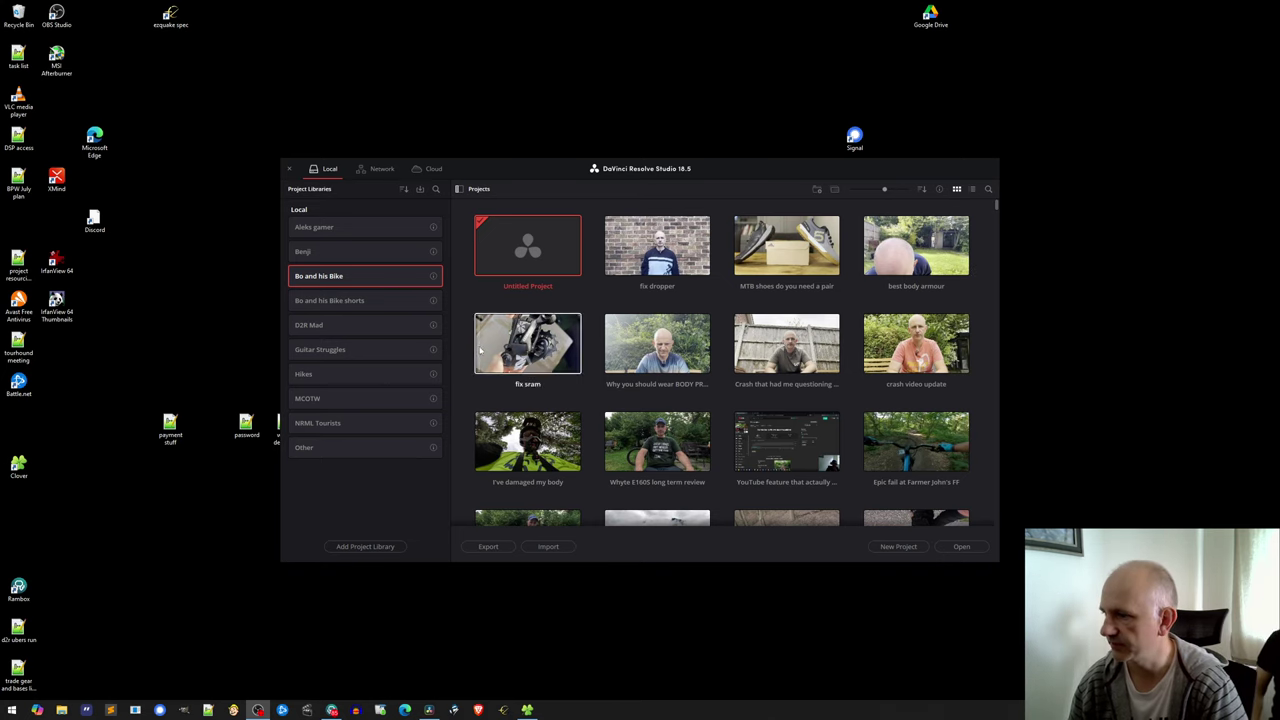
Step: Create a new project named "test video" in the Bo and his Bike library
{"action": "left_click", "coordinate": [893, 547]}
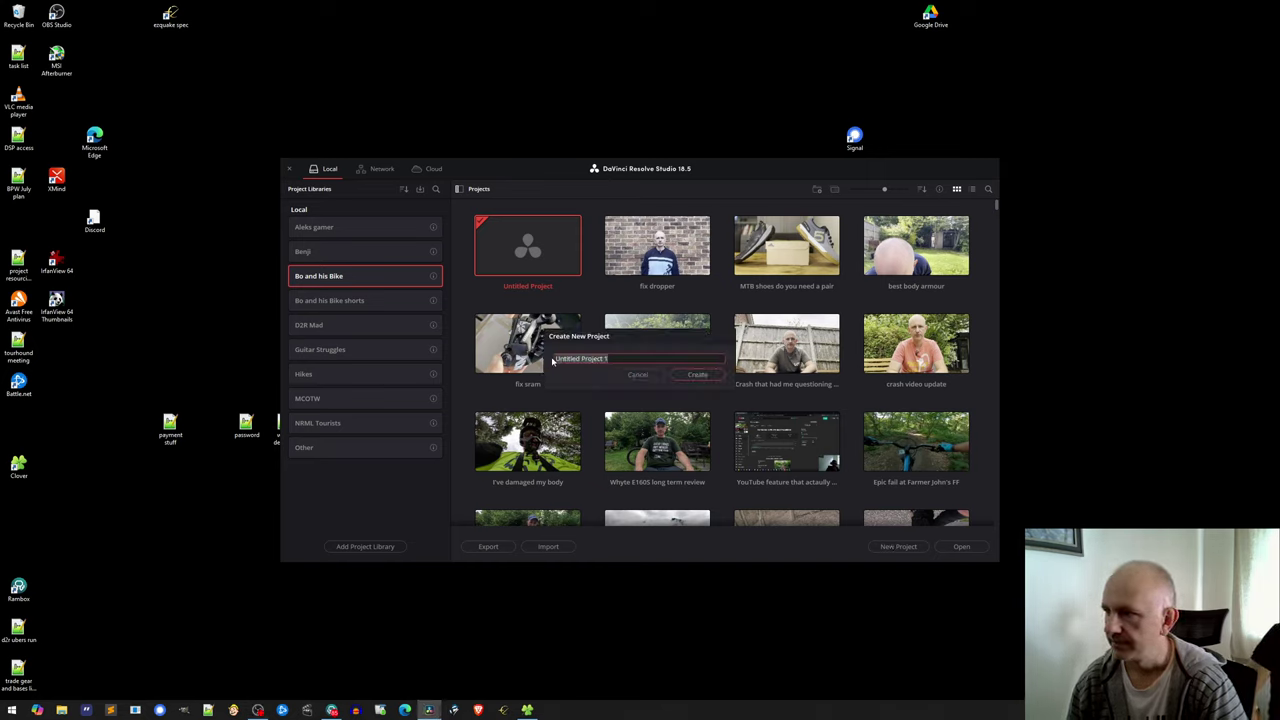
{"action": "type", "text": "test"}
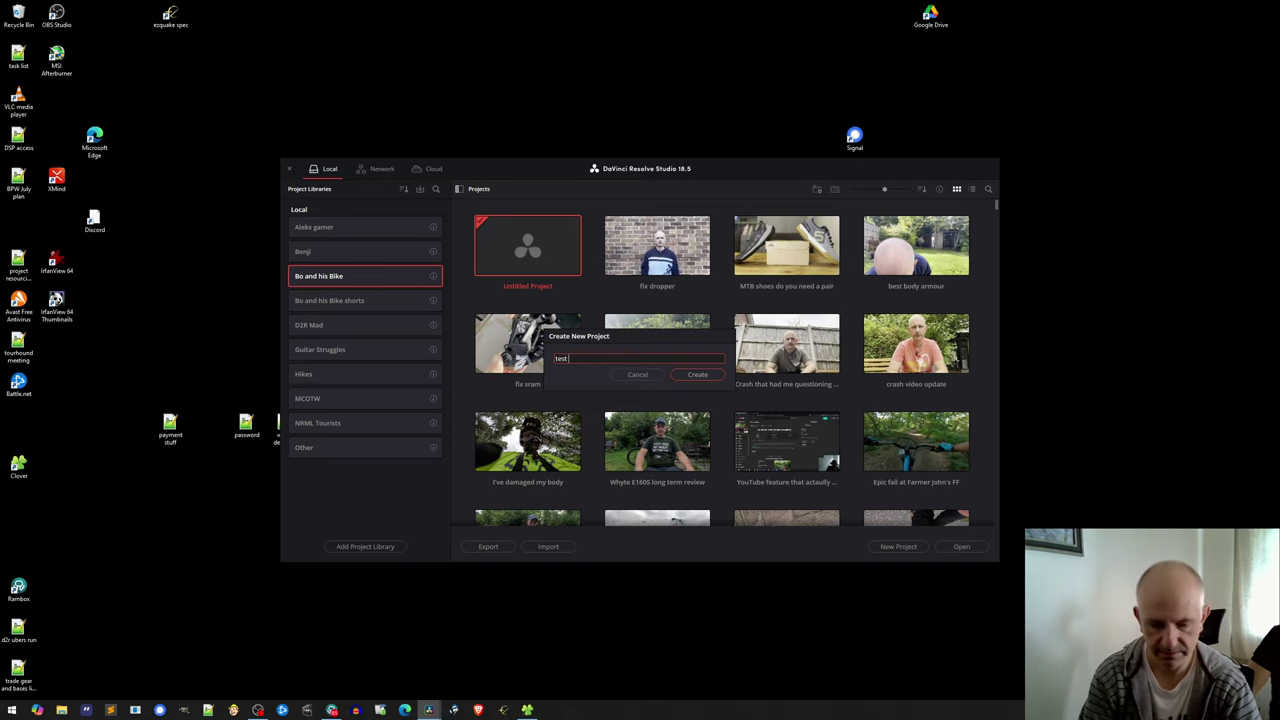
{"action": "key", "text": "BackSpace"}
{"action": "key", "text": "BackSpace"}
{"action": "key", "text": "BackSpace"}
{"action": "key", "text": "BackSpace"}
{"action": "type", "text": "test vid"}
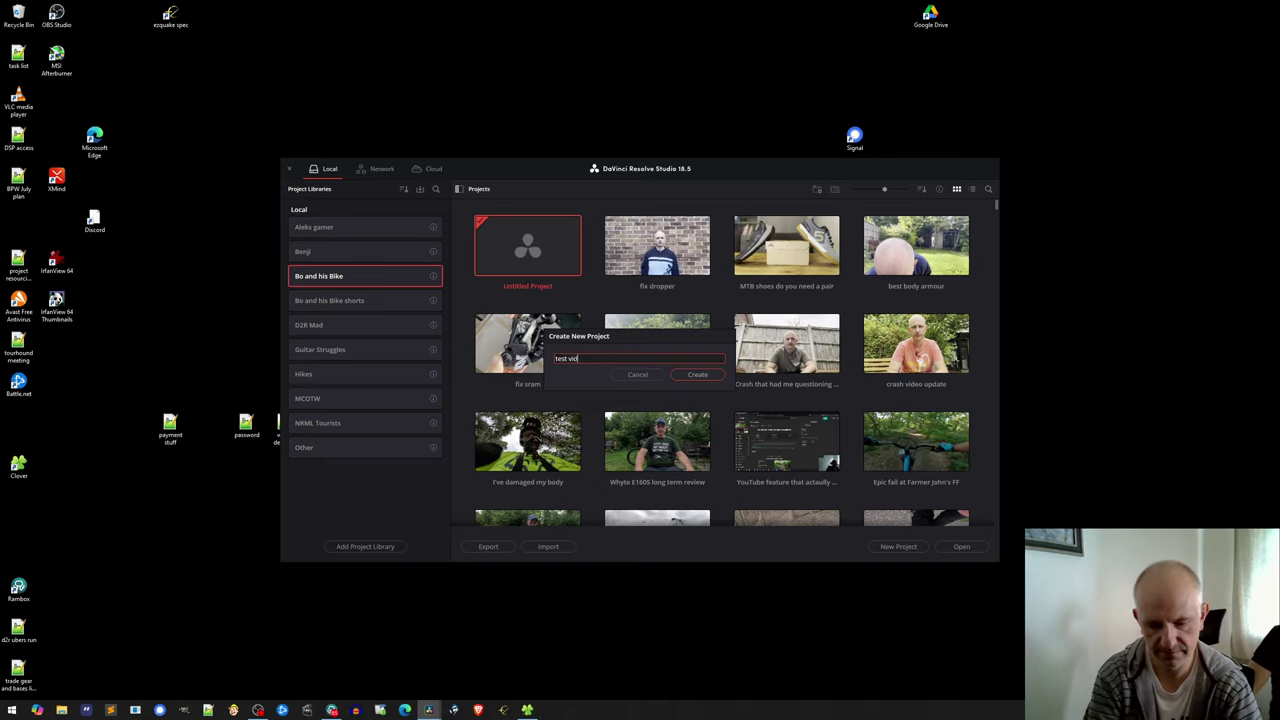
{"action": "key", "text": "Return"}
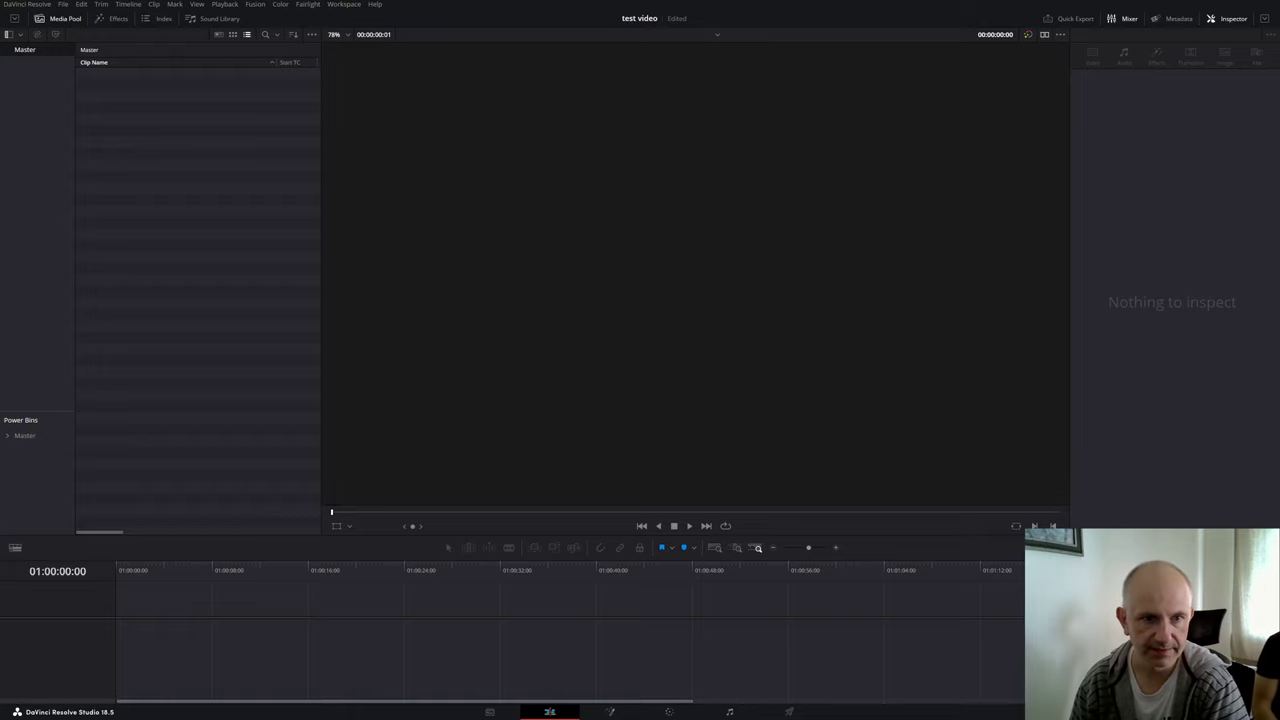
Step: Place the Main work collar back on 2.m4a audio on a new timeline and the Freerider closeup.MOV clip after it
{"action": "left_click_drag", "start_coordinate": [2, 580], "coordinate": [134, 631]}
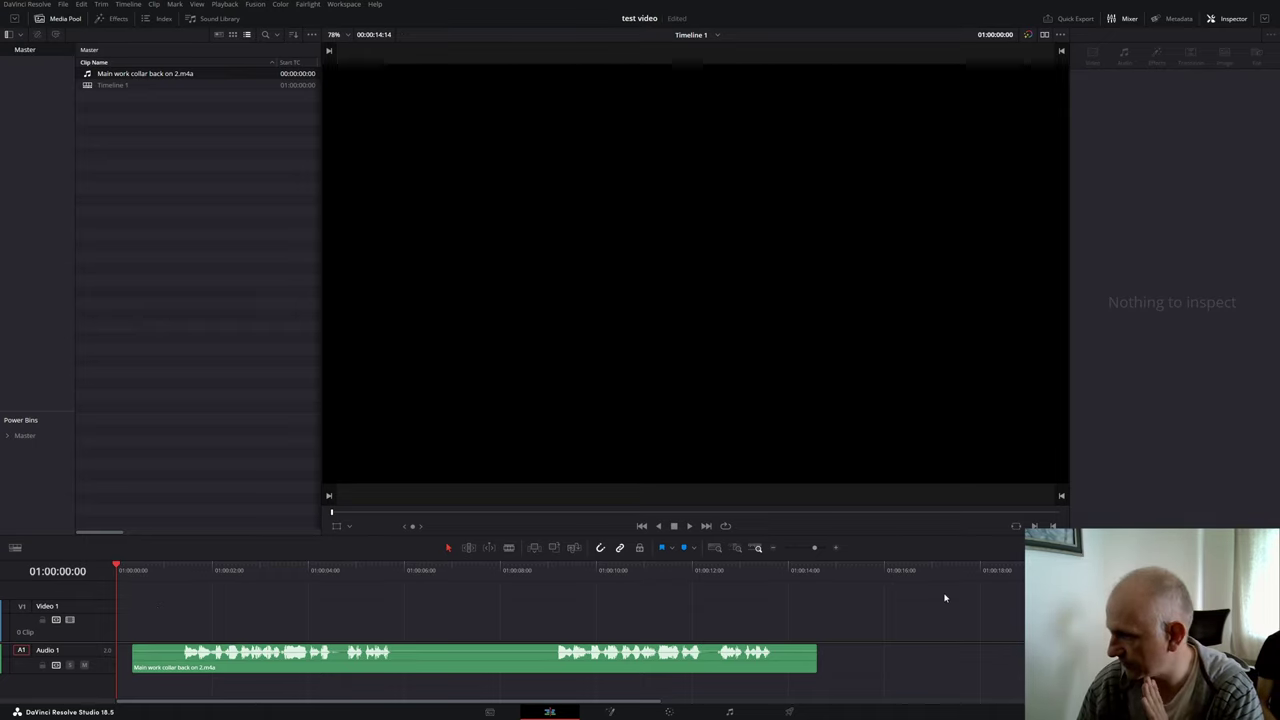
{"action": "left_click_drag", "start_coordinate": [708, 540], "coordinate": [714, 390]}
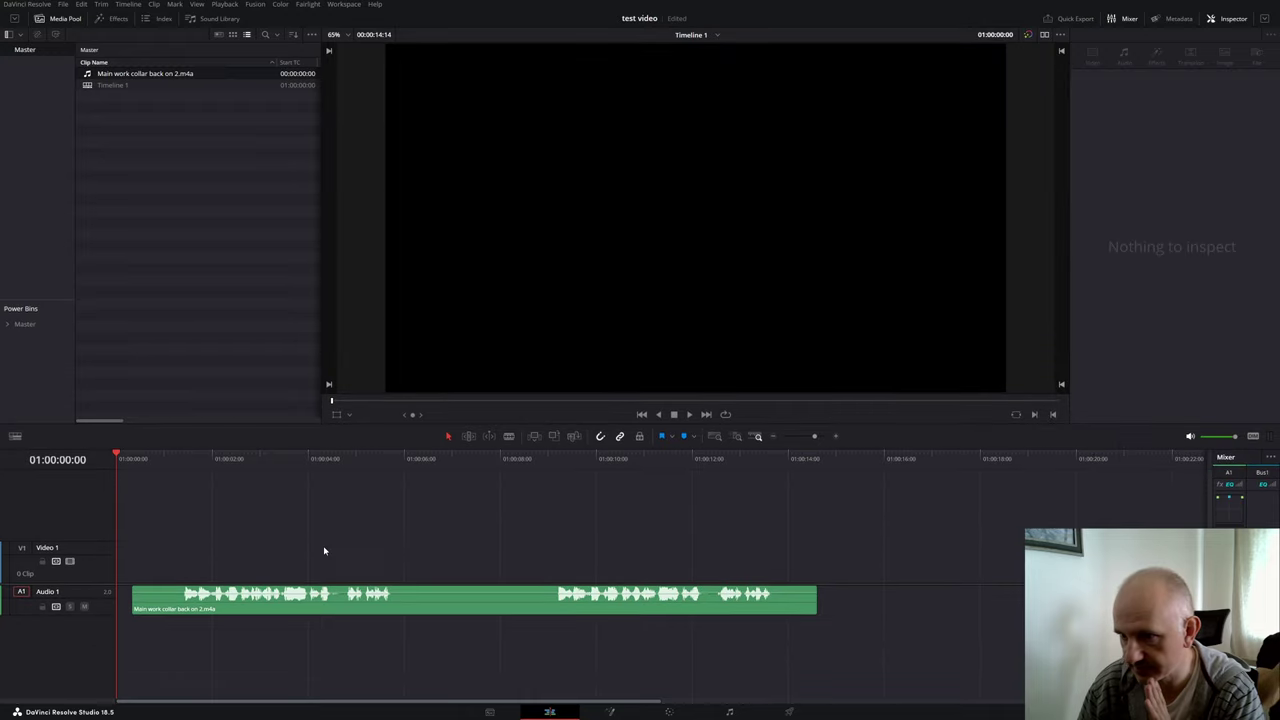
{"action": "left_click", "coordinate": [236, 596]}
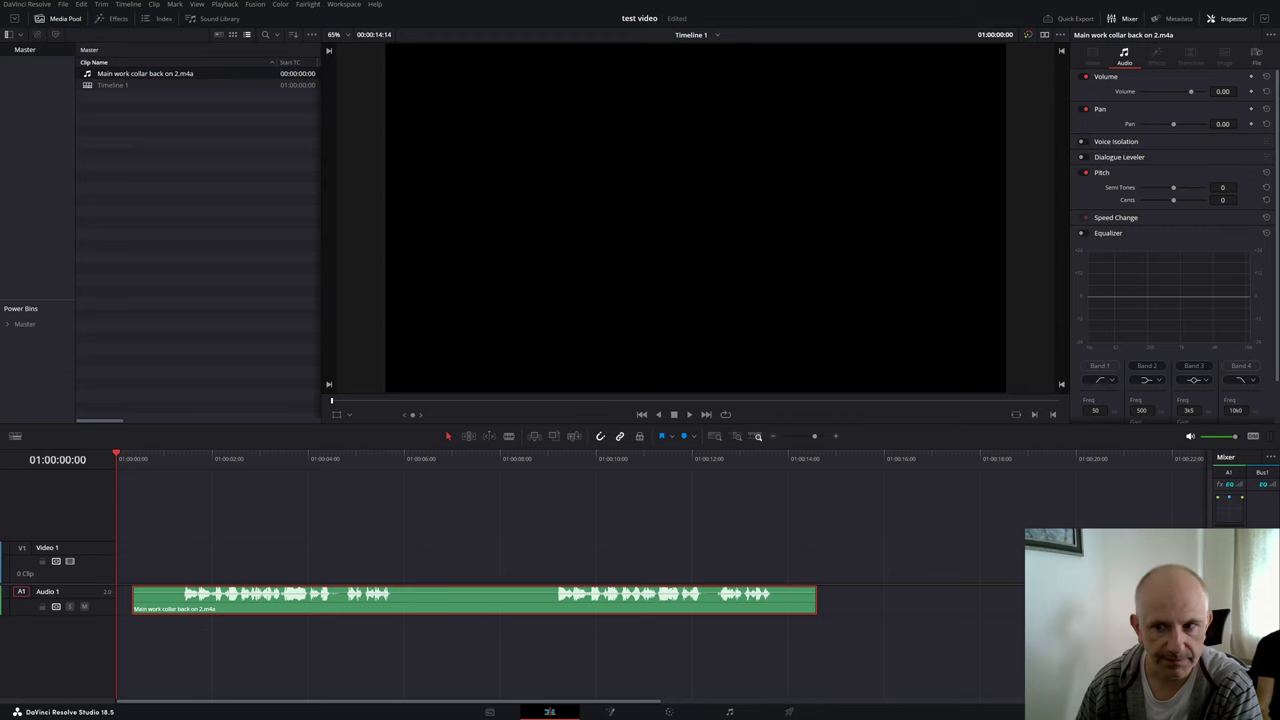
{"action": "left_click_drag", "start_coordinate": [257, 514], "coordinate": [1000, 565]}
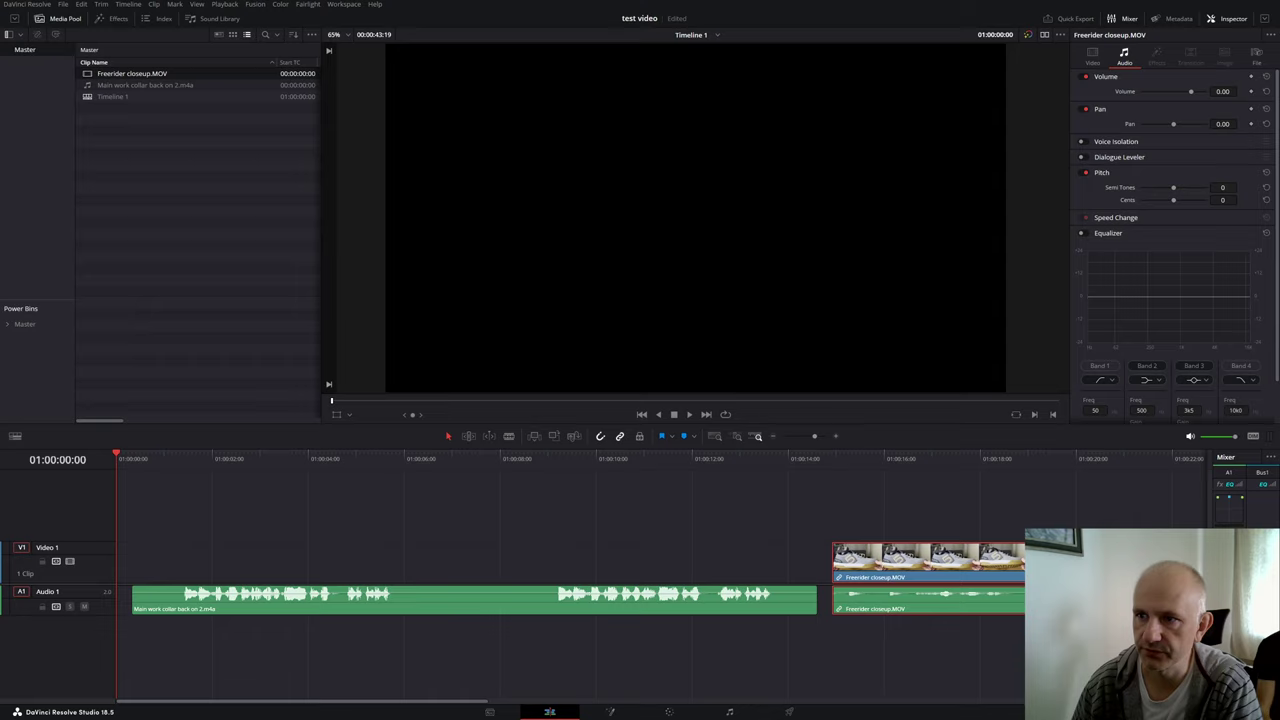
Step: Store the Freerider closeup.MOV clip from the timeline in the Standard power bin
{"action": "left_click", "coordinate": [8, 324]}
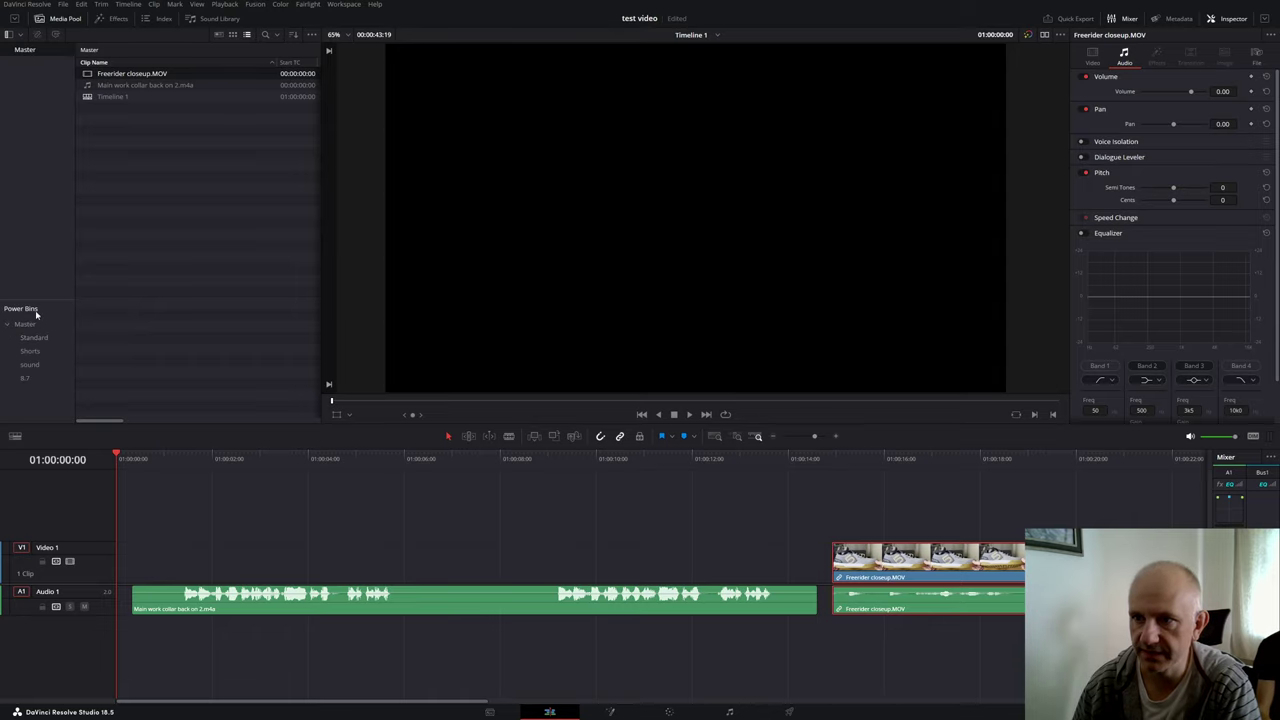
{"action": "left_click", "coordinate": [26, 337]}
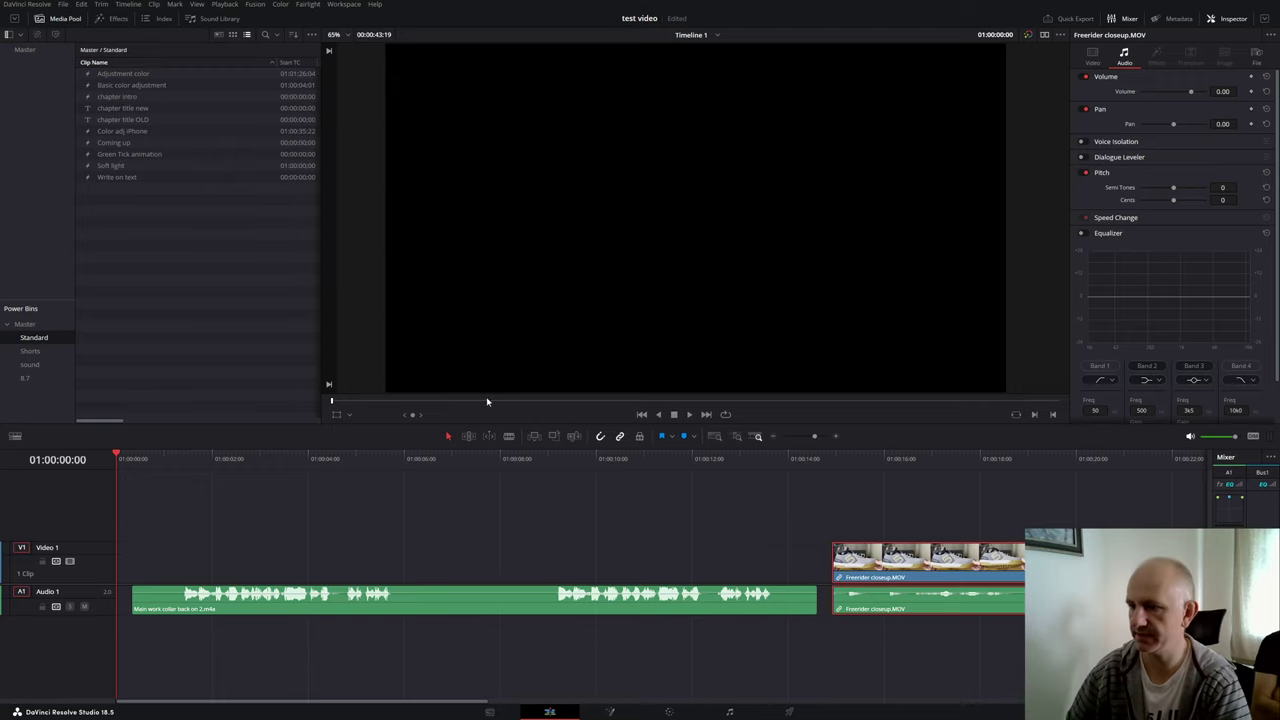
{"action": "left_click_drag", "start_coordinate": [893, 578], "coordinate": [30, 341]}
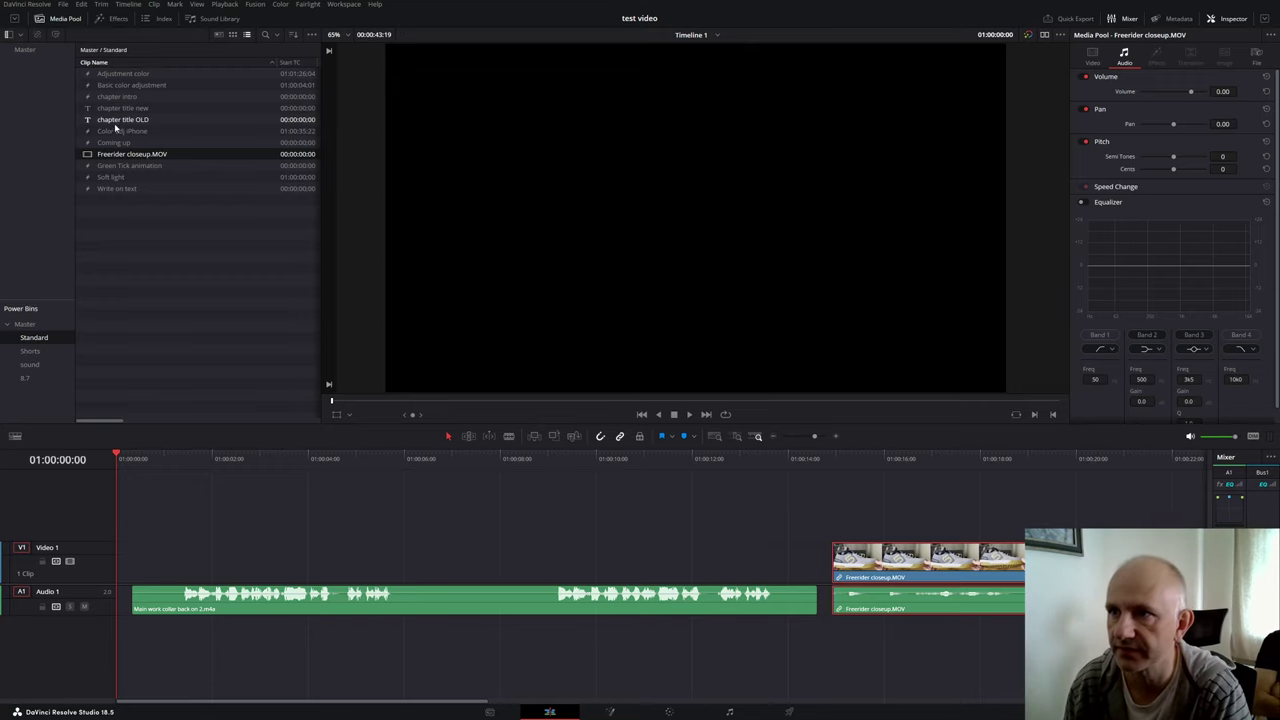
Step: Place the Write on text title from the Standard power bin on Video 1 above the audio, and delete it again
{"action": "left_click_drag", "start_coordinate": [105, 189], "coordinate": [228, 551]}
{"action": "left_click_drag", "start_coordinate": [164, 459], "coordinate": [216, 503]}
{"action": "key", "text": "space"}
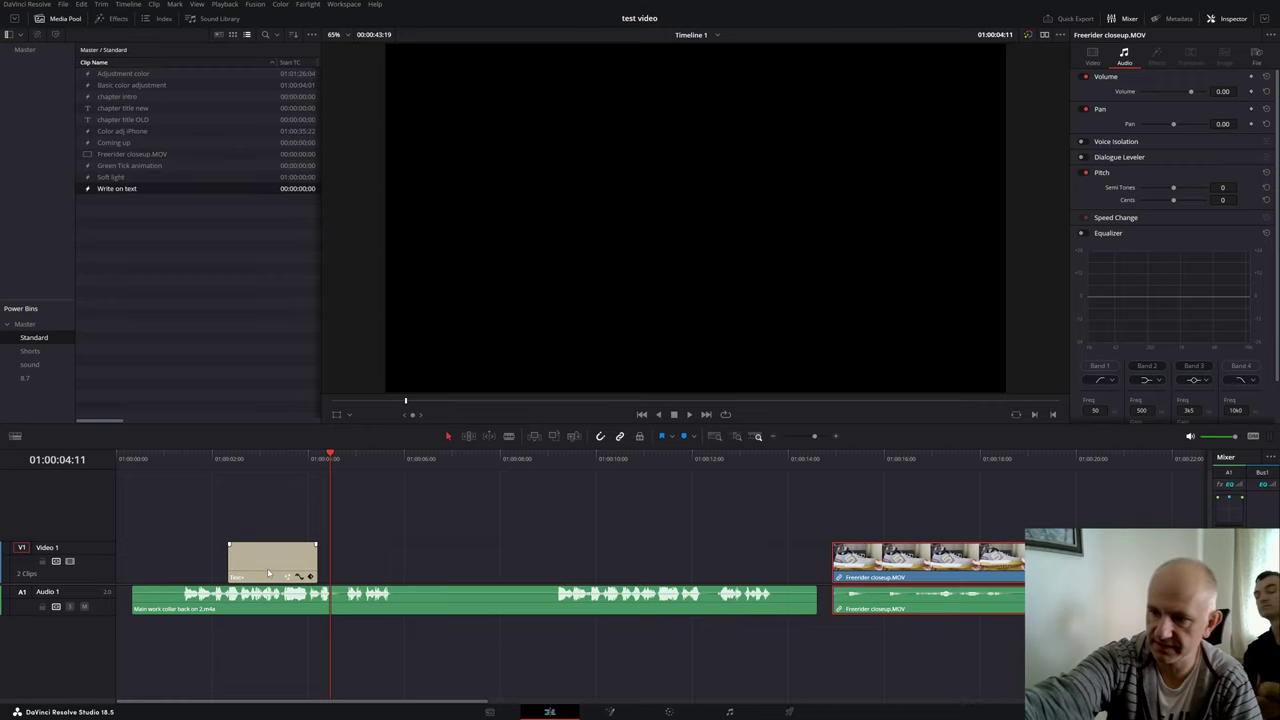
{"action": "left_click", "coordinate": [314, 565]}
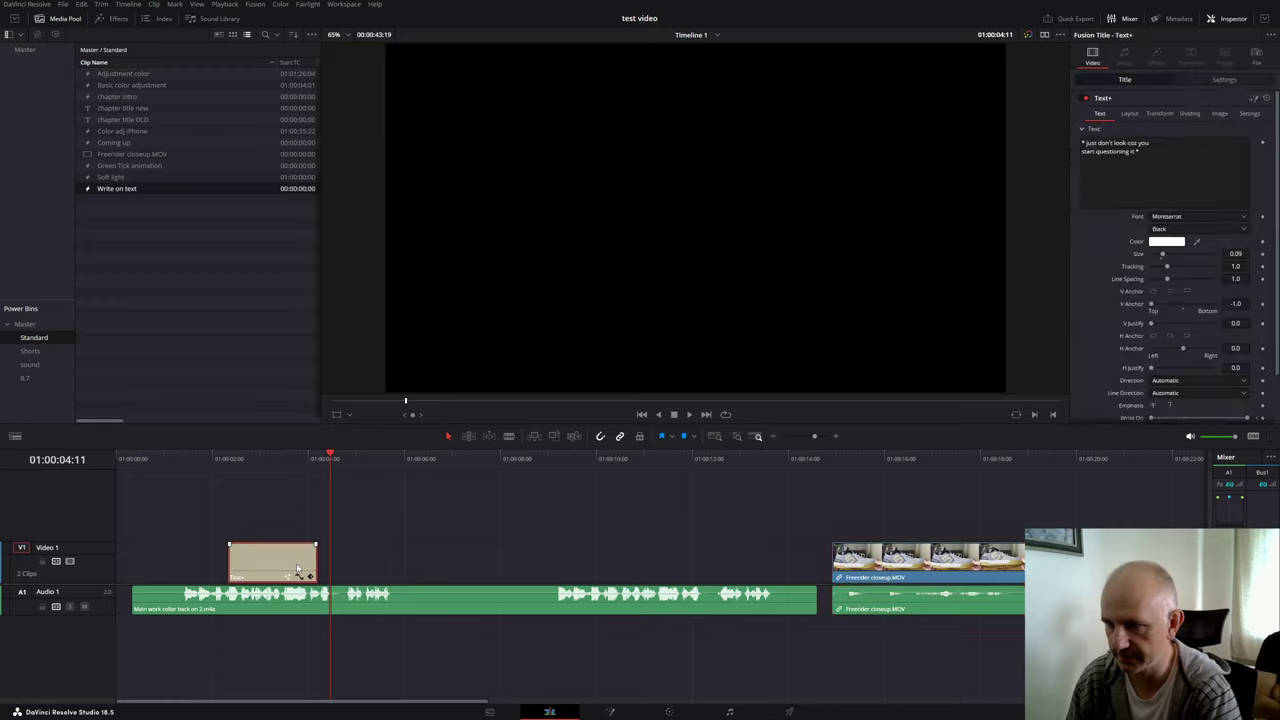
{"action": "key", "text": "Delete"}
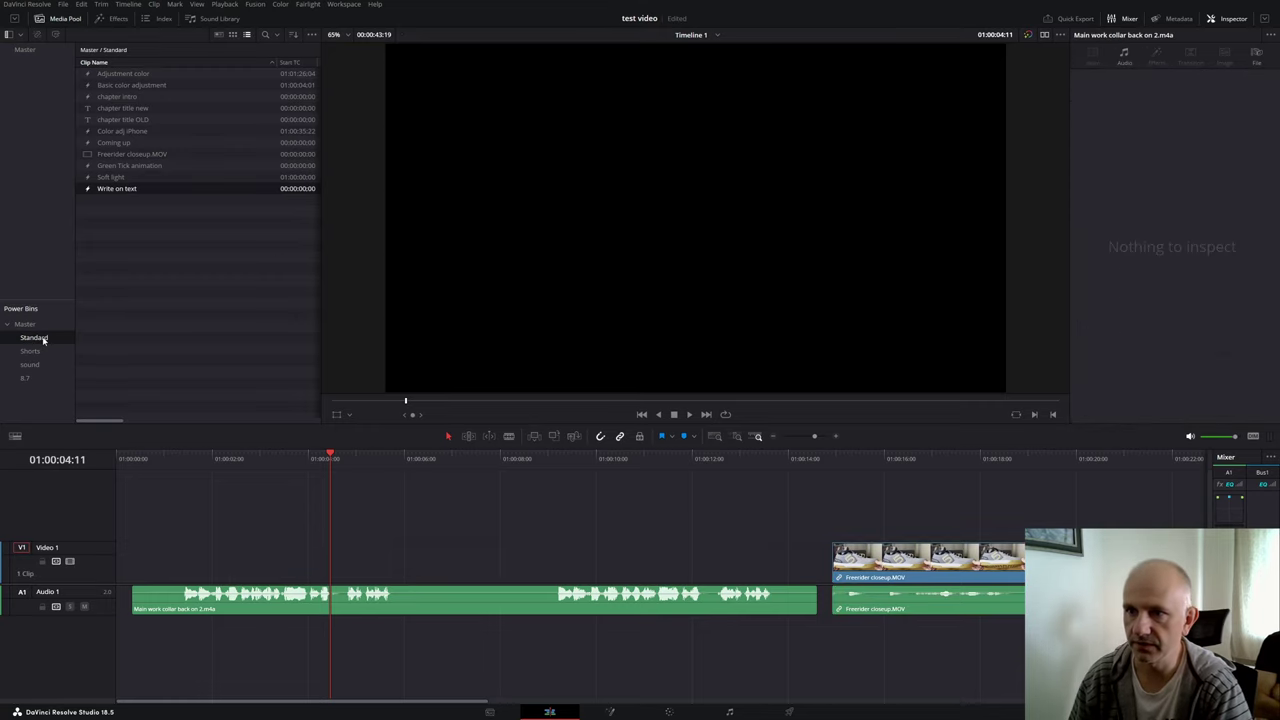
Step: Add the Color adj iPhone adjustment clip from the Standard power bin to Video 2, aligned with the start of the Freerider clip
{"action": "left_click", "coordinate": [36, 337]}
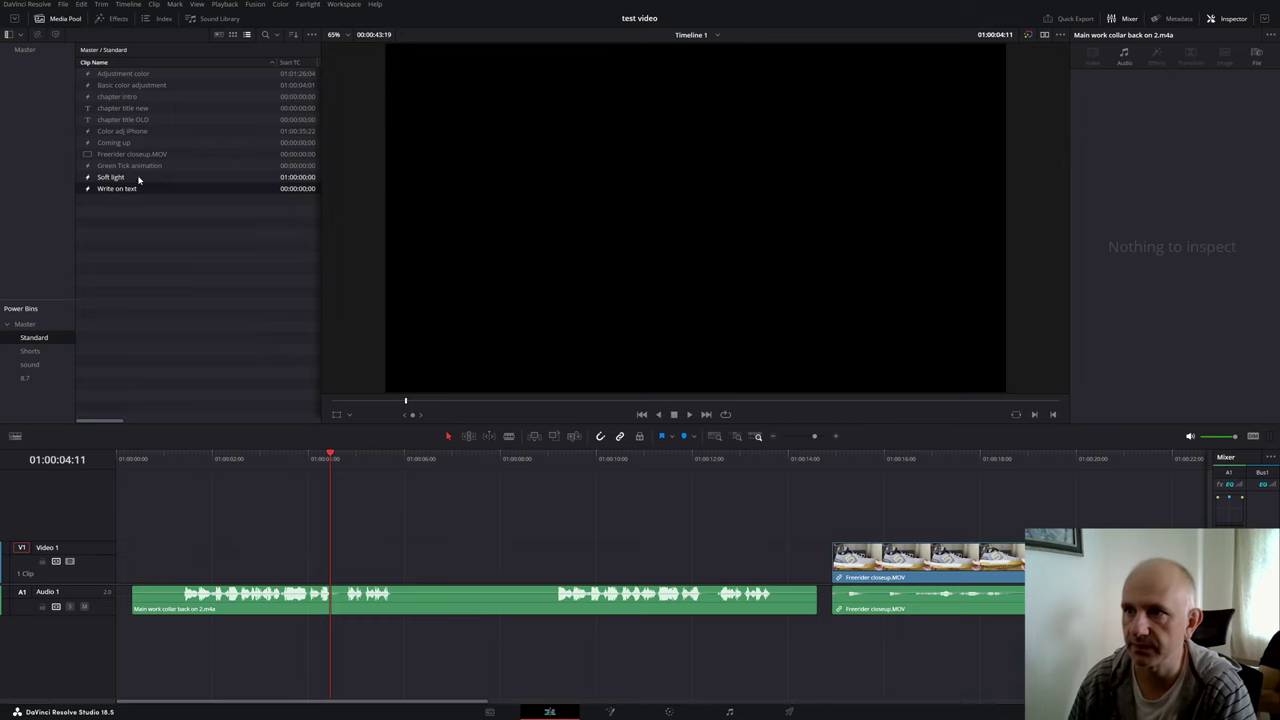
{"action": "left_click", "coordinate": [123, 131]}
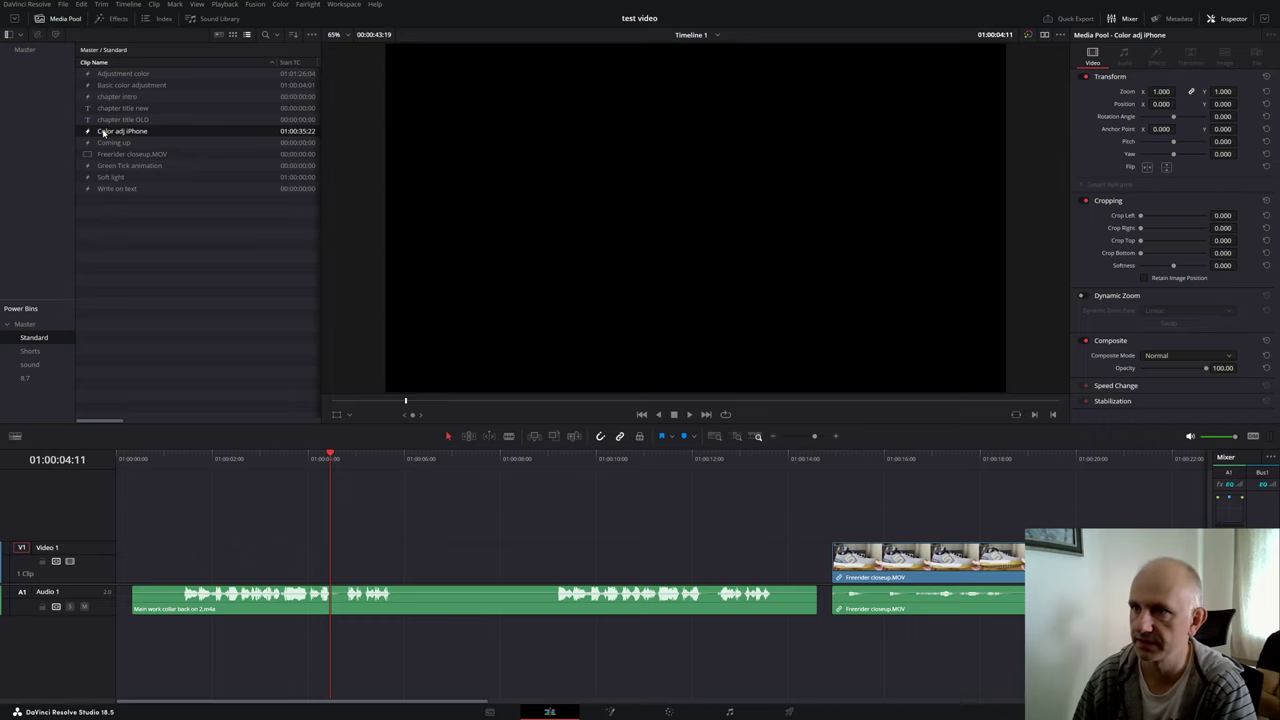
{"action": "left_click_drag", "start_coordinate": [103, 131], "coordinate": [869, 529]}
{"action": "key", "text": "Down"}
{"action": "key", "text": "Down"}
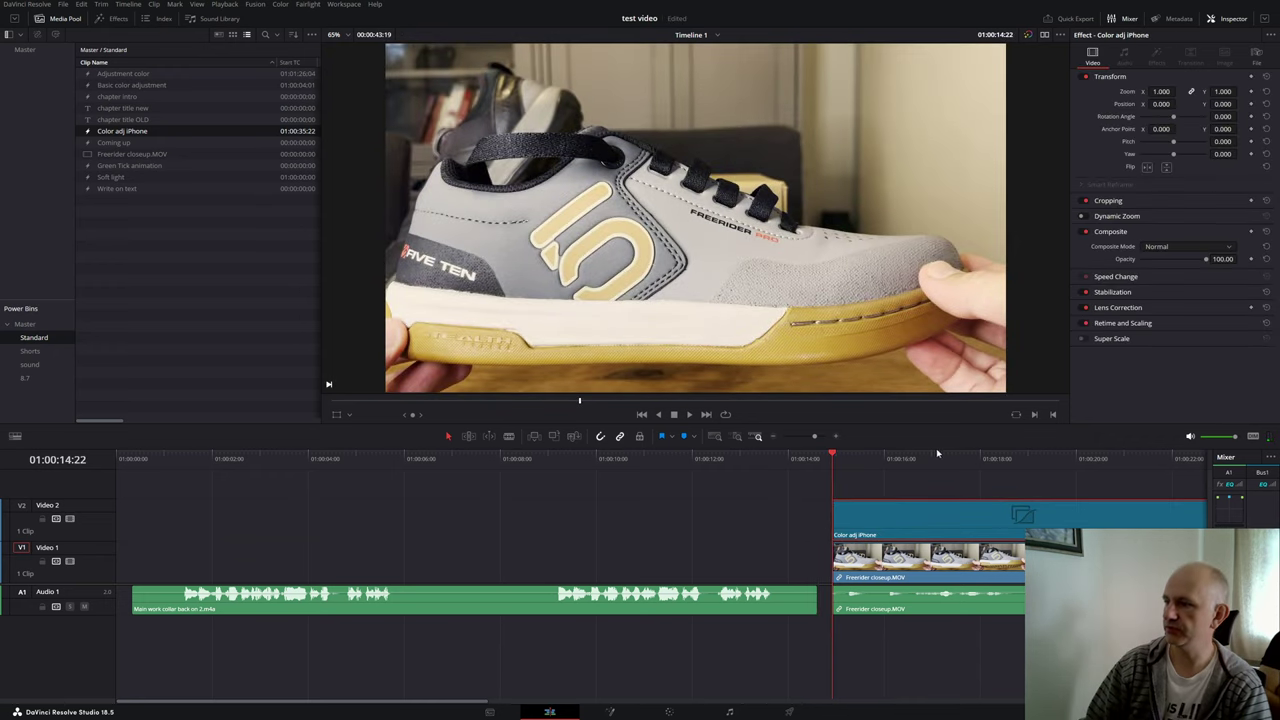
{"action": "mouse_move", "coordinate": [835, 465]}
{"action": "left_mouse_down"}
{"action": "mouse_move", "coordinate": [903, 463]}
{"action": "mouse_move", "coordinate": [831, 463]}
{"action": "left_mouse_up"}
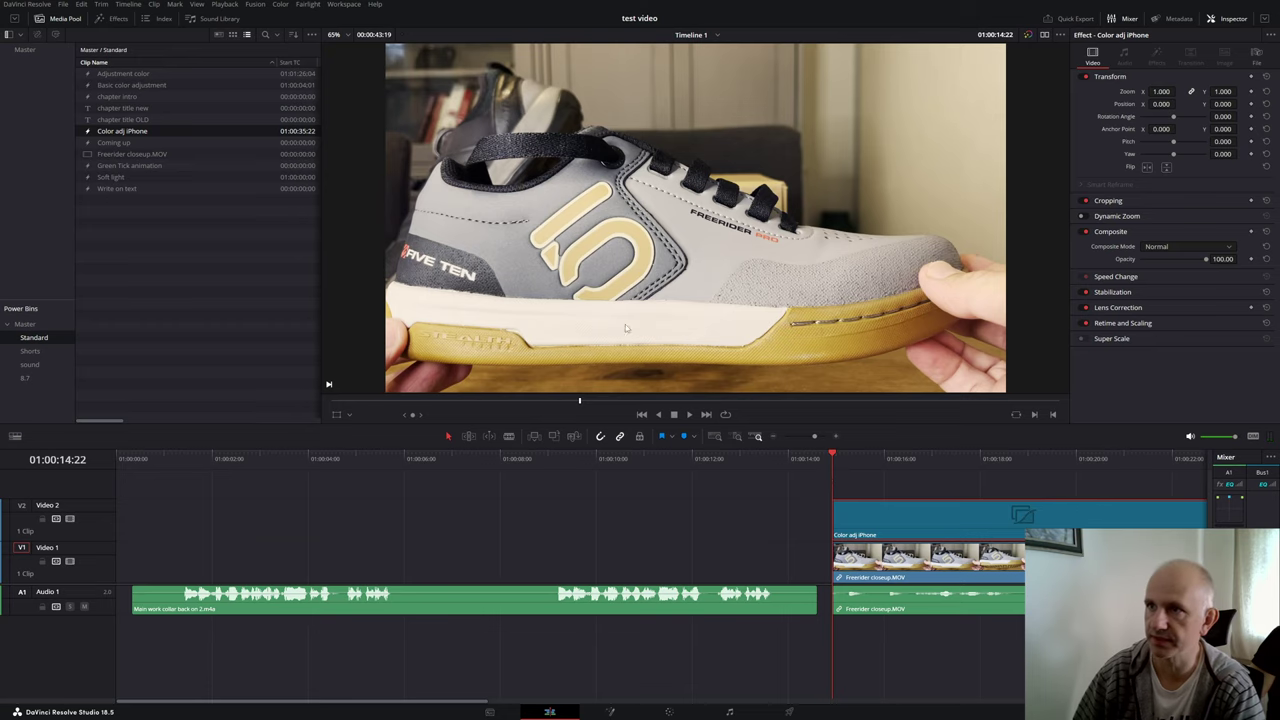
Step: Compare the shoe footage with and without the Color adj iPhone clip over it, and inspect the clip's color grading settings
{"action": "left_click", "coordinate": [119, 22]}
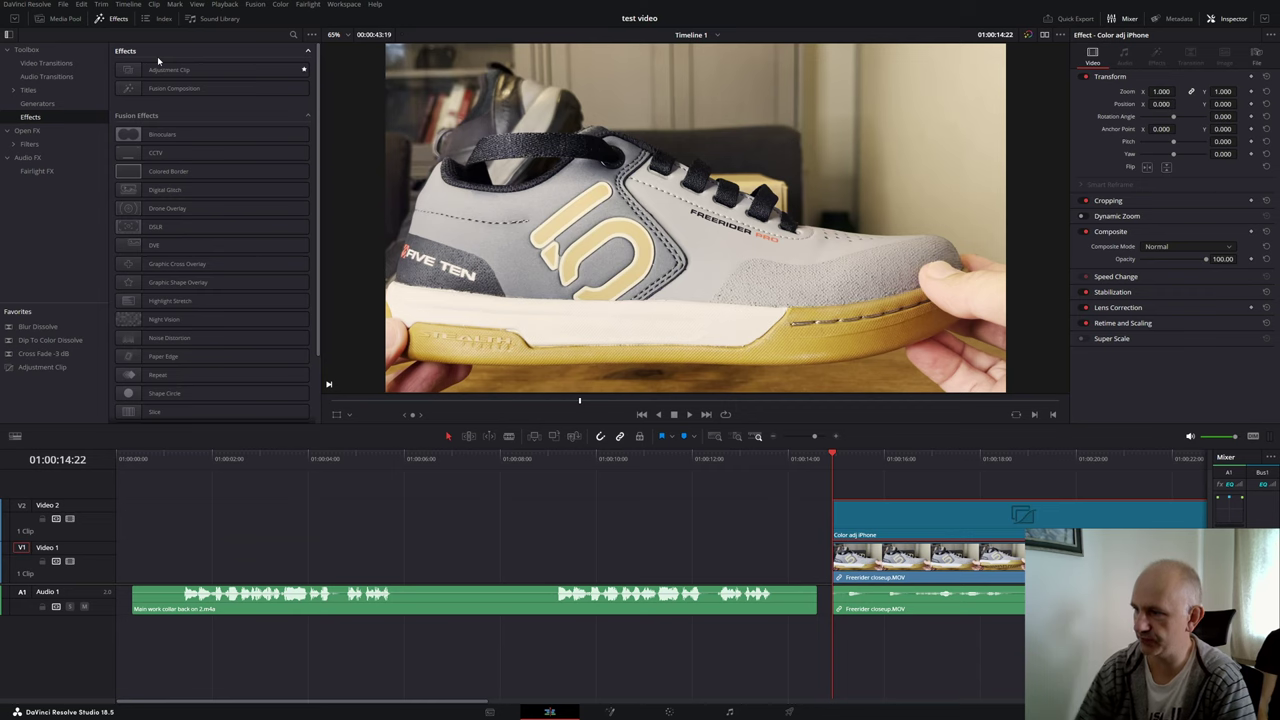
{"action": "left_click", "coordinate": [903, 571]}
{"action": "left_click_drag", "start_coordinate": [829, 462], "coordinate": [860, 468]}
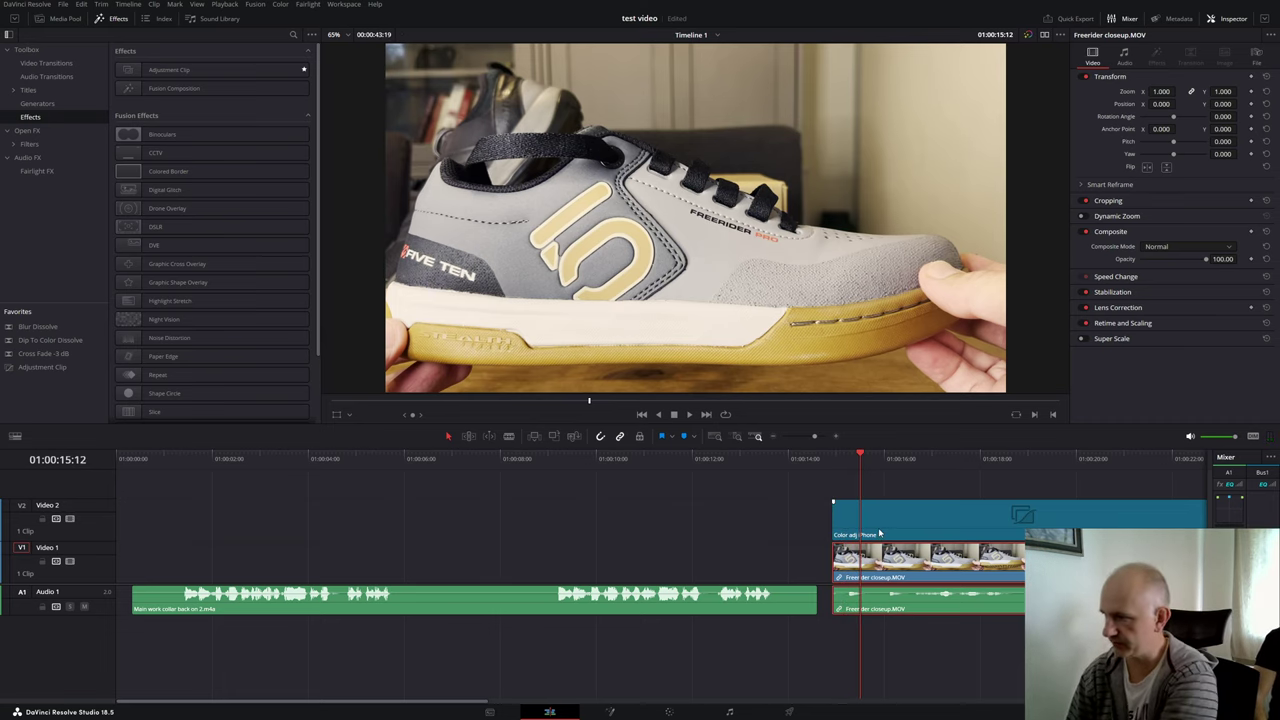
{"action": "left_click_drag", "start_coordinate": [900, 515], "coordinate": [467, 513]}
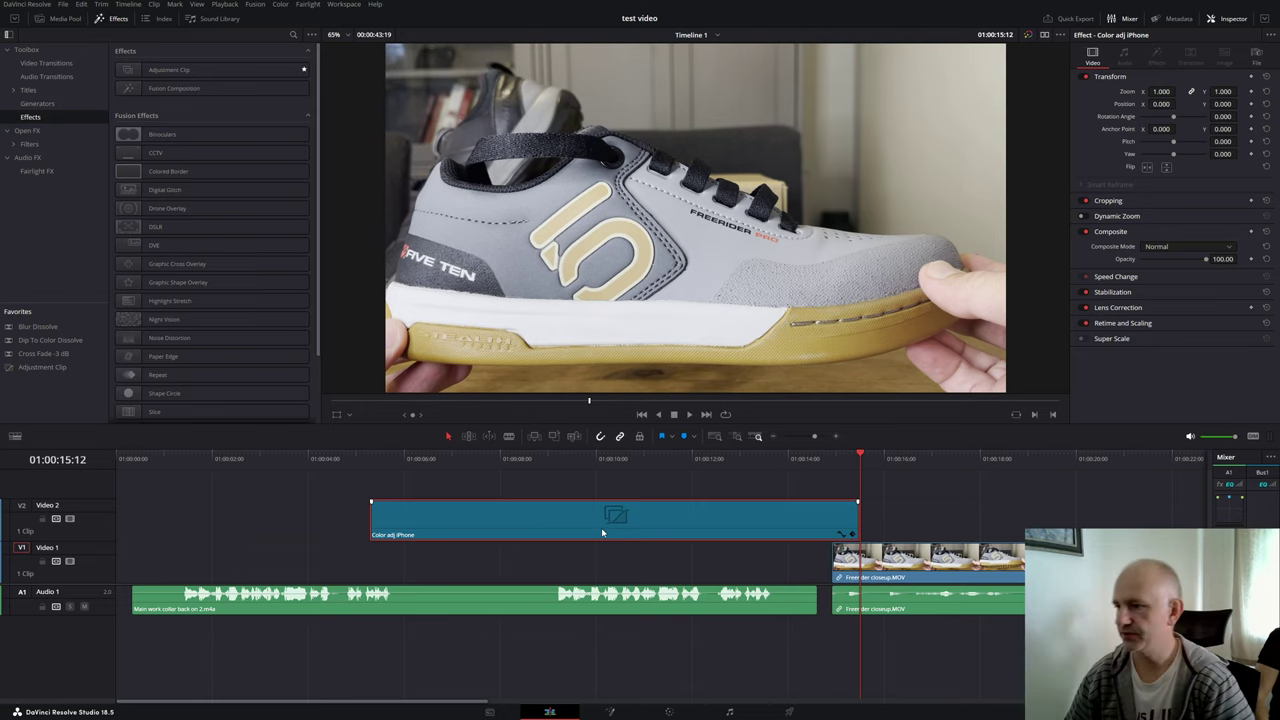
{"action": "left_click_drag", "start_coordinate": [540, 513], "coordinate": [1002, 513]}
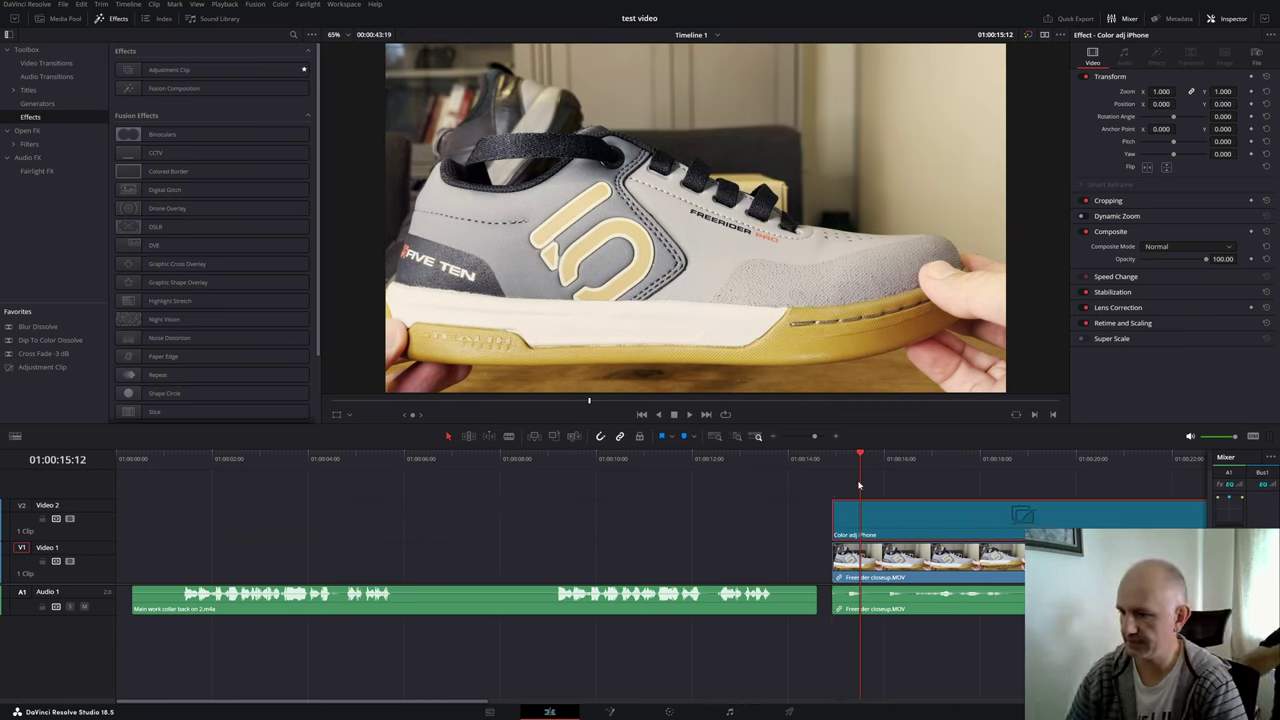
{"action": "left_click", "coordinate": [669, 711]}
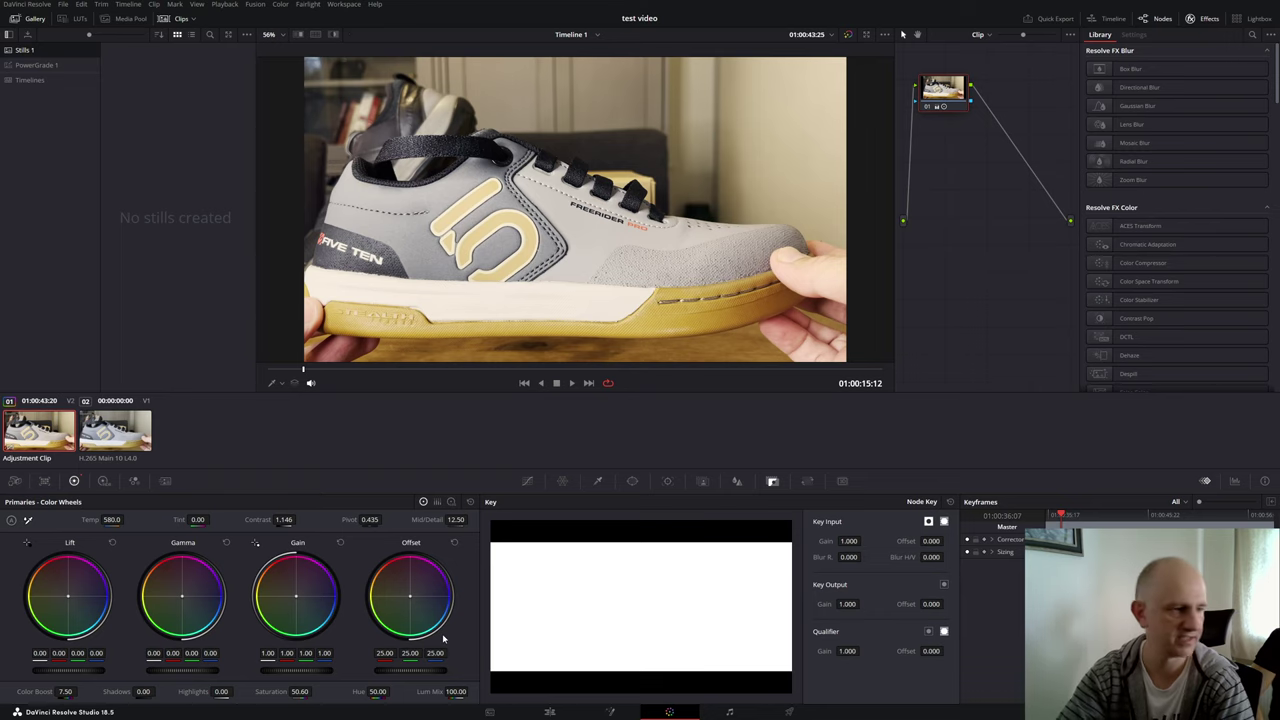
{"action": "left_click", "coordinate": [548, 712]}
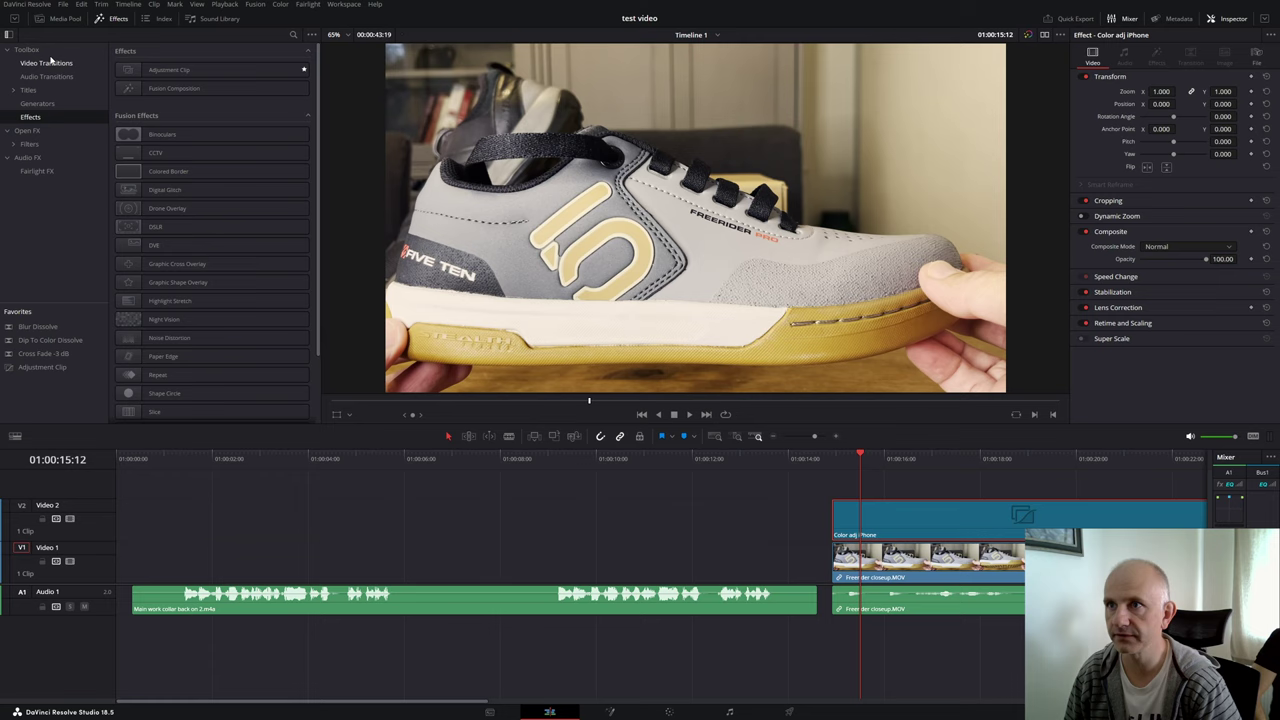
Step: Add the Write on text title to Video 3 above the adjustment clip, give the video tracks more room, and save the project
{"action": "left_click", "coordinate": [40, 19]}
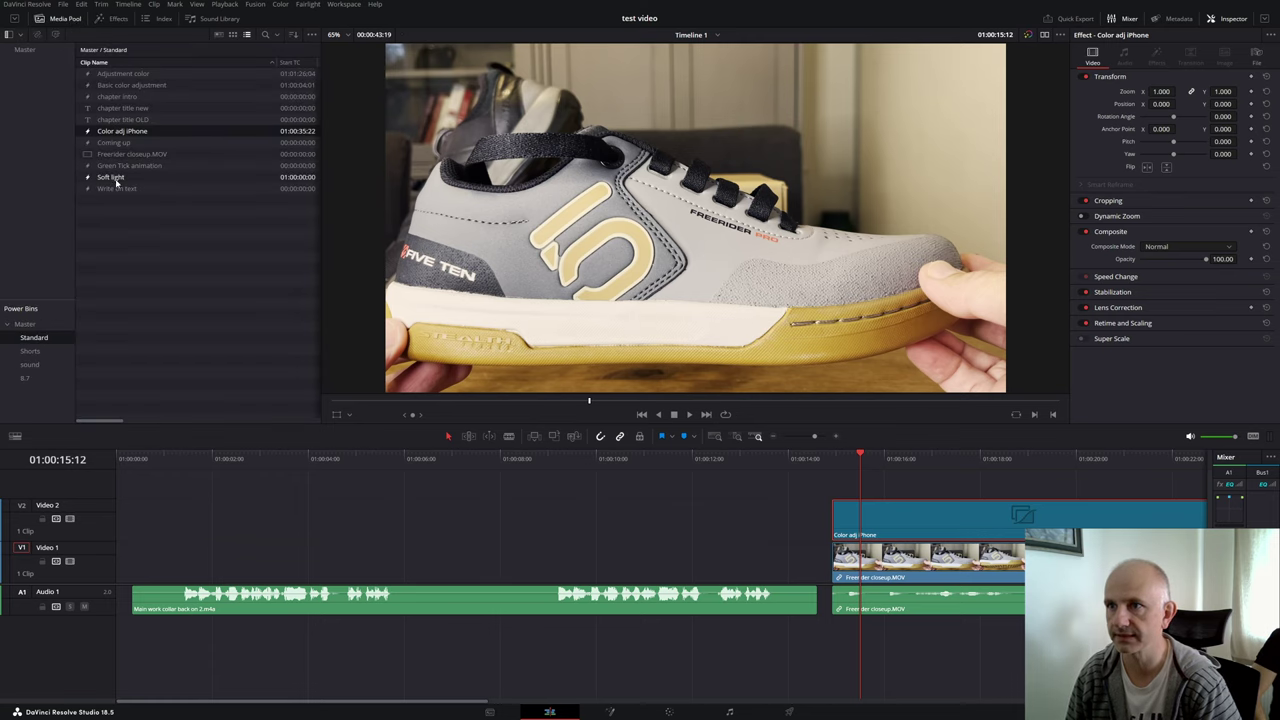
{"action": "left_click_drag", "start_coordinate": [116, 188], "coordinate": [836, 484]}
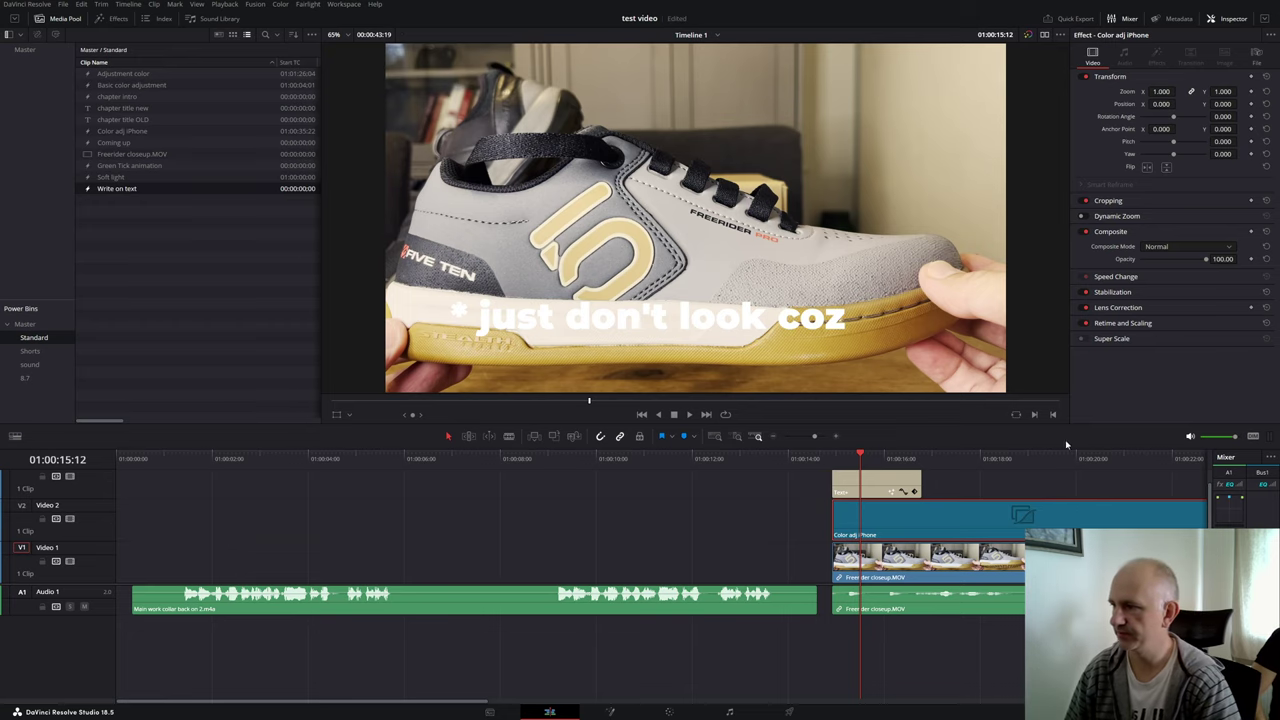
{"action": "scroll", "coordinate": [1031, 498], "scroll_direction": "up", "scroll_amount": 1}
{"action": "left_click_drag", "start_coordinate": [1007, 543], "coordinate": [1000, 456]}
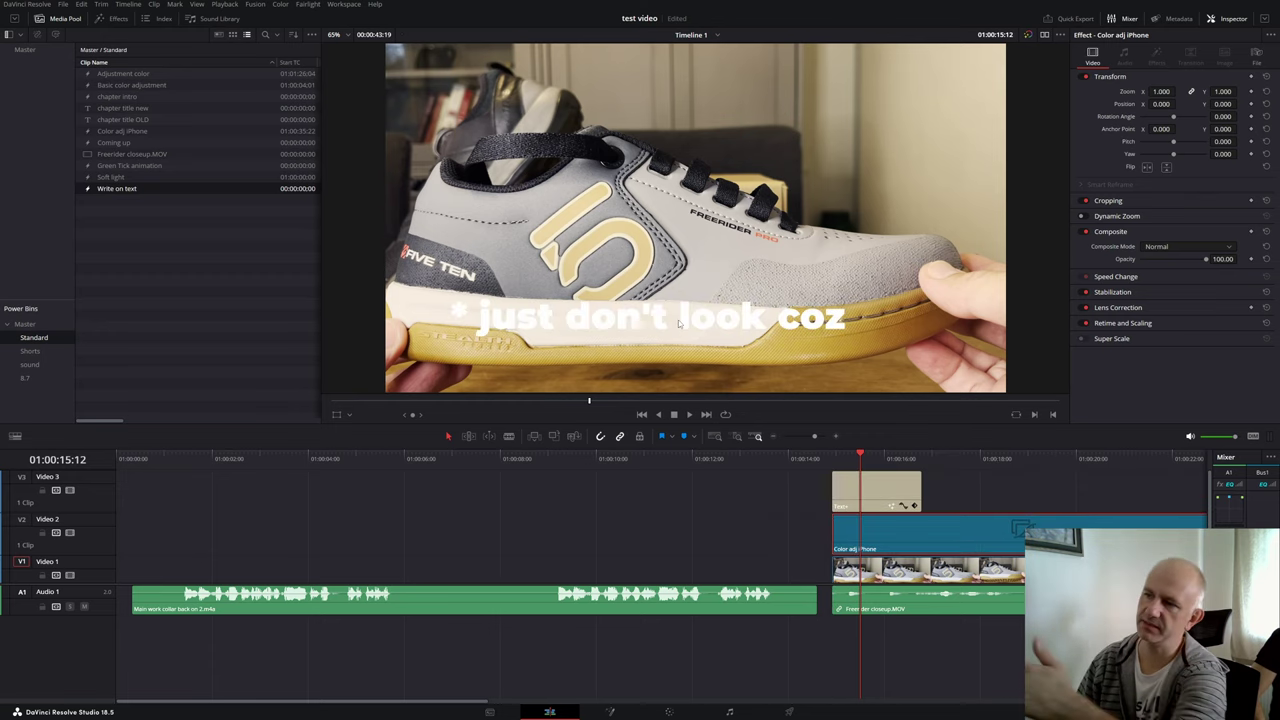
{"action": "key", "text": "ctrl+s"}
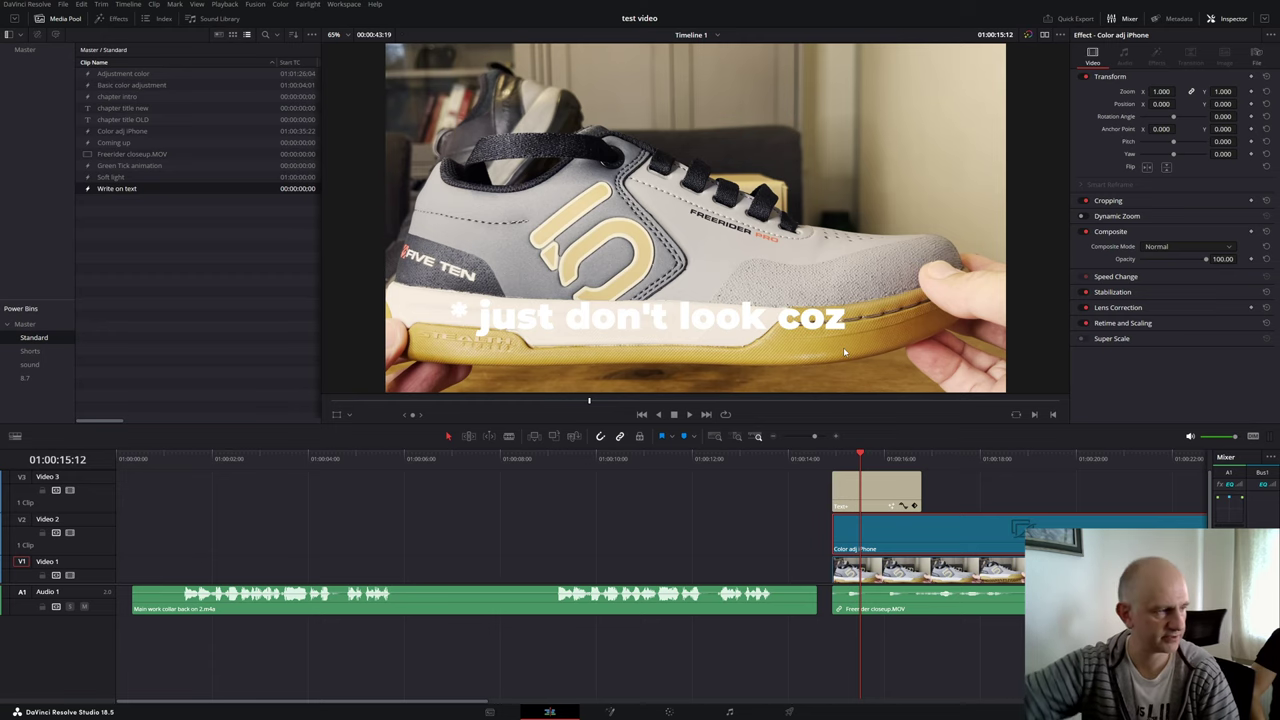
Step: Swap the two upper layers, putting the Color adj iPhone clip on Video 3 and the text title on Video 2
{"action": "left_click_drag", "start_coordinate": [1027, 533], "coordinate": [1011, 491]}
{"action": "left_click_drag", "start_coordinate": [882, 498], "coordinate": [884, 538]}
{"action": "left_click_drag", "start_coordinate": [958, 494], "coordinate": [876, 496]}
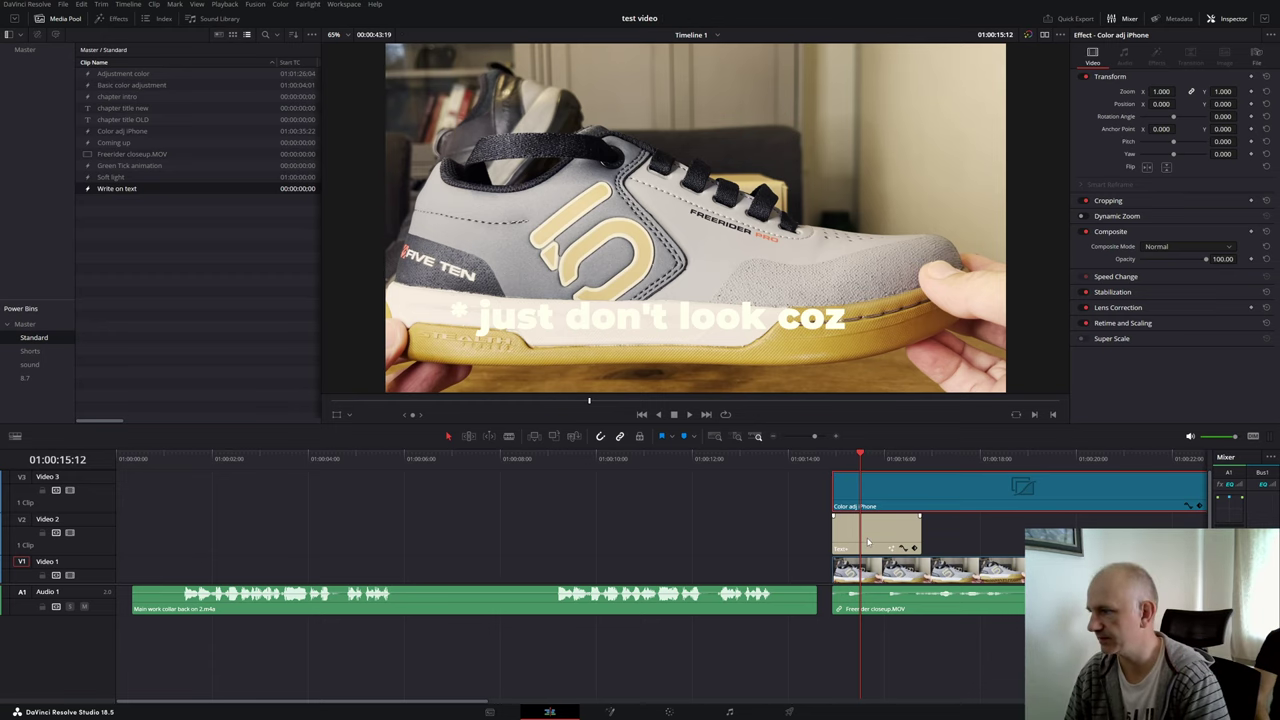
Step: Move the title and adjustment clips earlier, with the title ending at the Freerider clip, and extend its start to precede the adjustment clip
{"action": "left_click_drag", "start_coordinate": [874, 537], "coordinate": [783, 537]}
{"action": "left_click_drag", "start_coordinate": [859, 457], "coordinate": [674, 484]}
{"action": "left_click_drag", "start_coordinate": [866, 459], "coordinate": [720, 458]}
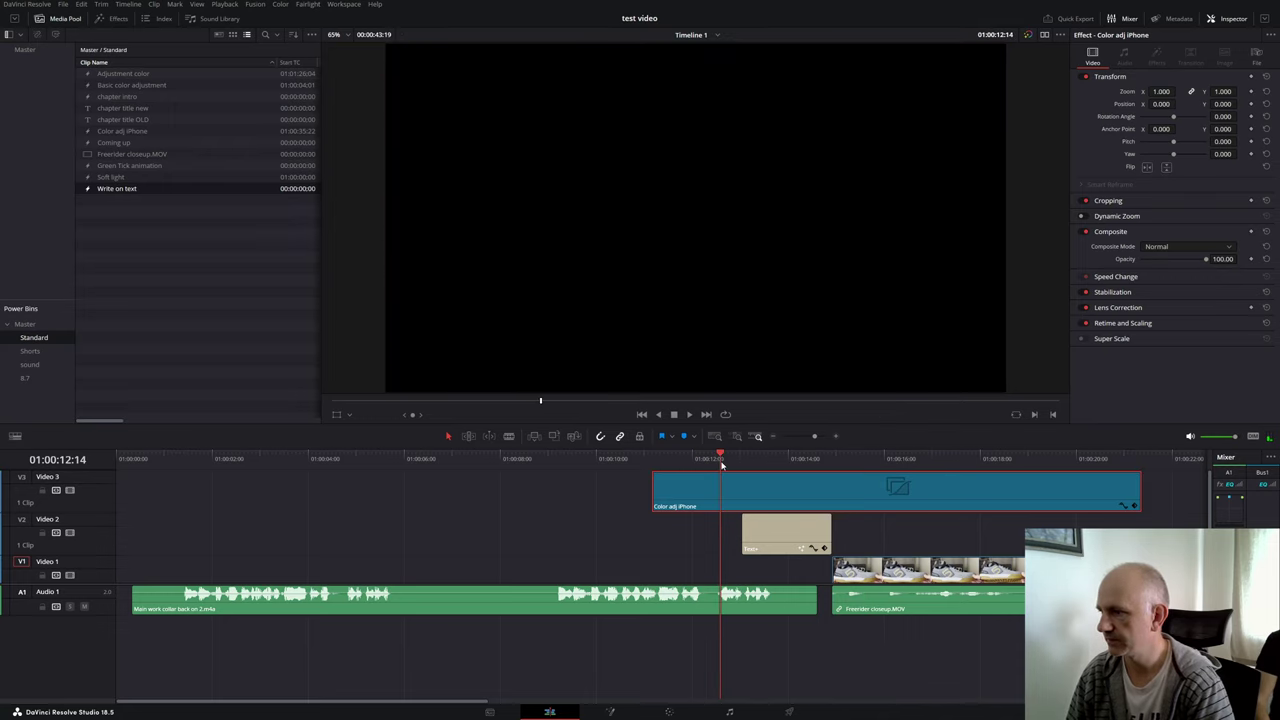
{"action": "left_click_drag", "start_coordinate": [744, 528], "coordinate": [613, 526]}
Step: Play the start of the title repeatedly to compare its text color before and beneath the adjustment clip
{"action": "left_click_drag", "start_coordinate": [712, 458], "coordinate": [620, 458]}
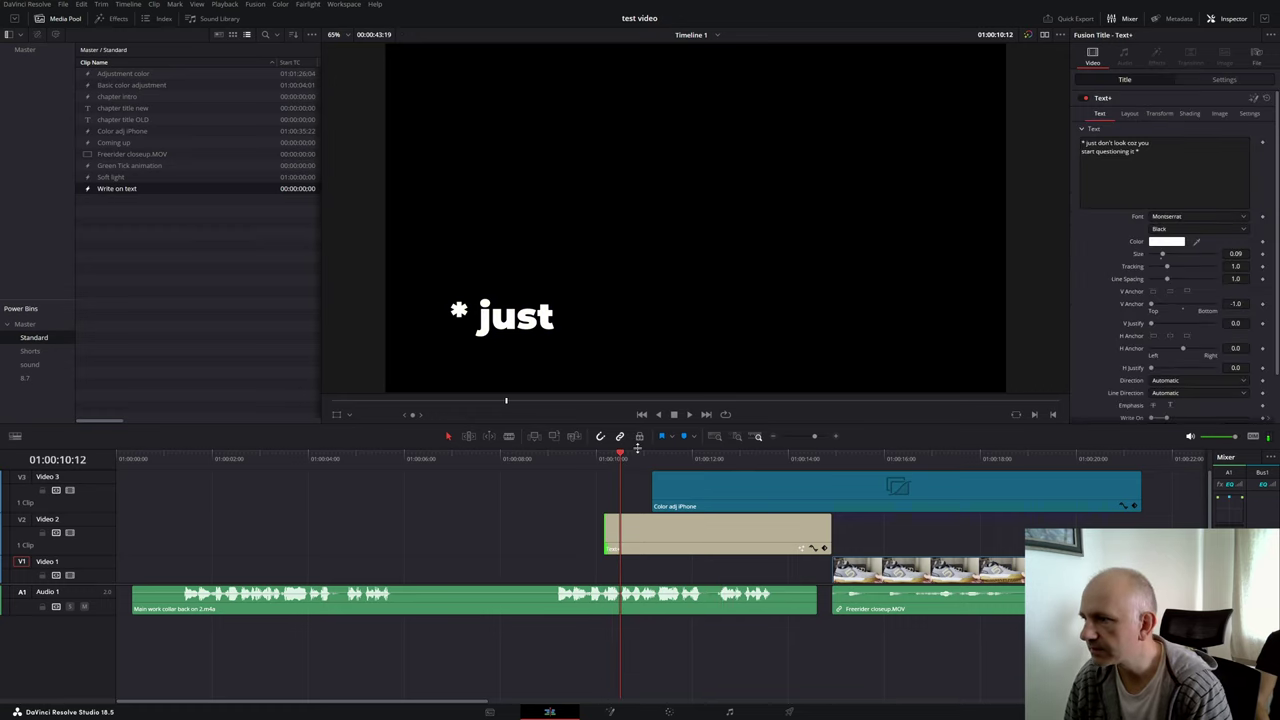
{"action": "key", "text": "space"}
{"action": "key", "text": "space"}
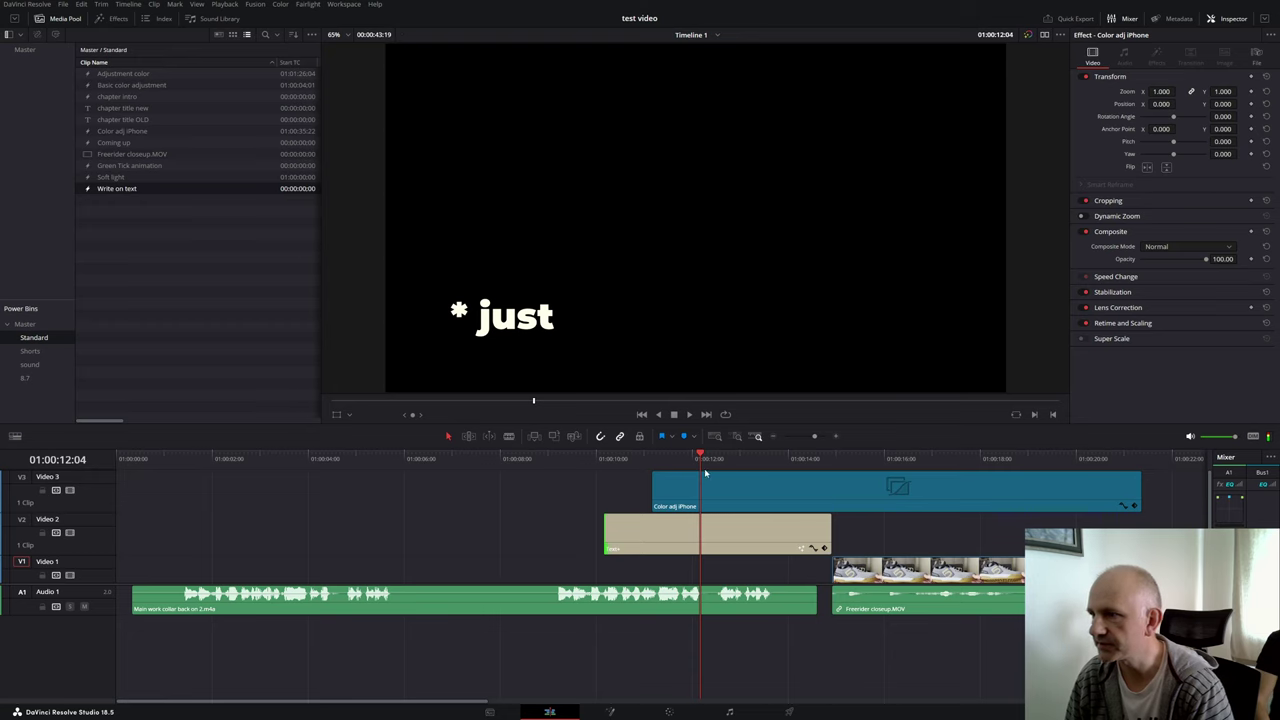
{"action": "left_click_drag", "start_coordinate": [698, 458], "coordinate": [625, 455]}
{"action": "key", "text": "space"}
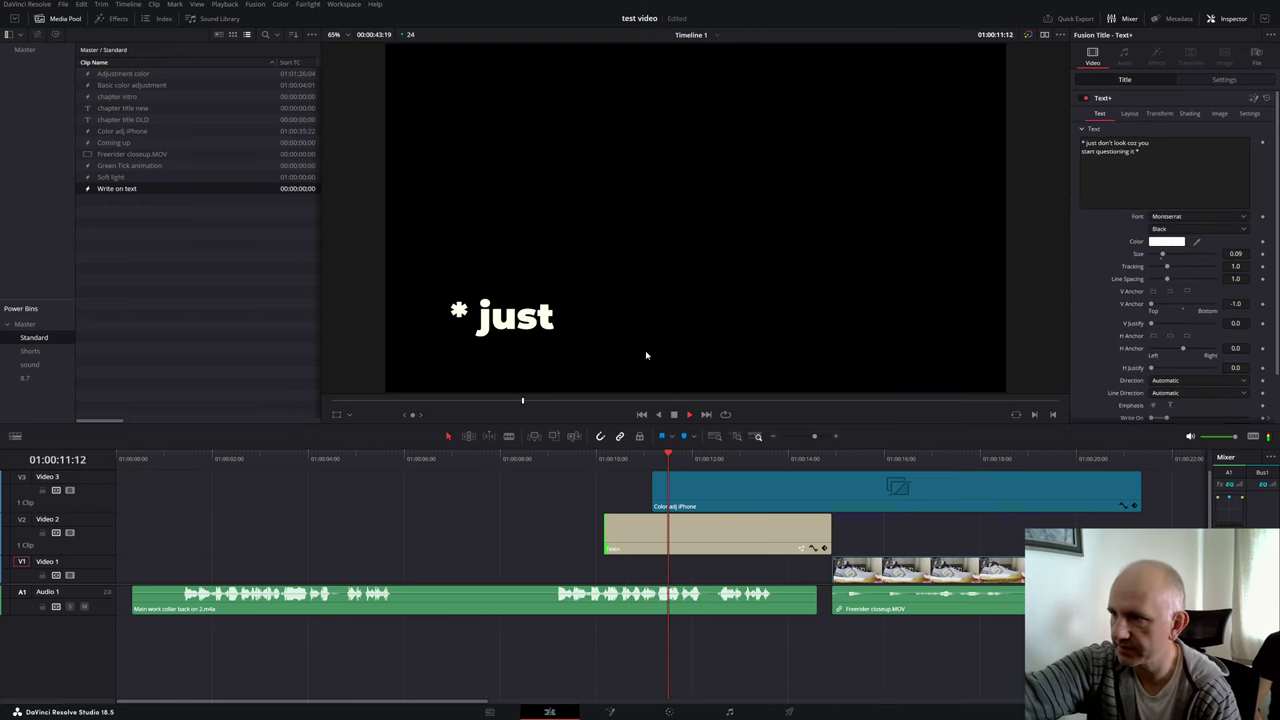
{"action": "key", "text": "space"}
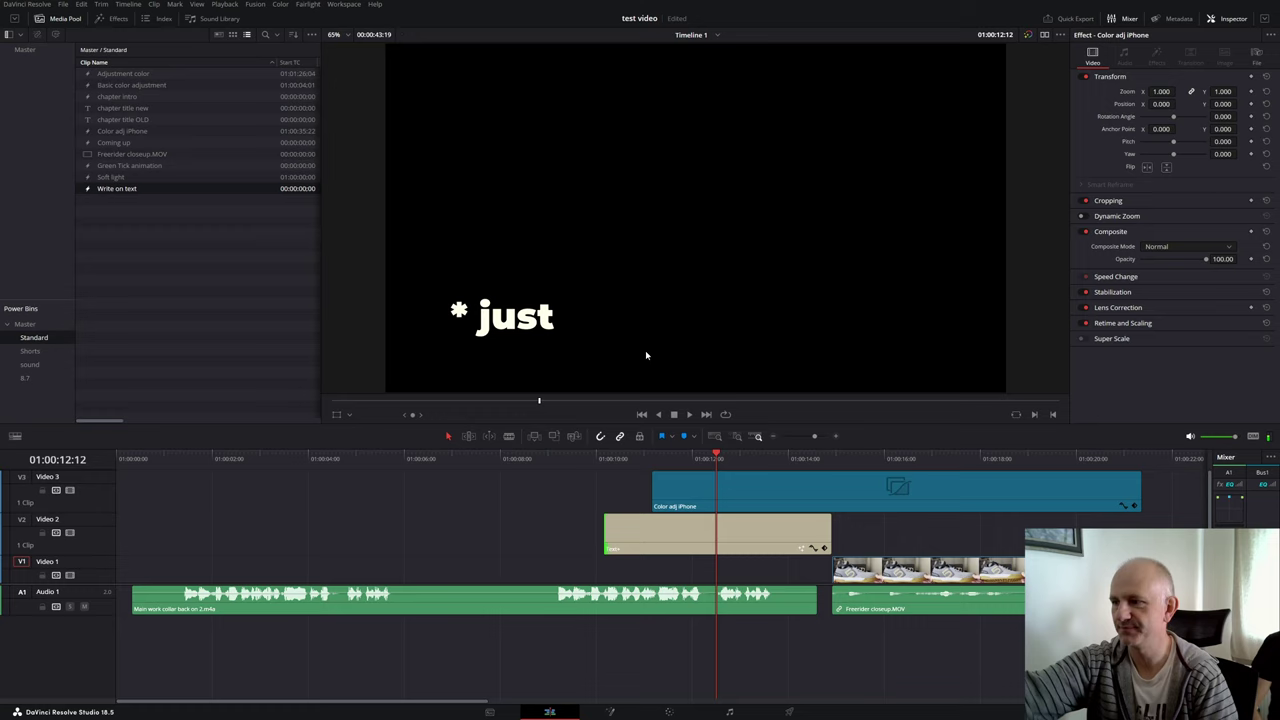
{"action": "left_click", "coordinate": [728, 541]}
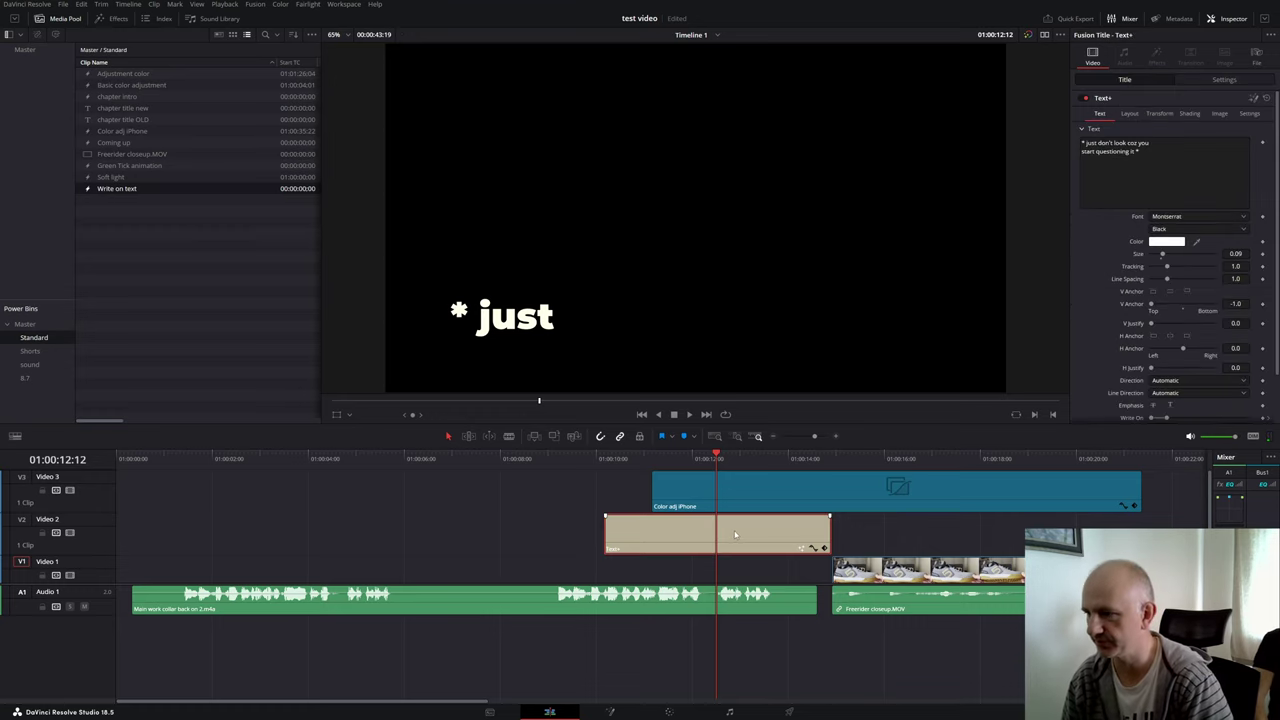
Step: Move the text title on Video 2 earlier, ending at about 01:00:10, and show the Effects library with its search field
{"action": "left_click_drag", "start_coordinate": [728, 541], "coordinate": [498, 545]}
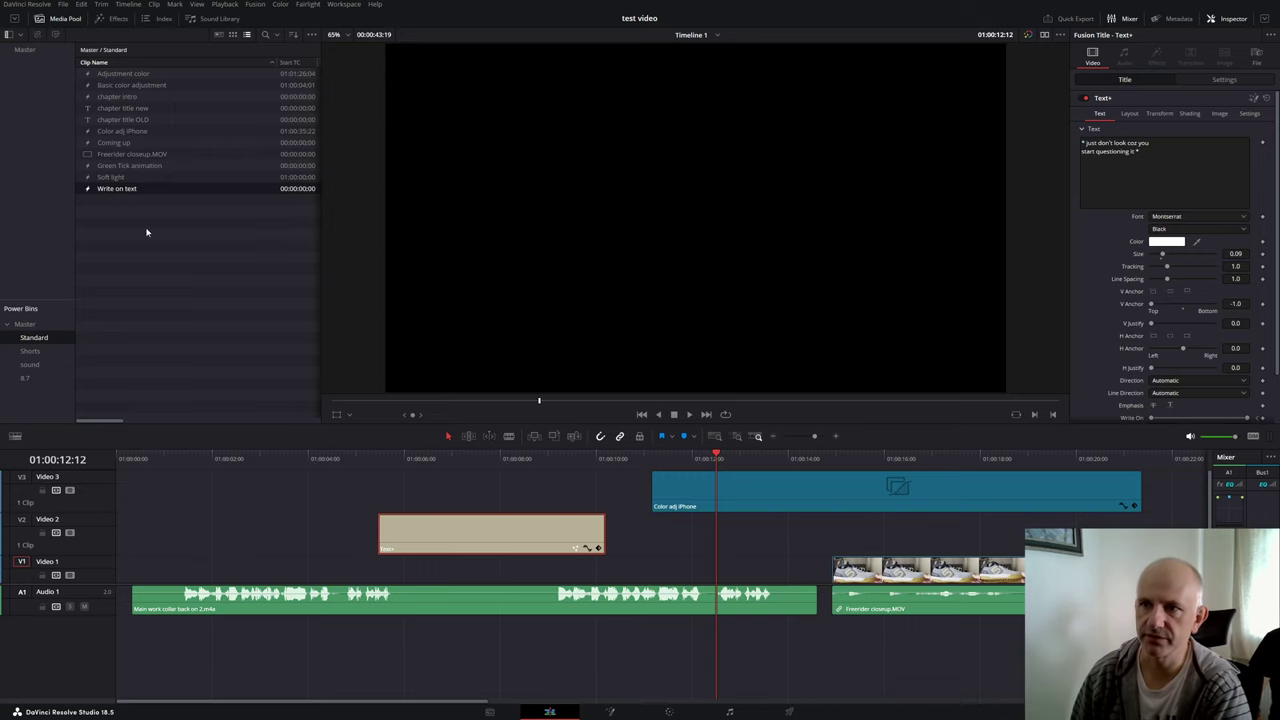
{"action": "left_click", "coordinate": [121, 24]}
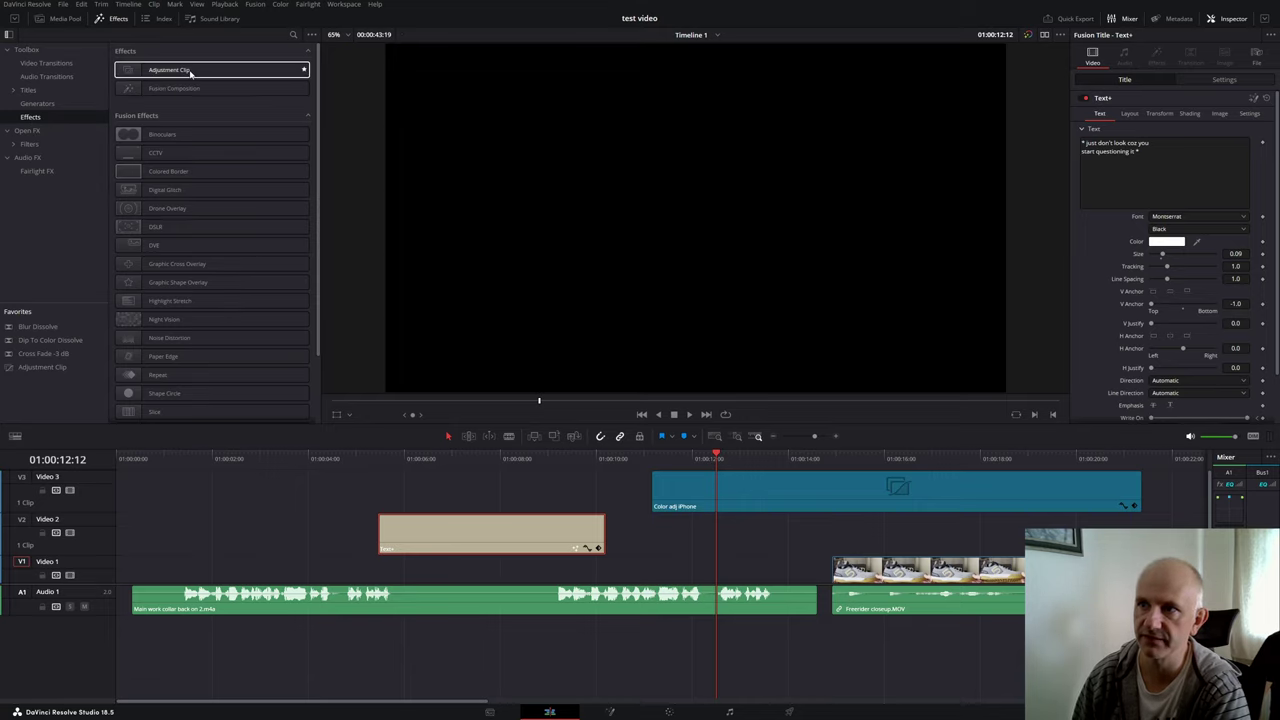
{"action": "left_click", "coordinate": [293, 35]}
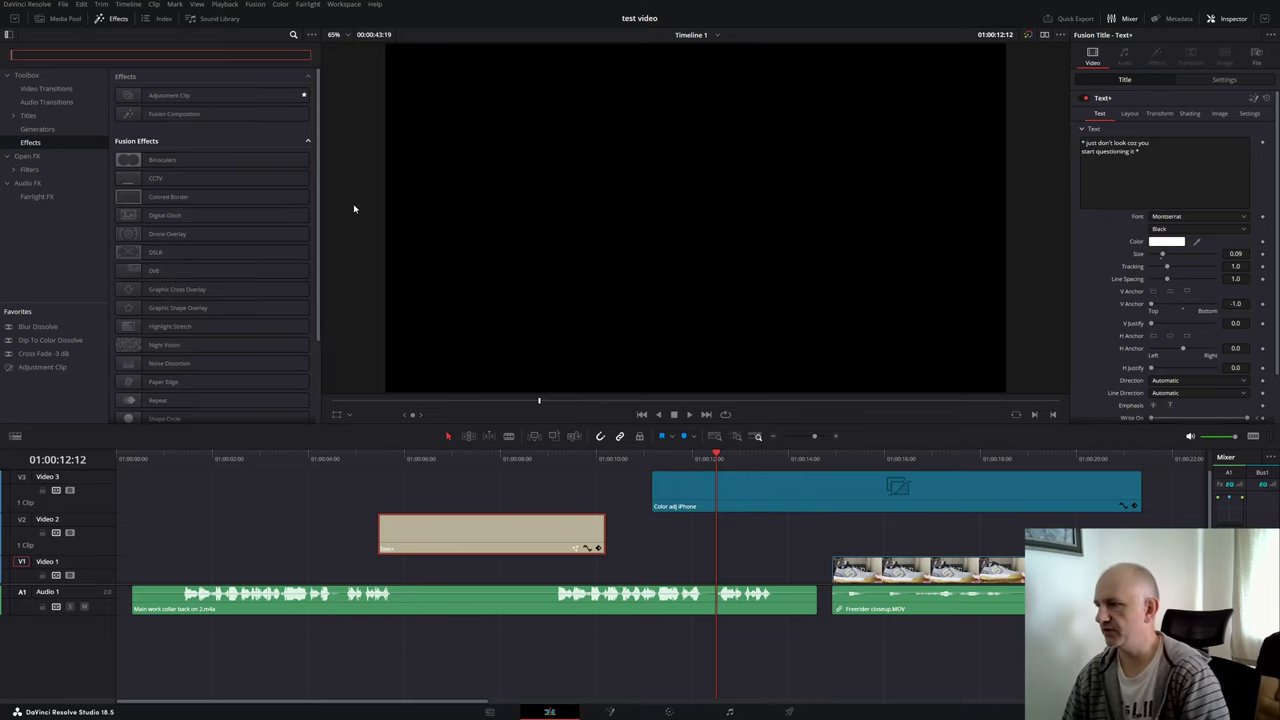
Step: Move the Color adj iPhone clip earlier to overlap the title, and zoom it to 1.400 while viewing 01:00:07:18
{"action": "left_click", "coordinate": [870, 486]}
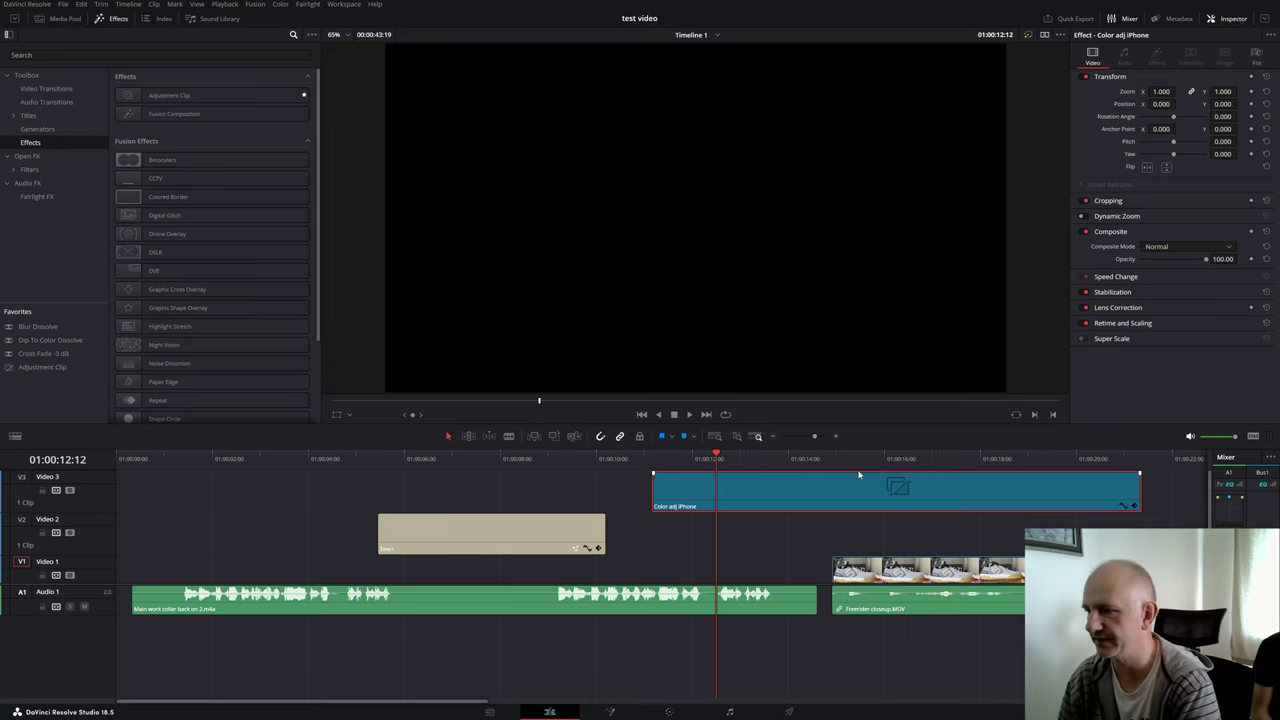
{"action": "left_click_drag", "start_coordinate": [767, 495], "coordinate": [582, 497]}
{"action": "left_click", "coordinate": [488, 459]}
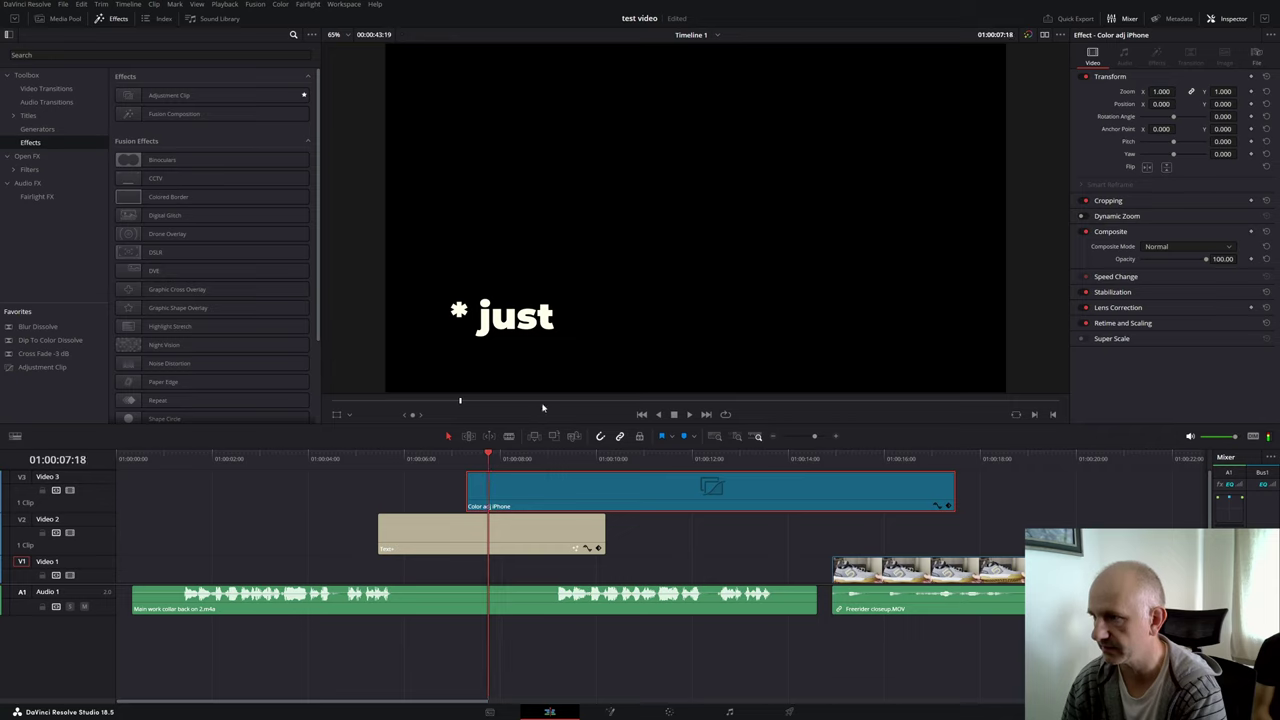
{"action": "mouse_move", "coordinate": [1153, 92]}
{"action": "left_mouse_down"}
{"action": "mouse_move", "coordinate": [1190, 91]}
{"action": "mouse_move", "coordinate": [1178, 91]}
{"action": "left_mouse_up"}
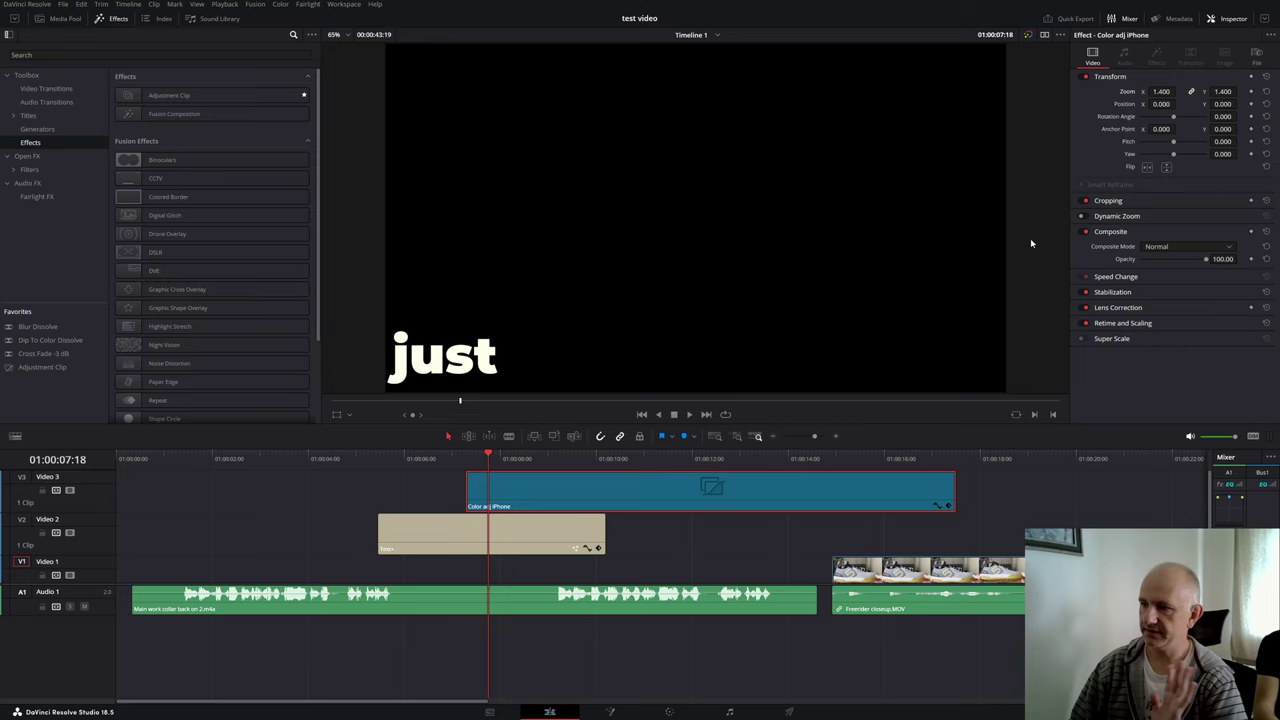
Step: Shift the Color adj iPhone clip earlier to start at about 01:00:04 and span the whole title, checking the Freerider clip's transform settings in between
{"action": "left_click_drag", "start_coordinate": [651, 500], "coordinate": [563, 493]}
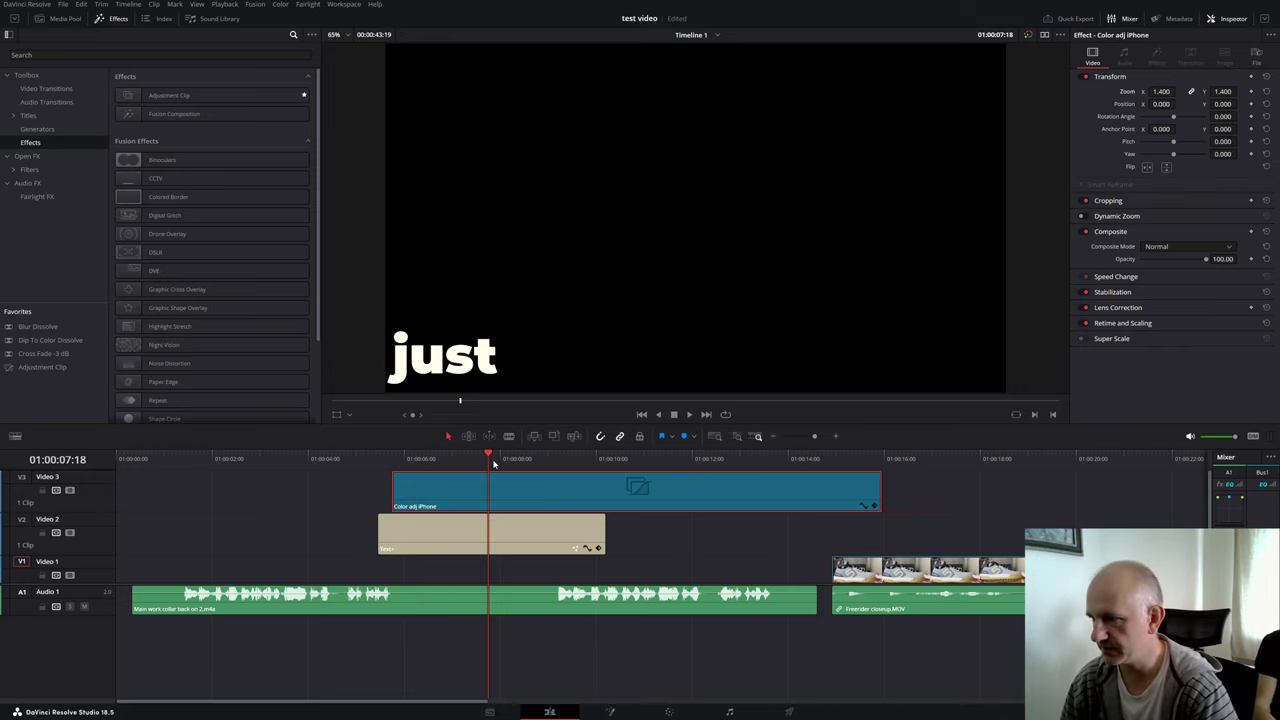
{"action": "left_click_drag", "start_coordinate": [493, 459], "coordinate": [922, 530]}
{"action": "left_click", "coordinate": [952, 583]}
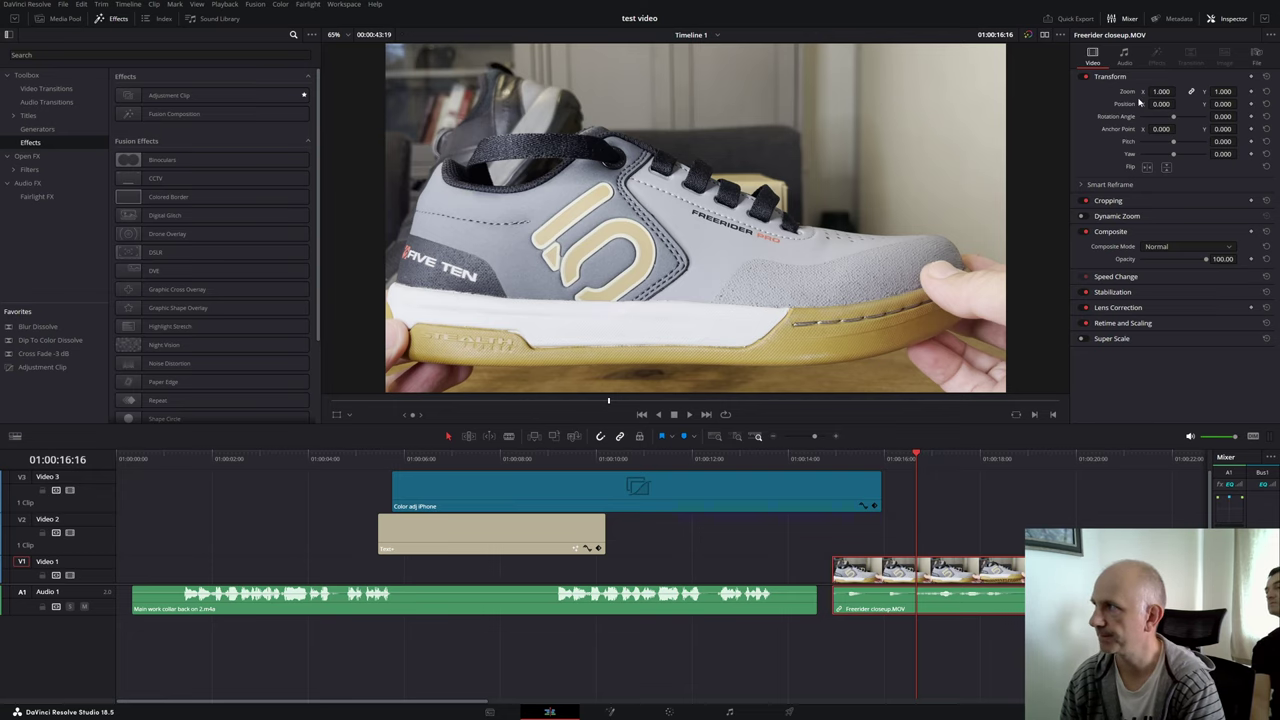
{"action": "left_click", "coordinate": [1225, 19]}
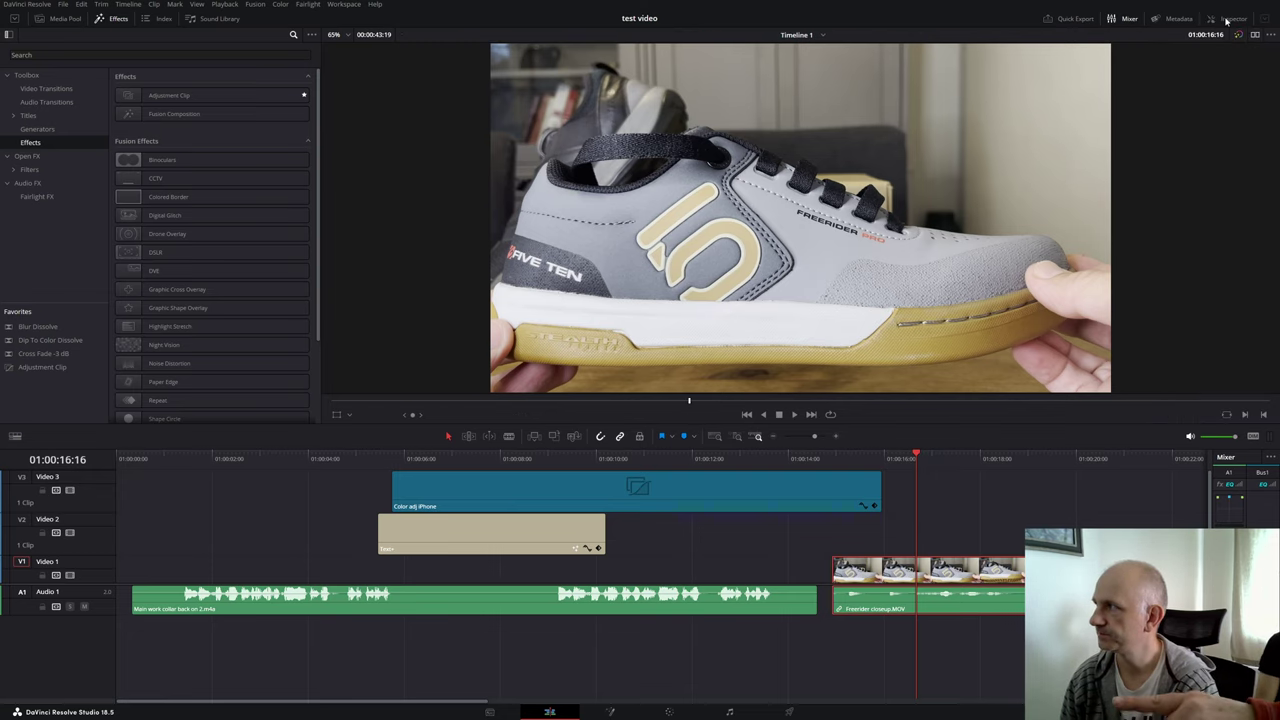
{"action": "left_click", "coordinate": [1227, 20]}
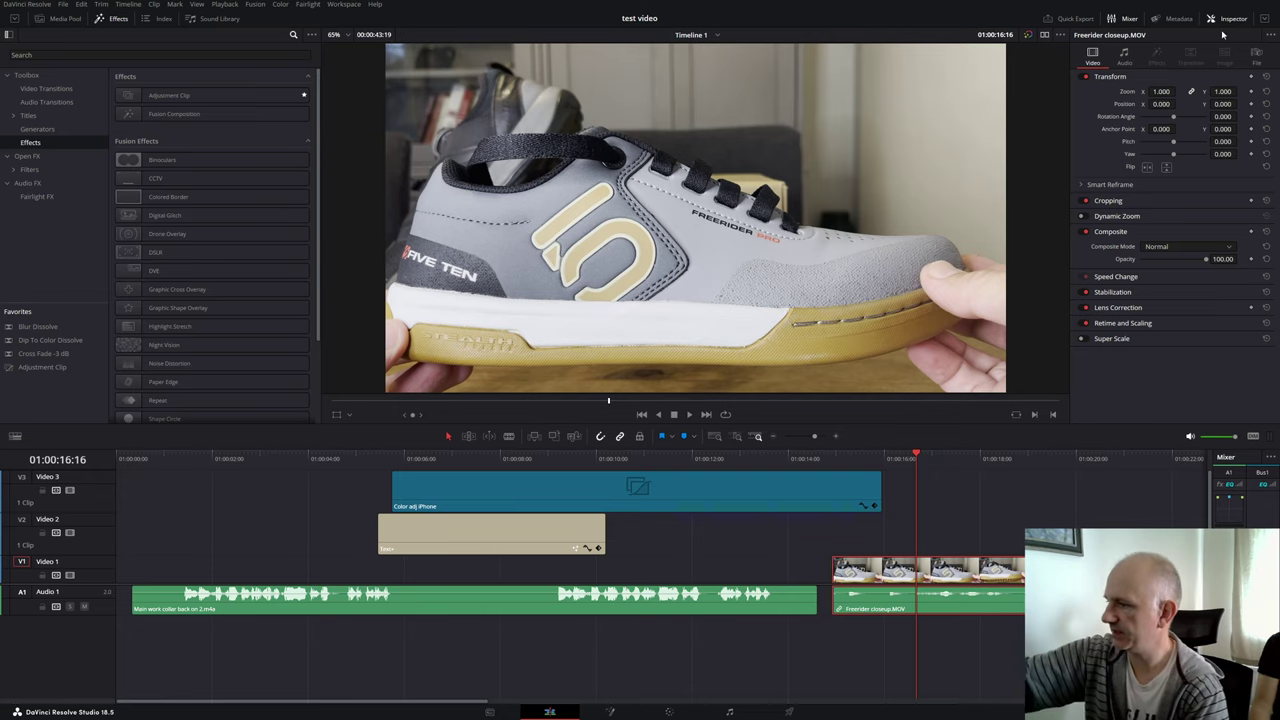
{"action": "left_click", "coordinate": [787, 571]}
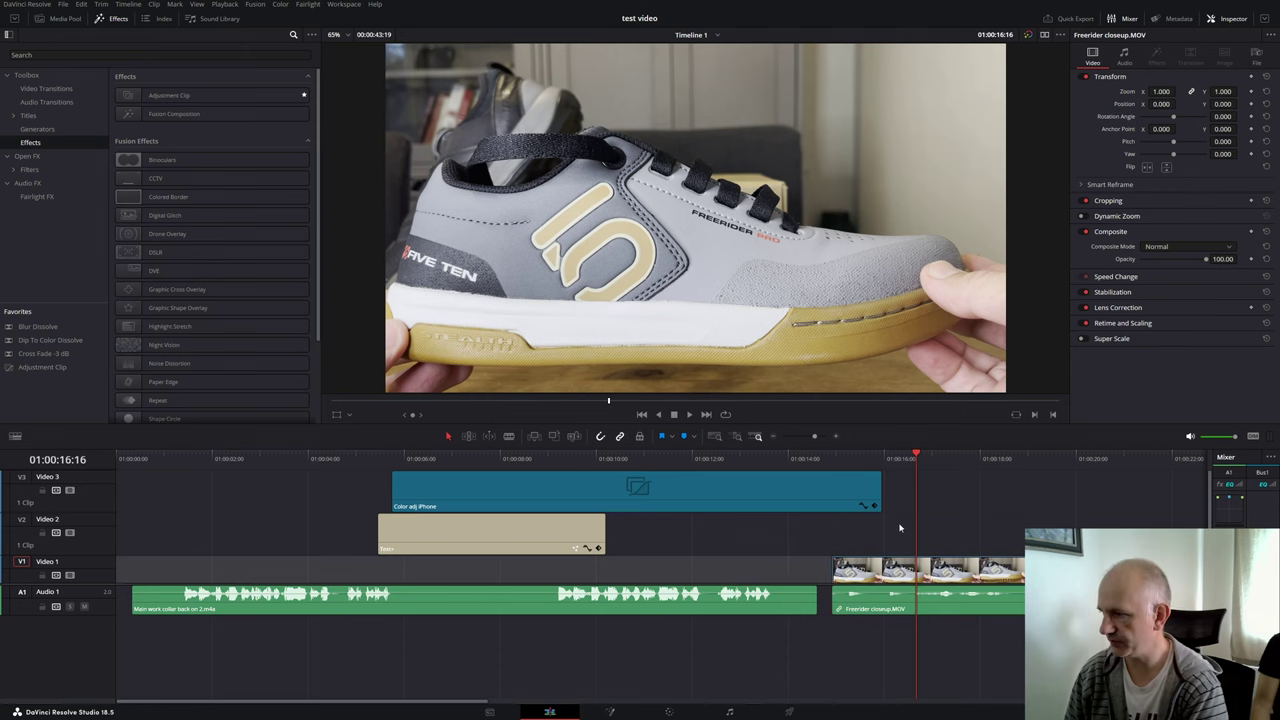
{"action": "left_click_drag", "start_coordinate": [748, 484], "coordinate": [522, 484]}
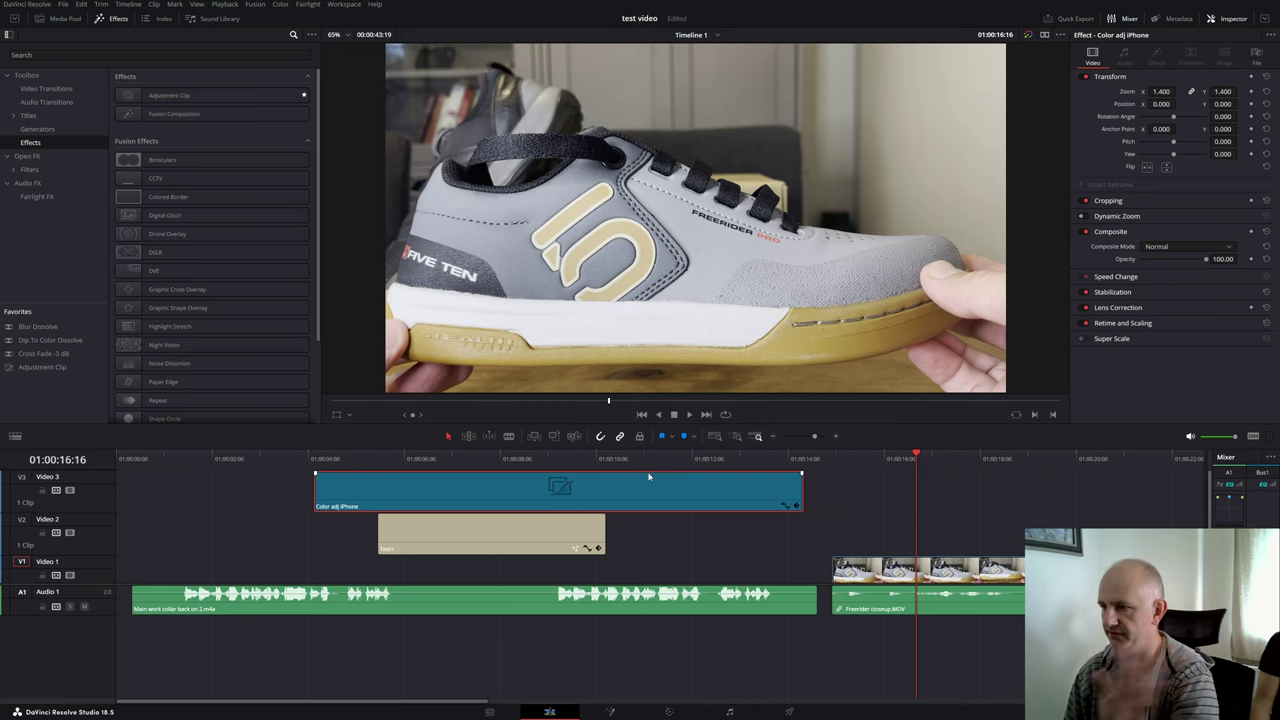
Step: Select the Freerider closeup clip with the playhead at 01:00:16:04, and toggle the Inspector off and back on
{"action": "left_click", "coordinate": [893, 455]}
{"action": "left_click", "coordinate": [910, 577]}
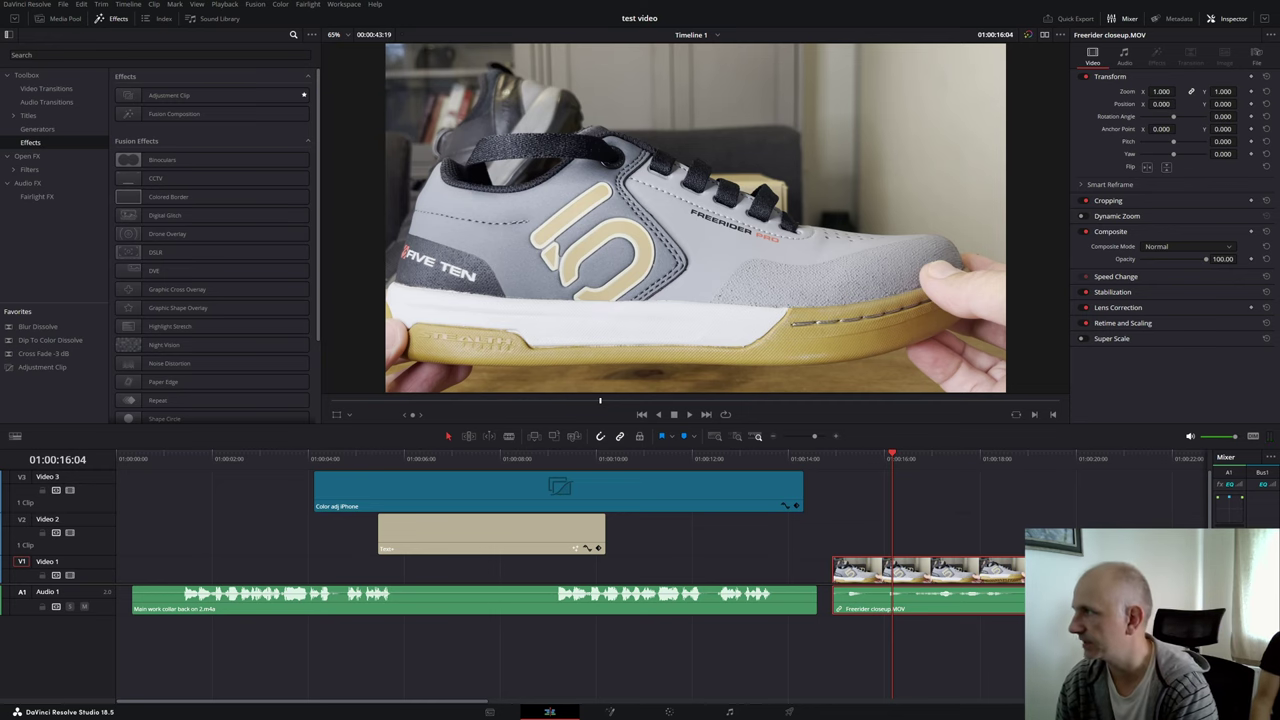
{"action": "left_click", "coordinate": [1212, 18]}
{"action": "left_click", "coordinate": [1214, 20]}
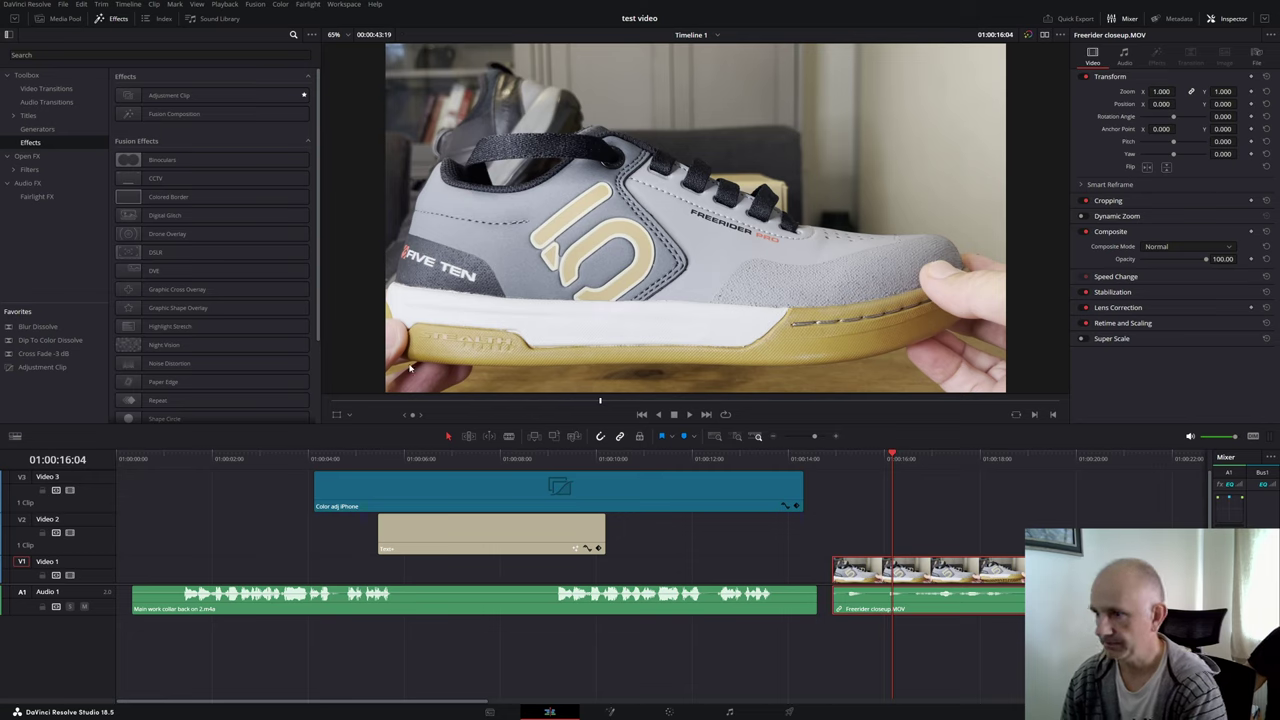
Step: Try cropping the Freerider clip on all sides with the on-screen crop handles in the viewer, and reposition the crop frame
{"action": "left_click", "coordinate": [885, 465]}
{"action": "left_click", "coordinate": [350, 416]}
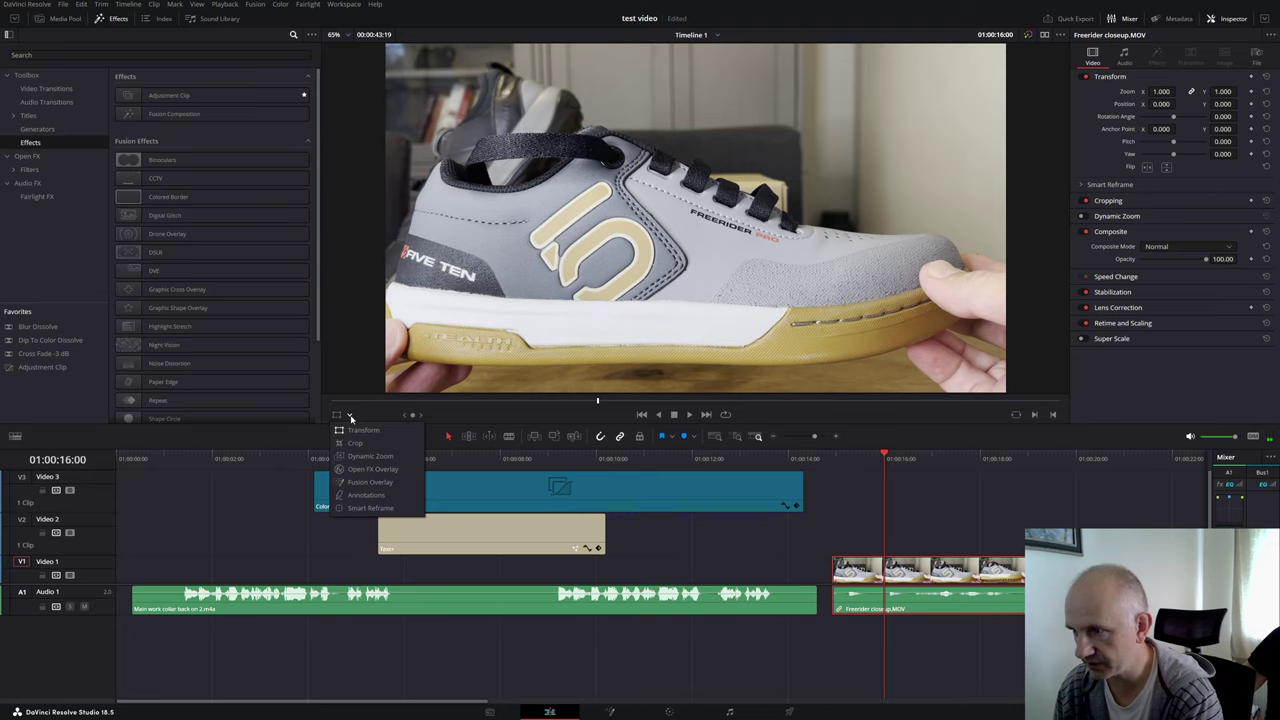
{"action": "left_click", "coordinate": [362, 430]}
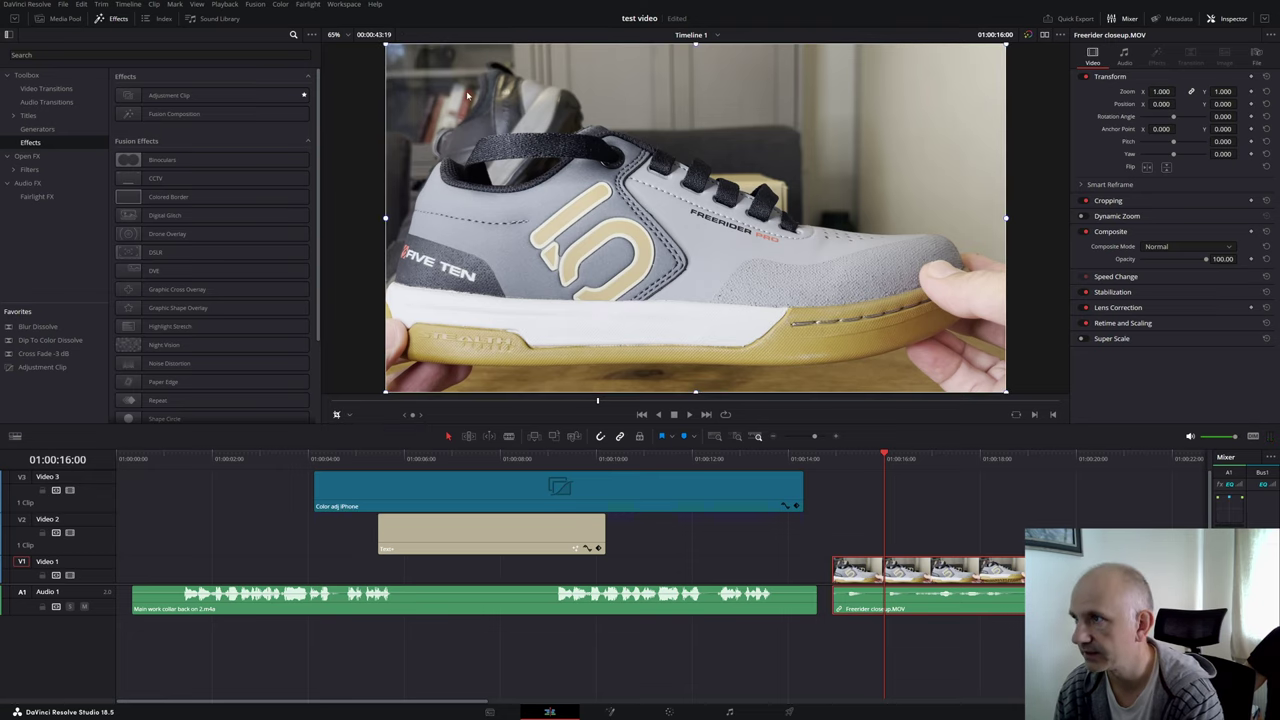
{"action": "left_click_drag", "start_coordinate": [386, 44], "coordinate": [459, 115]}
{"action": "left_click_drag", "start_coordinate": [1010, 119], "coordinate": [785, 105]}
{"action": "left_click_drag", "start_coordinate": [459, 249], "coordinate": [388, 249]}
{"action": "left_click_drag", "start_coordinate": [785, 249], "coordinate": [917, 252]}
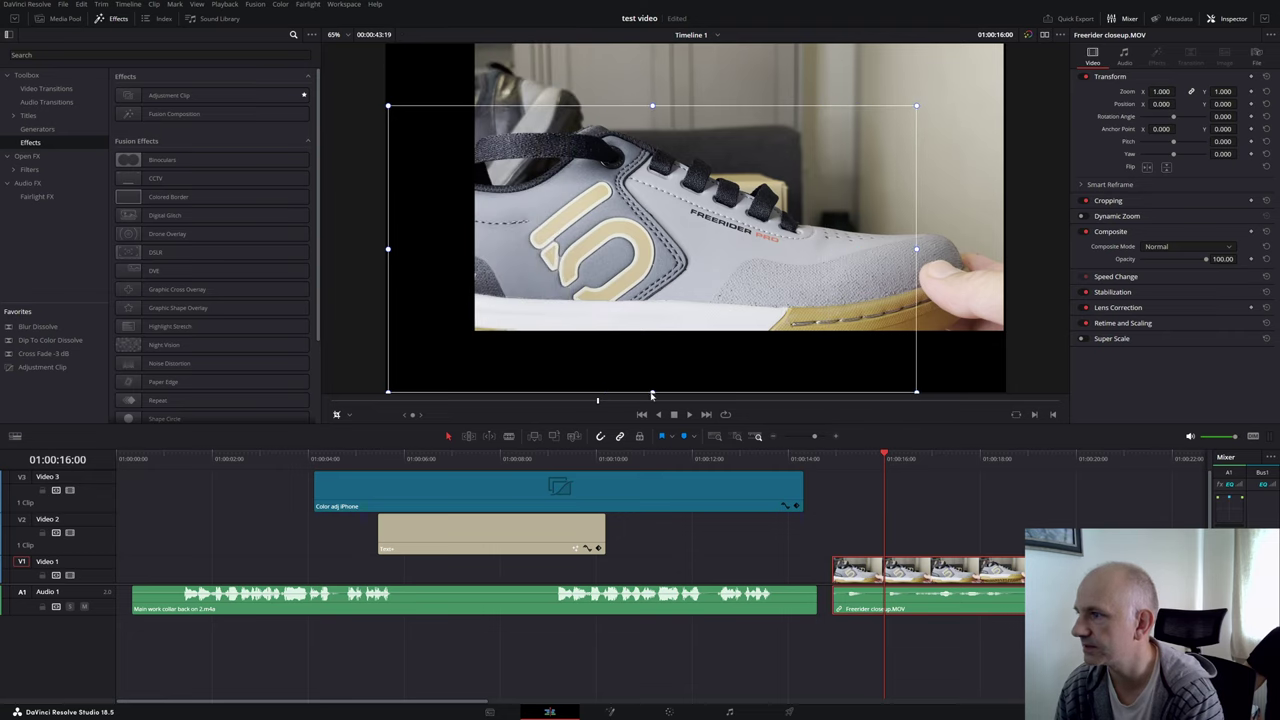
{"action": "left_click_drag", "start_coordinate": [651, 392], "coordinate": [654, 327]}
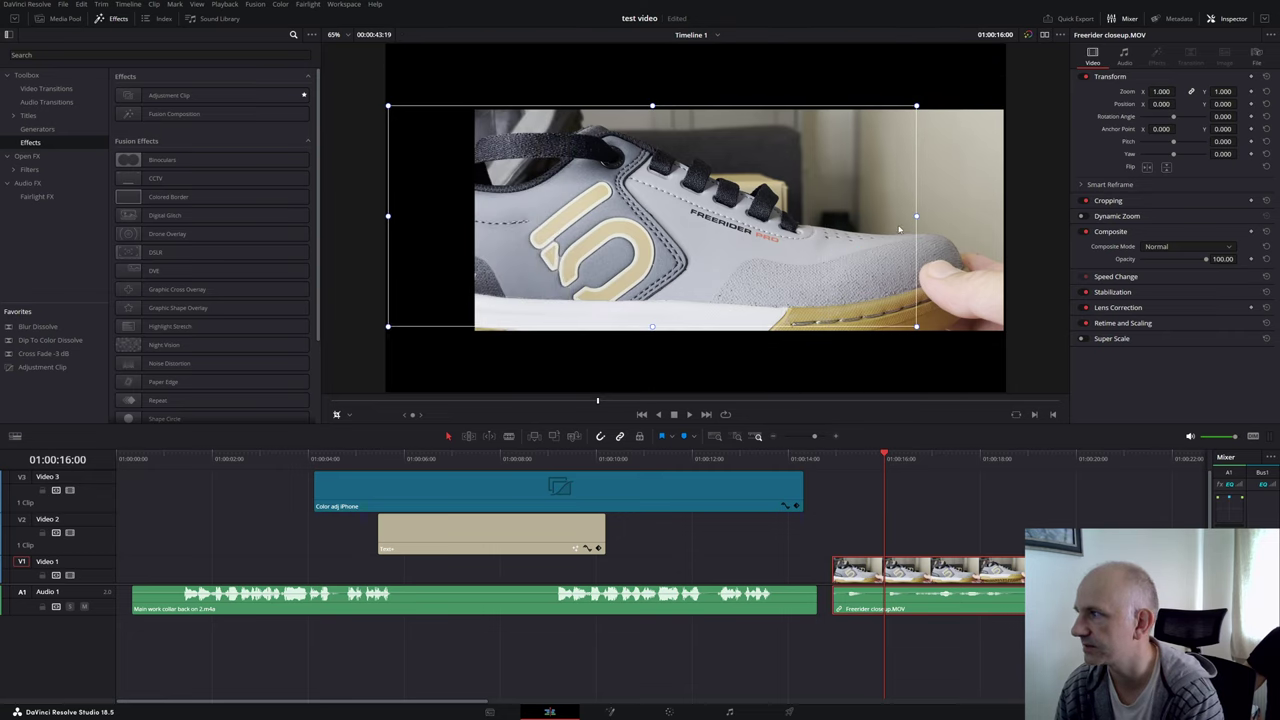
{"action": "left_click_drag", "start_coordinate": [918, 224], "coordinate": [886, 224]}
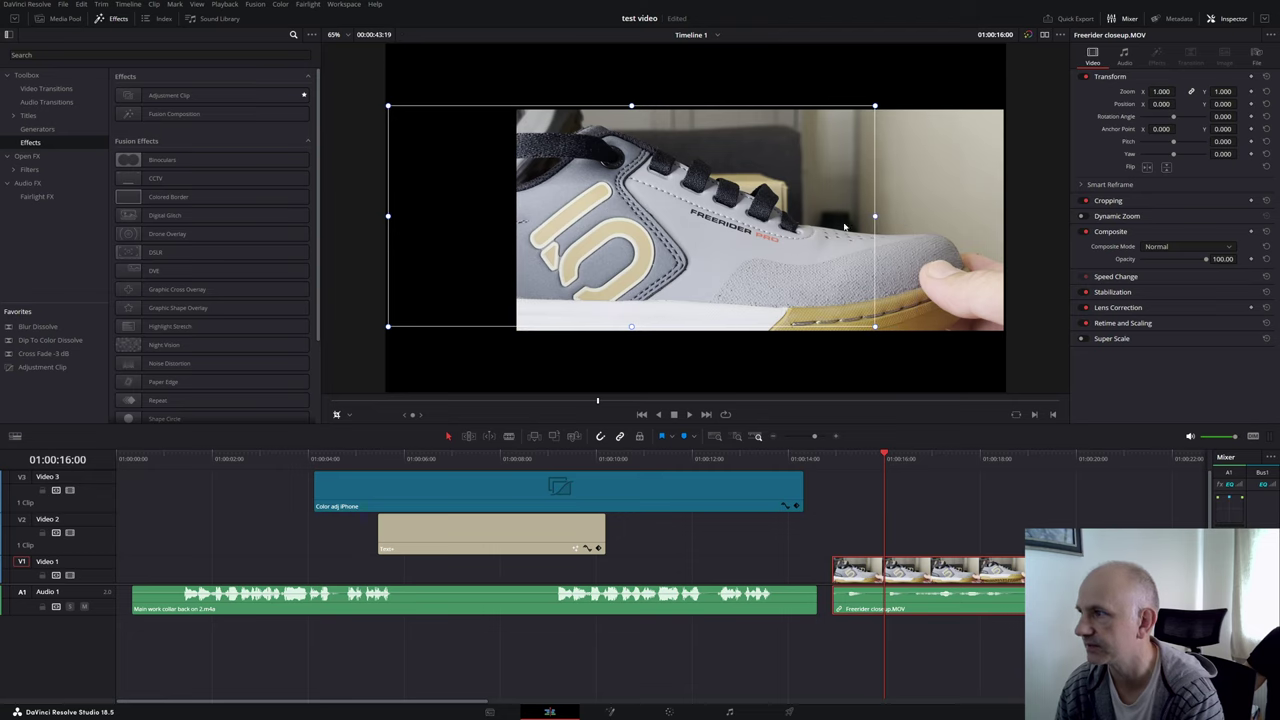
{"action": "left_click_drag", "start_coordinate": [713, 228], "coordinate": [801, 234]}
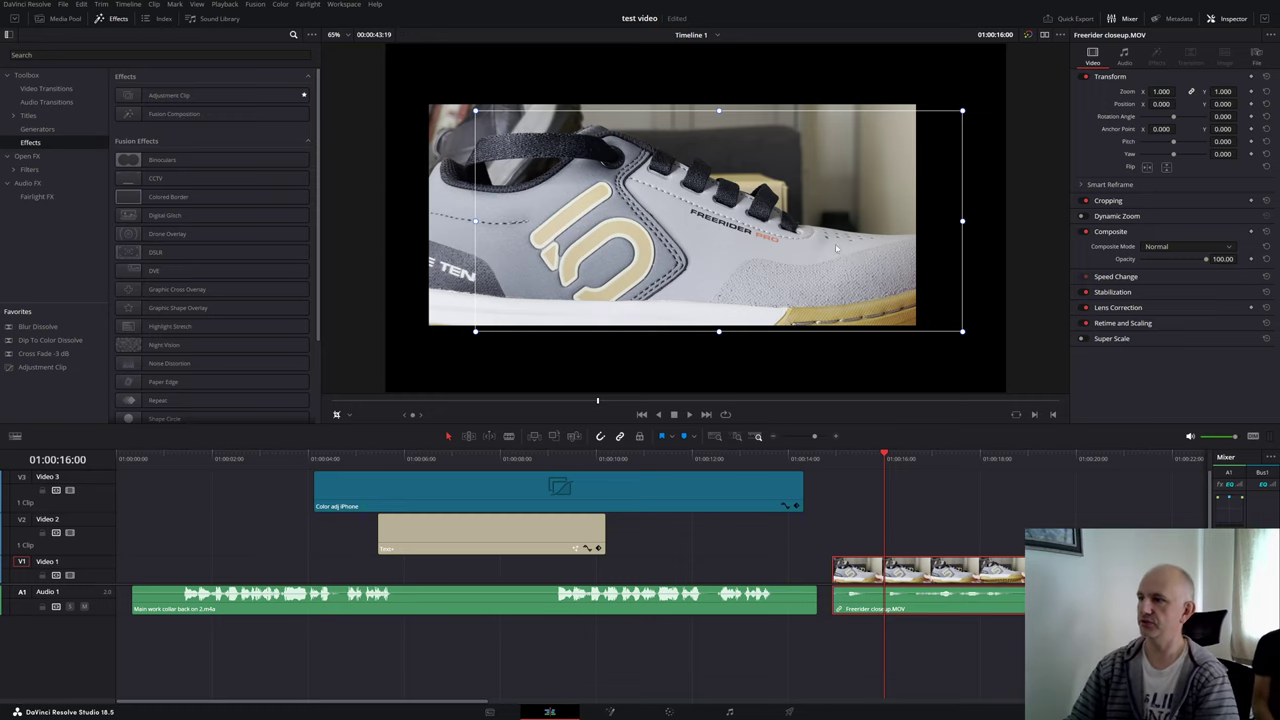
Step: Switch the viewer overlay to Transform and undo all the on-screen crop changes to the Freerider clip
{"action": "left_click", "coordinate": [340, 414]}
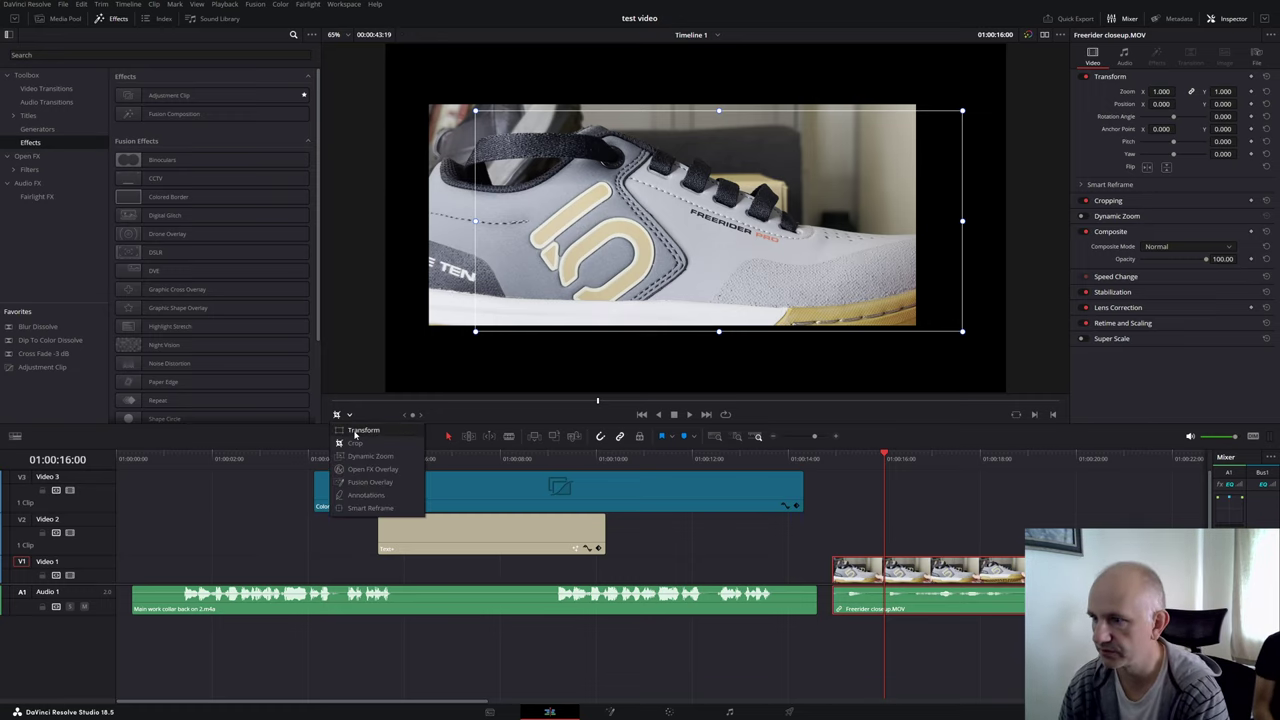
{"action": "left_click", "coordinate": [352, 430]}
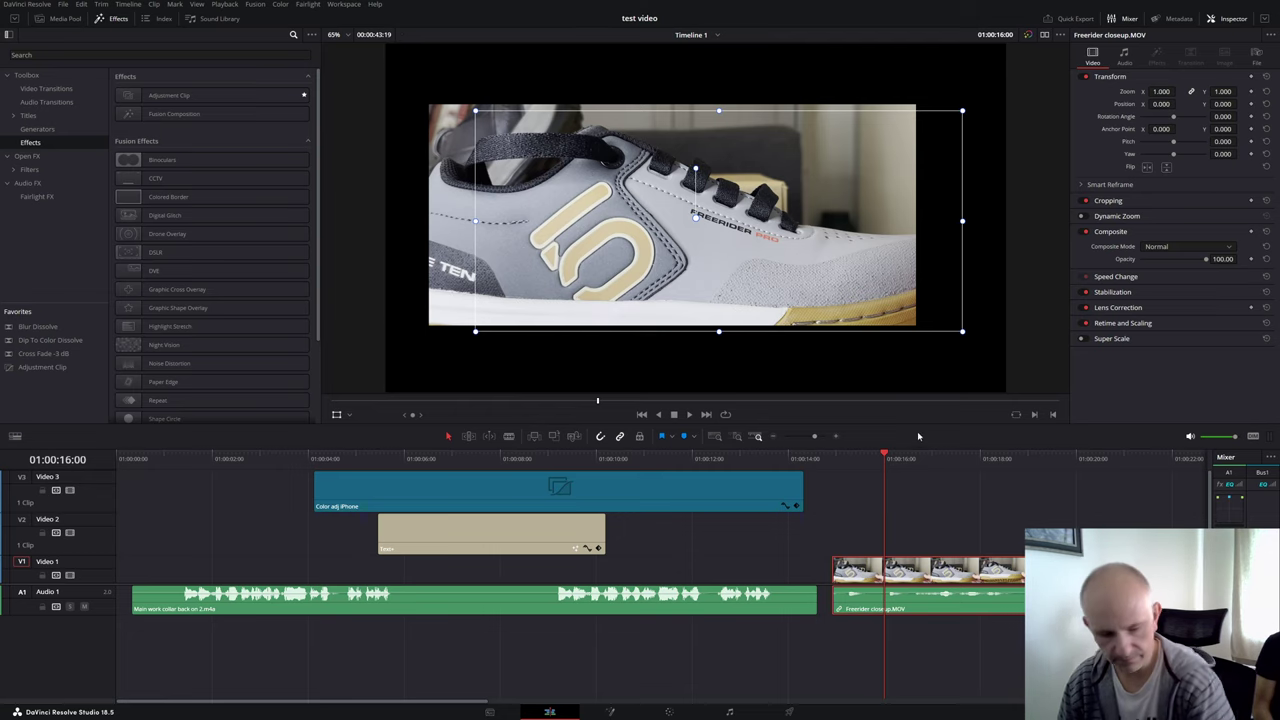
{"action": "key", "text": "ctrl+z"}
{"action": "key", "text": "ctrl+z"}
{"action": "key", "text": "ctrl+z"}
{"action": "key", "text": "ctrl+z"}
{"action": "key", "text": "ctrl+z"}
{"action": "key", "text": "ctrl+z"}
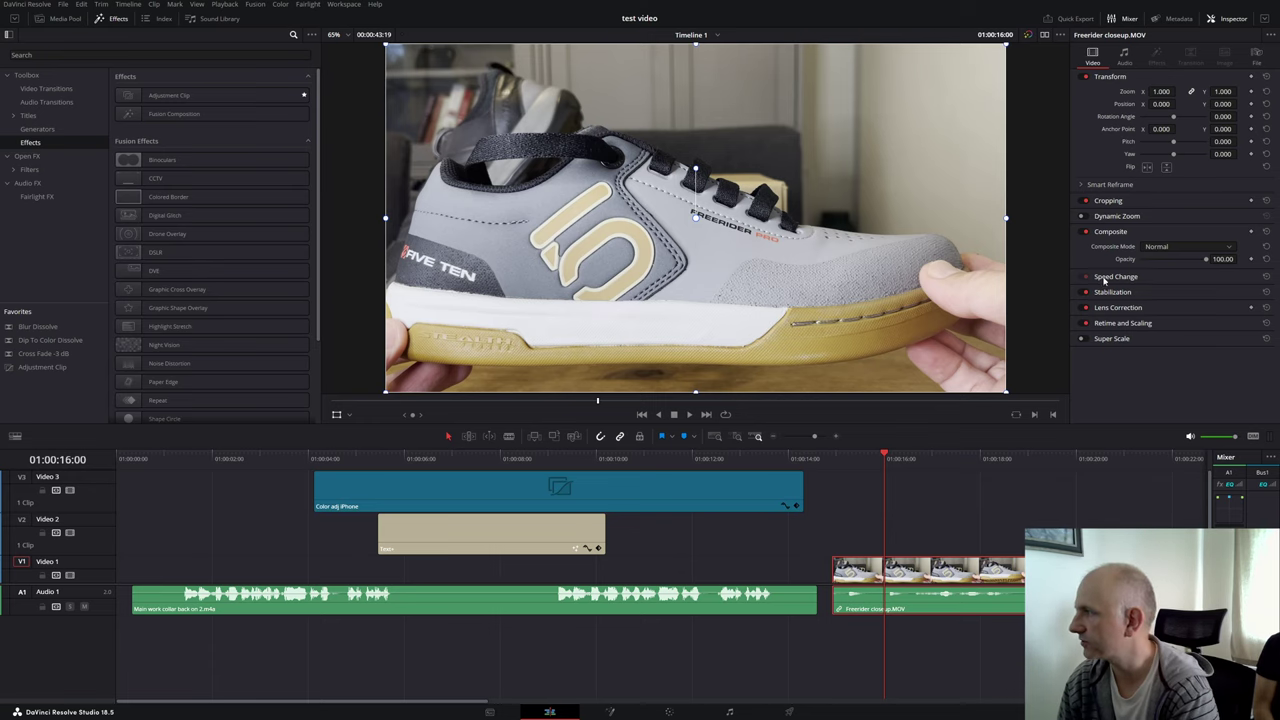
Step: Crop the Freerider clip by 174 on the left and 158 on the right, and shift its Y position to -1.547
{"action": "left_click", "coordinate": [1108, 201]}
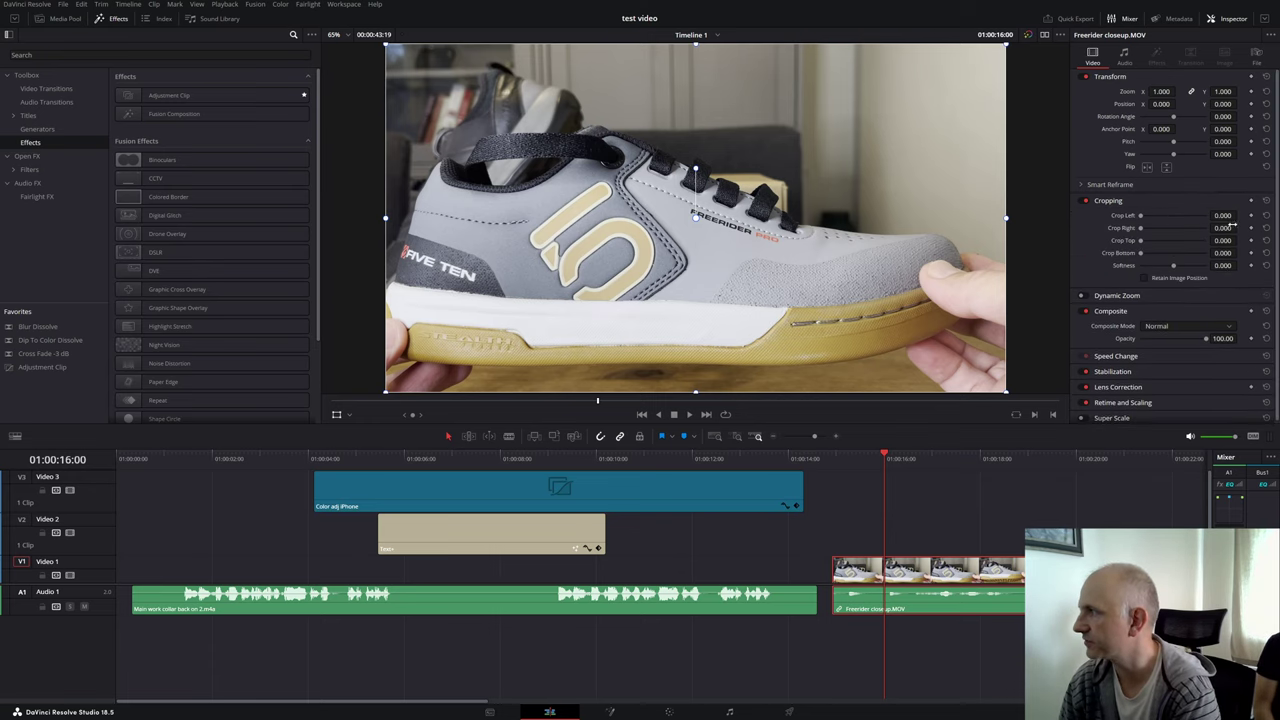
{"action": "left_click_drag", "start_coordinate": [1222, 215], "coordinate": [1256, 215]}
{"action": "left_click_drag", "start_coordinate": [1140, 228], "coordinate": [1190, 232]}
{"action": "left_click_drag", "start_coordinate": [816, 219], "coordinate": [816, 220]}
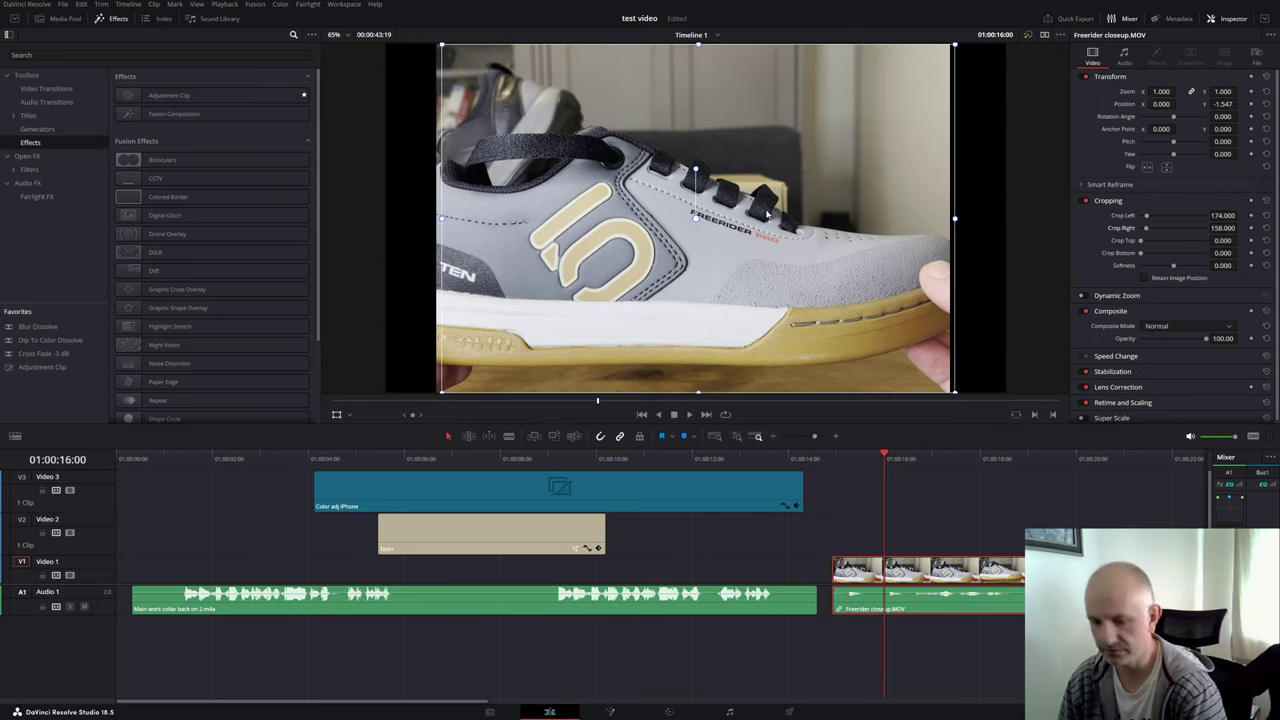
Step: Delete the cropped Freerider clip from Video 1 and put the Freerider closeup.MOV copy on Video 2 at about 01:00:15
{"action": "key", "text": "Delete"}
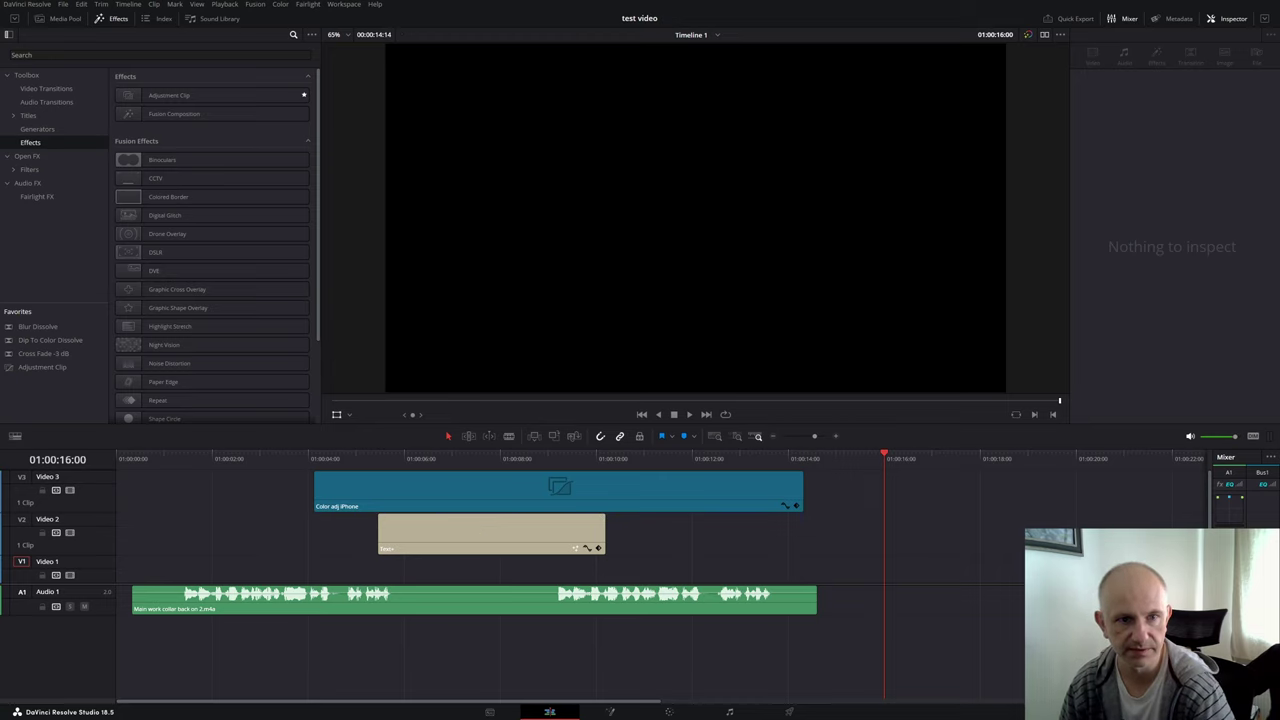
{"action": "key", "text": "ctrl+z"}
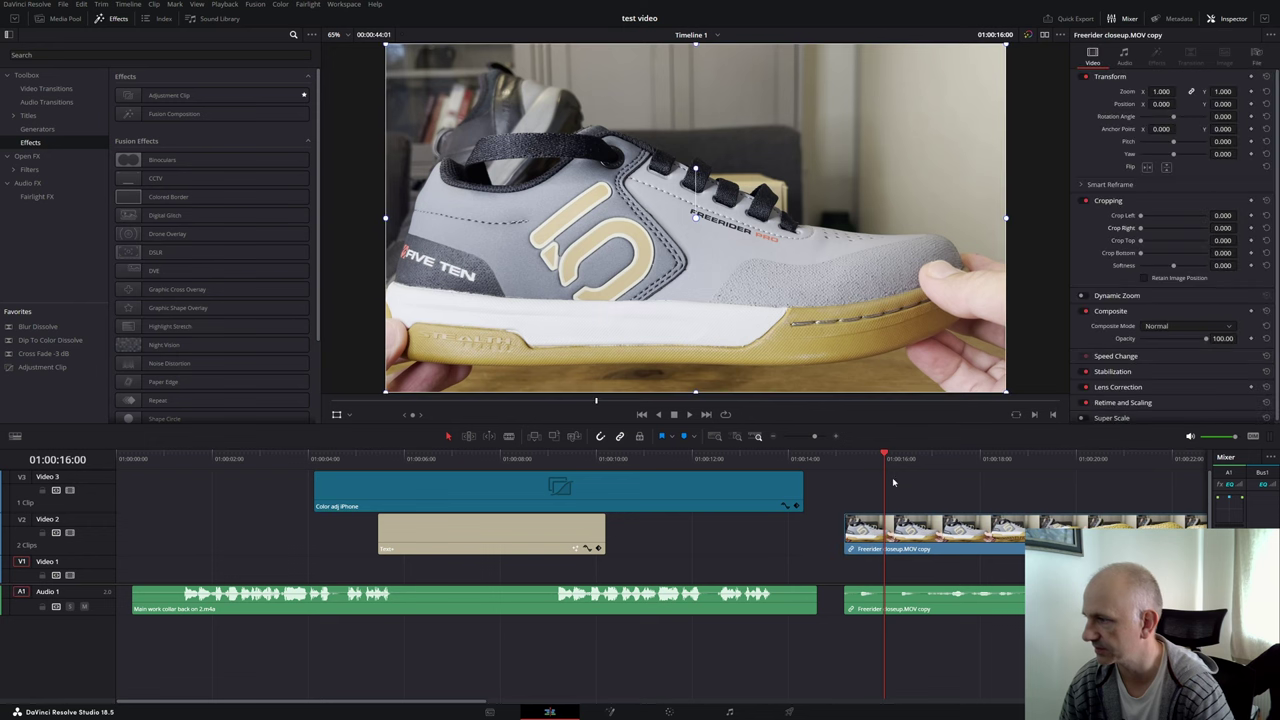
Step: Set the viewer overlay to Crop for the Freerider copy, toggle it off and on, and leave it off
{"action": "left_click", "coordinate": [350, 416]}
{"action": "left_click", "coordinate": [352, 443]}
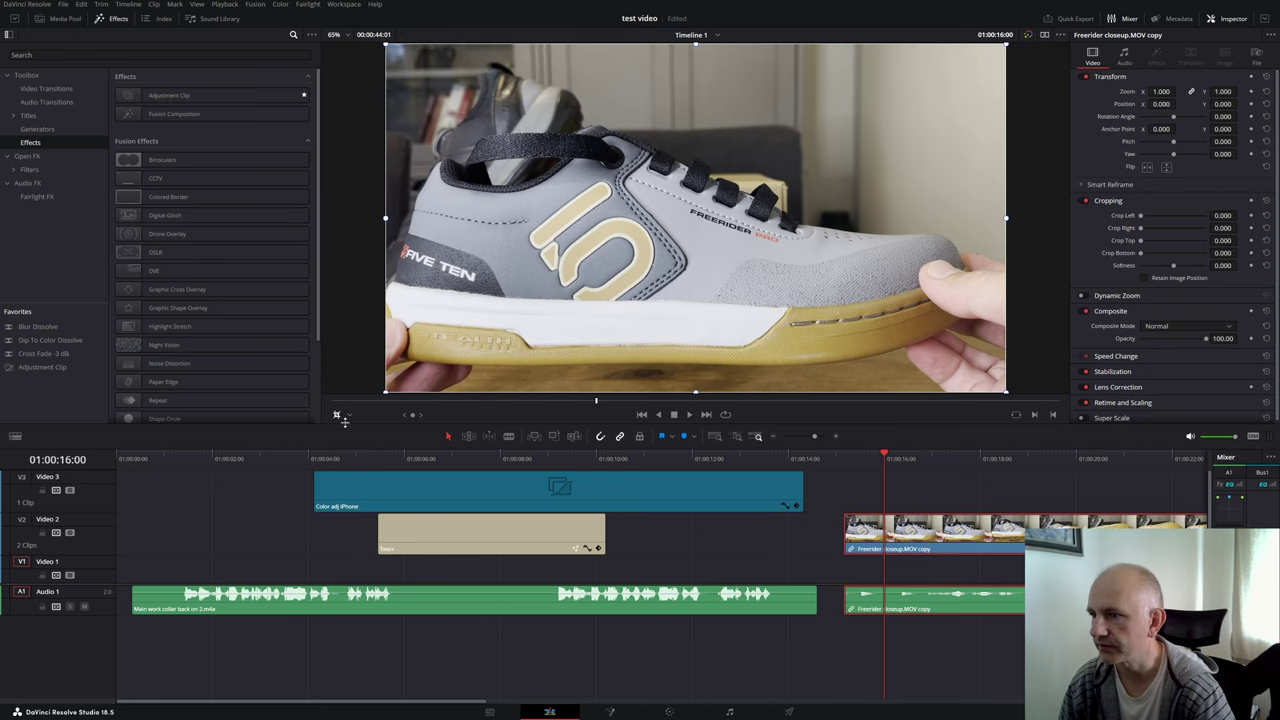
{"action": "left_click", "coordinate": [340, 416]}
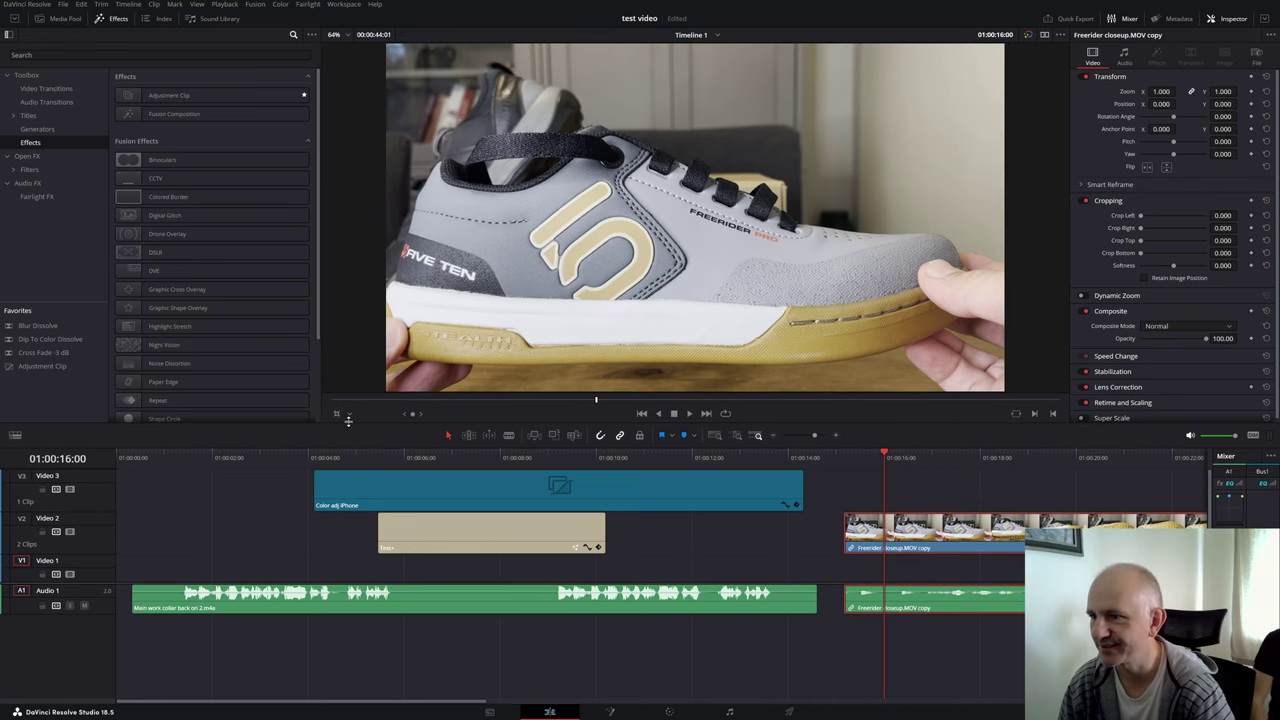
{"action": "left_click", "coordinate": [346, 417]}
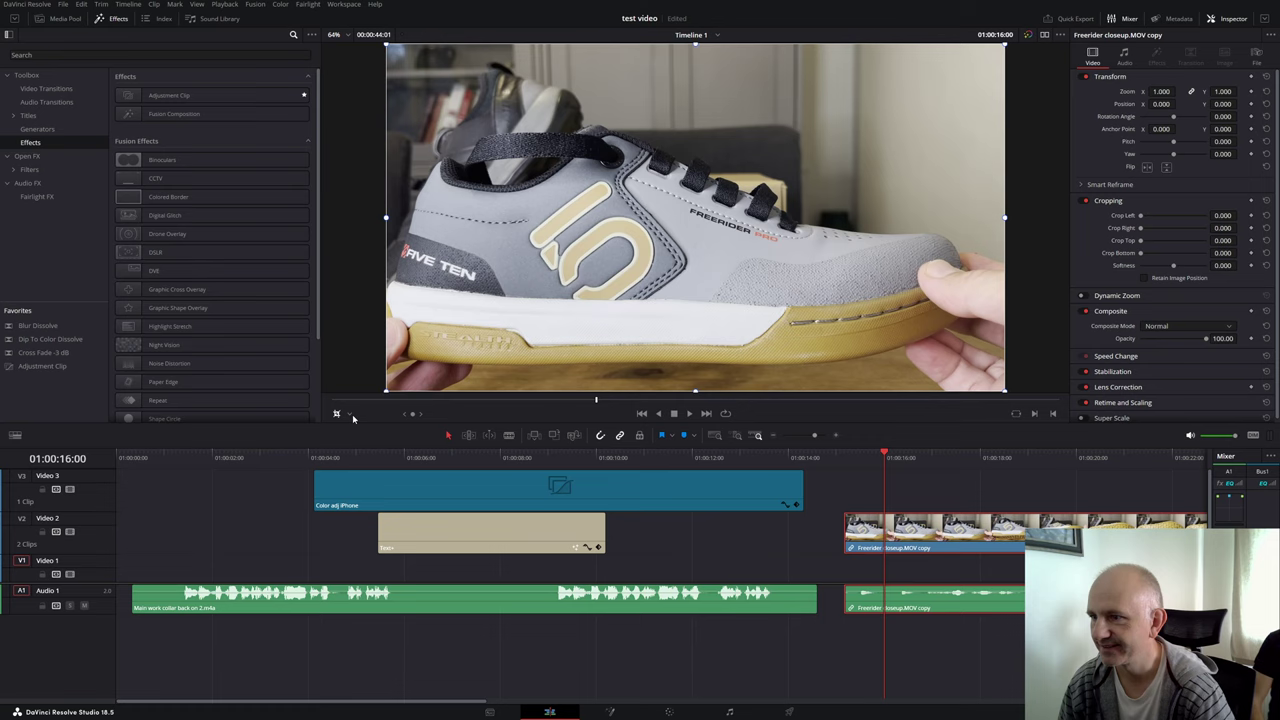
{"action": "left_click", "coordinate": [340, 416]}
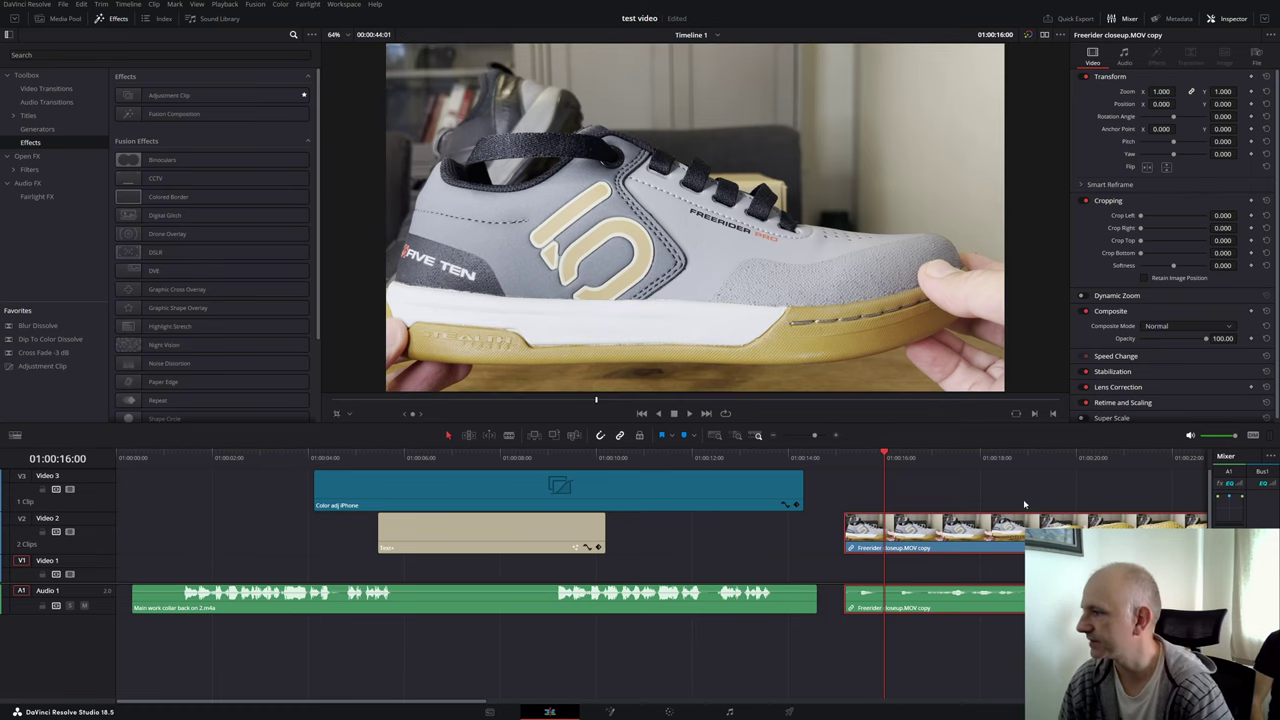
Step: Crop the Freerider copy 542.3 left, 351.8 right, 222.6 top and 263.8 bottom, zoom it to 1.690, and preview it up to 01:00:19:07
{"action": "left_click_drag", "start_coordinate": [870, 463], "coordinate": [886, 473]}
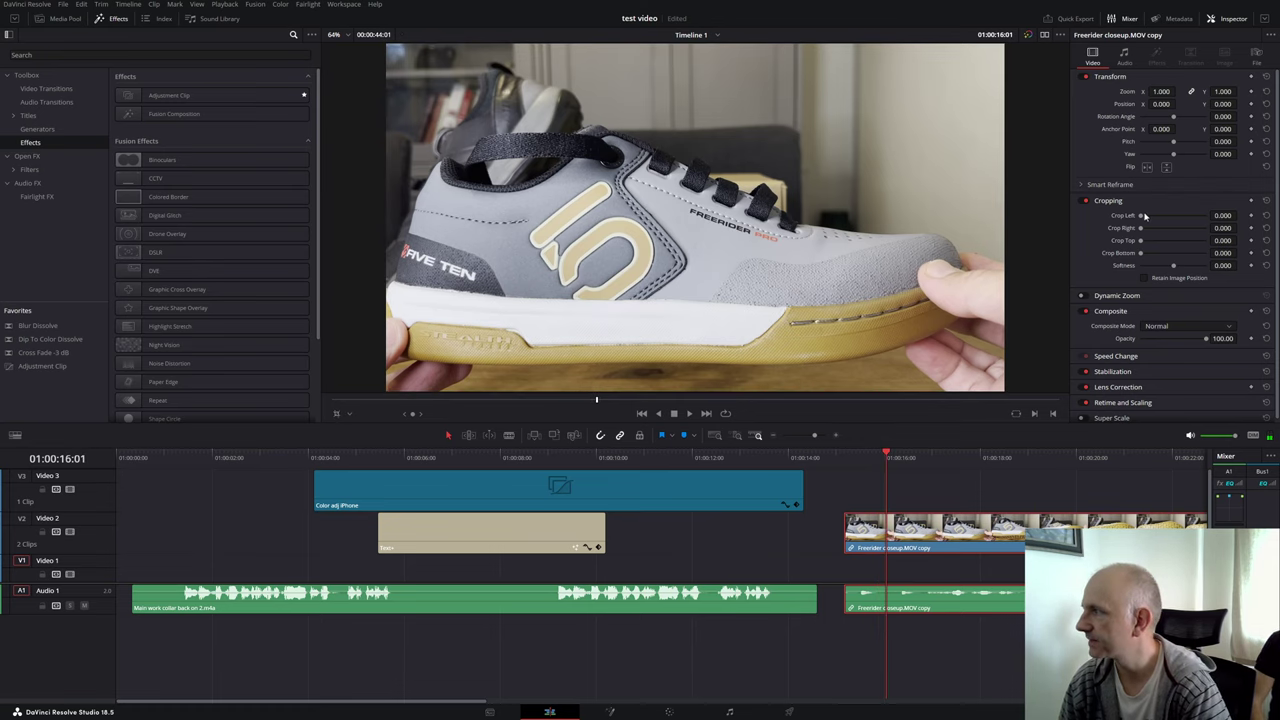
{"action": "left_click_drag", "start_coordinate": [1145, 216], "coordinate": [1157, 255]}
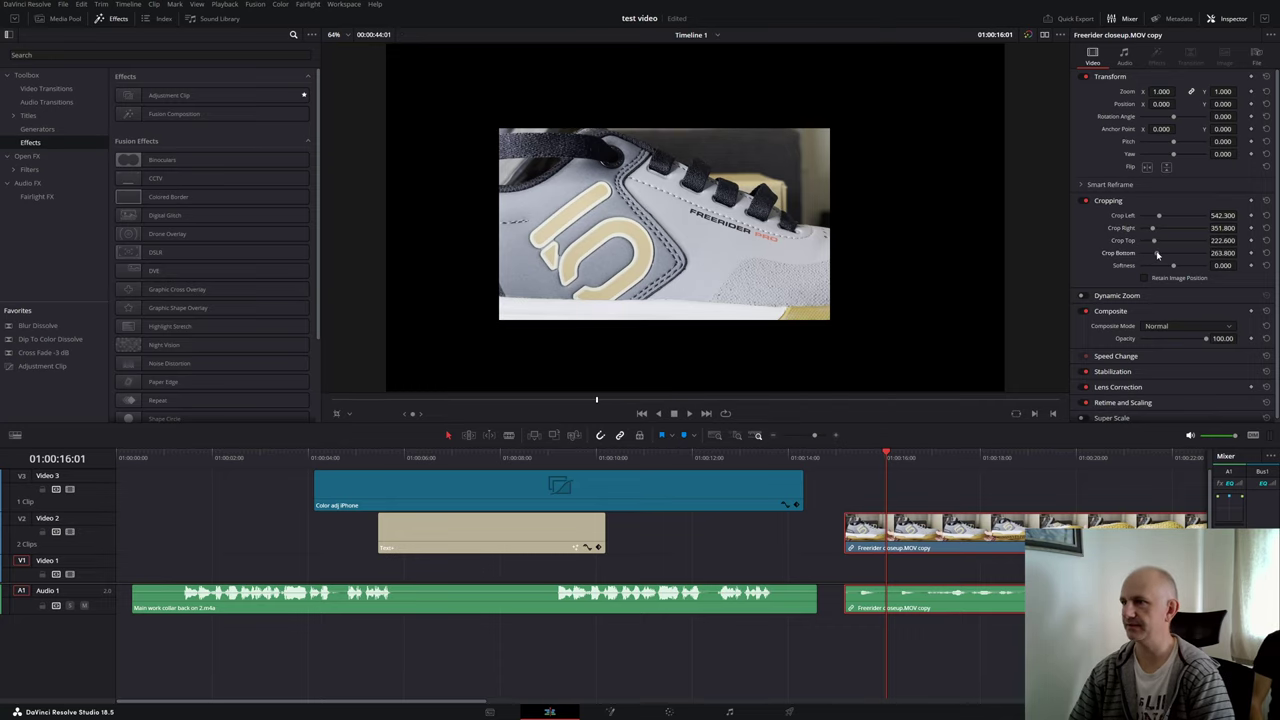
{"action": "left_click_drag", "start_coordinate": [1161, 91], "coordinate": [1178, 91]}
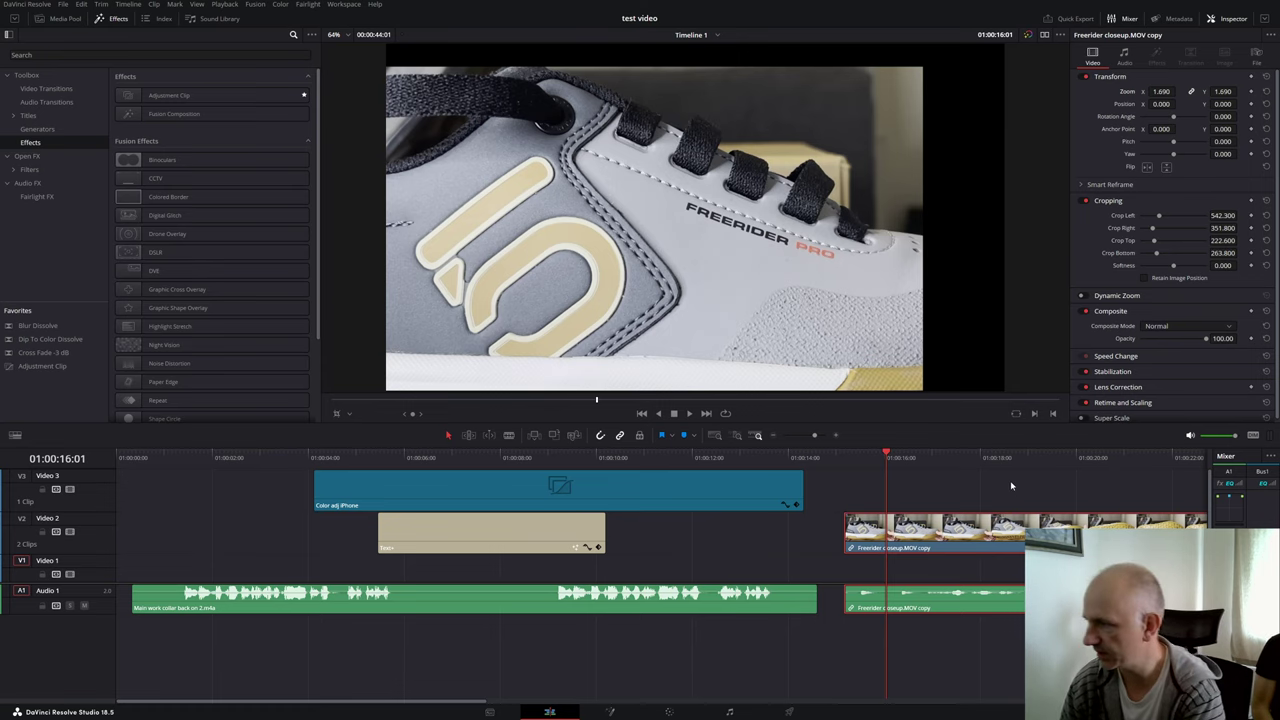
{"action": "left_click_drag", "start_coordinate": [891, 459], "coordinate": [1042, 487]}
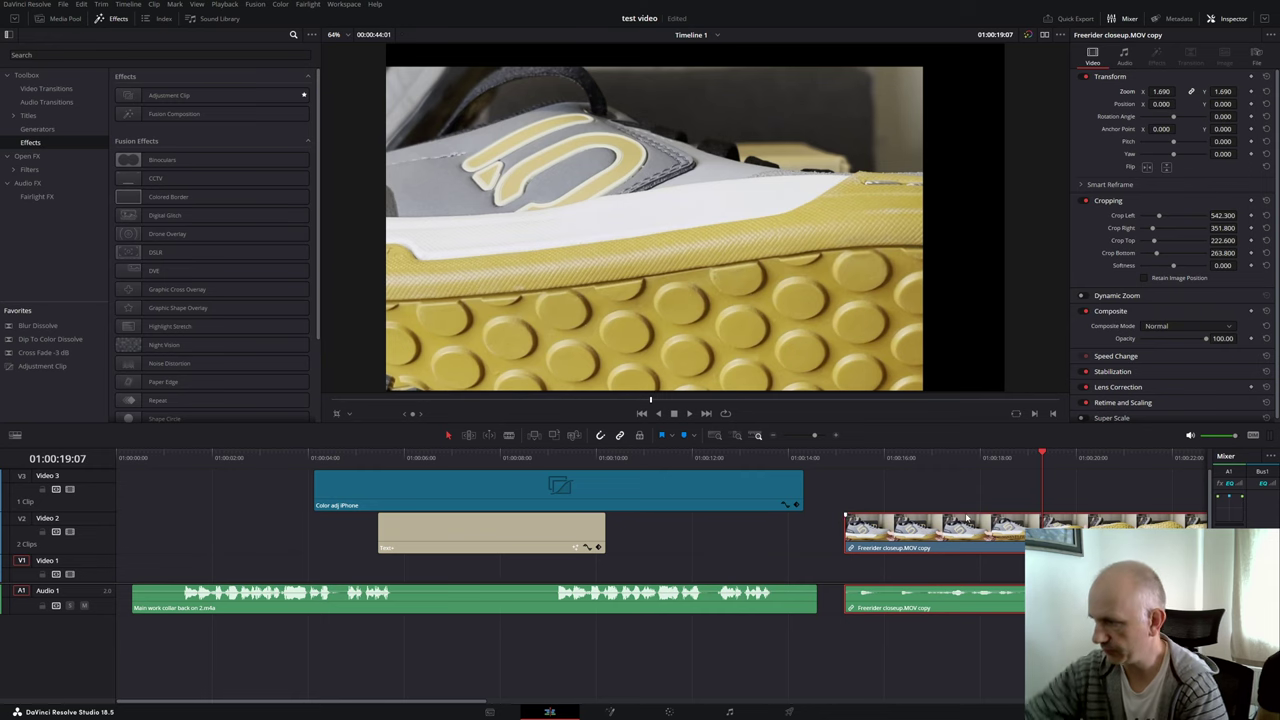
Step: Check the timeline resolution and frame rate in the project settings without changing them
{"action": "key", "text": "shift+9"}
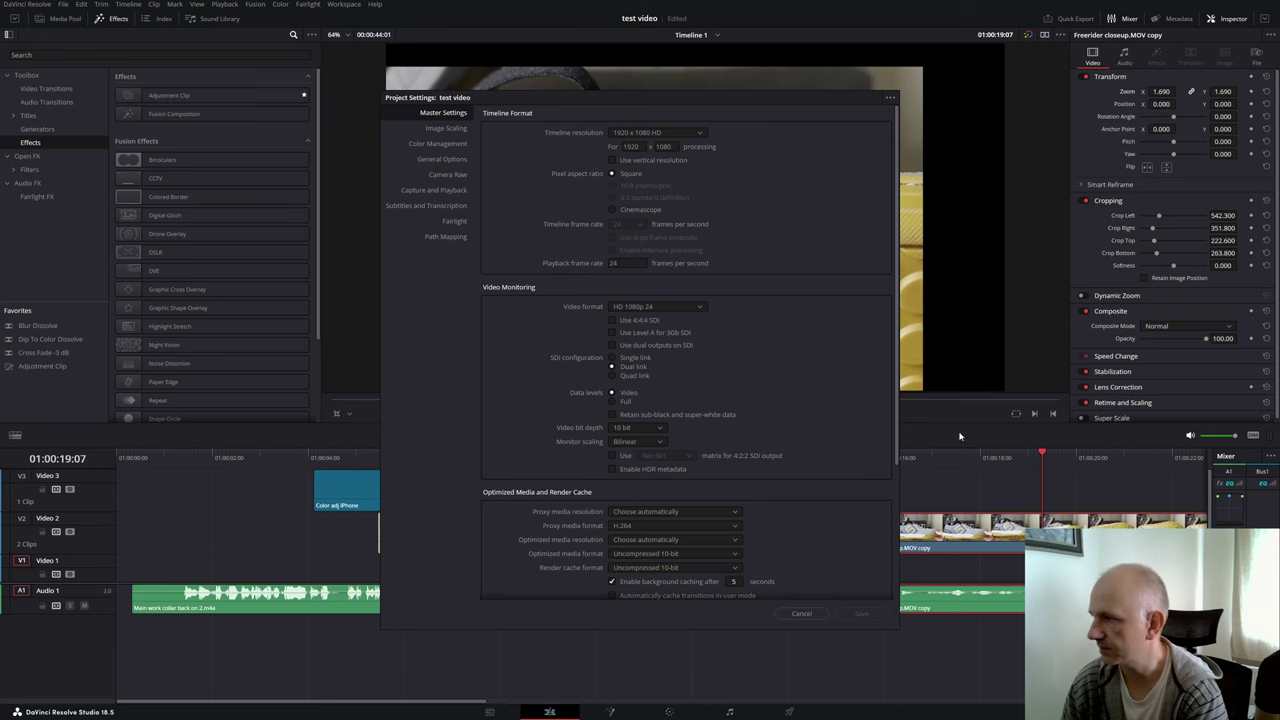
{"action": "left_click", "coordinate": [801, 613]}
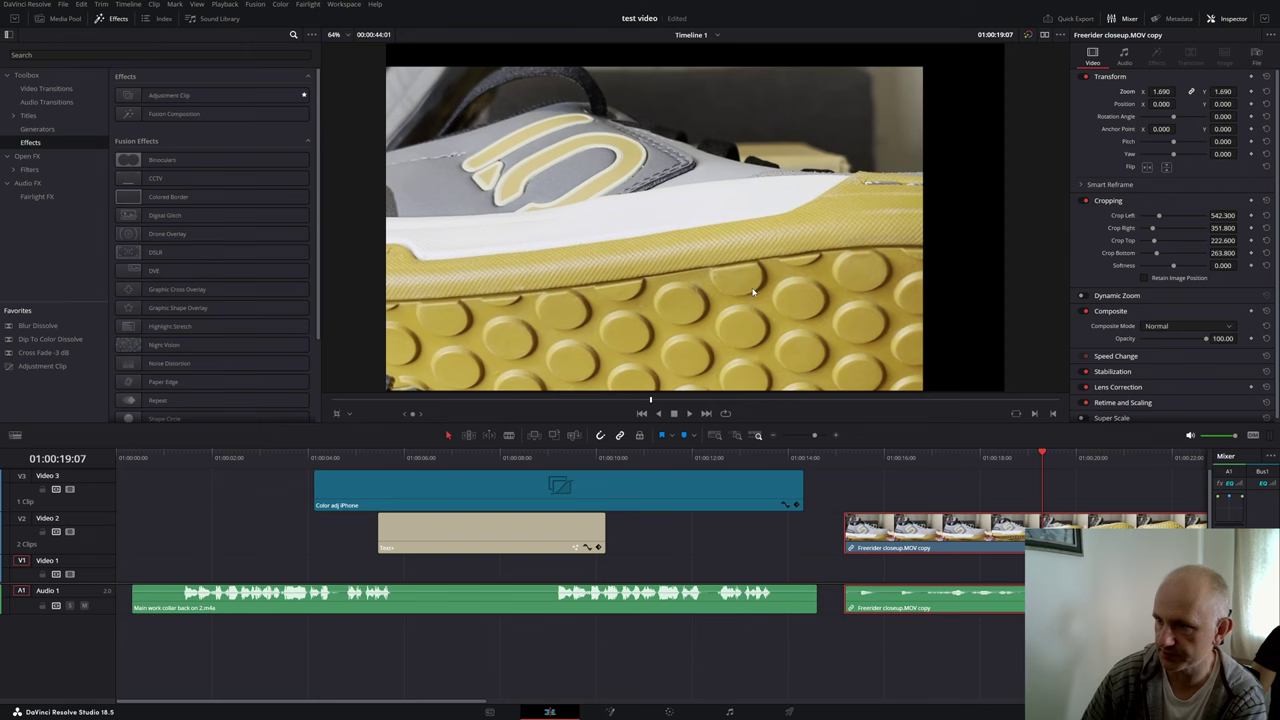
{"action": "key", "text": "shift+9"}
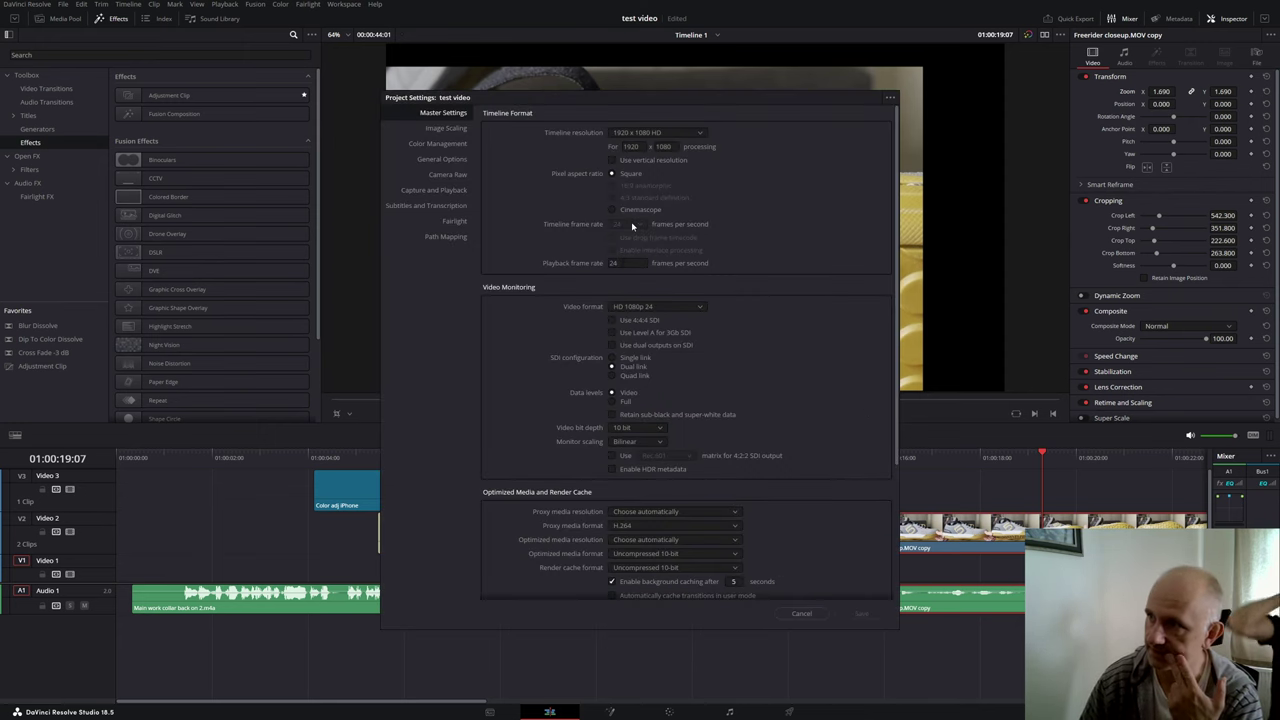
{"action": "left_click", "coordinate": [804, 613]}
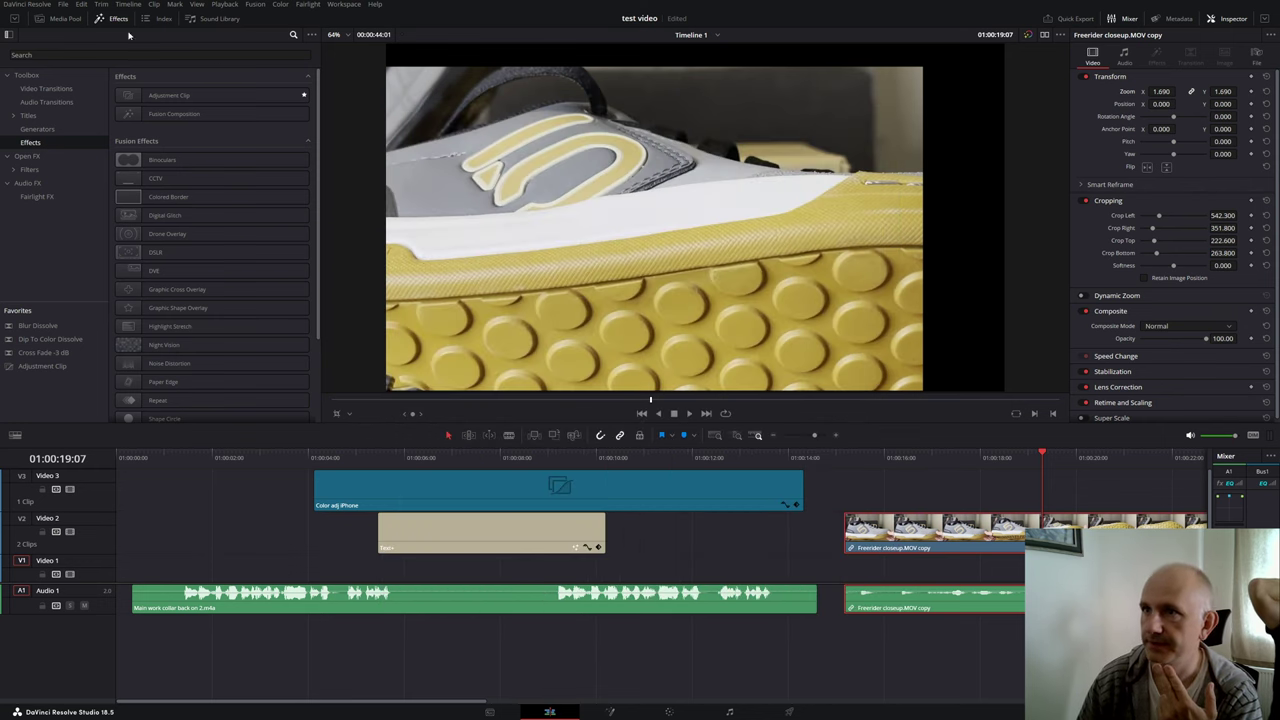
Step: Set up a new timeline named Timeline 2 that ignores the project settings and runs at 30 frames per second
{"action": "left_click", "coordinate": [63, 5]}
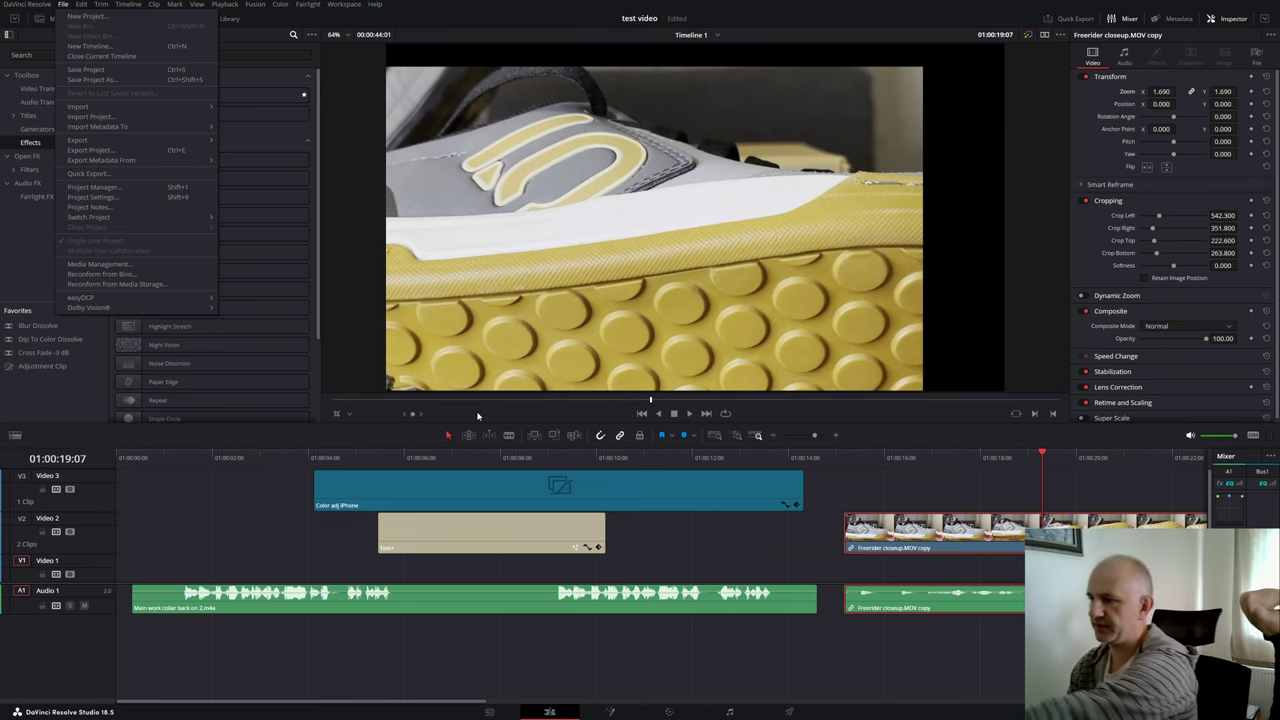
{"action": "left_click", "coordinate": [78, 6]}
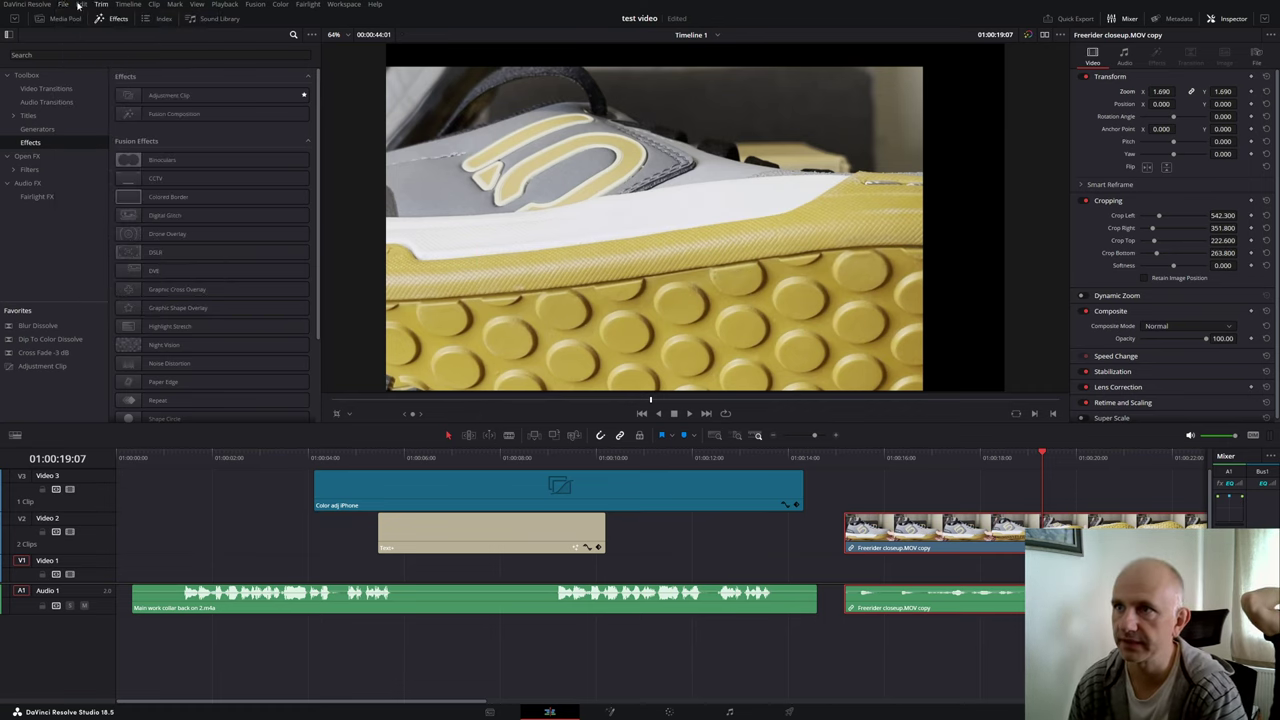
{"action": "left_click", "coordinate": [62, 5]}
{"action": "left_click", "coordinate": [74, 46]}
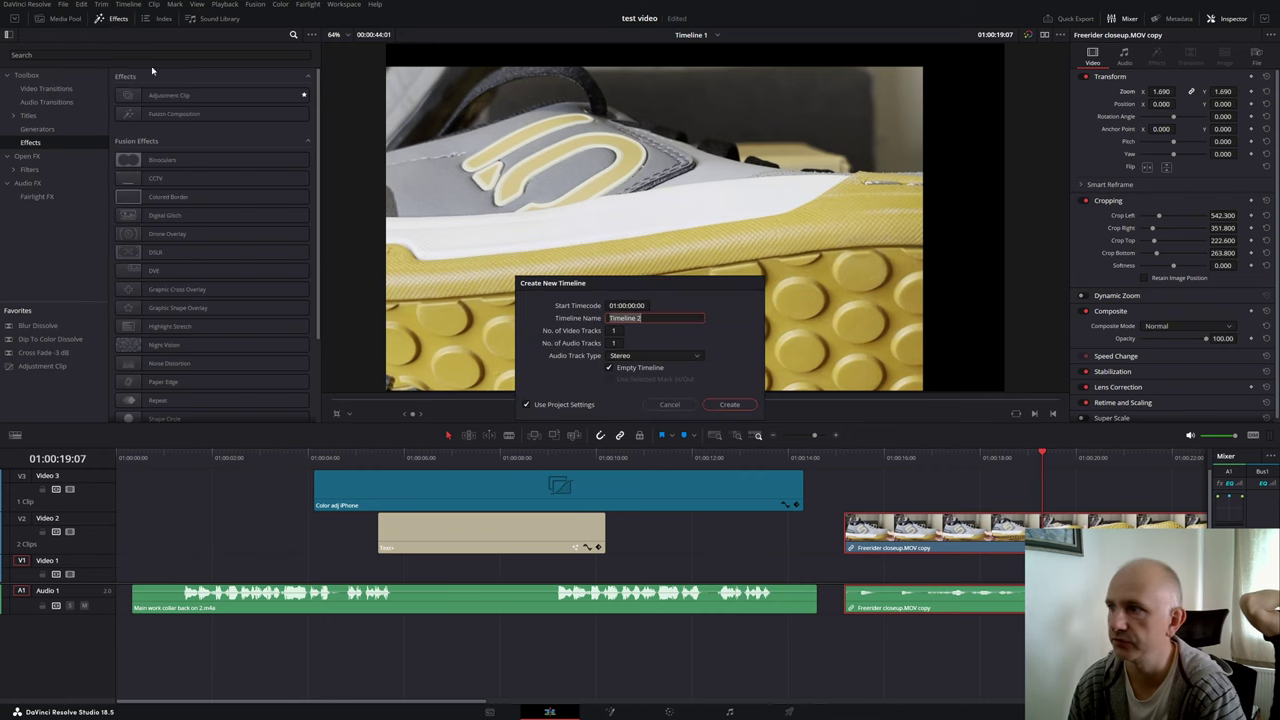
{"action": "left_click", "coordinate": [527, 406]}
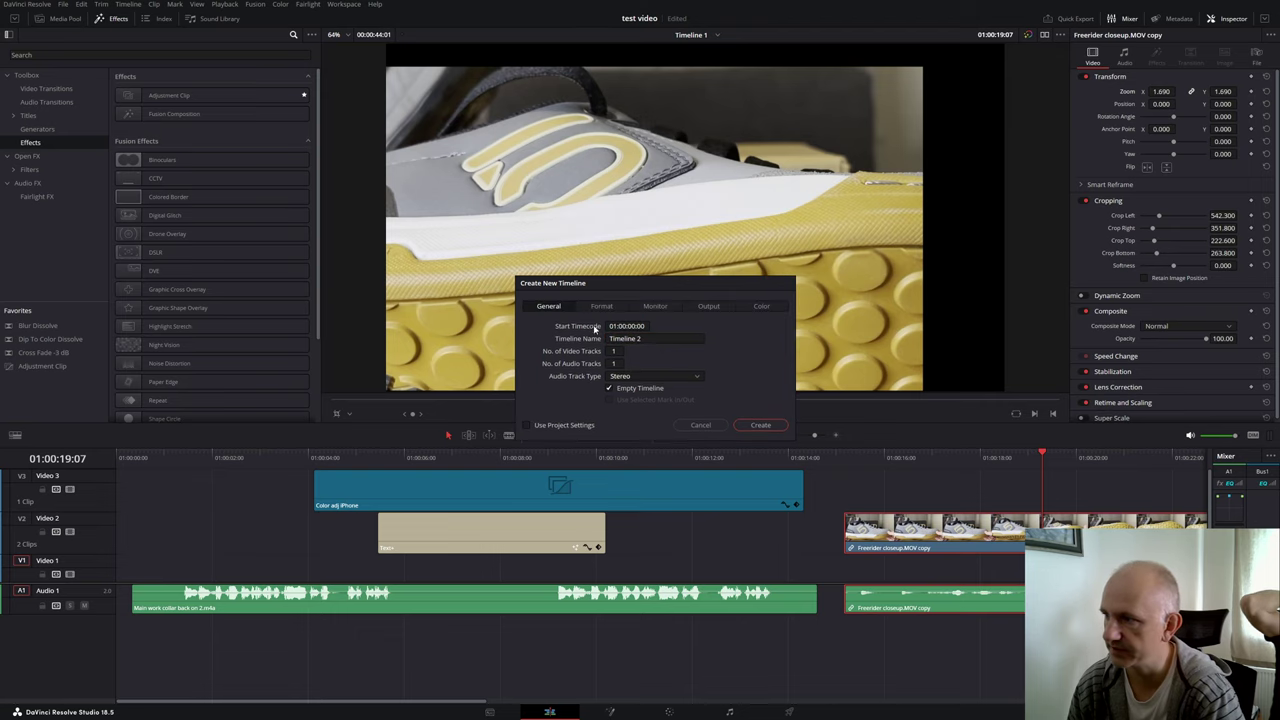
{"action": "left_click", "coordinate": [603, 307]}
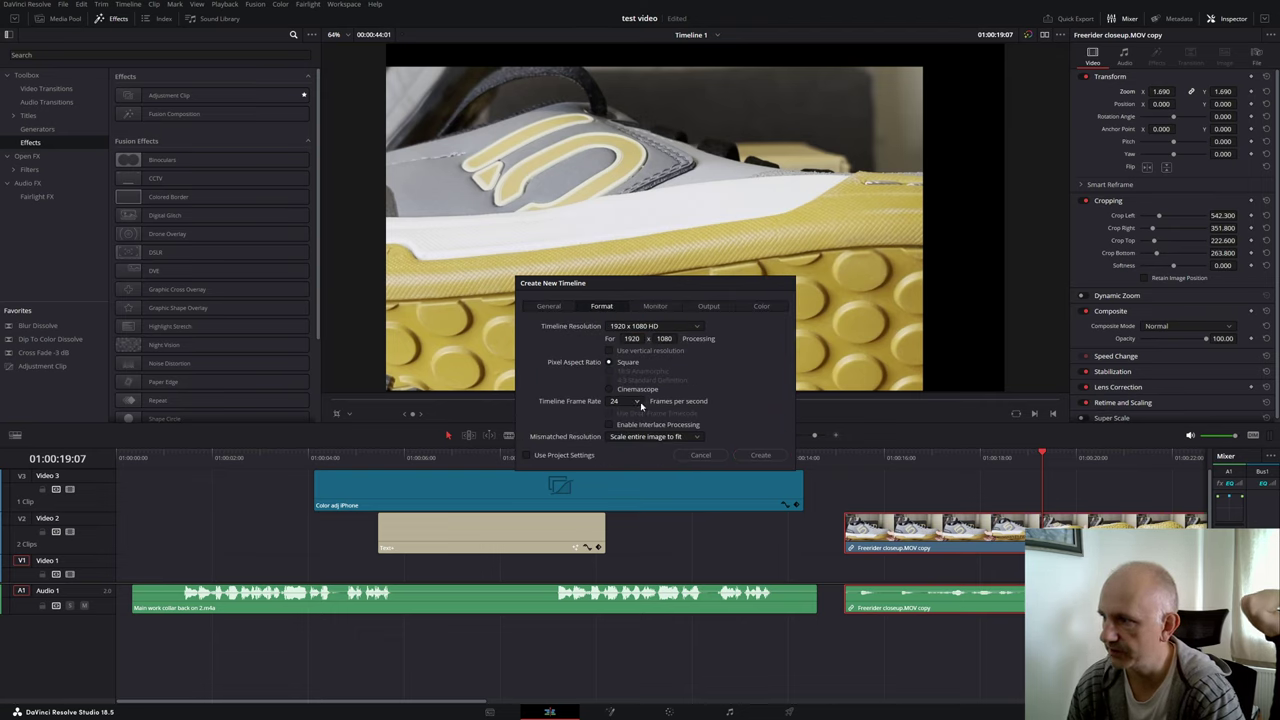
{"action": "left_click", "coordinate": [622, 401]}
{"action": "left_click", "coordinate": [617, 482]}
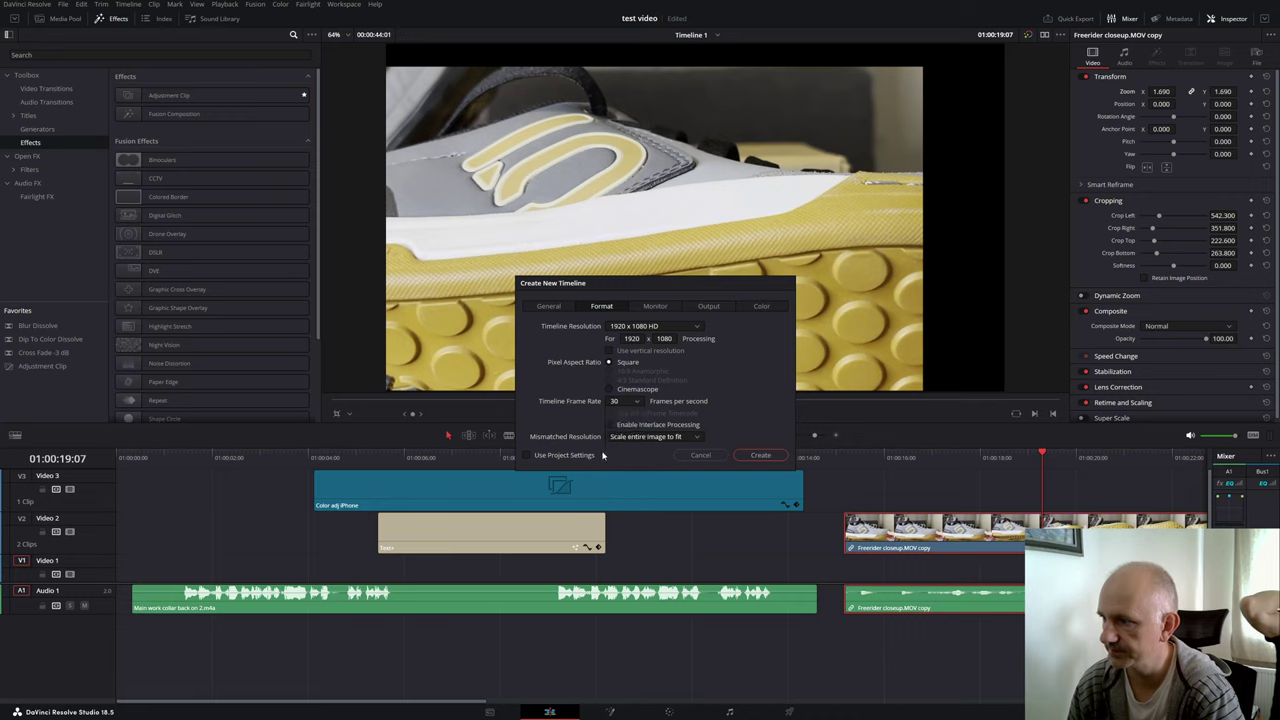
Step: Set the new timeline's resolution to 3840 x 2160 Ultra HD and create it
{"action": "left_click", "coordinate": [693, 328]}
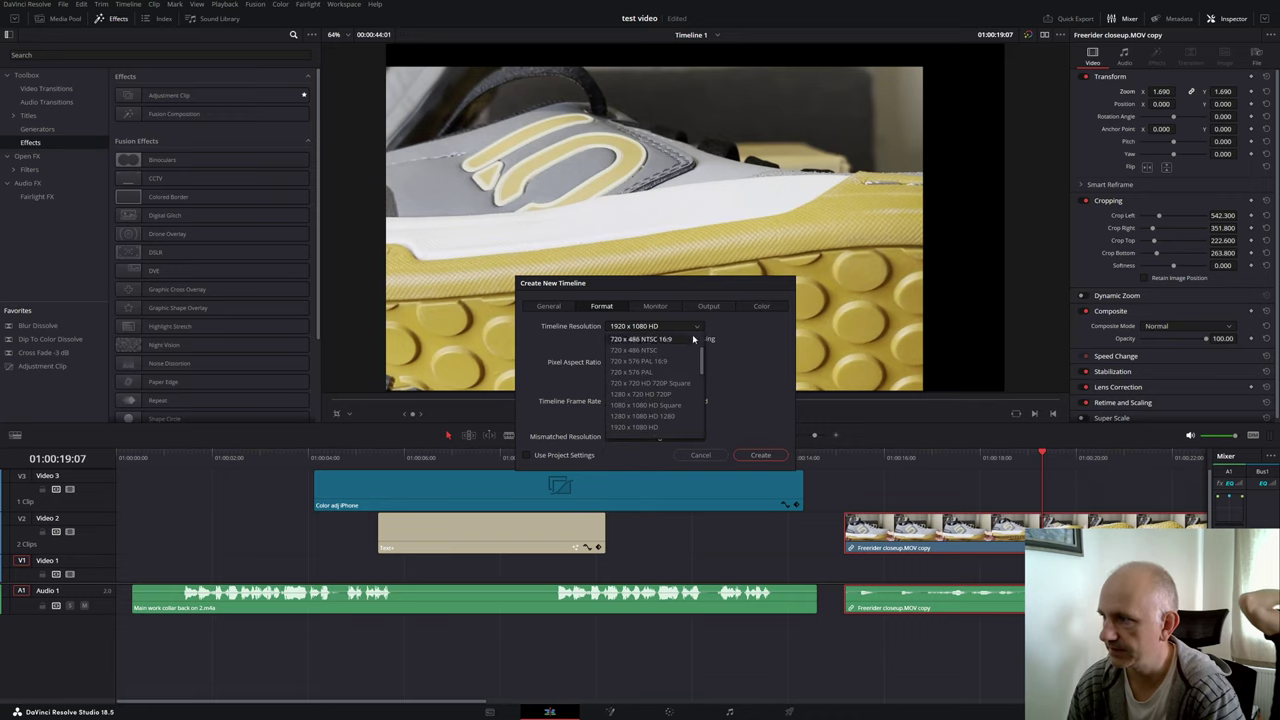
{"action": "scroll", "coordinate": [660, 380], "scroll_direction": "down", "scroll_amount": 3}
{"action": "left_click", "coordinate": [645, 416]}
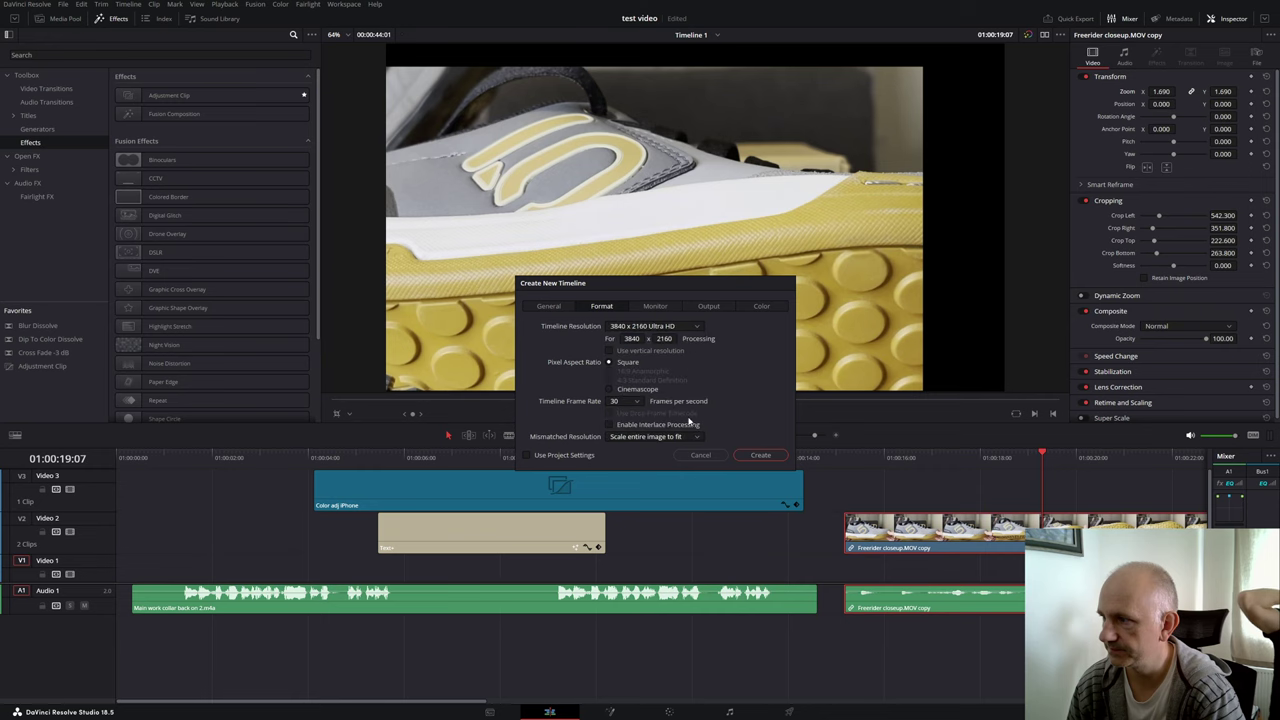
{"action": "left_click", "coordinate": [762, 455]}
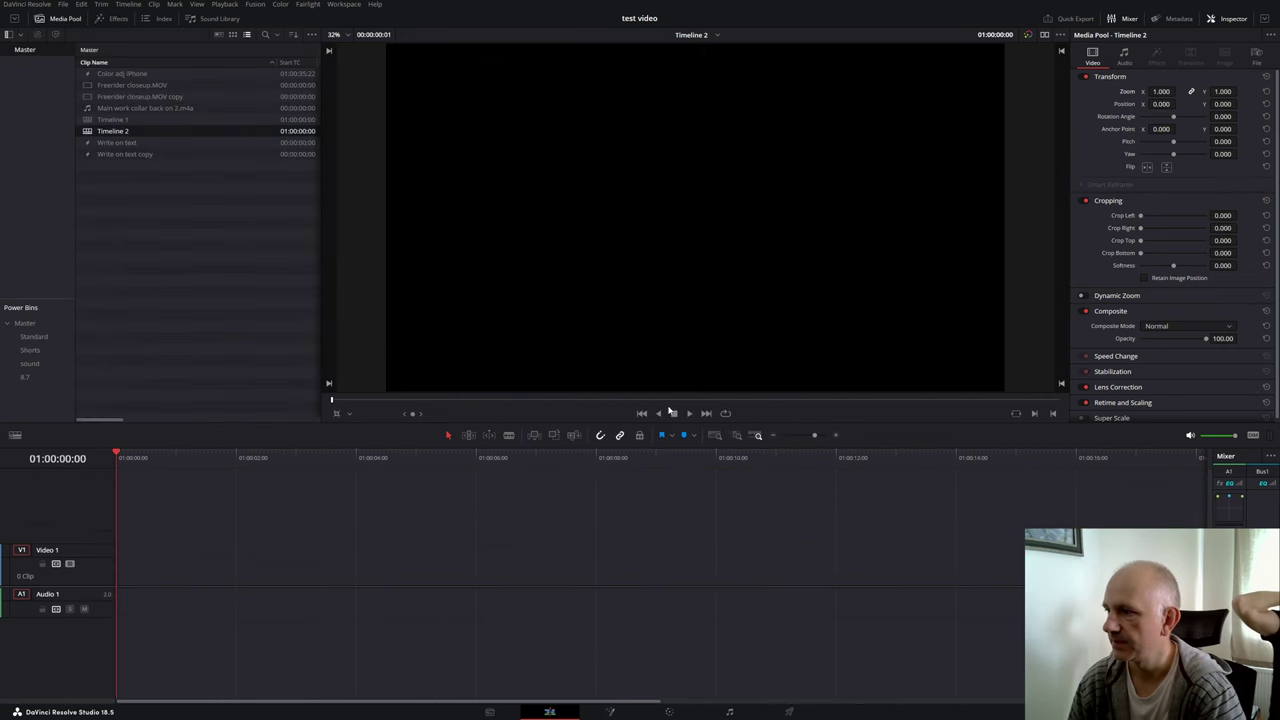
Step: Copy all clips from Timeline 1 into Timeline 2 and save the project
{"action": "left_click", "coordinate": [717, 35]}
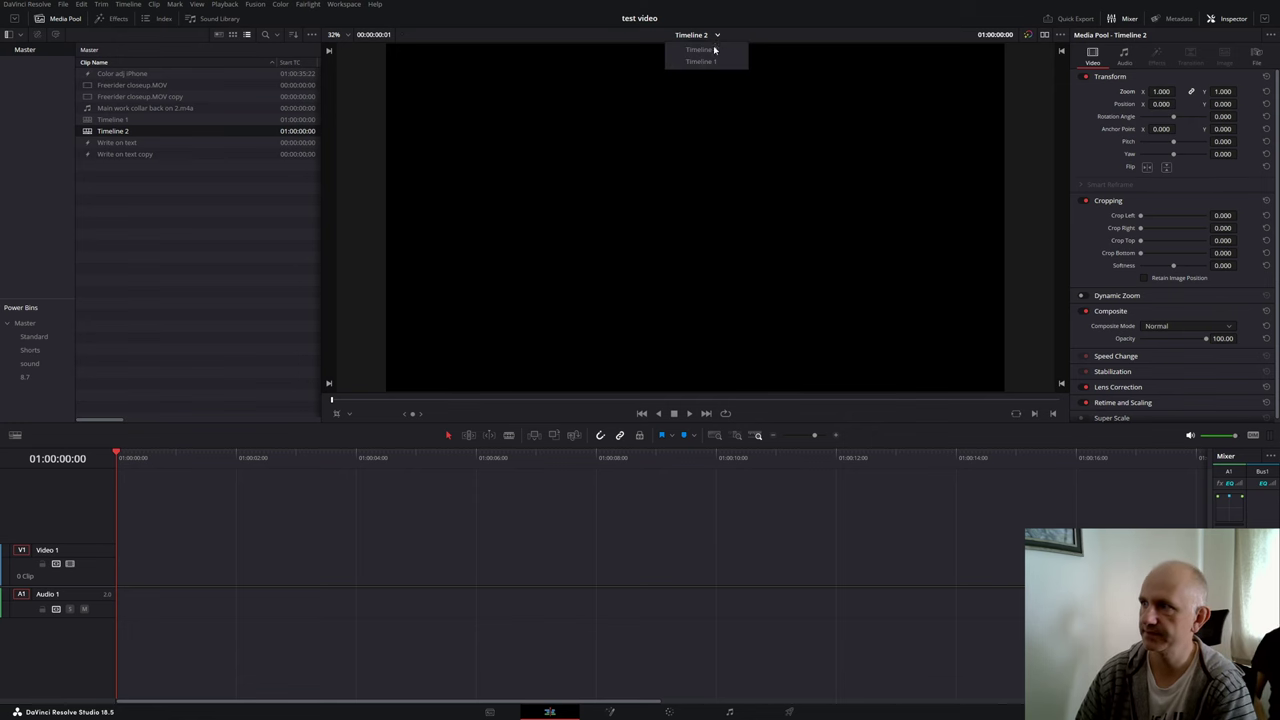
{"action": "left_click", "coordinate": [710, 62]}
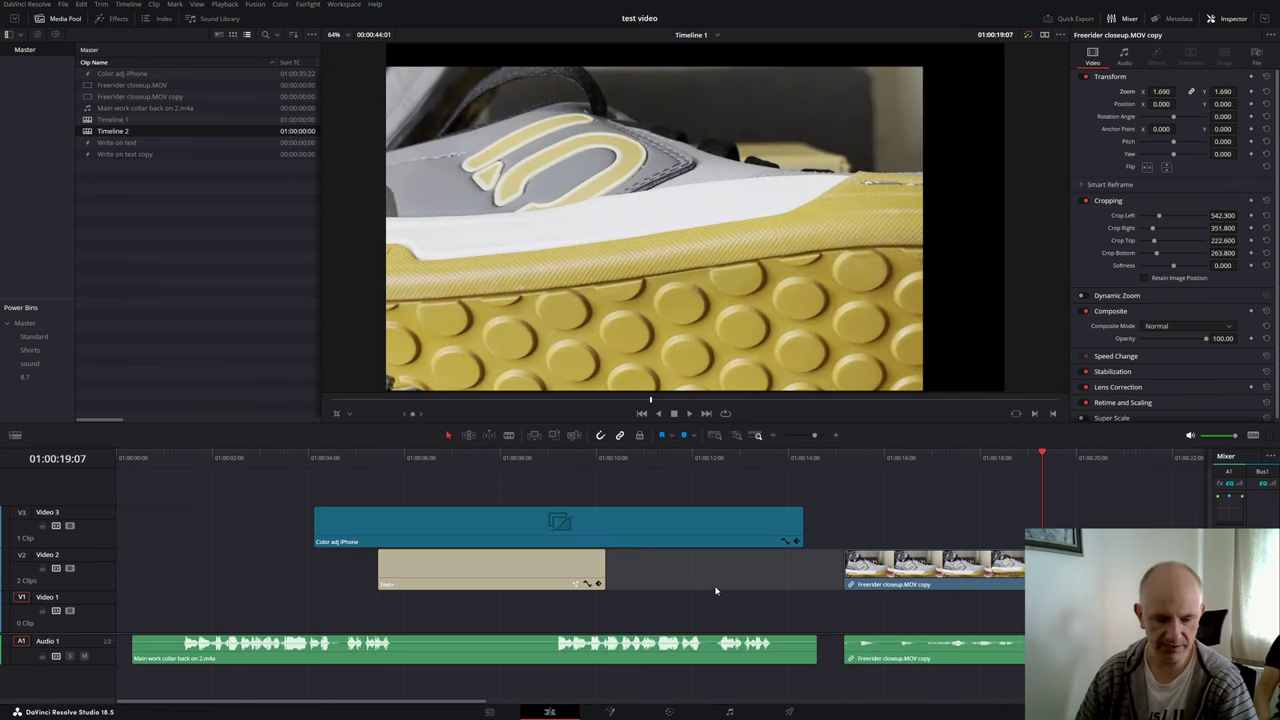
{"action": "key", "text": "ctrl+a"}
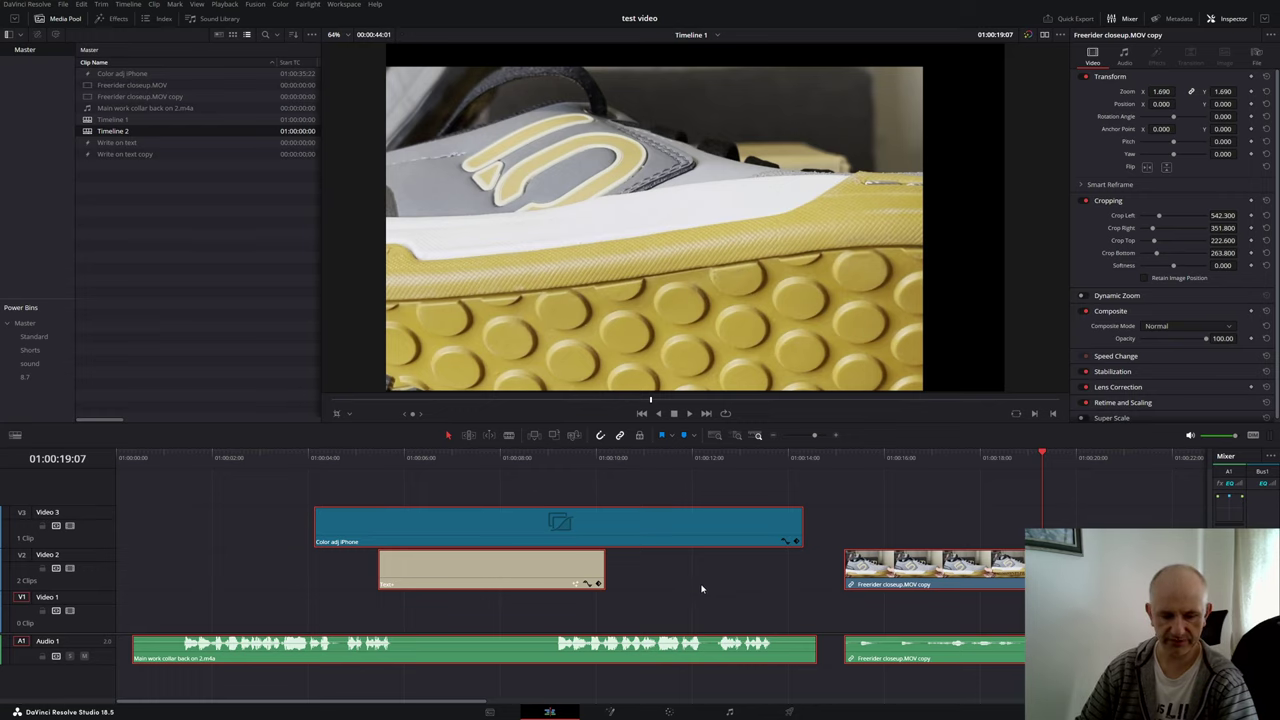
{"action": "left_click", "coordinate": [719, 35]}
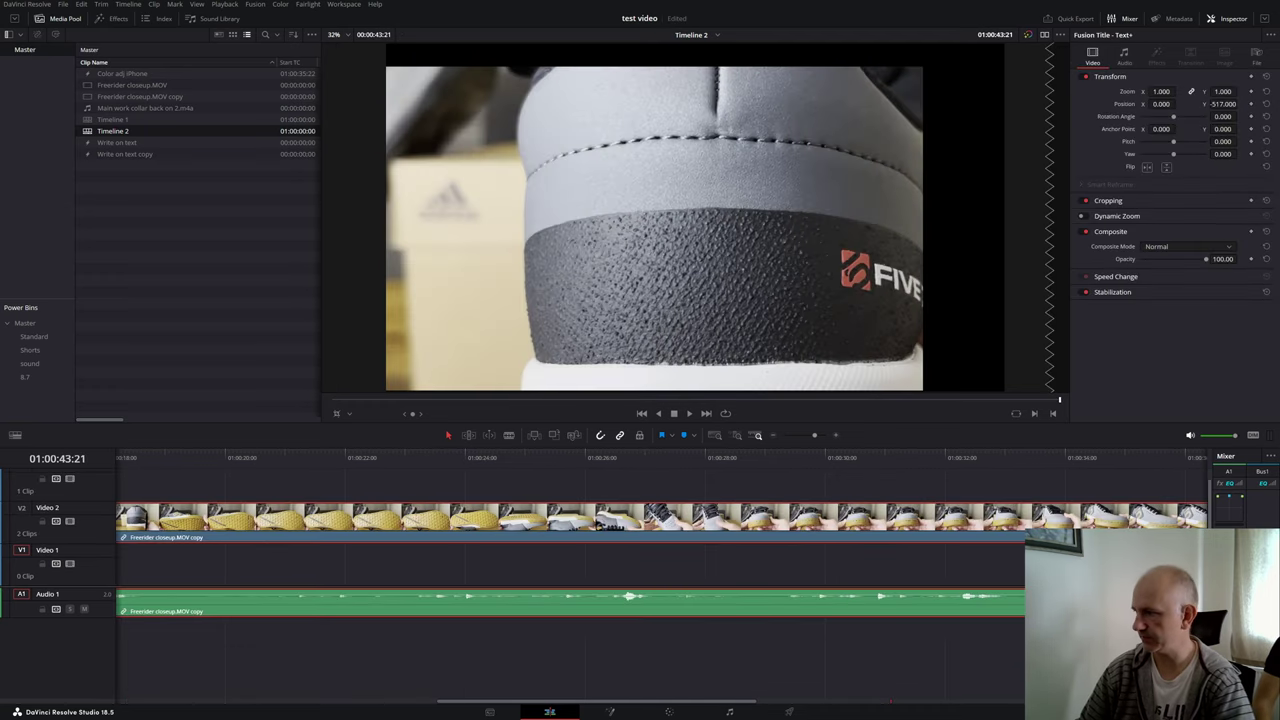
{"action": "key", "text": "ctrl+s"}
Step: Compare the project settings with Timeline 2 and with Timeline 1 open, and return to Timeline 2
{"action": "key", "text": "shift+9"}
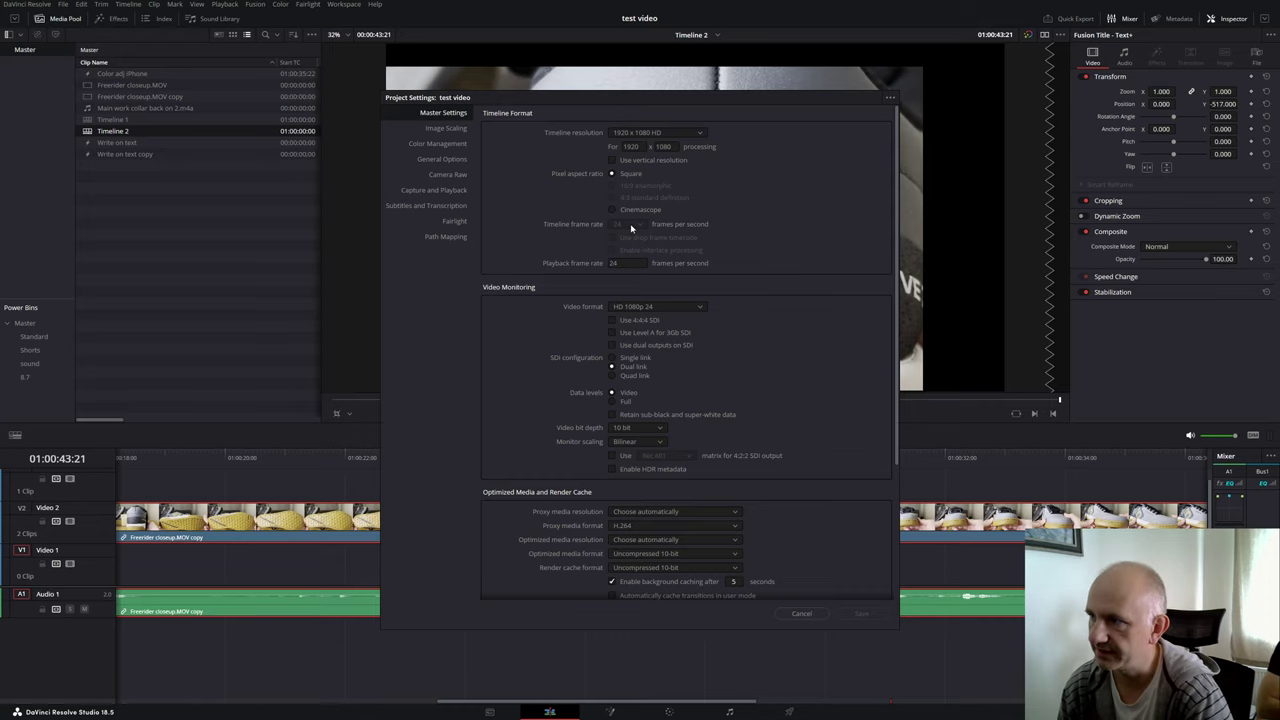
{"action": "left_click", "coordinate": [802, 614]}
{"action": "left_click", "coordinate": [717, 36]}
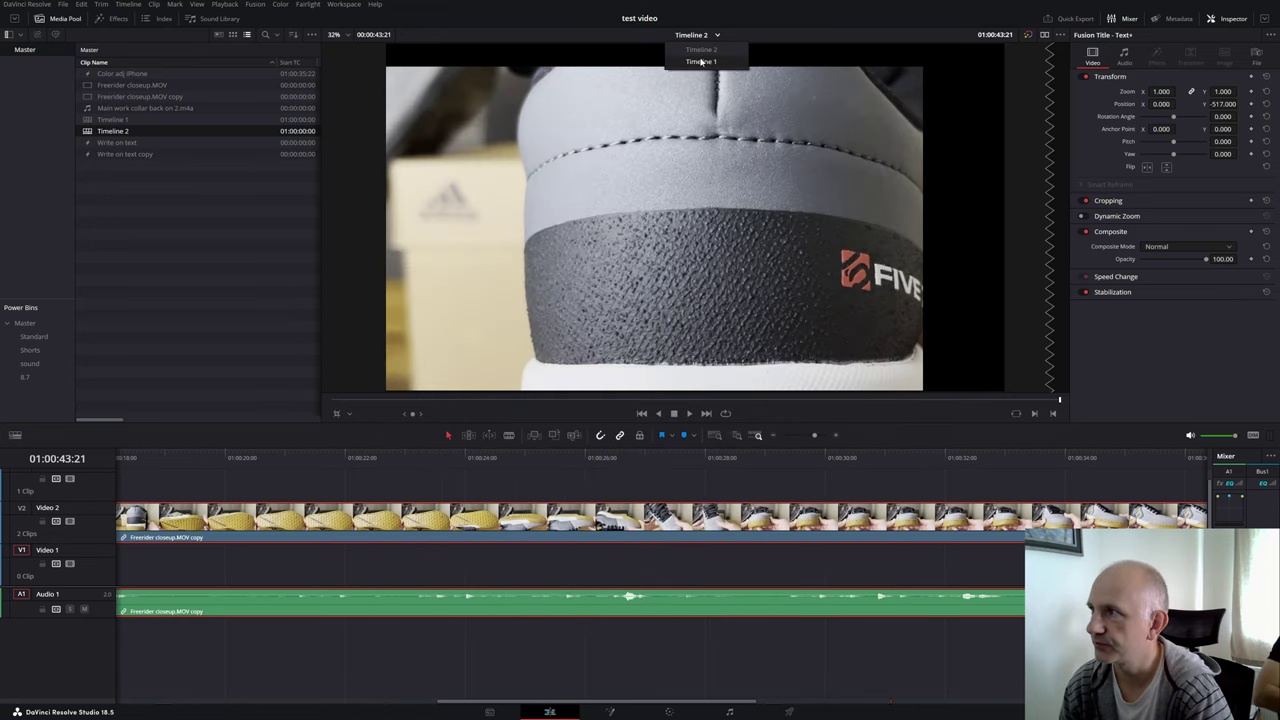
{"action": "left_click", "coordinate": [705, 61]}
{"action": "key", "text": "shift+9"}
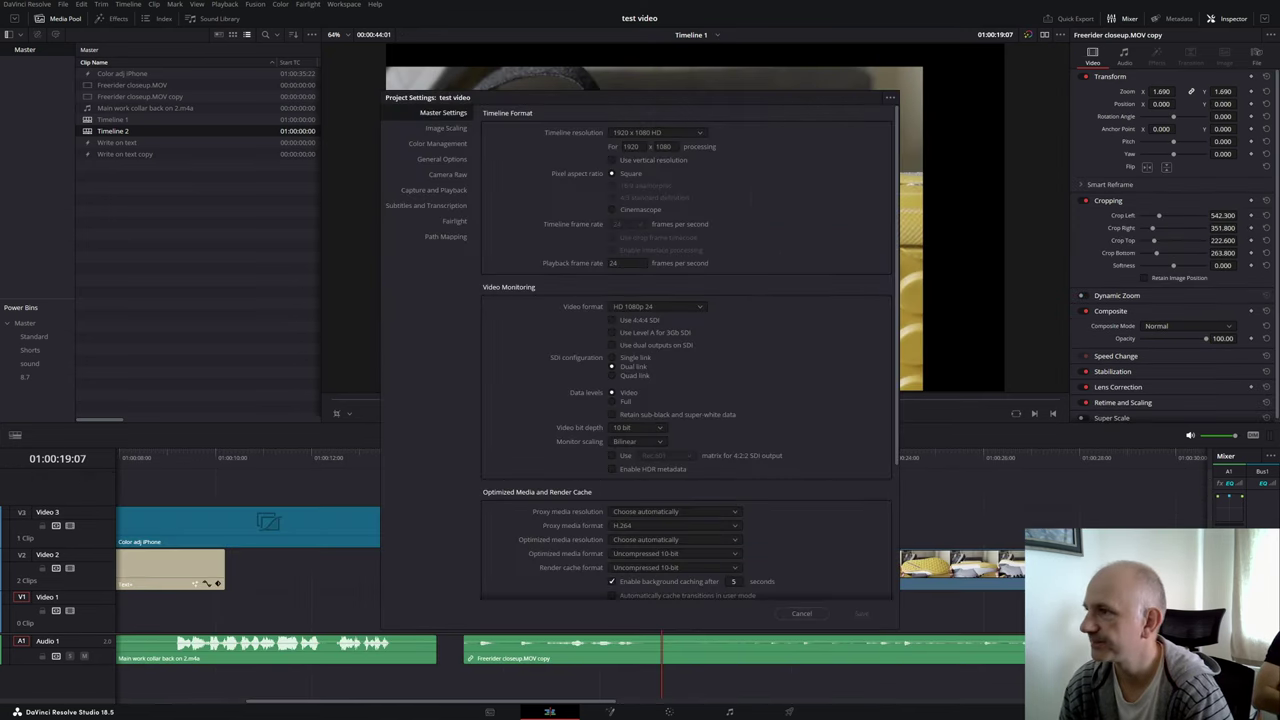
{"action": "left_click", "coordinate": [802, 614]}
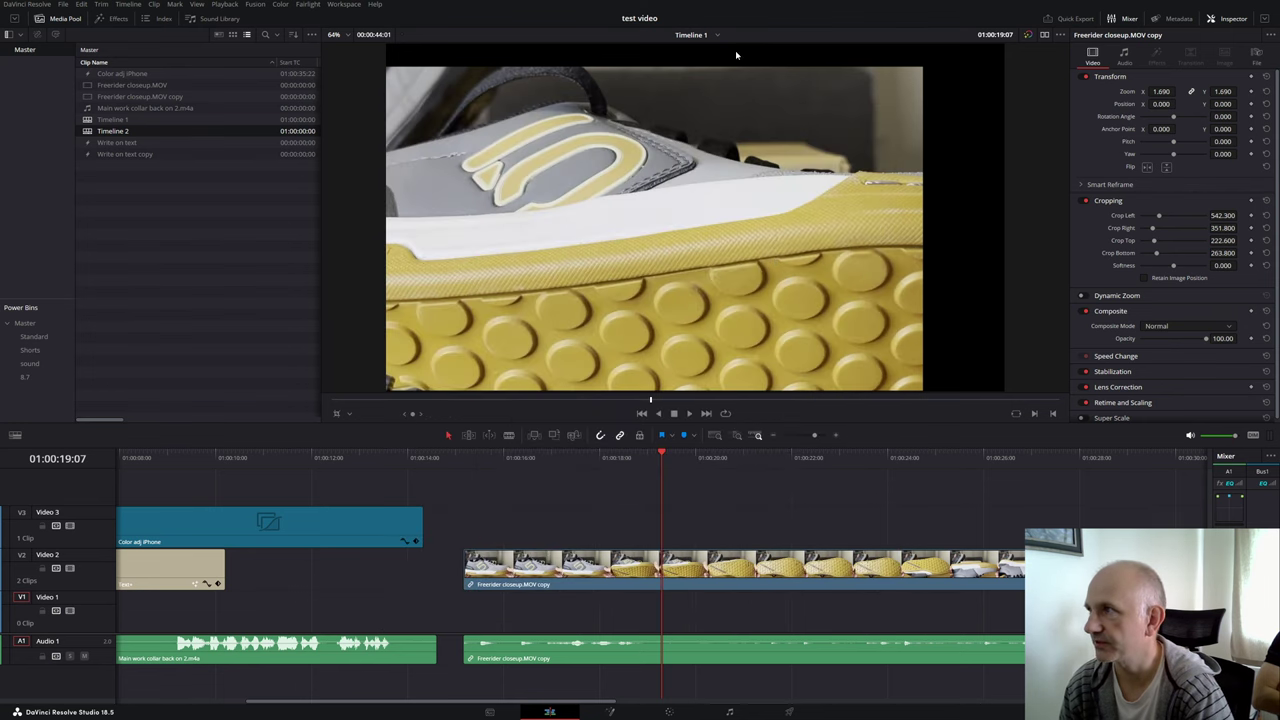
{"action": "left_click", "coordinate": [718, 35]}
{"action": "left_click", "coordinate": [700, 62]}
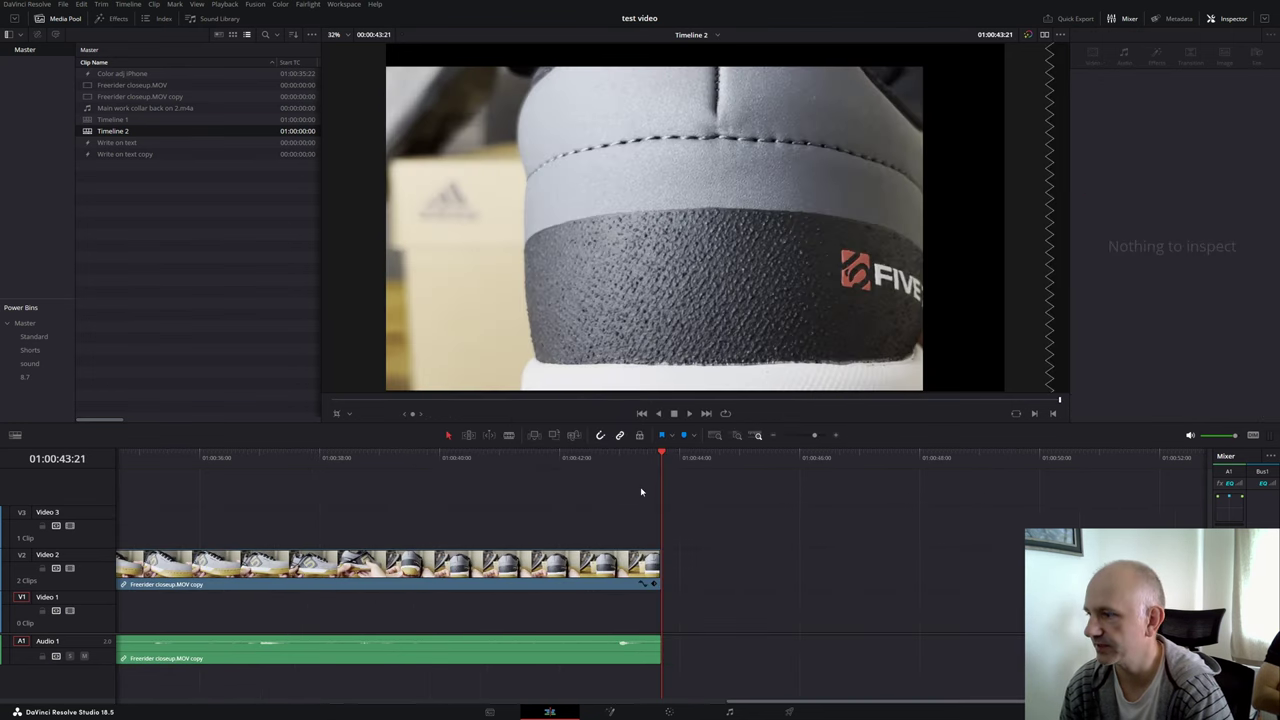
Step: Review the pasted clips in Timeline 2 at 01:00:40:22 and 01:00:13:29, and inspect the Freerider copy's zoom and crop values
{"action": "left_click", "coordinate": [484, 468]}
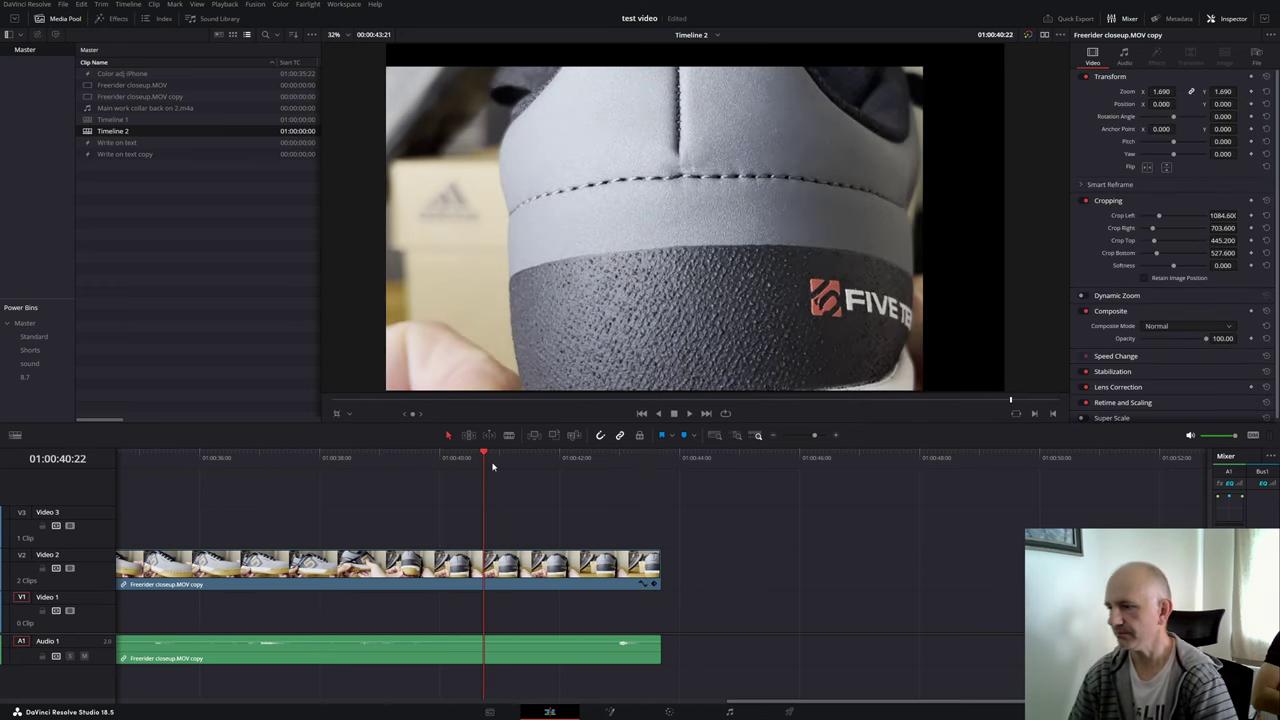
{"action": "key", "text": "ctrl+minus"}
{"action": "key", "text": "ctrl+minus"}
{"action": "key", "text": "ctrl+minus"}
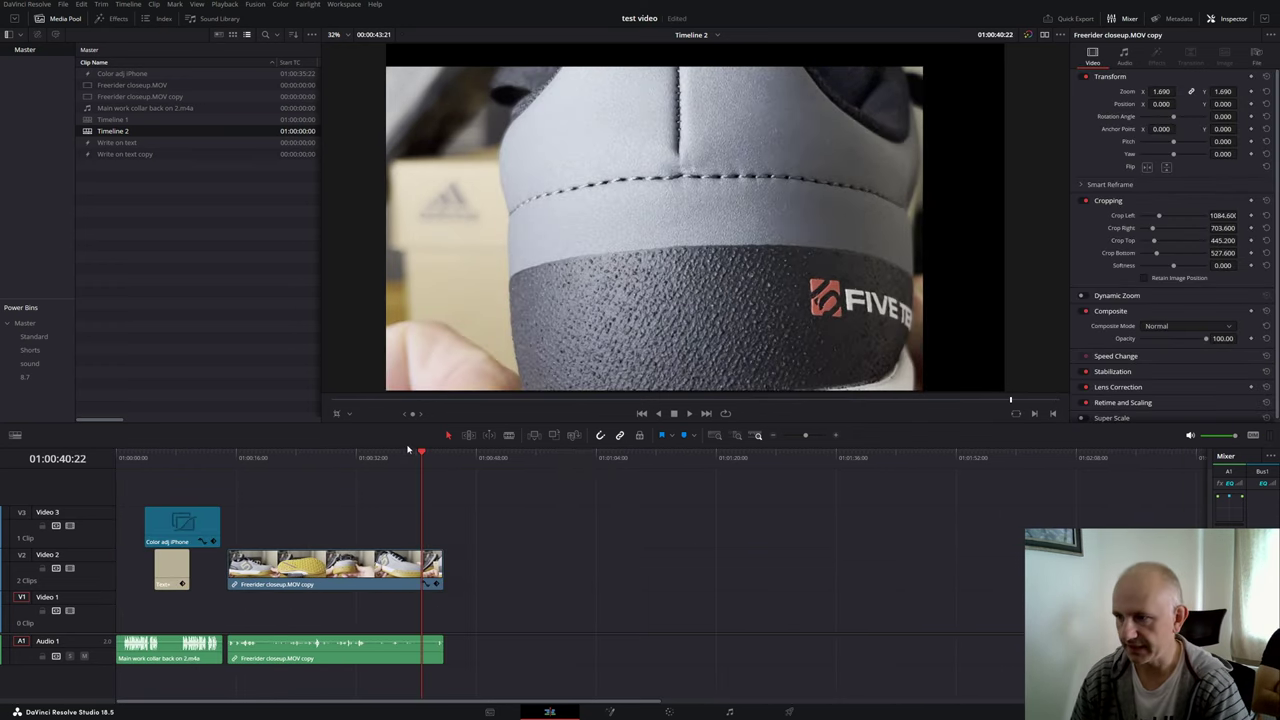
{"action": "left_click", "coordinate": [222, 457]}
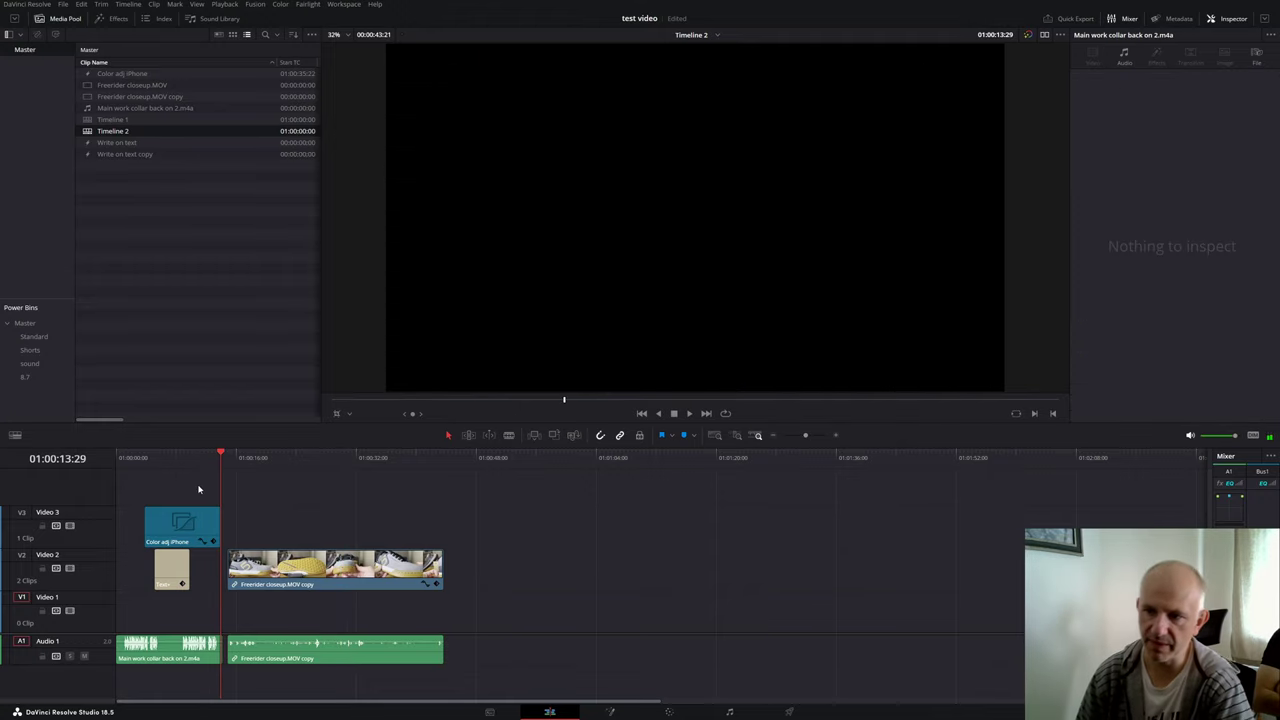
{"action": "left_click", "coordinate": [271, 574]}
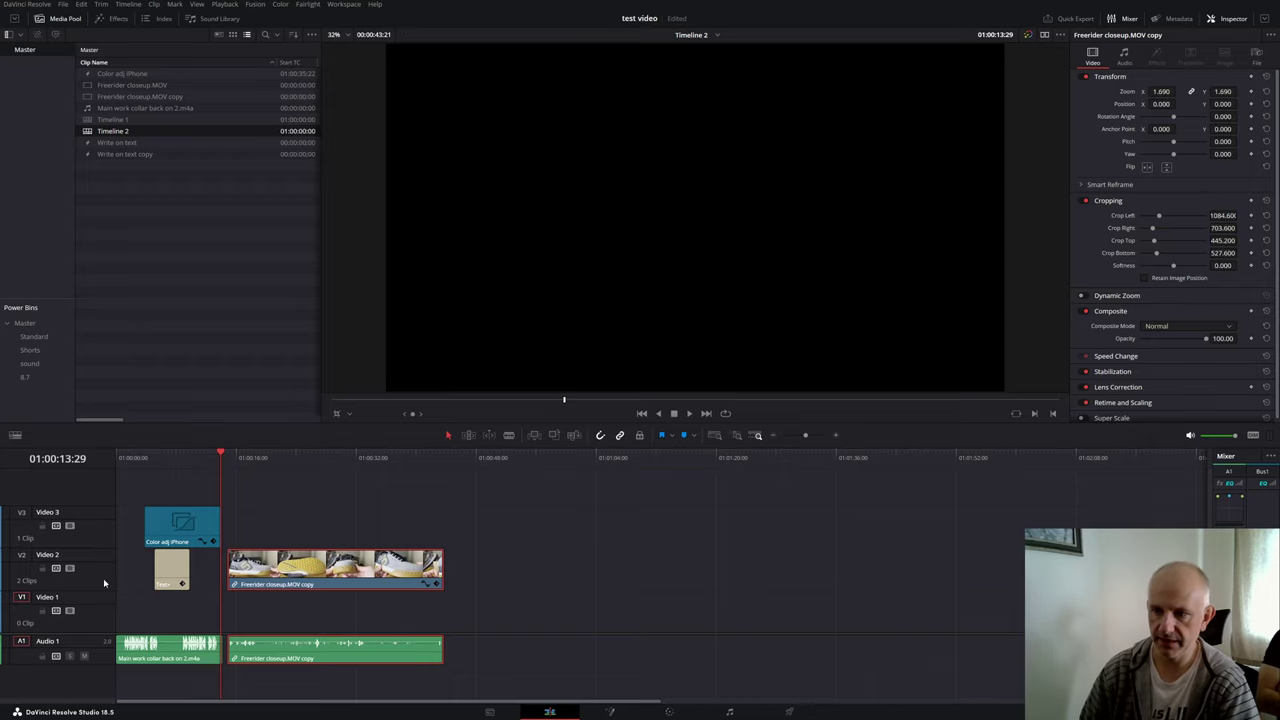
{"action": "scroll", "coordinate": [522, 632], "scroll_direction": "right", "scroll_amount": 2}
{"action": "scroll", "coordinate": [520, 623], "scroll_direction": "left", "scroll_amount": 2}
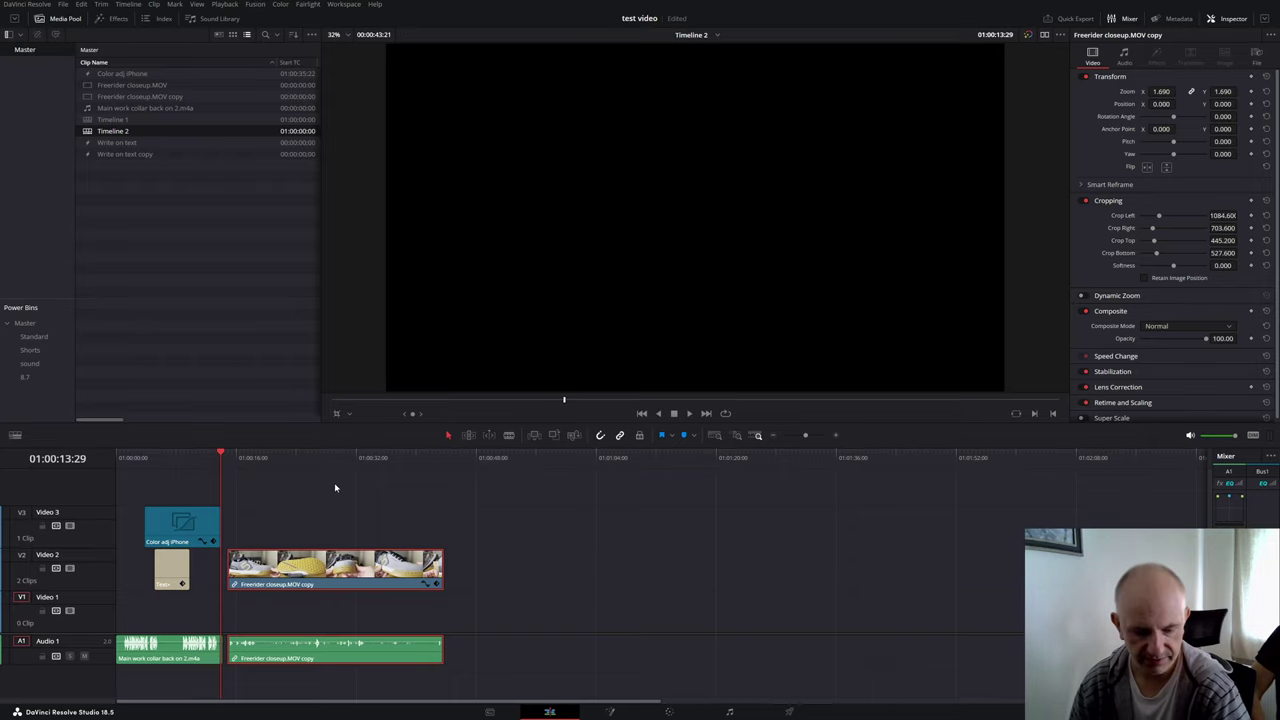
{"action": "key", "text": "ctrl+="}
{"action": "key", "text": "ctrl+="}
{"action": "key", "text": "ctrl+-"}
{"action": "key", "text": "ctrl+-"}
{"action": "key", "text": "ctrl+-"}
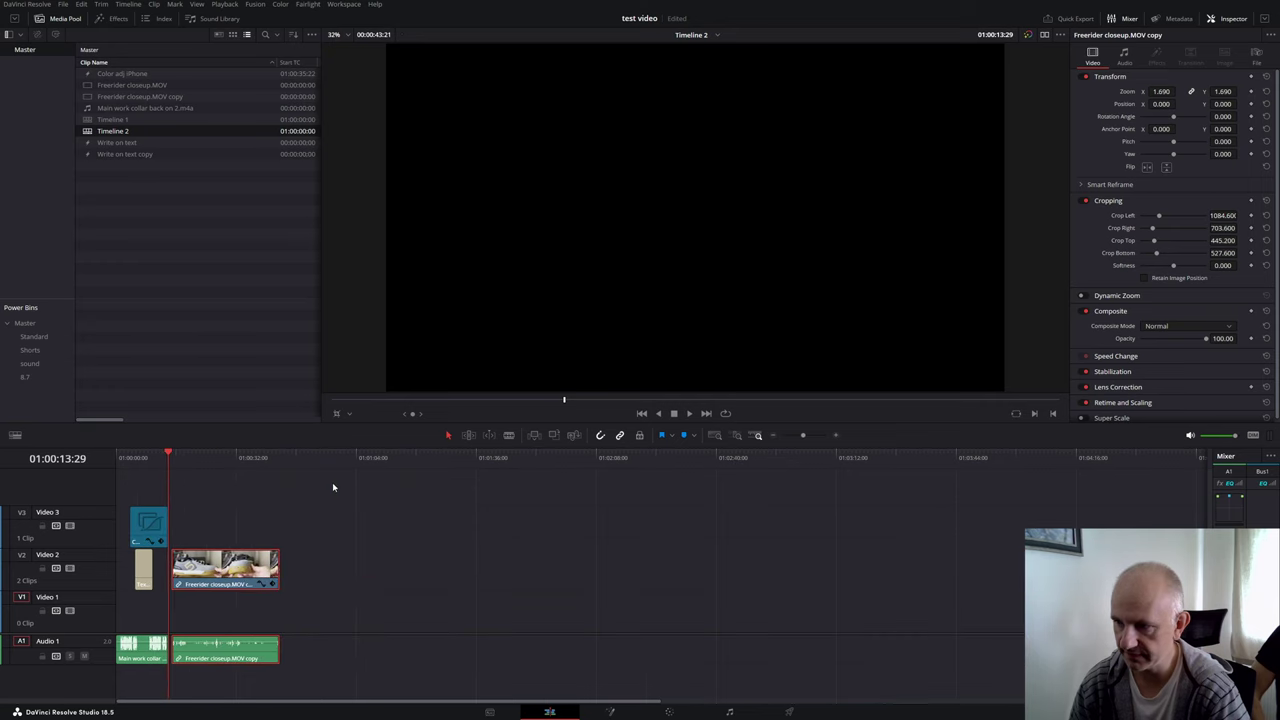
{"action": "key", "text": "ctrl+="}
{"action": "key", "text": "ctrl+="}
{"action": "scroll", "coordinate": [333, 487], "scroll_direction": "down", "scroll_amount": 3}
{"action": "scroll", "coordinate": [333, 487], "scroll_direction": "up", "scroll_amount": 3}
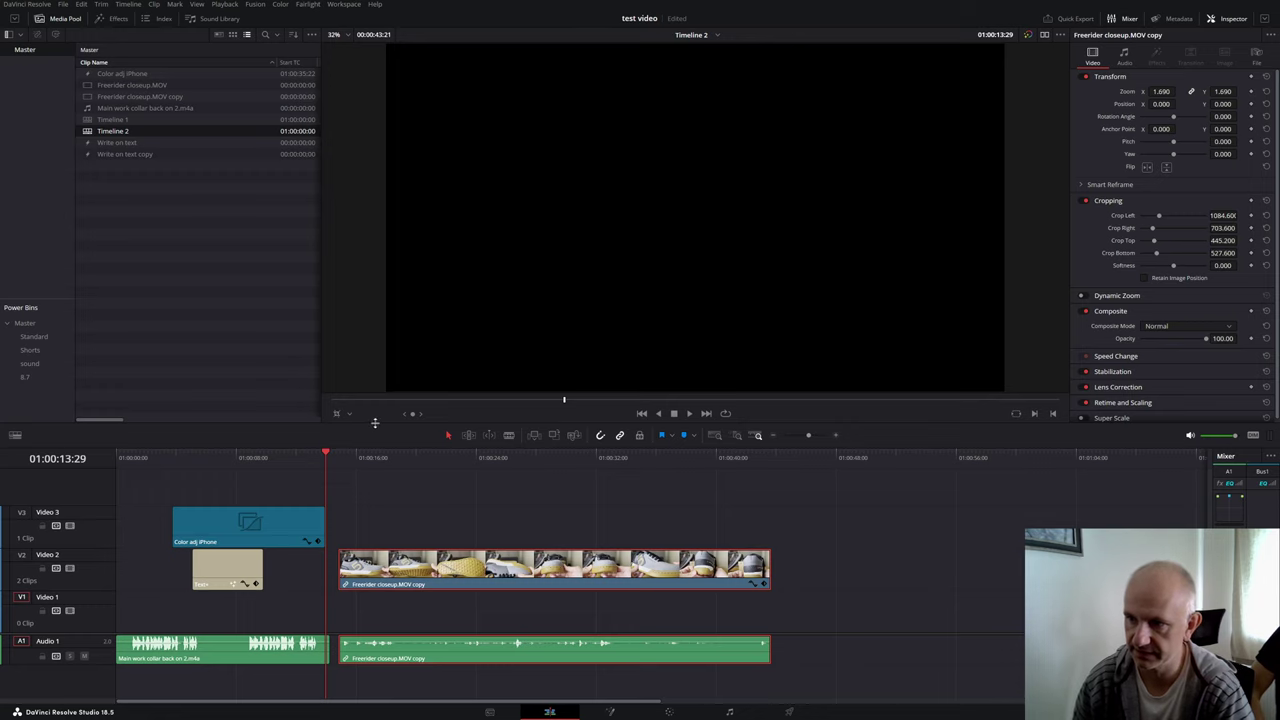
Step: Scrub through the Freerider copy on Video 2, move it to start at 01:00:41:12, and place the playhead on its first frame
{"action": "left_click_drag", "start_coordinate": [328, 462], "coordinate": [460, 462]}
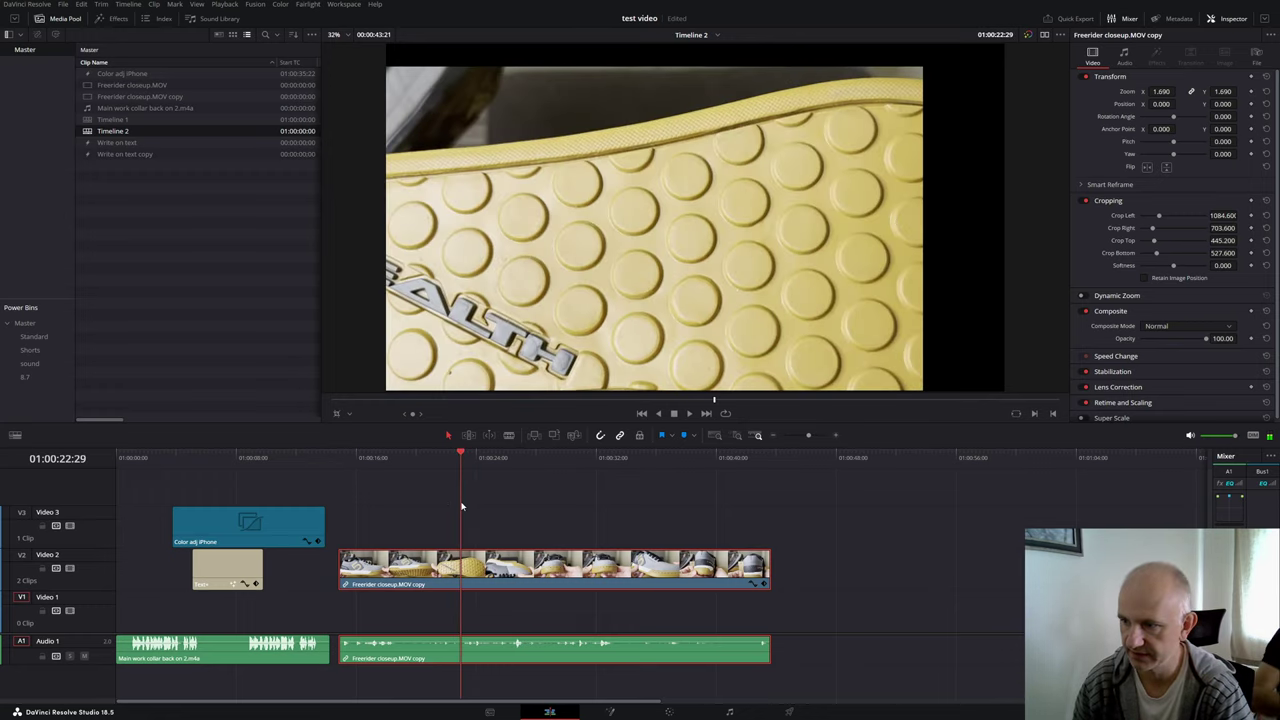
{"action": "scroll", "coordinate": [455, 500], "scroll_direction": "up", "scroll_amount": 3}
{"action": "scroll", "coordinate": [455, 500], "scroll_direction": "down", "scroll_amount": 4}
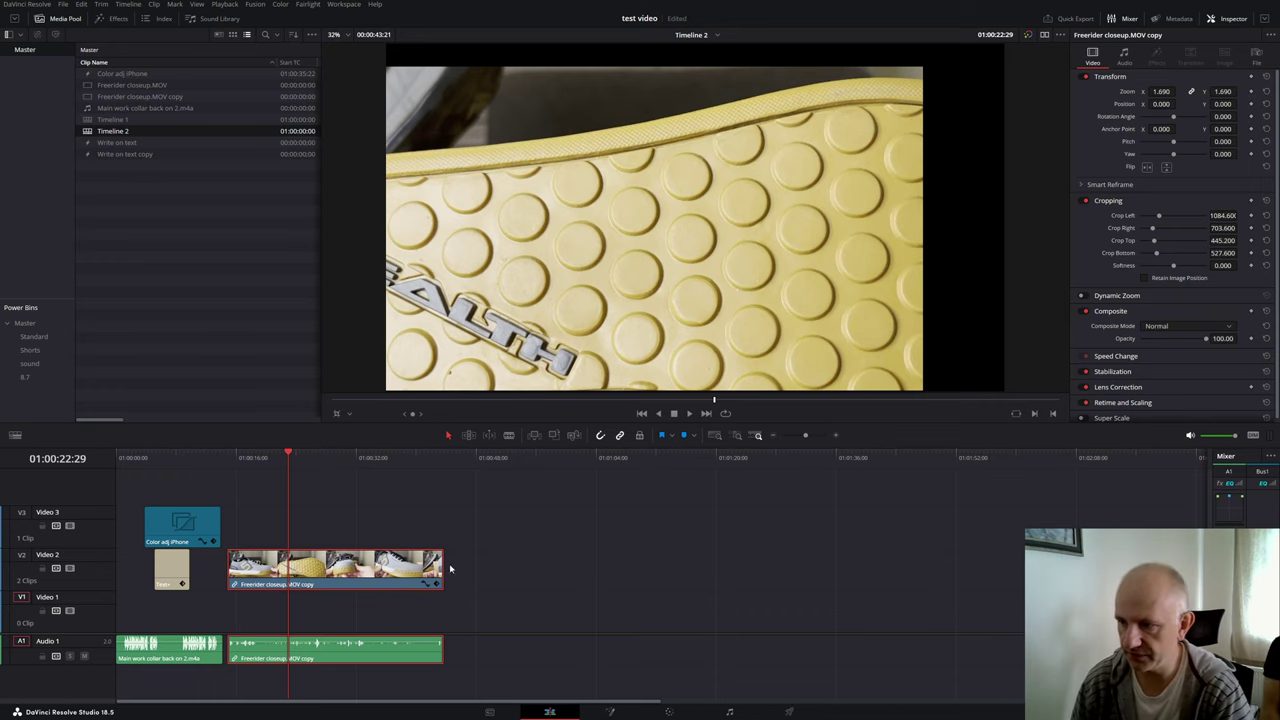
{"action": "mouse_move", "coordinate": [287, 460]}
{"action": "left_mouse_down"}
{"action": "mouse_move", "coordinate": [300, 468]}
{"action": "mouse_move", "coordinate": [281, 469]}
{"action": "left_mouse_up"}
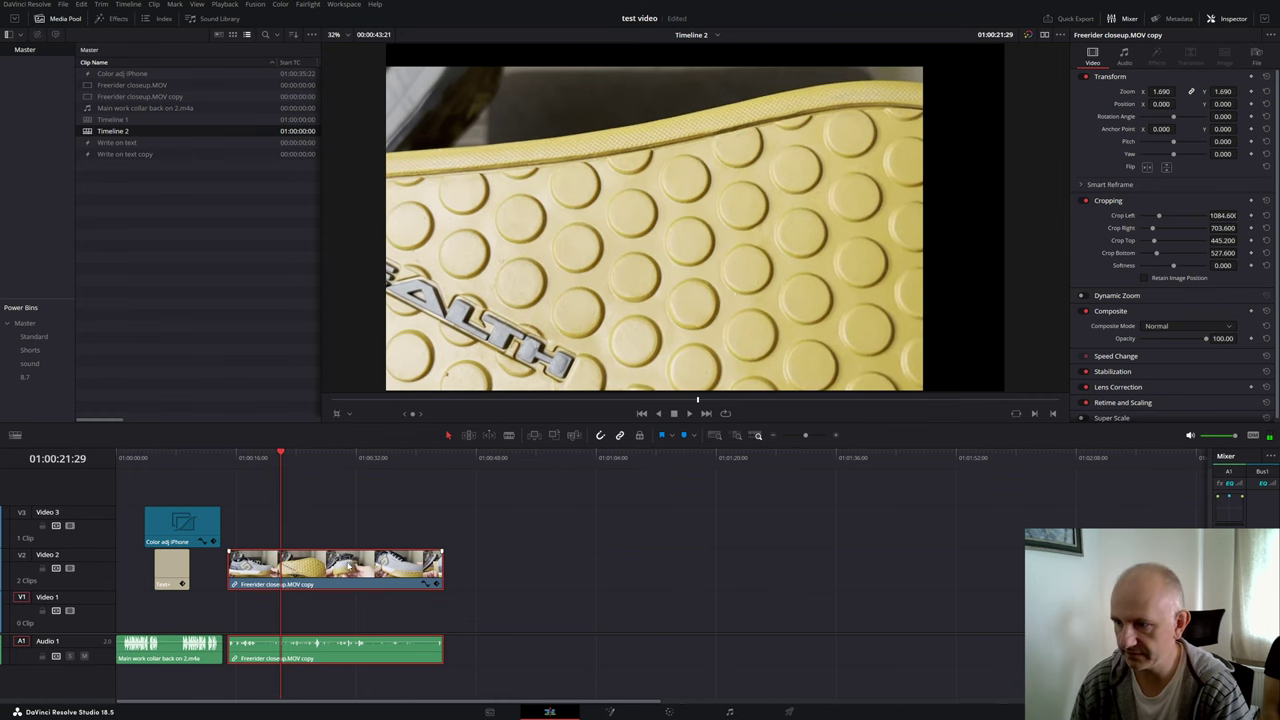
{"action": "left_click_drag", "start_coordinate": [348, 564], "coordinate": [547, 564]}
{"action": "left_click_drag", "start_coordinate": [284, 458], "coordinate": [437, 491]}
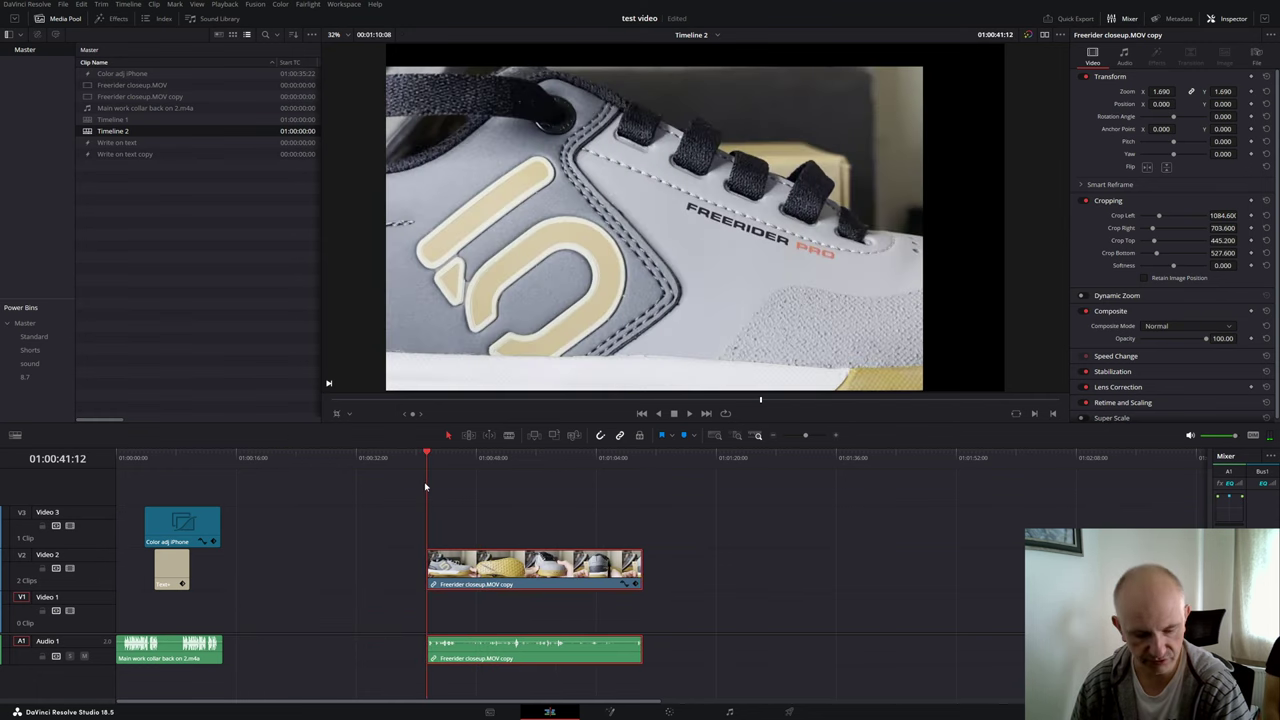
{"action": "key", "text": "ctrl+="}
{"action": "key", "text": "ctrl+-"}
{"action": "key", "text": "ctrl+-"}
{"action": "key", "text": "ctrl+-"}
{"action": "scroll", "coordinate": [423, 478], "scroll_direction": "up", "scroll_amount": 4}
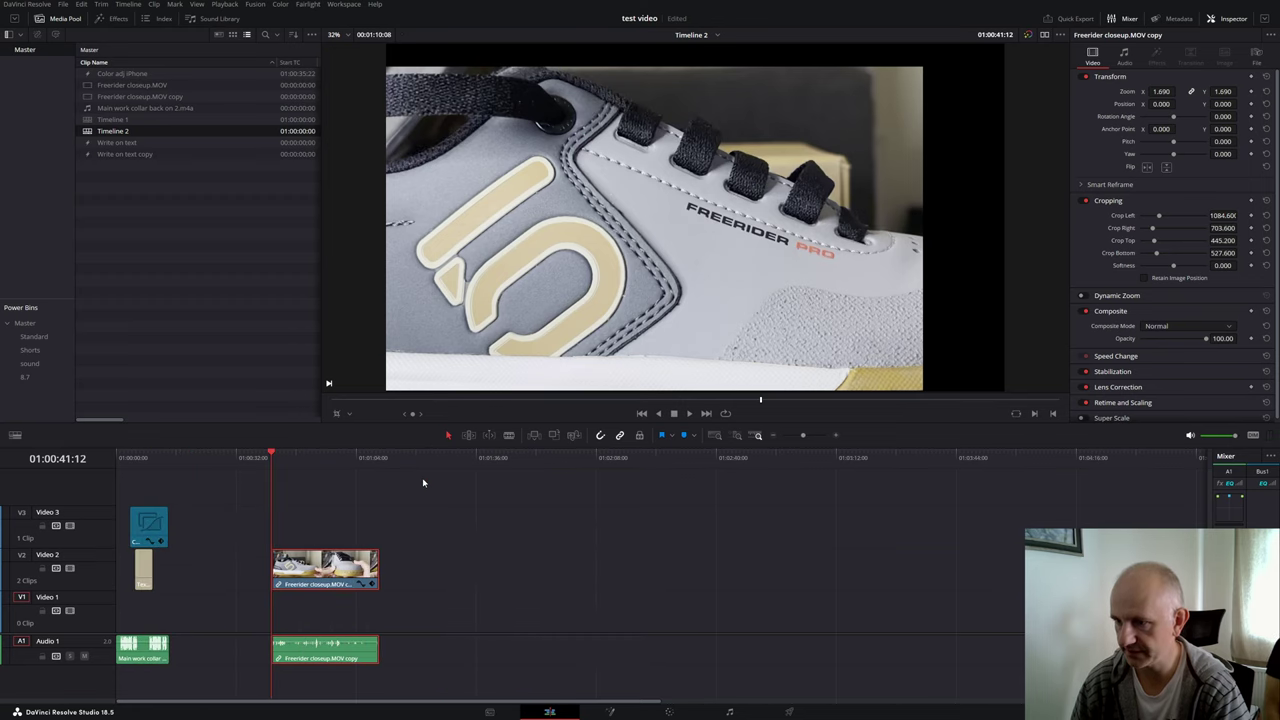
{"action": "key", "text": "ctrl+-"}
{"action": "key", "text": "ctrl+-"}
{"action": "key", "text": "ctrl+="}
{"action": "key", "text": "ctrl+="}
{"action": "key", "text": "ctrl+="}
{"action": "key", "text": "ctrl+="}
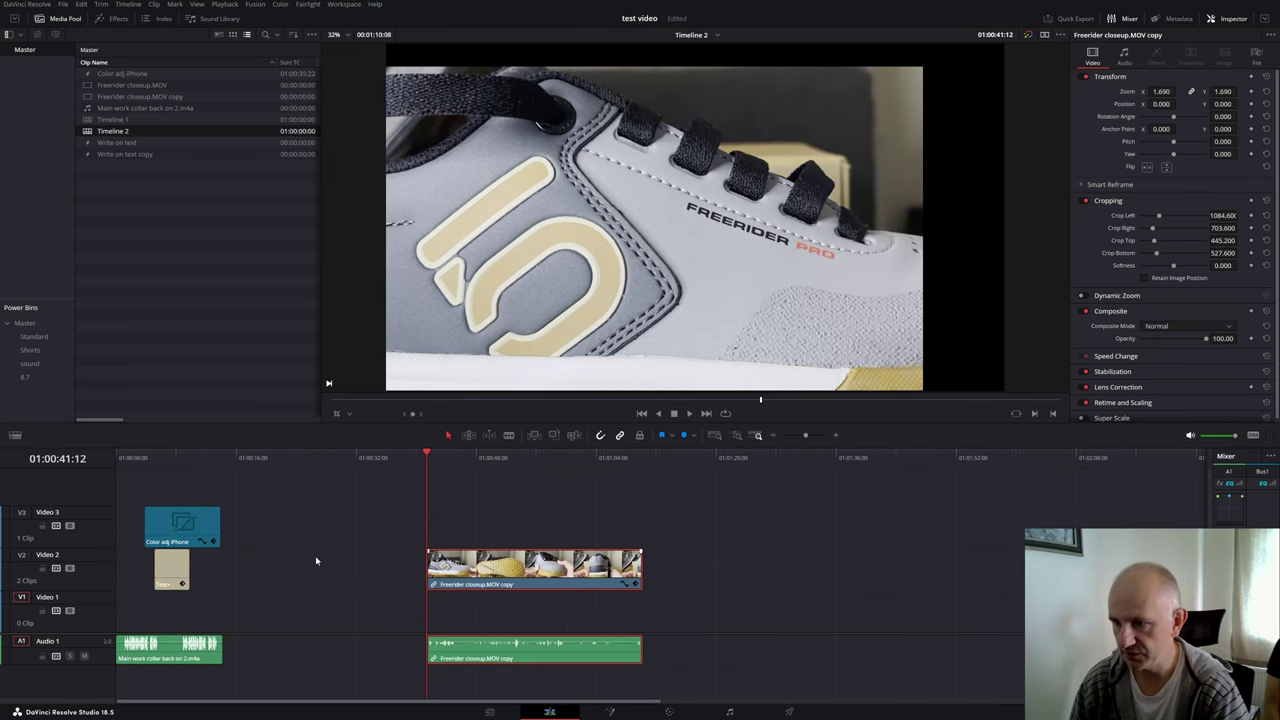
Step: Step frame by frame back and forth through the opening frames of the Freerider copy to examine its motion
{"action": "scroll", "coordinate": [697, 582], "scroll_direction": "up", "scroll_amount": 3}
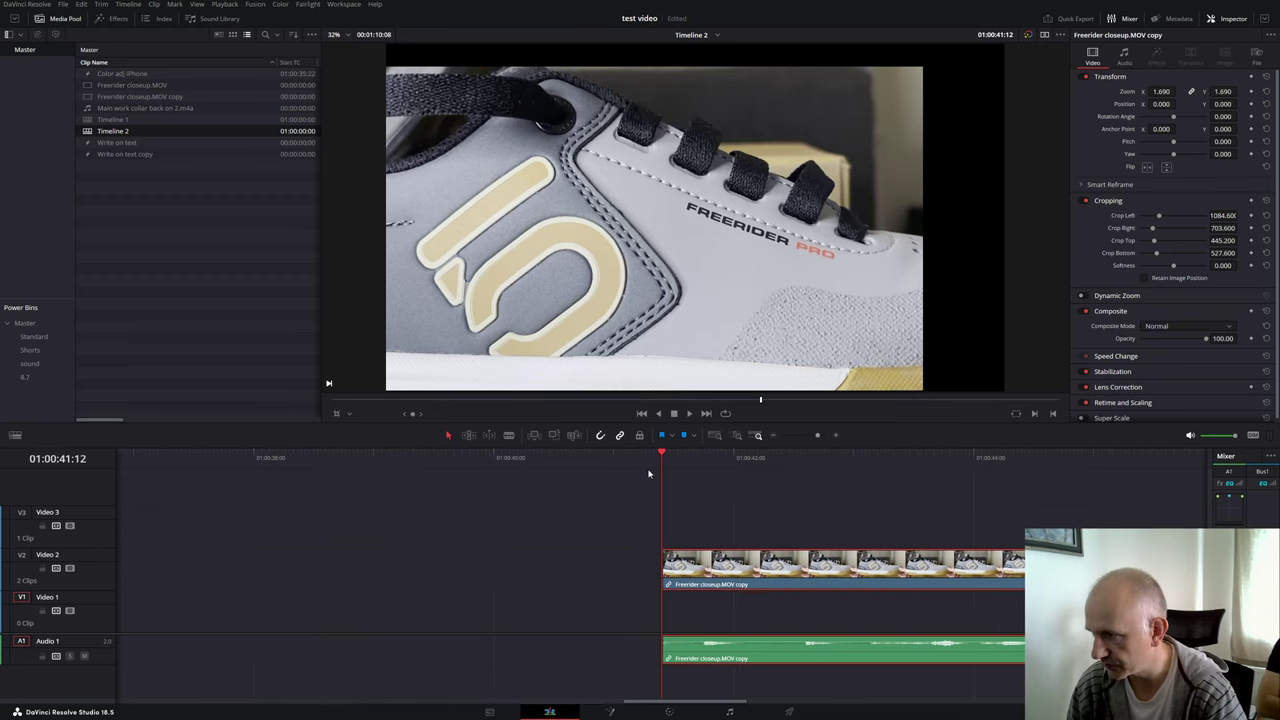
{"action": "key", "text": "Right"}
{"action": "key", "text": "Right"}
{"action": "key", "text": "Right"}
{"action": "key", "text": "Right"}
{"action": "key", "text": "Right"}
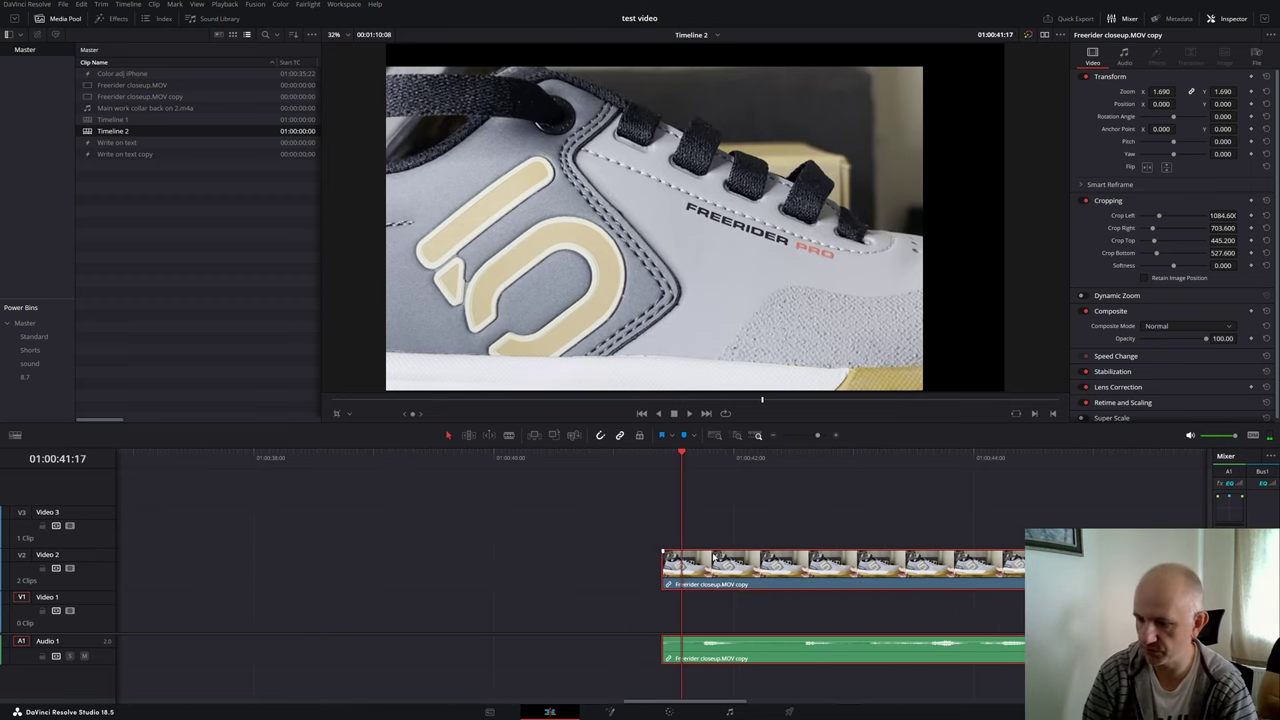
{"action": "key", "text": "Right"}
{"action": "key", "text": "Right"}
{"action": "key", "text": "Right"}
{"action": "key", "text": "Right"}
{"action": "key", "text": "Right"}
{"action": "key", "text": "Right"}
{"action": "key", "text": "Right"}
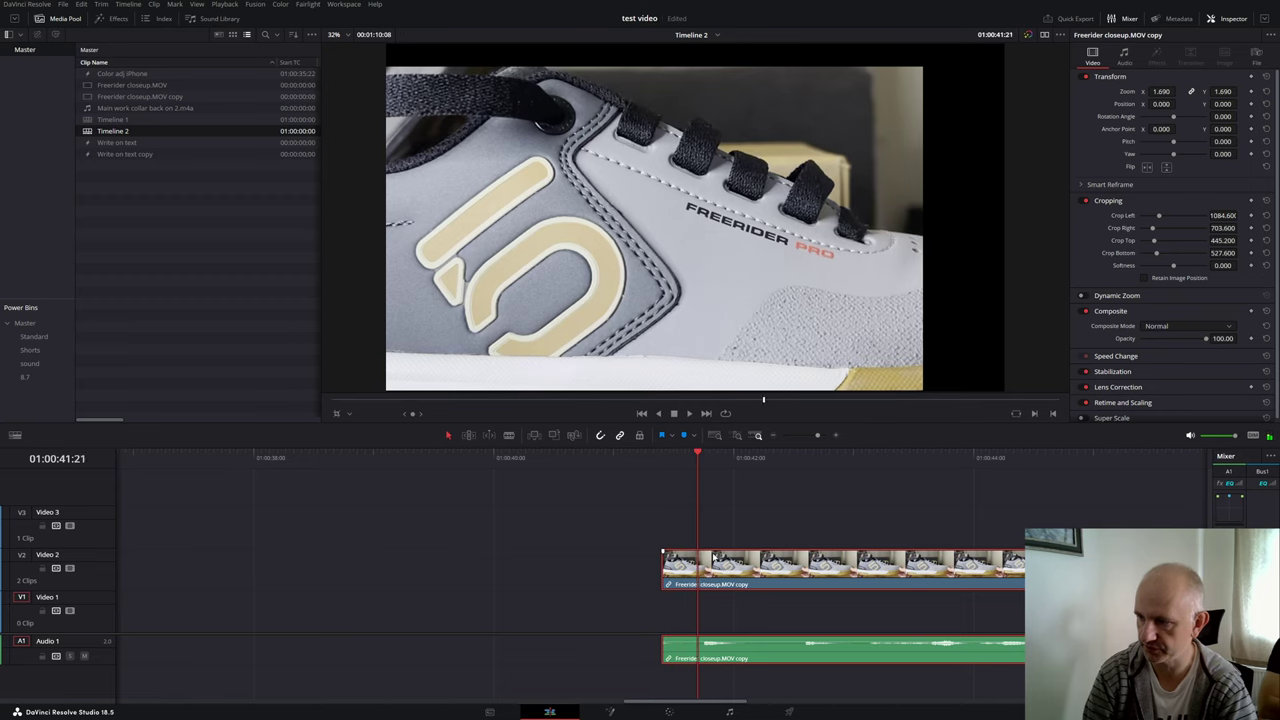
{"action": "key", "text": "Left"}
{"action": "key", "text": "Left"}
{"action": "key", "text": "Left"}
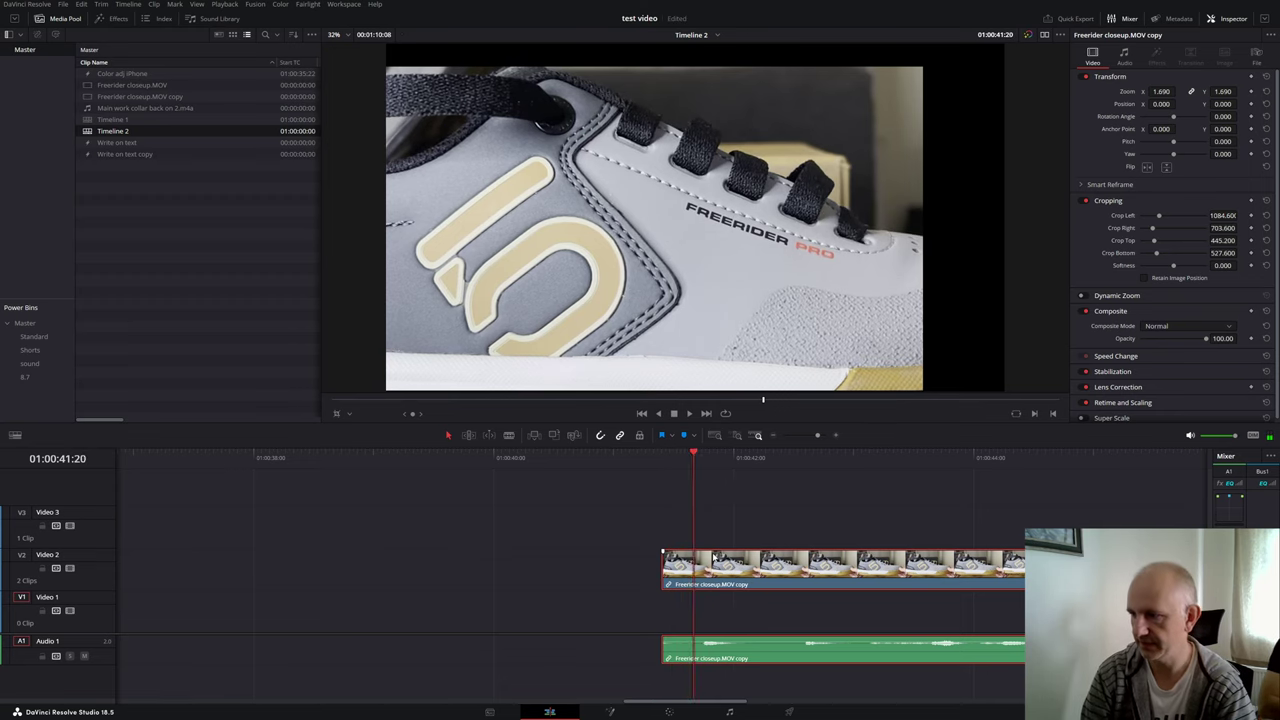
Step: Ripple-trim the start of the Freerider copy to 01:00:43:03 and undo the trim
{"action": "left_click_drag", "start_coordinate": [692, 447], "coordinate": [880, 511]}
{"action": "key", "text": "space"}
{"action": "left_click_drag", "start_coordinate": [1014, 458], "coordinate": [929, 489]}
{"action": "left_click", "coordinate": [867, 501]}
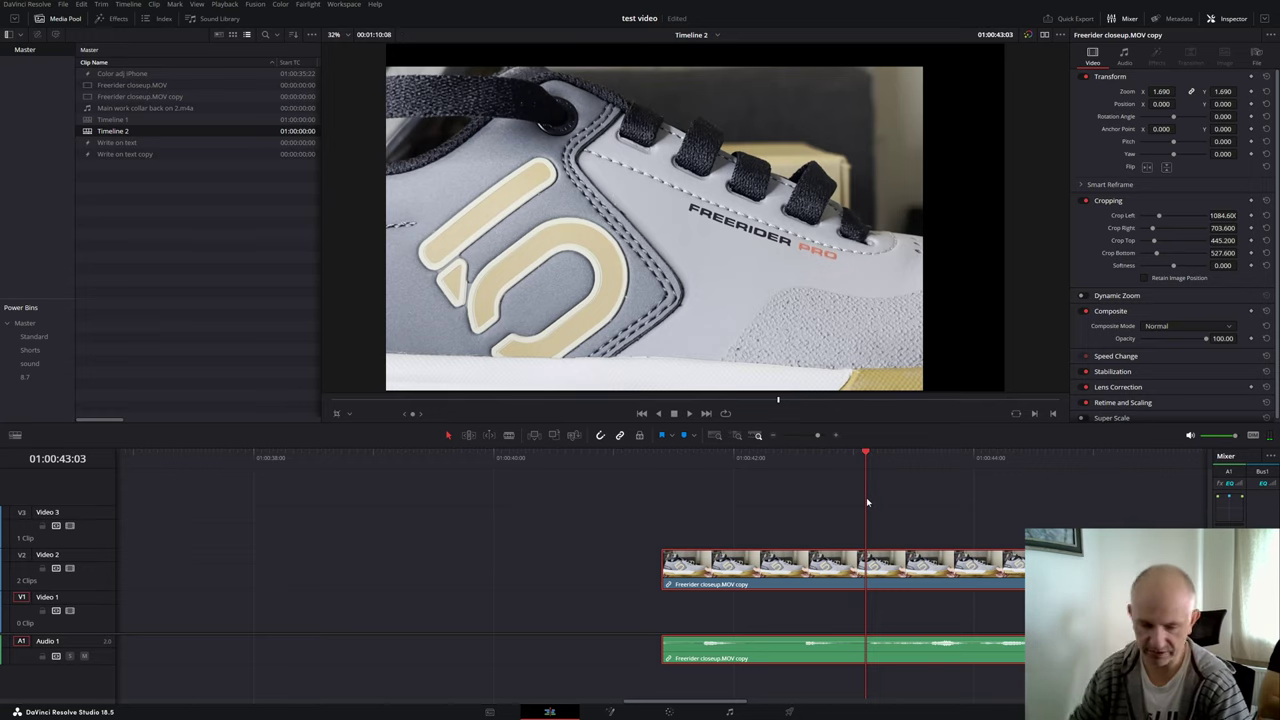
{"action": "scroll", "coordinate": [853, 524], "scroll_direction": "down", "scroll_amount": 6}
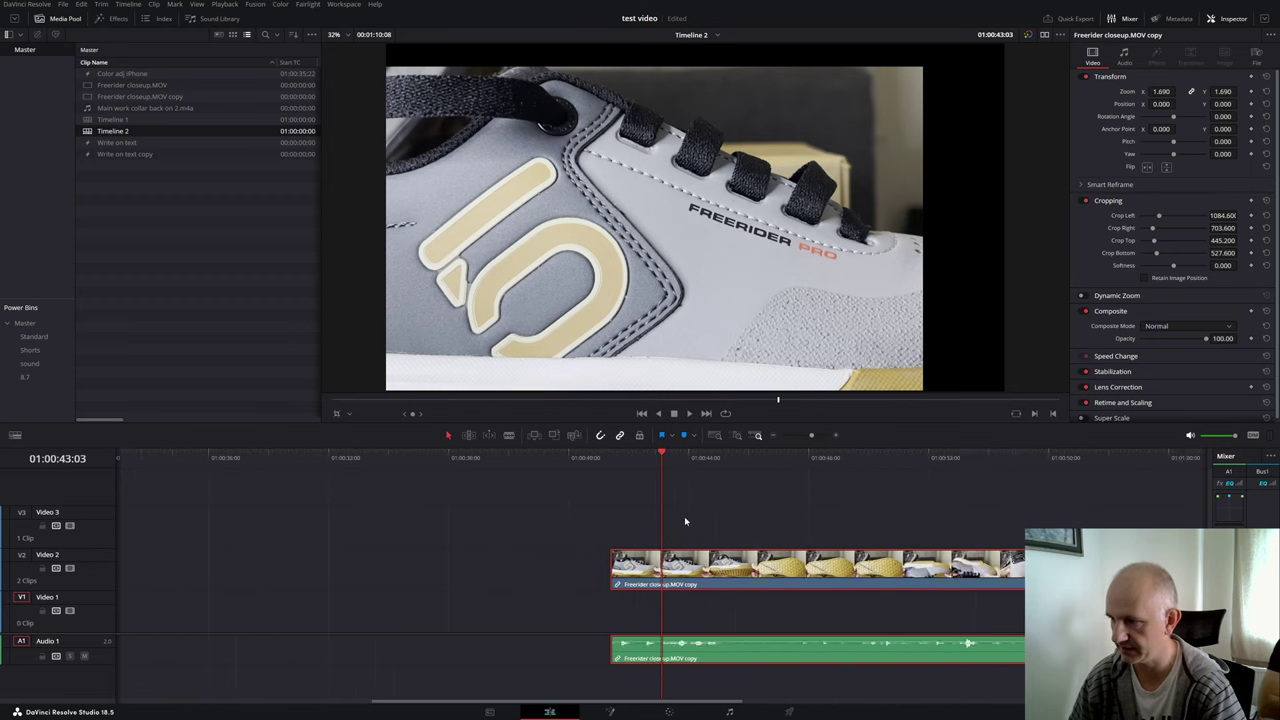
{"action": "scroll", "coordinate": [684, 516], "scroll_direction": "up", "scroll_amount": 6}
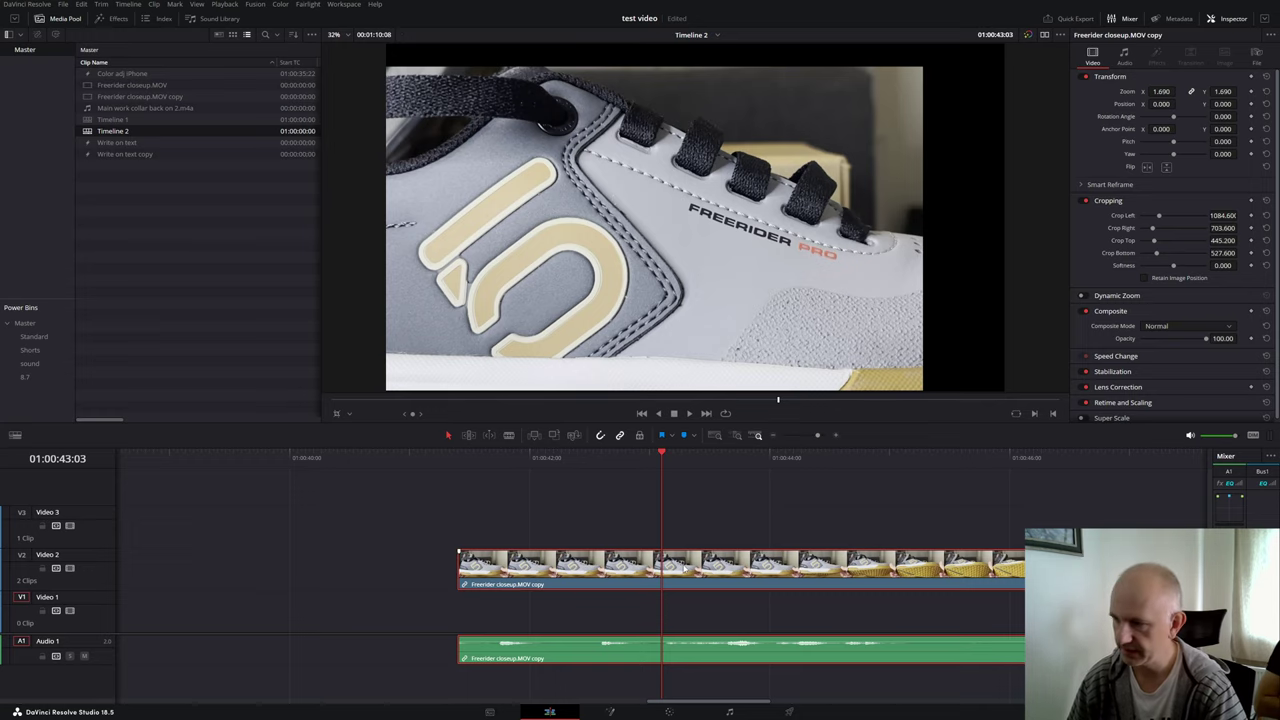
{"action": "key", "text": "ctrl+shift+["}
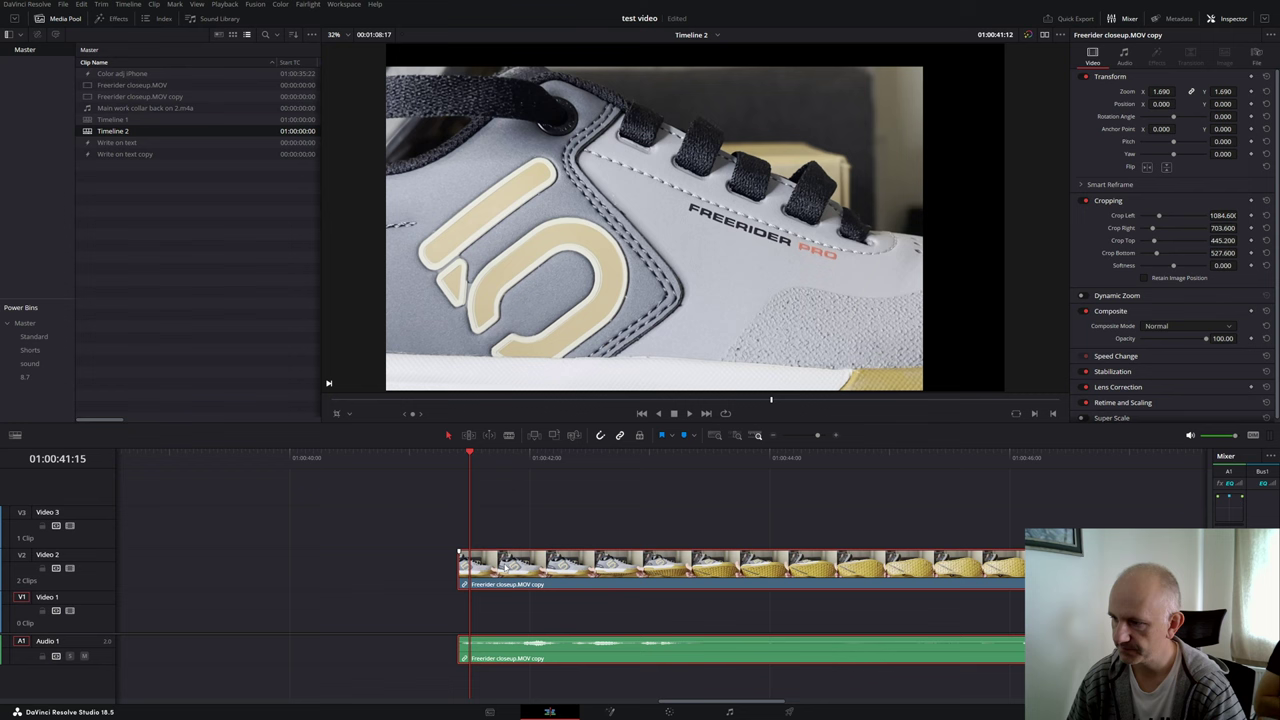
{"action": "key", "text": "ctrl+z"}
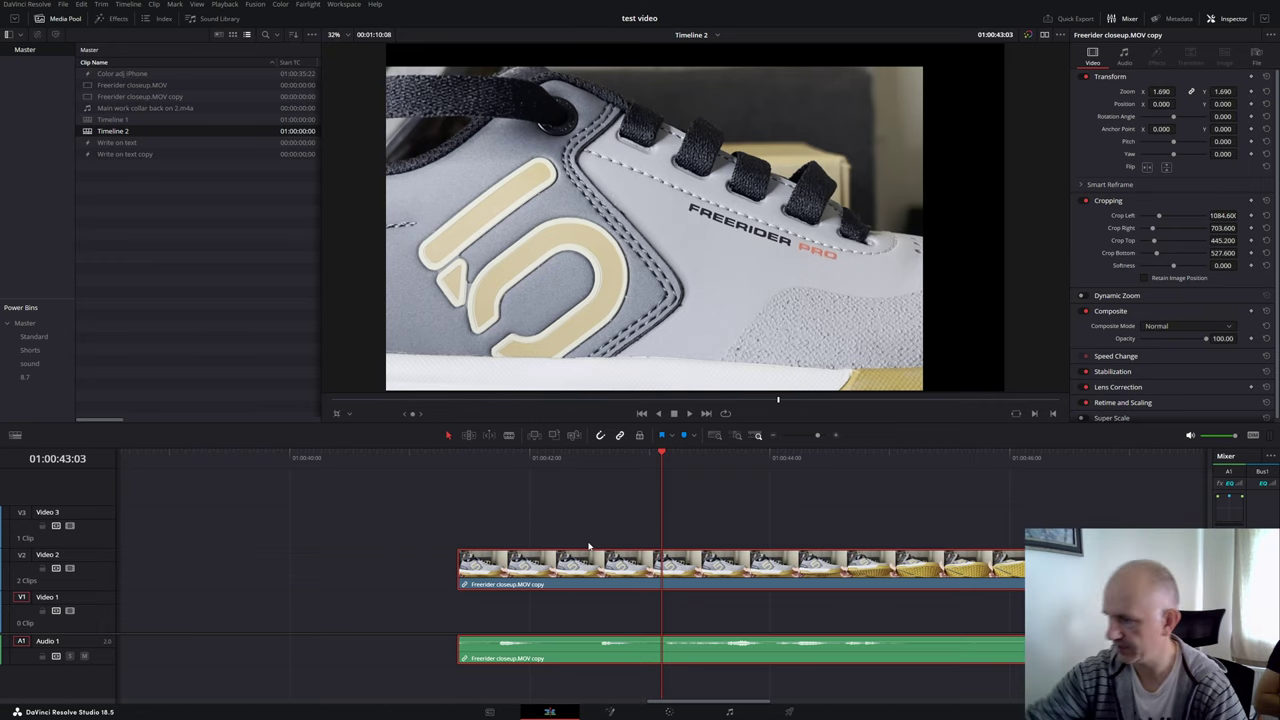
Step: Ripple-trim the start of the Freerider copy on Video 2 to 01:00:42:15
{"action": "key", "text": "ctrl+minus"}
{"action": "key", "text": "ctrl+minus"}
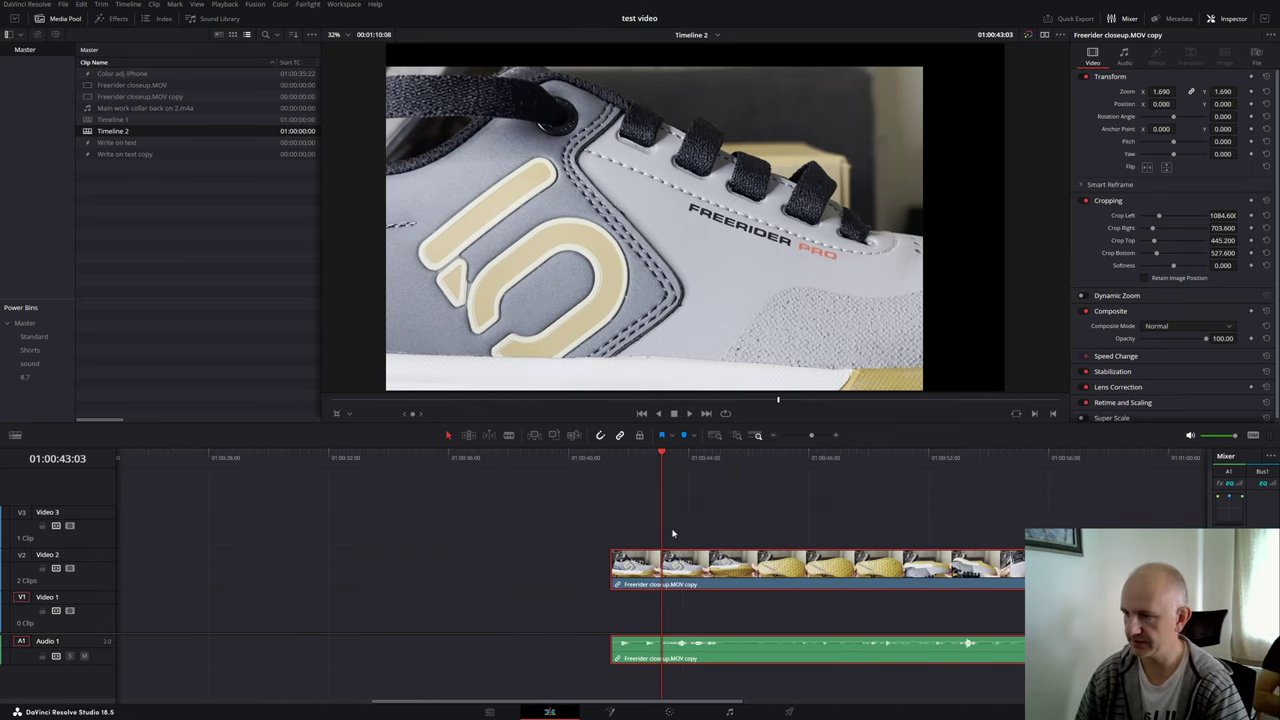
{"action": "left_click", "coordinate": [672, 577]}
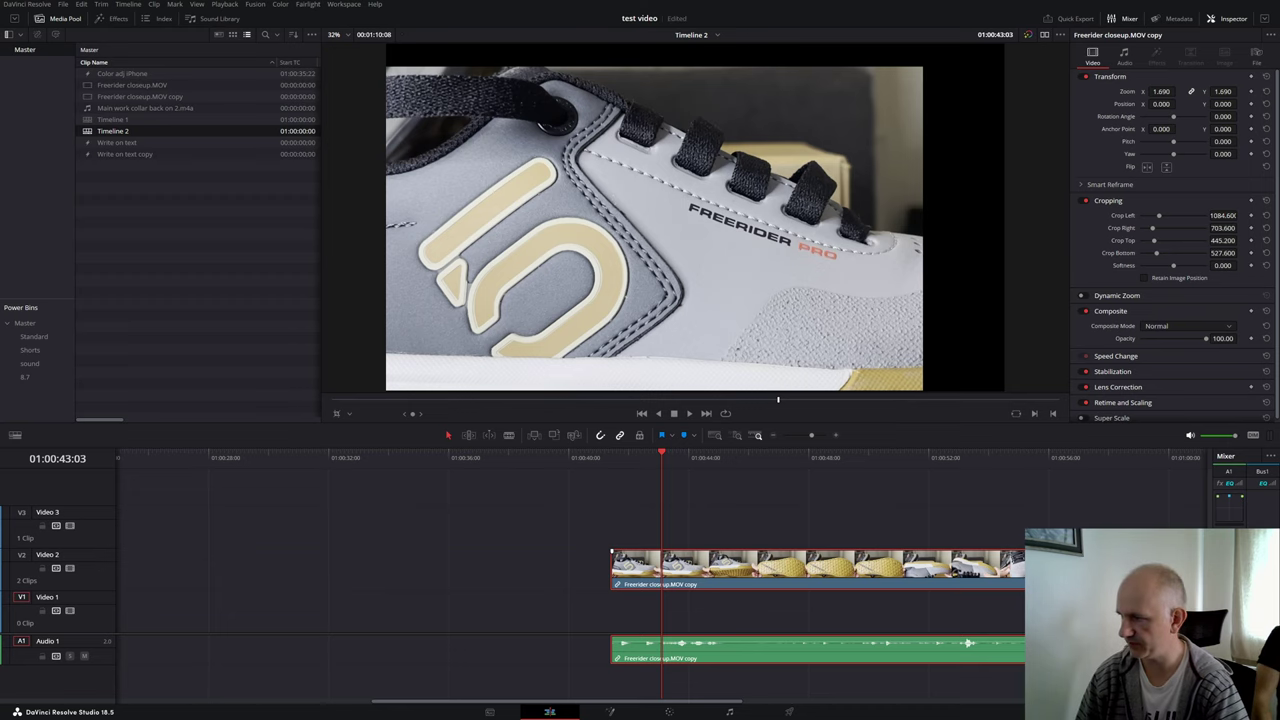
{"action": "scroll", "coordinate": [663, 530], "scroll_direction": "down", "scroll_amount": 2}
{"action": "mouse_move", "coordinate": [661, 459]}
{"action": "left_mouse_down"}
{"action": "mouse_move", "coordinate": [636, 461]}
{"action": "mouse_move", "coordinate": [654, 465]}
{"action": "left_mouse_up"}
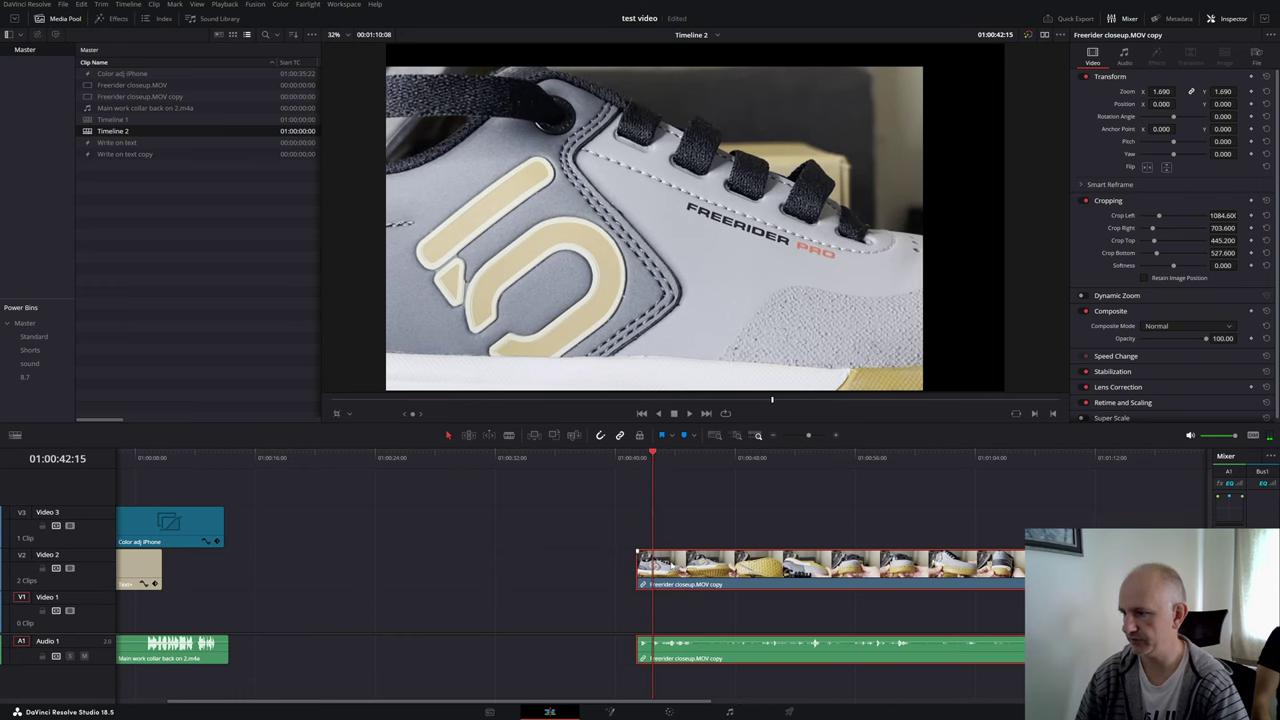
{"action": "key", "text": "ctrl+shift+["}
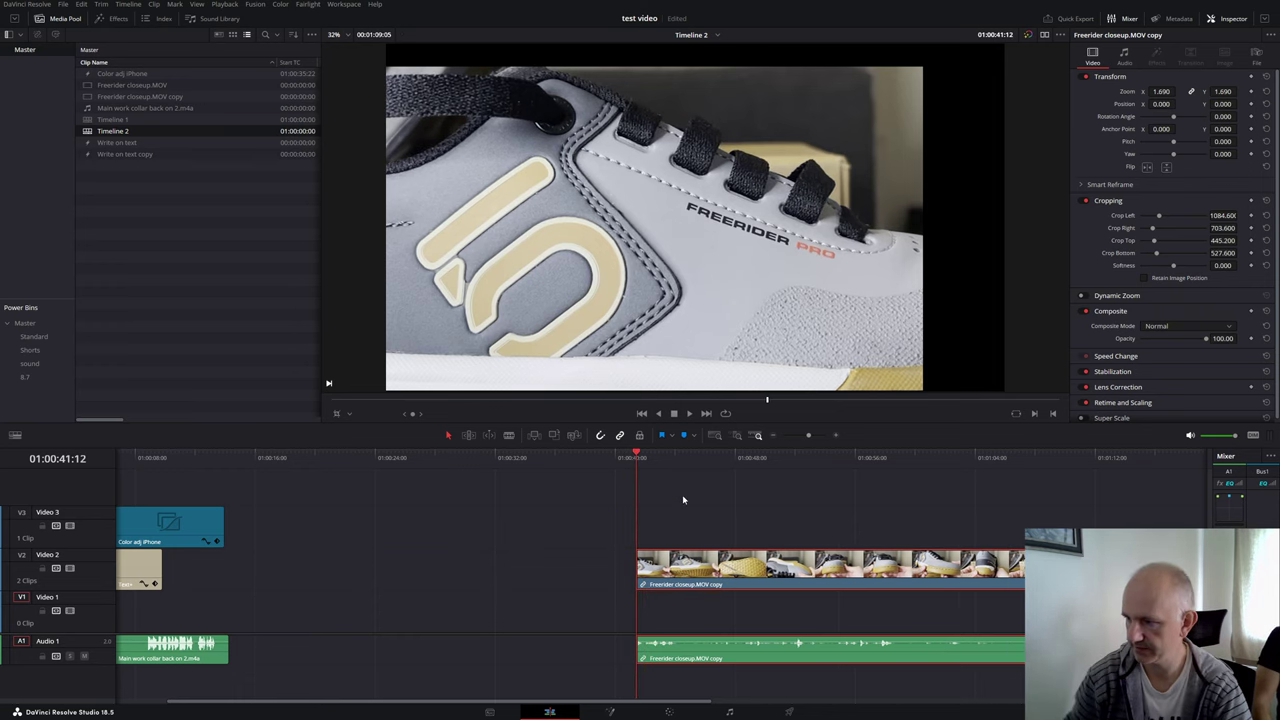
Step: Play the Freerider copy up to 01:00:44:05 and trim its end to that frame
{"action": "key", "text": "space"}
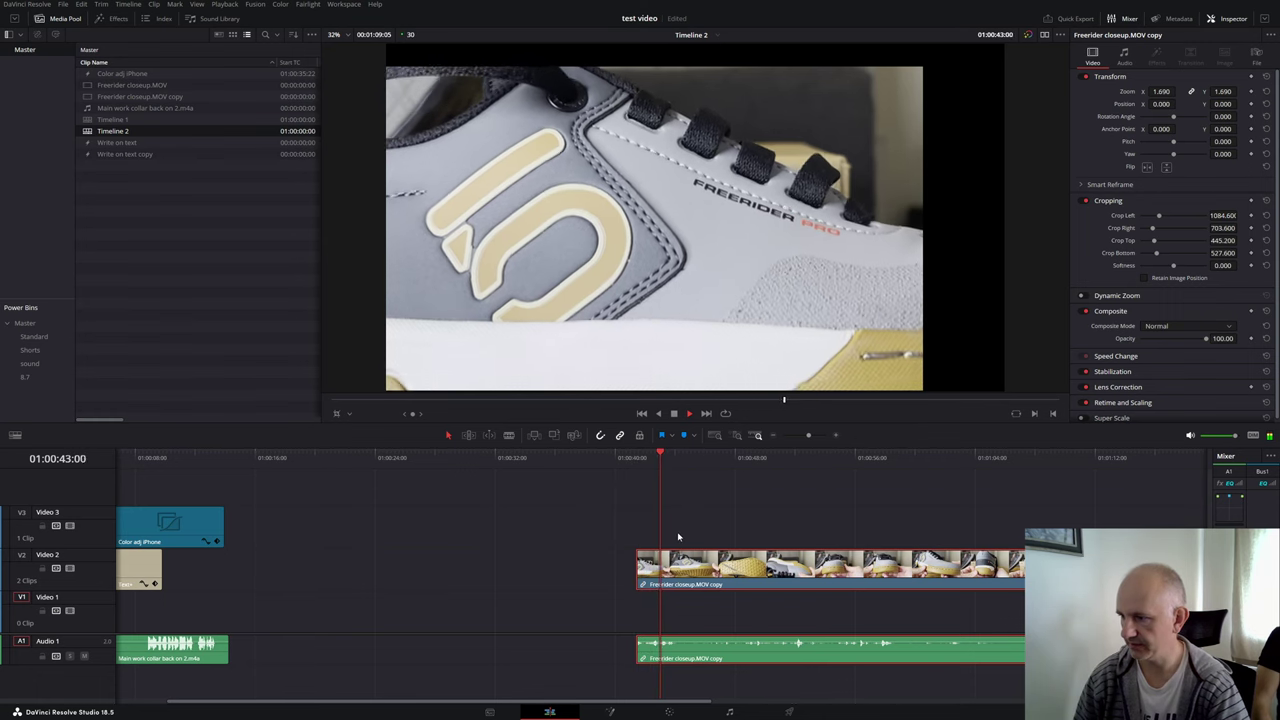
{"action": "key", "text": "space"}
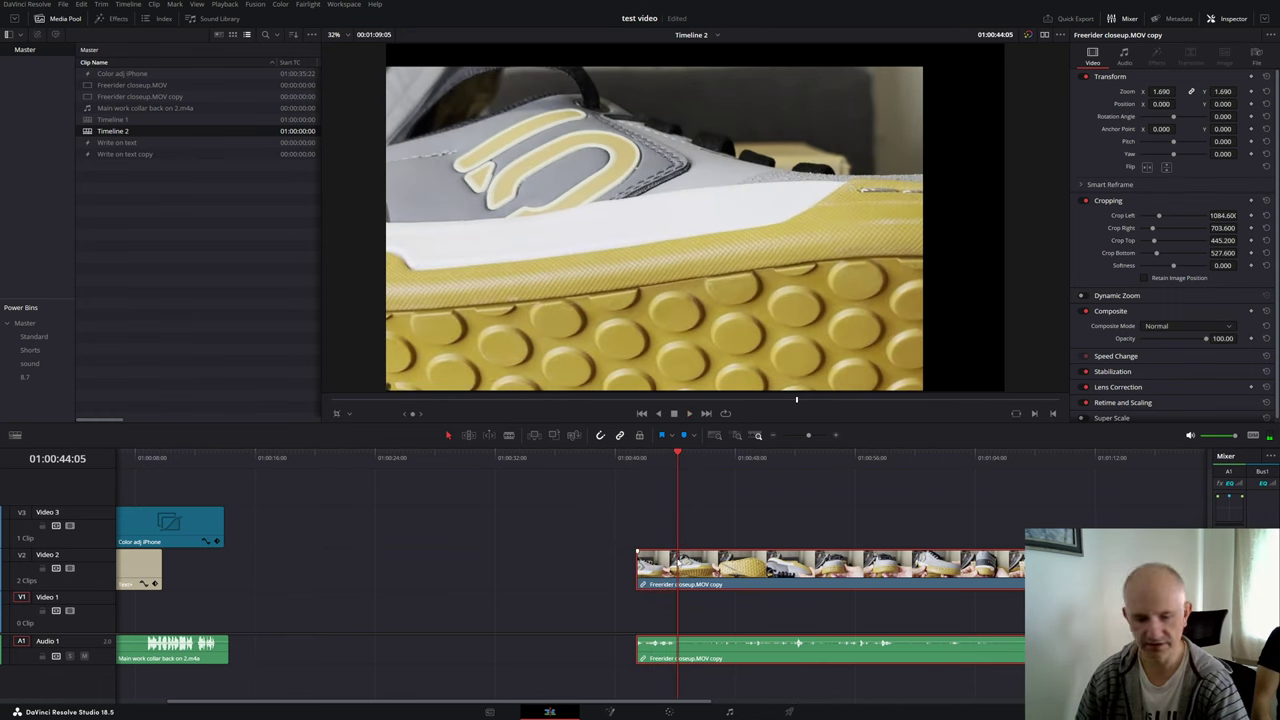
{"action": "key", "text": "shift+]"}
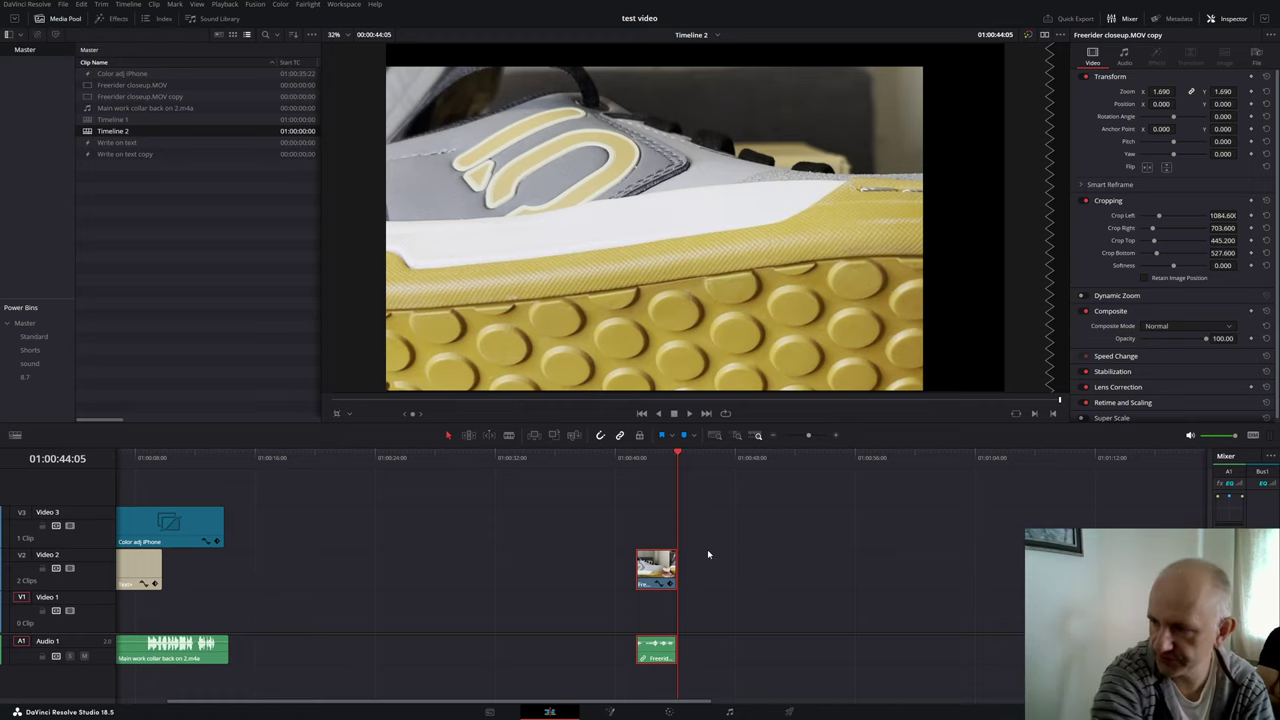
Step: Add Main work collar back on 2.m4a to Audio 1 after the Freerider copy, and IMG_0332 - main work.MOV to Video 1 behind it
{"action": "key", "text": "ctrl+minus"}
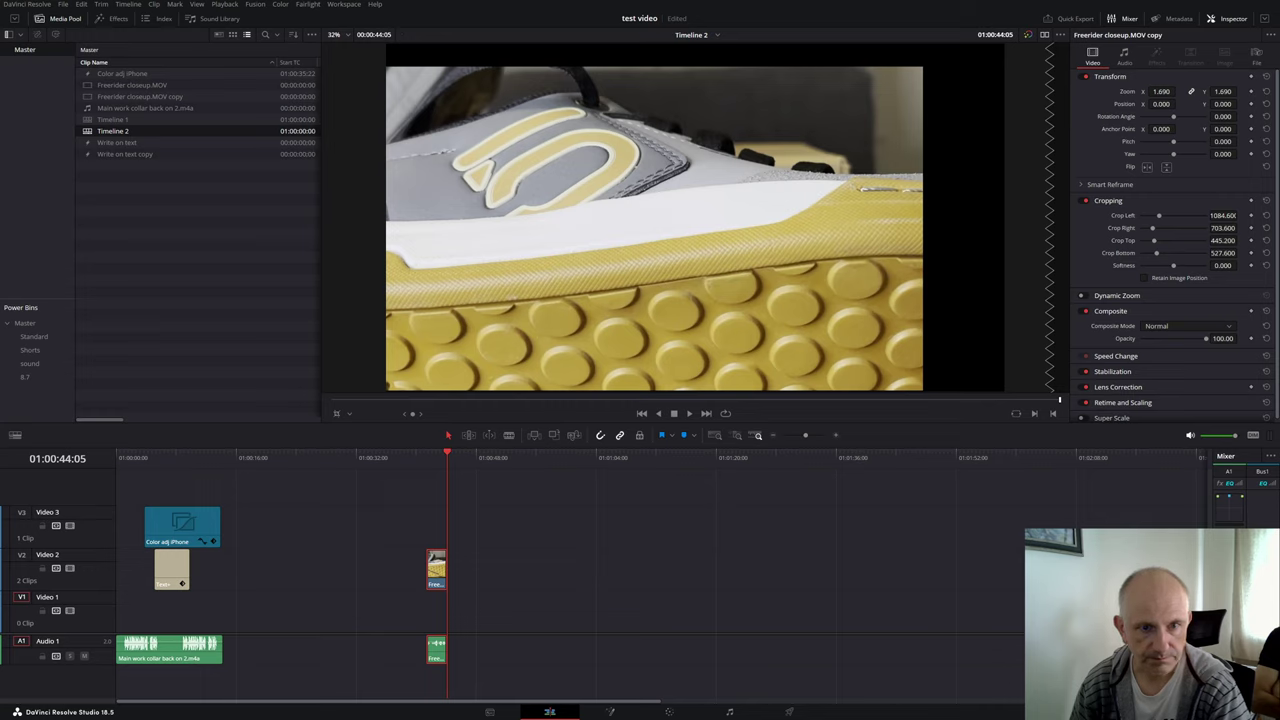
{"action": "left_click_drag", "start_coordinate": [573, 606], "coordinate": [500, 606]}
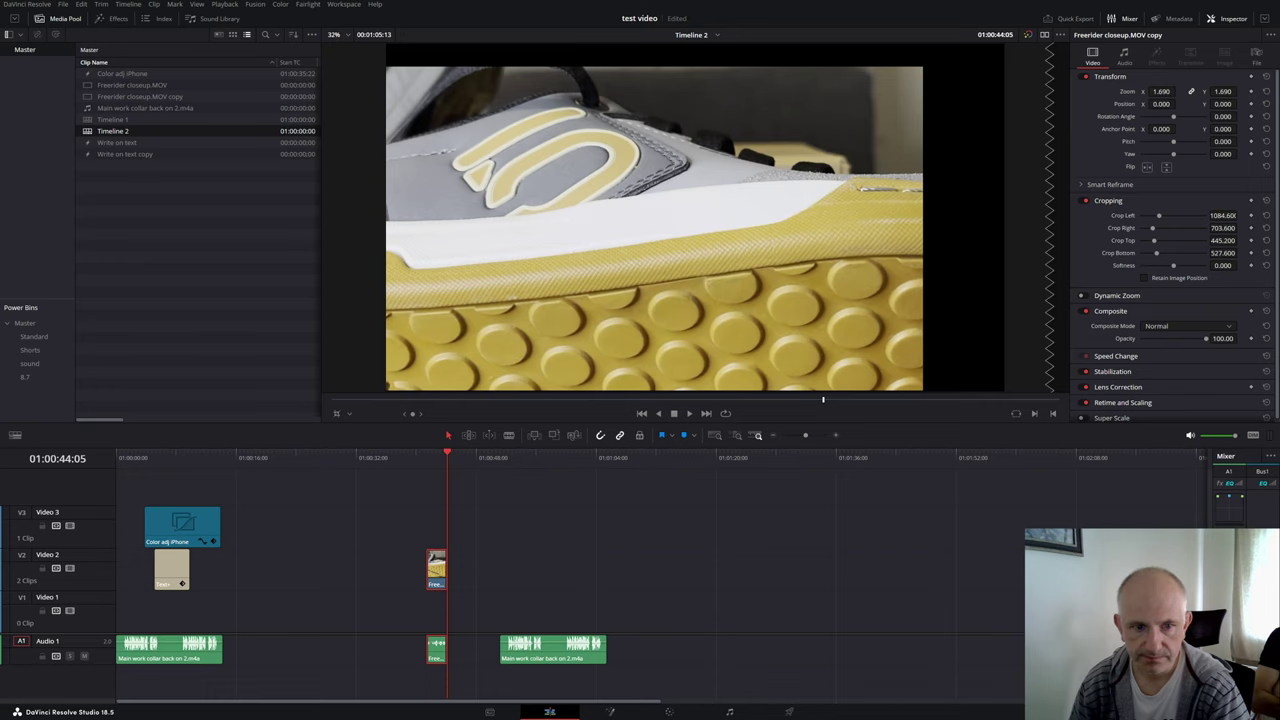
{"action": "left_click_drag", "start_coordinate": [20, 600], "coordinate": [635, 620]}
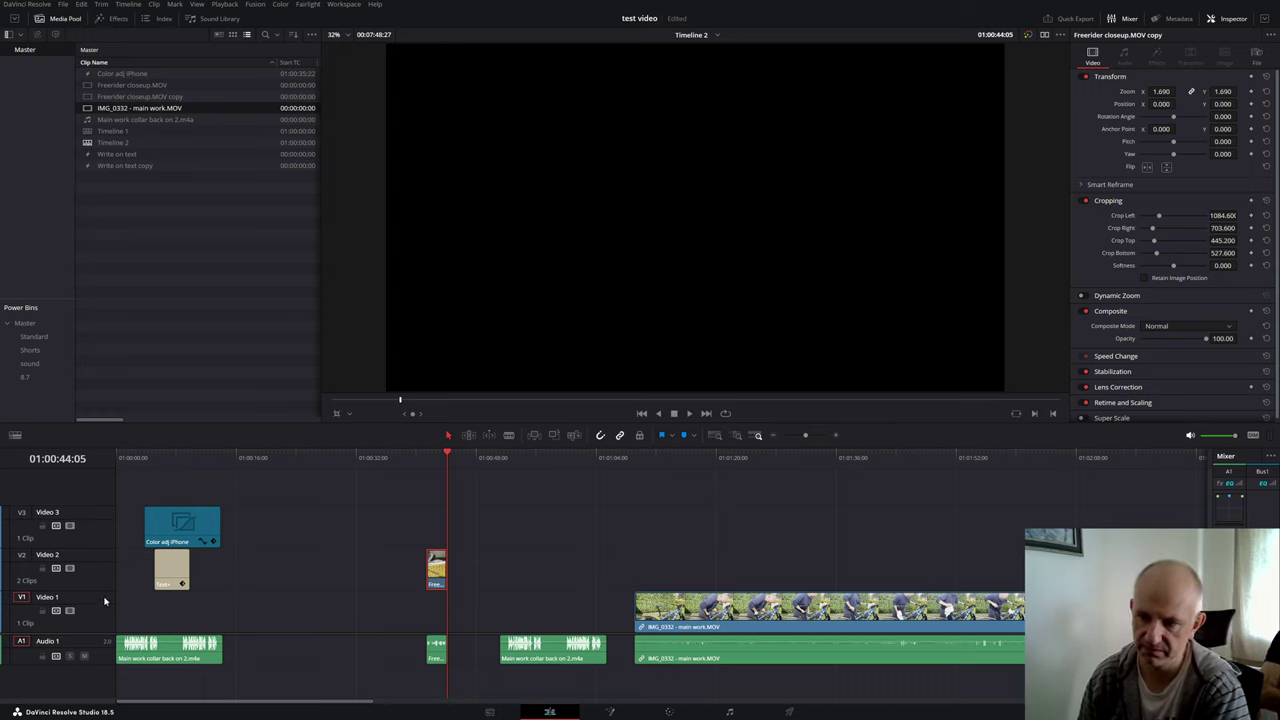
{"action": "left_click", "coordinate": [533, 608]}
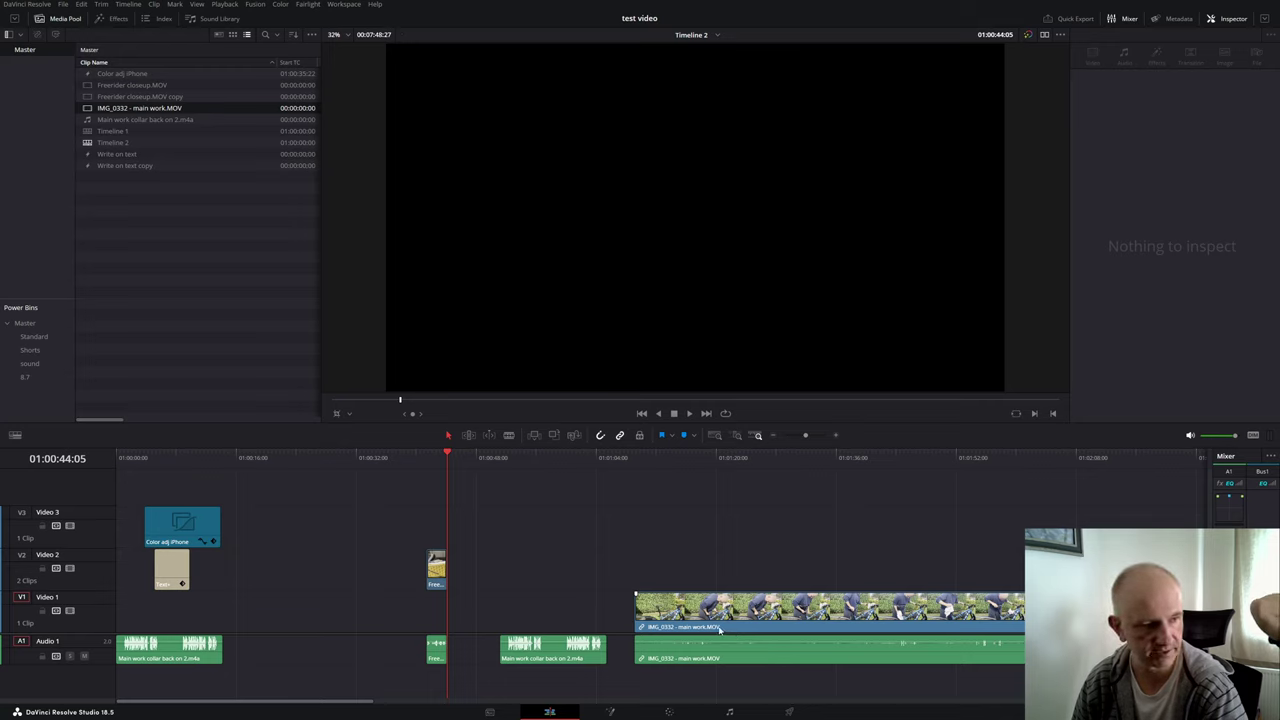
Step: Delete the second Main work collar back on 2.m4a clip from Audio 1 and save the project
{"action": "left_click_drag", "start_coordinate": [600, 645], "coordinate": [684, 673]}
{"action": "left_click_drag", "start_coordinate": [526, 647], "coordinate": [496, 612]}
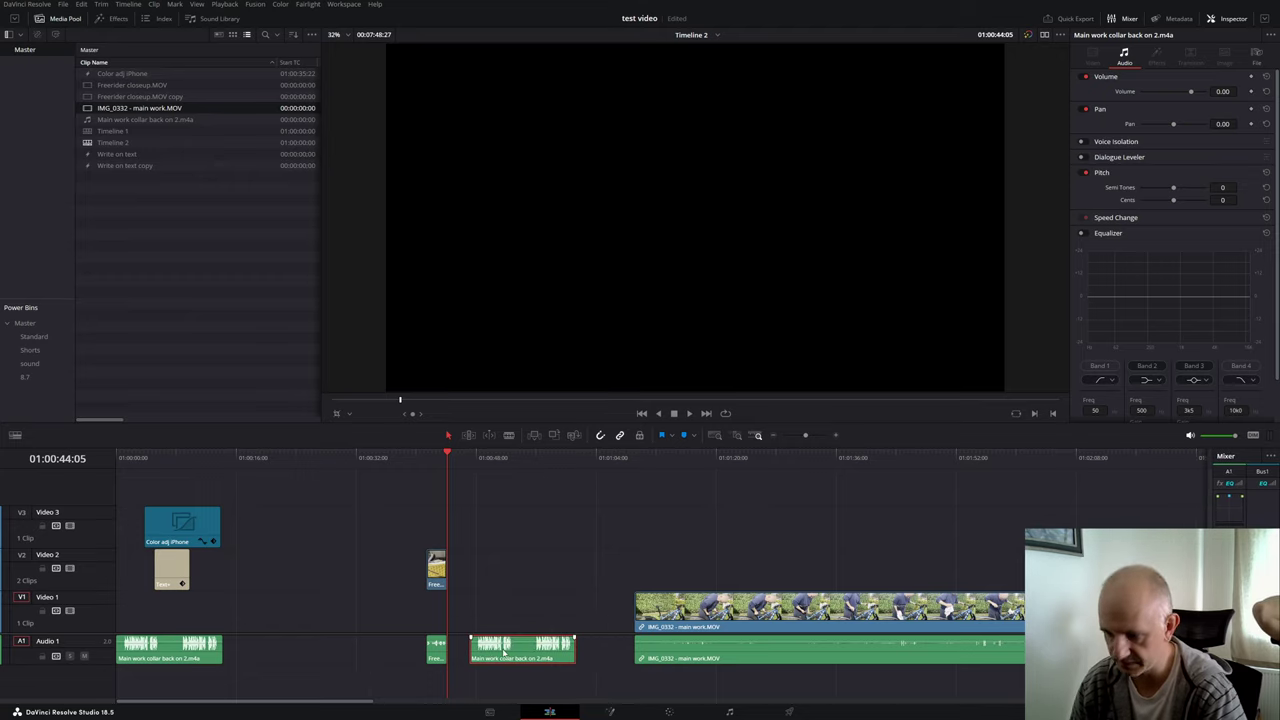
{"action": "key", "text": "Delete"}
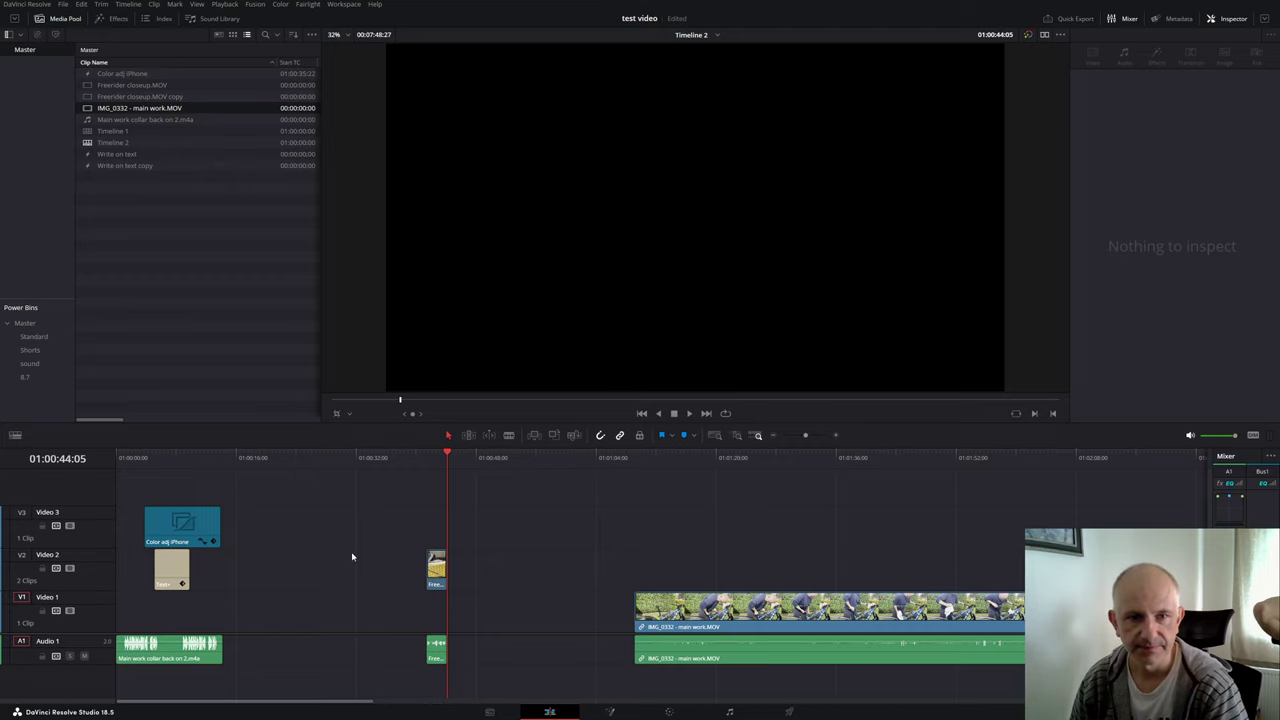
{"action": "key", "text": "ctrl+s"}
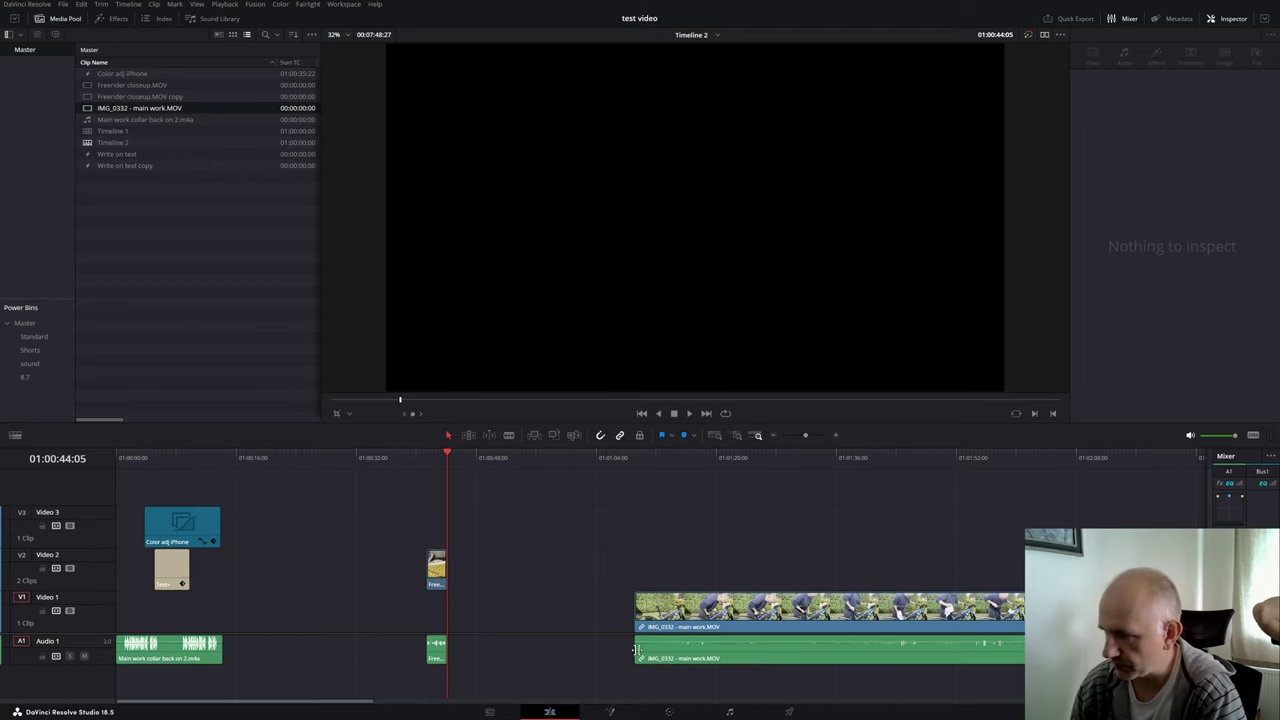
Step: Move IMG_0332 - main work.MOV to start at about 01:01:00:00, unlink its video and audio, save, and undo the accidental volume change
{"action": "left_click_drag", "start_coordinate": [795, 619], "coordinate": [725, 624]}
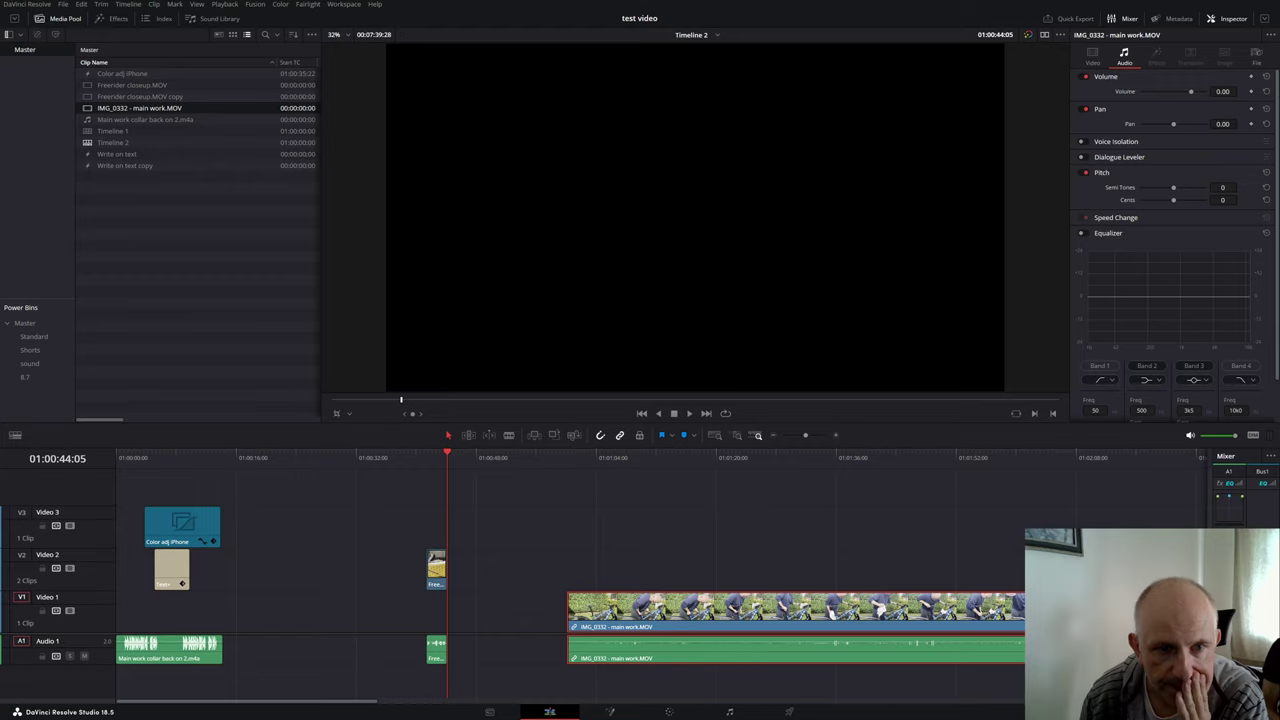
{"action": "right_click", "coordinate": [658, 652]}
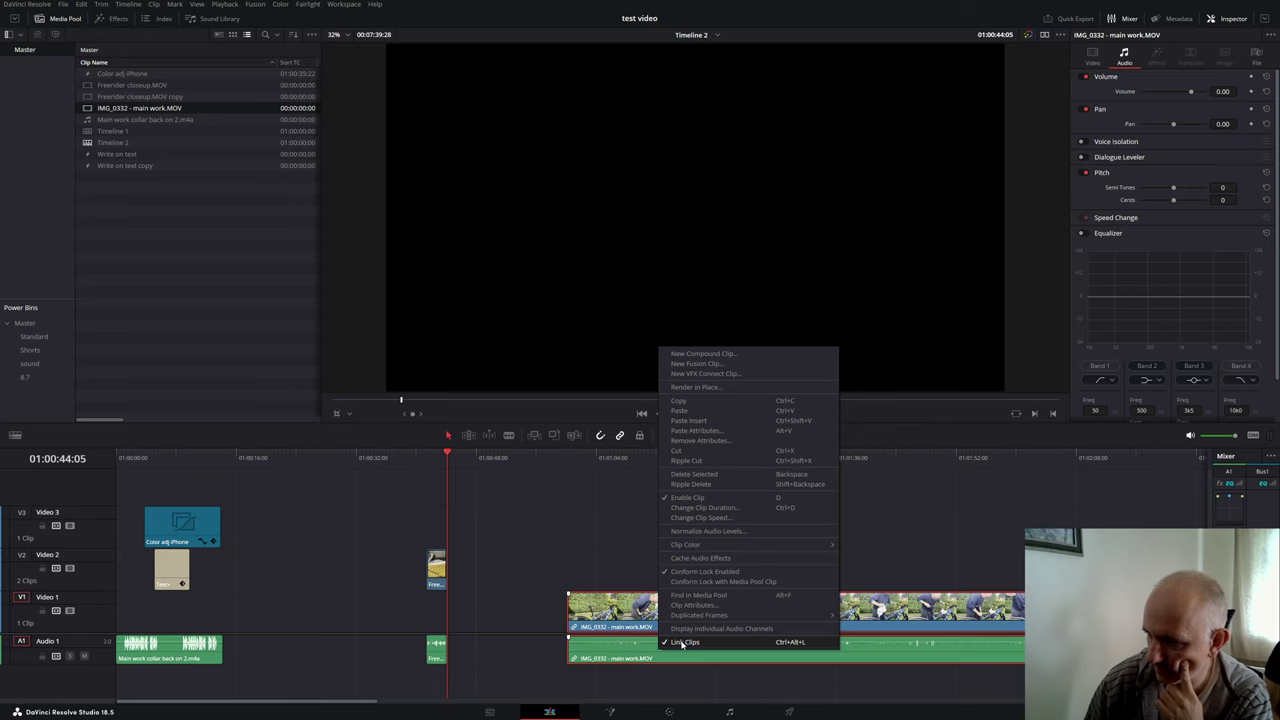
{"action": "left_click", "coordinate": [683, 643]}
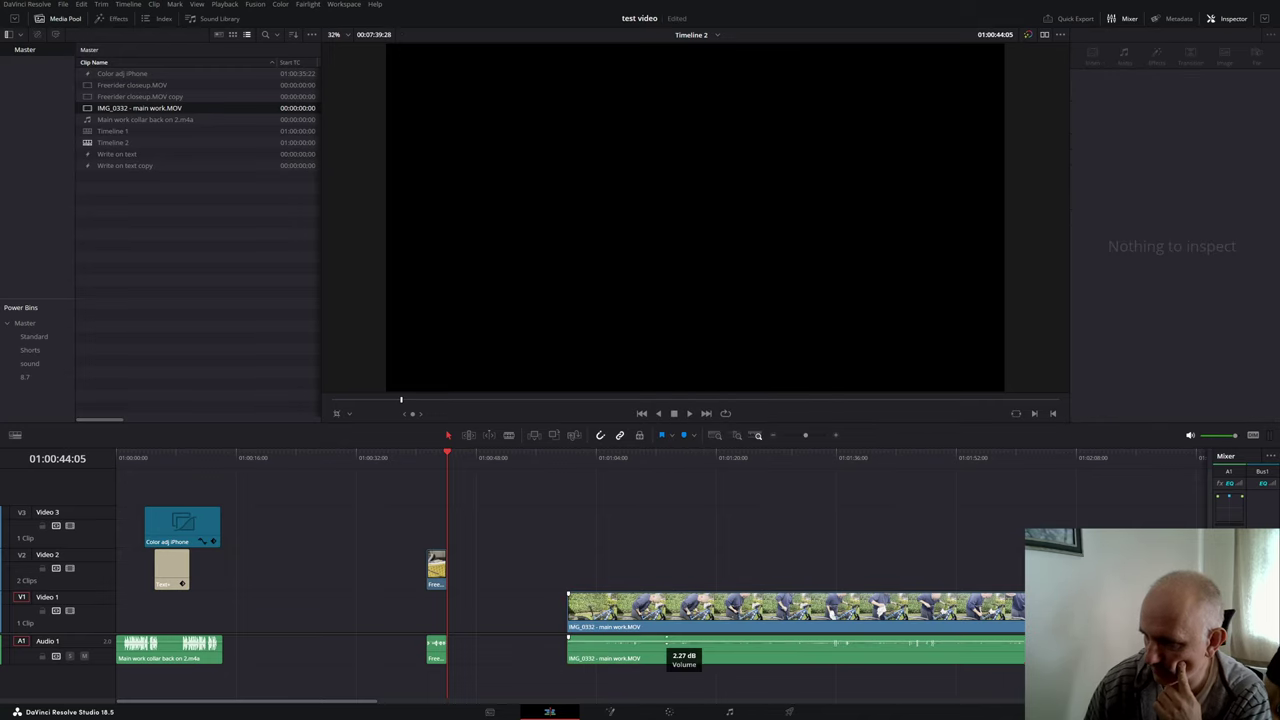
{"action": "left_click", "coordinate": [642, 661]}
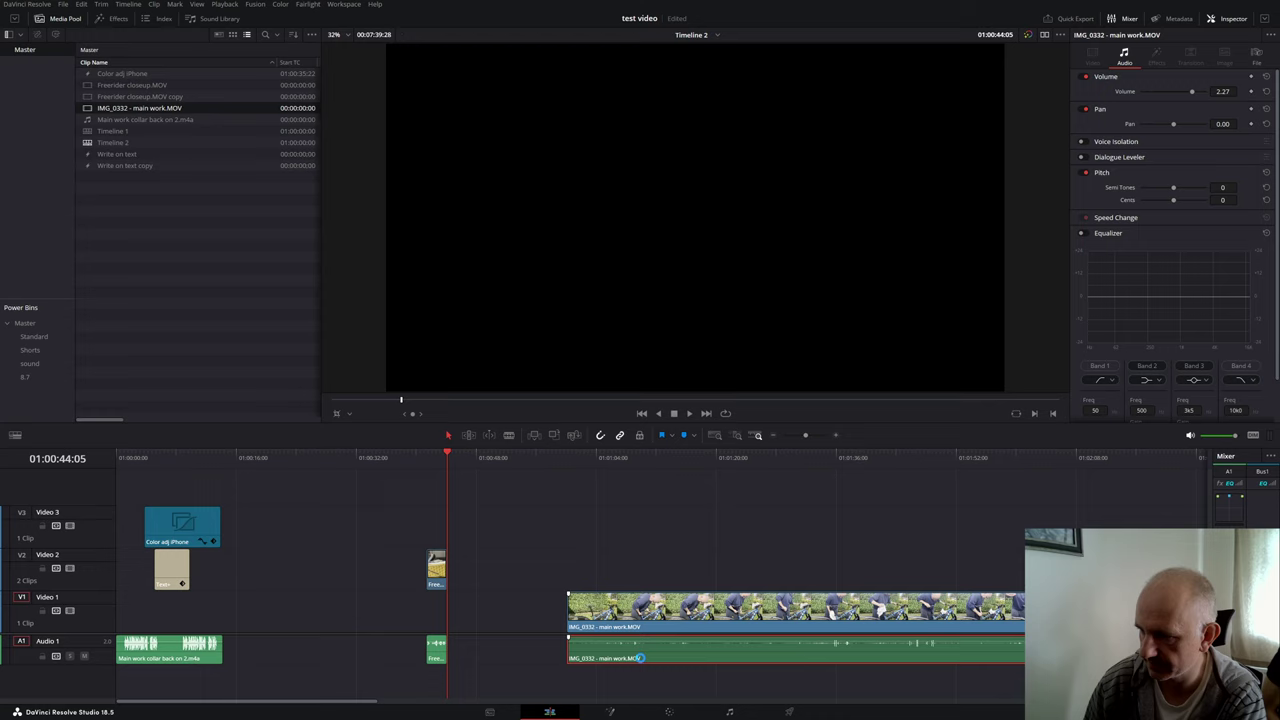
{"action": "key", "text": "ctrl+s"}
{"action": "key", "text": "ctrl+z"}
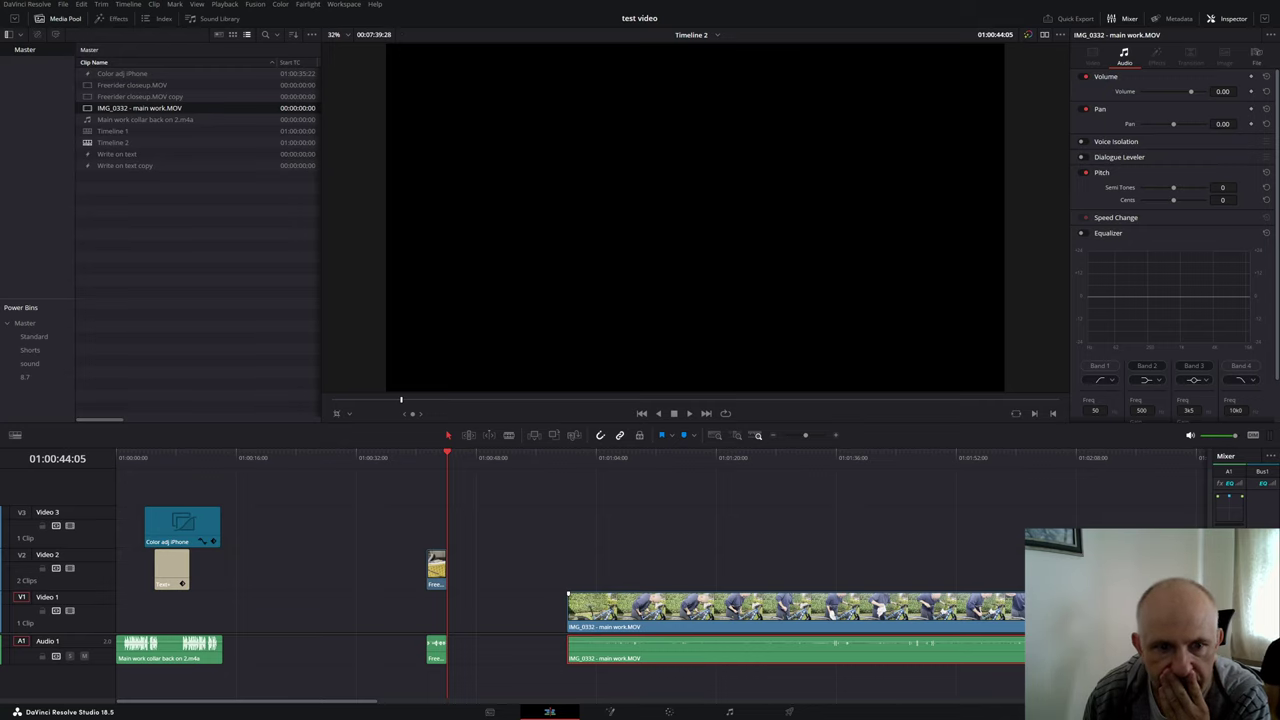
Step: Place Main work collar back on 2.m4a on a new Audio 2 track beneath IMG_0332, and delete the Freerider copy
{"action": "left_click_drag", "start_coordinate": [680, 681], "coordinate": [724, 682]}
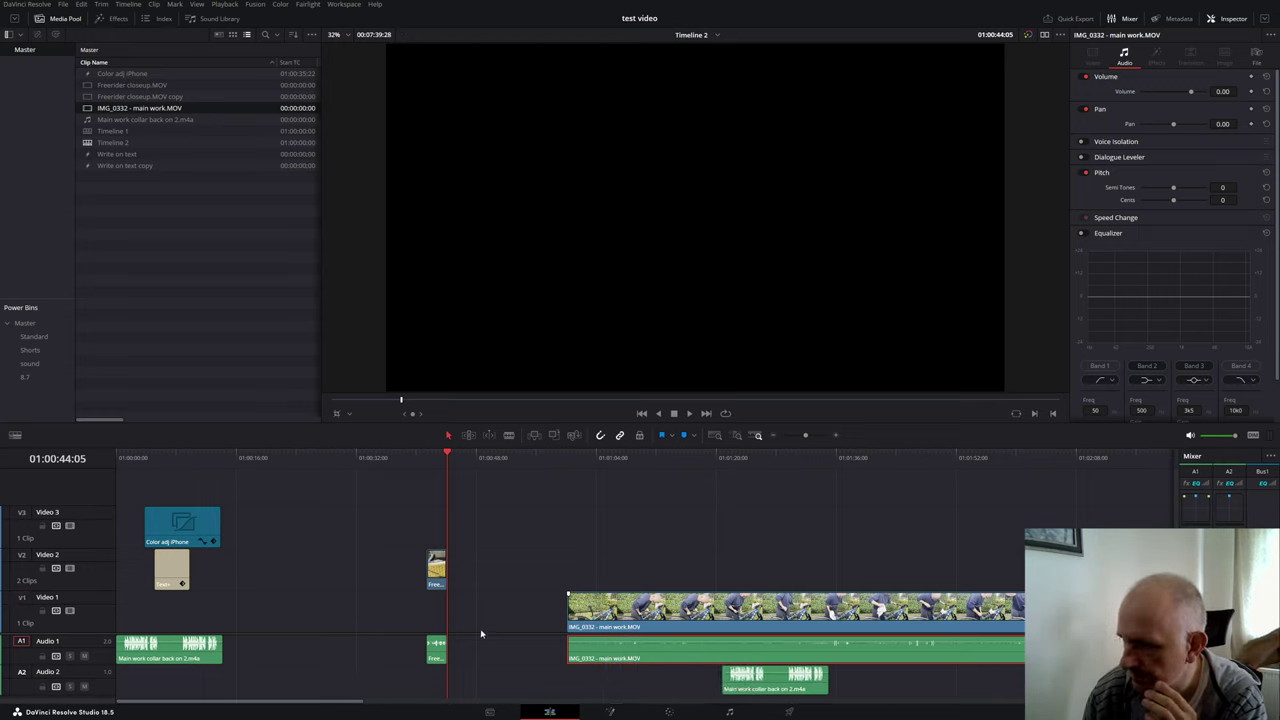
{"action": "left_click", "coordinate": [428, 572]}
{"action": "left_click_drag", "start_coordinate": [441, 573], "coordinate": [377, 571]}
{"action": "left_click", "coordinate": [463, 623]}
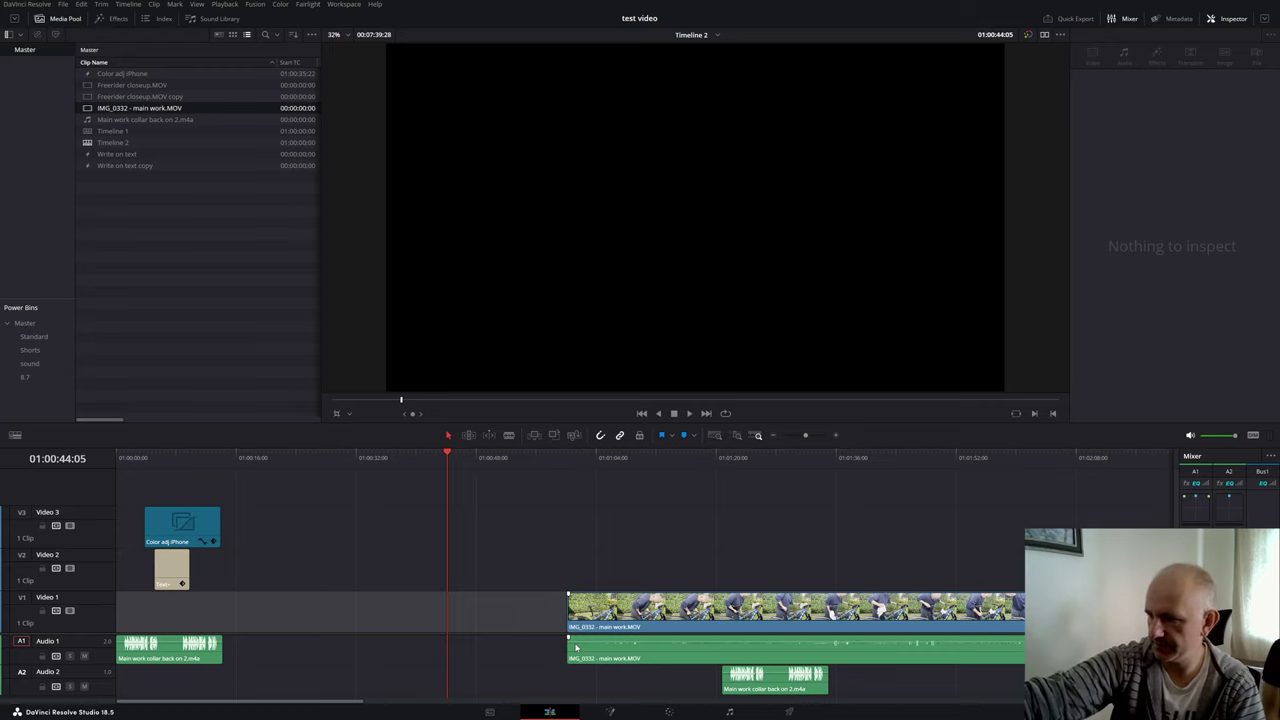
Step: Try to auto-align the IMG_0332 - main work.MOV clips and the Audio 2 recording based on waveform
{"action": "left_click", "coordinate": [810, 687]}
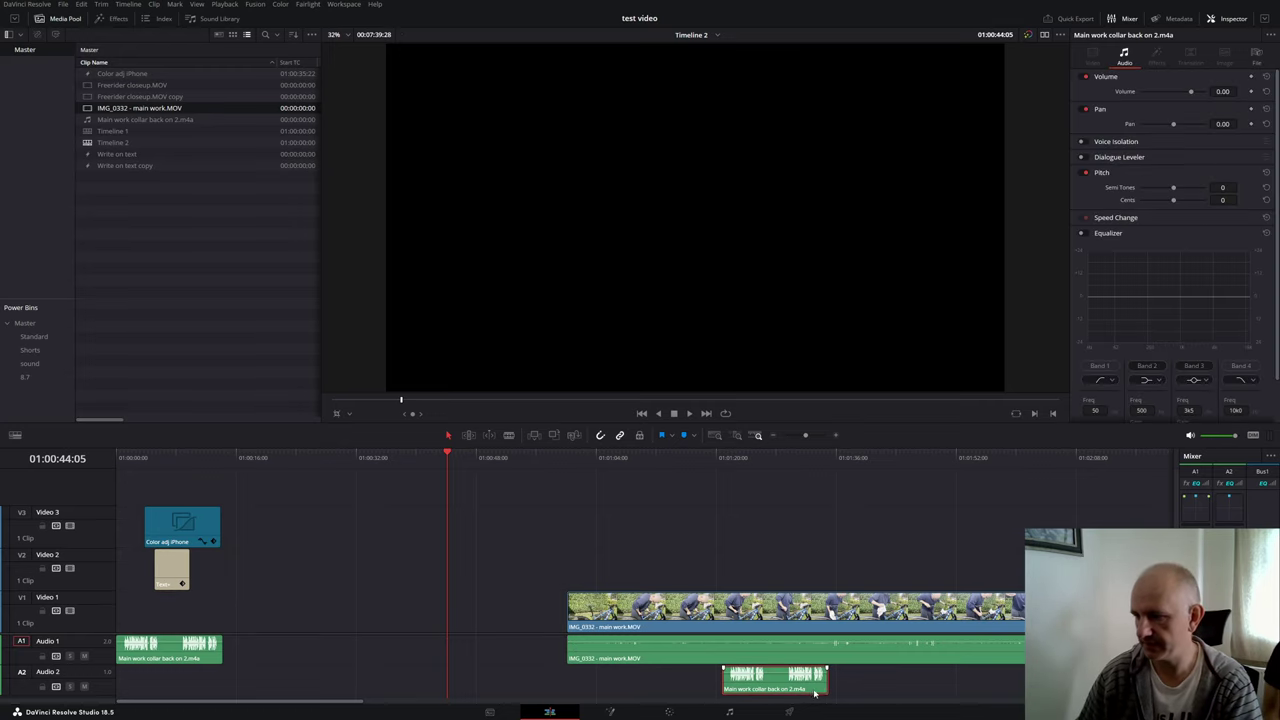
{"action": "left_click", "coordinate": [657, 560]}
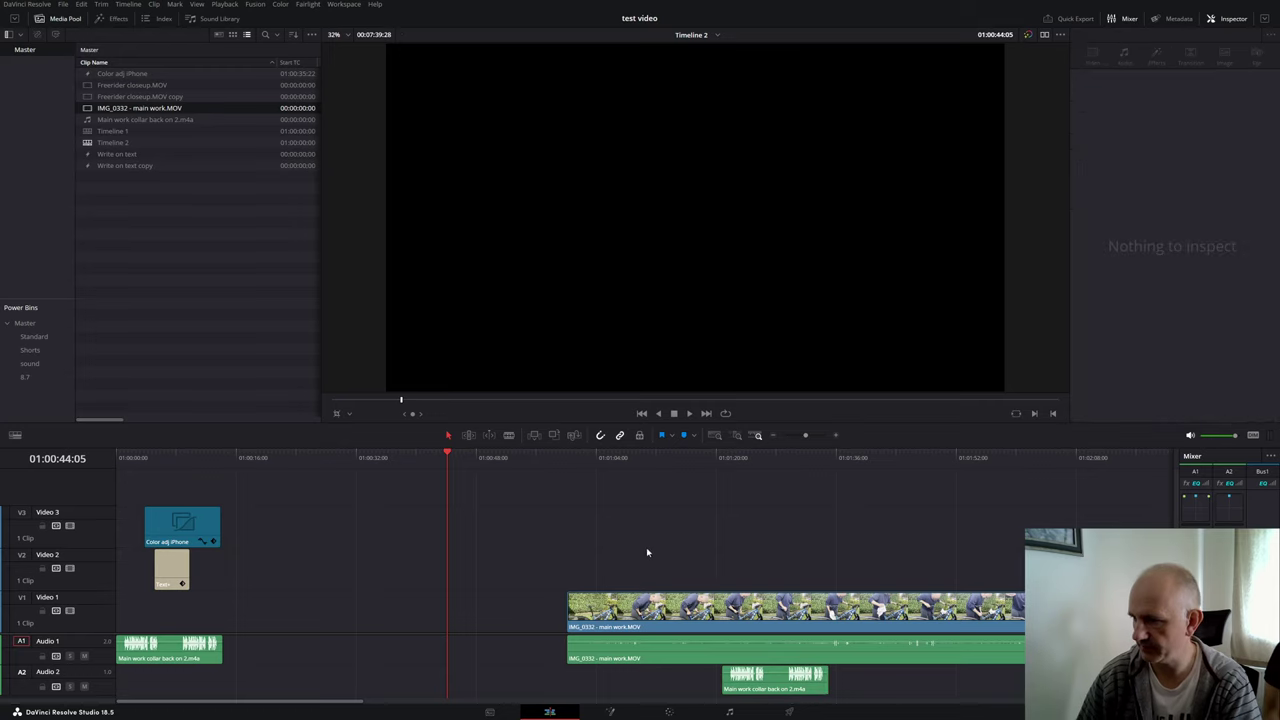
{"action": "left_click_drag", "start_coordinate": [668, 545], "coordinate": [849, 697]}
{"action": "right_click", "coordinate": [765, 673]}
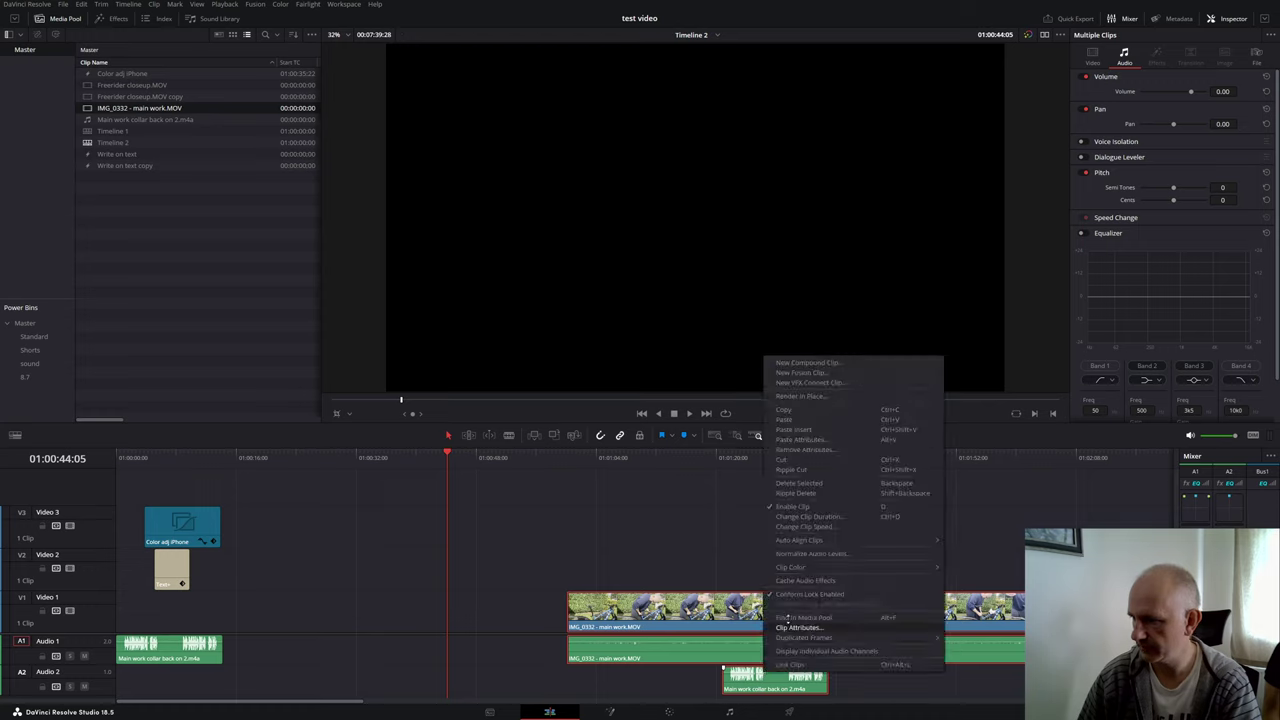
{"action": "mouse_move", "coordinate": [815, 538]}
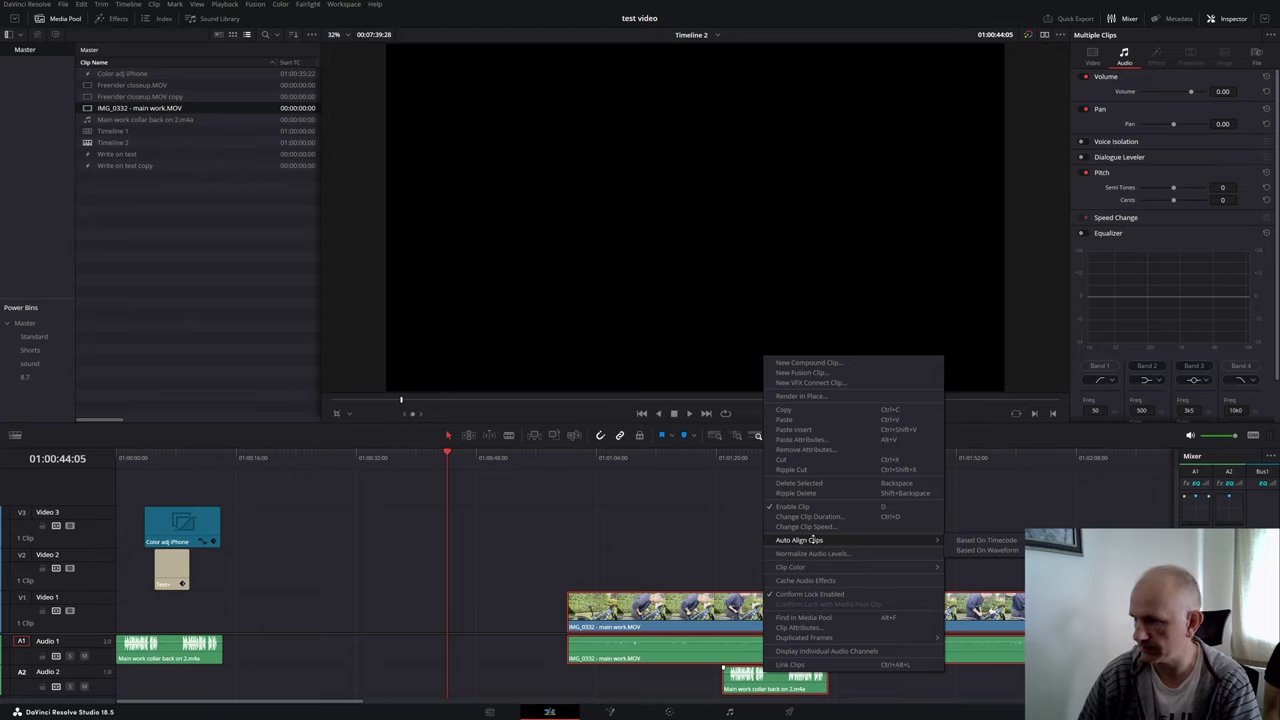
{"action": "left_click", "coordinate": [984, 550]}
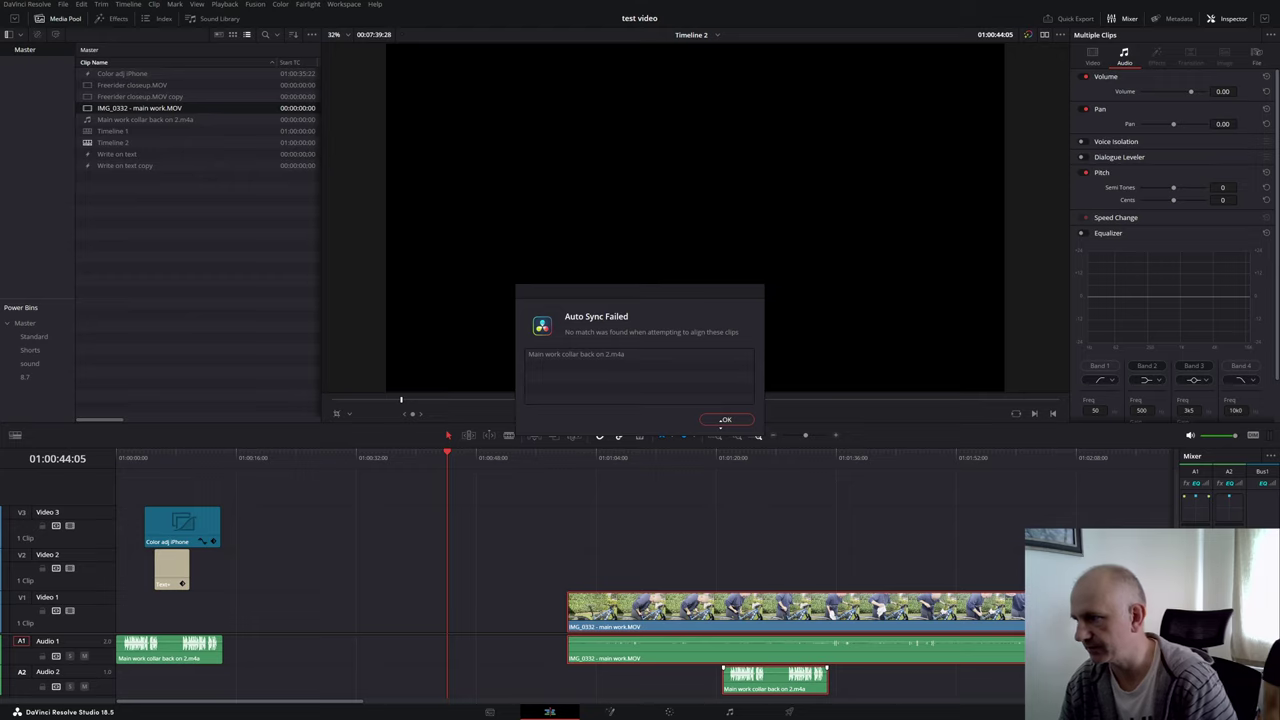
Step: Dismiss the sync notice, delete the IMG_0332 - main work.MOV clips and the Audio 2 recording, and move the playhead to 01:00:14:08
{"action": "left_click", "coordinate": [727, 419]}
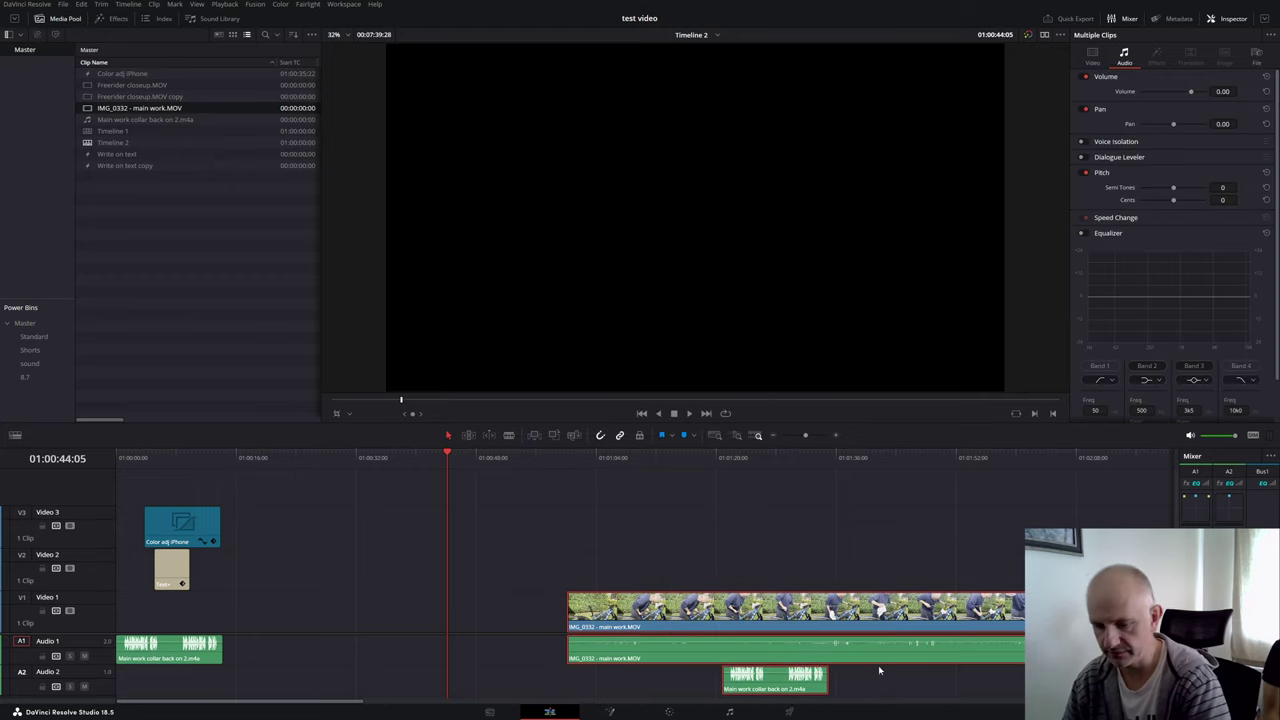
{"action": "key", "text": "Delete"}
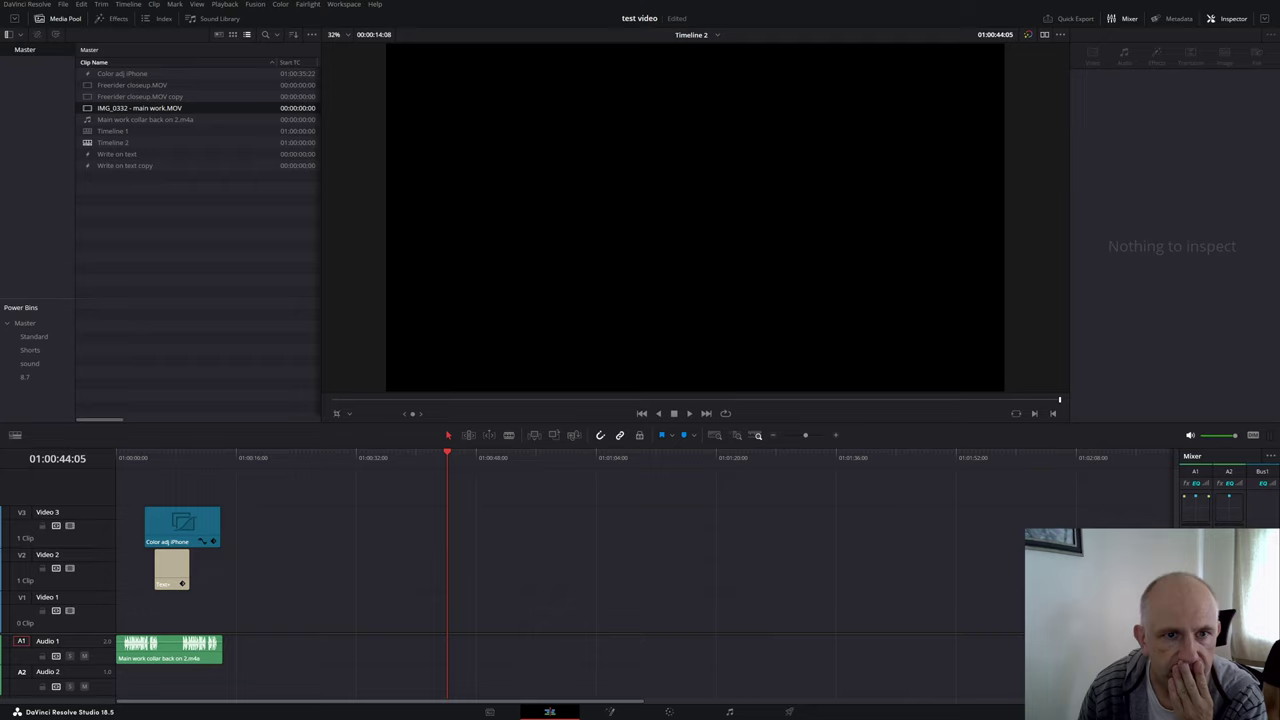
{"action": "key", "text": "Up"}
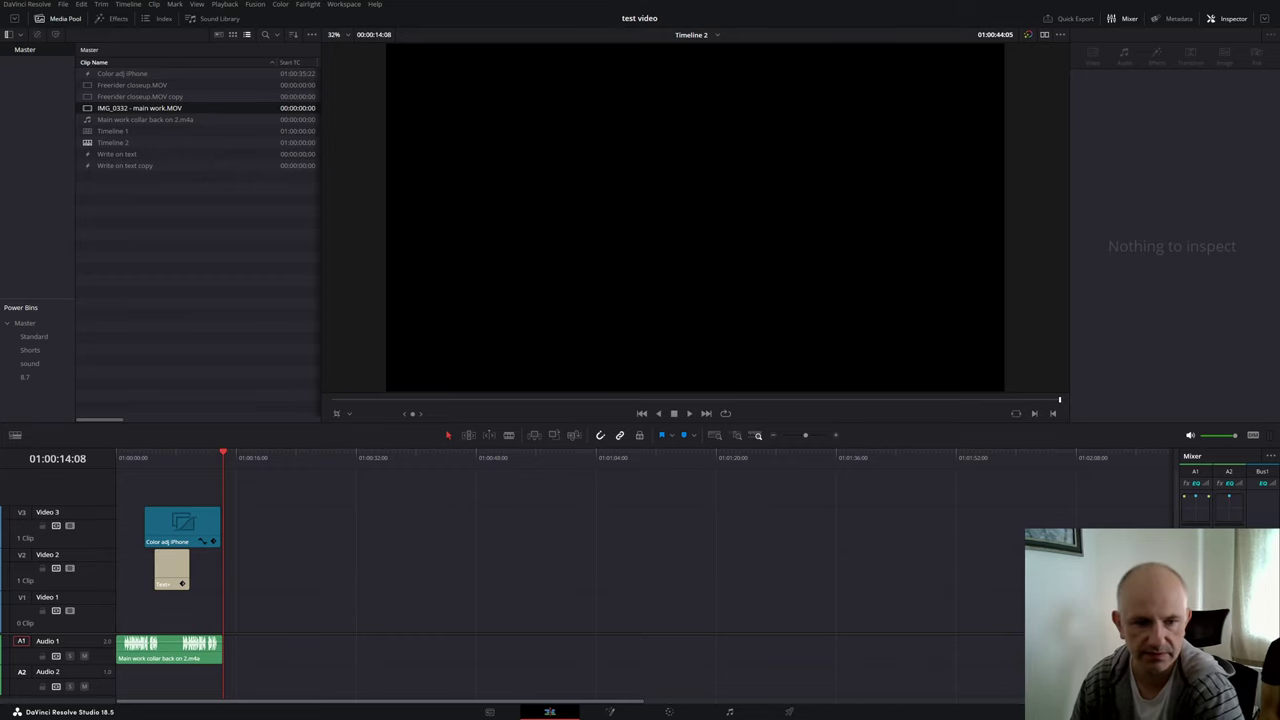
Step: Import intro3.MOV onto Video 1 at about 01:00:42:05 and intro3.m4a onto Audio 2 at about 01:00:52
{"action": "left_click_drag", "start_coordinate": [0, 612], "coordinate": [418, 612]}
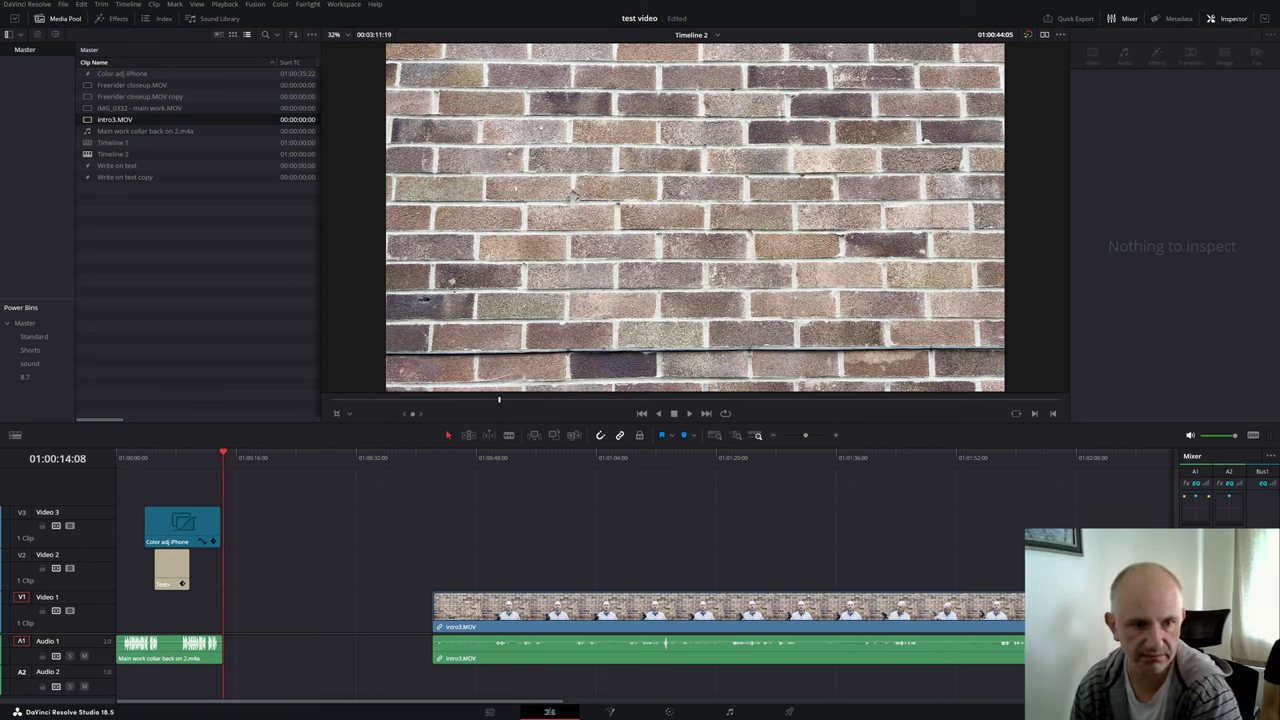
{"action": "left_click_drag", "start_coordinate": [111, 511], "coordinate": [496, 656]}
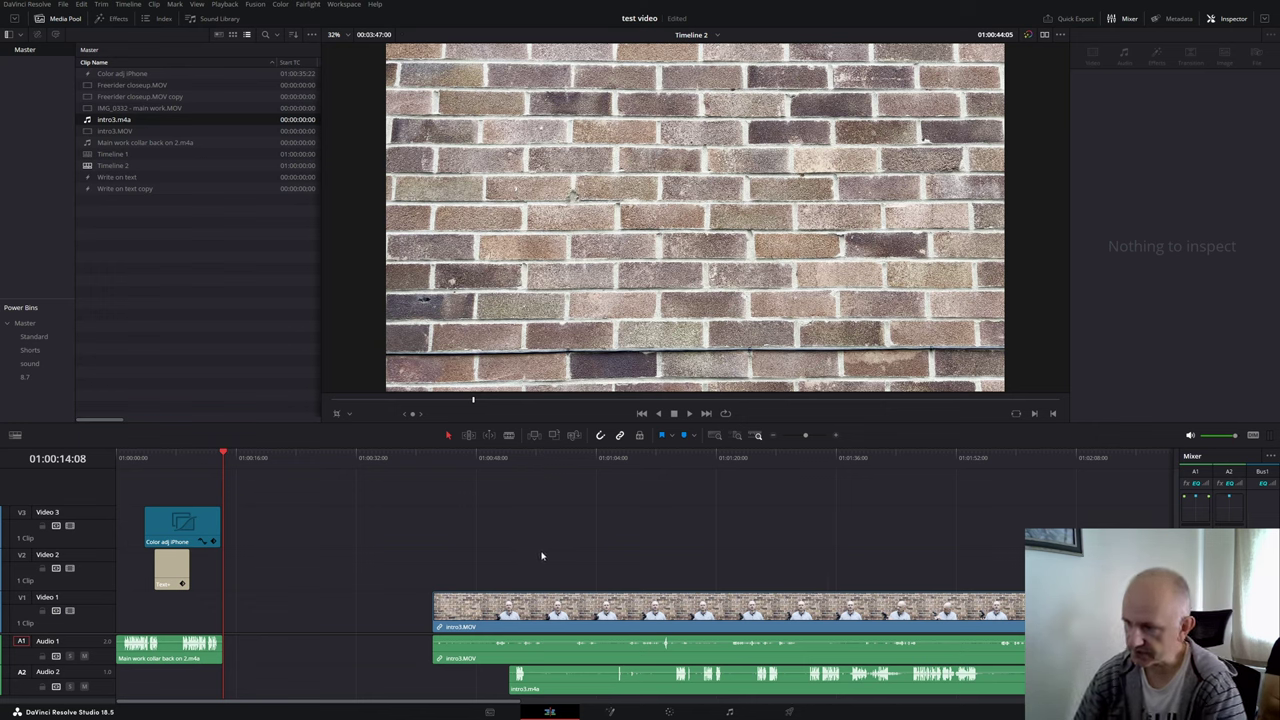
Step: Auto-align the intro3.MOV clips and the intro3.m4a recording based on waveform, and clear the selection
{"action": "left_click_drag", "start_coordinate": [556, 548], "coordinate": [824, 697]}
{"action": "right_click", "coordinate": [820, 610]}
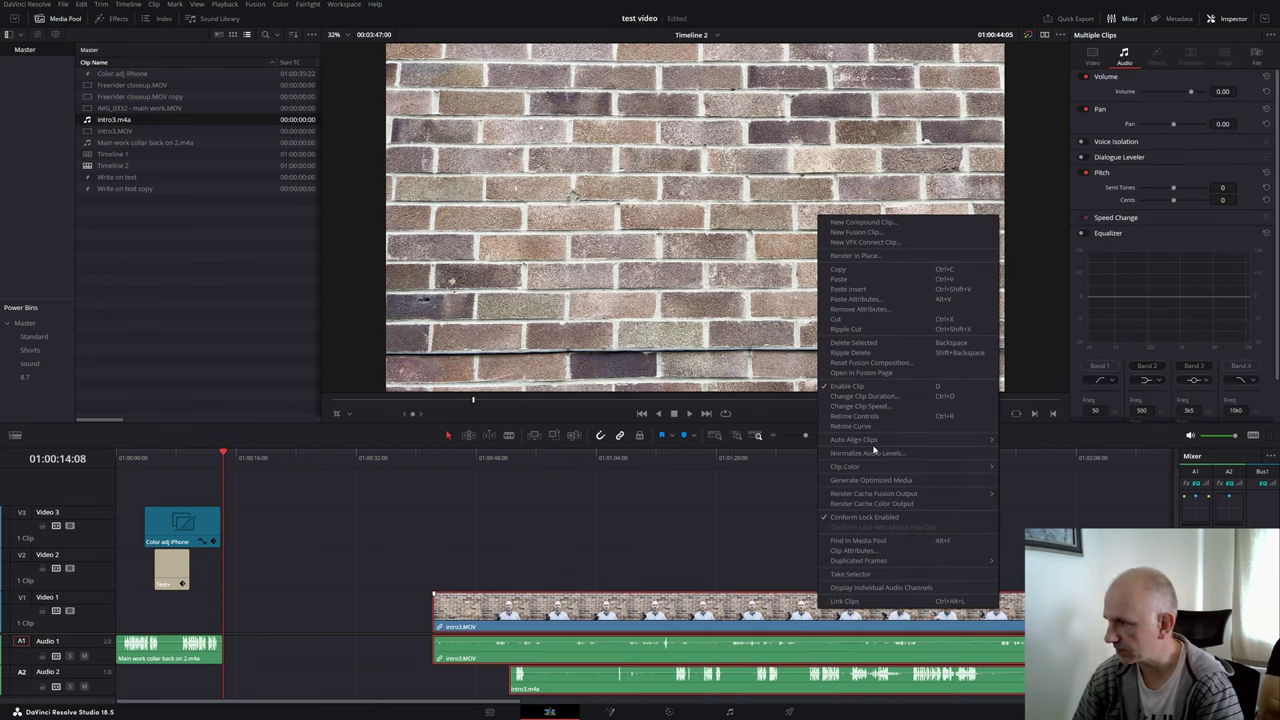
{"action": "mouse_move", "coordinate": [878, 445]}
{"action": "left_click", "coordinate": [1034, 450]}
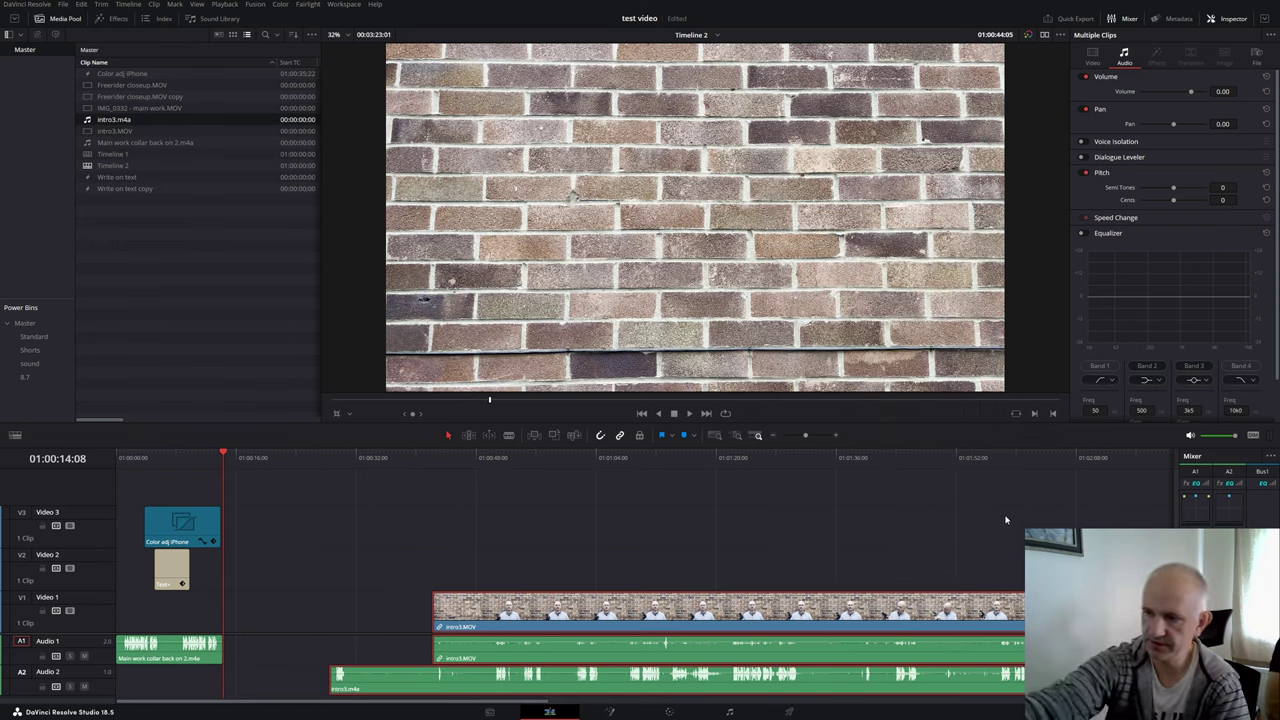
{"action": "left_click", "coordinate": [613, 548]}
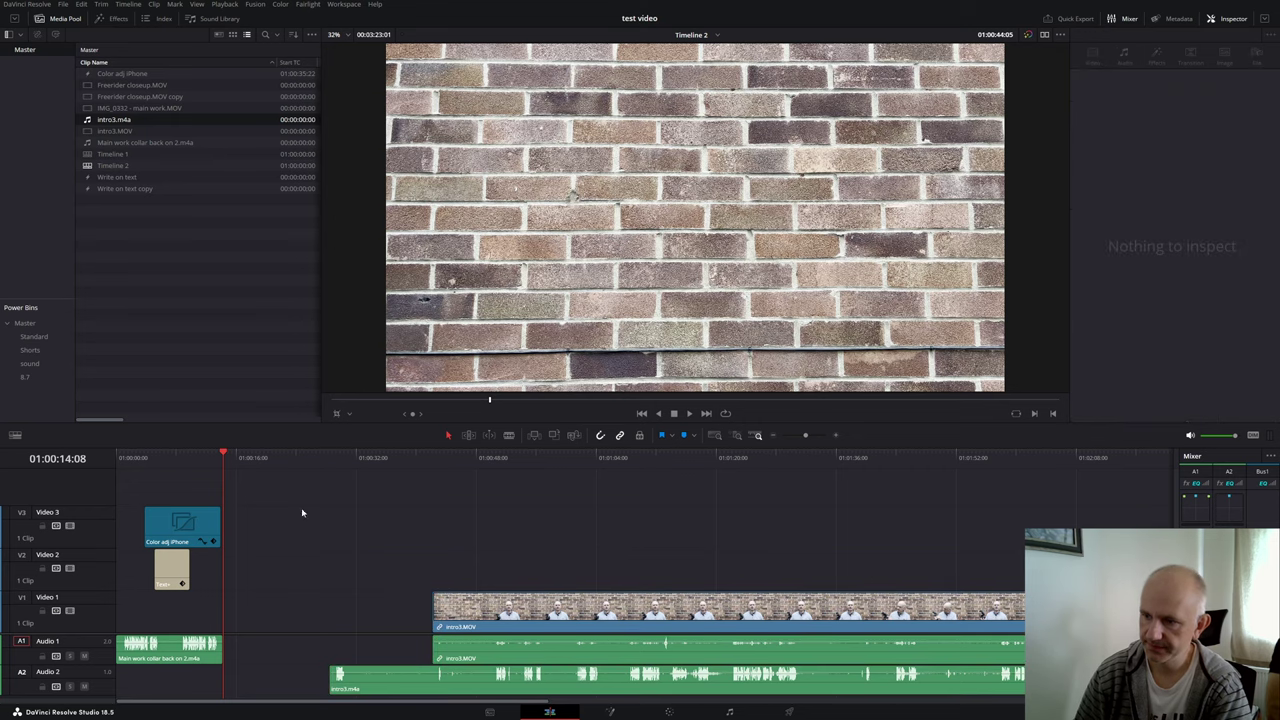
Step: Move the playhead to 01:00:50:03, ripple-trim the start of all intro3 clips to it, and undo the trim
{"action": "left_click_drag", "start_coordinate": [234, 461], "coordinate": [492, 529]}
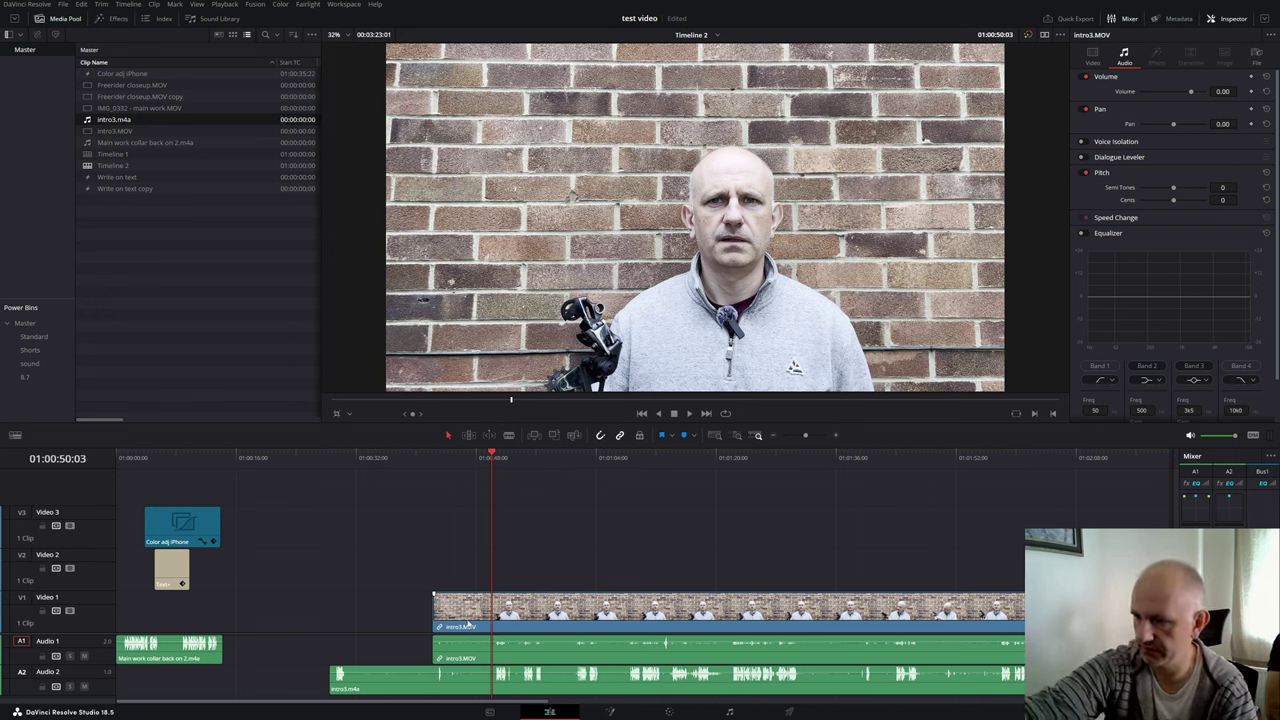
{"action": "key", "text": "ctrl+shift+["}
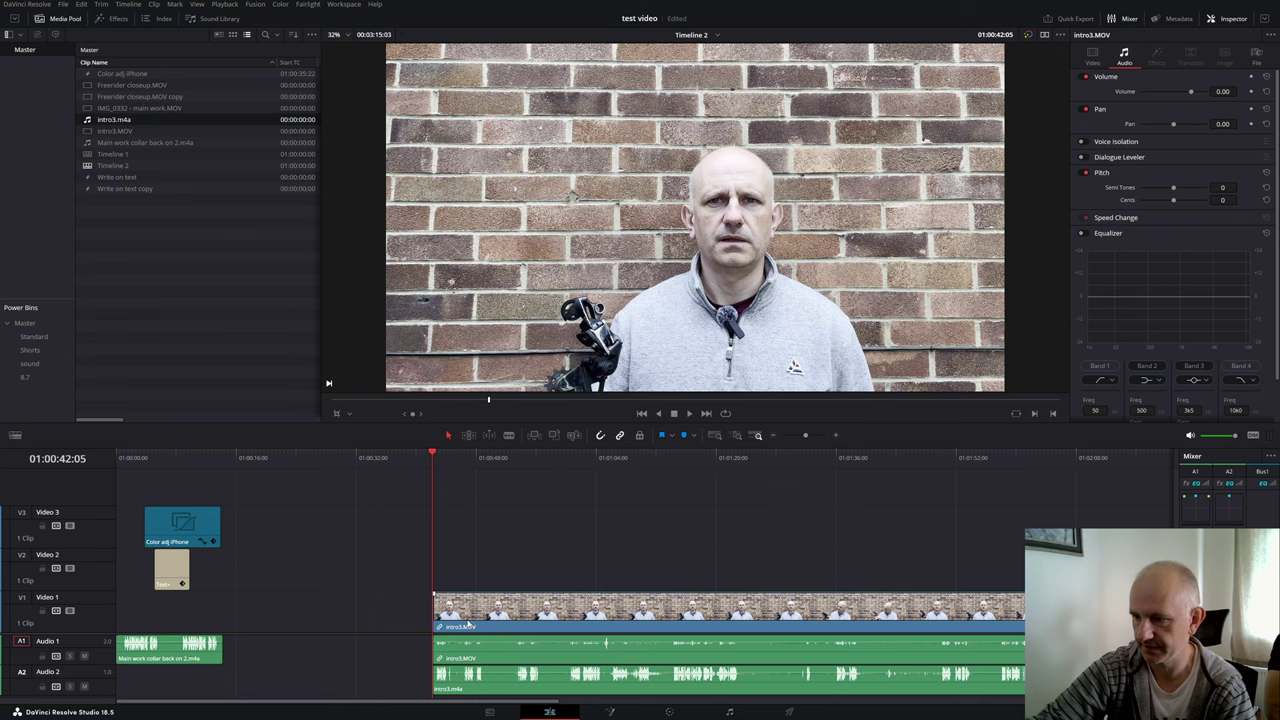
{"action": "key", "text": "ctrl+z"}
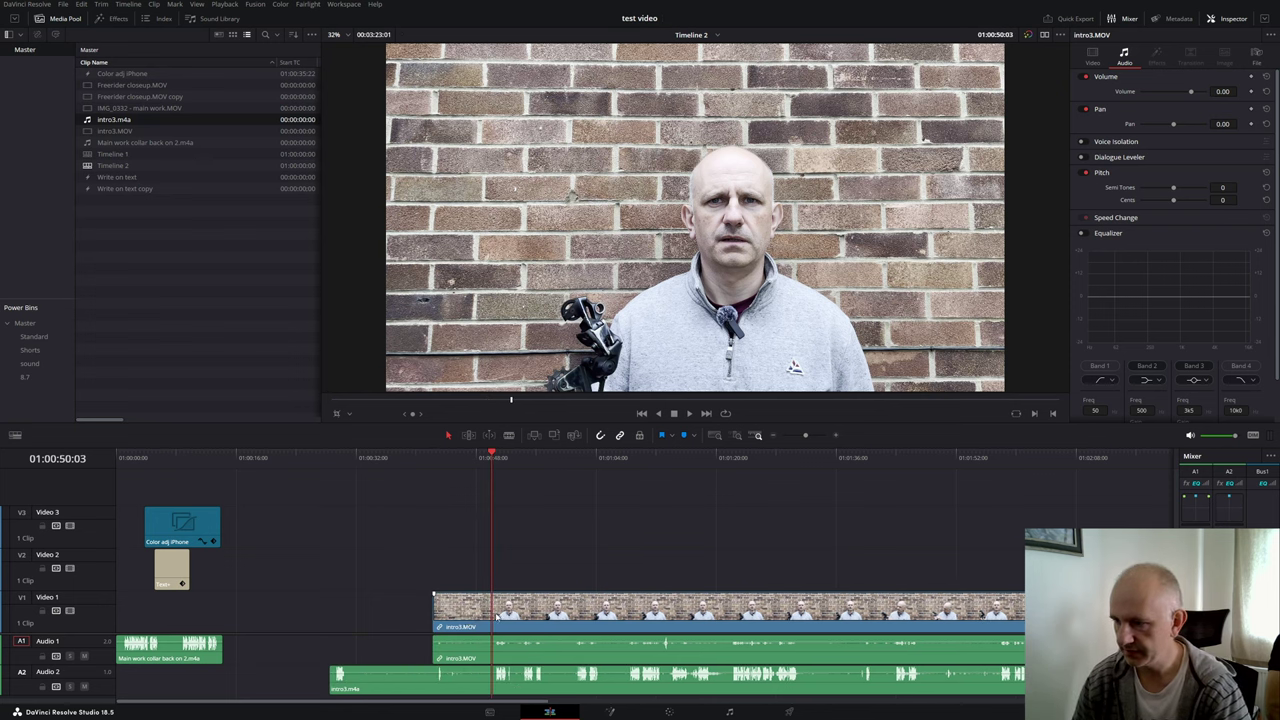
Step: Try trimming the start of only the linked intro3.MOV clip to the playhead, and undo the trim
{"action": "left_click", "coordinate": [457, 614]}
{"action": "key", "text": "ctrl+shift+["}
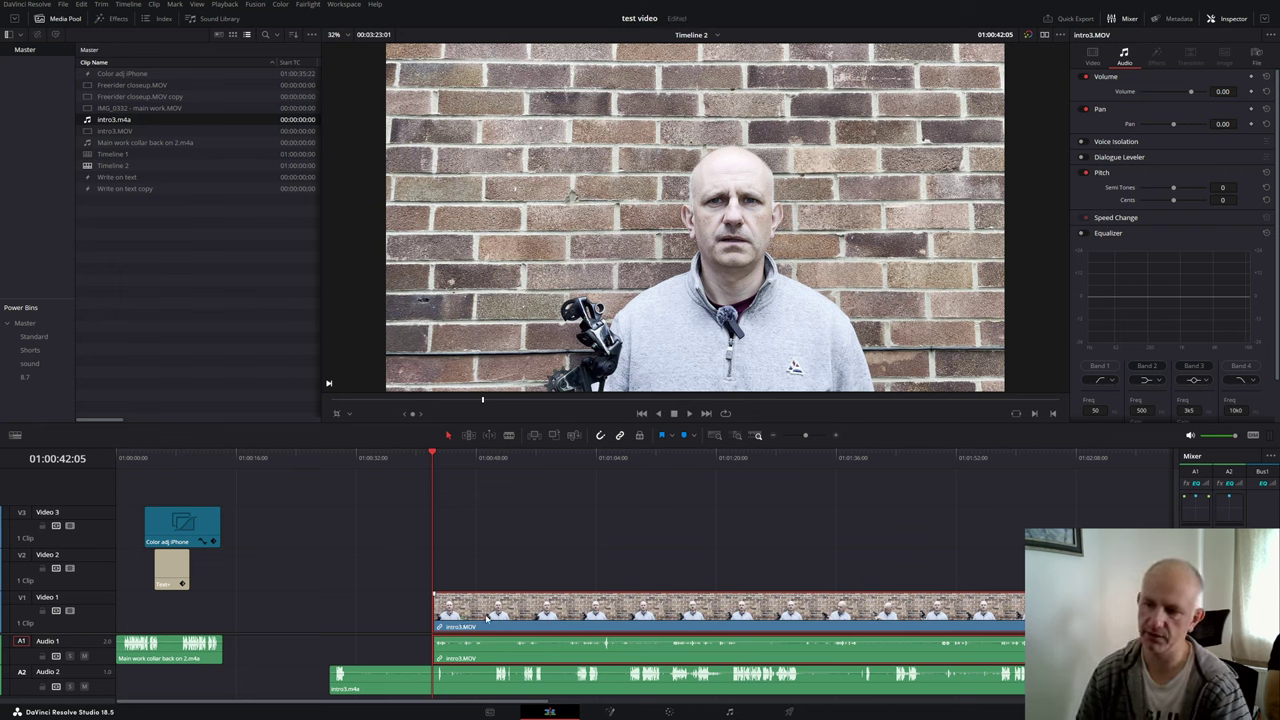
{"action": "key", "text": "ctrl+z"}
Step: With no clip selected, ripple-trim the start of the intro3 video and both audio clips to the playhead at 01:00:50:03
{"action": "left_click", "coordinate": [471, 560]}
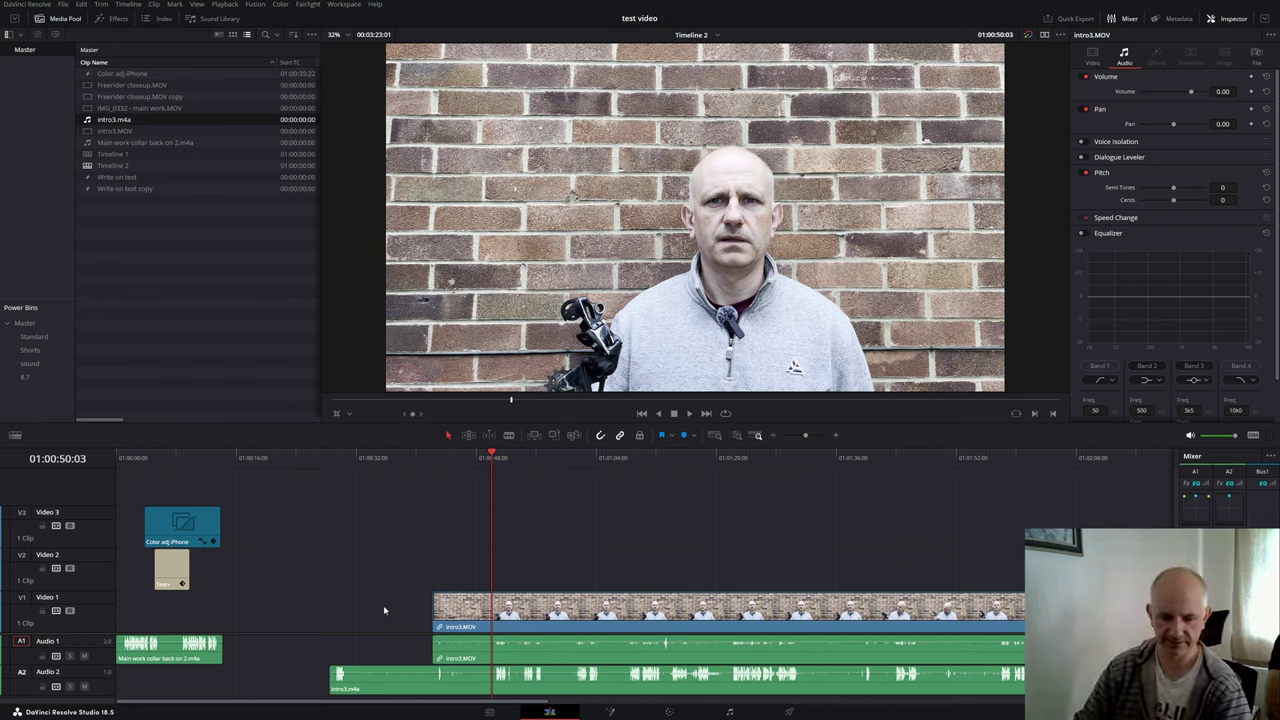
{"action": "key", "text": "ctrl+shift+z"}
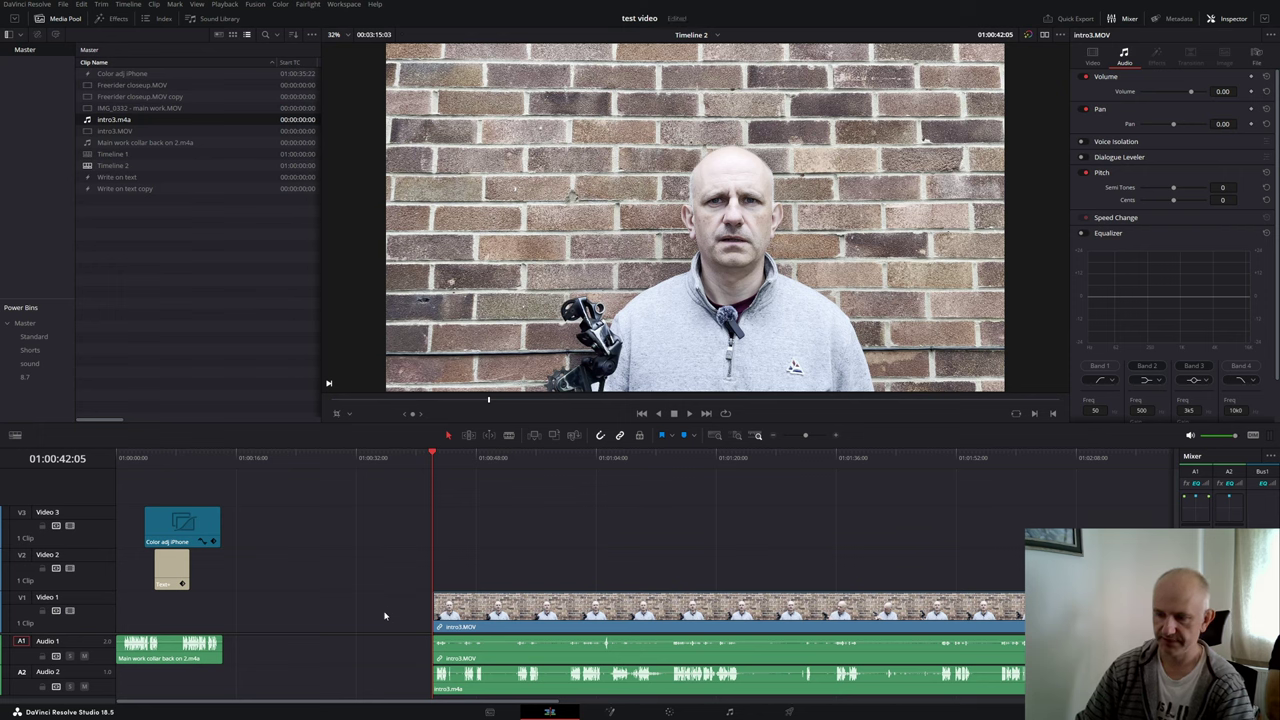
{"action": "left_click", "coordinate": [482, 645]}
{"action": "right_click", "coordinate": [482, 643]}
{"action": "left_click", "coordinate": [490, 636]}
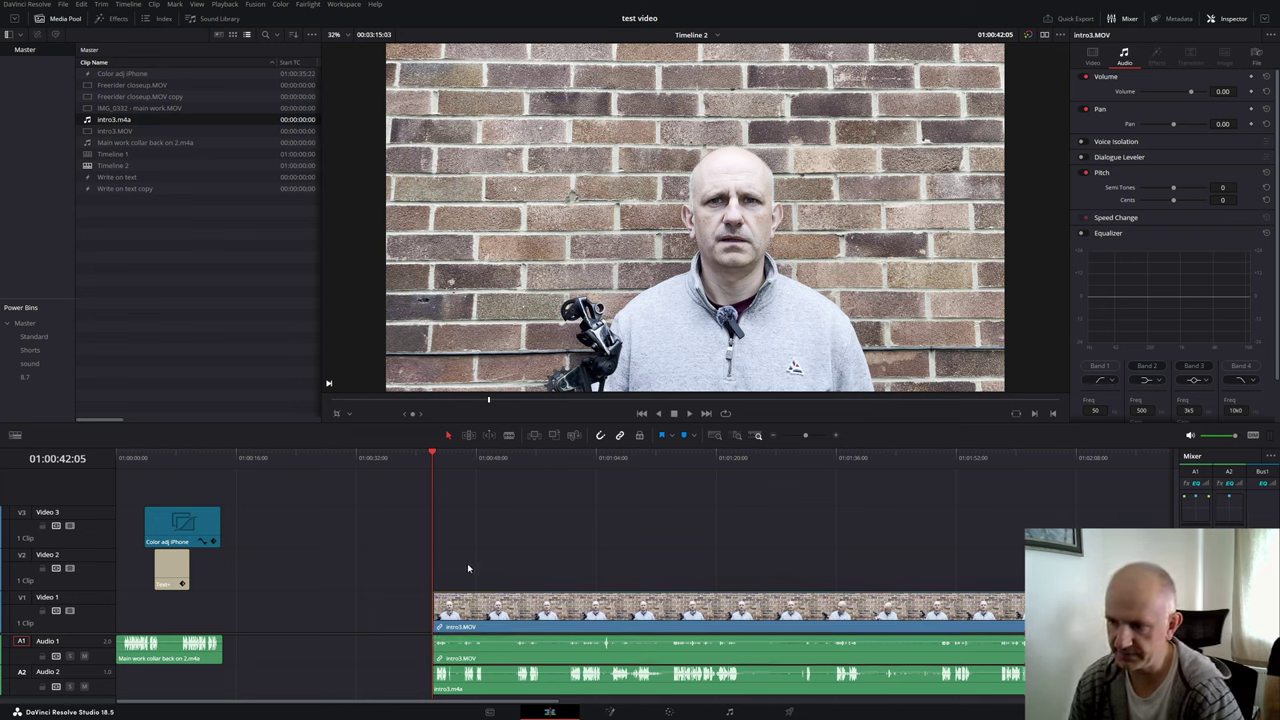
Step: Mute the Audio 1 track and rename it to "Speech mute"
{"action": "left_click", "coordinate": [84, 656]}
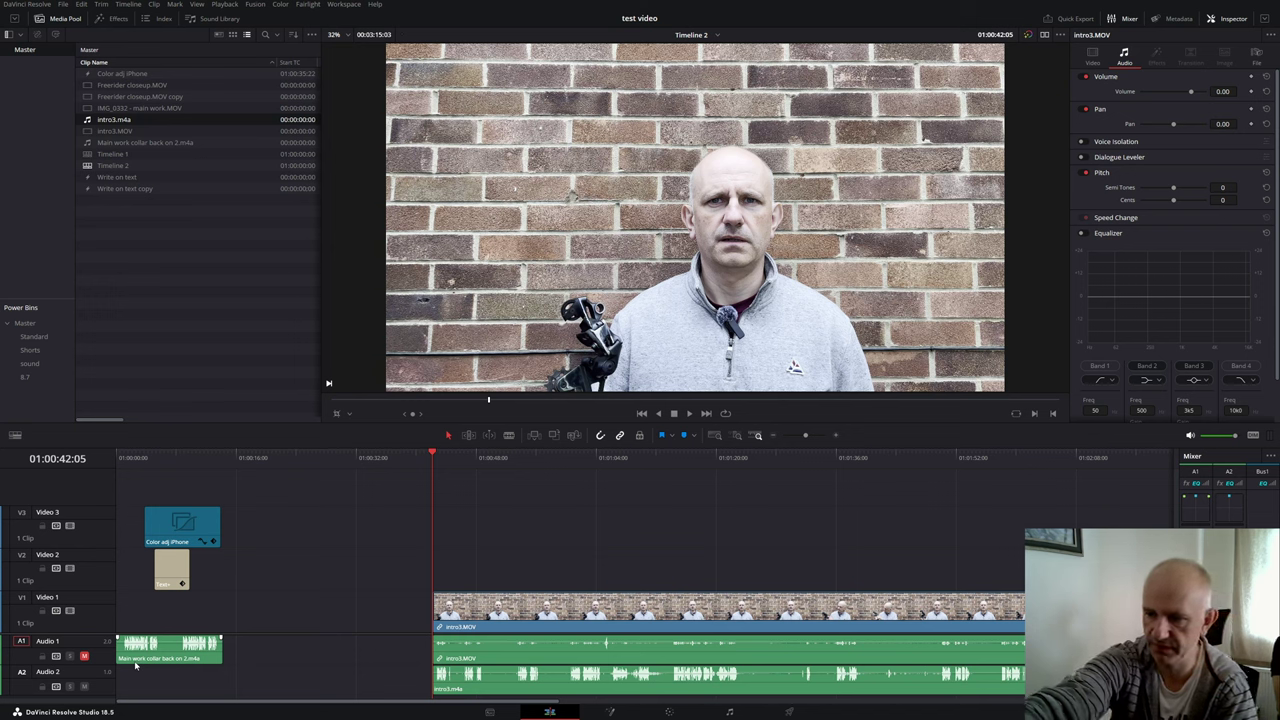
{"action": "right_click", "coordinate": [78, 640]}
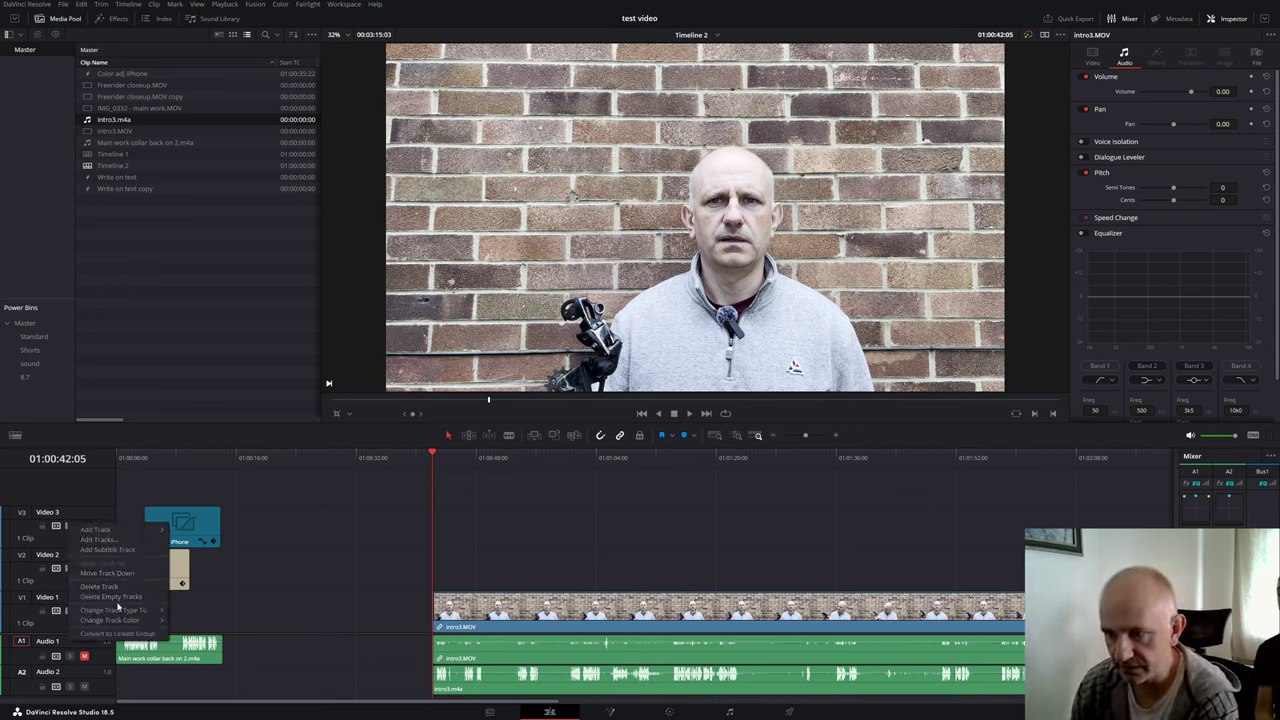
{"action": "left_click", "coordinate": [57, 643]}
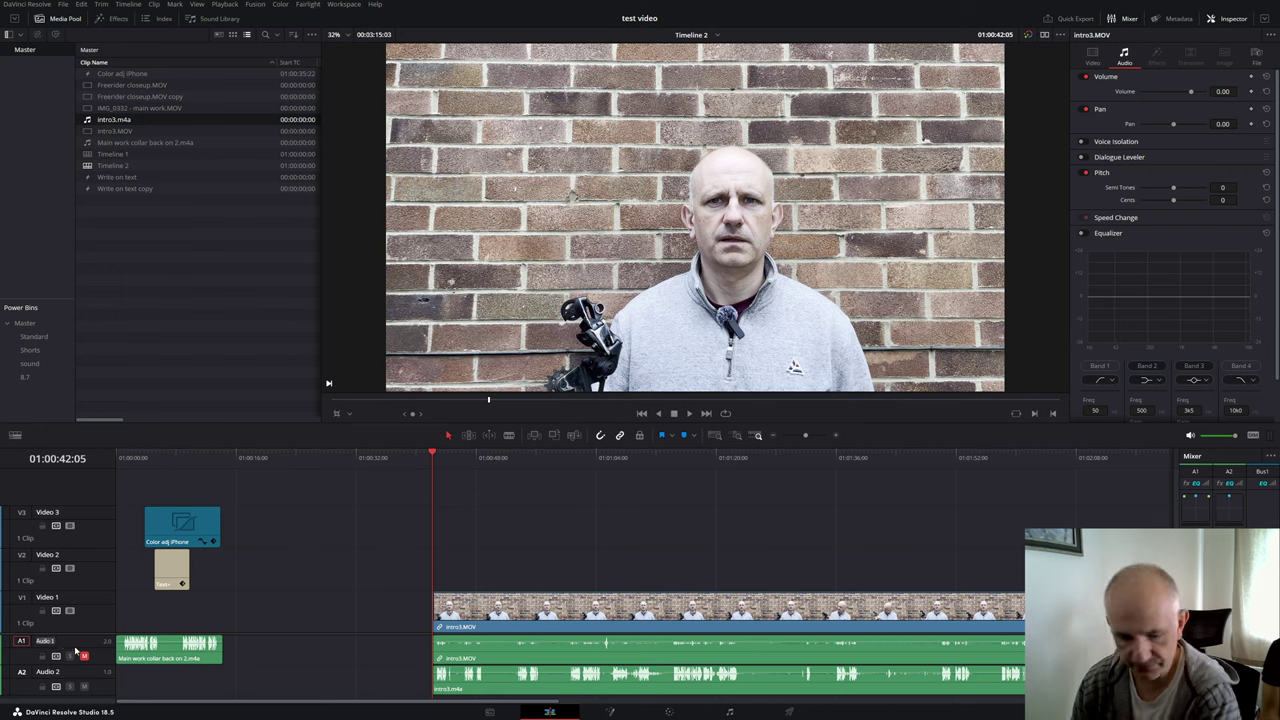
{"action": "type", "text": "So"}
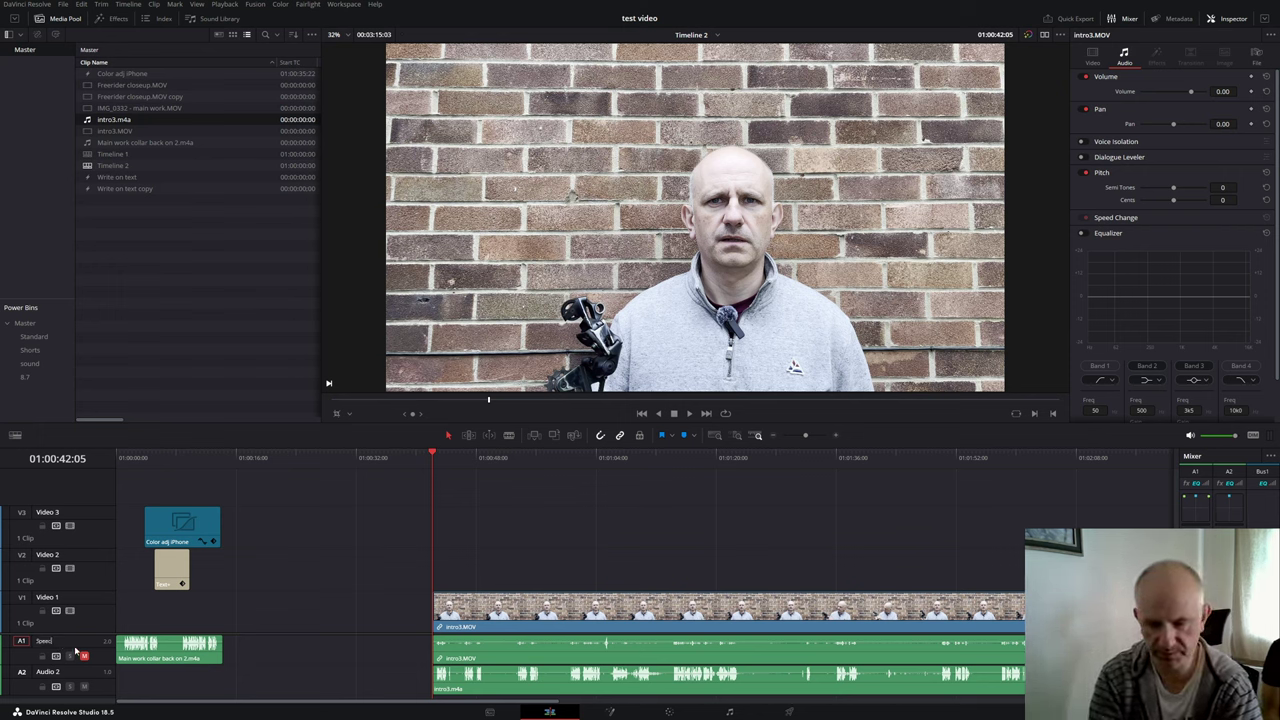
{"action": "type", "text": "eech mute"}
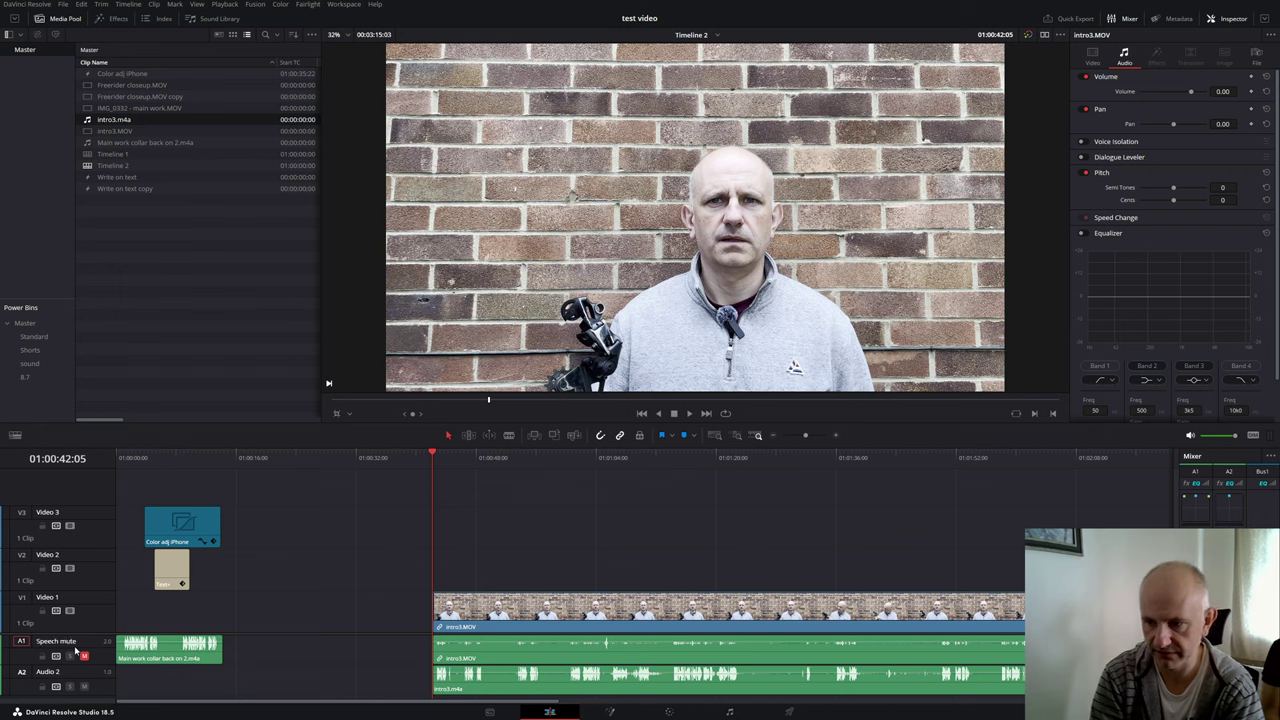
{"action": "key", "text": "Return"}
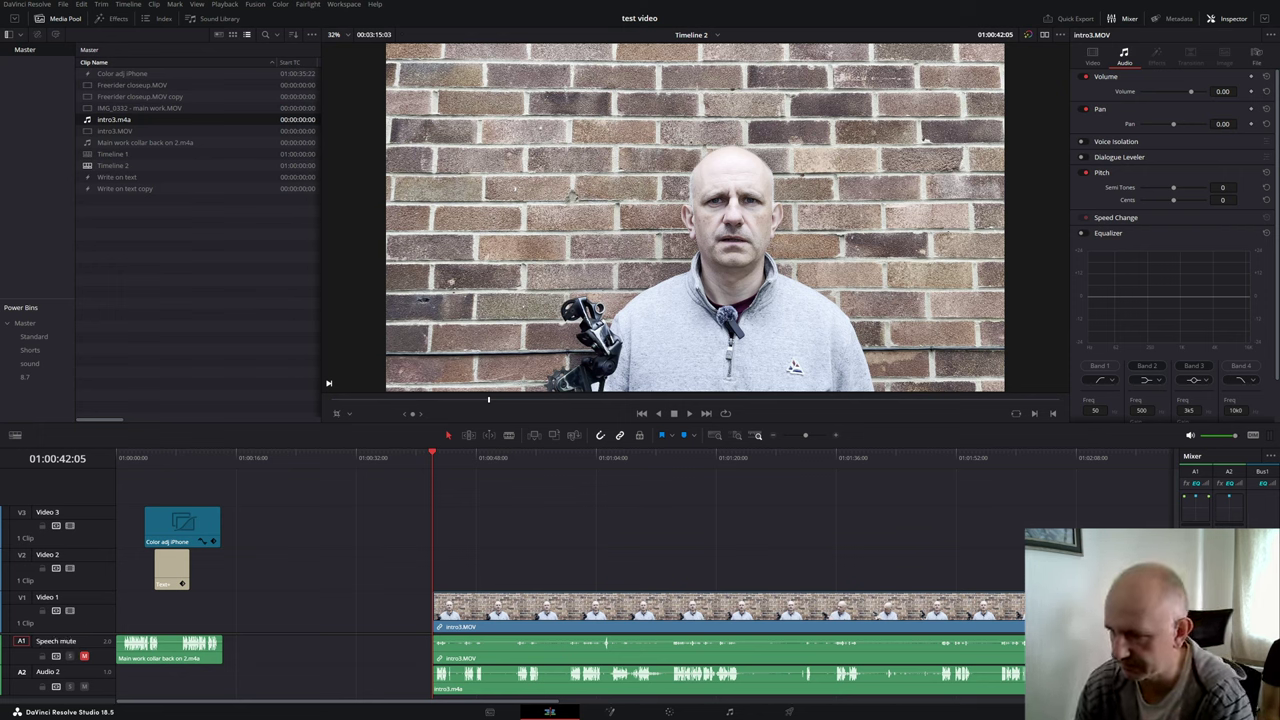
Step: Rename the Audio 2 track to "actual speeh"
{"action": "right_click", "coordinate": [95, 672]}
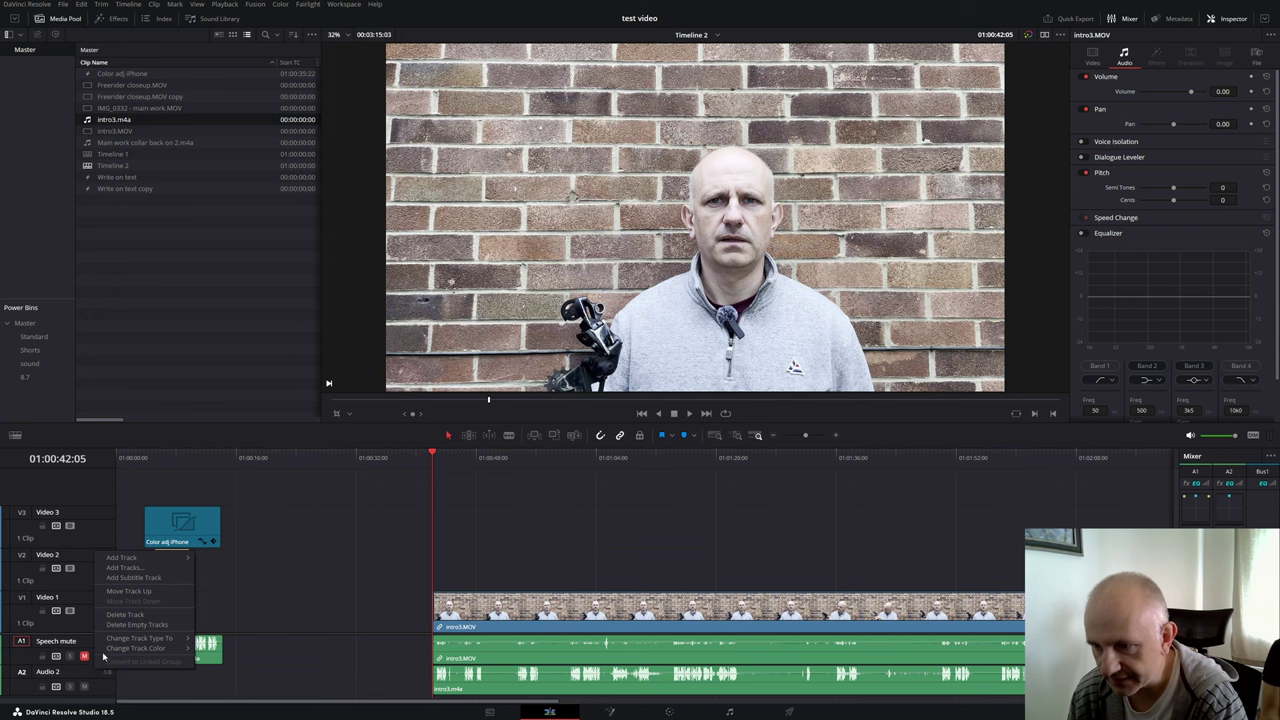
{"action": "left_click", "coordinate": [55, 676]}
{"action": "double_click", "coordinate": [52, 673]}
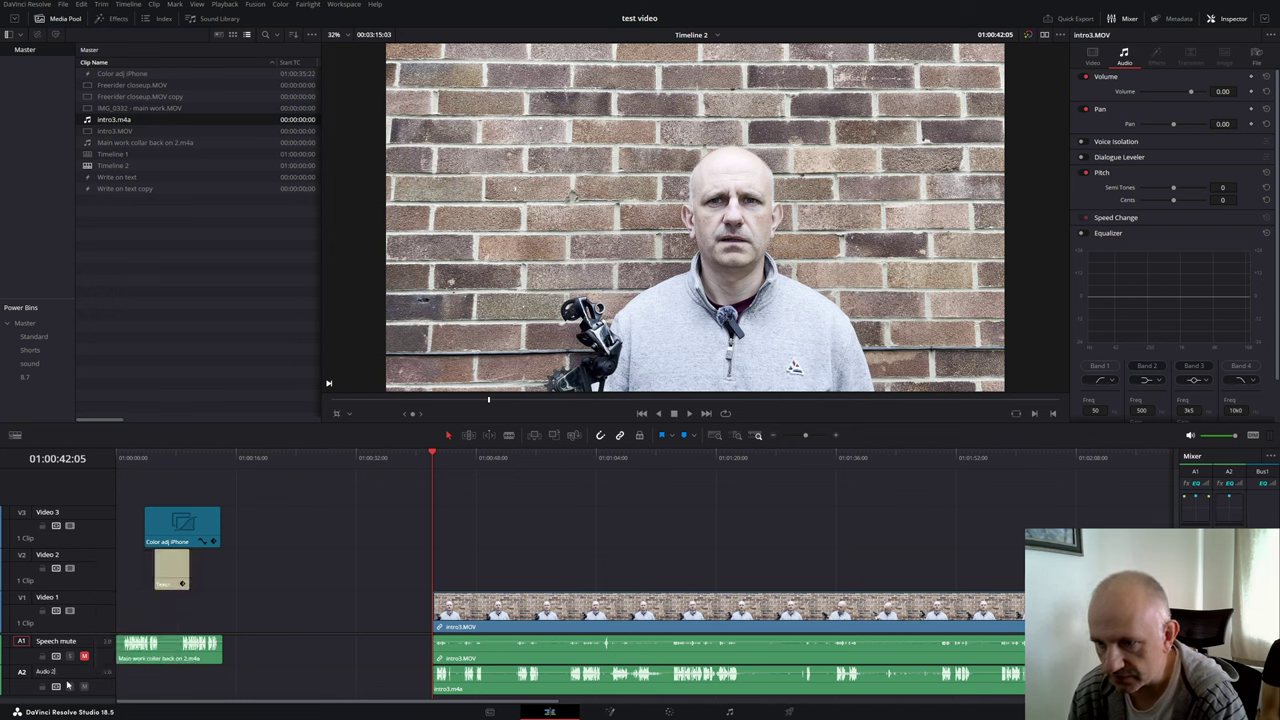
{"action": "type", "text": "actual"}
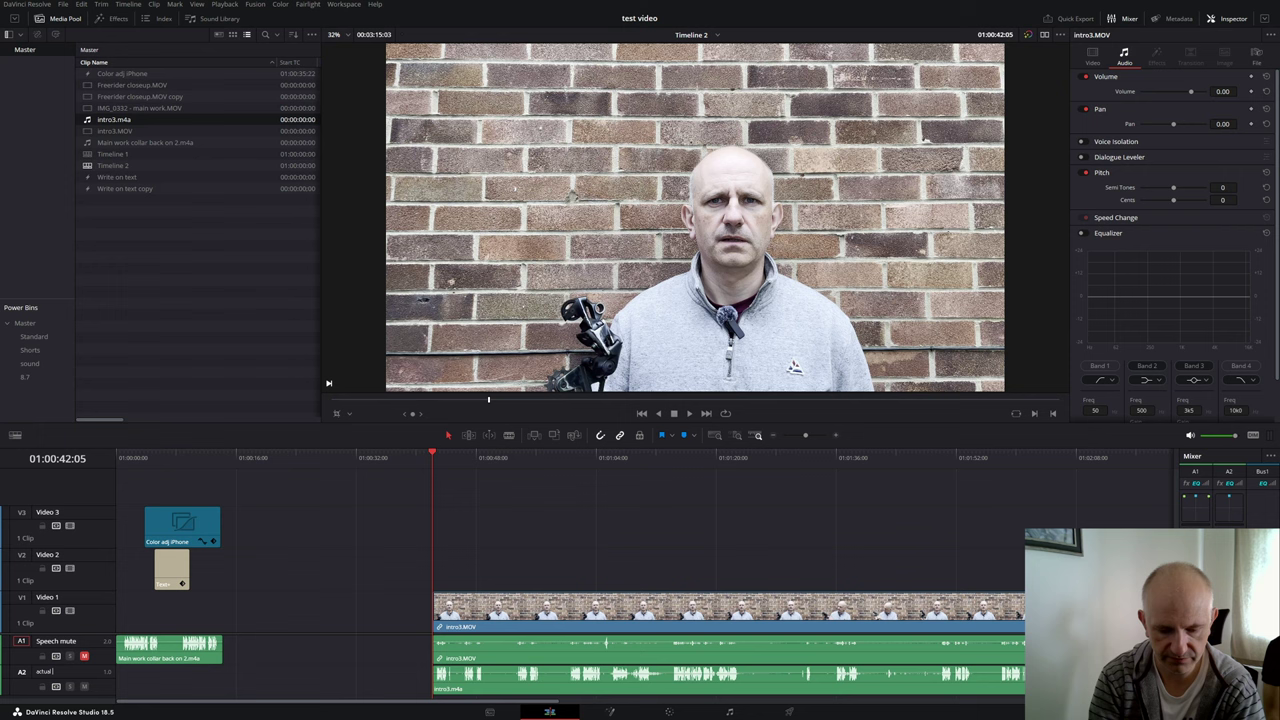
{"action": "type", "text": " speech"}
{"action": "key", "text": "Return"}
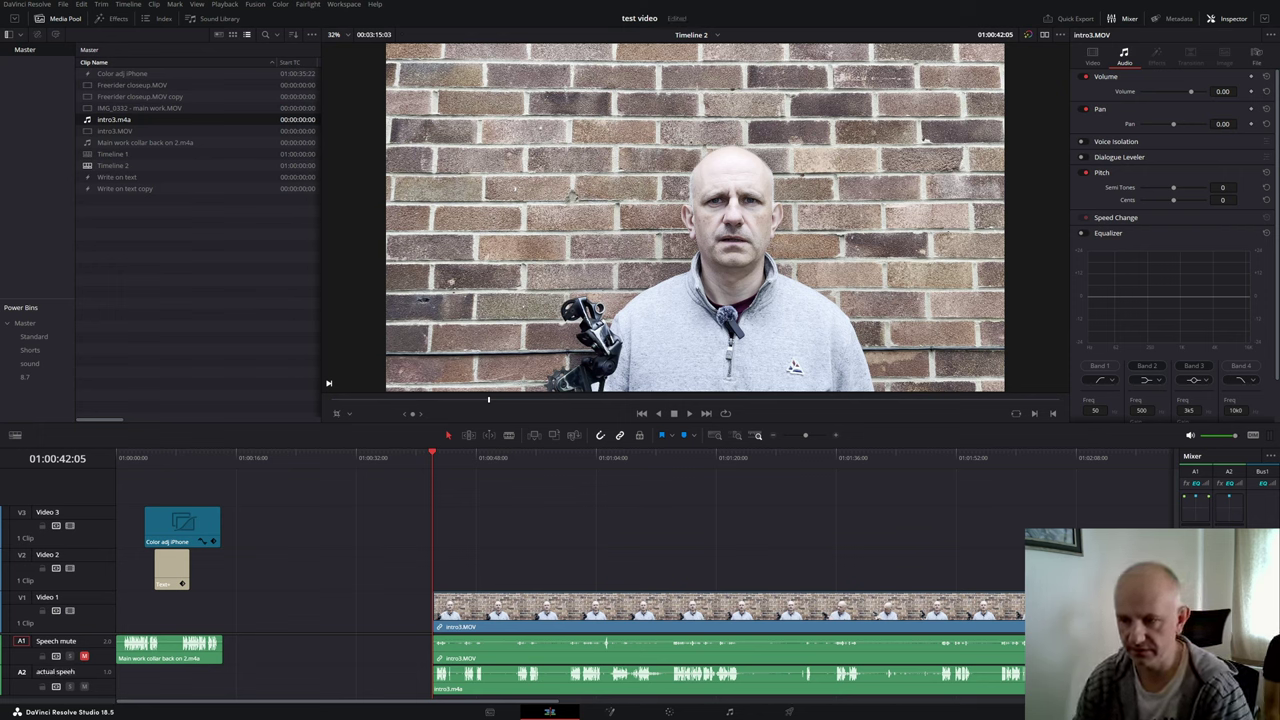
Step: Examine the track type options, such as Mono and Stereo, for the track holding intro3.m4a without changing them
{"action": "right_click", "coordinate": [99, 673]}
{"action": "left_click", "coordinate": [165, 693]}
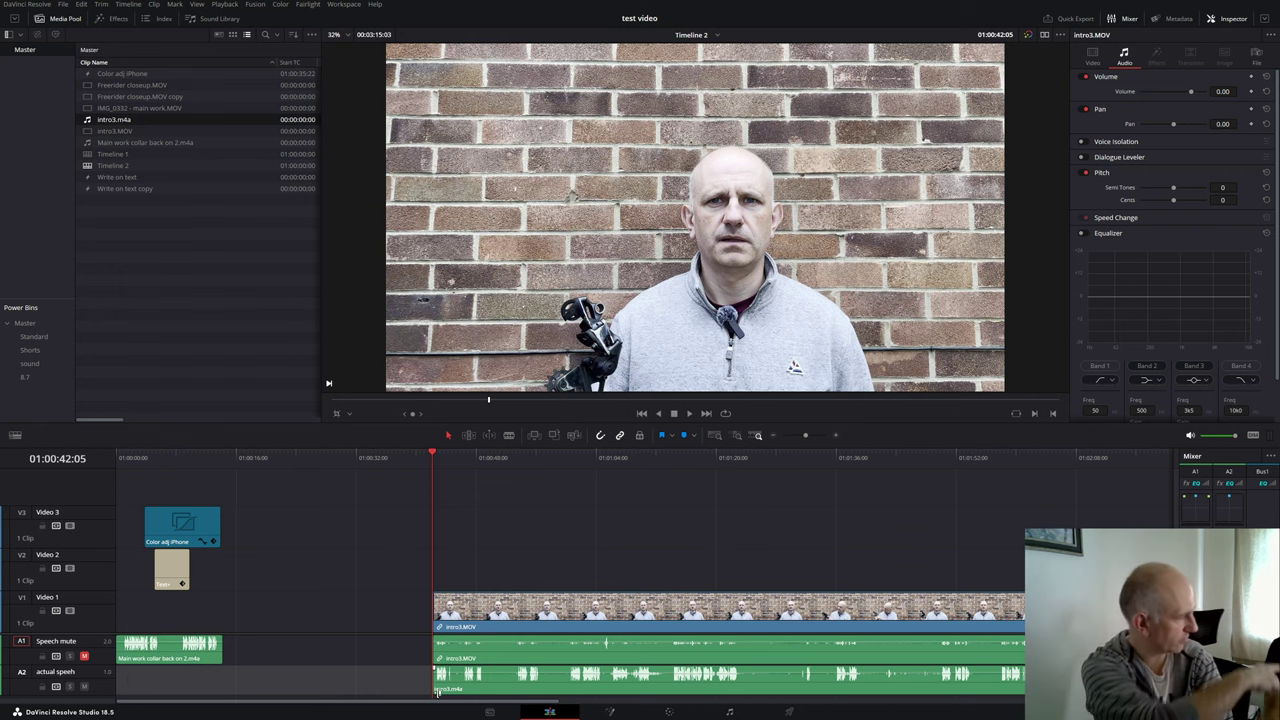
{"action": "right_click", "coordinate": [104, 674]}
{"action": "mouse_move", "coordinate": [180, 638]}
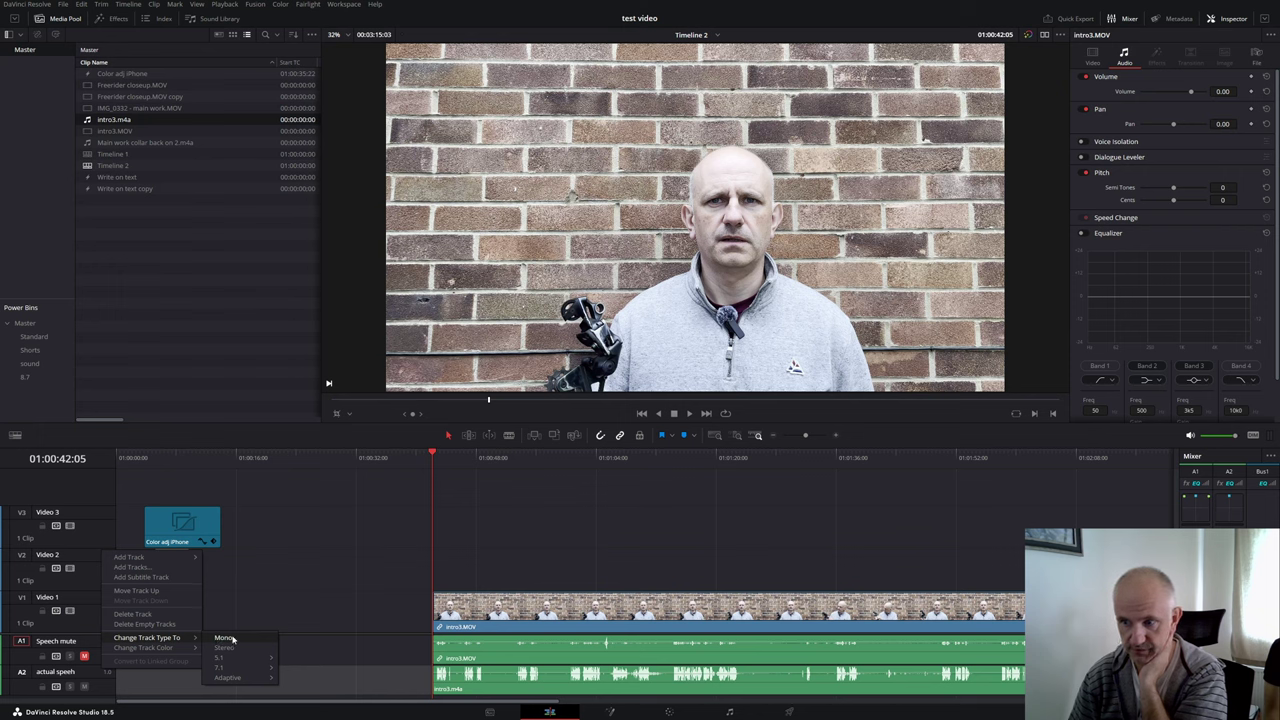
{"action": "left_click", "coordinate": [247, 589]}
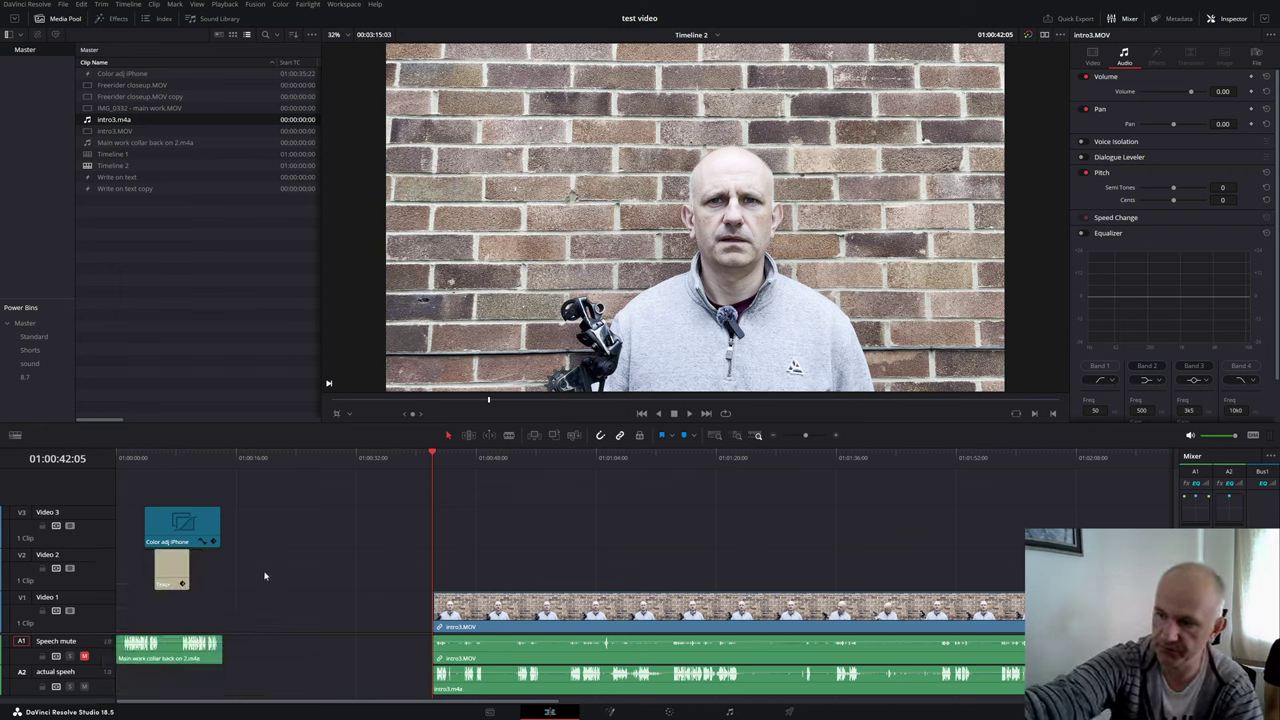
{"action": "left_click", "coordinate": [542, 688]}
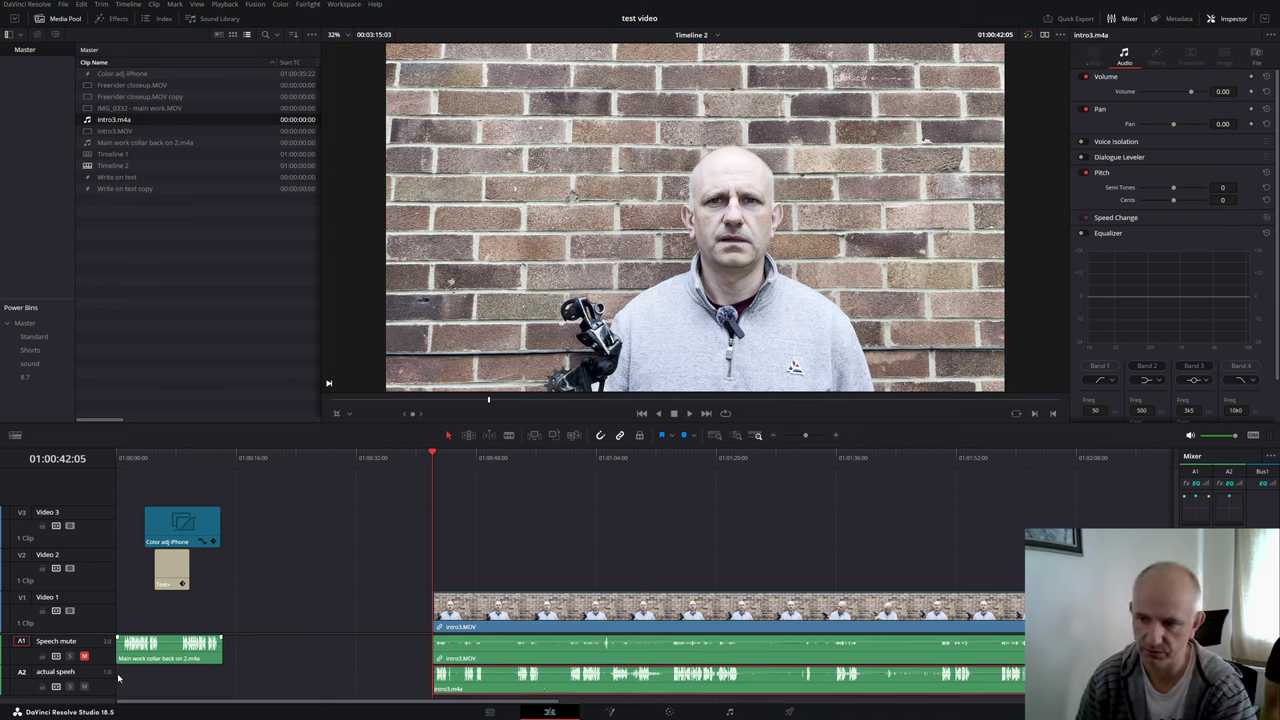
{"action": "left_click", "coordinate": [467, 624]}
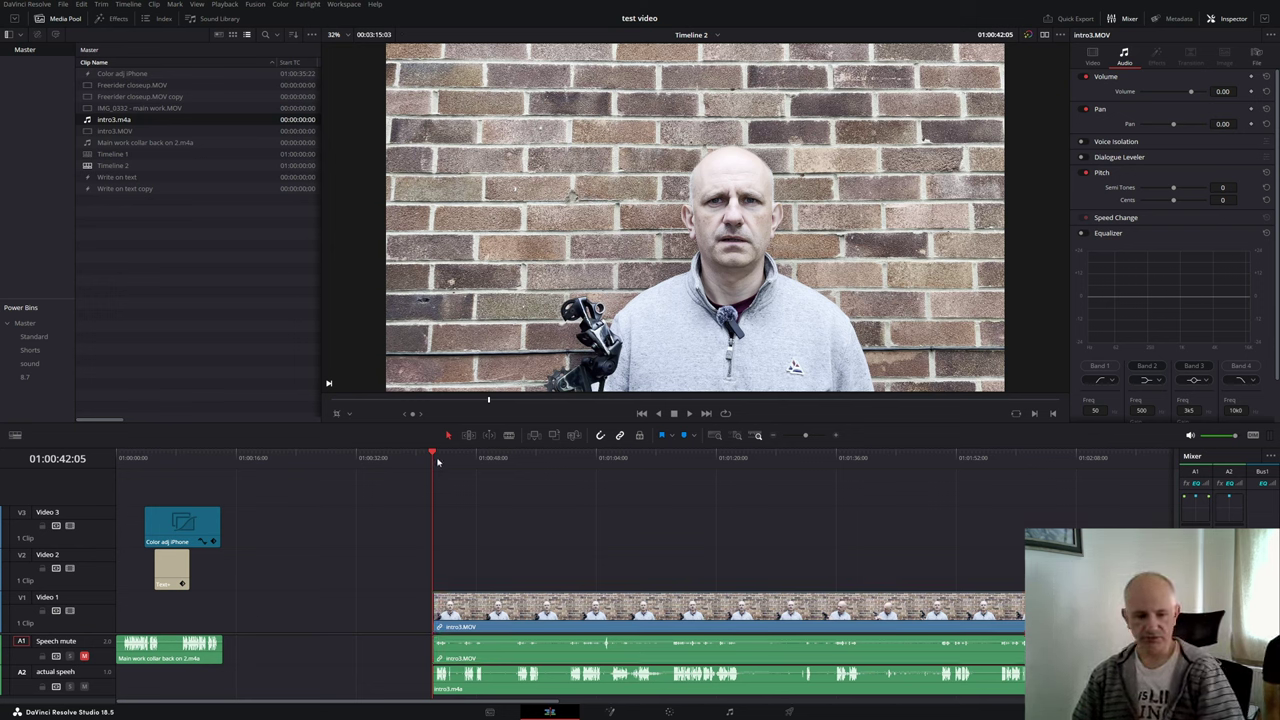
Step: Split all intro3 clips at 01:00:48:29 and 01:00:53:03, and ripple-delete the section between the cuts on every track
{"action": "left_click_drag", "start_coordinate": [432, 462], "coordinate": [483, 500]}
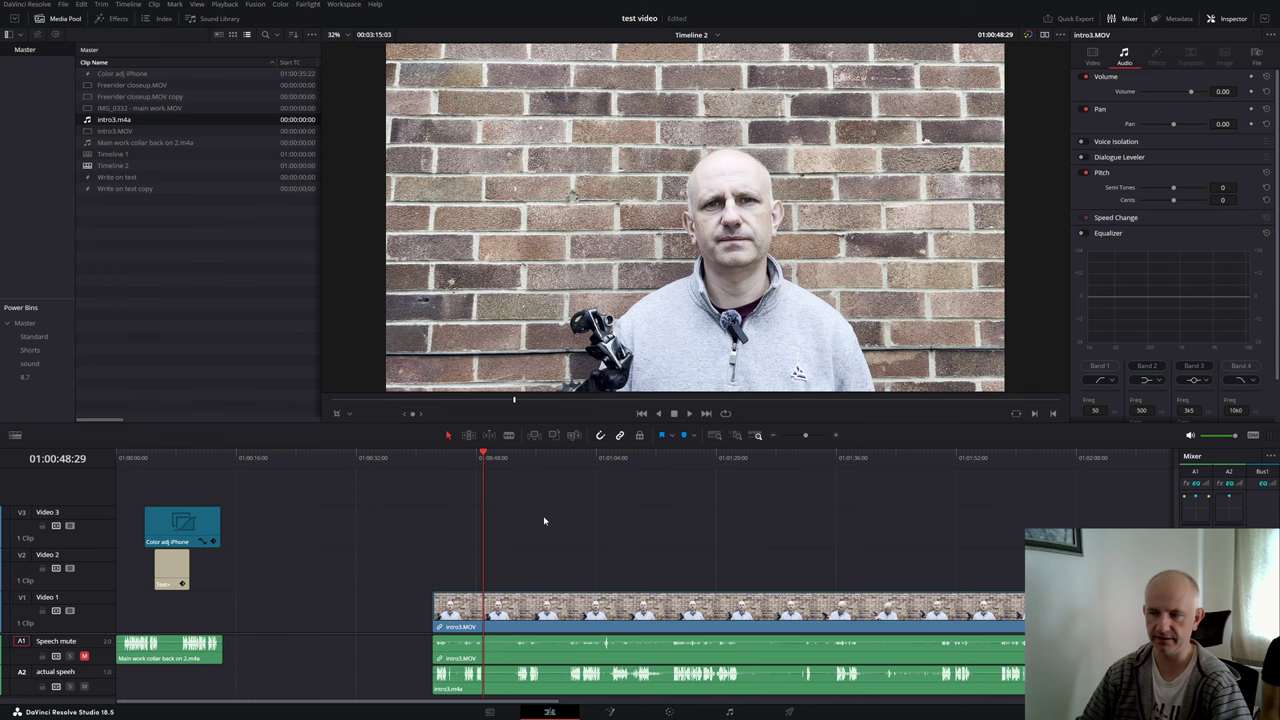
{"action": "key", "text": "ctrl+b"}
{"action": "left_click", "coordinate": [553, 478]}
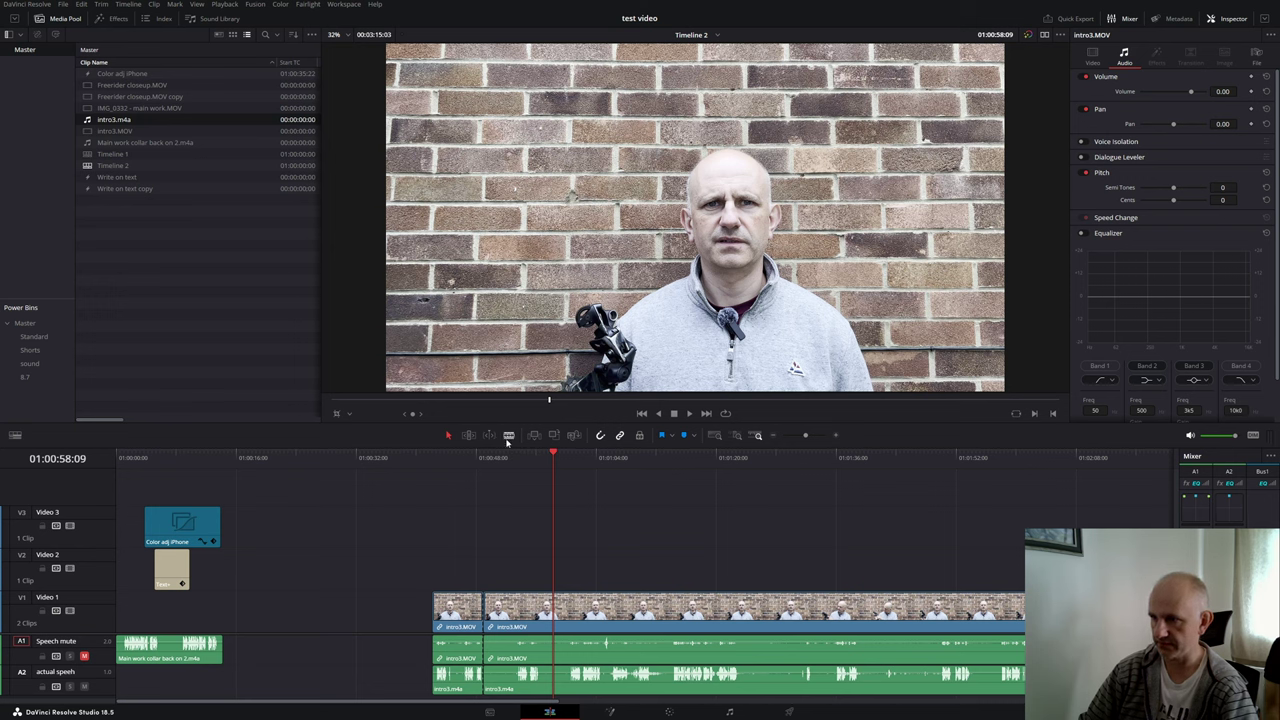
{"action": "left_click_drag", "start_coordinate": [550, 476], "coordinate": [516, 475]}
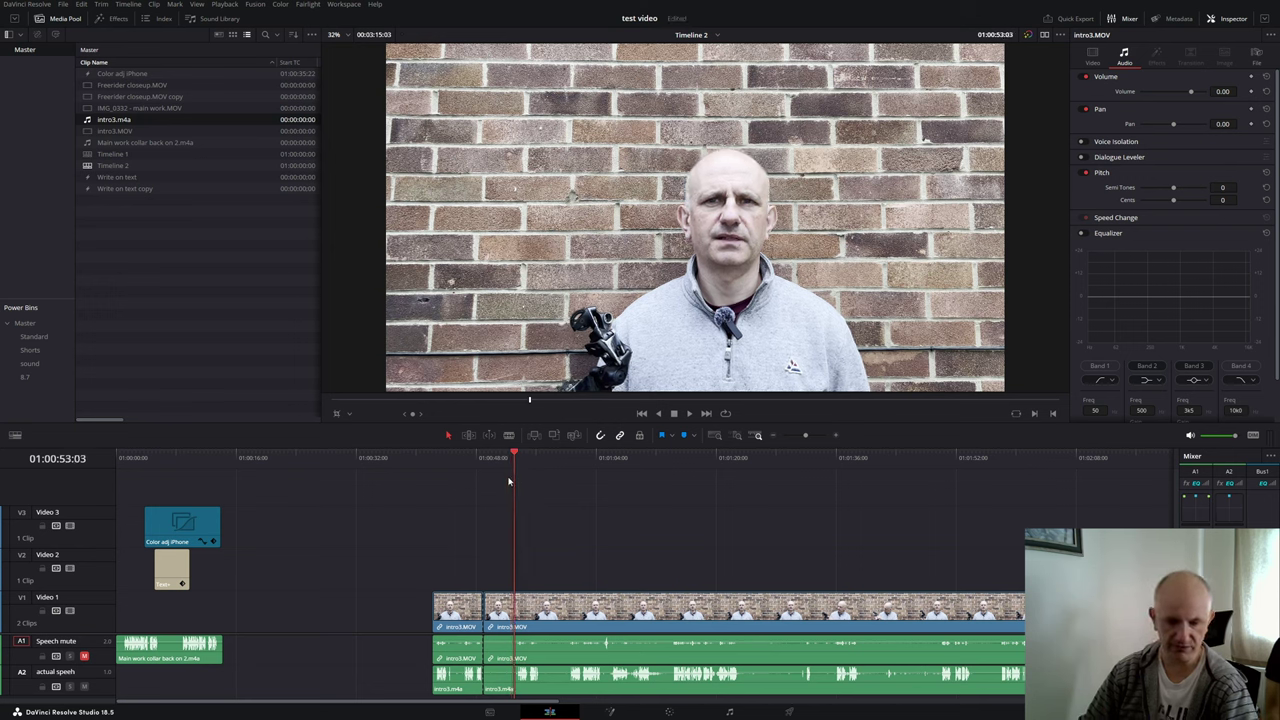
{"action": "key", "text": "ctrl+b"}
{"action": "left_click", "coordinate": [496, 606]}
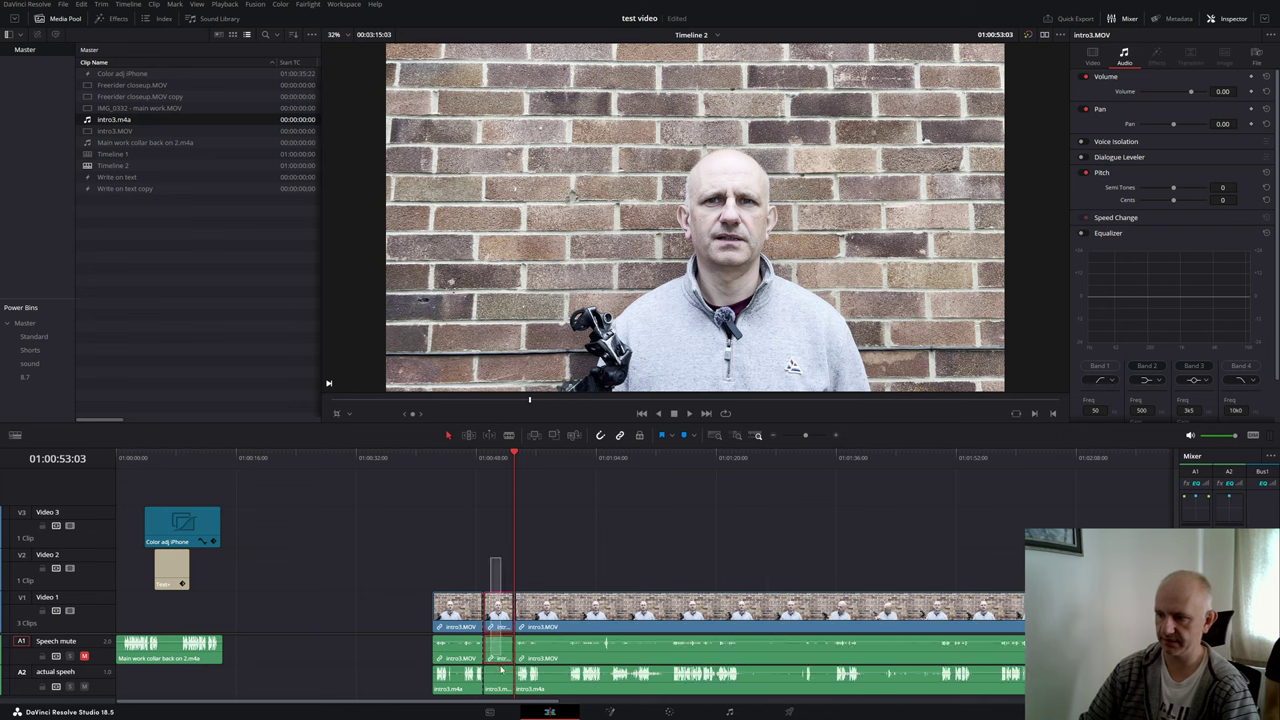
{"action": "key", "text": "Delete"}
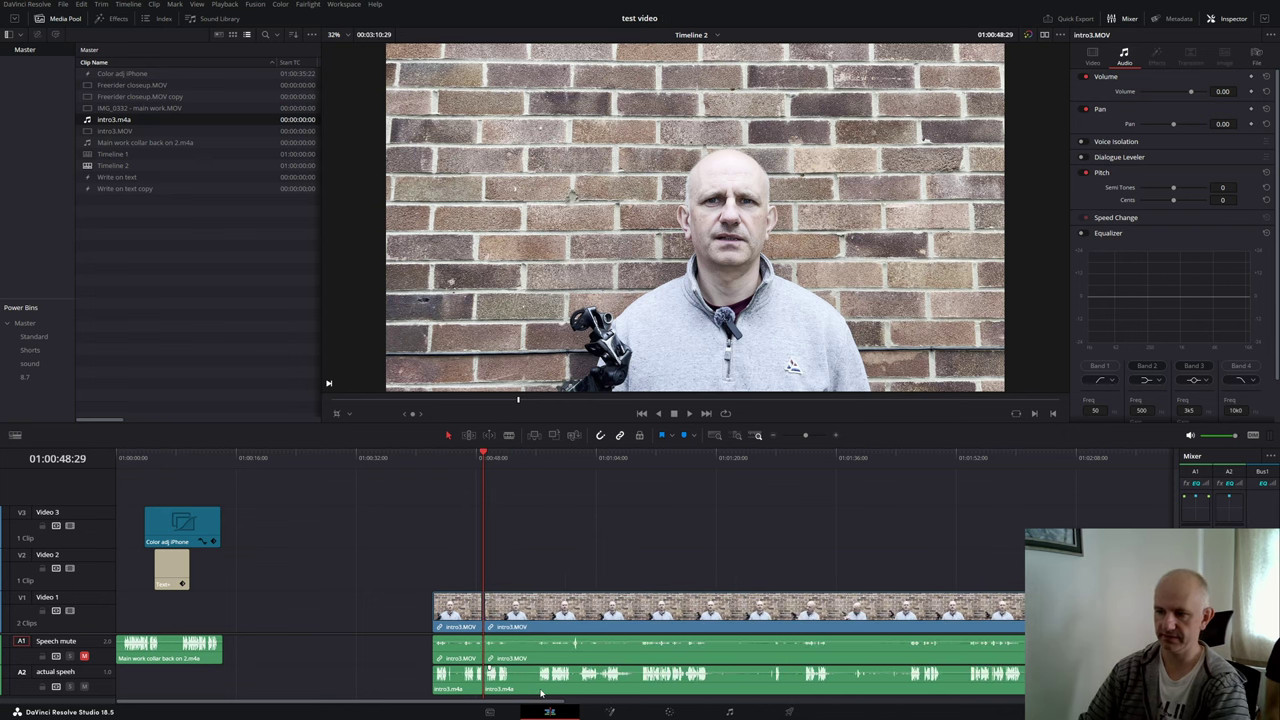
Step: Undo the ripple delete and the second split, and ripple-trim the start of the second intro3 section to 01:00:53:03 on every track
{"action": "key", "text": "ctrl+z"}
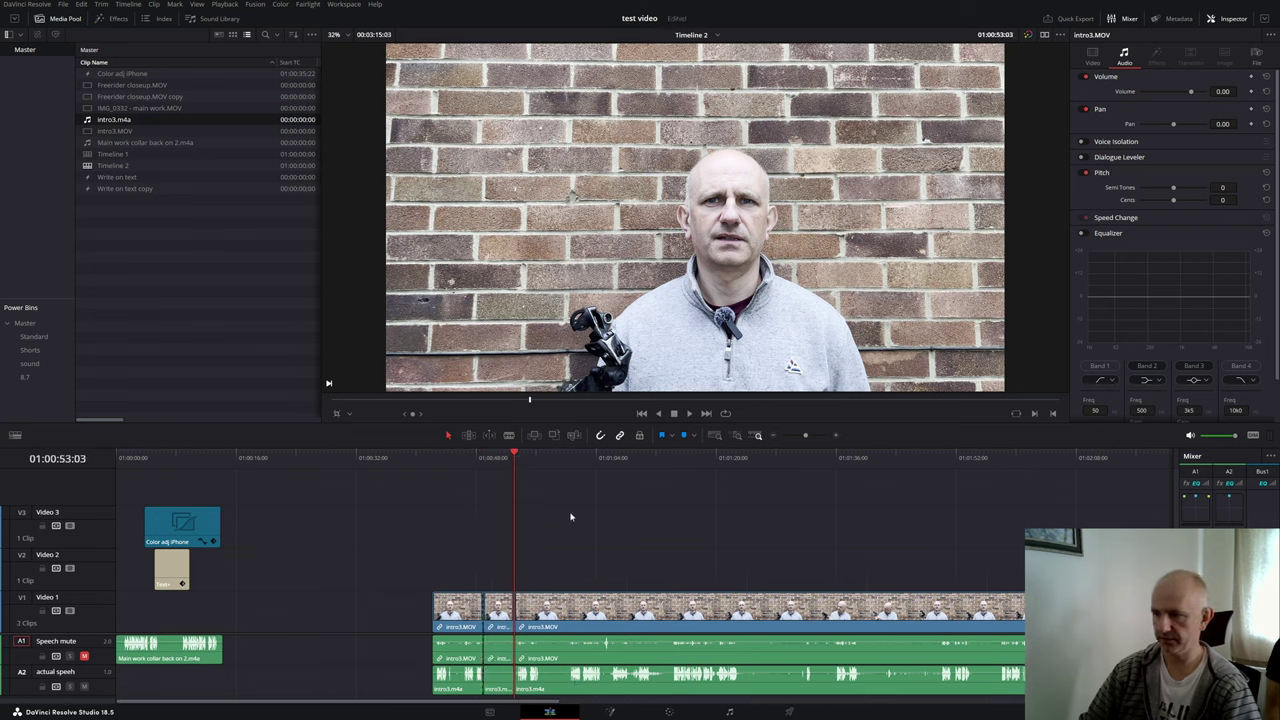
{"action": "key", "text": "ctrl+z"}
{"action": "mouse_move", "coordinate": [518, 465]}
{"action": "left_mouse_down"}
{"action": "mouse_move", "coordinate": [484, 473]}
{"action": "mouse_move", "coordinate": [515, 470]}
{"action": "left_mouse_up"}
{"action": "key", "text": "ctrl+b"}
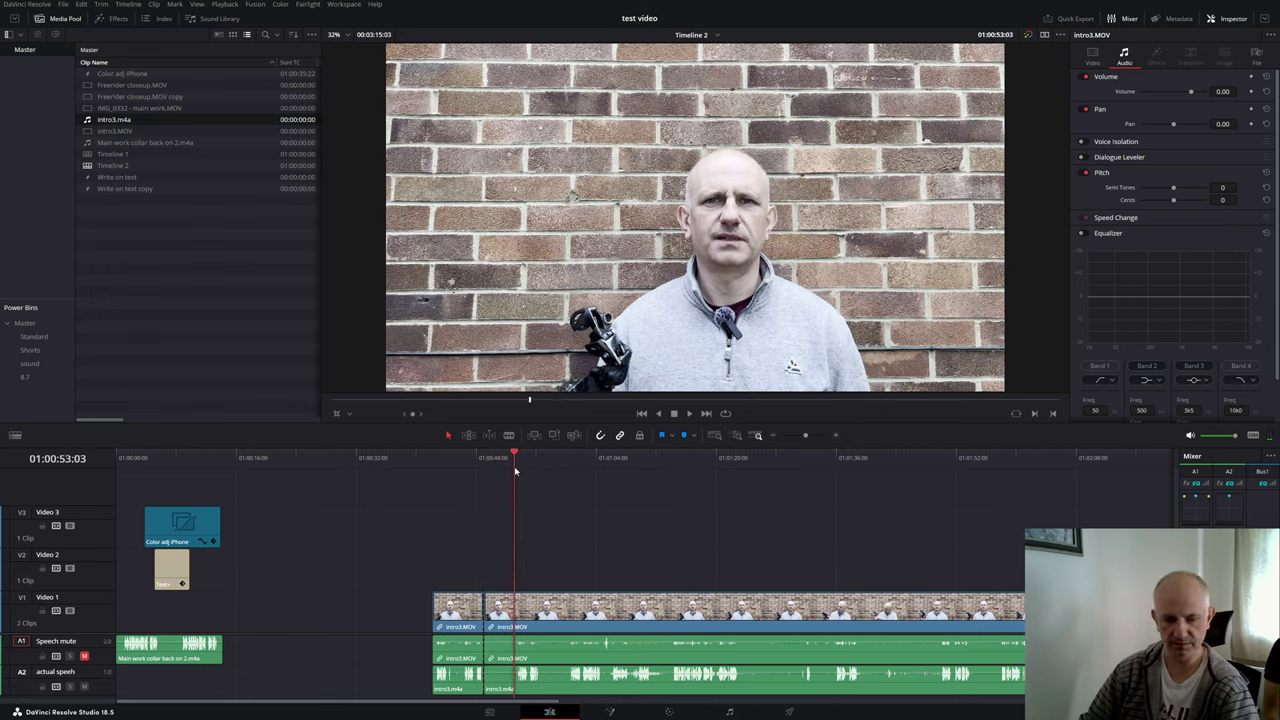
{"action": "key", "text": "ctrl+shift+bracketleft"}
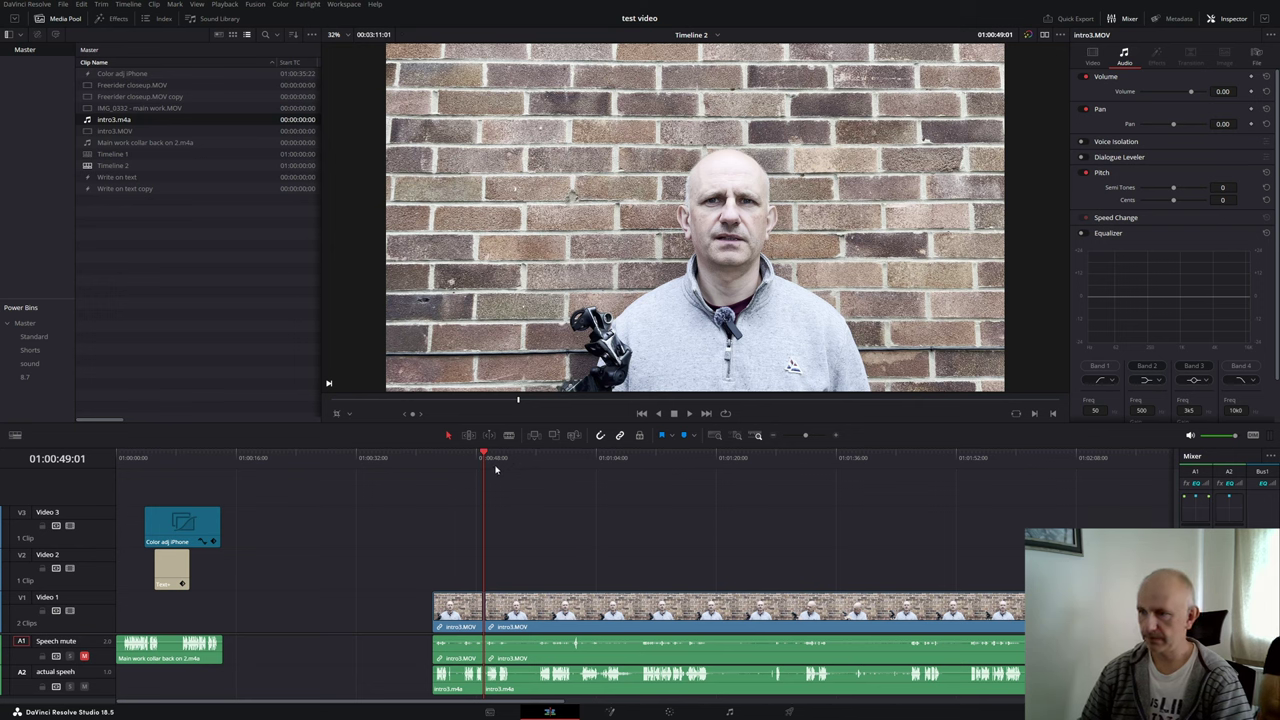
Step: Link the second section's intro3 video and audio clips together and move them so they start at 01:00:52:15
{"action": "left_click", "coordinate": [535, 490]}
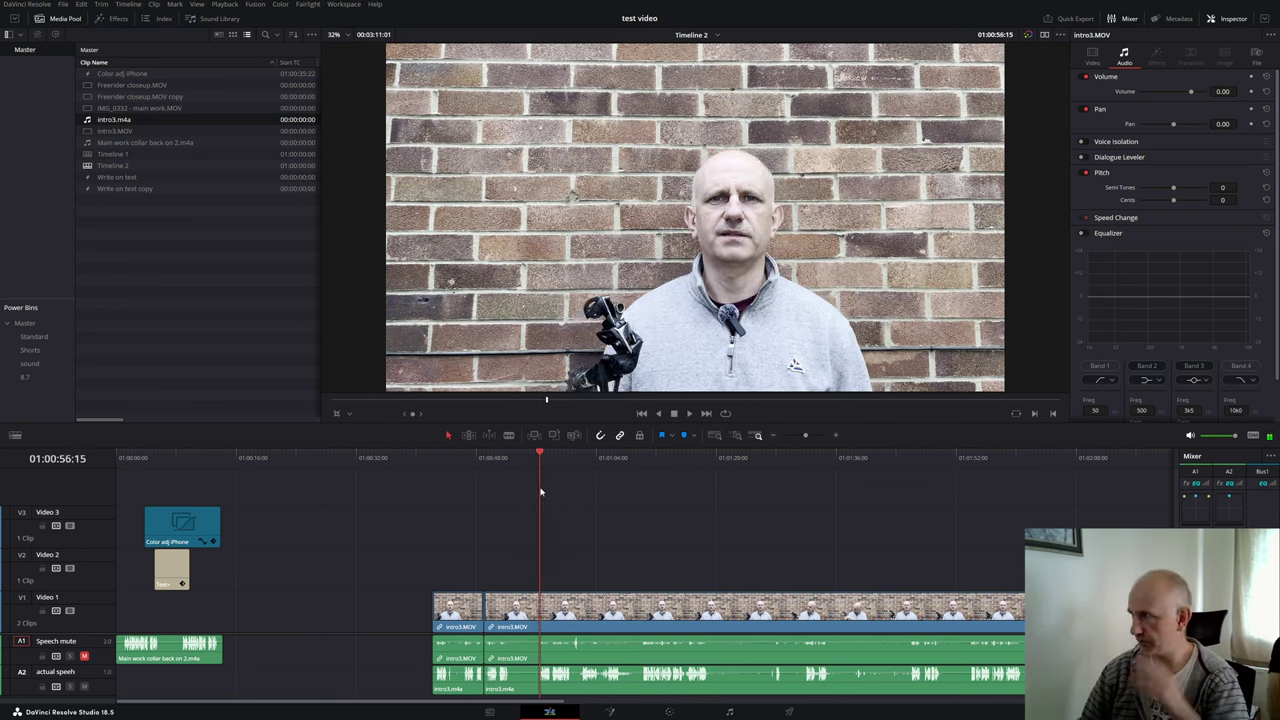
{"action": "left_click", "coordinate": [510, 503]}
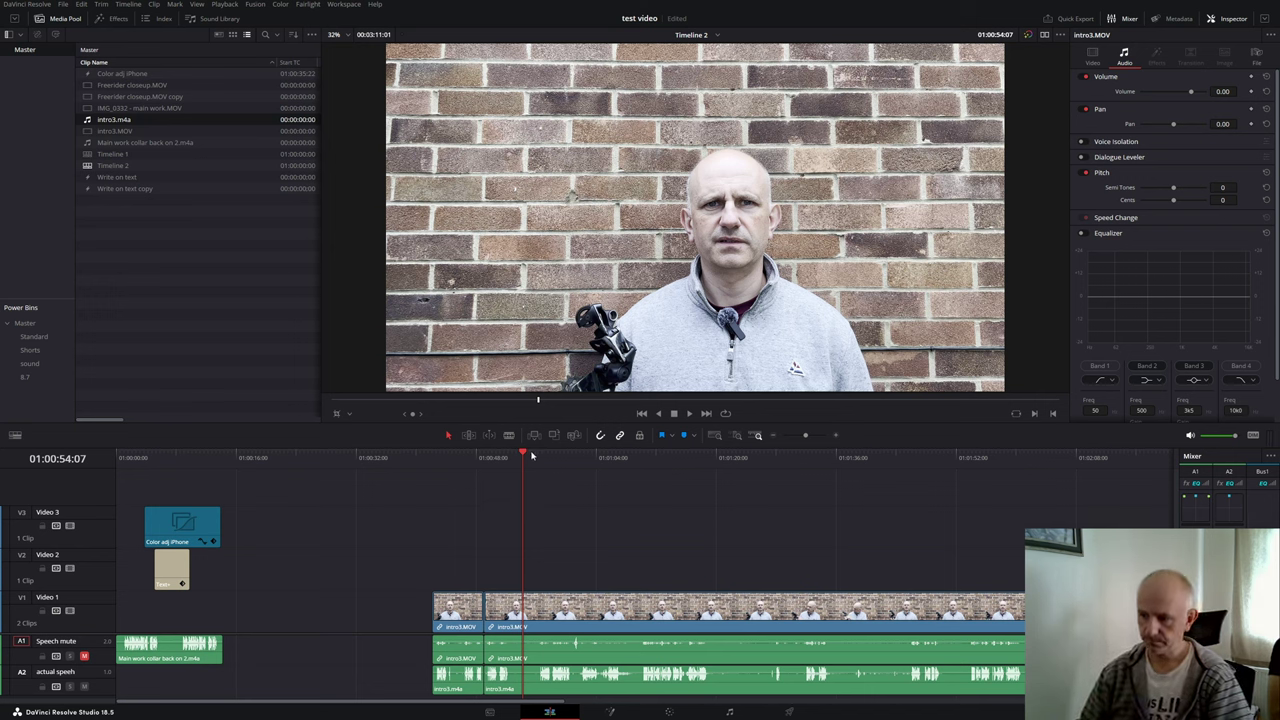
{"action": "left_click_drag", "start_coordinate": [521, 459], "coordinate": [518, 462]}
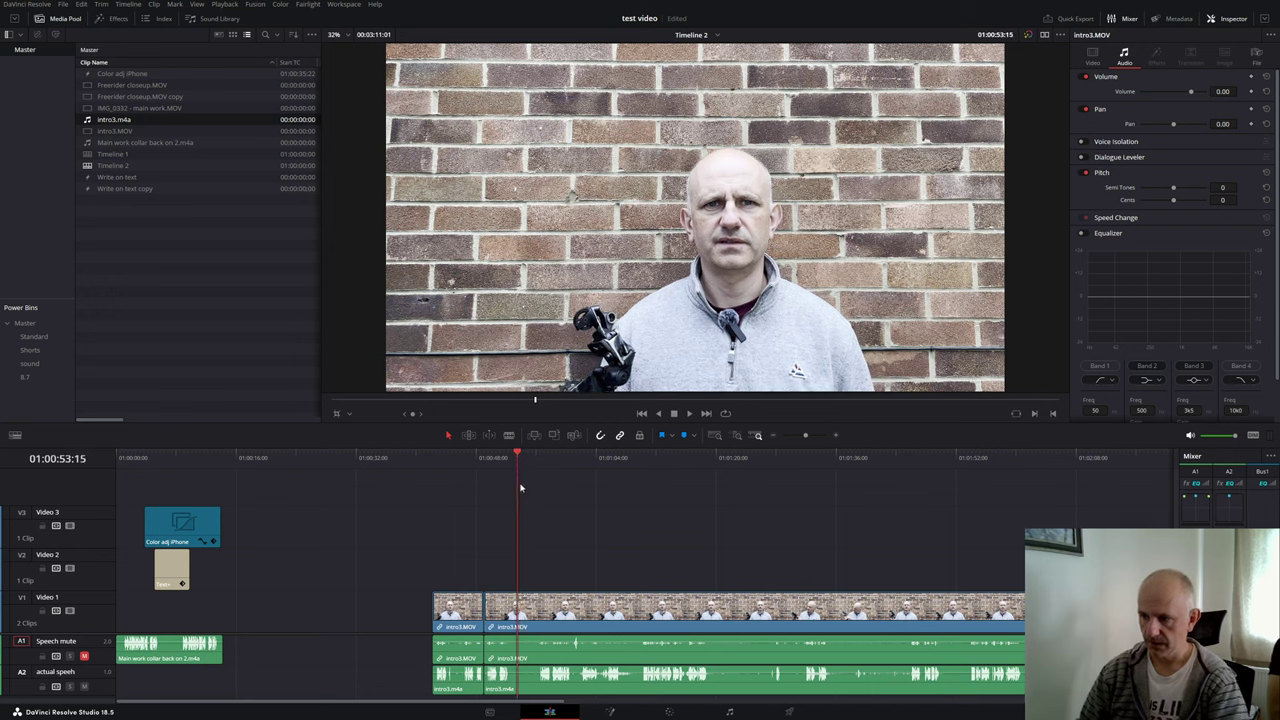
{"action": "left_click", "coordinate": [510, 478]}
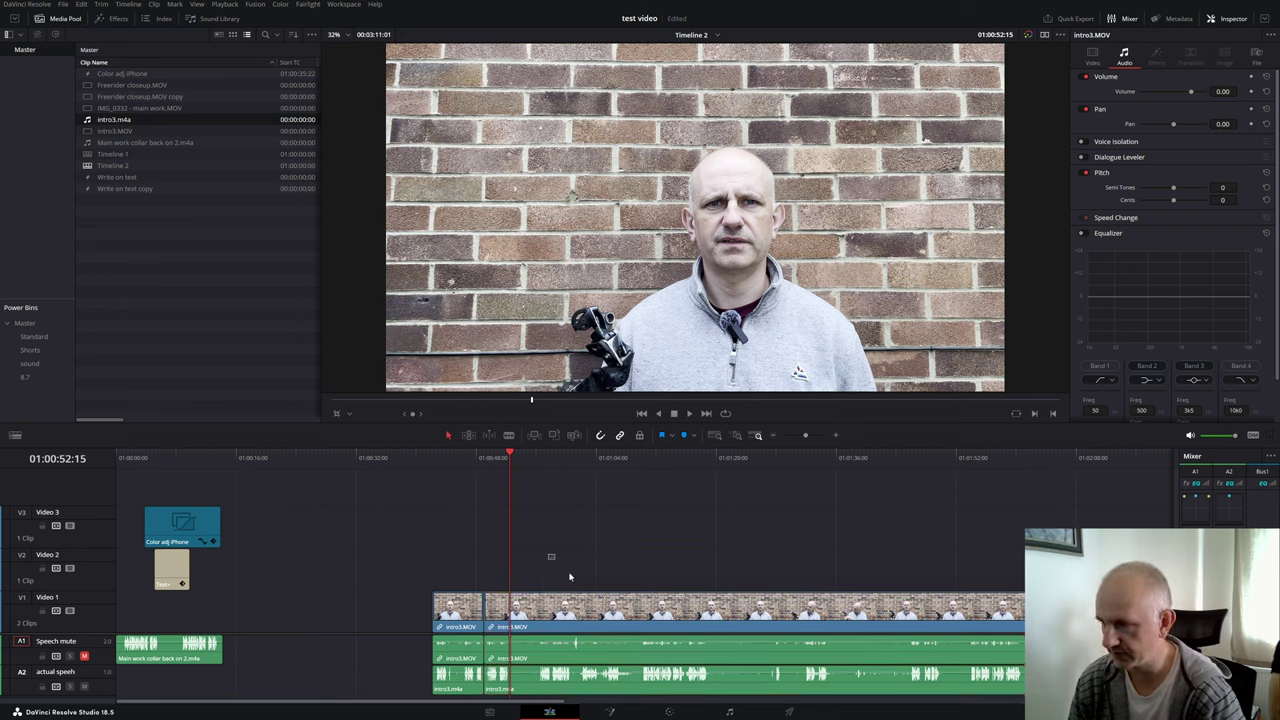
{"action": "left_click_drag", "start_coordinate": [570, 577], "coordinate": [675, 706]}
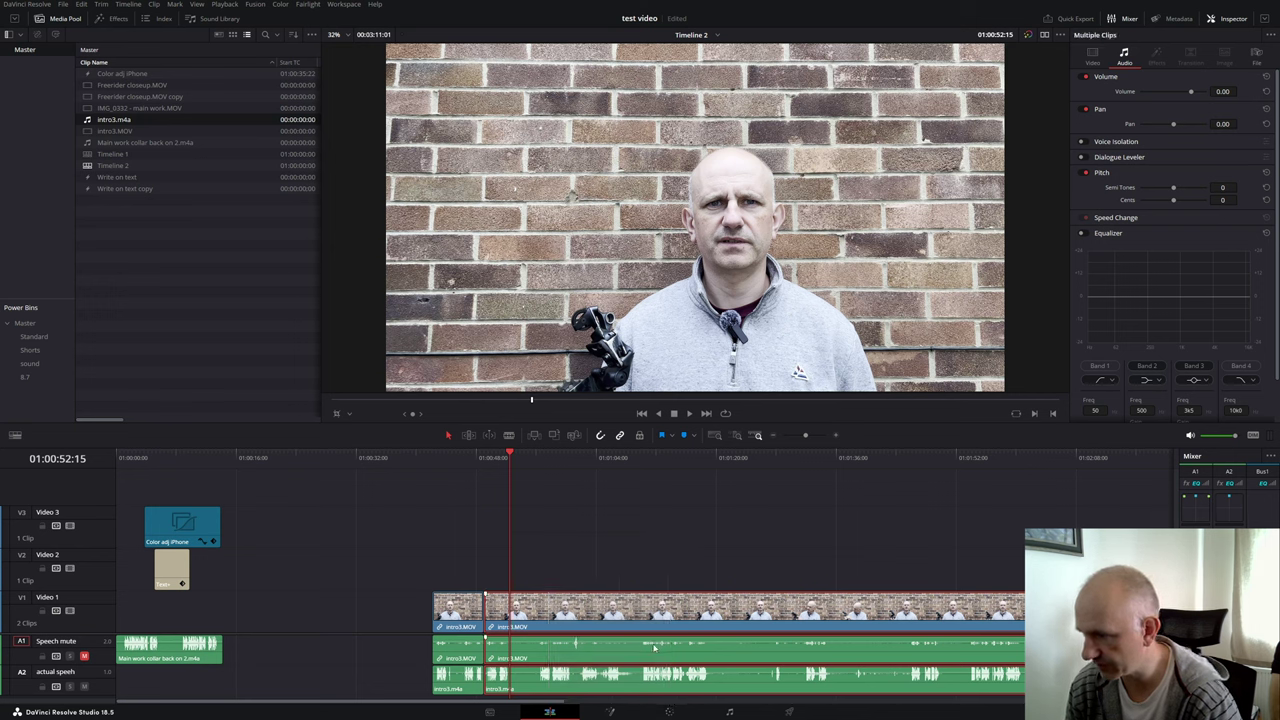
{"action": "right_click", "coordinate": [635, 662]}
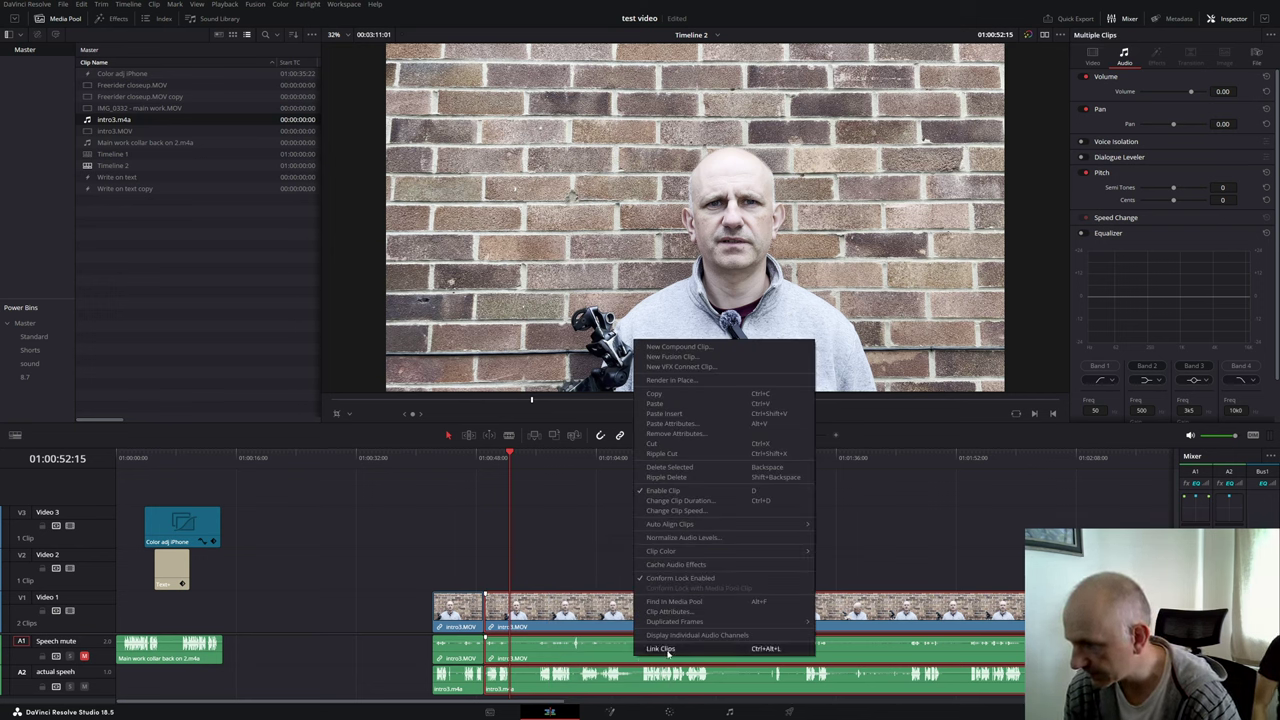
{"action": "left_click", "coordinate": [667, 652]}
{"action": "mouse_move", "coordinate": [685, 622]}
{"action": "left_mouse_down"}
{"action": "mouse_move", "coordinate": [842, 619]}
{"action": "mouse_move", "coordinate": [707, 618]}
{"action": "left_mouse_up"}
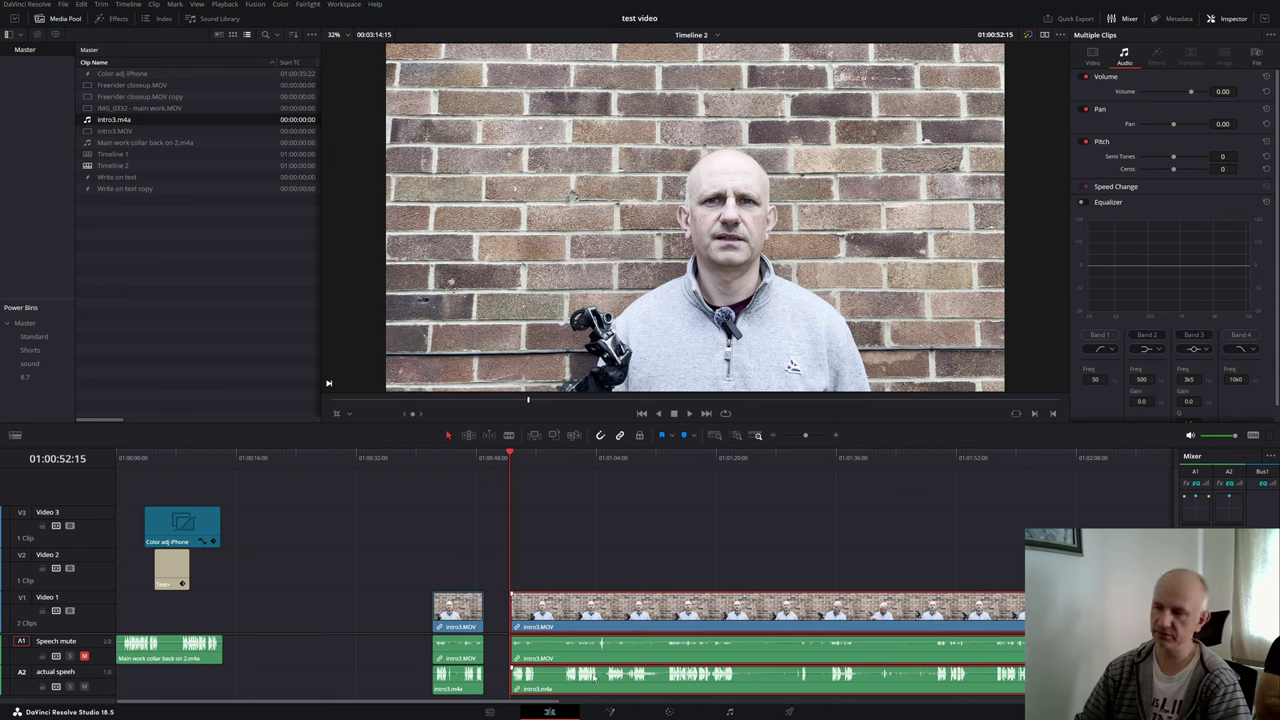
{"action": "left_click", "coordinate": [535, 547]}
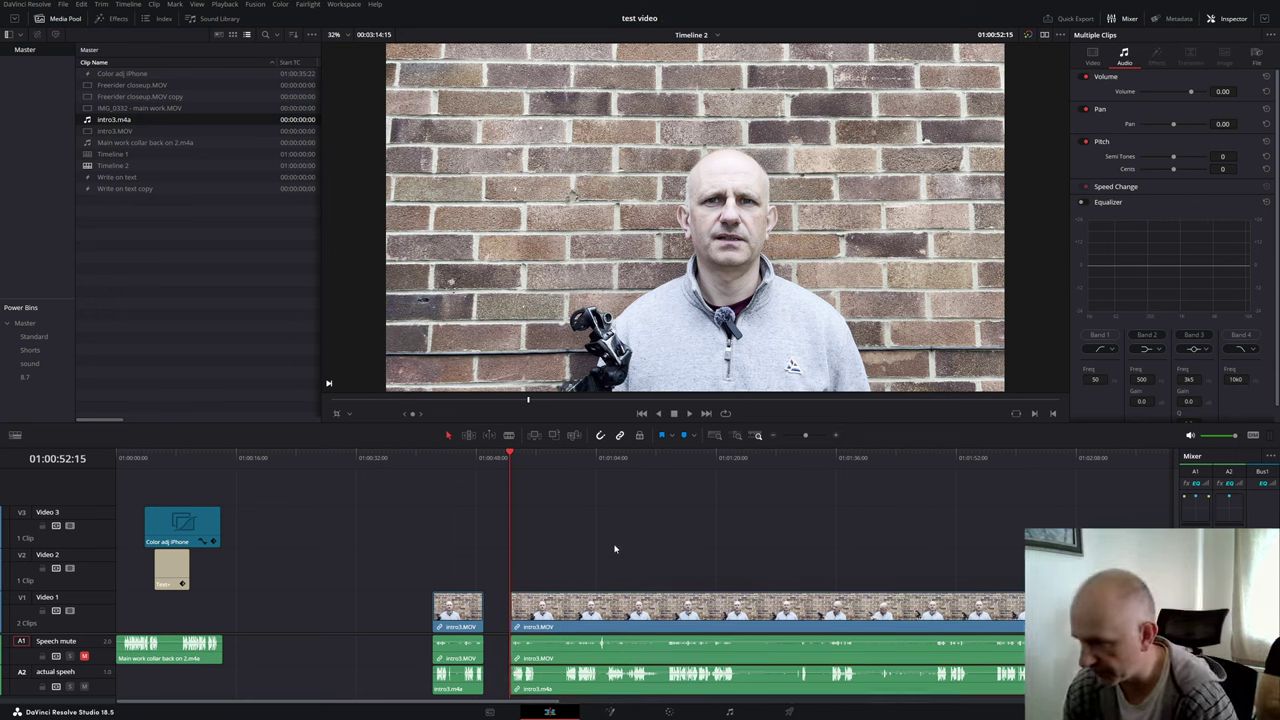
Step: Try shifting the linked intro3 clips about four seconds later on the timeline, and undo the change
{"action": "left_click_drag", "start_coordinate": [513, 459], "coordinate": [607, 482]}
{"action": "left_click", "coordinate": [654, 622]}
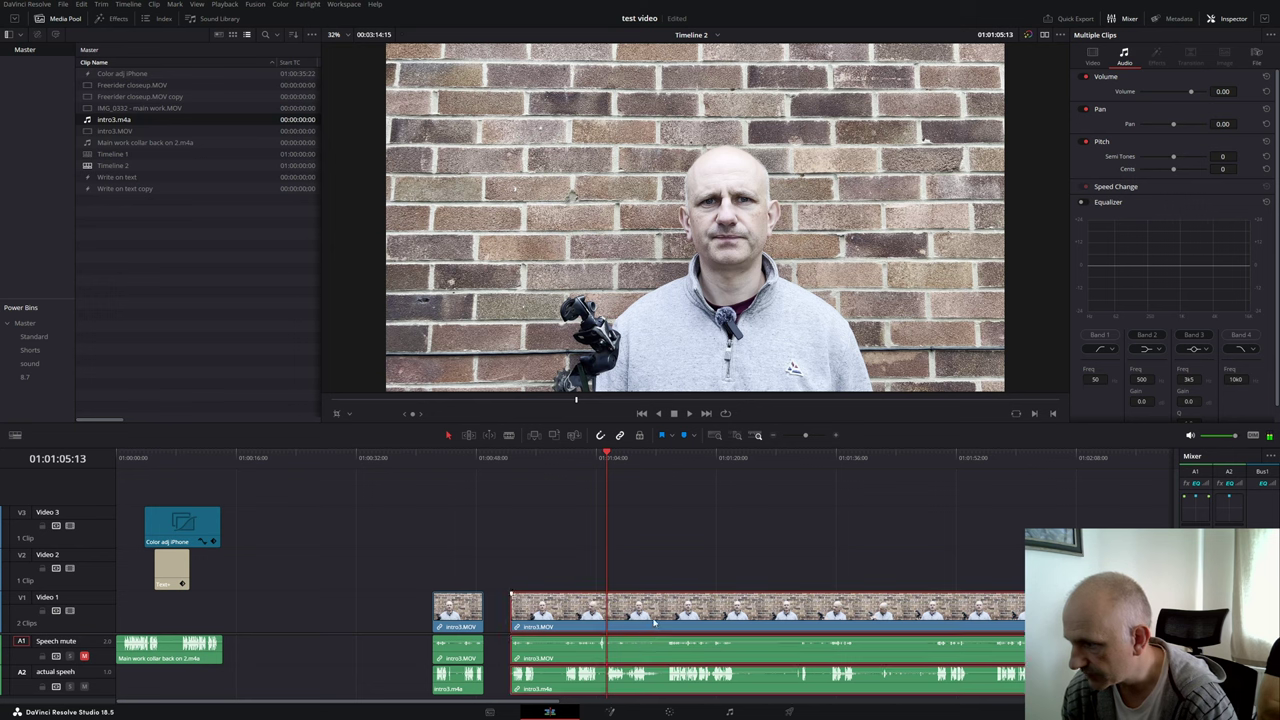
{"action": "left_click", "coordinate": [716, 566]}
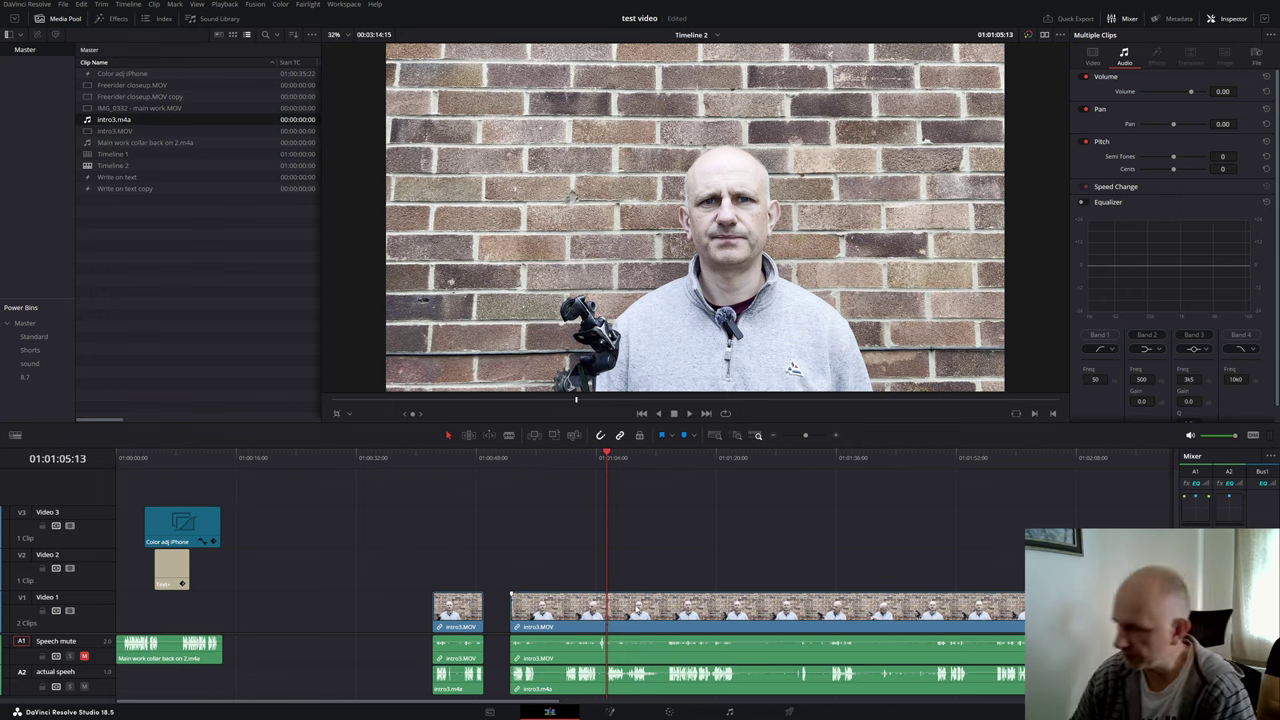
{"action": "left_click", "coordinate": [591, 678]}
{"action": "left_click_drag", "start_coordinate": [593, 680], "coordinate": [623, 680]}
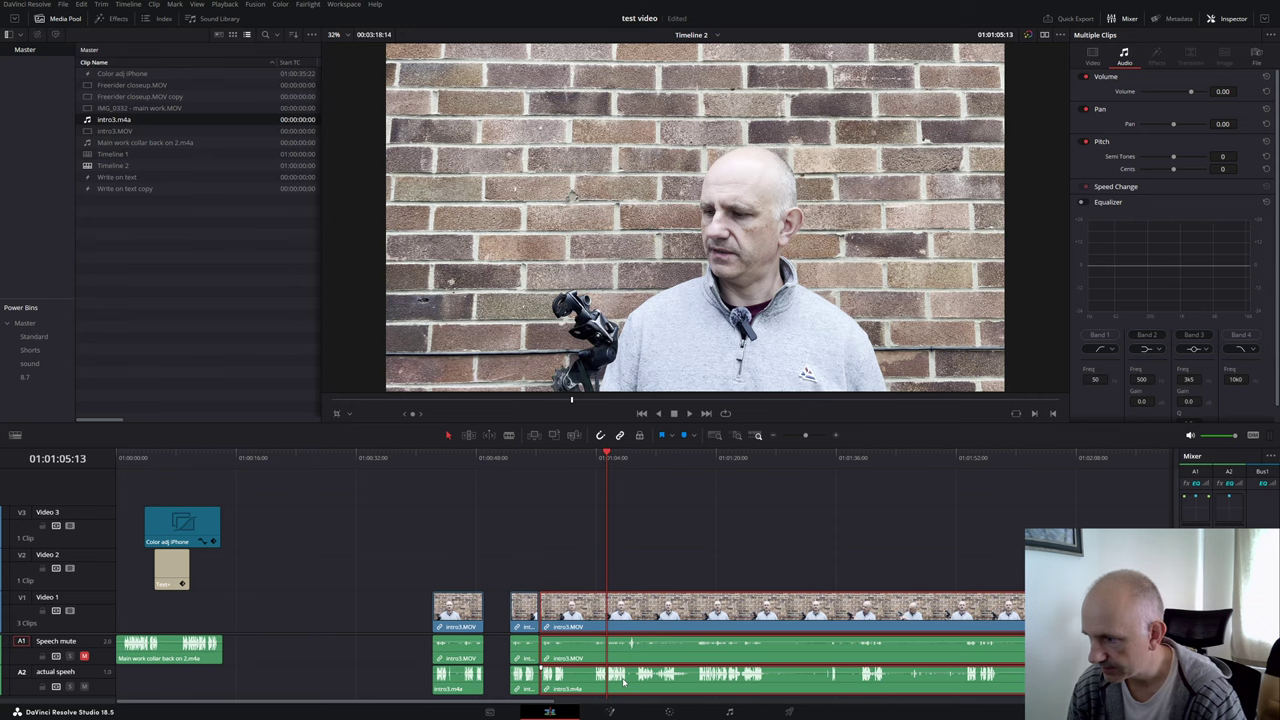
{"action": "key", "text": "ctrl+z"}
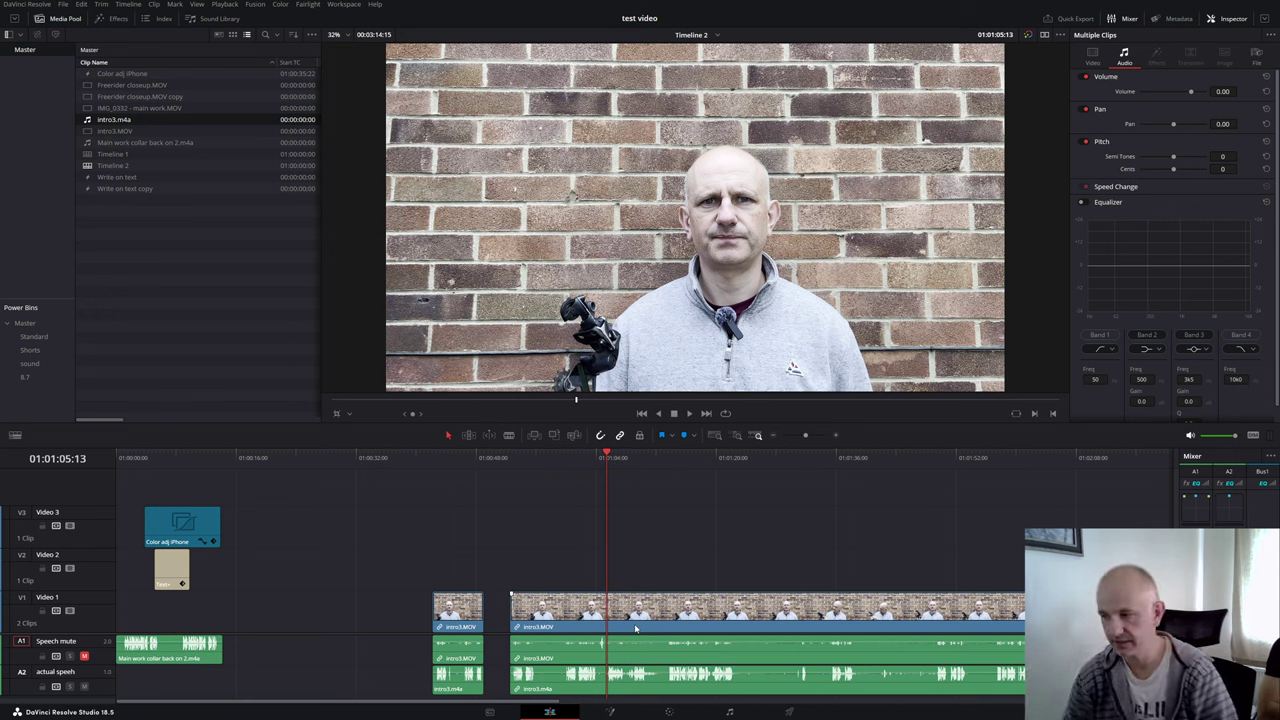
Step: Move the linked intro3 clips about four and a half seconds later, widening the gap after the first intro3 section
{"action": "left_click_drag", "start_coordinate": [524, 635], "coordinate": [583, 624]}
{"action": "left_click", "coordinate": [604, 460]}
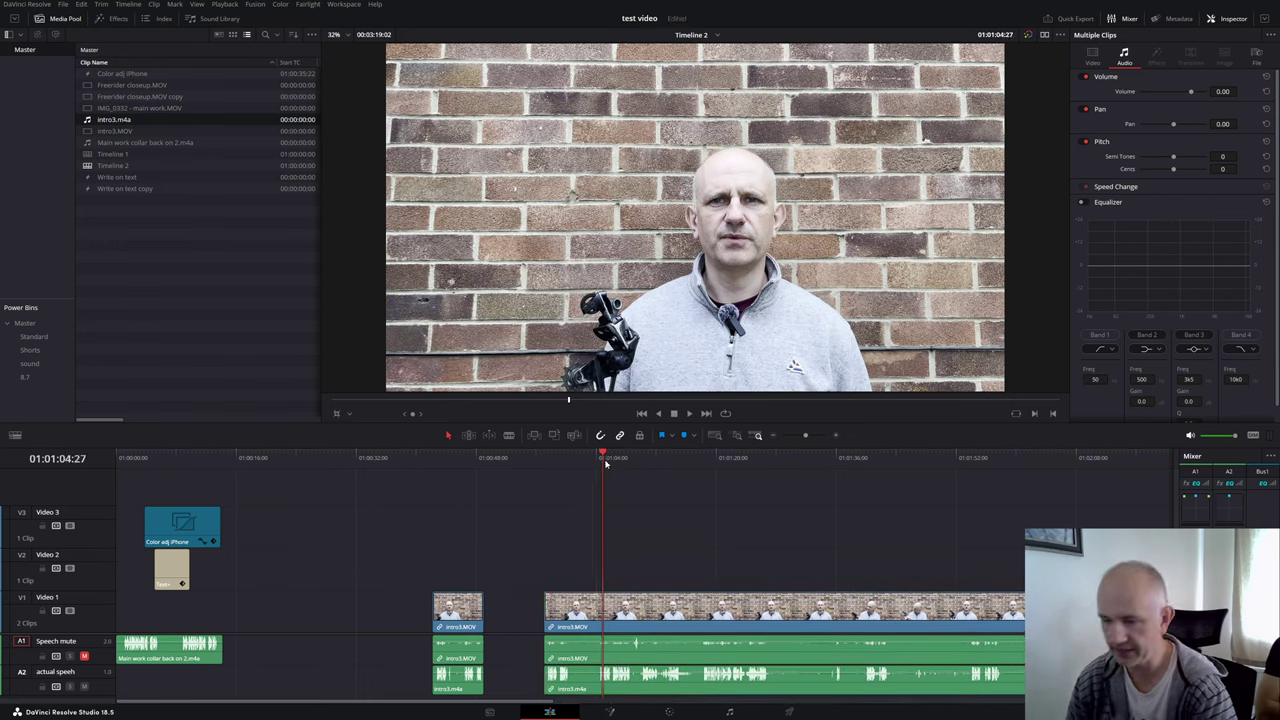
{"action": "left_click", "coordinate": [564, 463]}
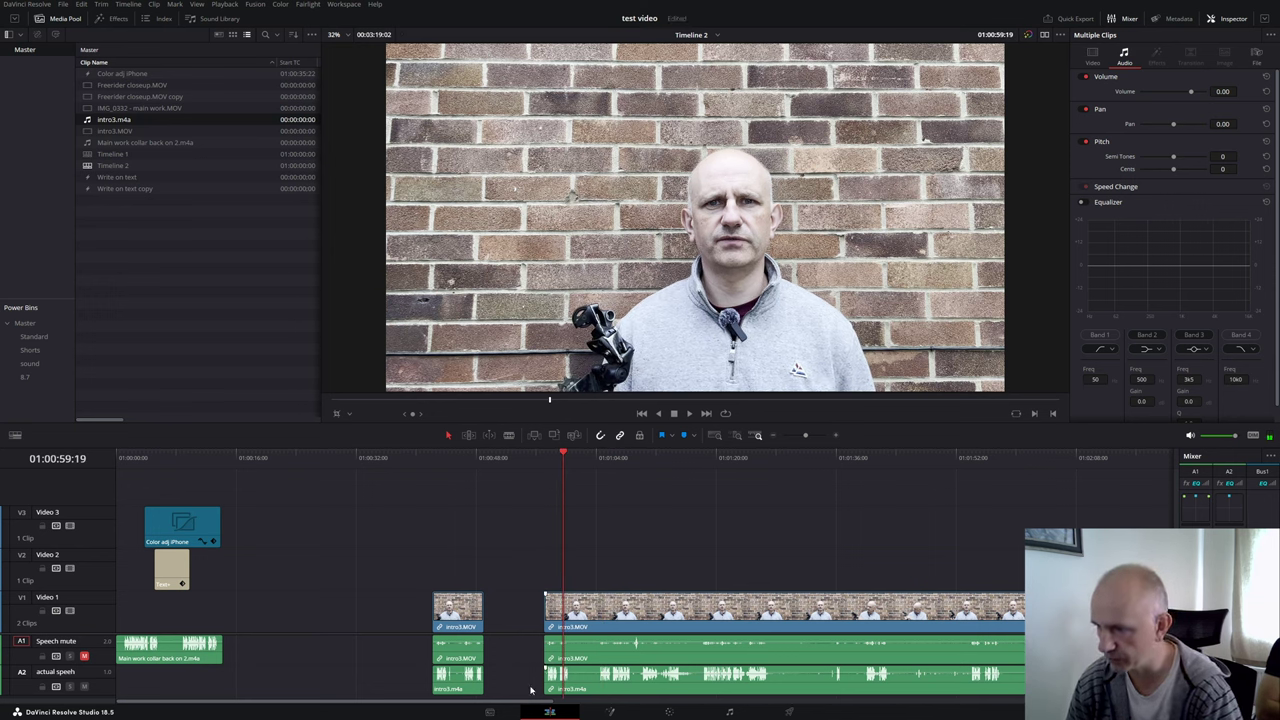
{"action": "left_click", "coordinate": [577, 460]}
{"action": "left_click", "coordinate": [596, 622]}
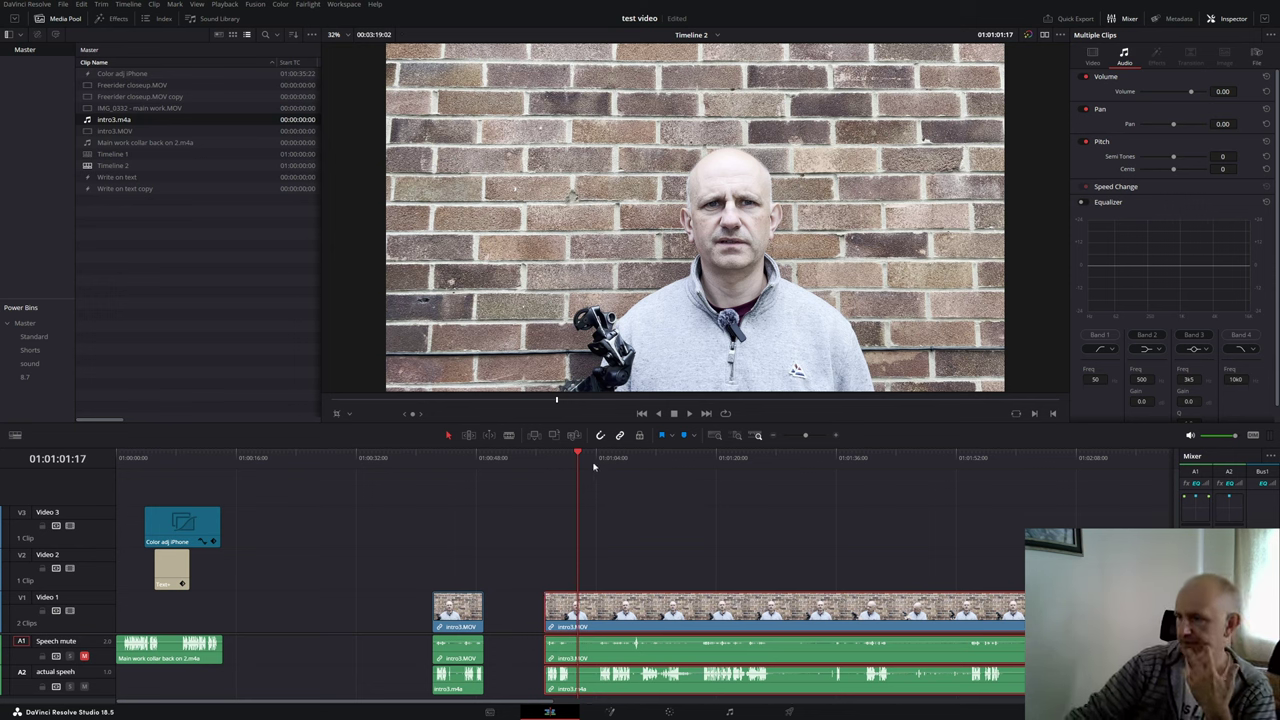
Step: Cut about three and a half seconds out of the linked intro3 clips from 01:01:00:23, closing the gap, and play across the cut
{"action": "left_click_drag", "start_coordinate": [582, 462], "coordinate": [573, 464]}
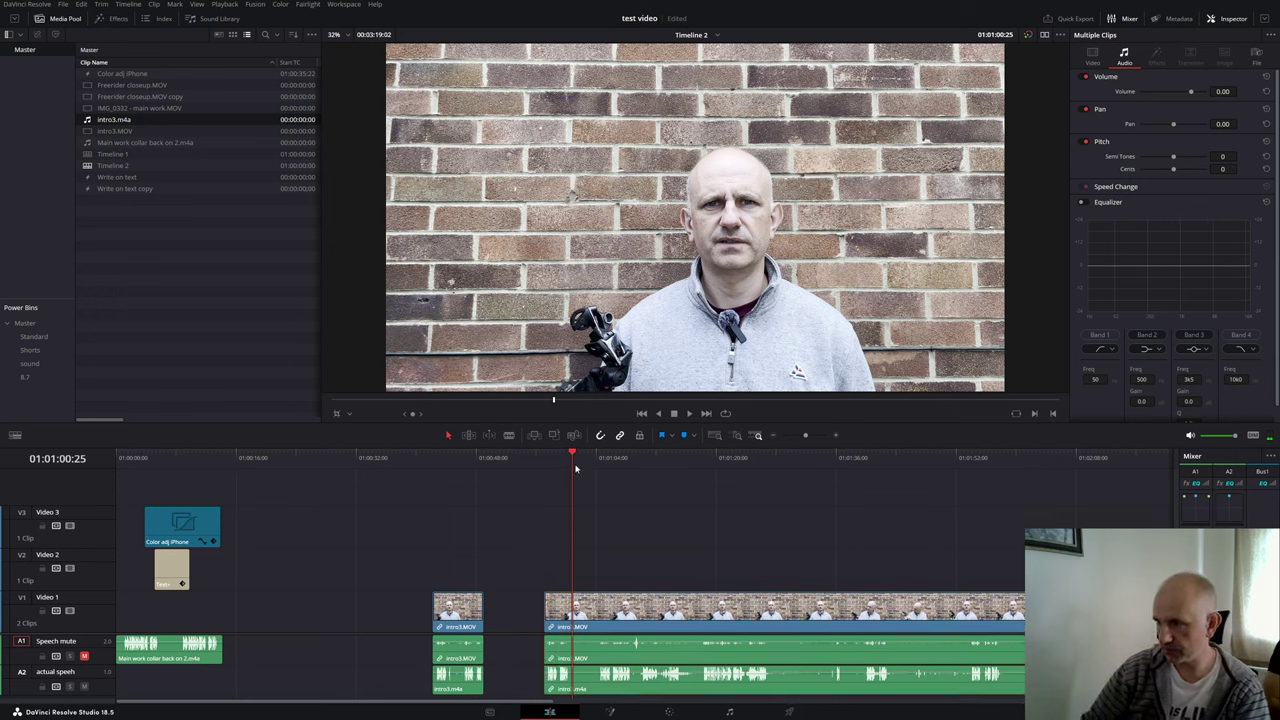
{"action": "left_click_drag", "start_coordinate": [577, 465], "coordinate": [573, 468]}
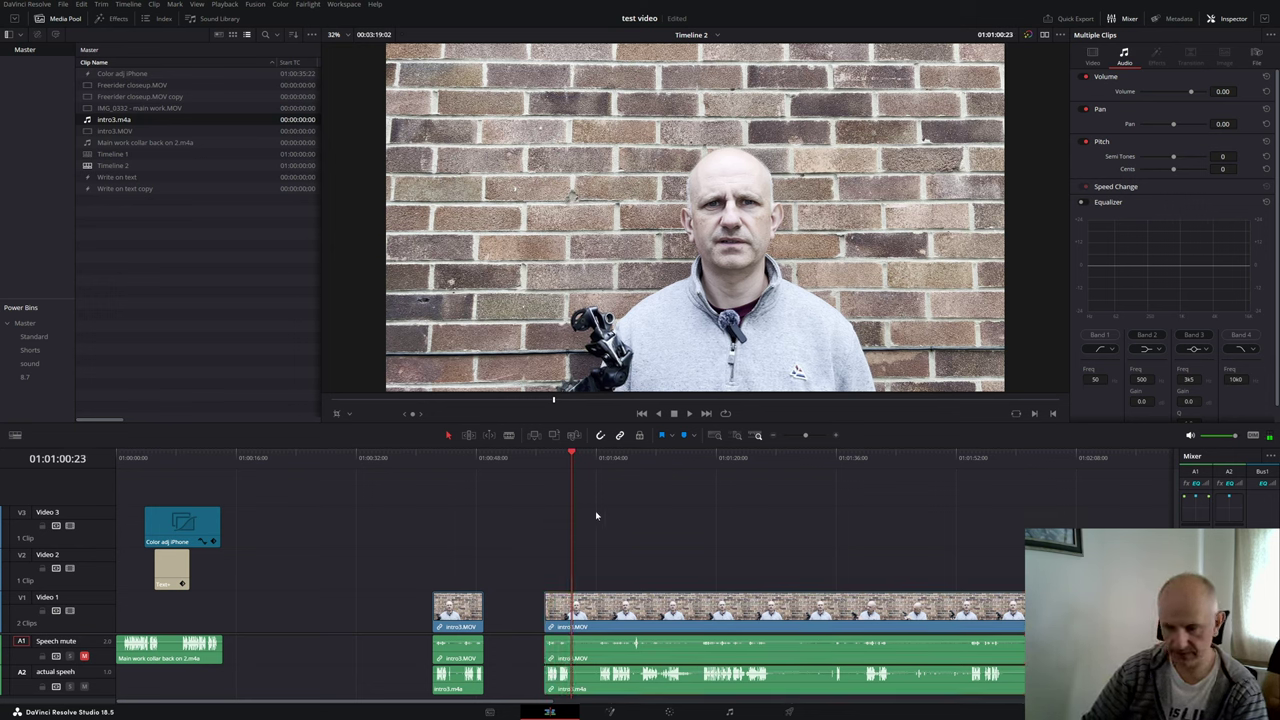
{"action": "key", "text": "ctrl+b"}
{"action": "left_click_drag", "start_coordinate": [573, 487], "coordinate": [598, 489]}
{"action": "key", "text": "Up"}
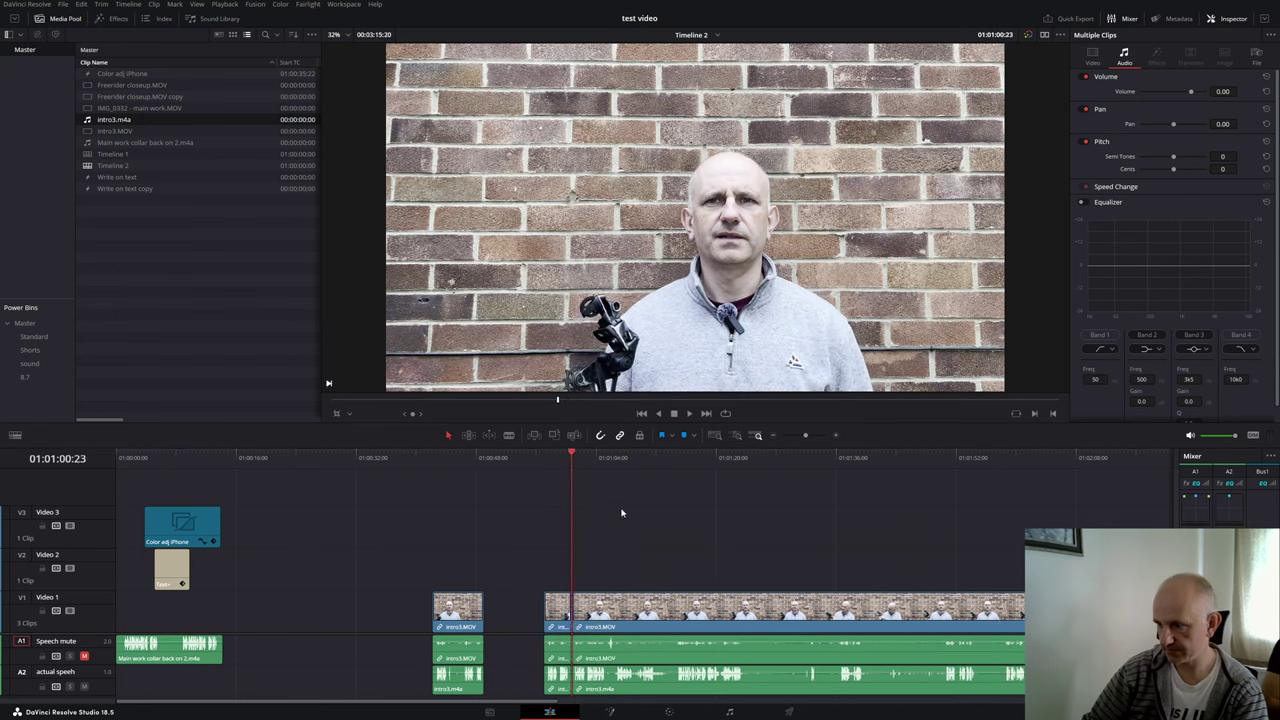
{"action": "key", "text": "slash"}
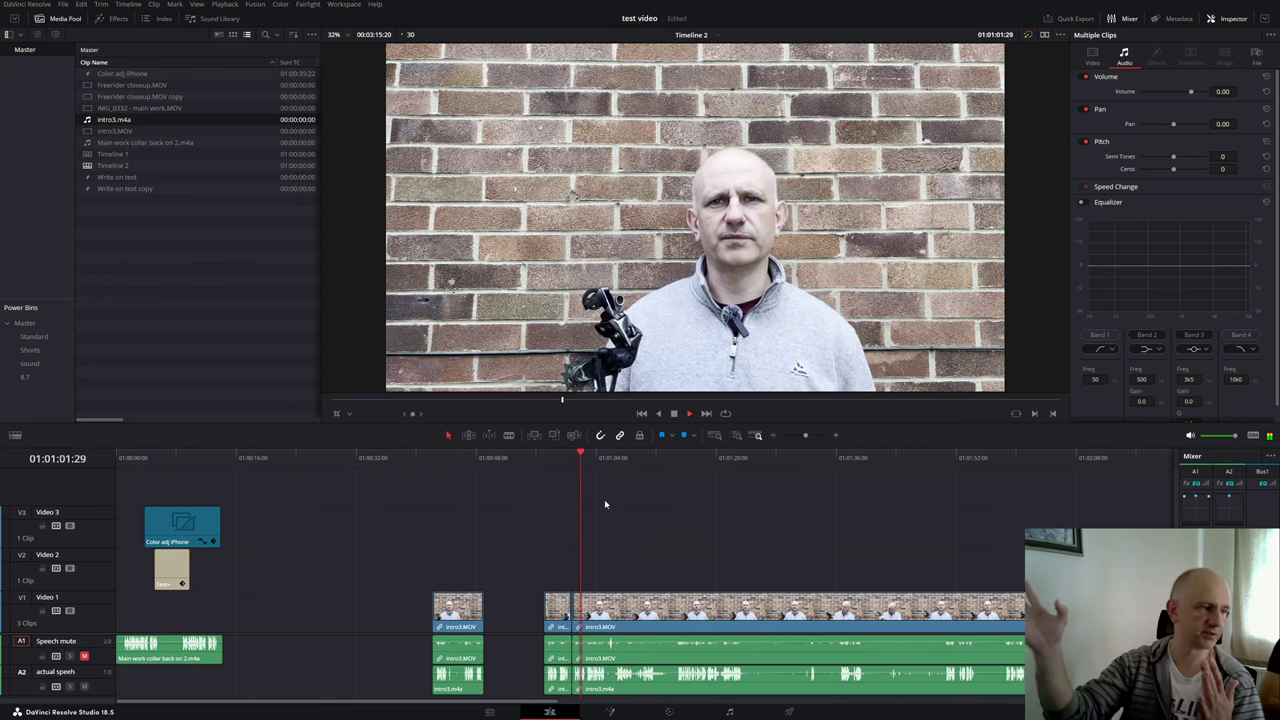
{"action": "key", "text": "space"}
Step: Set the short intro3.MOV section before the new cut to zoom 1.230, position X -188 and position Y 135
{"action": "left_click_drag", "start_coordinate": [583, 459], "coordinate": [558, 464]}
{"action": "left_click", "coordinate": [566, 600]}
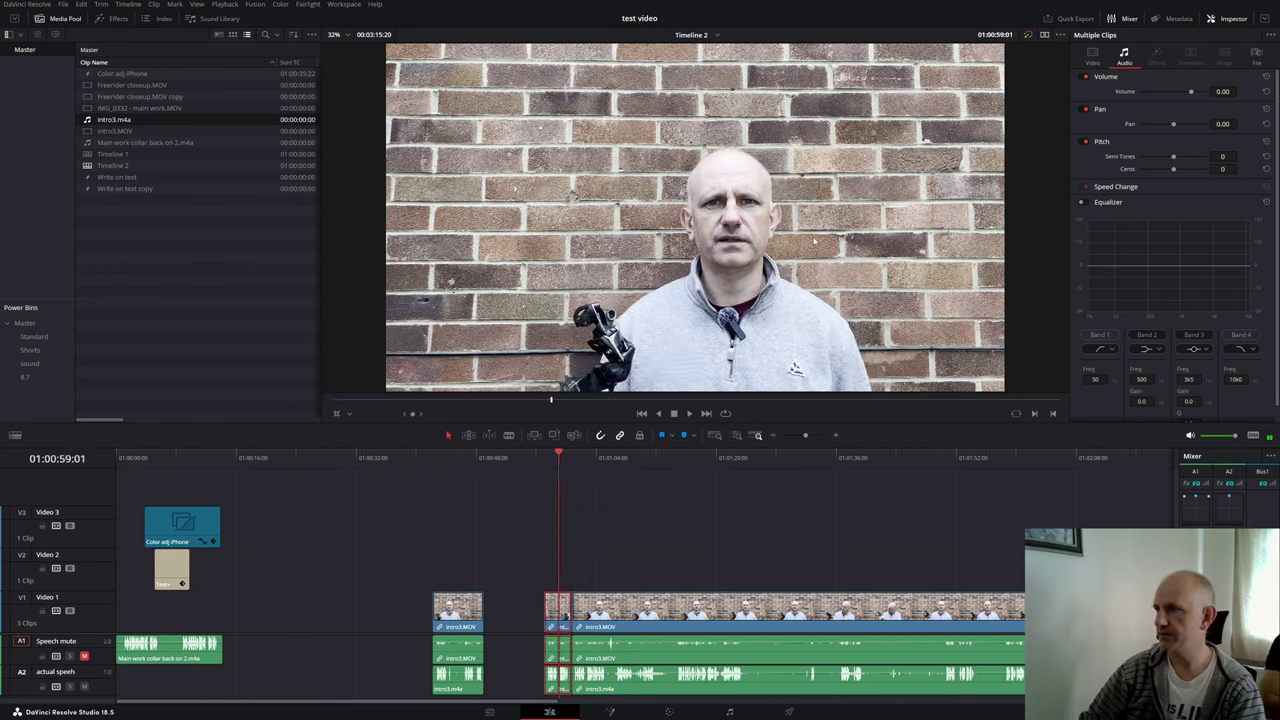
{"action": "left_click", "coordinate": [1092, 55]}
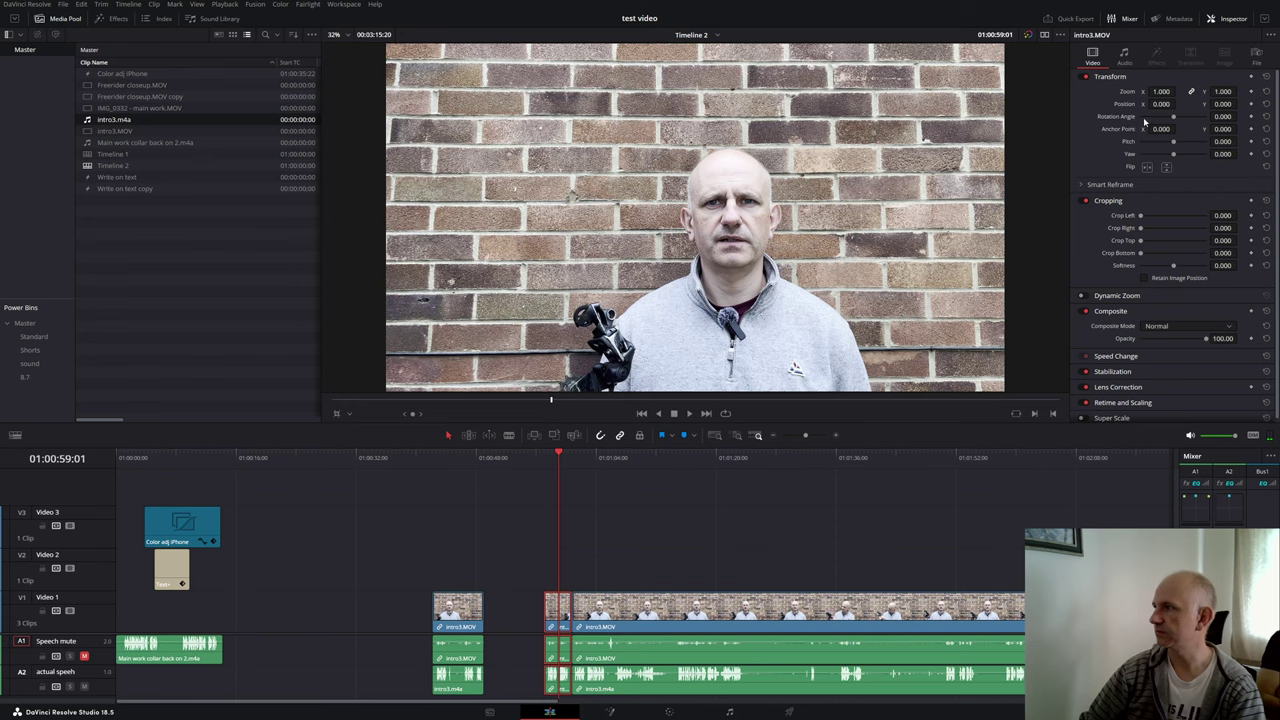
{"action": "mouse_move", "coordinate": [1161, 104]}
{"action": "left_mouse_down"}
{"action": "mouse_move", "coordinate": [1150, 104]}
{"action": "mouse_move", "coordinate": [1180, 91]}
{"action": "left_mouse_up"}
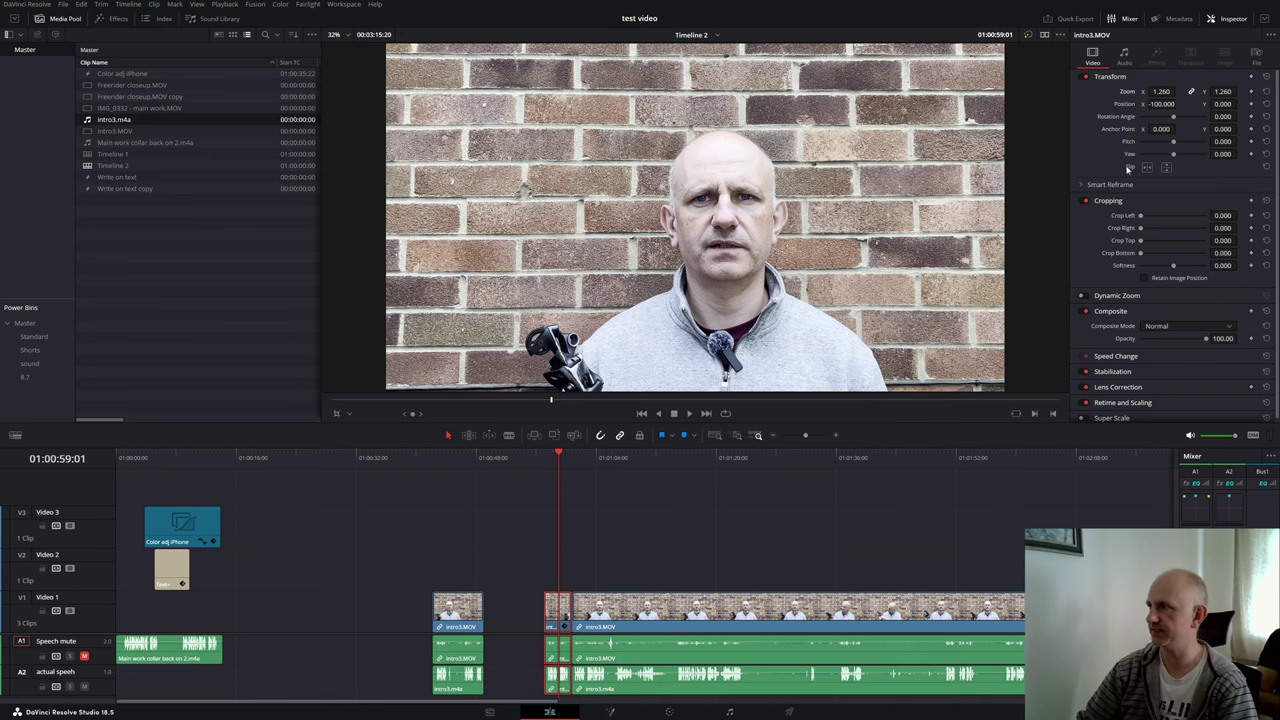
{"action": "left_click_drag", "start_coordinate": [1160, 91], "coordinate": [1230, 102]}
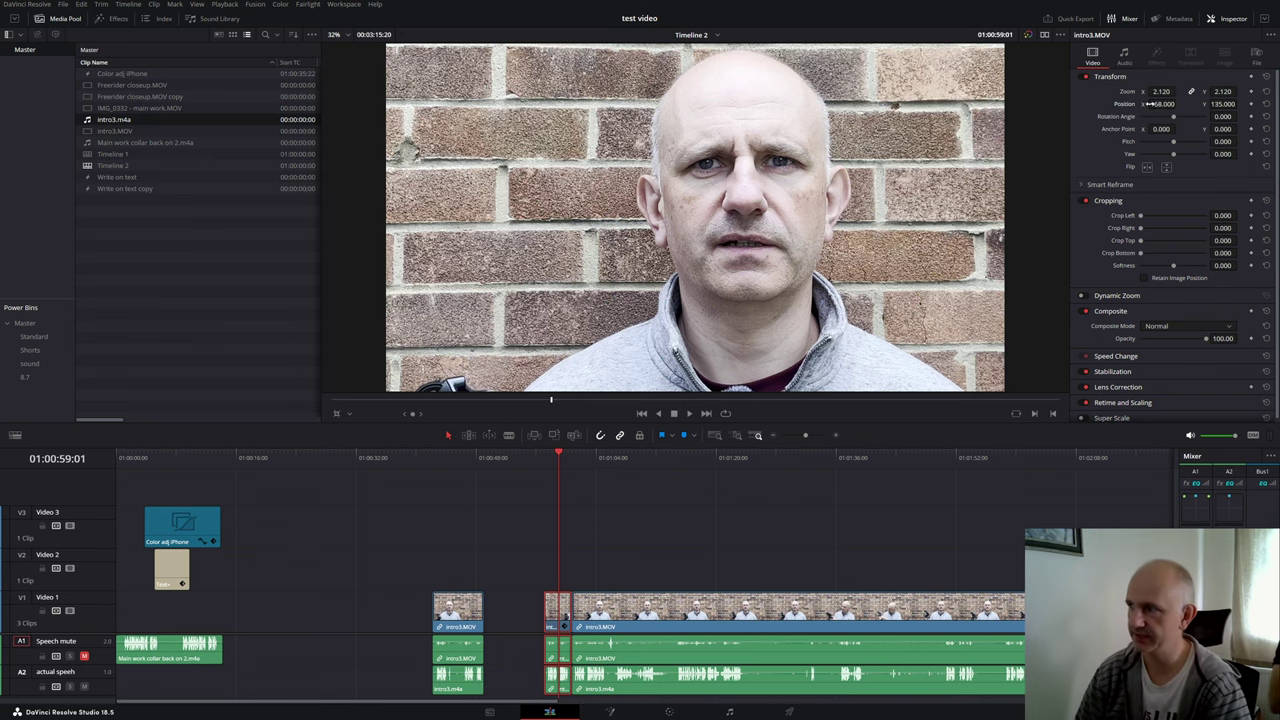
{"action": "left_click_drag", "start_coordinate": [1160, 91], "coordinate": [1204, 103]}
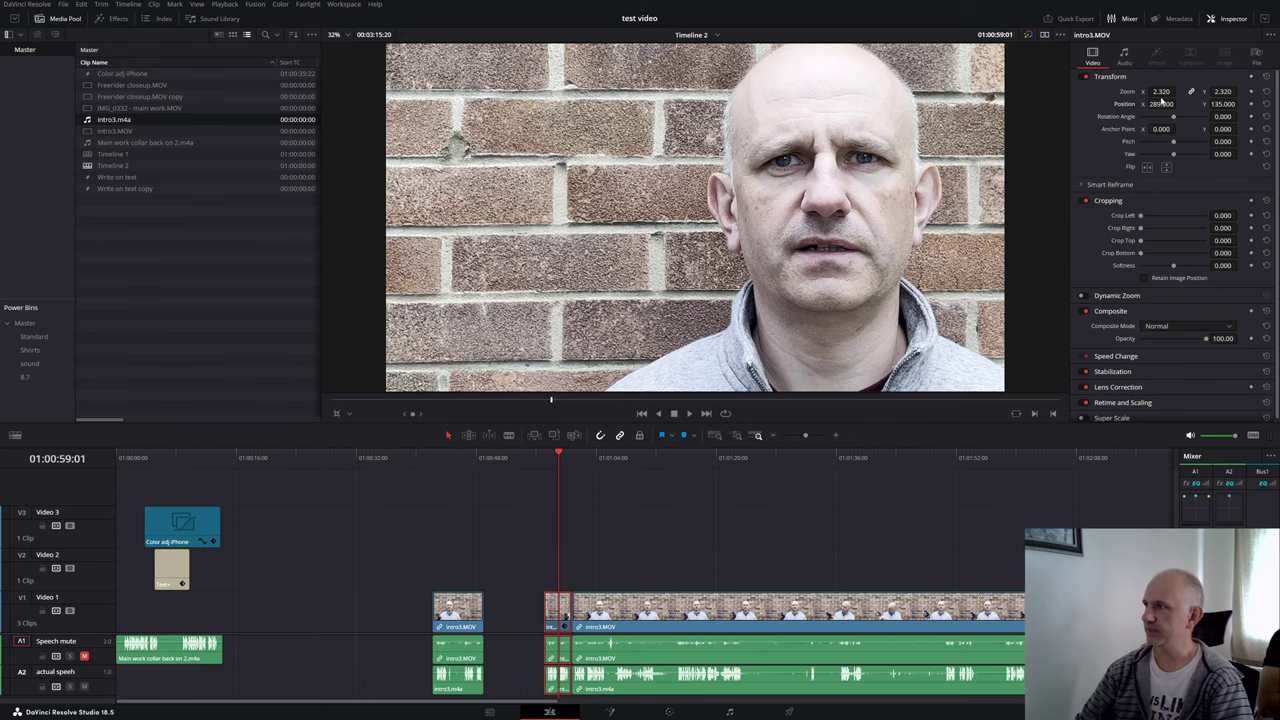
{"action": "left_click_drag", "start_coordinate": [1161, 104], "coordinate": [1071, 91]}
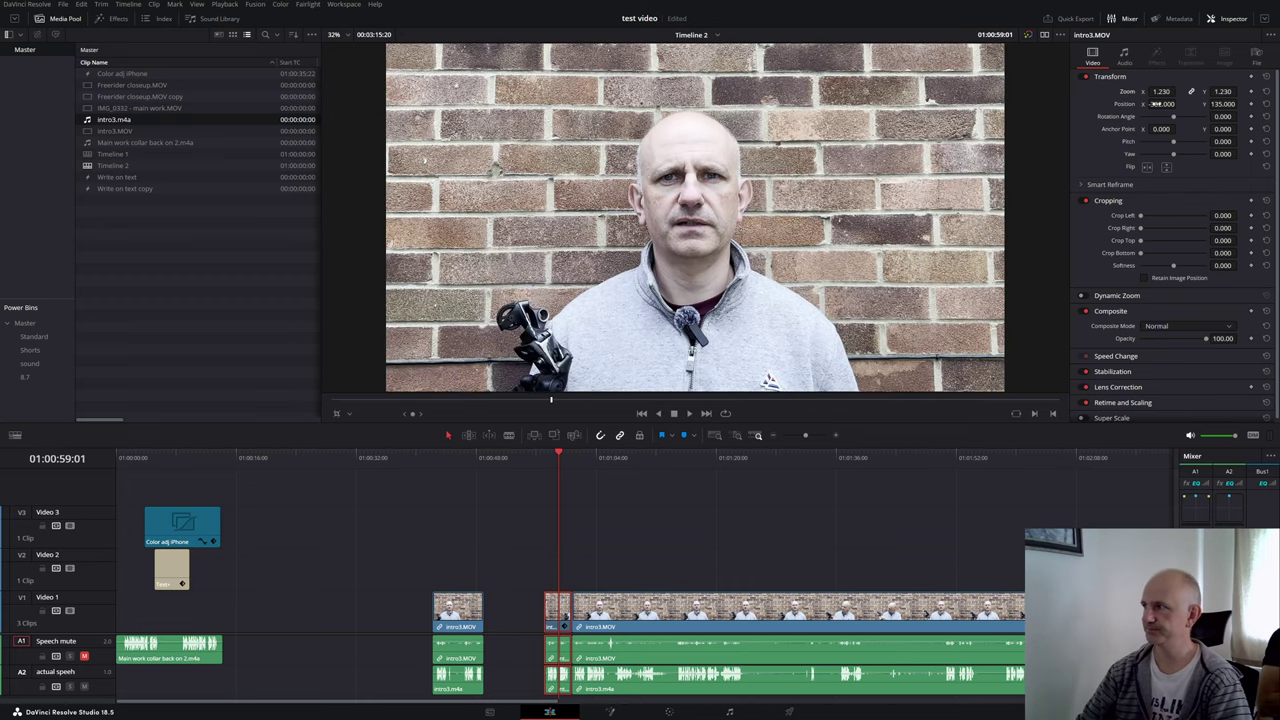
{"action": "left_click_drag", "start_coordinate": [1155, 104], "coordinate": [1178, 104]}
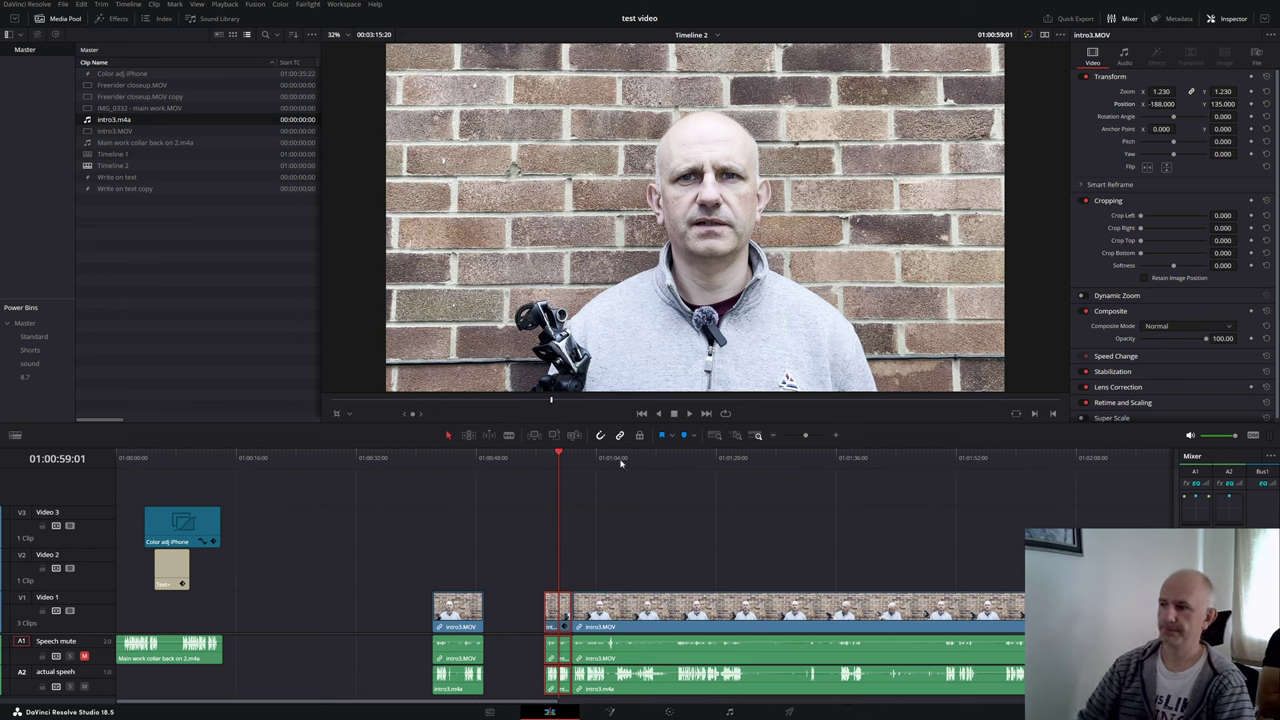
{"action": "left_click", "coordinate": [807, 526]}
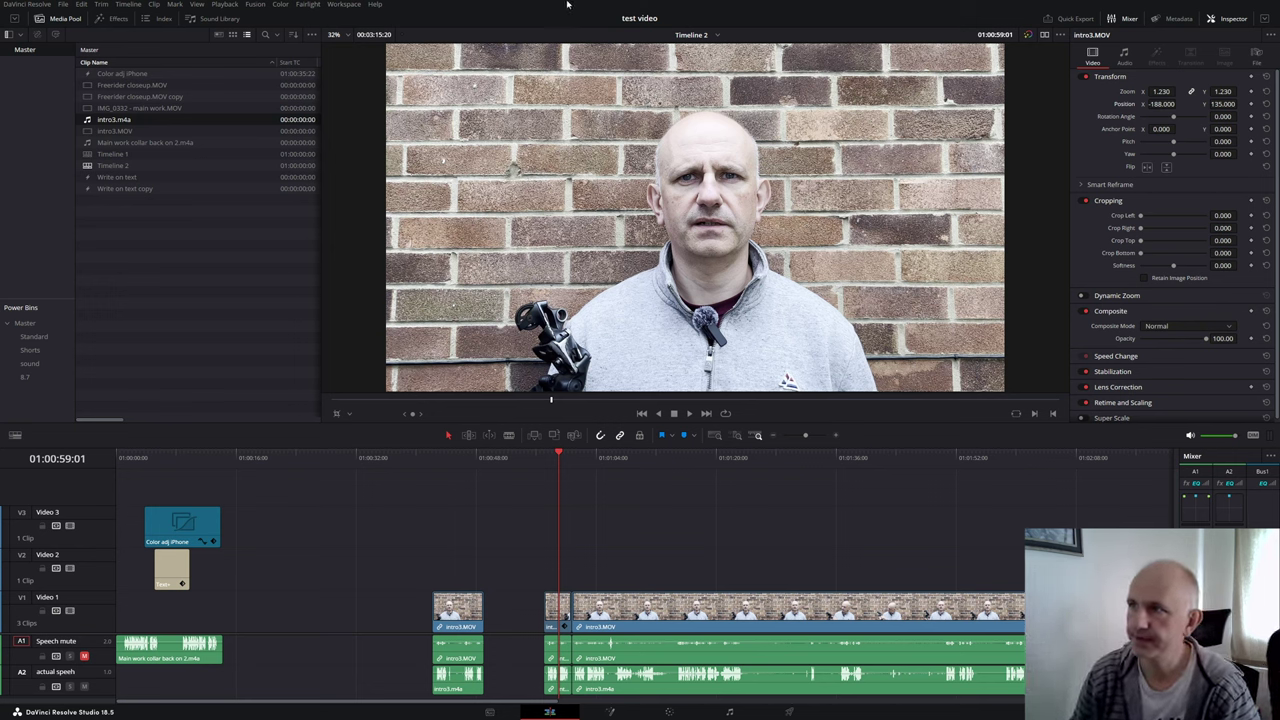
Step: Magnify the timeline viewer to 50% and return it to Fit
{"action": "left_click", "coordinate": [346, 35]}
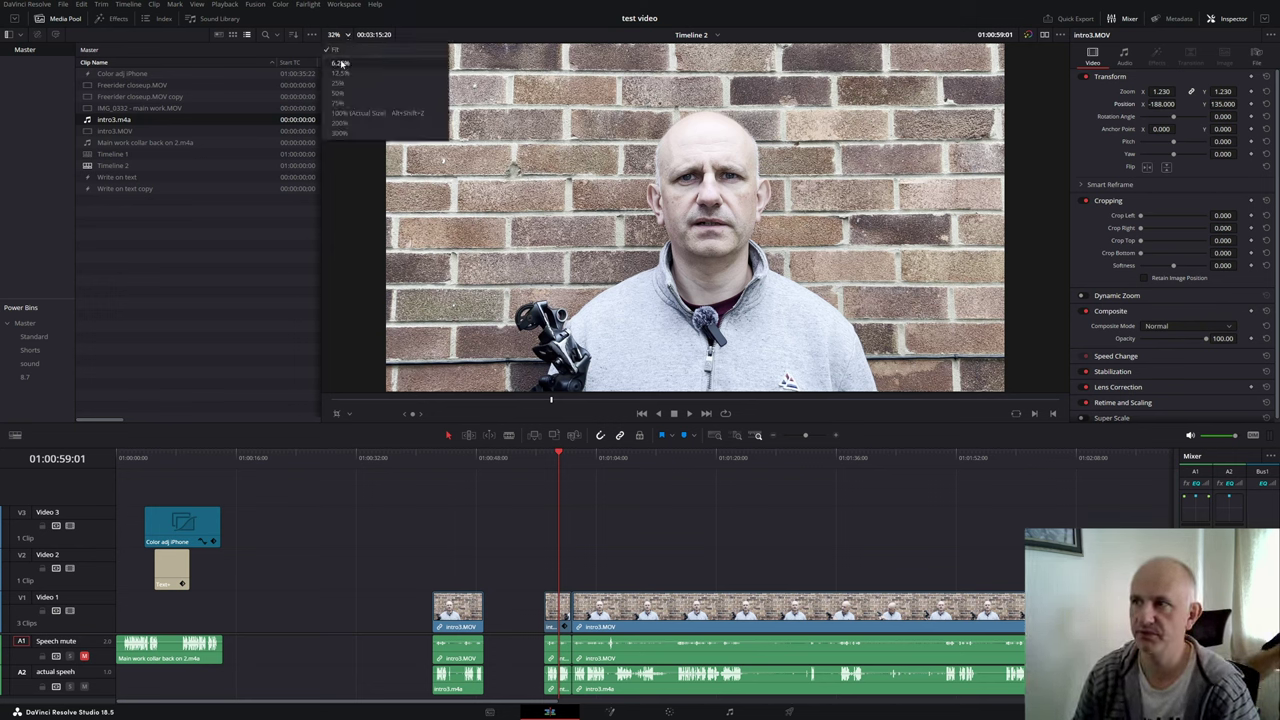
{"action": "left_click", "coordinate": [340, 82]}
{"action": "left_click", "coordinate": [346, 35]}
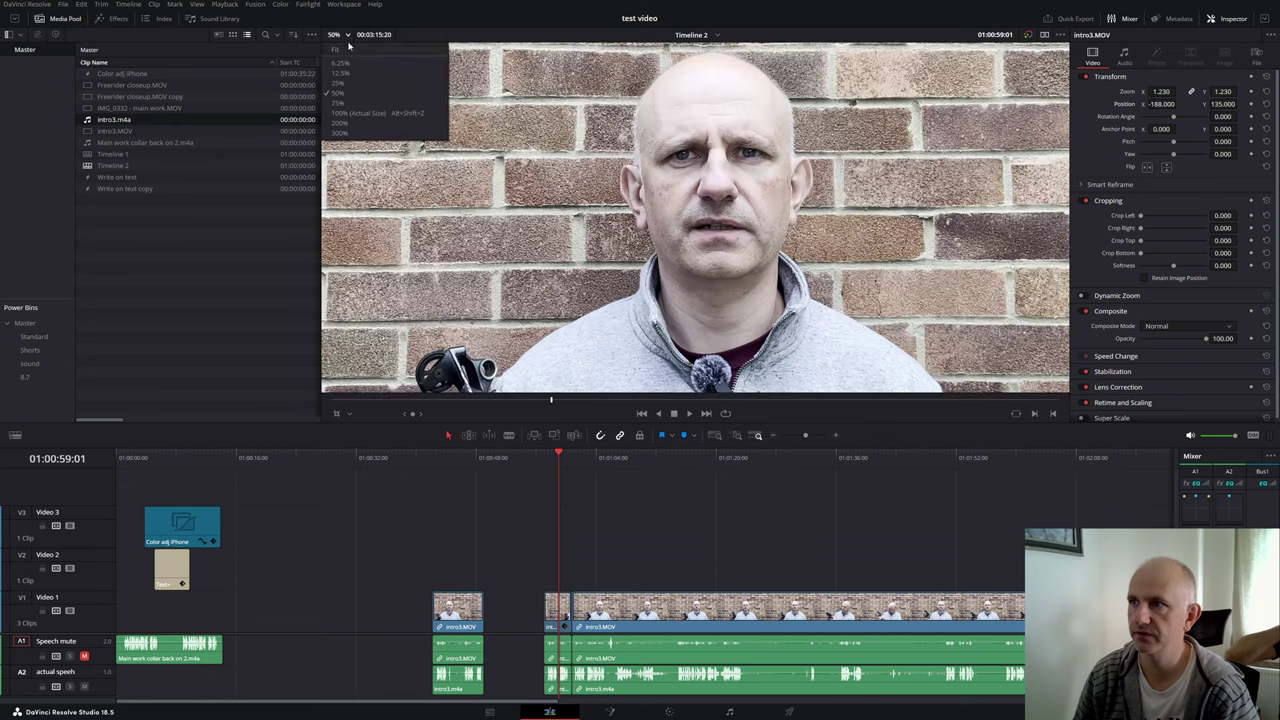
{"action": "left_click", "coordinate": [351, 46]}
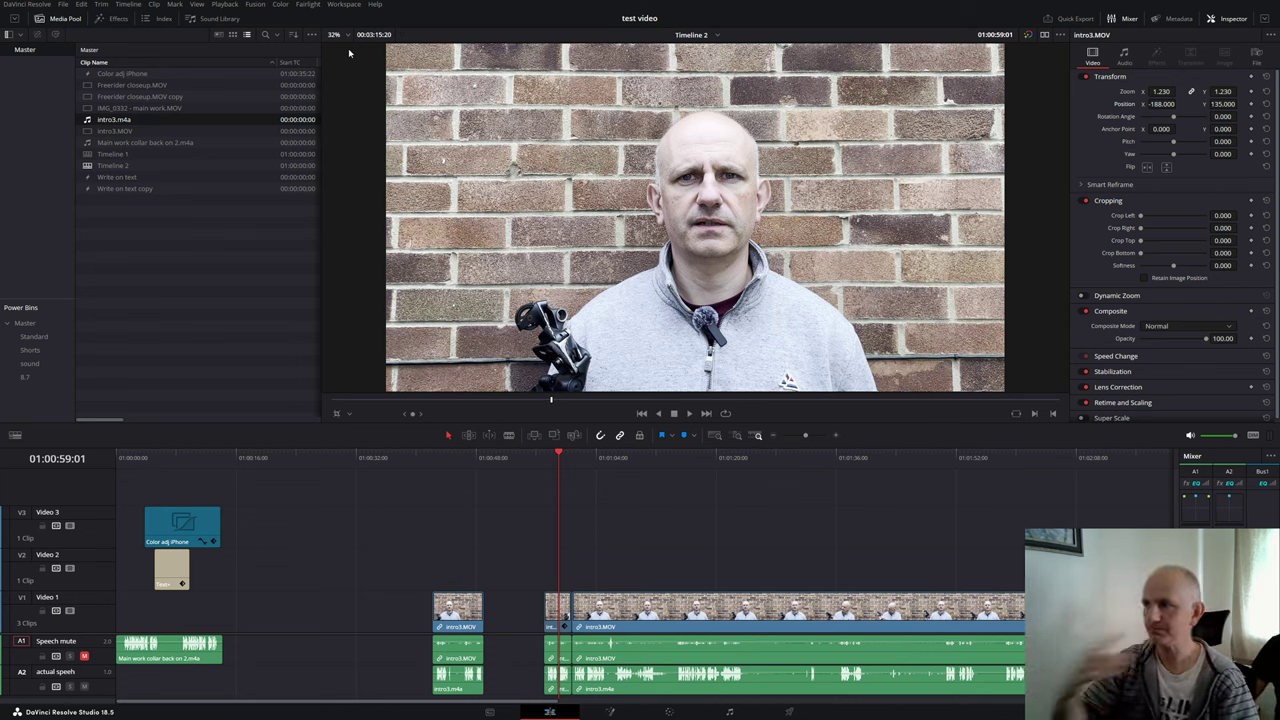
Step: Play from 01:00:59:01 across the cut to review the jump from the zoomed section to the following clip
{"action": "key", "text": "space"}
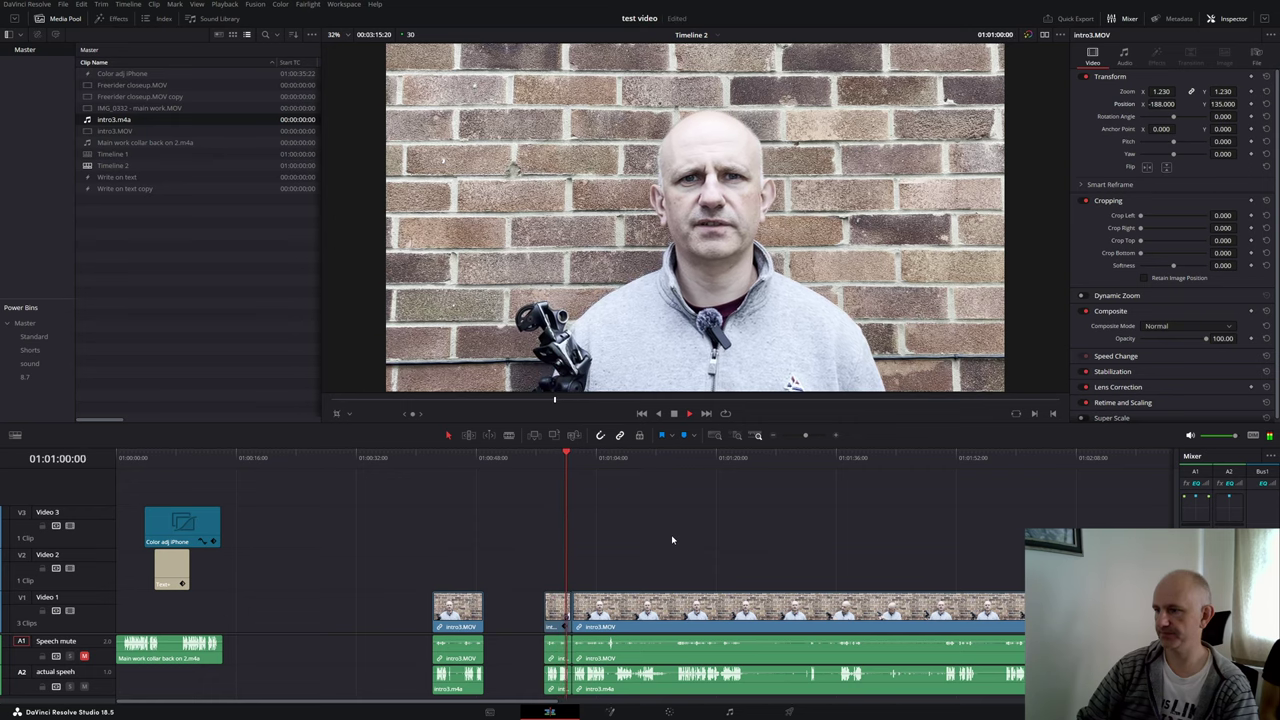
{"action": "key", "text": "space"}
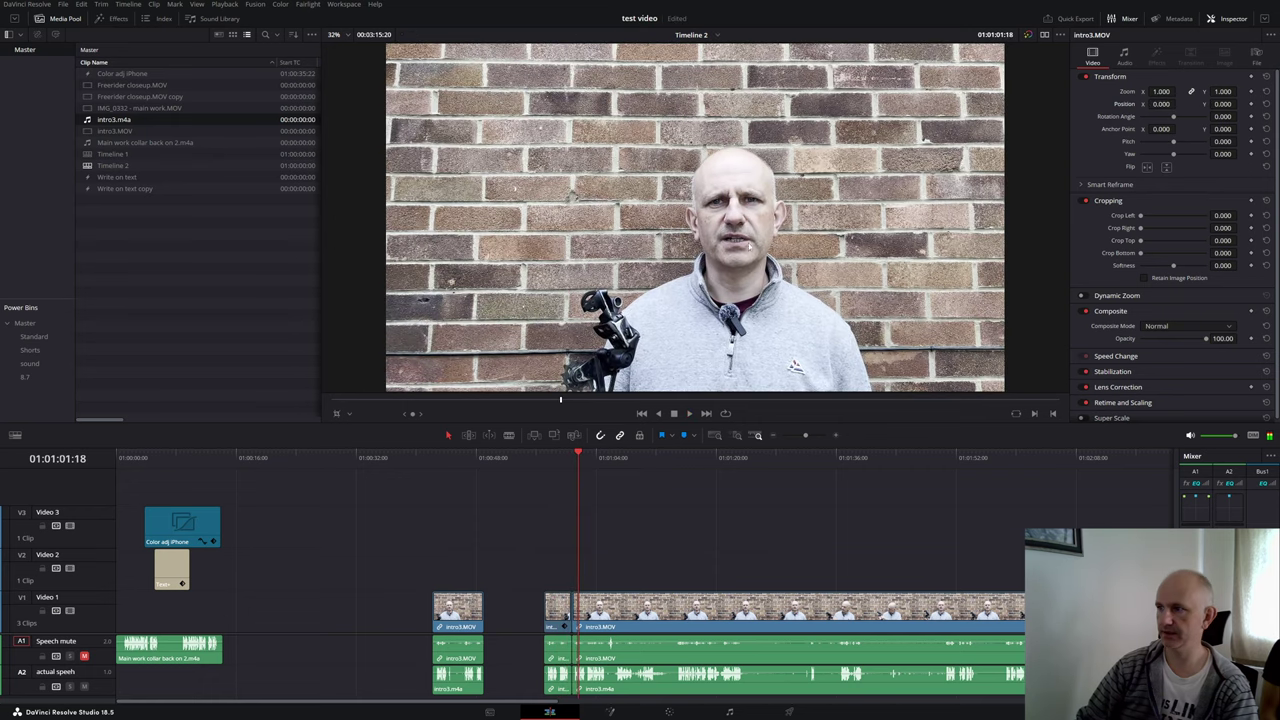
Step: Replay the short zoomed intro3.MOV section up to just past the cut at about 01:01:00:23
{"action": "left_click_drag", "start_coordinate": [577, 467], "coordinate": [560, 471]}
{"action": "key", "text": "space"}
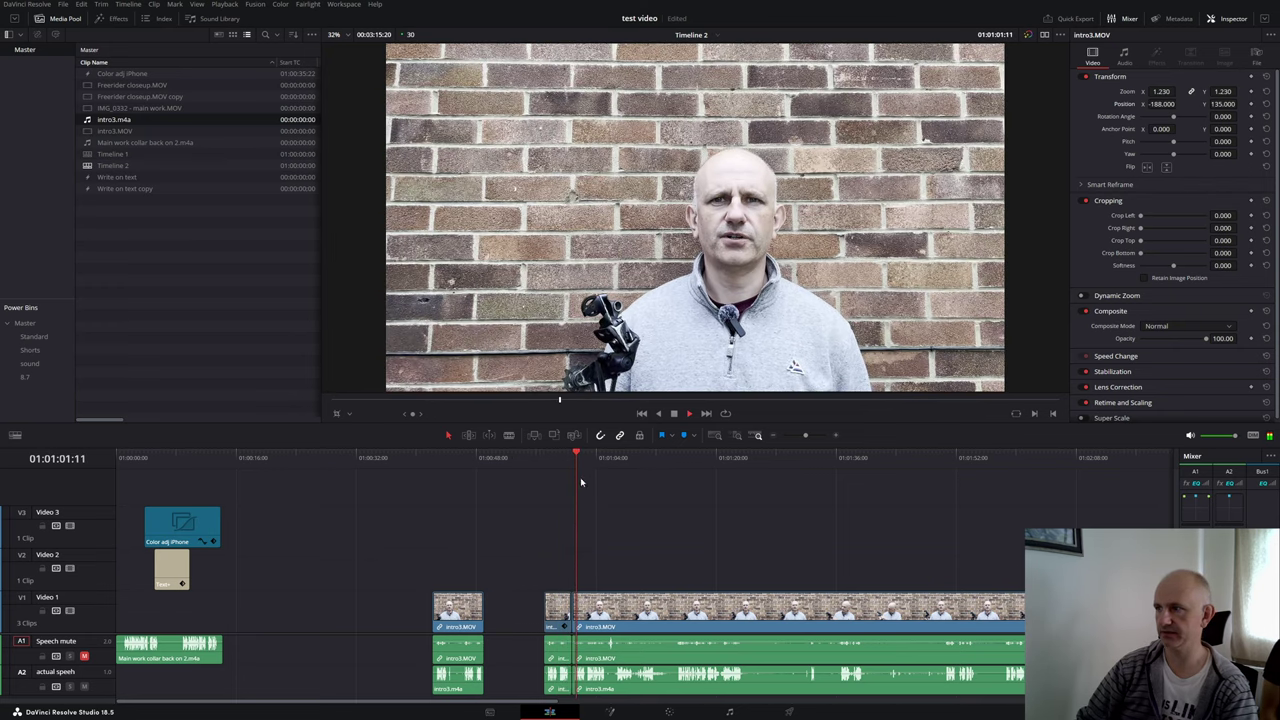
{"action": "key", "text": "space"}
Step: Set the long intro3.MOV clip after the cut to zoom 1.280 and position X -262
{"action": "left_click", "coordinate": [615, 609]}
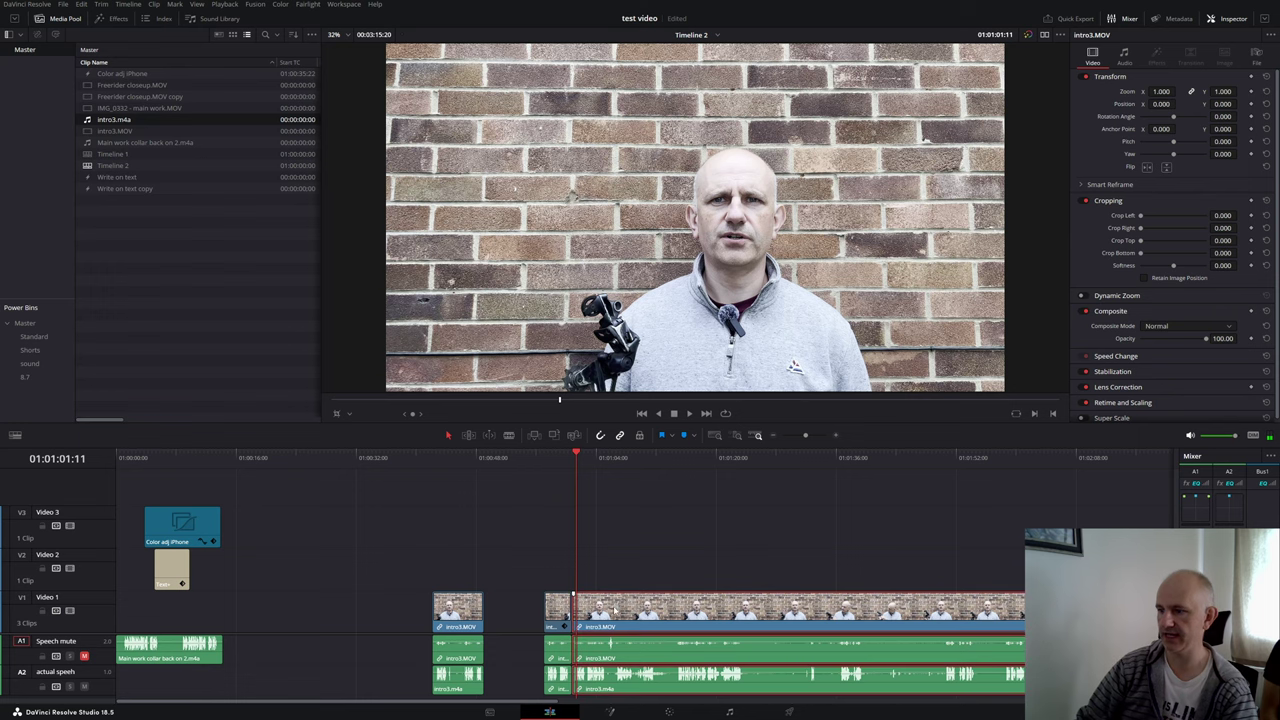
{"action": "key", "text": "ctrl+equal"}
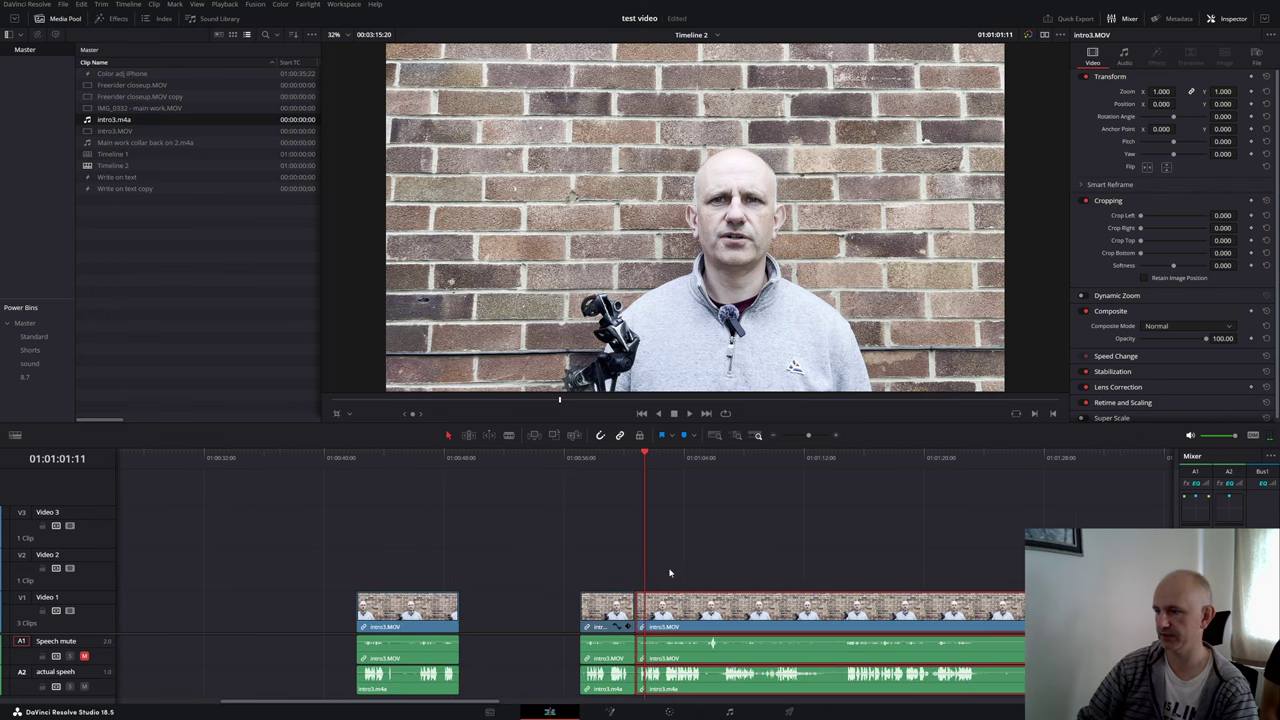
{"action": "left_click", "coordinate": [624, 583]}
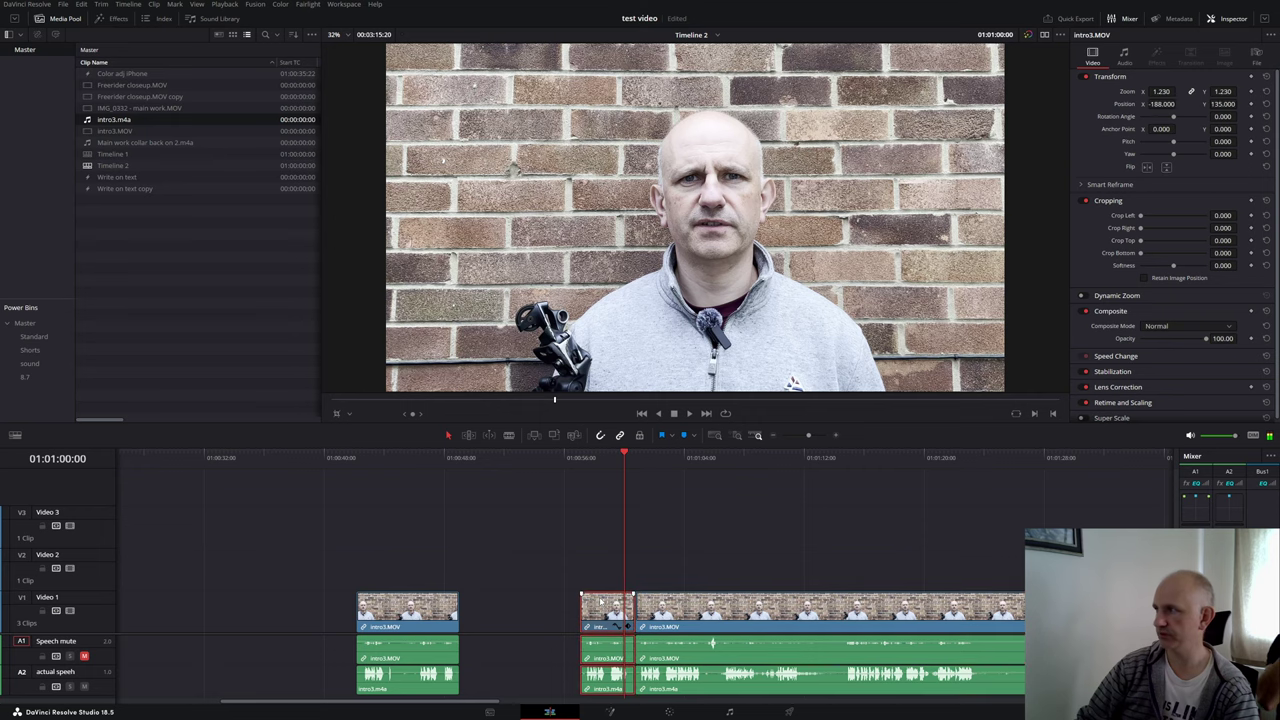
{"action": "left_click", "coordinate": [652, 477]}
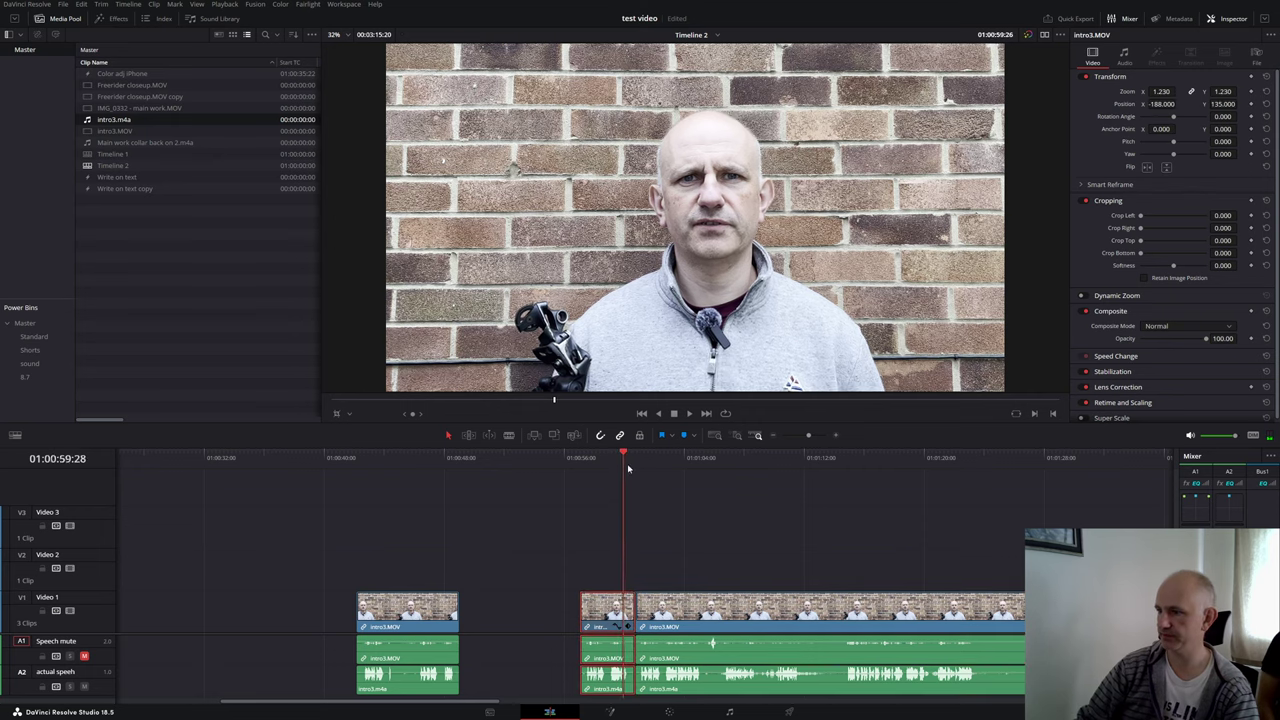
{"action": "left_click", "coordinate": [666, 610]}
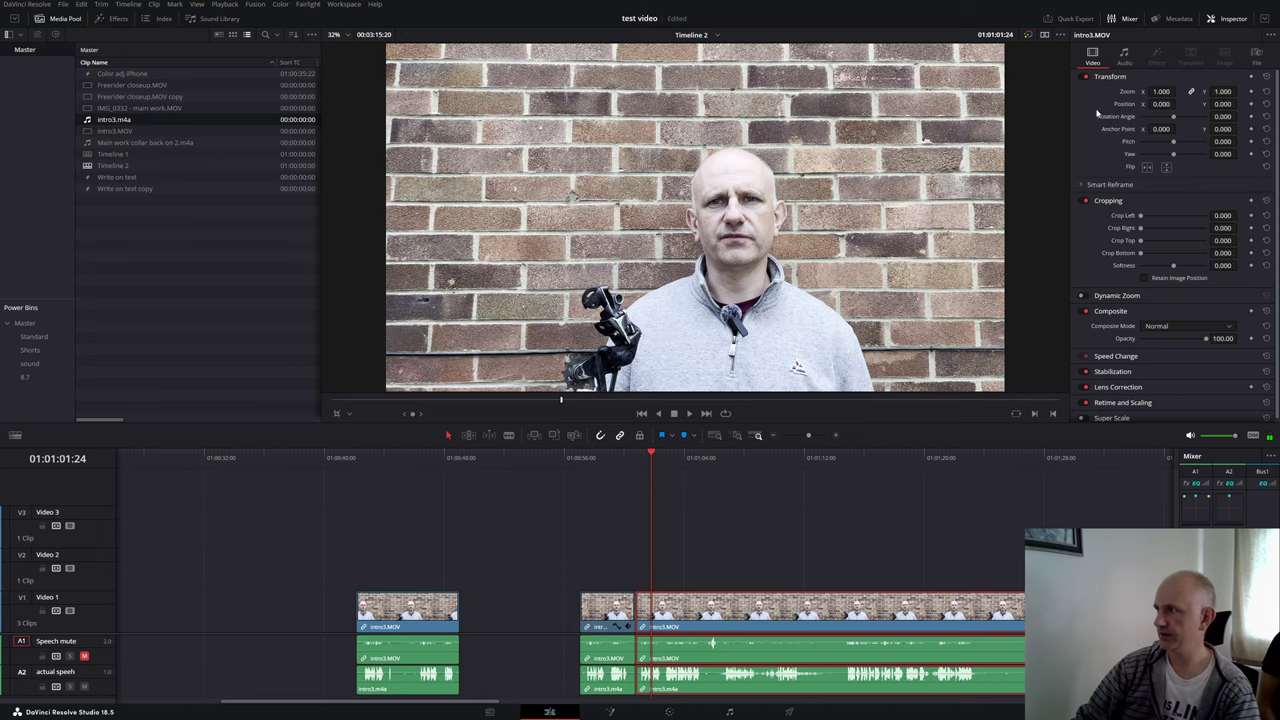
{"action": "mouse_move", "coordinate": [1161, 92]}
{"action": "left_mouse_down"}
{"action": "mouse_move", "coordinate": [1198, 91]}
{"action": "mouse_move", "coordinate": [1161, 117]}
{"action": "mouse_move", "coordinate": [1178, 104]}
{"action": "left_mouse_up"}
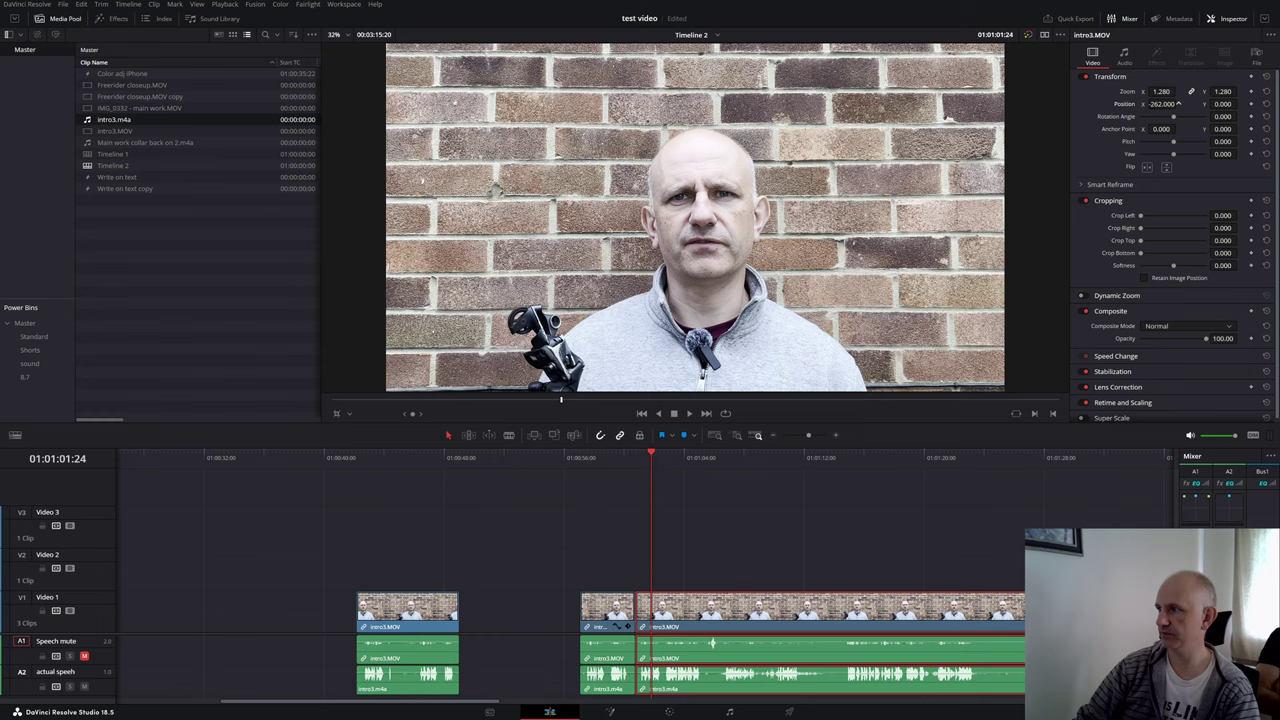
Step: Play across the cut between the two zoomed intro3.MOV sections and compare their framing on either side
{"action": "left_click_drag", "start_coordinate": [629, 477], "coordinate": [597, 473]}
{"action": "key", "text": "space"}
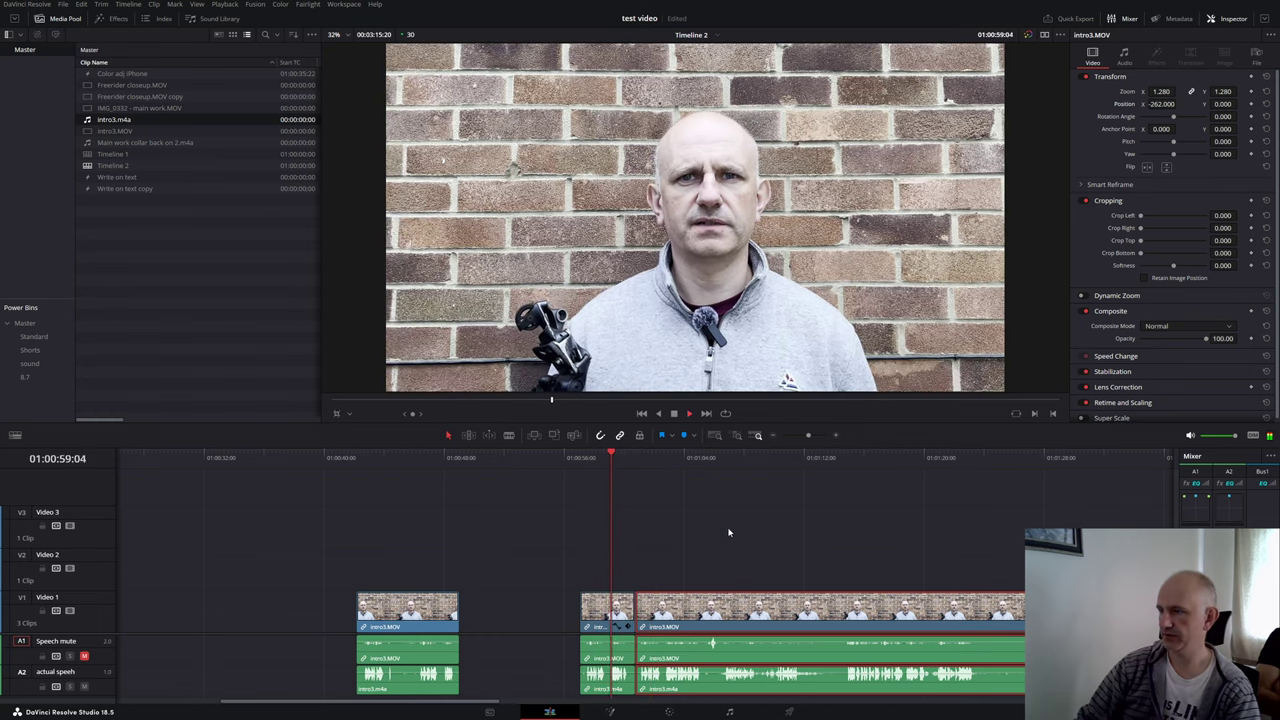
{"action": "left_click", "coordinate": [729, 536]}
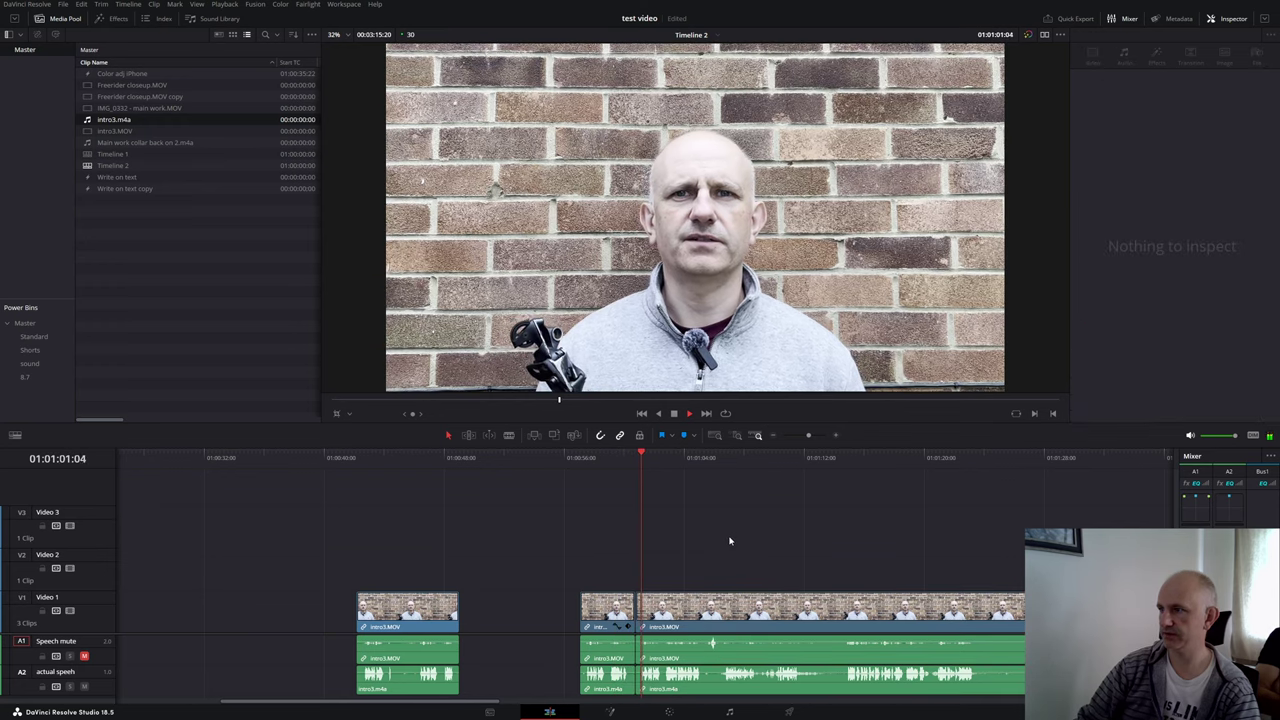
{"action": "key", "text": "space"}
{"action": "left_click_drag", "start_coordinate": [626, 470], "coordinate": [617, 470]}
{"action": "key", "text": "space"}
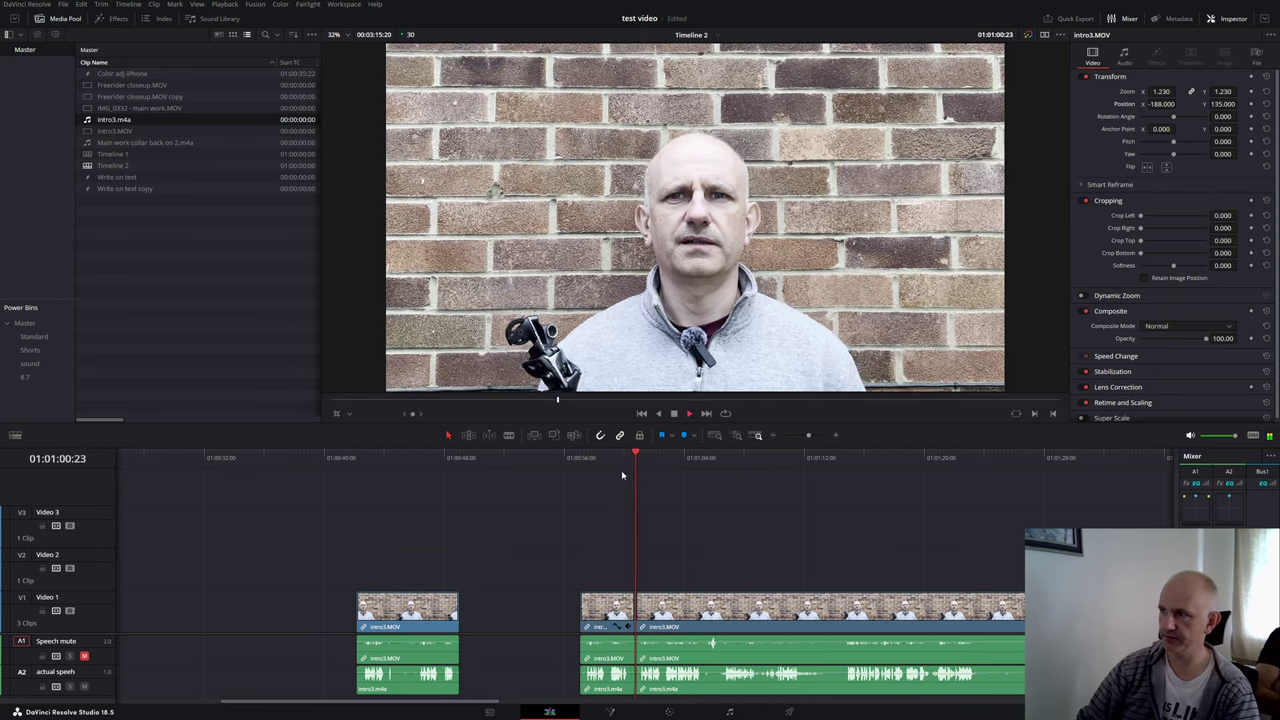
{"action": "left_click", "coordinate": [608, 607]}
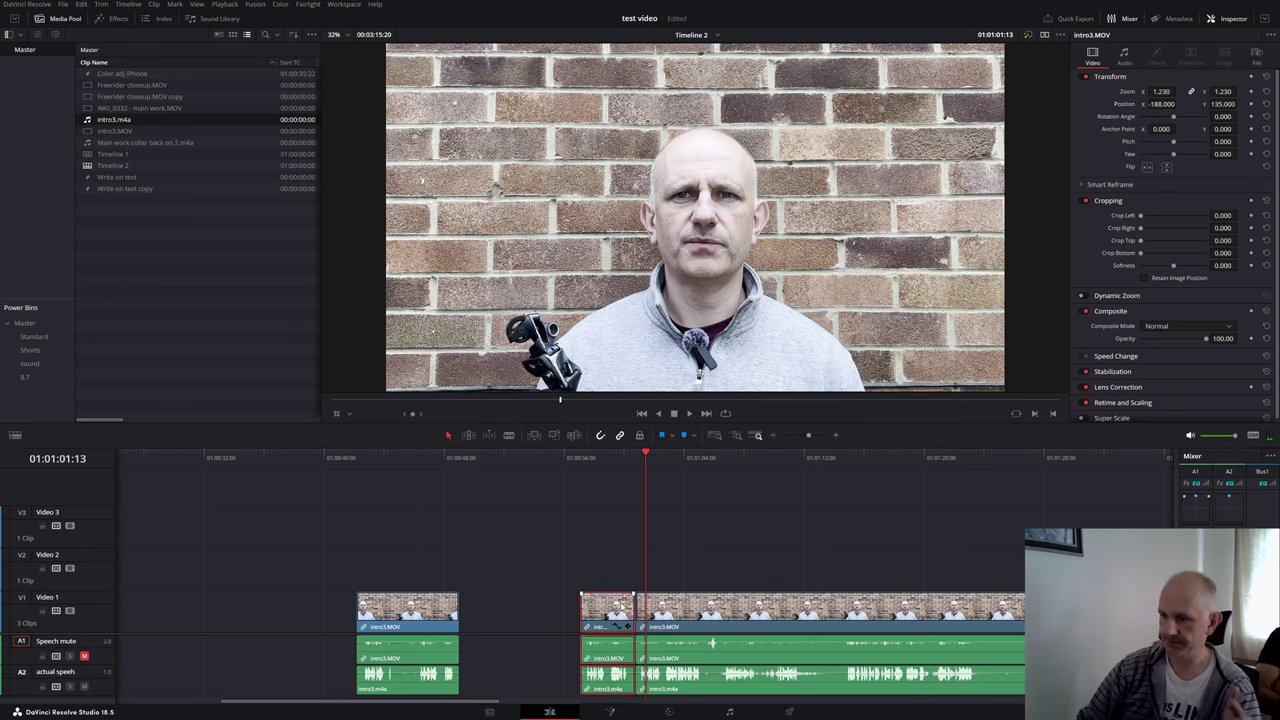
{"action": "left_click", "coordinate": [729, 563]}
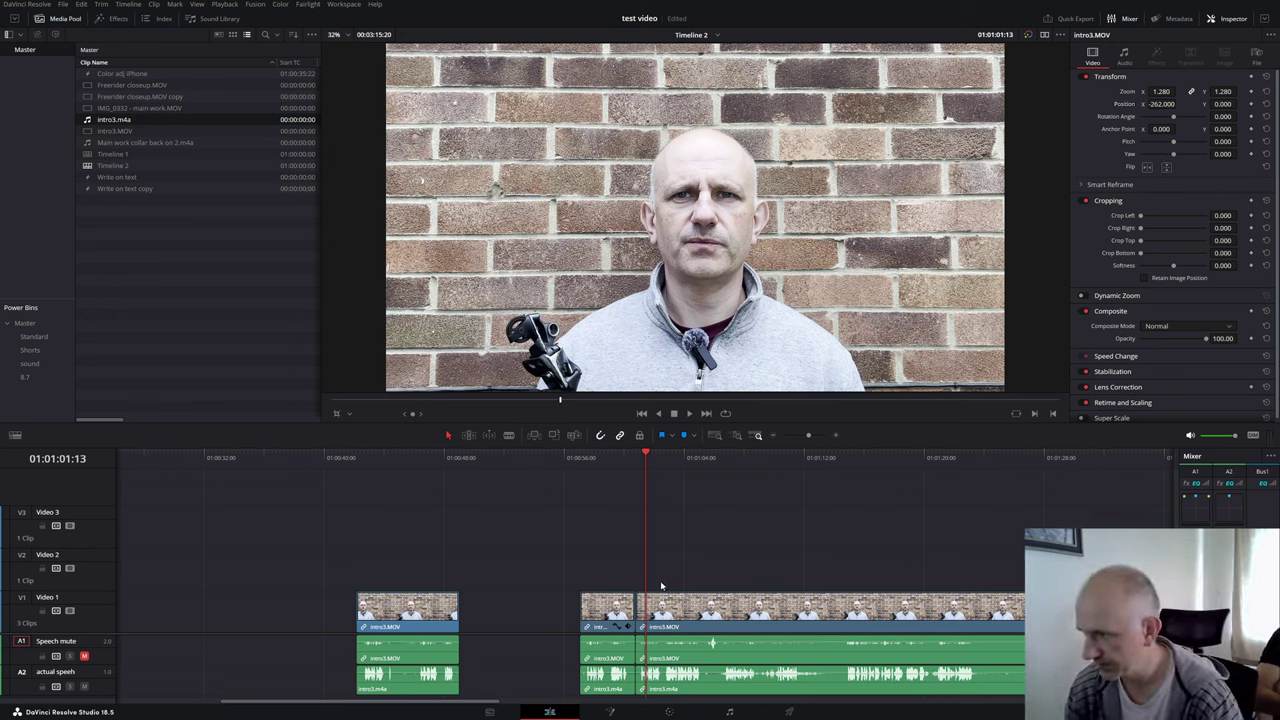
{"action": "left_click_drag", "start_coordinate": [646, 454], "coordinate": [624, 458]}
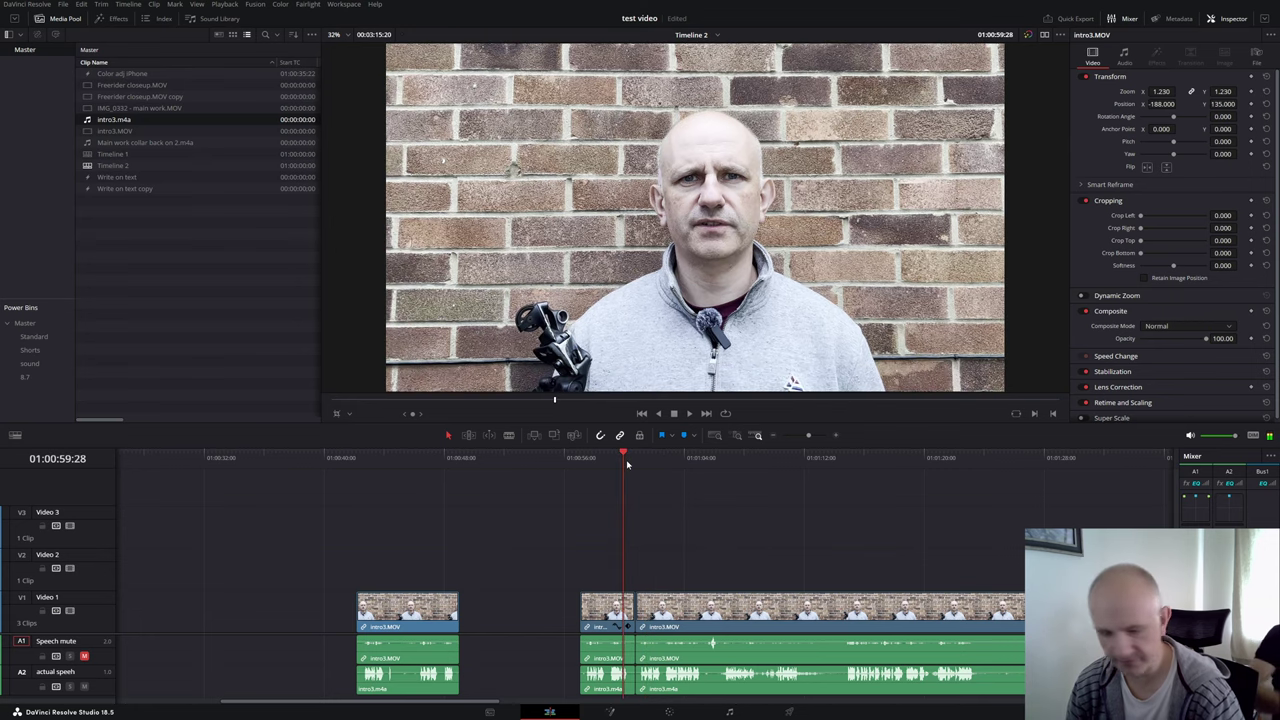
Step: Undo the zoom and position changes on both intro3.MOV sections and the cut between them
{"action": "key", "text": "ctrl+z"}
{"action": "key", "text": "ctrl+z"}
{"action": "key", "text": "ctrl+z"}
{"action": "key", "text": "ctrl+z"}
{"action": "key", "text": "ctrl+z"}
{"action": "key", "text": "ctrl+z"}
{"action": "key", "text": "ctrl+z"}
{"action": "key", "text": "ctrl+z"}
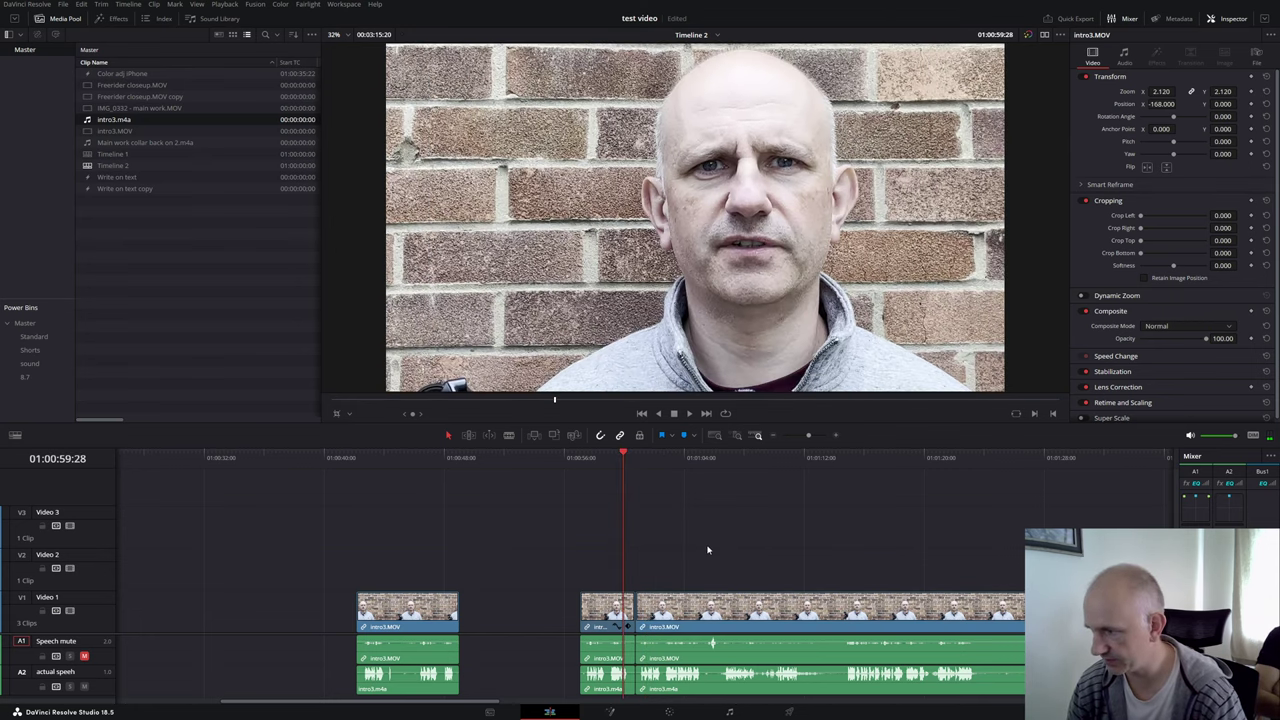
{"action": "key", "text": "ctrl+z"}
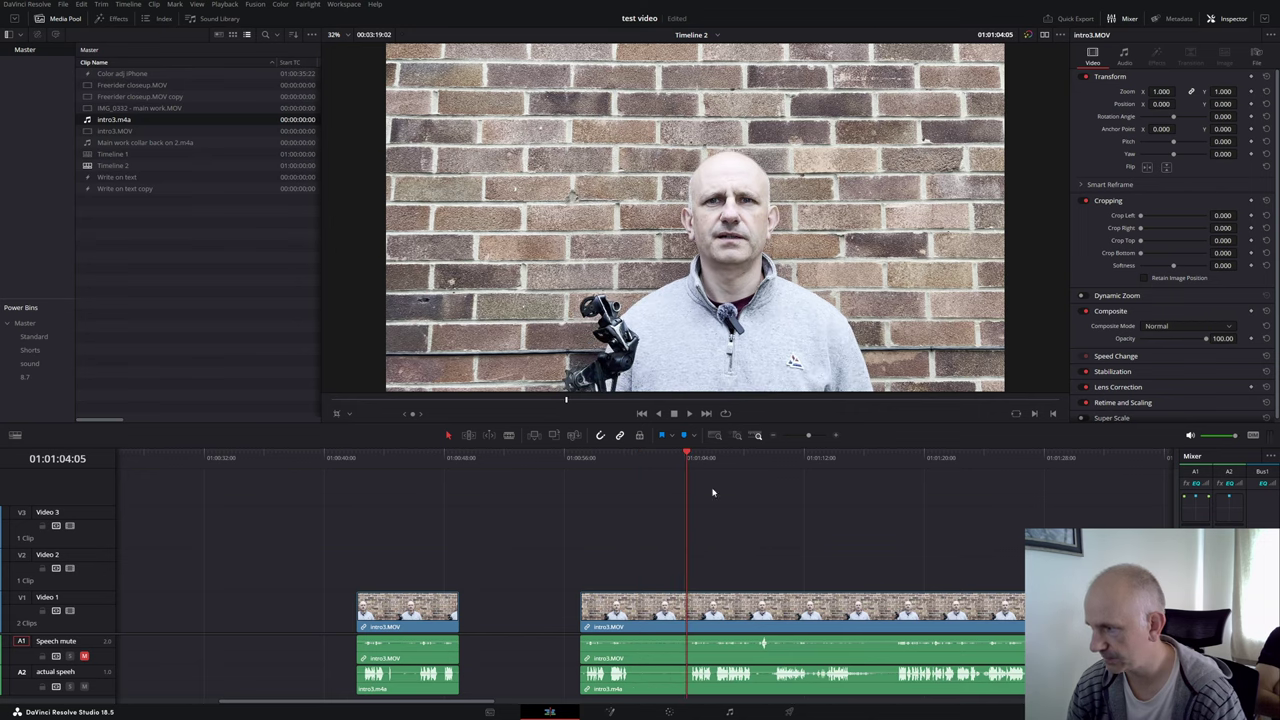
Step: Set the whole uncut second intro3.MOV clip to zoom 1.200 and position X -216
{"action": "left_click", "coordinate": [820, 615]}
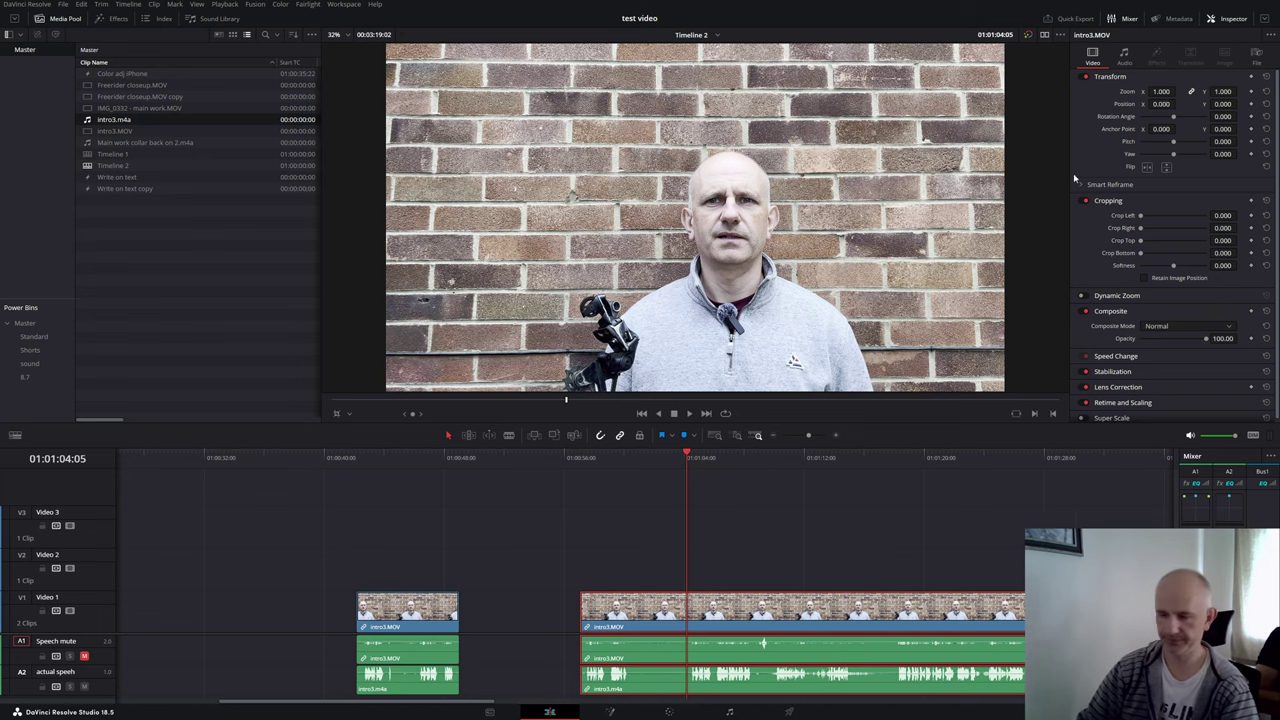
{"action": "key", "text": "ctrl+minus"}
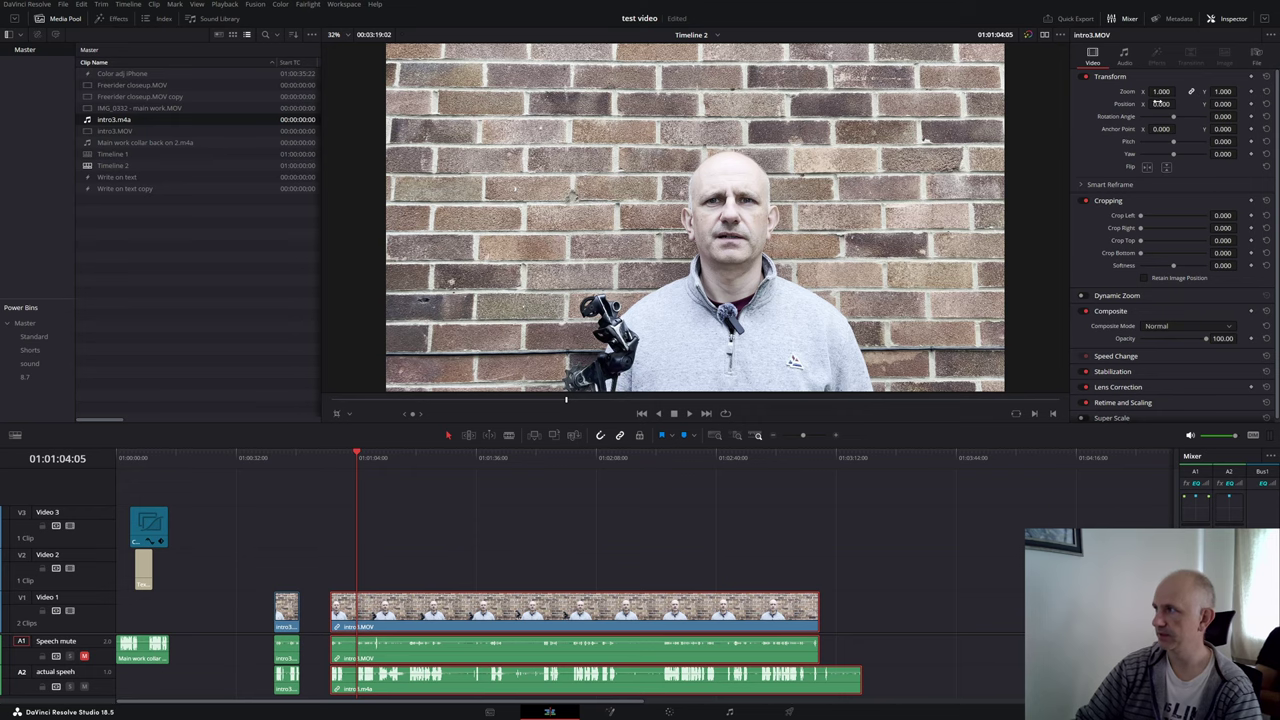
{"action": "left_click_drag", "start_coordinate": [1178, 91], "coordinate": [1145, 104]}
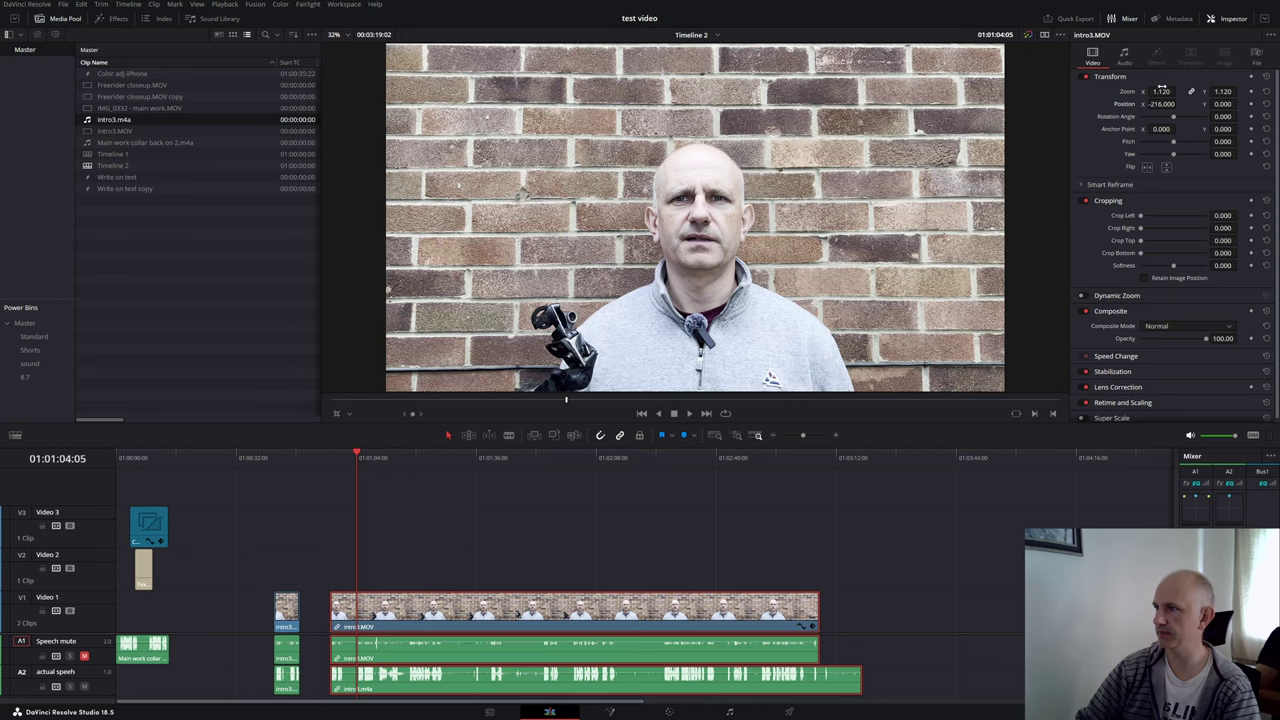
{"action": "left_click_drag", "start_coordinate": [1157, 91], "coordinate": [1178, 92]}
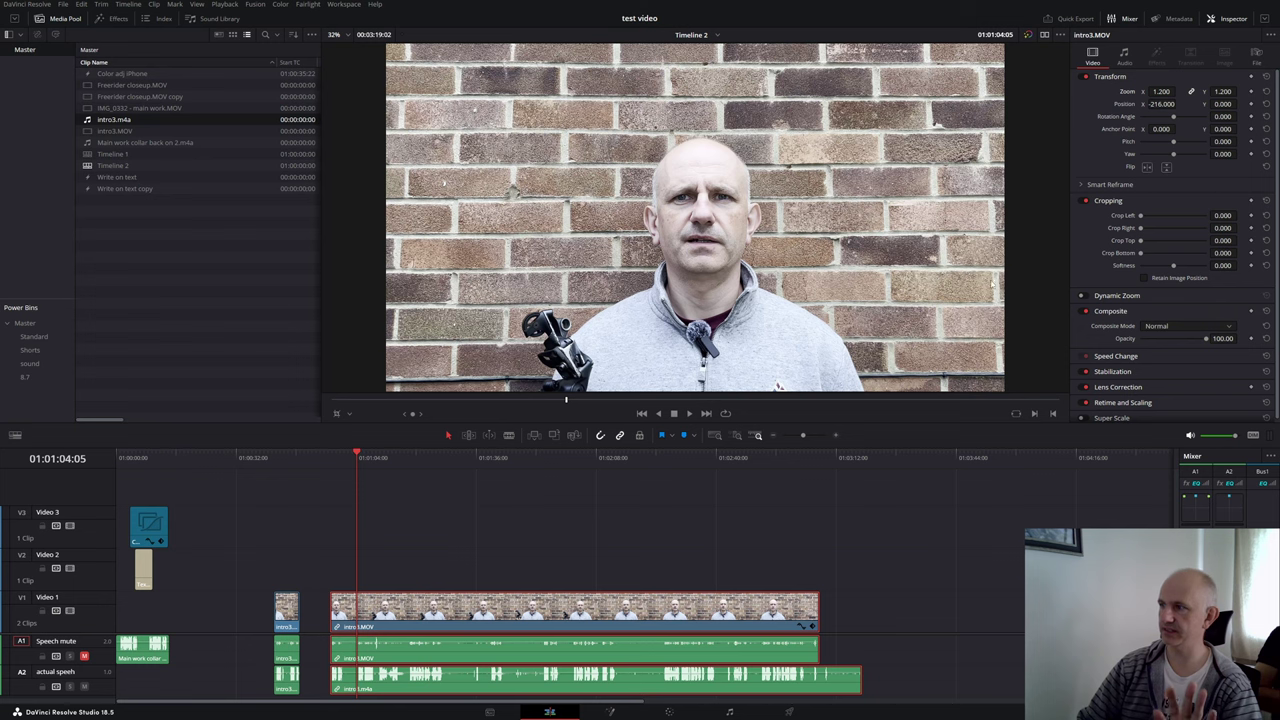
{"action": "key", "text": "ctrl+equal"}
{"action": "key", "text": "ctrl+equal"}
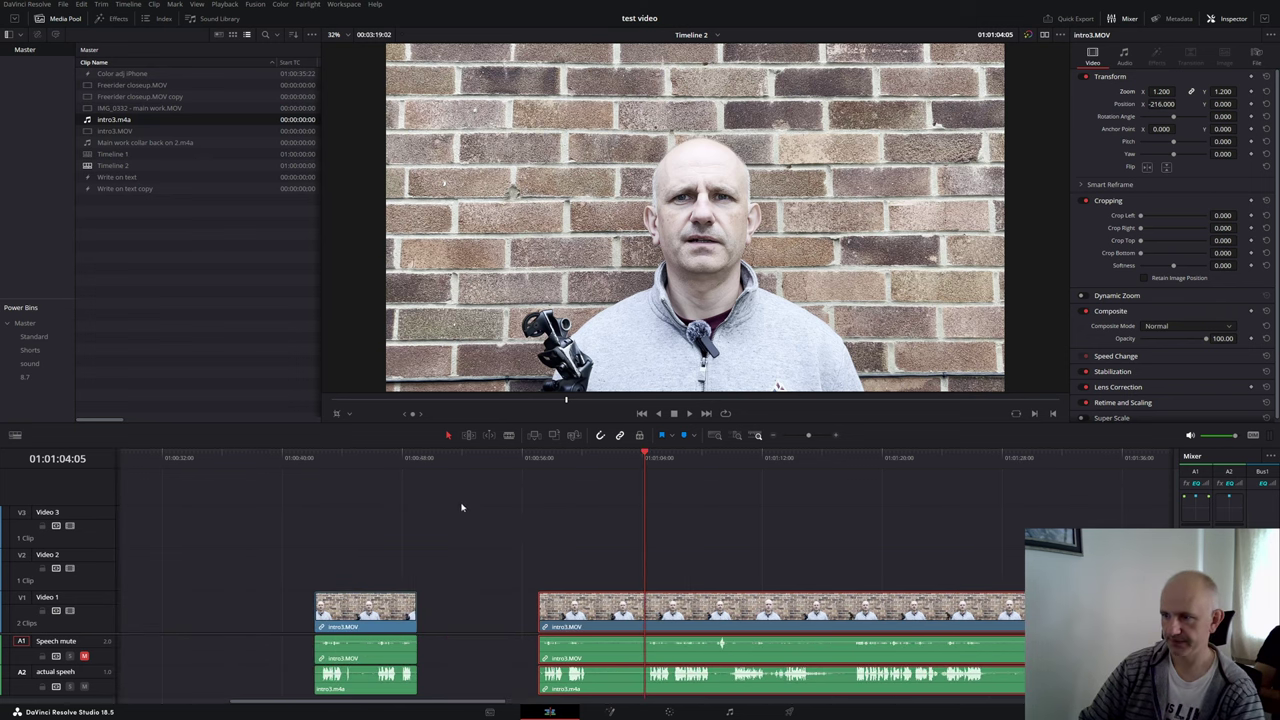
{"action": "key", "text": "ctrl+minus"}
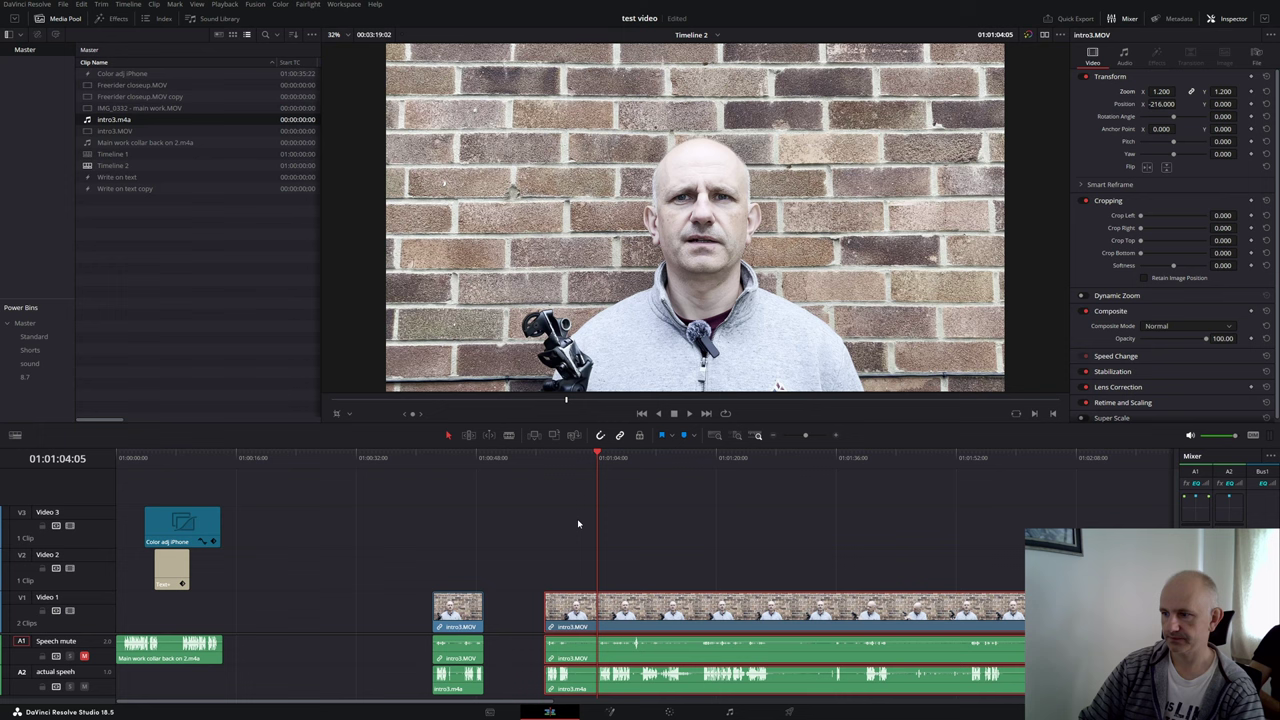
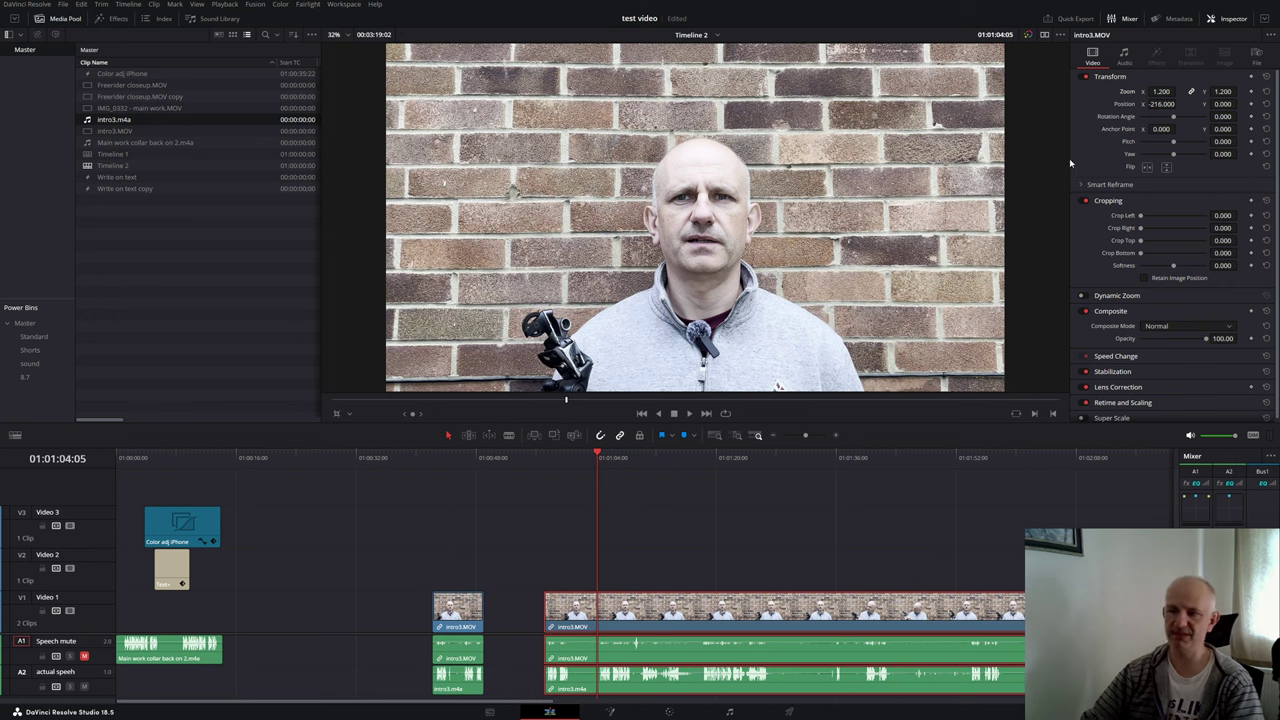
Step: Cut about three and a half seconds before 01:01:04:05 out of the linked intro3 clips, closing the gap
{"action": "mouse_move", "coordinate": [600, 457]}
{"action": "left_mouse_down"}
{"action": "mouse_move", "coordinate": [549, 477]}
{"action": "mouse_move", "coordinate": [574, 486]}
{"action": "mouse_move", "coordinate": [597, 466]}
{"action": "mouse_move", "coordinate": [629, 466]}
{"action": "mouse_move", "coordinate": [599, 466]}
{"action": "left_mouse_up"}
{"action": "key", "text": "ctrl+b"}
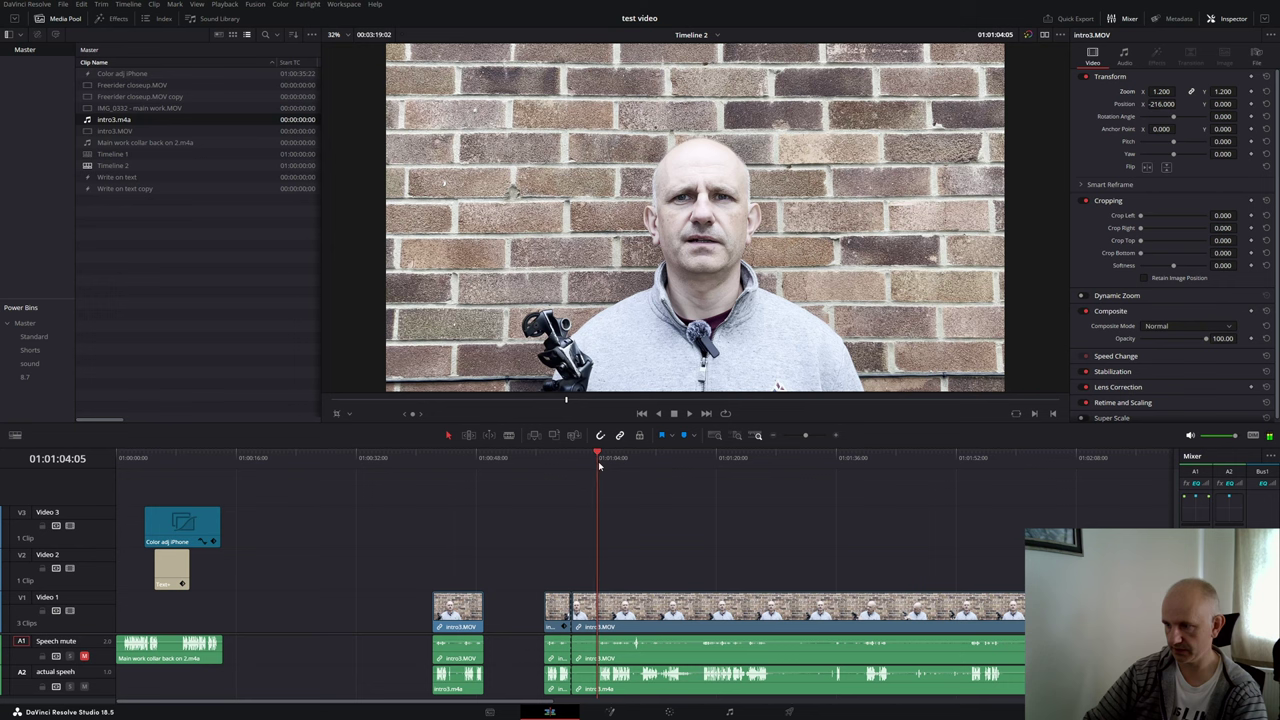
{"action": "key", "text": "Up"}
Step: Play across the new cut at about 01:01:00:21 to review the jump between the equally zoomed sections
{"action": "left_click", "coordinate": [554, 465]}
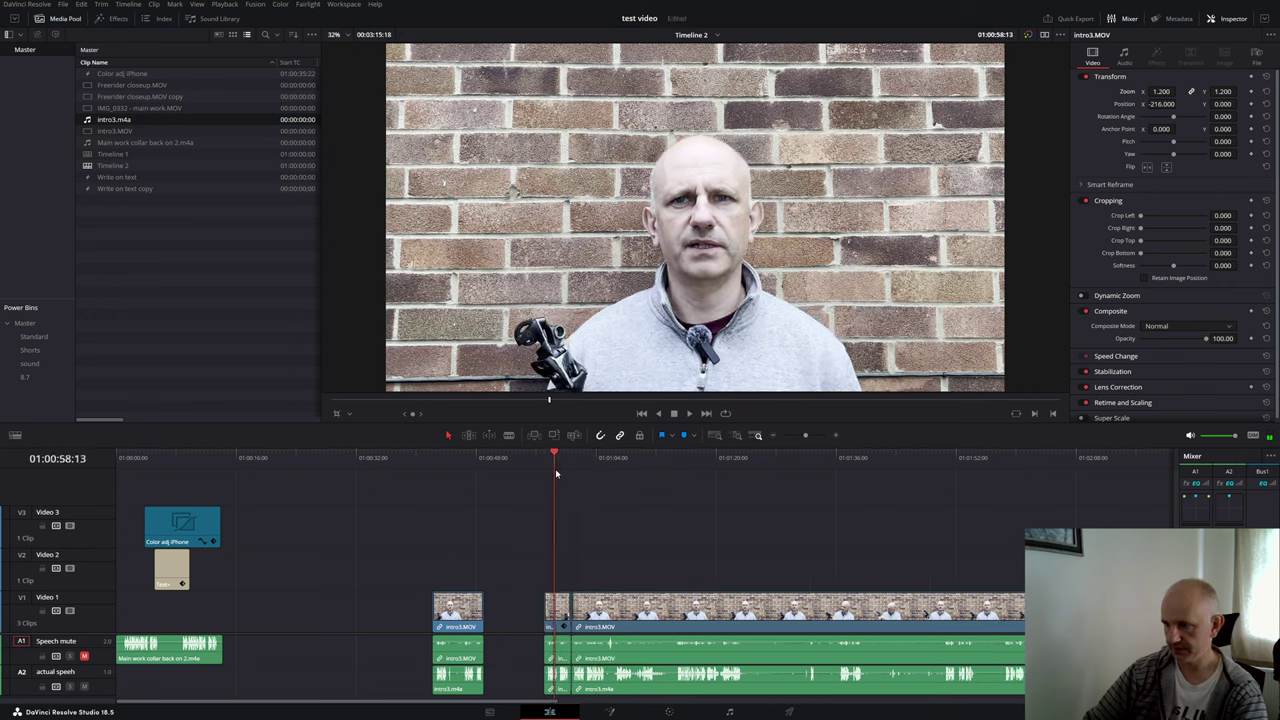
{"action": "key", "text": "space"}
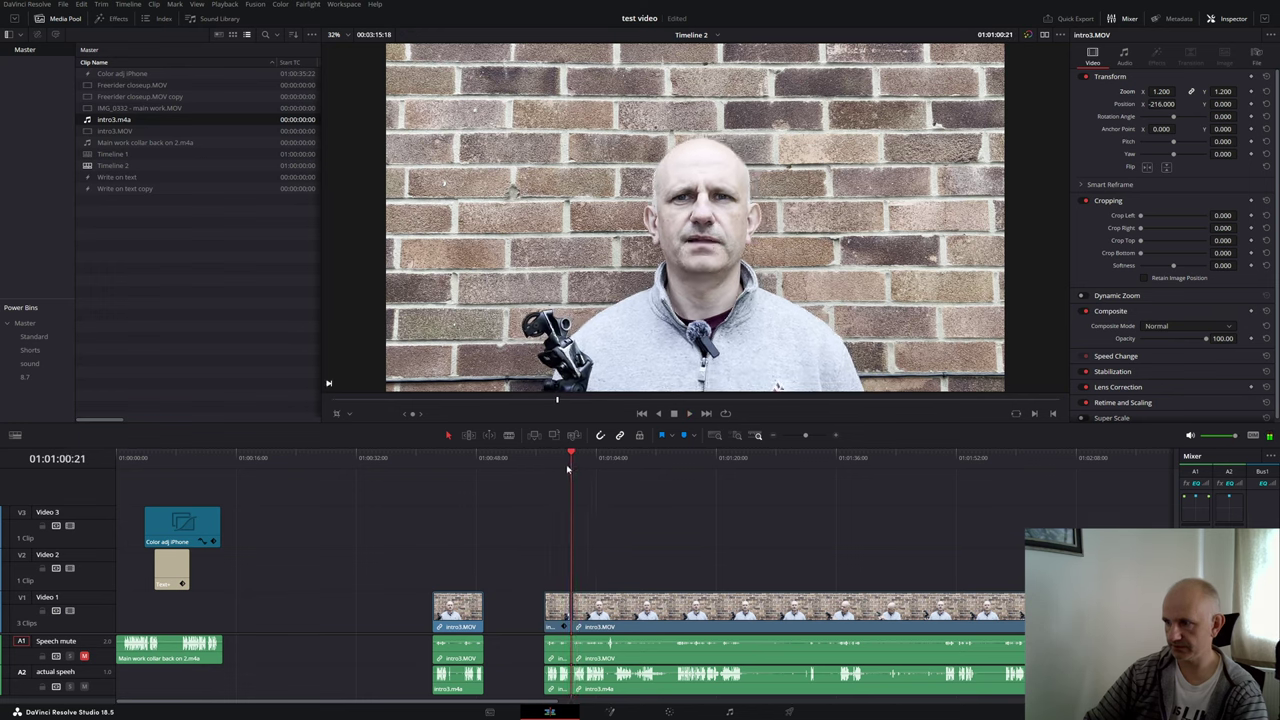
{"action": "left_click", "coordinate": [562, 468]}
{"action": "key", "text": "space"}
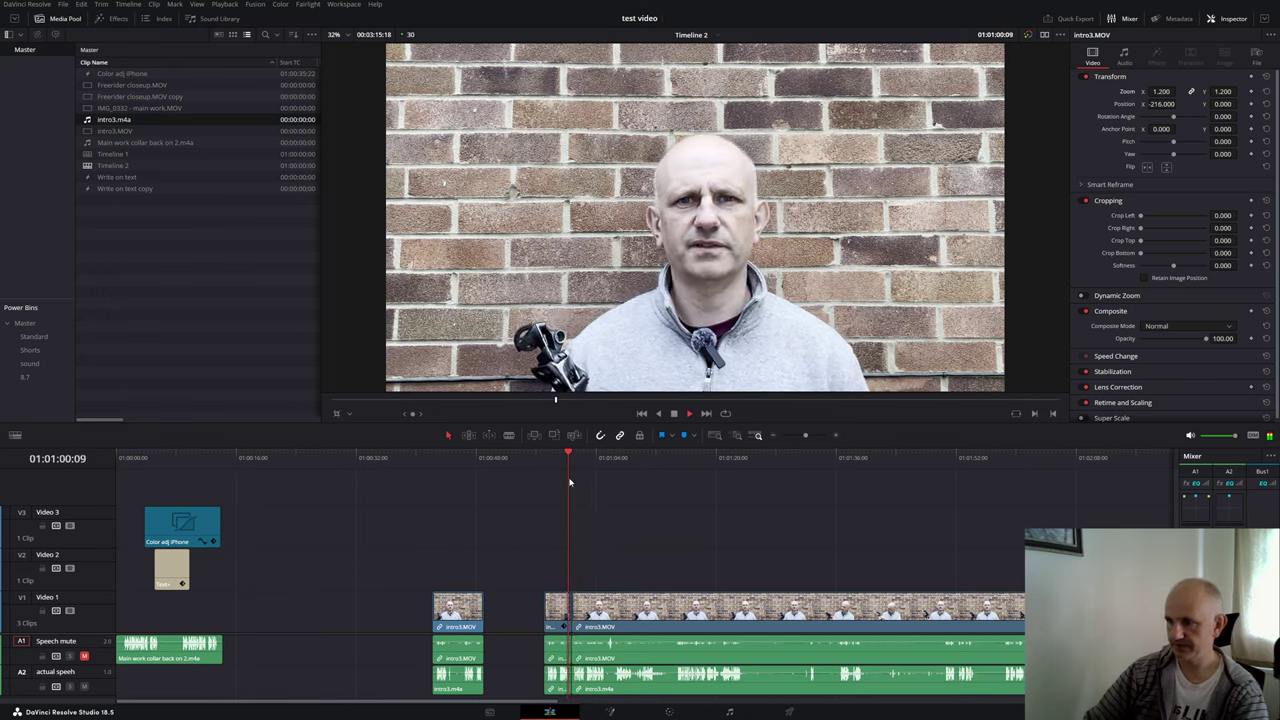
{"action": "key", "text": "space"}
{"action": "left_click", "coordinate": [640, 612]}
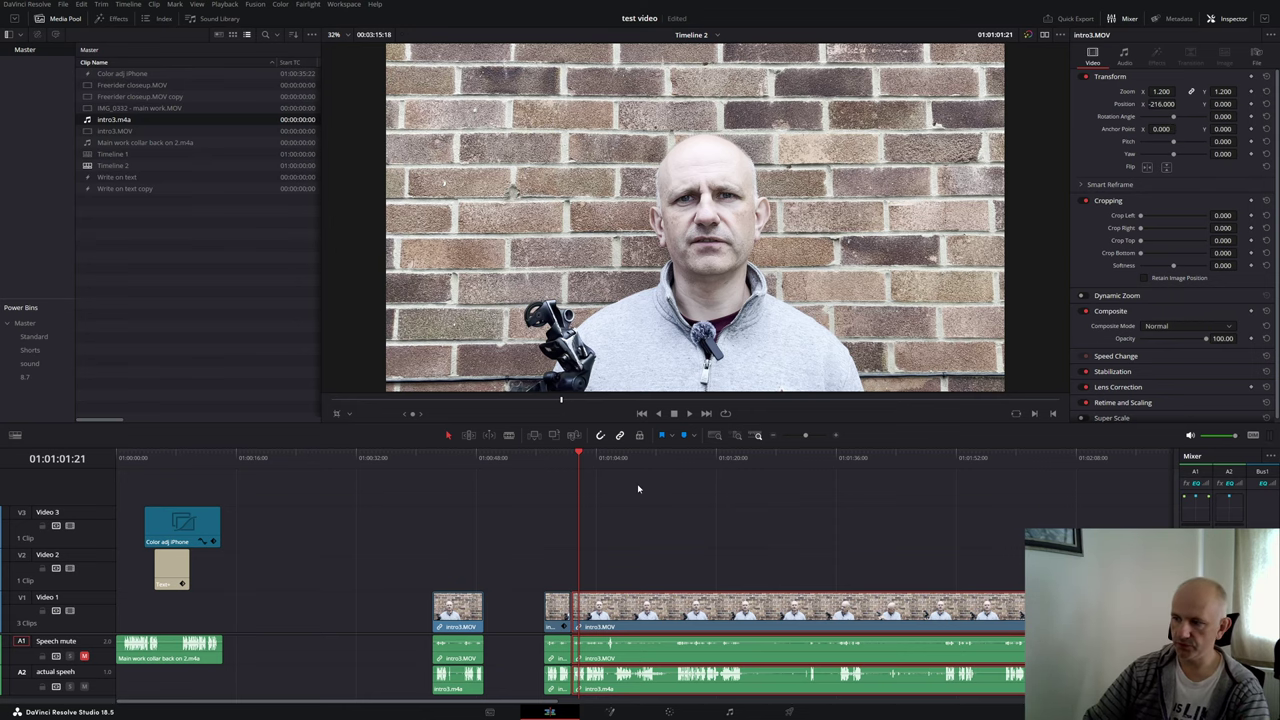
{"action": "left_click", "coordinate": [536, 458]}
{"action": "key", "text": "space"}
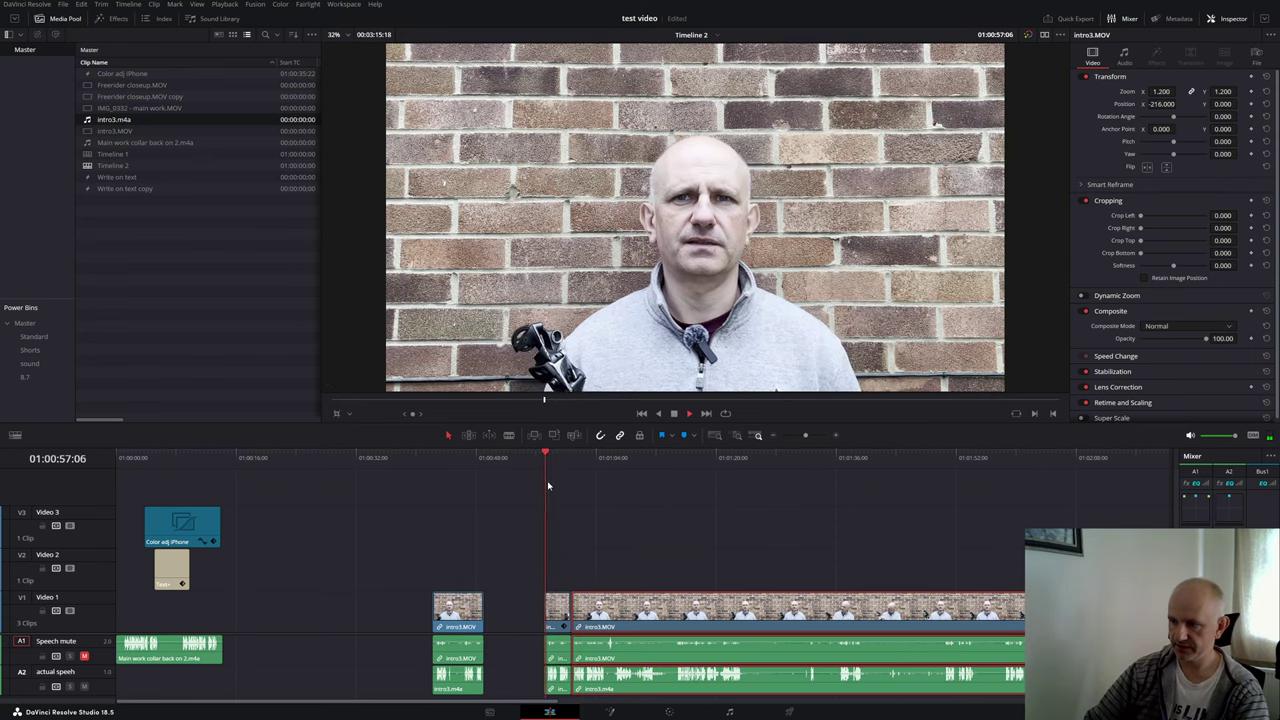
Step: Cut two more unwanted sections out of the long linked intro3 clips, the second ending at 01:01:27:13, closing the gaps
{"action": "left_click_drag", "start_coordinate": [549, 458], "coordinate": [772, 483]}
{"action": "key", "text": "ctrl+b"}
{"action": "left_click", "coordinate": [616, 452]}
{"action": "left_click", "coordinate": [712, 537]}
{"action": "key", "text": "ctrl+shift+["}
{"action": "key", "text": "ctrl+b"}
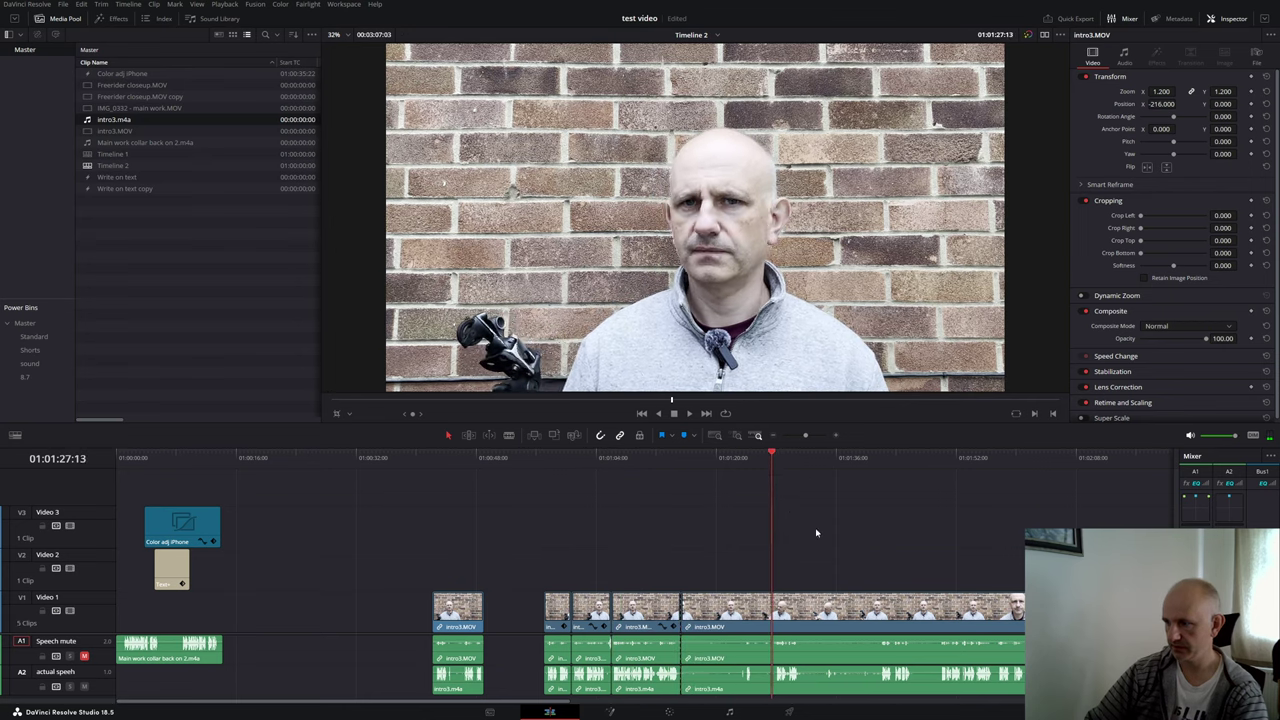
{"action": "key", "text": "ctrl+shift+["}
Step: Play the shortened sequence from 01:00:57:02 across its first cut
{"action": "key", "text": "space"}
{"action": "left_click_drag", "start_coordinate": [681, 466], "coordinate": [549, 500]}
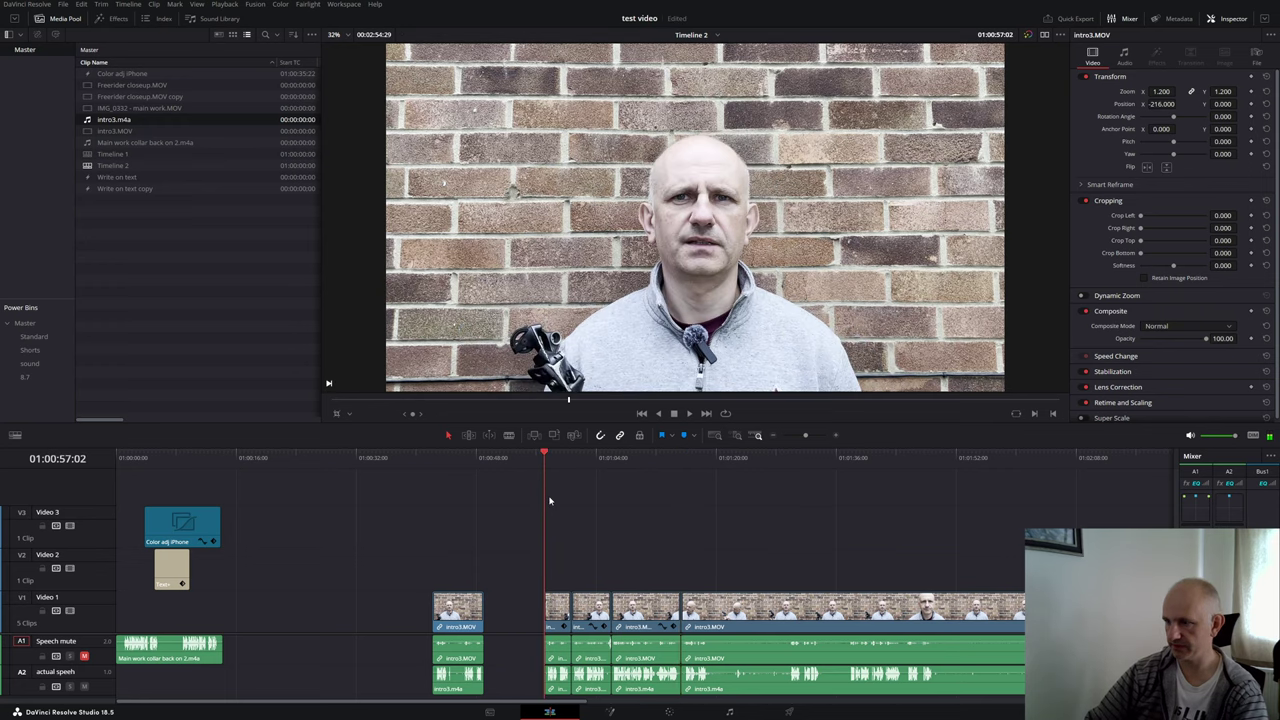
{"action": "key", "text": "space"}
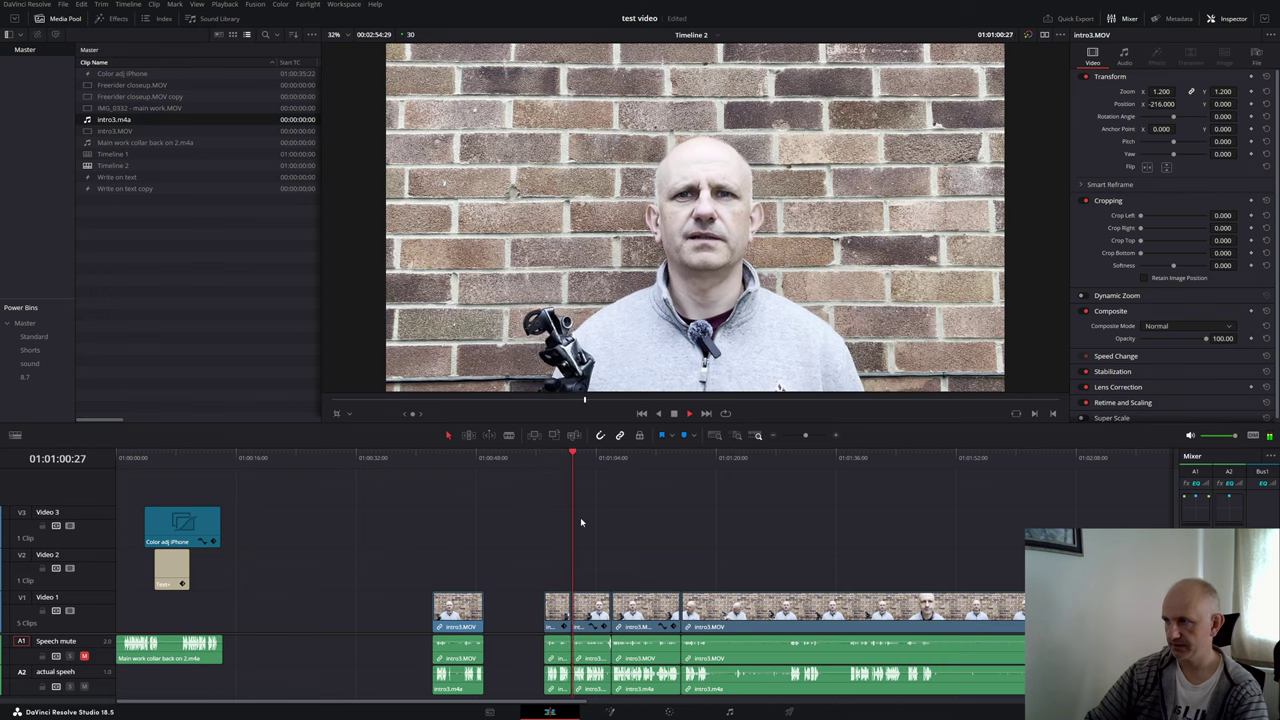
Step: Set the zoom of the intro3.MOV section right after the cut at 01:01:00:21 to 1.460
{"action": "left_click_drag", "start_coordinate": [574, 465], "coordinate": [564, 468]}
{"action": "left_click", "coordinate": [590, 618]}
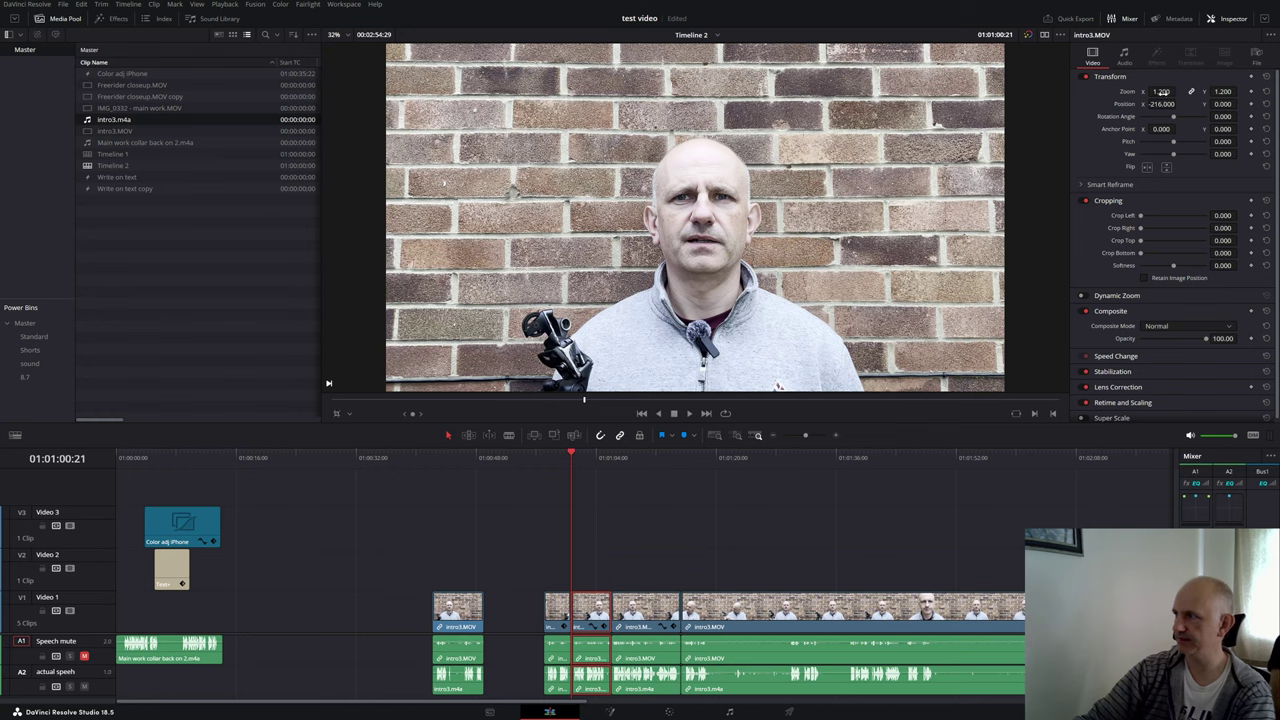
{"action": "left_click_drag", "start_coordinate": [1162, 91], "coordinate": [1178, 91]}
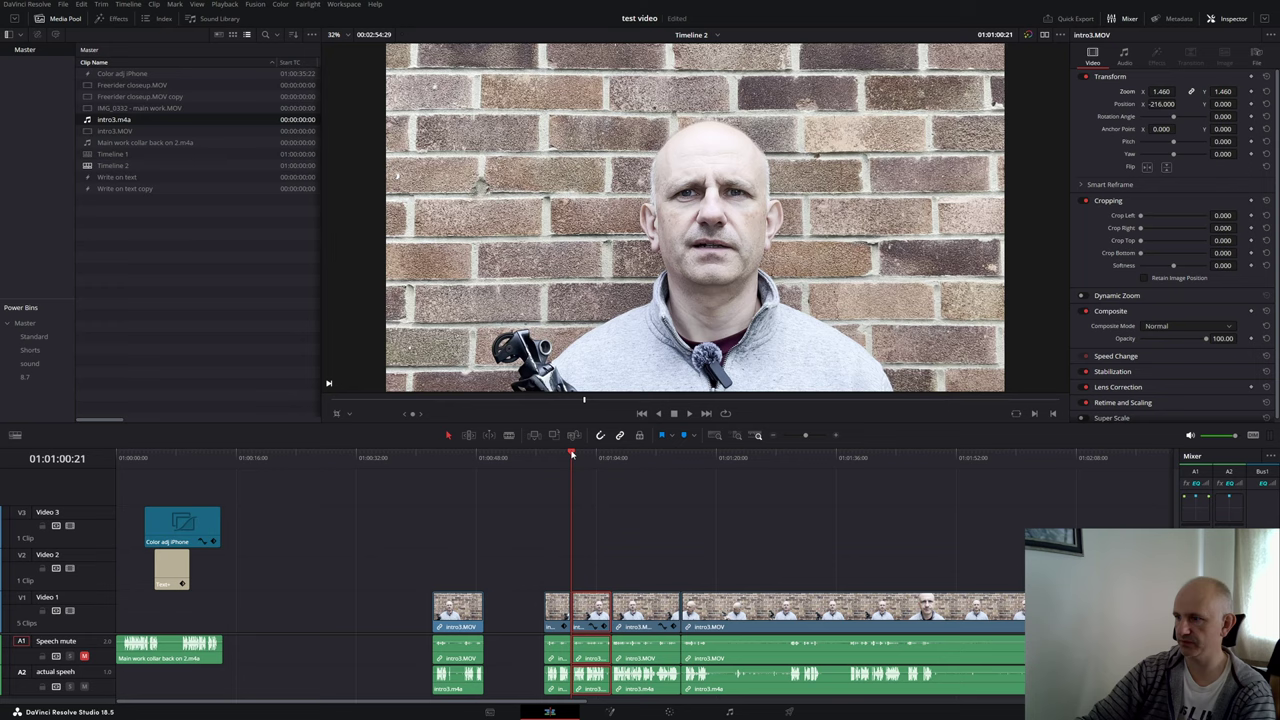
Step: Play from shortly before 01:01:00:21 into the more strongly zoomed section to review the disguised jump cut
{"action": "left_click_drag", "start_coordinate": [572, 455], "coordinate": [562, 465]}
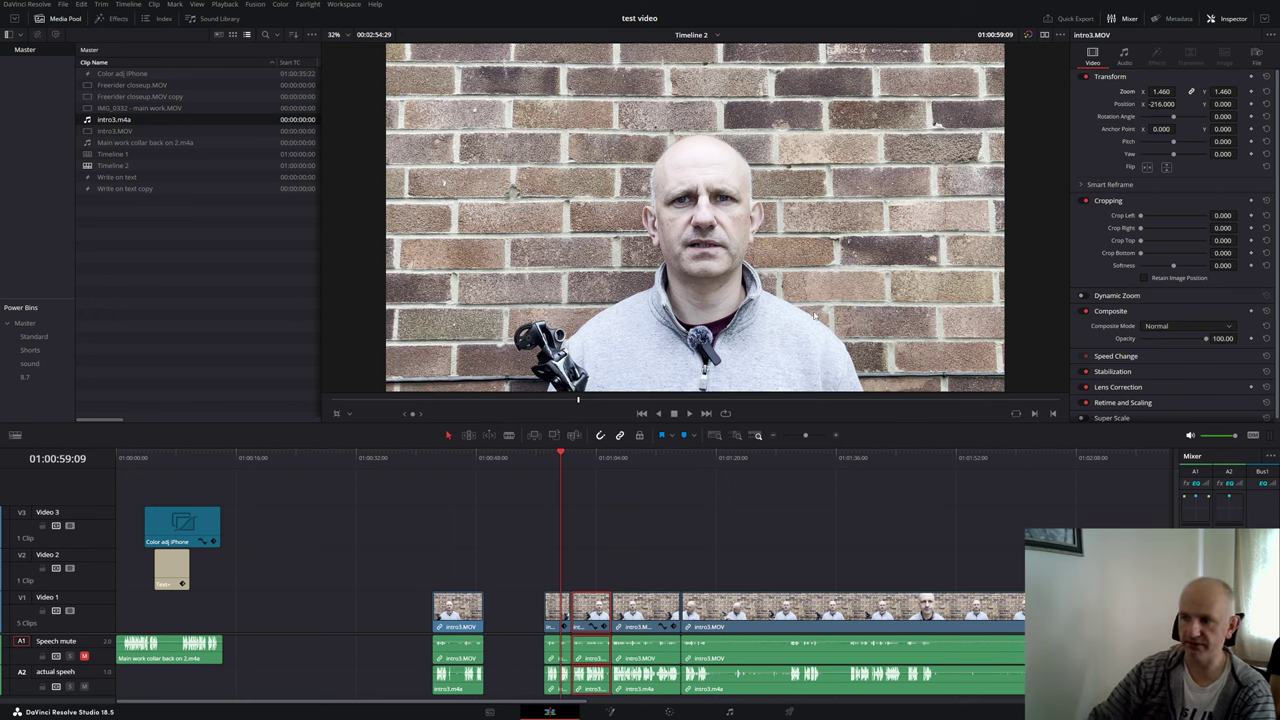
{"action": "left_click", "coordinate": [610, 540]}
{"action": "left_click", "coordinate": [557, 458]}
{"action": "key", "text": "space"}
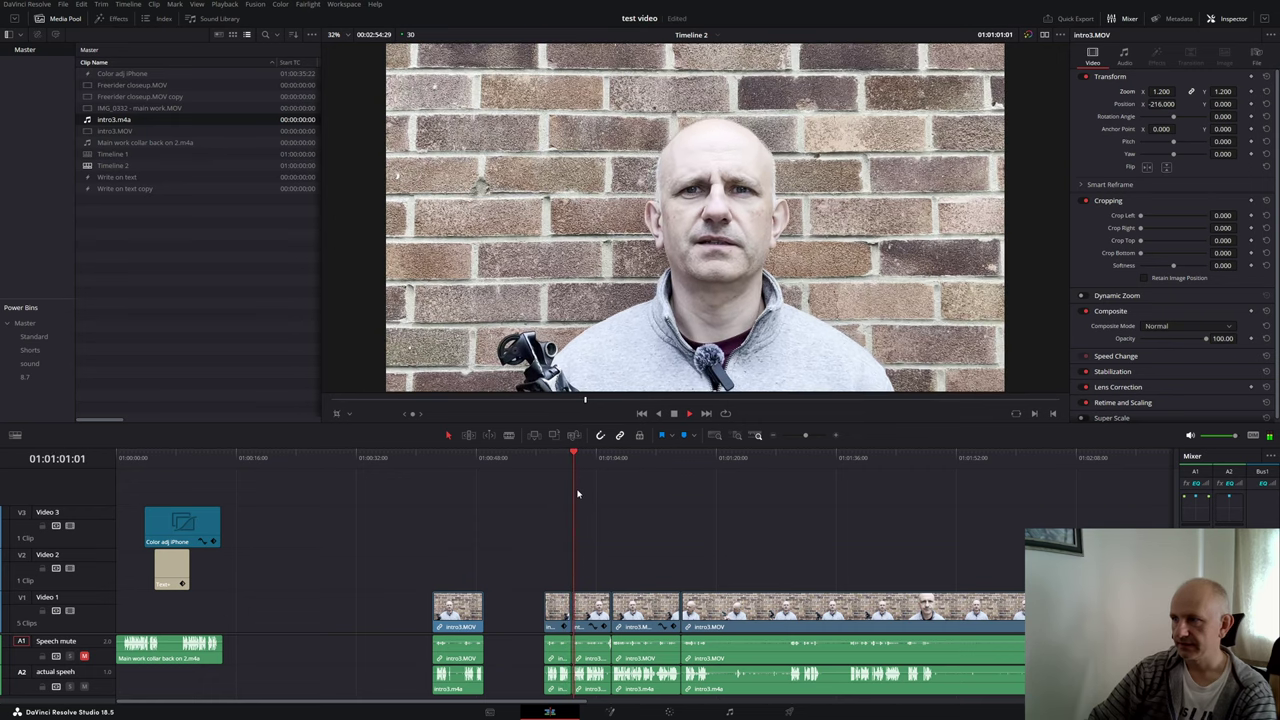
Step: Replay the jump cut at 01:01:00:21 and scrub back to 01:00:58:24 to compare the framing on both sides
{"action": "left_click_drag", "start_coordinate": [577, 459], "coordinate": [562, 475]}
{"action": "key", "text": "space"}
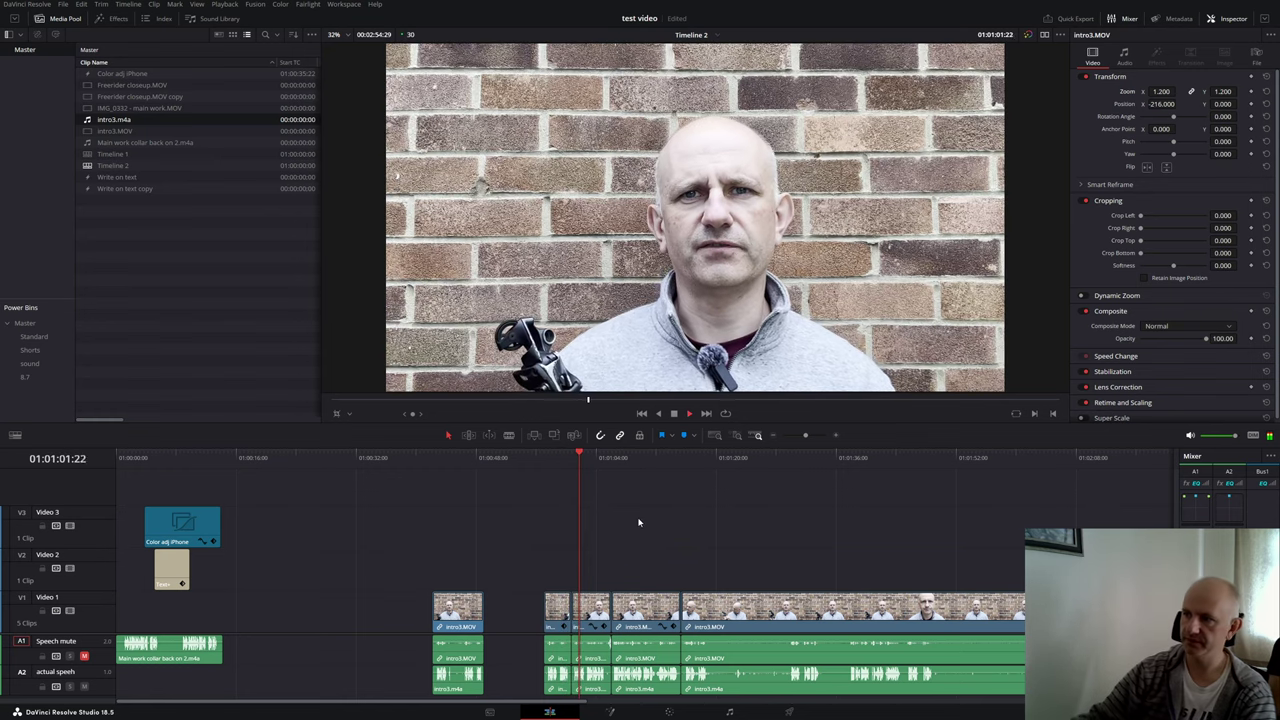
{"action": "key", "text": "space"}
{"action": "scroll", "coordinate": [643, 569], "scroll_direction": "down", "scroll_amount": 2}
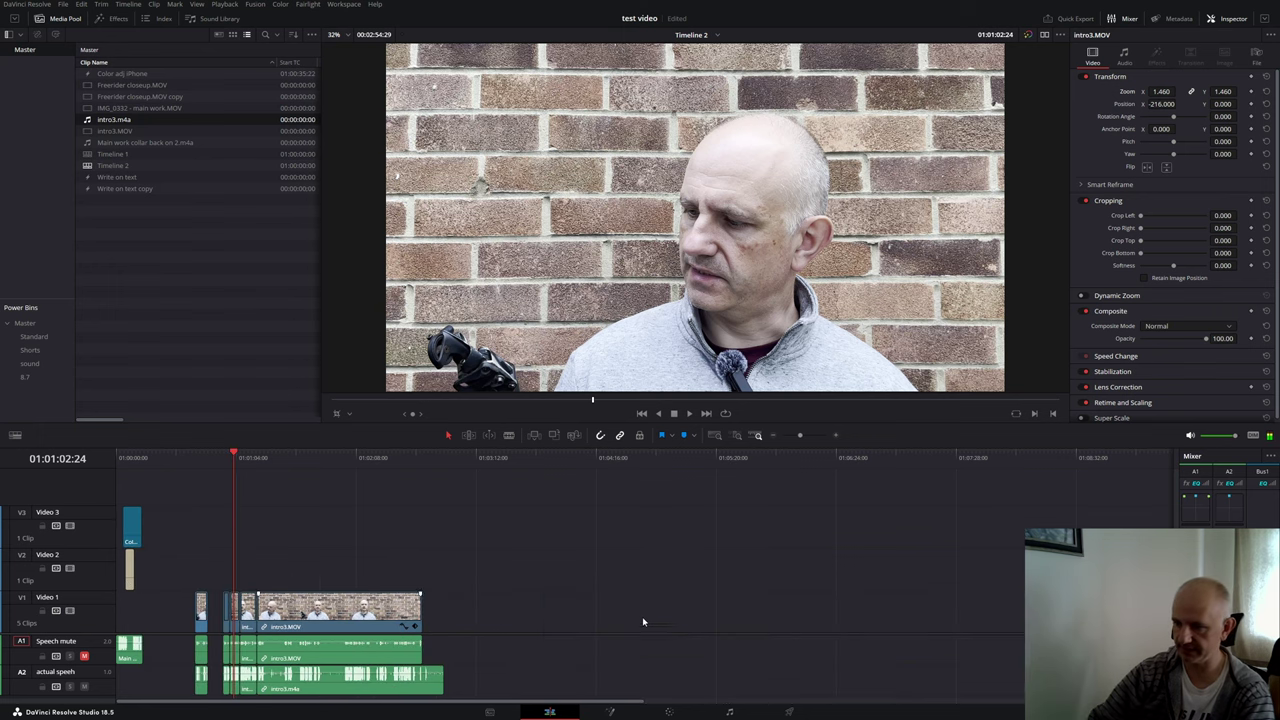
{"action": "key", "text": "ctrl+equal"}
{"action": "key", "text": "ctrl+equal"}
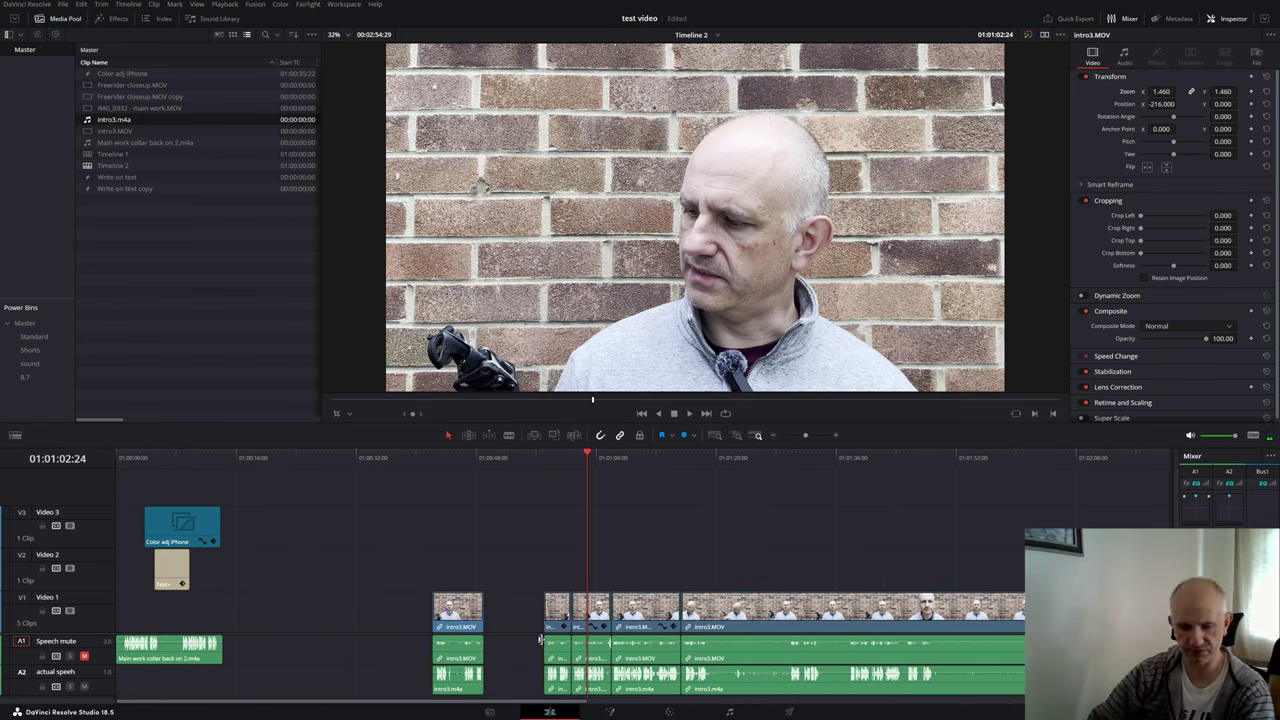
{"action": "key", "text": "ctrl+equal"}
{"action": "key", "text": "ctrl+equal"}
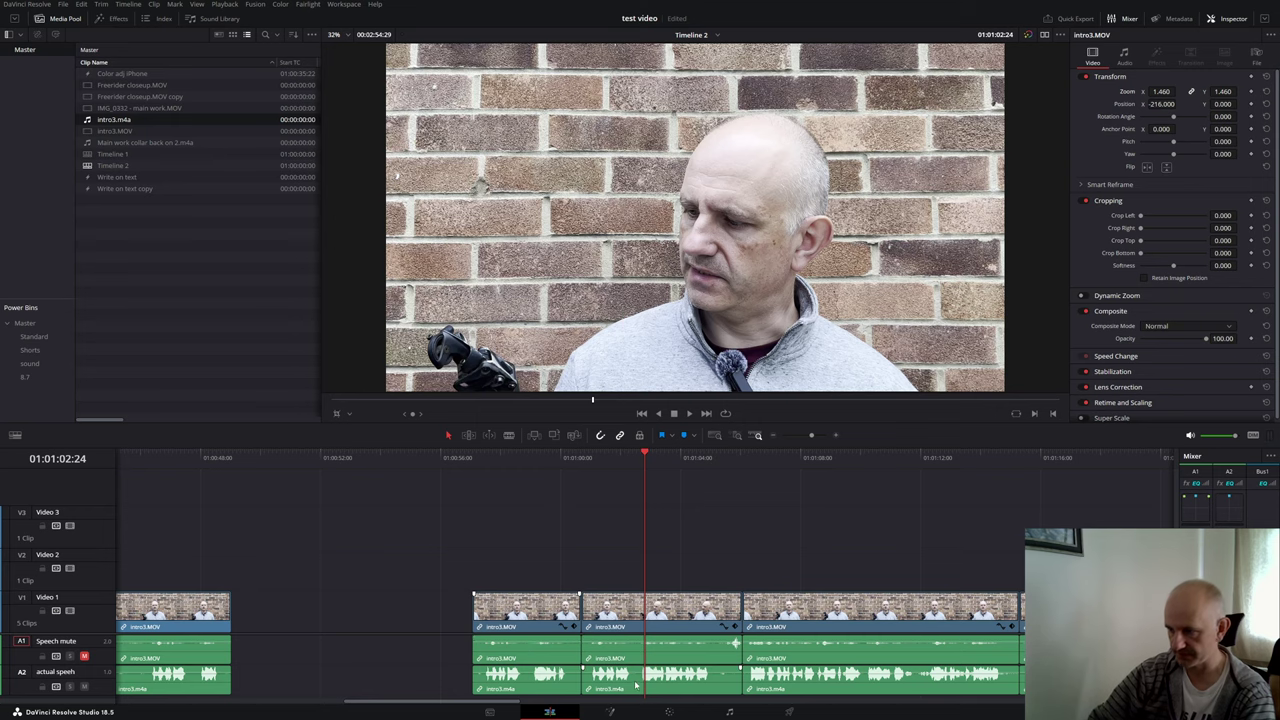
{"action": "left_click_drag", "start_coordinate": [648, 466], "coordinate": [571, 491]}
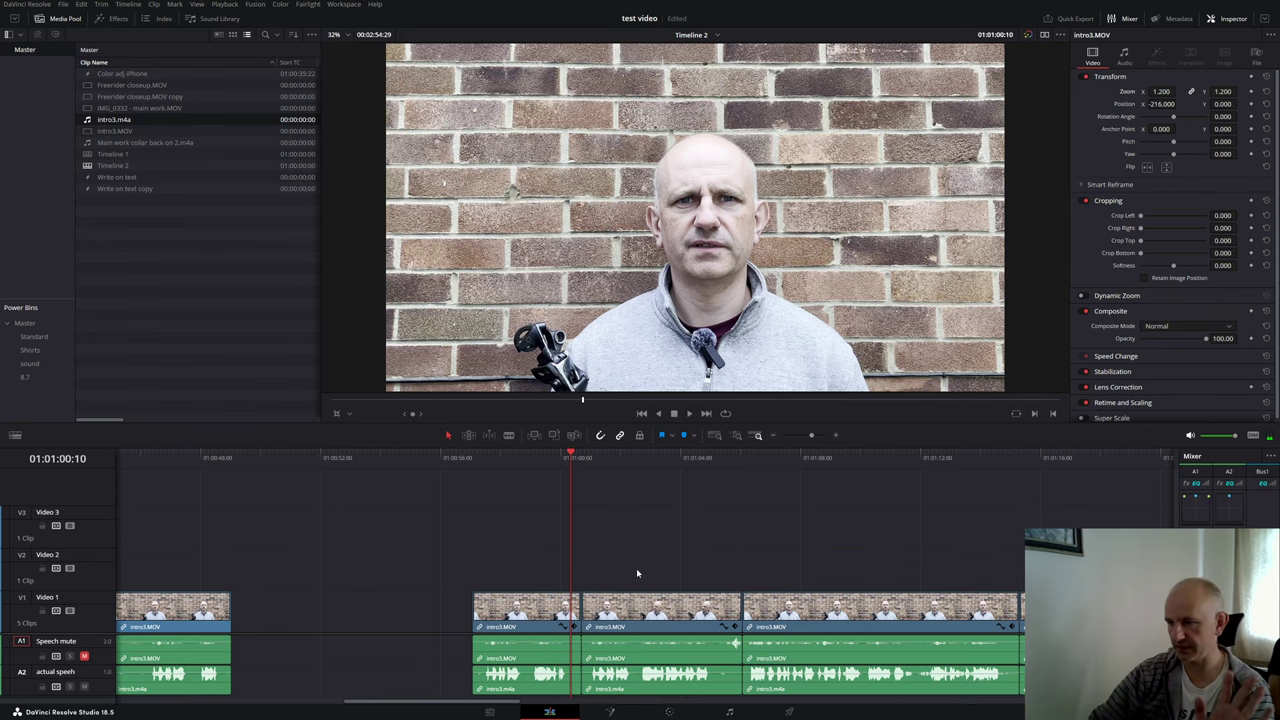
{"action": "left_click_drag", "start_coordinate": [571, 468], "coordinate": [525, 542]}
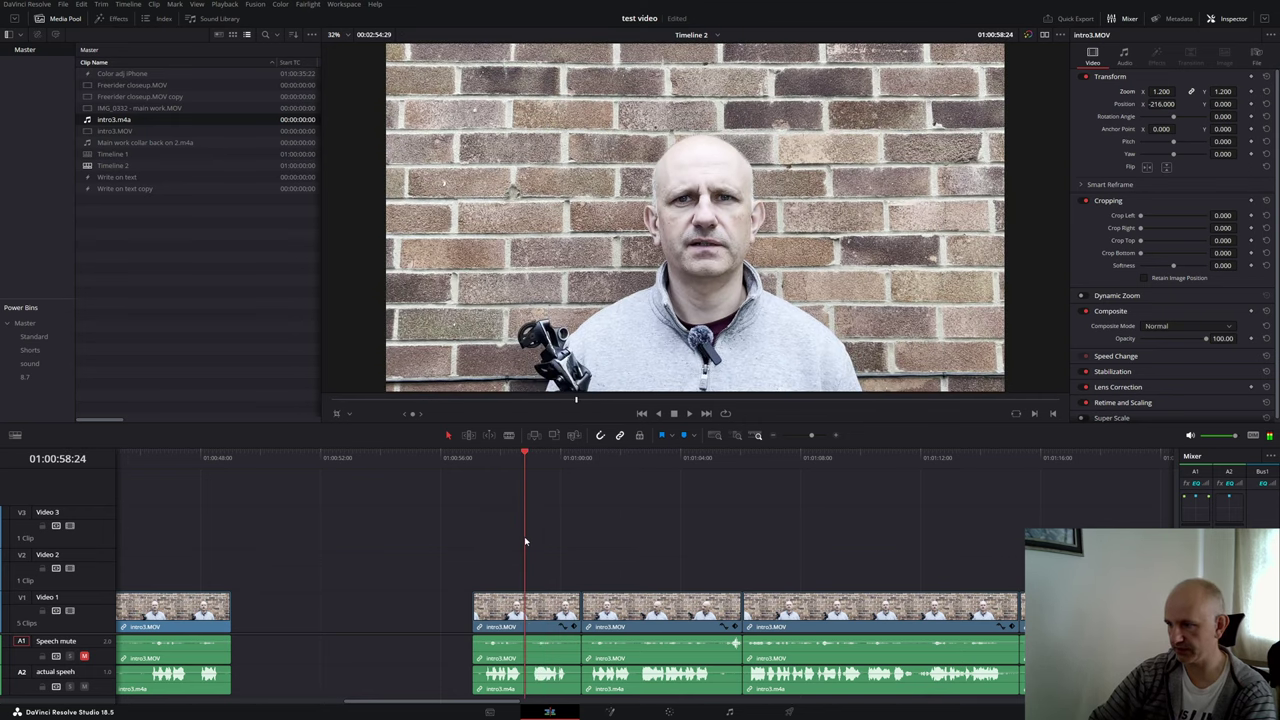
Step: Move the long final intro3 clip with its linked audio further along the timeline to about 01:03:10, leaving a gap before it
{"action": "scroll", "coordinate": [654, 572], "scroll_direction": "down", "scroll_amount": 3}
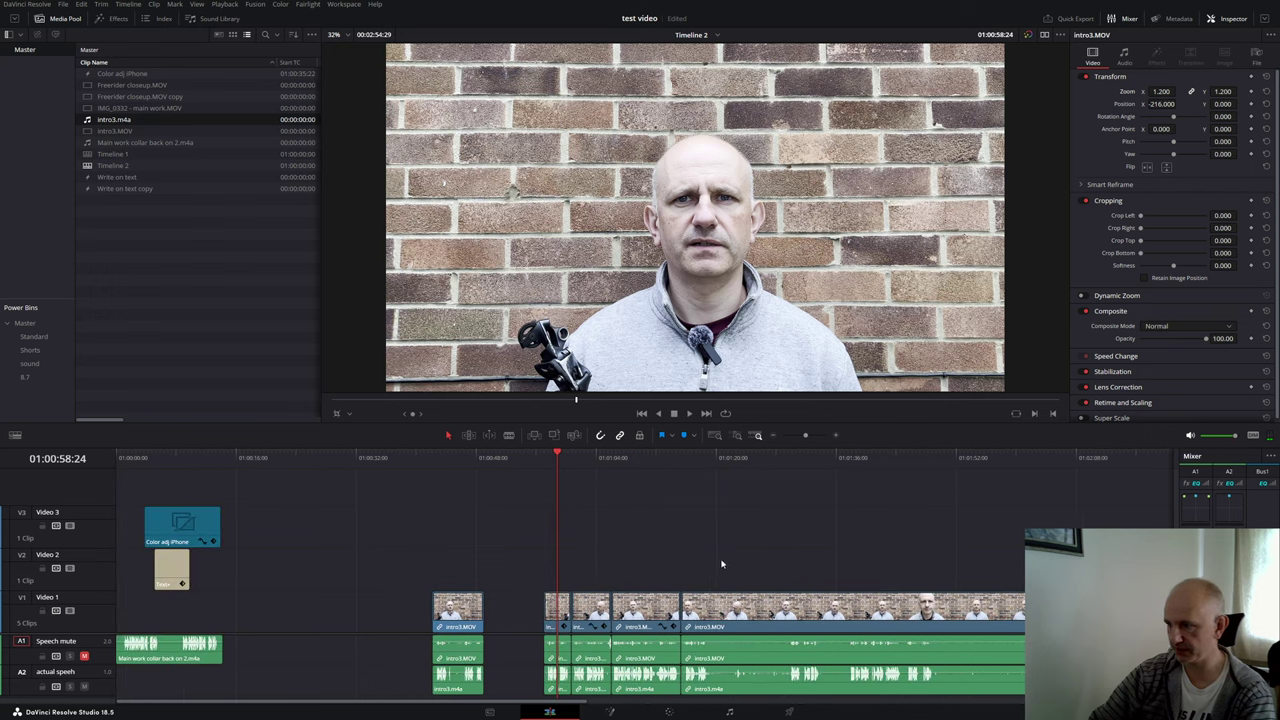
{"action": "left_click_drag", "start_coordinate": [733, 615], "coordinate": [667, 628]}
{"action": "scroll", "coordinate": [667, 628], "scroll_direction": "down", "scroll_amount": 4}
{"action": "left_click_drag", "start_coordinate": [442, 614], "coordinate": [518, 614]}
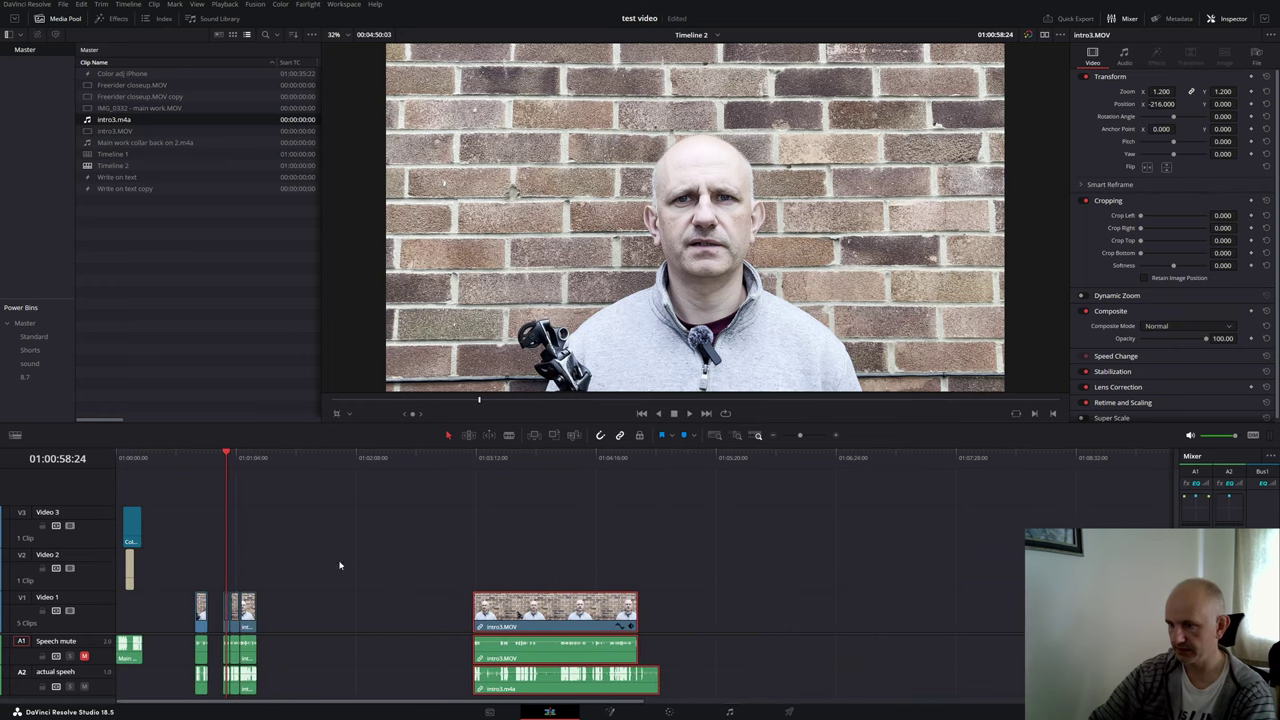
Step: Play the last short intro3 section from 01:01:06:02 and add IMG_0293 - GX in 30fps.MOV on Video 1 directly after it
{"action": "left_click_drag", "start_coordinate": [228, 462], "coordinate": [244, 477]}
{"action": "scroll", "coordinate": [182, 490], "scroll_direction": "up", "scroll_amount": 2}
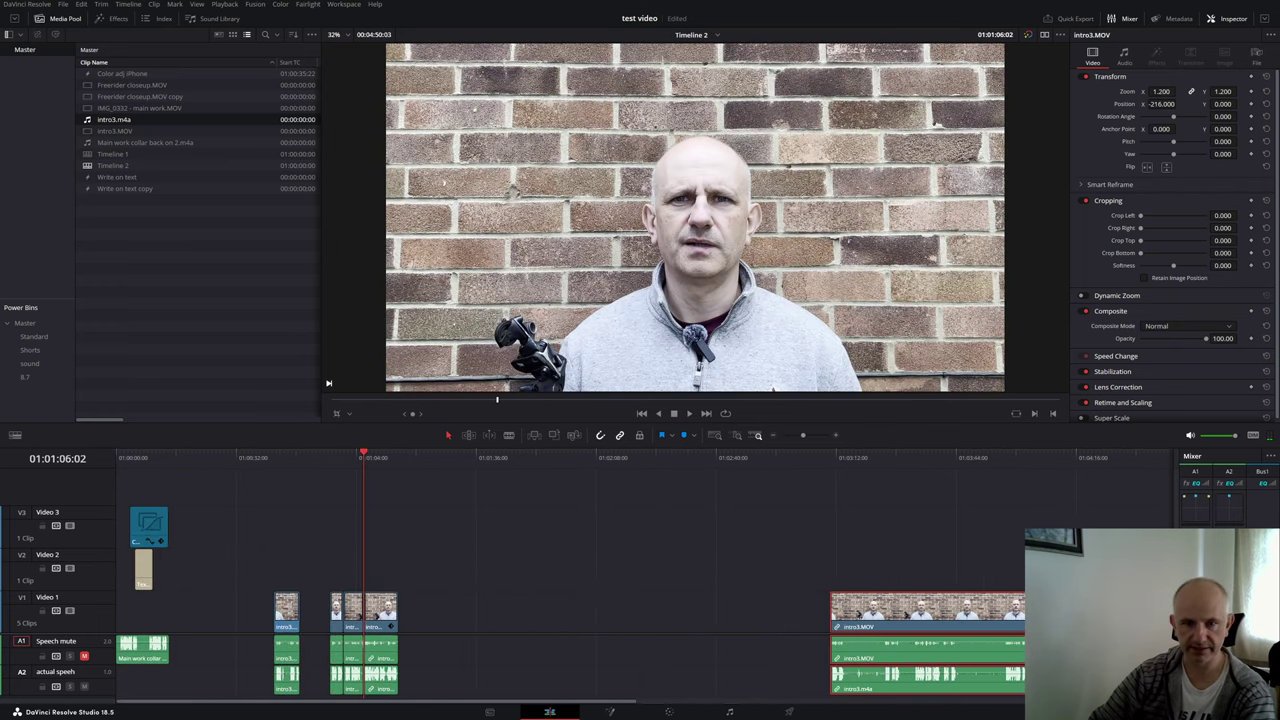
{"action": "key", "text": "space"}
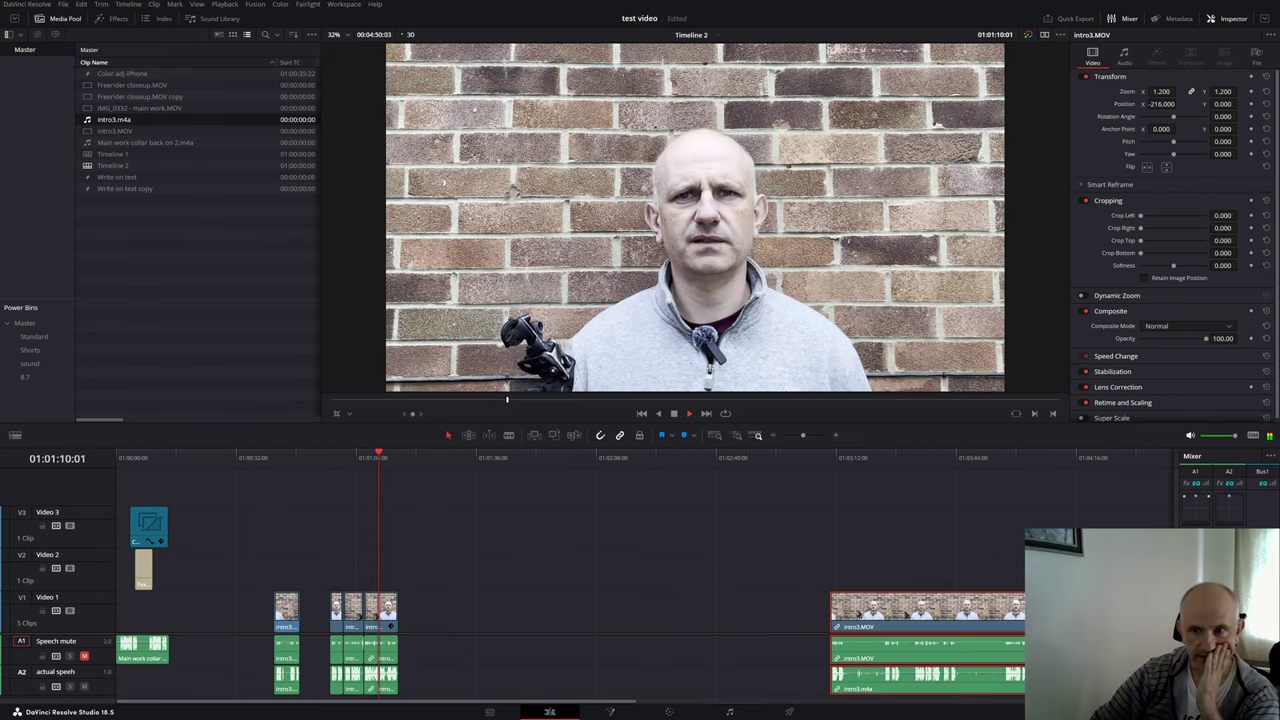
{"action": "left_click_drag", "start_coordinate": [0, 520], "coordinate": [406, 628]}
{"action": "key", "text": "ctrl+="}
{"action": "key", "text": "ctrl+="}
{"action": "key", "text": "ctrl+="}
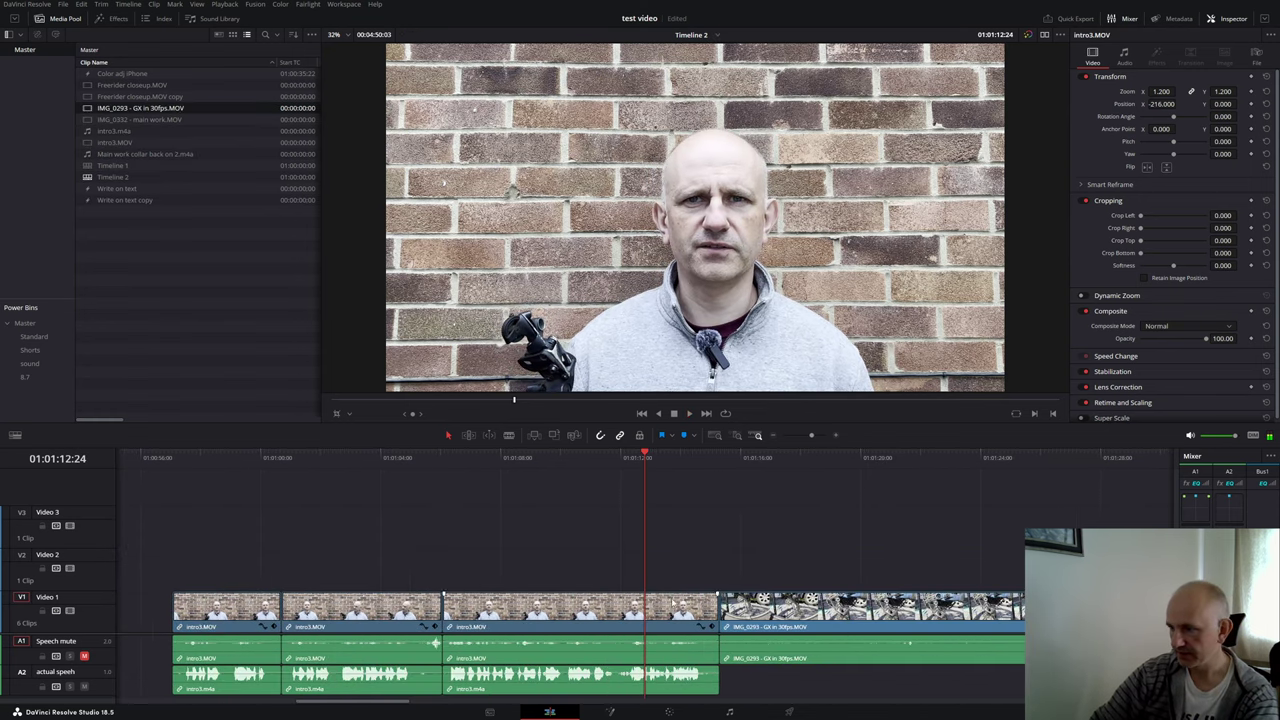
Step: Play the last short intro3 section from 01:01:06:20 and stop the playhead at 01:01:07:29
{"action": "left_click_drag", "start_coordinate": [643, 487], "coordinate": [463, 510]}
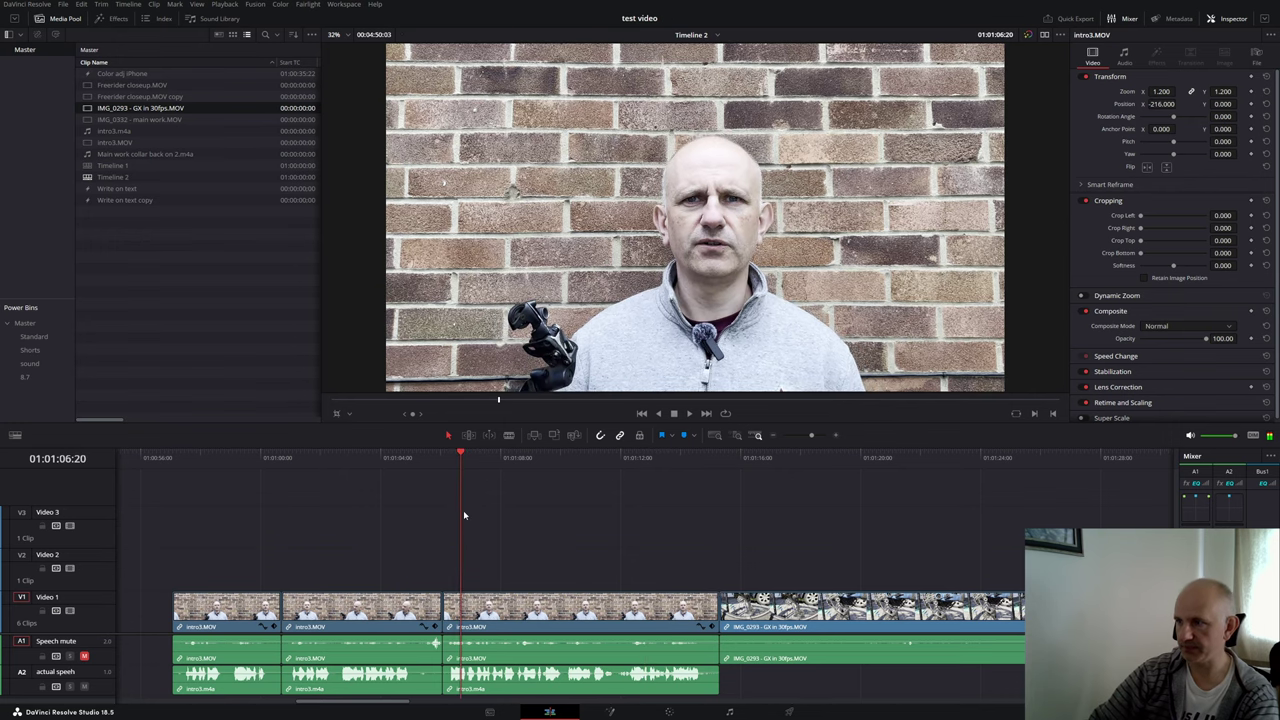
{"action": "key", "text": "space"}
{"action": "key", "text": "space"}
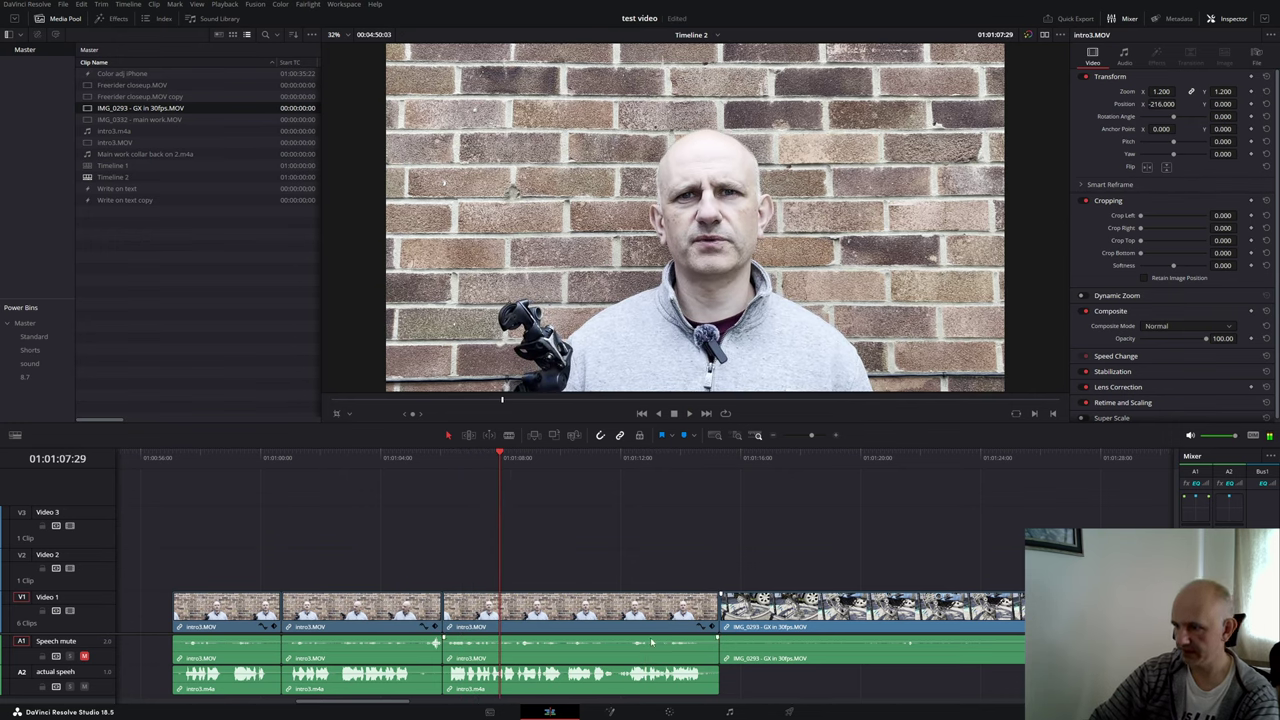
Step: Unlink the audio of IMG_0293 - GX in 30fps.MOV from its video and delete the audio
{"action": "left_click", "coordinate": [786, 618]}
{"action": "right_click", "coordinate": [783, 630]}
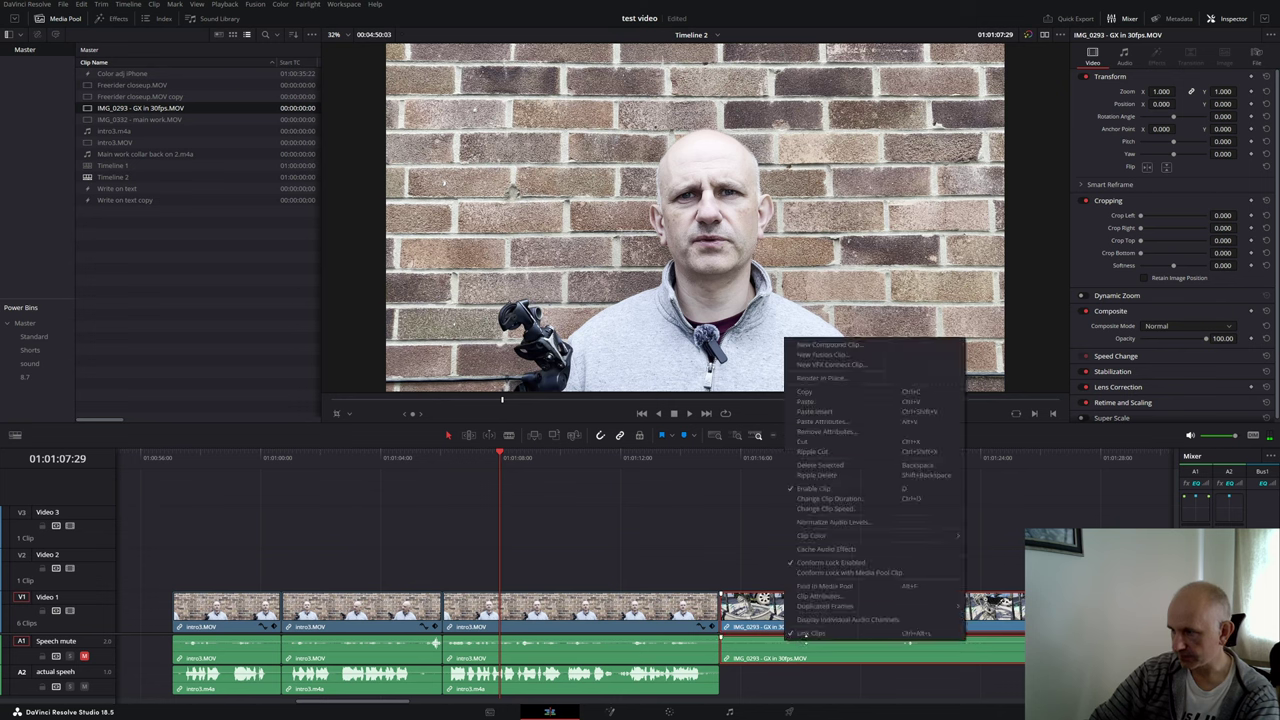
{"action": "left_click", "coordinate": [806, 634]}
{"action": "left_click", "coordinate": [803, 674]}
{"action": "left_click", "coordinate": [803, 655]}
{"action": "key", "text": "BackSpace"}
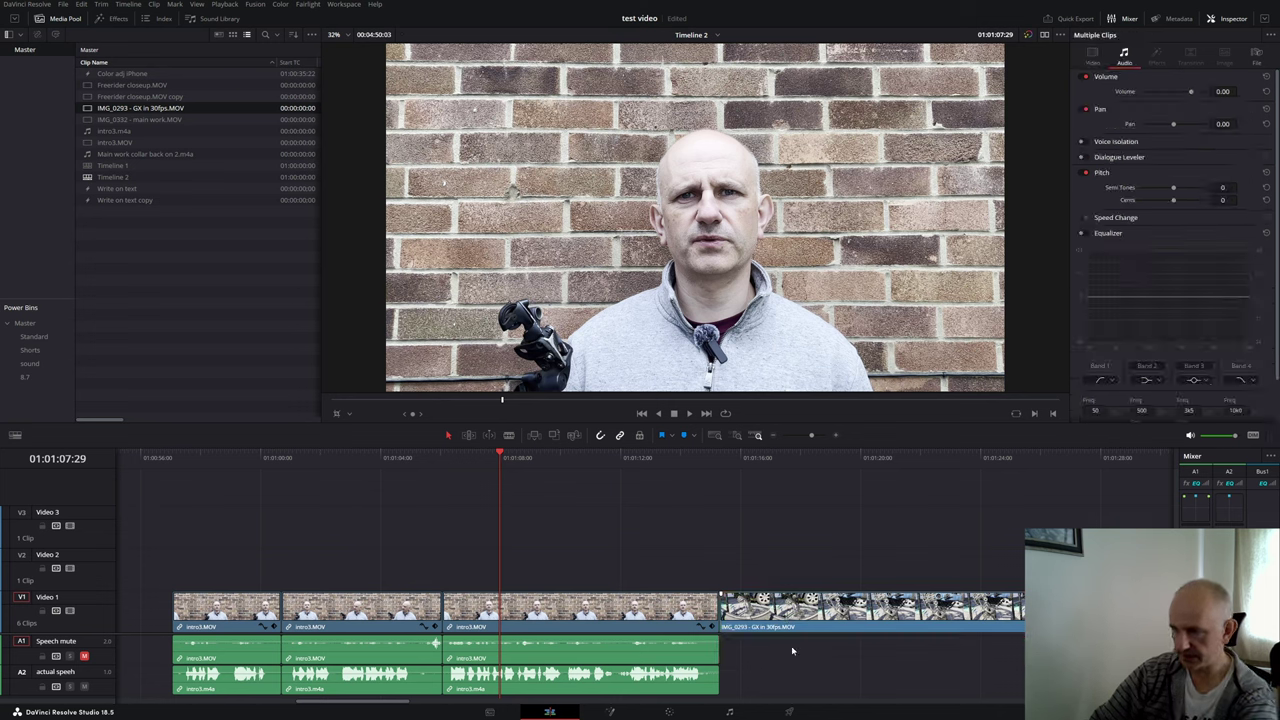
Step: Move the IMG_0293 - GX in 30fps.MOV video to Video 2 starting at 01:01:07:29 and remove everything after 01:01:09:28
{"action": "left_click_drag", "start_coordinate": [786, 624], "coordinate": [566, 582]}
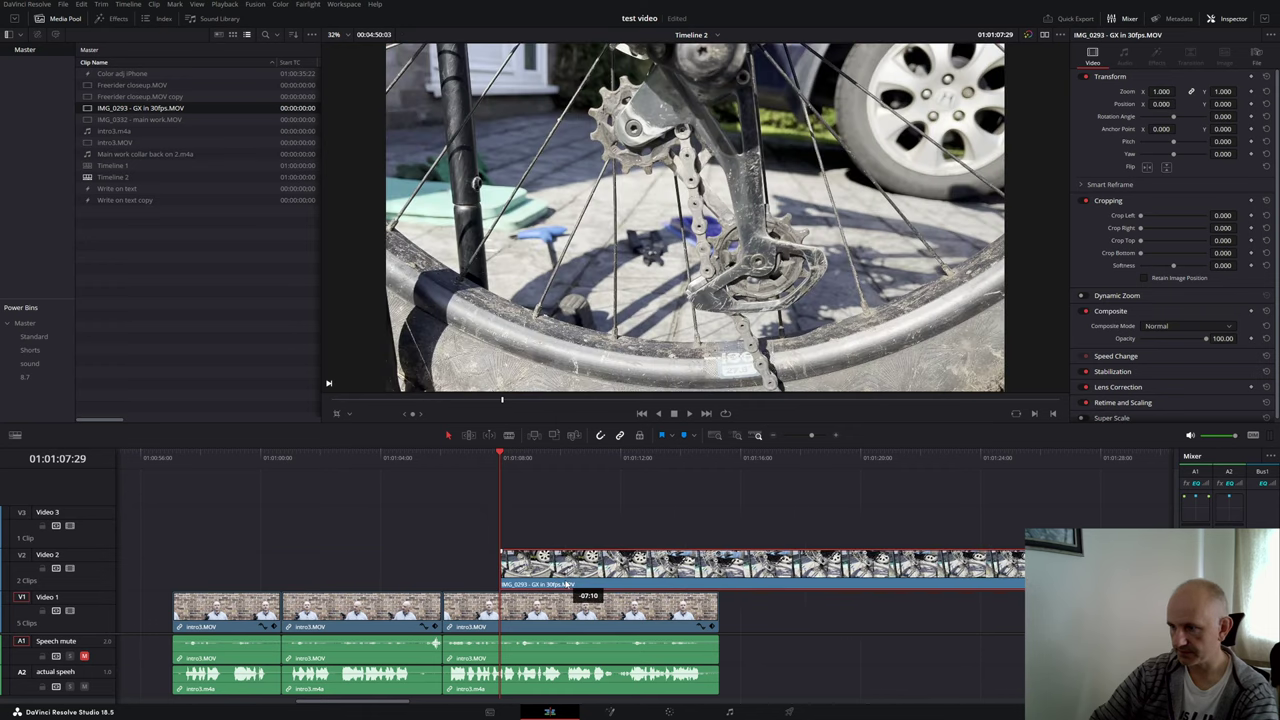
{"action": "left_click_drag", "start_coordinate": [505, 462], "coordinate": [559, 472]}
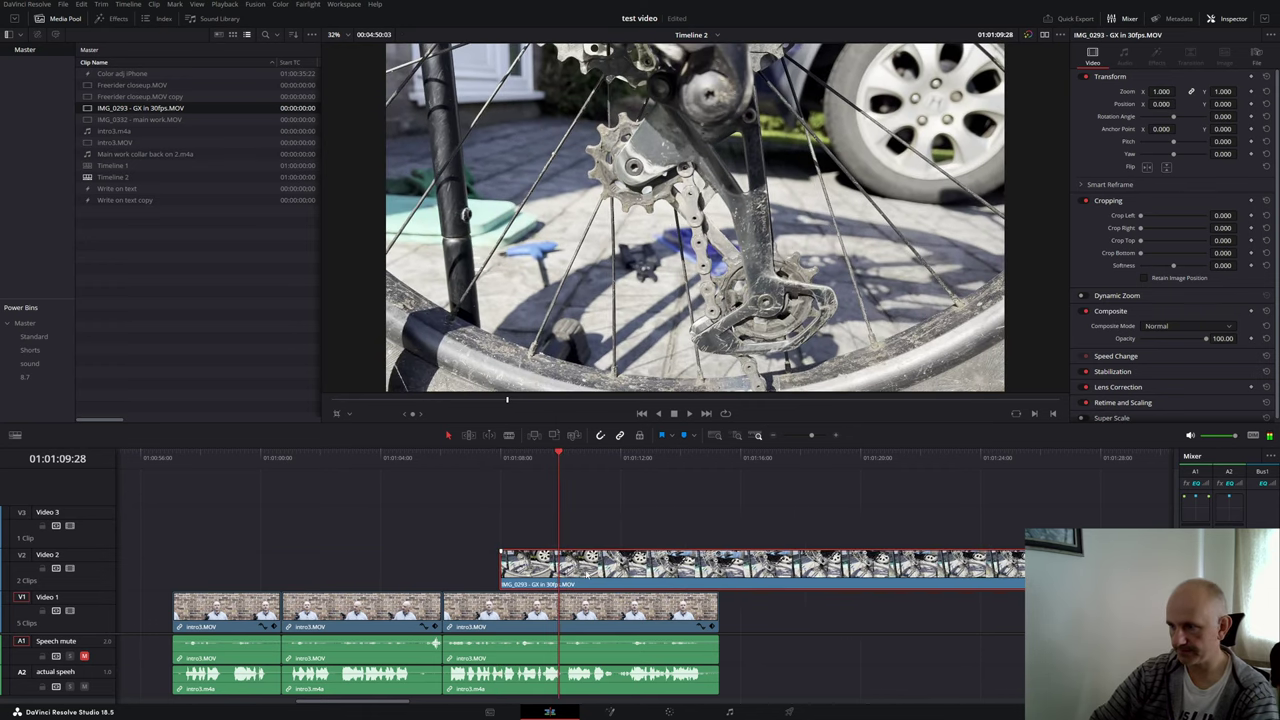
{"action": "key", "text": "ctrl+b"}
{"action": "key", "text": "BackSpace"}
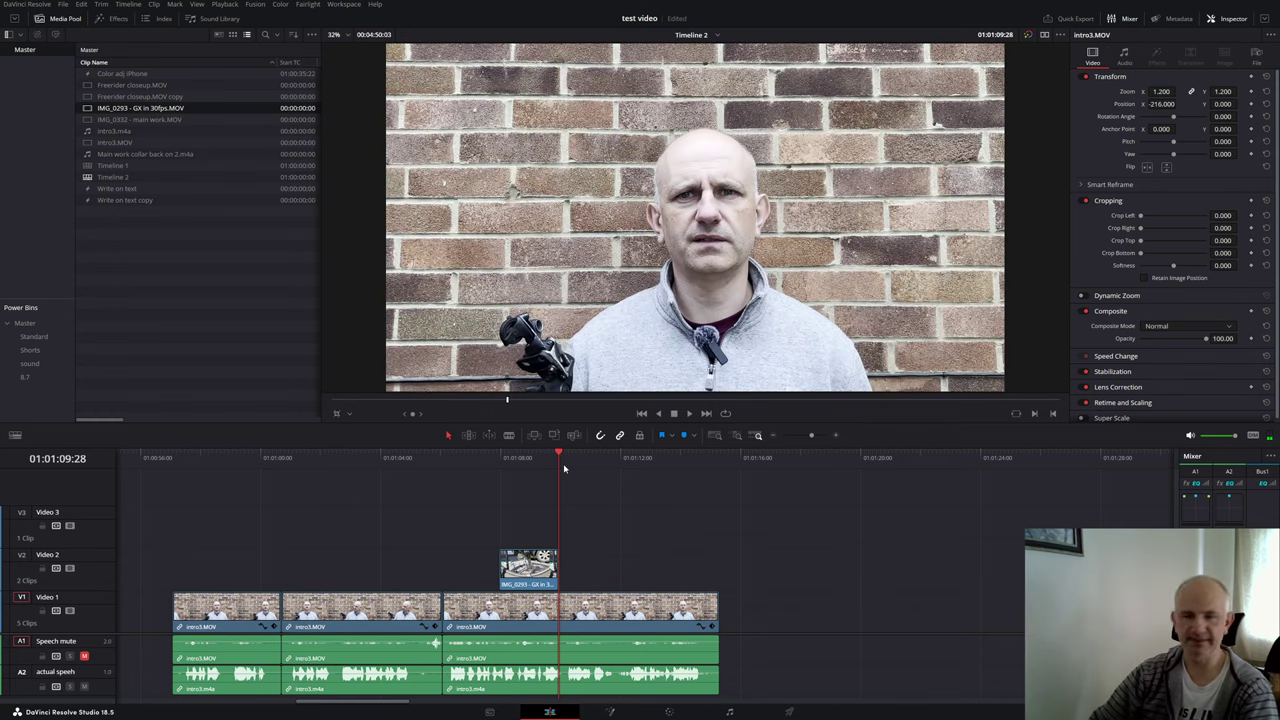
Step: Crop the IMG_0293 overlay to left 1729.5, right 1231.1, top 395.7 and bottom 346.3, with its X position at 1106
{"action": "left_click", "coordinate": [443, 491]}
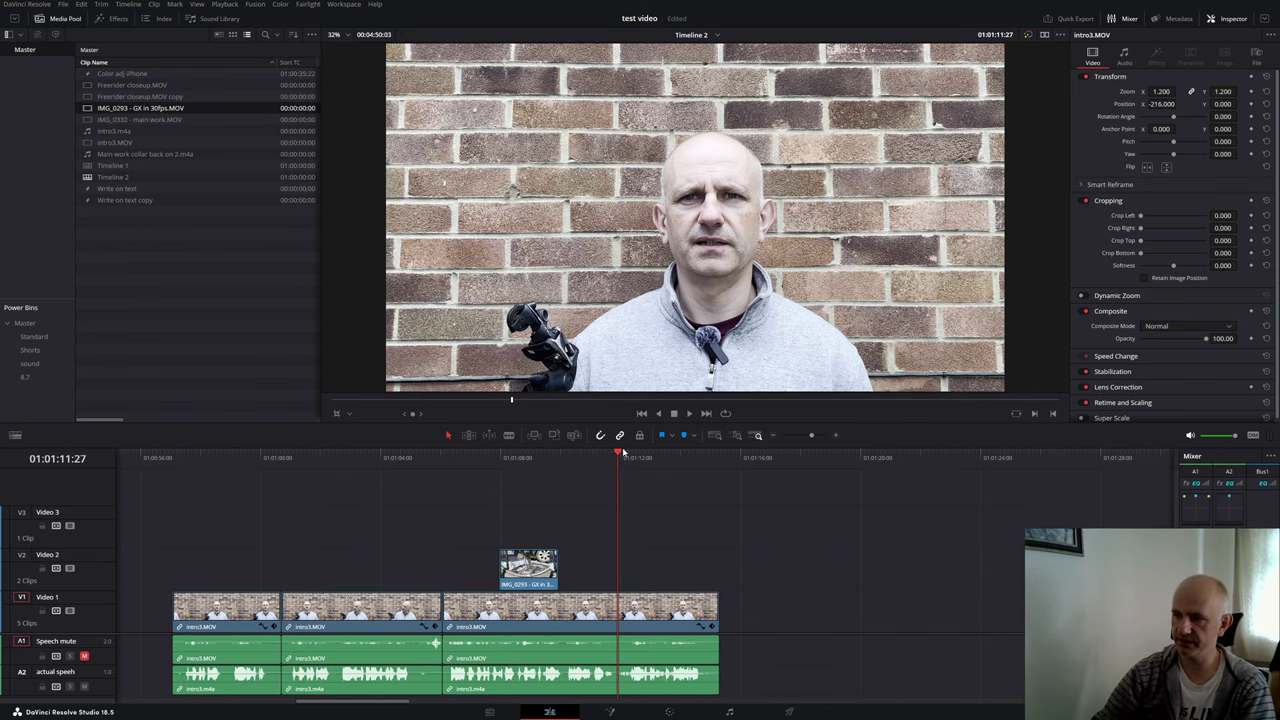
{"action": "left_click_drag", "start_coordinate": [622, 452], "coordinate": [510, 452]}
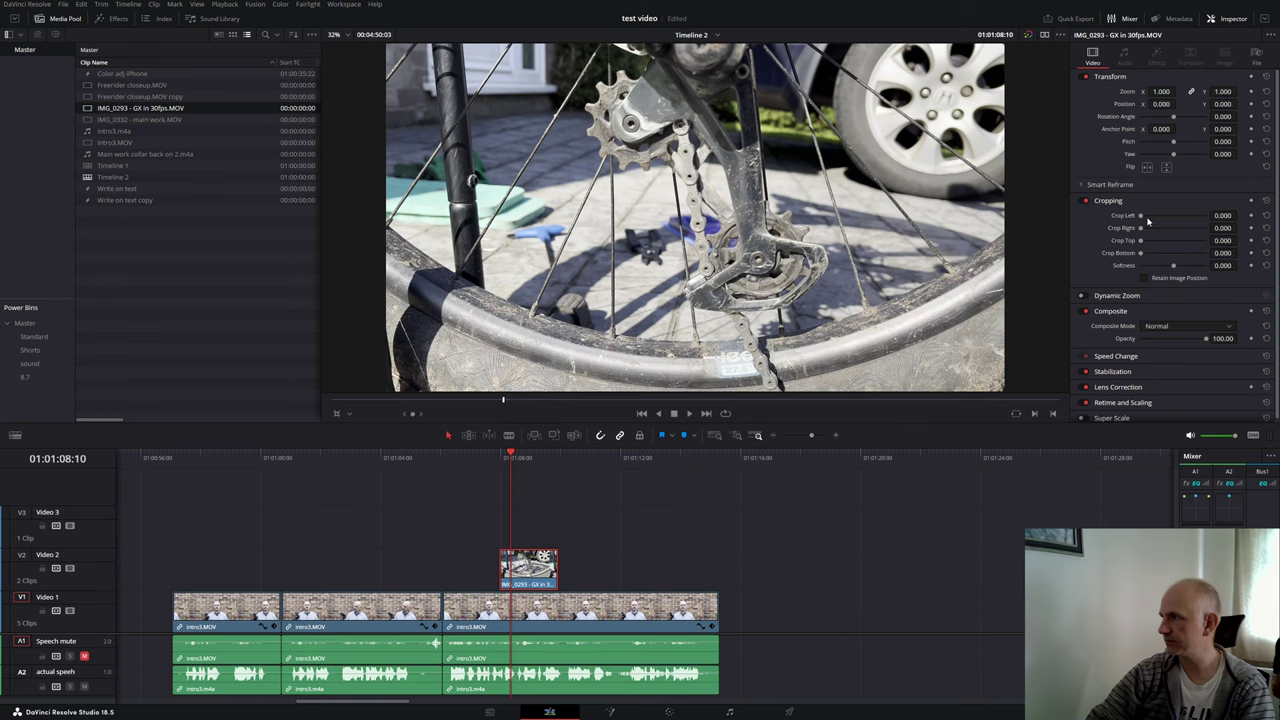
{"action": "left_click_drag", "start_coordinate": [1141, 216], "coordinate": [1150, 254]}
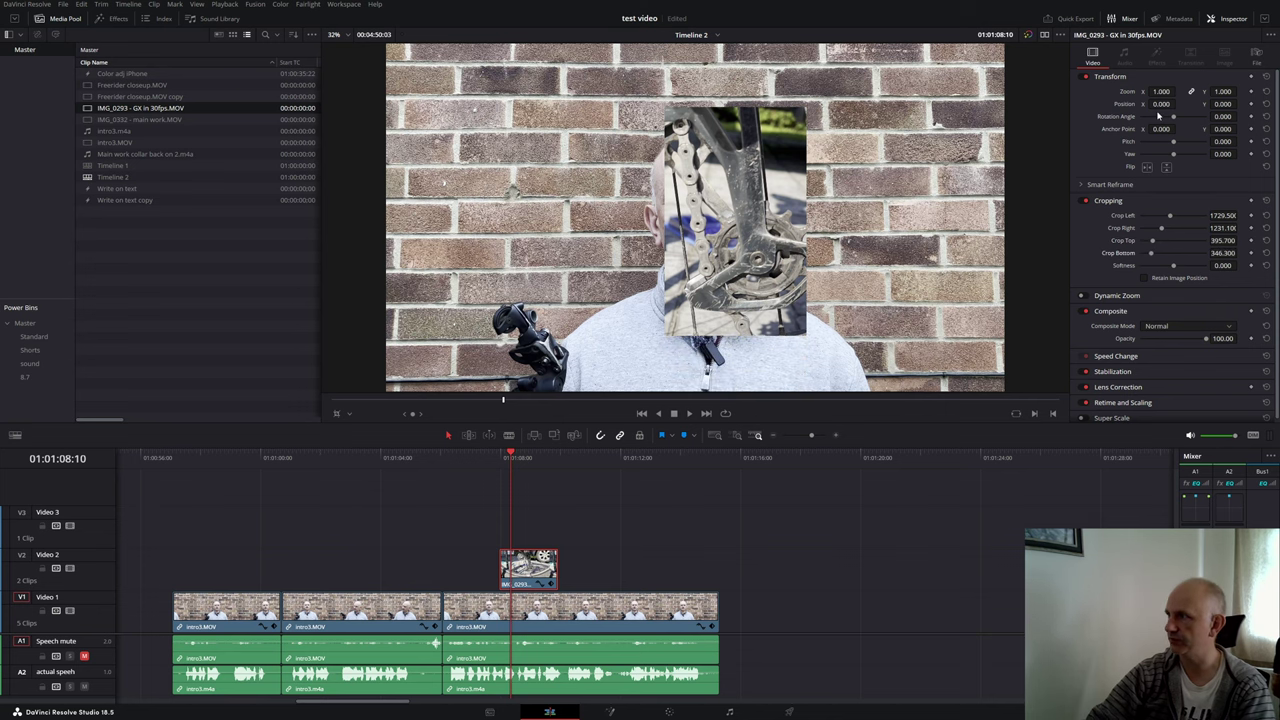
{"action": "left_click_drag", "start_coordinate": [1157, 105], "coordinate": [1178, 104]}
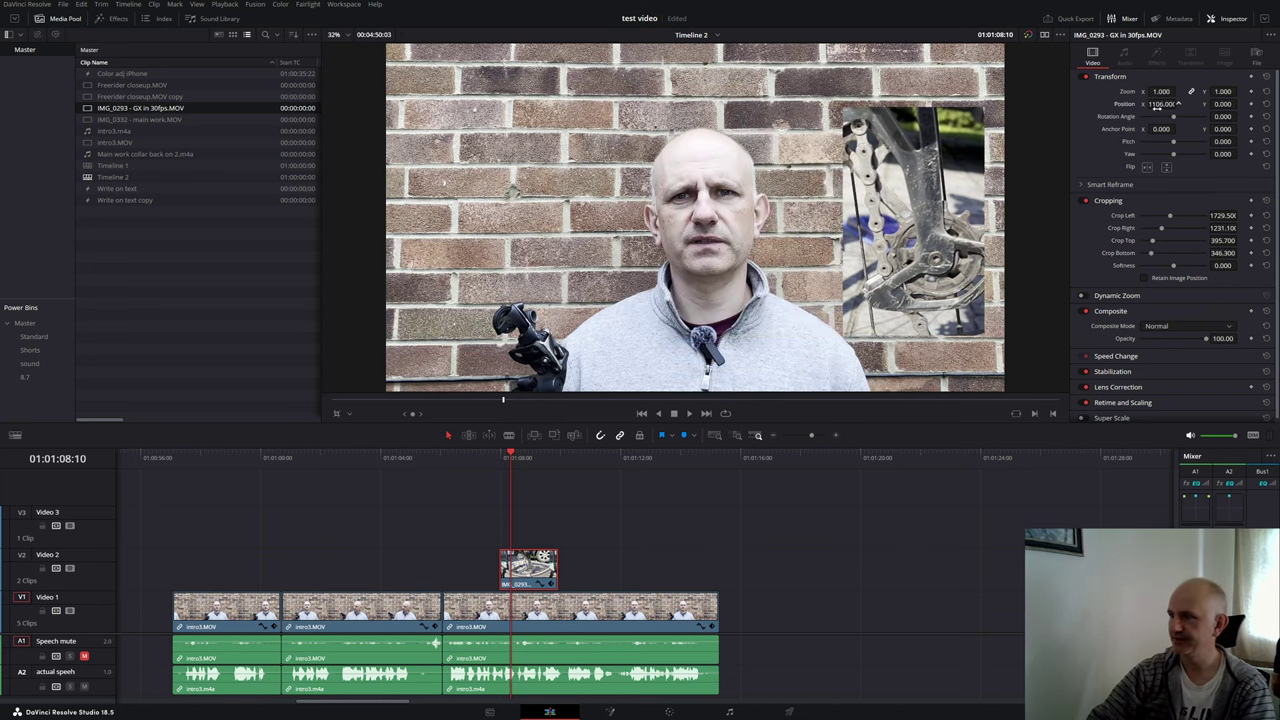
Step: Place SRAM-NX-Eagle-12-Speed no BG.png on Video 2 directly after the IMG_0293 clip and set its position to X 2133, Y 173
{"action": "left_click_drag", "start_coordinate": [509, 463], "coordinate": [477, 465]}
{"action": "key", "text": "space"}
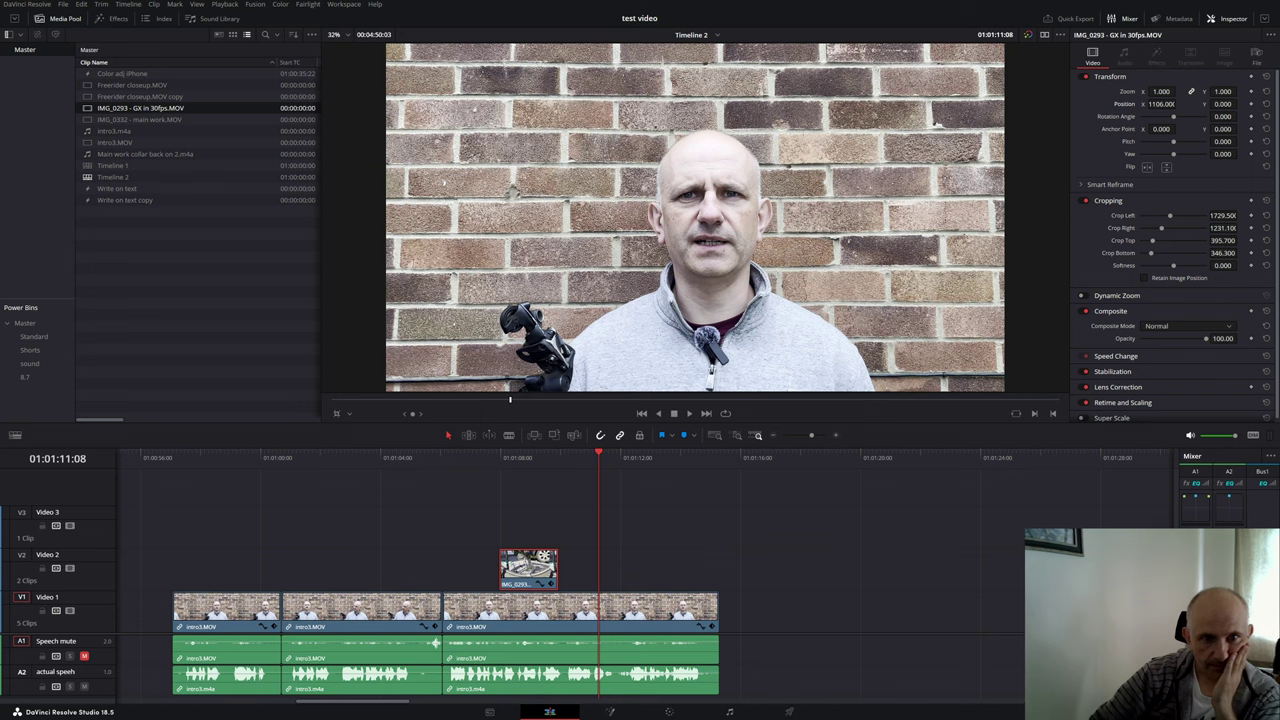
{"action": "left_click_drag", "start_coordinate": [475, 510], "coordinate": [568, 564]}
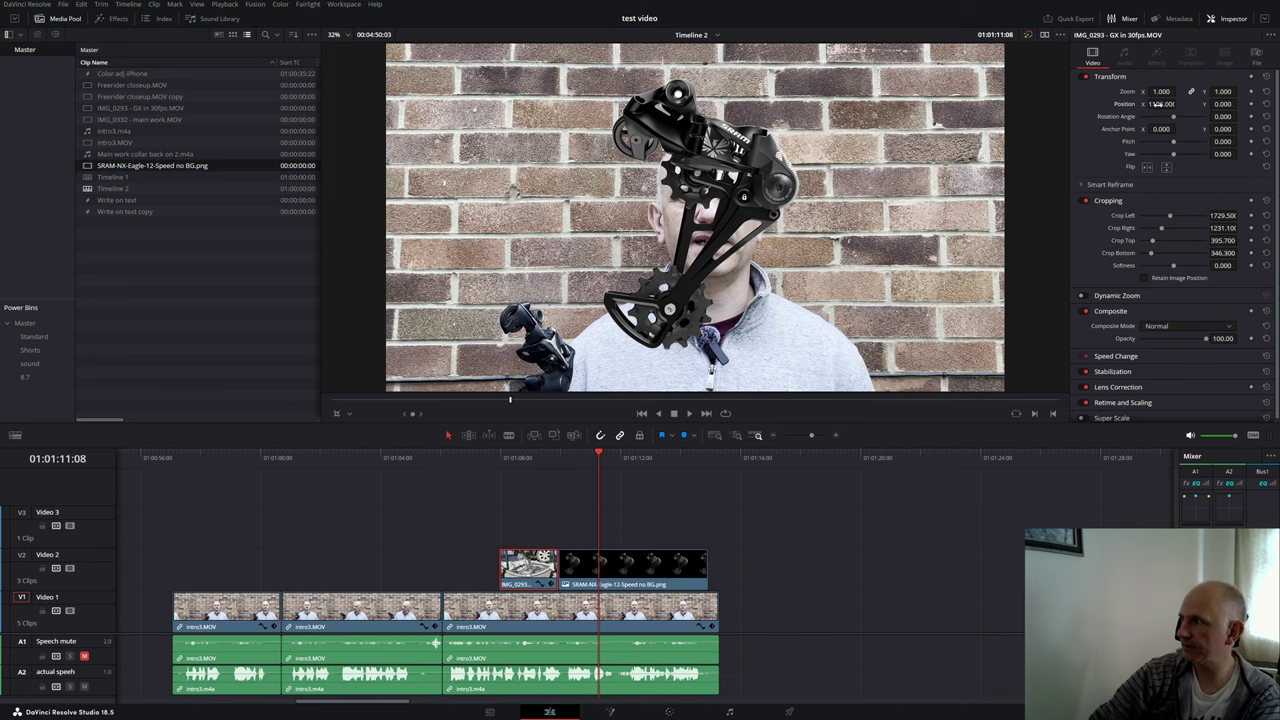
{"action": "left_click", "coordinate": [639, 556]}
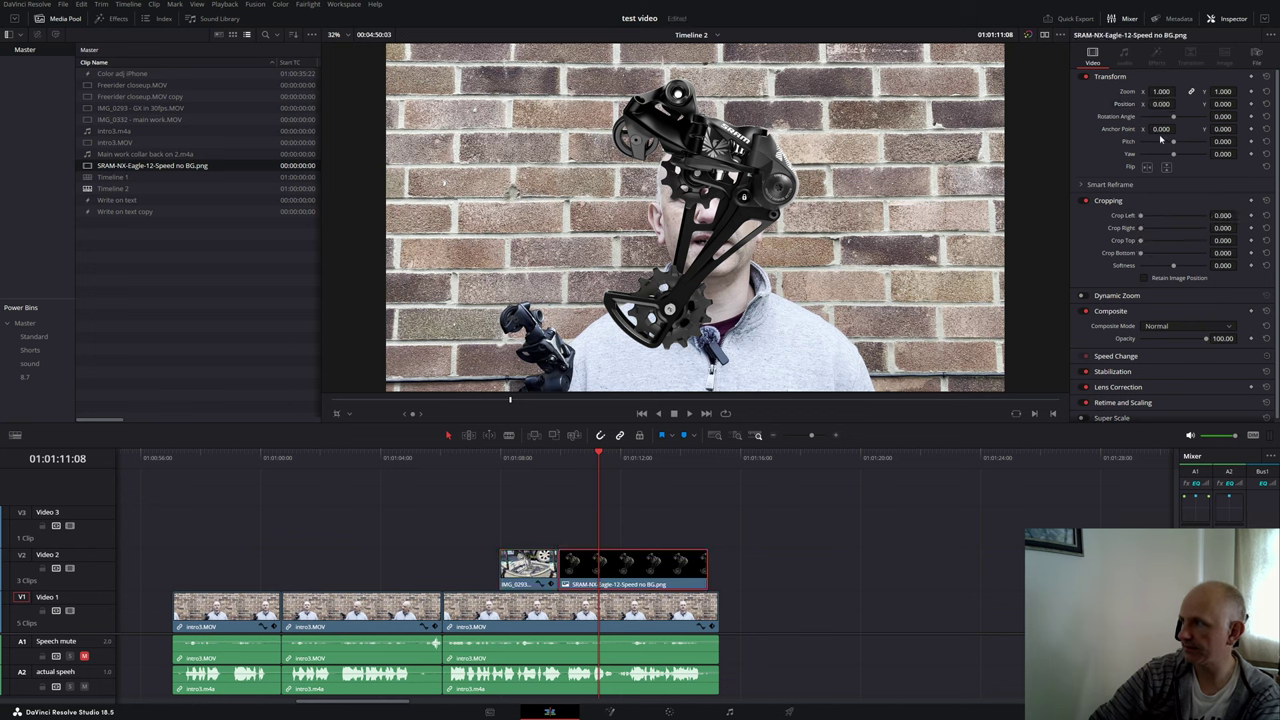
{"action": "left_click_drag", "start_coordinate": [1178, 103], "coordinate": [1222, 103]}
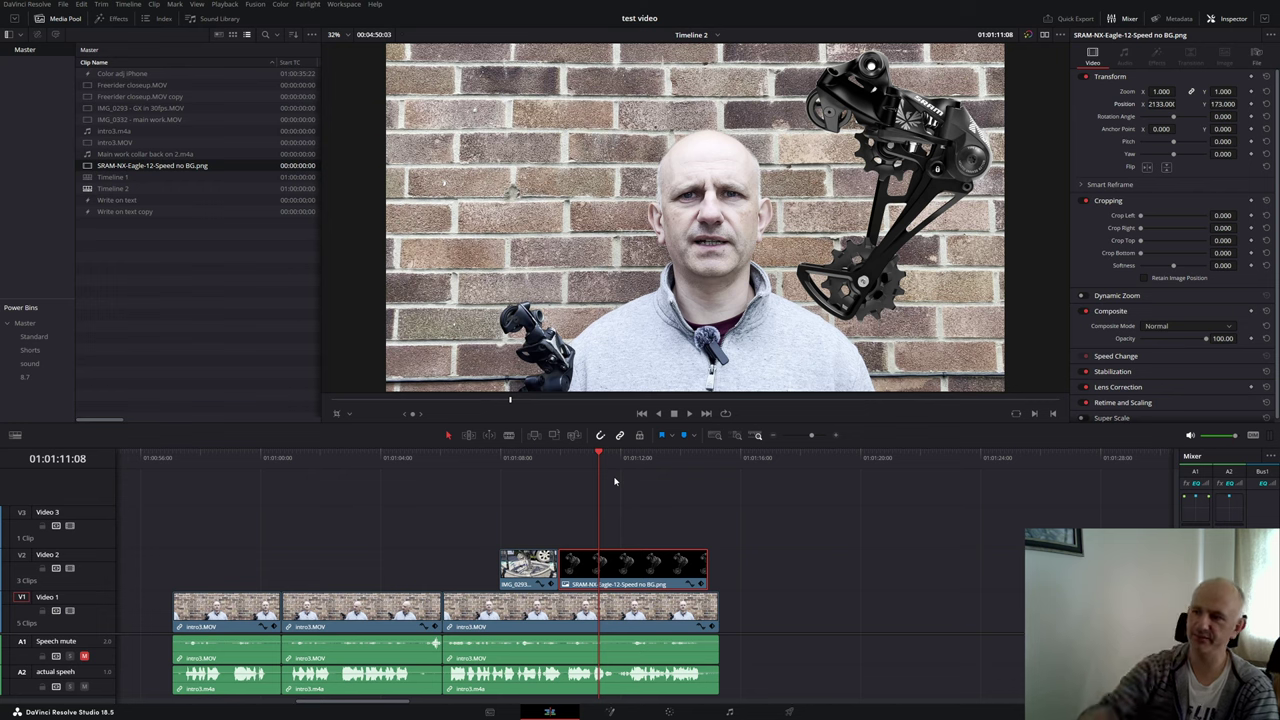
Step: Step through the intro3 section just before the IMG_0293 overlay, from about 01:01:06:26 to 01:01:07:15
{"action": "left_click", "coordinate": [466, 493]}
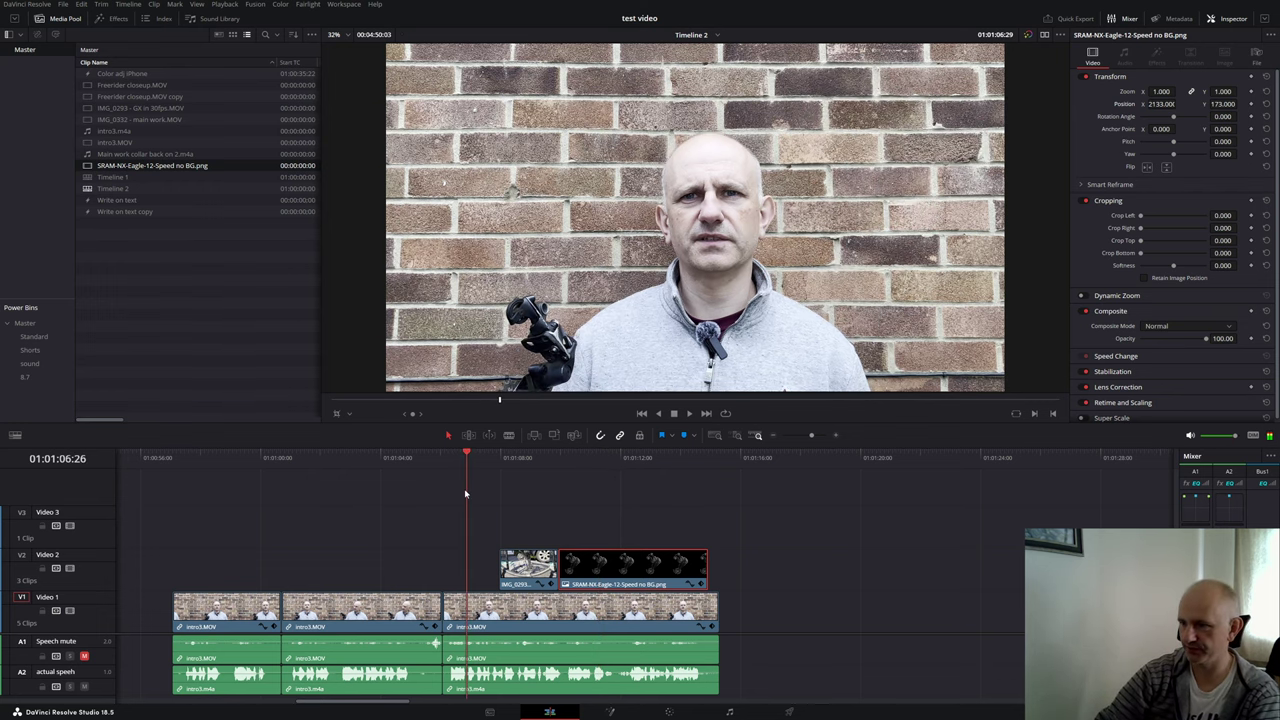
{"action": "key", "text": "Left"}
{"action": "key", "text": "Left"}
{"action": "key", "text": "Left"}
{"action": "key", "text": "Left"}
{"action": "key", "text": "Left"}
{"action": "key", "text": "Right"}
{"action": "key", "text": "Right"}
{"action": "key", "text": "Right"}
{"action": "key", "text": "Right"}
{"action": "key", "text": "Right"}
{"action": "key", "text": "Right"}
{"action": "key", "text": "Right"}
{"action": "key", "text": "Right"}
{"action": "key", "text": "Right"}
{"action": "key", "text": "Right"}
{"action": "key", "text": "Right"}
{"action": "key", "text": "Right"}
{"action": "key", "text": "Right"}
{"action": "key", "text": "Right"}
{"action": "key", "text": "Right"}
{"action": "key", "text": "Right"}
{"action": "key", "text": "Right"}
{"action": "key", "text": "Right"}
{"action": "key", "text": "Right"}
{"action": "key", "text": "Right"}
Step: Reset all four crop values and the position of the IMG_0293 overlay so it fills the frame
{"action": "left_click", "coordinate": [515, 566]}
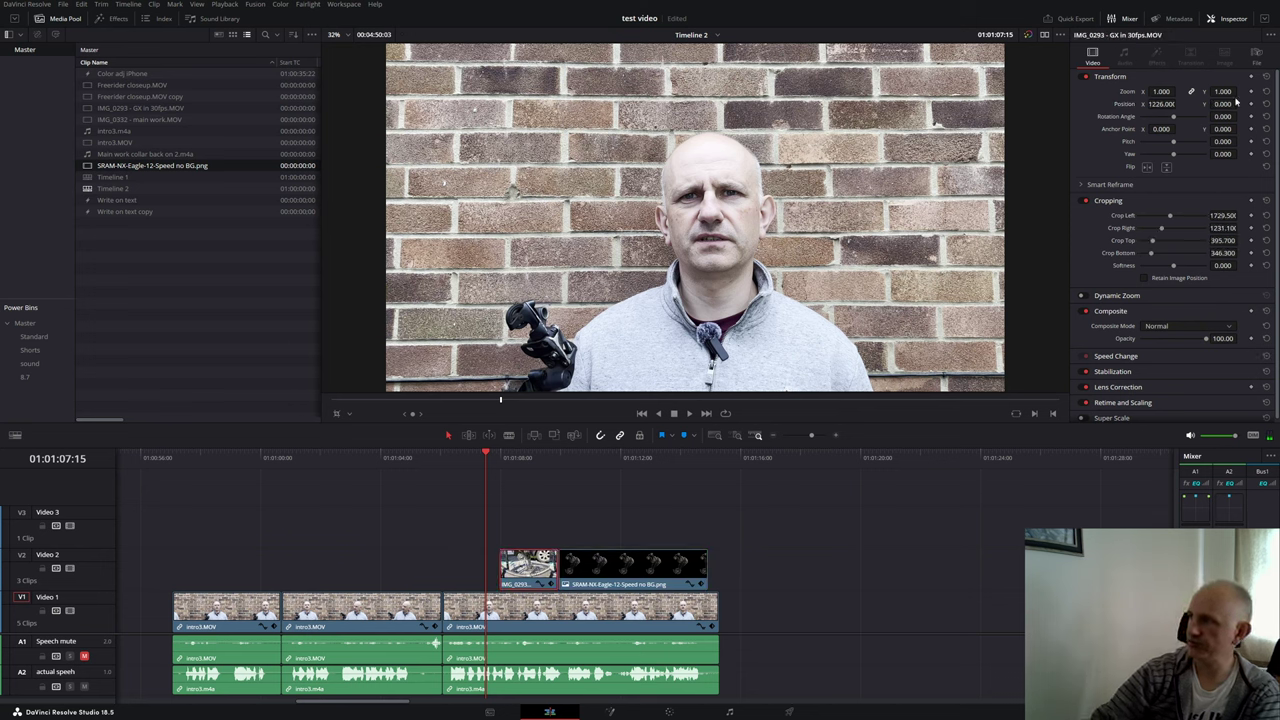
{"action": "left_click", "coordinate": [1266, 240]}
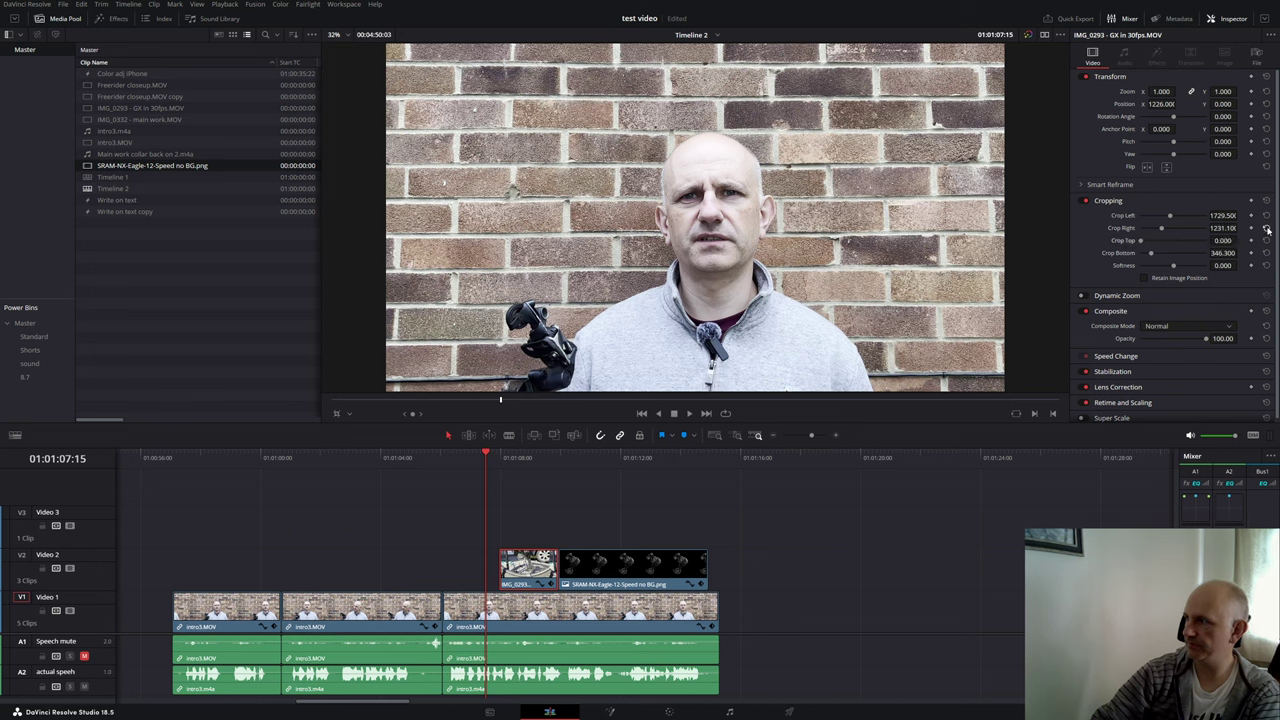
{"action": "left_click", "coordinate": [1266, 228]}
{"action": "left_click", "coordinate": [1266, 253]}
{"action": "left_click", "coordinate": [1266, 215]}
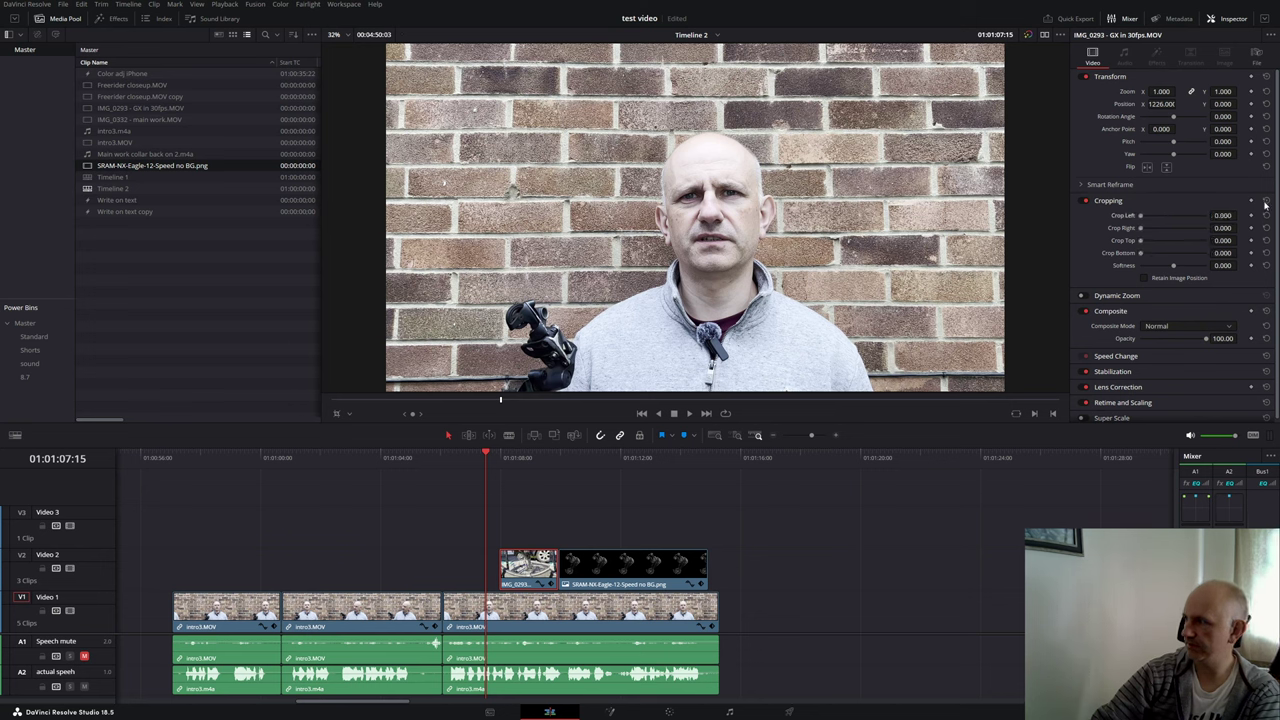
{"action": "left_click", "coordinate": [443, 458]}
{"action": "key", "text": "space"}
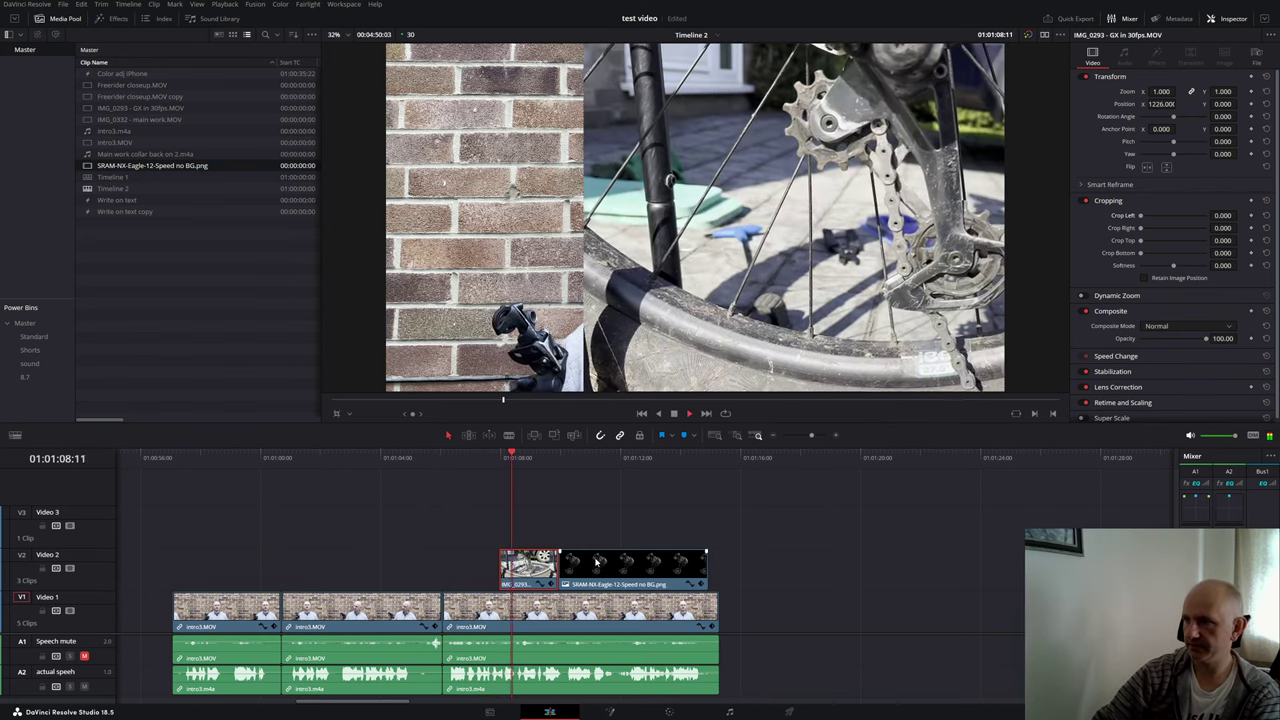
{"action": "left_click", "coordinate": [1266, 104]}
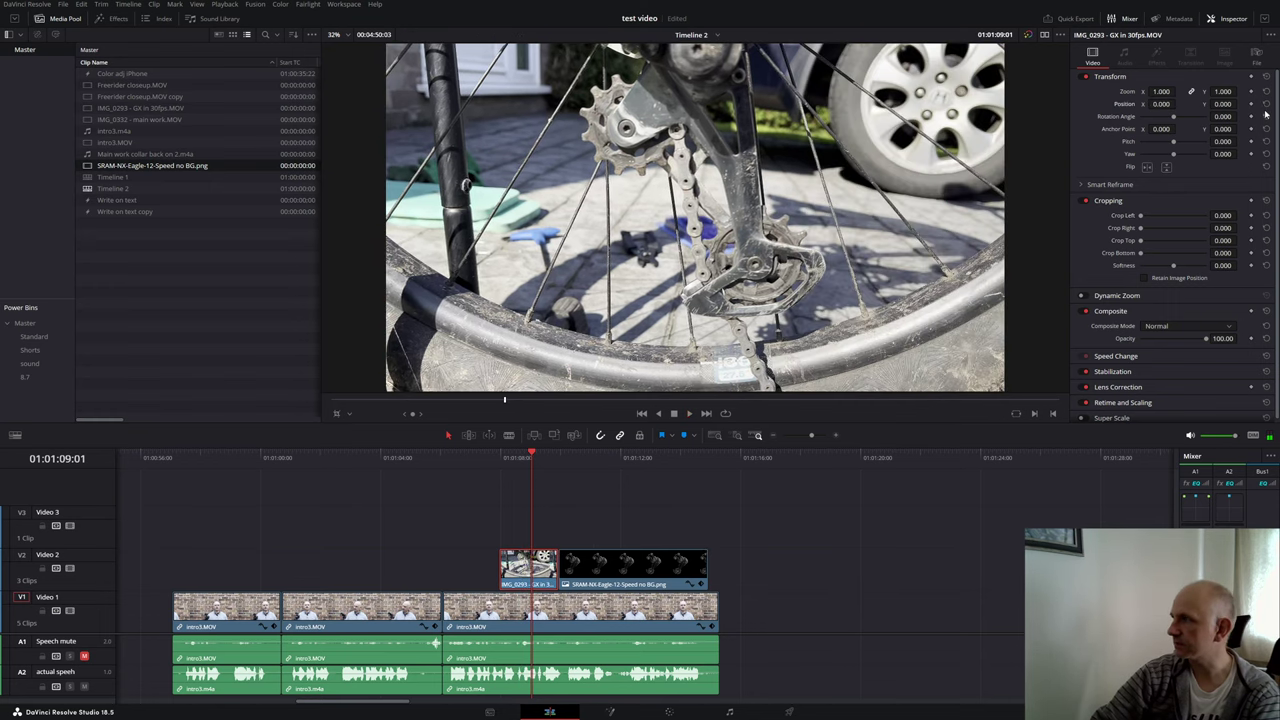
Step: Play both Video 2 overlays from 01:01:09:01 to 01:01:14:25, select the derailleur image and save the project
{"action": "key", "text": "space"}
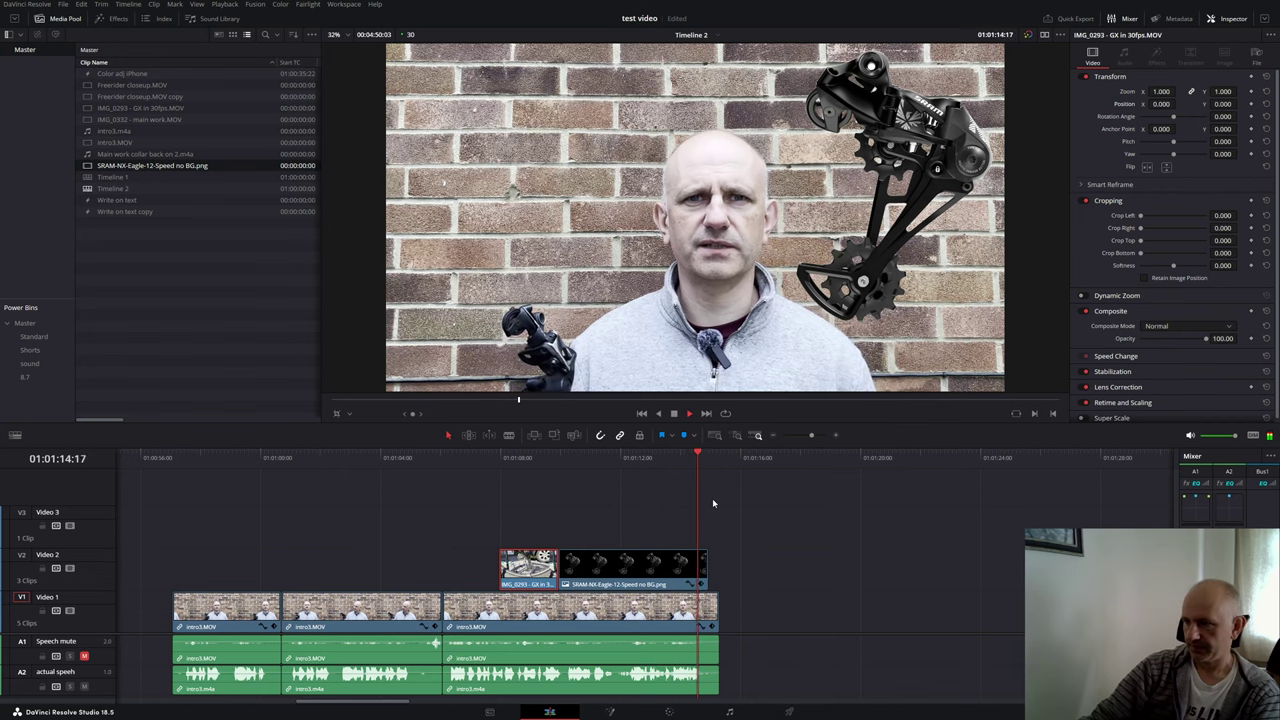
{"action": "key", "text": "space"}
{"action": "left_click", "coordinate": [619, 577]}
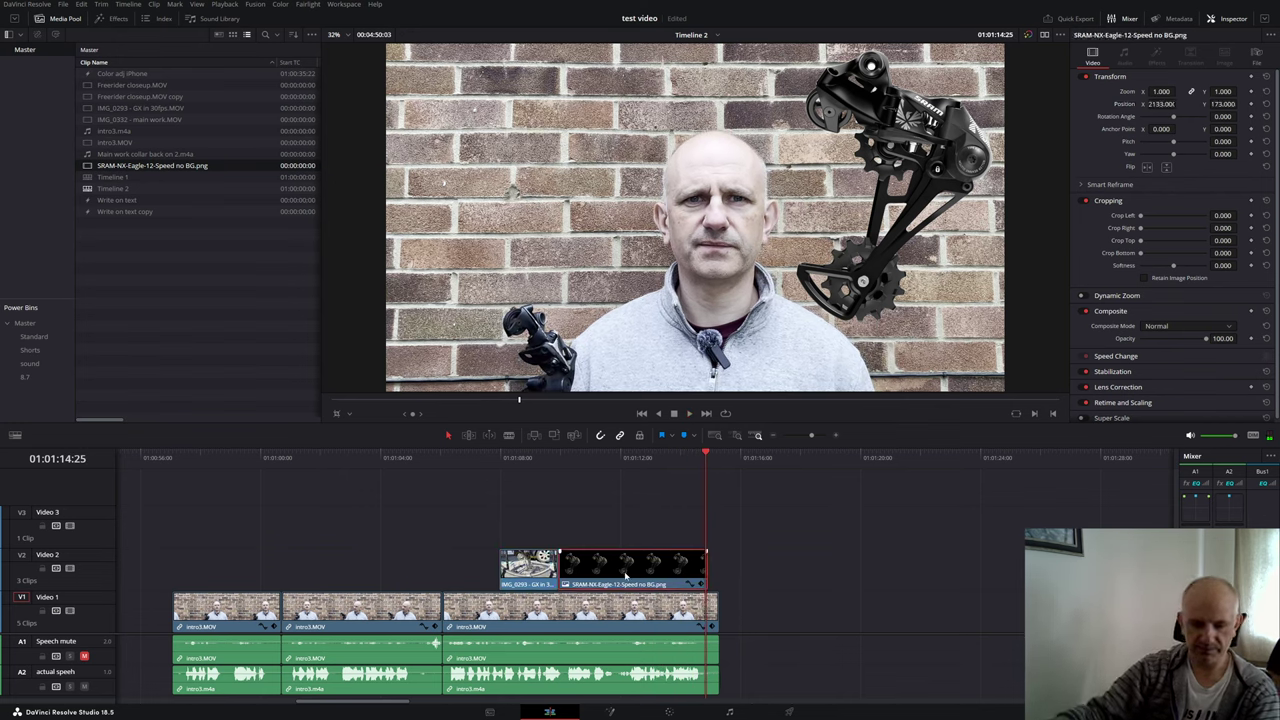
{"action": "key", "text": "ctrl+s"}
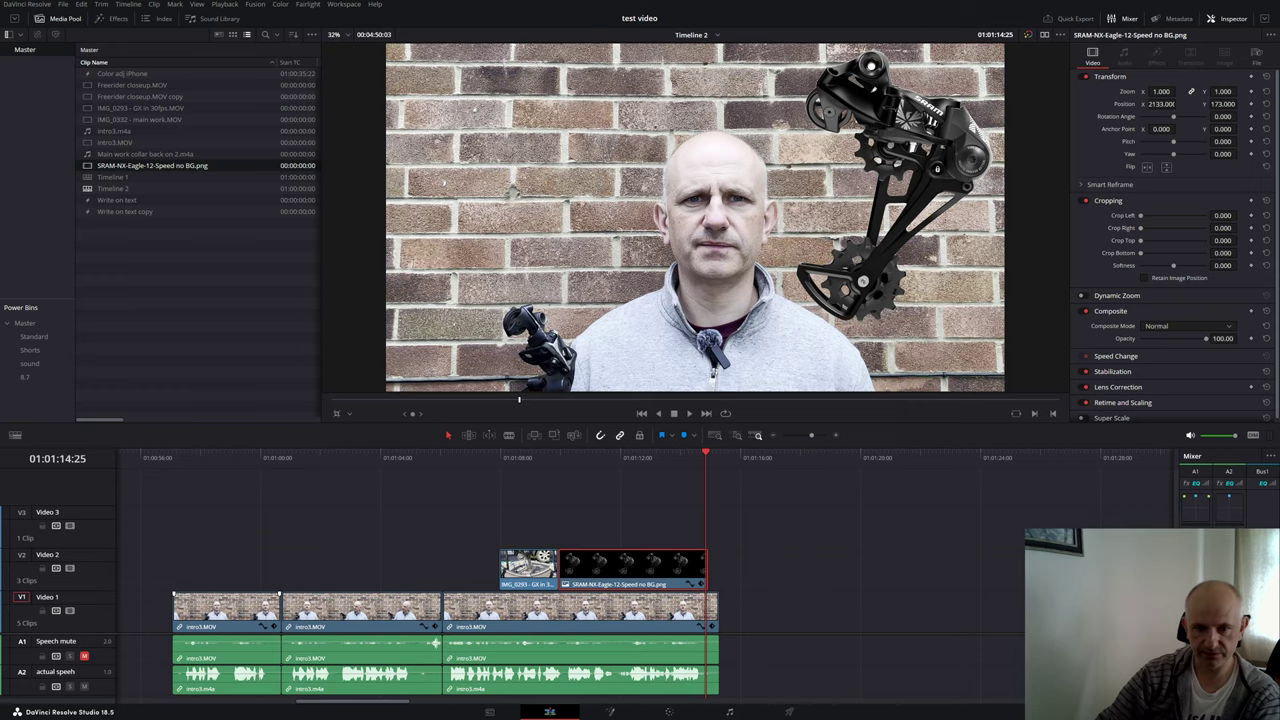
Step: Switch to the Brave browser and open google.co.uk in a new tab
{"action": "key", "text": "alt+Tab"}
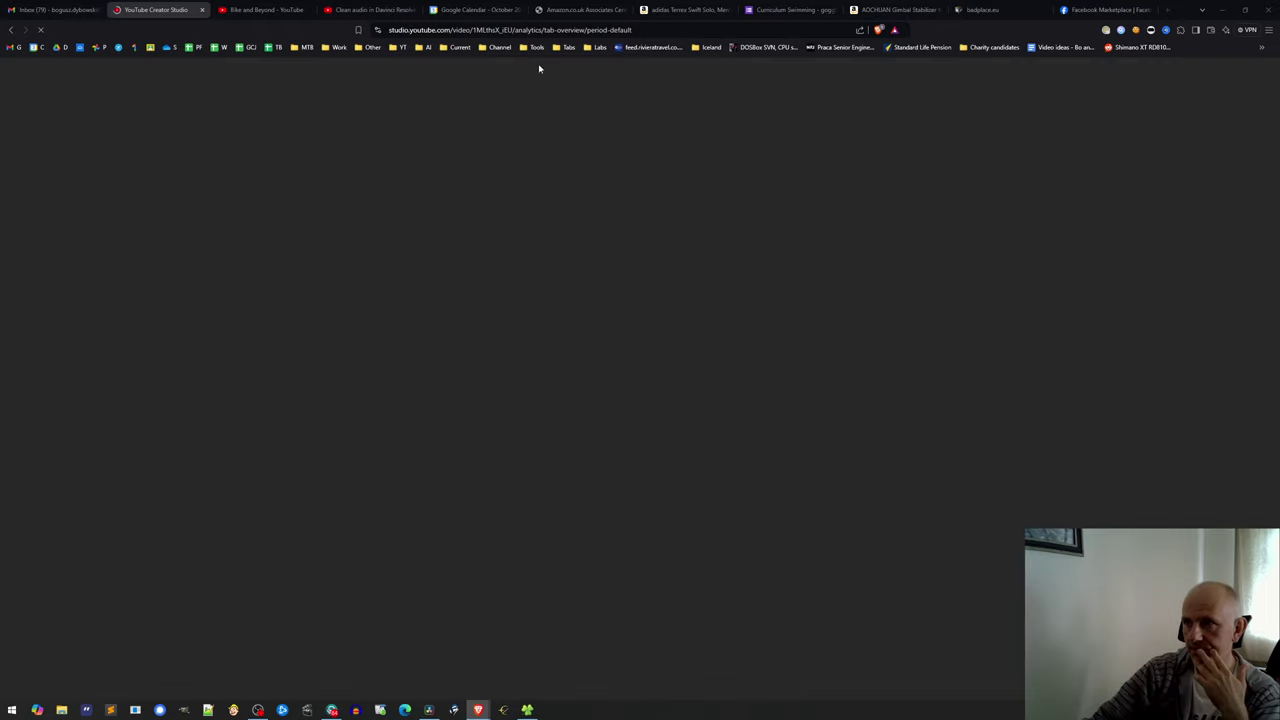
{"action": "left_click", "coordinate": [1166, 9]}
{"action": "type", "text": "g"}
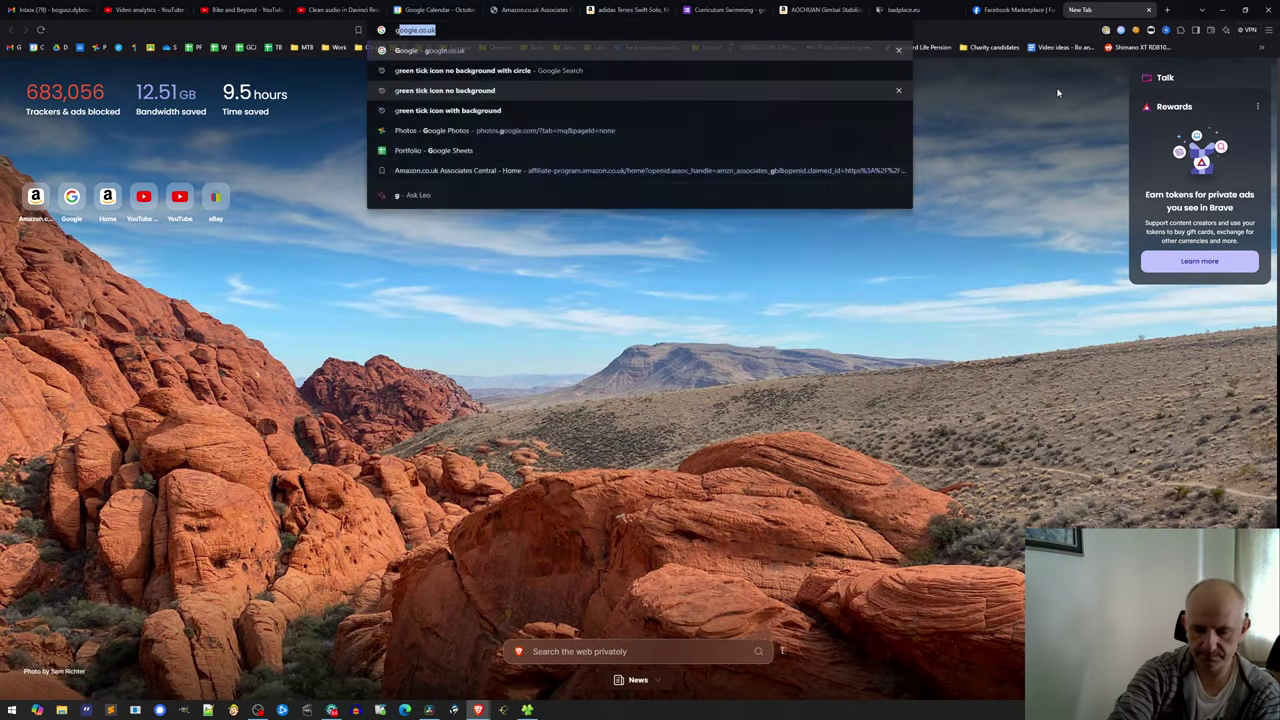
{"action": "type", "text": "p"}
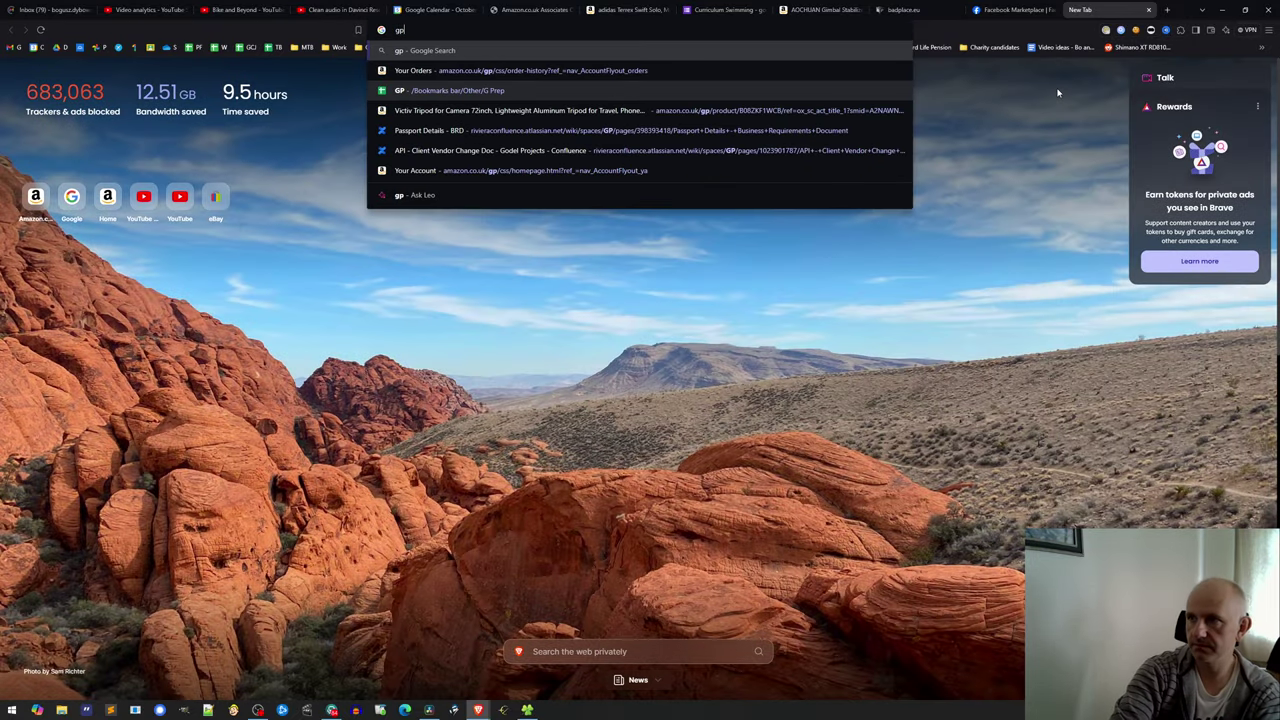
{"action": "key", "text": "BackSpace"}
{"action": "type", "text": "oo"}
{"action": "key", "text": "Return"}
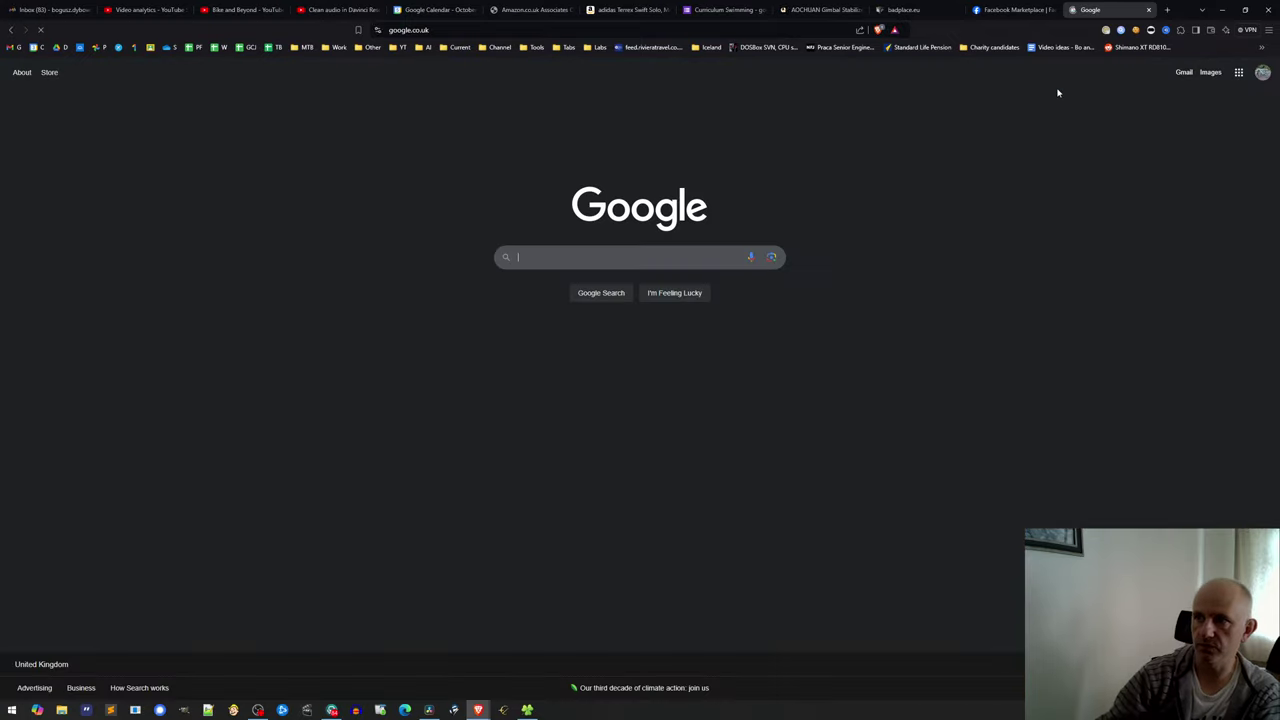
Step: Search Google for "sram nx derailleur" and show the image results
{"action": "type", "text": "sram "}
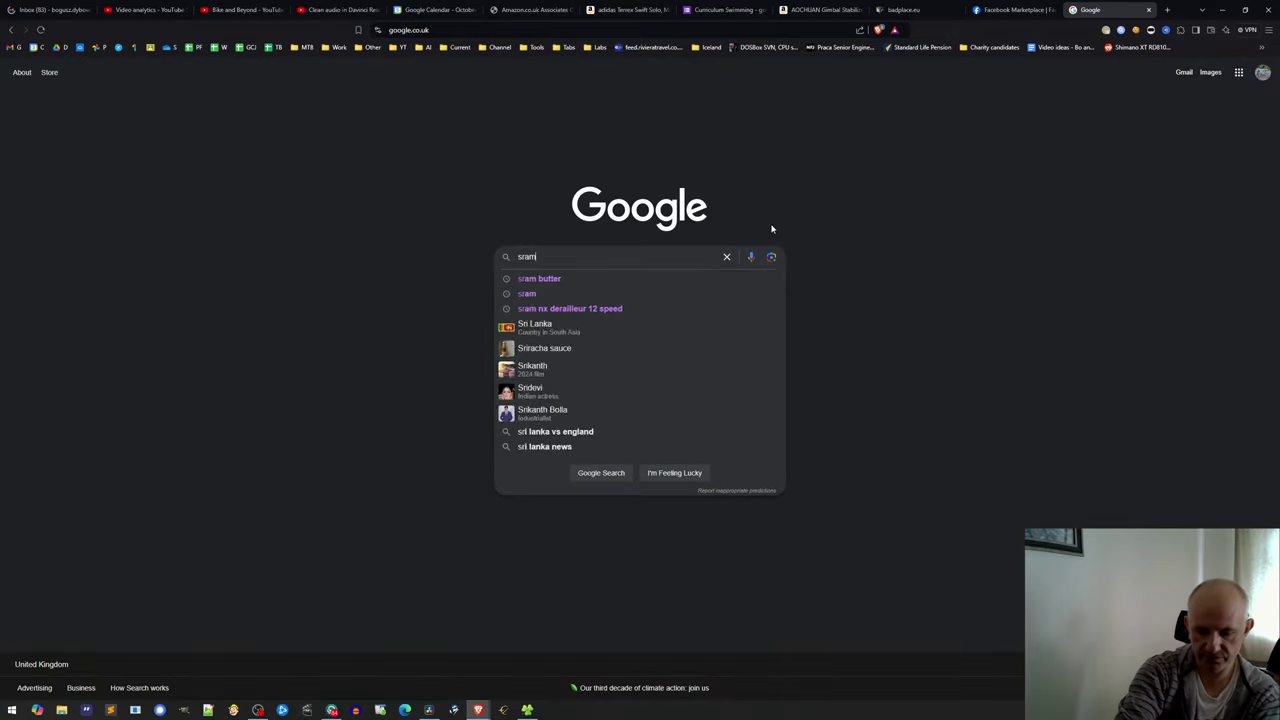
{"action": "type", "text": "nx dera"}
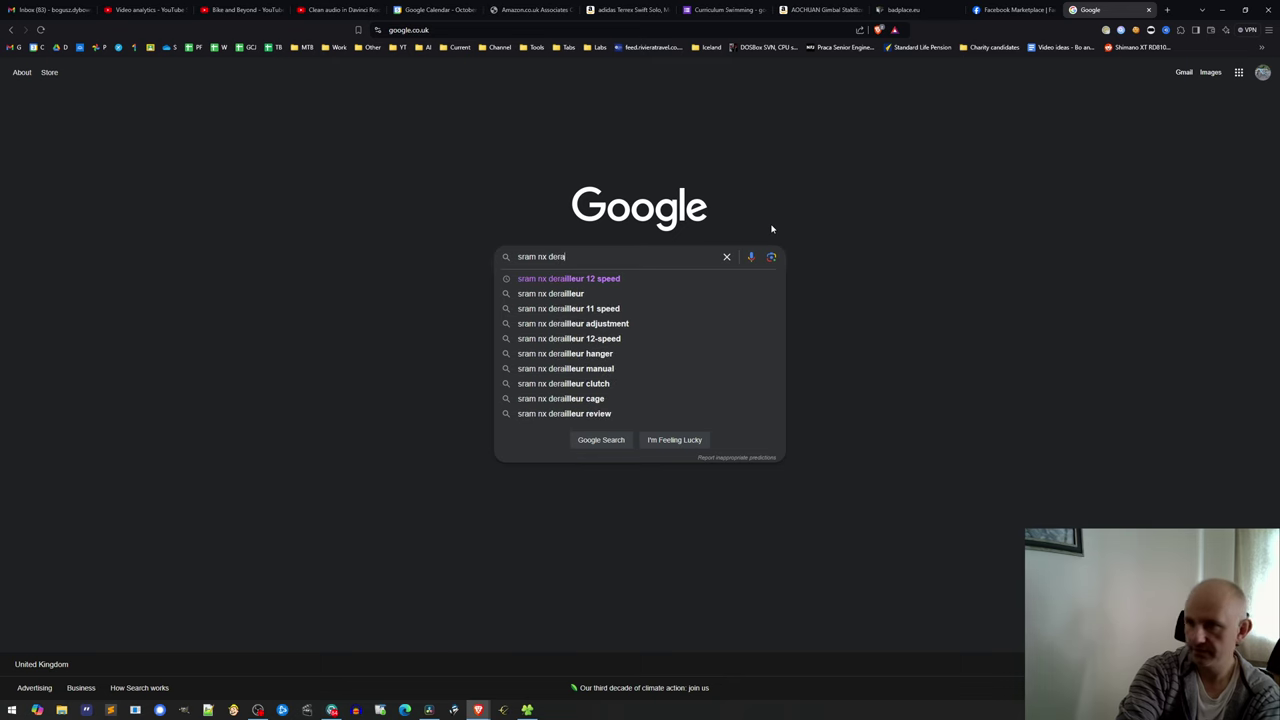
{"action": "key", "text": "Return"}
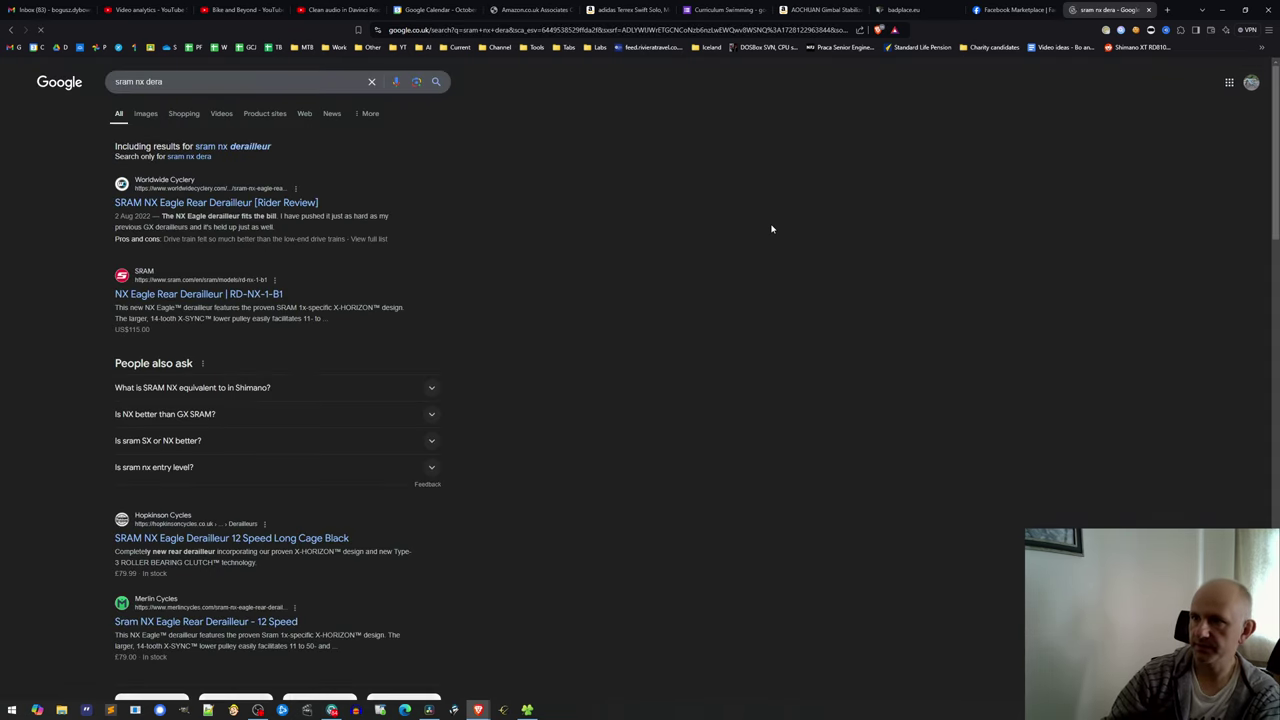
{"action": "left_click", "coordinate": [222, 146]}
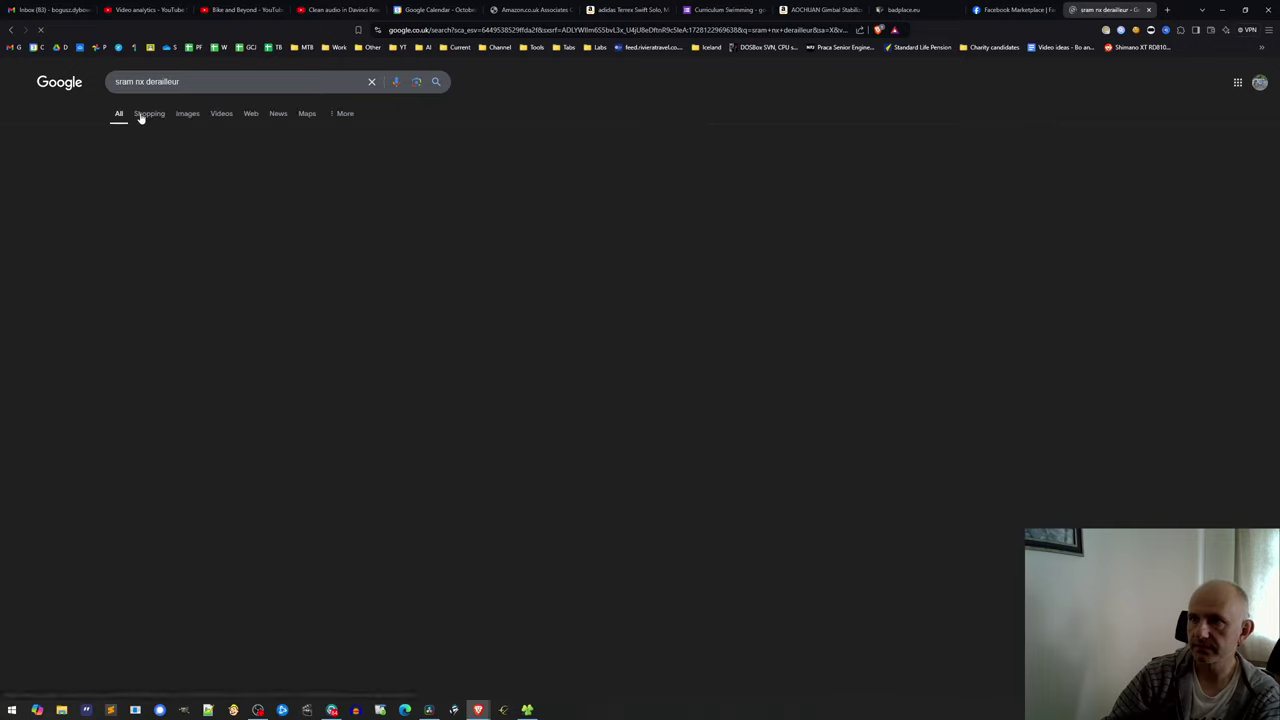
{"action": "left_click", "coordinate": [149, 116]}
{"action": "left_click", "coordinate": [191, 116]}
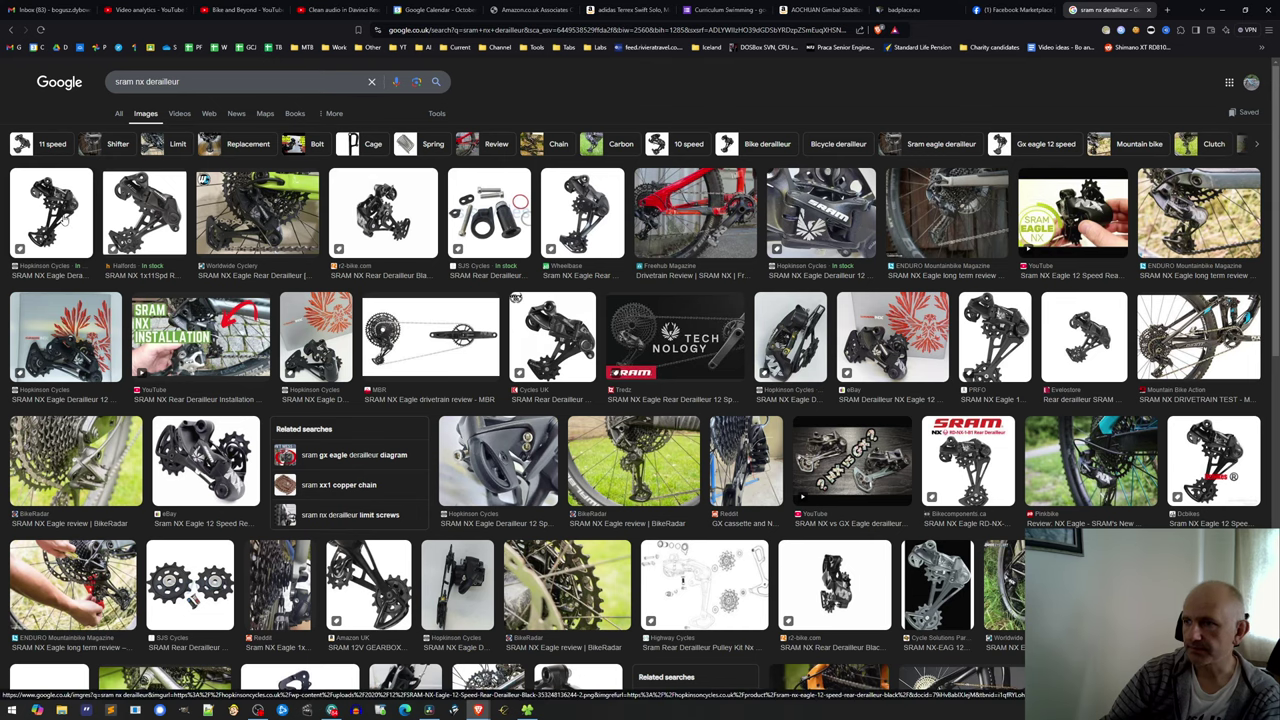
{"action": "left_click", "coordinate": [73, 221]}
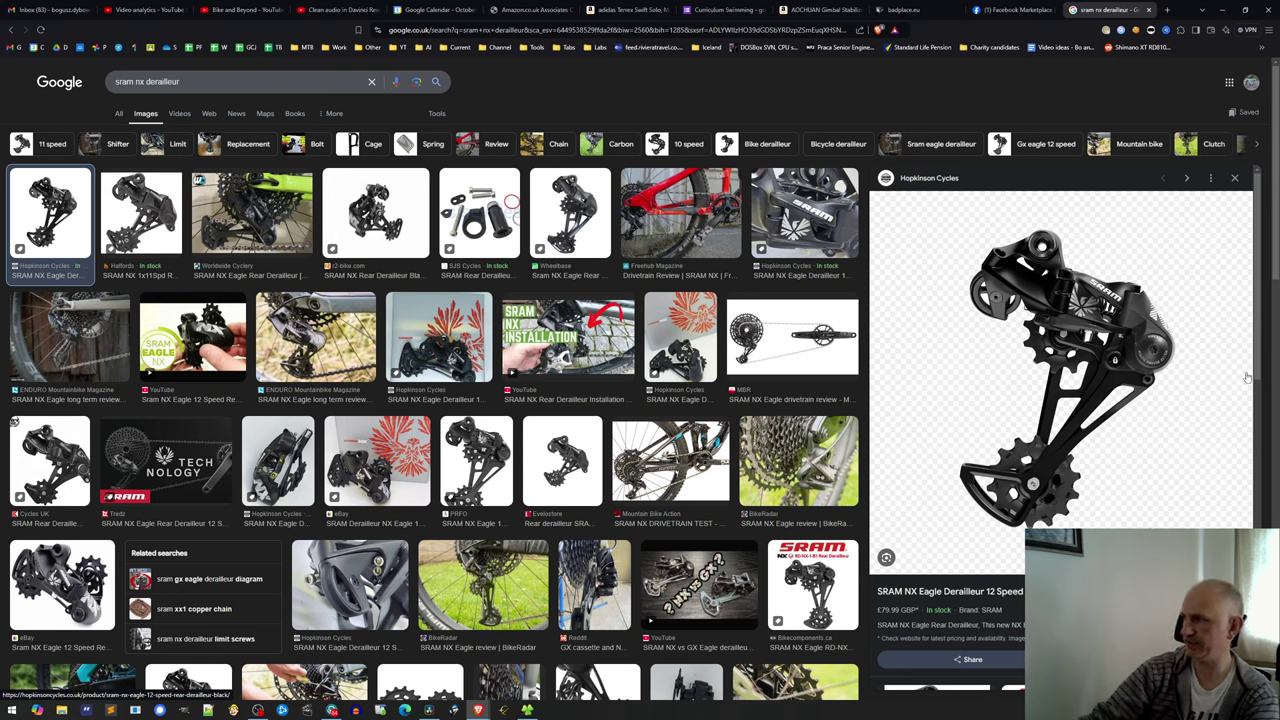
{"action": "right_click", "coordinate": [1081, 299]}
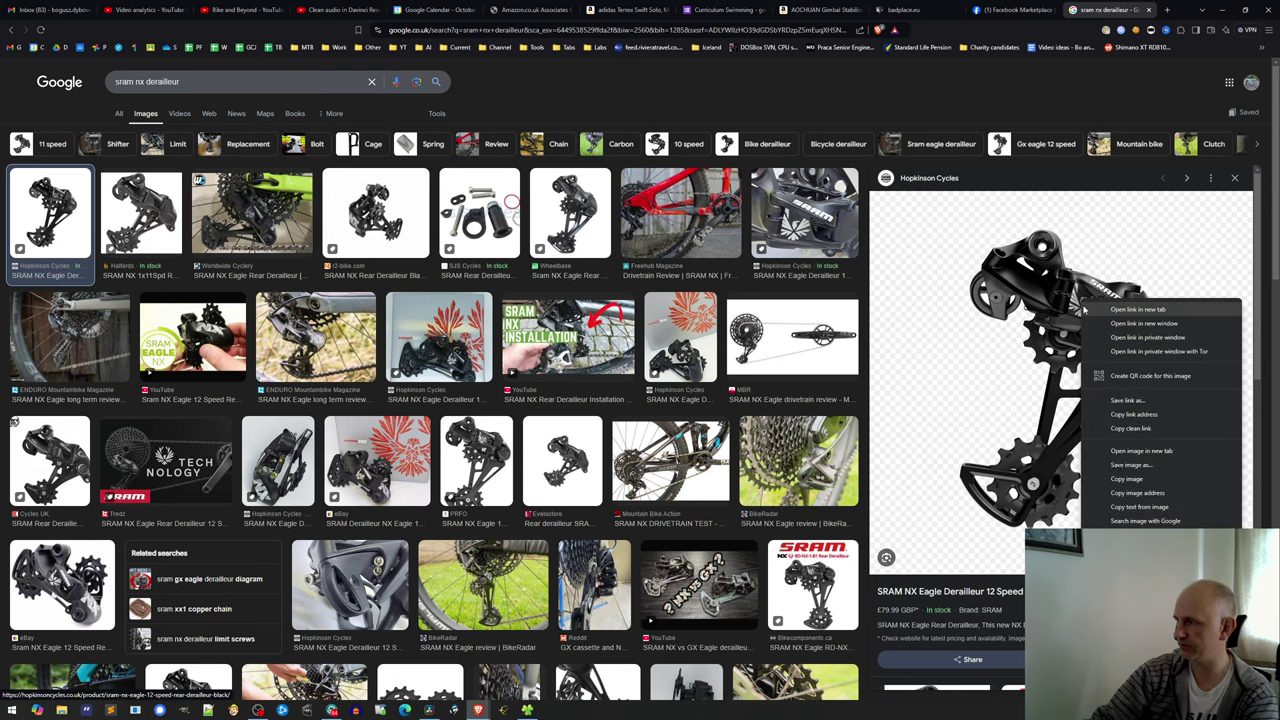
{"action": "left_click", "coordinate": [1133, 466]}
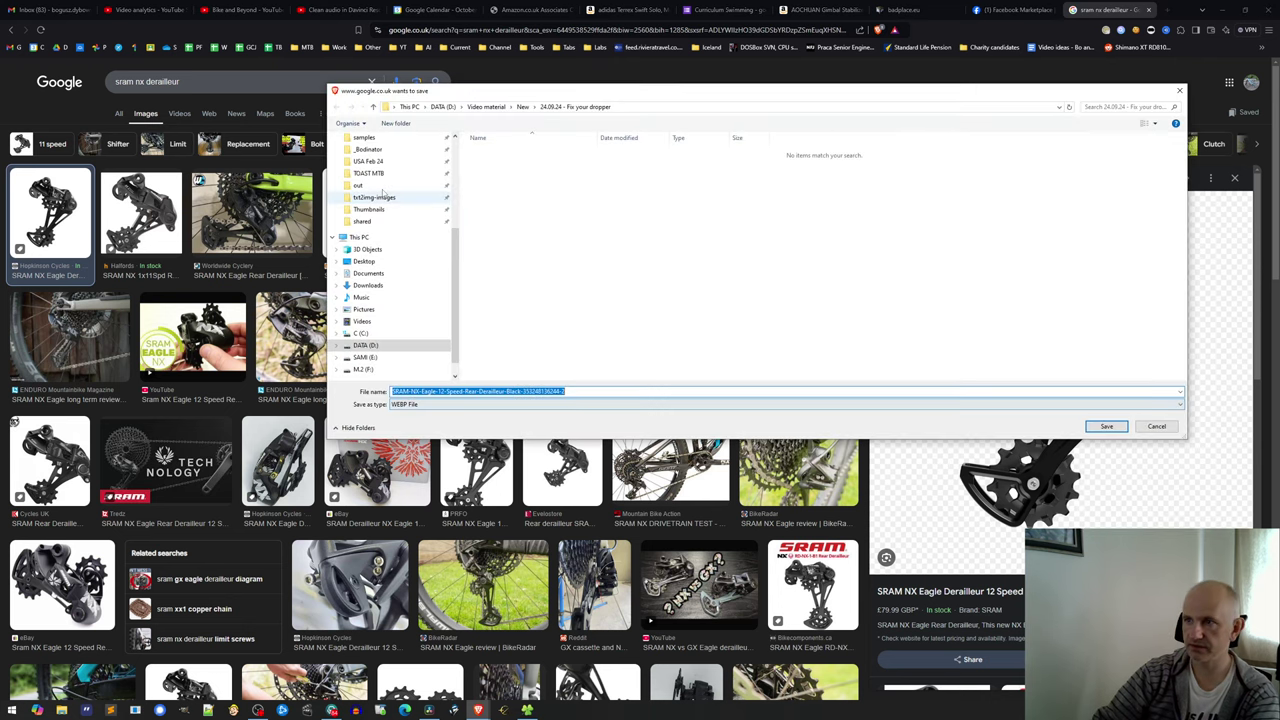
{"action": "scroll", "coordinate": [395, 230], "scroll_direction": "up", "scroll_amount": 5}
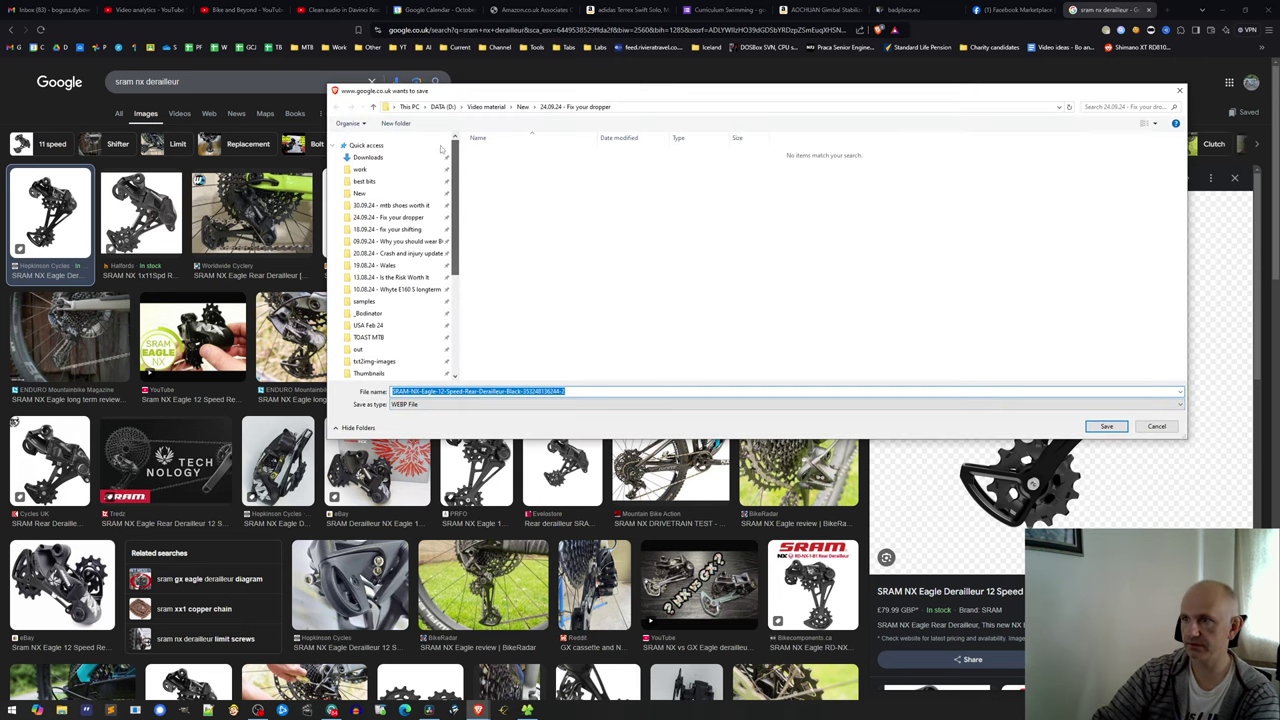
{"action": "left_click", "coordinate": [395, 232]}
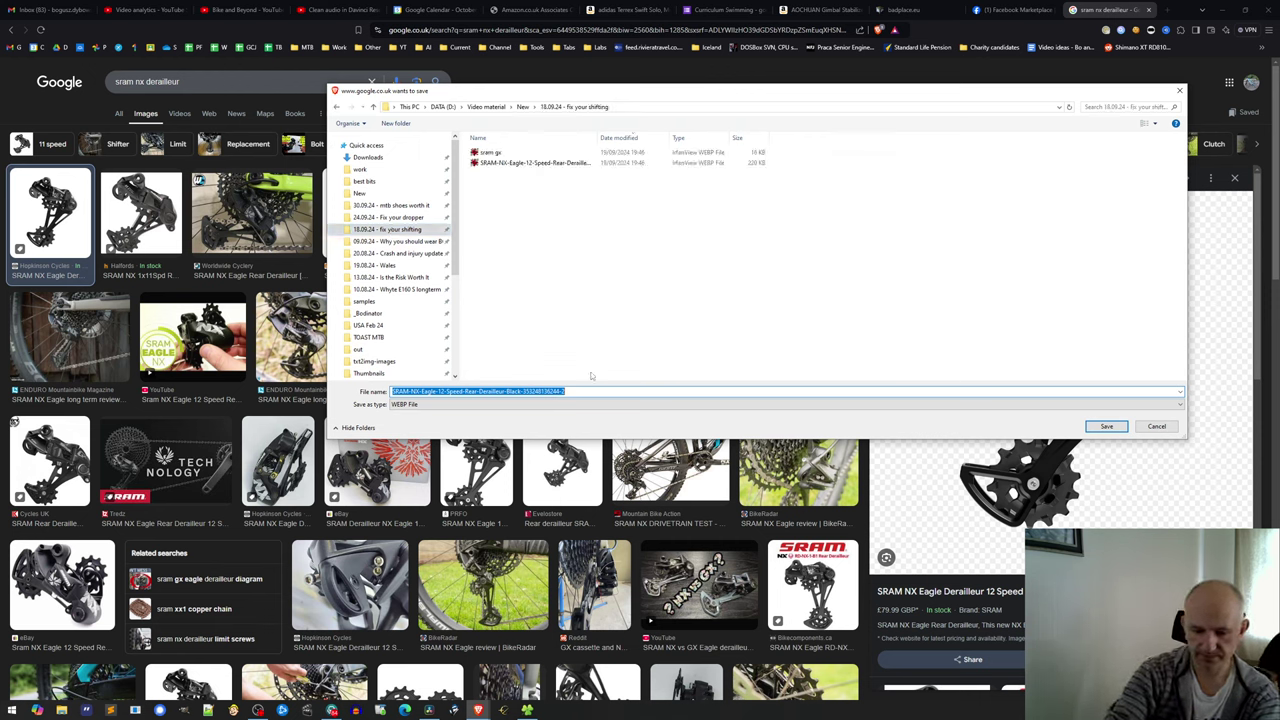
{"action": "key", "text": "Home"}
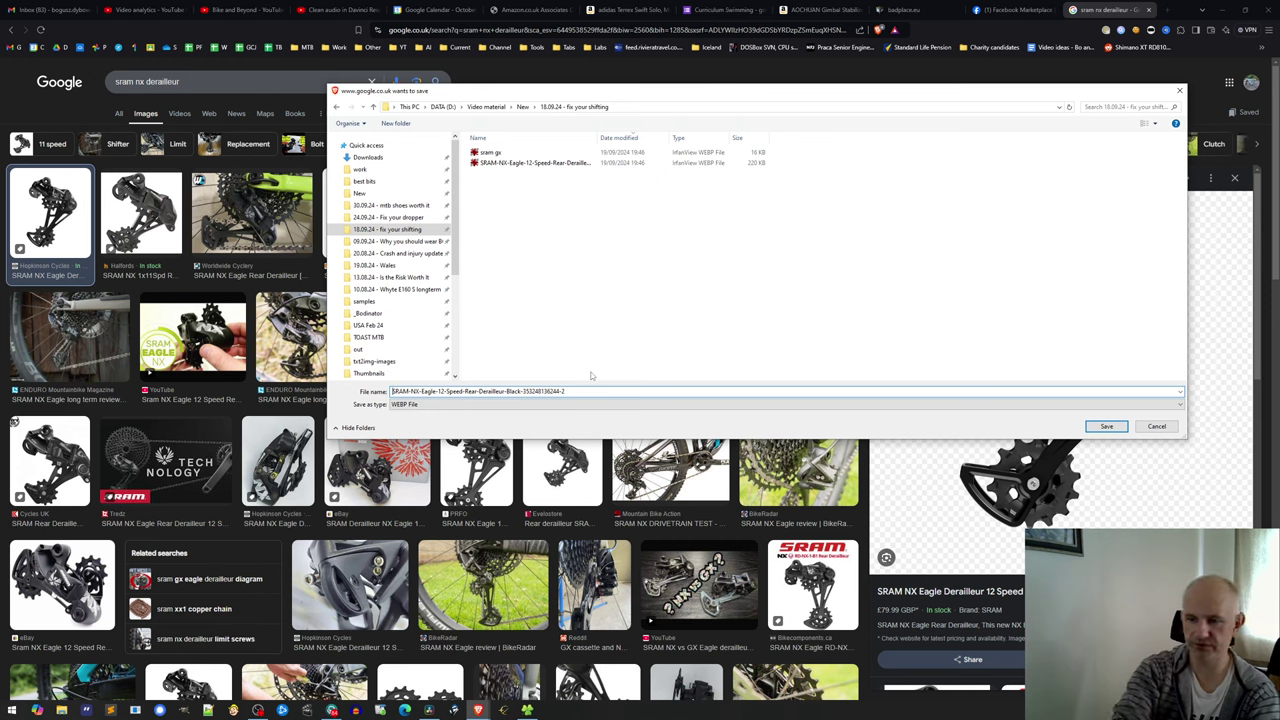
{"action": "type", "text": "as"}
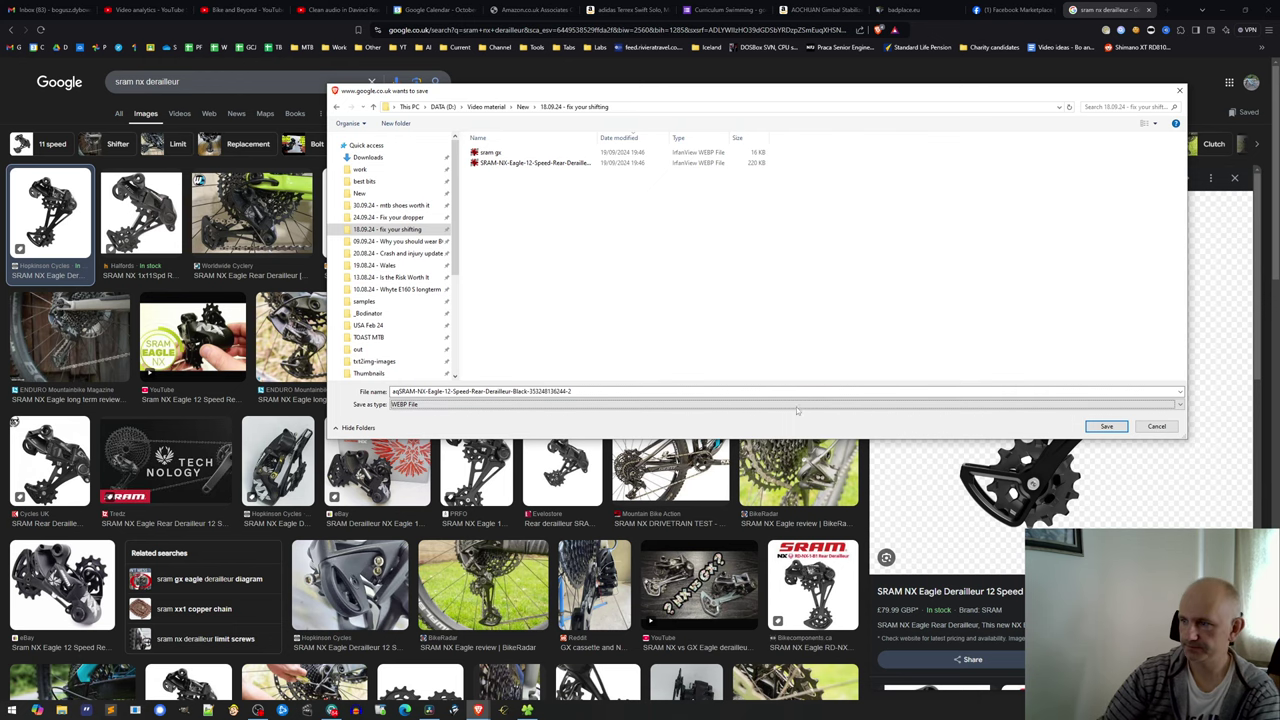
{"action": "left_click", "coordinate": [1107, 426]}
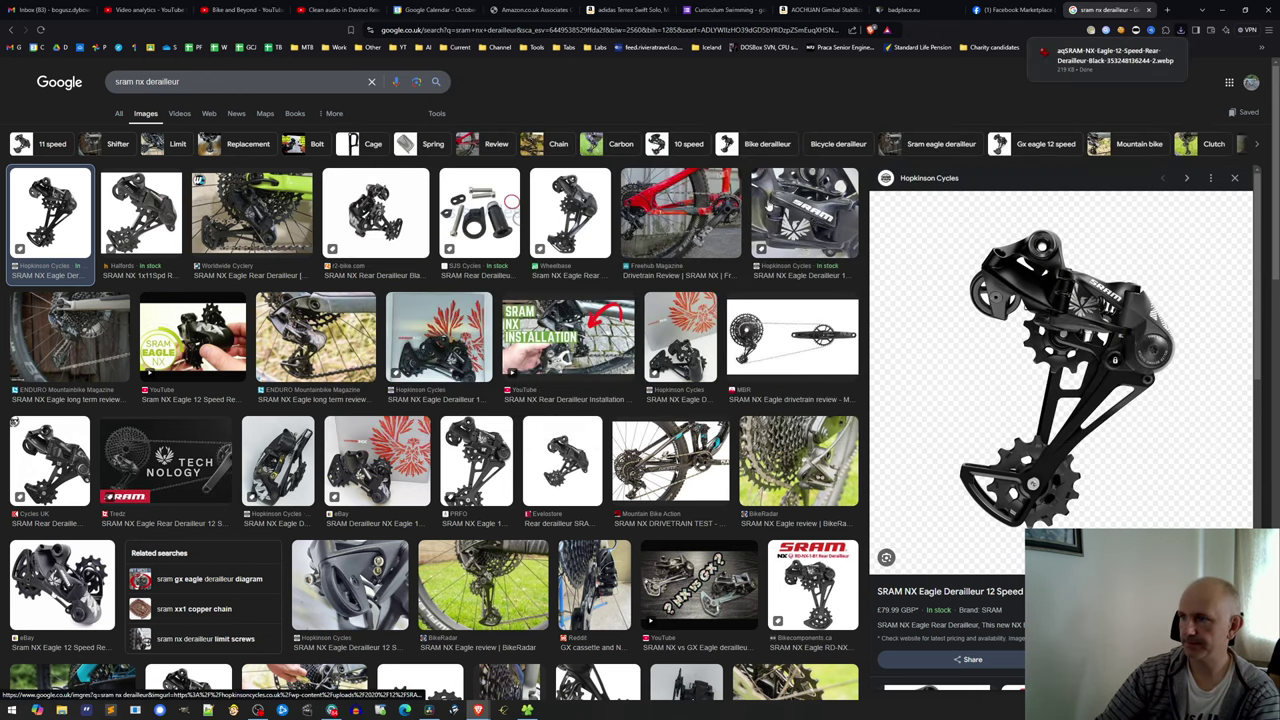
Step: Open the bookmarked Adobe Express Remove background page from the Tools bookmarks
{"action": "left_click", "coordinate": [537, 48]}
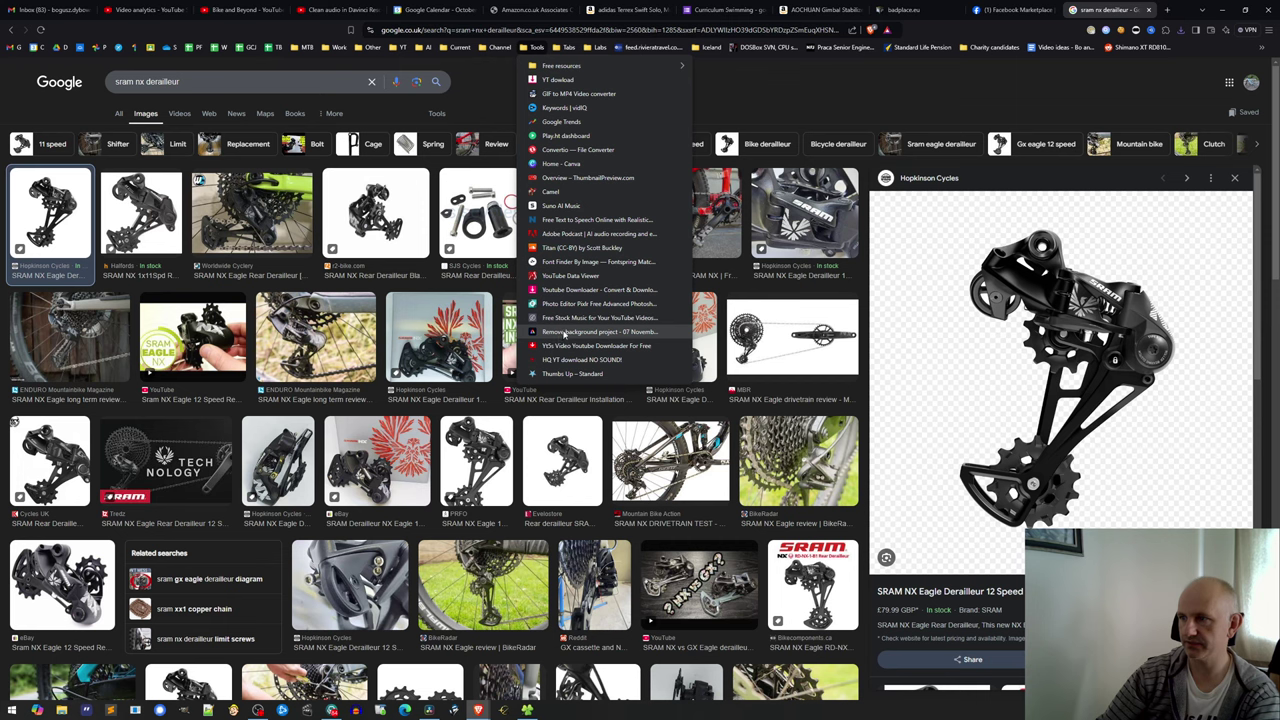
{"action": "left_click", "coordinate": [537, 48]}
{"action": "left_click", "coordinate": [537, 48]}
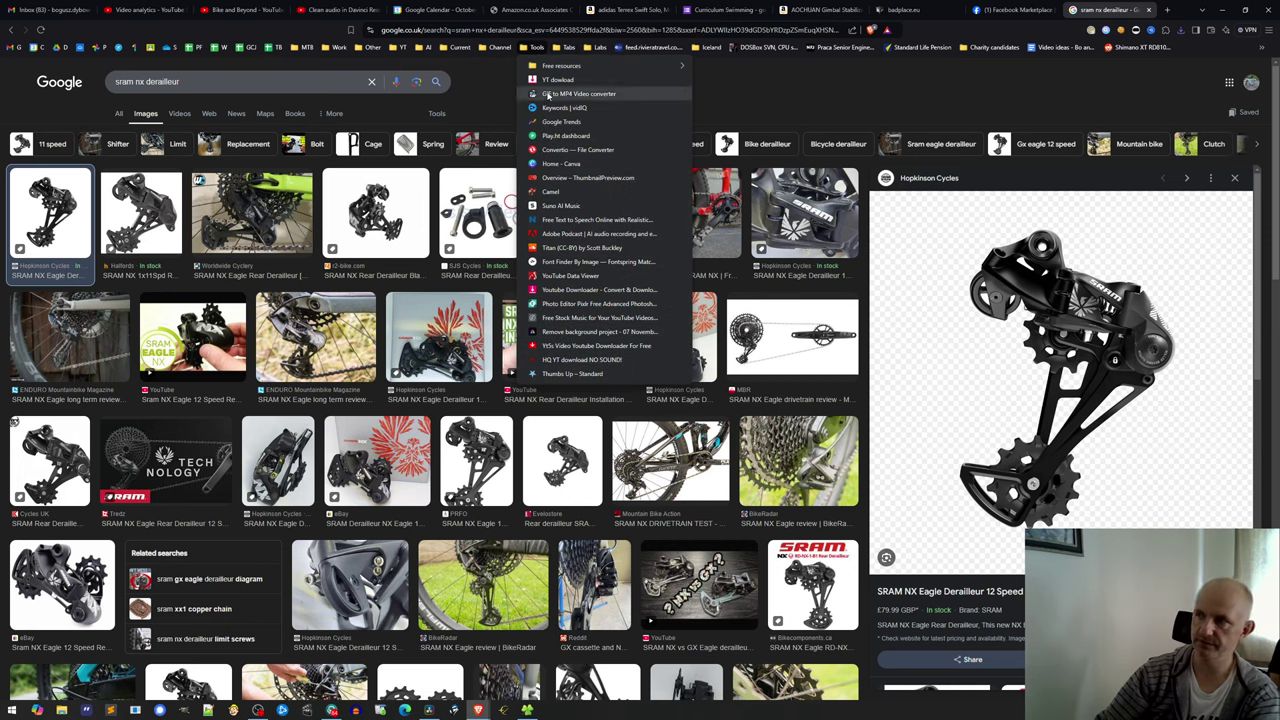
{"action": "left_click", "coordinate": [546, 332]}
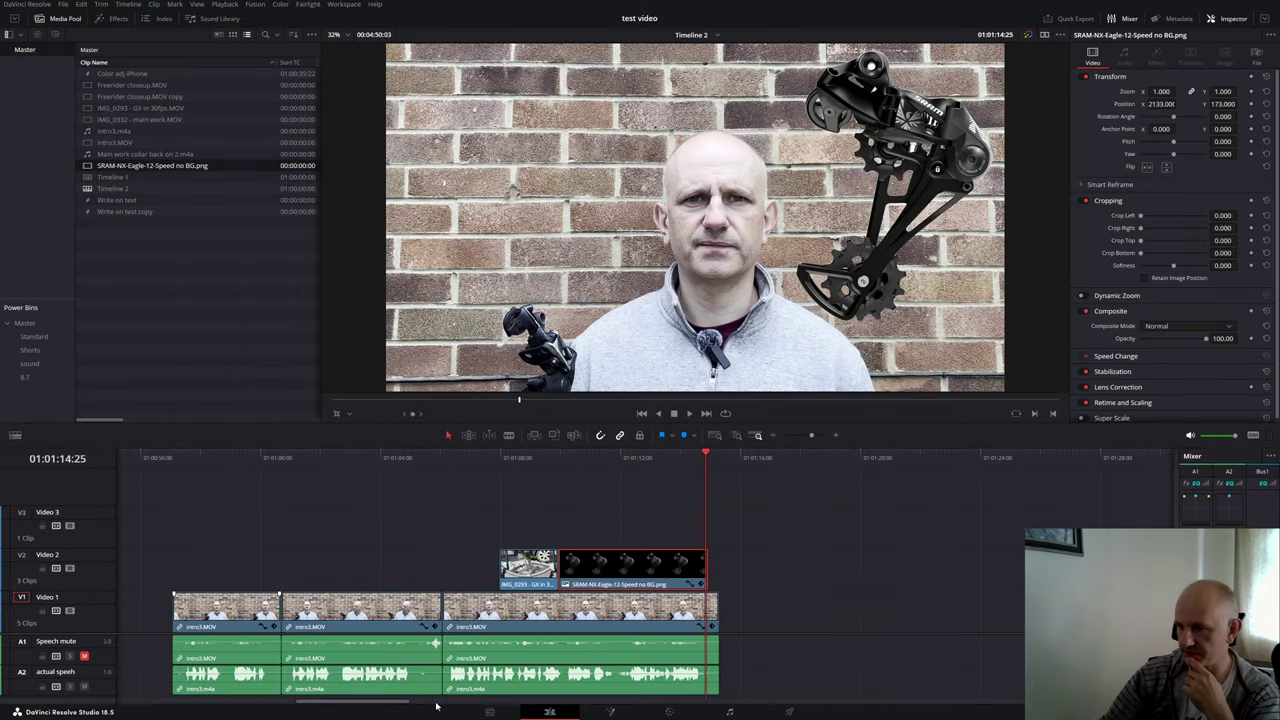
Step: In DaVinci Resolve, delete the SRAM-NX-Eagle-12-Speed no BG image from Video 2, and dismiss the IrfanView decode error and its window
{"action": "key", "text": "Delete"}
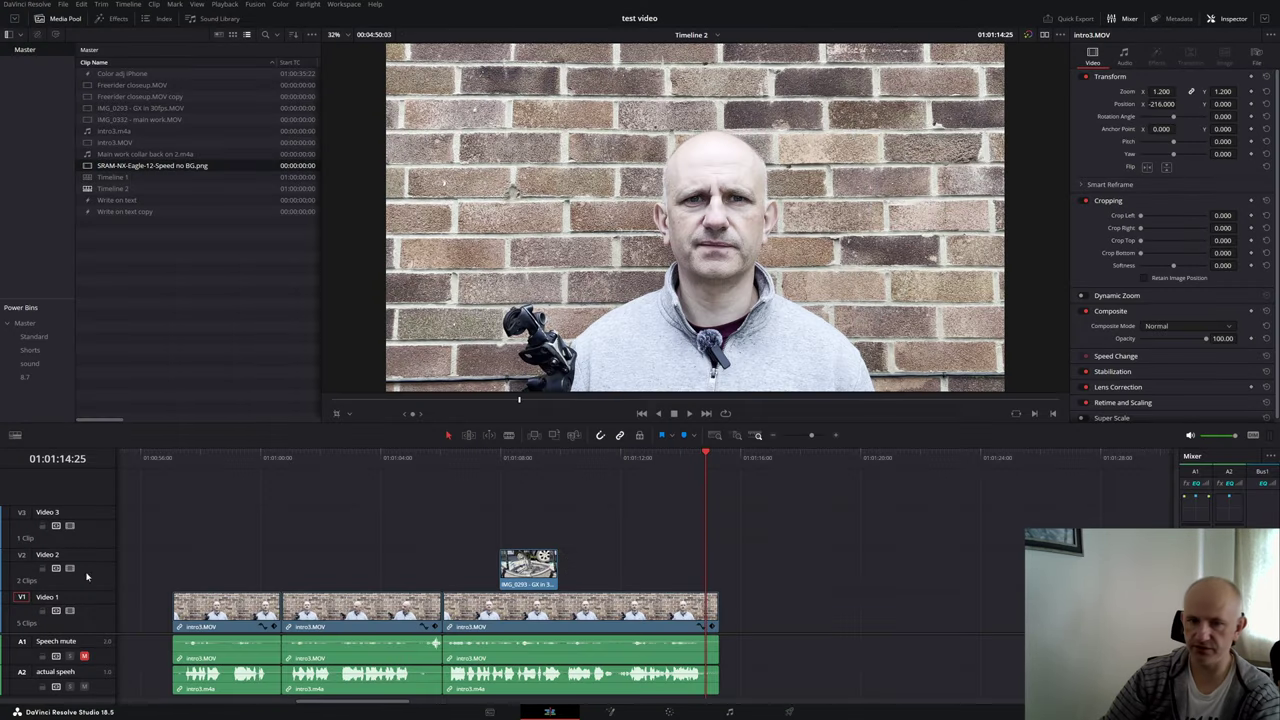
{"action": "left_click_drag", "start_coordinate": [450, 581], "coordinate": [653, 585]}
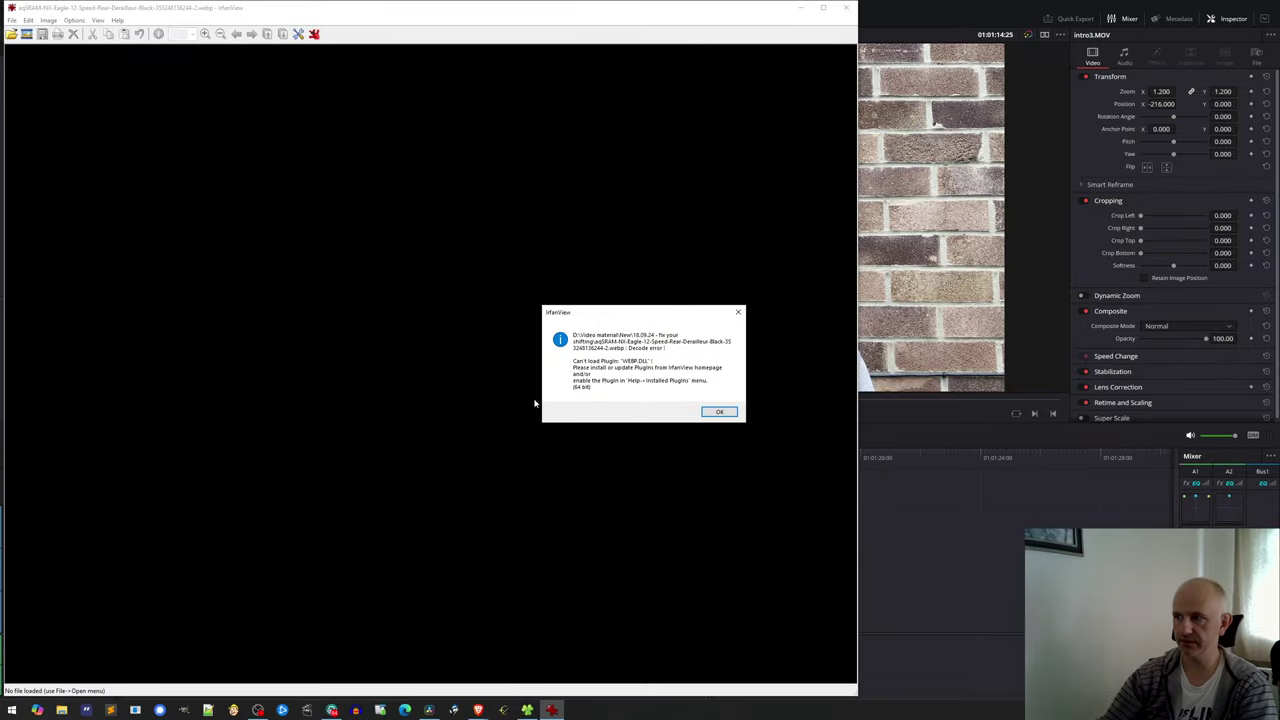
{"action": "left_click", "coordinate": [719, 411]}
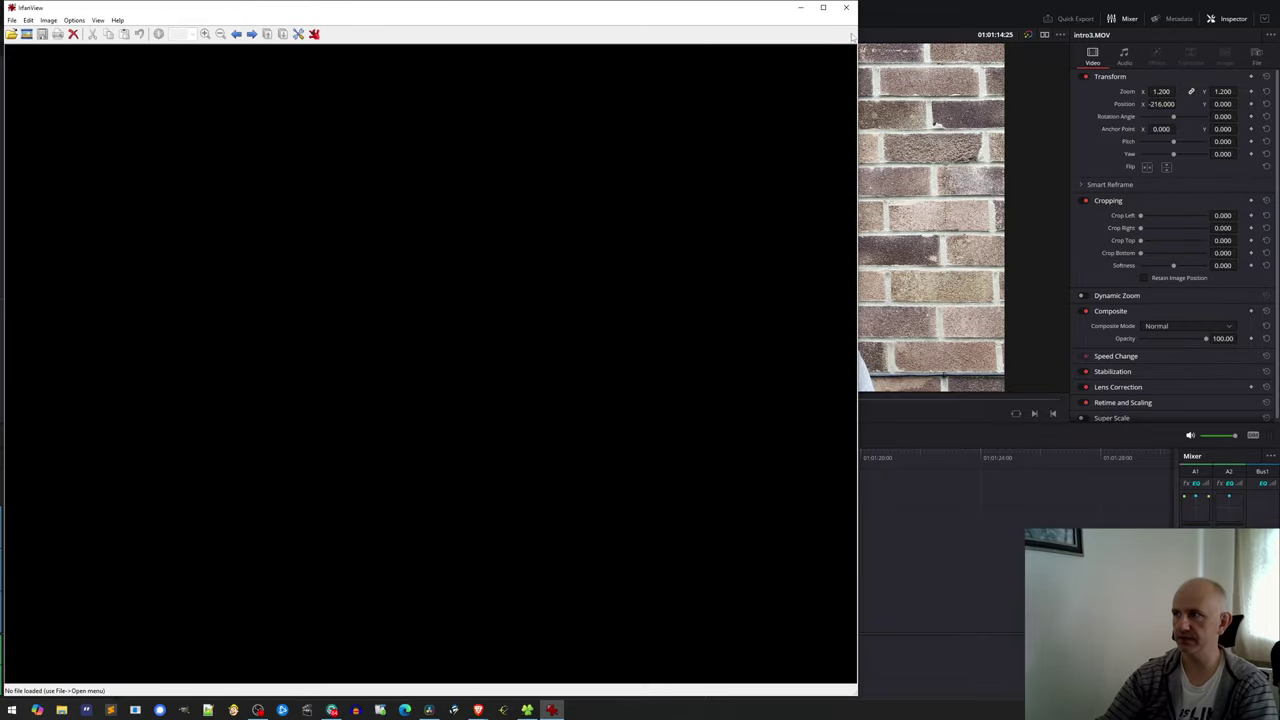
{"action": "left_click", "coordinate": [848, 9]}
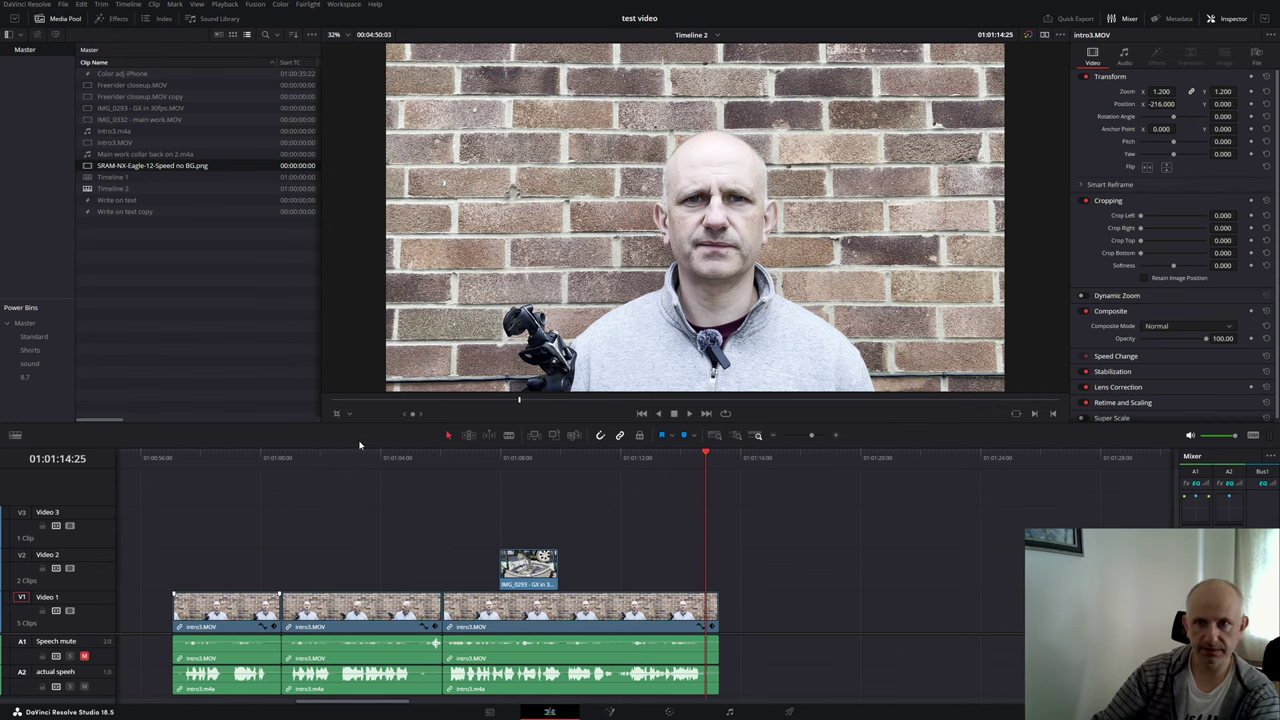
Step: Return to Adobe Express in the browser and upload the downloaded derailleur image for background removal
{"action": "key", "text": "alt+Tab"}
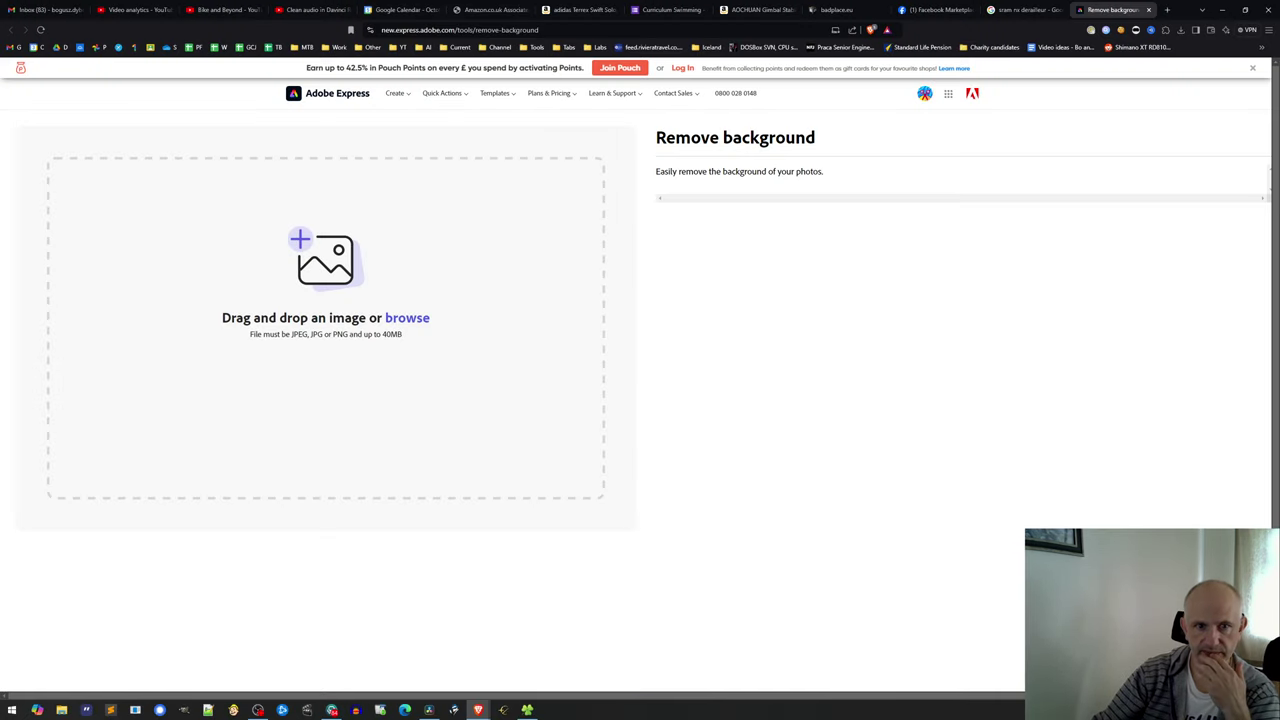
{"action": "left_click_drag", "start_coordinate": [343, 345], "coordinate": [330, 325]}
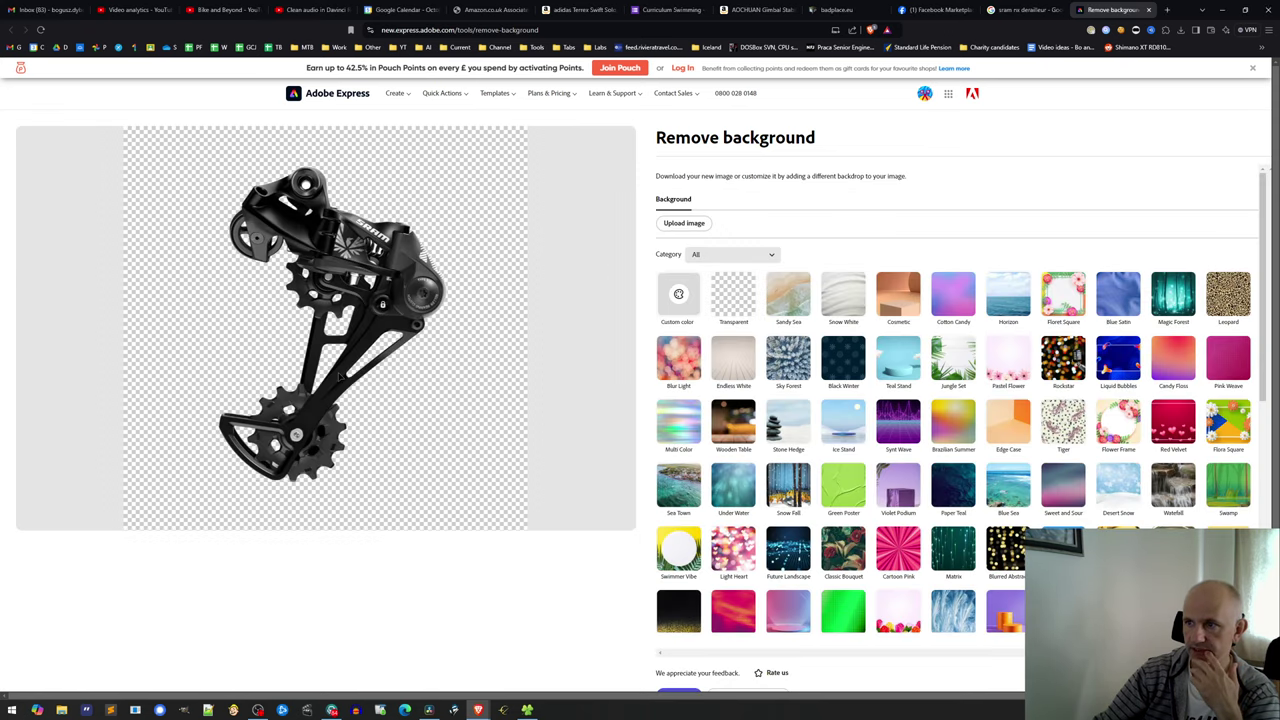
Step: In DaVinci Resolve, place the white-background aqSRAM-NX-Eagle PNG on Video 2 after the IMG_0293 clip, and delete it from the timeline again
{"action": "left_click", "coordinate": [434, 711]}
{"action": "key", "text": "alt+Tab"}
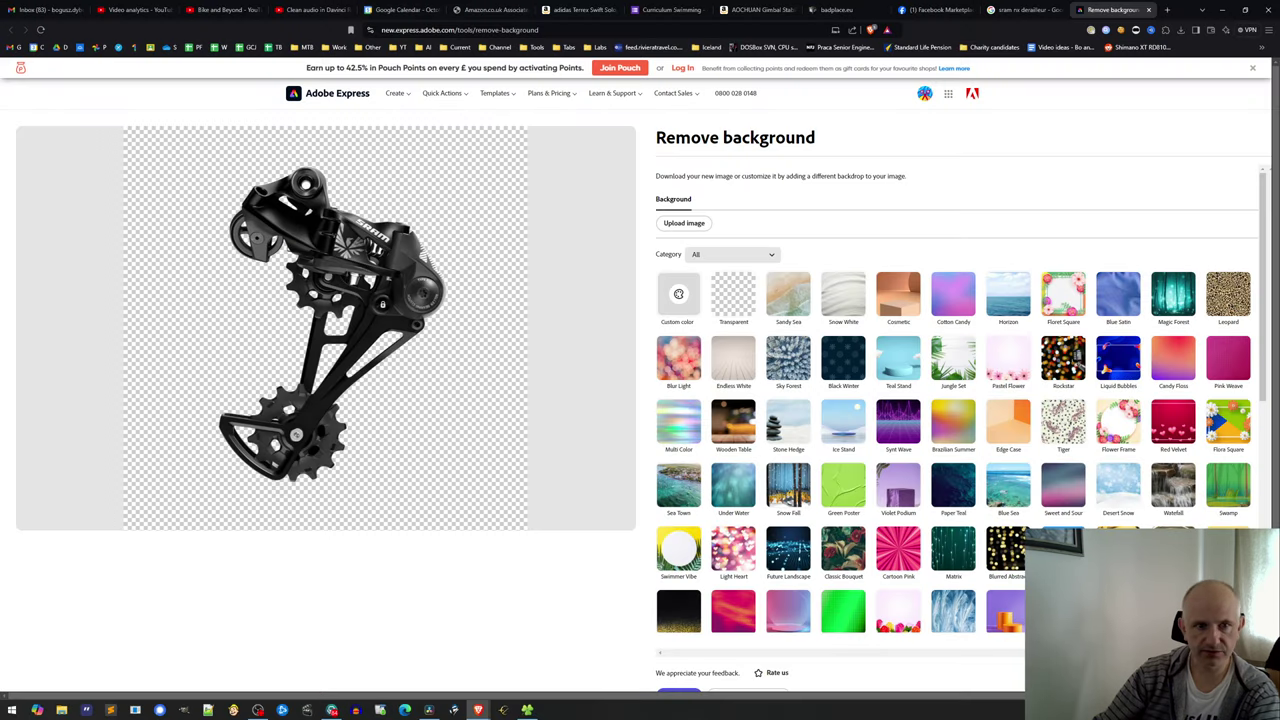
{"action": "key", "text": "alt+Tab"}
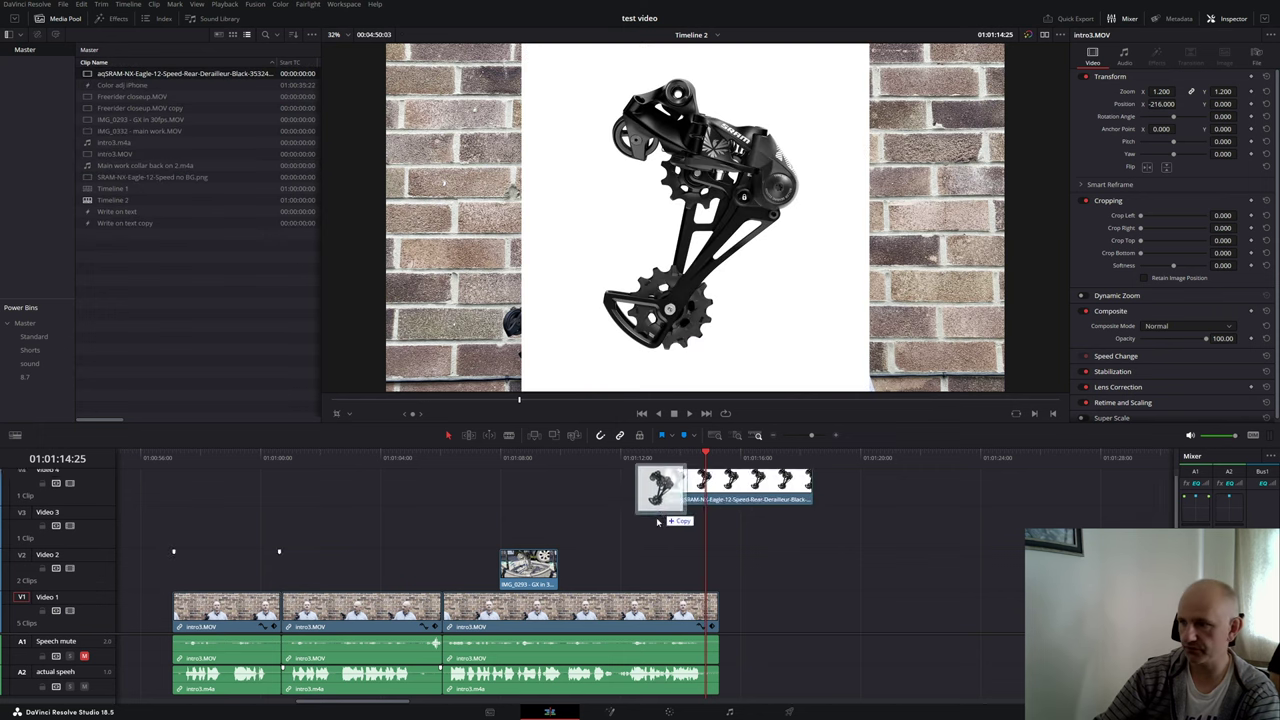
{"action": "left_click_drag", "start_coordinate": [657, 521], "coordinate": [616, 568]}
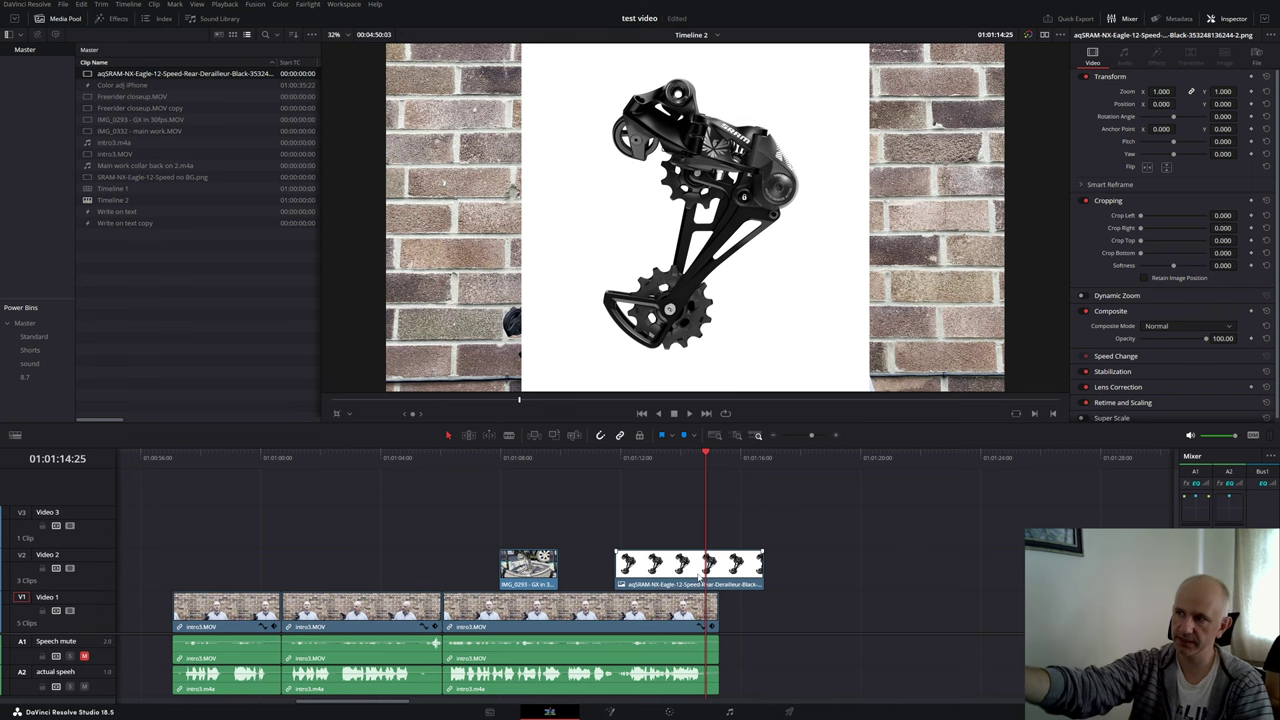
{"action": "left_click", "coordinate": [671, 565]}
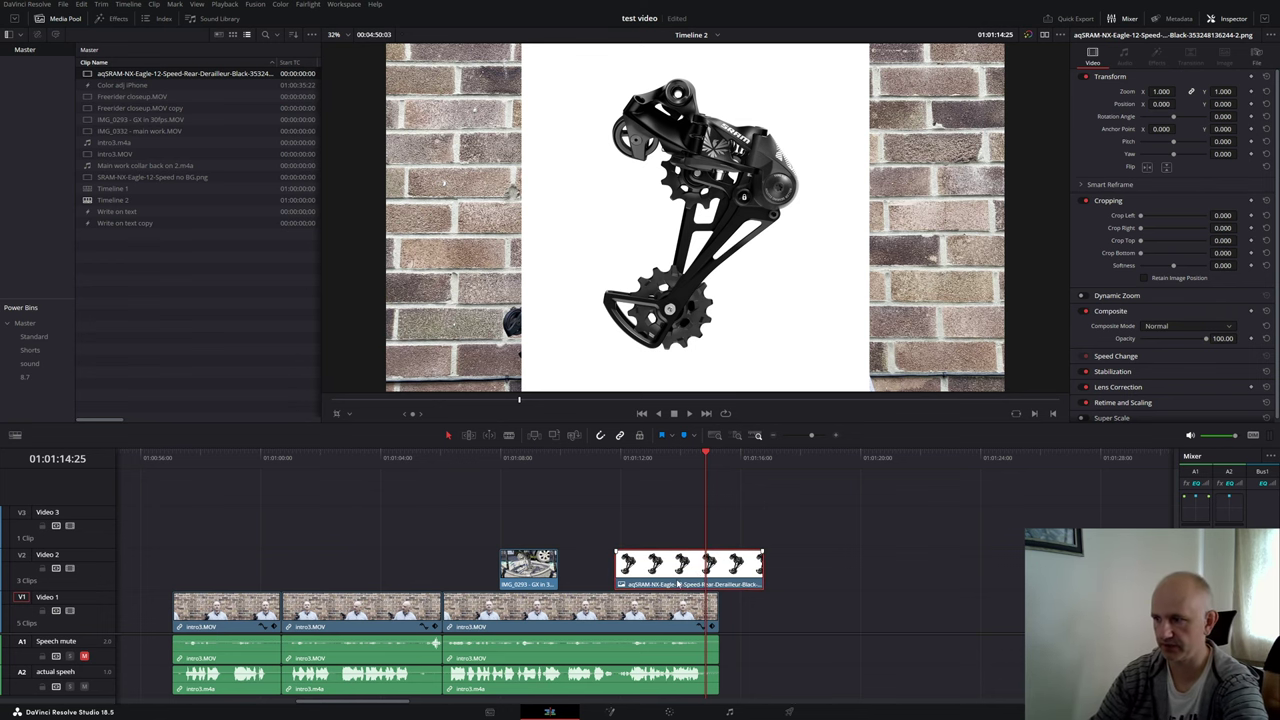
{"action": "key", "text": "Delete"}
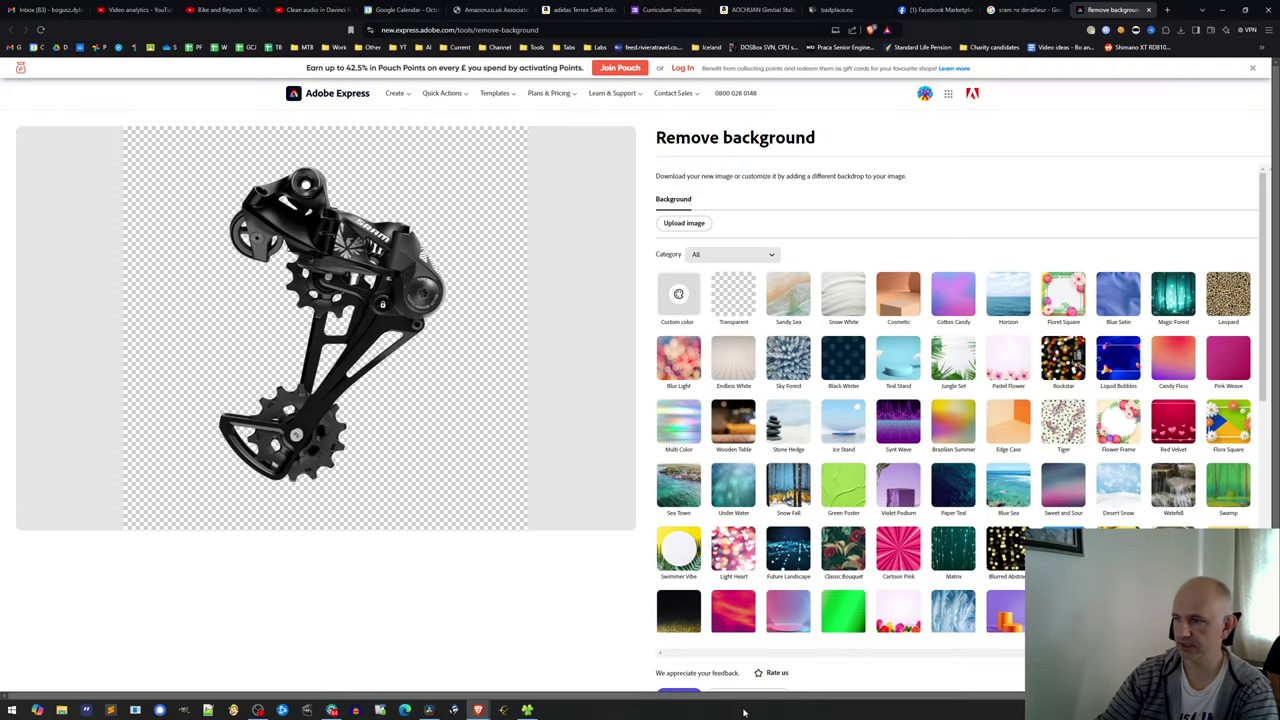
Step: Download the background-free derailleur image and save it as a PNG, changing the file name's "aq" prefix to "aq NO BD"
{"action": "scroll", "coordinate": [698, 638], "scroll_direction": "down", "scroll_amount": 2}
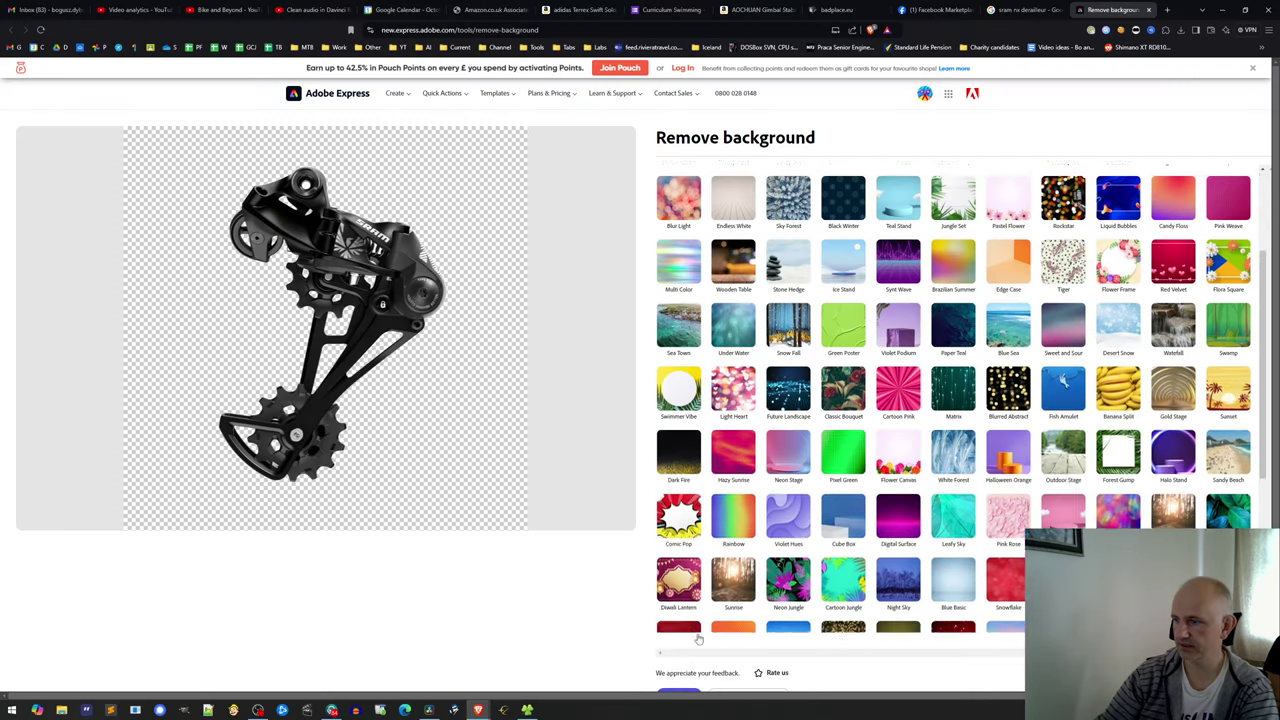
{"action": "scroll", "coordinate": [698, 638], "scroll_direction": "down", "scroll_amount": 3}
{"action": "scroll", "coordinate": [713, 268], "scroll_direction": "up", "scroll_amount": 4}
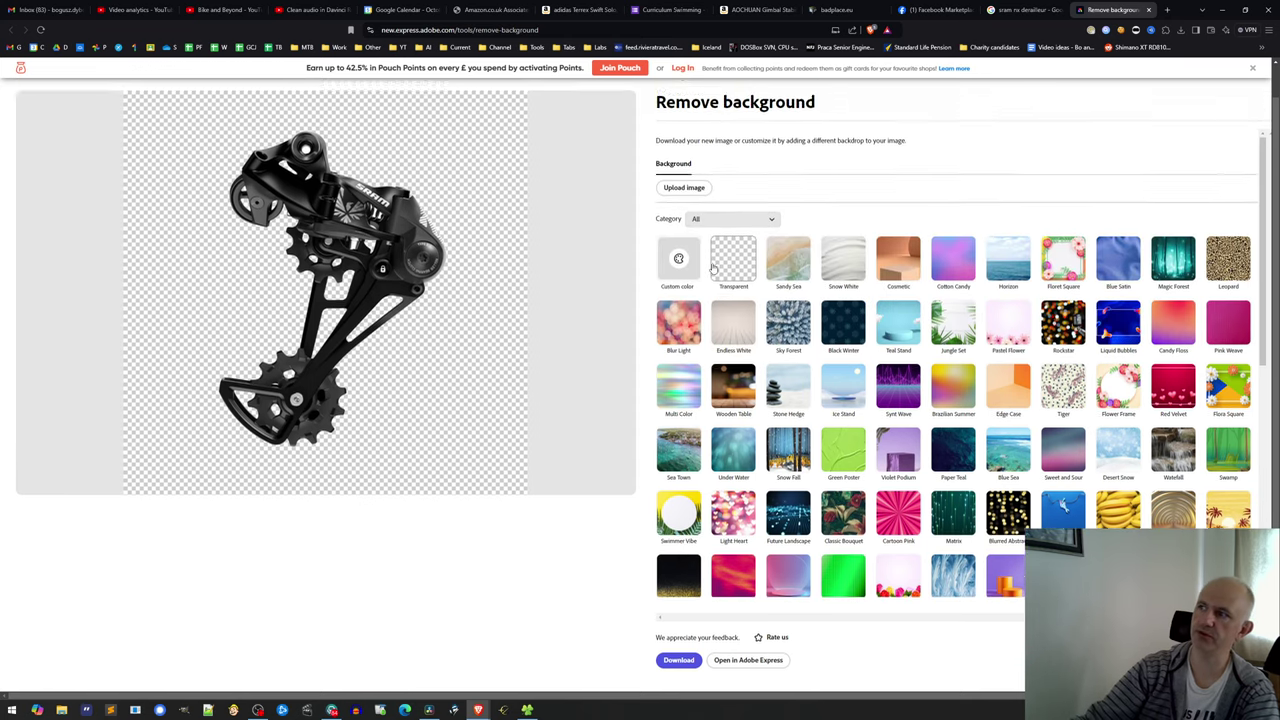
{"action": "scroll", "coordinate": [713, 268], "scroll_direction": "up", "scroll_amount": 1}
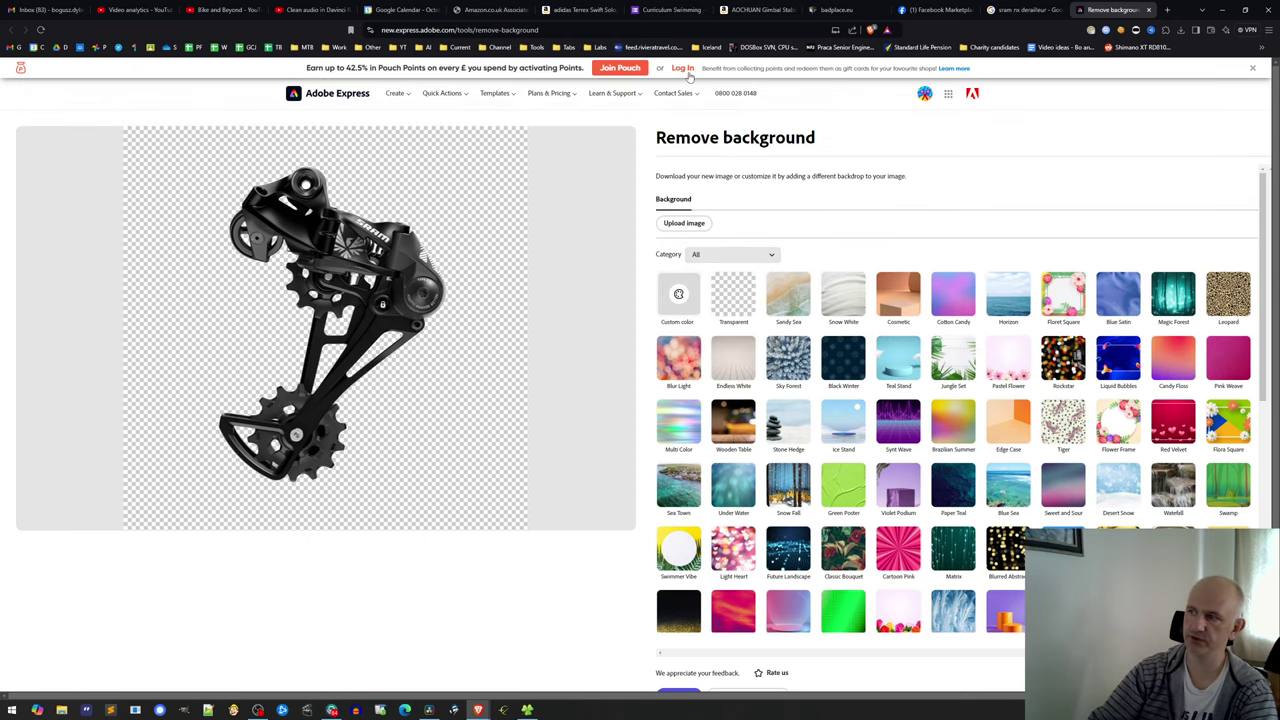
{"action": "scroll", "coordinate": [640, 590], "scroll_direction": "down", "scroll_amount": 3}
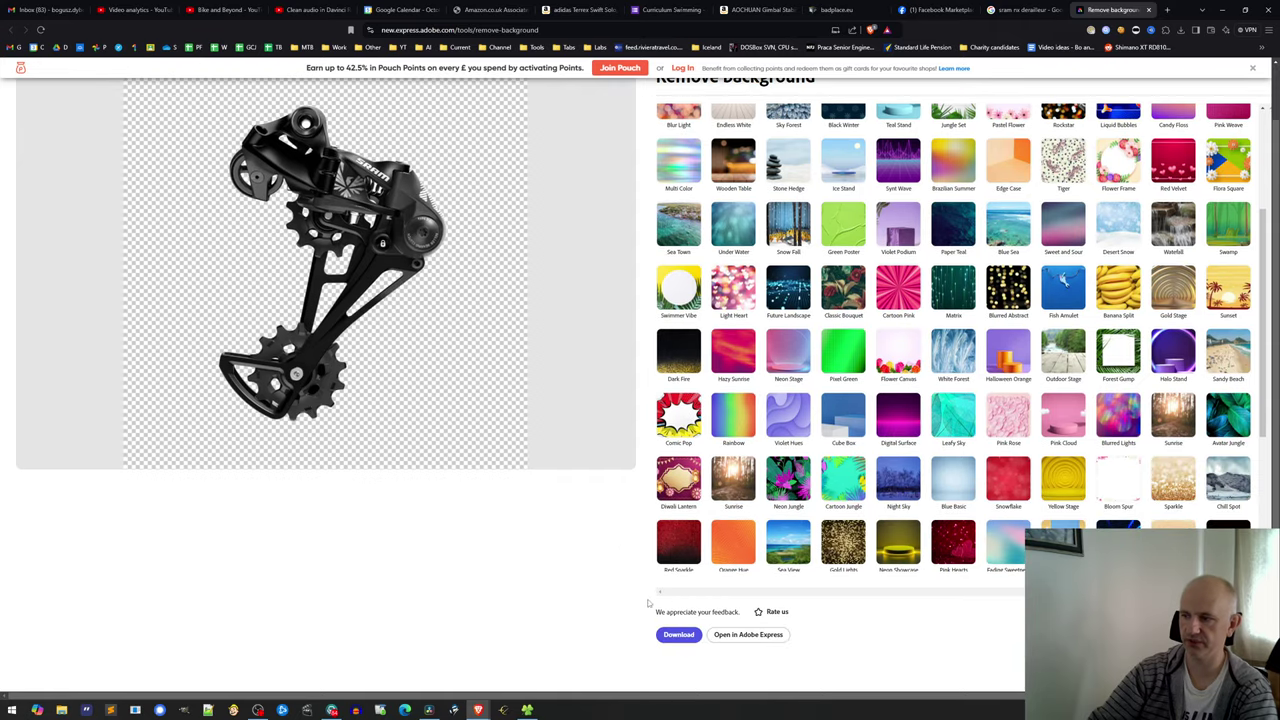
{"action": "left_click", "coordinate": [678, 635]}
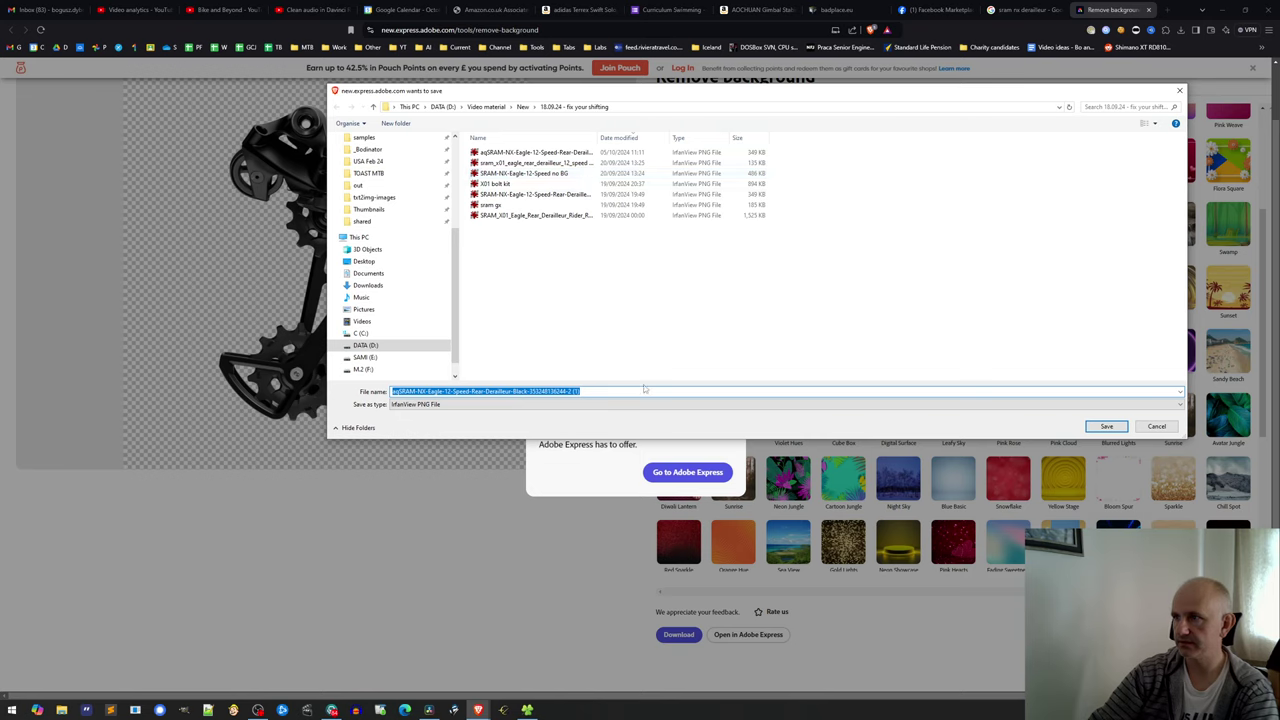
{"action": "left_click", "coordinate": [645, 390]}
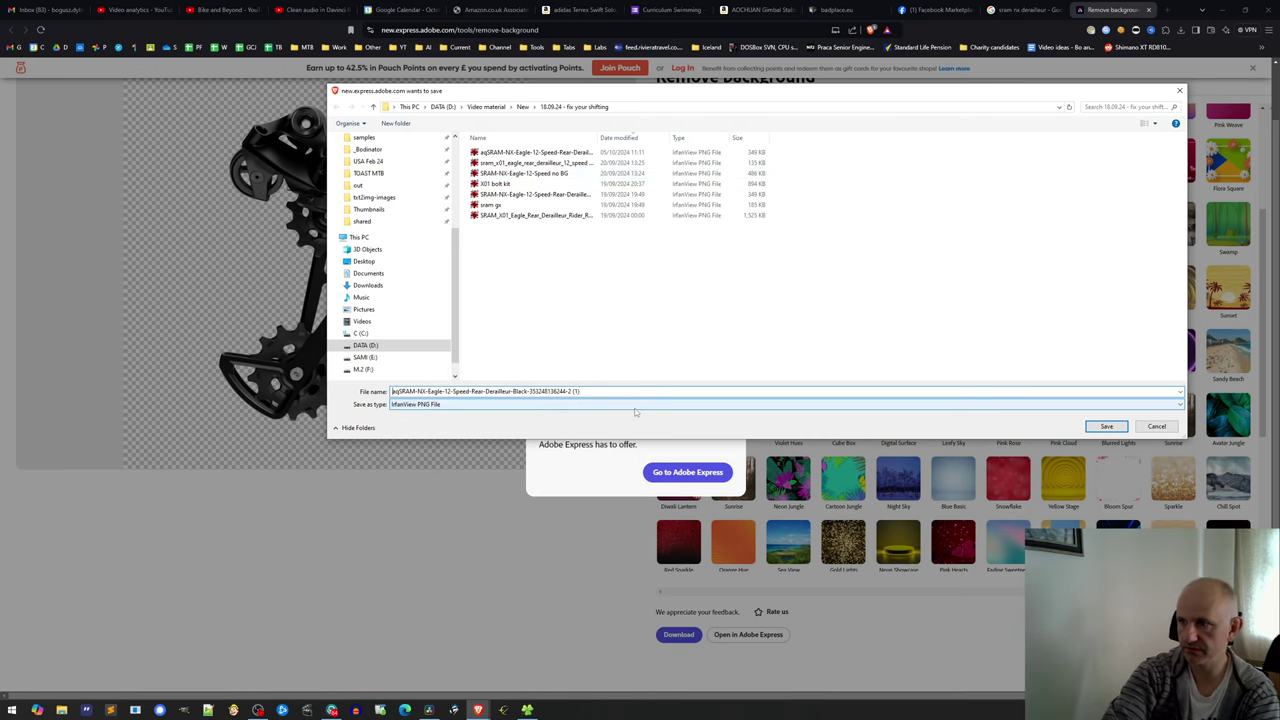
{"action": "type", "text": "aq NO "}
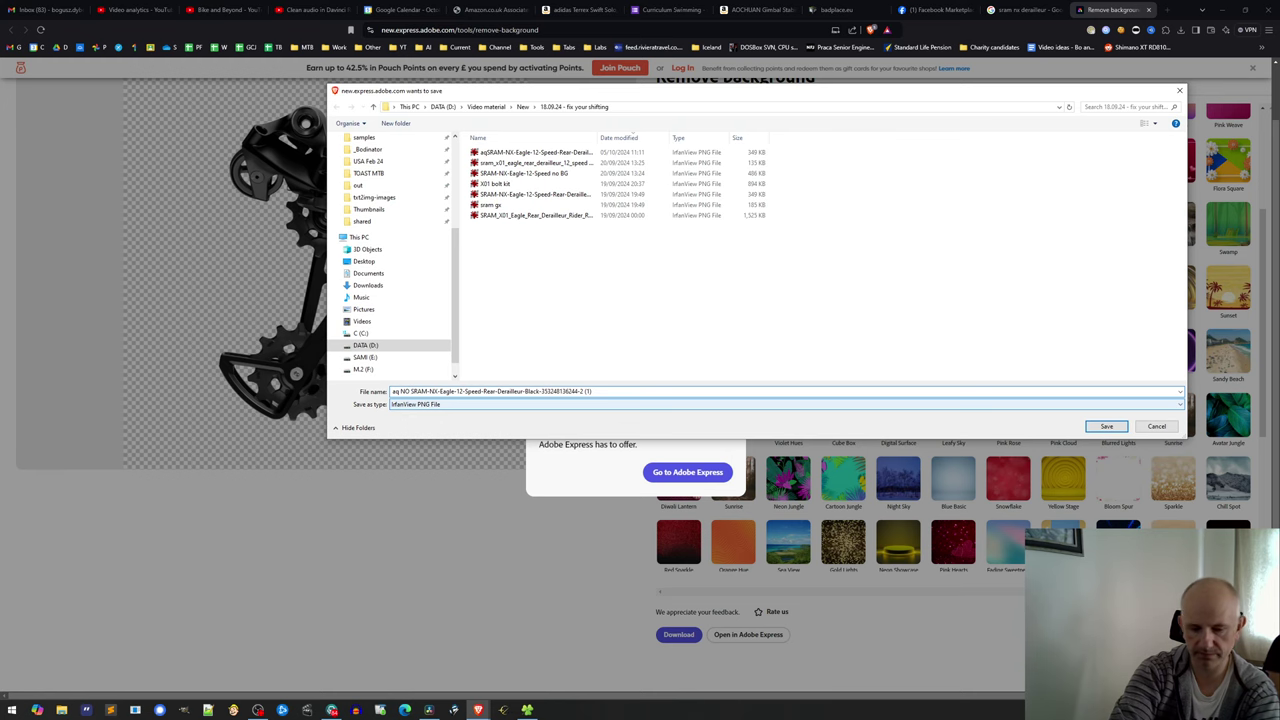
{"action": "type", "text": "BD"}
{"action": "key", "text": "Return"}
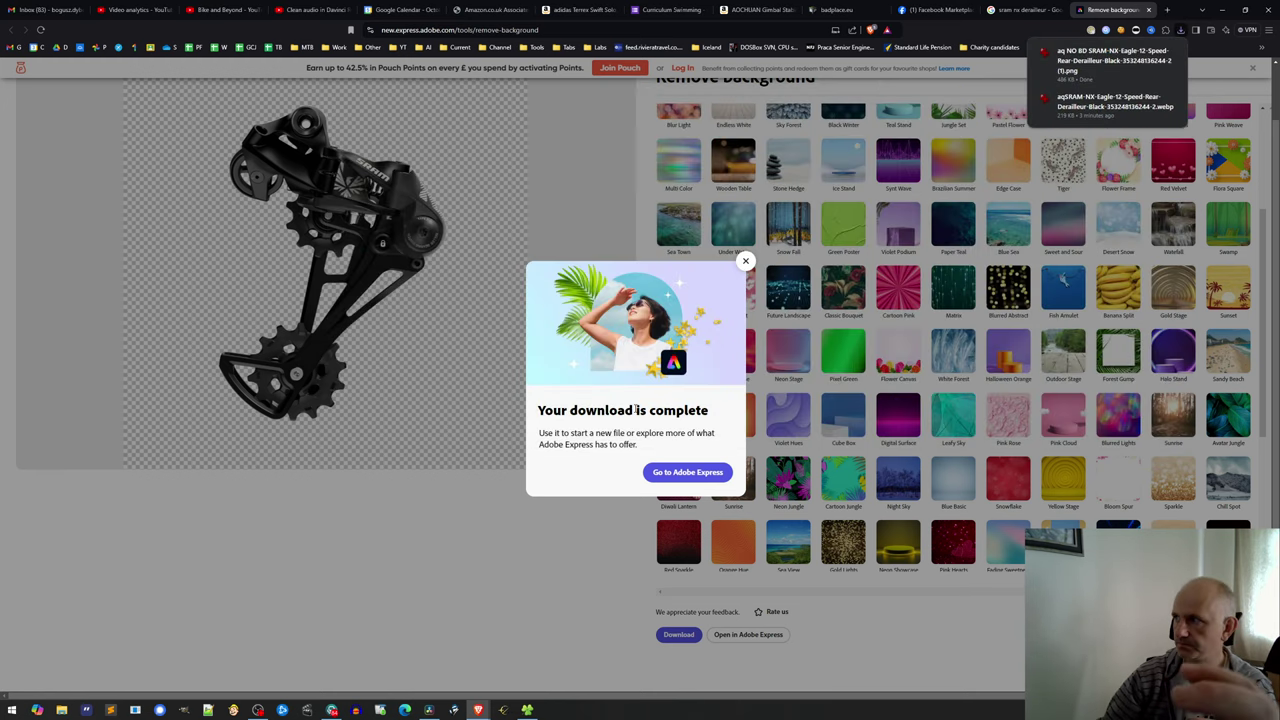
Step: Switch to DaVinci Resolve and place the aq NO BD SRAM-NX-Eagle PNG on Video 2 after the IMG_0293 clip
{"action": "left_click", "coordinate": [424, 706]}
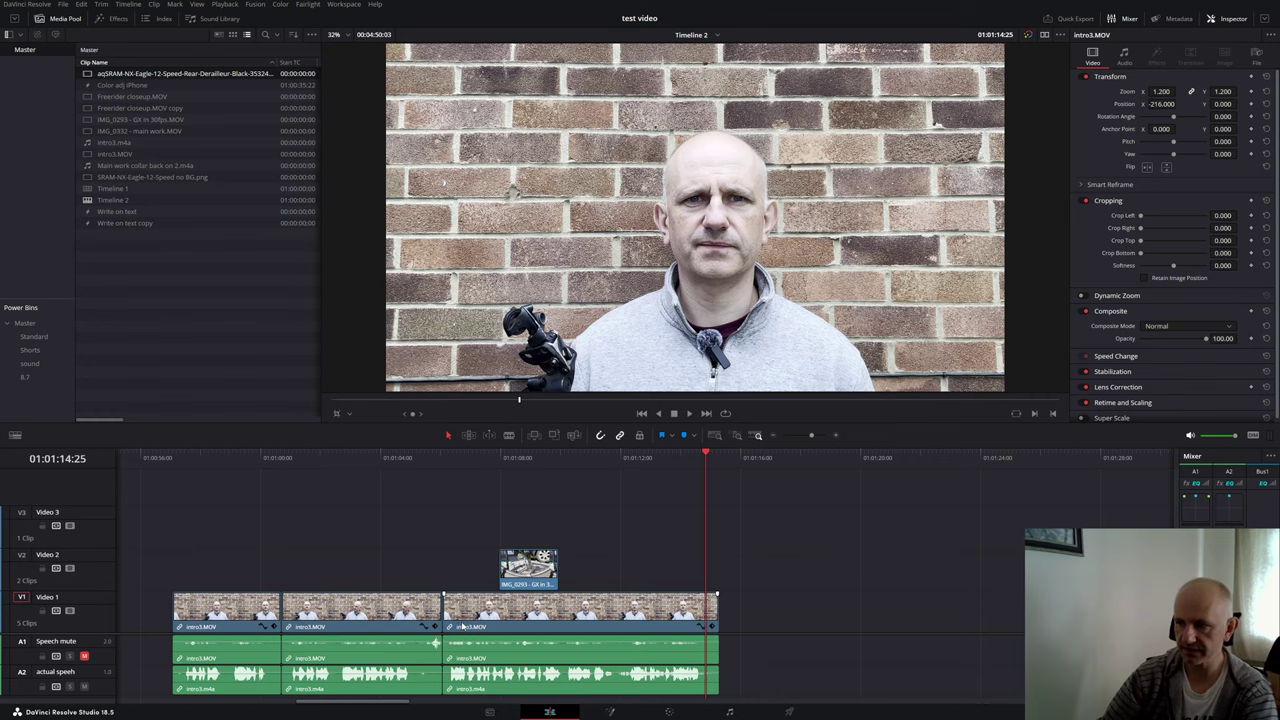
{"action": "key", "text": "alt+Tab"}
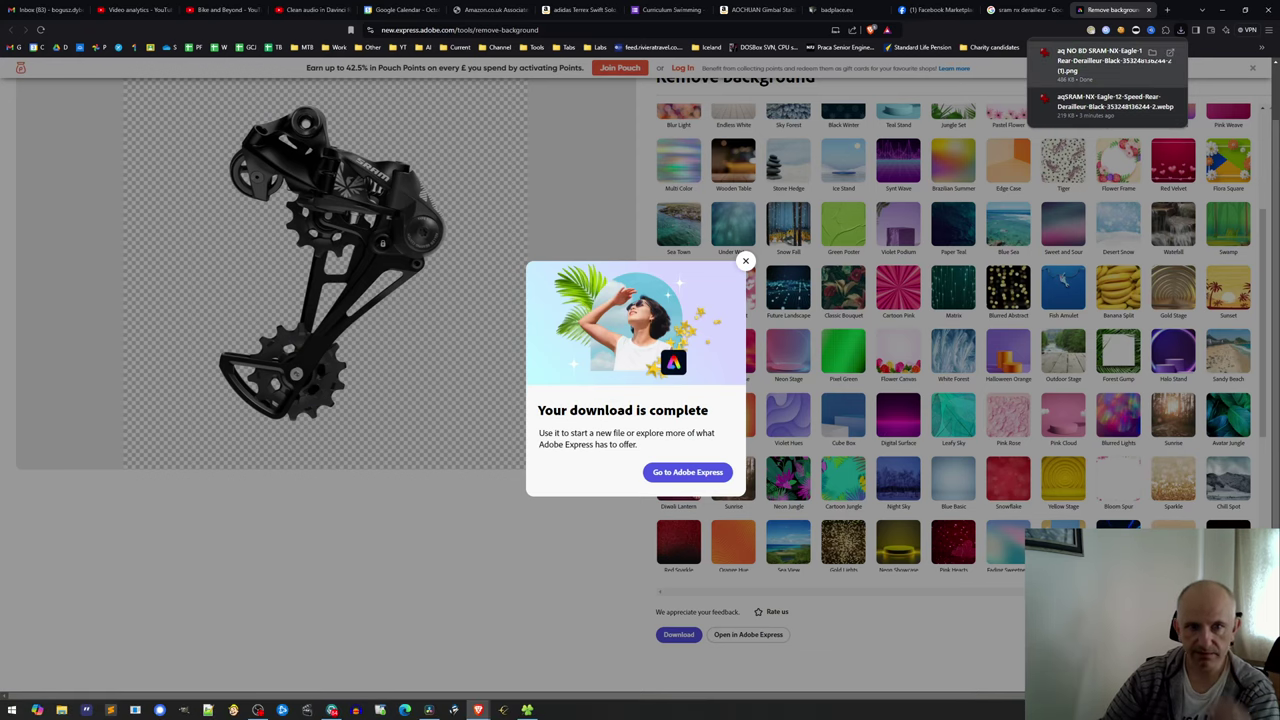
{"action": "key", "text": "alt+Tab"}
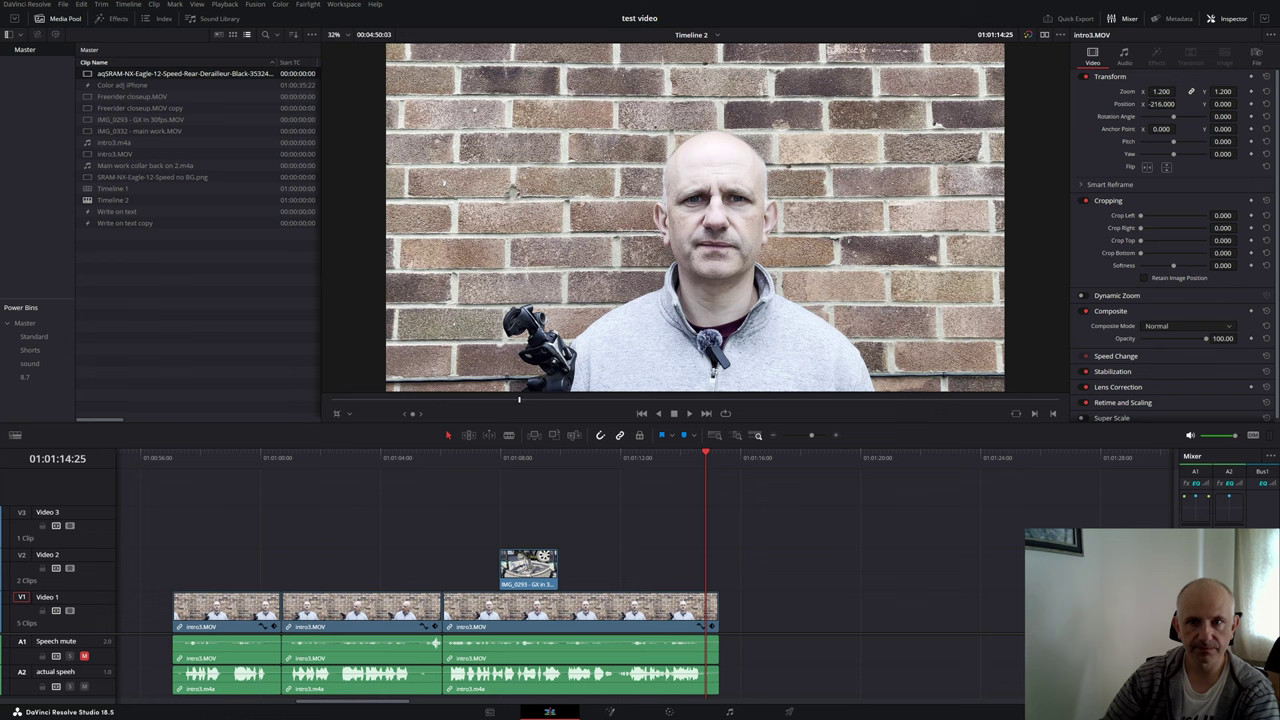
{"action": "left_click_drag", "start_coordinate": [564, 510], "coordinate": [602, 574]}
{"action": "left_click_drag", "start_coordinate": [703, 462], "coordinate": [575, 477]}
{"action": "left_click", "coordinate": [666, 568]}
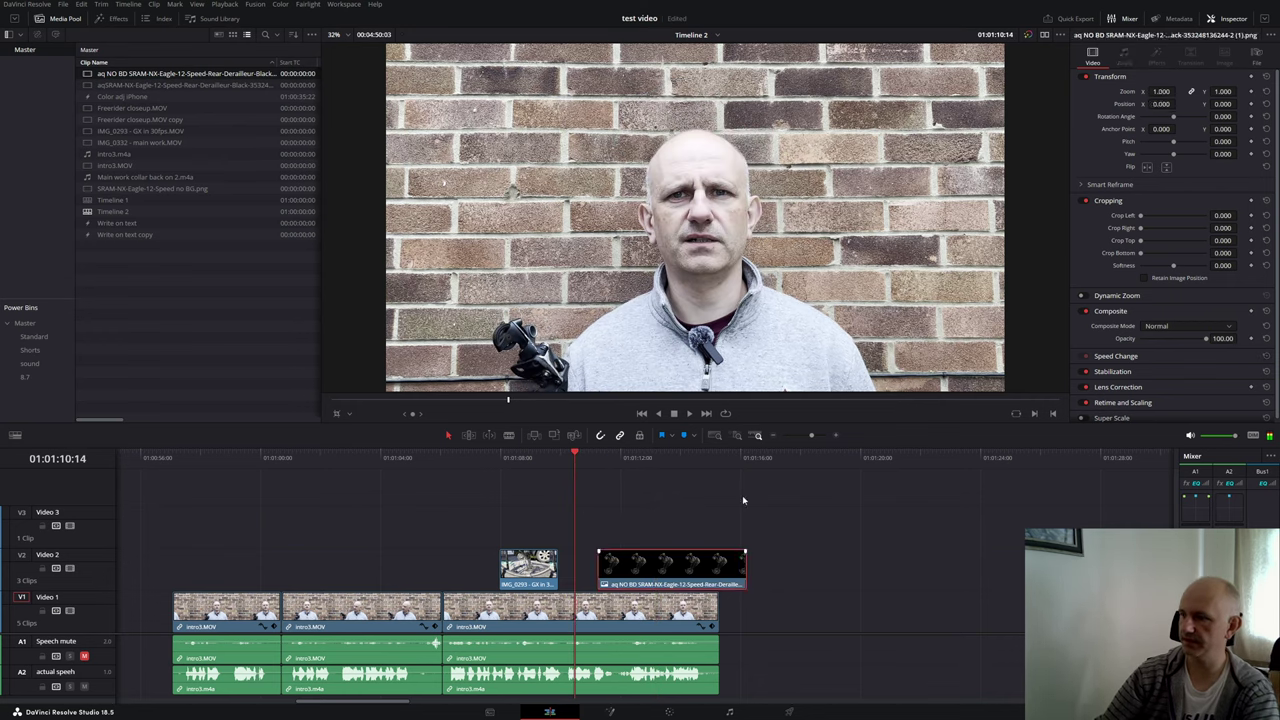
Step: Scale the derailleur overlay to zoom 0.670 and set its position to X 2416, Y 203, beside the presenter's head
{"action": "left_click_drag", "start_coordinate": [1160, 105], "coordinate": [1178, 104]}
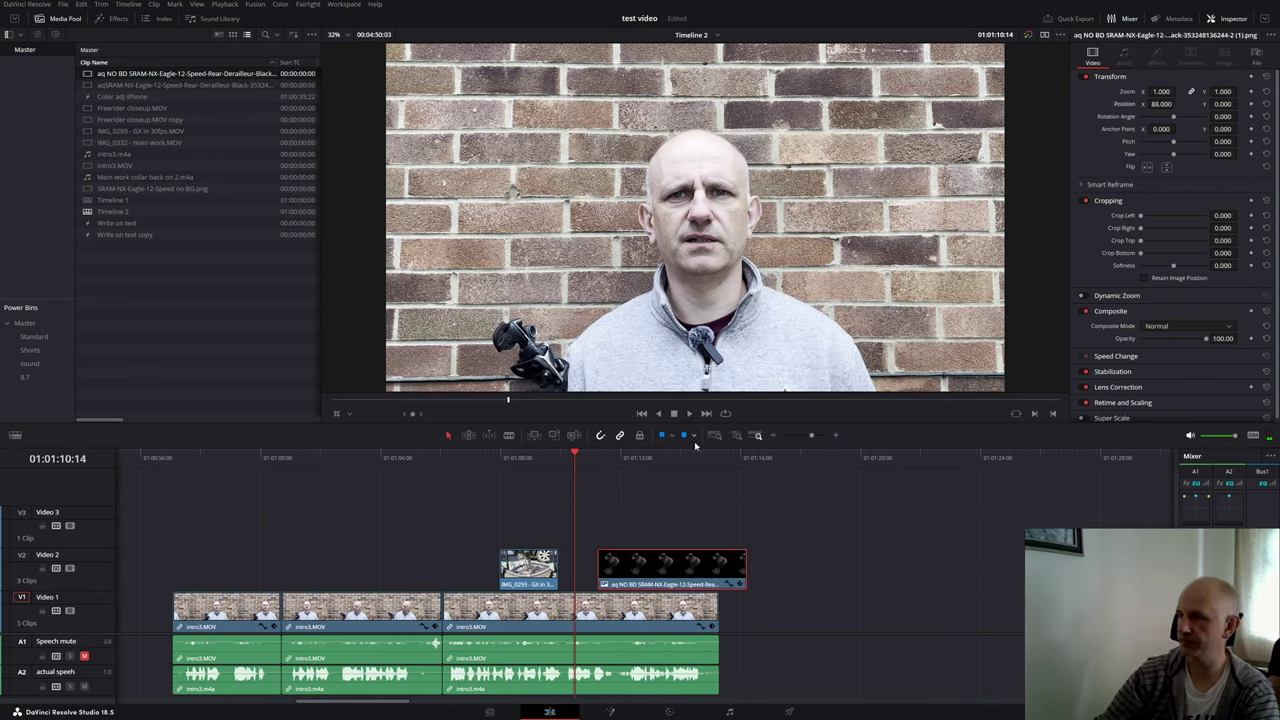
{"action": "key", "text": "space"}
{"action": "key", "text": "space"}
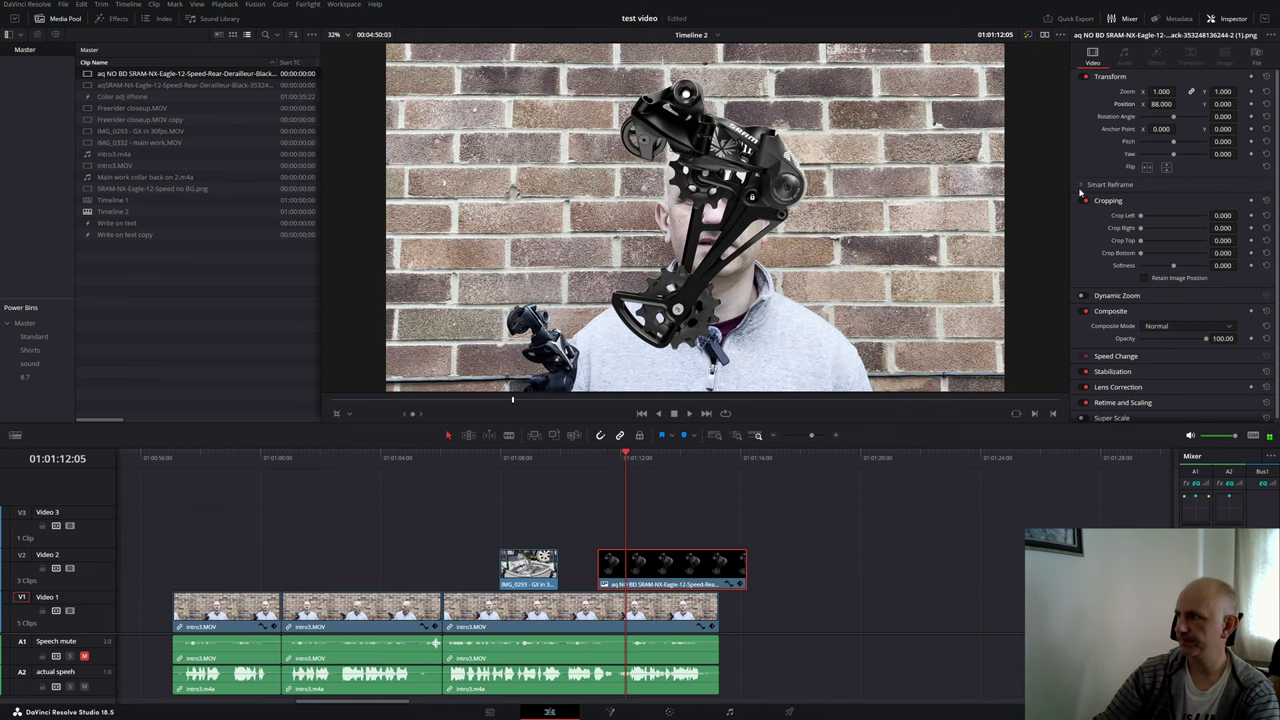
{"action": "mouse_move", "coordinate": [1170, 103]}
{"action": "left_mouse_down"}
{"action": "mouse_move", "coordinate": [1230, 104]}
{"action": "mouse_move", "coordinate": [1155, 91]}
{"action": "left_mouse_up"}
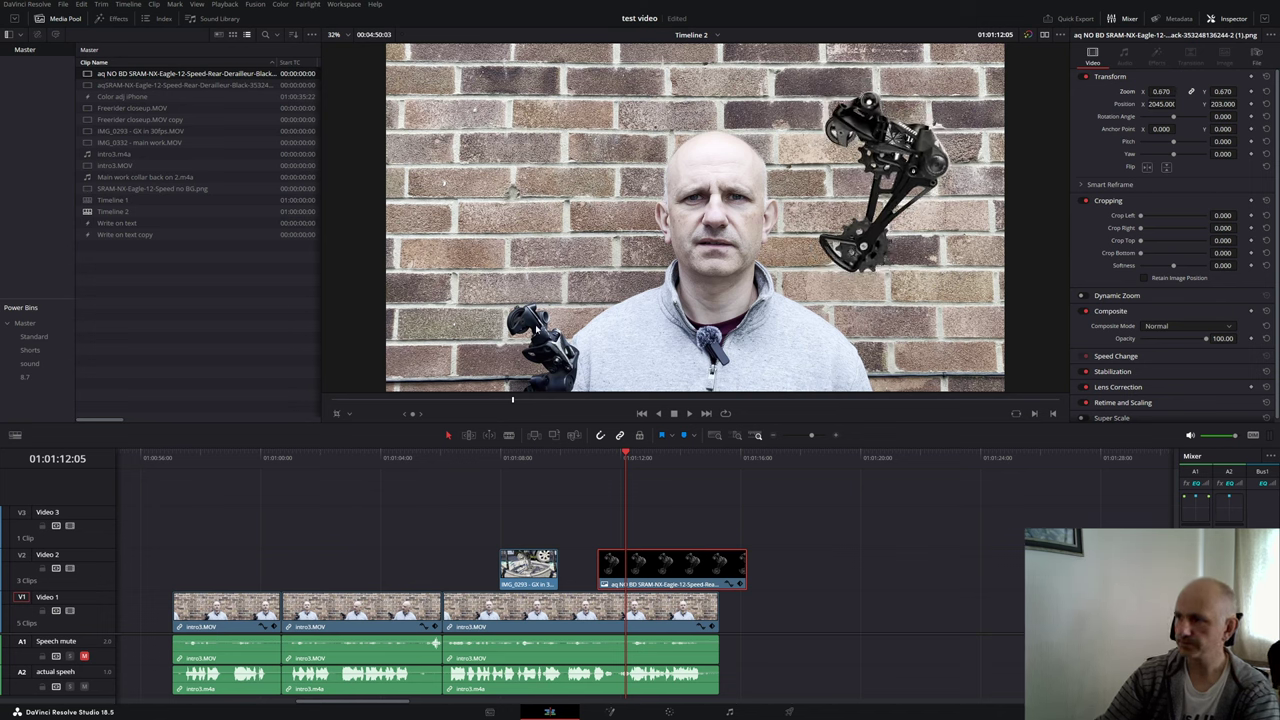
{"action": "left_click_drag", "start_coordinate": [1162, 103], "coordinate": [1188, 103]}
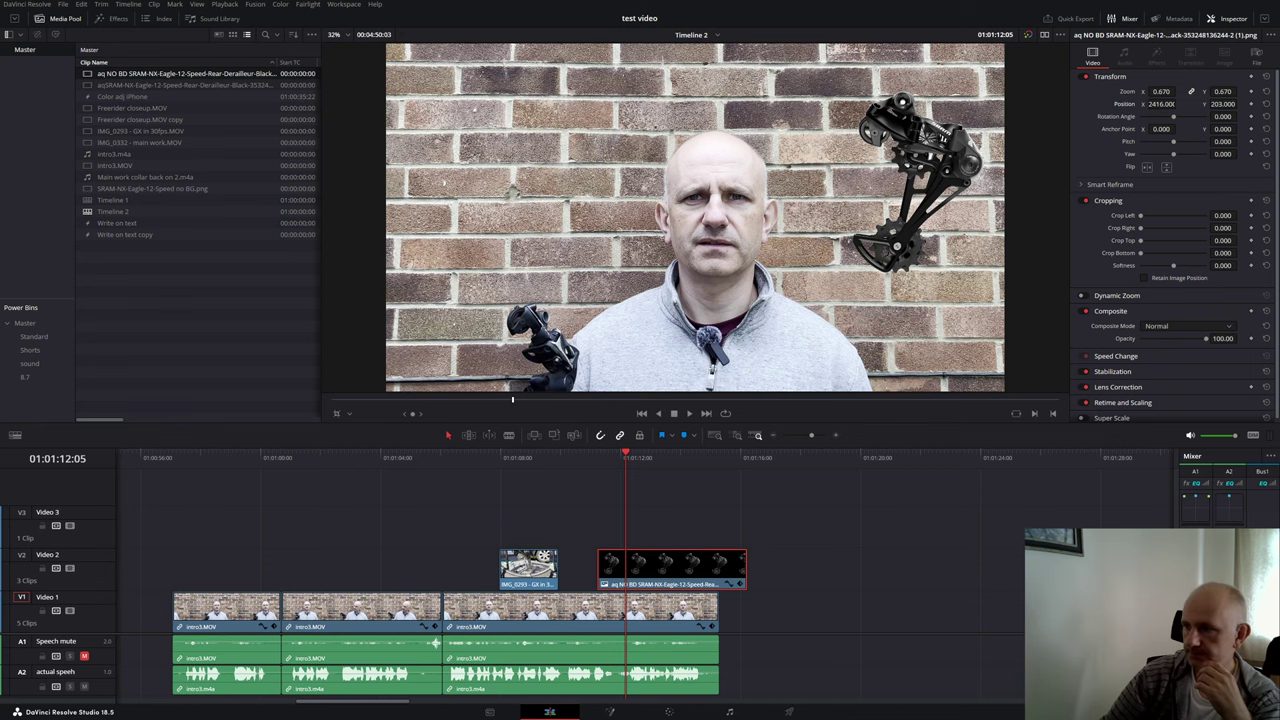
Step: Place RED arrow.png on Video 3 above the derailleur image, with zoom 0.290, position X 958 and rotation 51.4
{"action": "left_click_drag", "start_coordinate": [278, 530], "coordinate": [600, 528]}
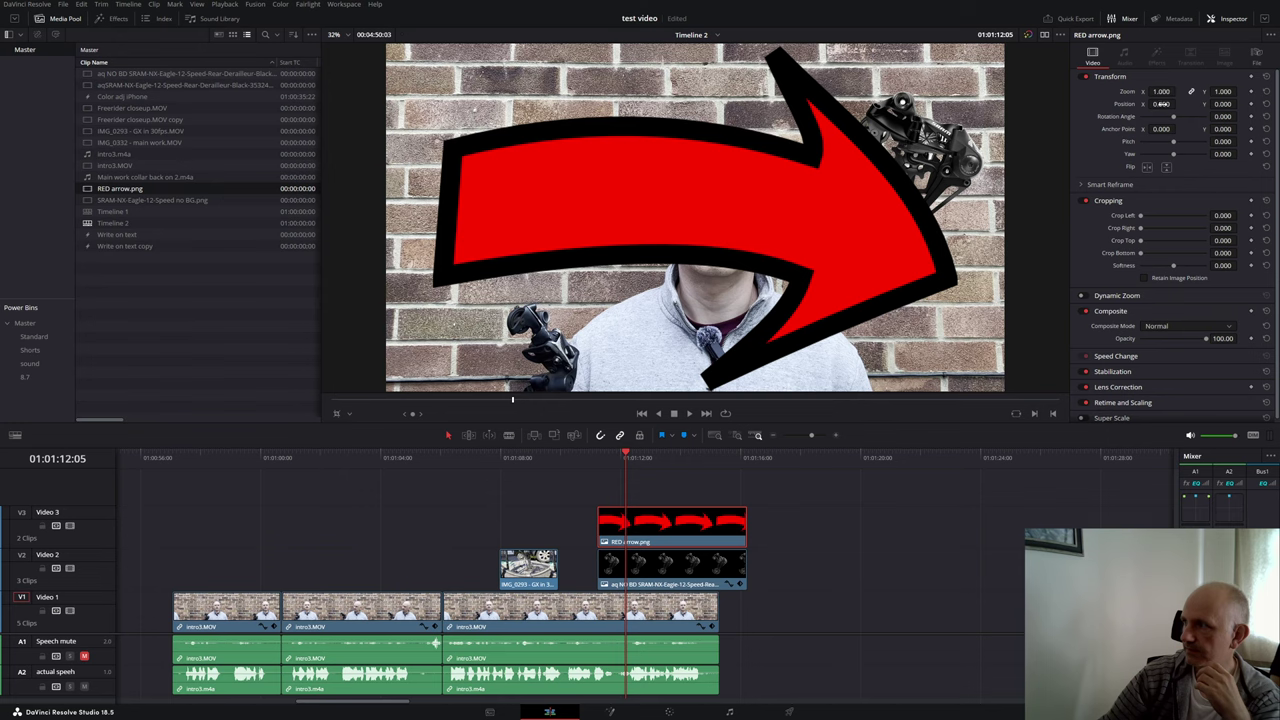
{"action": "left_click_drag", "start_coordinate": [1162, 92], "coordinate": [1100, 92]}
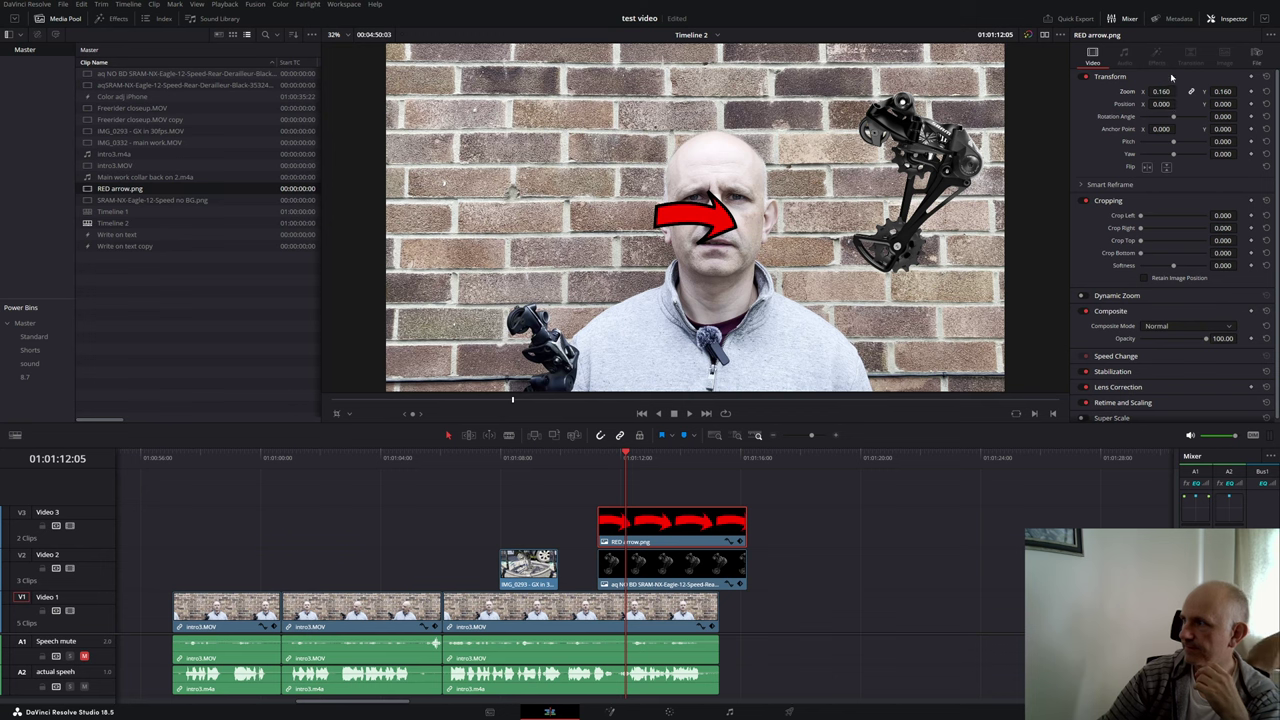
{"action": "left_click_drag", "start_coordinate": [1161, 104], "coordinate": [1240, 116]}
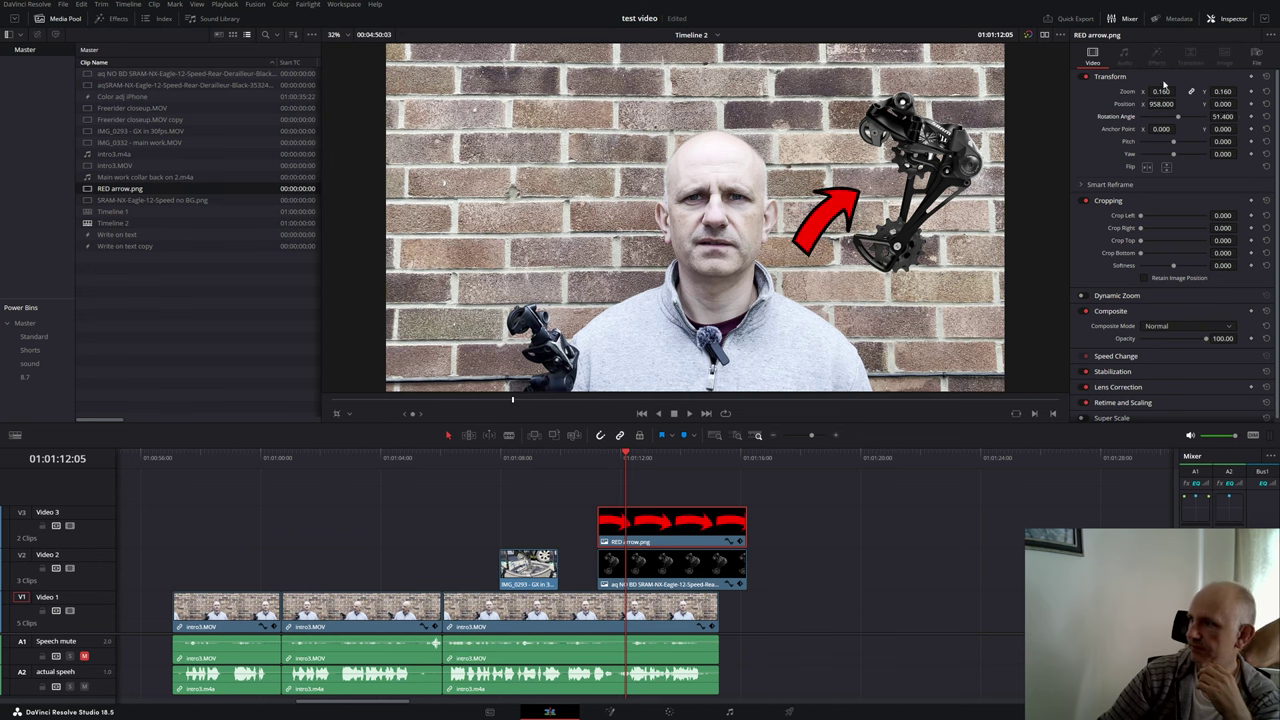
{"action": "left_click_drag", "start_coordinate": [1160, 91], "coordinate": [1168, 91]}
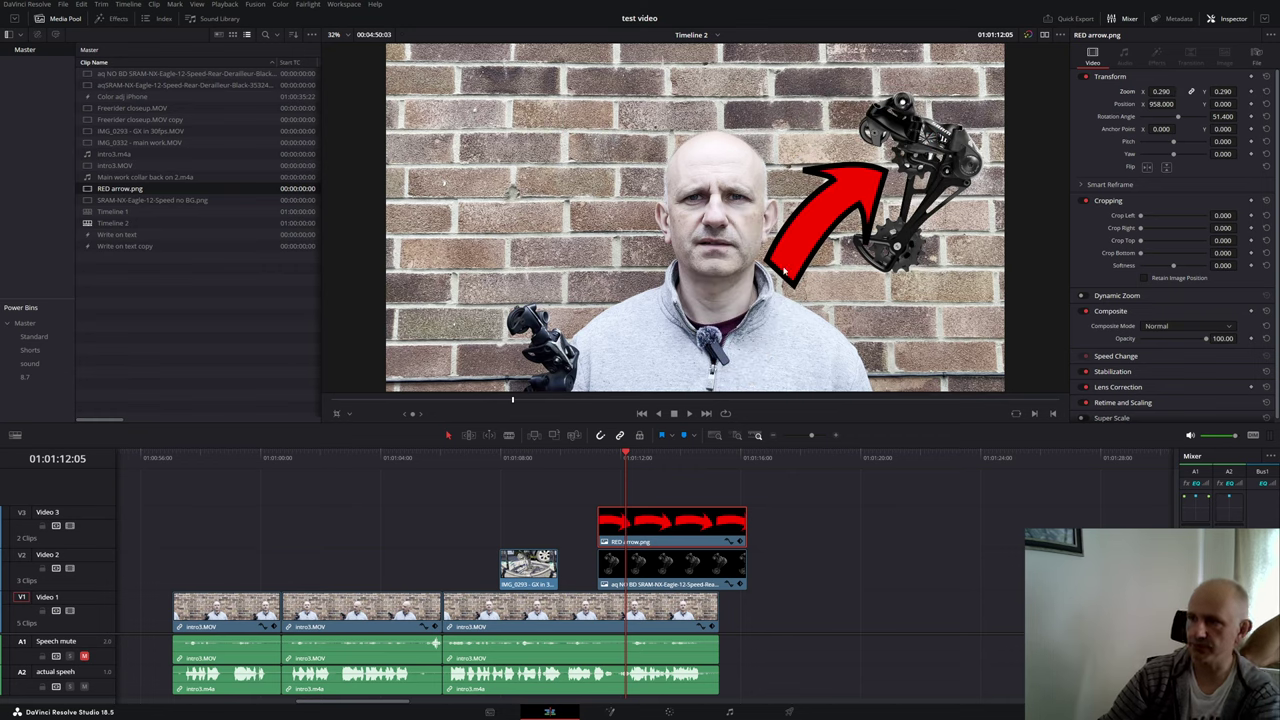
Step: Play the overlay section and trim the ends of the red arrow and derailleur clips to 01:01:13:20
{"action": "left_click_drag", "start_coordinate": [625, 457], "coordinate": [580, 474]}
{"action": "key", "text": "space"}
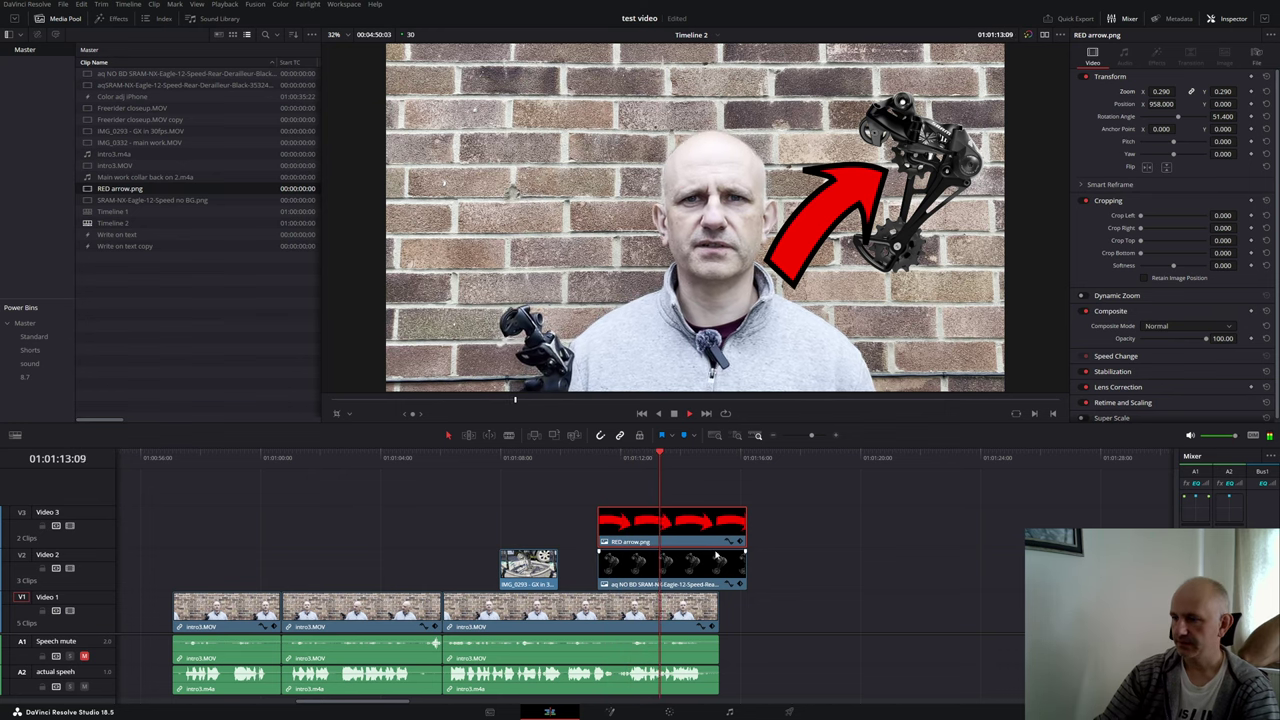
{"action": "key", "text": "space"}
{"action": "left_click", "coordinate": [690, 577]}
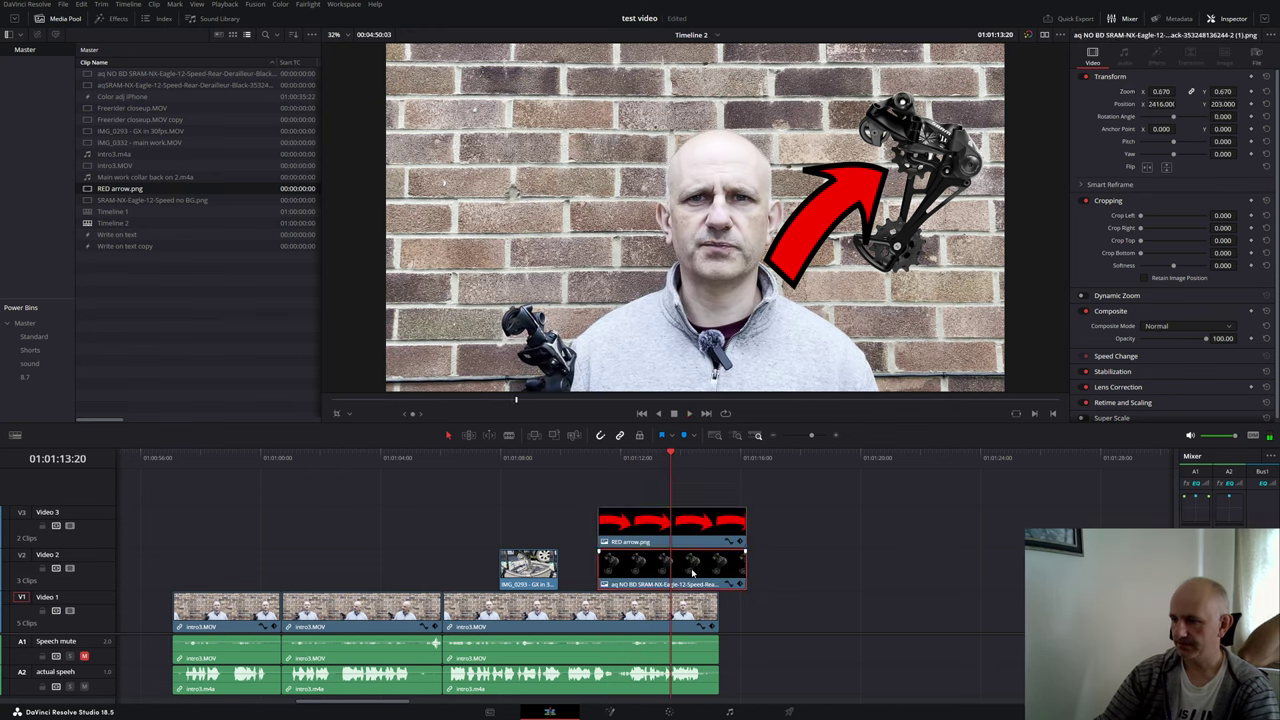
{"action": "left_click", "coordinate": [698, 526]}
{"action": "key", "text": "shift+bracketright"}
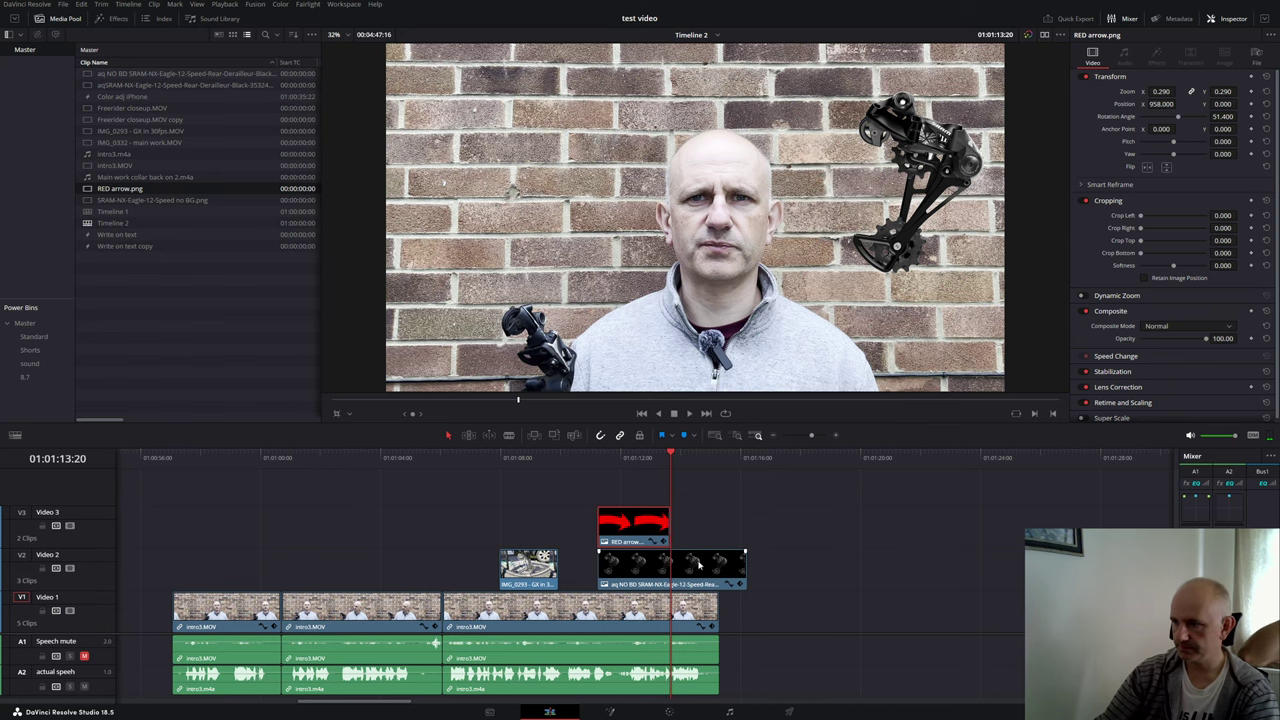
{"action": "key", "text": "Up"}
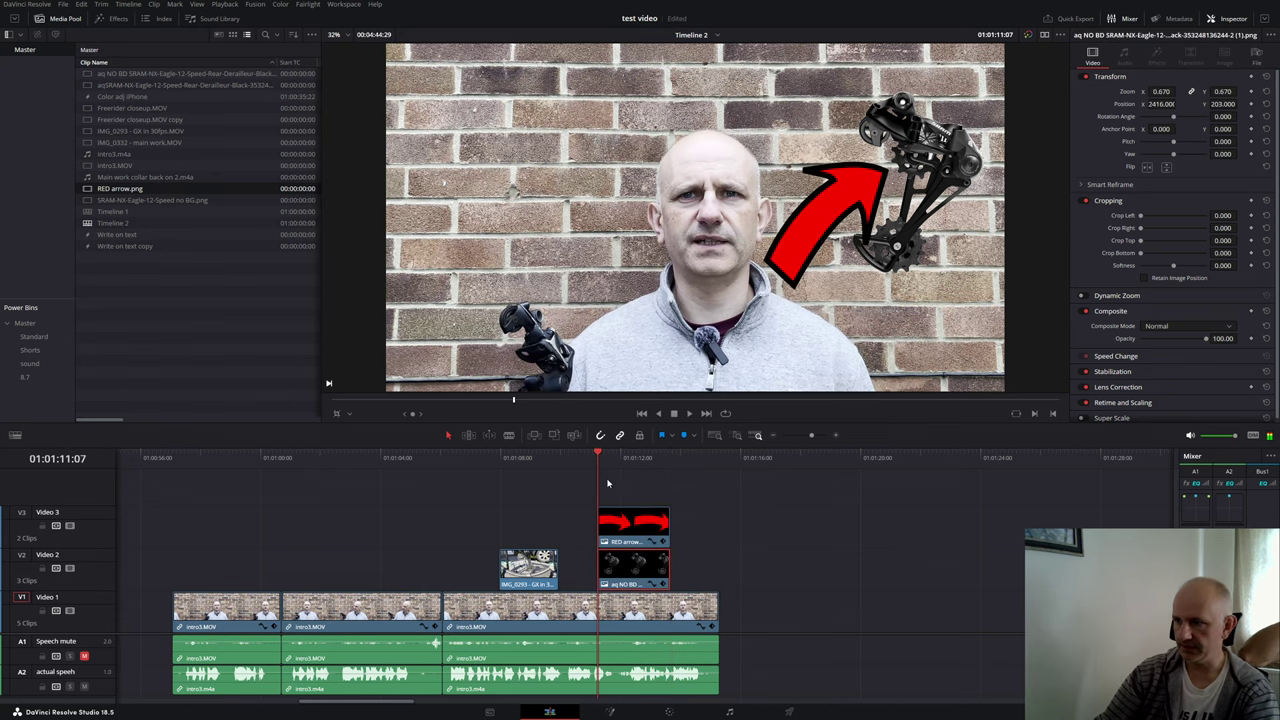
Step: Add short fade-outs to the ends of the red arrow and derailleur clips, and play the section back
{"action": "left_click", "coordinate": [628, 525]}
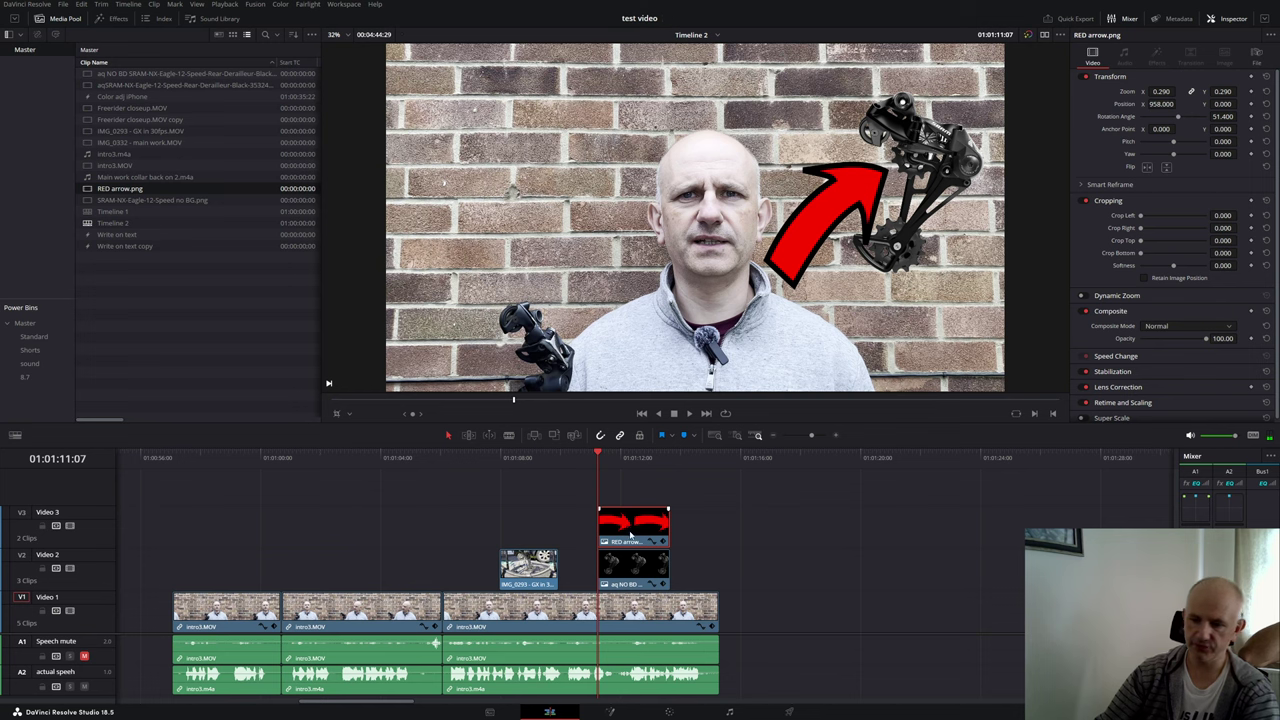
{"action": "left_click_drag", "start_coordinate": [600, 479], "coordinate": [623, 481]}
{"action": "left_click", "coordinate": [703, 527]}
{"action": "key", "text": "ctrl+equal"}
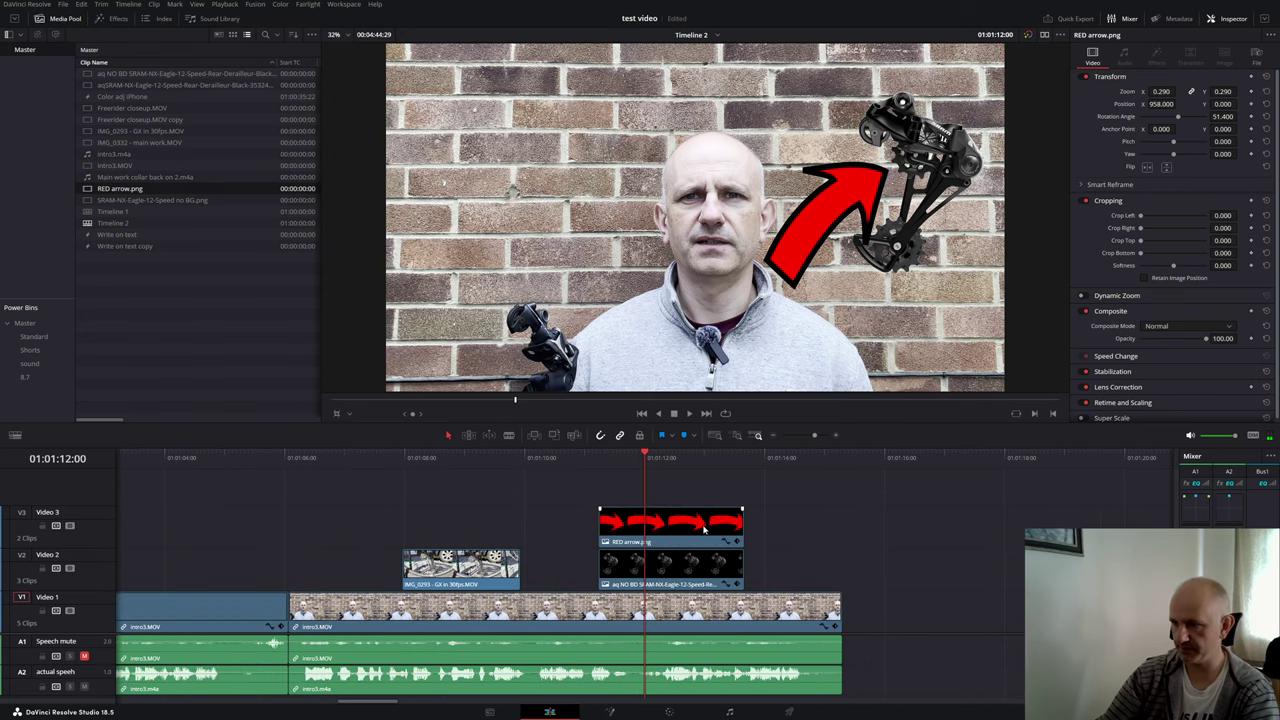
{"action": "scroll", "coordinate": [705, 530], "scroll_direction": "up", "scroll_amount": 2}
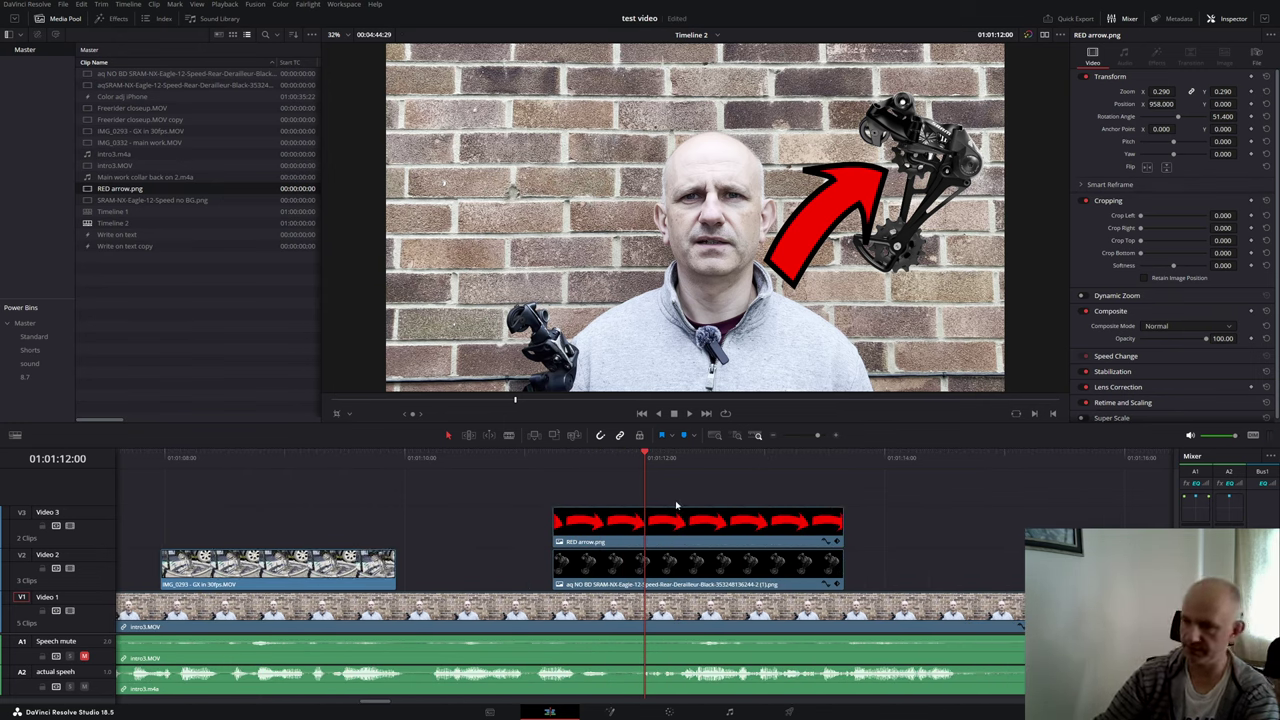
{"action": "mouse_move", "coordinate": [843, 510]}
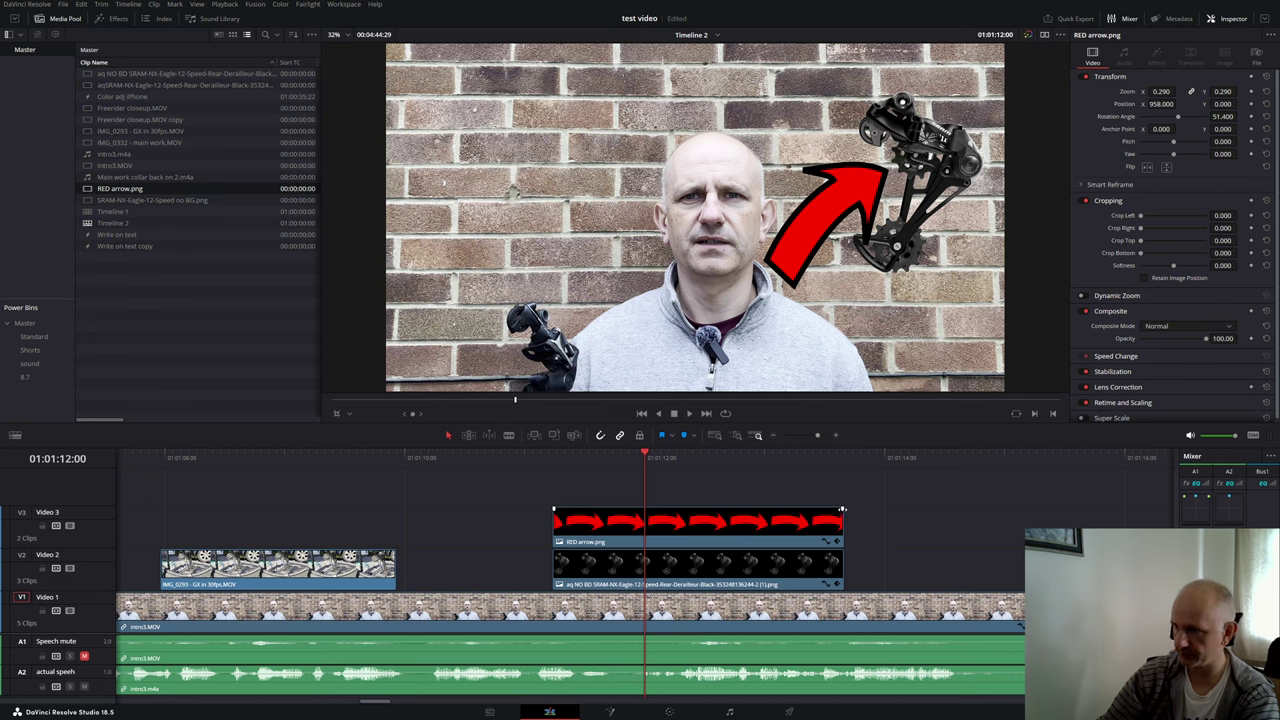
{"action": "left_click_drag", "start_coordinate": [843, 510], "coordinate": [800, 510]}
{"action": "left_click_drag", "start_coordinate": [842, 551], "coordinate": [811, 551]}
{"action": "key", "text": "space"}
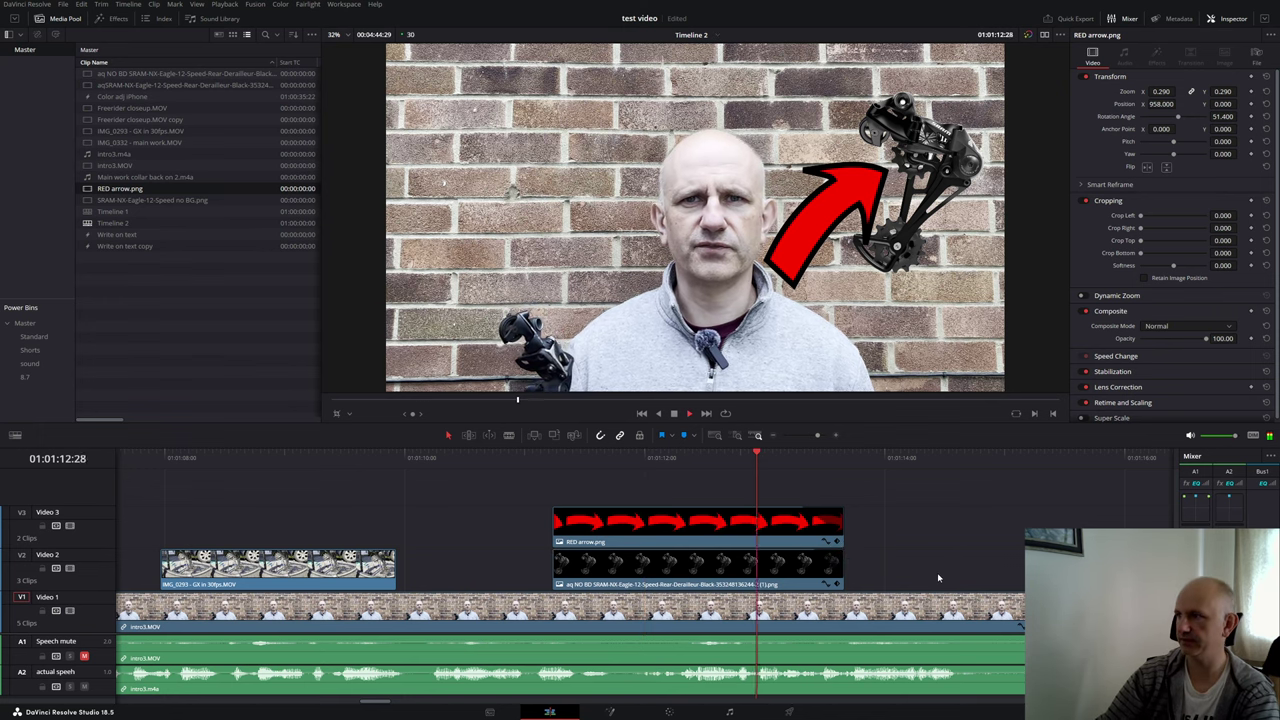
{"action": "key", "text": "space"}
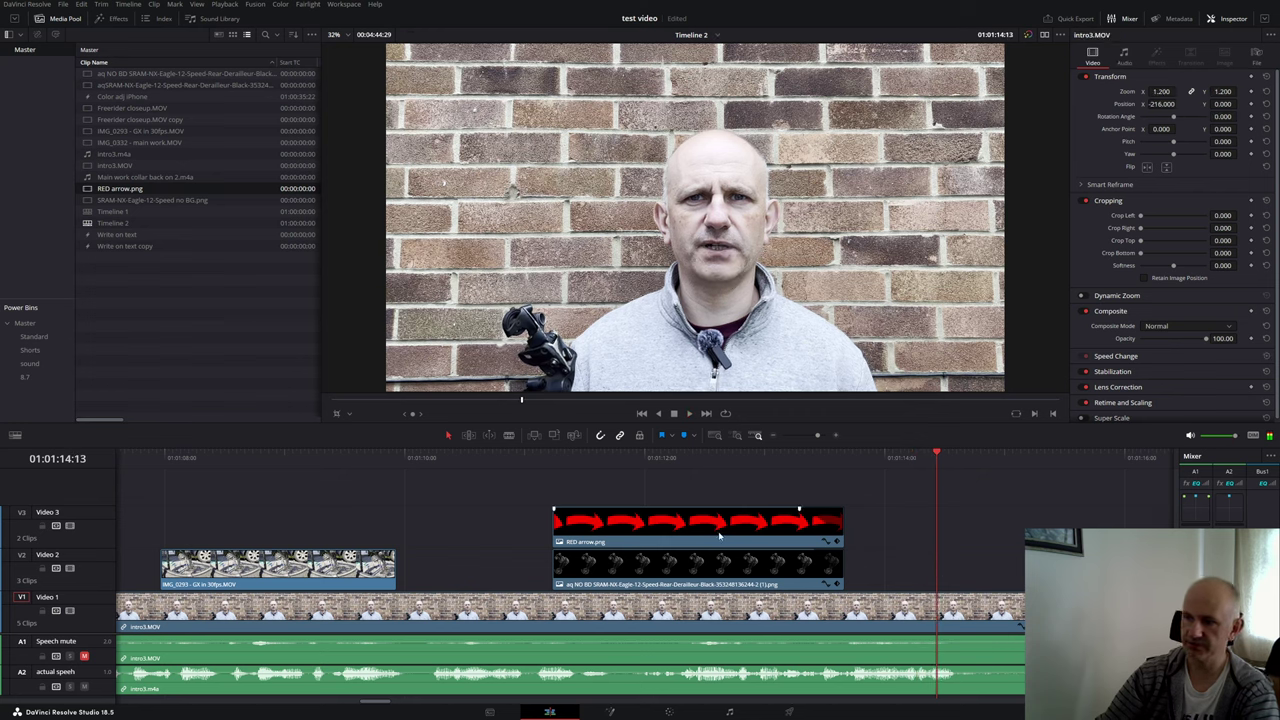
Step: Add short fade-ins to the starts of the red arrow and derailleur clips, and preview the overlays
{"action": "left_click_drag", "start_coordinate": [555, 511], "coordinate": [573, 551]}
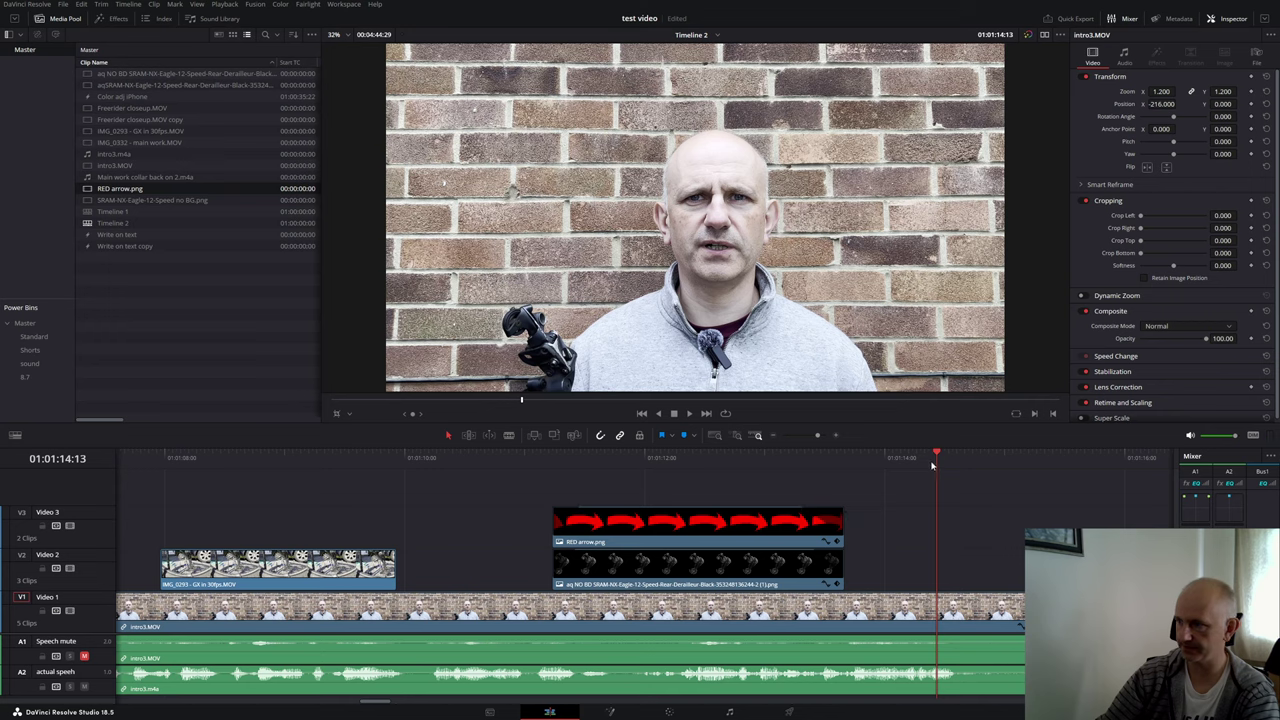
{"action": "left_click", "coordinate": [548, 462]}
{"action": "key", "text": "space"}
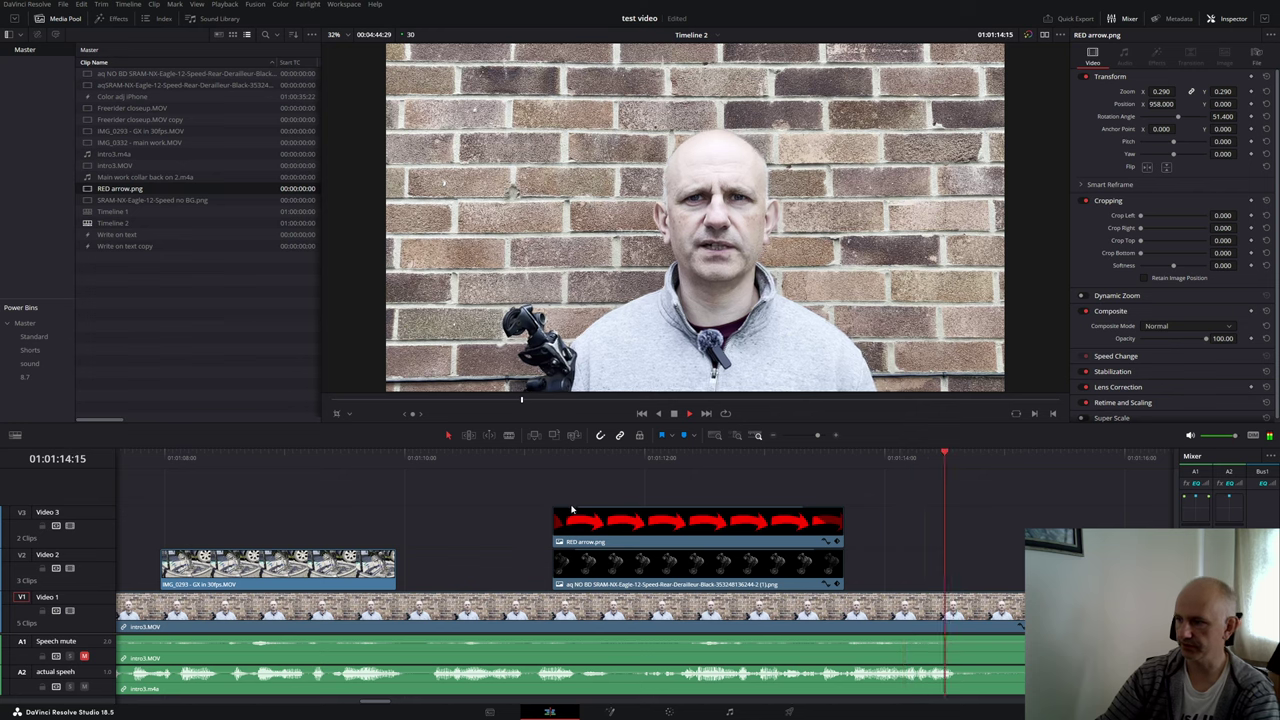
{"action": "key", "text": "space"}
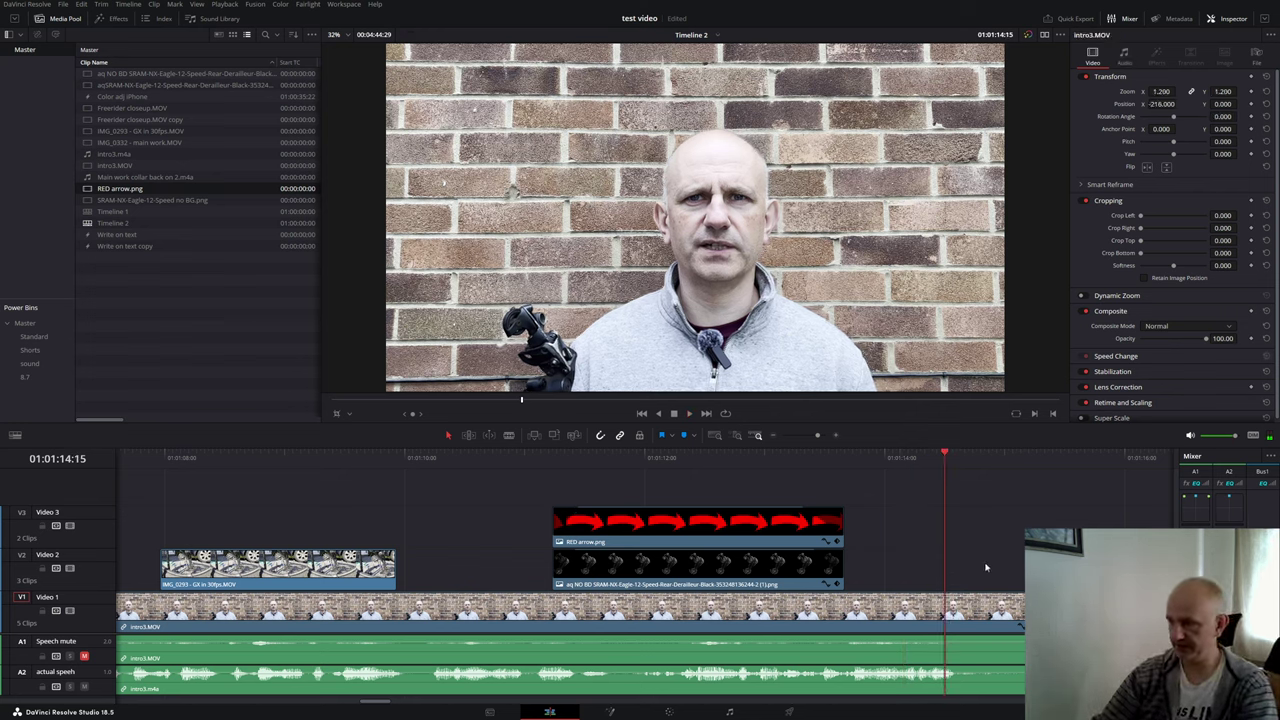
Step: Add a fade-out to the end of the last intro3.MOV clip on Video 1 and play through it
{"action": "left_click", "coordinate": [949, 634]}
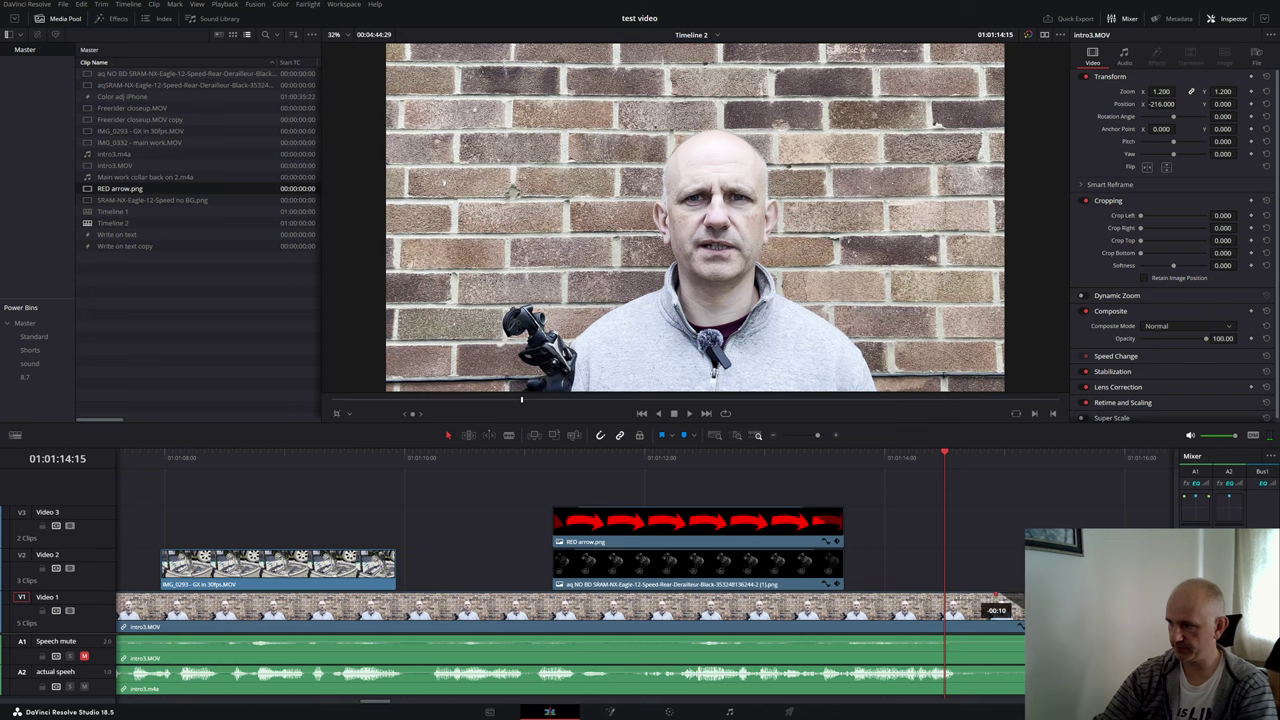
{"action": "left_click", "coordinate": [898, 489]}
{"action": "key", "text": "space"}
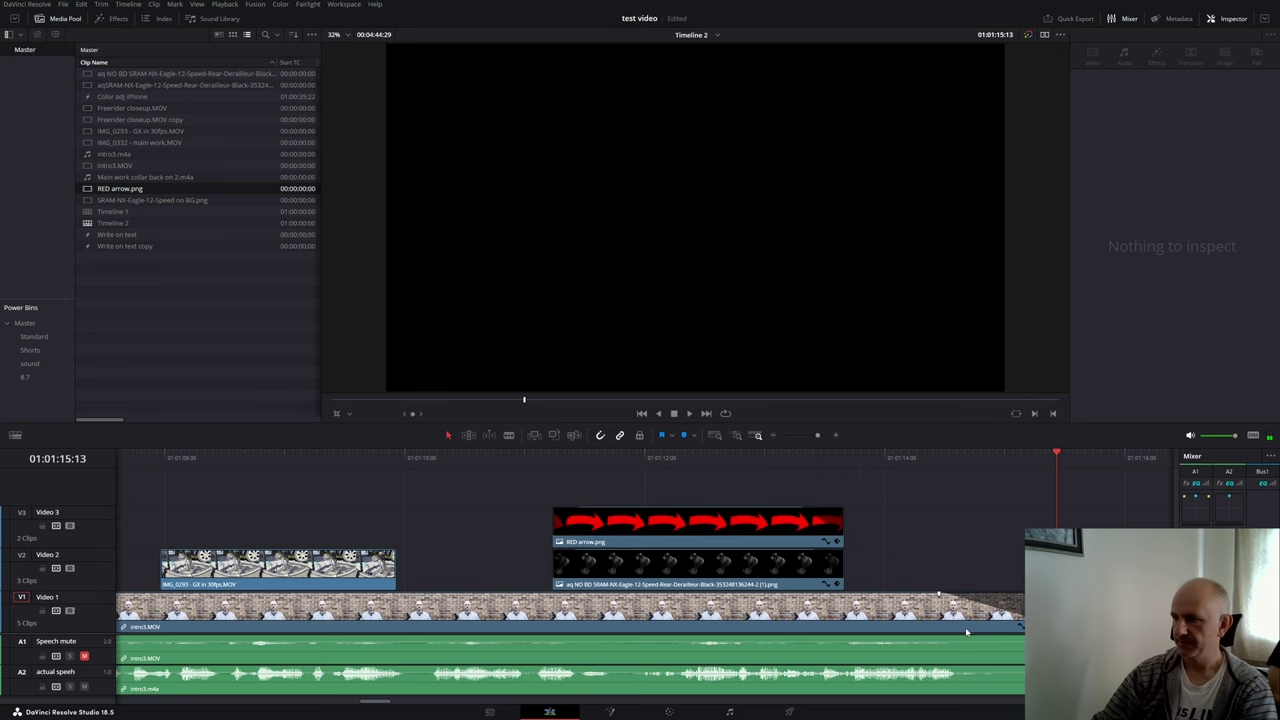
Step: Add a Blur Dissolve transition at the cut before the last intro3.MOV clip on Video 1, at 01:01:06:02
{"action": "left_click_drag", "start_coordinate": [1059, 479], "coordinate": [909, 509]}
{"action": "left_click", "coordinate": [963, 625]}
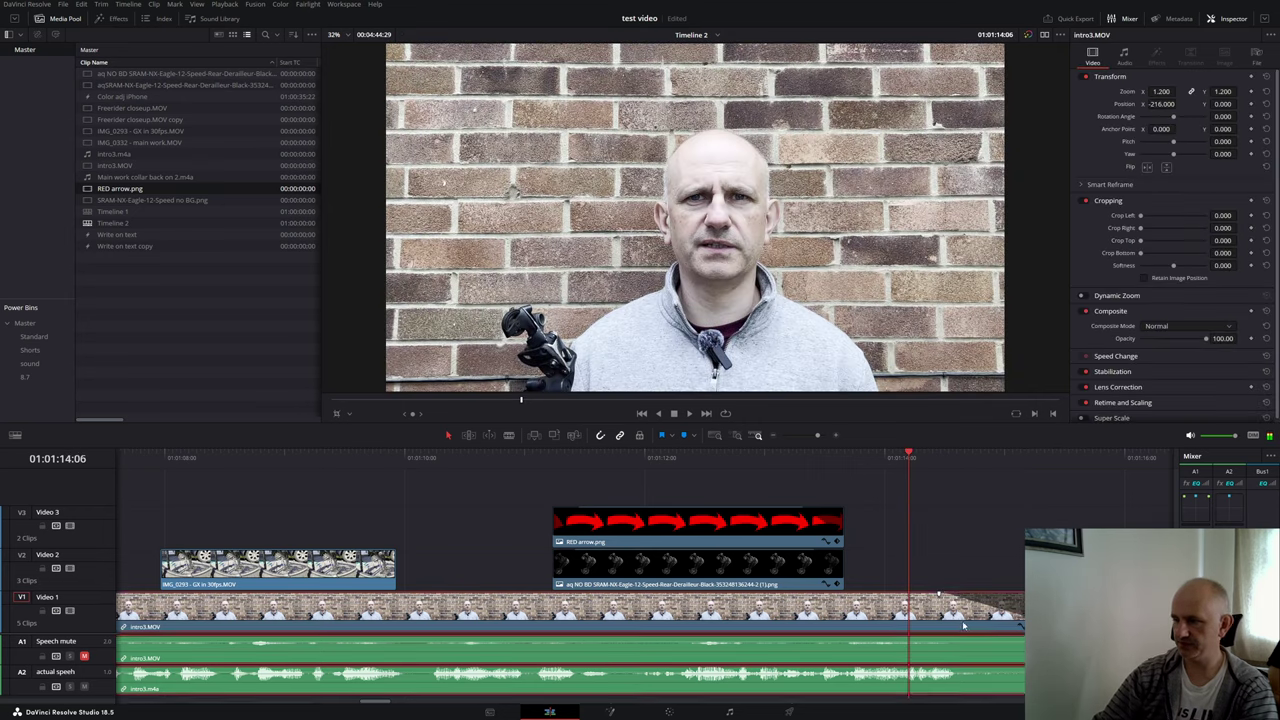
{"action": "key", "text": "ctrl+minus"}
{"action": "key", "text": "ctrl+minus"}
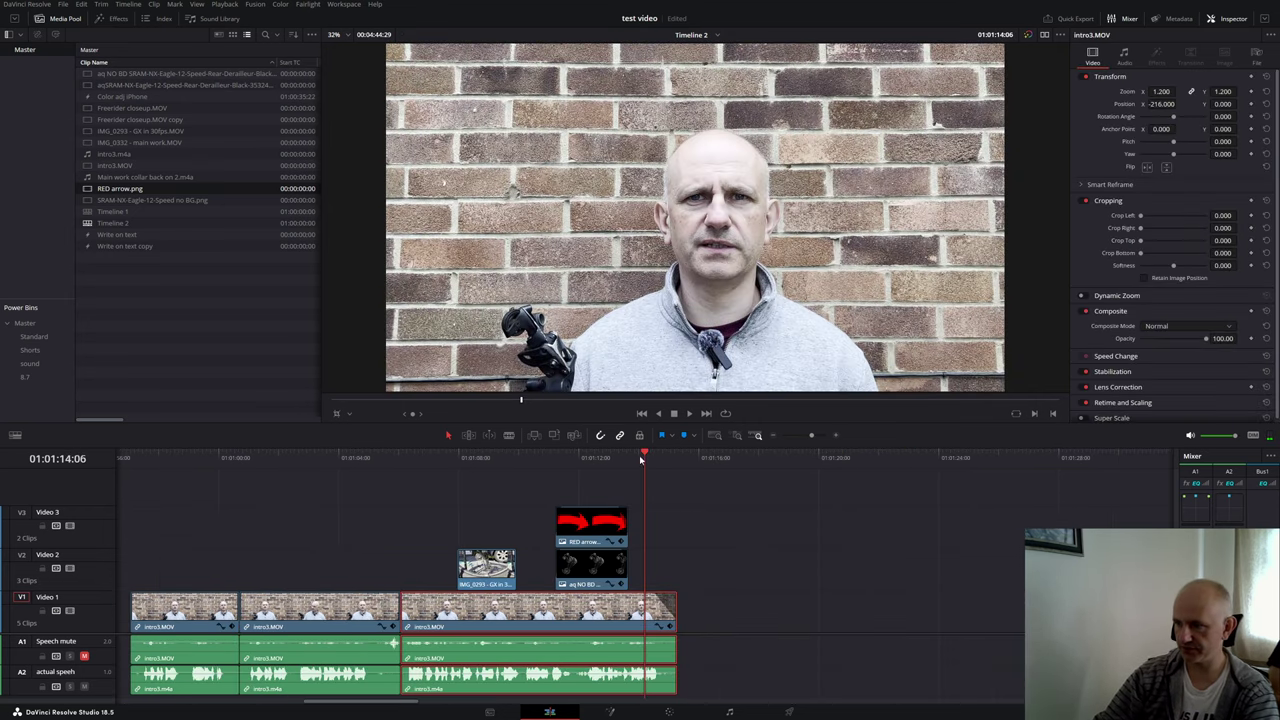
{"action": "left_click_drag", "start_coordinate": [643, 459], "coordinate": [394, 509]}
{"action": "key", "text": "ctrl+equal"}
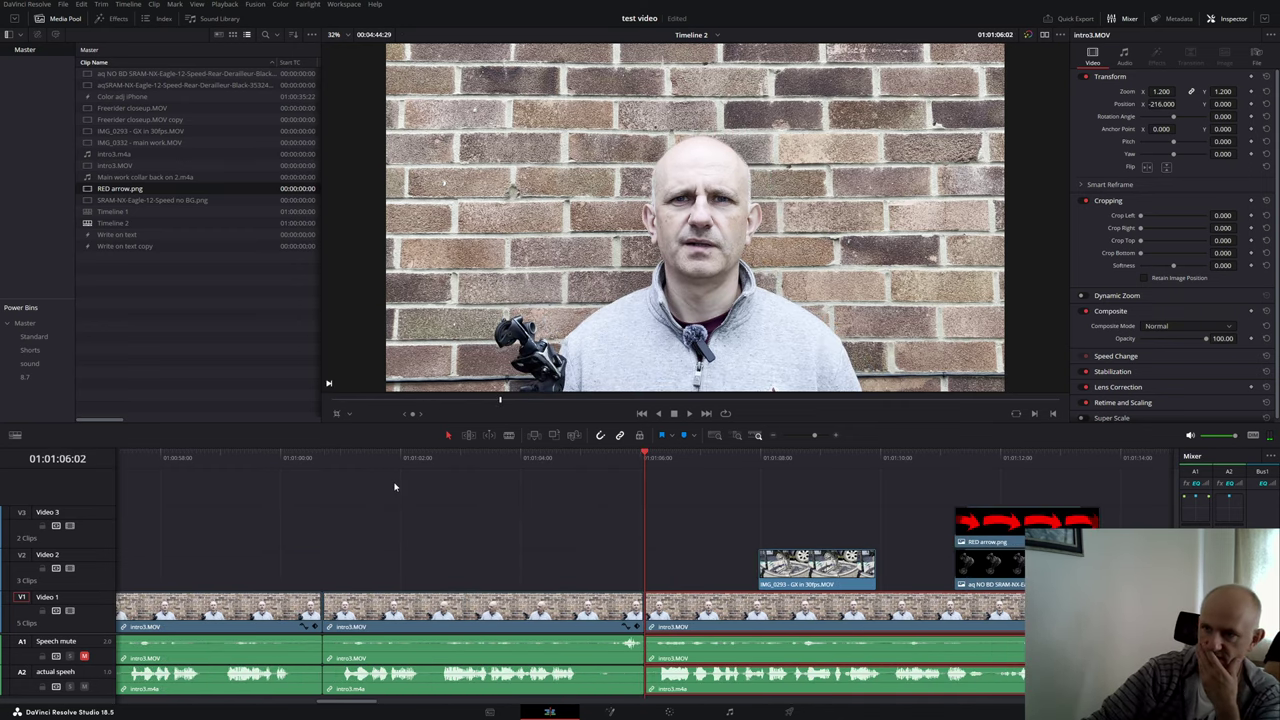
{"action": "left_click", "coordinate": [108, 18]}
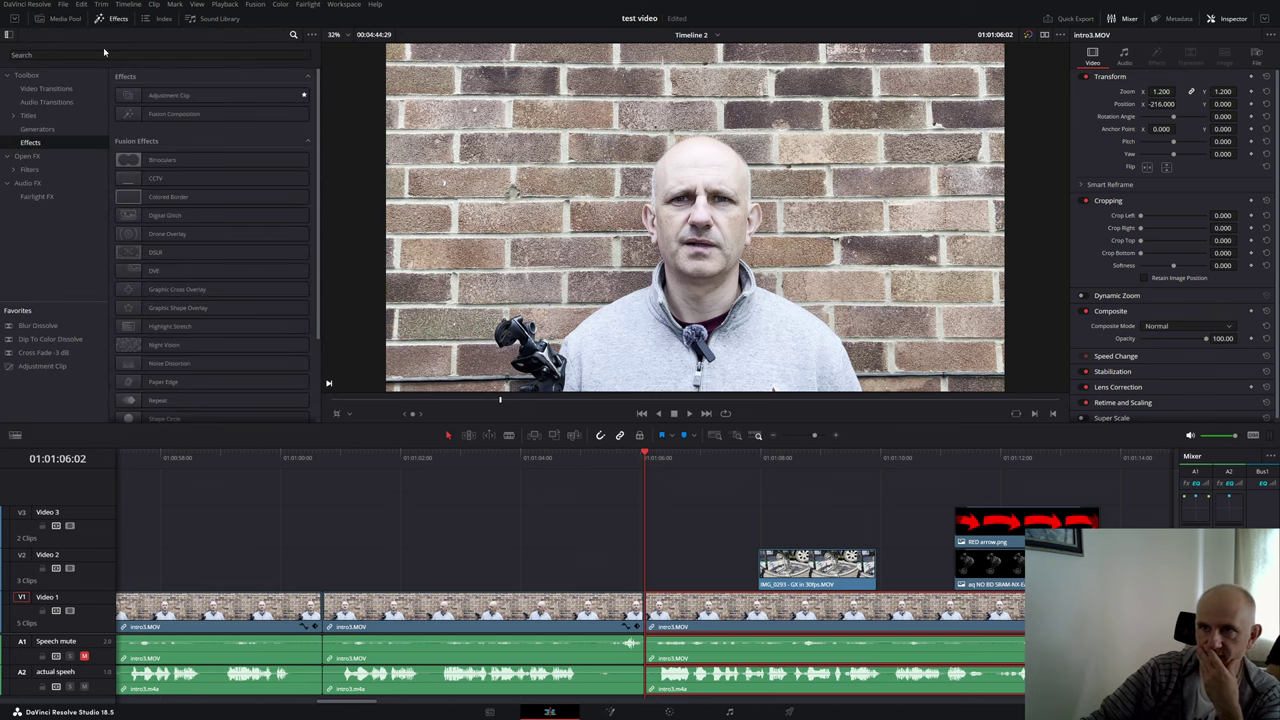
{"action": "left_click", "coordinate": [46, 89]}
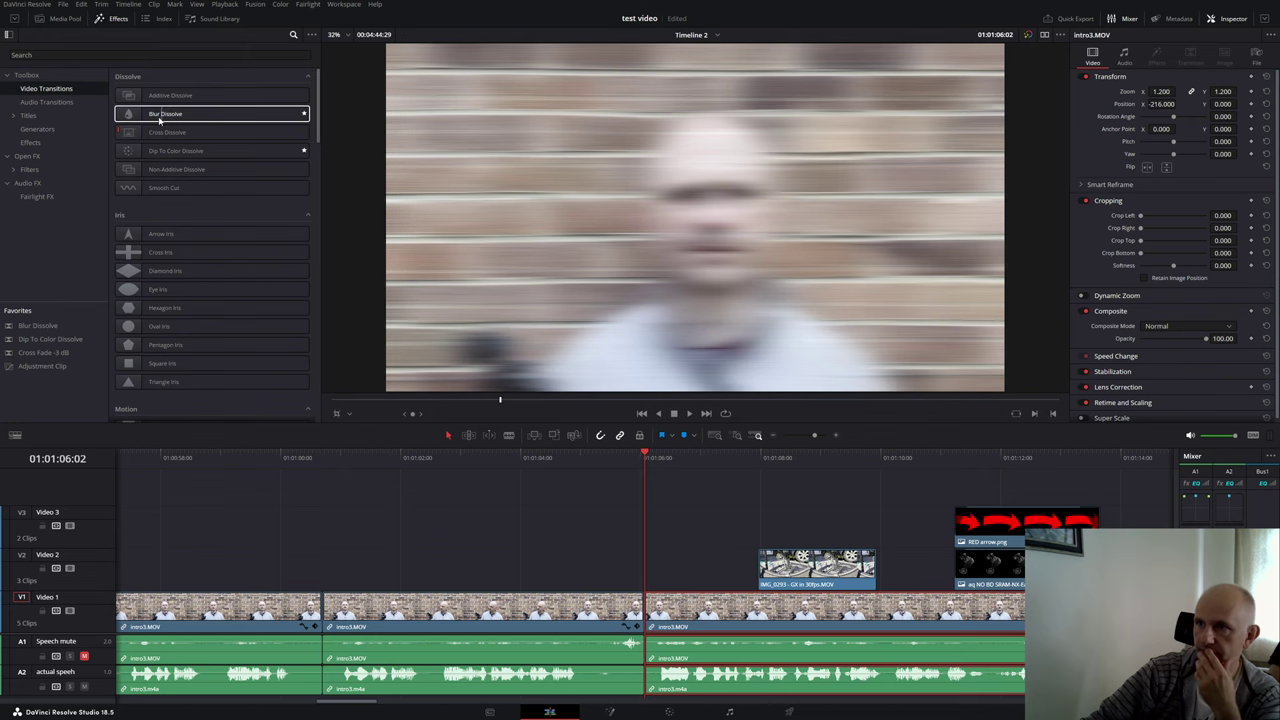
{"action": "left_click_drag", "start_coordinate": [159, 119], "coordinate": [646, 616]}
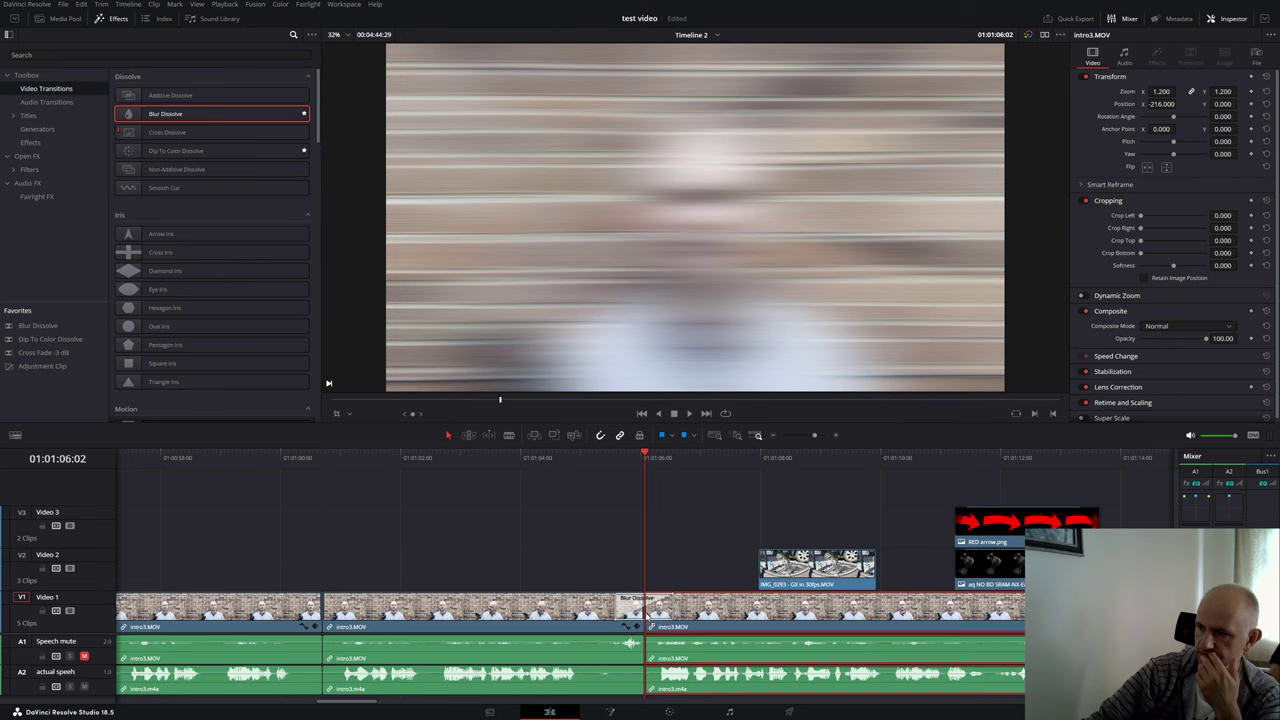
Step: Play through the Blur Dissolve twice, starting about a second before the cut
{"action": "left_click", "coordinate": [597, 462]}
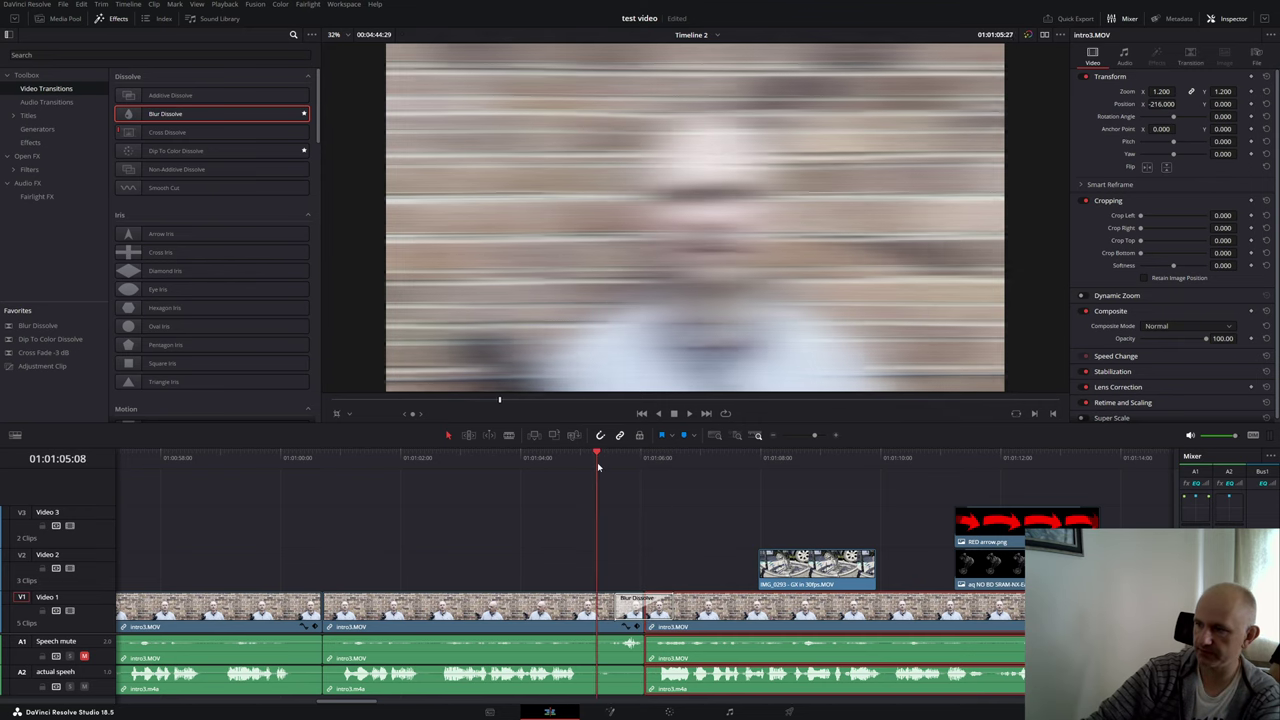
{"action": "key", "text": "space"}
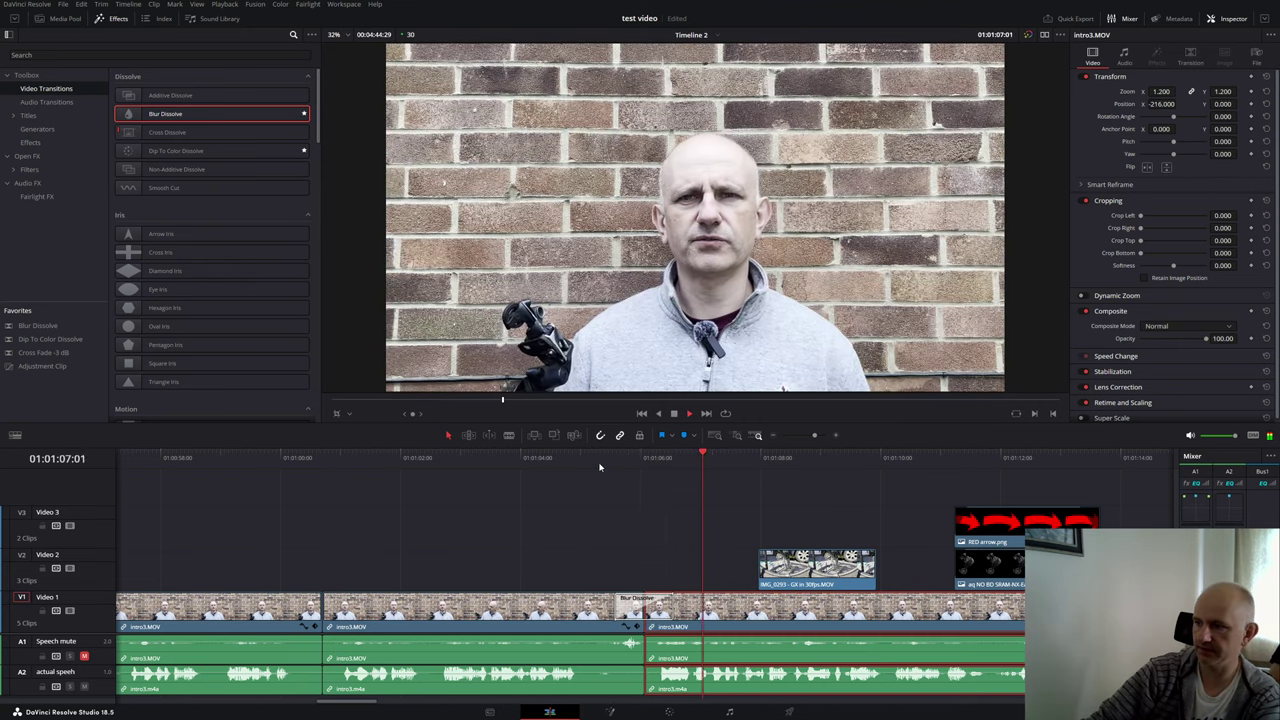
{"action": "left_click", "coordinate": [600, 462]}
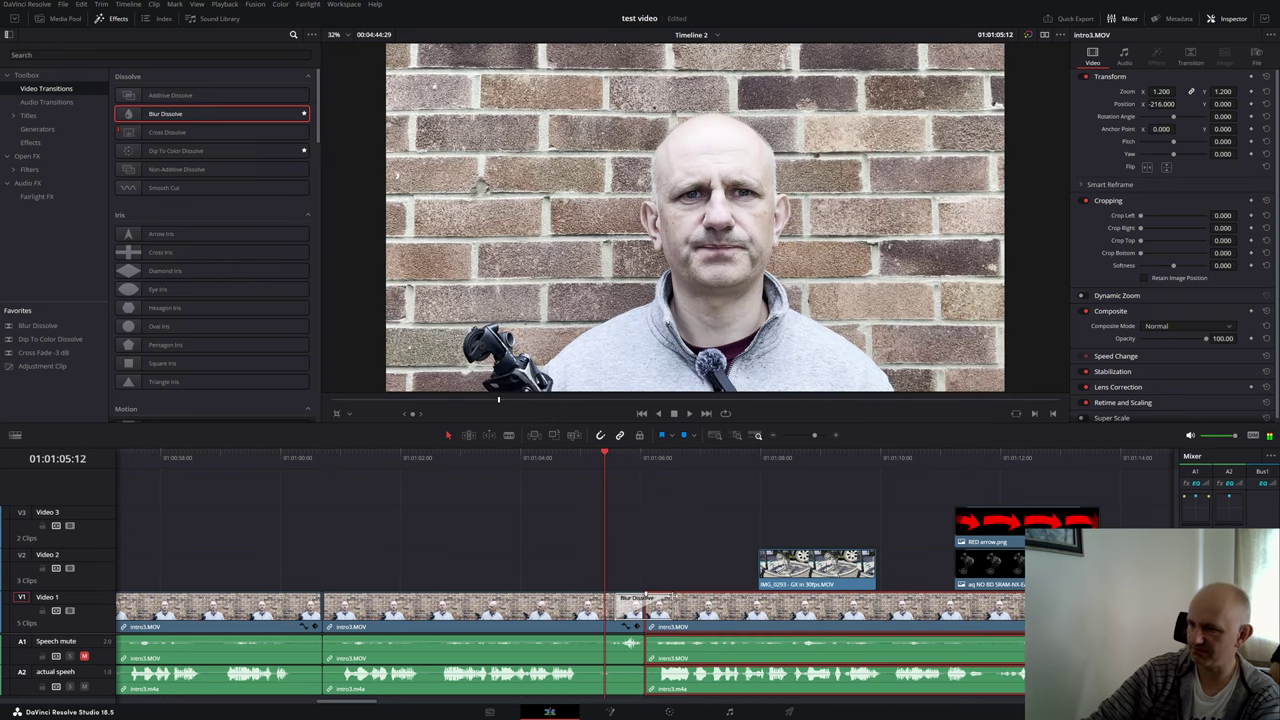
{"action": "key", "text": "space"}
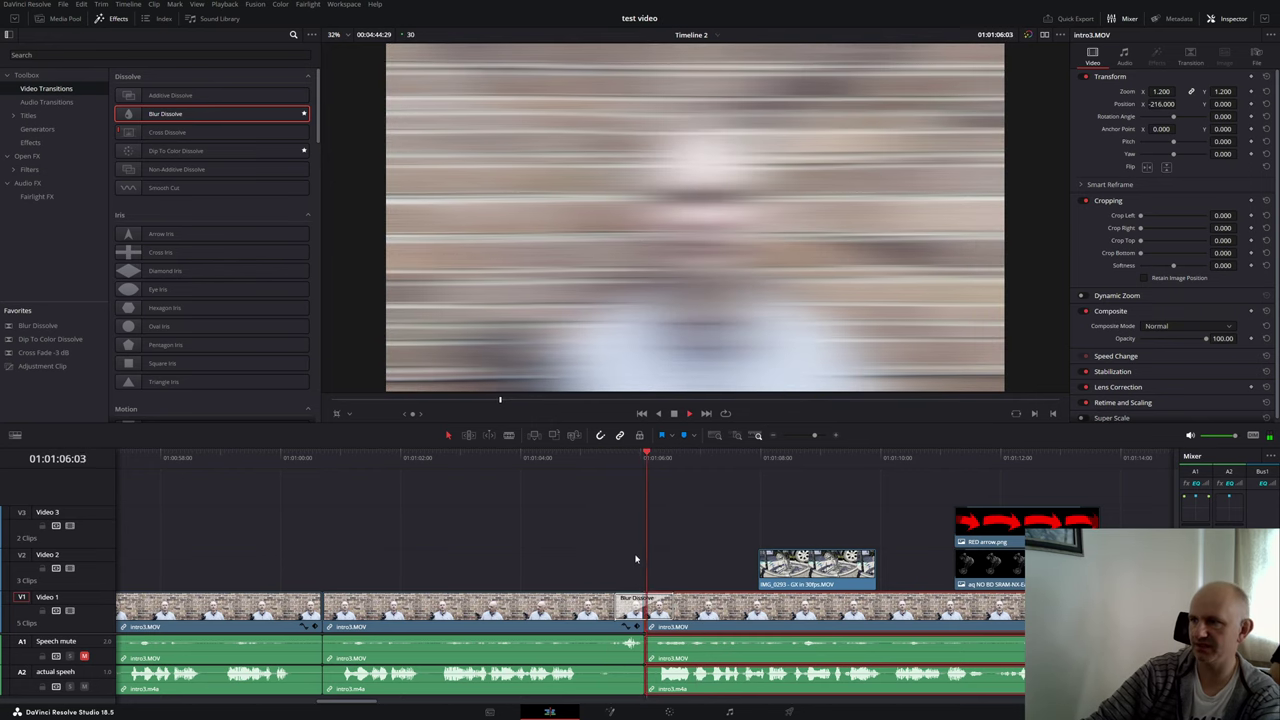
{"action": "key", "text": "space"}
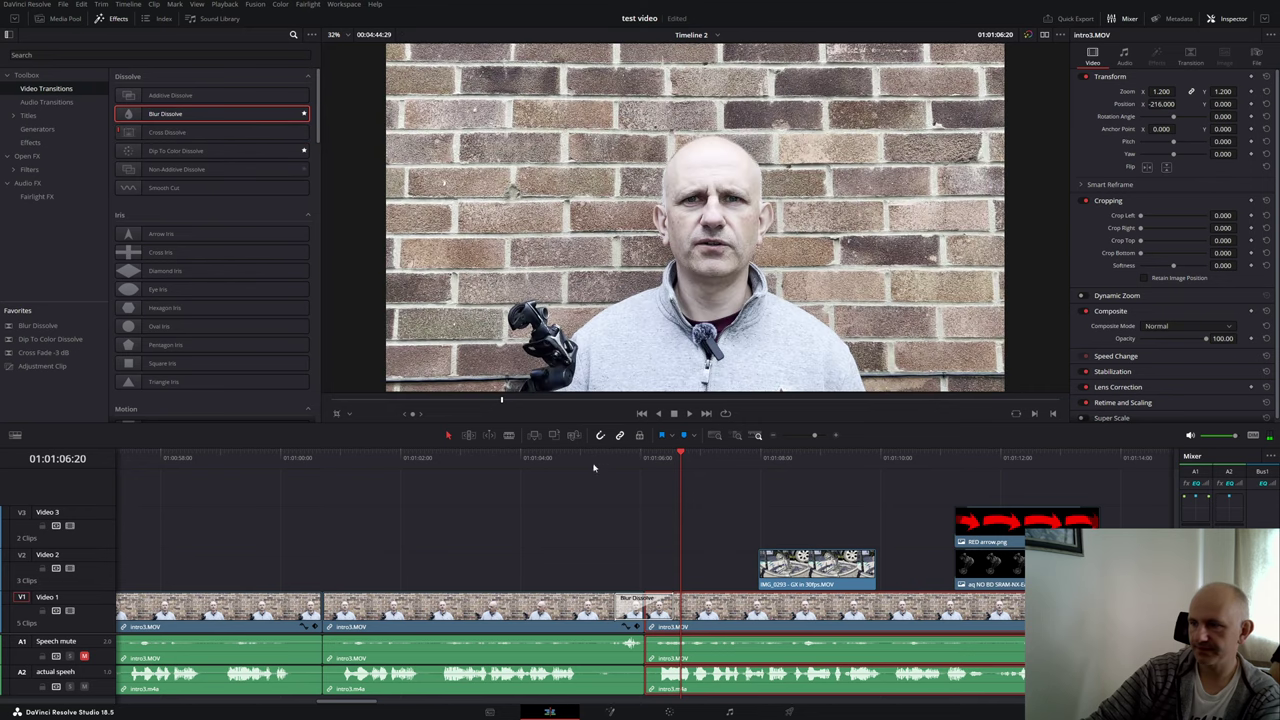
Step: Replace the Blur Dissolve with a Cross Dissolve at the same Video 1 cut and play through it
{"action": "left_click", "coordinate": [628, 612]}
{"action": "key", "text": "Delete"}
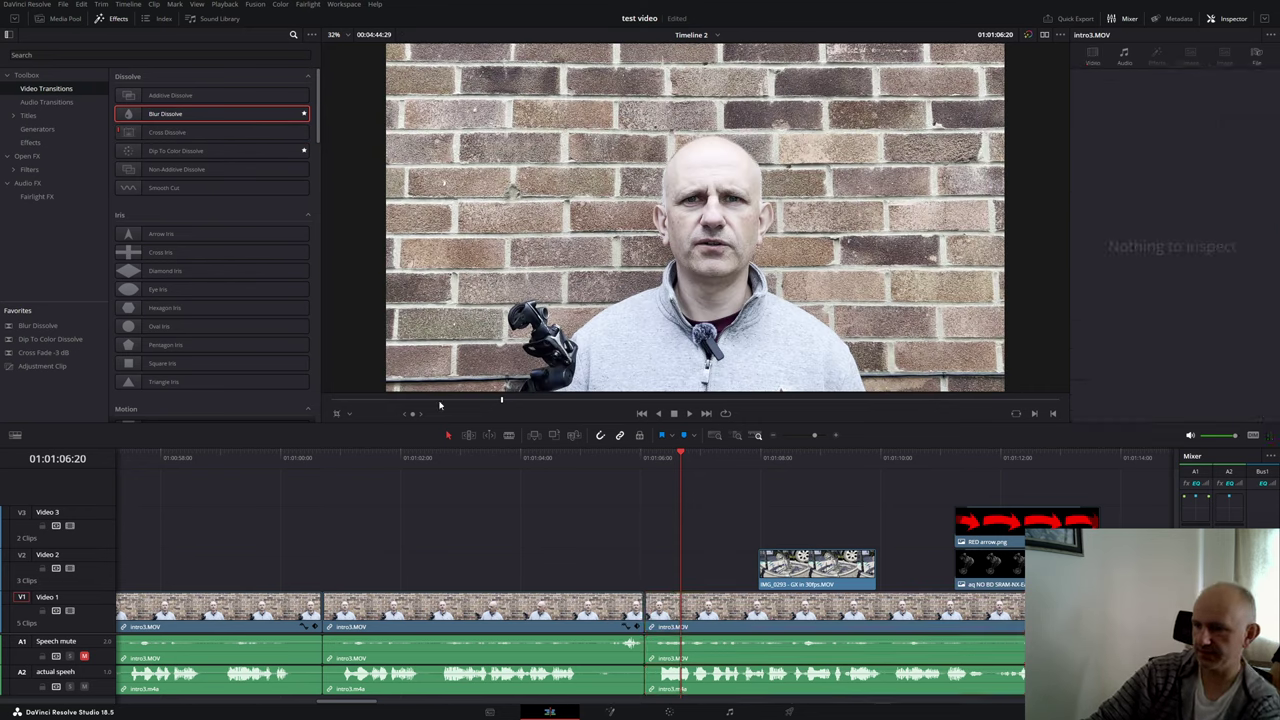
{"action": "left_click_drag", "start_coordinate": [187, 134], "coordinate": [636, 606]}
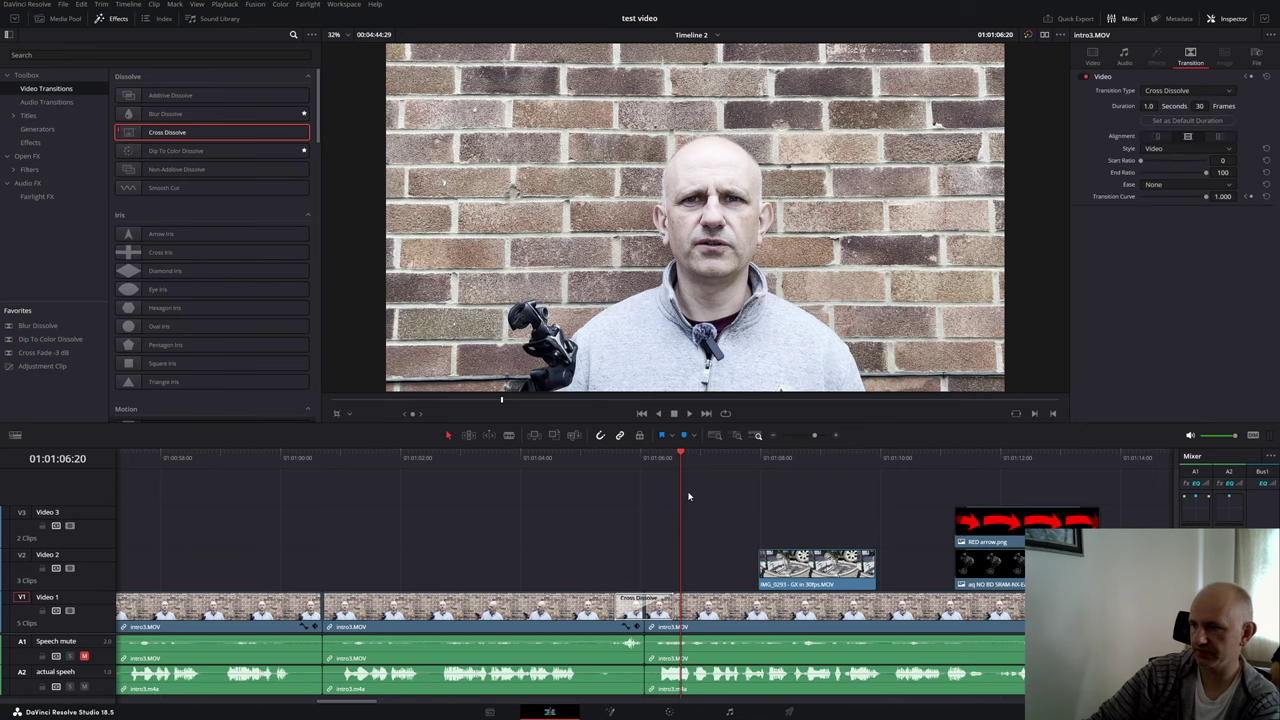
{"action": "left_click", "coordinate": [627, 494]}
{"action": "left_click", "coordinate": [569, 497]}
{"action": "key", "text": "space"}
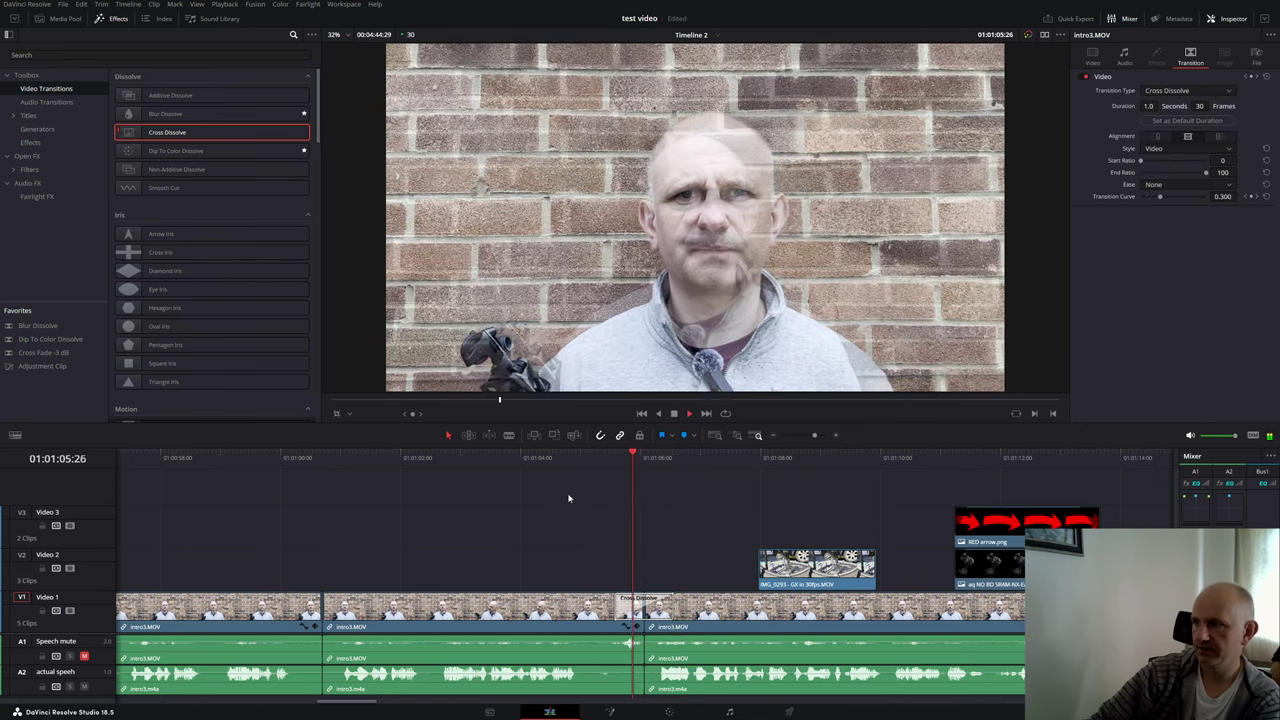
{"action": "key", "text": "space"}
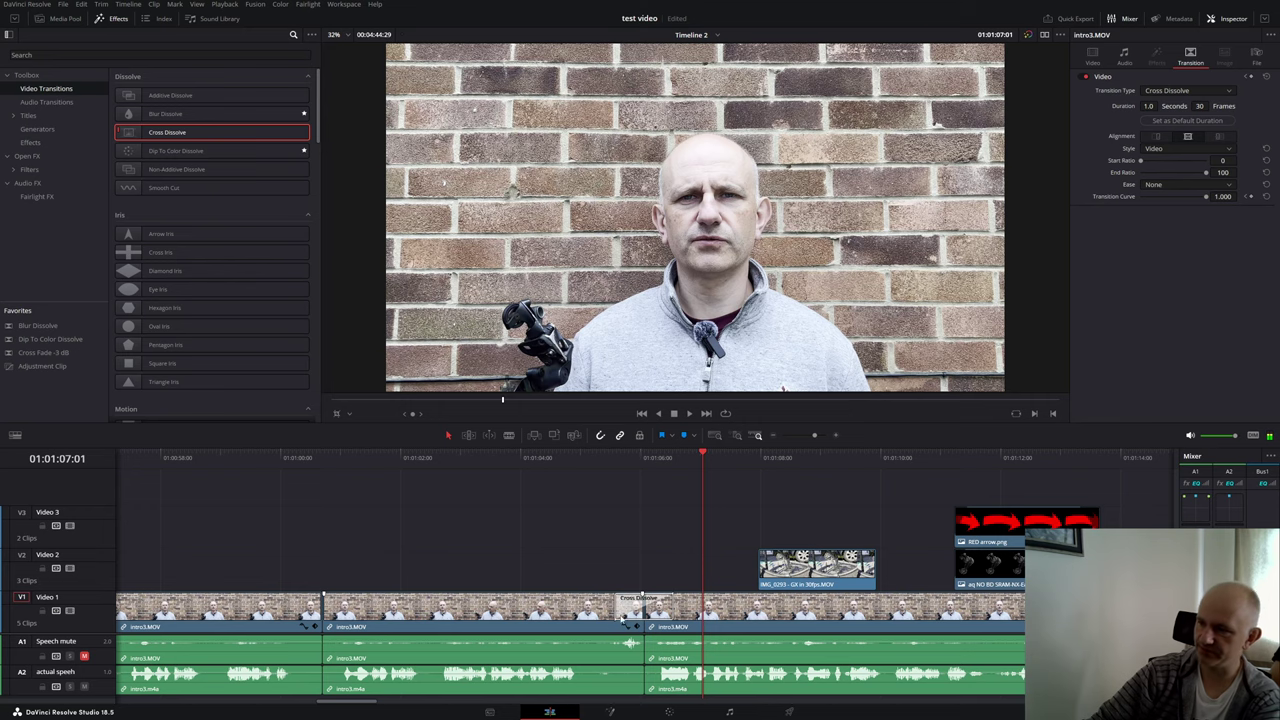
Step: Try out a Smooth Cut in place of the Cross Dissolve at the same Video 1 cut, and remove it
{"action": "key", "text": "Delete"}
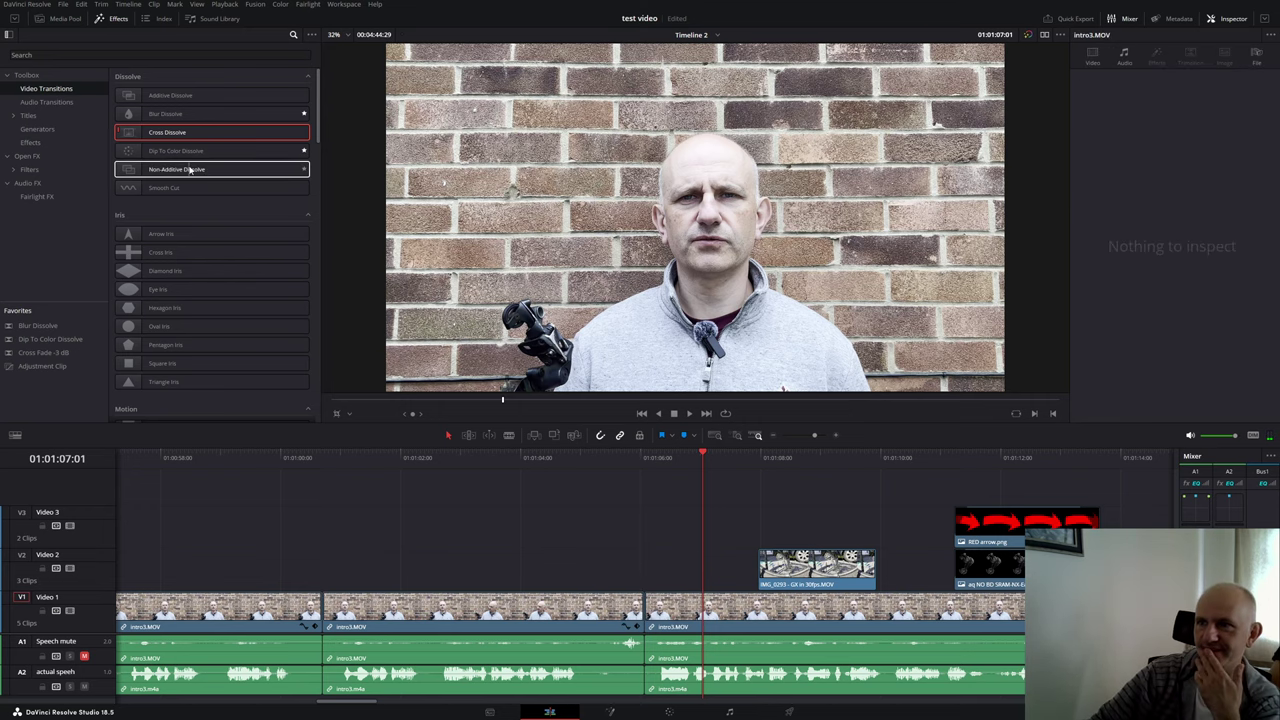
{"action": "left_click_drag", "start_coordinate": [165, 187], "coordinate": [645, 605]}
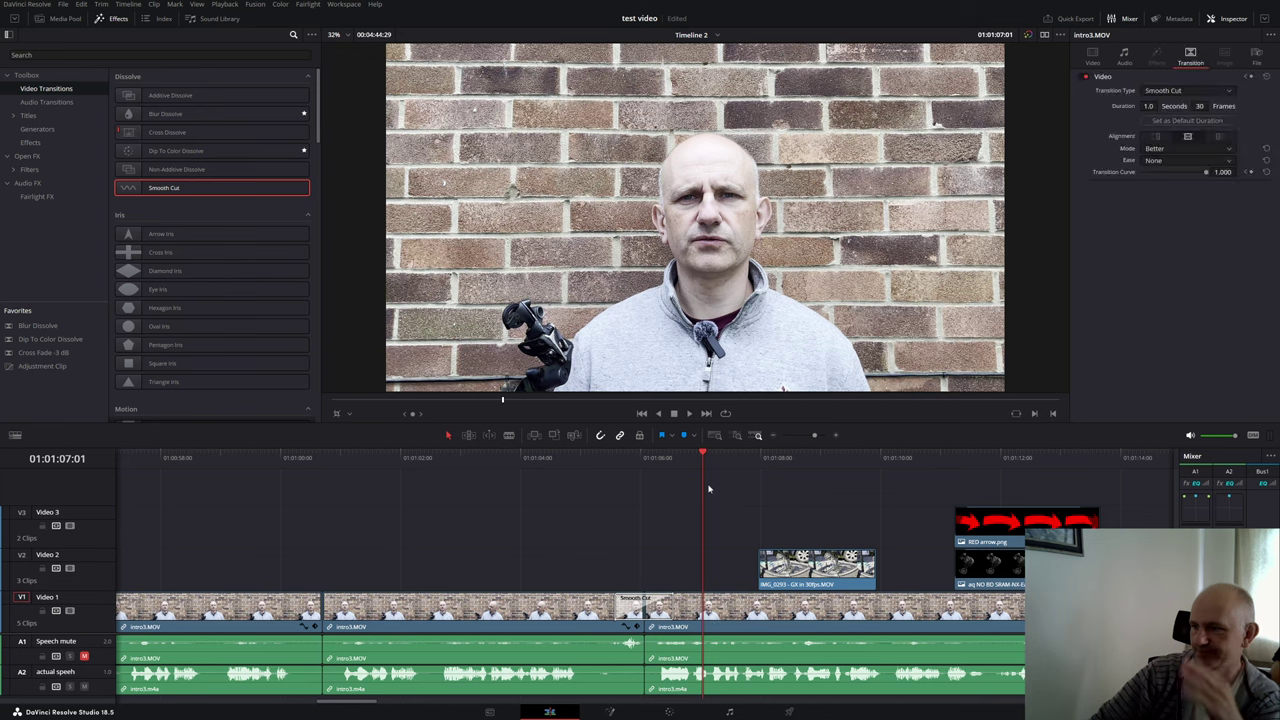
{"action": "left_click_drag", "start_coordinate": [708, 489], "coordinate": [595, 493]}
{"action": "key", "text": "space"}
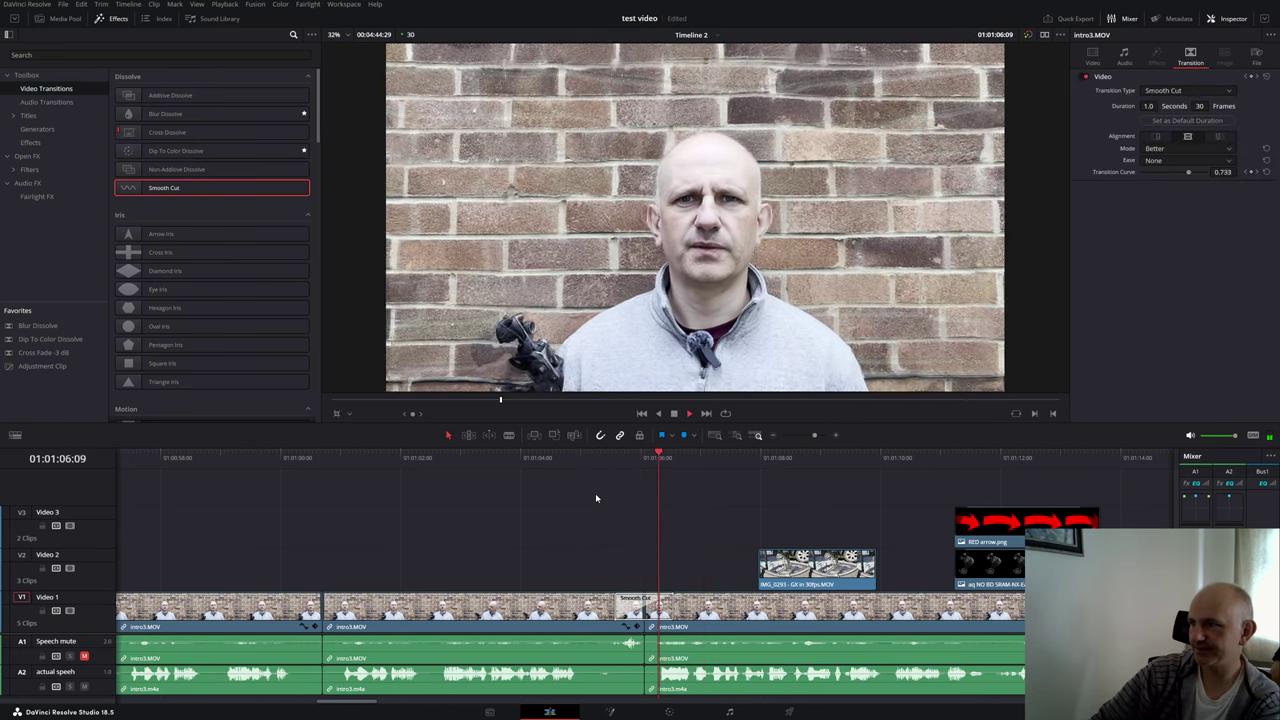
{"action": "key", "text": "space"}
{"action": "left_click", "coordinate": [586, 505]}
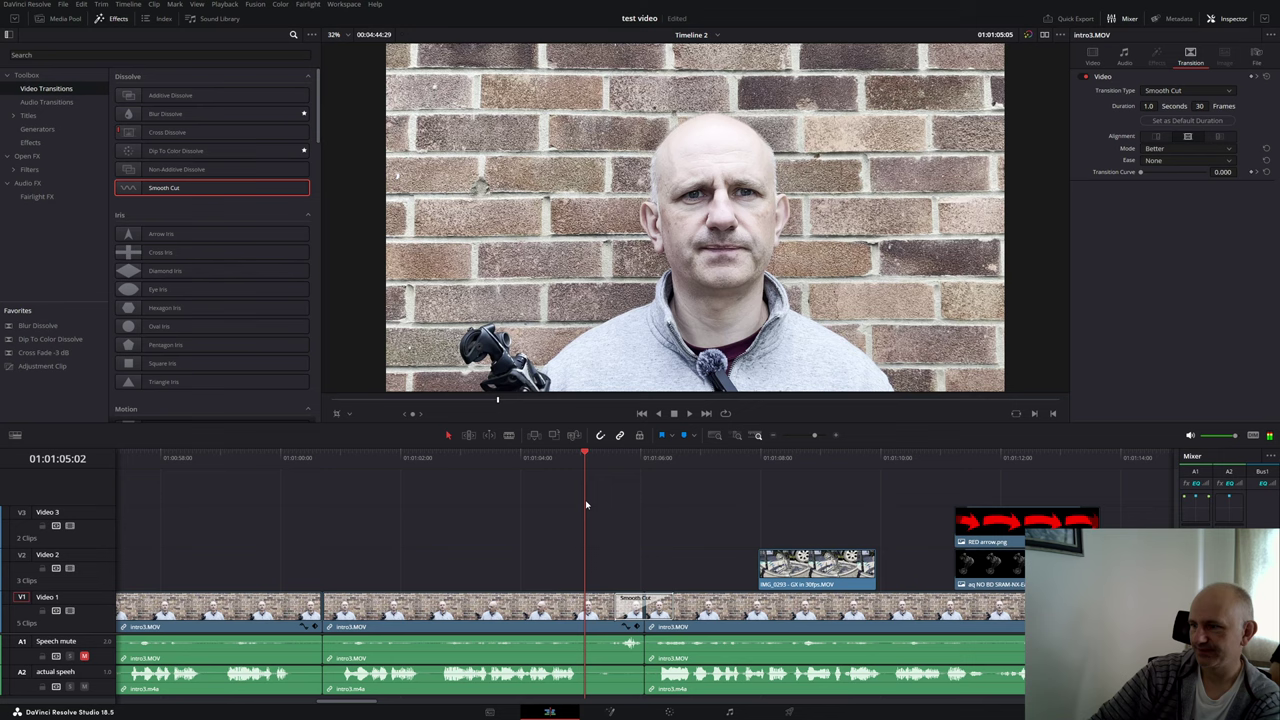
{"action": "key", "text": "space"}
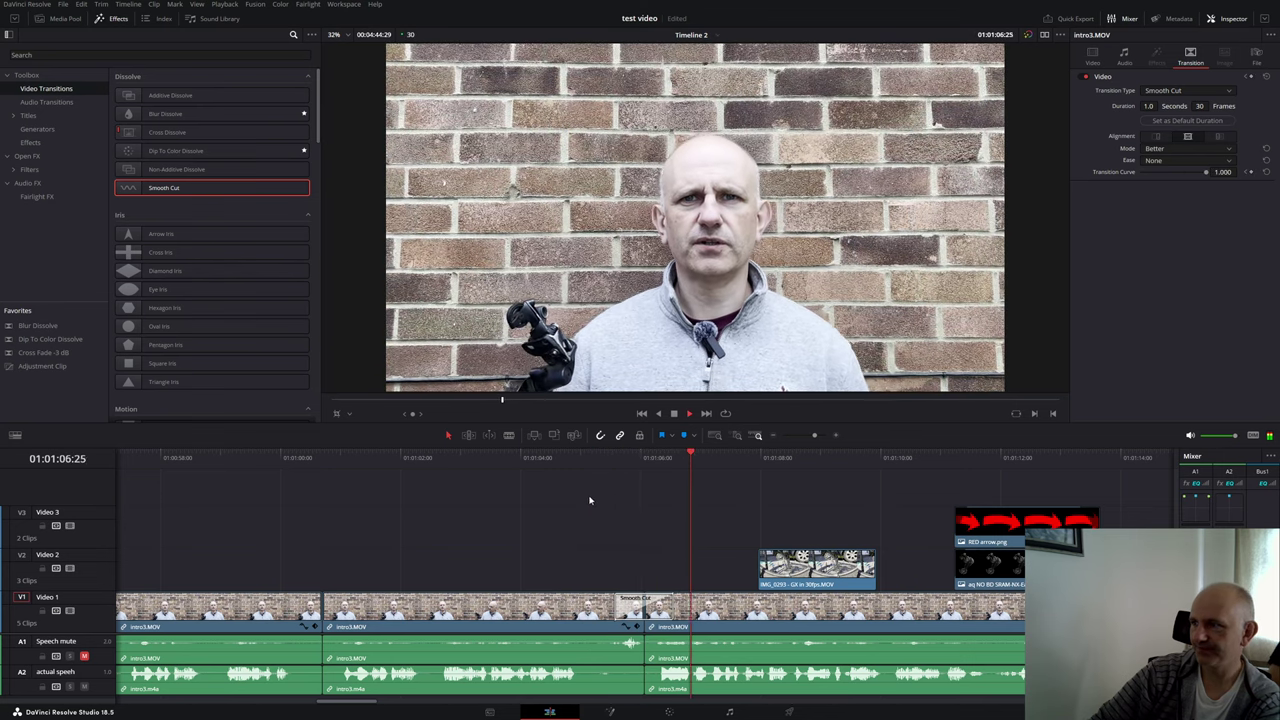
{"action": "key", "text": "space"}
{"action": "left_click", "coordinate": [637, 608]}
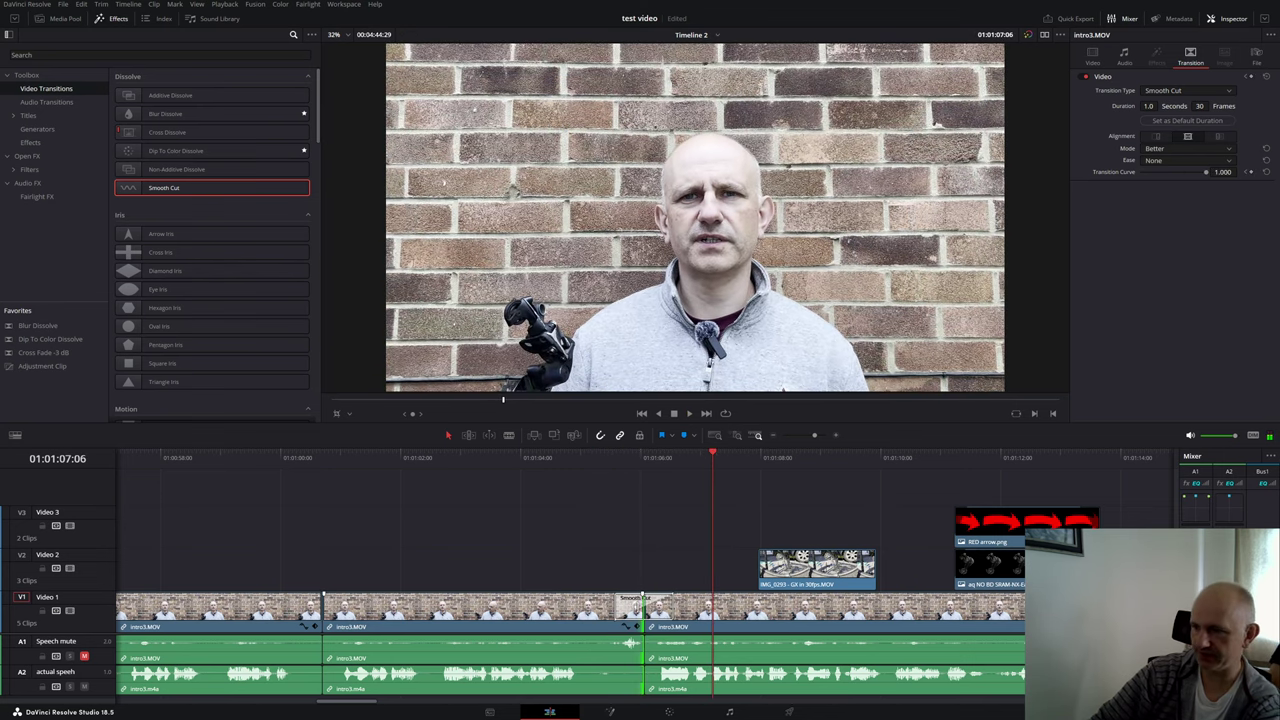
{"action": "key", "text": "Delete"}
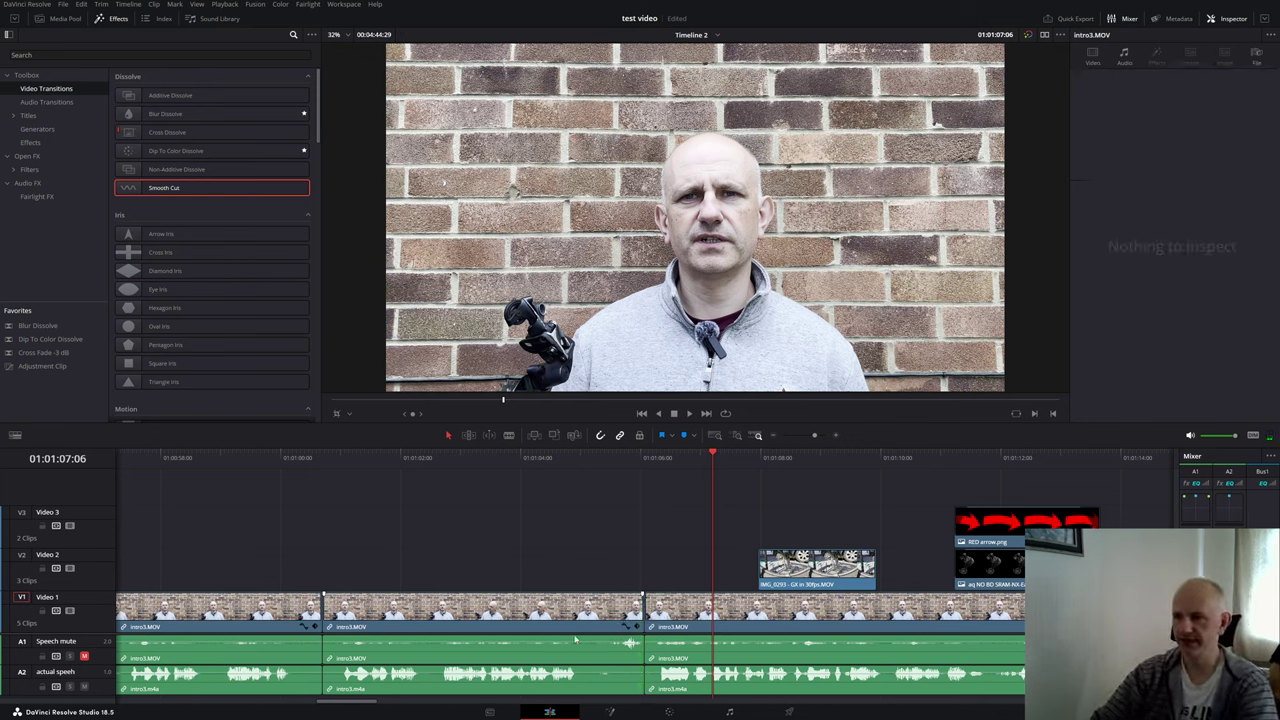
Step: Add a Cross Fade 0 dB between the last two intro3.m4a clips on audio track A2 and play through it
{"action": "left_click", "coordinate": [46, 101]}
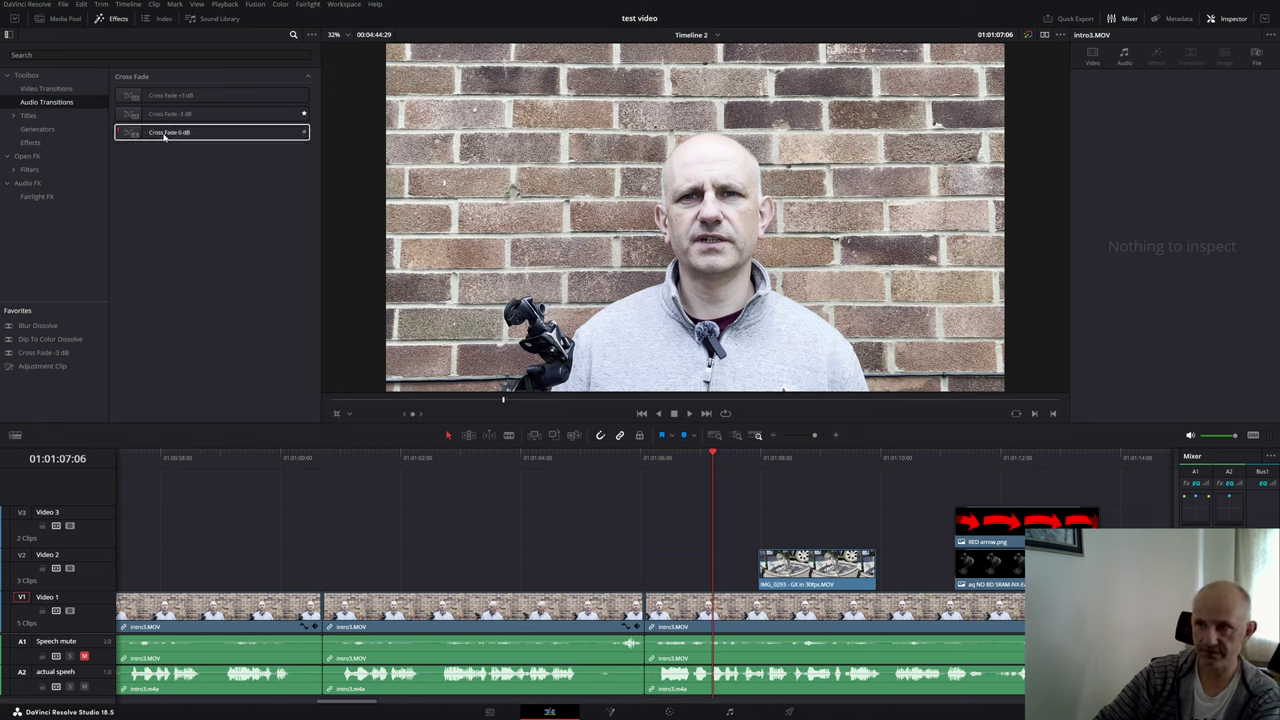
{"action": "left_click_drag", "start_coordinate": [160, 136], "coordinate": [640, 672]}
{"action": "left_click", "coordinate": [583, 484]}
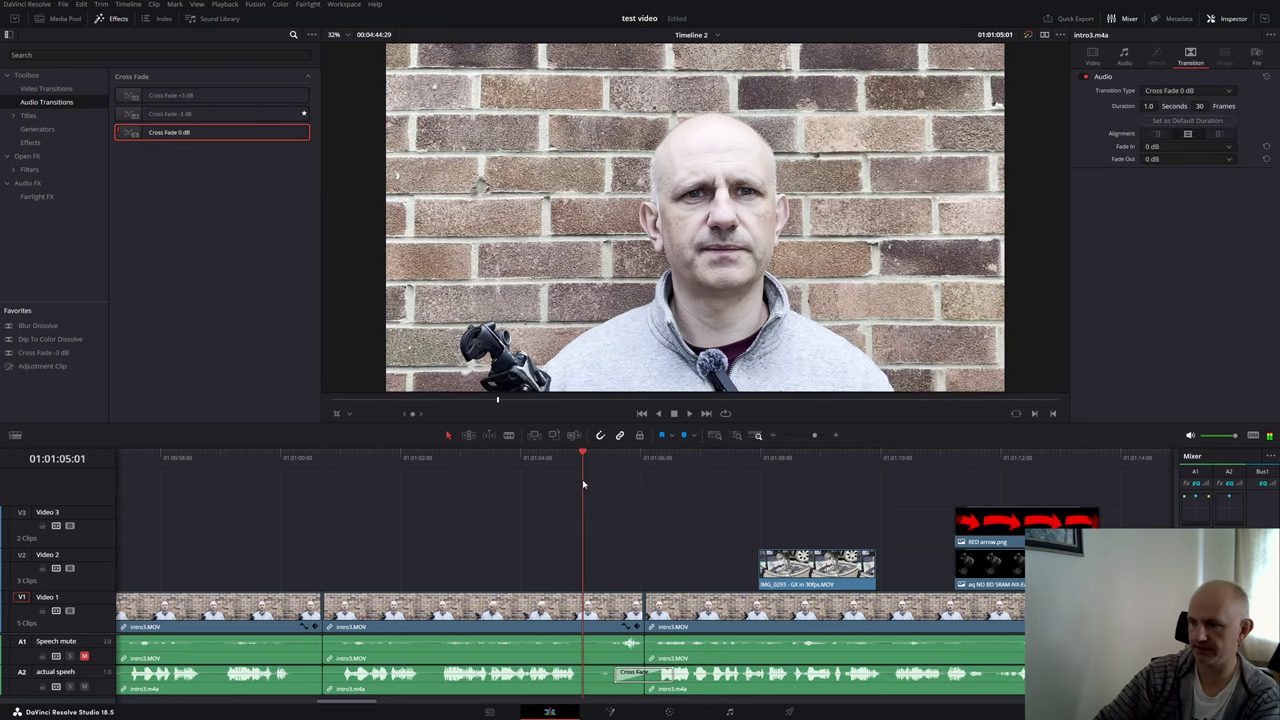
{"action": "key", "text": "space"}
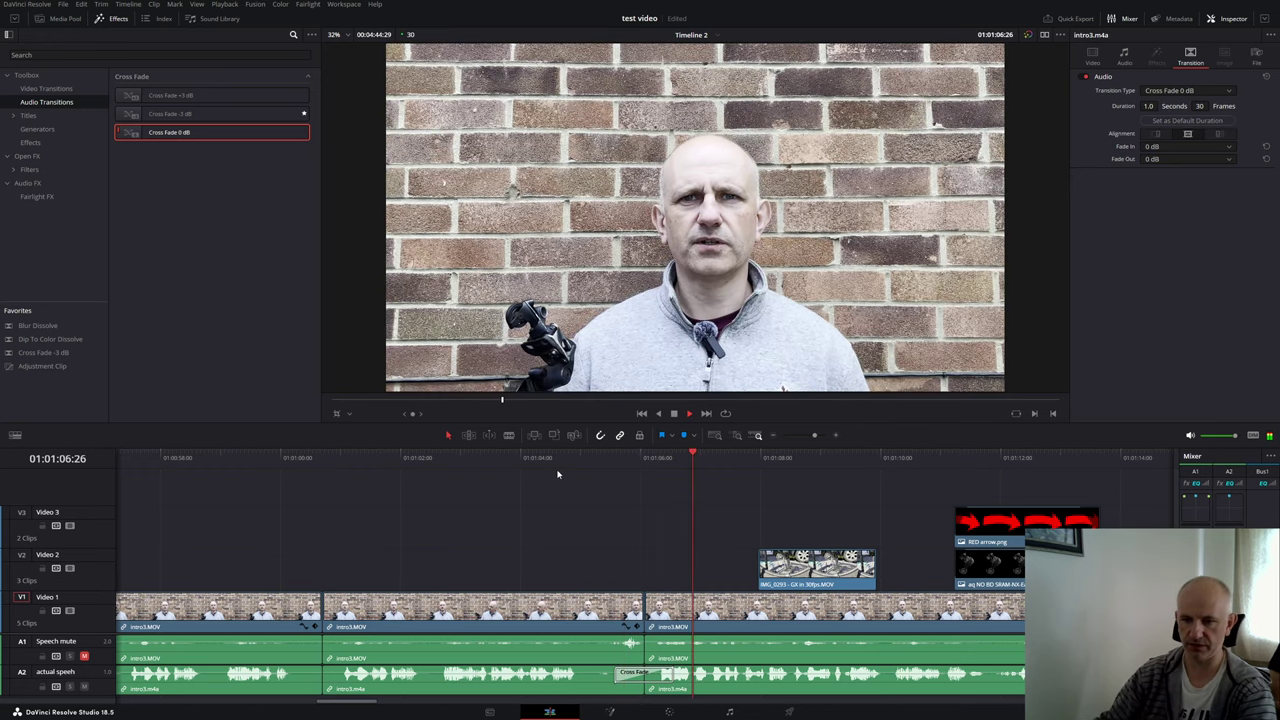
{"action": "key", "text": "space"}
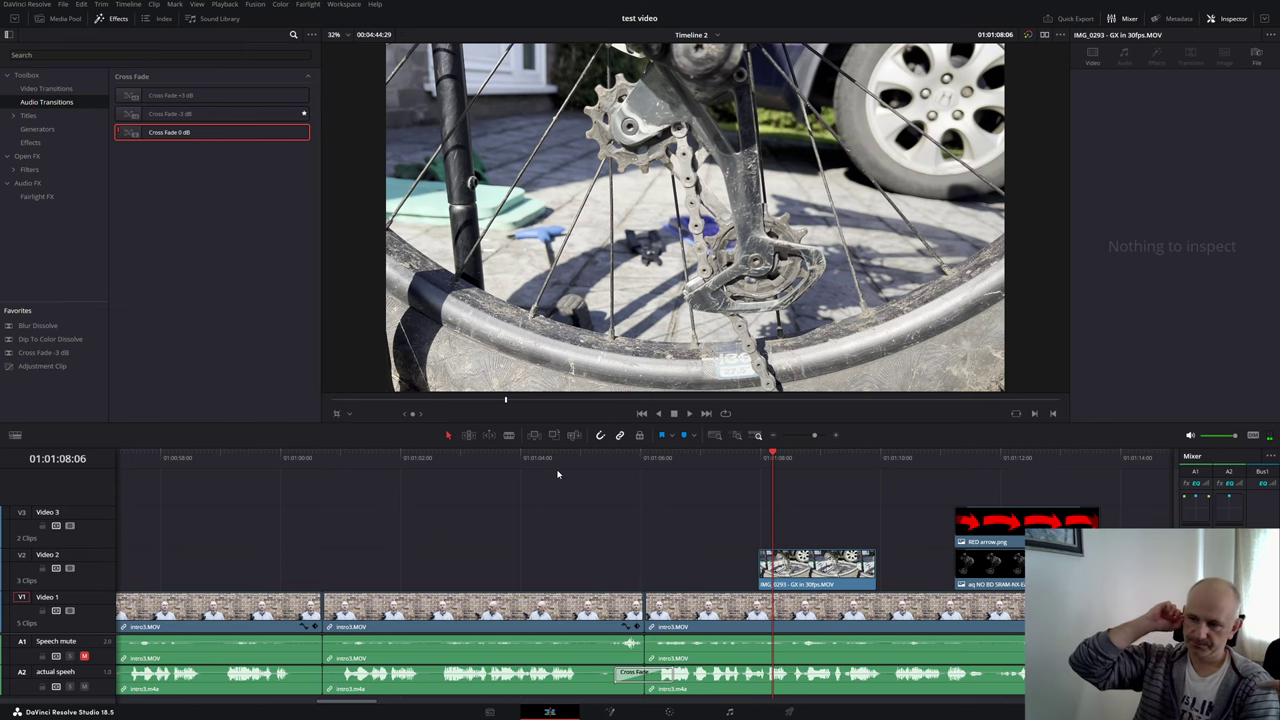
Step: Examine the Normalize Audio Levels settings for the three intro3.m4a clips on audio track A2, and close them without applying
{"action": "scroll", "coordinate": [558, 474], "scroll_direction": "down", "scroll_amount": 2}
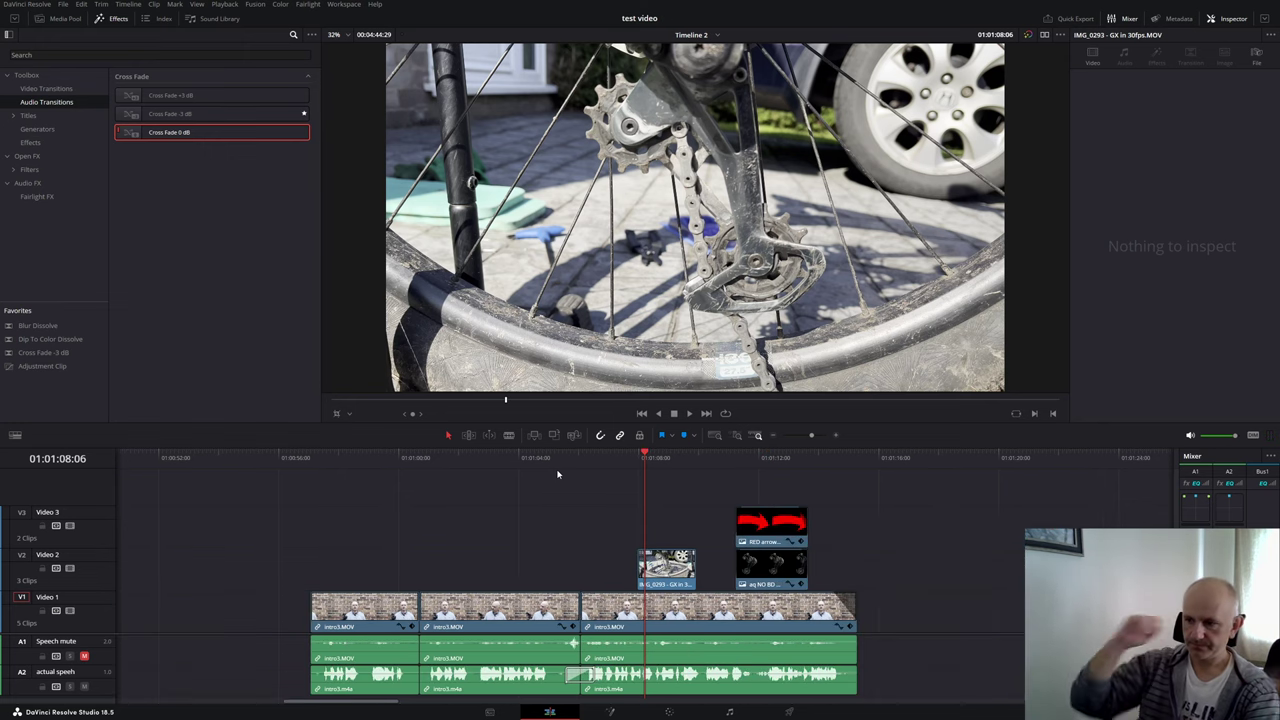
{"action": "key", "text": "ctrl+minus"}
{"action": "key", "text": "ctrl+equal"}
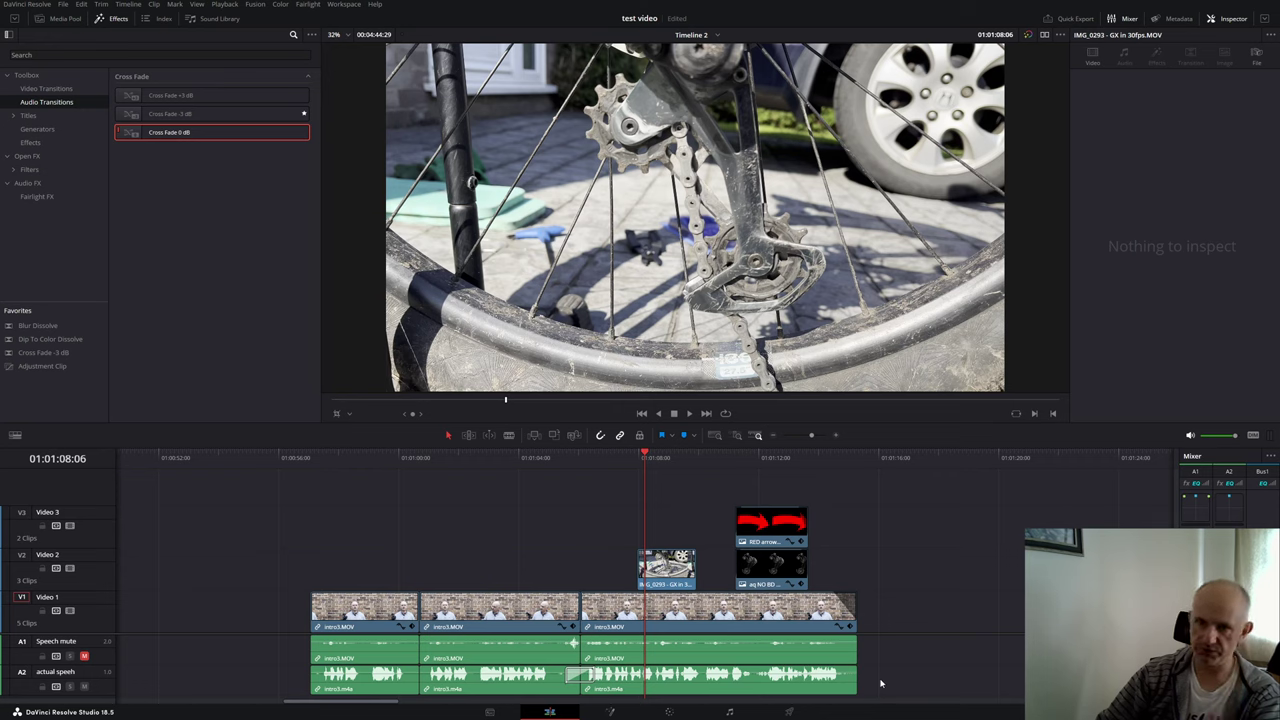
{"action": "left_click_drag", "start_coordinate": [904, 690], "coordinate": [371, 676]}
{"action": "left_click", "coordinate": [962, 665]}
{"action": "left_click", "coordinate": [963, 665]}
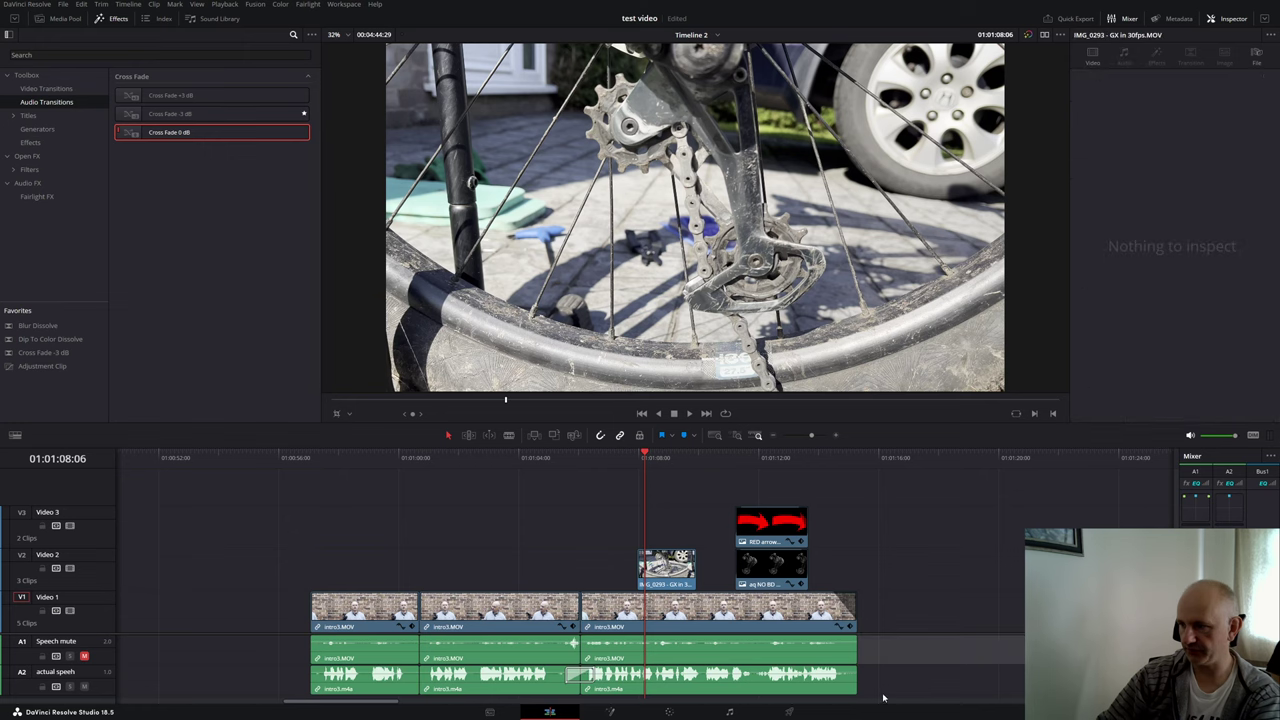
{"action": "left_click", "coordinate": [481, 683]}
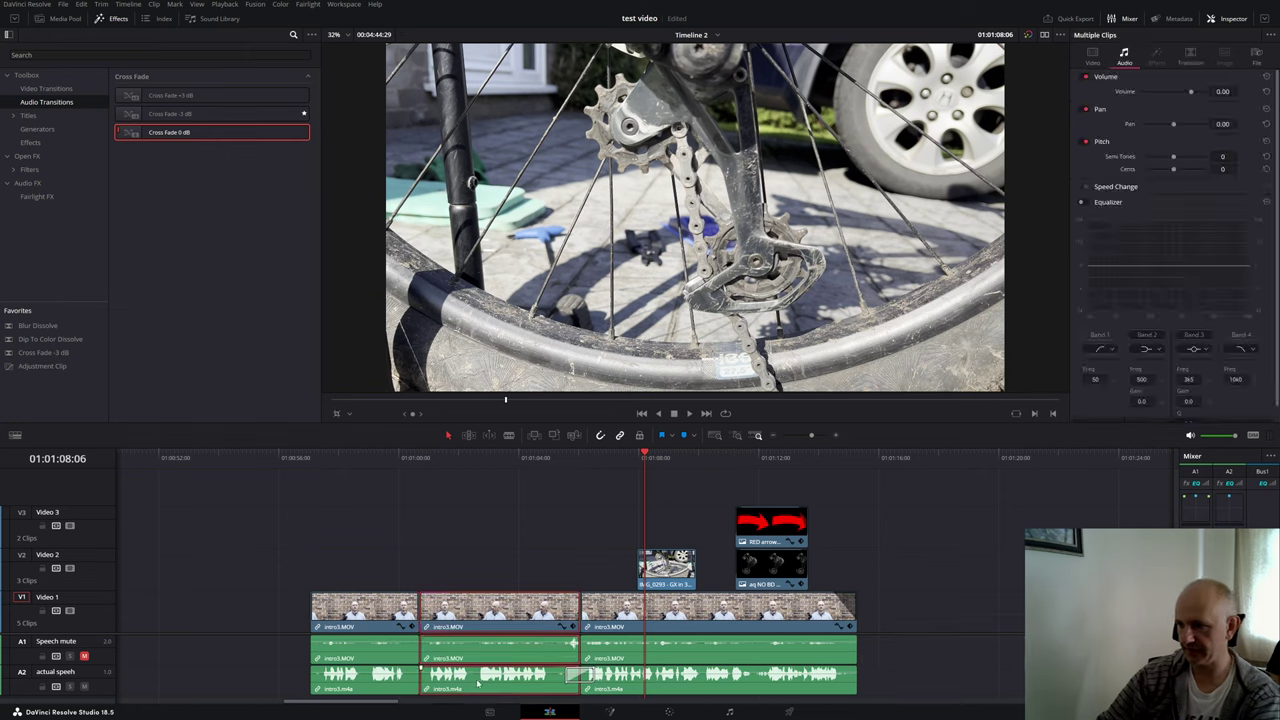
{"action": "left_click", "coordinate": [376, 676]}
{"action": "left_click", "coordinate": [461, 680], "text": "ctrl"}
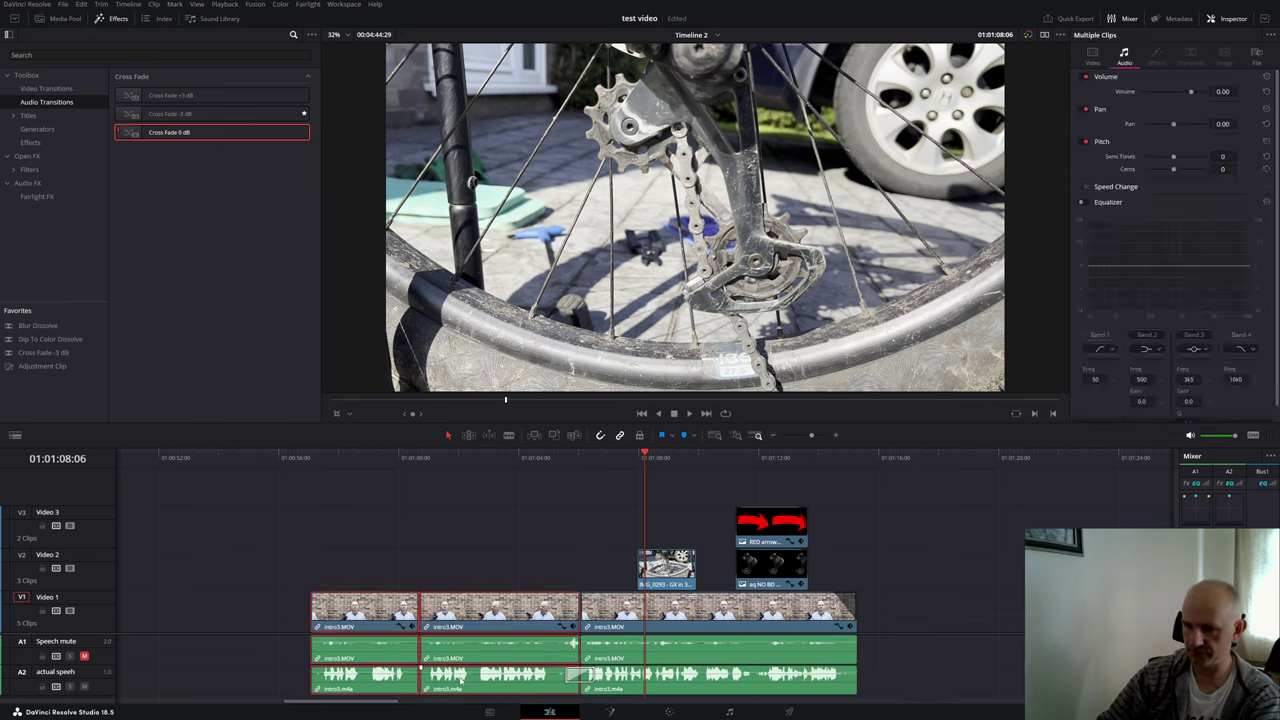
{"action": "left_click", "coordinate": [624, 683], "text": "ctrl"}
{"action": "right_click", "coordinate": [495, 678]}
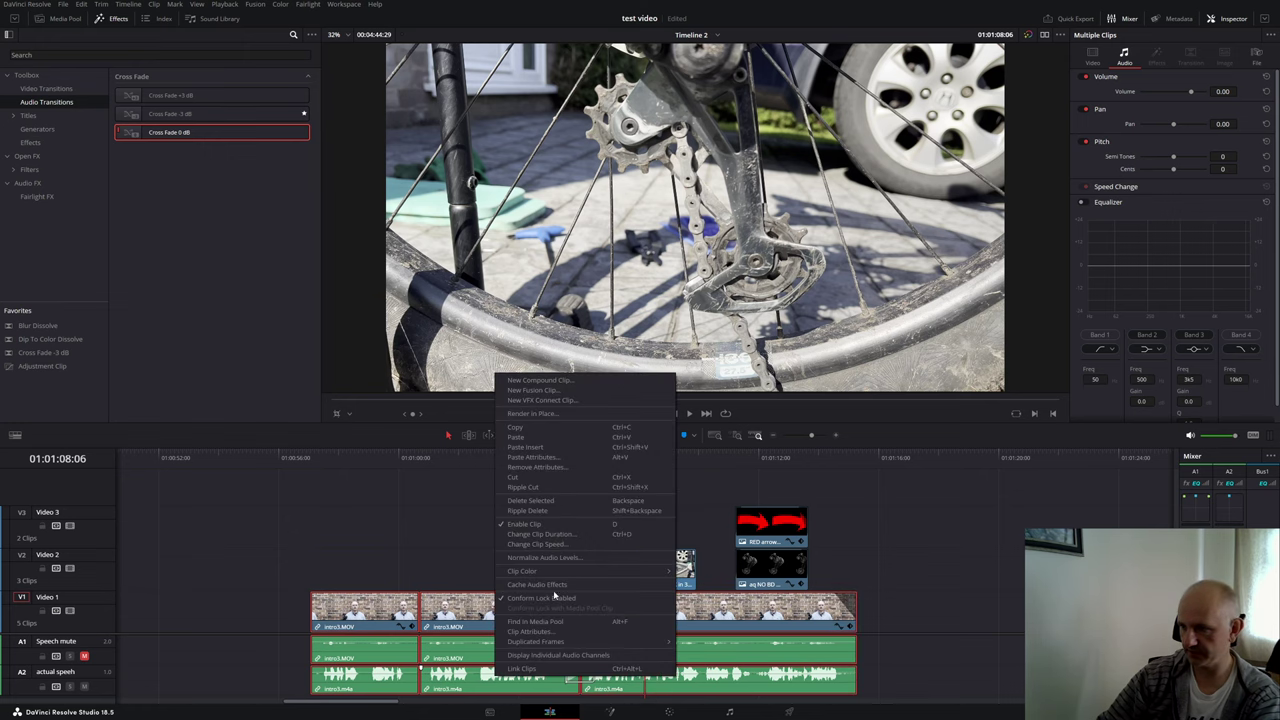
{"action": "left_click", "coordinate": [548, 557]}
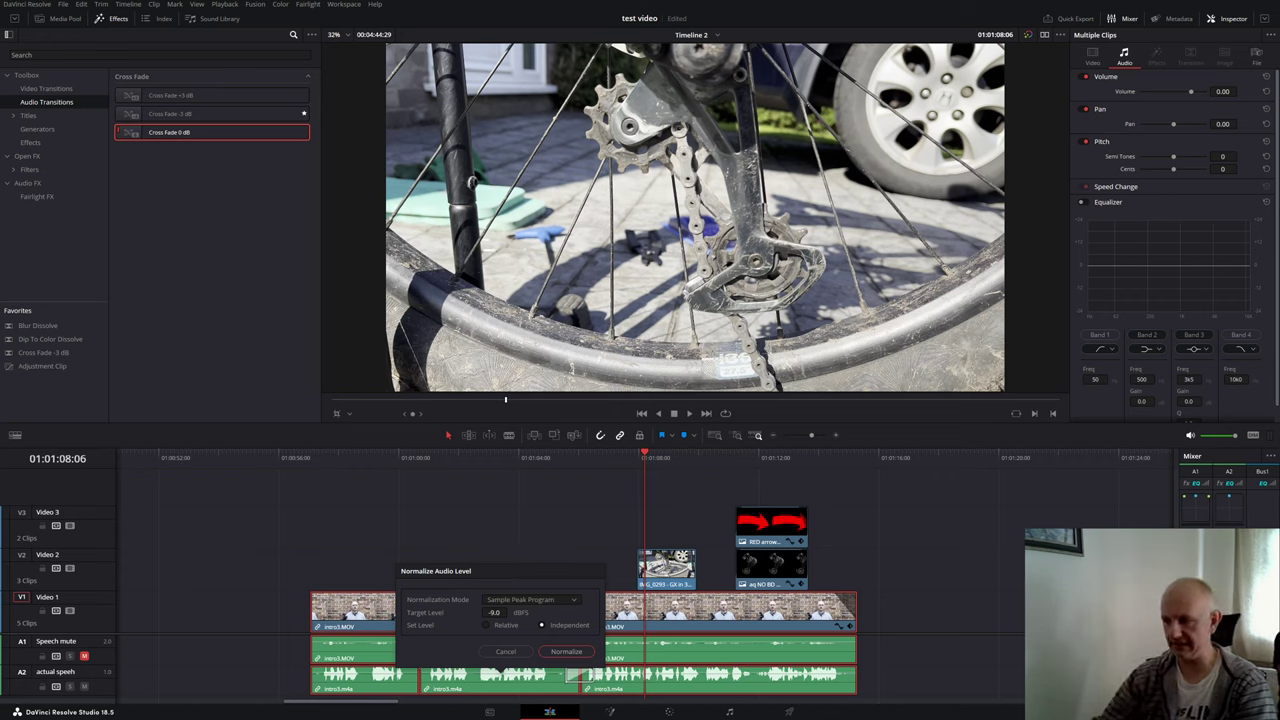
{"action": "left_click", "coordinate": [1017, 587]}
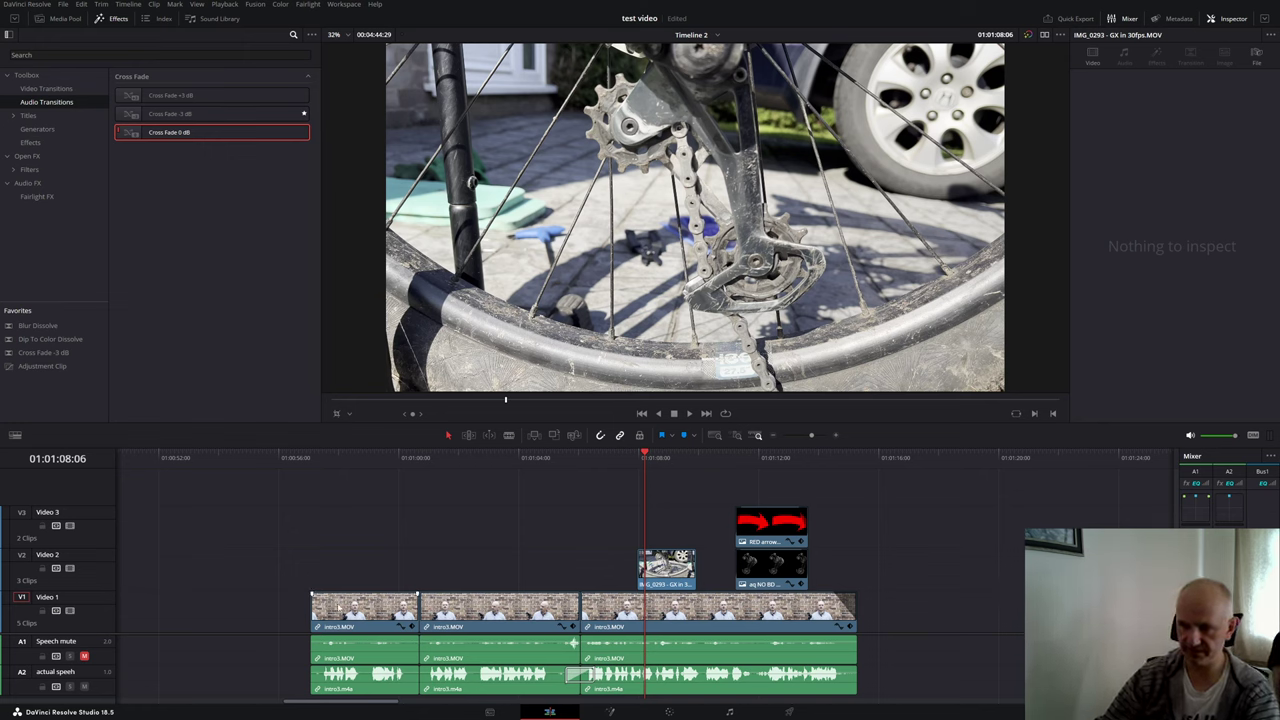
Step: Adjust the clip volume of the first intro3.m4a clip on audio track A2
{"action": "left_click", "coordinate": [495, 683]}
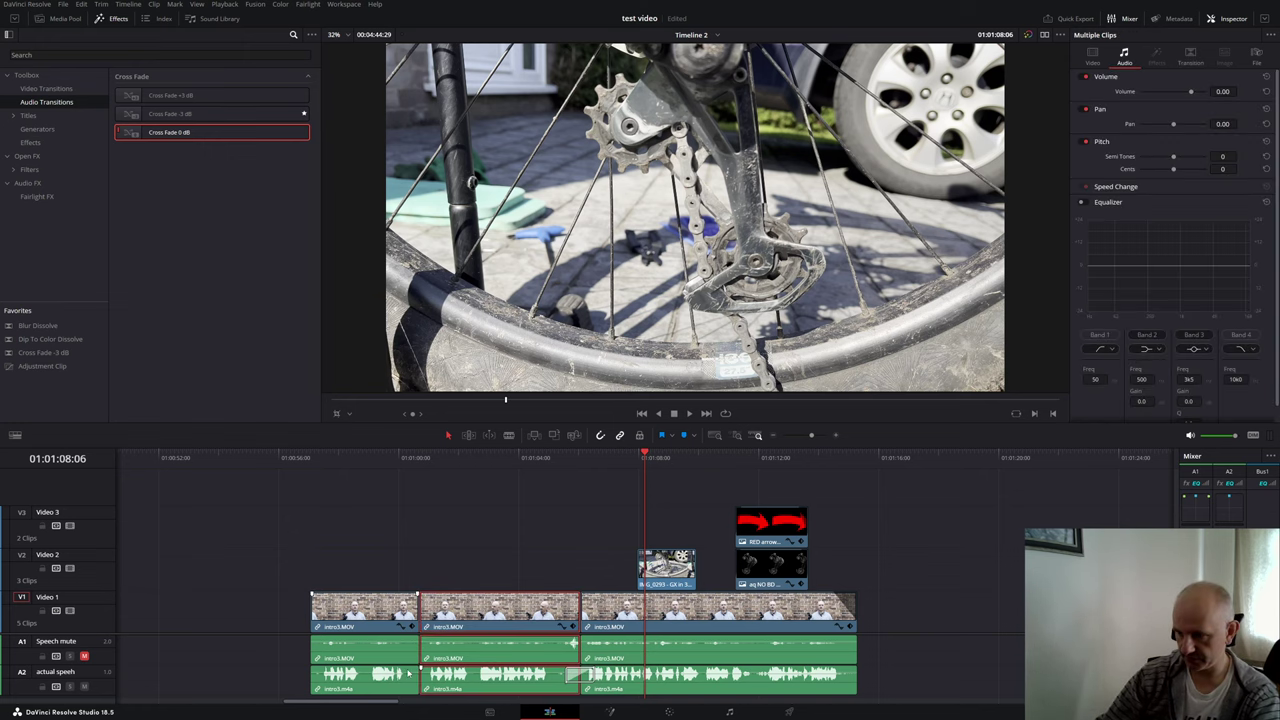
{"action": "left_click", "coordinate": [362, 684]}
{"action": "left_click_drag", "start_coordinate": [375, 669], "coordinate": [380, 669]}
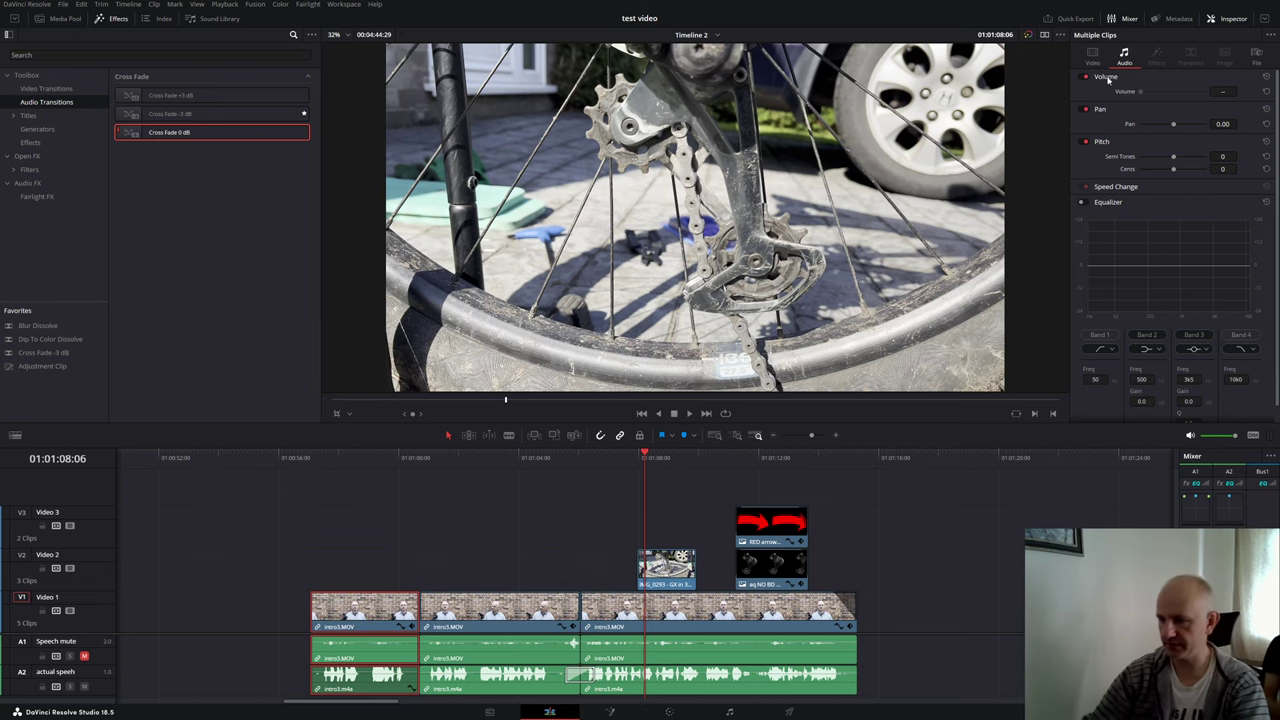
Step: Normalize the second intro3.m4a clip on A2 with Sample Peak Program, a -9.0 dBFS target and the Independent level option
{"action": "left_click", "coordinate": [486, 682]}
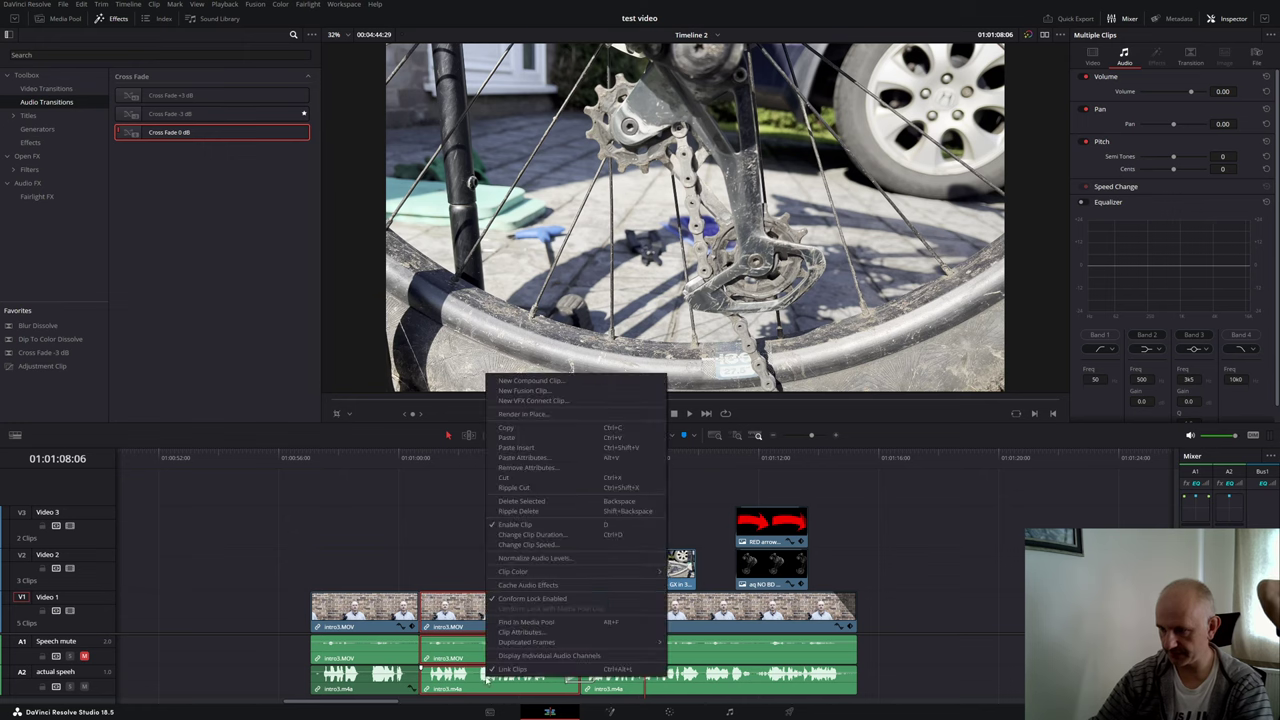
{"action": "right_click", "coordinate": [486, 682]}
{"action": "left_click", "coordinate": [540, 557]}
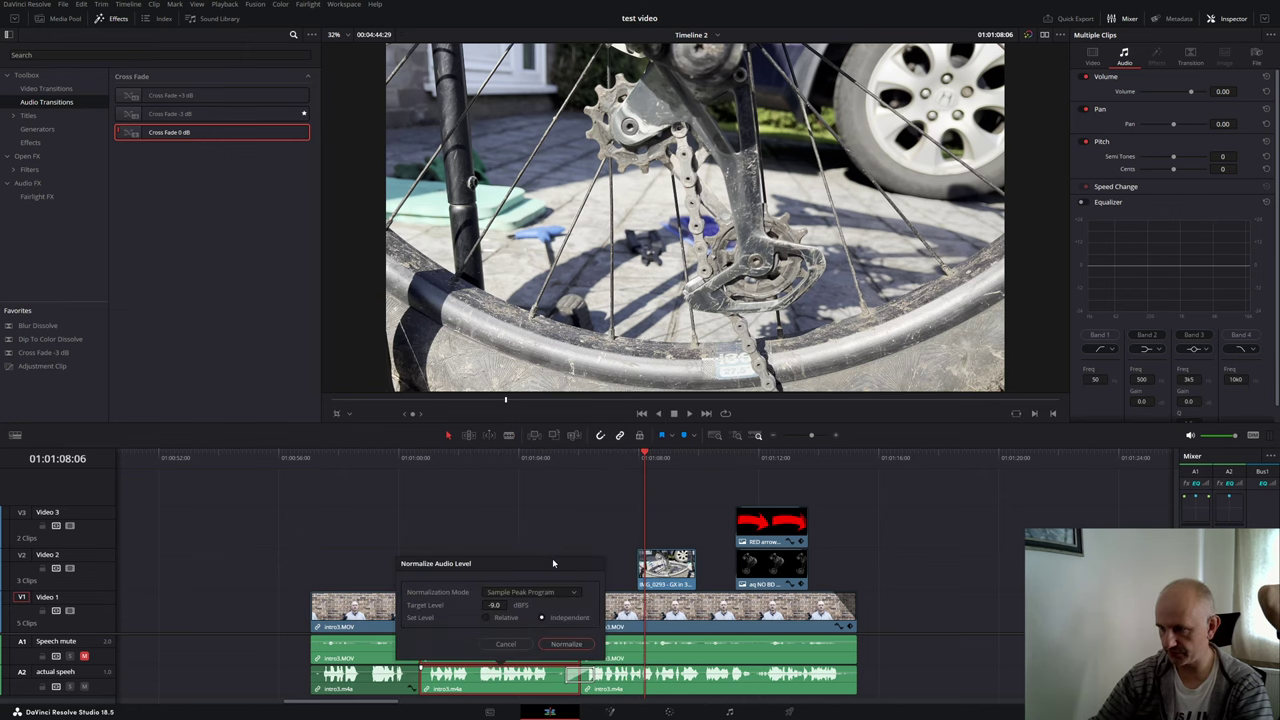
{"action": "left_click", "coordinate": [566, 644]}
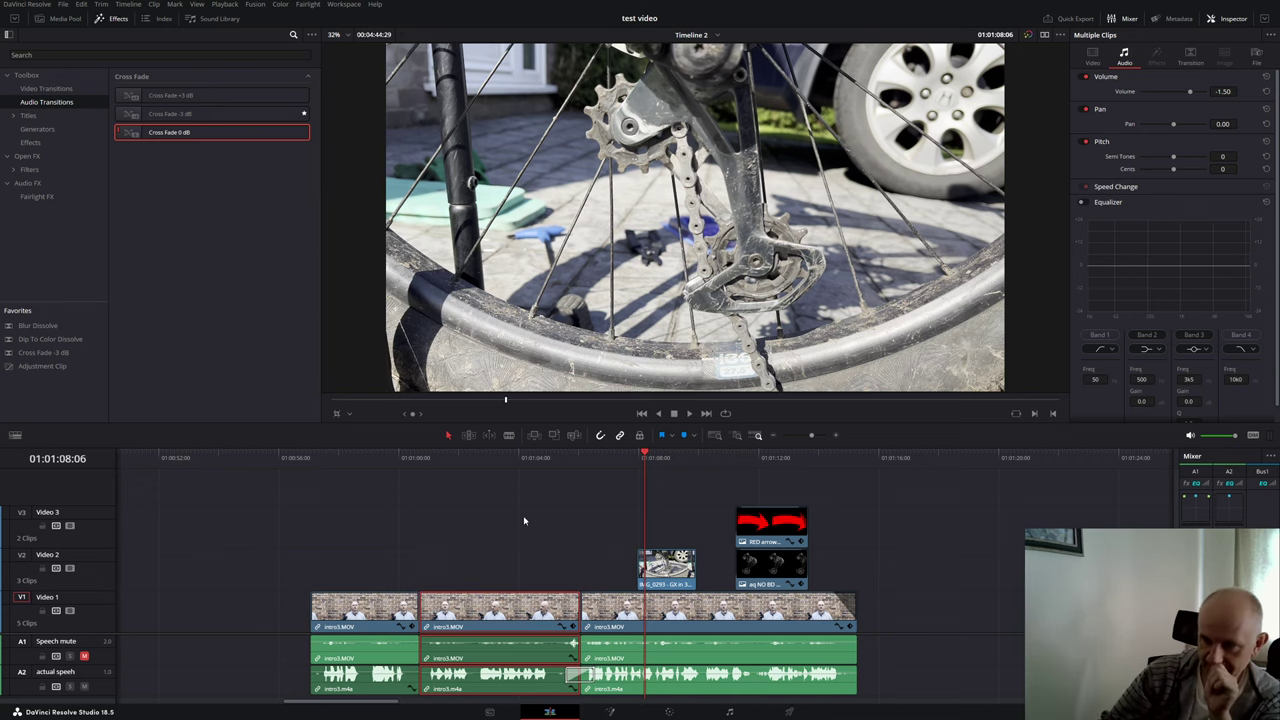
Step: Play and scrub through the first two intro3 clips to compare their audio levels and volume settings
{"action": "left_click_drag", "start_coordinate": [639, 455], "coordinate": [415, 542]}
{"action": "left_click", "coordinate": [470, 538]}
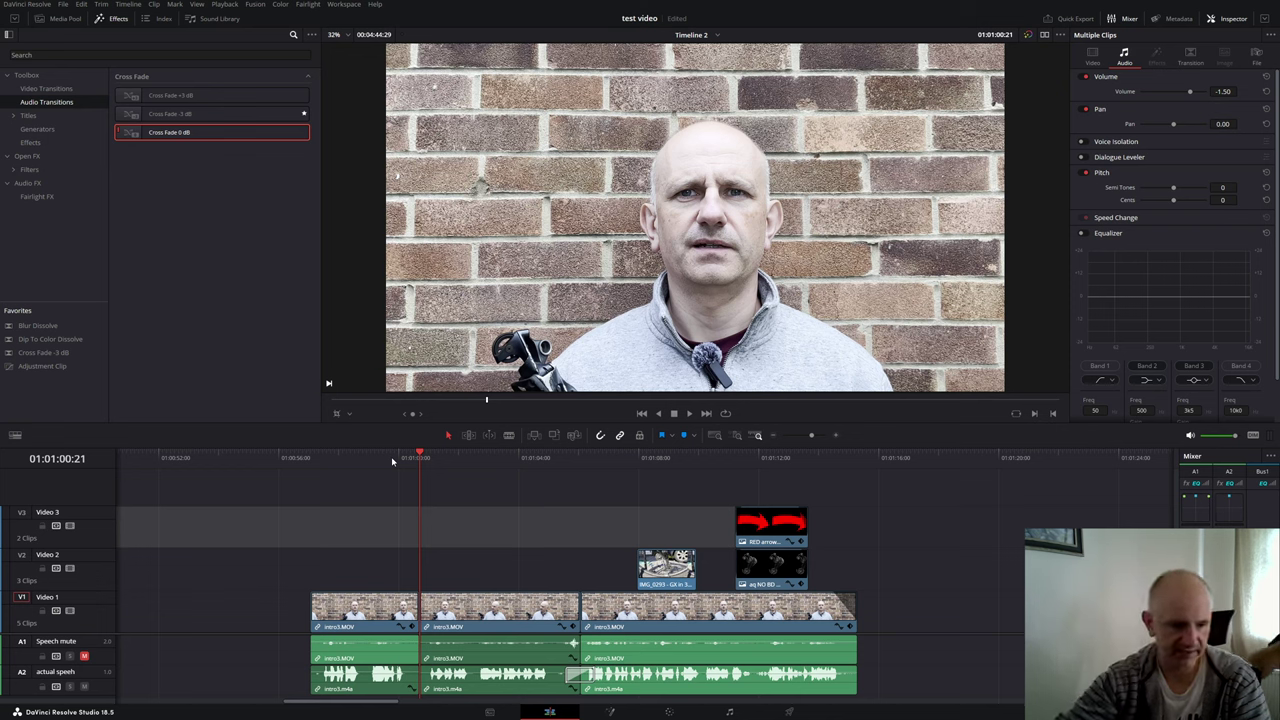
{"action": "key", "text": "space"}
{"action": "key", "text": "space"}
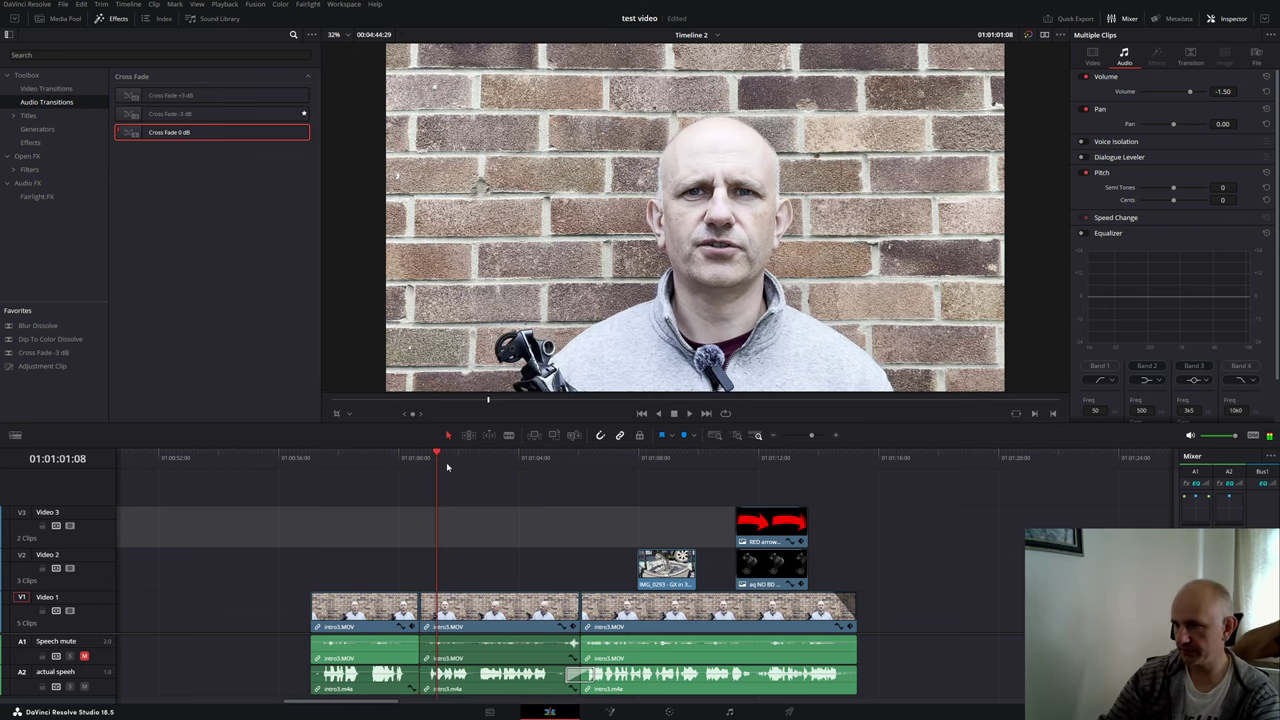
{"action": "left_click_drag", "start_coordinate": [449, 464], "coordinate": [500, 486]}
{"action": "left_click", "coordinate": [500, 616]}
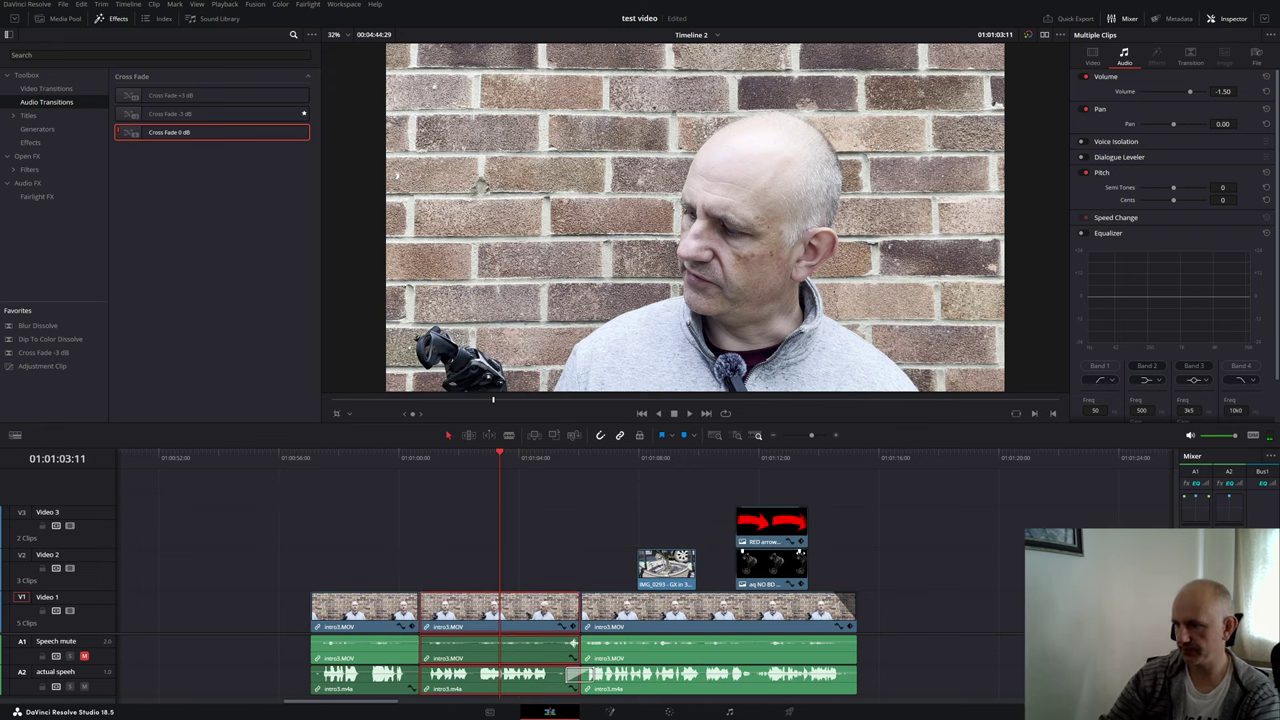
{"action": "left_click", "coordinate": [869, 576]}
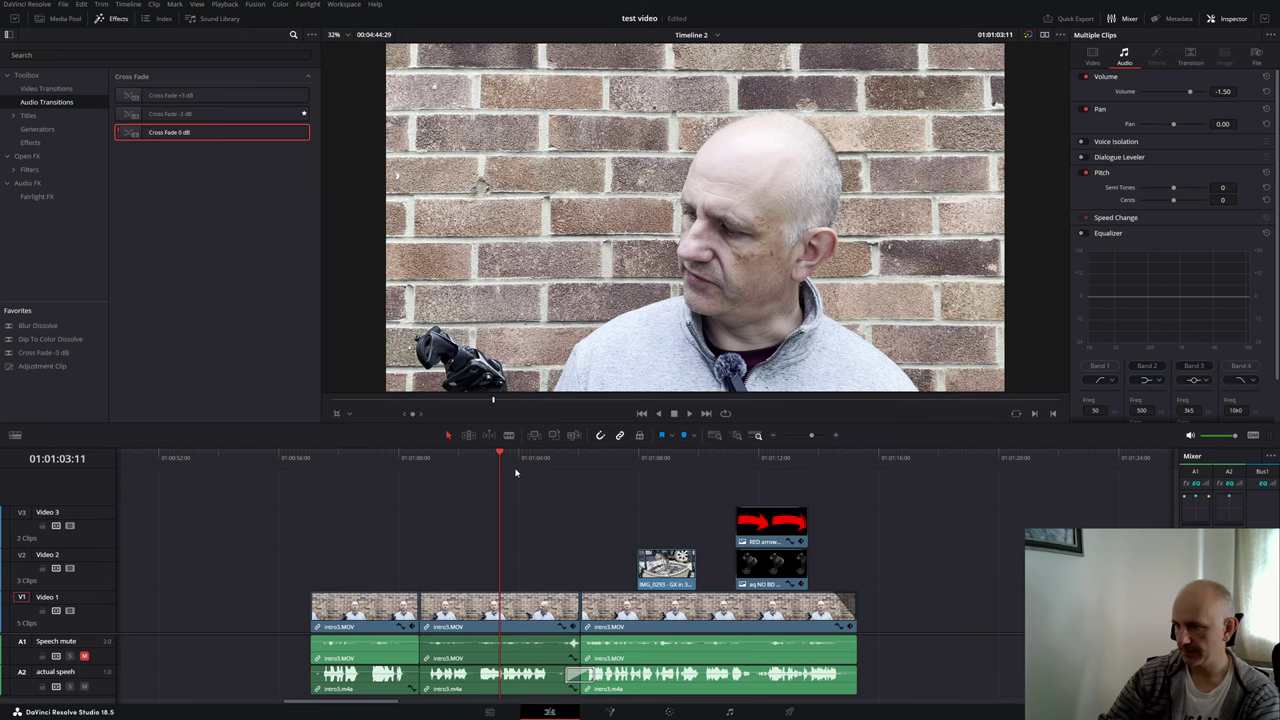
{"action": "left_click_drag", "start_coordinate": [499, 466], "coordinate": [345, 479]}
{"action": "left_click", "coordinate": [360, 617]}
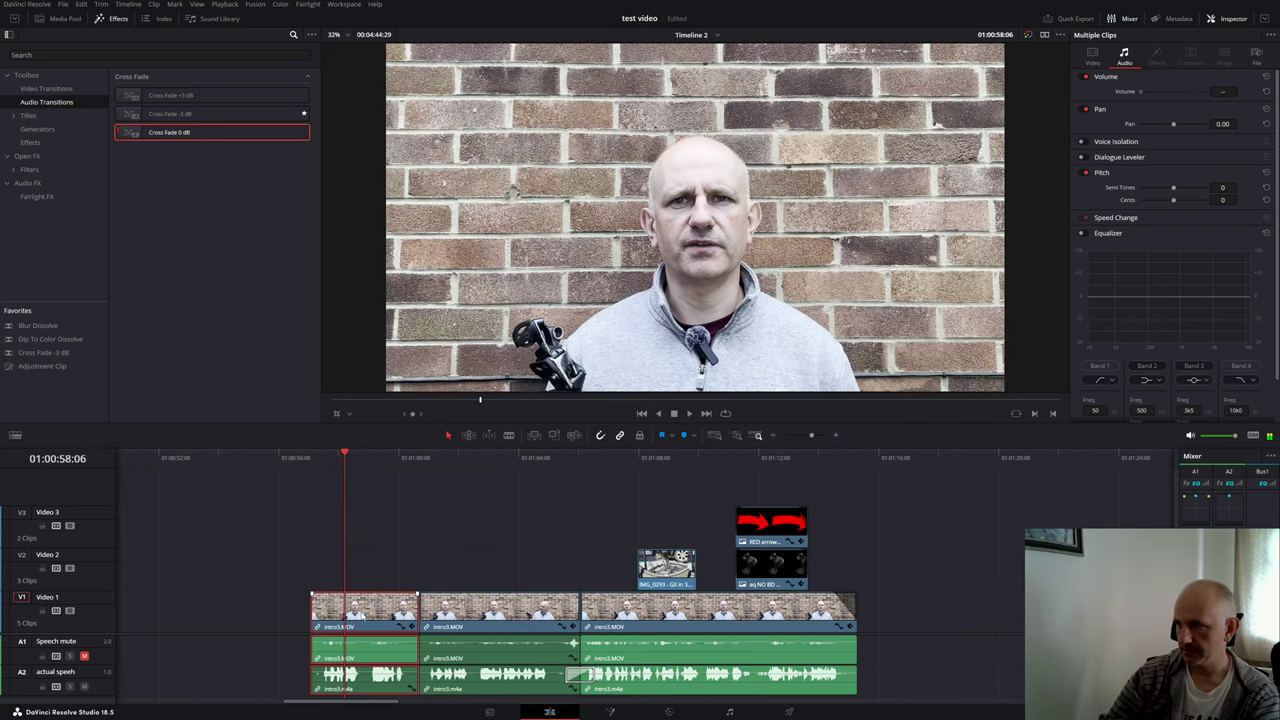
Step: Add Transform keyframes for zoom and position on the first frame of the first intro3.MOV clip, at 01:00:57:02
{"action": "left_click", "coordinate": [1092, 55]}
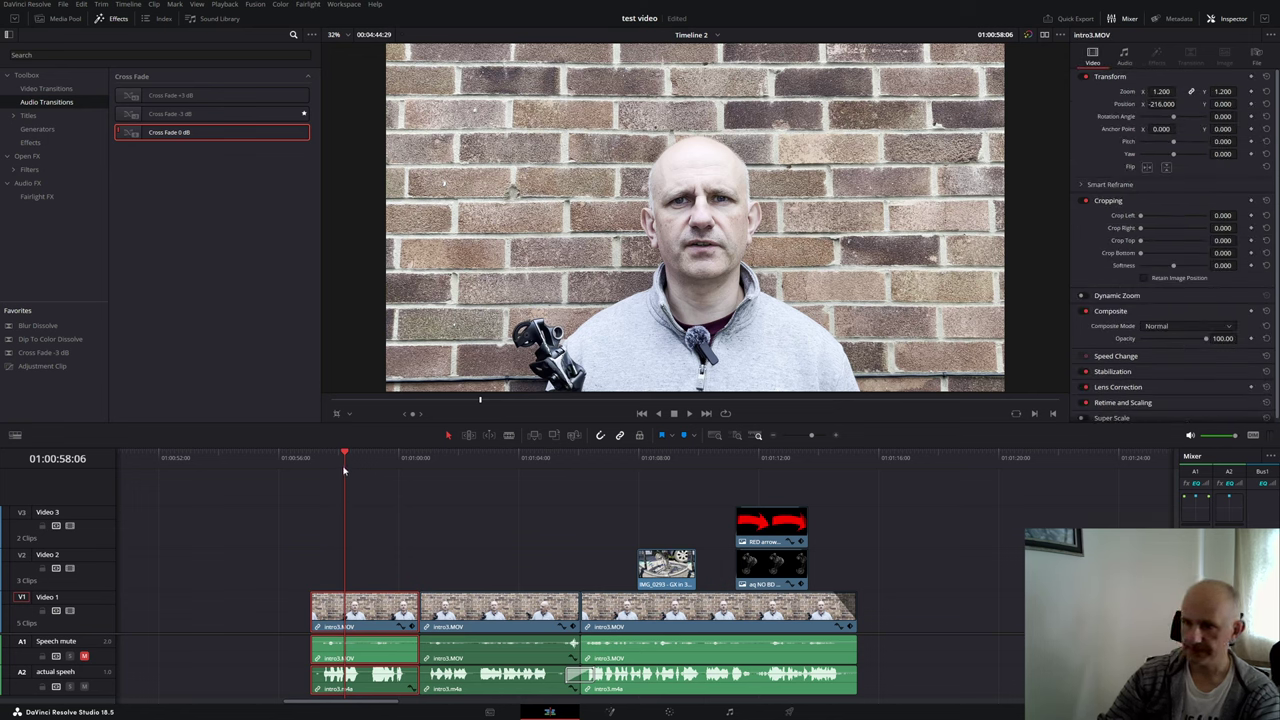
{"action": "left_click_drag", "start_coordinate": [348, 463], "coordinate": [333, 474]}
{"action": "left_click_drag", "start_coordinate": [328, 478], "coordinate": [320, 480]}
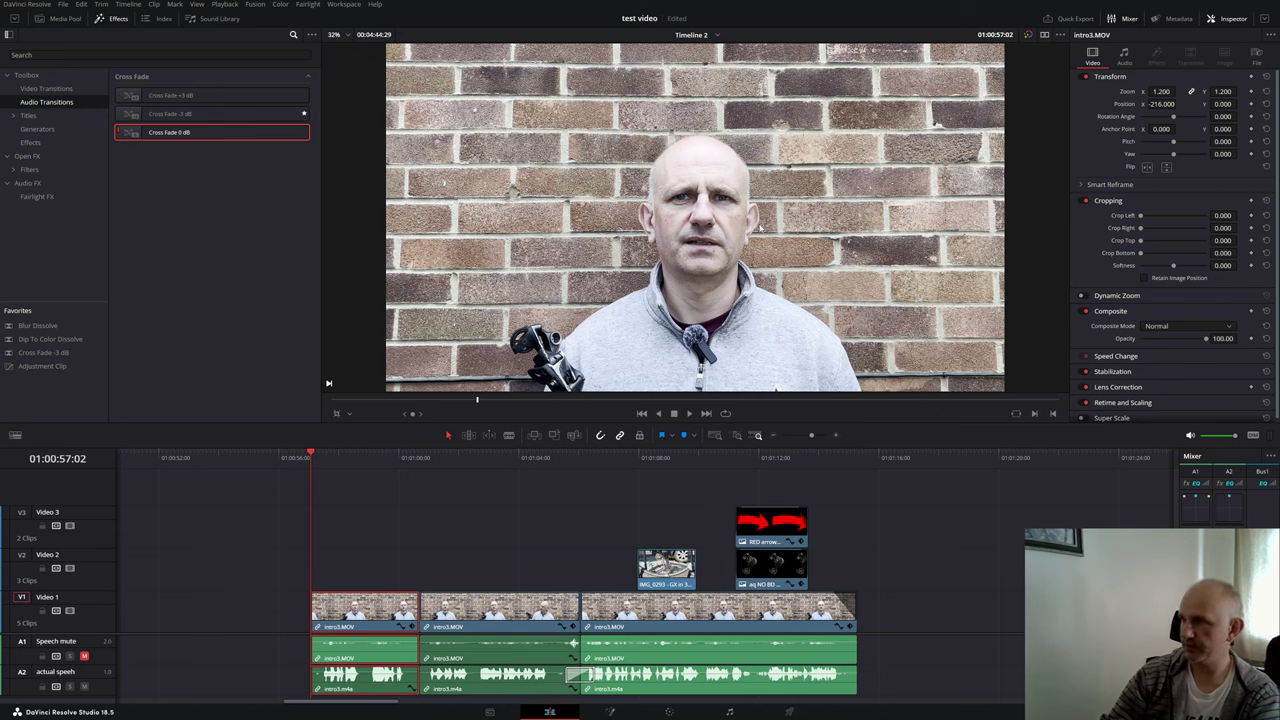
{"action": "left_click_drag", "start_coordinate": [297, 460], "coordinate": [310, 485]}
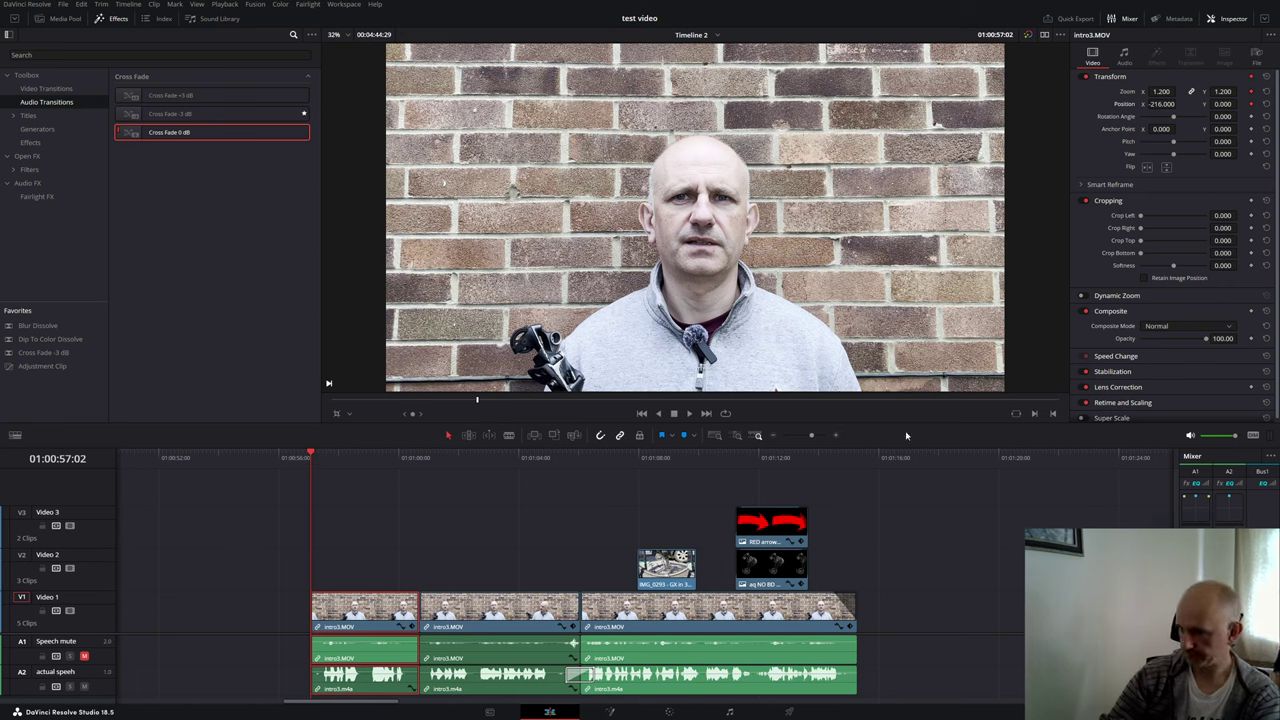
Step: Set the first clip's zoom to 1.560 at 01:00:59:12 as a second keyframe
{"action": "left_click_drag", "start_coordinate": [311, 461], "coordinate": [375, 458]}
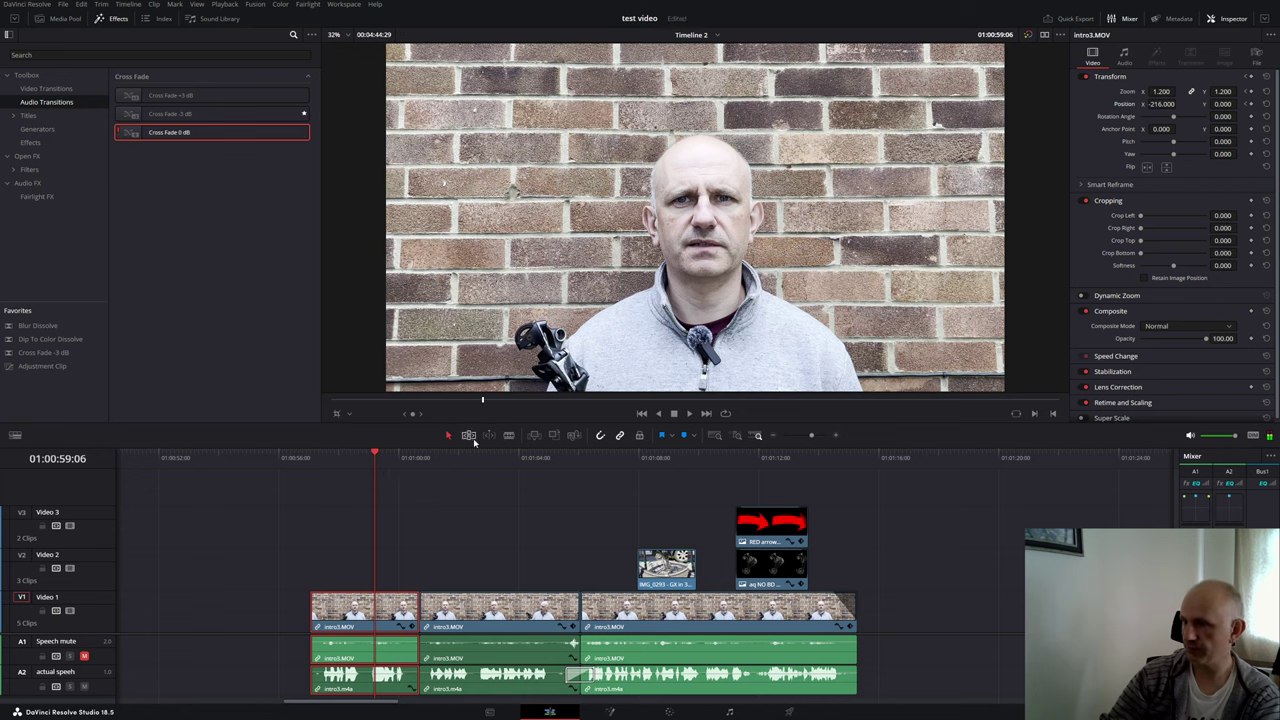
{"action": "left_click_drag", "start_coordinate": [374, 483], "coordinate": [313, 474]}
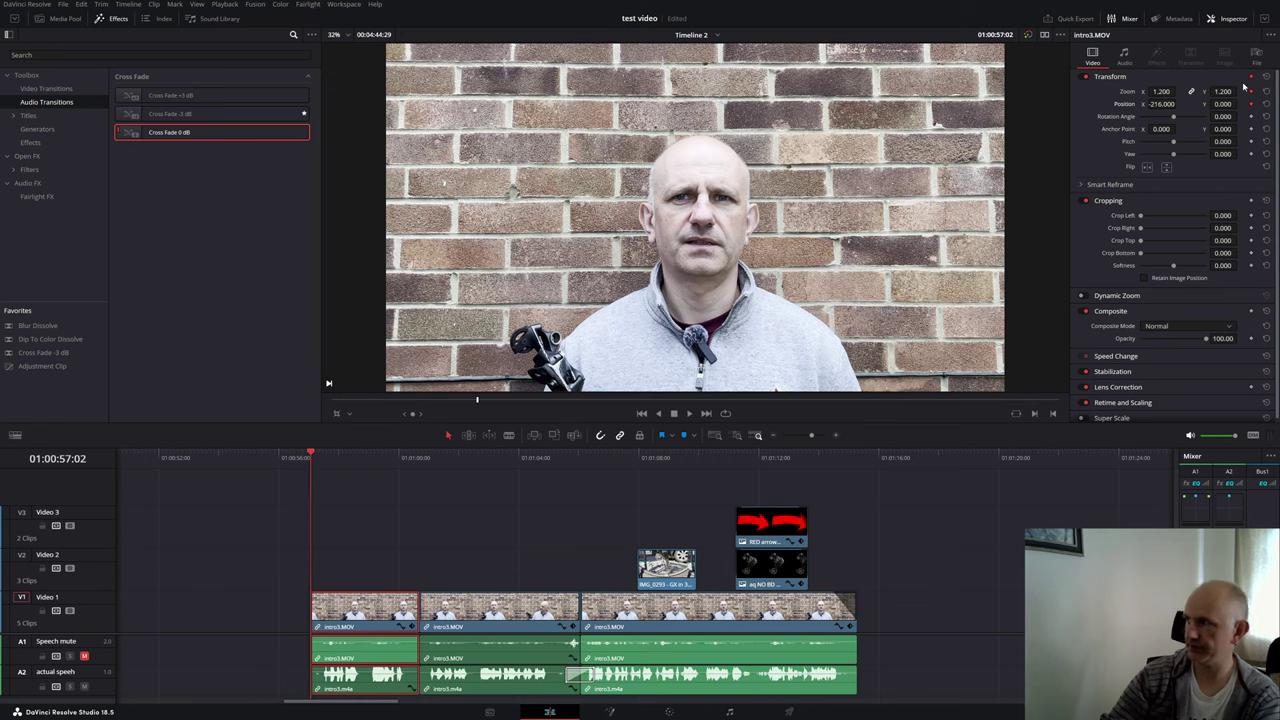
{"action": "left_click_drag", "start_coordinate": [311, 470], "coordinate": [381, 478]}
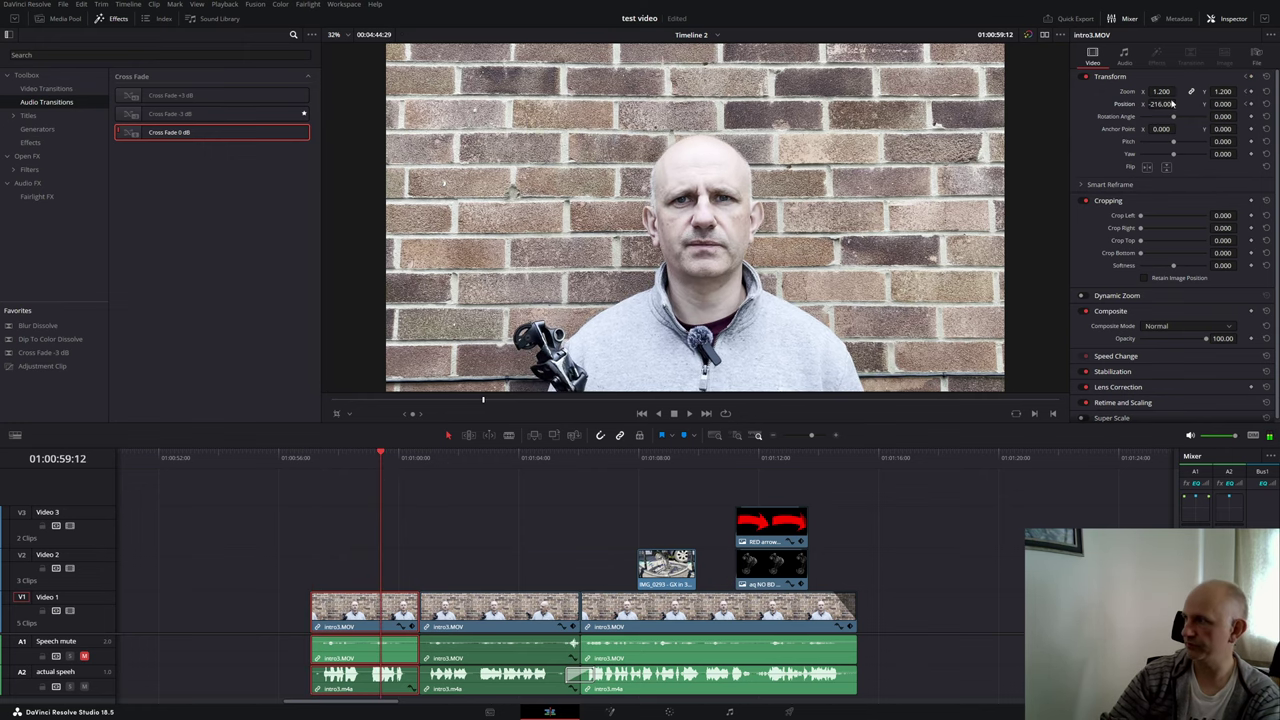
{"action": "left_click_drag", "start_coordinate": [1157, 91], "coordinate": [1178, 91]}
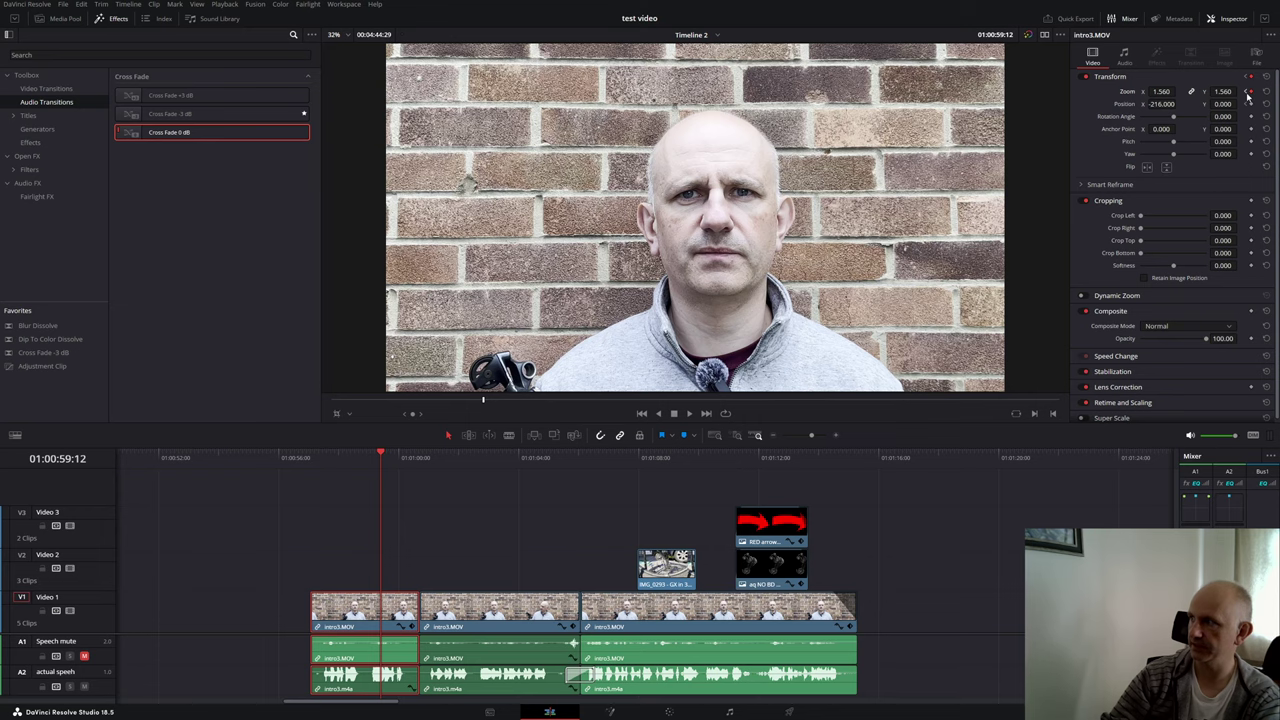
Step: Jump between the first clip's zoom keyframes and play back the animated zoom
{"action": "left_click", "coordinate": [1247, 93]}
{"action": "left_click", "coordinate": [1257, 93]}
{"action": "left_click", "coordinate": [1246, 93]}
{"action": "key", "text": "space"}
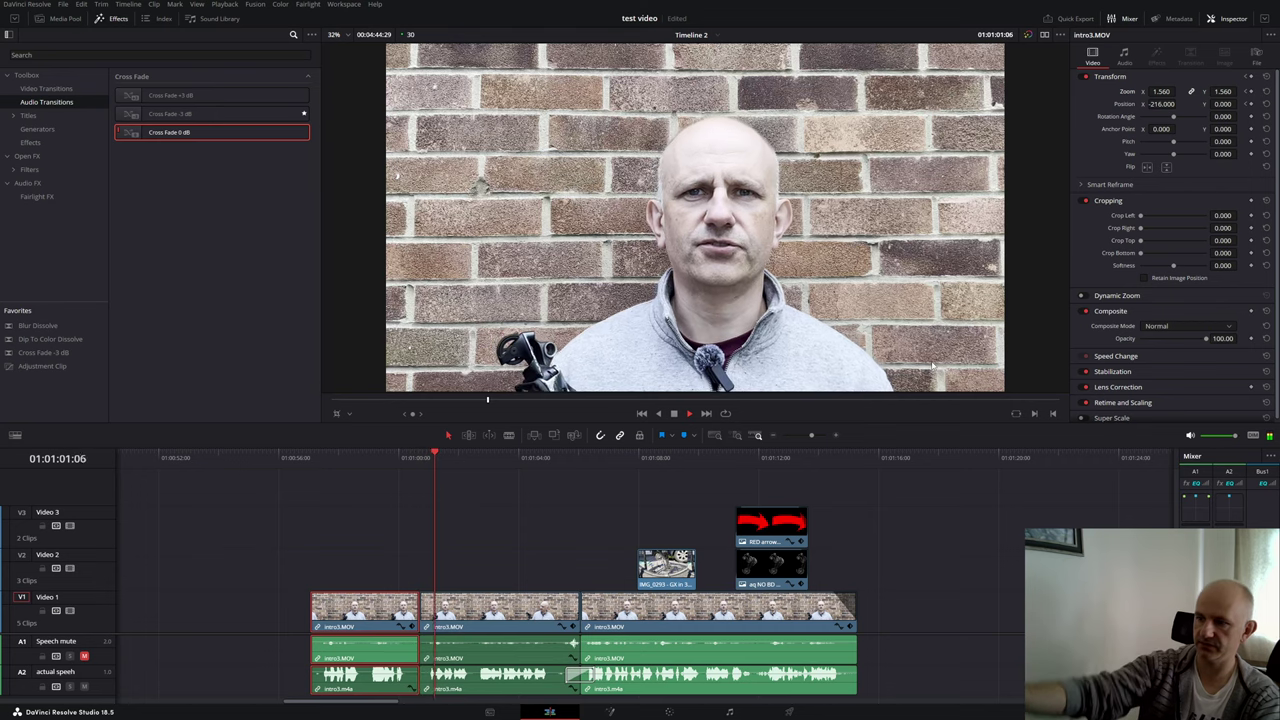
{"action": "key", "text": "space"}
Step: Remove the zoom keyframe at 01:00:59:12 and set the zoom to 1.560 at the end of the first clip, at 01:01:00:21
{"action": "left_click", "coordinate": [370, 487]}
{"action": "left_click_drag", "start_coordinate": [369, 487], "coordinate": [390, 526]}
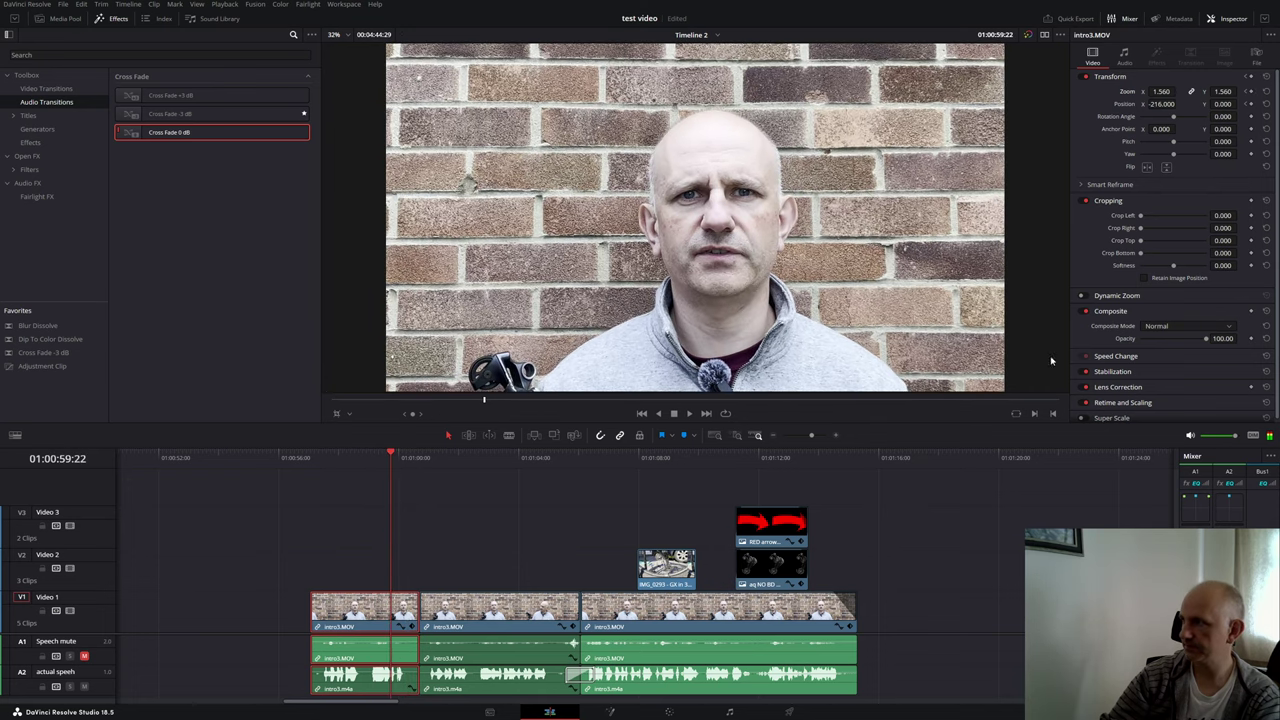
{"action": "left_click", "coordinate": [1247, 95]}
{"action": "left_click", "coordinate": [1251, 93]}
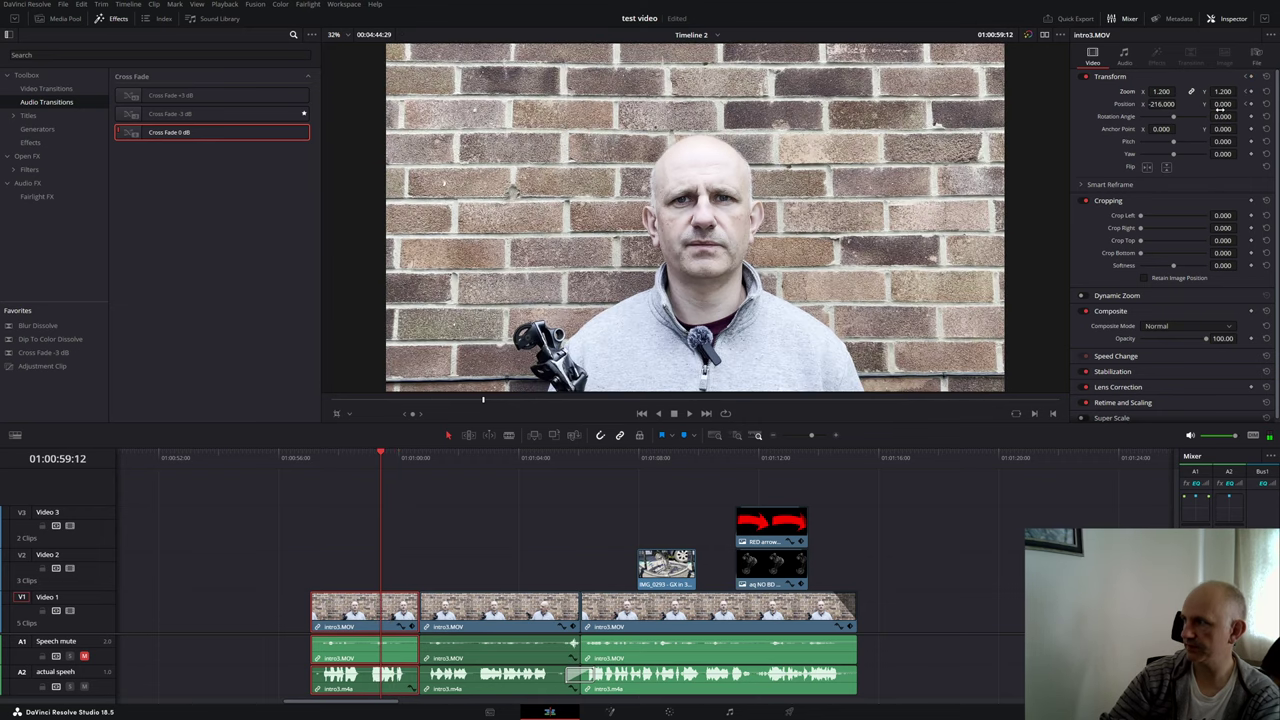
{"action": "left_click_drag", "start_coordinate": [383, 457], "coordinate": [418, 457]}
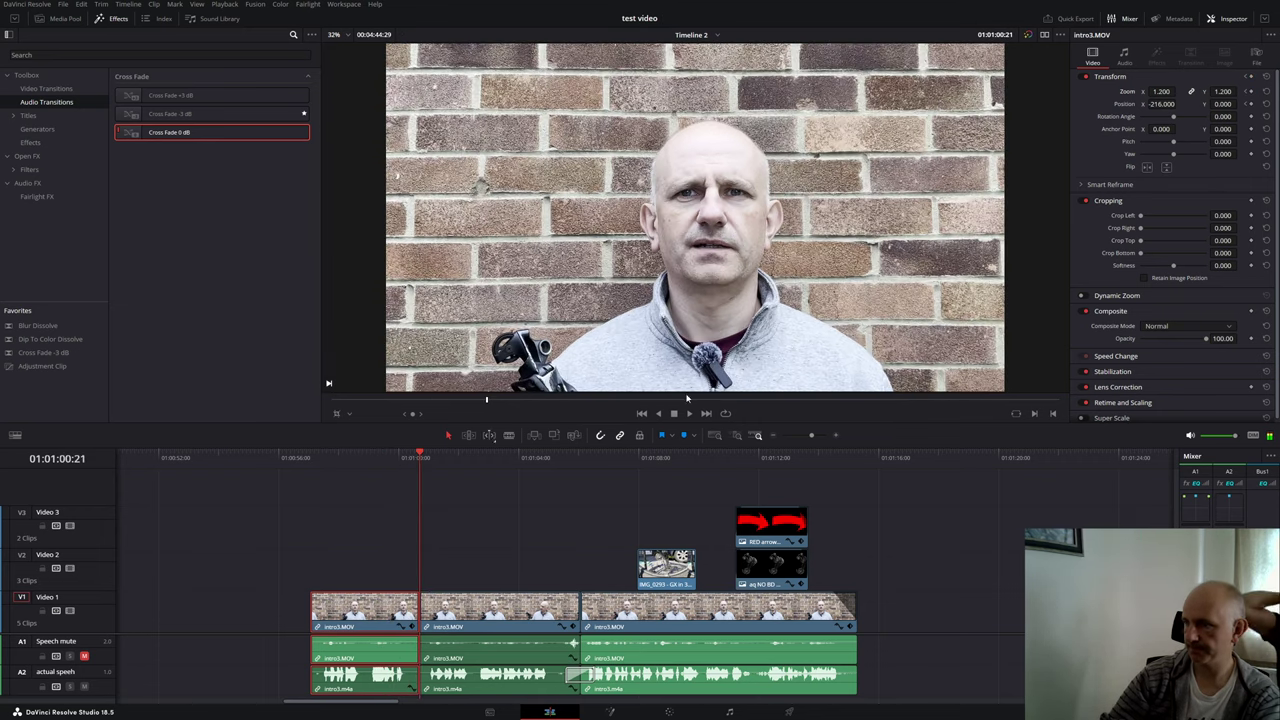
{"action": "left_click_drag", "start_coordinate": [1164, 91], "coordinate": [1191, 91]}
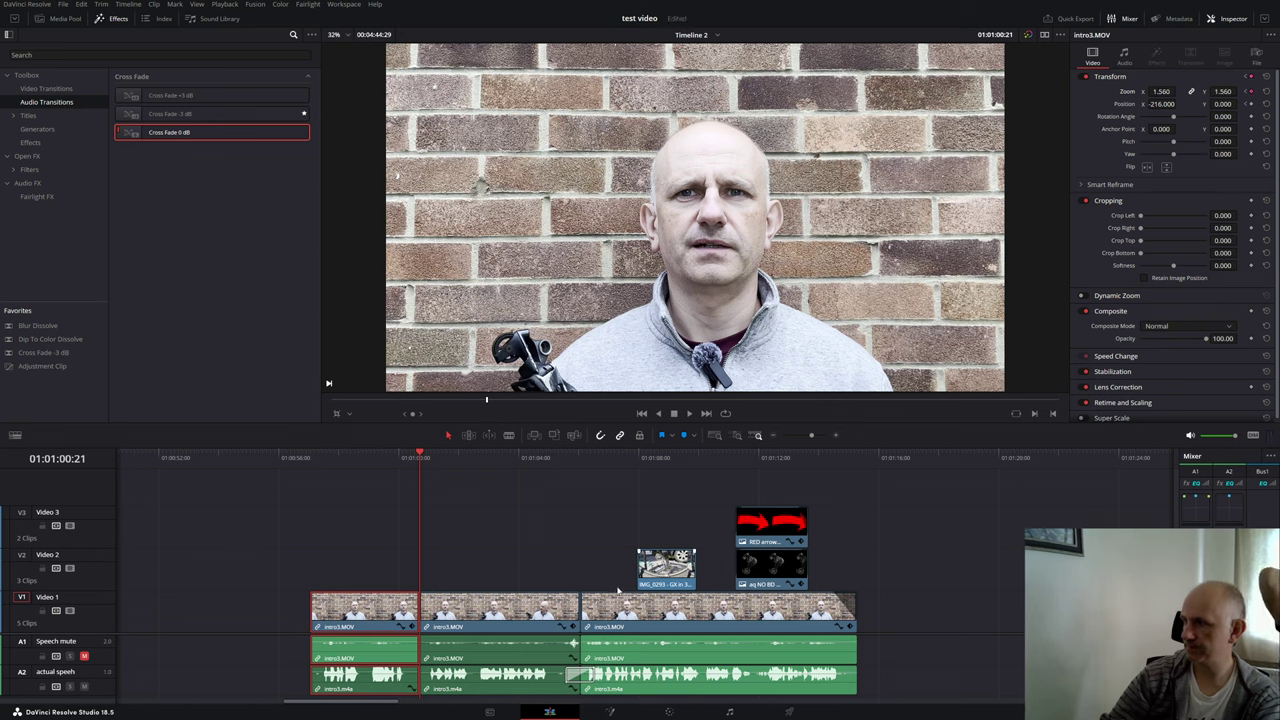
Step: Check the second clip's zoom setting and play back the first clip's zoom across the cut between both clips
{"action": "left_click", "coordinate": [523, 603]}
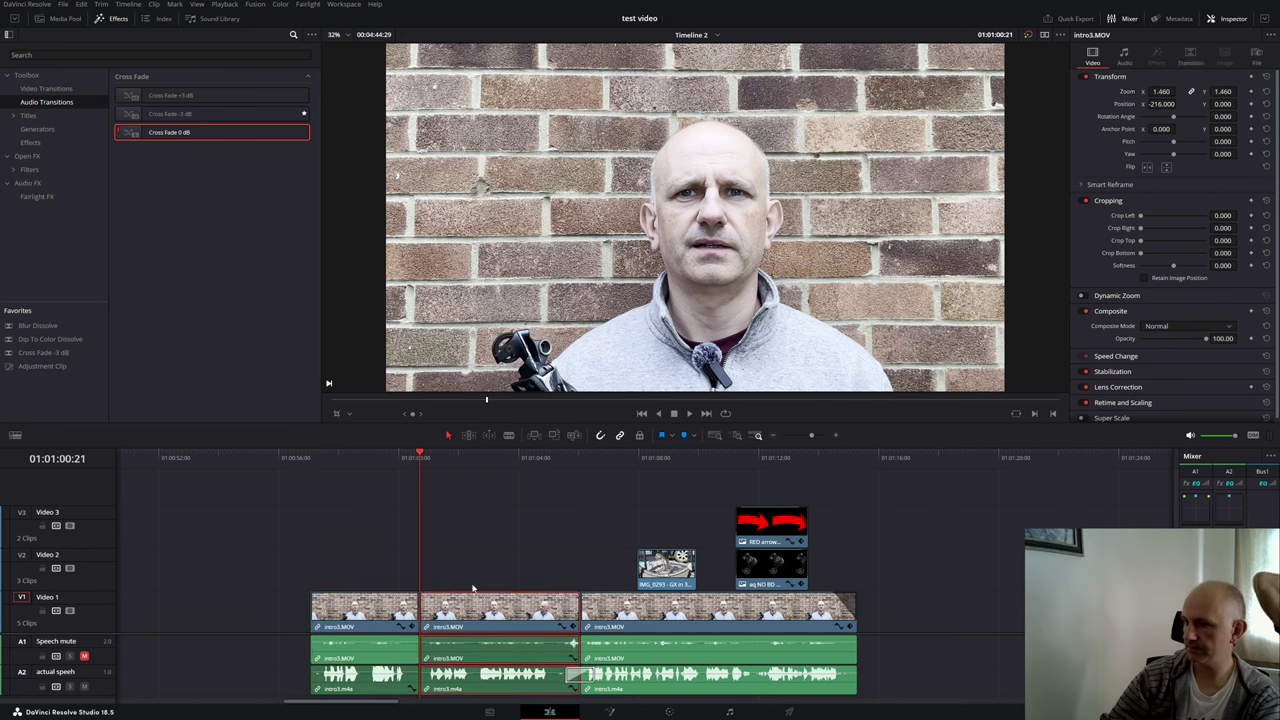
{"action": "left_click", "coordinate": [396, 606]}
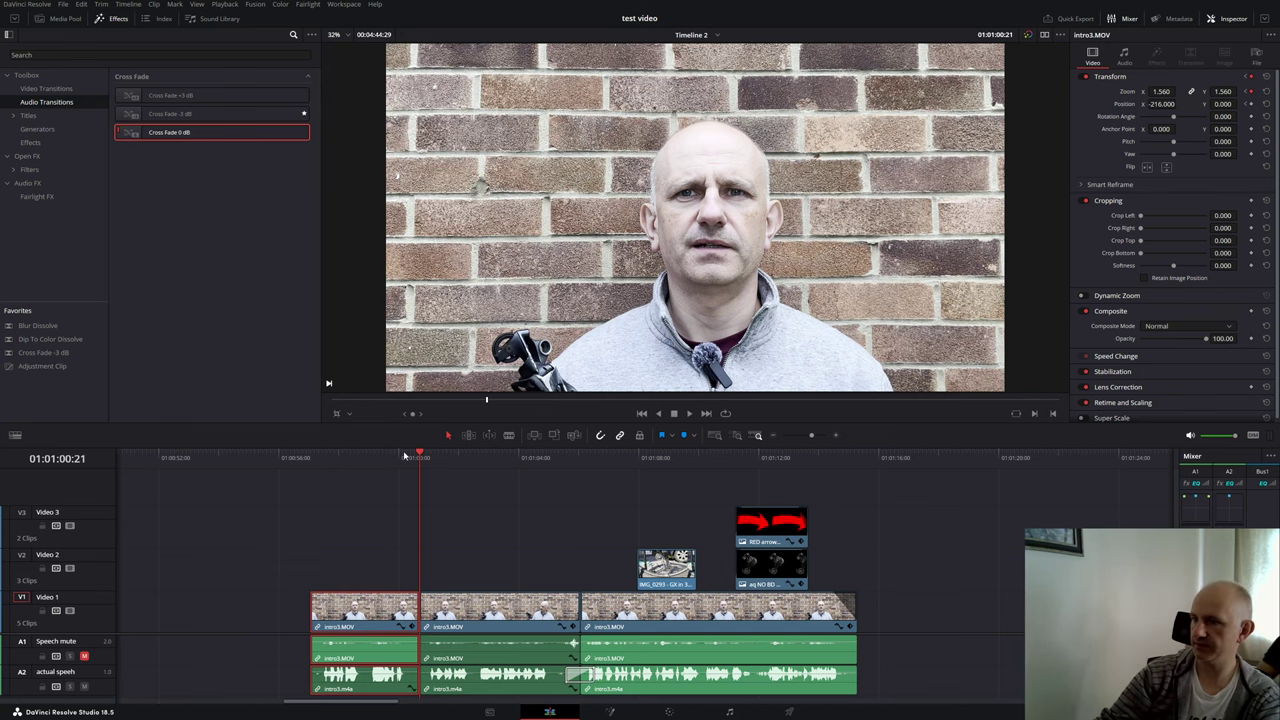
{"action": "left_click_drag", "start_coordinate": [418, 460], "coordinate": [311, 499]}
{"action": "key", "text": "space"}
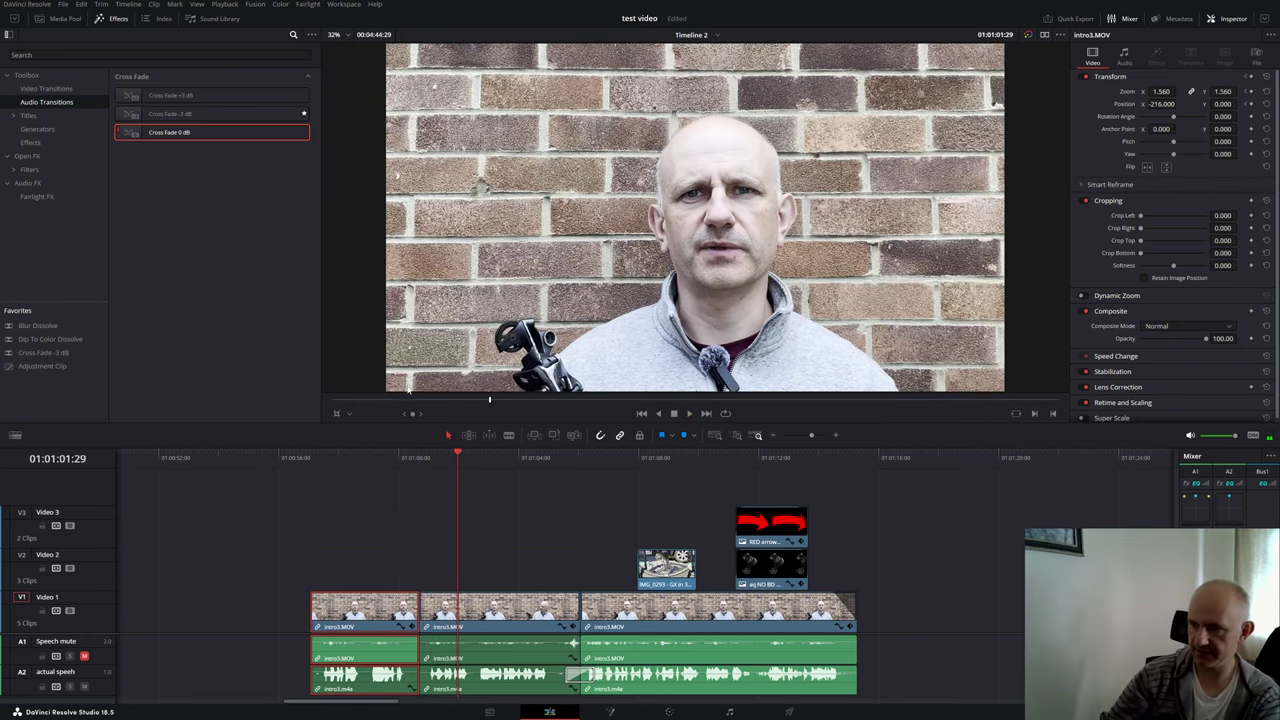
{"action": "left_click_drag", "start_coordinate": [459, 458], "coordinate": [422, 494]}
{"action": "key", "text": "space"}
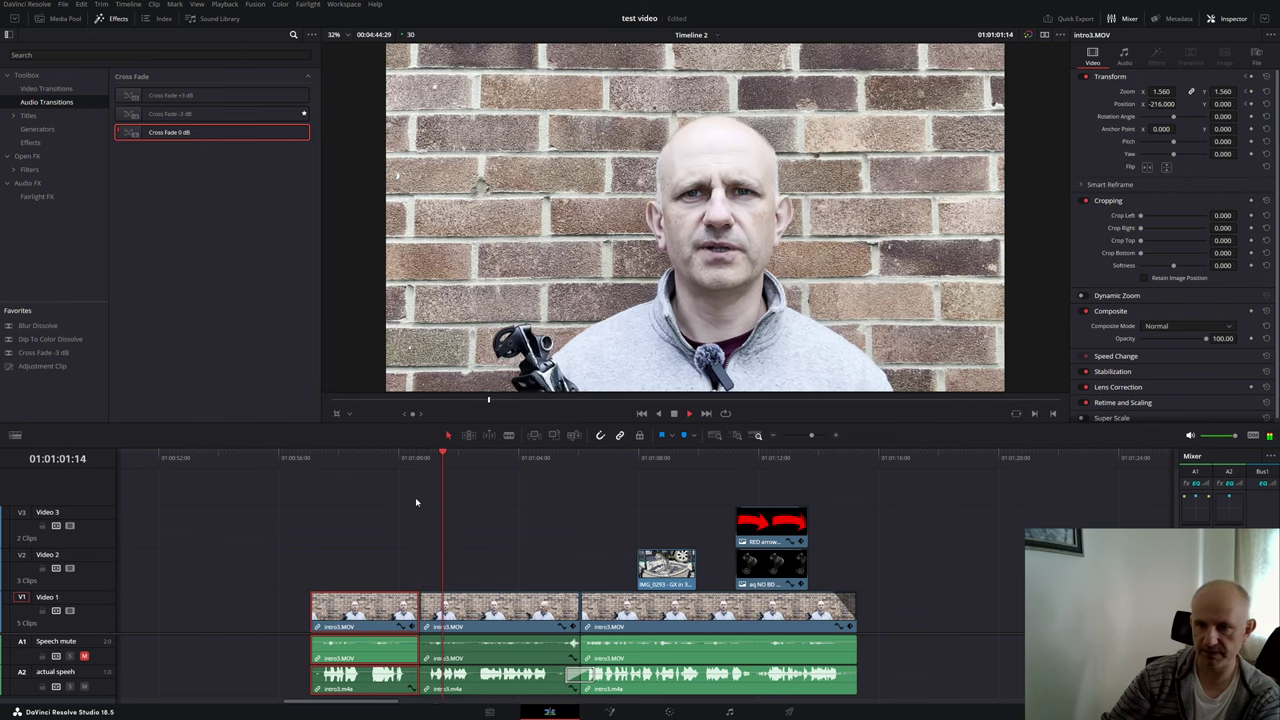
{"action": "key", "text": "space"}
{"action": "left_click", "coordinate": [393, 475]}
{"action": "key", "text": "space"}
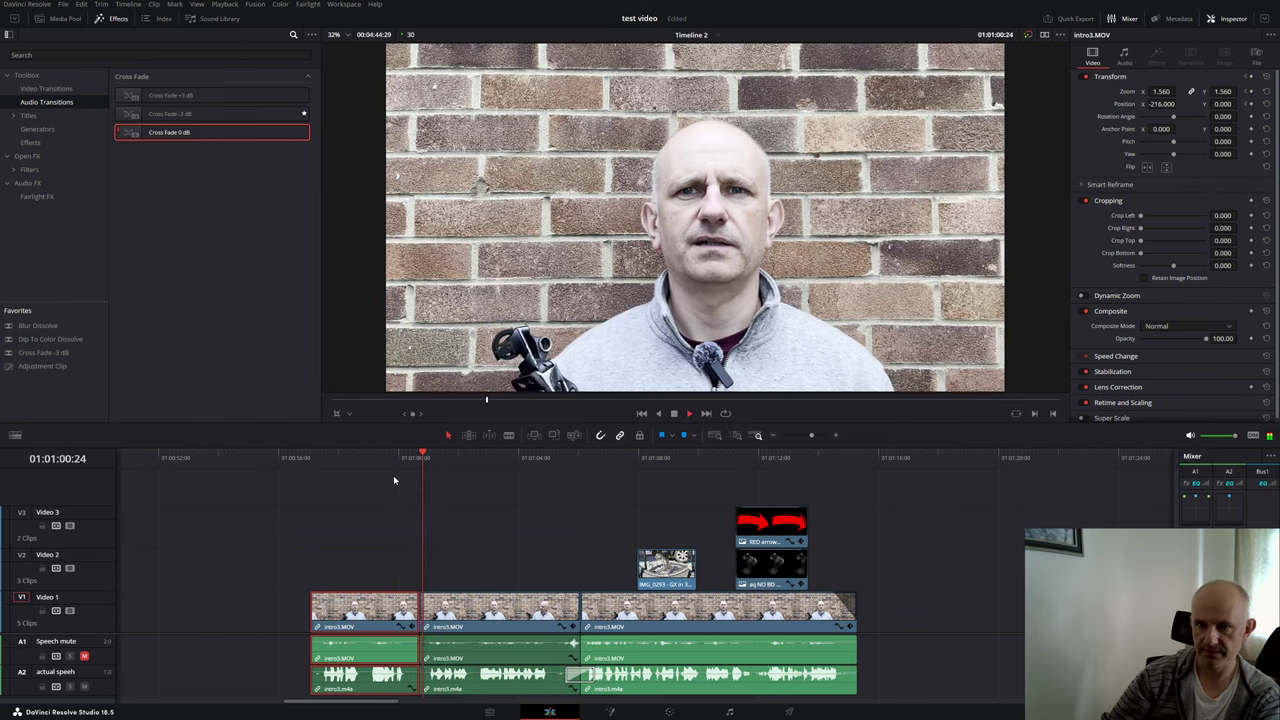
{"action": "key", "text": "space"}
{"action": "left_click", "coordinate": [422, 475]}
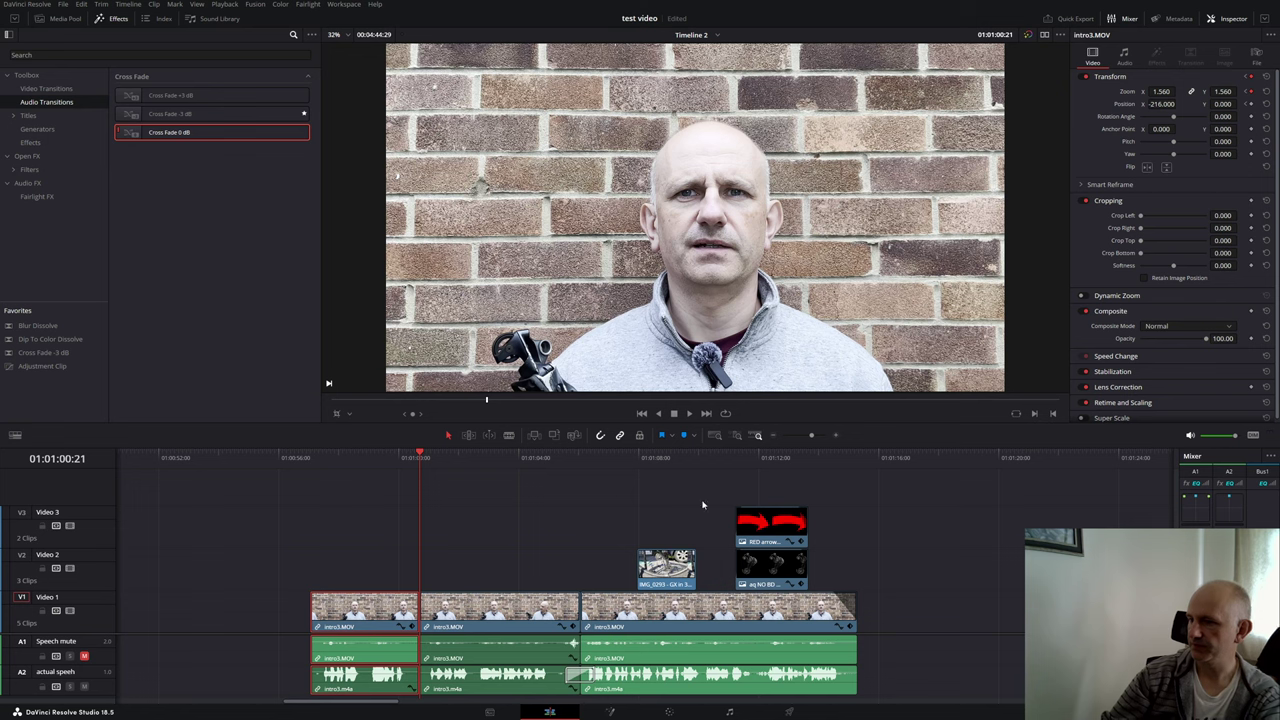
Step: Copy the first clip and paste its position, zoom and crop attributes onto the second clip with Maintain Timing
{"action": "right_click", "coordinate": [400, 607]}
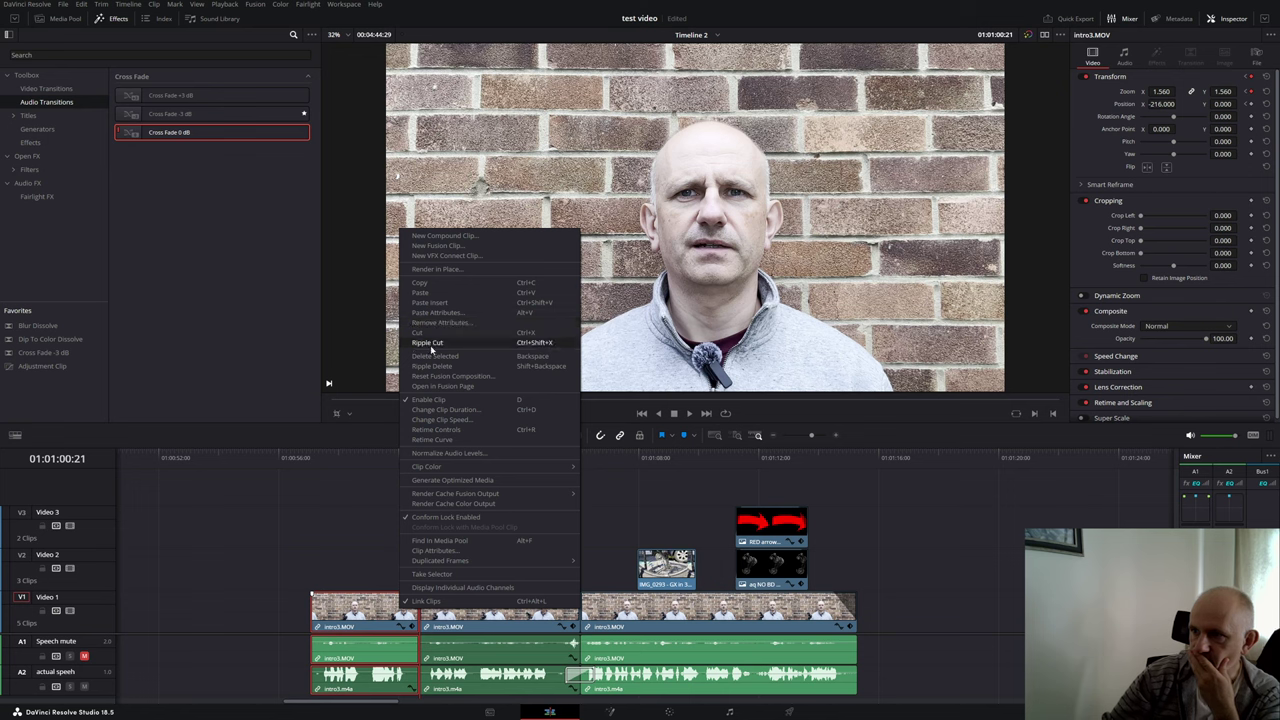
{"action": "left_click", "coordinate": [443, 294]}
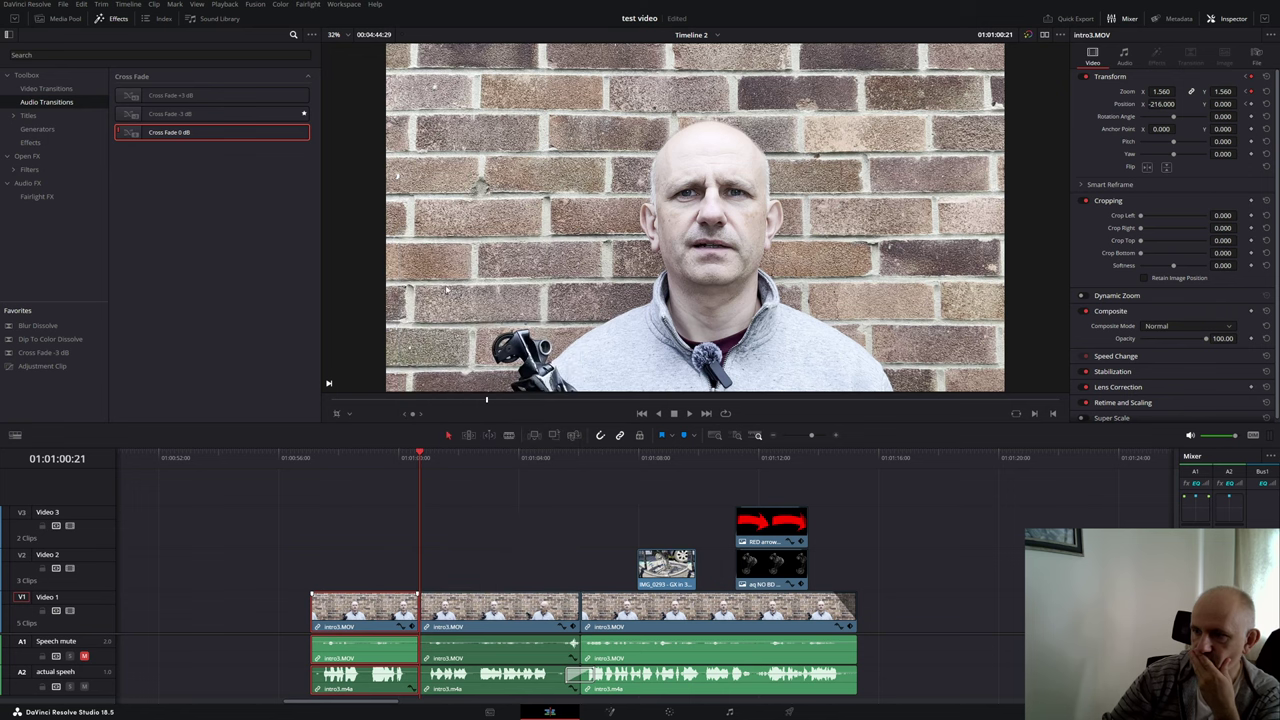
{"action": "left_click", "coordinate": [473, 632]}
{"action": "right_click", "coordinate": [489, 610]}
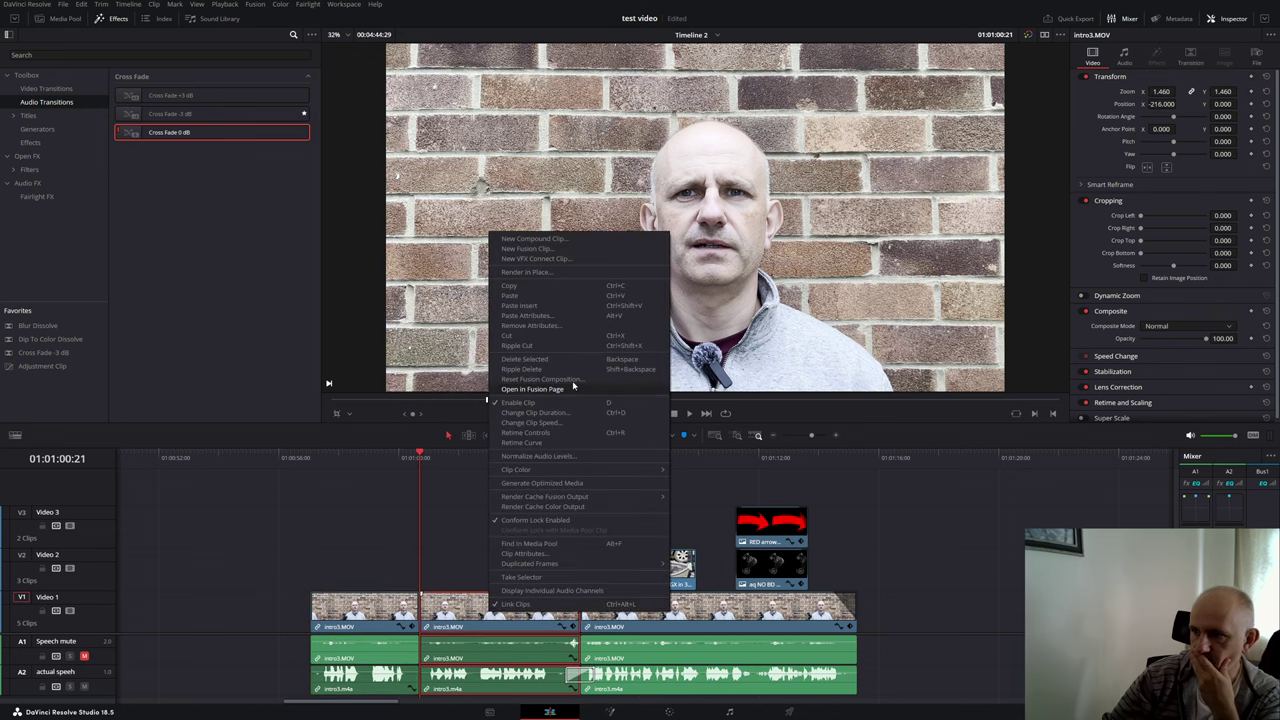
{"action": "left_click", "coordinate": [526, 316]}
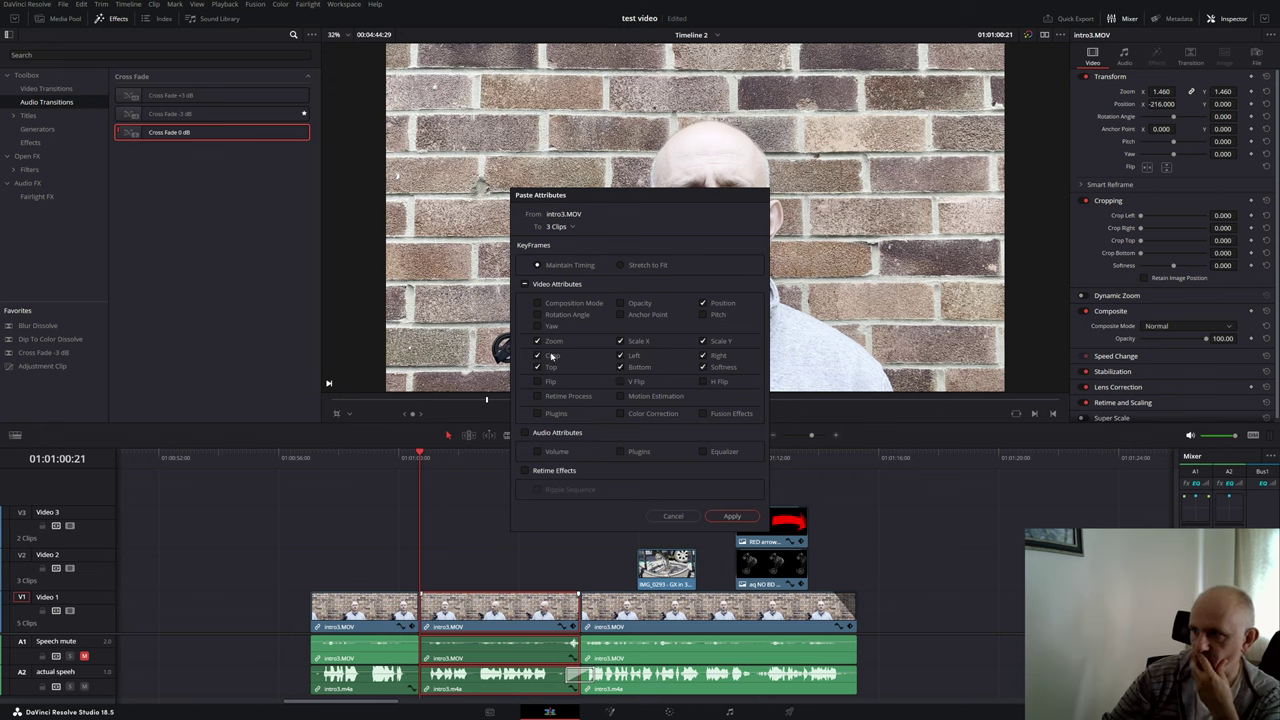
{"action": "left_click", "coordinate": [733, 516]}
Step: Play back both zoomed clips from the second clip and again from the beginning of the first clip
{"action": "key", "text": "space"}
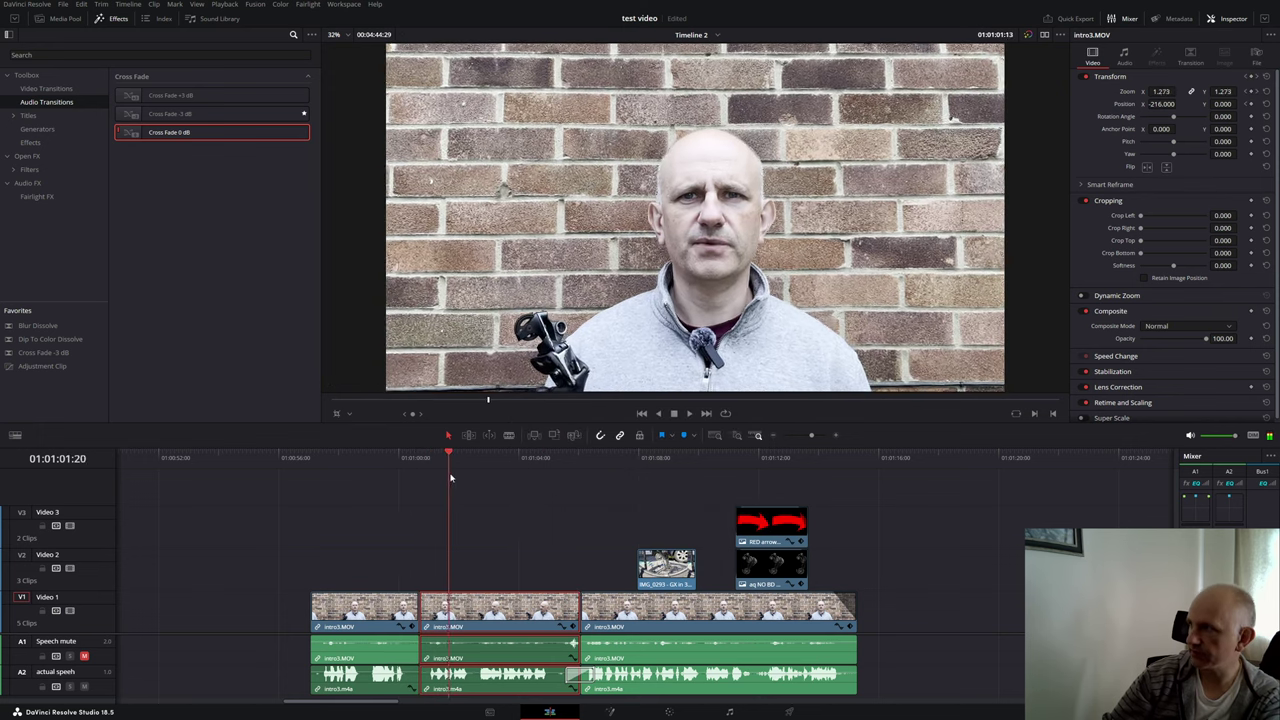
{"action": "left_click_drag", "start_coordinate": [479, 482], "coordinate": [316, 508]}
{"action": "key", "text": "space"}
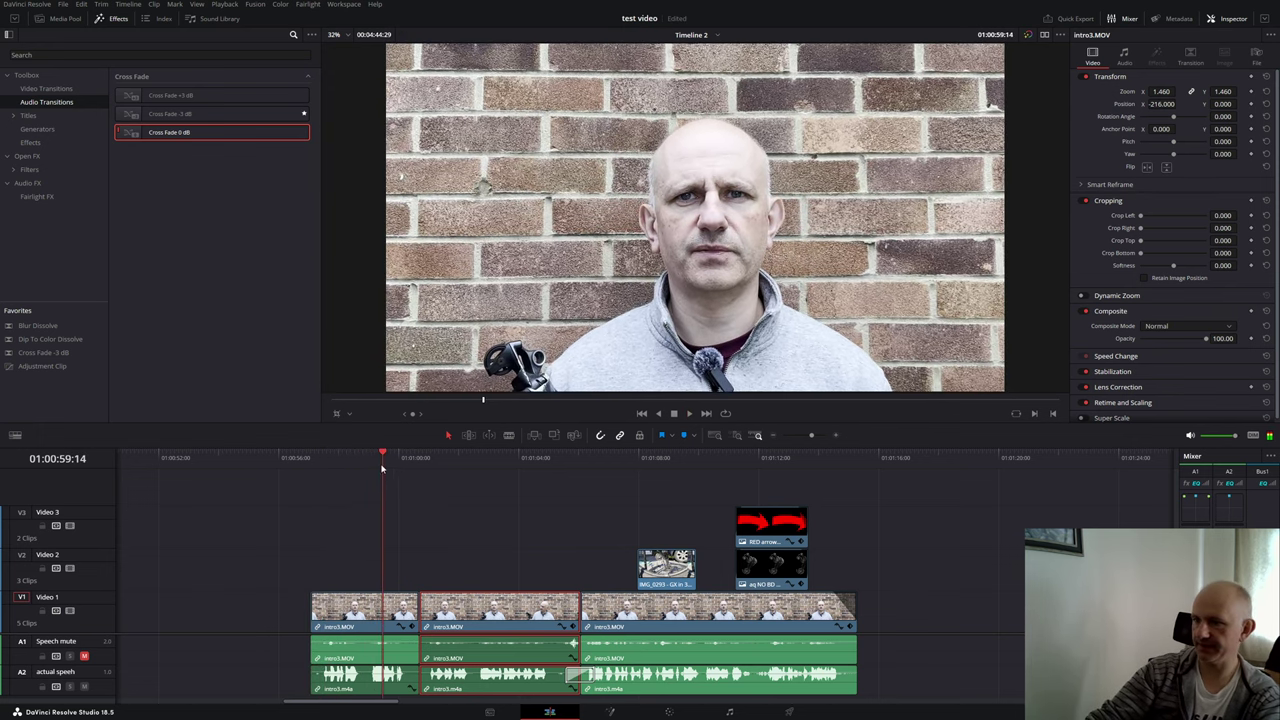
{"action": "left_click_drag", "start_coordinate": [382, 468], "coordinate": [329, 460]}
Step: Step through the first clip's zoom keyframes, beginning and ending at its first frame, and clear the clip selection
{"action": "left_click", "coordinate": [352, 590]}
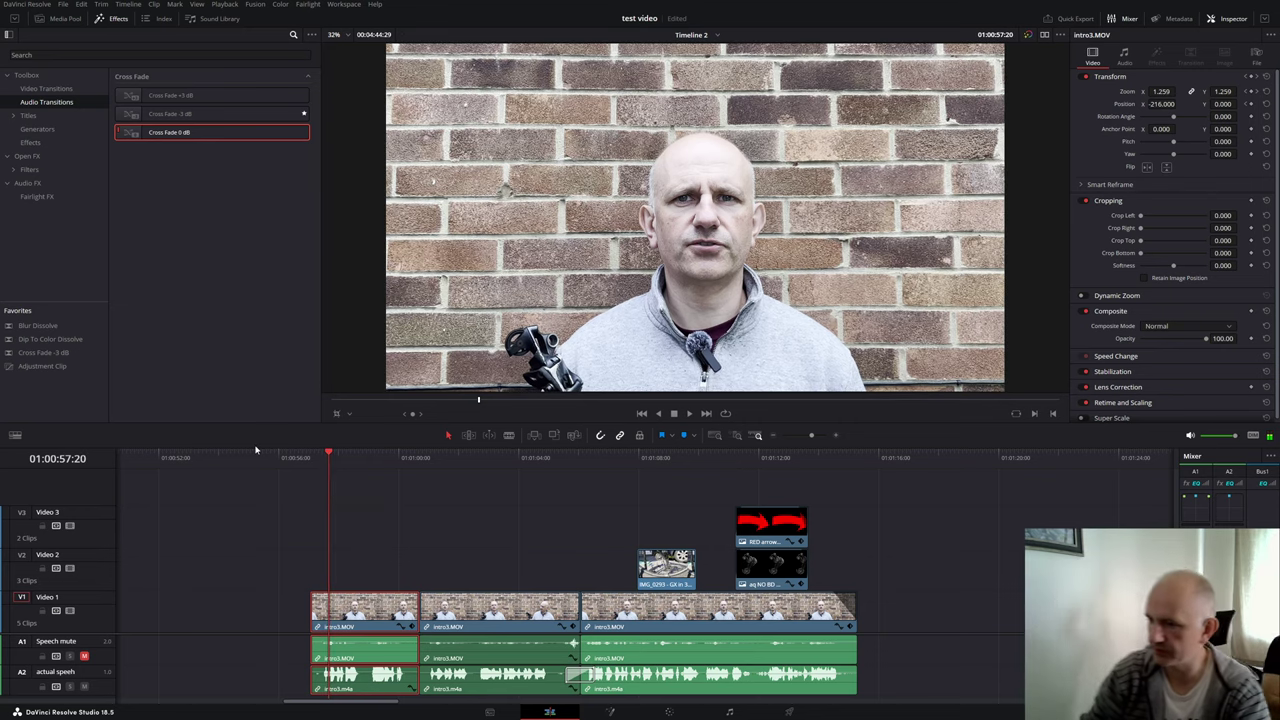
{"action": "key", "text": "Up"}
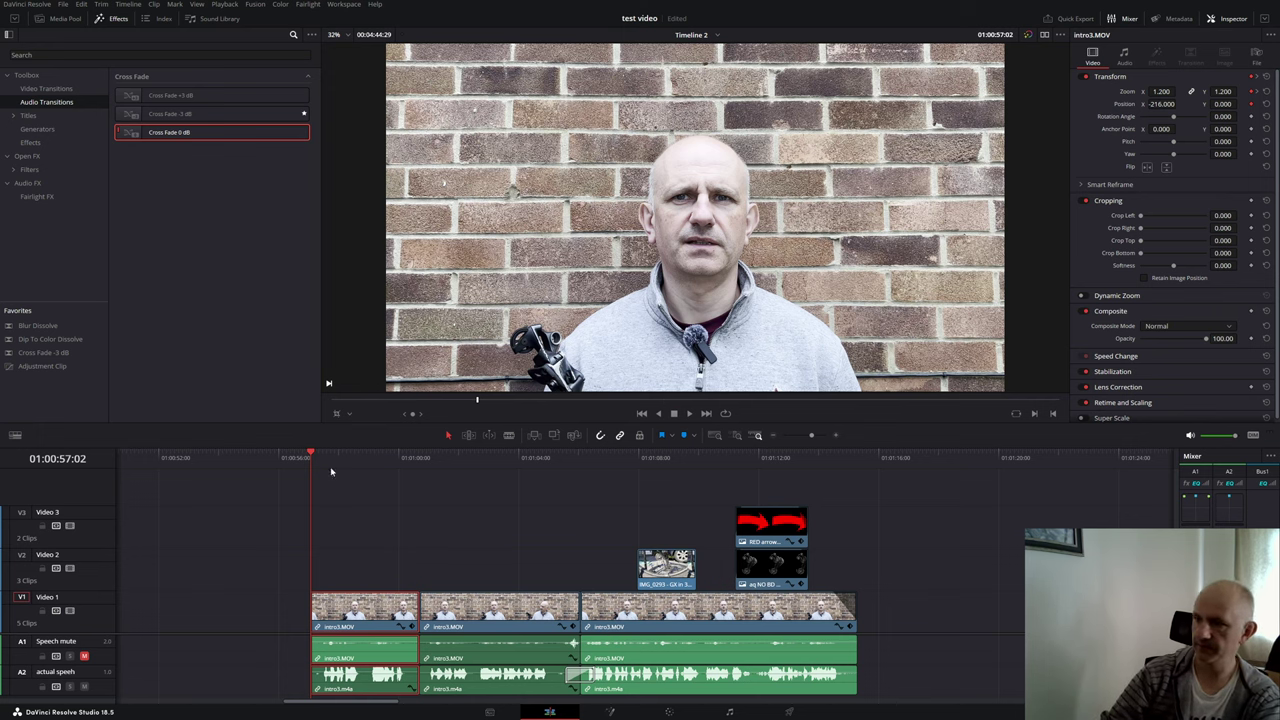
{"action": "left_click", "coordinate": [1258, 92]}
{"action": "left_click", "coordinate": [1247, 92]}
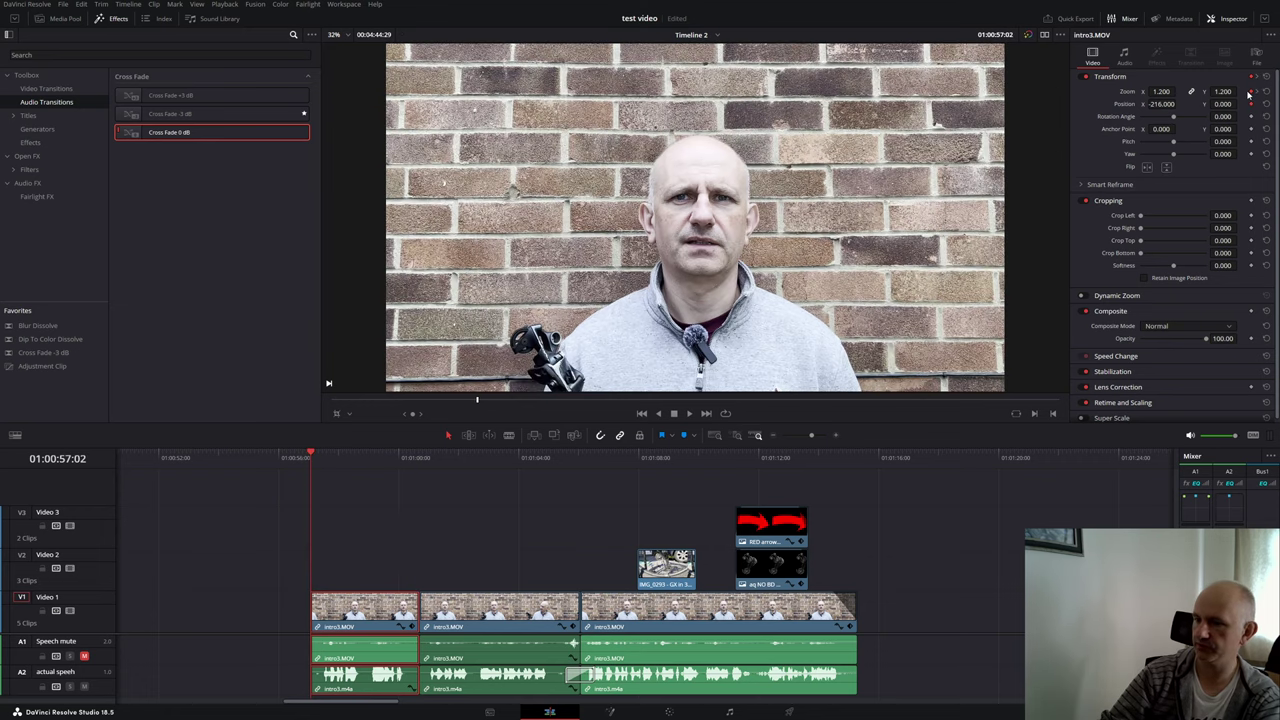
{"action": "left_click", "coordinate": [503, 543]}
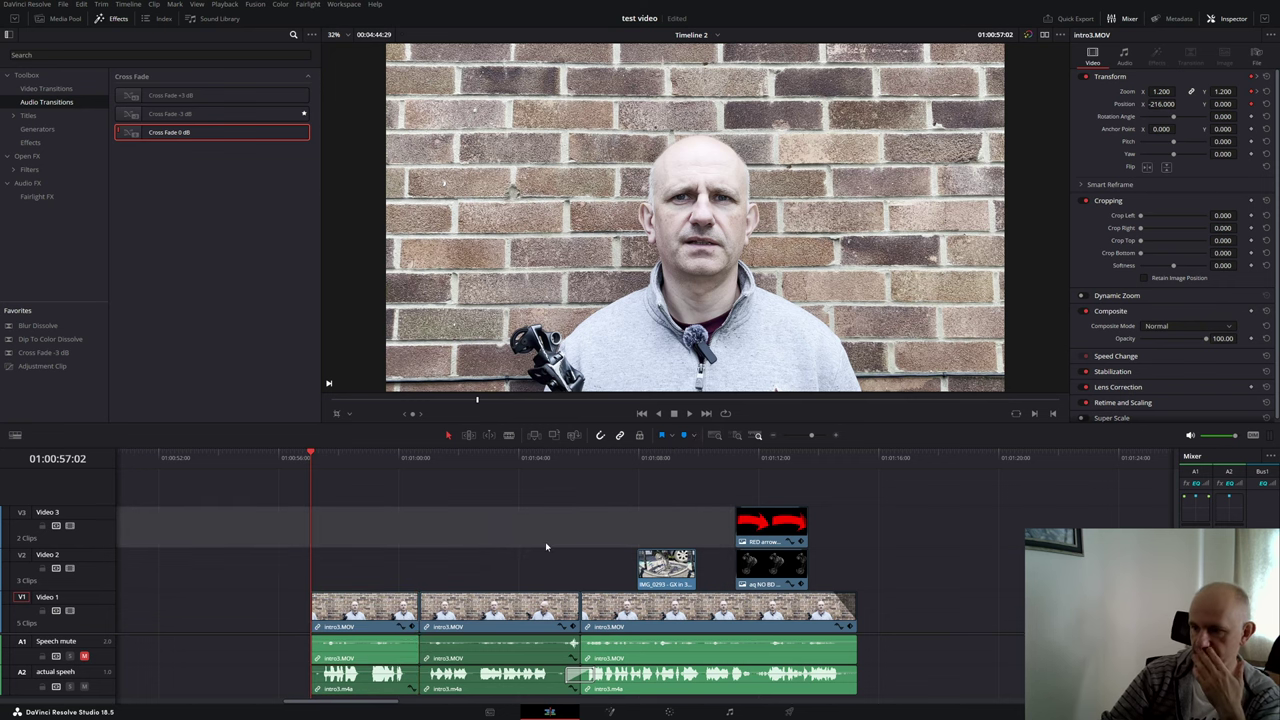
Step: Open the project "MTB shoes do you need a pair" from the Bo and his Bike library and switch to Timeline 2
{"action": "key", "text": "shift+1"}
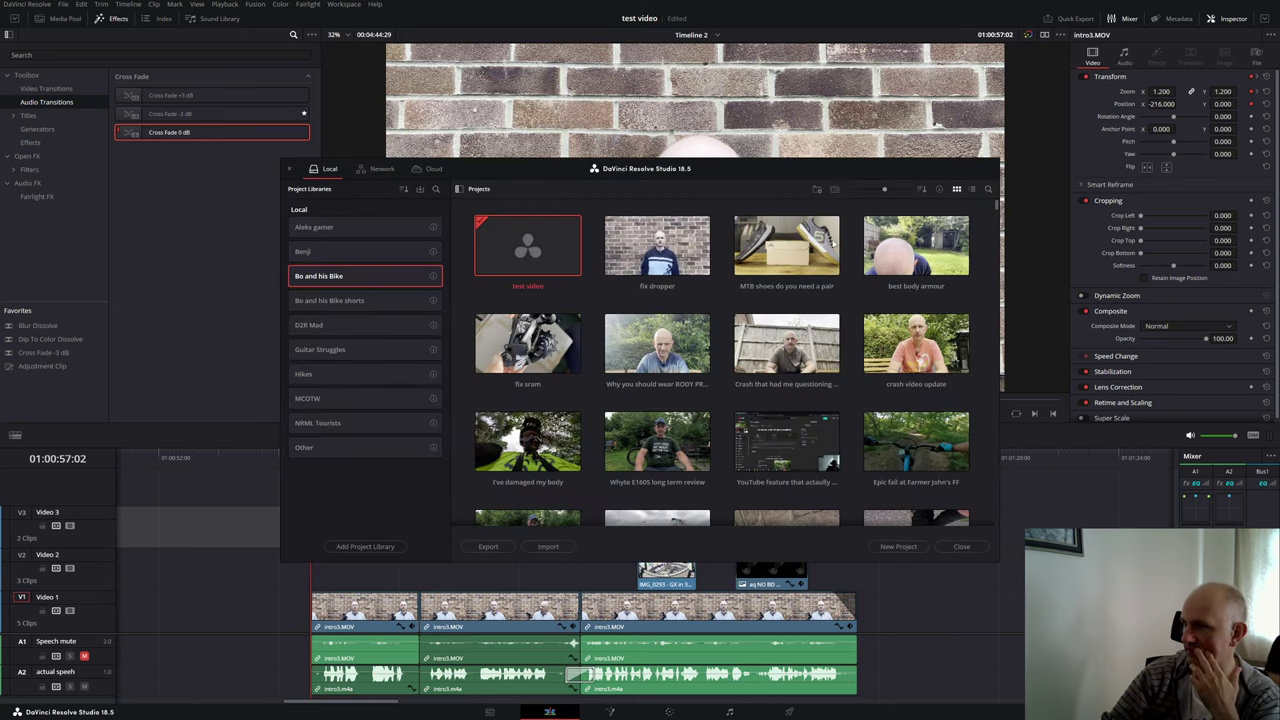
{"action": "double_click", "coordinate": [786, 245]}
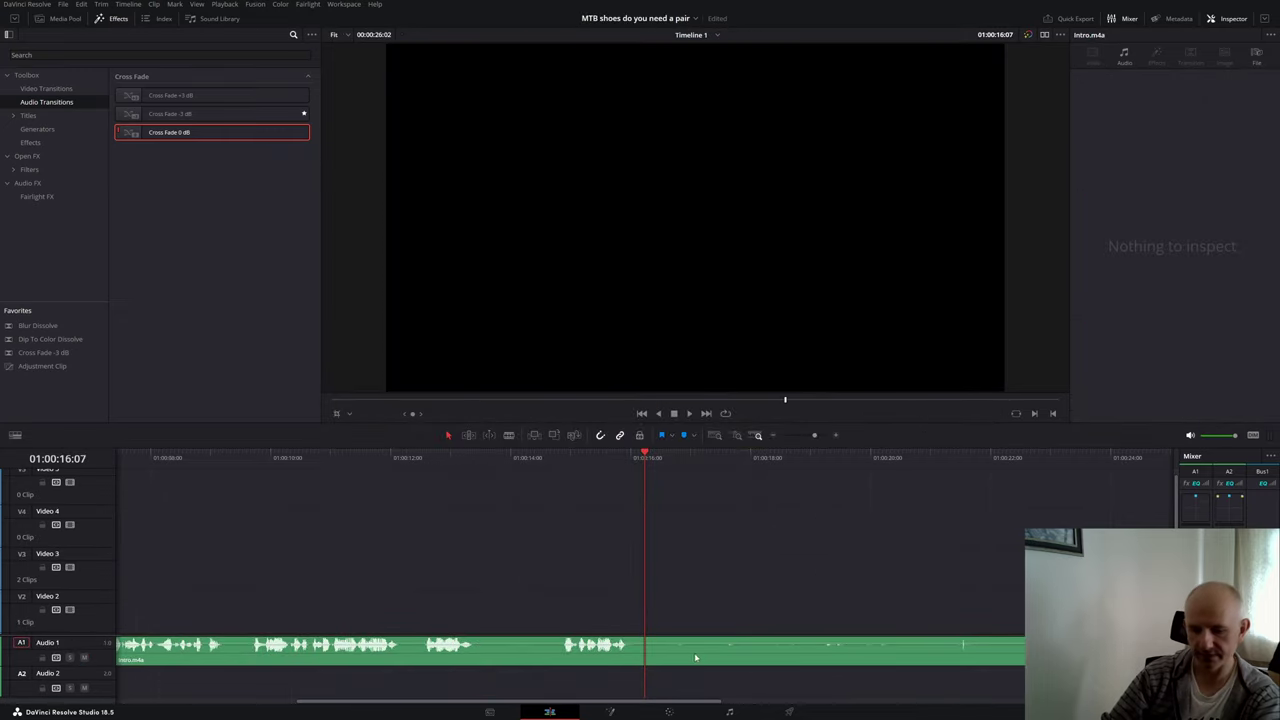
{"action": "key", "text": "ctrl+minus"}
{"action": "key", "text": "ctrl+minus"}
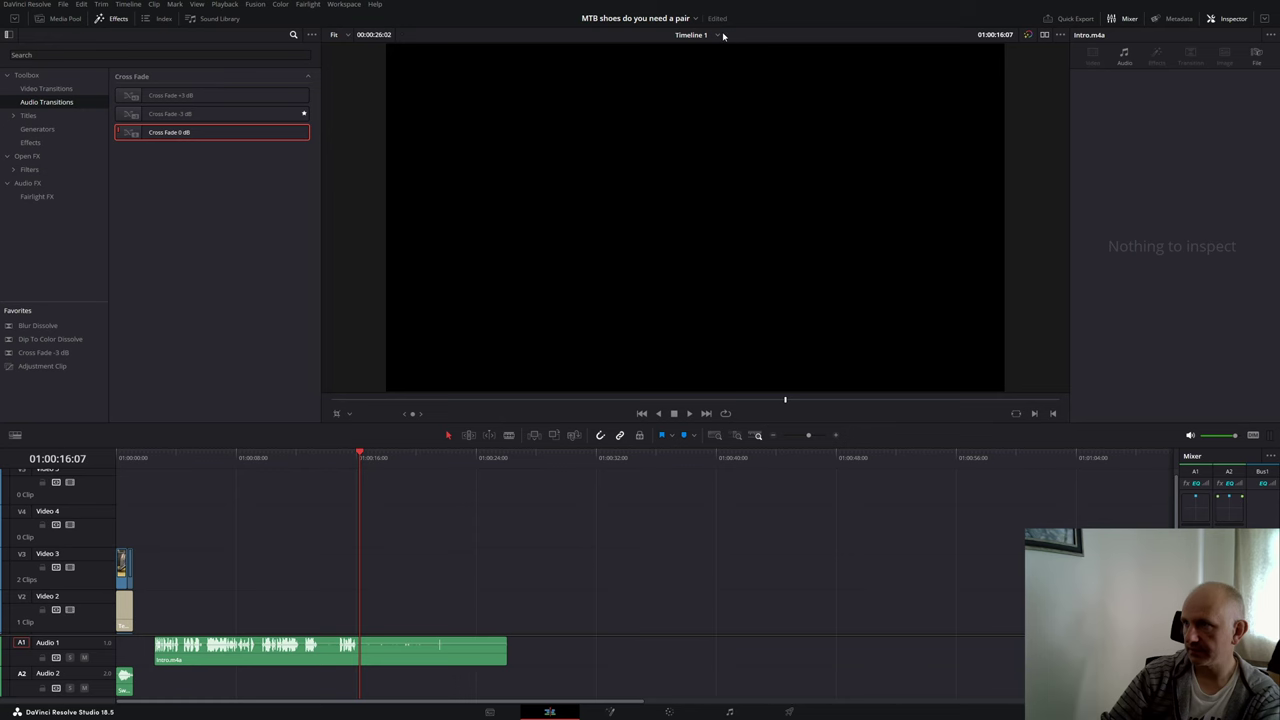
{"action": "left_click", "coordinate": [718, 36]}
{"action": "left_click", "coordinate": [694, 58]}
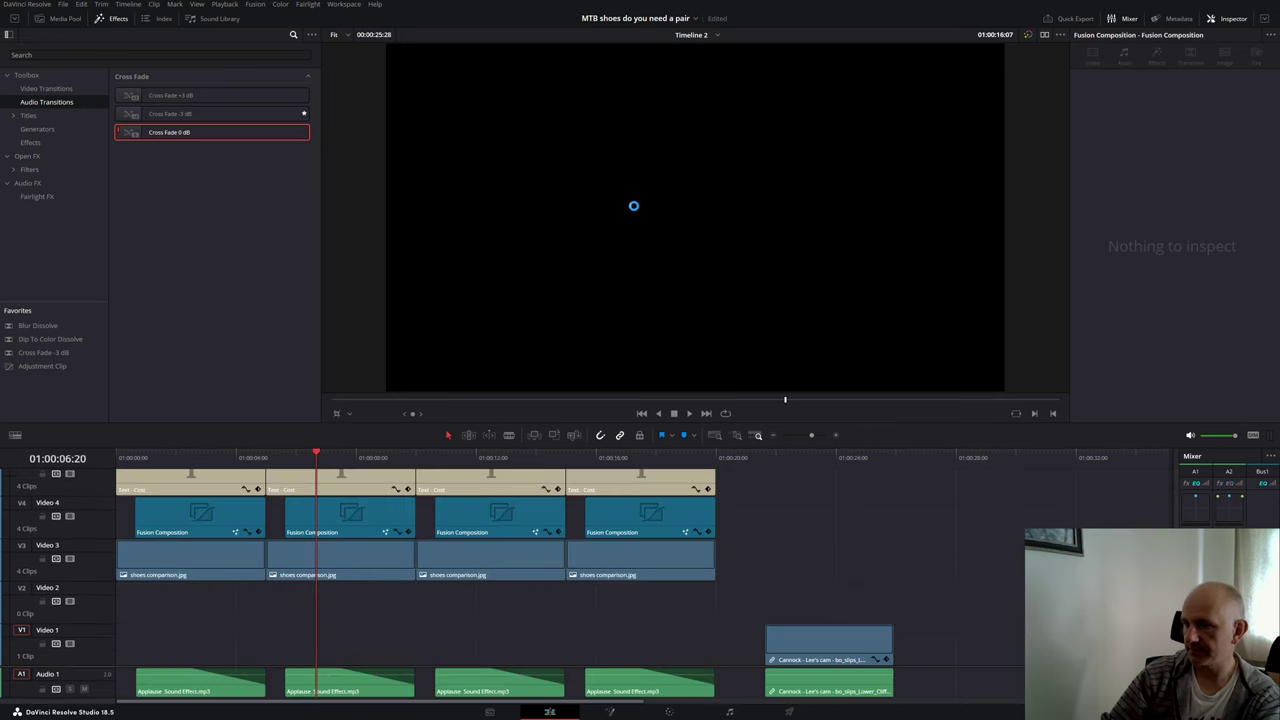
Step: Play Timeline 2 from its beginning to view the shoe comparison with the animated check marks
{"action": "scroll", "coordinate": [430, 505], "scroll_direction": "up", "scroll_amount": 2}
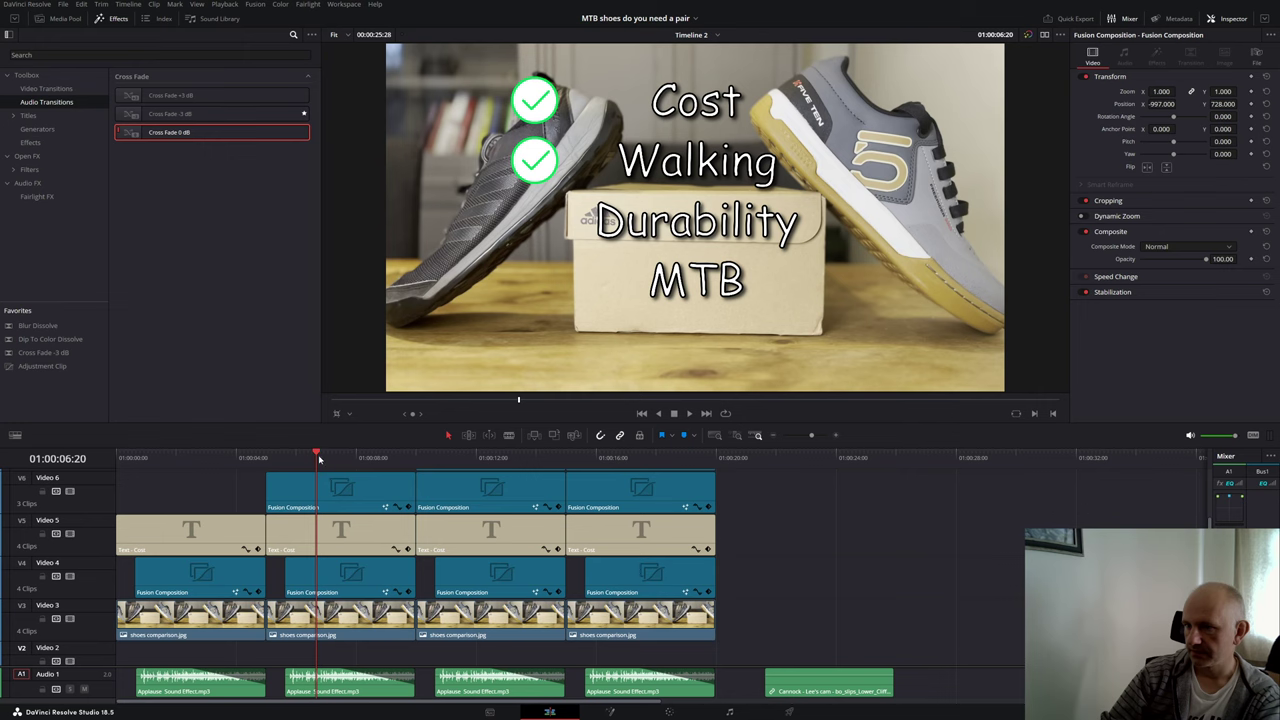
{"action": "left_click_drag", "start_coordinate": [319, 458], "coordinate": [112, 477]}
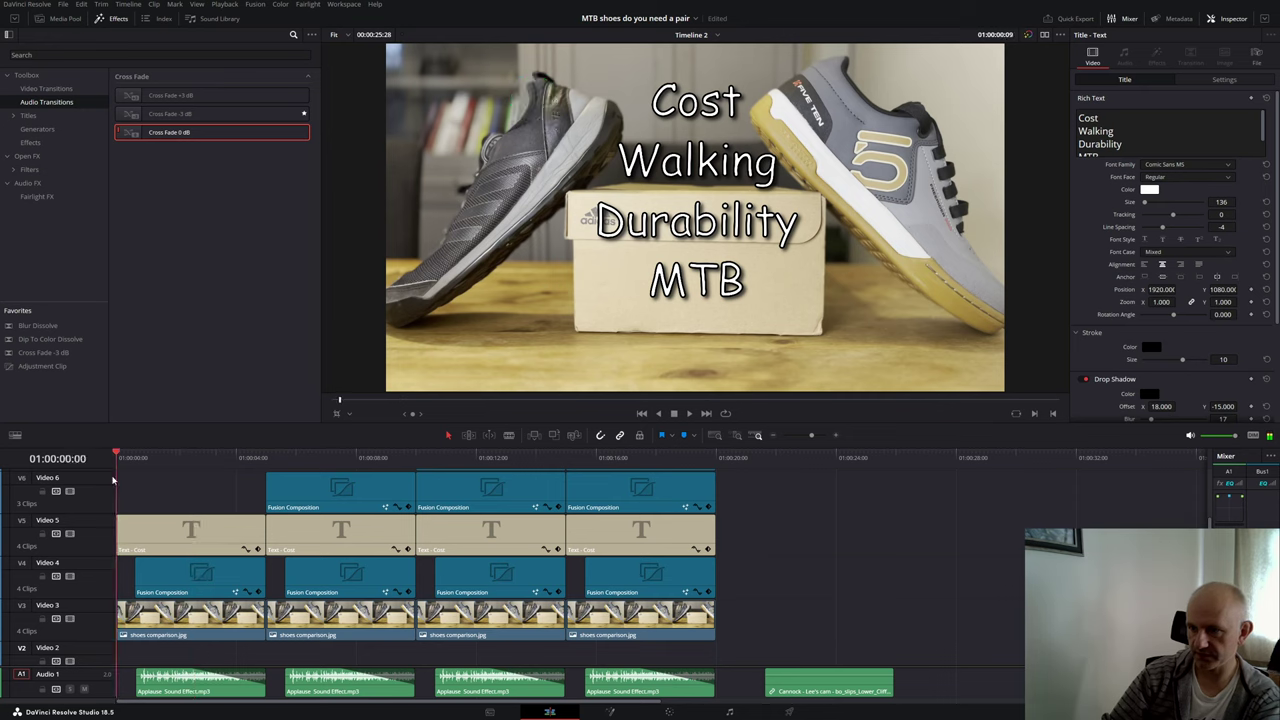
{"action": "key", "text": "space"}
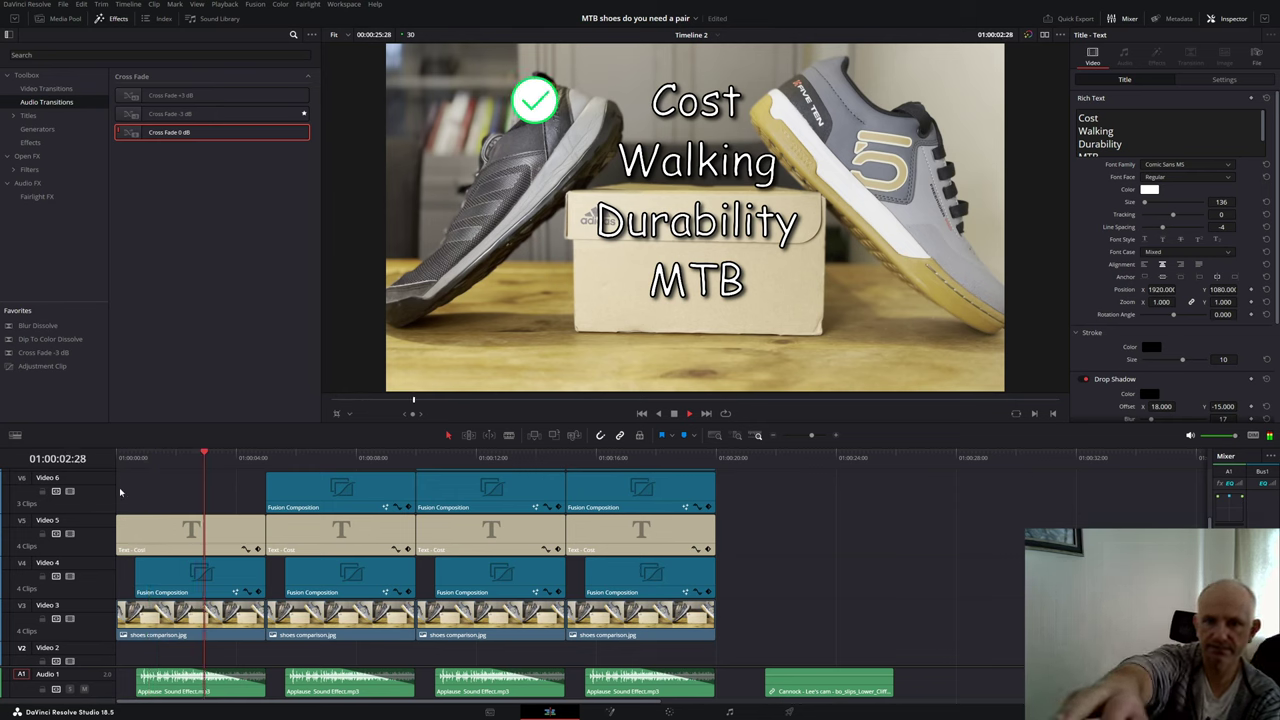
Step: Play Timeline 2 in stages, replaying the second check mark and continuing until the fourth check mark has been drawn
{"action": "key", "text": "space"}
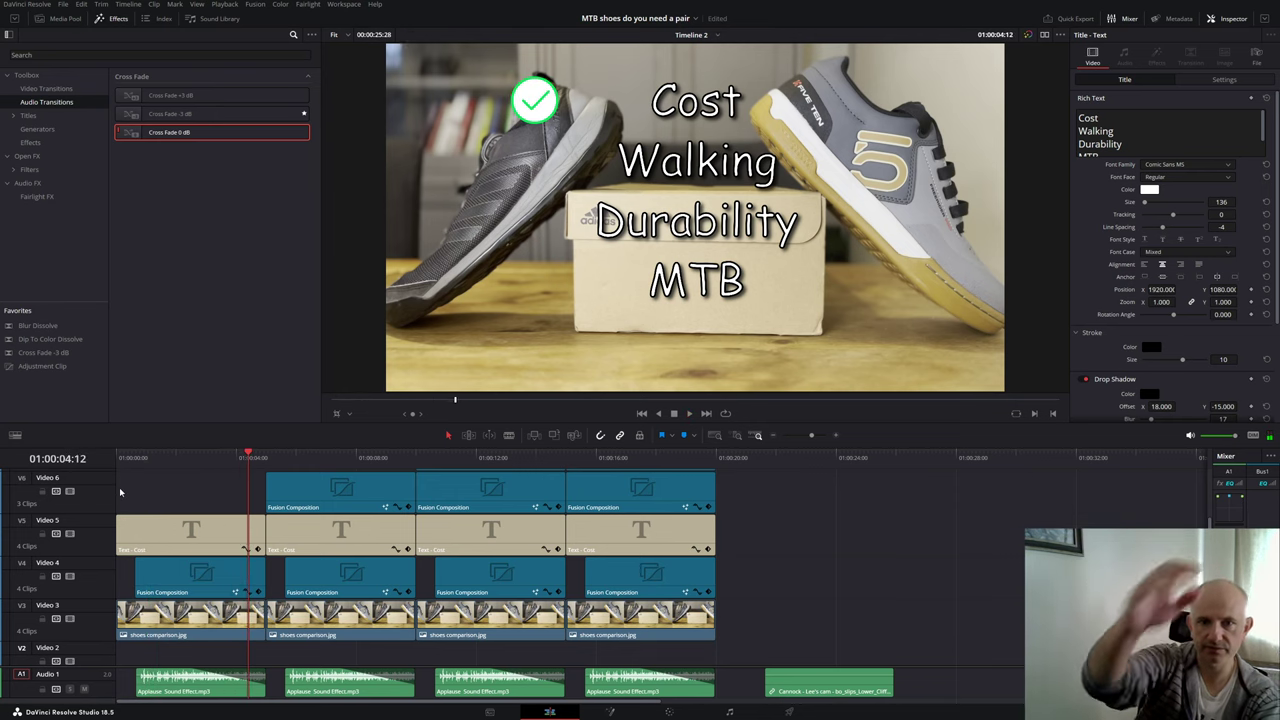
{"action": "key", "text": "space"}
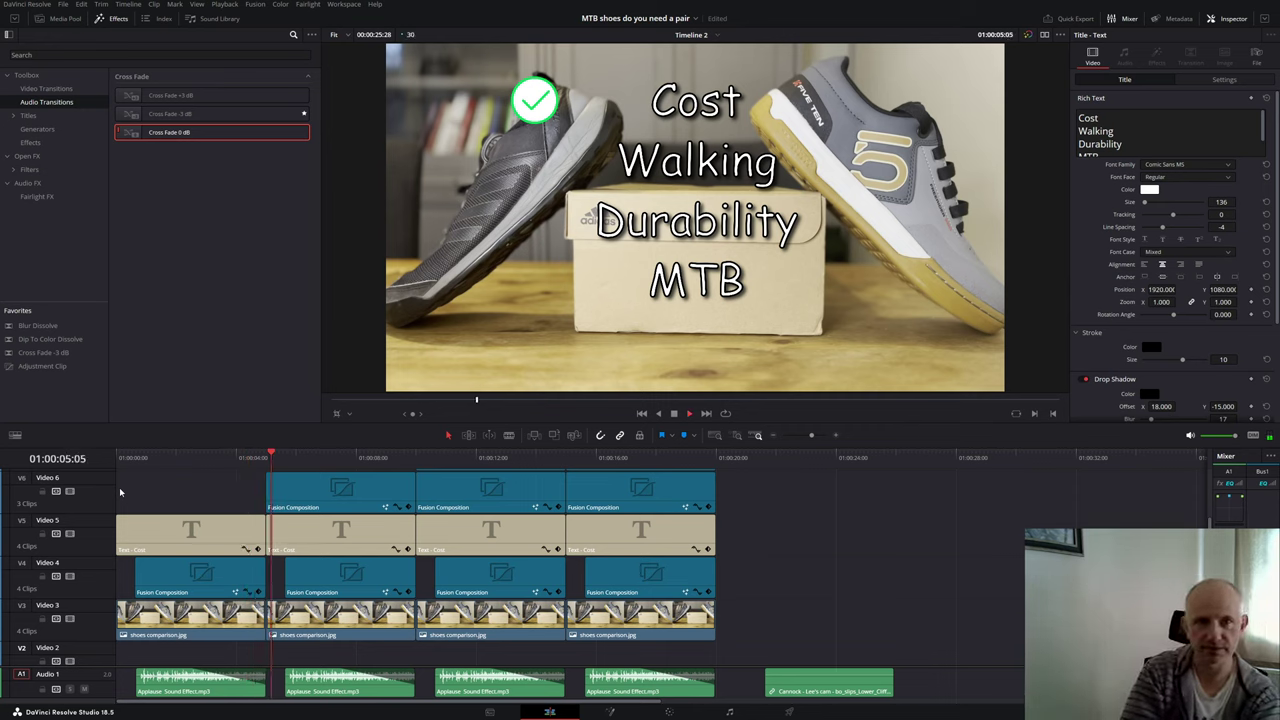
{"action": "key", "text": "space"}
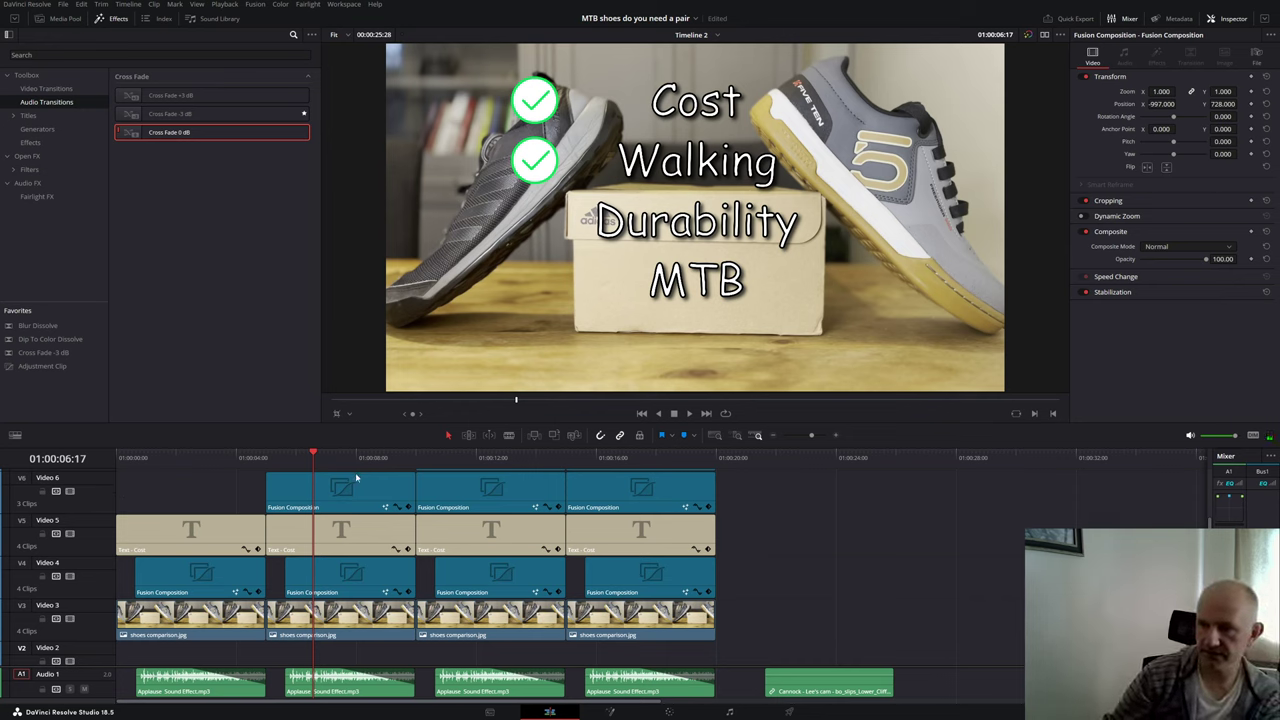
{"action": "left_click_drag", "start_coordinate": [313, 481], "coordinate": [254, 481]}
{"action": "key", "text": "space"}
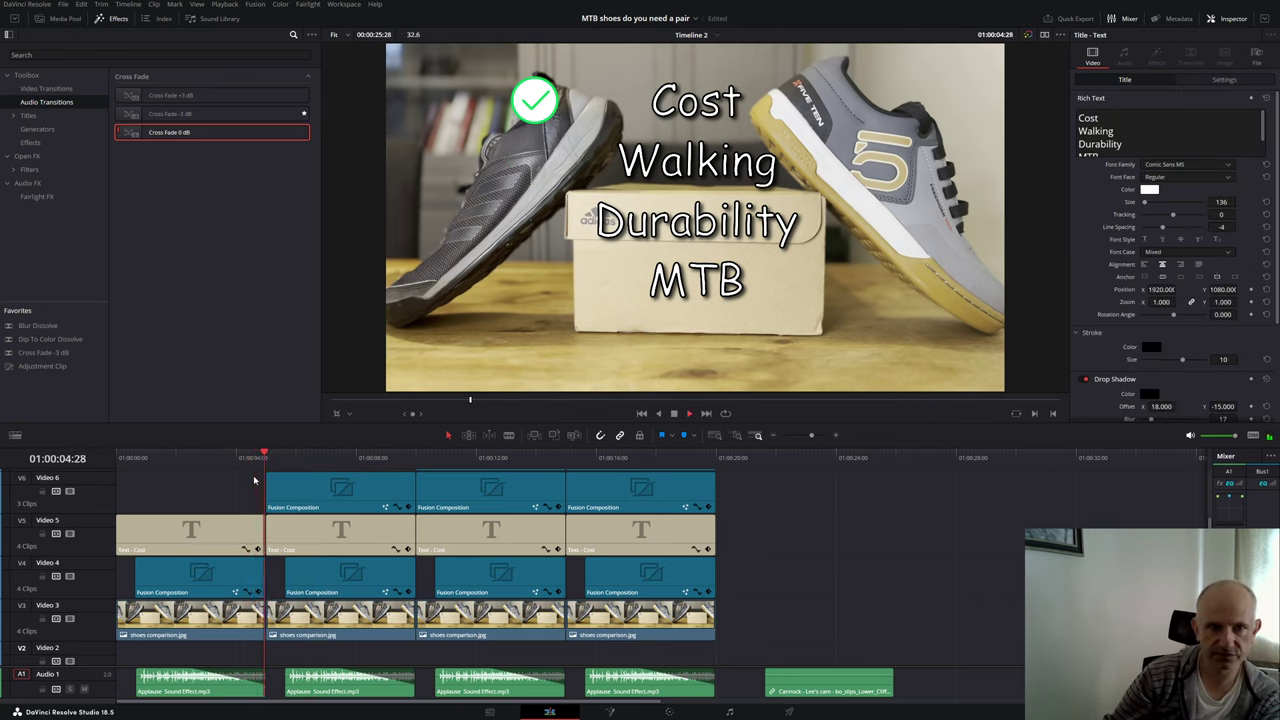
{"action": "key", "text": "space"}
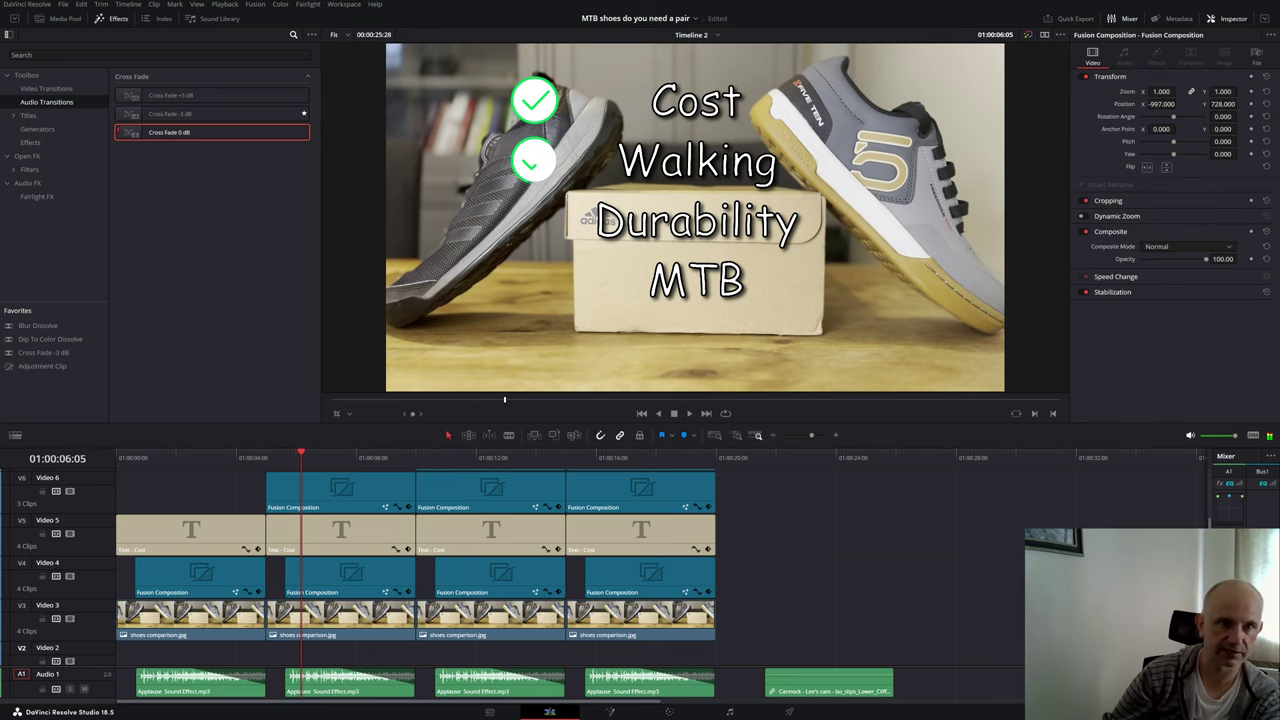
{"action": "key", "text": "space"}
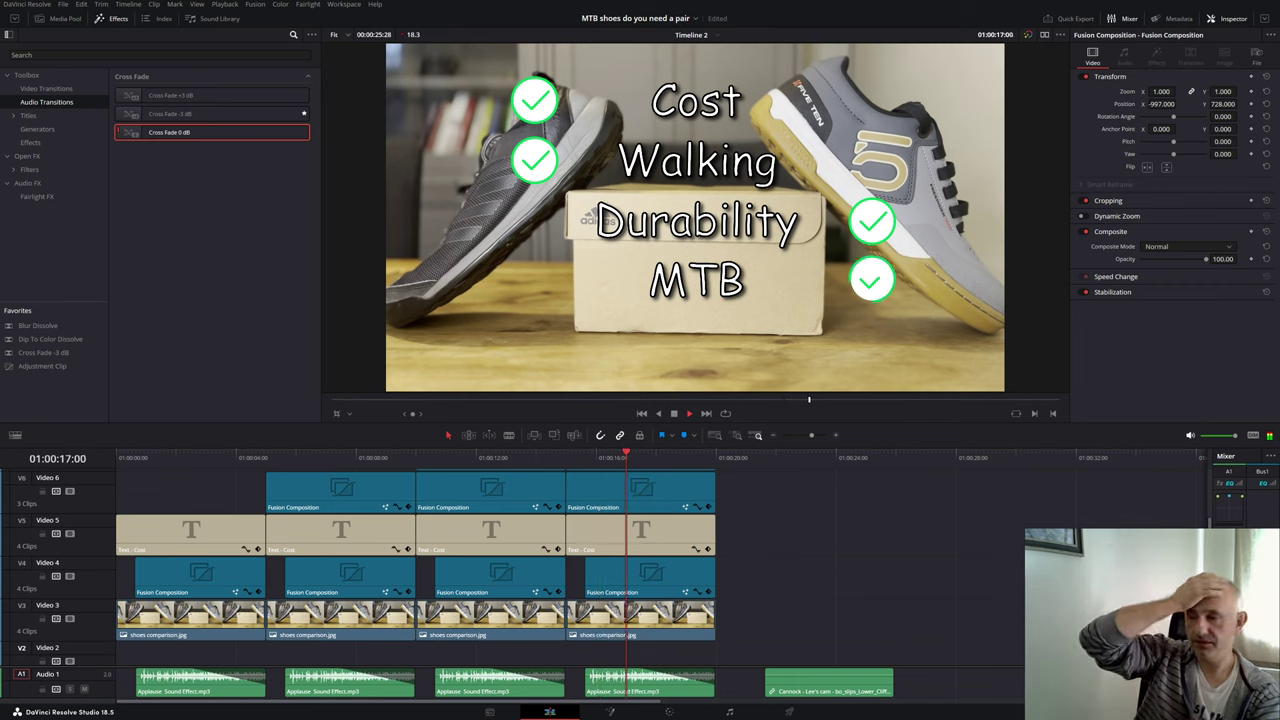
{"action": "key", "text": "space"}
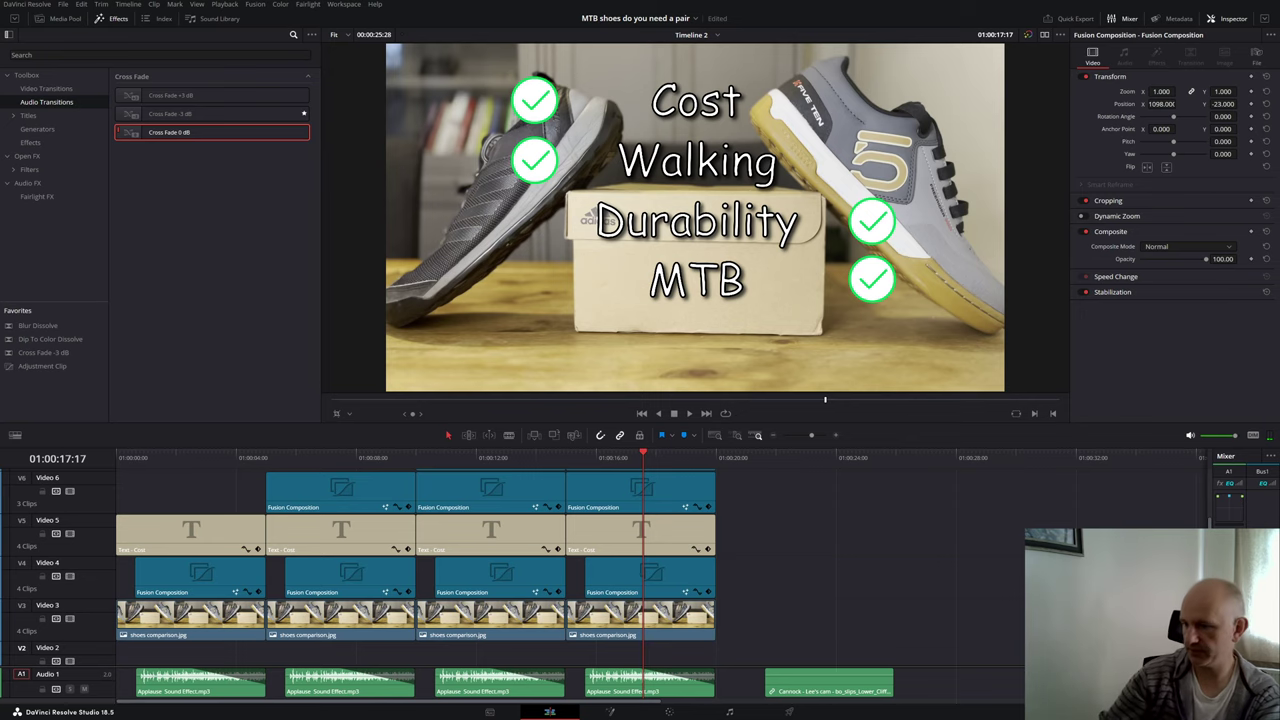
Step: Examine the full Fusion node graph behind the last check mark composition and return to the edit timeline
{"action": "left_click", "coordinate": [624, 716]}
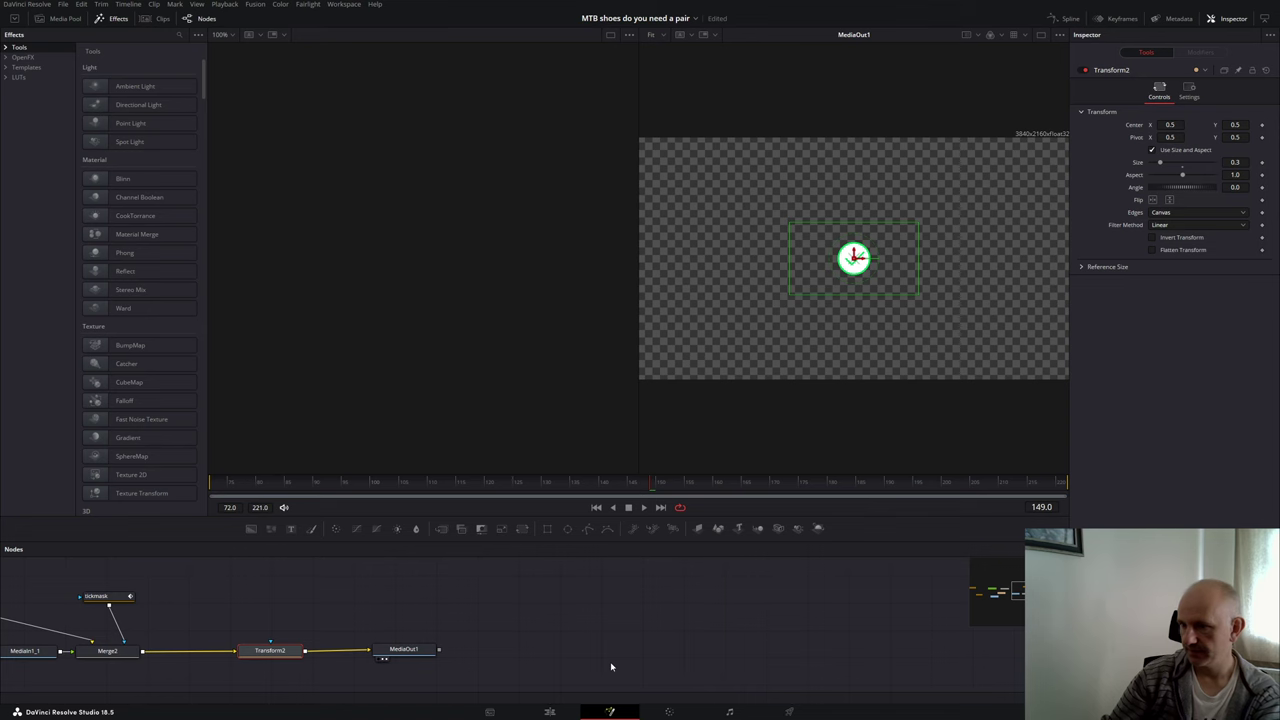
{"action": "left_click", "coordinate": [549, 711]}
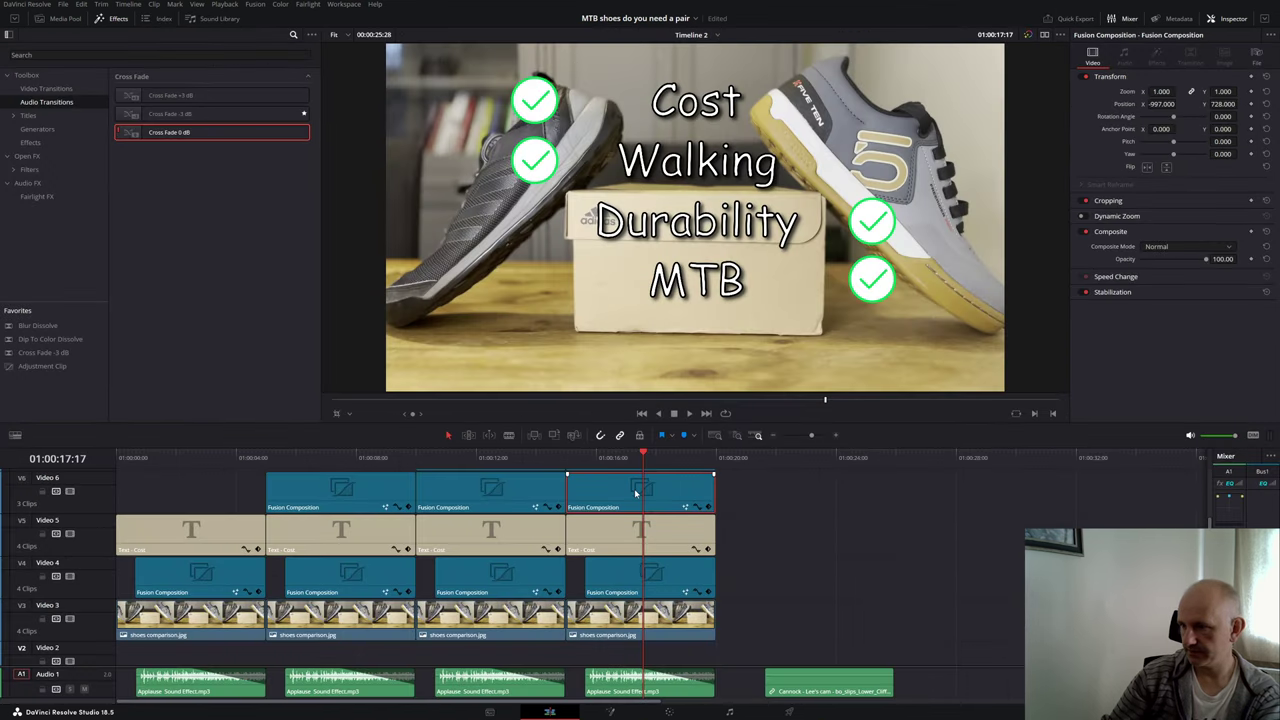
{"action": "left_click", "coordinate": [610, 711]}
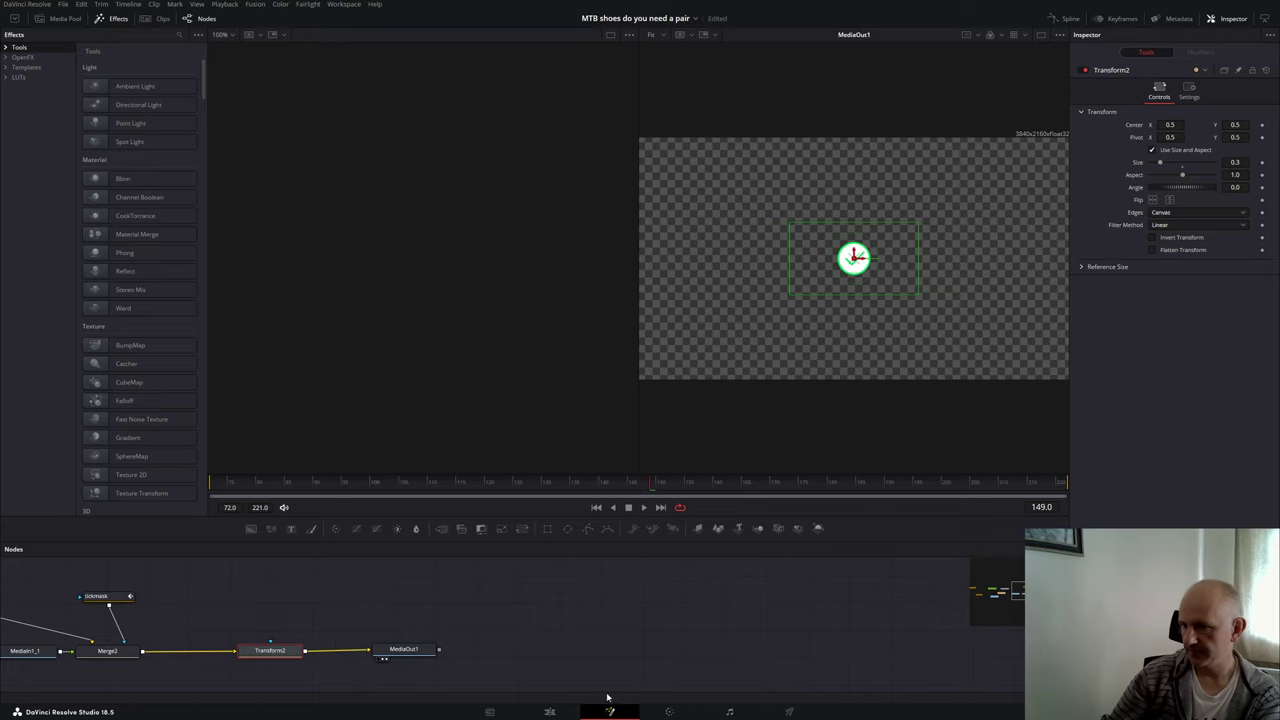
{"action": "left_click_drag", "start_coordinate": [976, 612], "coordinate": [1015, 596]}
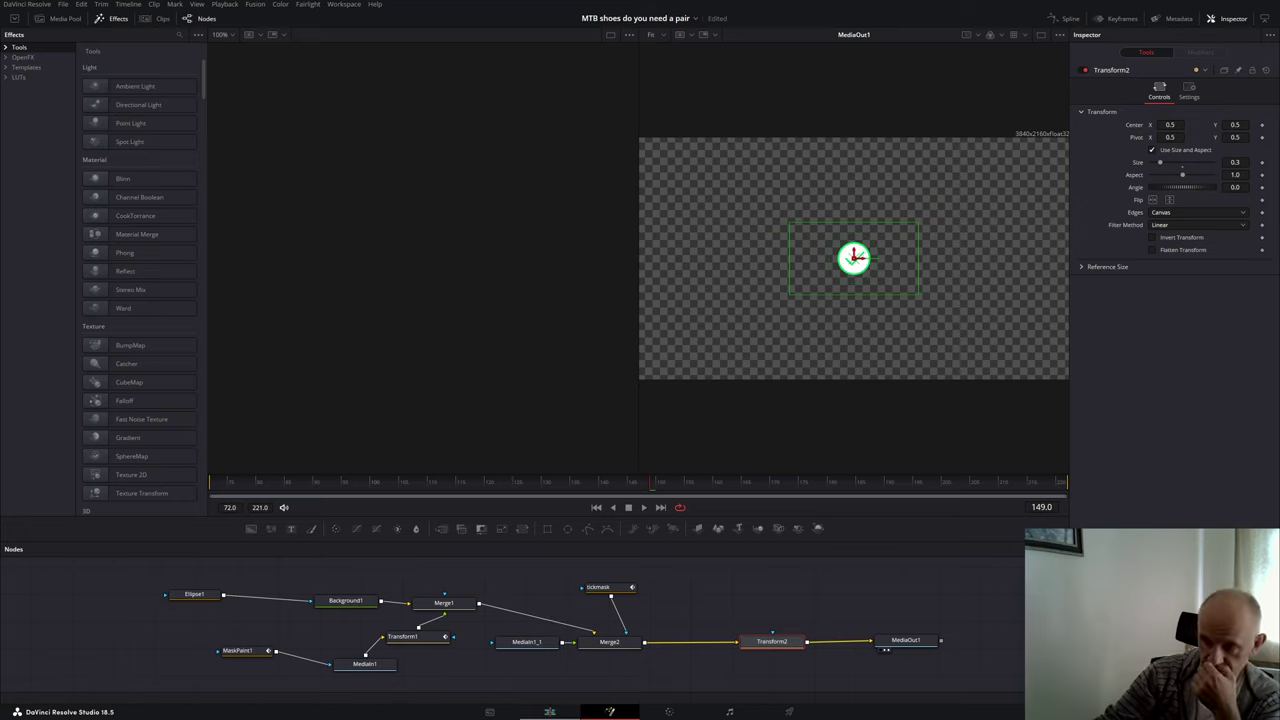
{"action": "left_click", "coordinate": [549, 711]}
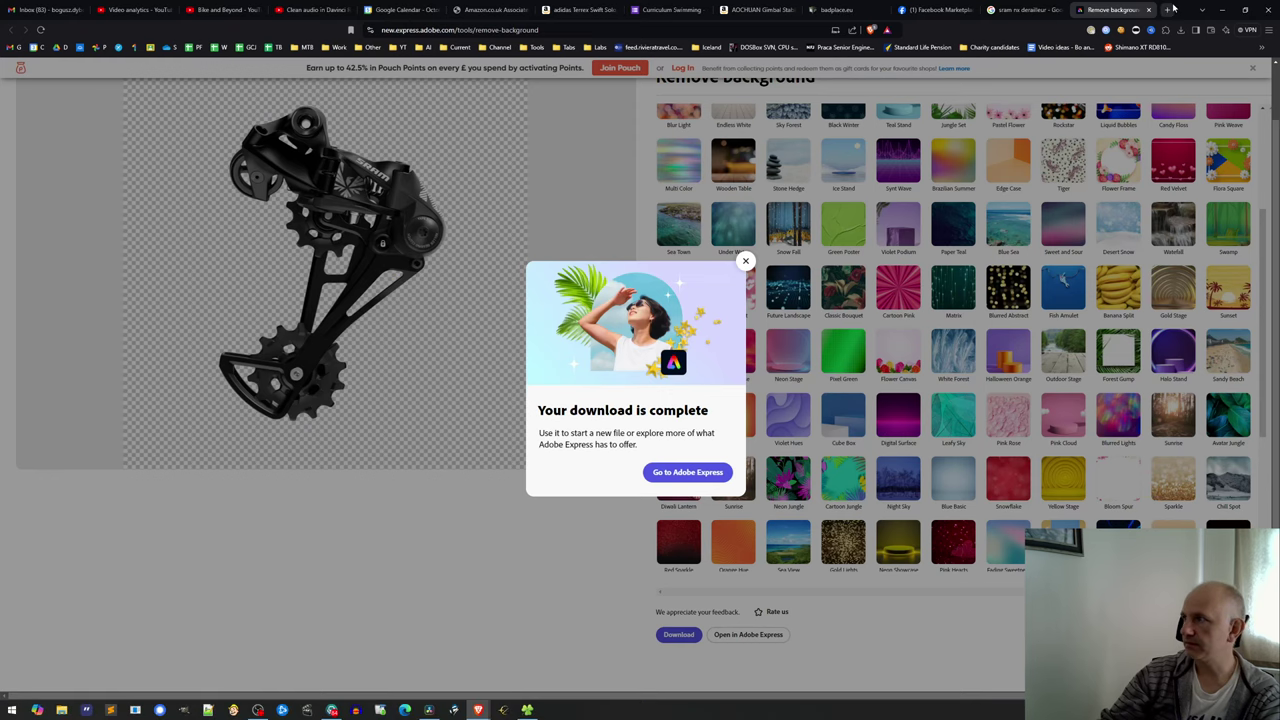
Step: Open YouTube in a new tab, search for "animated green tick", and preview the first green-screen result
{"action": "left_click", "coordinate": [1168, 9]}
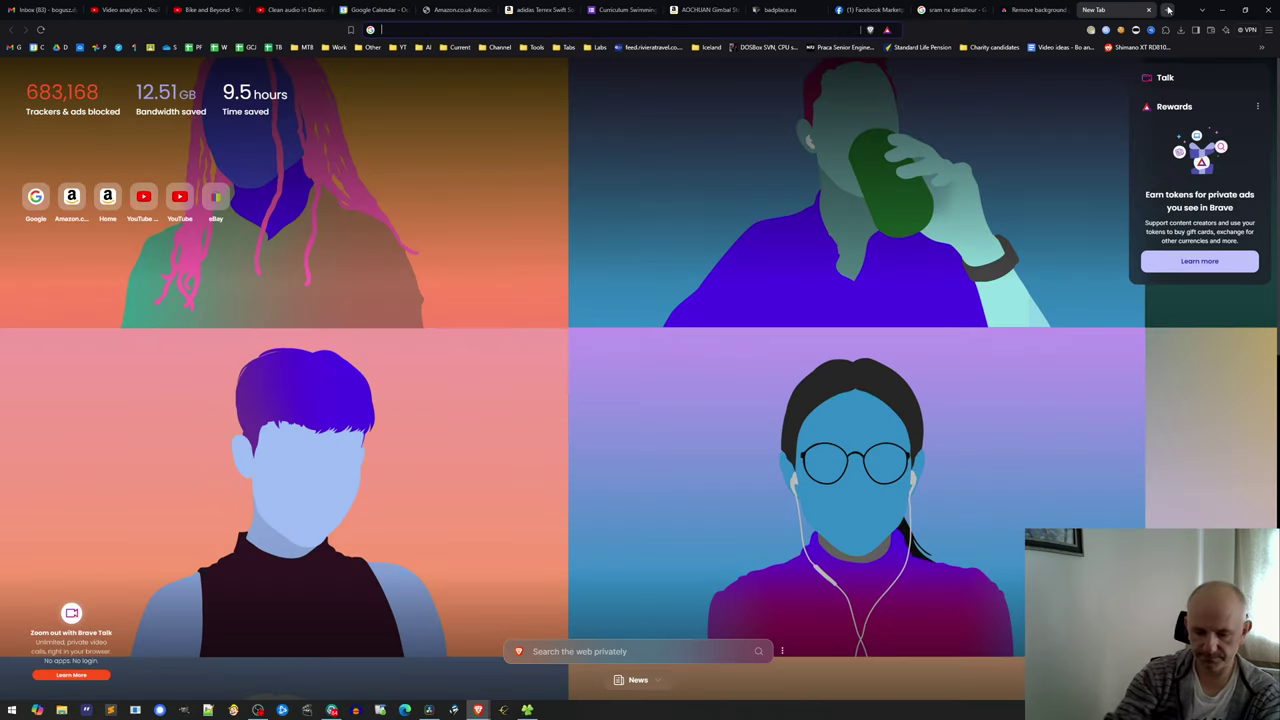
{"action": "type", "text": "youtube.com"}
{"action": "key", "text": "Return"}
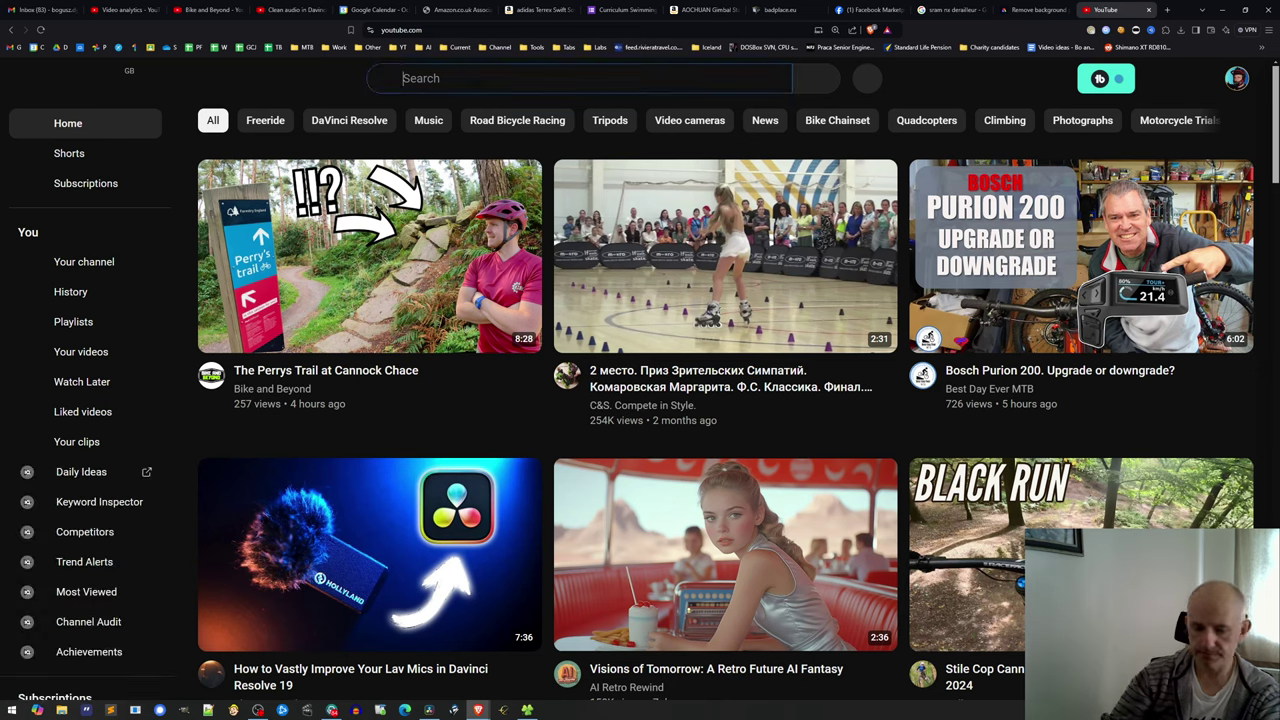
{"action": "type", "text": "animated"}
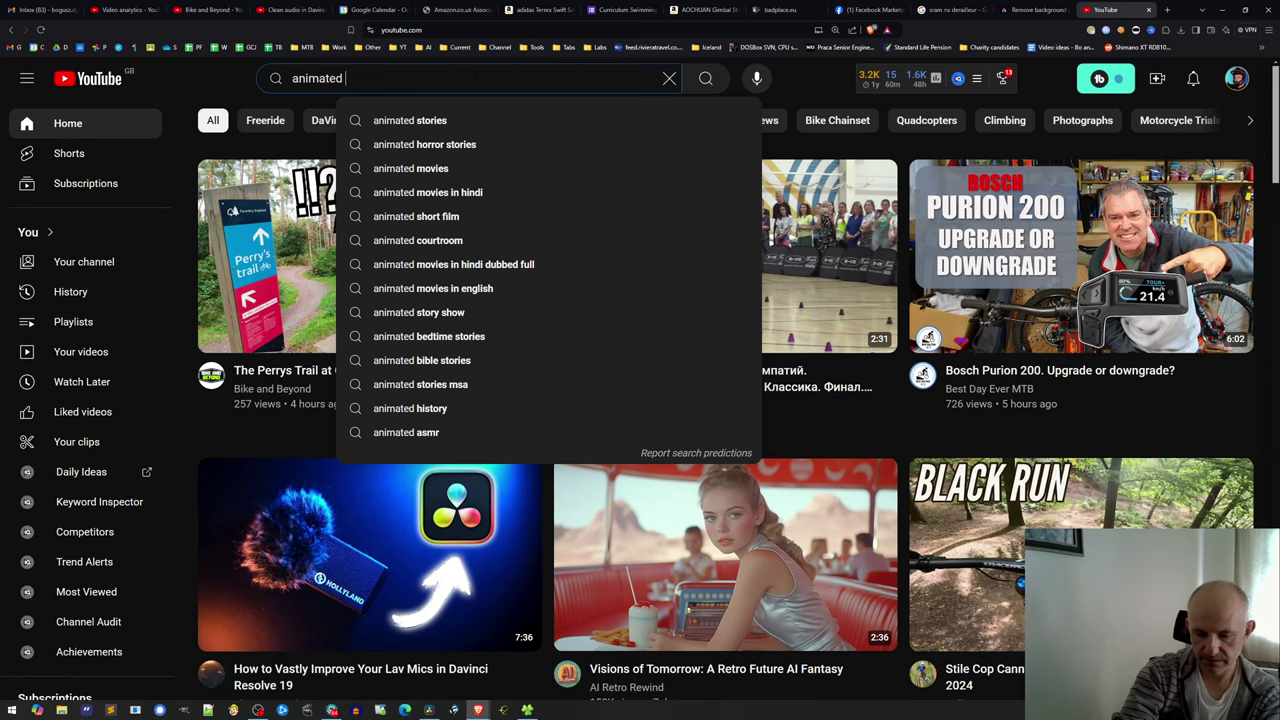
{"action": "type", "text": " green tick"}
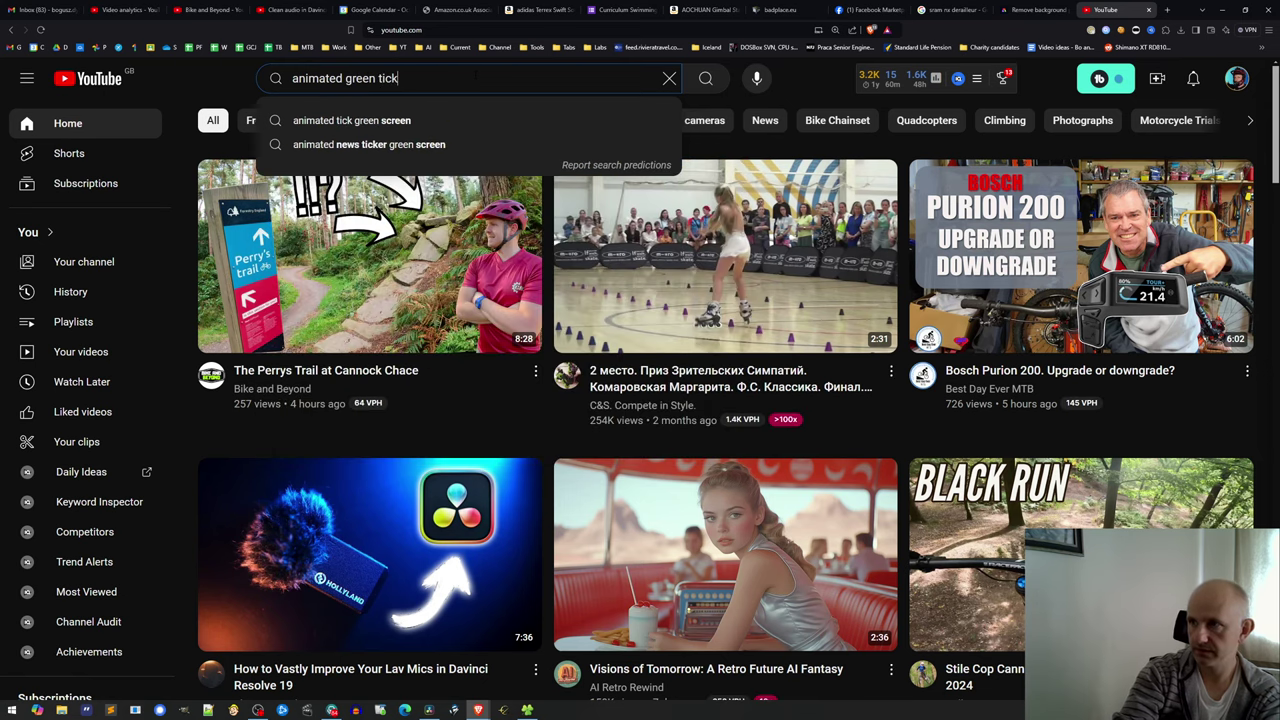
{"action": "key", "text": "Return"}
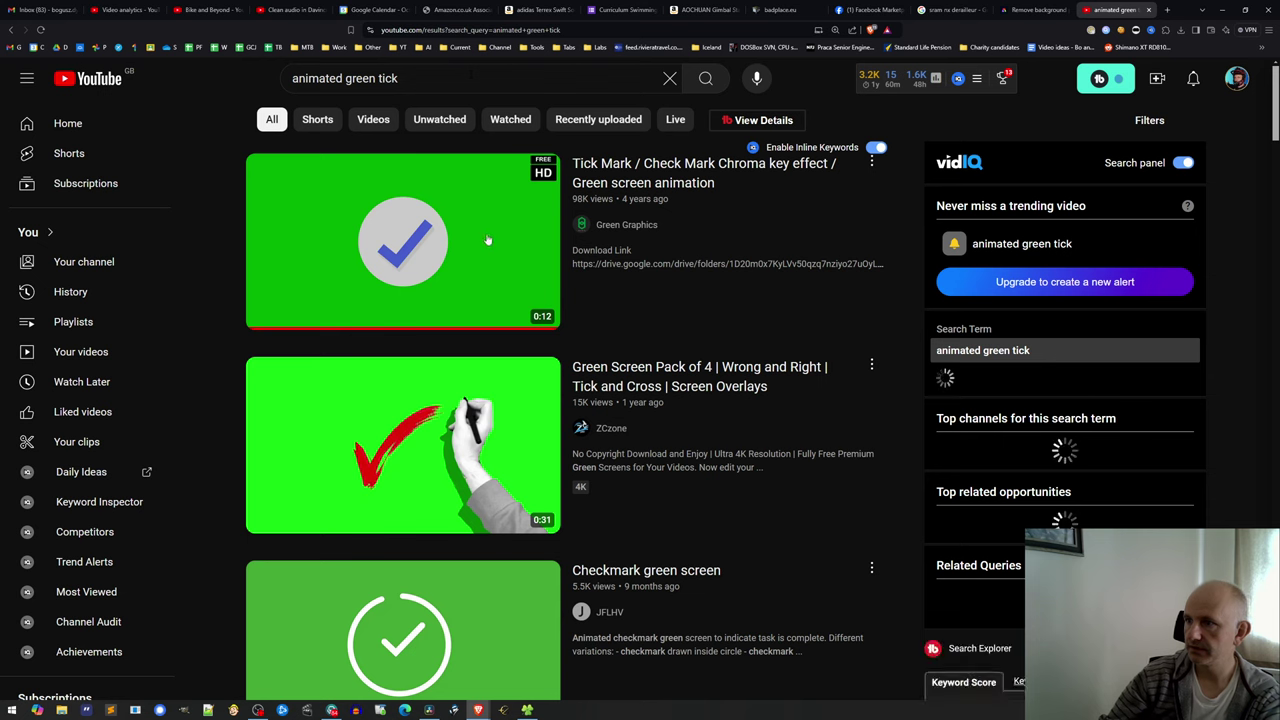
{"action": "mouse_move", "coordinate": [490, 241]}
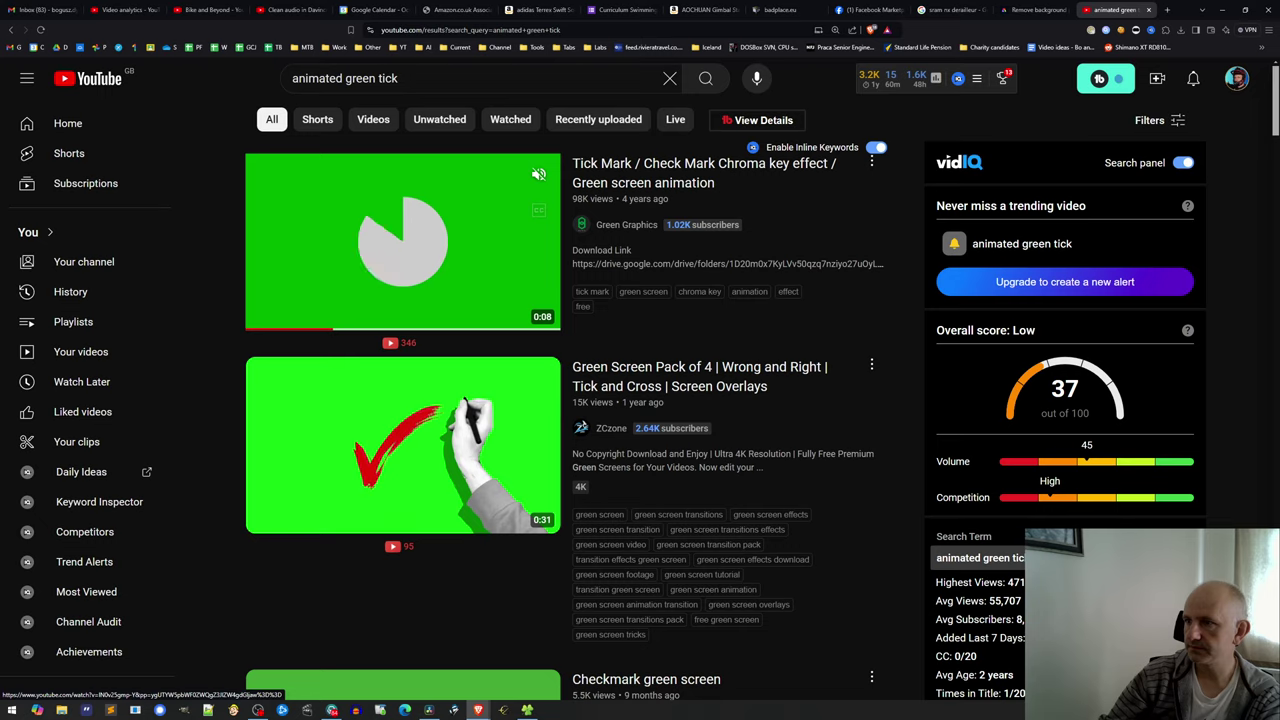
Step: Open the "Tick Mark / Check Mark Chroma key effect / Green screen animation" video, pause it, and copy its URL
{"action": "left_click", "coordinate": [412, 255]}
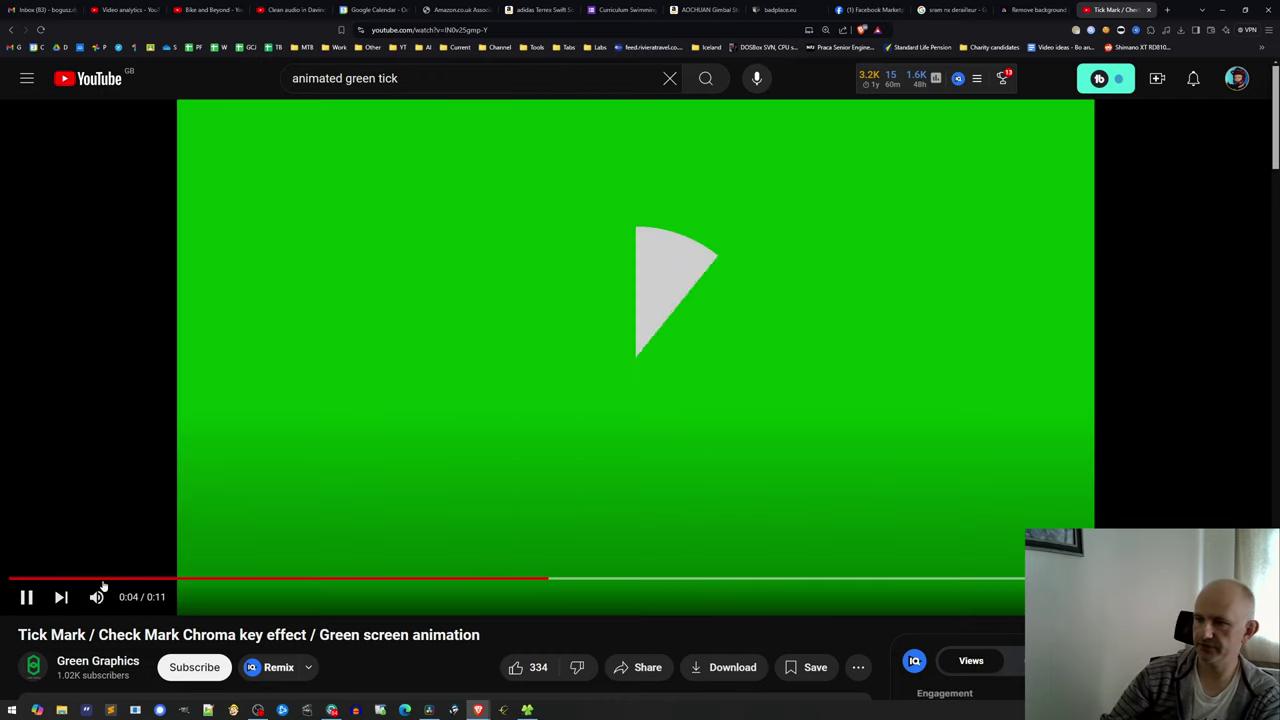
{"action": "left_click", "coordinate": [26, 597]}
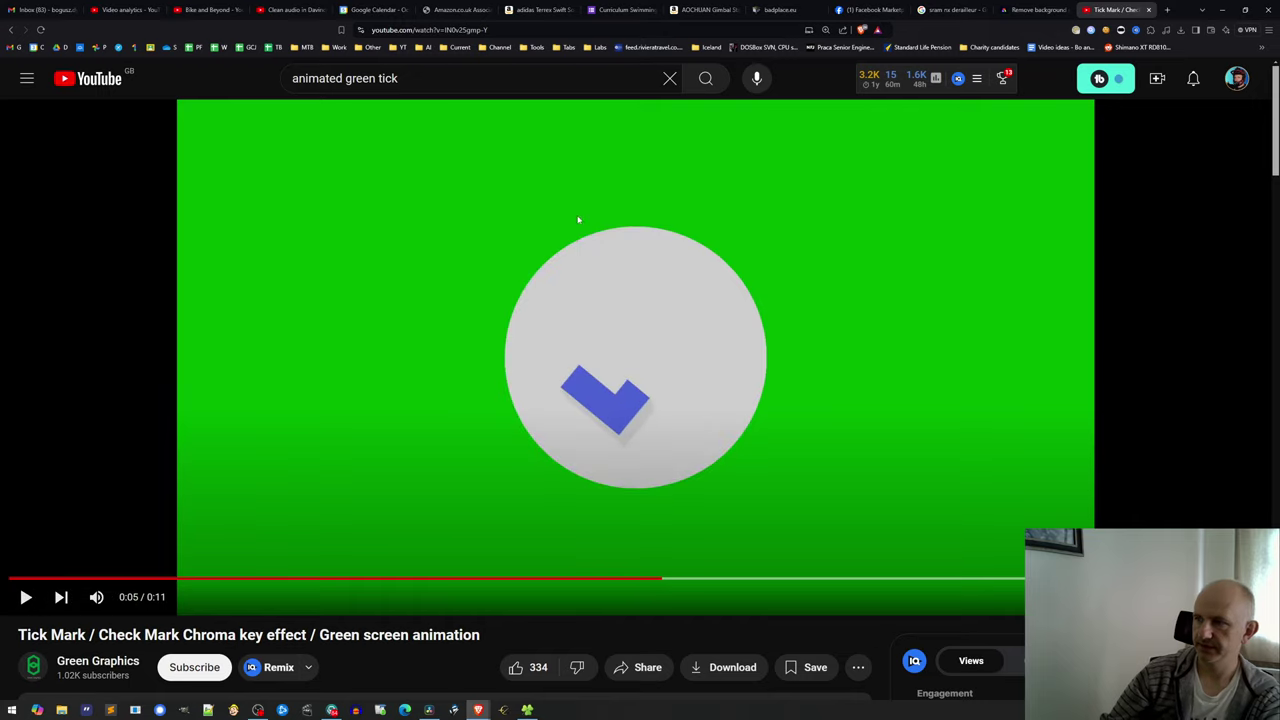
{"action": "right_click", "coordinate": [514, 183]}
{"action": "left_click", "coordinate": [983, 163]}
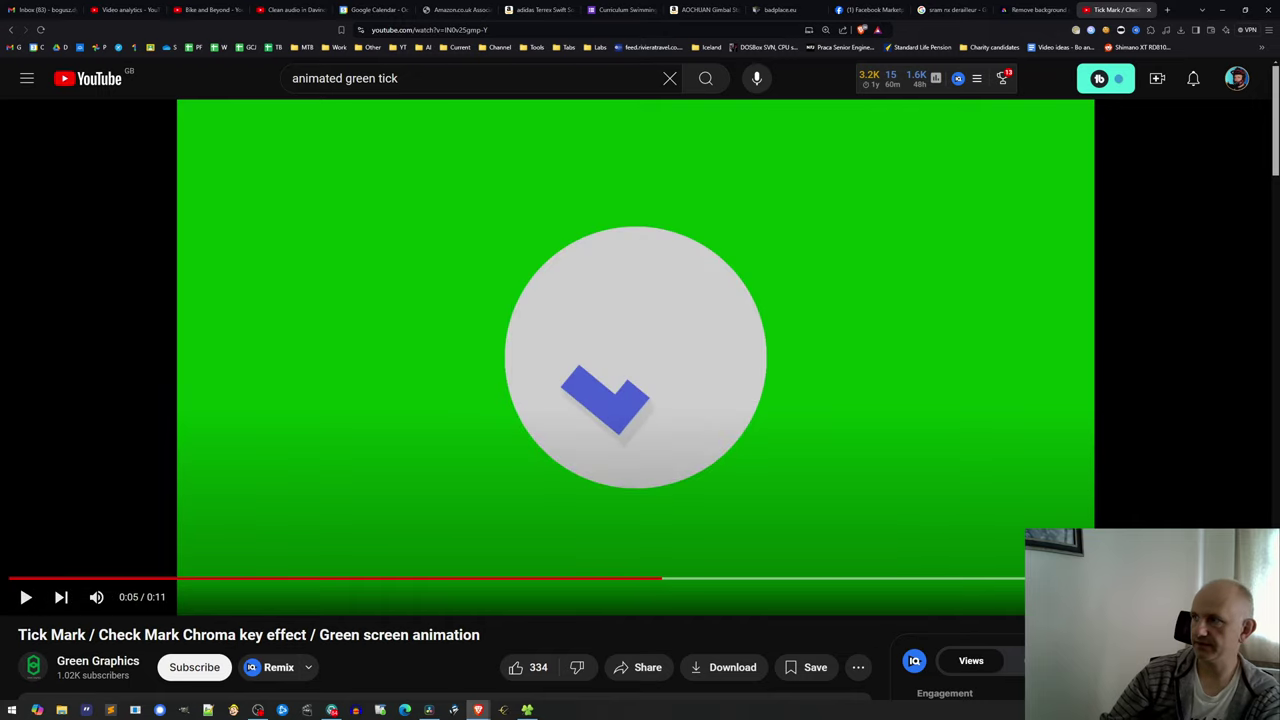
Step: Open the bookmarked Y2Mate YouTube downloader in a new tab and paste the tick mark video's URL as the source
{"action": "left_click", "coordinate": [533, 47]}
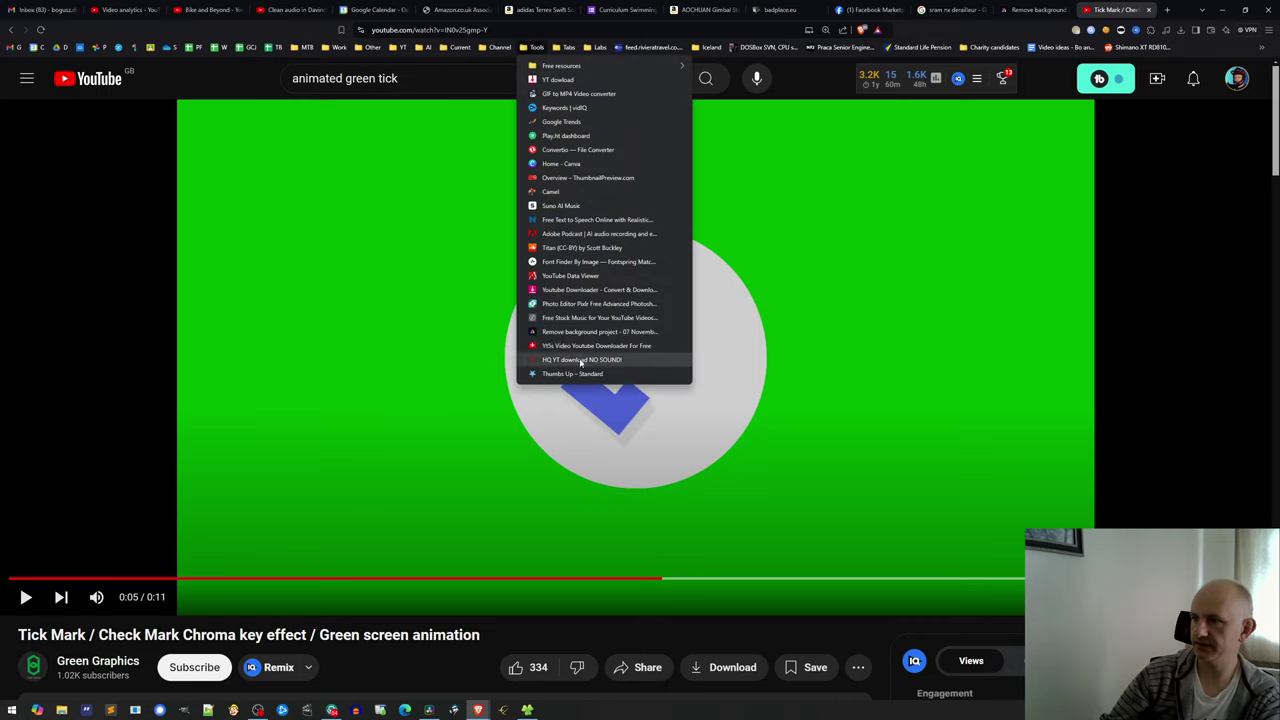
{"action": "middle_click", "coordinate": [569, 289]}
{"action": "key", "text": "Escape"}
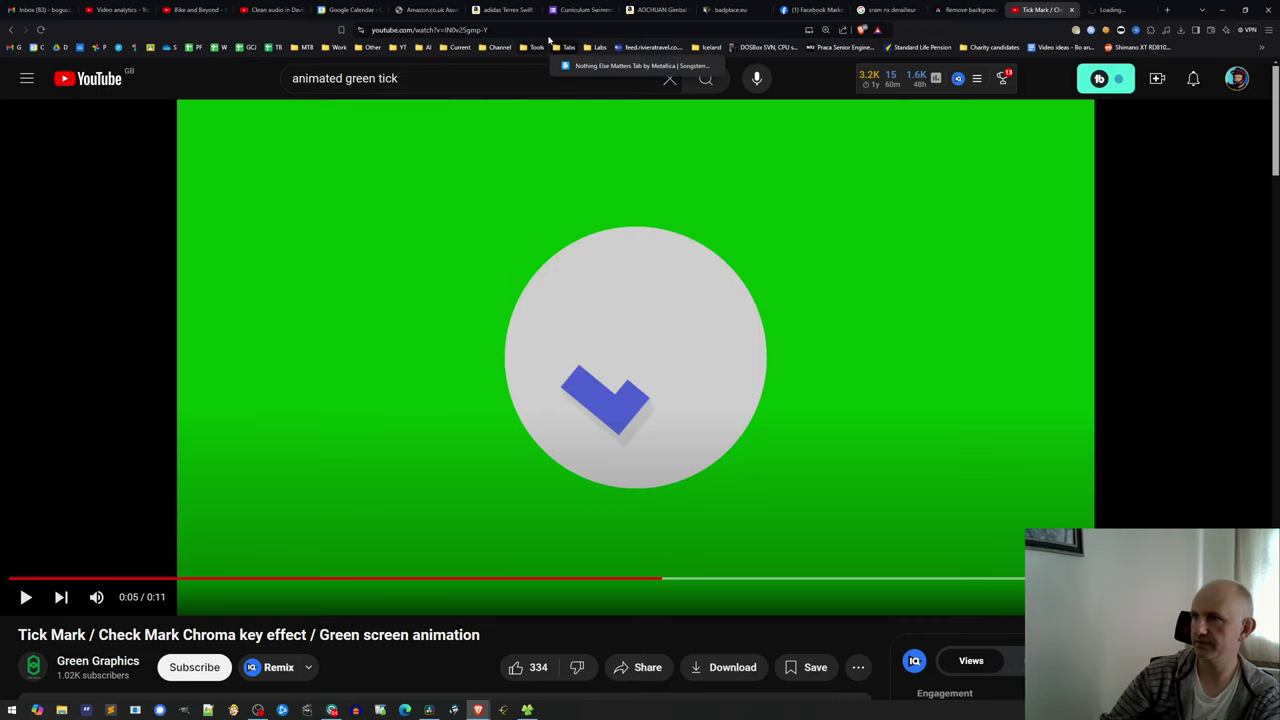
{"action": "key", "text": "ctrl+Tab"}
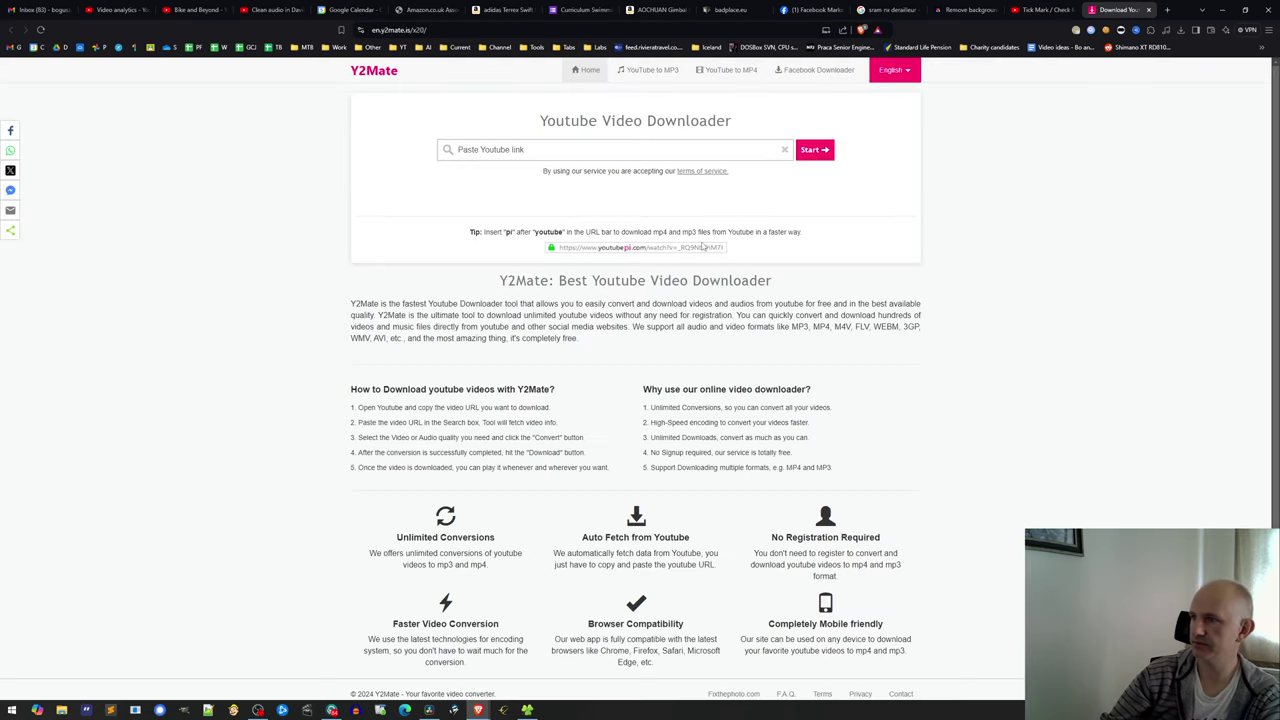
{"action": "type", "text": "https://www.youtube.com/watch?v=IN0v25gmp-Y"}
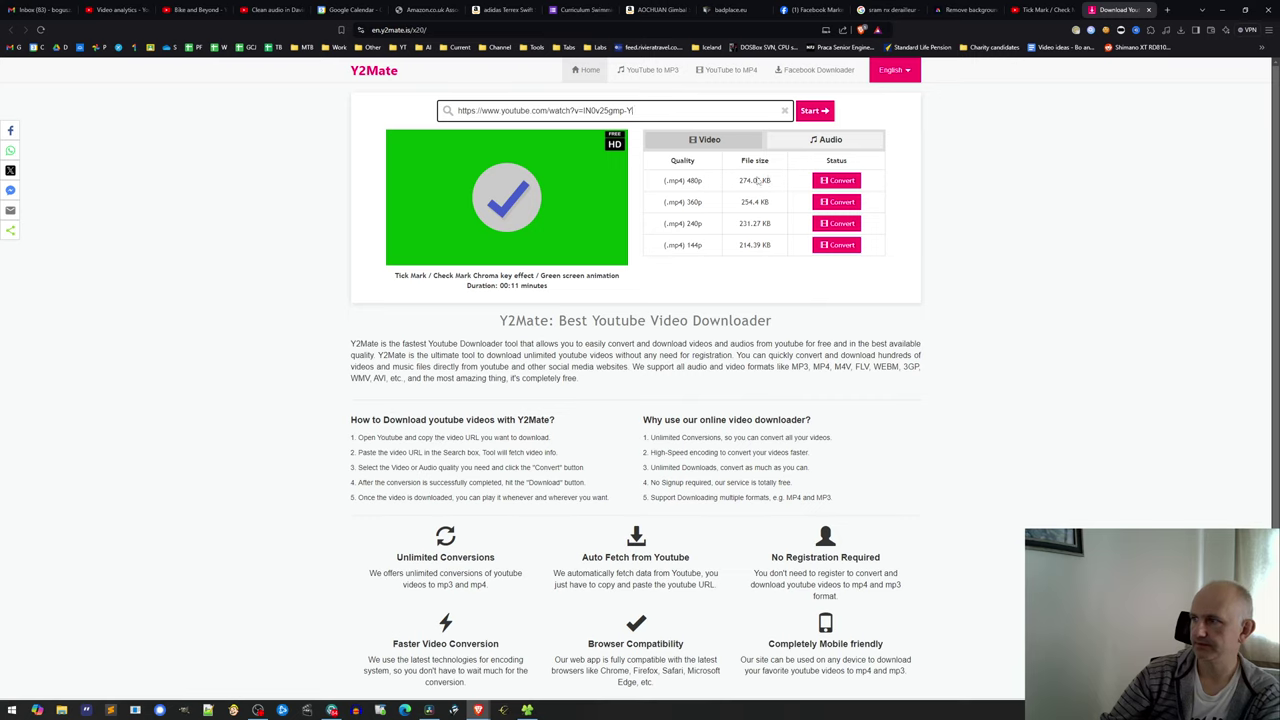
Step: Convert the tick mark video to 480p MP4 and save it in the "18.09.24 - fix your shifting" folder under its suggested name
{"action": "left_click", "coordinate": [836, 181]}
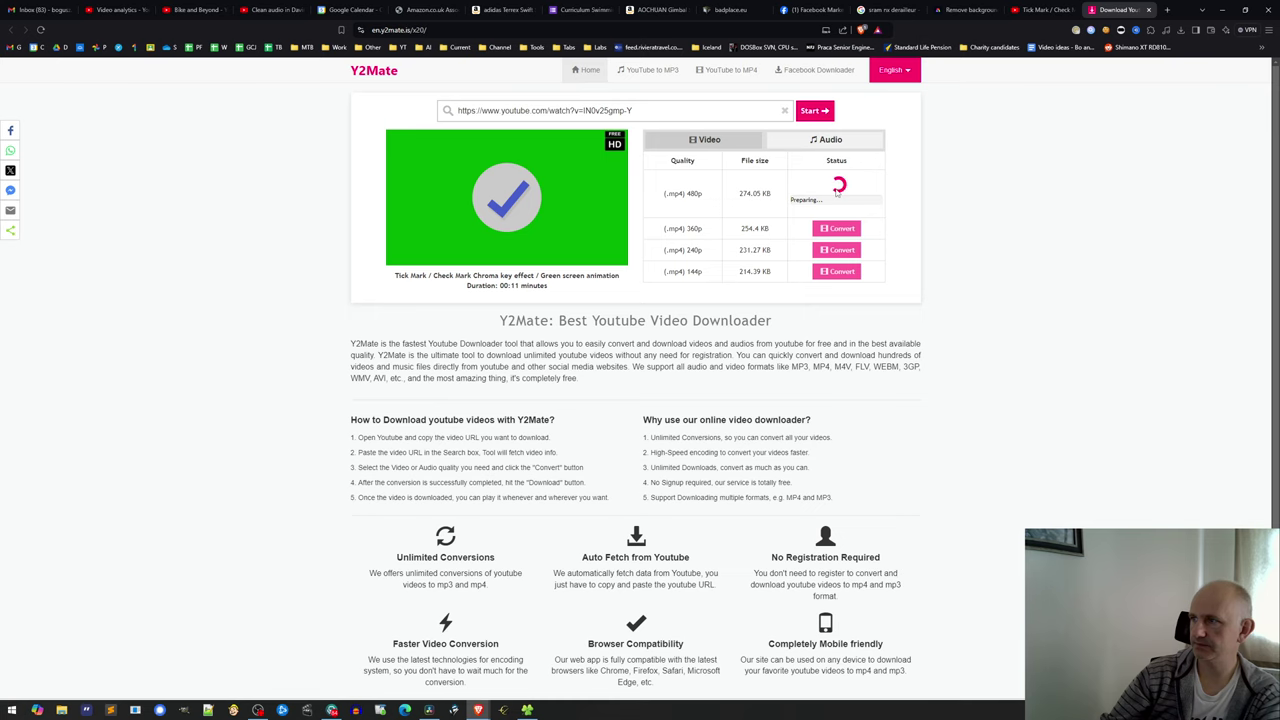
{"action": "left_click", "coordinate": [834, 183]}
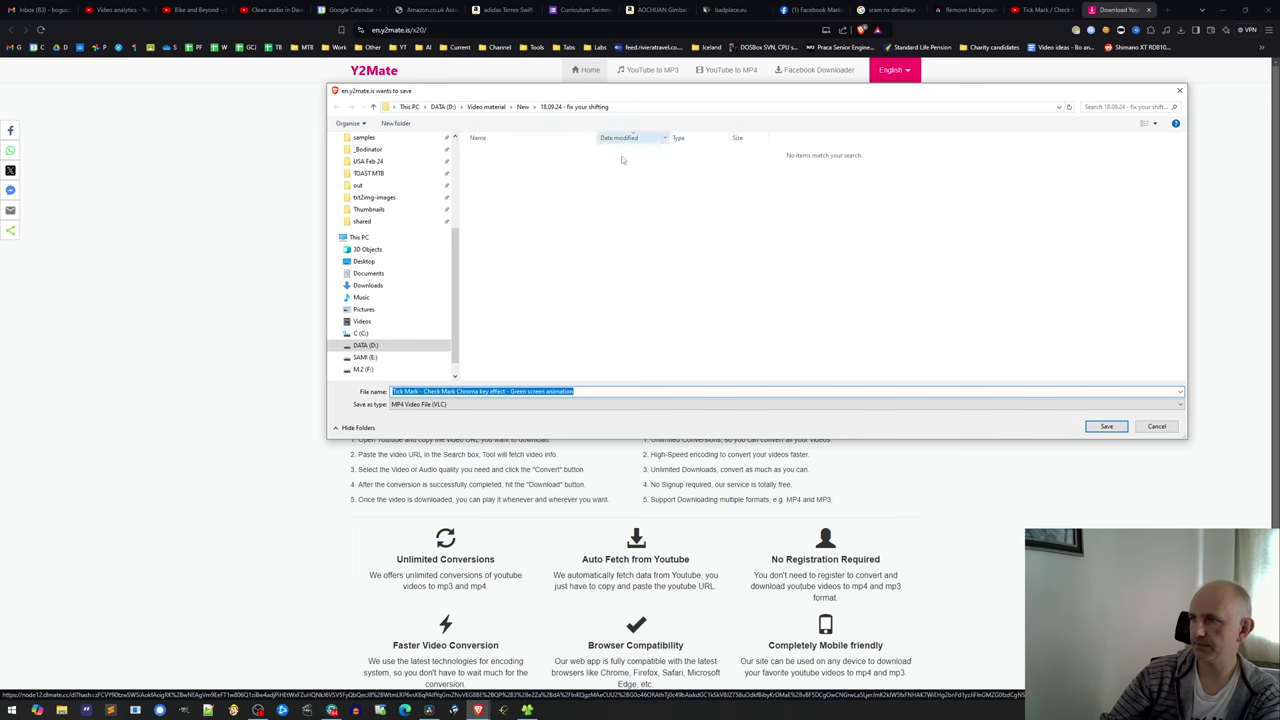
{"action": "left_click", "coordinate": [1110, 426]}
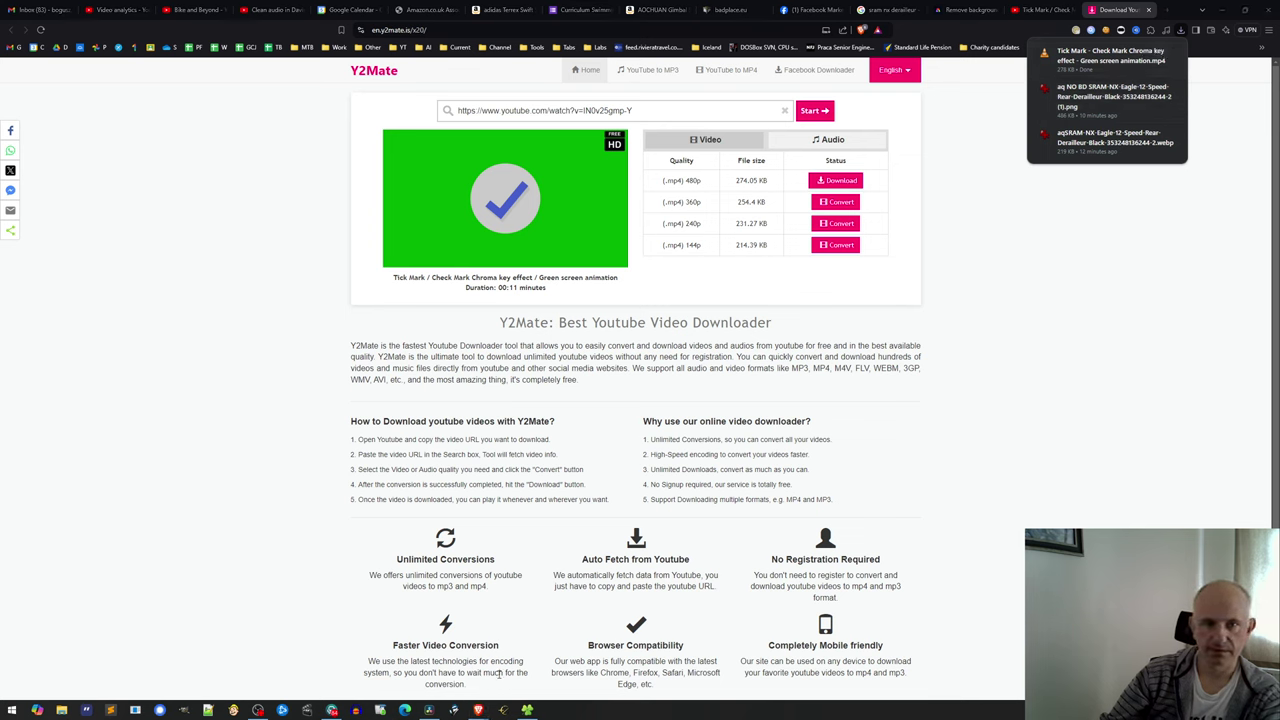
Step: Switch back to DaVinci Resolve and change to the "test video" project
{"action": "left_click", "coordinate": [503, 709]}
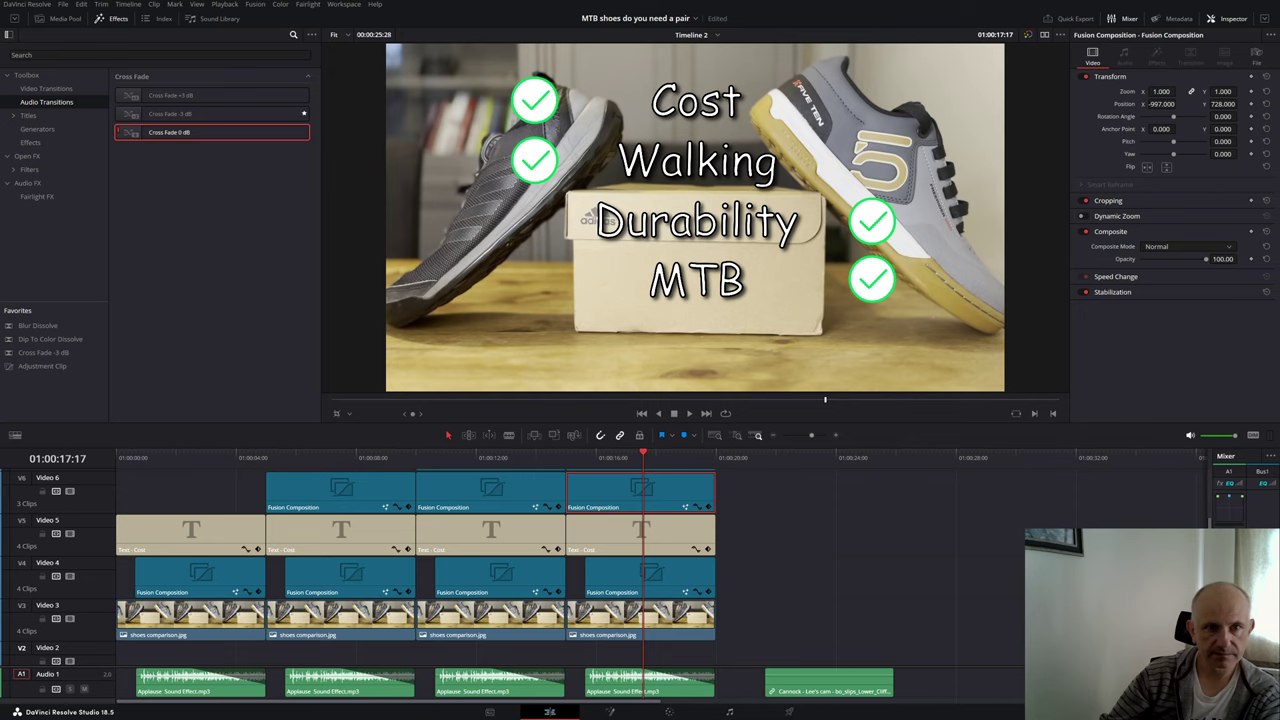
{"action": "left_click_drag", "start_coordinate": [529, 425], "coordinate": [751, 541]}
{"action": "key", "text": "ctrl+z"}
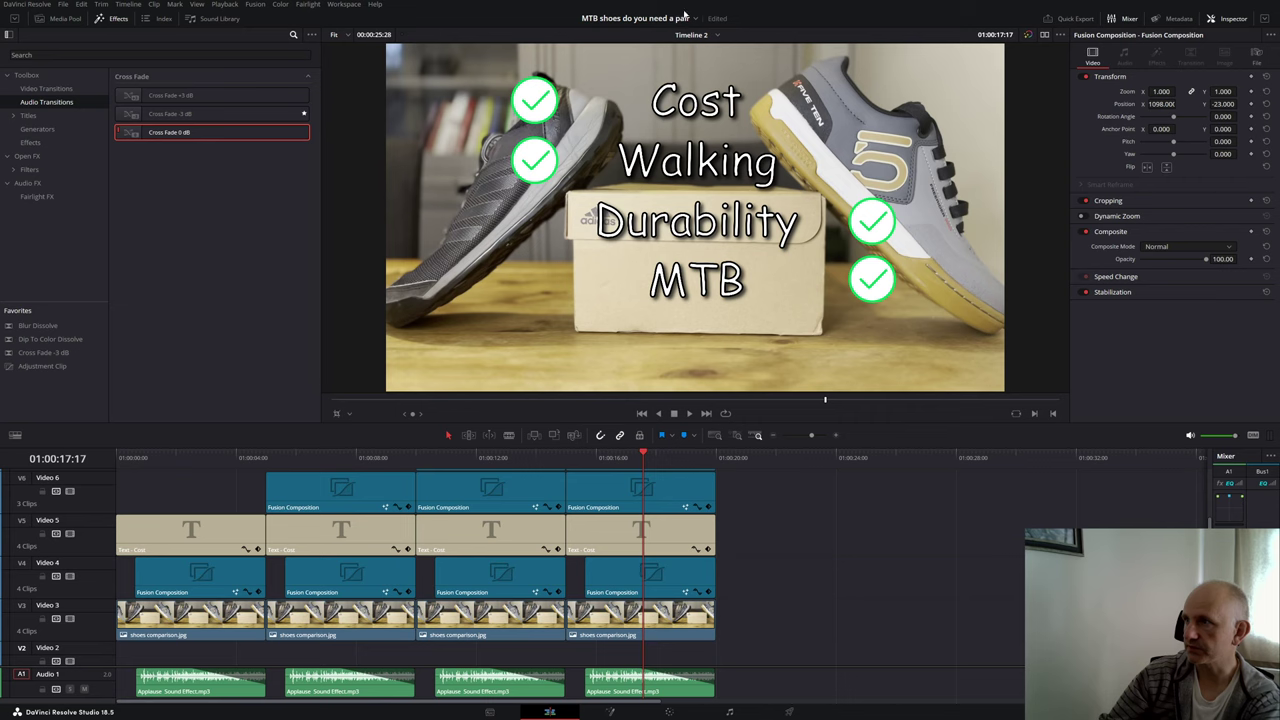
{"action": "left_click", "coordinate": [636, 38]}
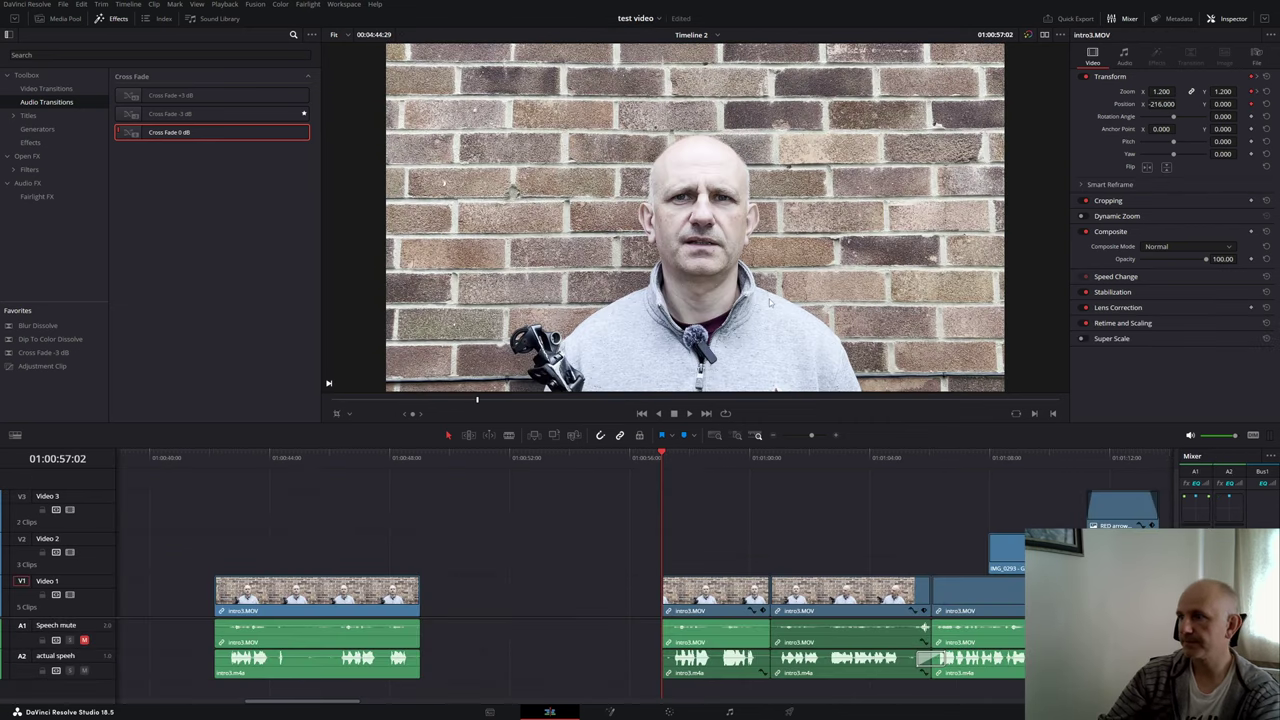
Step: Place the downloaded tick mark video on Video 1 after the last talking-head clip and trim its start to one tick animation's beginning
{"action": "scroll", "coordinate": [657, 466], "scroll_direction": "down", "scroll_amount": 4}
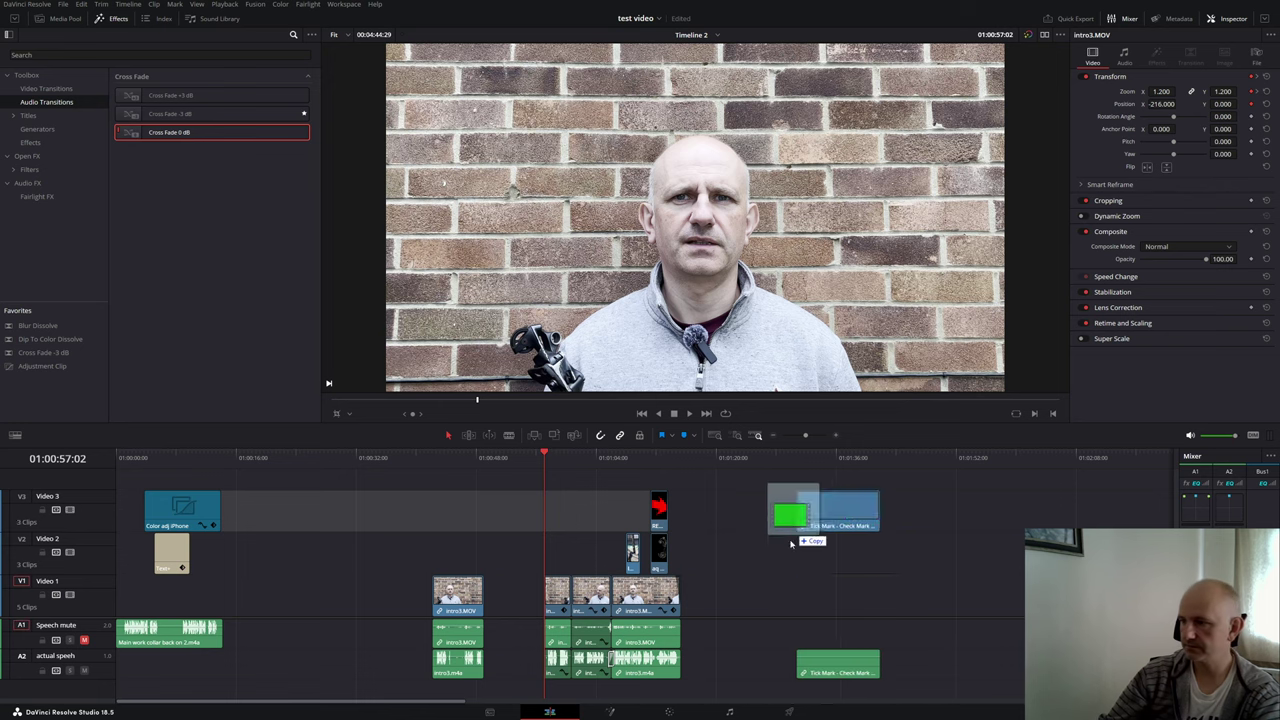
{"action": "left_click_drag", "start_coordinate": [791, 543], "coordinate": [708, 589]}
{"action": "left_click_drag", "start_coordinate": [549, 462], "coordinate": [733, 509]}
{"action": "left_click", "coordinate": [743, 594]}
{"action": "key", "text": "ctrl+shift+["}
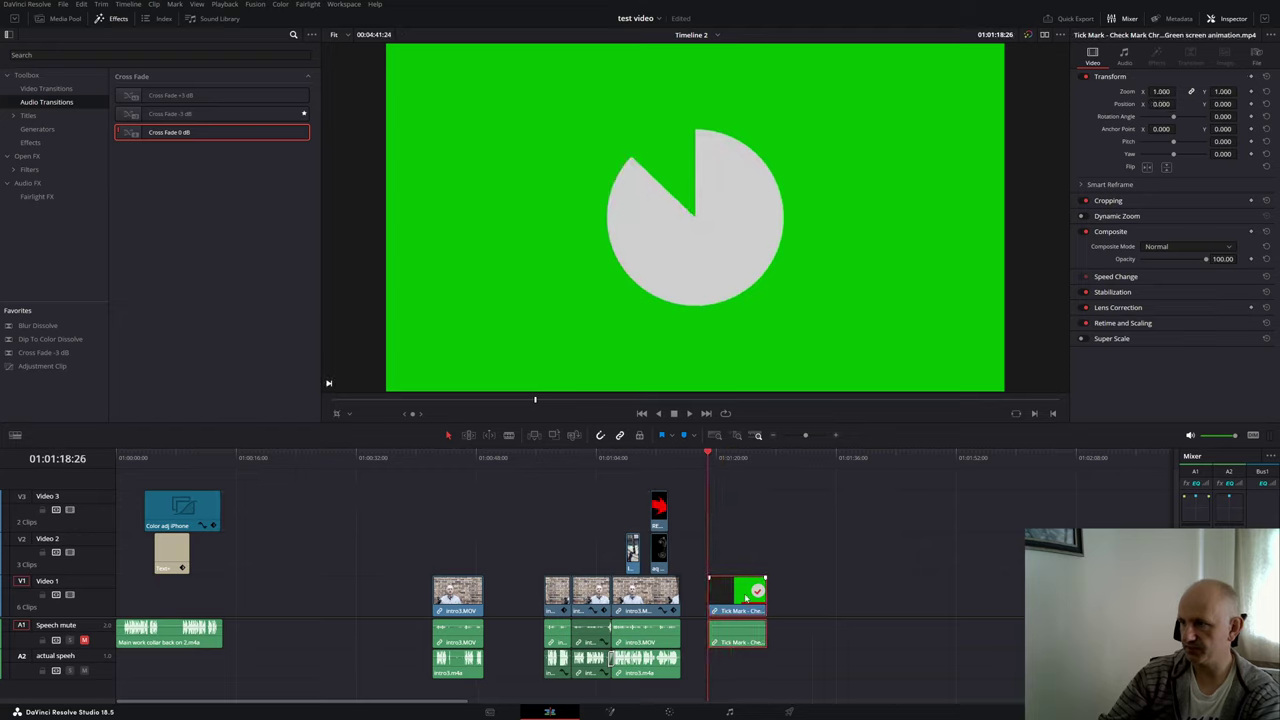
Step: Trim the tick mark clip's end at 01:01:20:09 and move it onto Video 2 above the start of the middle talking-head clip
{"action": "key", "text": "space"}
{"action": "key", "text": "space"}
{"action": "key", "text": "space"}
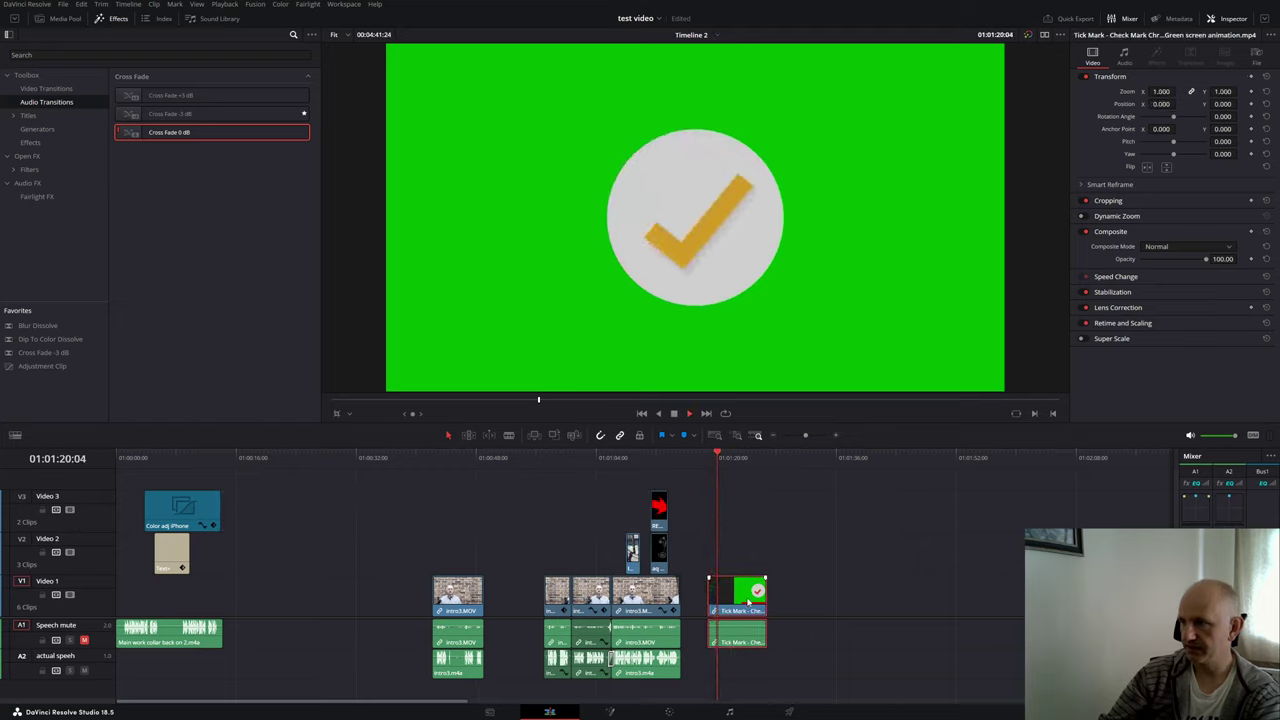
{"action": "key", "text": "space"}
{"action": "key", "text": "ctrl+shift+]"}
{"action": "key", "text": "Delete"}
{"action": "left_click_drag", "start_coordinate": [715, 600], "coordinate": [579, 556]}
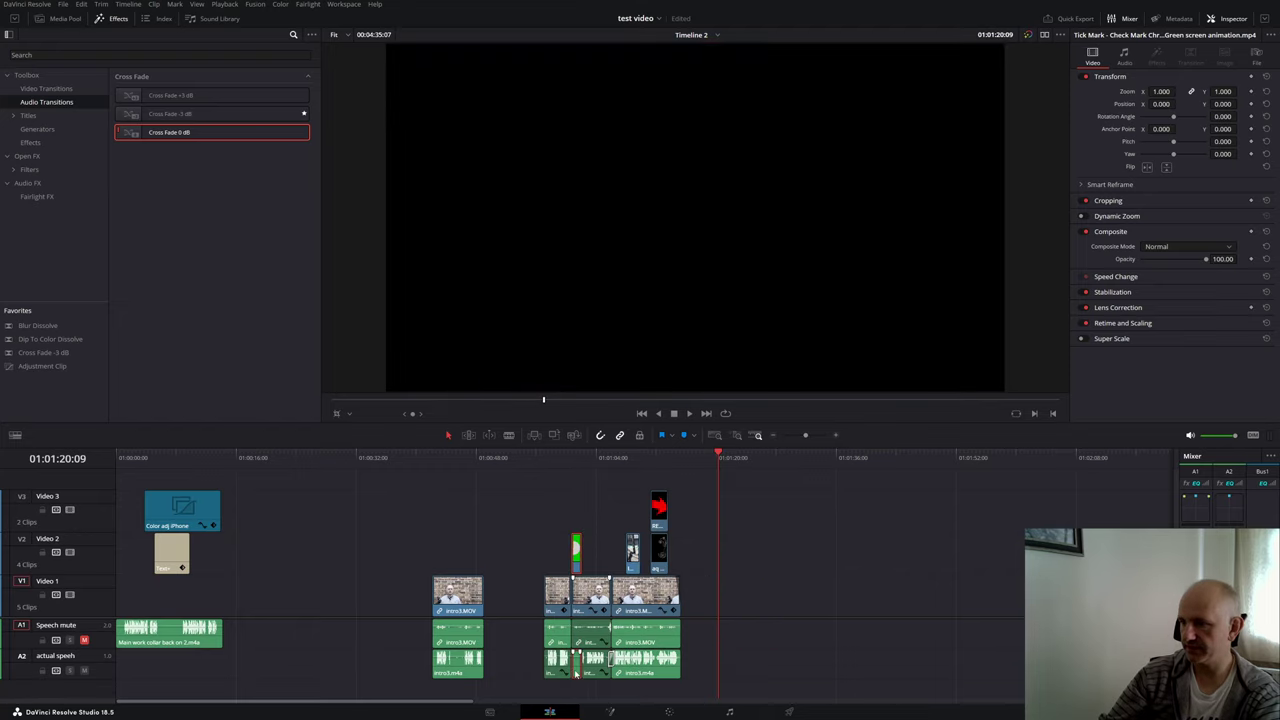
Step: Undo the tick mark clip's last move, delete its unlinked audio, and move only its video onto Video 2 above the middle talking-head clip's start
{"action": "key", "text": "ctrl+z"}
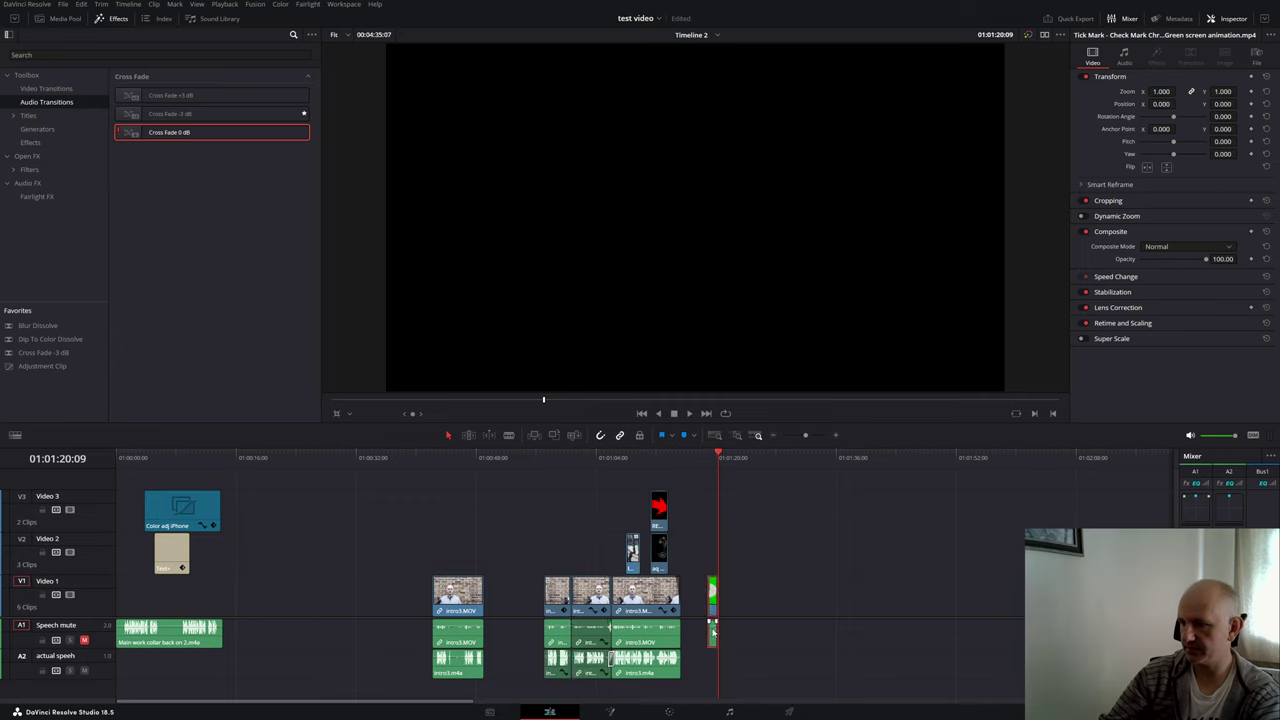
{"action": "right_click", "coordinate": [713, 630]}
{"action": "left_click", "coordinate": [740, 634]}
{"action": "left_click", "coordinate": [714, 636]}
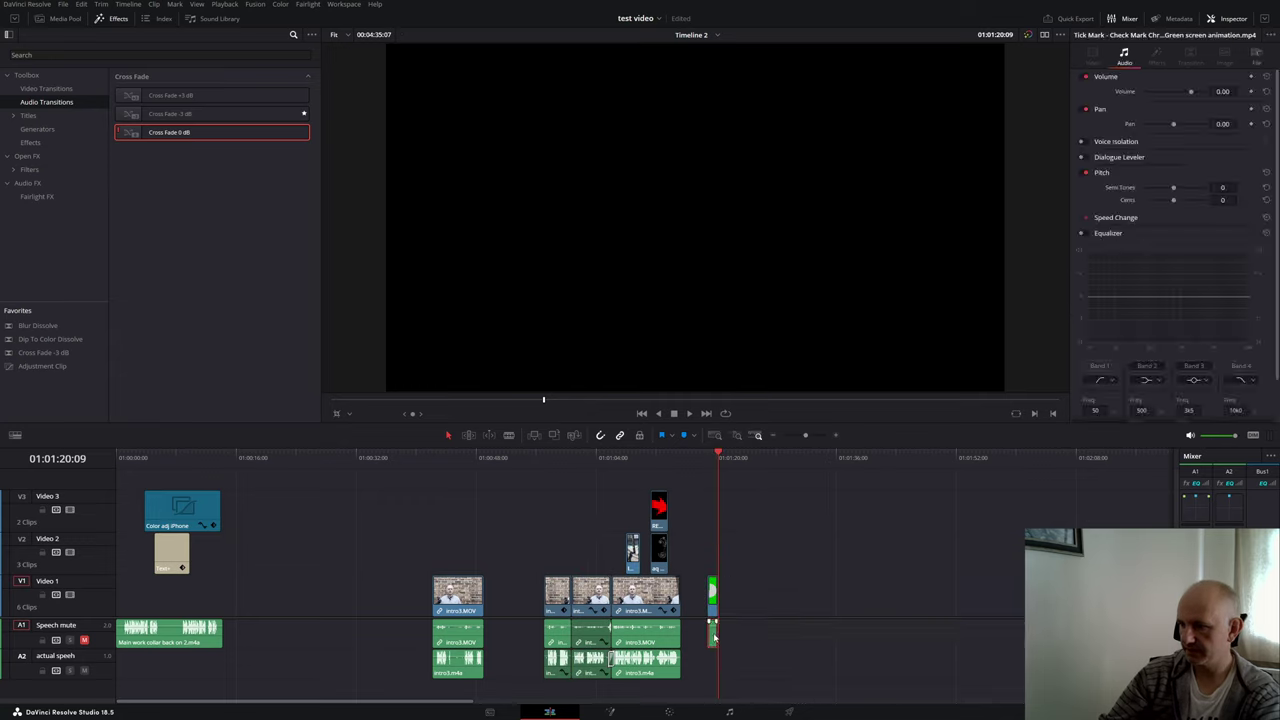
{"action": "key", "text": "Delete"}
{"action": "left_click_drag", "start_coordinate": [712, 595], "coordinate": [577, 555]}
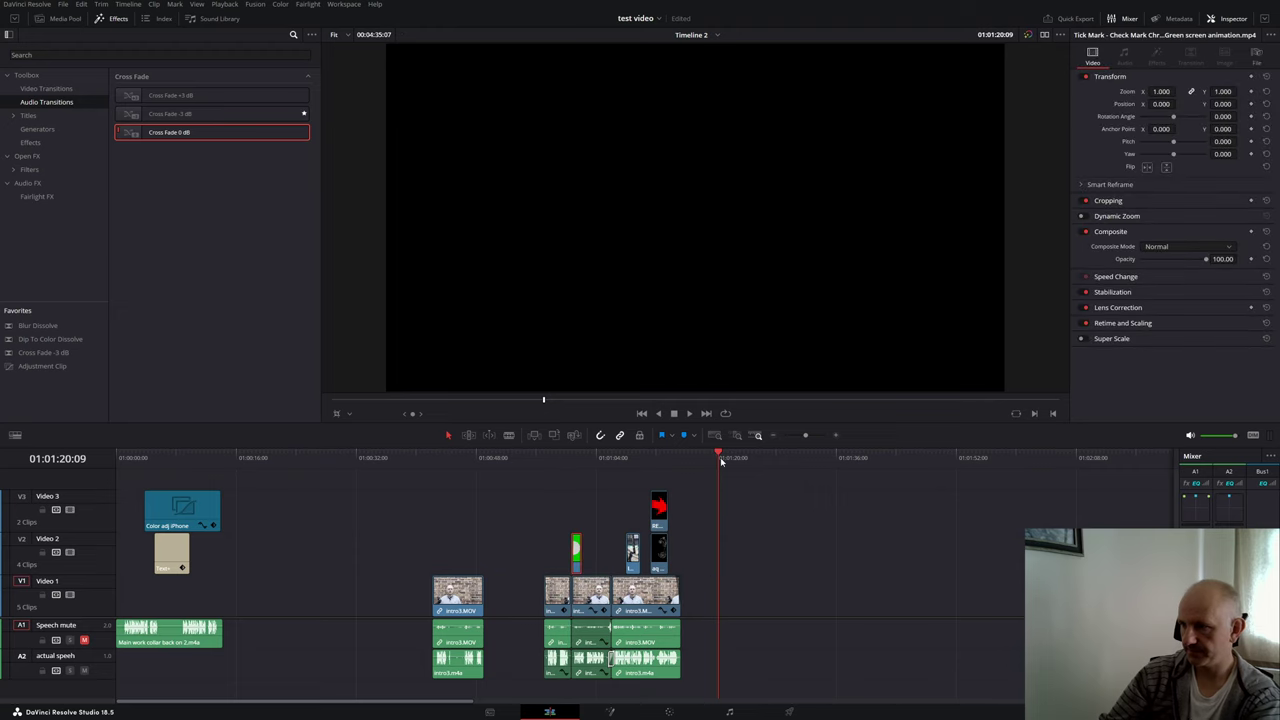
Step: Play the tick mark overlay up to the finished check mark and set the clip's zoom to 0.820
{"action": "left_click_drag", "start_coordinate": [721, 461], "coordinate": [570, 486]}
{"action": "key", "text": "space"}
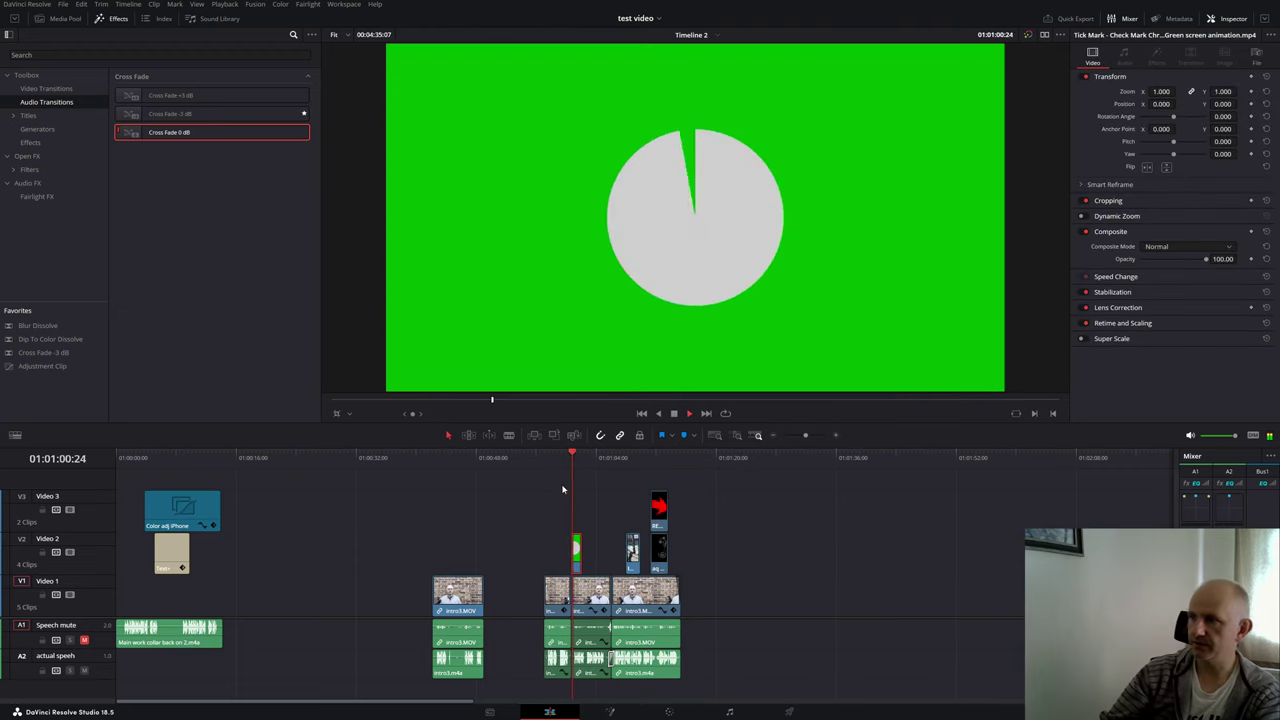
{"action": "key", "text": "space"}
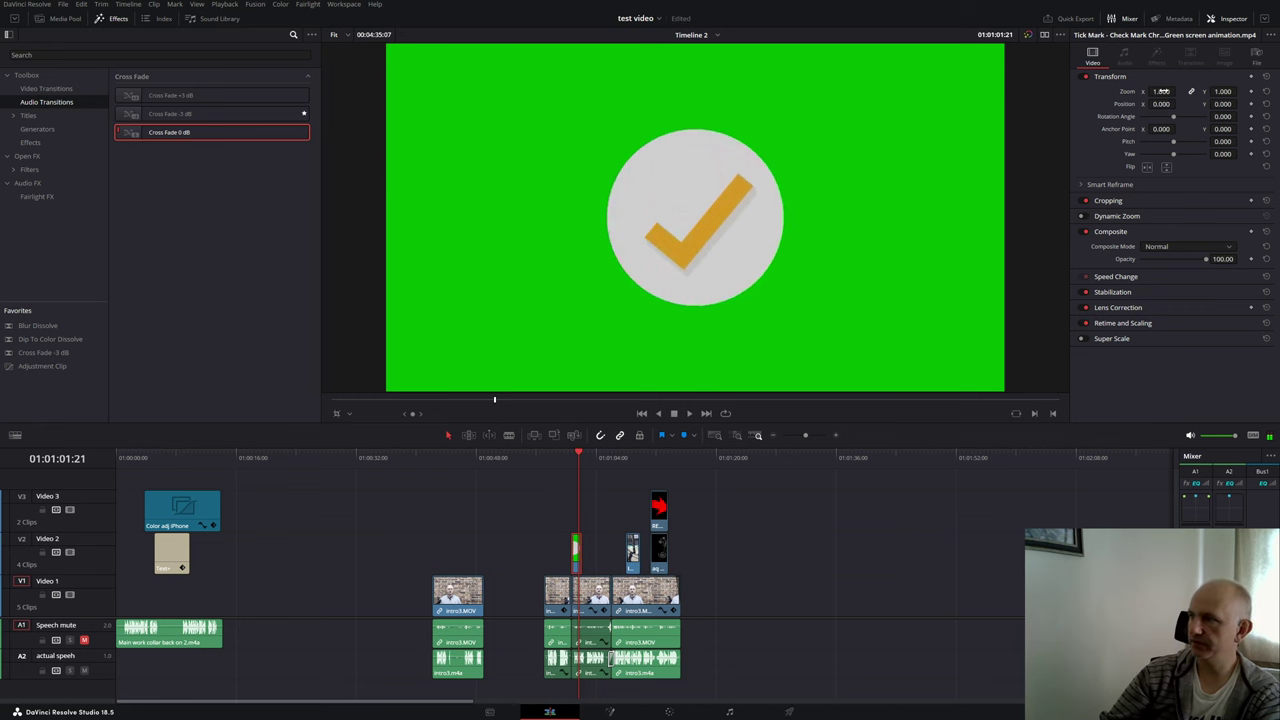
{"action": "left_click_drag", "start_coordinate": [1162, 91], "coordinate": [1140, 91]}
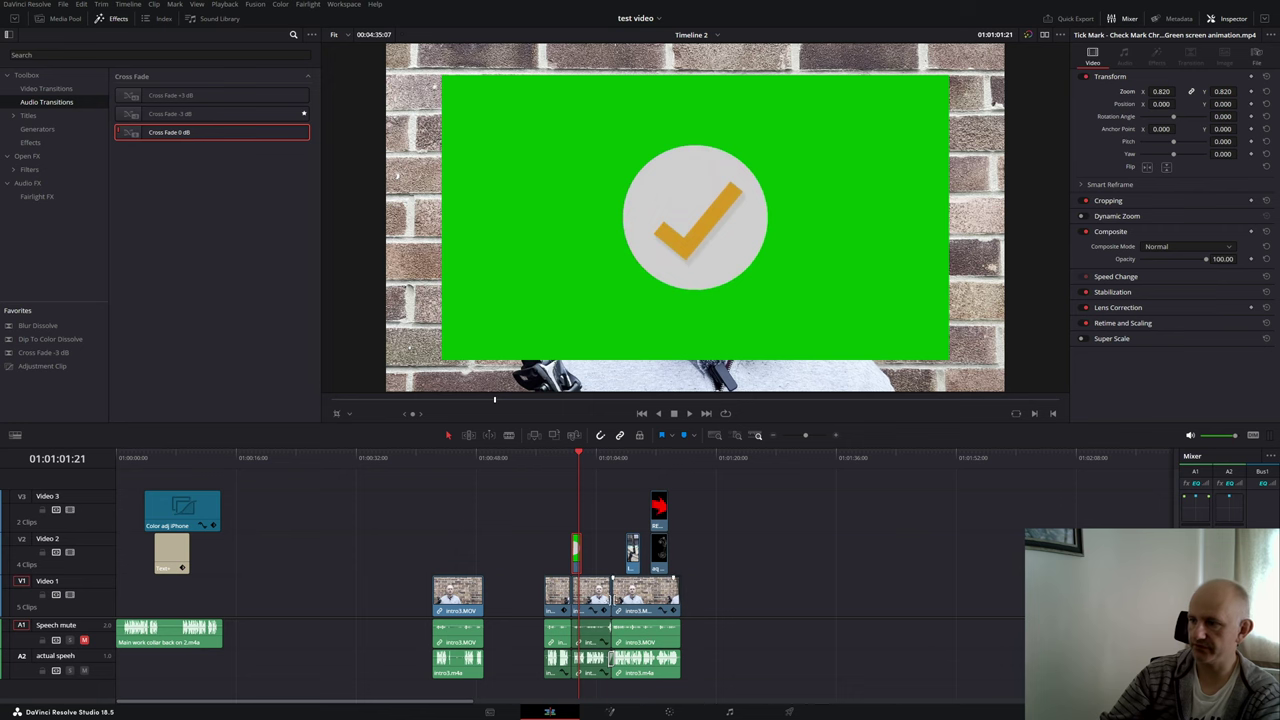
Step: Open the tick mark clip for colour grading and add a corrector node connected after node 01
{"action": "left_click", "coordinate": [670, 712]}
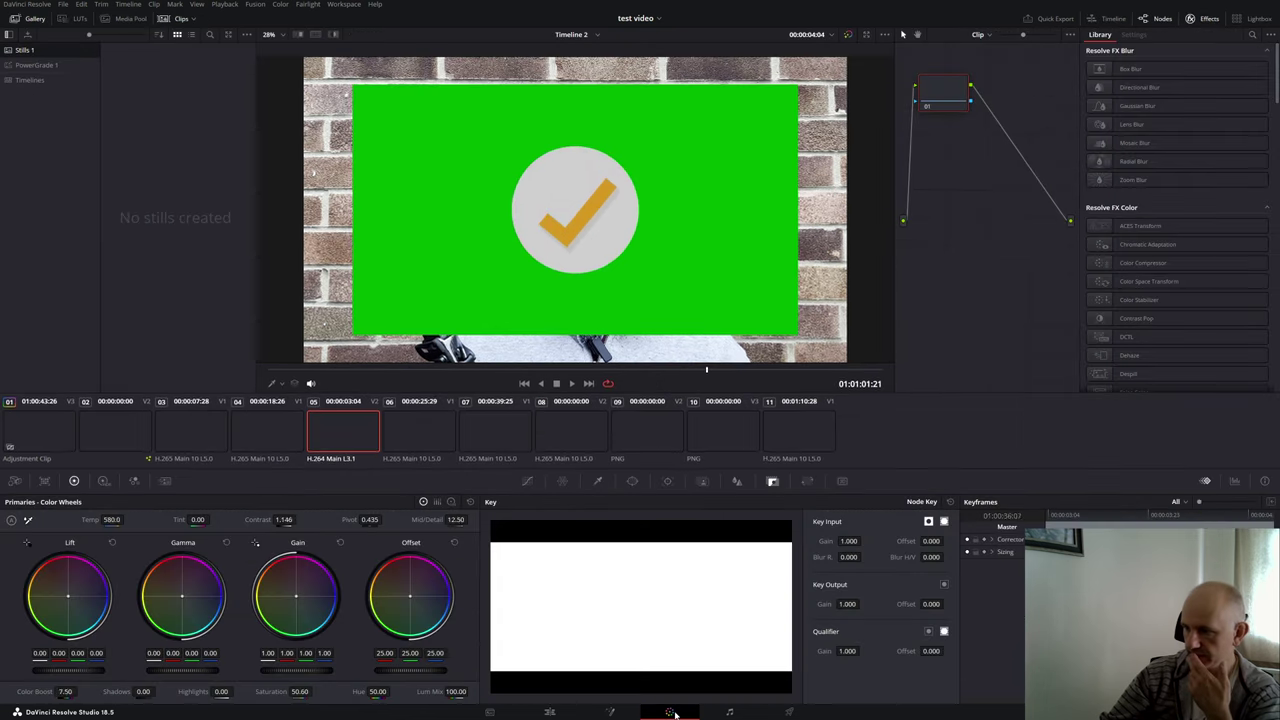
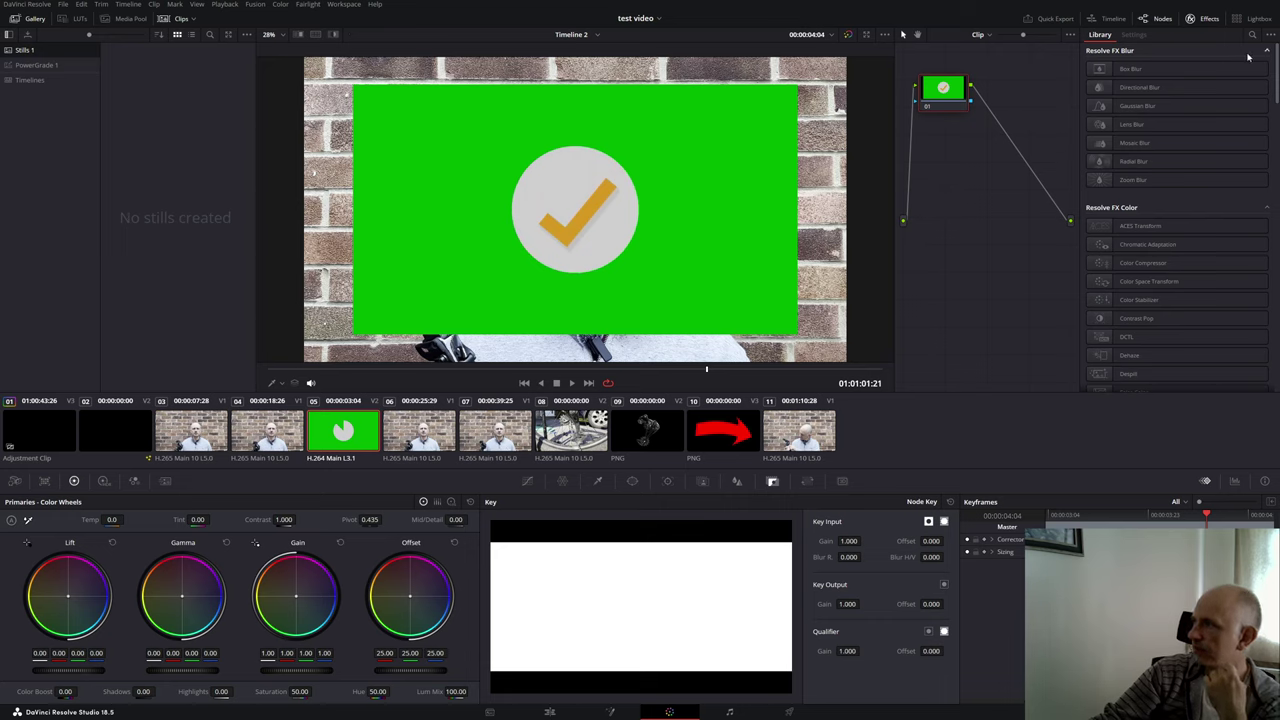
{"action": "right_click", "coordinate": [1027, 227]}
{"action": "mouse_move", "coordinate": [1036, 244]}
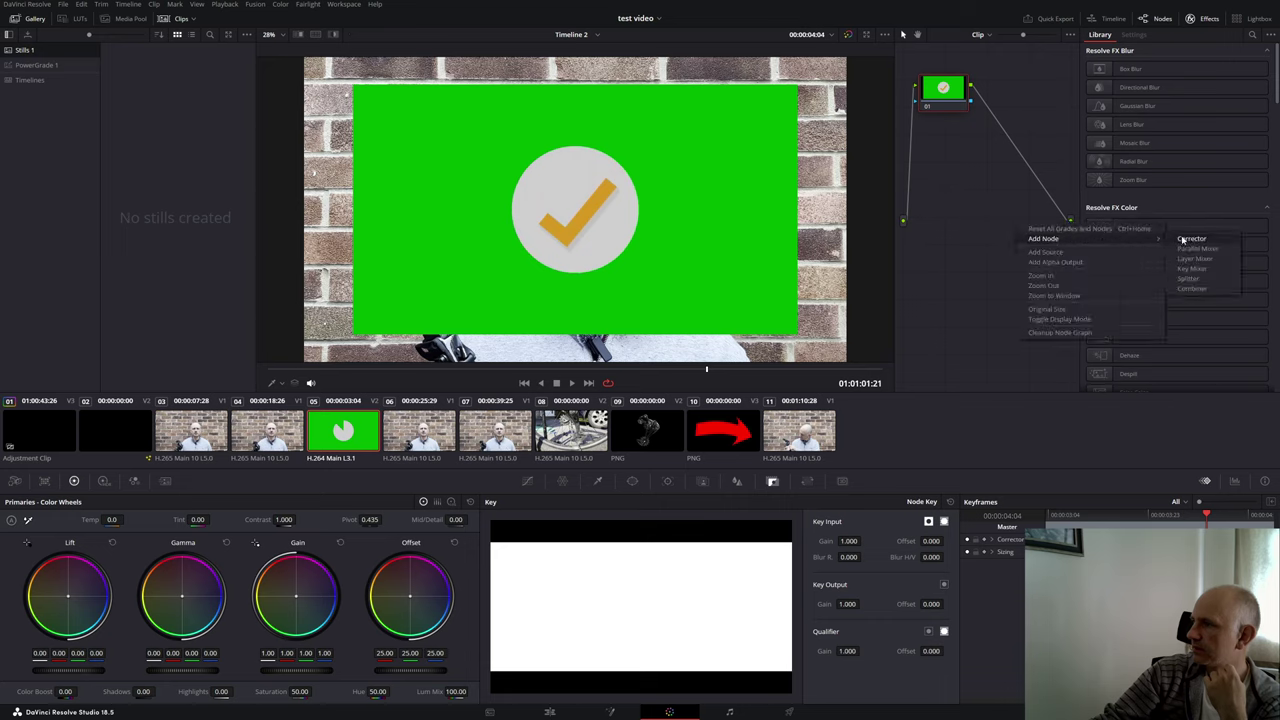
{"action": "left_click", "coordinate": [1183, 240]}
{"action": "left_click_drag", "start_coordinate": [1010, 230], "coordinate": [1017, 152]}
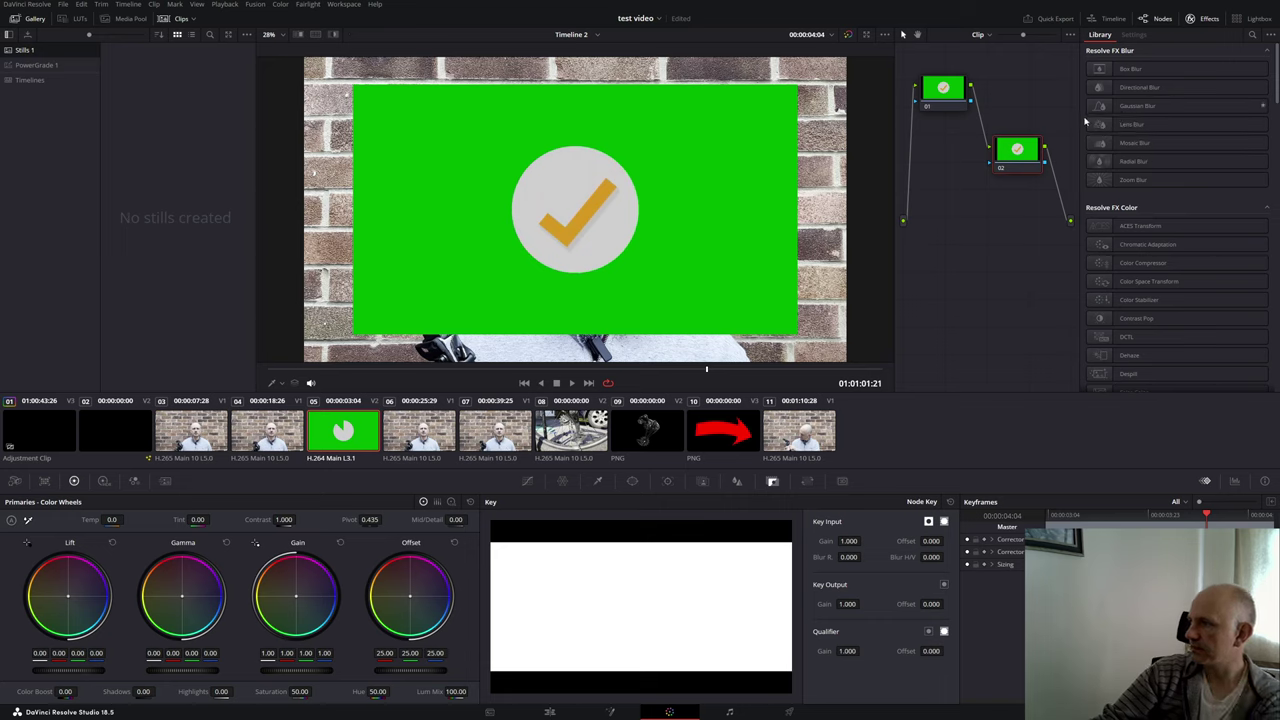
Step: Search the effects library for "luma" and apply the Luma Keyer to node 02
{"action": "left_click", "coordinate": [1253, 34]}
{"action": "type", "text": "lyum"}
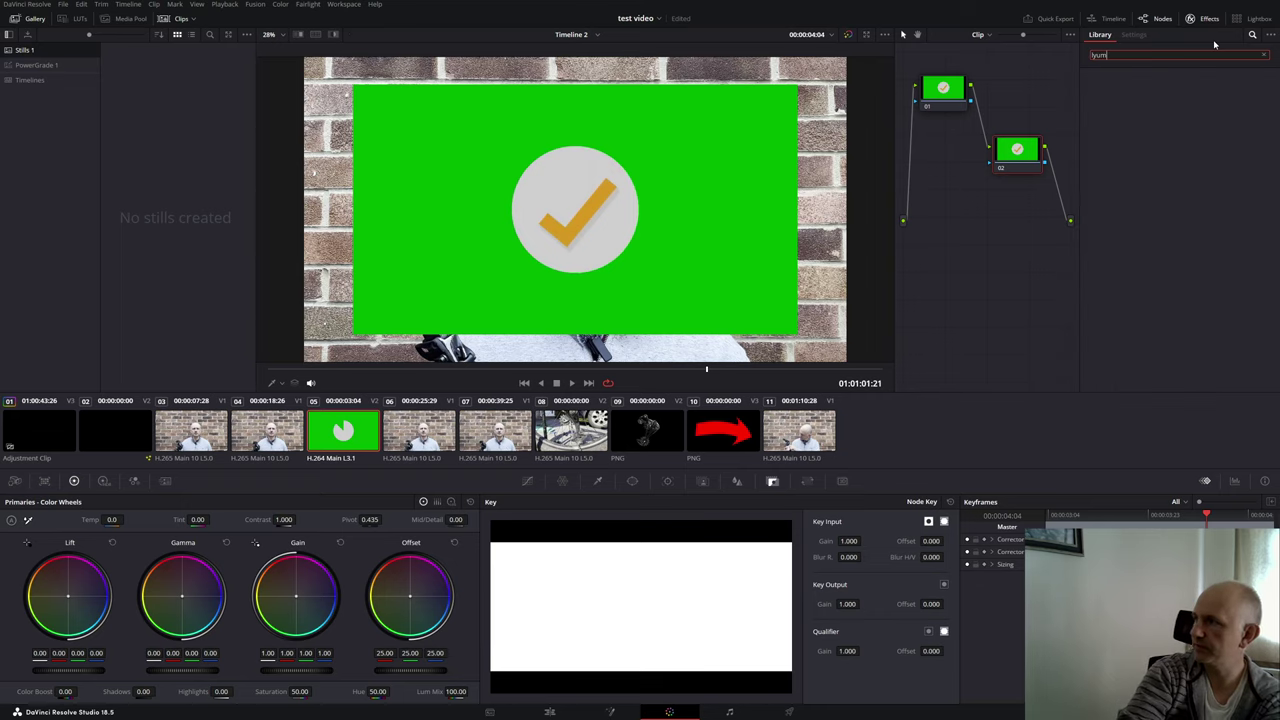
{"action": "key", "text": "BackSpace"}
{"action": "key", "text": "BackSpace"}
{"action": "key", "text": "BackSpace"}
{"action": "key", "text": "BackSpace"}
{"action": "type", "text": "luma"}
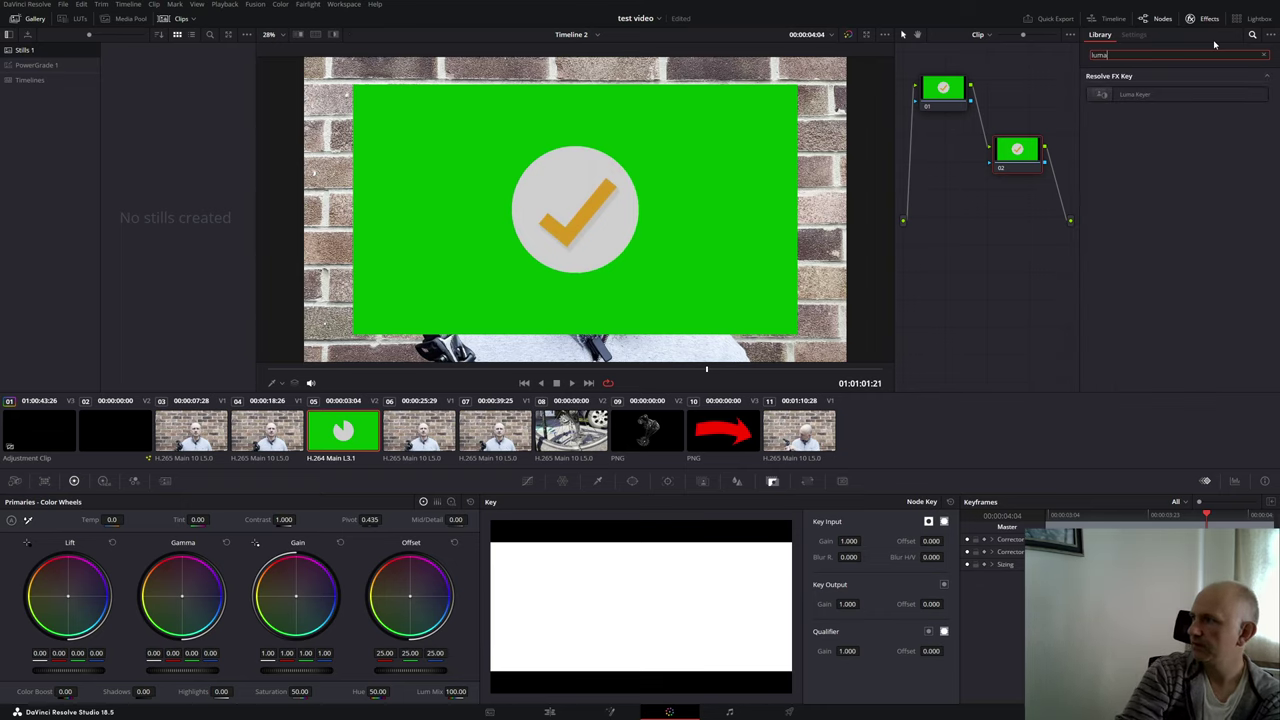
{"action": "left_click", "coordinate": [1152, 95]}
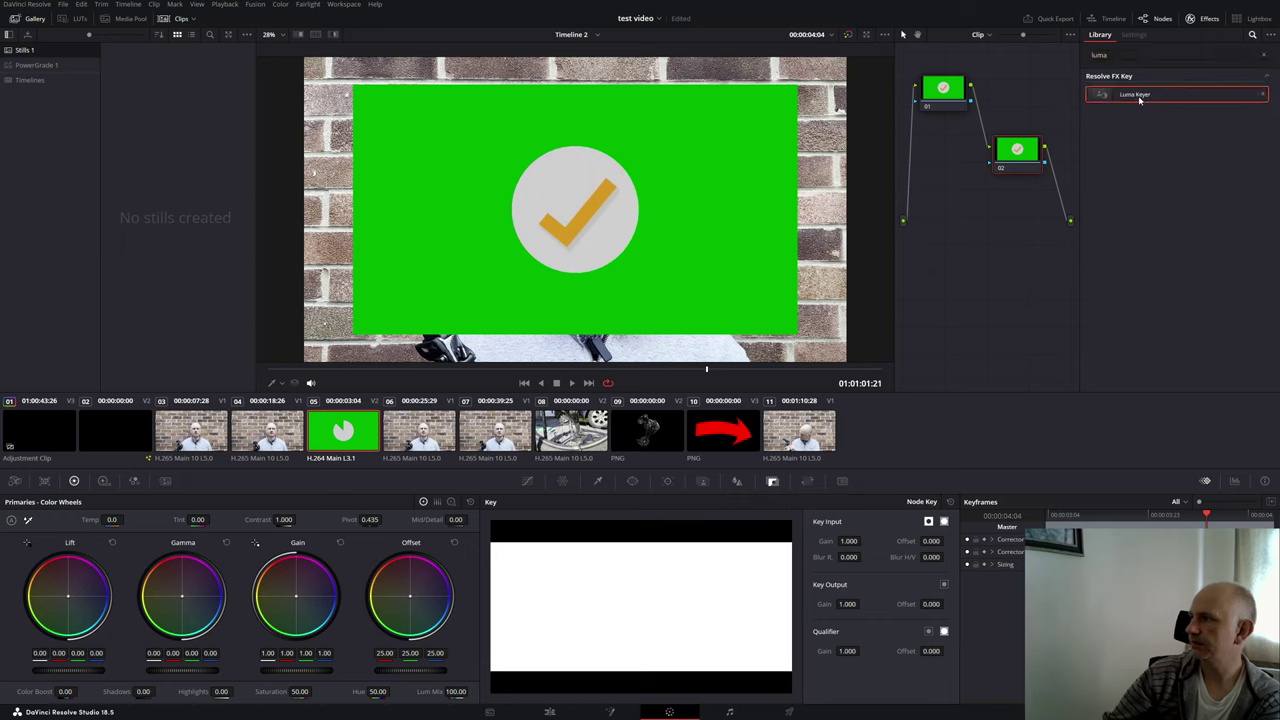
{"action": "left_click_drag", "start_coordinate": [1024, 155], "coordinate": [1025, 156]}
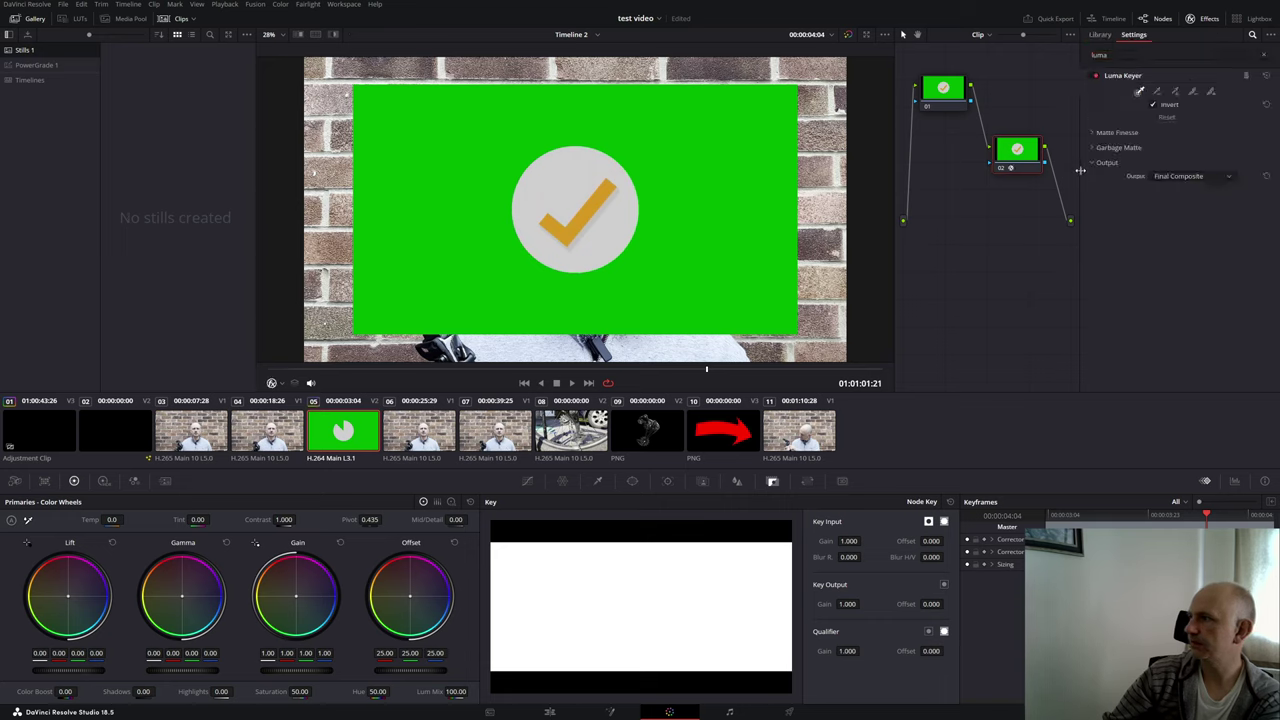
Step: Examine the Luma Keyer's Matte Finesse options and reposition nodes 01 and 02 lower in the graph
{"action": "left_click", "coordinate": [1098, 36]}
{"action": "left_click", "coordinate": [1130, 35]}
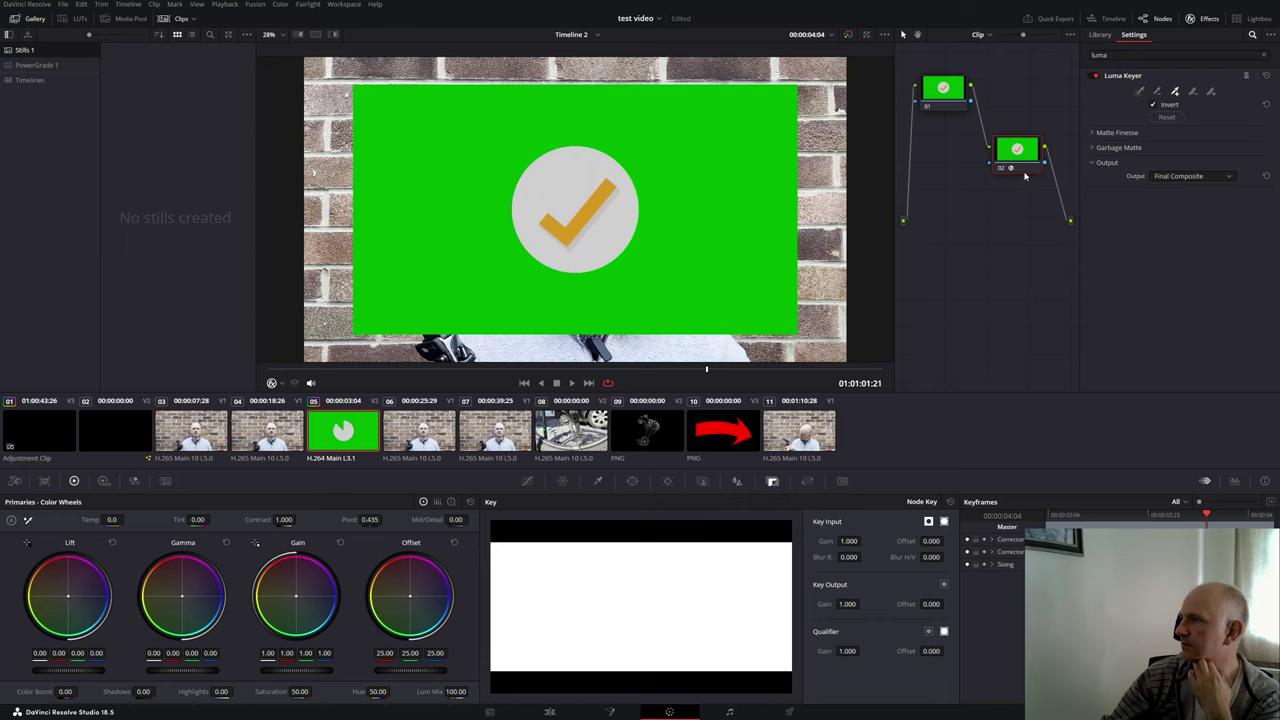
{"action": "left_click_drag", "start_coordinate": [1025, 176], "coordinate": [1019, 202]}
{"action": "left_click", "coordinate": [1094, 135]}
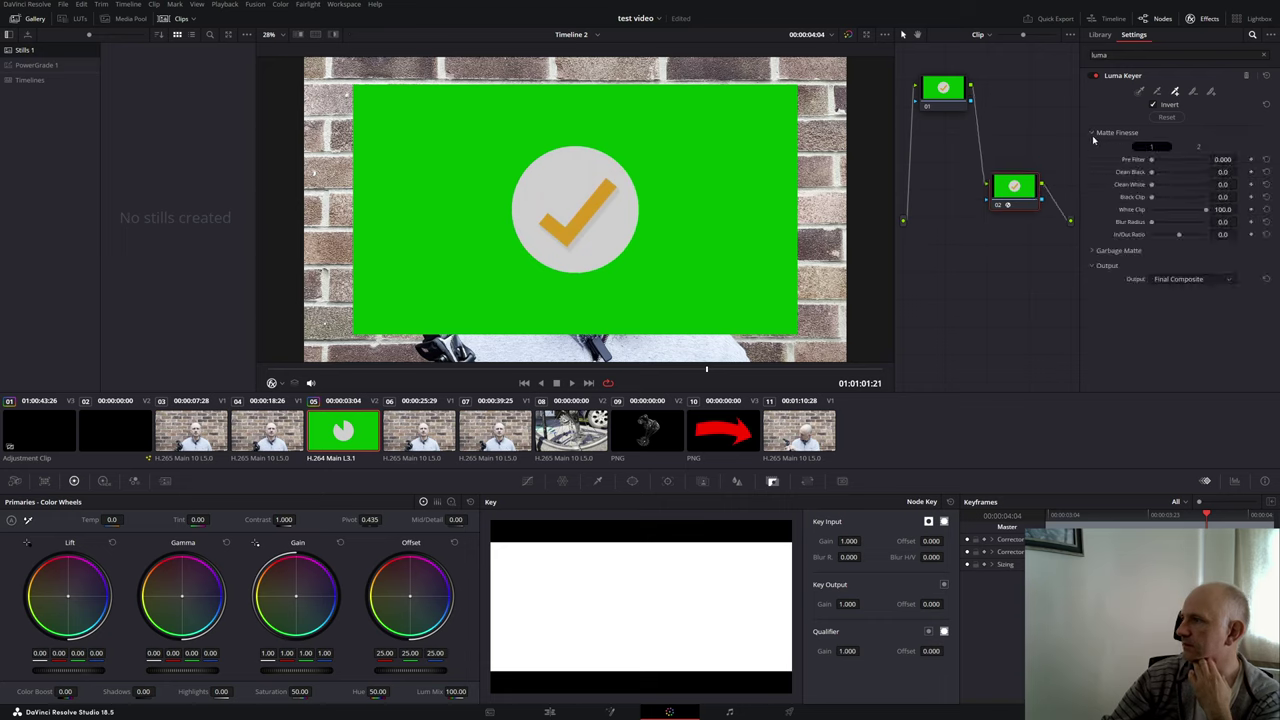
{"action": "left_click", "coordinate": [1094, 134]}
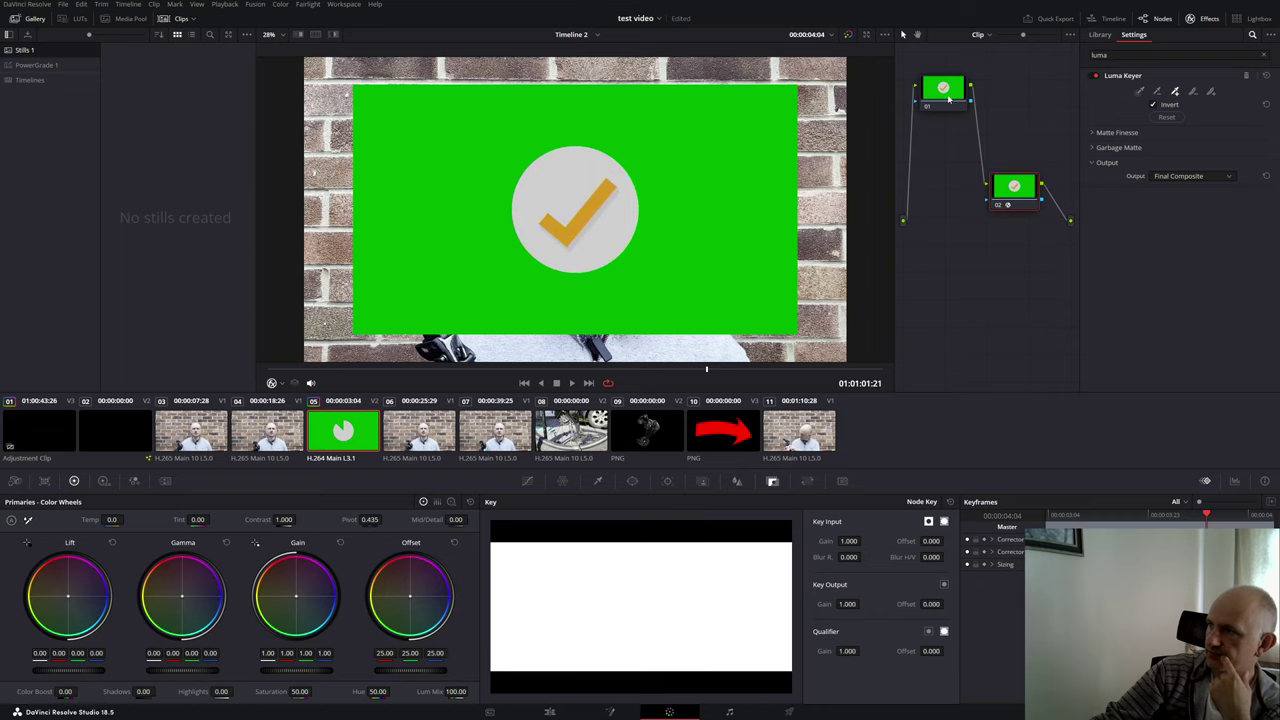
{"action": "left_click_drag", "start_coordinate": [948, 98], "coordinate": [940, 181]}
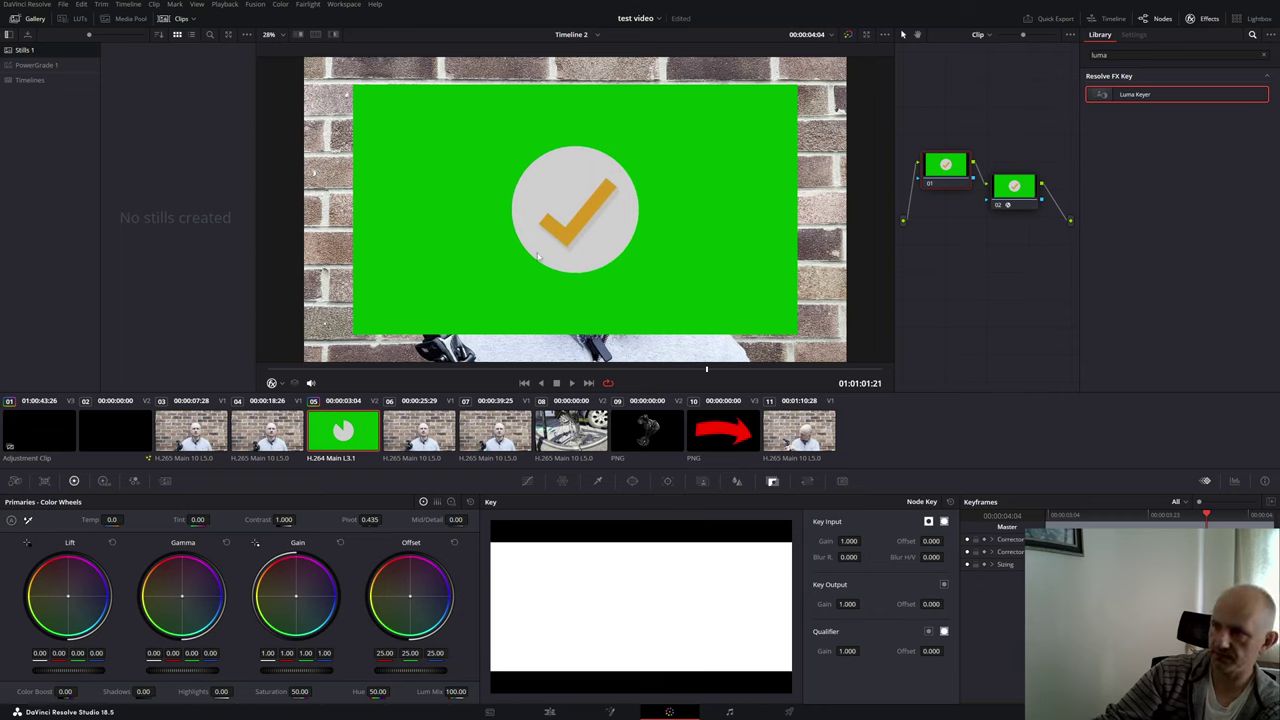
Step: Return to the editing timeline, replay the tick mark overlay and delete its clip from Video 2
{"action": "left_click", "coordinate": [556, 712]}
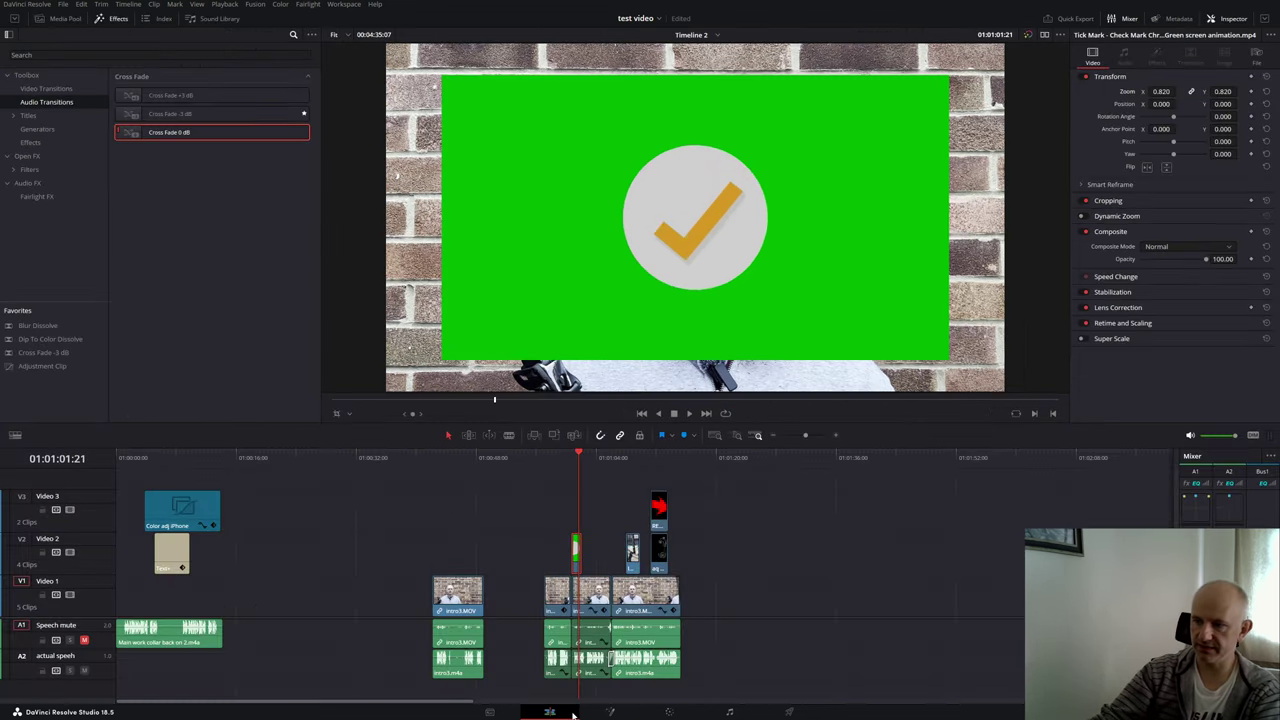
{"action": "left_click", "coordinate": [567, 460]}
{"action": "key", "text": "space"}
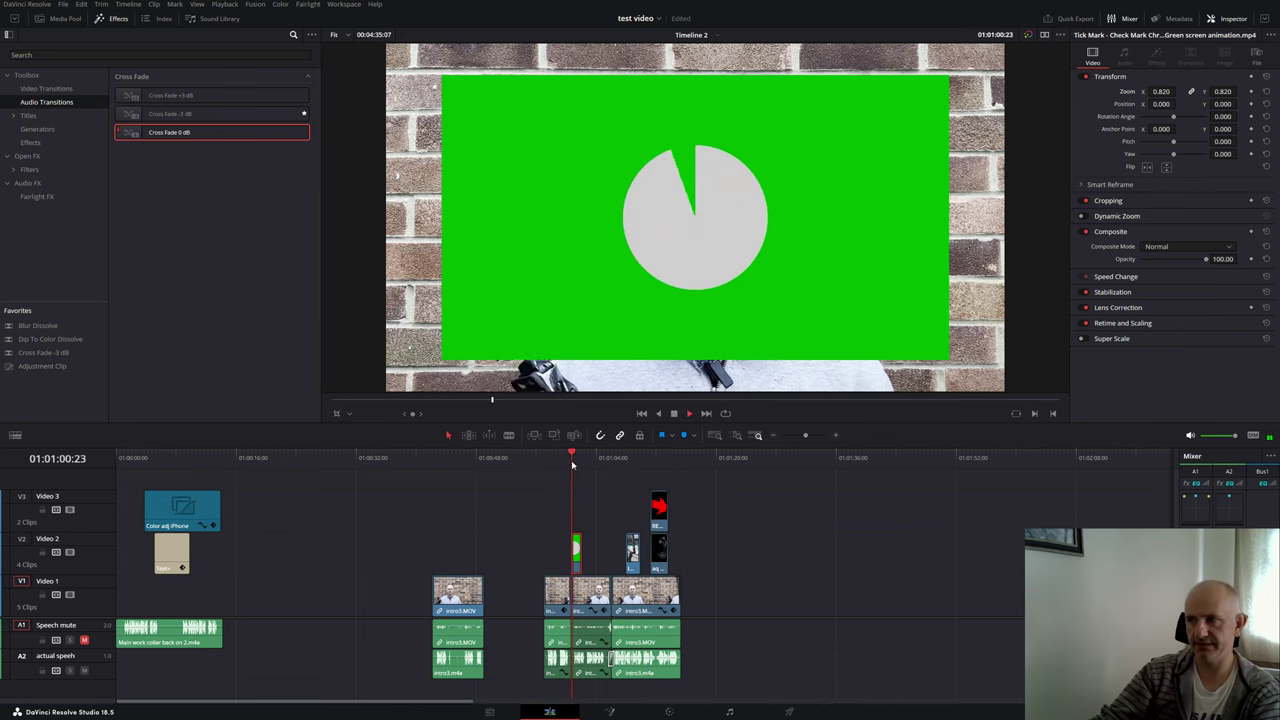
{"action": "key", "text": "space"}
{"action": "key", "text": "Delete"}
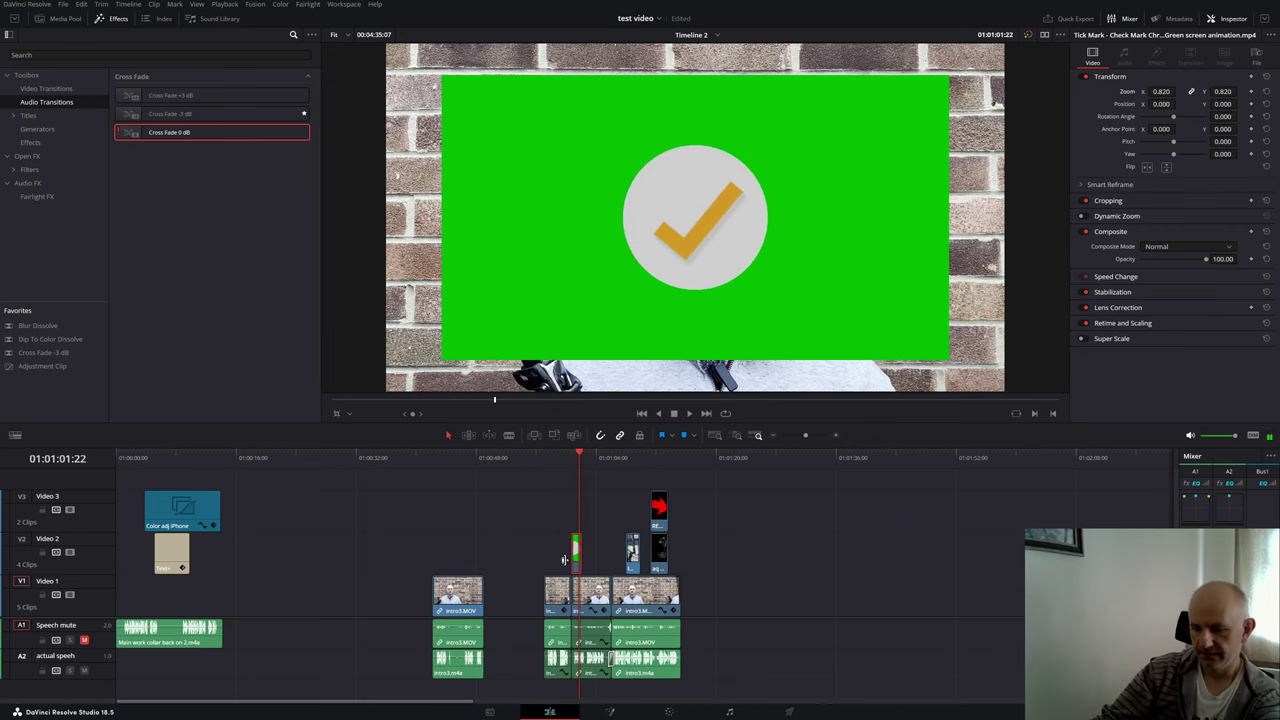
Step: Play the section with the red arrow and derailleur overlays and examine those clips in an enlarged timeline
{"action": "key", "text": "space"}
{"action": "left_click", "coordinate": [651, 458]}
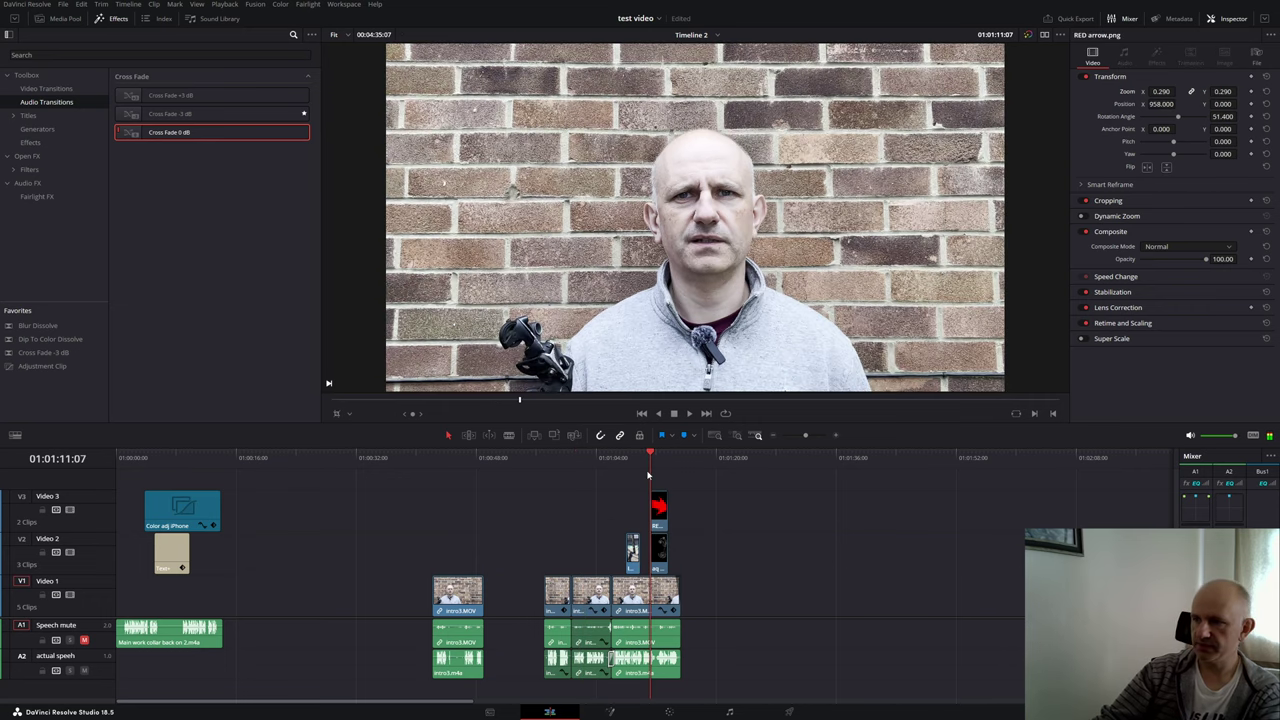
{"action": "key", "text": "space"}
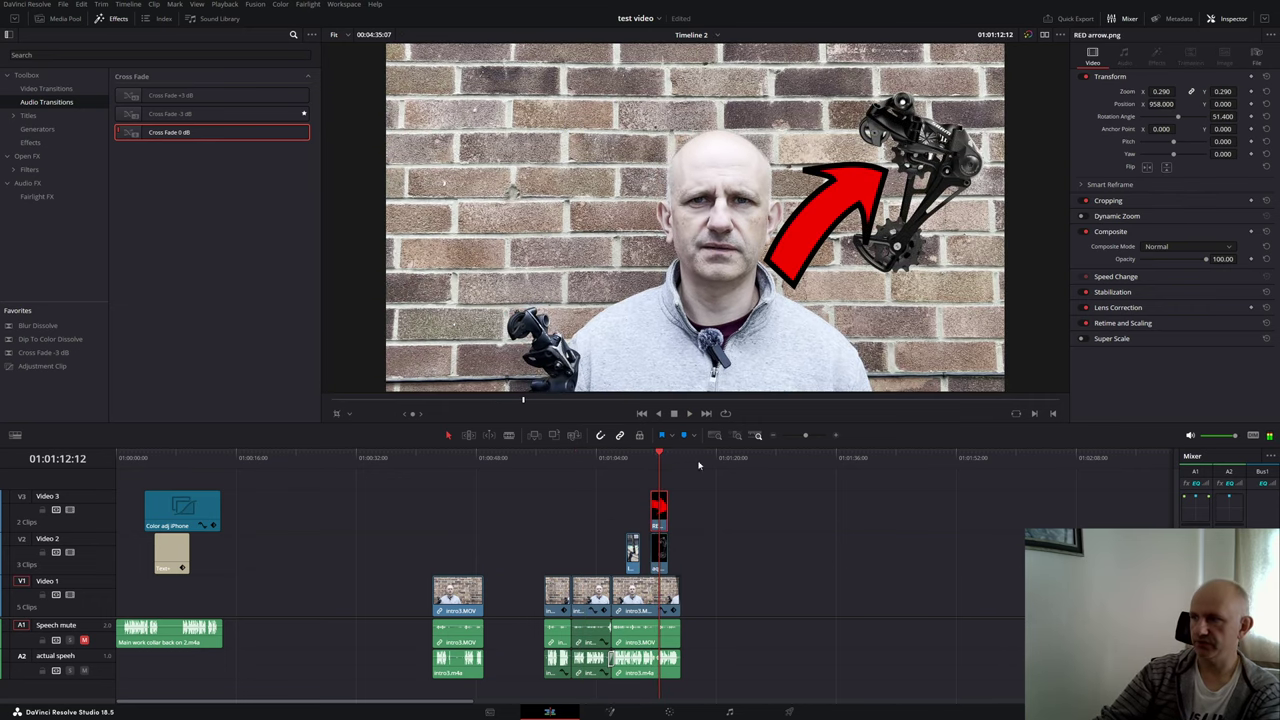
{"action": "left_click_drag", "start_coordinate": [659, 458], "coordinate": [651, 462]}
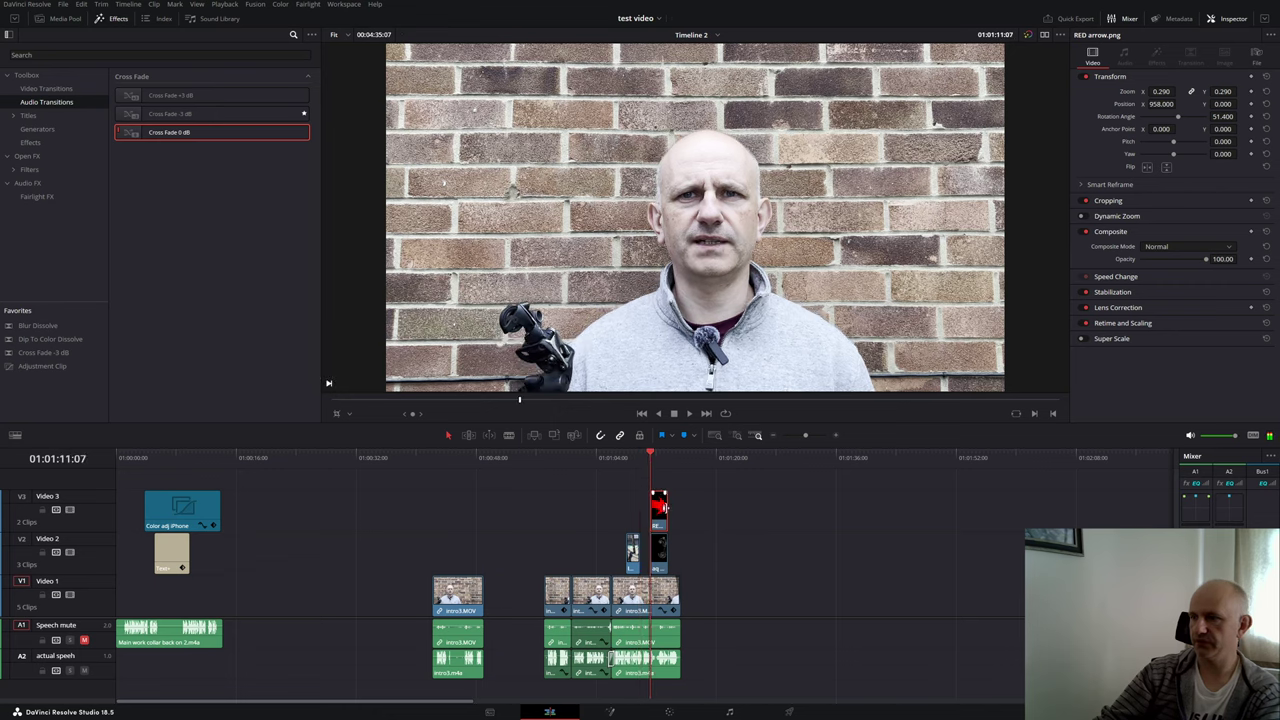
{"action": "key", "text": "ctrl+equal"}
{"action": "key", "text": "ctrl+equal"}
{"action": "key", "text": "ctrl+equal"}
{"action": "key", "text": "space"}
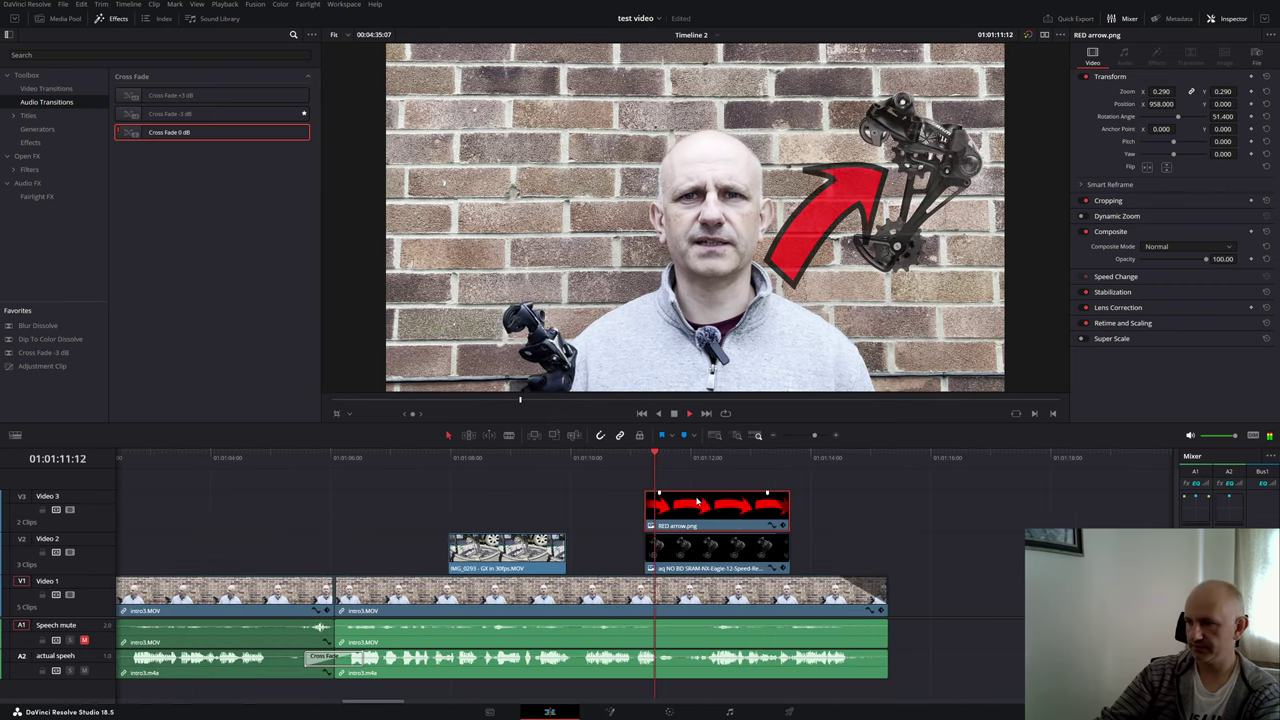
{"action": "key", "text": "space"}
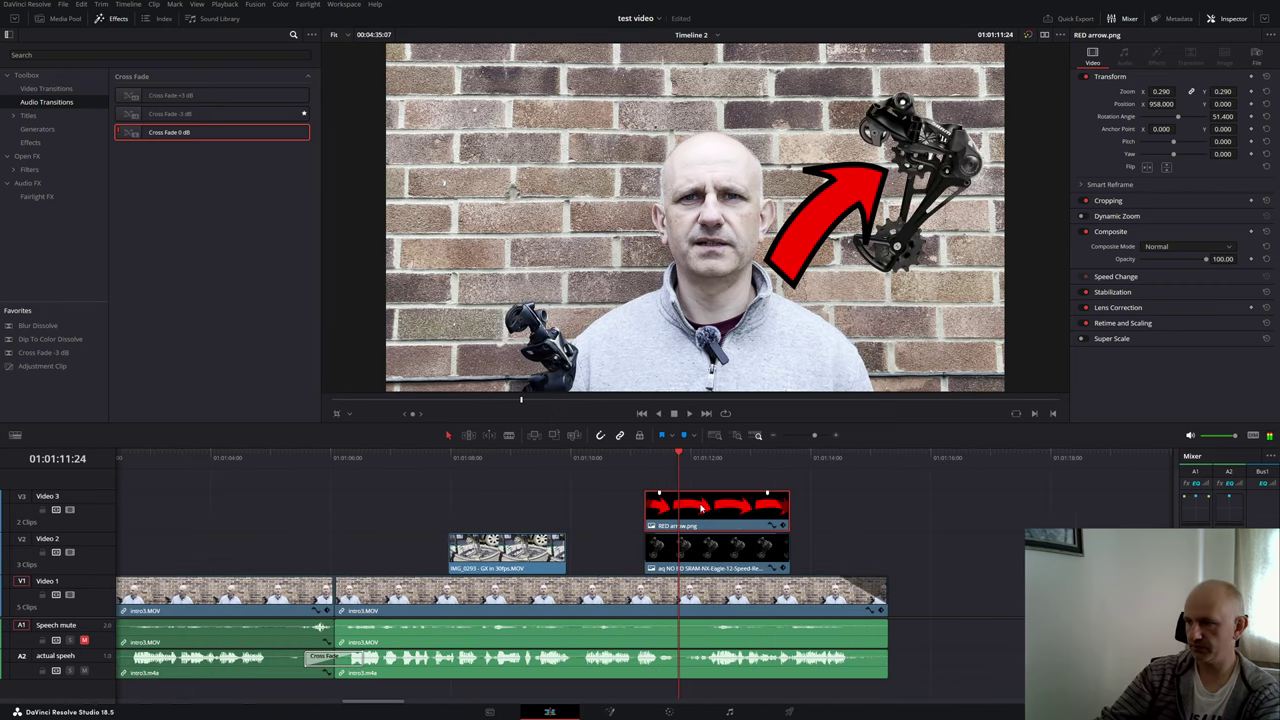
Step: Keyframe the red arrow's rotation angle from 51.400 at the clip's start to 5.300 at 01:01:12:22
{"action": "left_click", "coordinate": [778, 507]}
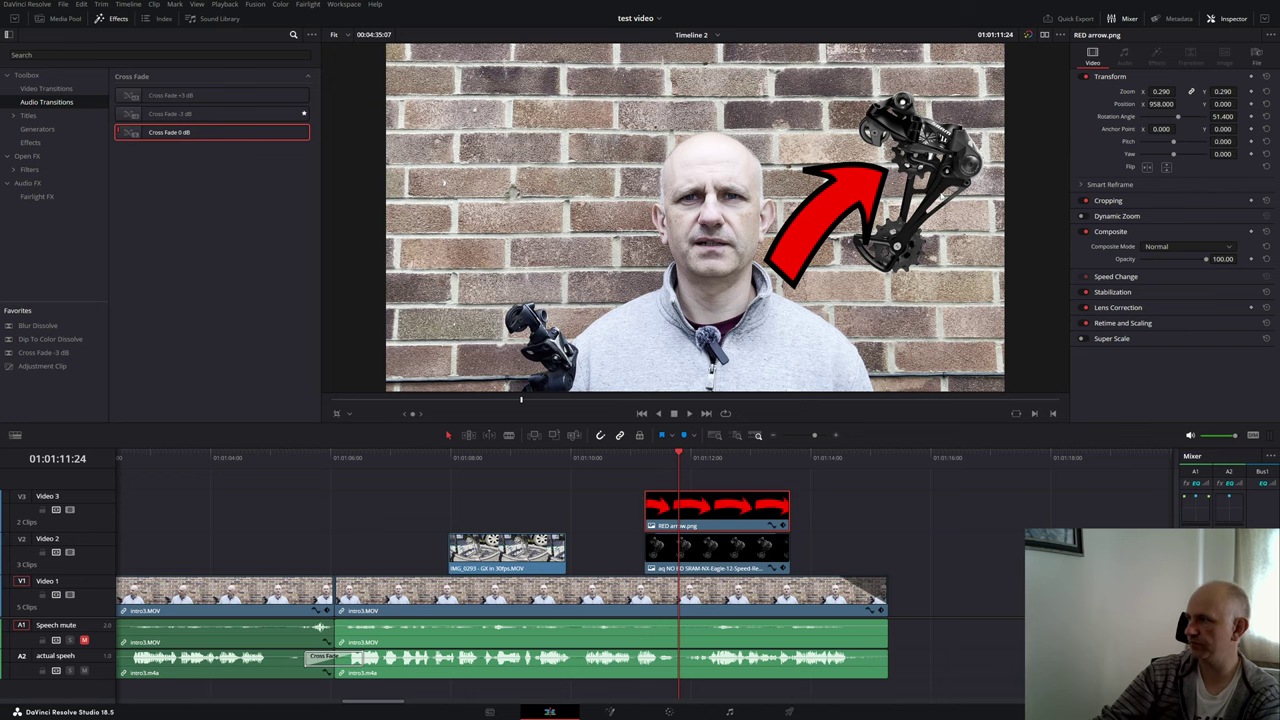
{"action": "key", "text": "Up"}
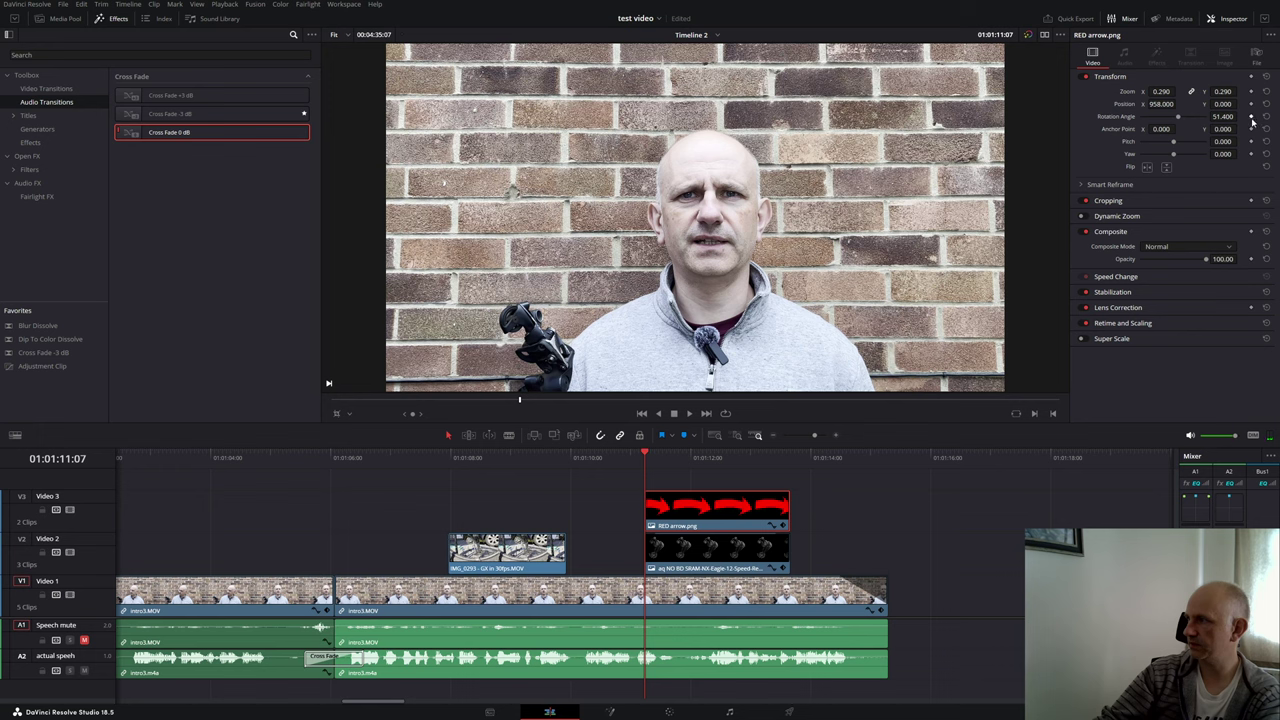
{"action": "left_click", "coordinate": [1251, 117]}
{"action": "key", "text": "space"}
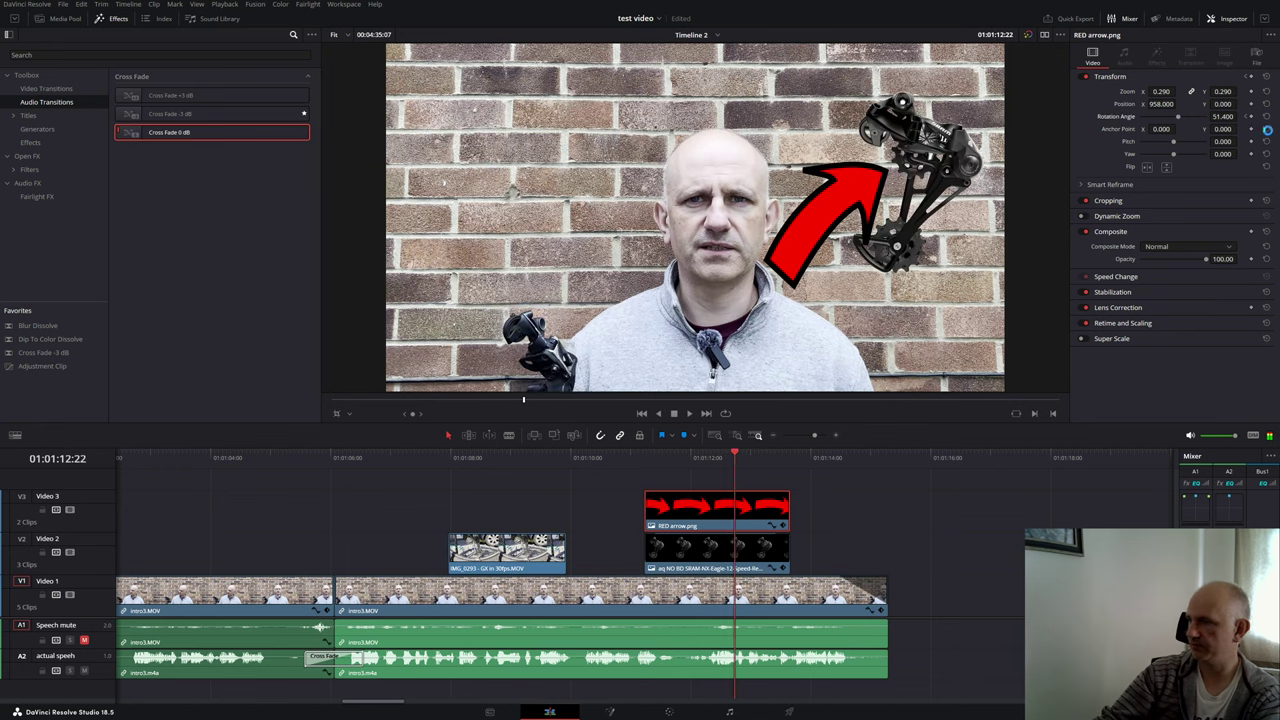
{"action": "left_click", "coordinate": [1251, 117]}
{"action": "mouse_move", "coordinate": [1222, 116]}
{"action": "left_mouse_down"}
{"action": "mouse_move", "coordinate": [1240, 116]}
{"action": "mouse_move", "coordinate": [1215, 116]}
{"action": "left_mouse_up"}
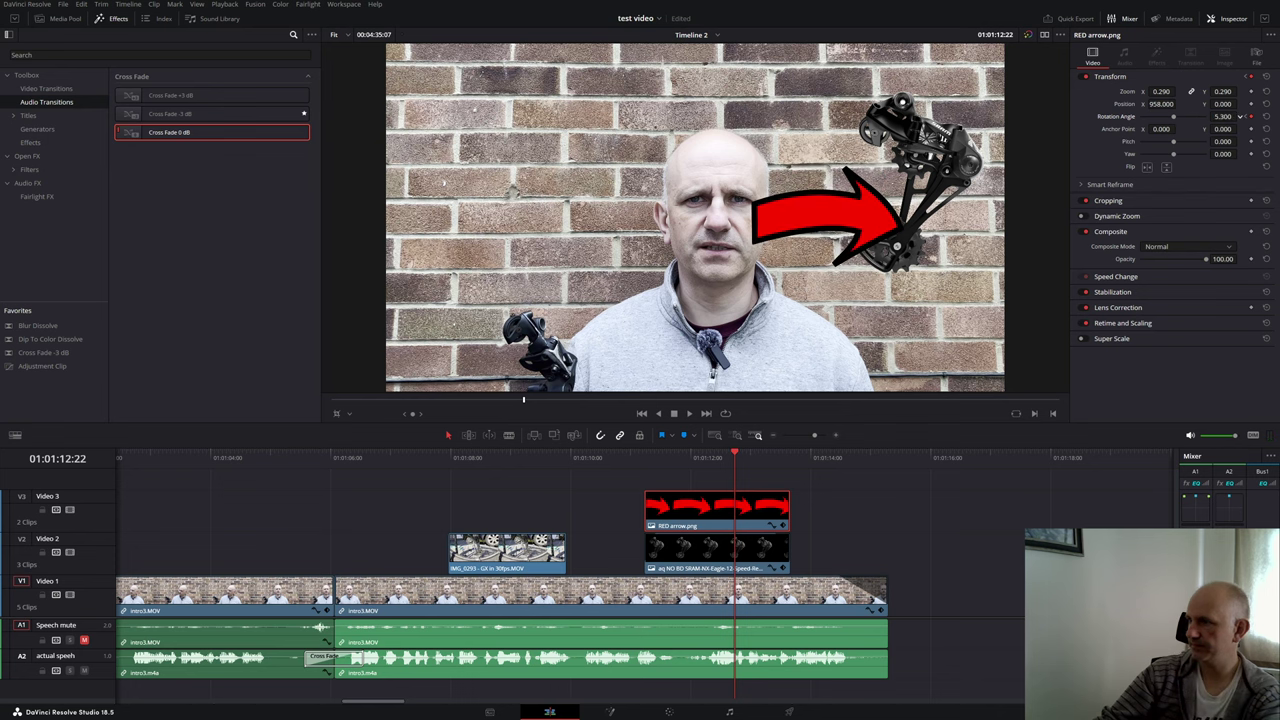
Step: Play back the red arrow's rotation animation from just before the clip's start
{"action": "left_click", "coordinate": [720, 470]}
{"action": "left_click_drag", "start_coordinate": [720, 474], "coordinate": [600, 497]}
{"action": "key", "text": "space"}
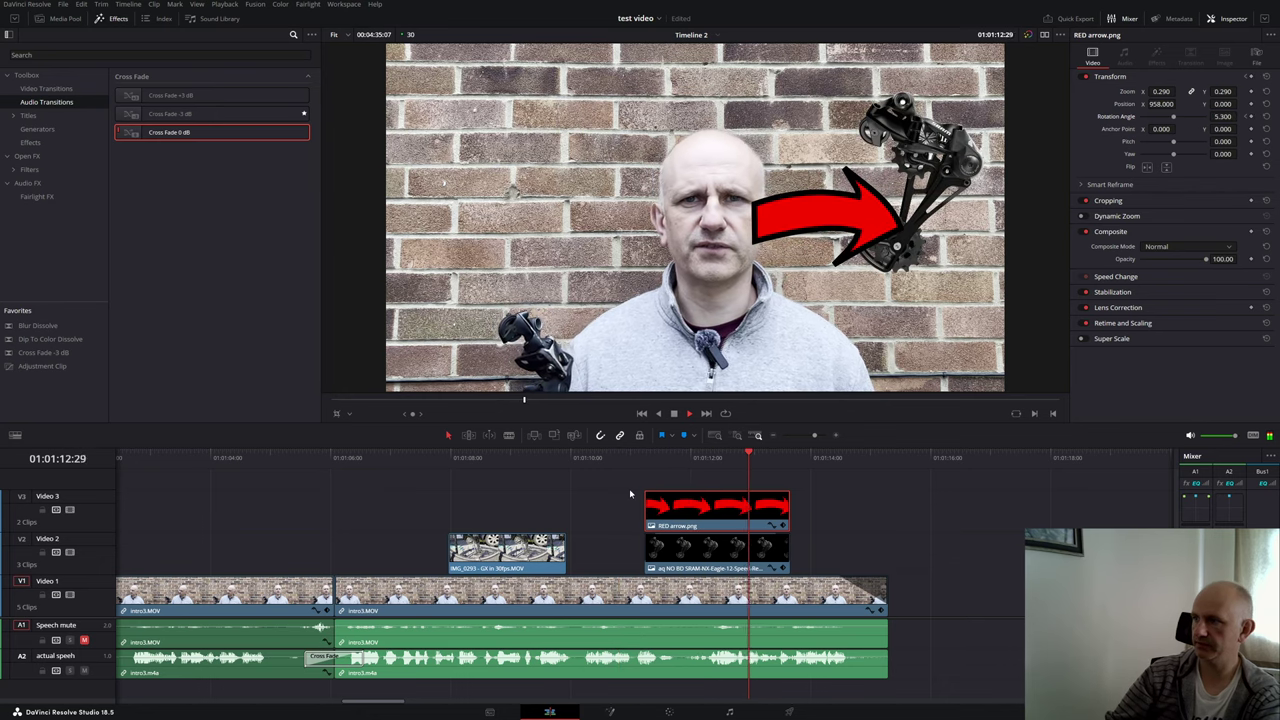
{"action": "key", "text": "space"}
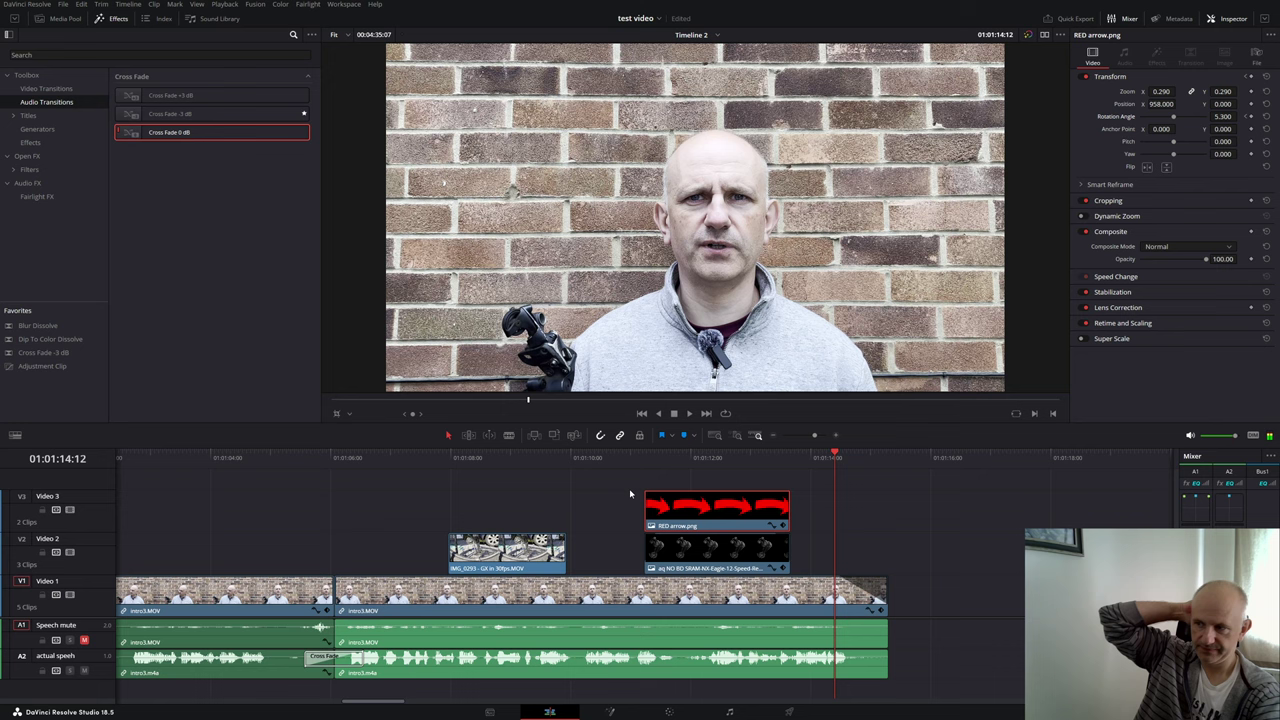
Step: Keyframe the red arrow's zoom from 0.290 at the clip's start to 0.380 at 01:01:12:22
{"action": "left_click_drag", "start_coordinate": [835, 458], "coordinate": [649, 488]}
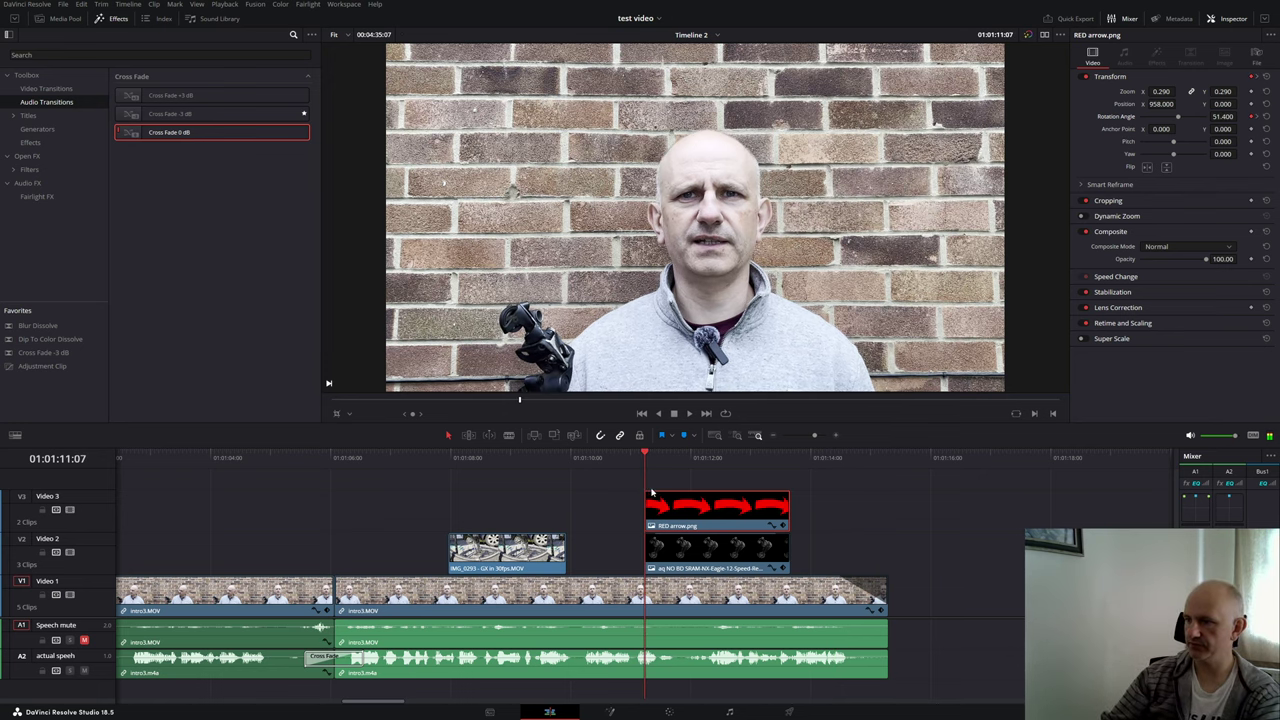
{"action": "left_click", "coordinate": [1251, 92]}
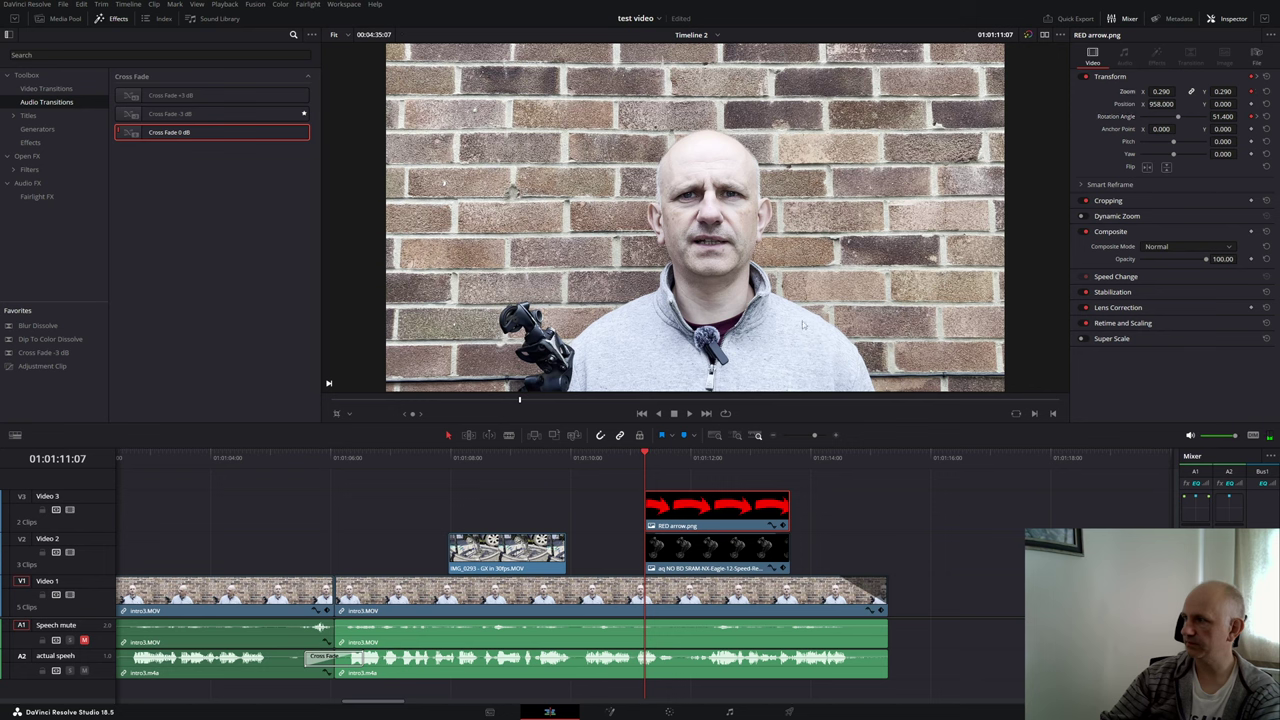
{"action": "left_click", "coordinate": [1259, 117]}
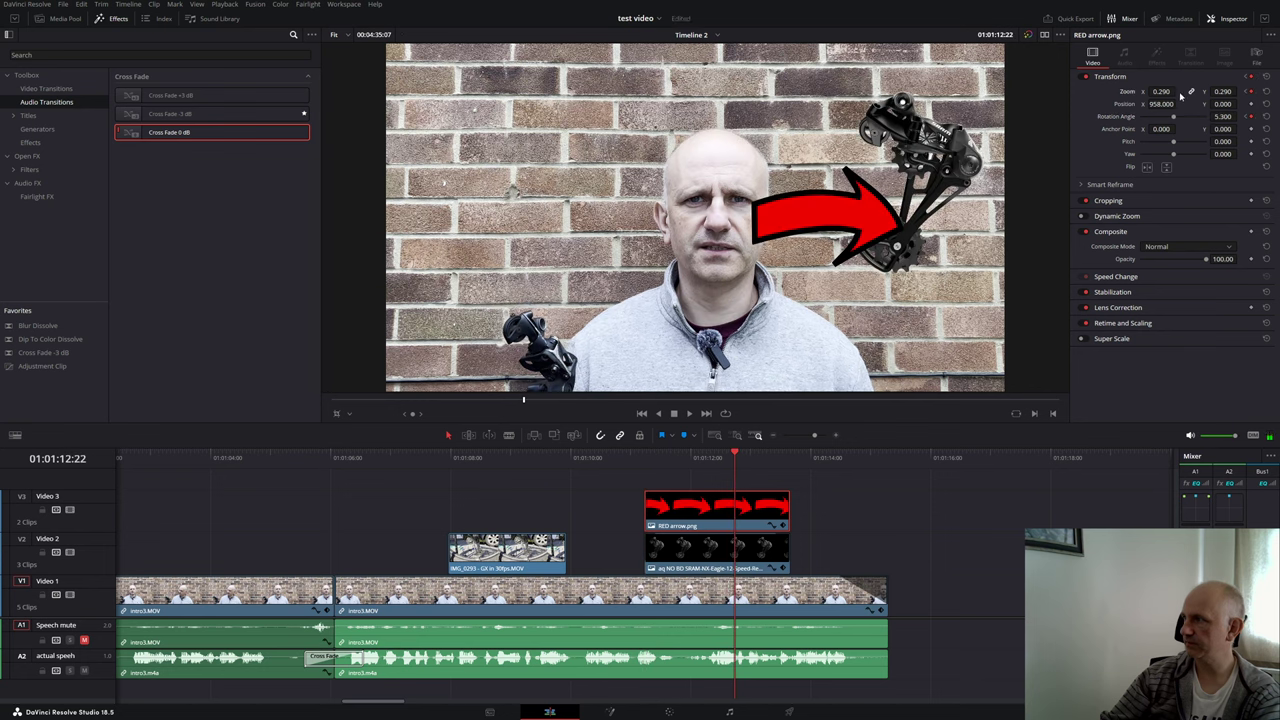
{"action": "mouse_move", "coordinate": [1170, 91]}
{"action": "left_mouse_down"}
{"action": "mouse_move", "coordinate": [1200, 91]}
{"action": "mouse_move", "coordinate": [1180, 91]}
{"action": "left_mouse_up"}
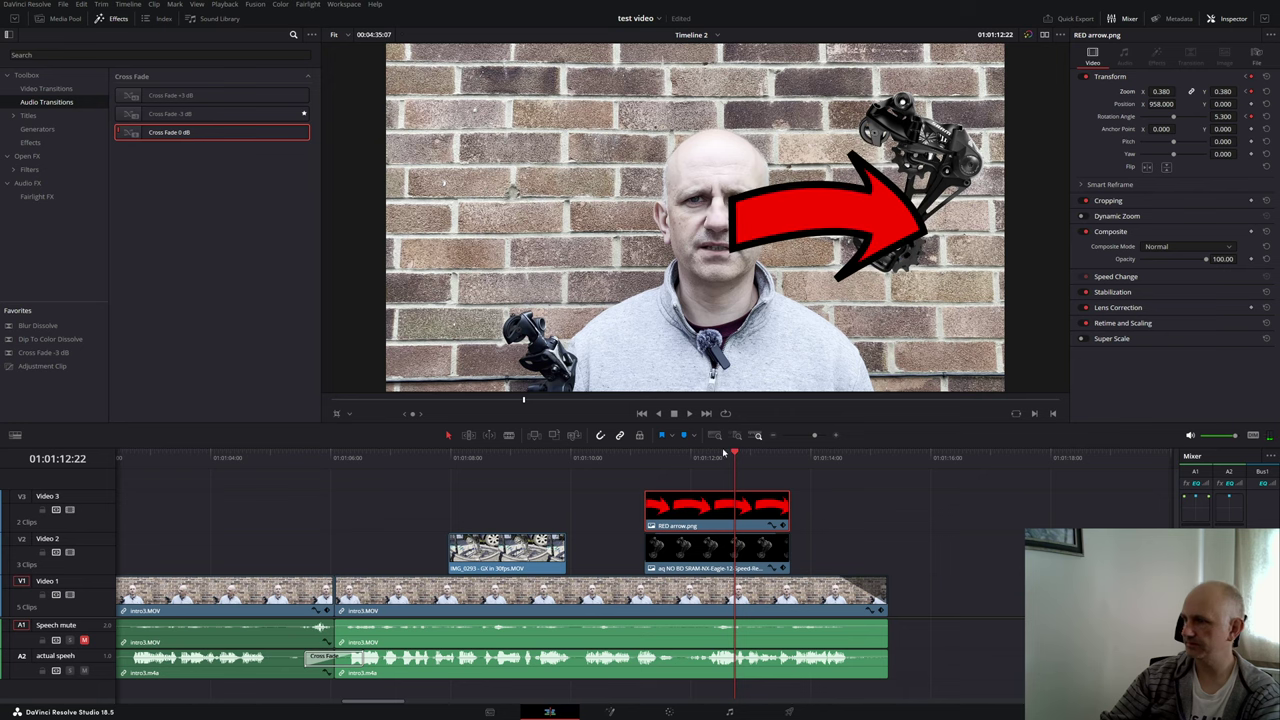
Step: Play back the red arrow's combined rotation and zoom animation from just before the clip's start
{"action": "left_click", "coordinate": [628, 458]}
{"action": "key", "text": "space"}
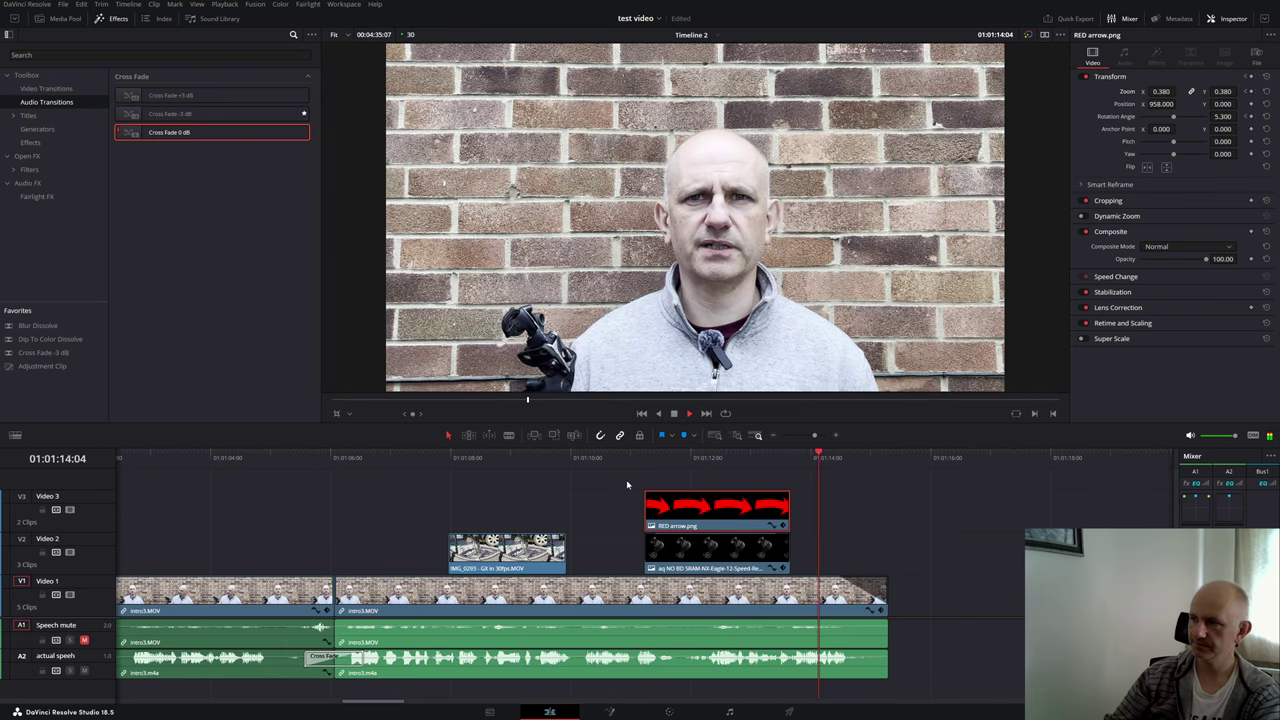
{"action": "key", "text": "space"}
Step: Add a fade-in to the derailleur clip on Video 2 and keyframe its zoom of 0.670 at the clip's start
{"action": "left_click_drag", "start_coordinate": [866, 469], "coordinate": [643, 468]}
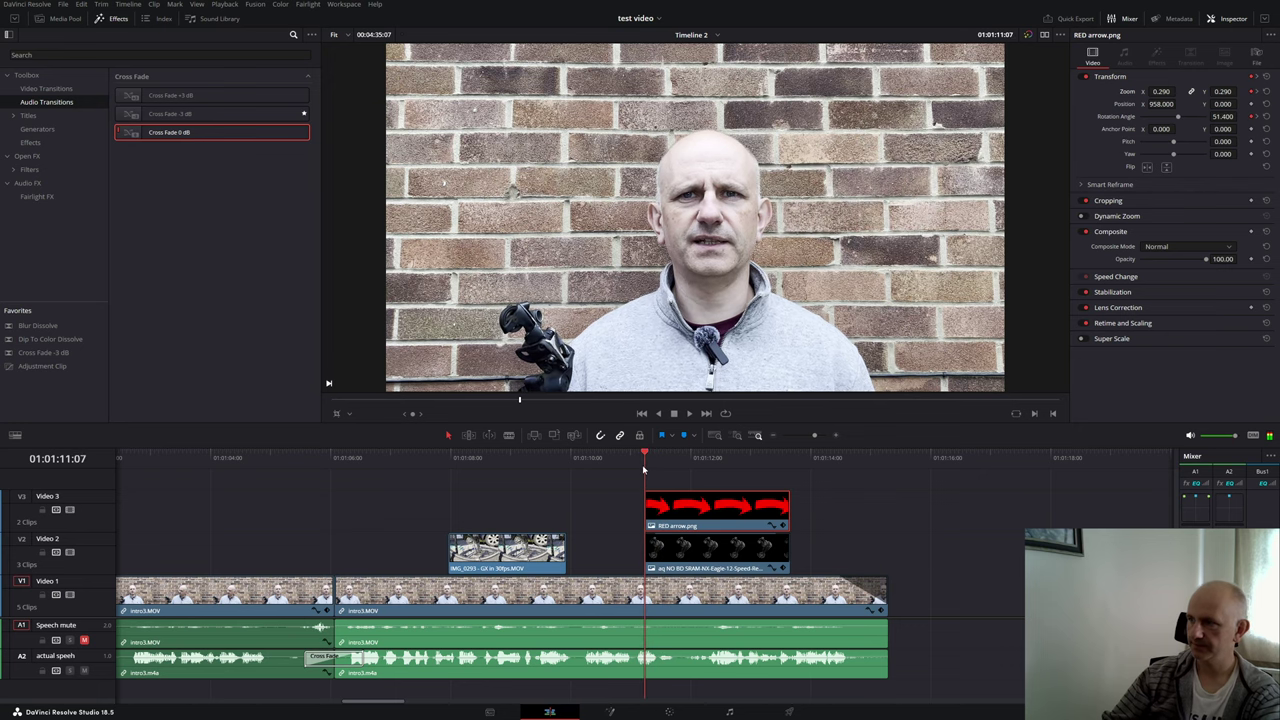
{"action": "left_click", "coordinate": [678, 555]}
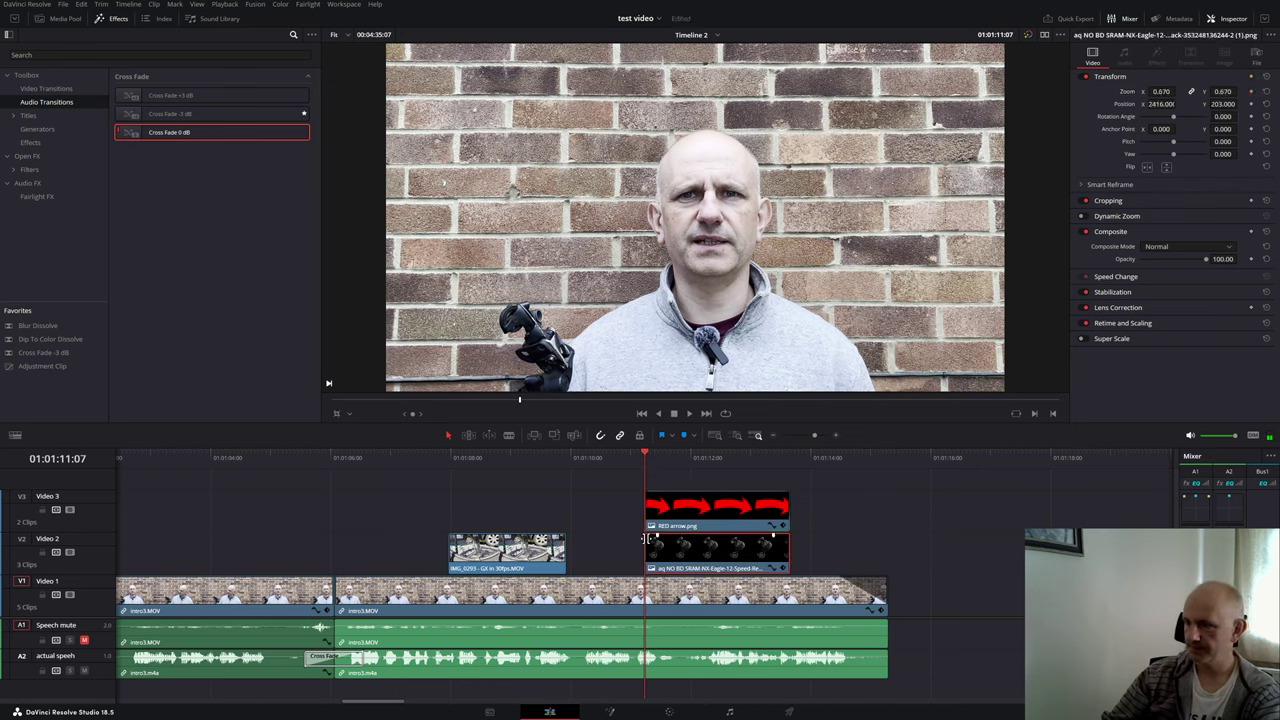
{"action": "left_click_drag", "start_coordinate": [657, 536], "coordinate": [690, 538]}
{"action": "left_click", "coordinate": [664, 540]}
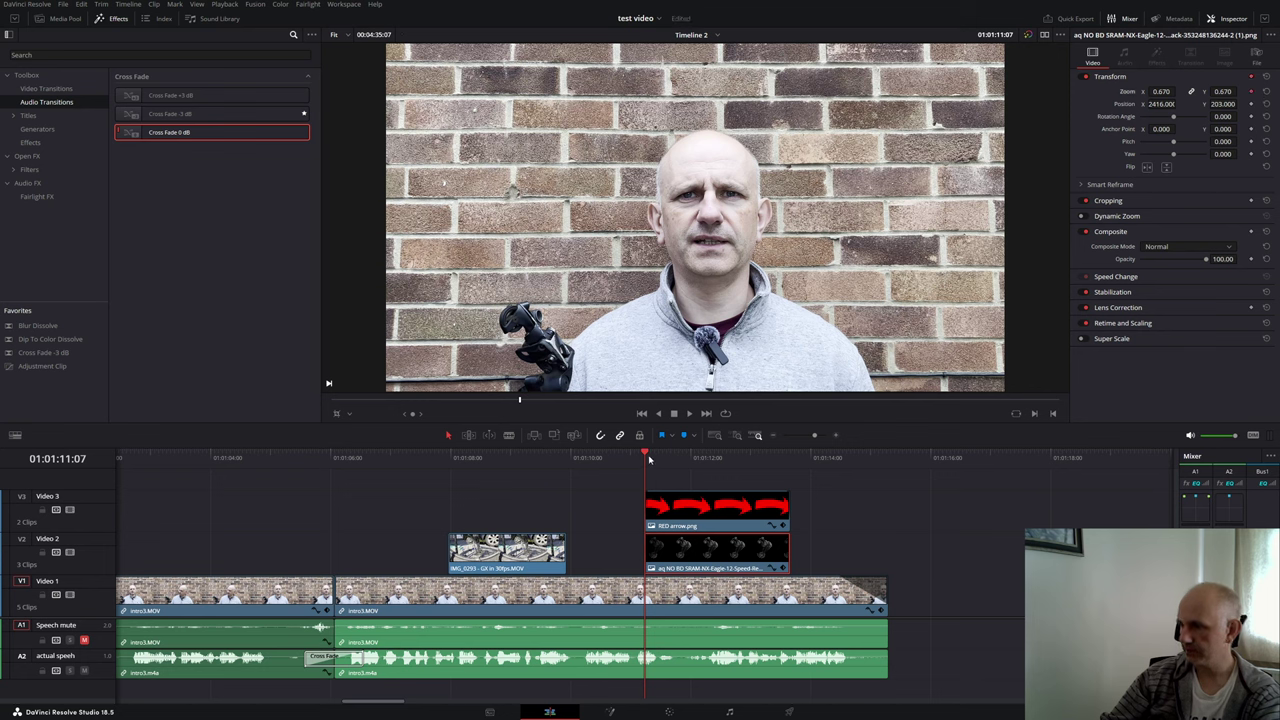
Step: Keyframe the derailleur image's zoom to 0.960 at 01:01:12:02
{"action": "left_click_drag", "start_coordinate": [649, 458], "coordinate": [696, 468]}
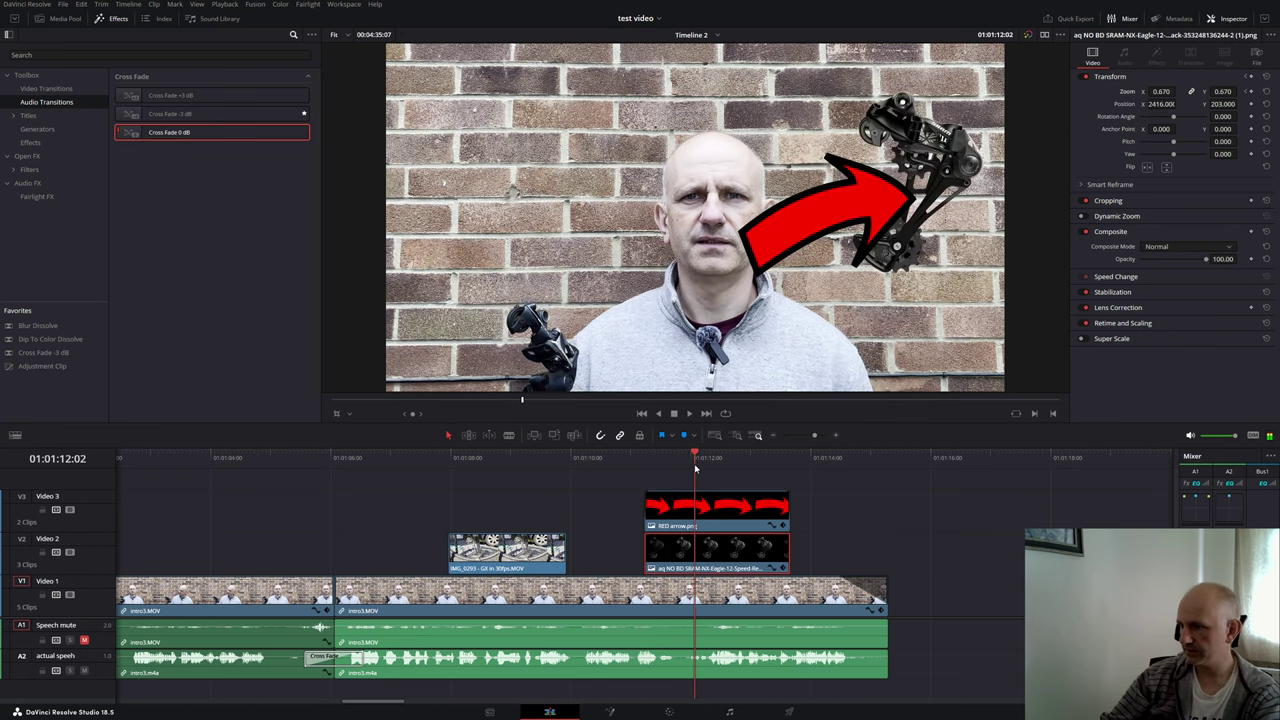
{"action": "left_click", "coordinate": [1252, 92]}
{"action": "left_click_drag", "start_coordinate": [1157, 91], "coordinate": [1188, 91]}
Step: Replay the arrow and derailleur section several times to check the derailleur's fade-in and zoom animation
{"action": "left_click_drag", "start_coordinate": [617, 462], "coordinate": [624, 466]}
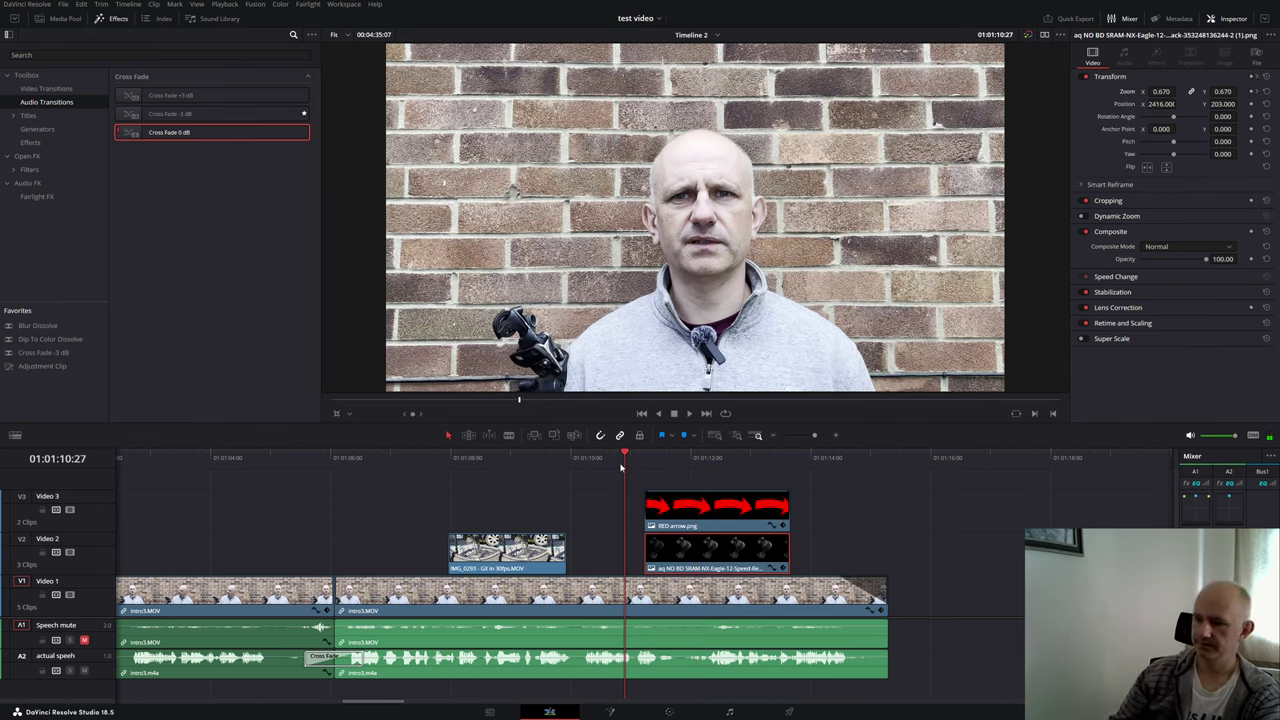
{"action": "key", "text": "space"}
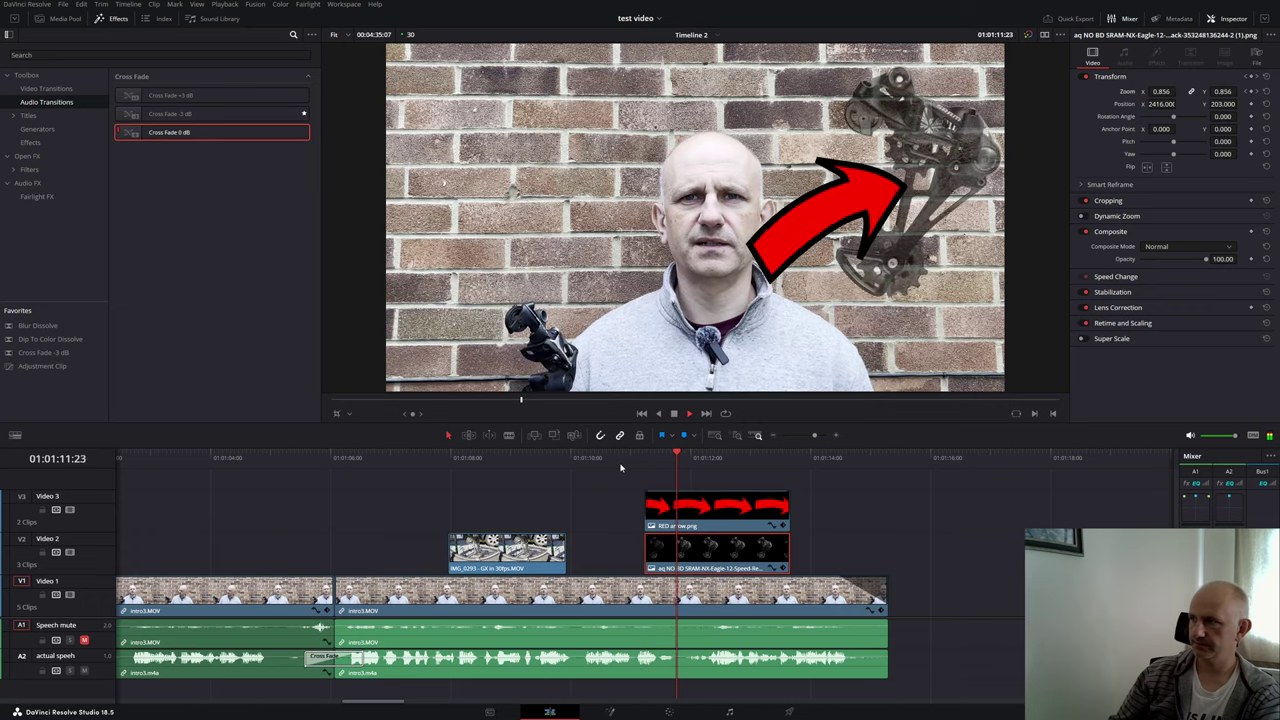
{"action": "key", "text": "space"}
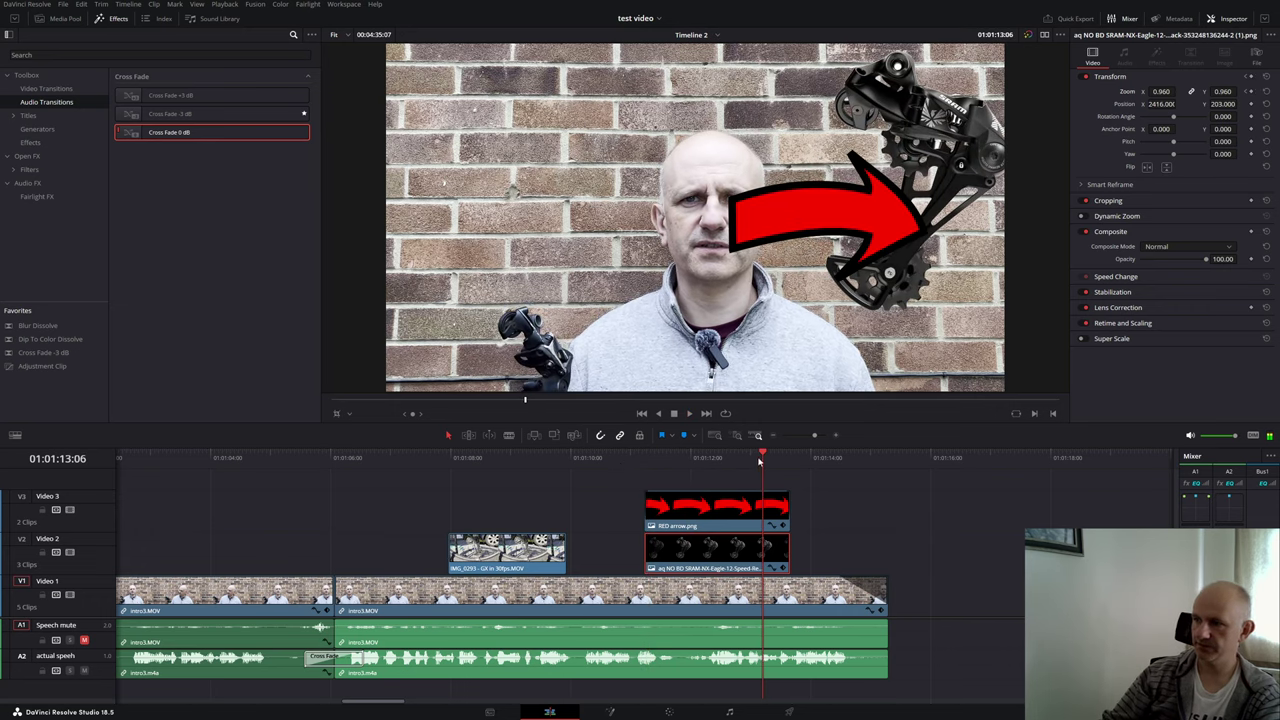
{"action": "left_click_drag", "start_coordinate": [760, 460], "coordinate": [617, 483]}
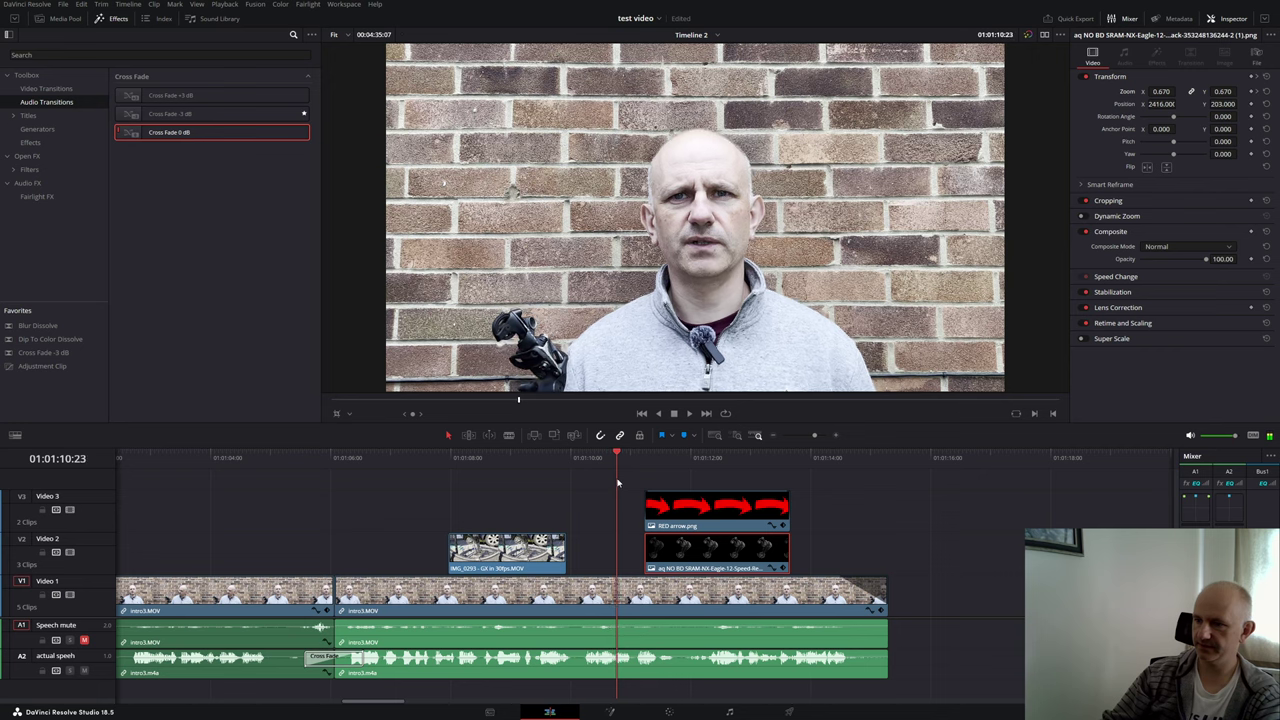
{"action": "key", "text": "space"}
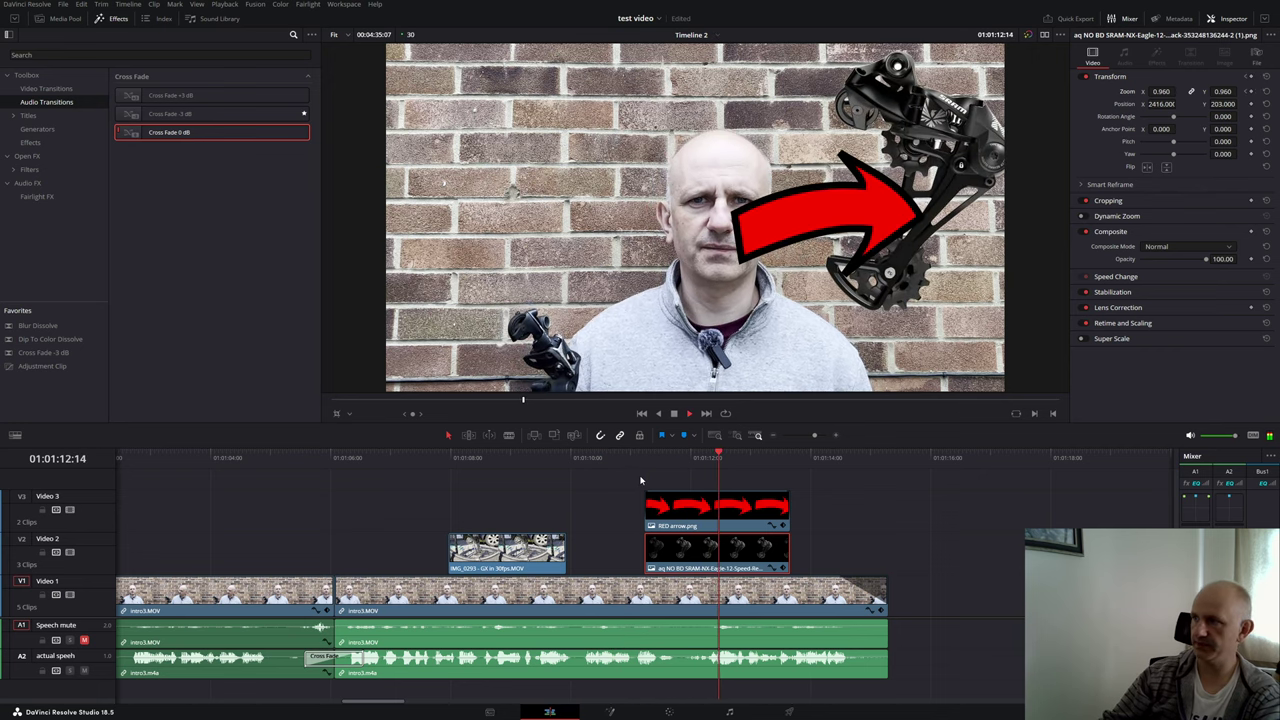
{"action": "key", "text": "space"}
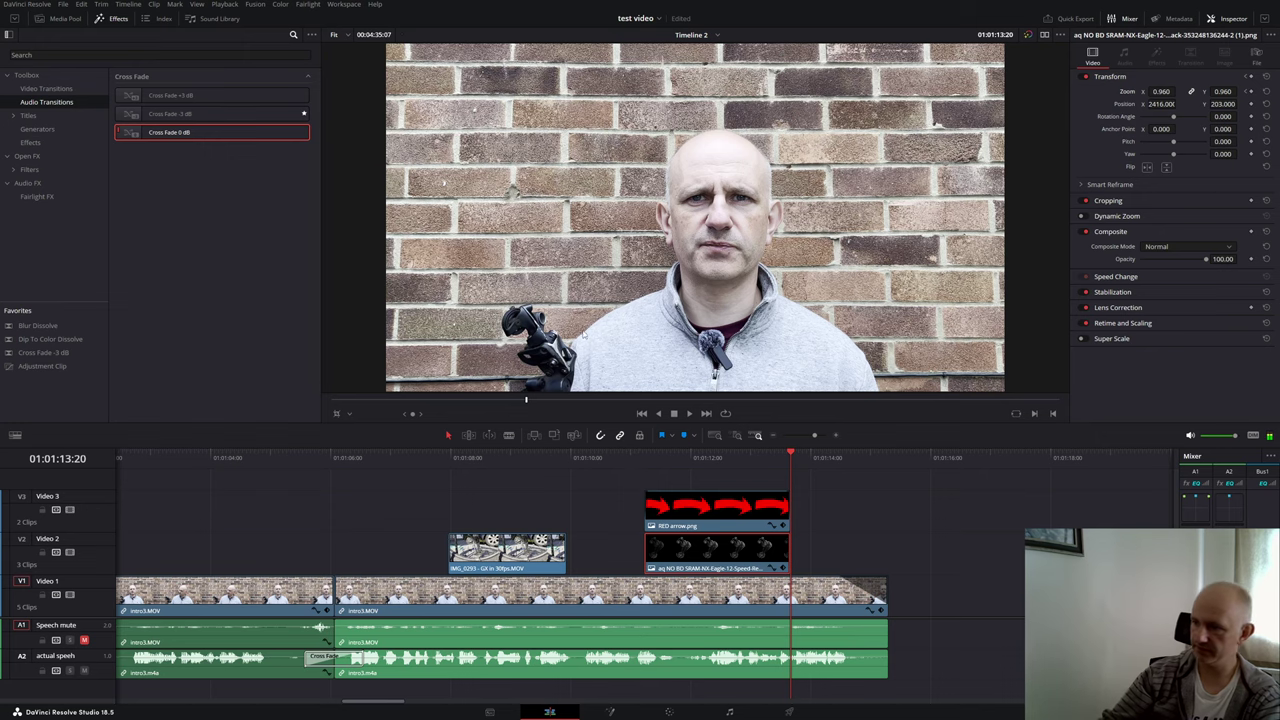
{"action": "left_click_drag", "start_coordinate": [790, 460], "coordinate": [640, 494]}
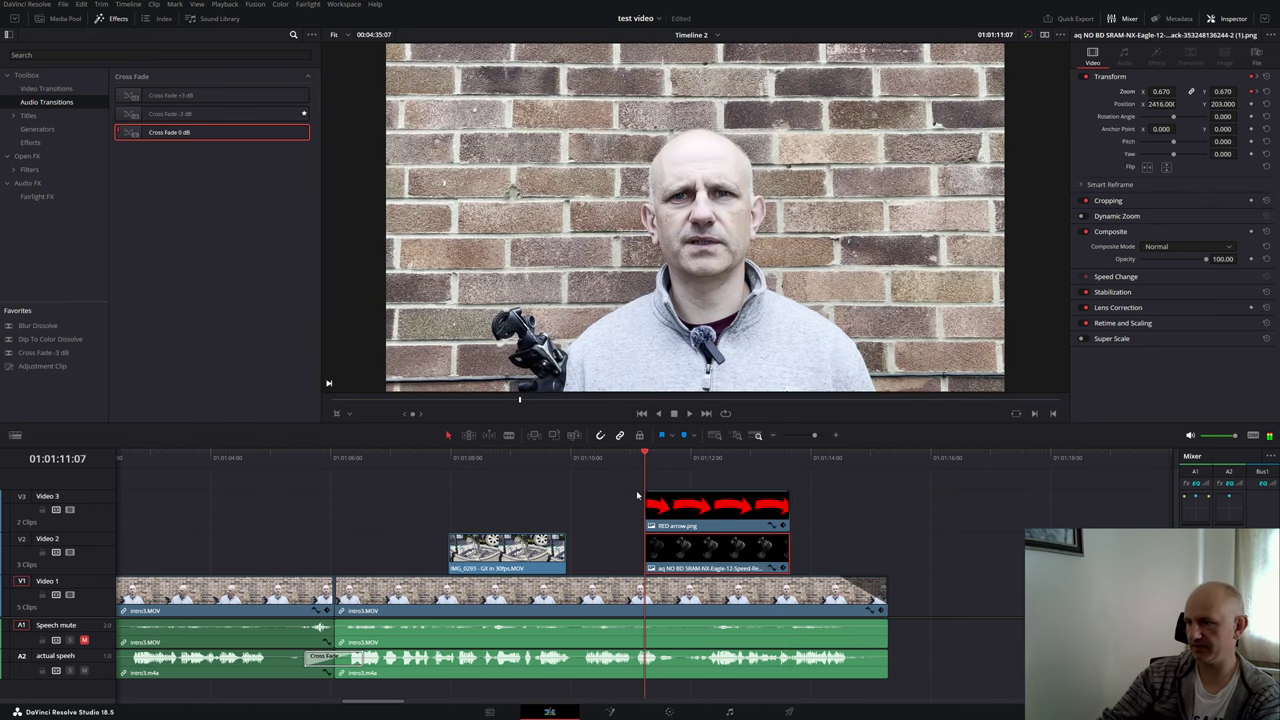
{"action": "key", "text": "space"}
{"action": "key", "text": "space"}
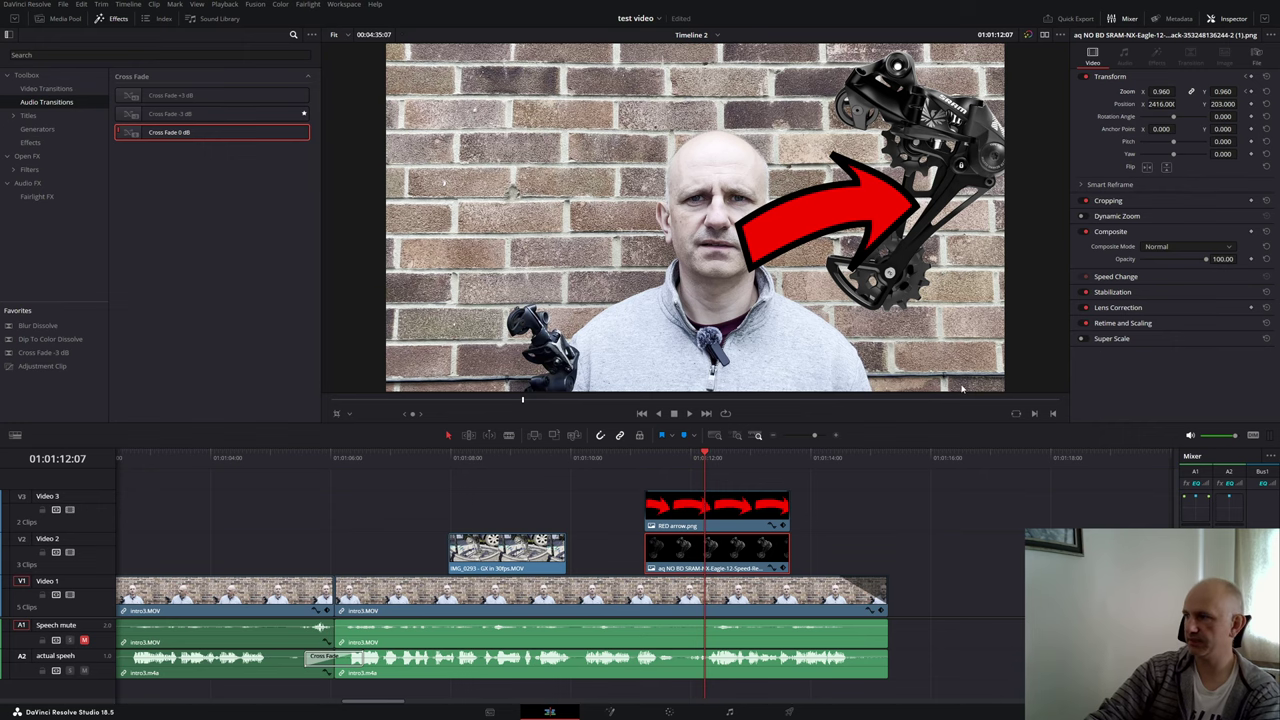
Step: Add a Text+ title on Video 3 above the IMG_0293 bike clip and select it
{"action": "left_click", "coordinate": [464, 457]}
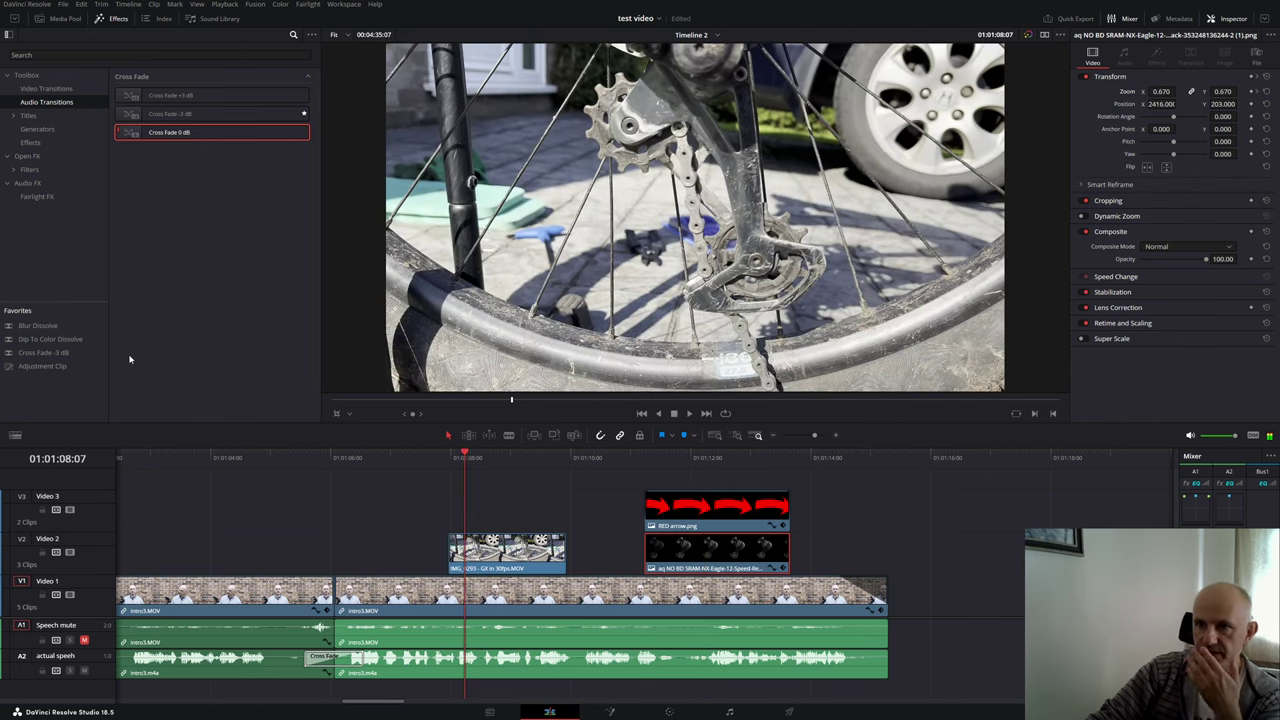
{"action": "left_click", "coordinate": [28, 116]}
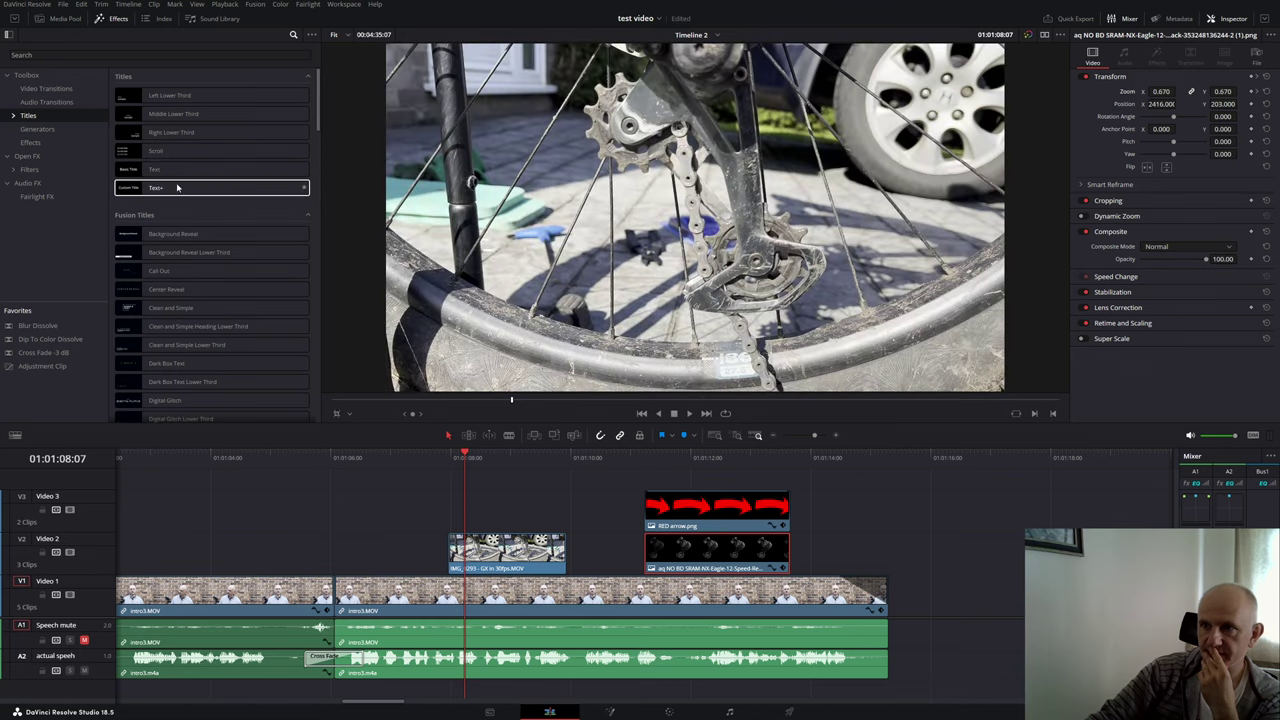
{"action": "left_click", "coordinate": [178, 188]}
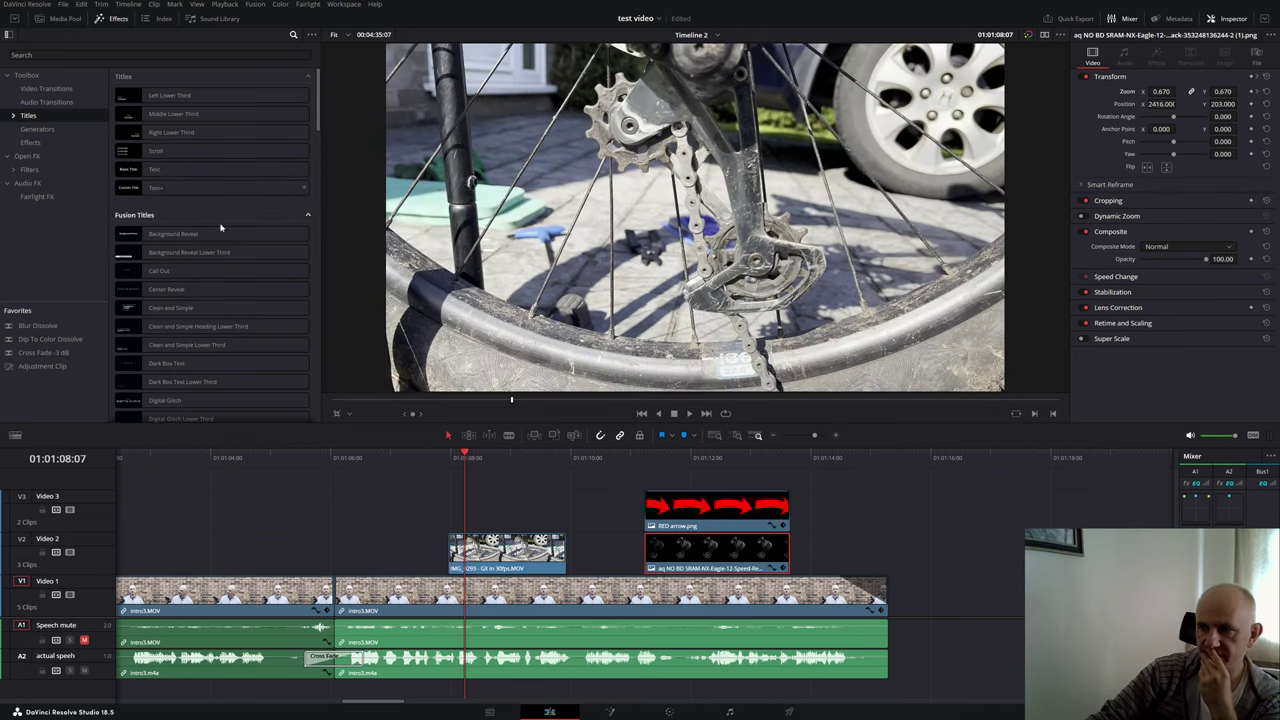
{"action": "left_click_drag", "start_coordinate": [218, 241], "coordinate": [298, 508]}
{"action": "left_click", "coordinate": [512, 519]}
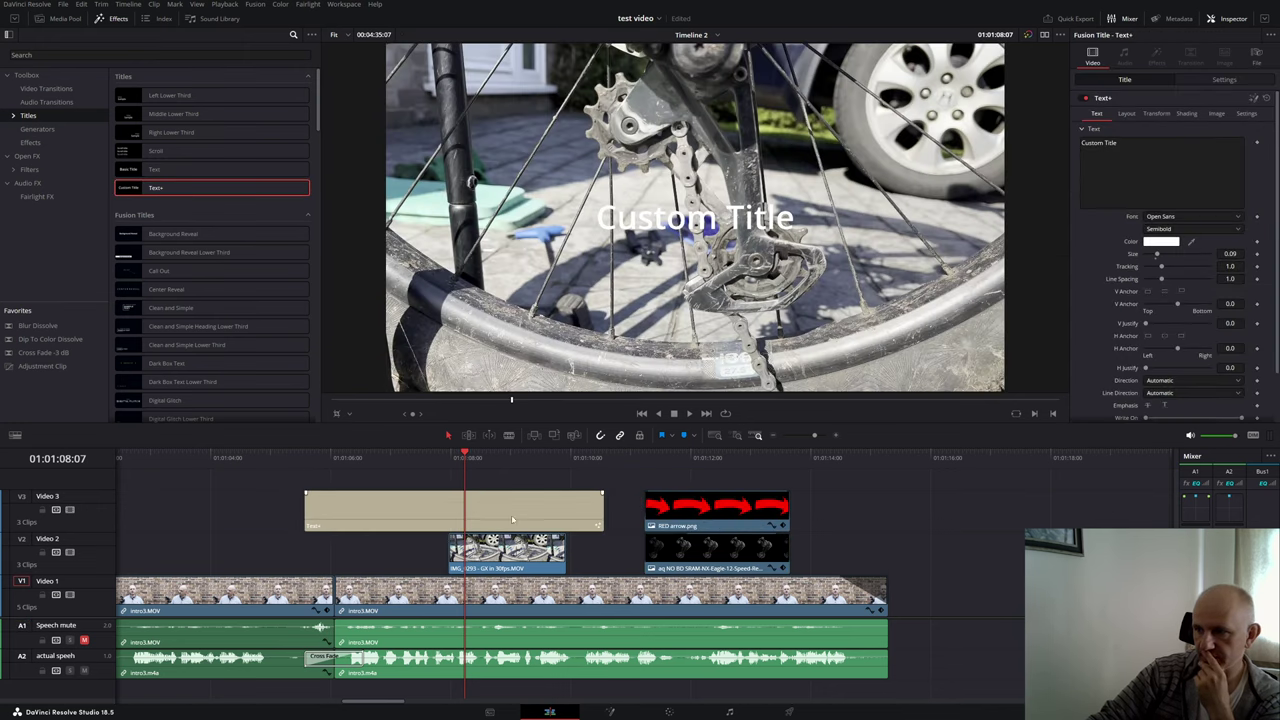
Step: Trim the Text+ title so it starts with the IMG_0293 clip and ends slightly after it
{"action": "left_click", "coordinate": [303, 507]}
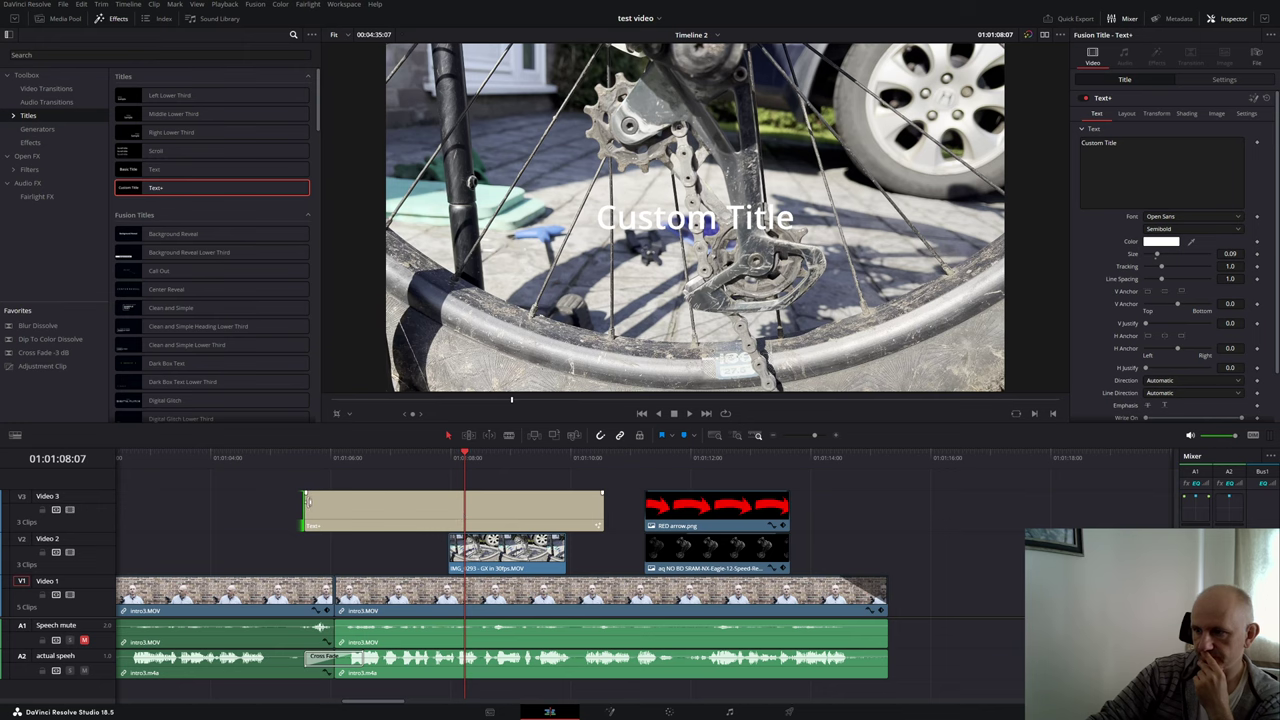
{"action": "left_click_drag", "start_coordinate": [305, 505], "coordinate": [447, 505]}
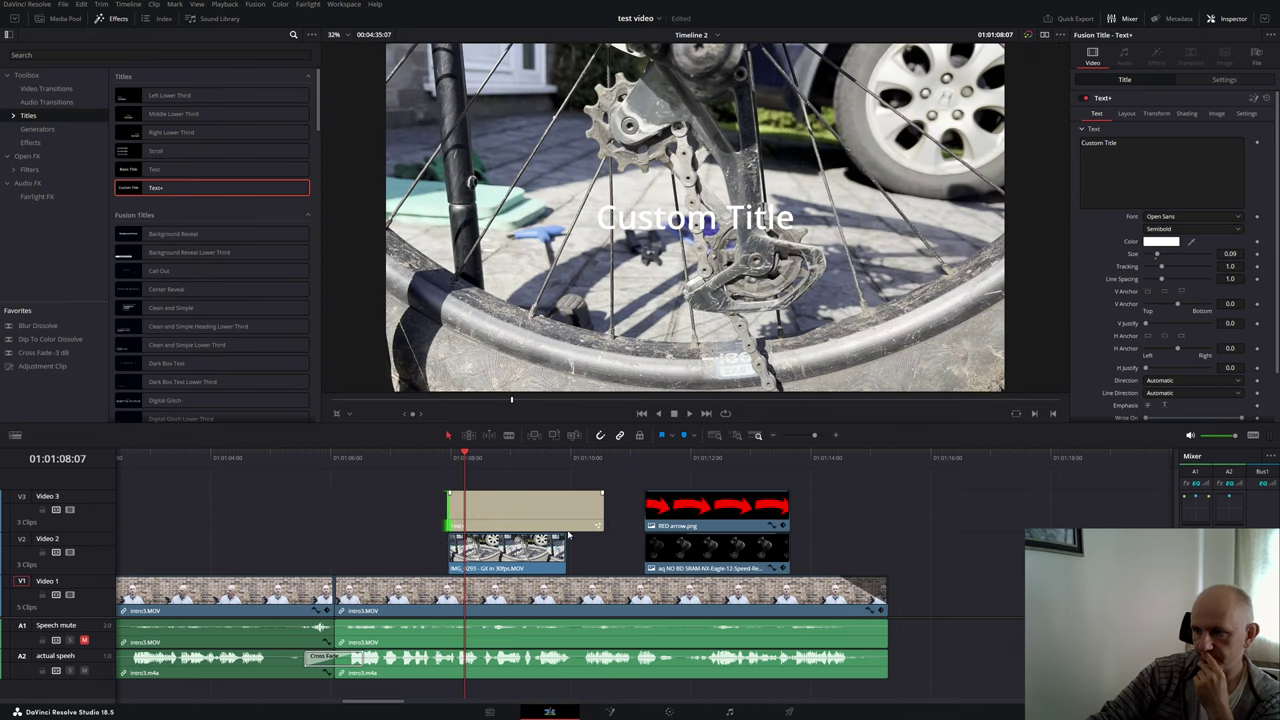
{"action": "left_click_drag", "start_coordinate": [605, 512], "coordinate": [577, 512]}
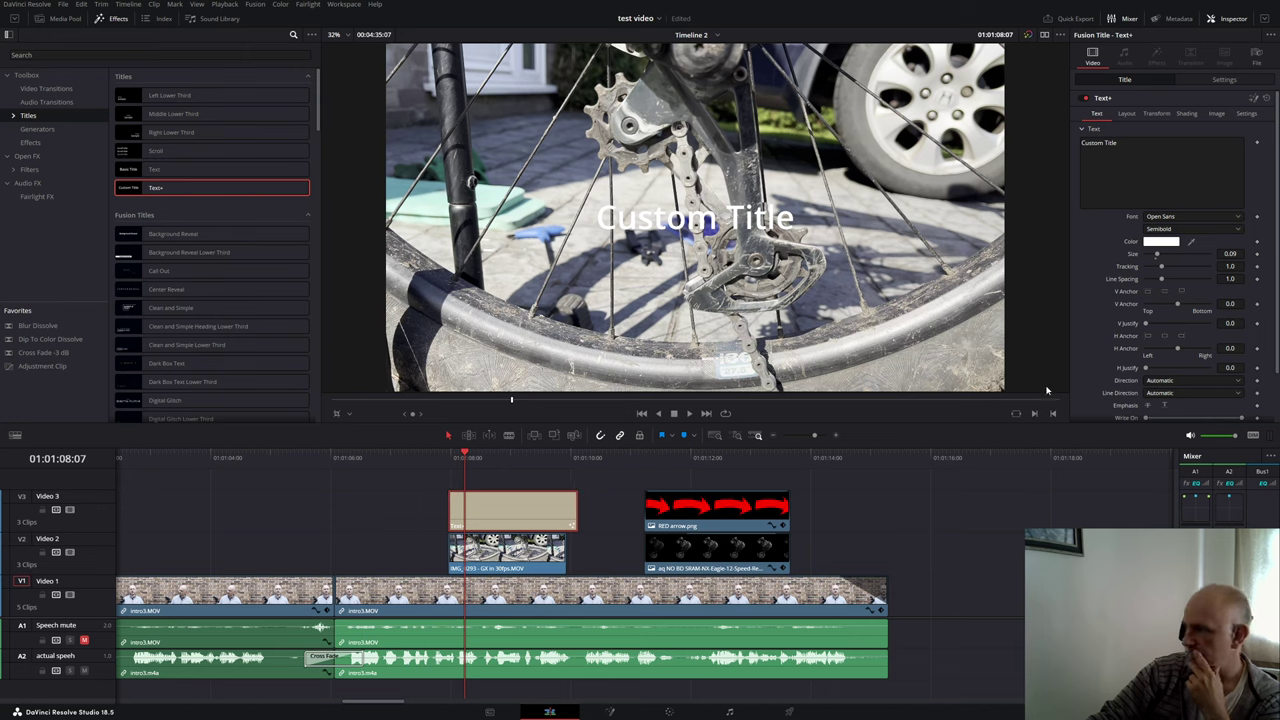
Step: Enable the Red Outline, Black Shadow and Blue Border shading elements on the Text+ title
{"action": "left_click", "coordinate": [1218, 82]}
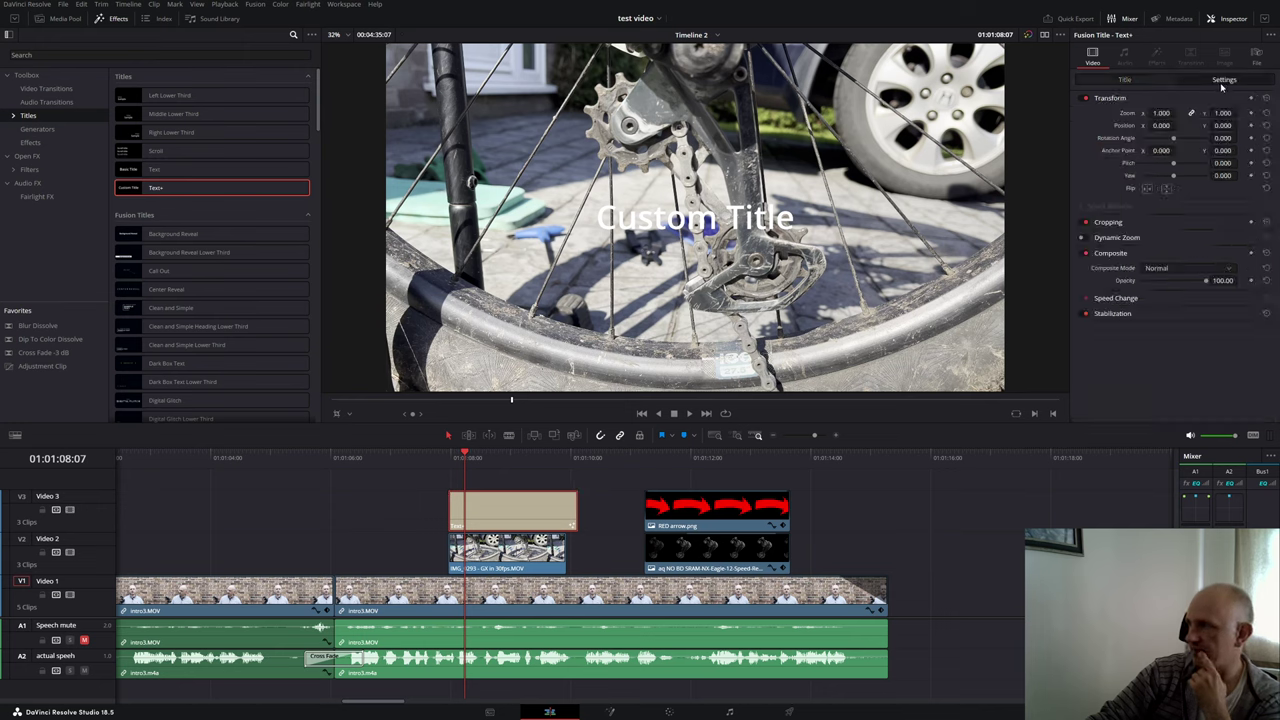
{"action": "left_click", "coordinate": [1128, 82]}
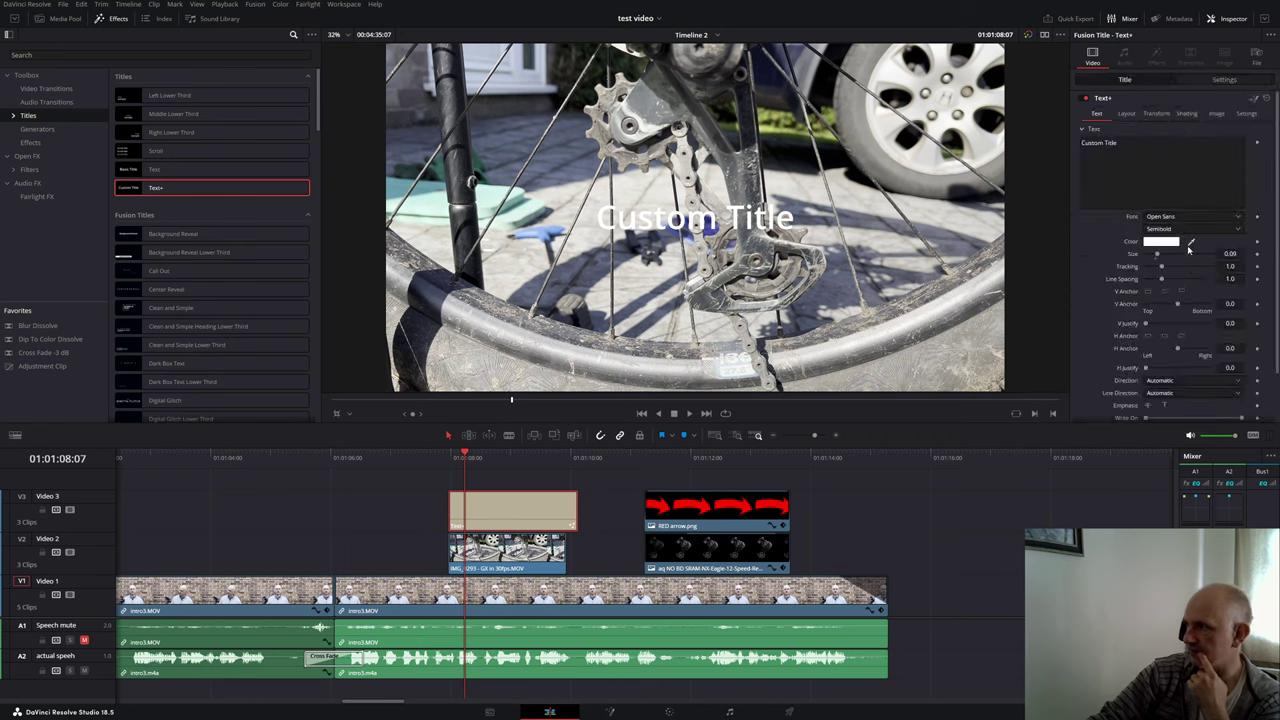
{"action": "left_click", "coordinate": [1138, 115]}
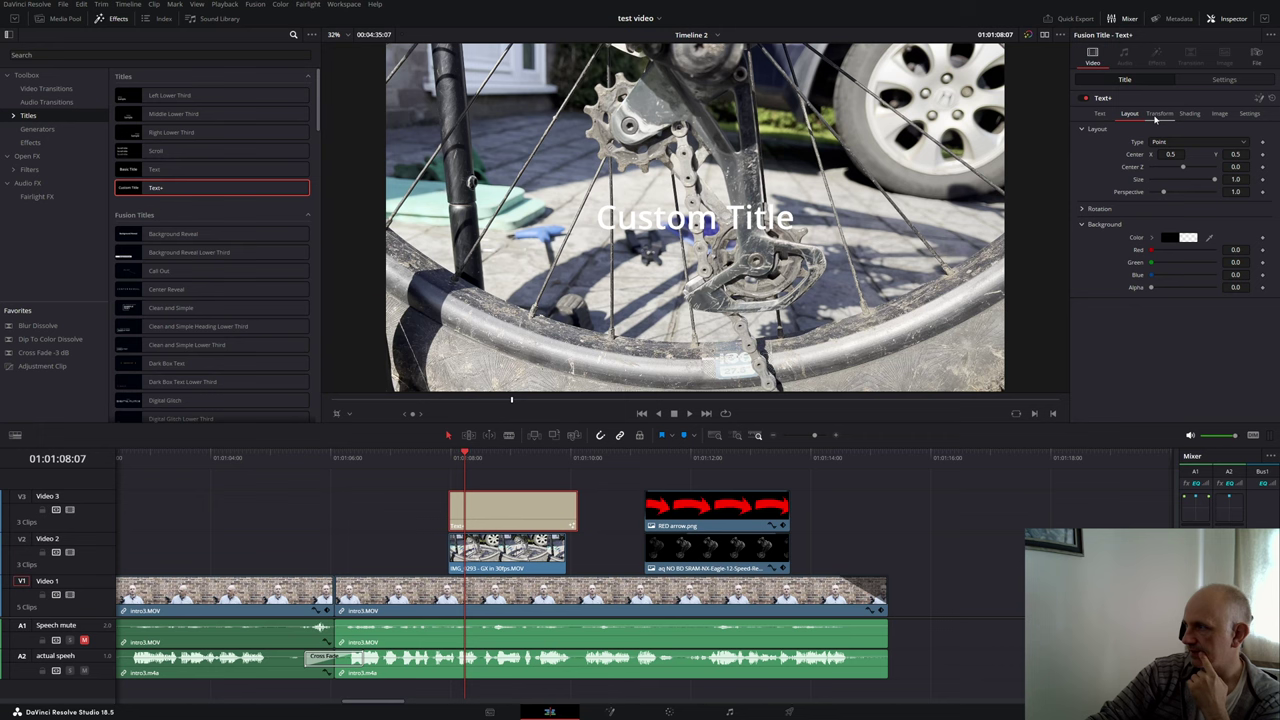
{"action": "left_click", "coordinate": [1190, 114]}
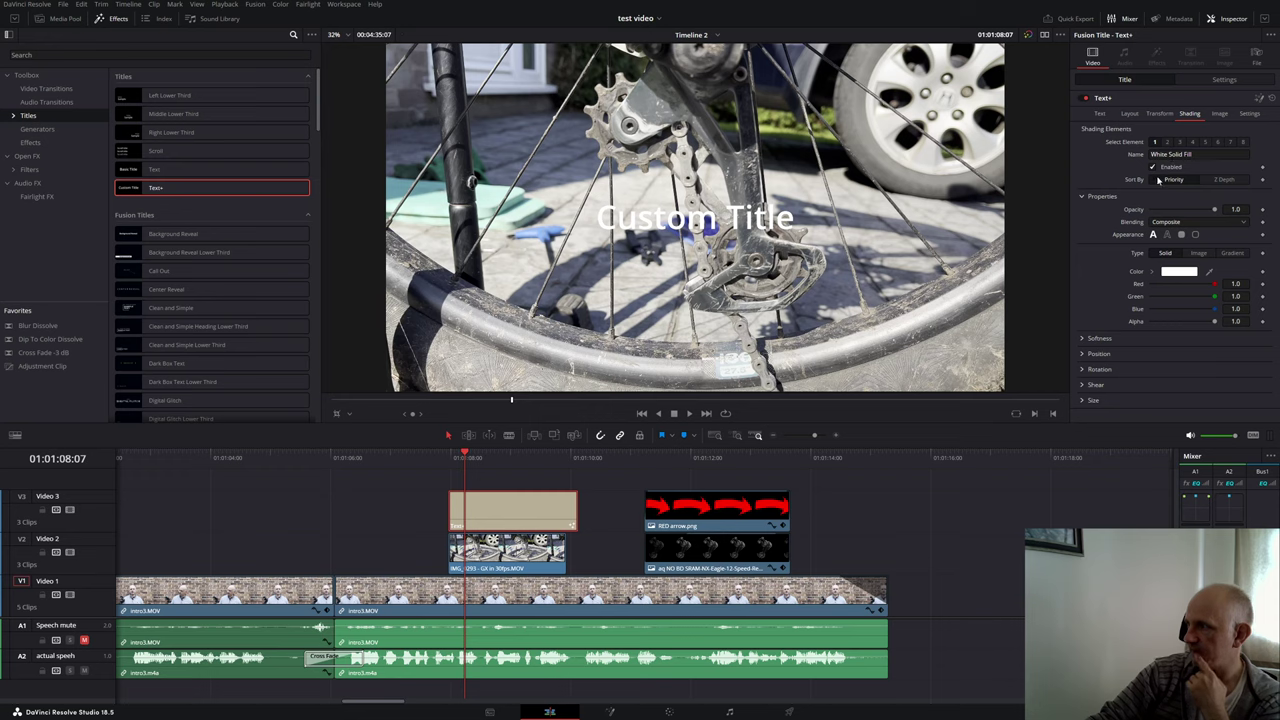
{"action": "left_click", "coordinate": [1166, 142]}
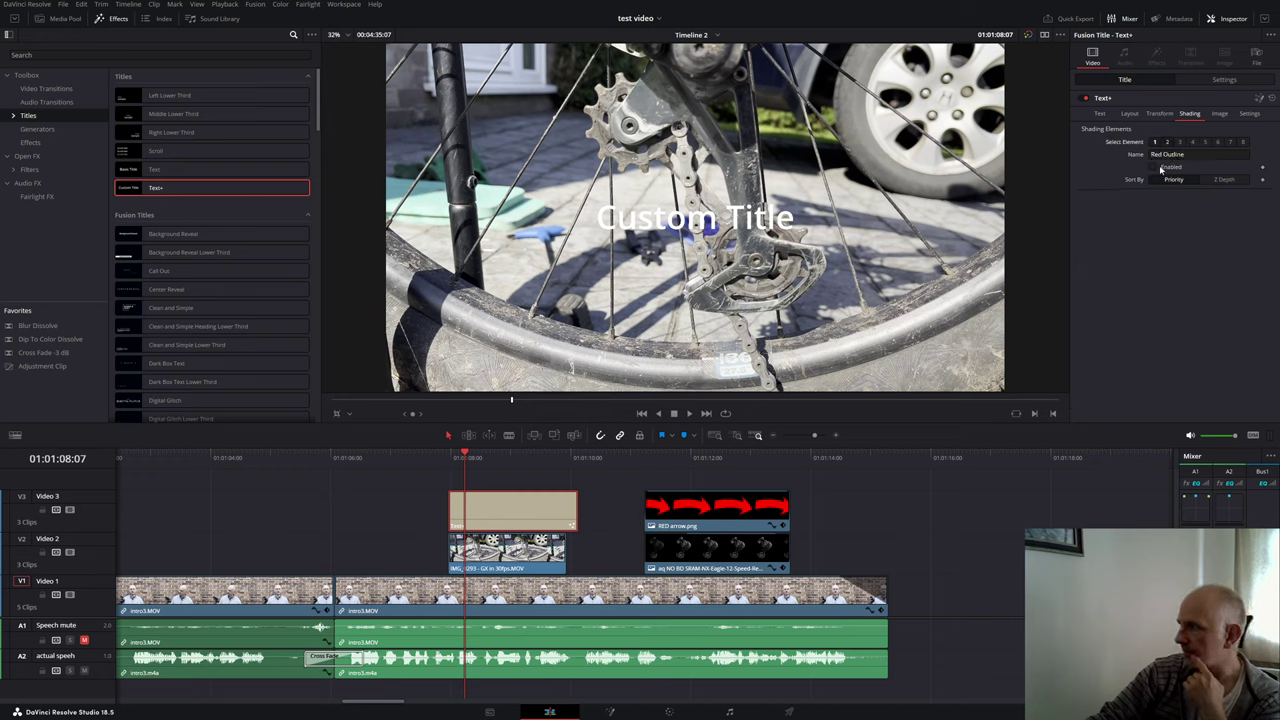
{"action": "left_click", "coordinate": [1155, 167]}
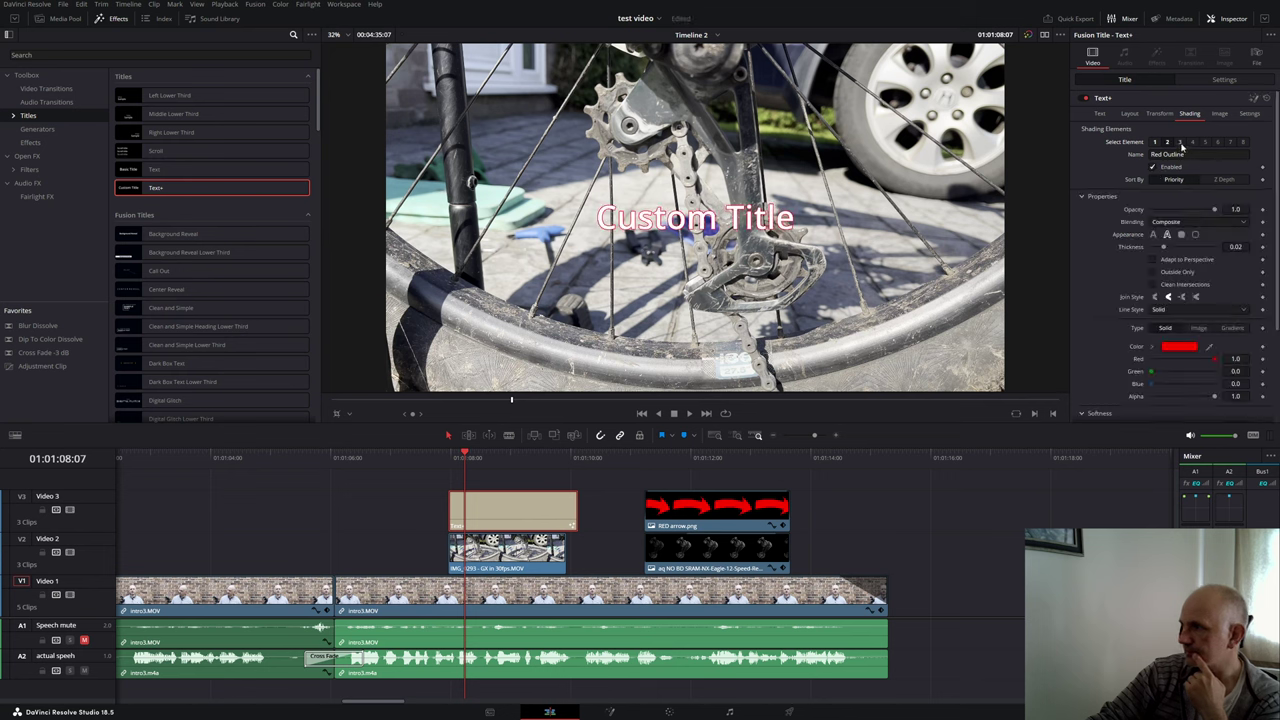
{"action": "left_click", "coordinate": [1179, 142]}
{"action": "left_click", "coordinate": [1154, 167]}
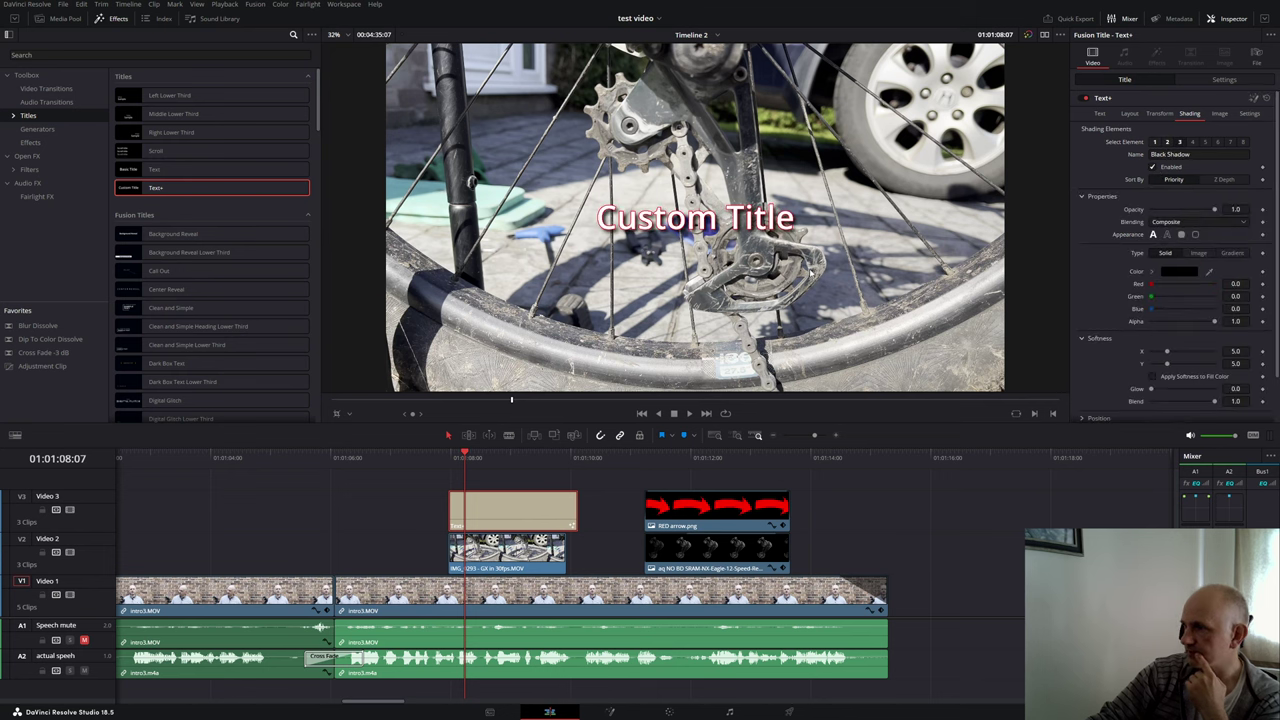
{"action": "left_click", "coordinate": [1192, 142]}
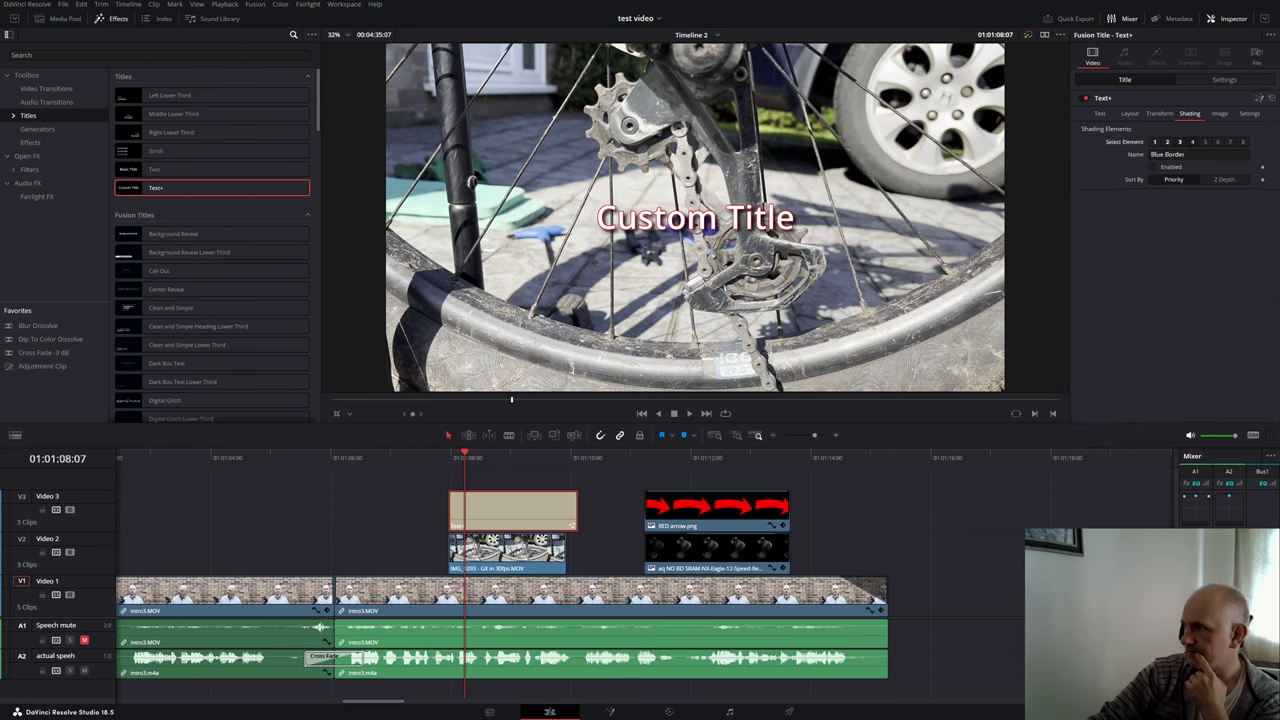
{"action": "left_click", "coordinate": [1154, 167]}
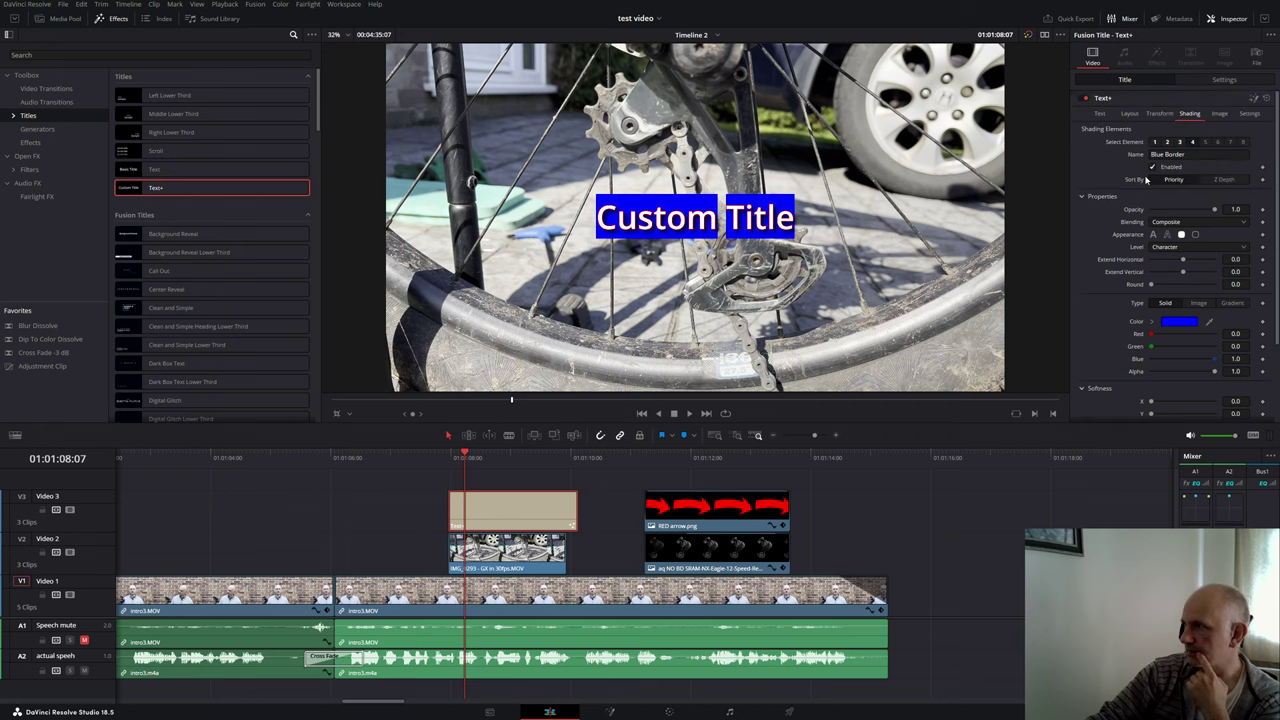
Step: Split the intro3 clip and its linked audio at the start of the IMG_0293 bike clip
{"action": "left_click", "coordinate": [1101, 114]}
{"action": "scroll", "coordinate": [1176, 295], "scroll_direction": "down", "scroll_amount": 2}
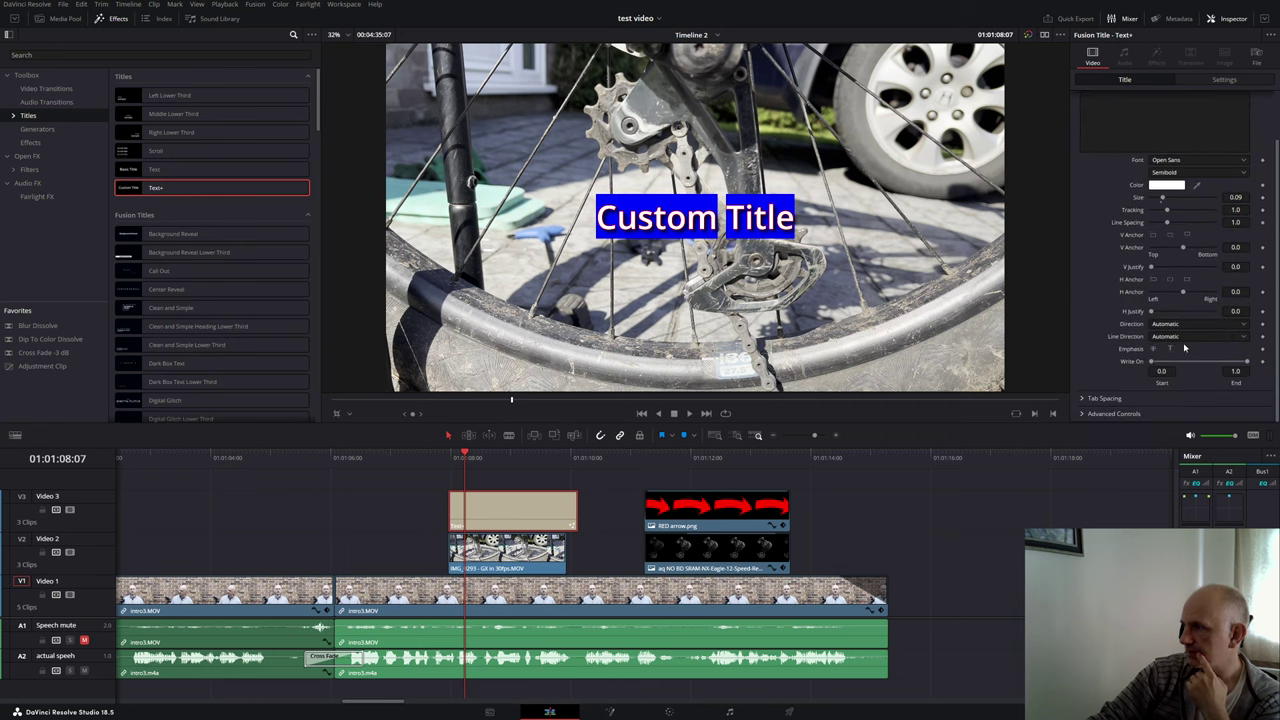
{"action": "left_click_drag", "start_coordinate": [469, 473], "coordinate": [455, 470]}
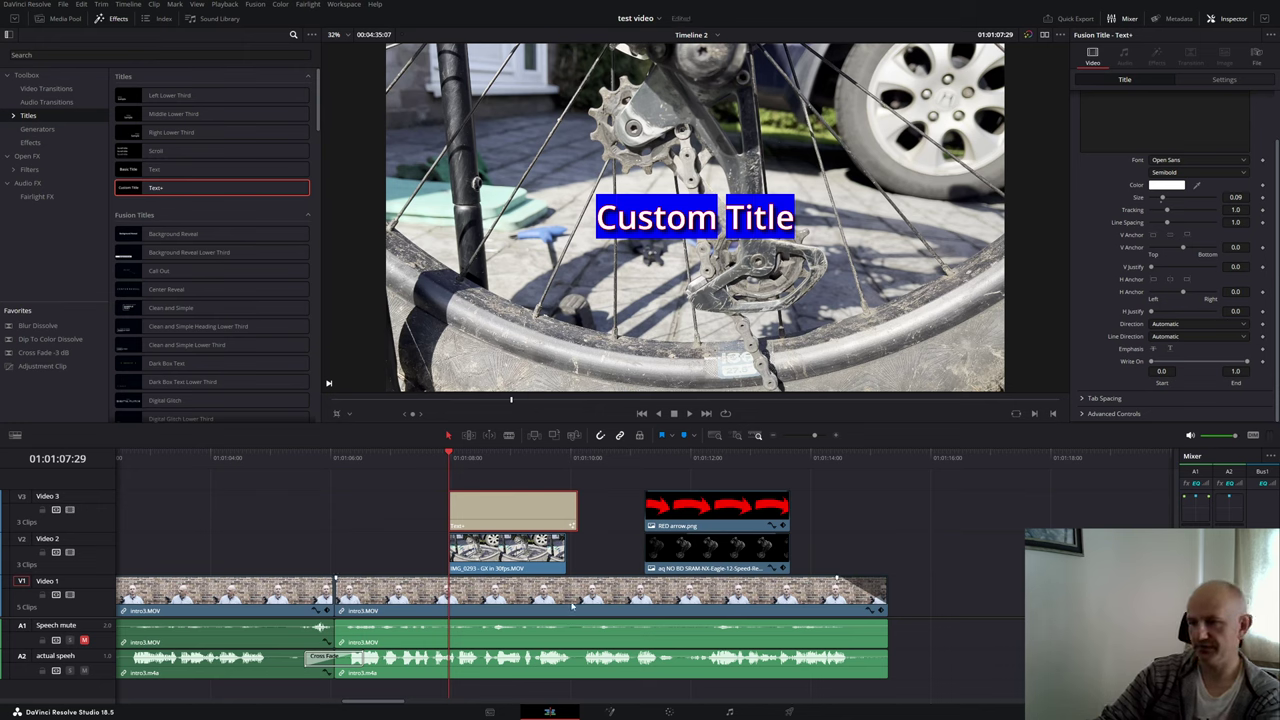
{"action": "left_click", "coordinate": [522, 602]}
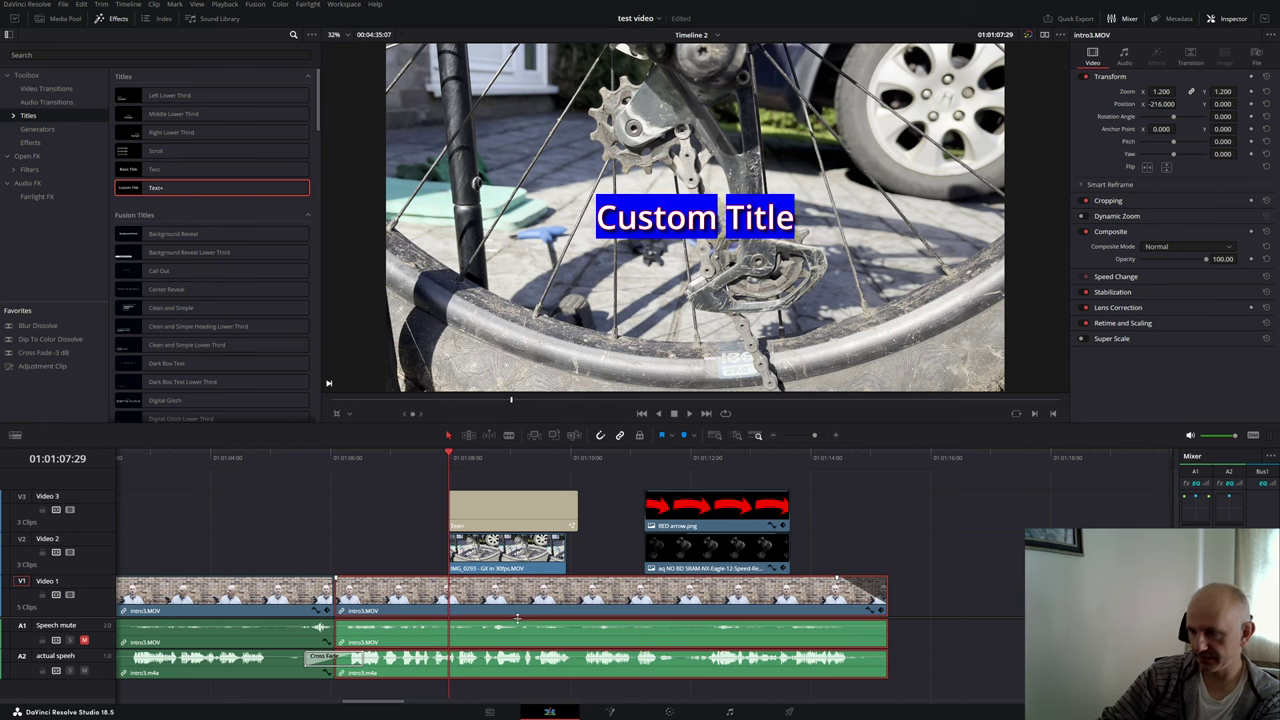
{"action": "right_click", "coordinate": [484, 667]}
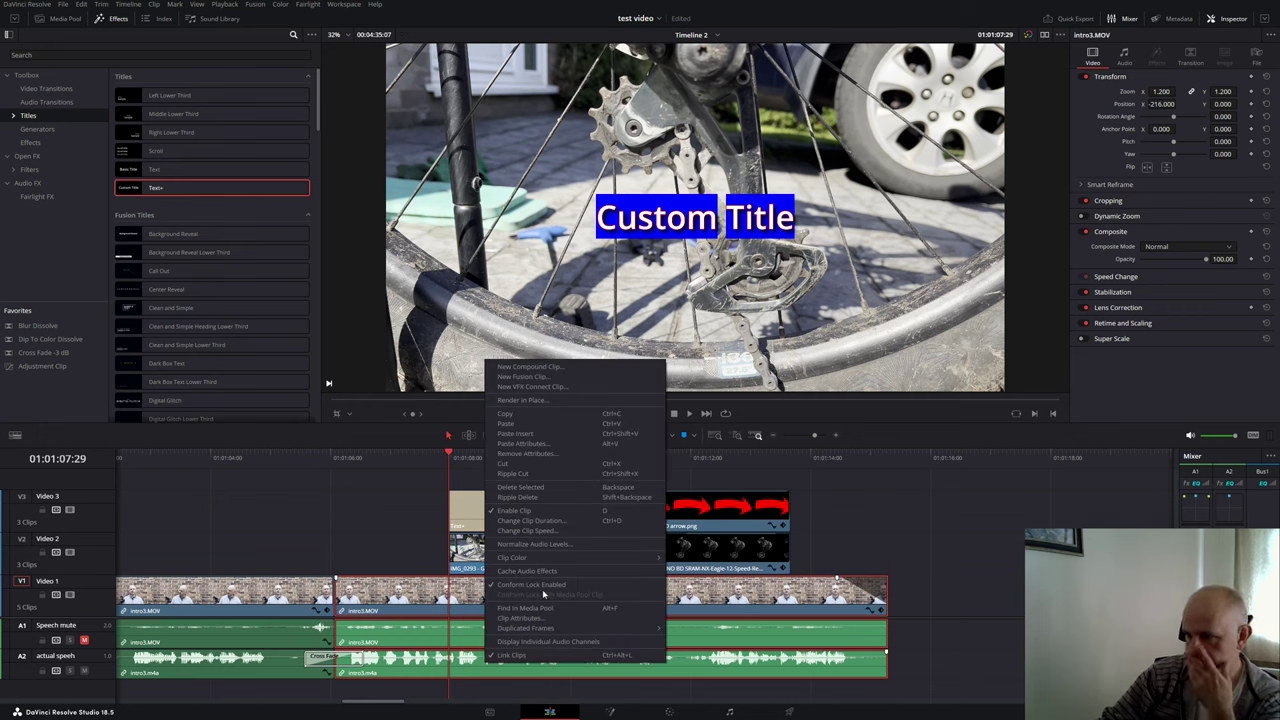
{"action": "left_click", "coordinate": [900, 543]}
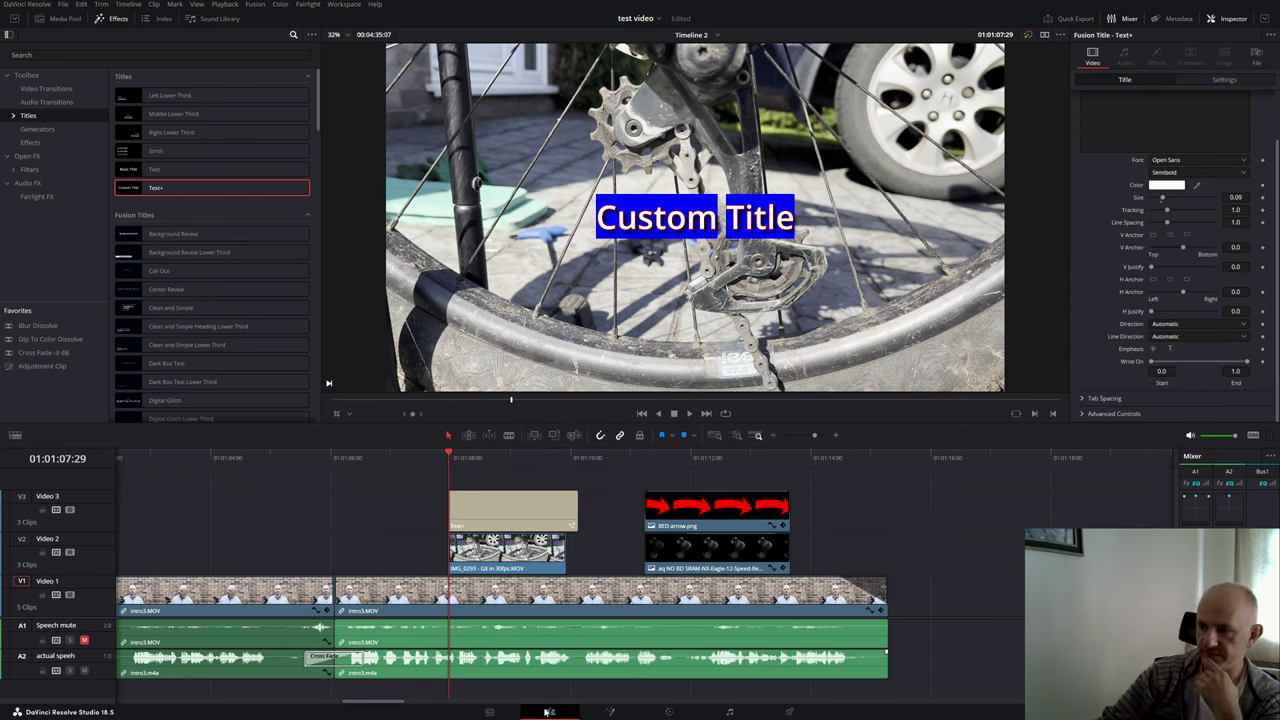
{"action": "left_click", "coordinate": [510, 627]}
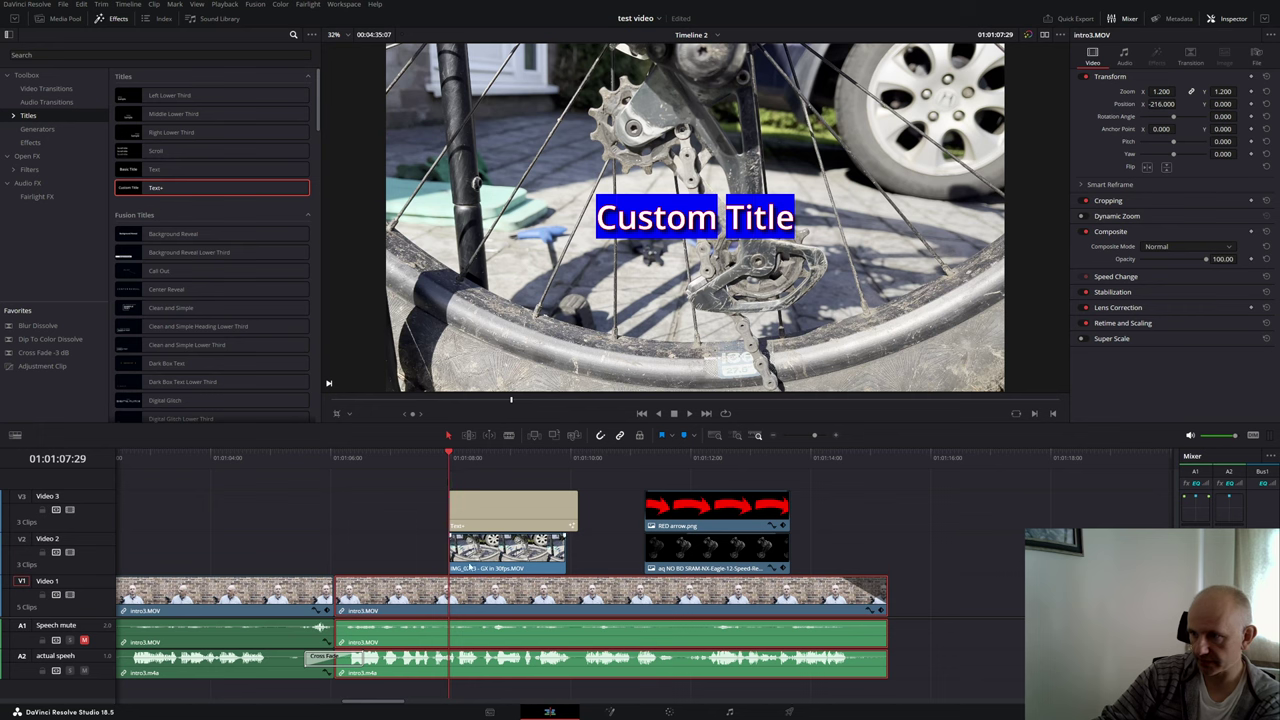
{"action": "key", "text": "ctrl+b"}
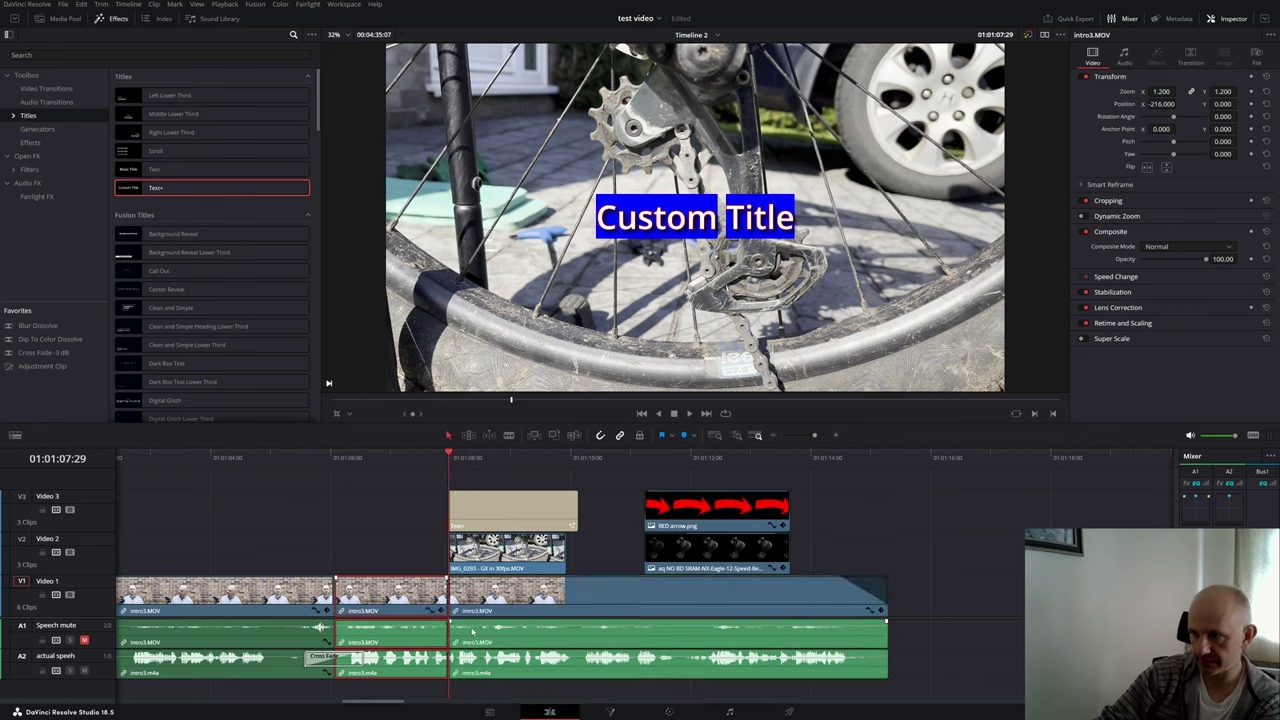
Step: Move the Text+ title back to the start of the short intro3 segment before the bike clip and play it
{"action": "left_click_drag", "start_coordinate": [544, 512], "coordinate": [430, 512]}
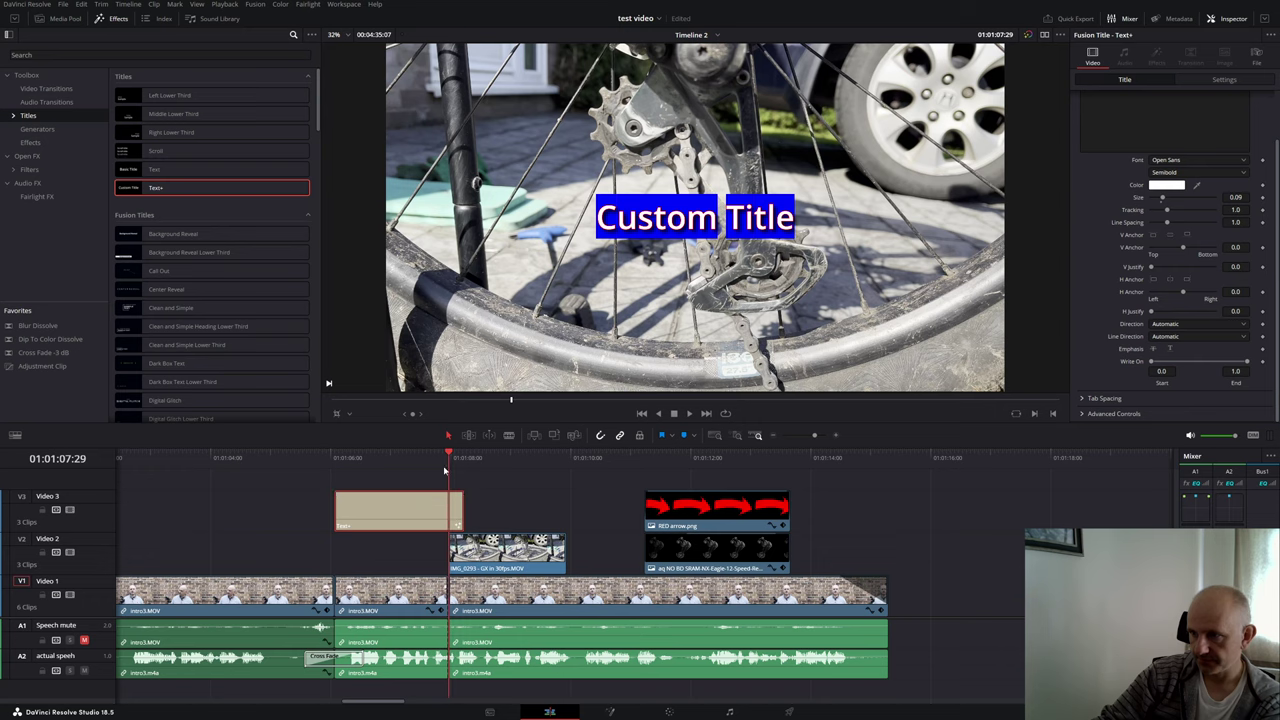
{"action": "left_click_drag", "start_coordinate": [444, 467], "coordinate": [334, 467]}
{"action": "key", "text": "space"}
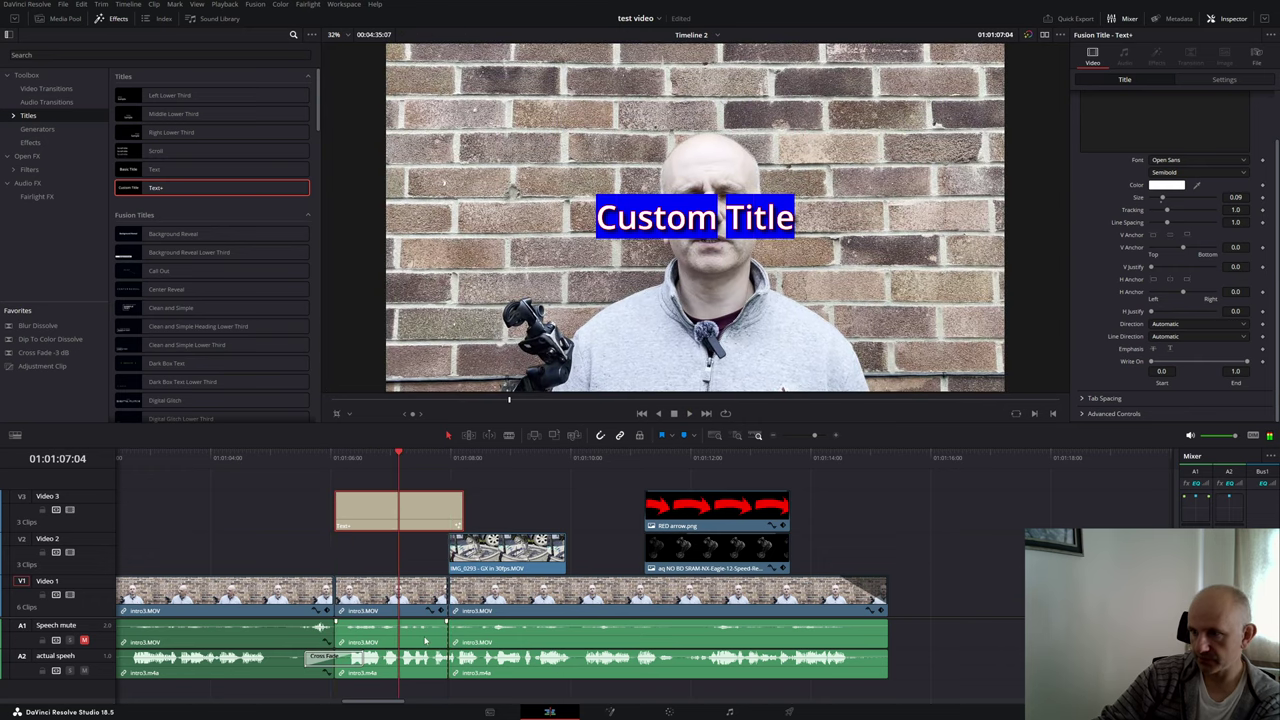
Step: Transcribe the audio of intro3.MOV from the media pool
{"action": "left_click", "coordinate": [405, 662]}
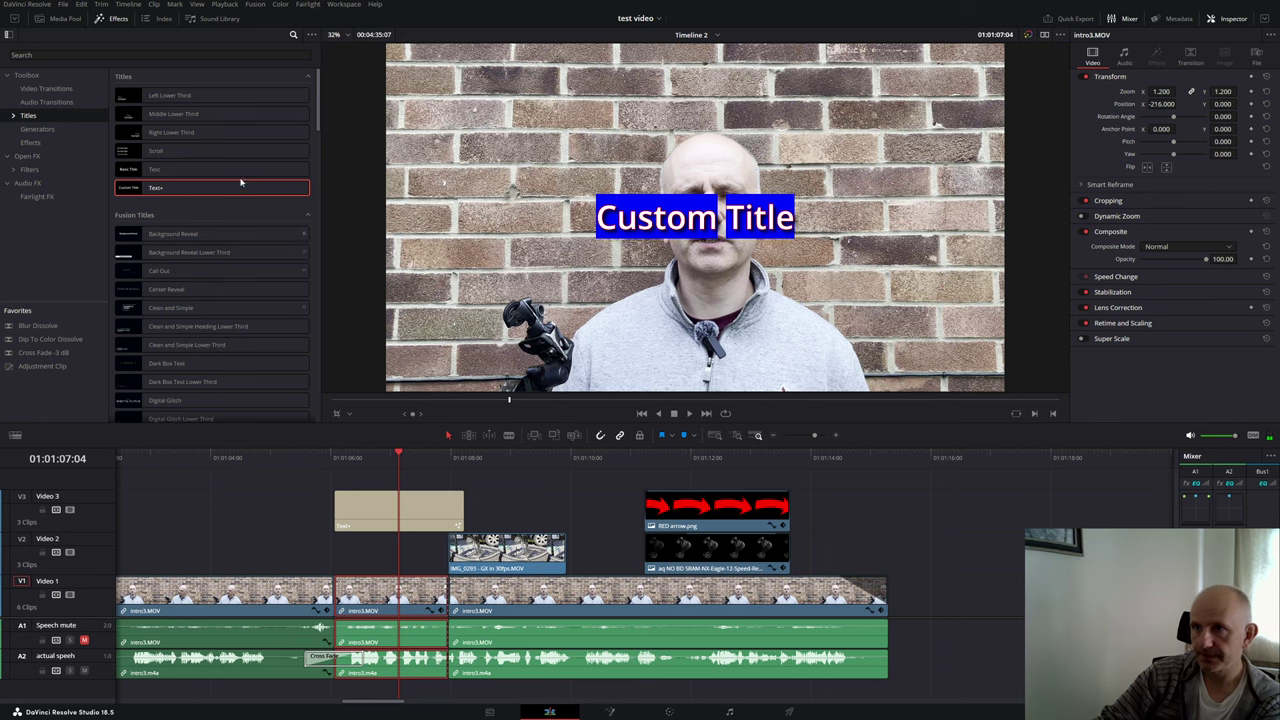
{"action": "left_click", "coordinate": [70, 21]}
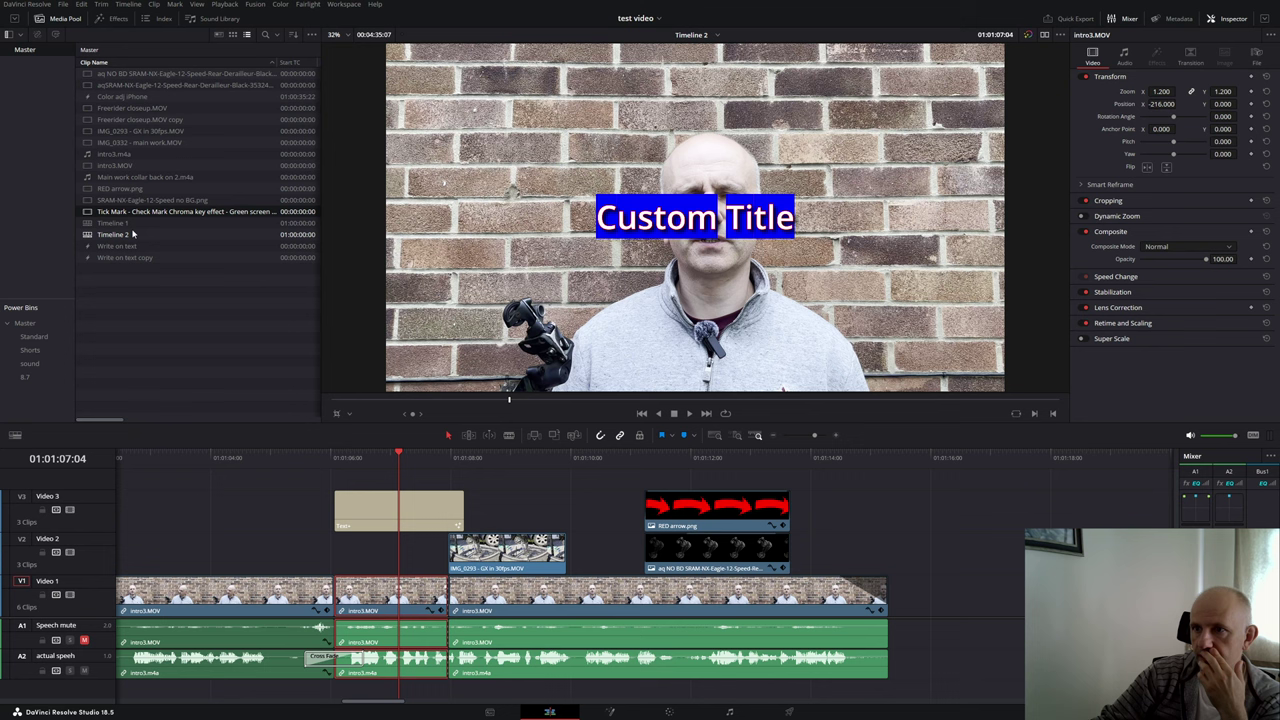
{"action": "left_click", "coordinate": [114, 166]}
{"action": "right_click", "coordinate": [120, 168]}
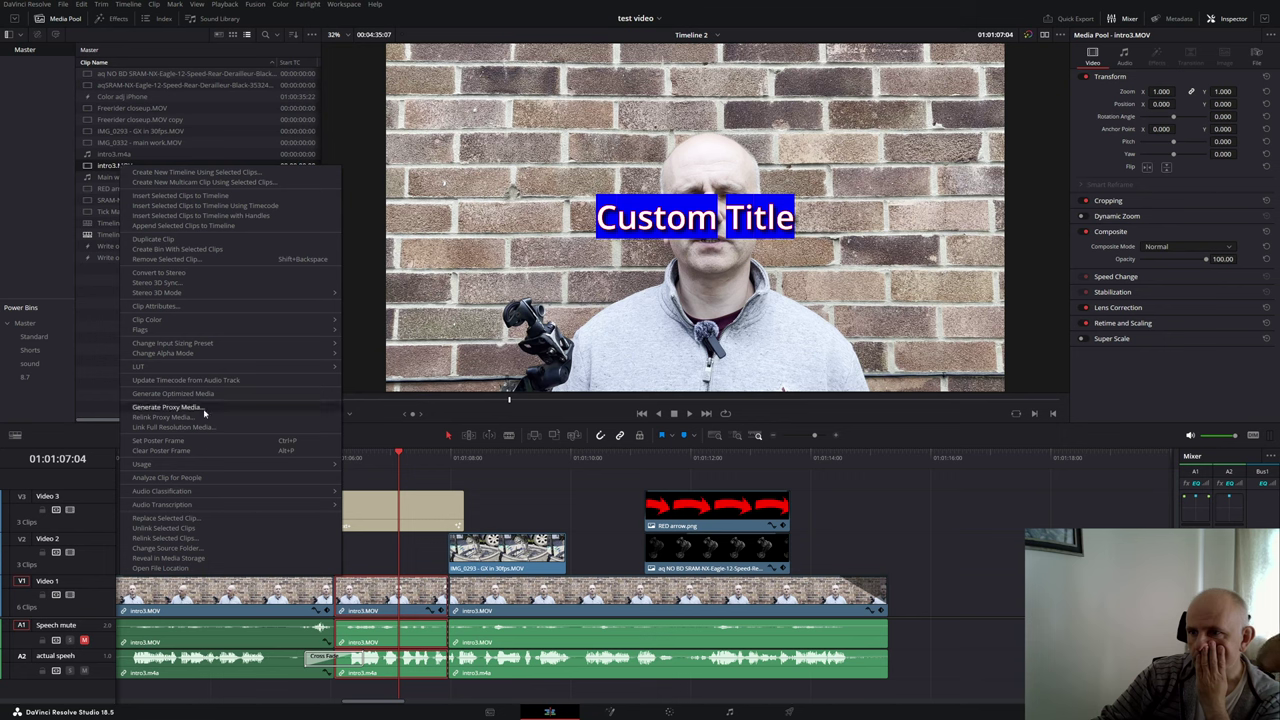
{"action": "mouse_move", "coordinate": [229, 506]}
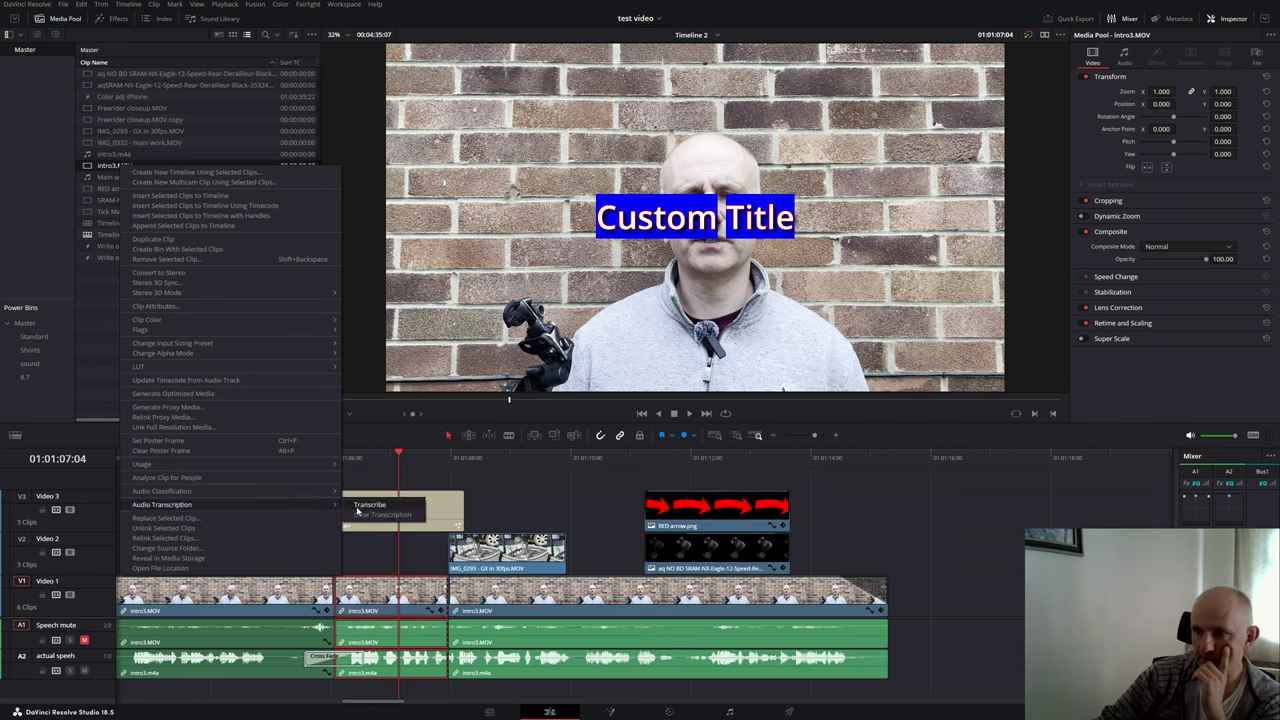
{"action": "left_click", "coordinate": [370, 505]}
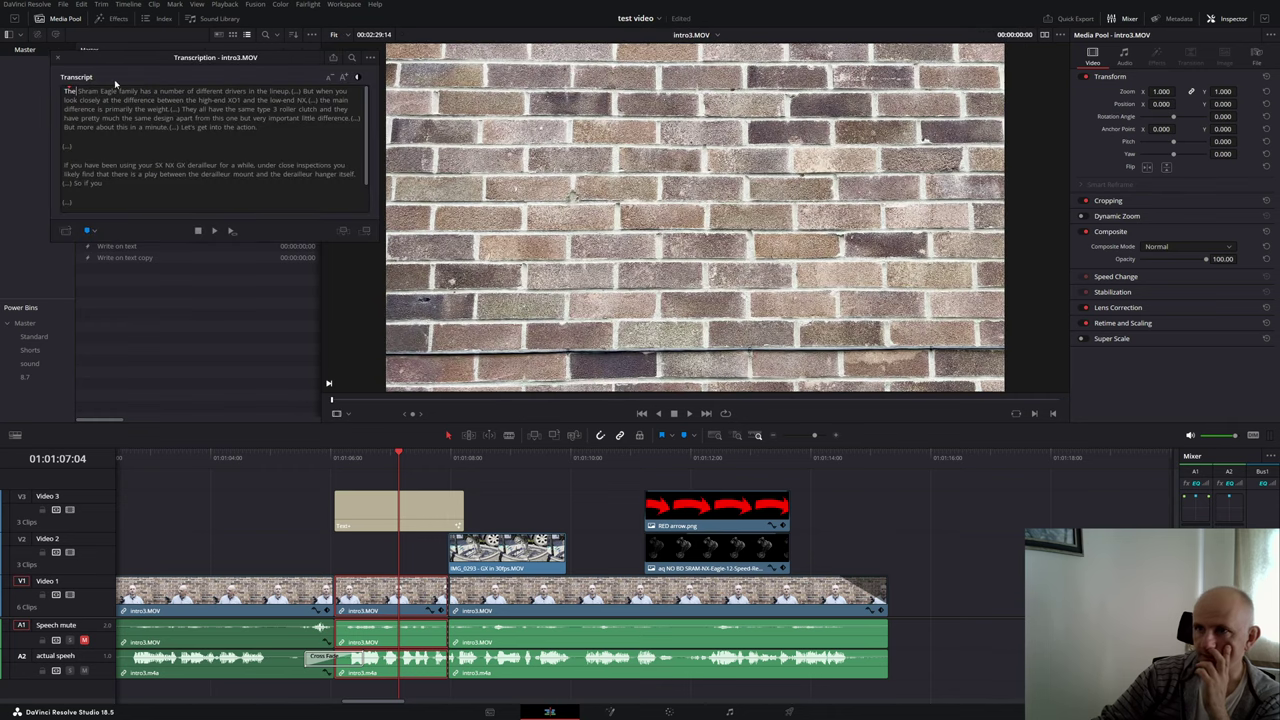
Step: Copy the phrase "If you have been using your SX NX GX derailleur for" from the intro3.MOV transcript
{"action": "left_click_drag", "start_coordinate": [64, 91], "coordinate": [280, 157]}
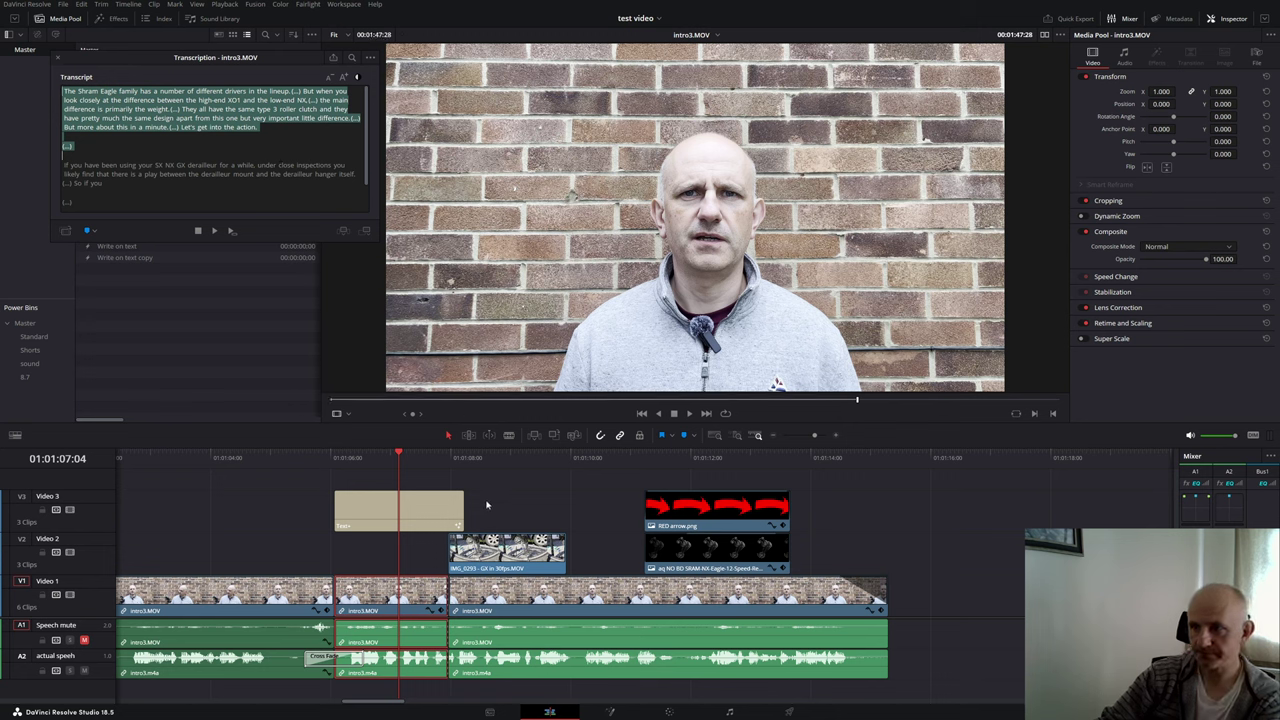
{"action": "left_click", "coordinate": [397, 466]}
{"action": "left_click_drag", "start_coordinate": [397, 469], "coordinate": [364, 473]}
{"action": "left_click", "coordinate": [378, 505]}
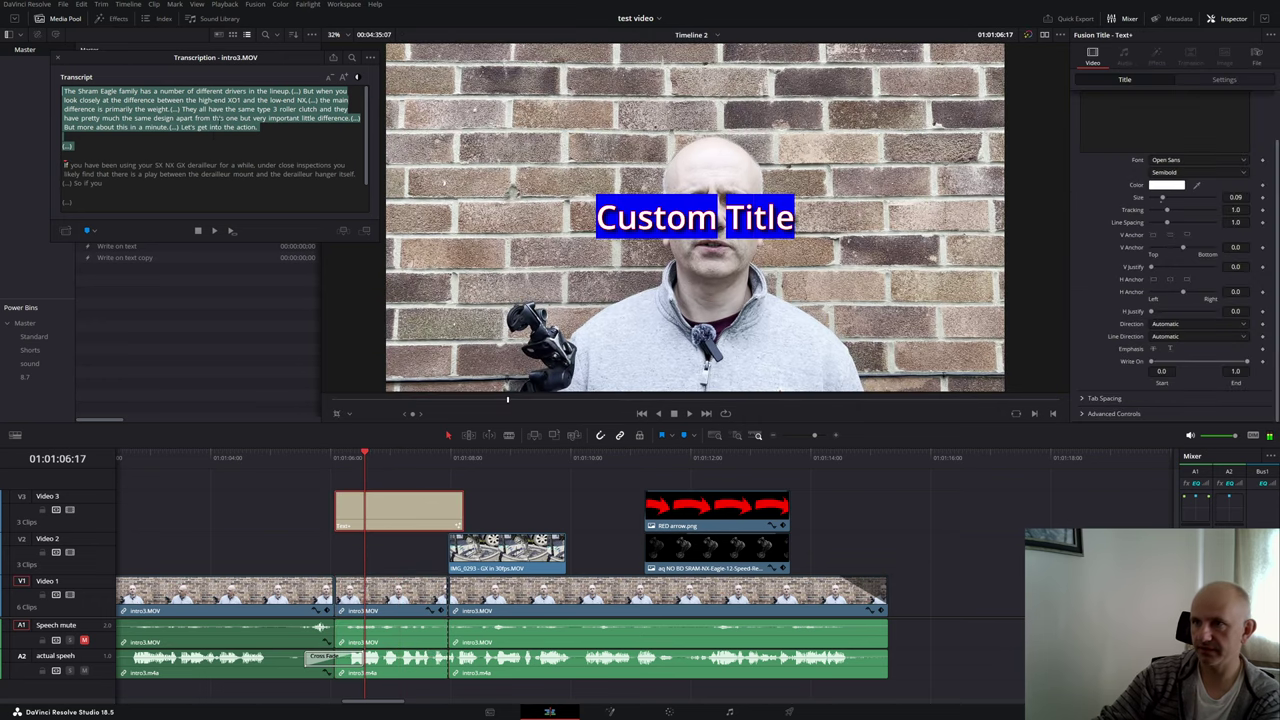
{"action": "left_click", "coordinate": [63, 137]}
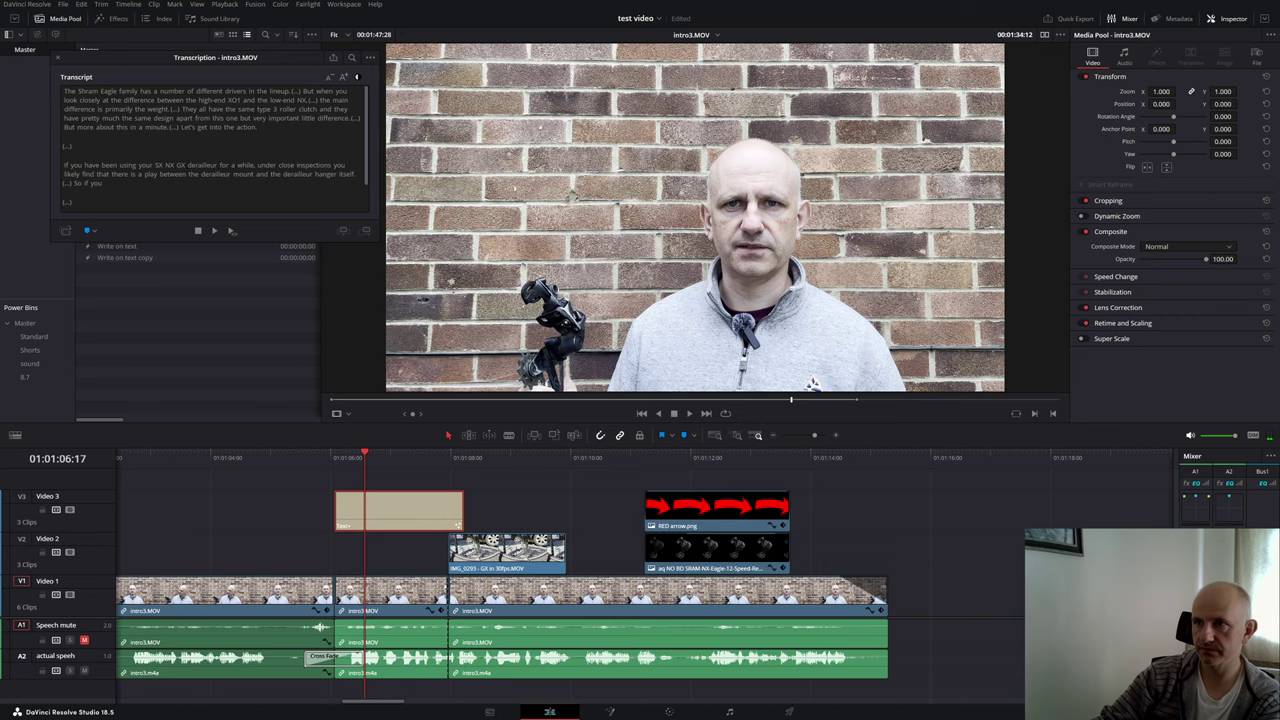
{"action": "left_click_drag", "start_coordinate": [63, 165], "coordinate": [229, 165]}
{"action": "key", "text": "ctrl+c"}
Step: Replace the Text+ title's text with the copied phrase, breaking it into two lines after "your"
{"action": "left_click", "coordinate": [557, 448]}
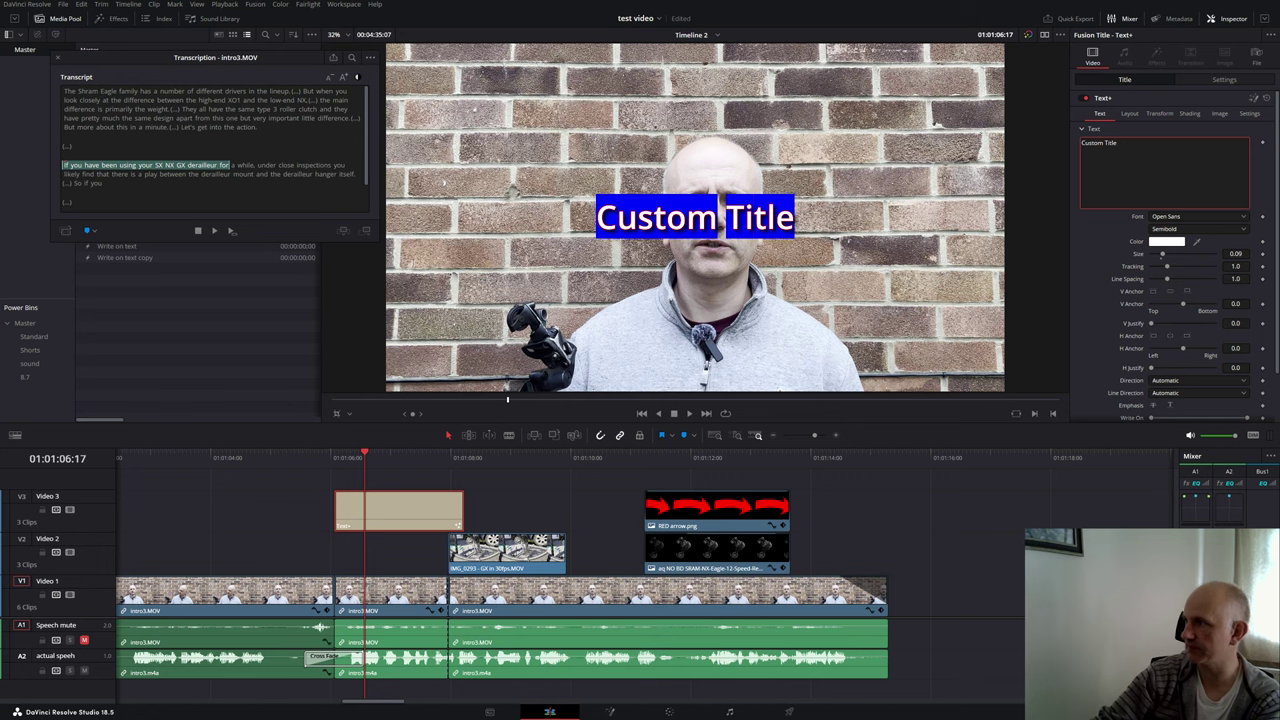
{"action": "key", "text": "ctrl+a"}
{"action": "key", "text": "ctrl+v"}
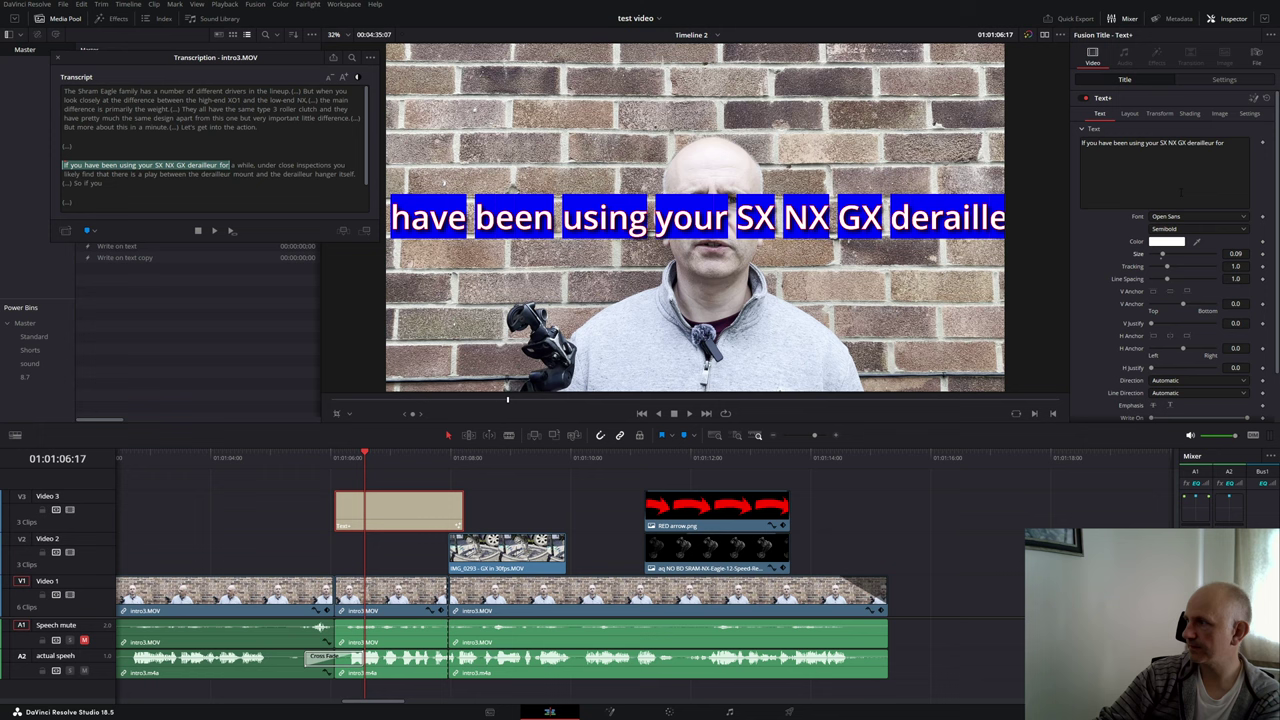
{"action": "key", "text": "Return"}
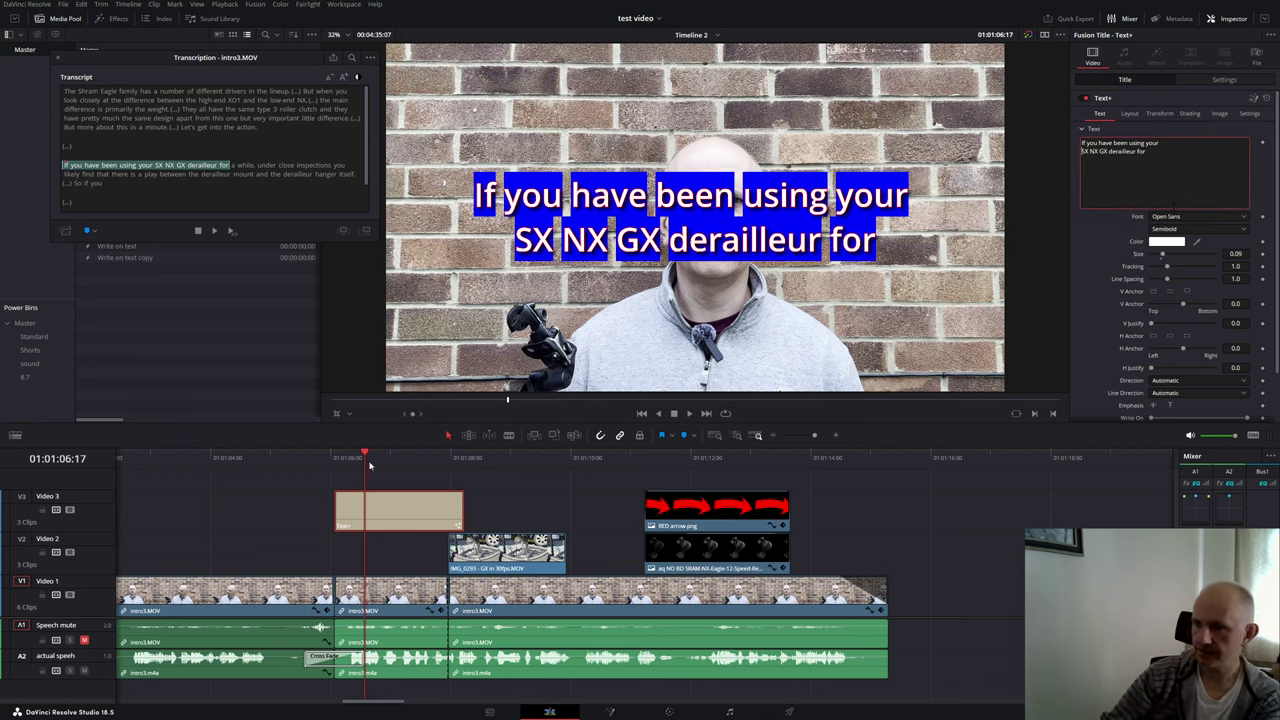
Step: Trim the end of the Text+ title to where the IMG_0293 bike clip starts
{"action": "left_click_drag", "start_coordinate": [368, 462], "coordinate": [334, 477]}
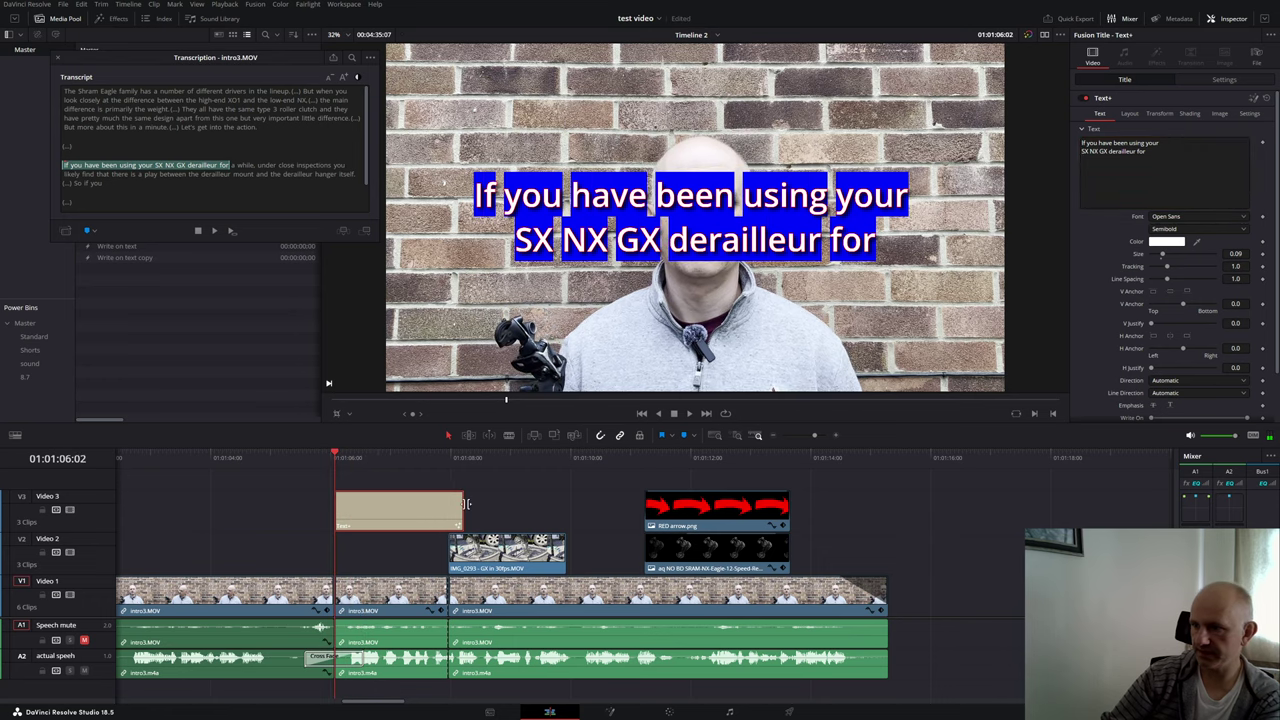
{"action": "left_click_drag", "start_coordinate": [466, 503], "coordinate": [449, 505]}
{"action": "left_click", "coordinate": [419, 504]}
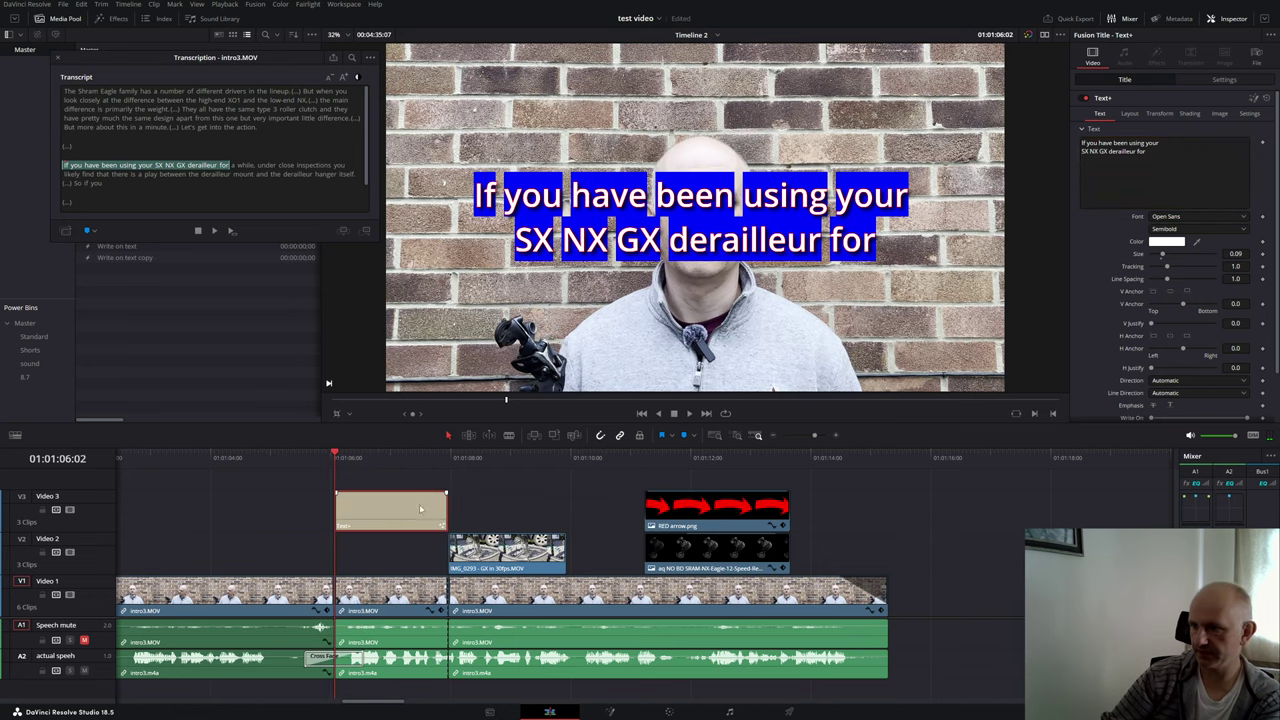
Step: Keyframe the title's Write On end value from 0.05 at the title's start to 1.0 near its end
{"action": "scroll", "coordinate": [1160, 268], "scroll_direction": "down", "scroll_amount": 2}
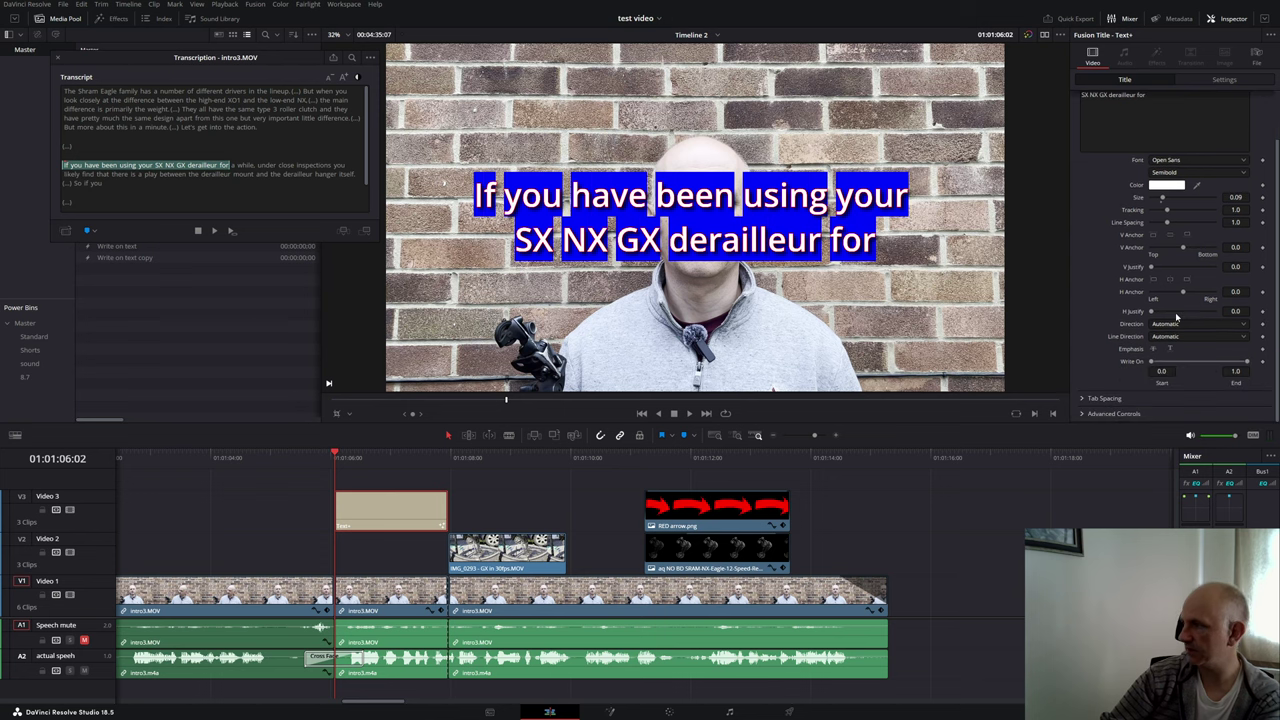
{"action": "left_click", "coordinate": [1263, 362]}
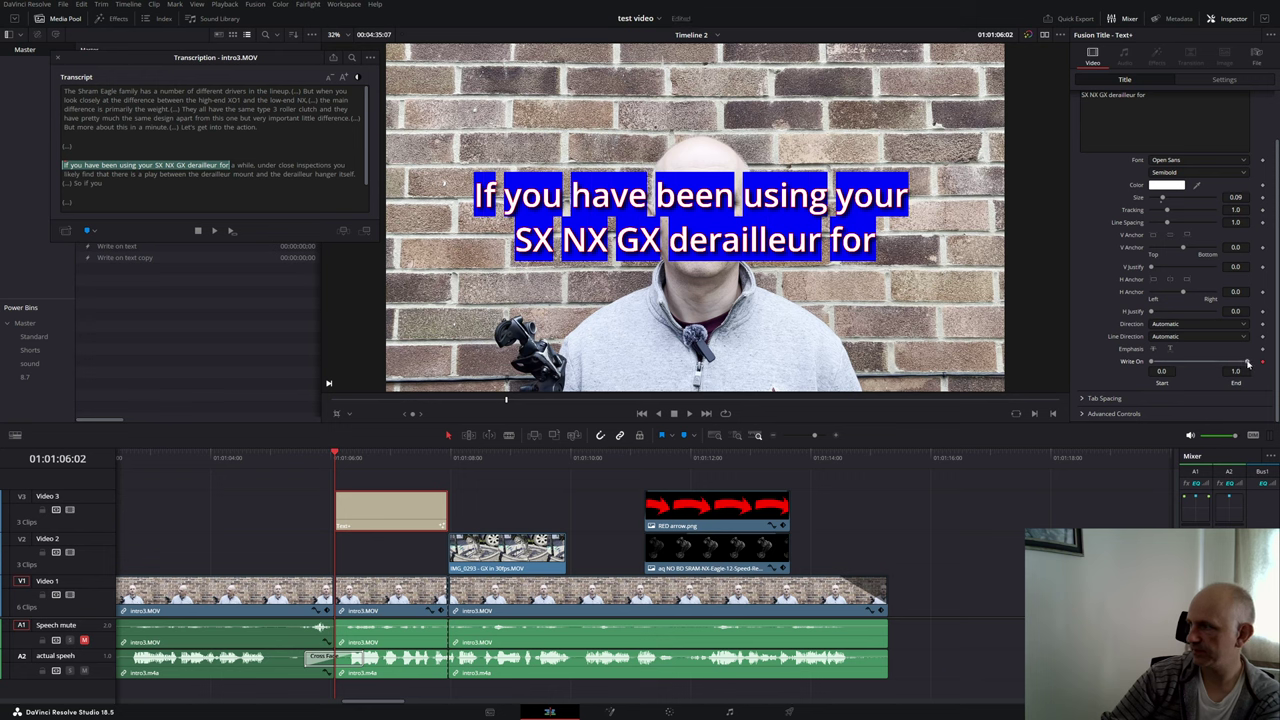
{"action": "mouse_move", "coordinate": [1248, 364]}
{"action": "left_mouse_down"}
{"action": "mouse_move", "coordinate": [1160, 368]}
{"action": "mouse_move", "coordinate": [1263, 368]}
{"action": "left_mouse_up"}
{"action": "left_click_drag", "start_coordinate": [1248, 364], "coordinate": [1160, 370]}
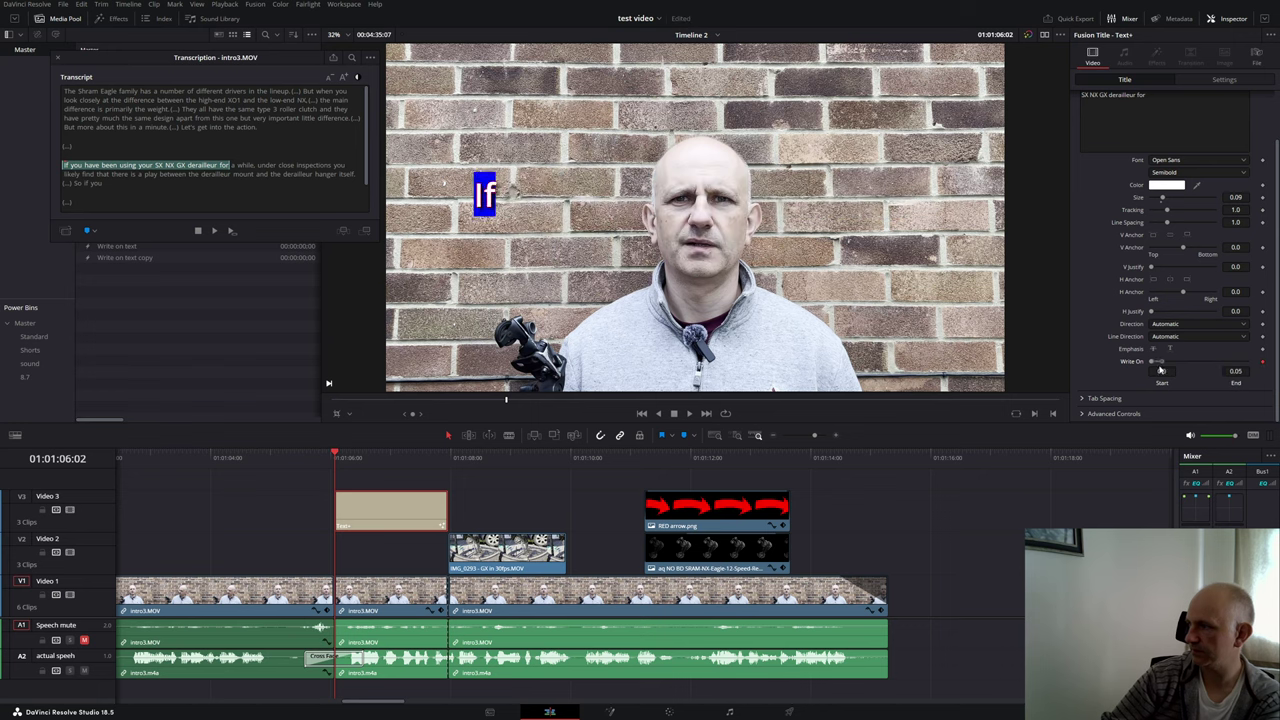
{"action": "left_click_drag", "start_coordinate": [338, 456], "coordinate": [438, 456]}
{"action": "left_click_drag", "start_coordinate": [1162, 362], "coordinate": [1210, 362]}
Step: Play and scrub through the title section to check the write-on animation
{"action": "left_click", "coordinate": [334, 460]}
{"action": "key", "text": "space"}
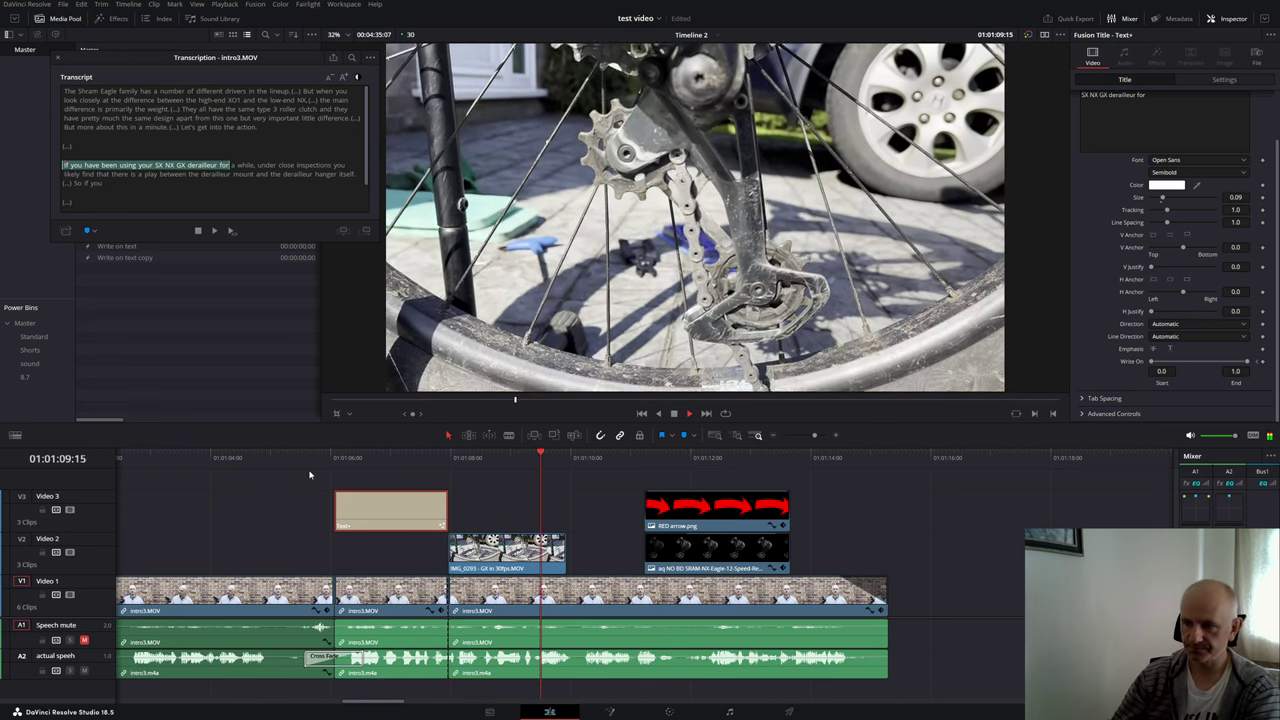
{"action": "key", "text": "space"}
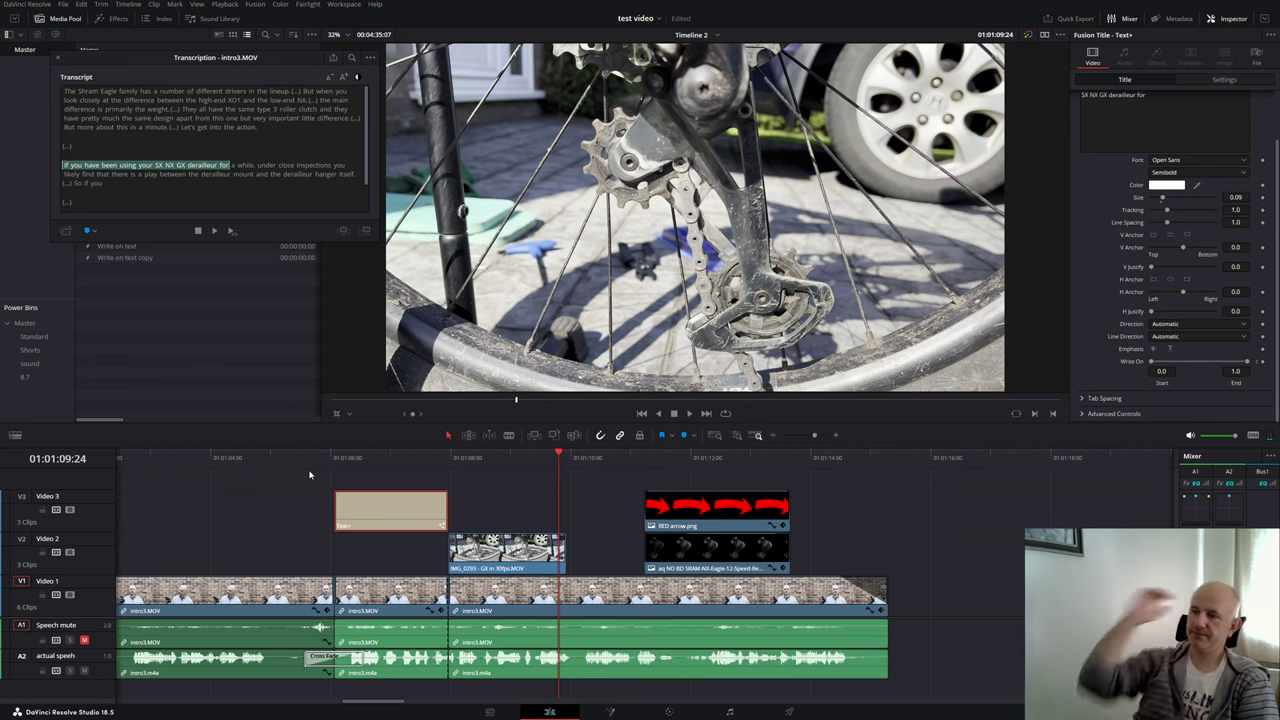
{"action": "left_click_drag", "start_coordinate": [558, 454], "coordinate": [358, 500]}
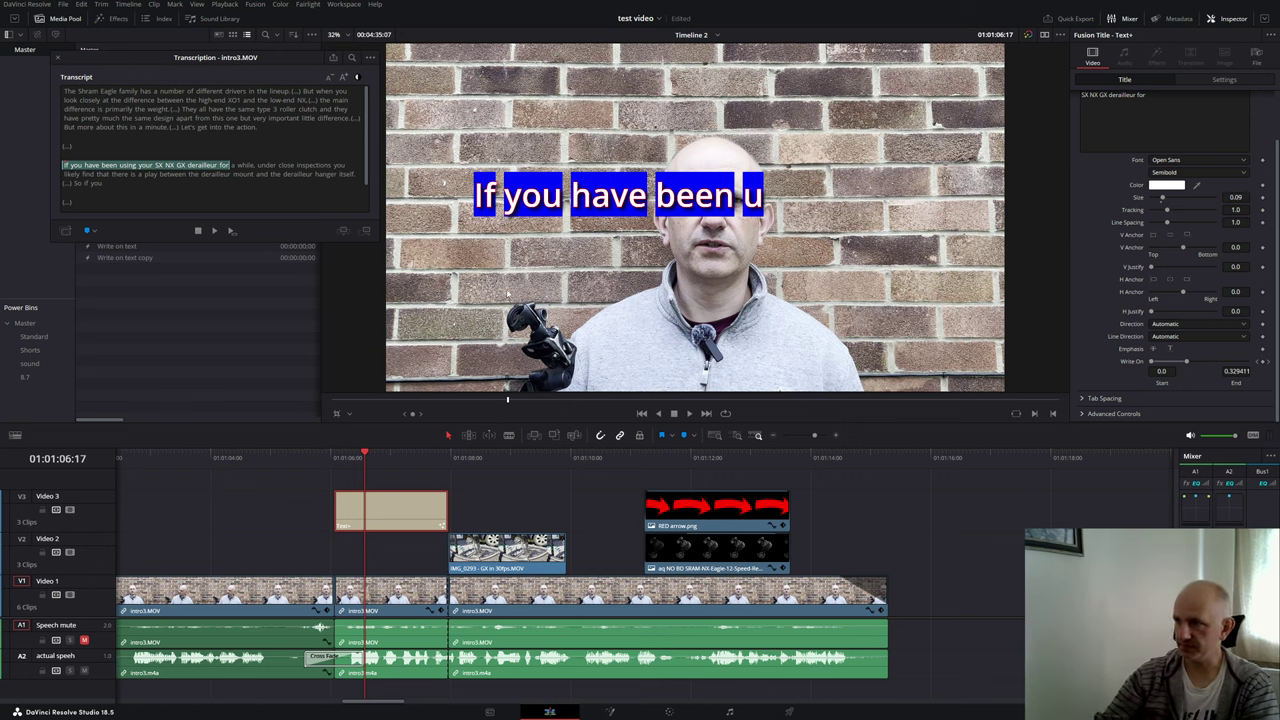
Step: Disable the Blue Border shading element on the Text+ title and review the title's text and transform settings
{"action": "left_click", "coordinate": [1201, 81]}
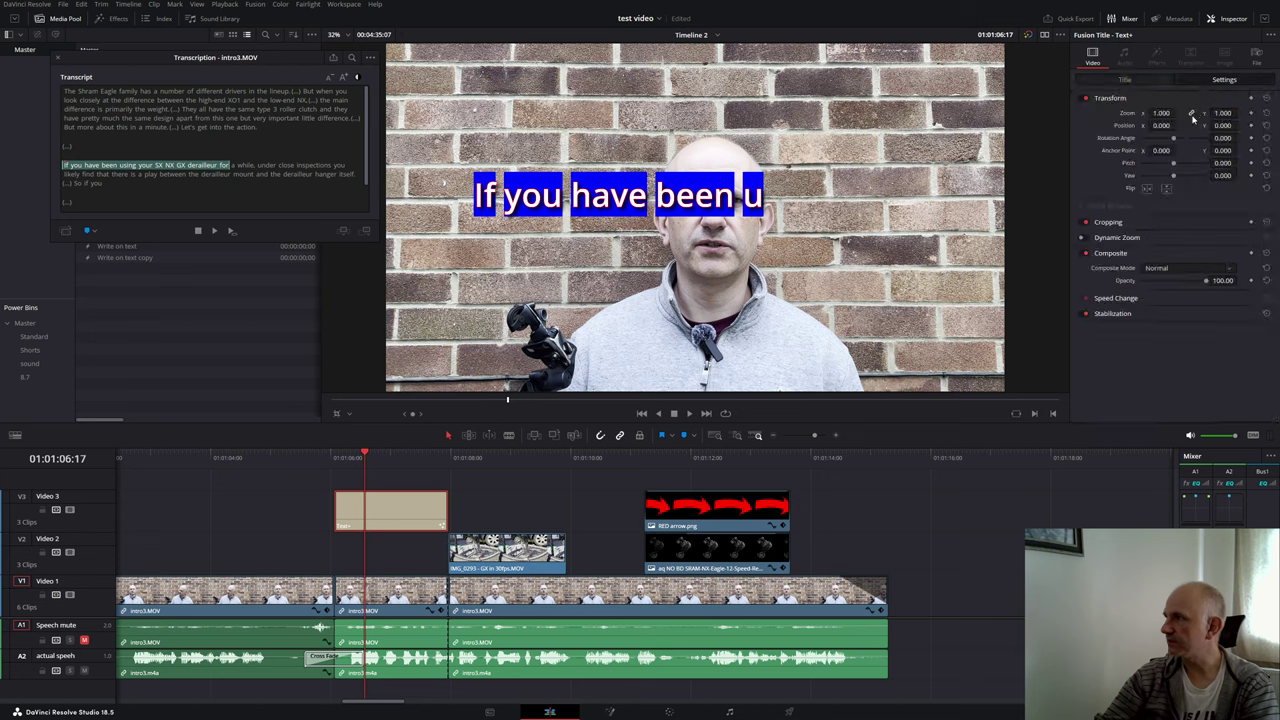
{"action": "left_click", "coordinate": [1144, 79]}
{"action": "scroll", "coordinate": [1176, 257], "scroll_direction": "up", "scroll_amount": 2}
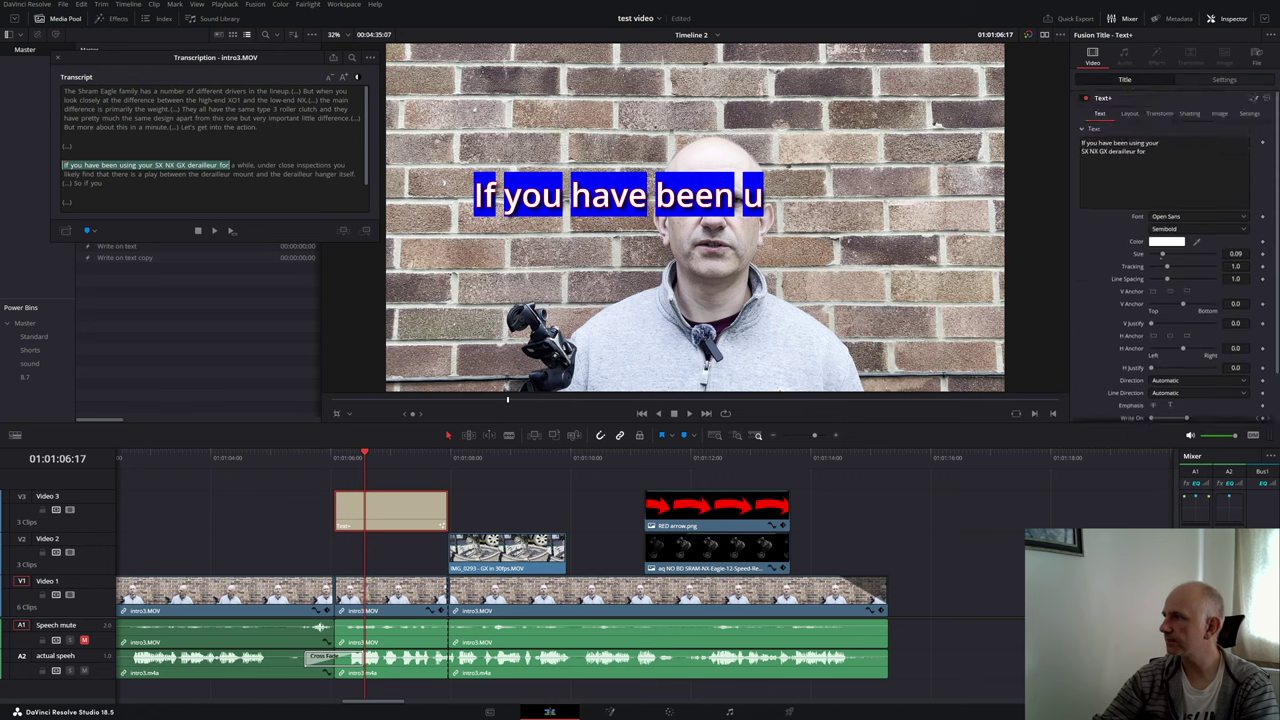
{"action": "left_click", "coordinate": [1189, 113]}
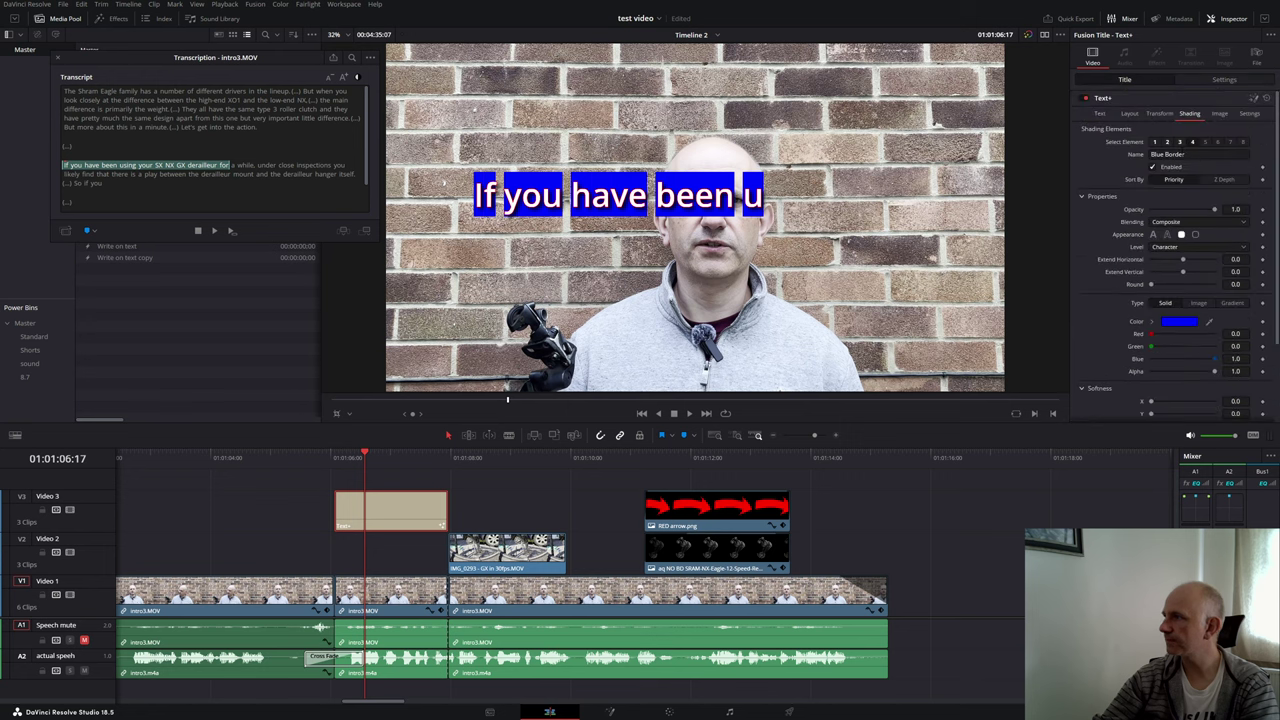
{"action": "left_click", "coordinate": [1154, 168]}
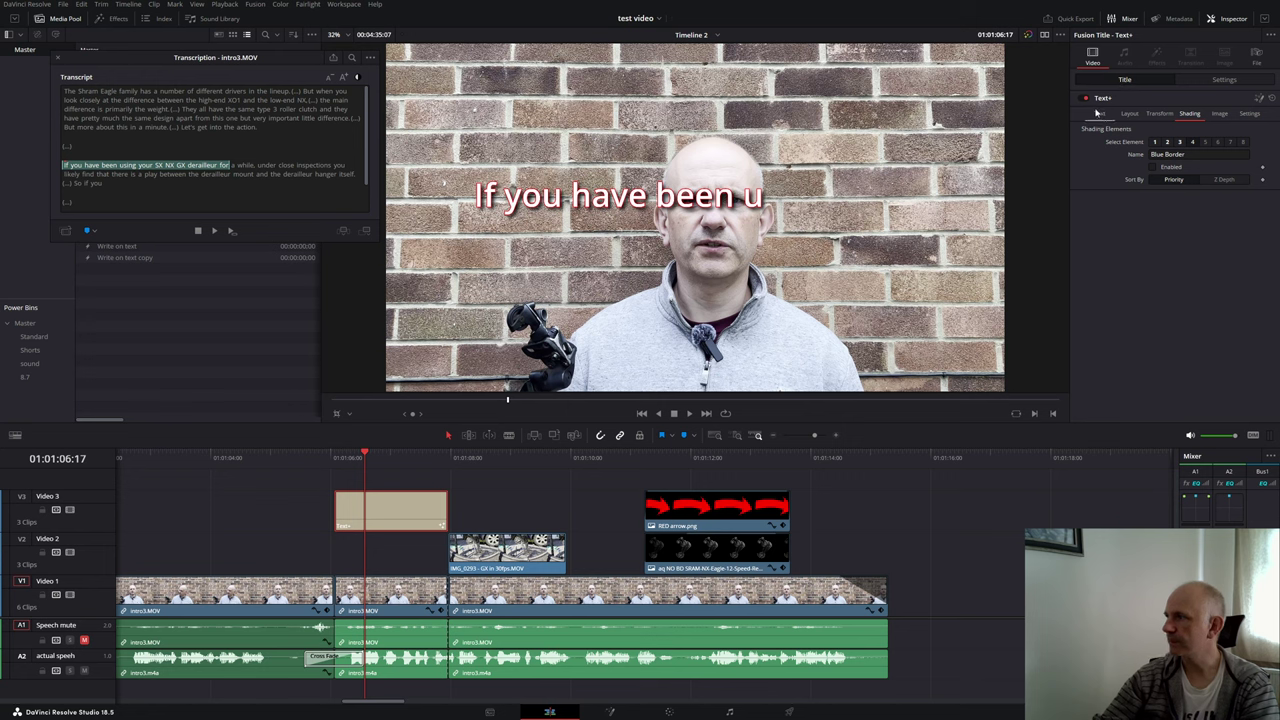
{"action": "left_click", "coordinate": [1100, 113]}
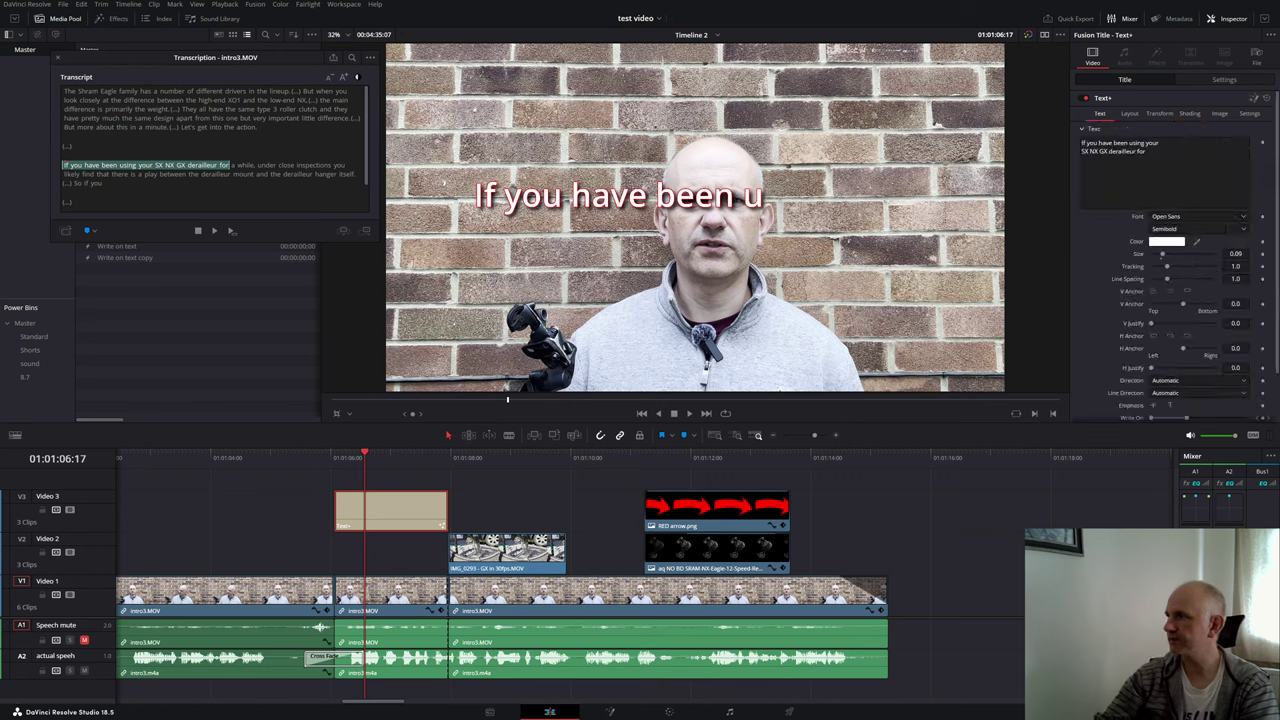
{"action": "left_click", "coordinate": [1224, 80]}
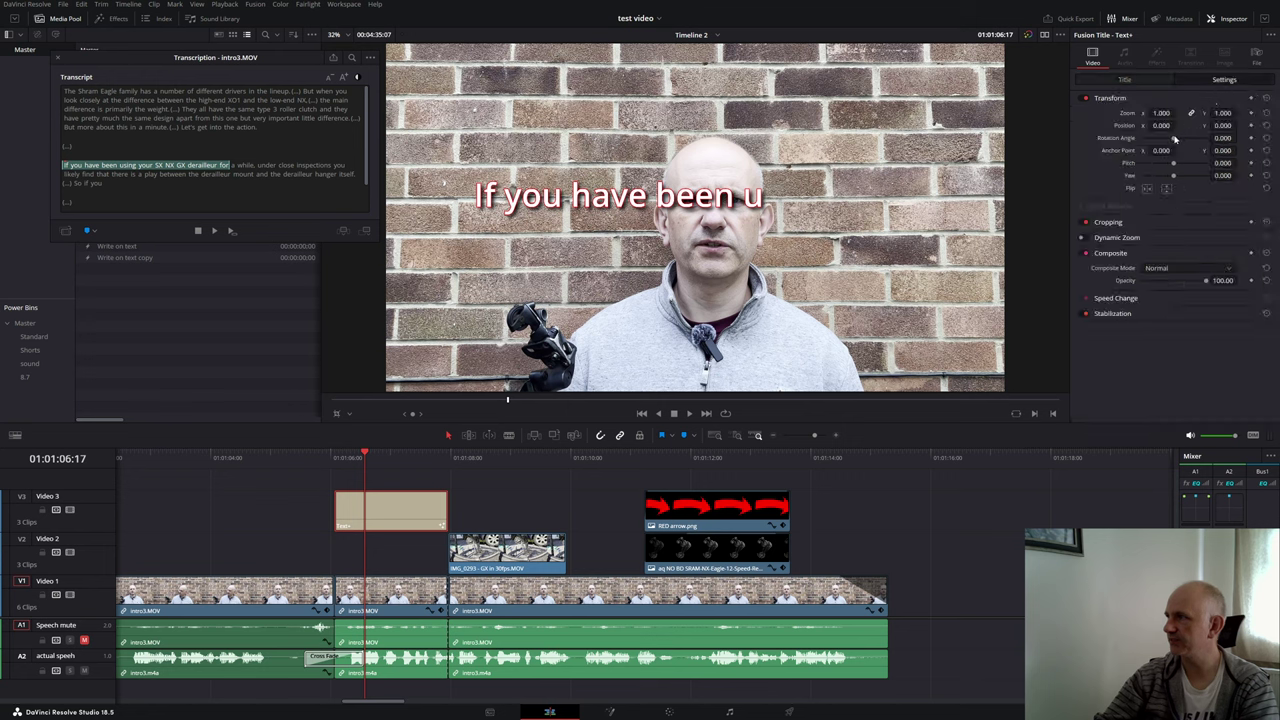
{"action": "left_click", "coordinate": [1149, 79]}
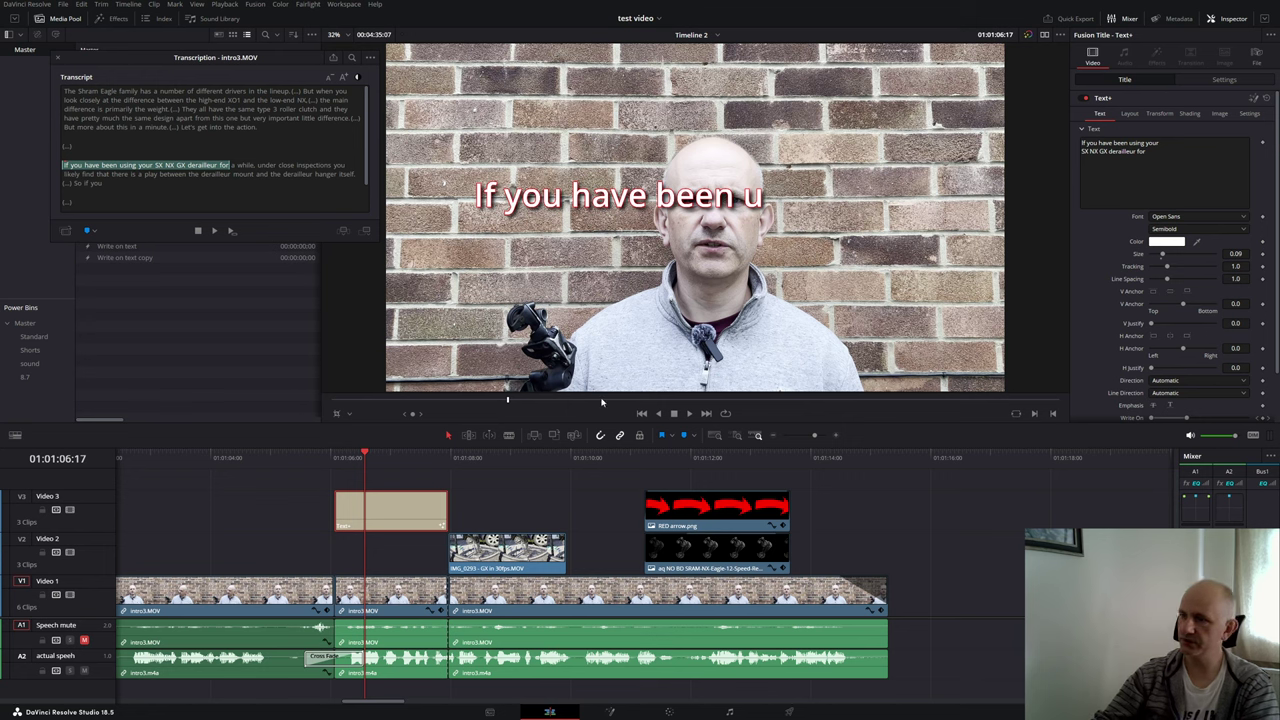
Step: Review the Text+ title's transform and composite settings alongside its text parameters
{"action": "left_click", "coordinate": [1244, 85]}
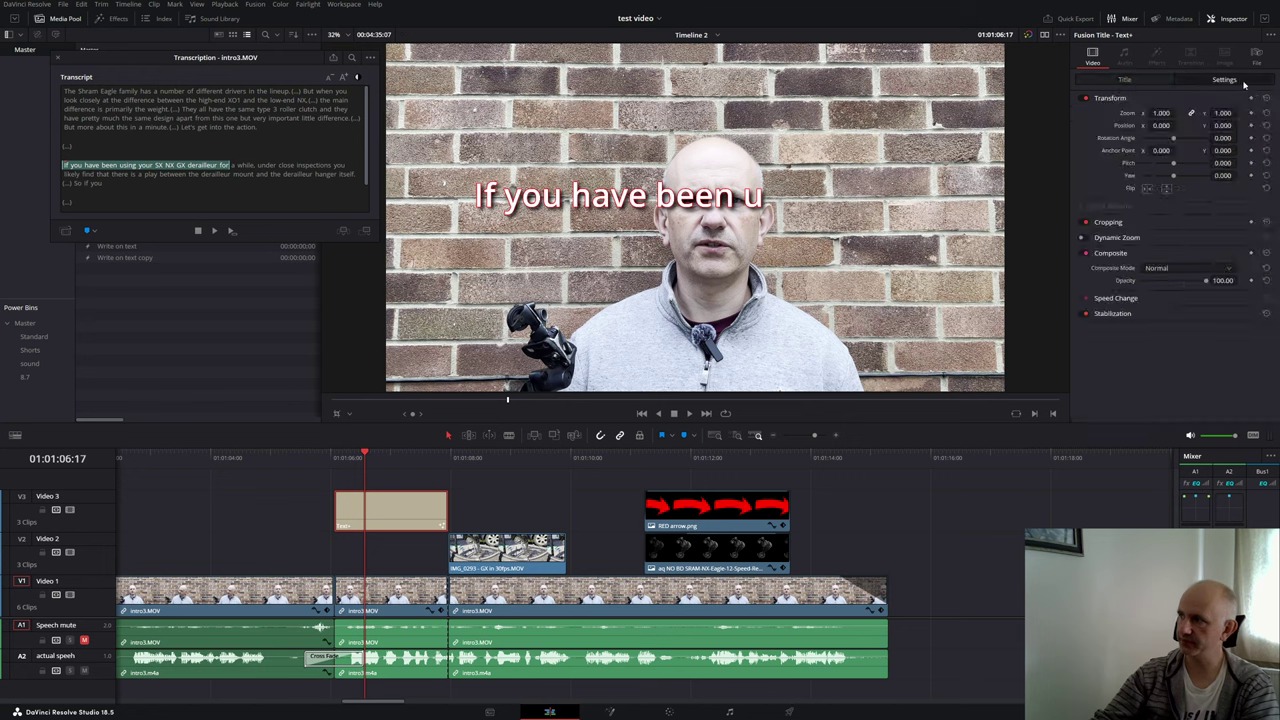
{"action": "left_click", "coordinate": [1151, 86]}
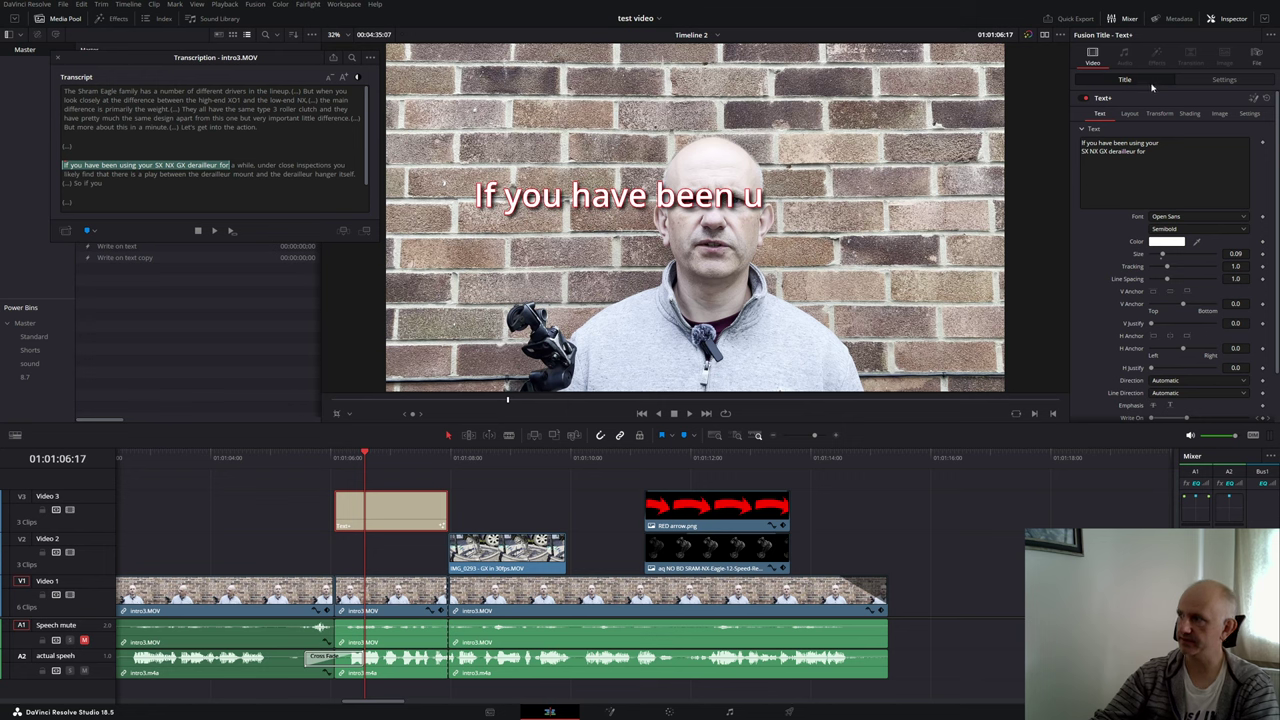
{"action": "scroll", "coordinate": [1165, 282], "scroll_direction": "down", "scroll_amount": 2}
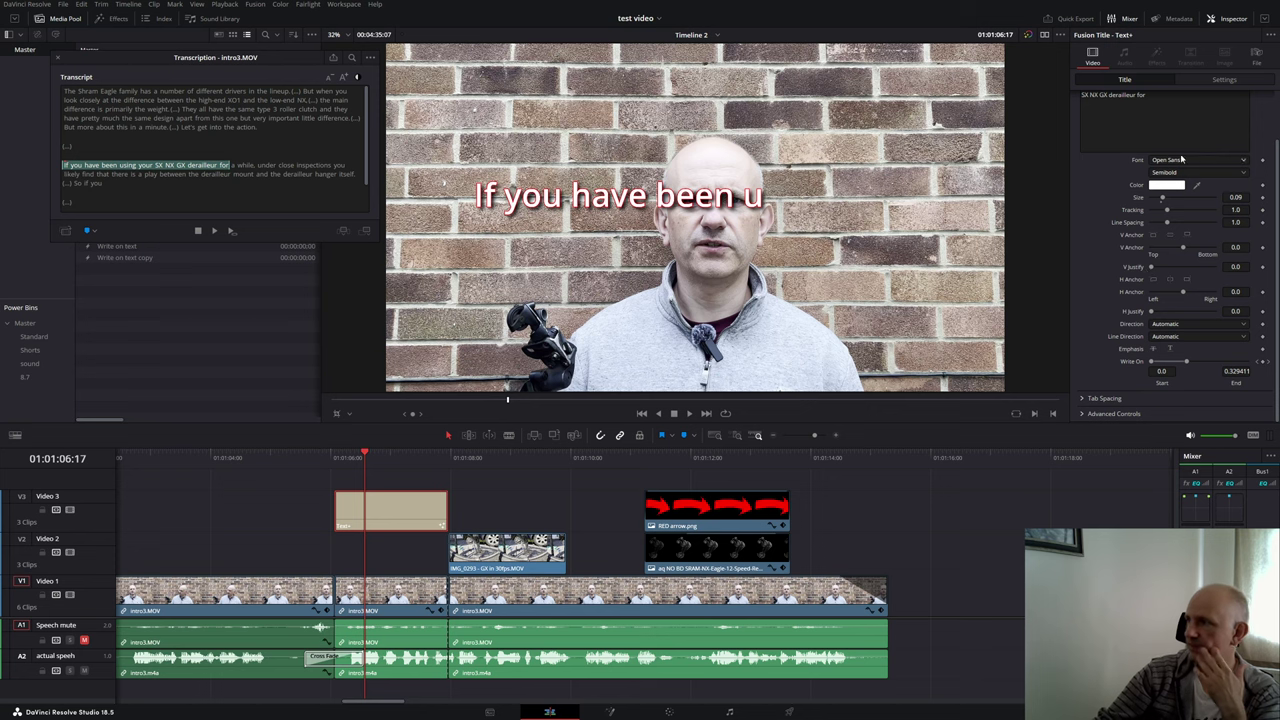
{"action": "scroll", "coordinate": [1168, 110], "scroll_direction": "up", "scroll_amount": 2}
{"action": "left_click", "coordinate": [1224, 80]}
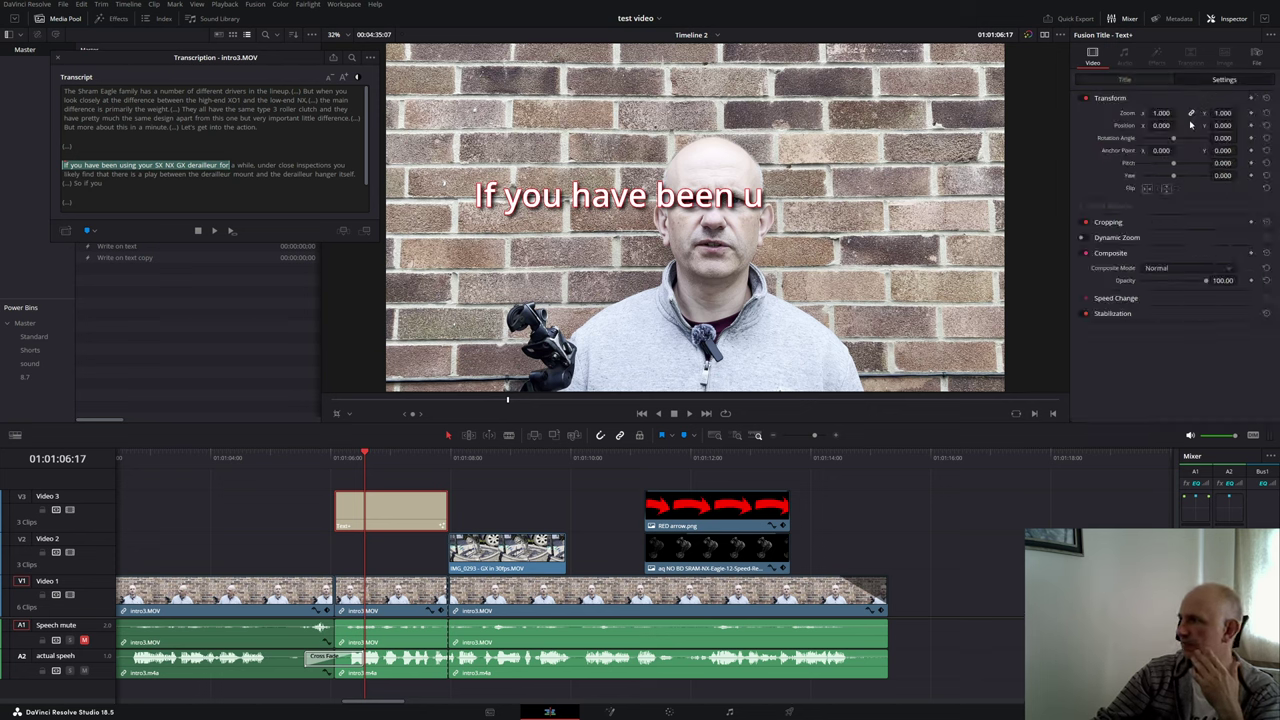
{"action": "left_click", "coordinate": [1143, 80]}
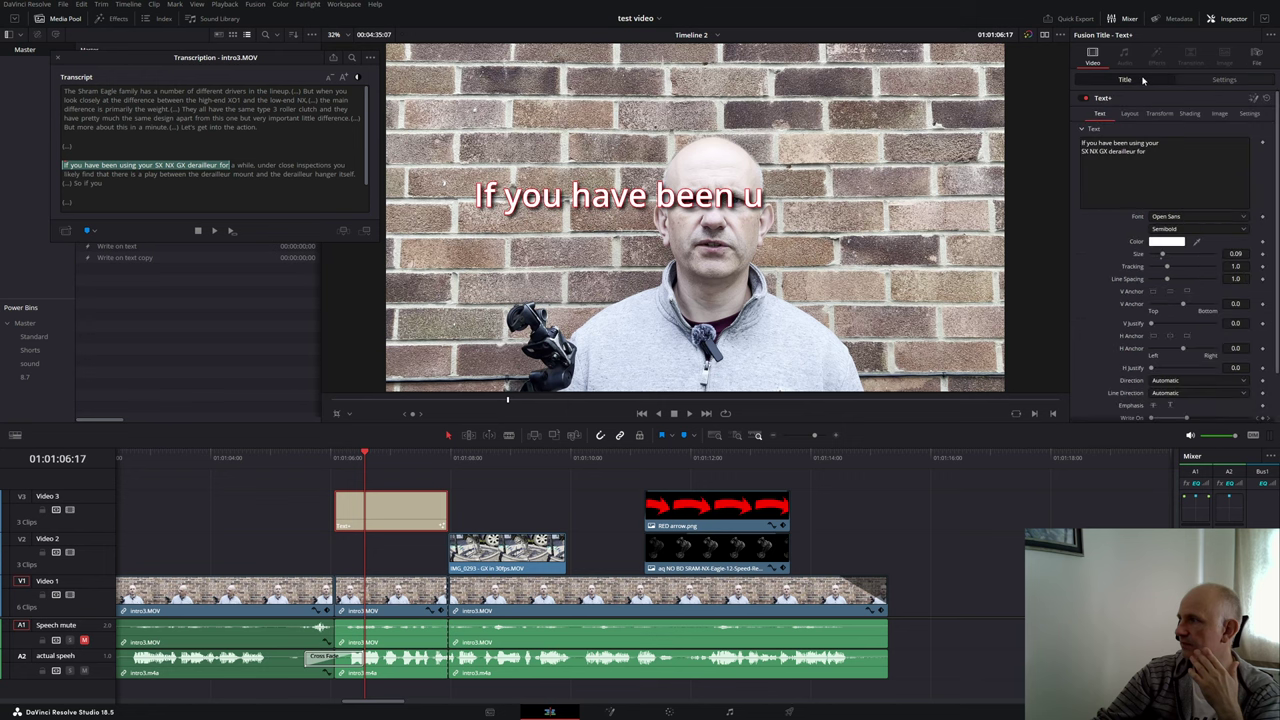
Step: Toggle the title's Blue Border shading element on and off to preview its effect
{"action": "left_click", "coordinate": [1192, 114]}
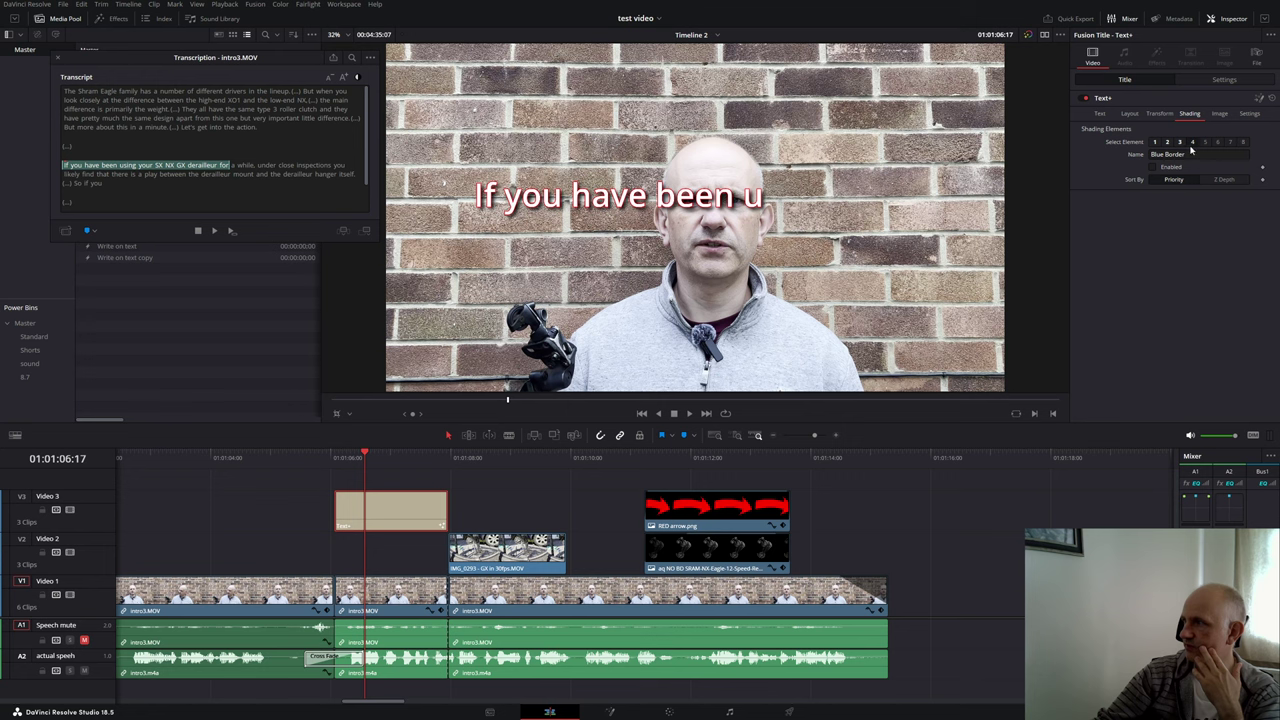
{"action": "left_click", "coordinate": [1155, 167]}
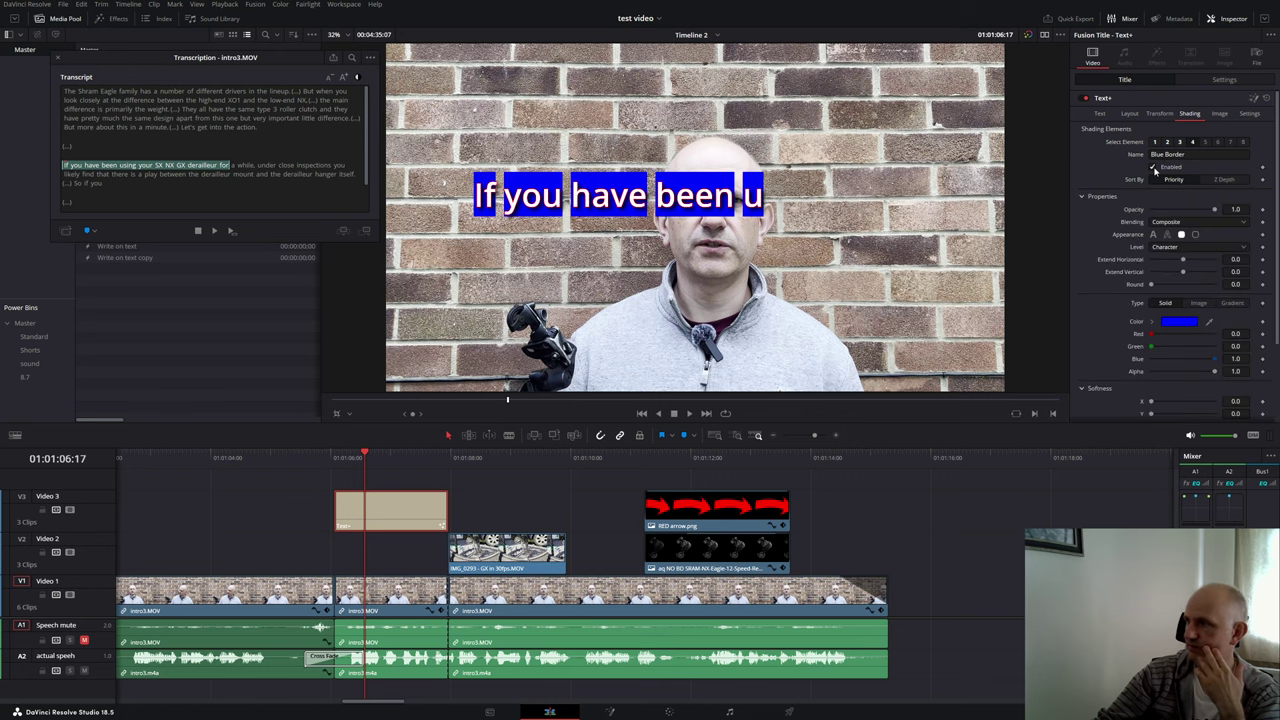
{"action": "left_click", "coordinate": [1155, 167]}
{"action": "left_click", "coordinate": [1155, 167]}
{"action": "left_click", "coordinate": [1155, 167]}
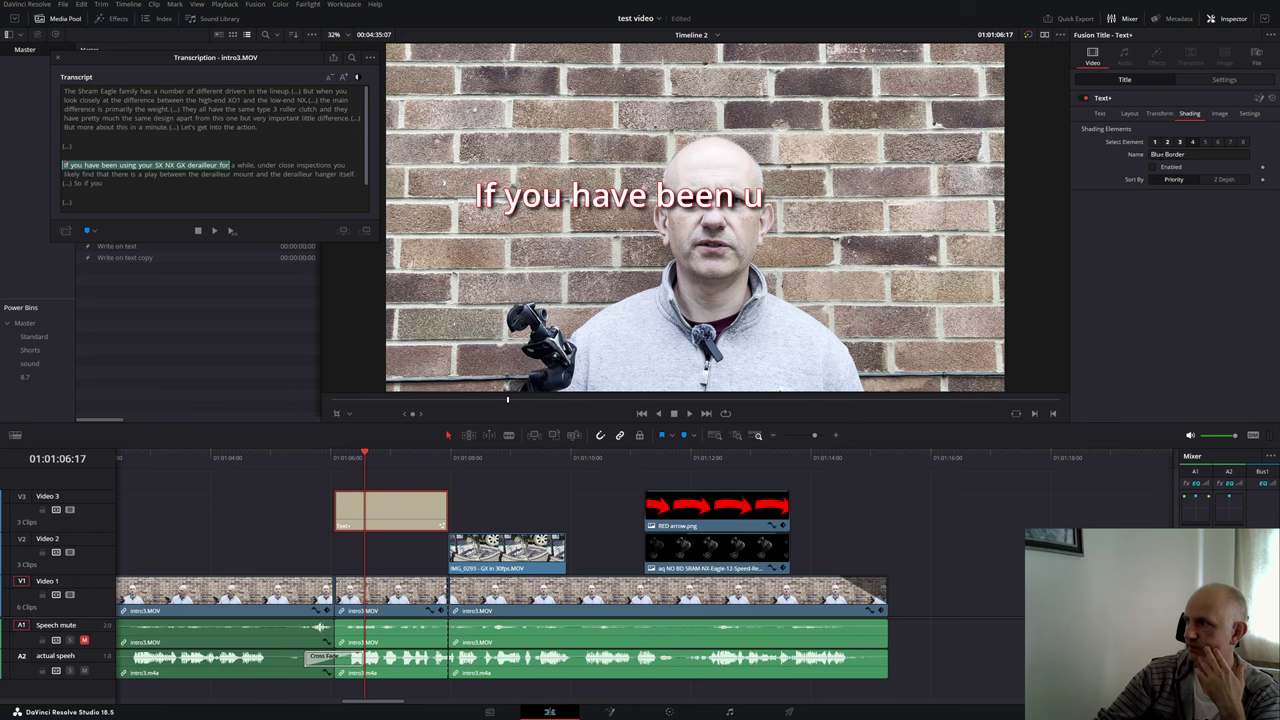
Step: Try shading element 5 on the title, leave it off, and enable shading element 6
{"action": "left_click", "coordinate": [1205, 142]}
{"action": "left_click", "coordinate": [1164, 168]}
{"action": "left_click", "coordinate": [1164, 168]}
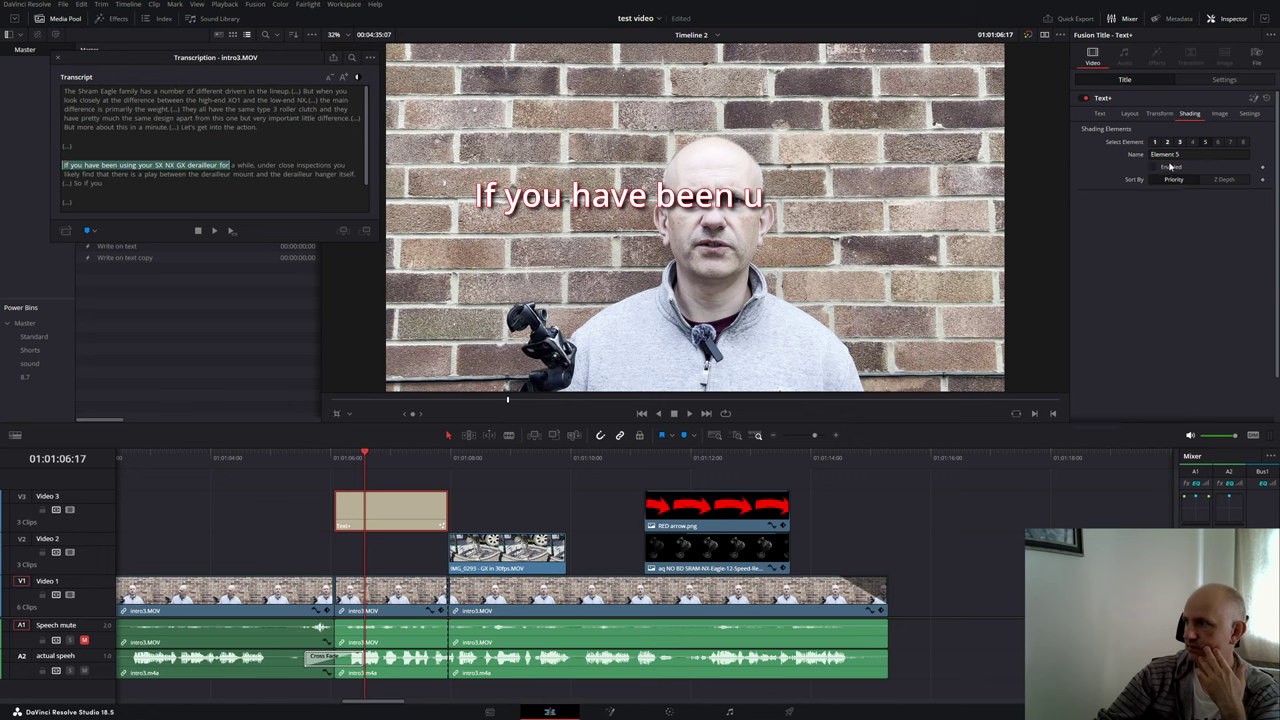
{"action": "left_click", "coordinate": [1217, 142]}
{"action": "left_click", "coordinate": [1164, 167]}
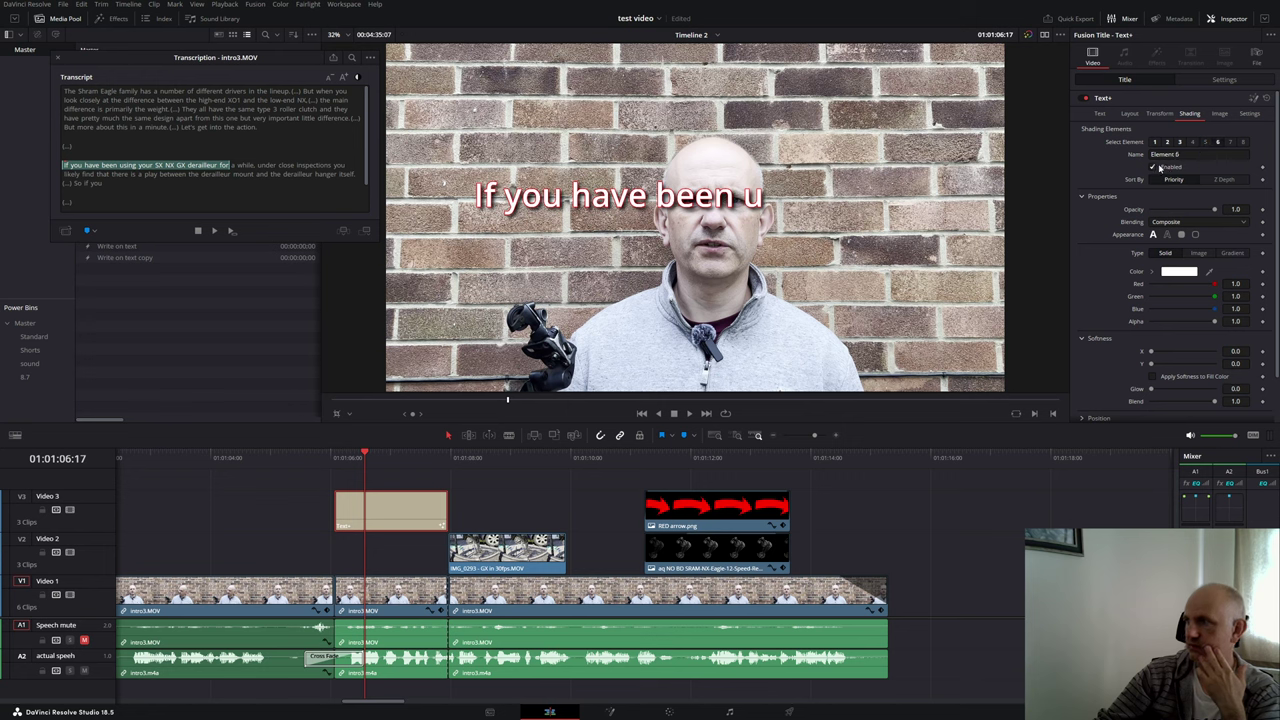
Step: Play the timeline from just before the title into the IMG_0293 bike clip to review the result
{"action": "left_click", "coordinate": [324, 460]}
{"action": "key", "text": "space"}
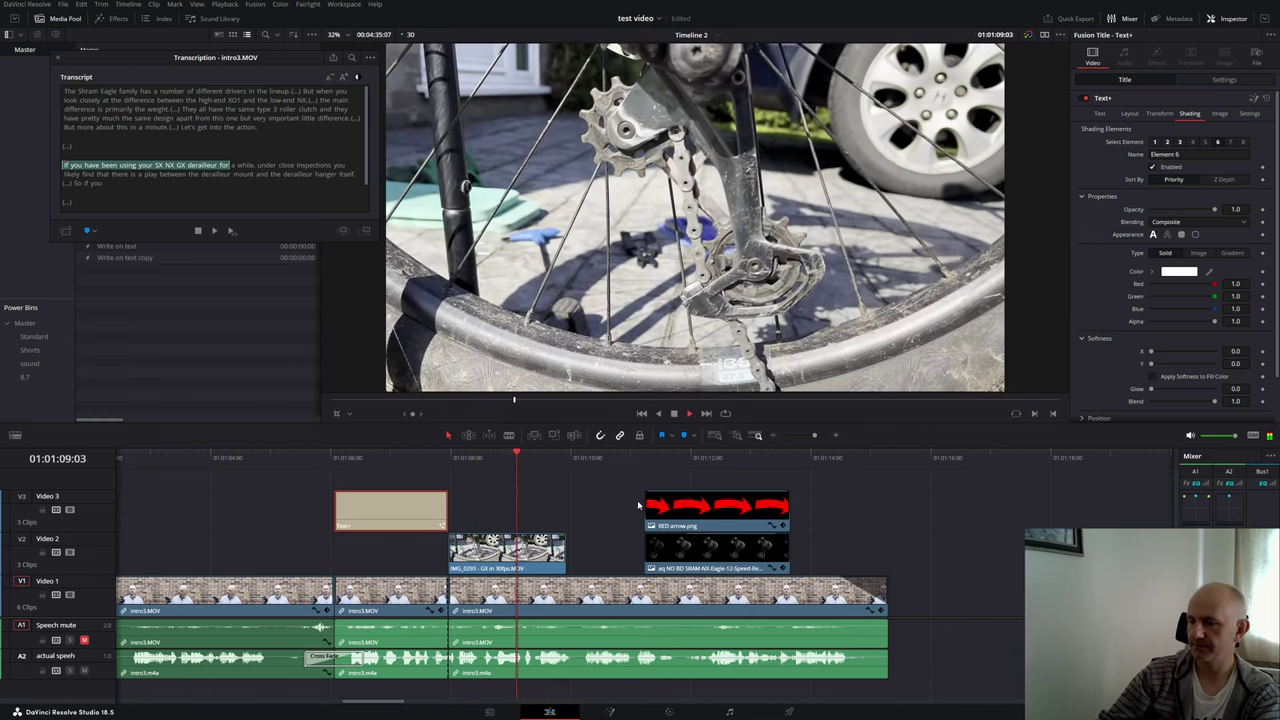
{"action": "left_click", "coordinate": [530, 462]}
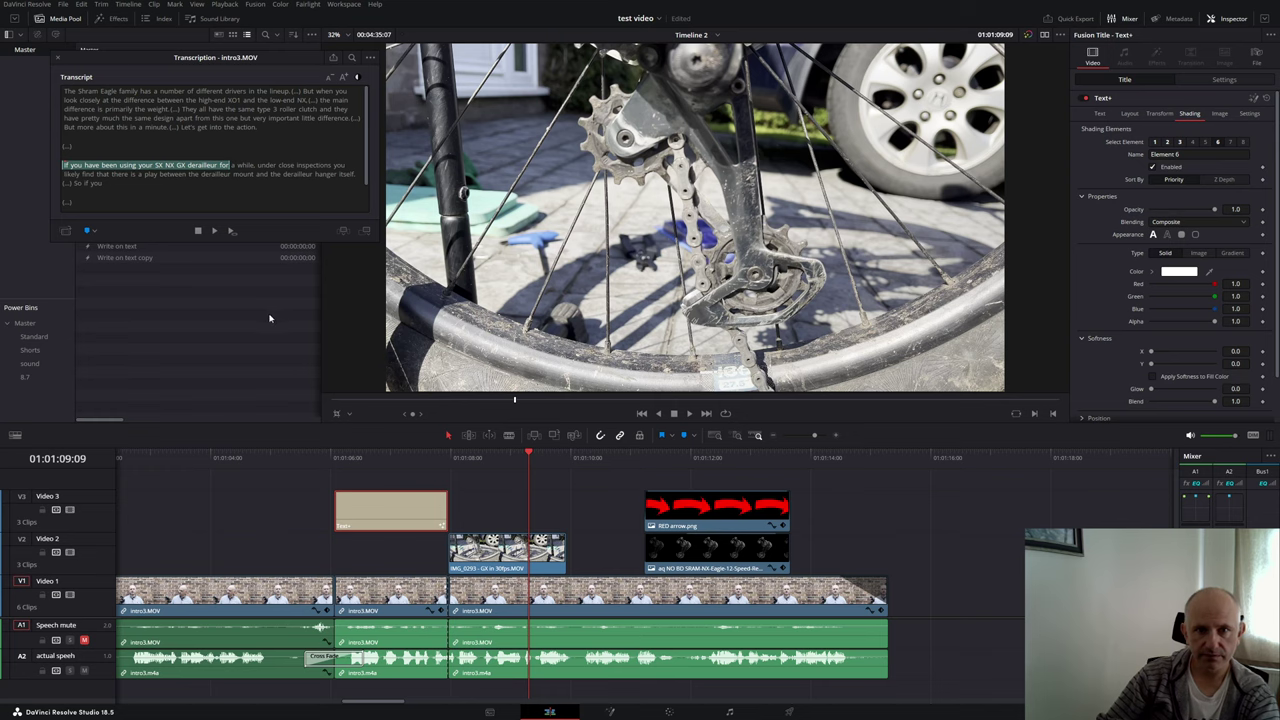
Step: Switch to the browser, look over the Tools bookmarks folder, and return to DaVinci Resolve
{"action": "key", "text": "alt+Tab"}
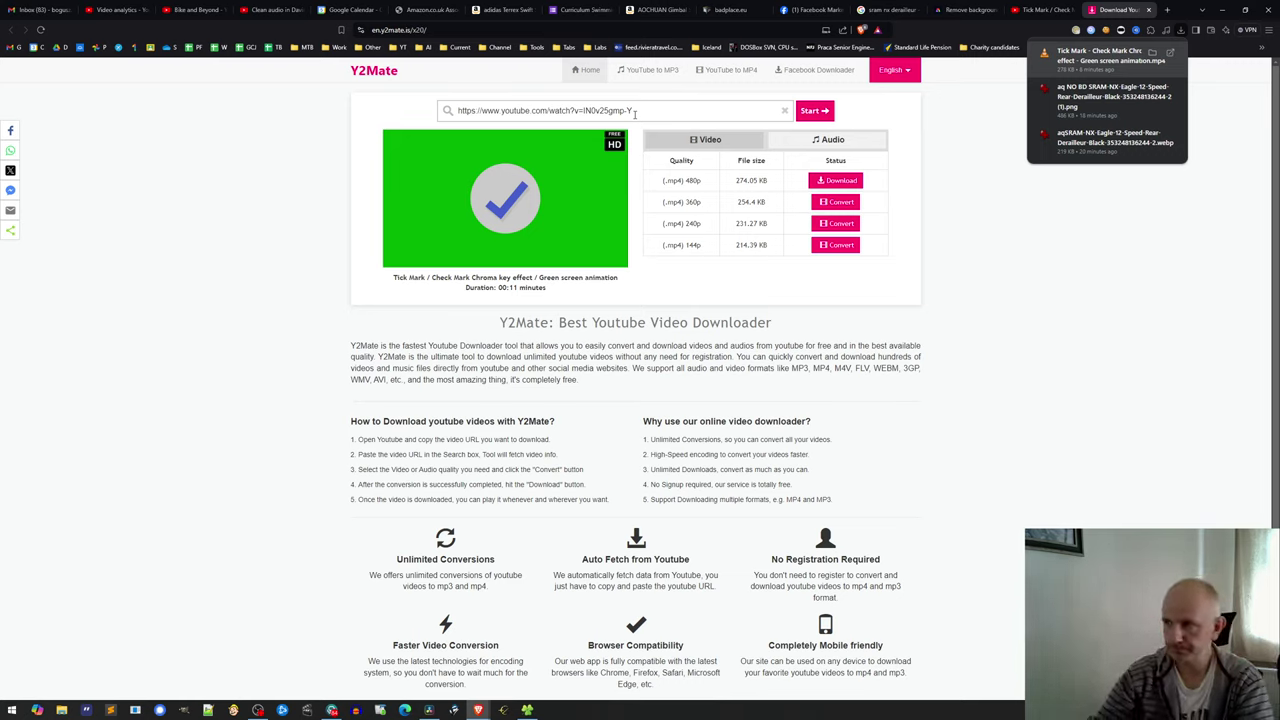
{"action": "left_click", "coordinate": [537, 48]}
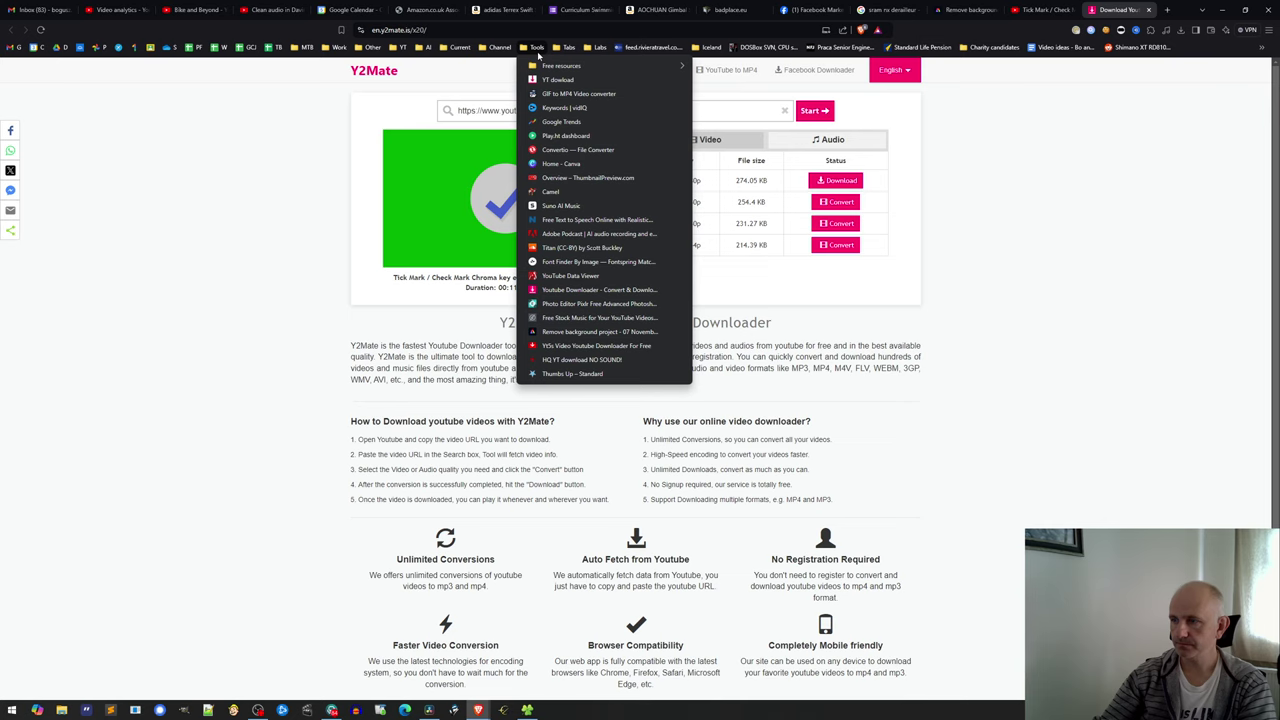
{"action": "left_click", "coordinate": [1043, 331]}
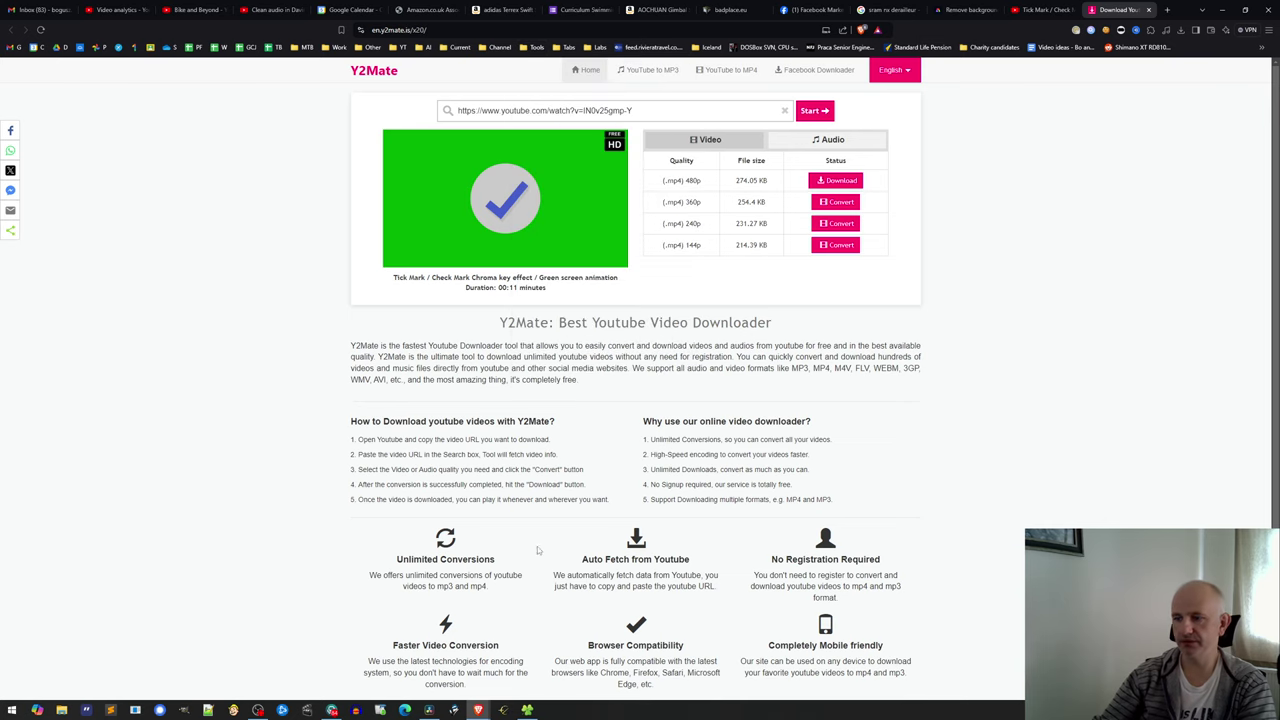
{"action": "left_click", "coordinate": [453, 710]}
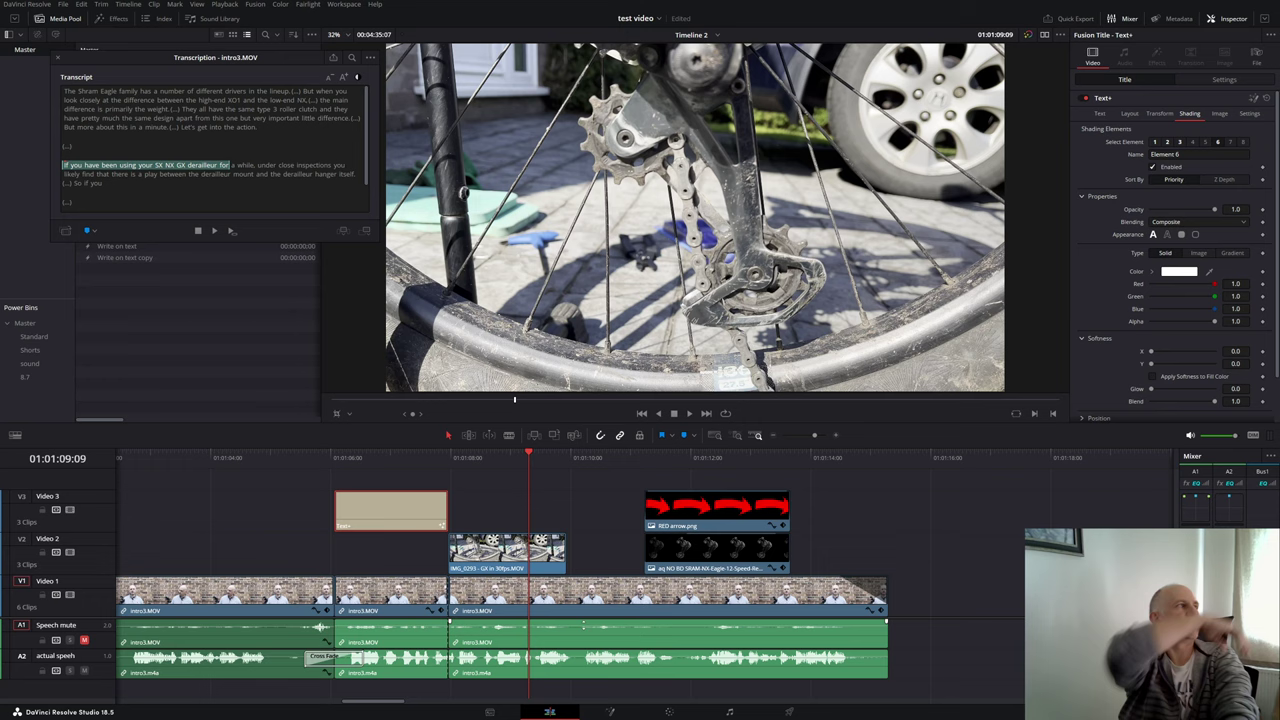
Step: Scrub through the talking-head section between the bike clip and the red arrow overlay
{"action": "left_click_drag", "start_coordinate": [523, 455], "coordinate": [600, 481]}
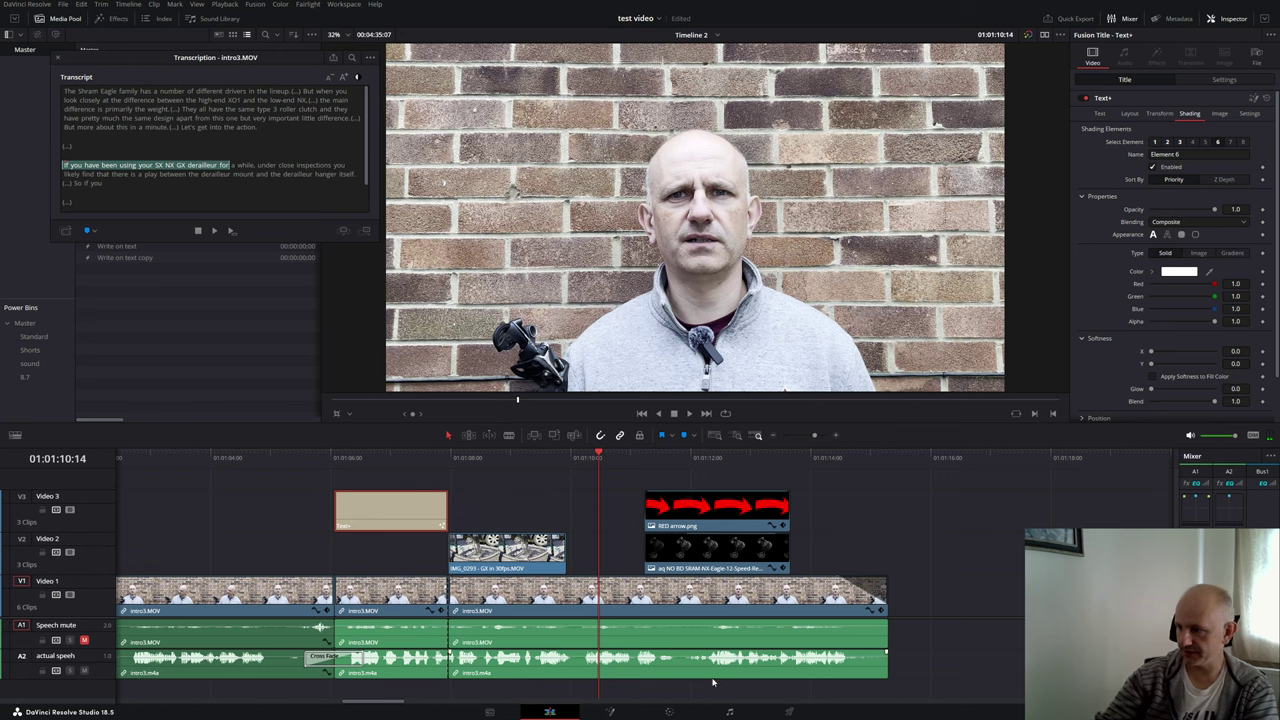
{"action": "left_click_drag", "start_coordinate": [597, 463], "coordinate": [621, 465]}
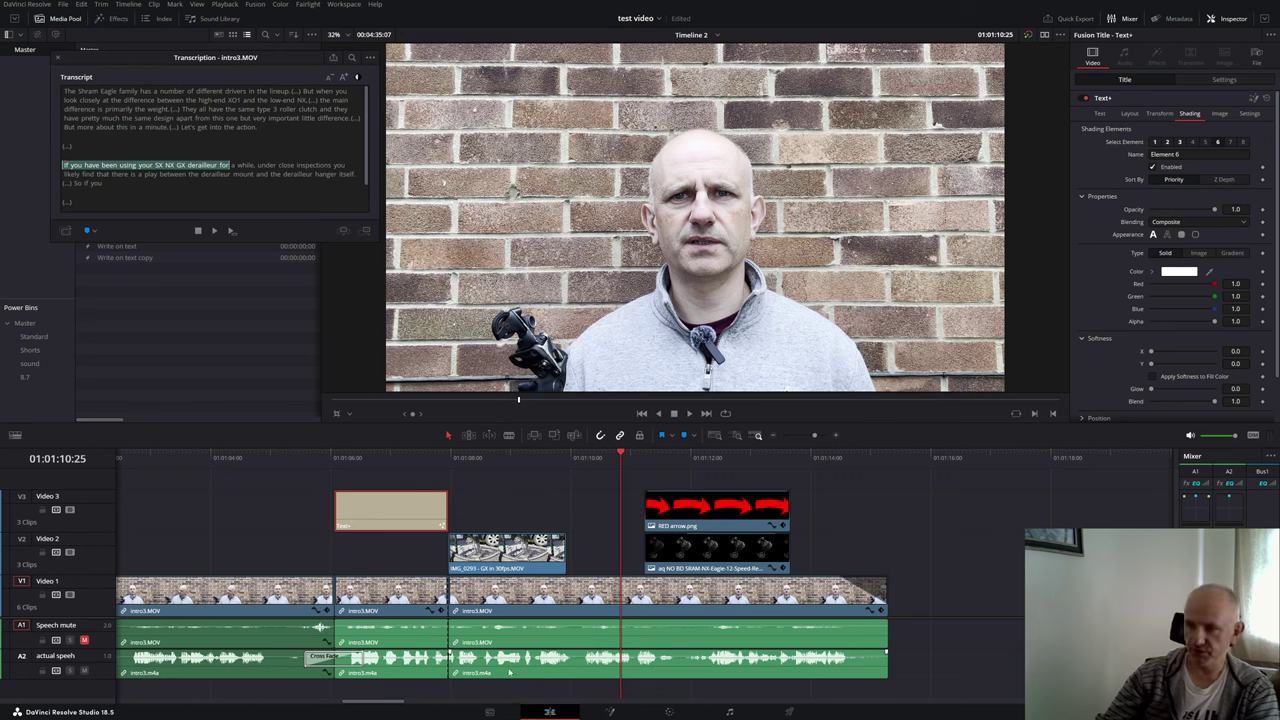
{"action": "left_click", "coordinate": [605, 465]}
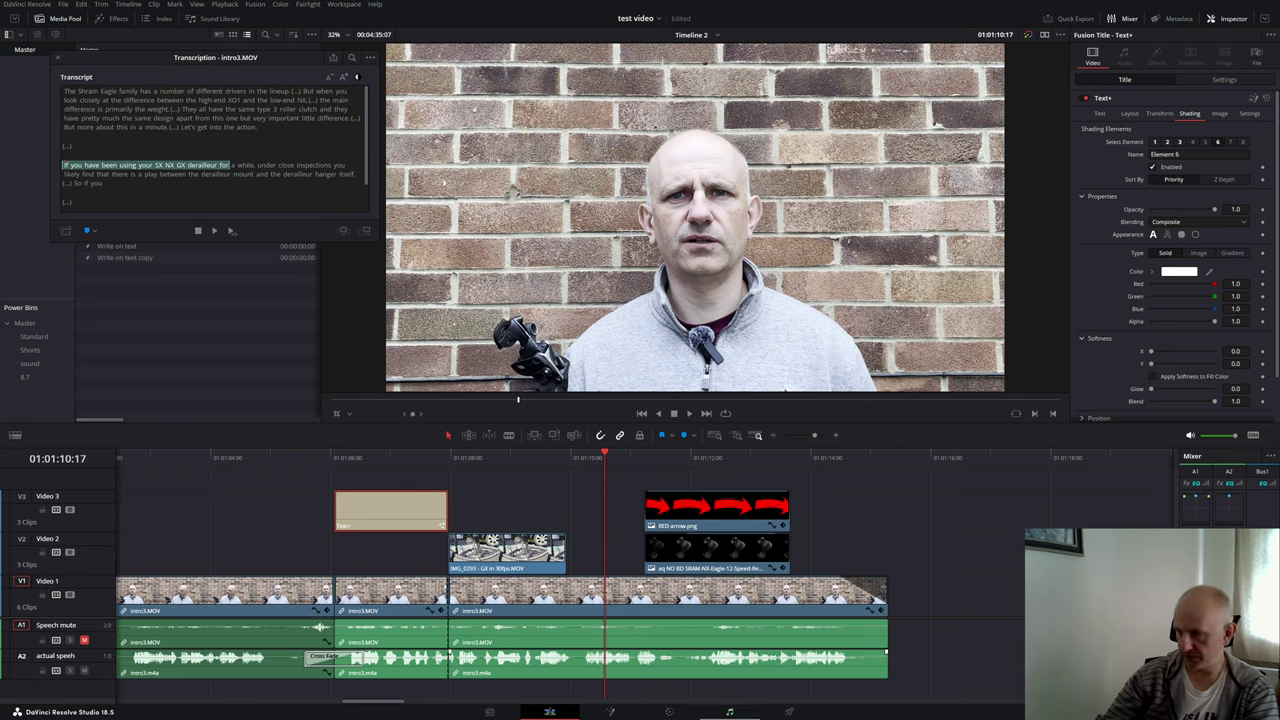
Step: Open the Fairlight page with the playhead in the title section, comparing it briefly with the Edit page
{"action": "left_click", "coordinate": [717, 712]}
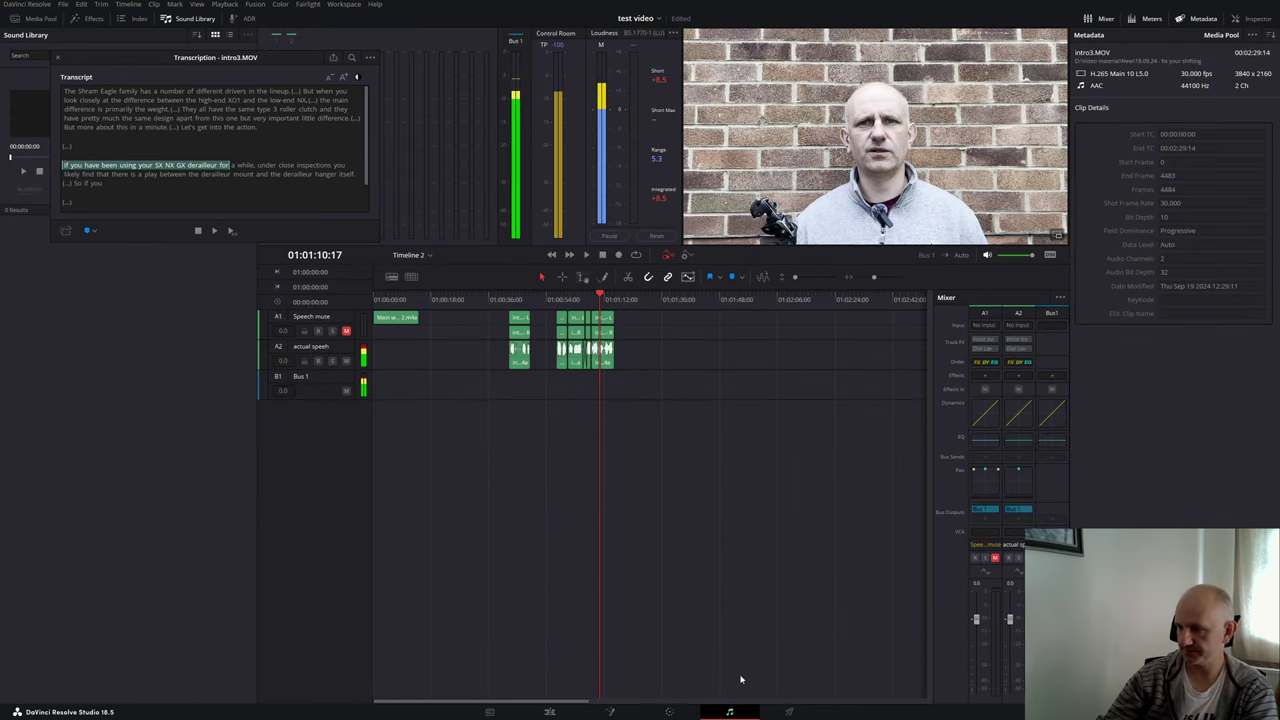
{"action": "left_click", "coordinate": [587, 300]}
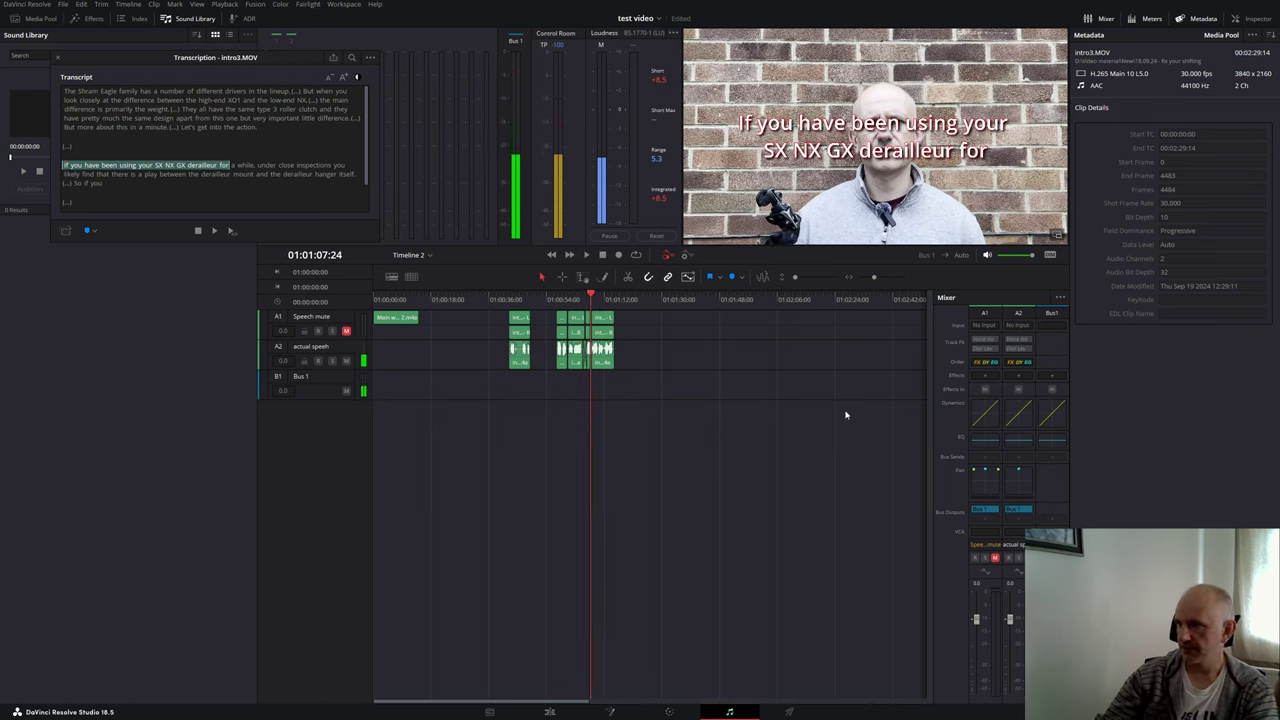
{"action": "left_click", "coordinate": [549, 711]}
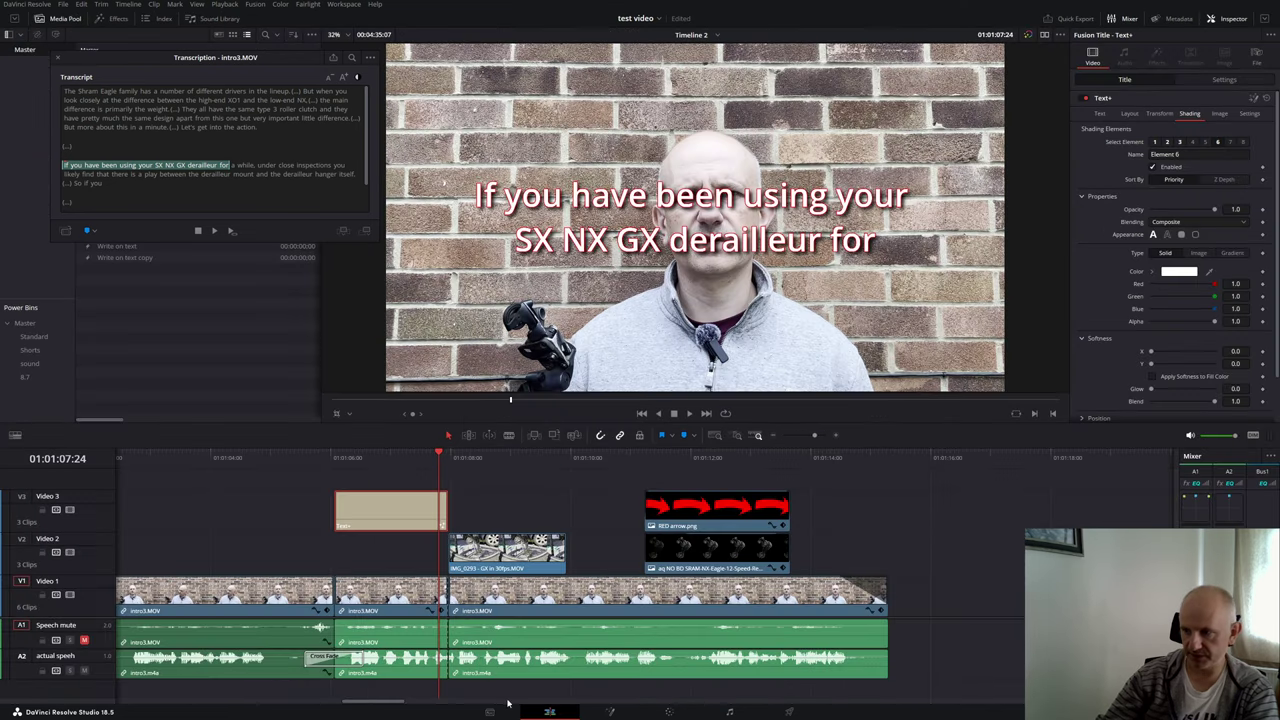
{"action": "left_click", "coordinate": [729, 711]}
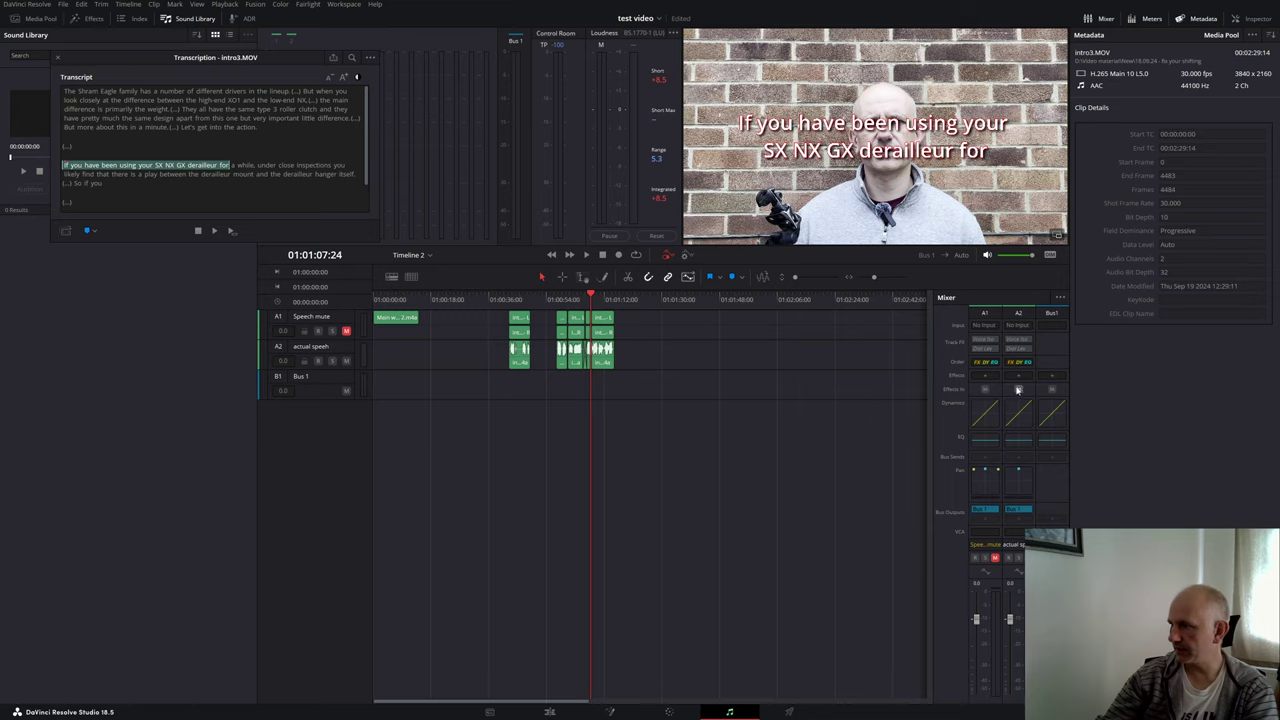
Step: Look through the effect categories available for the actual speech track in the mixer without adding one
{"action": "left_click", "coordinate": [1020, 379]}
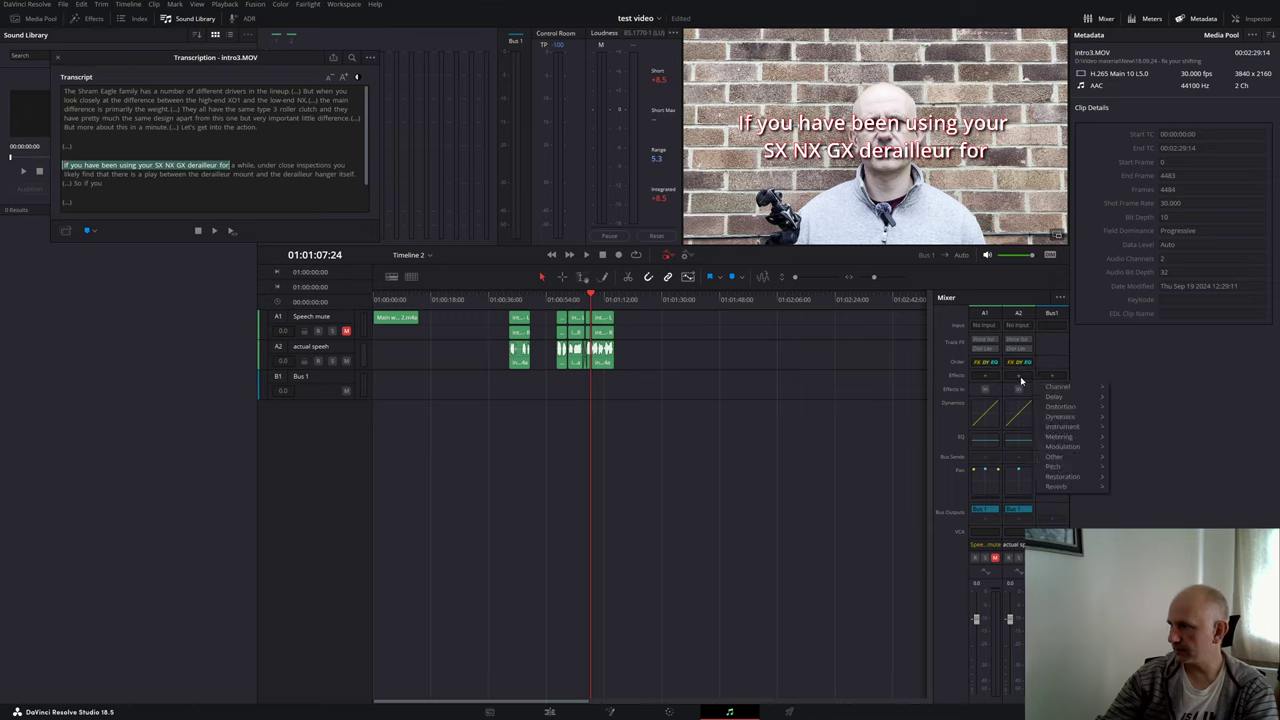
{"action": "left_click", "coordinate": [1020, 379]}
{"action": "left_click", "coordinate": [1020, 379]}
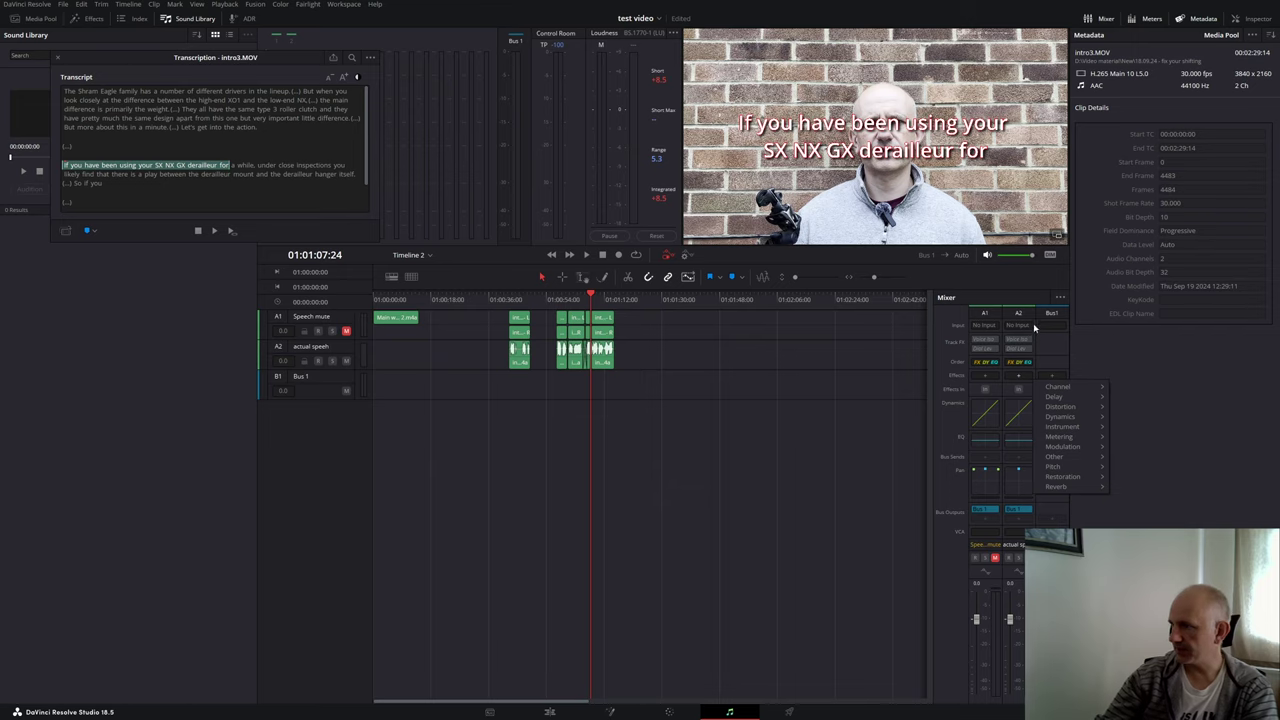
{"action": "left_click", "coordinate": [1107, 371]}
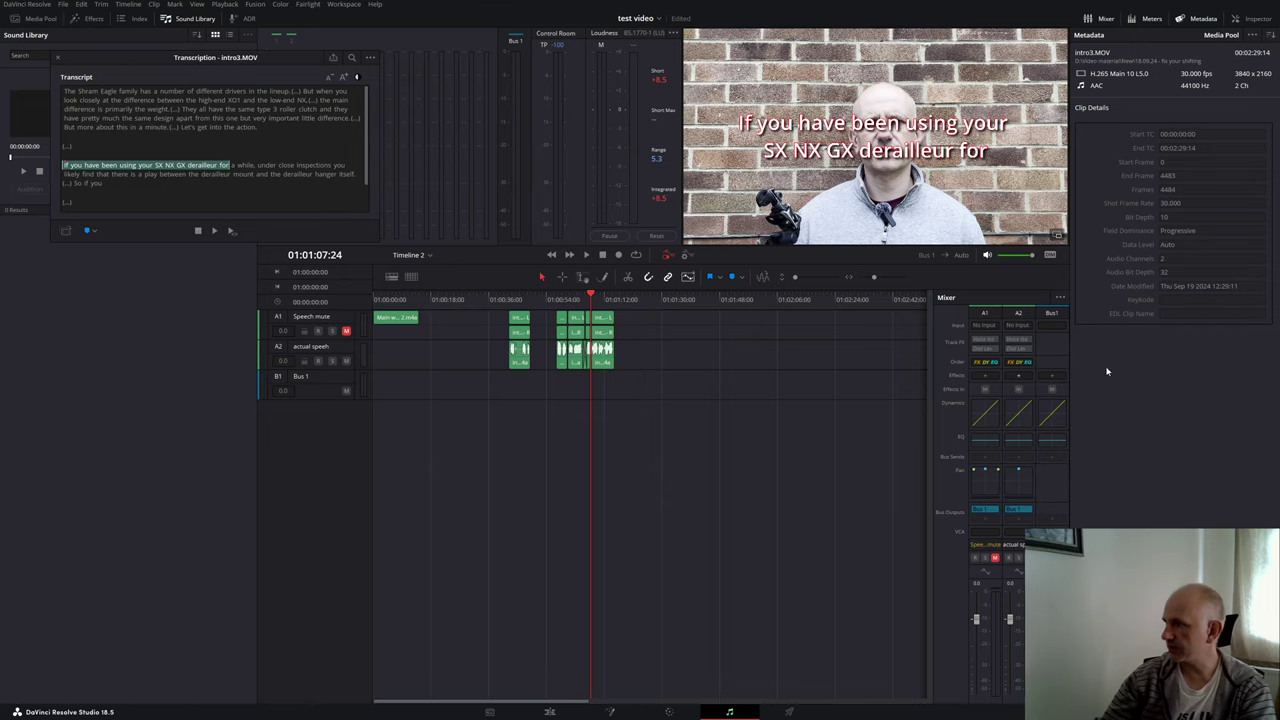
Step: Hide the mixer's Track Effects section and show it again
{"action": "left_click", "coordinate": [1061, 299]}
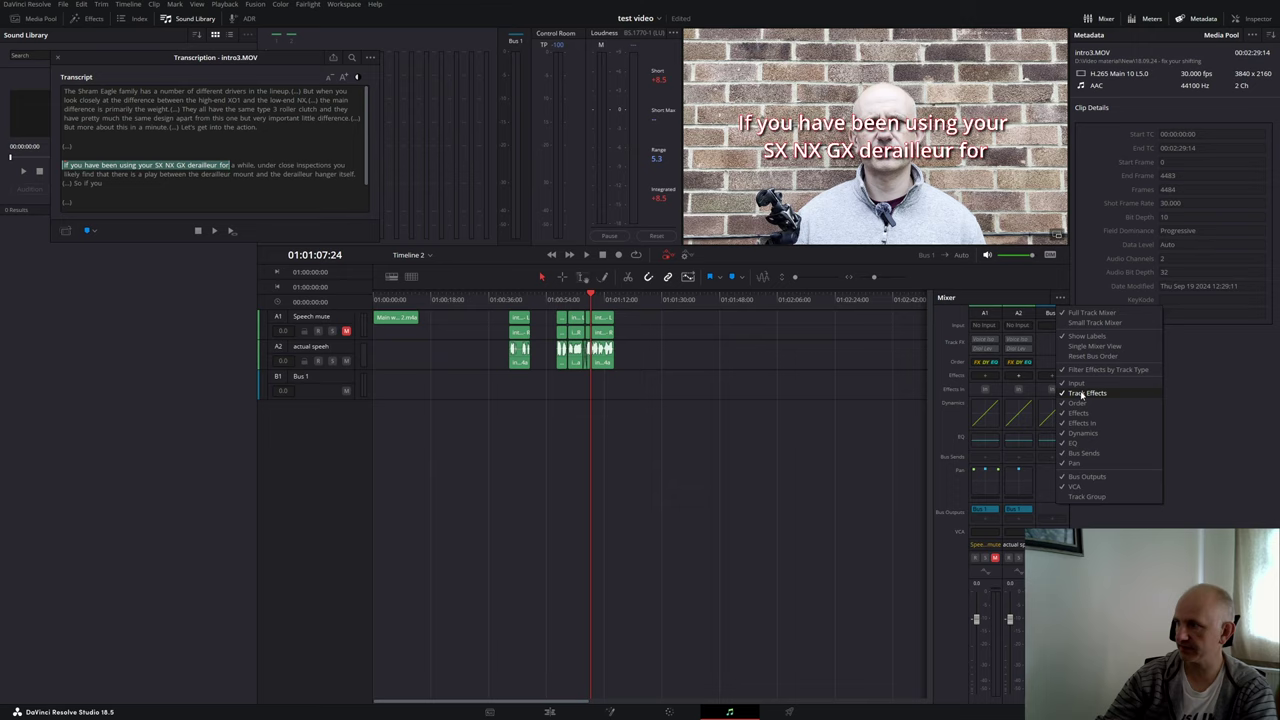
{"action": "left_click", "coordinate": [1082, 394]}
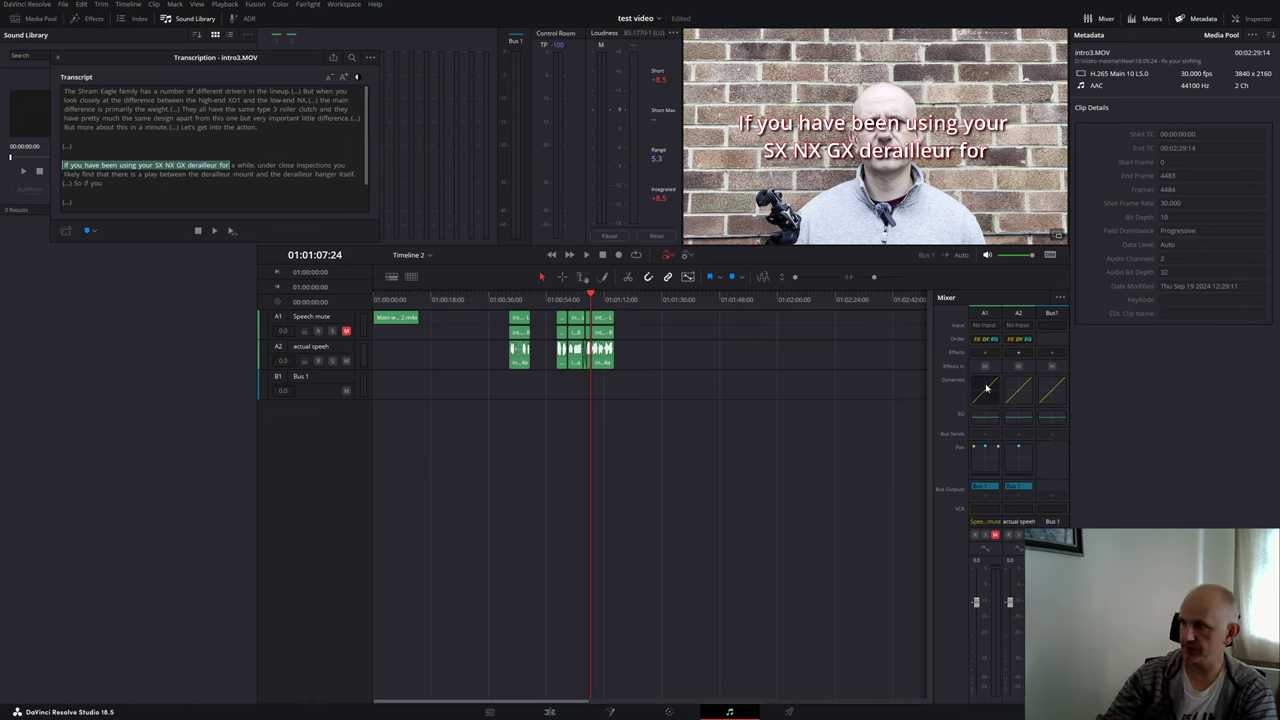
{"action": "left_click", "coordinate": [1059, 295]}
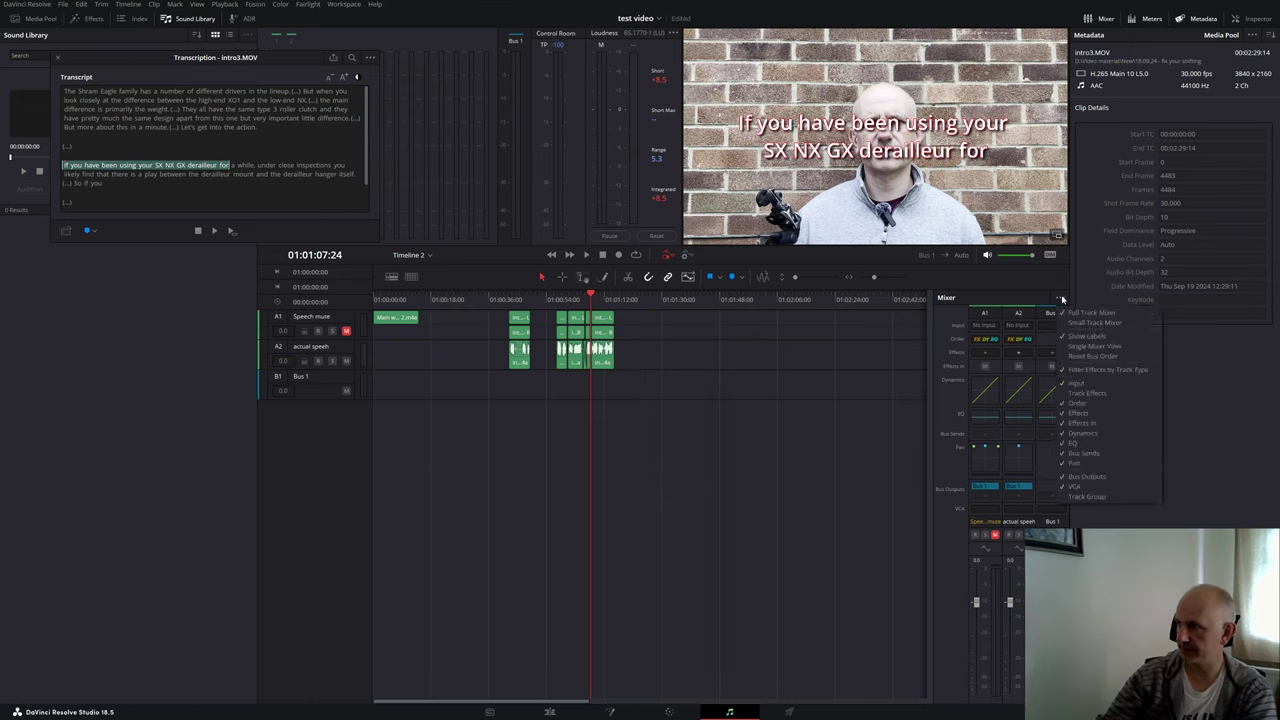
{"action": "left_click", "coordinate": [1075, 395]}
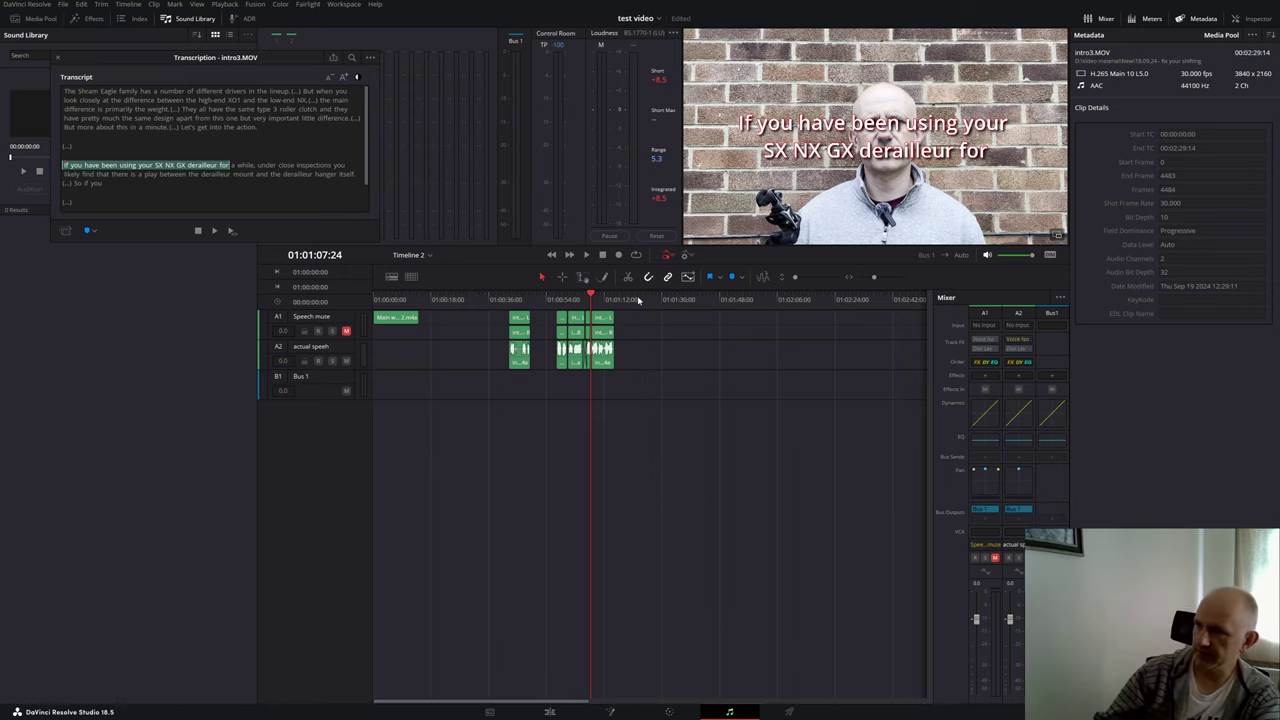
Step: Play the timeline from the title section into the bike clip to check the speech audio
{"action": "key", "text": "space"}
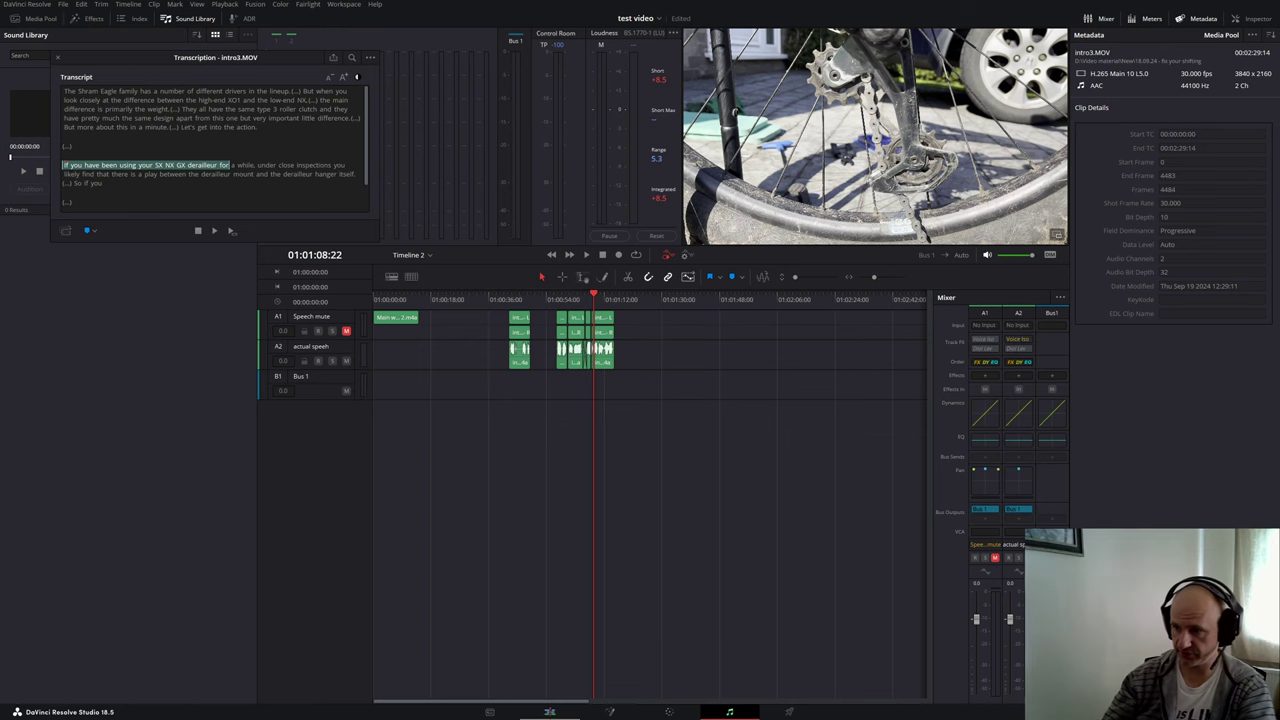
{"action": "key", "text": "shift+4"}
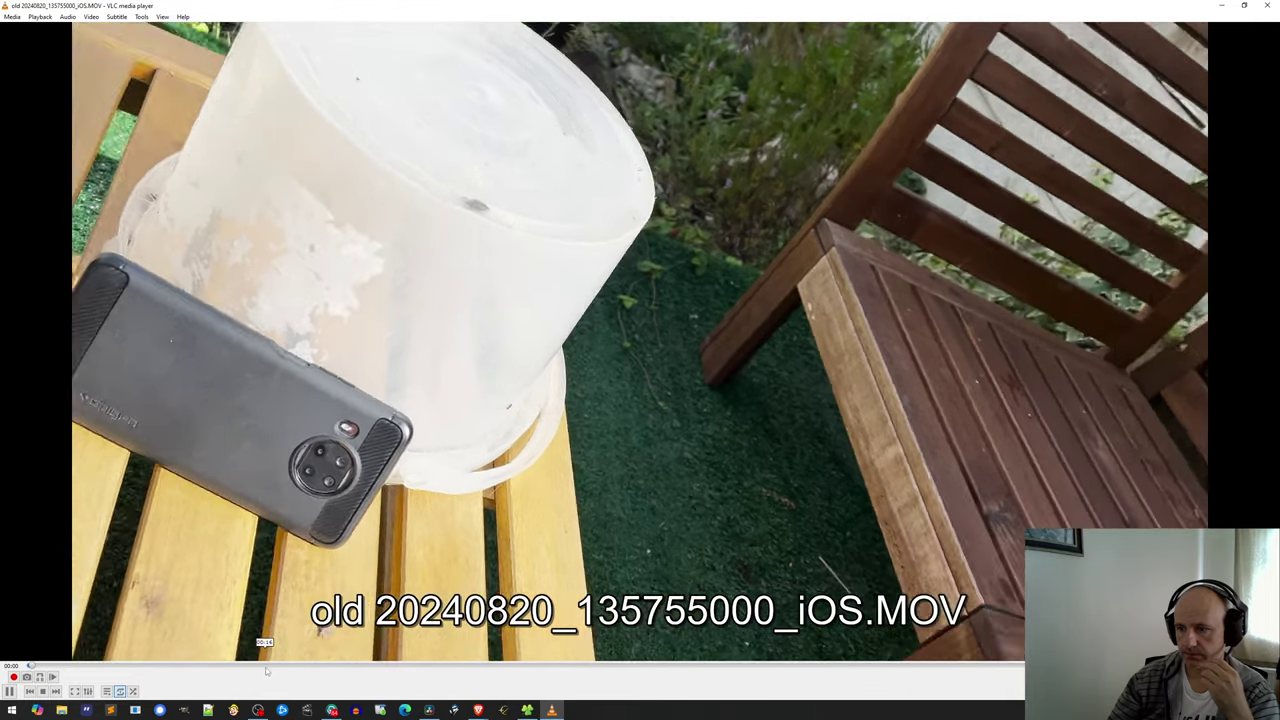
Step: Play old 20240820_135755000_iOS.MOV in VLC media player, sampling several later points in the recording
{"action": "left_click", "coordinate": [265, 668]}
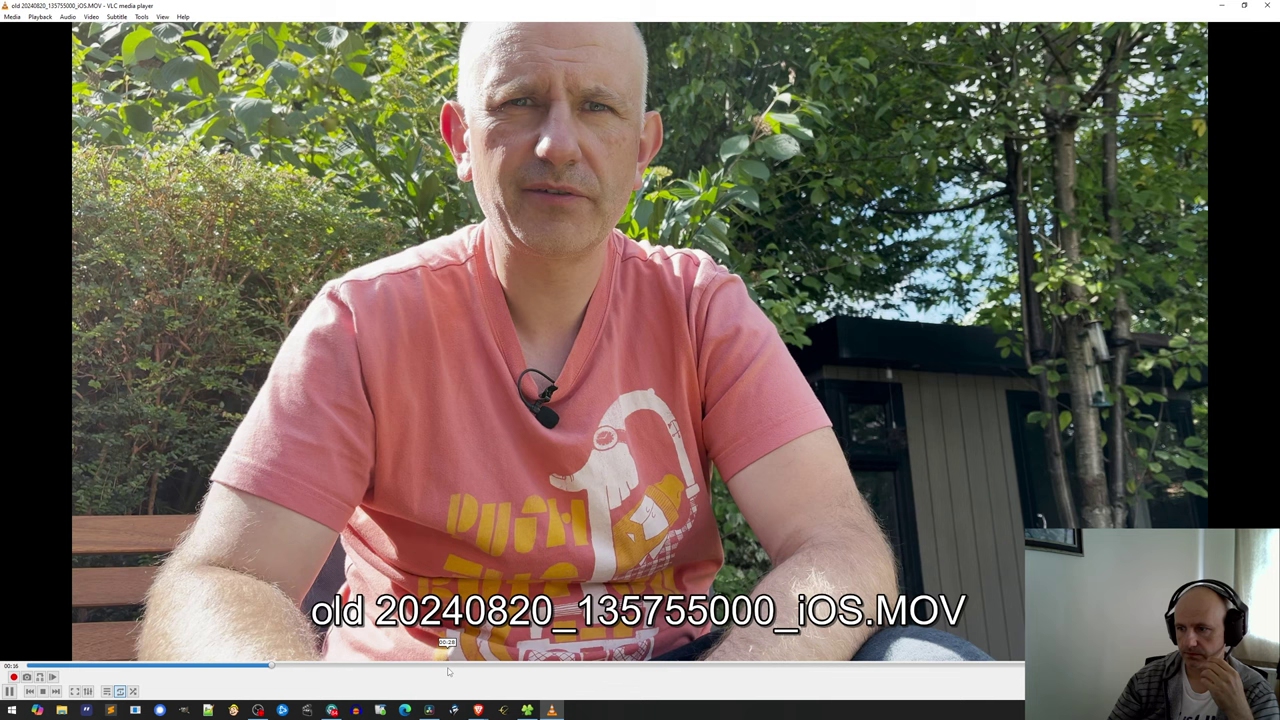
{"action": "left_click", "coordinate": [455, 667]}
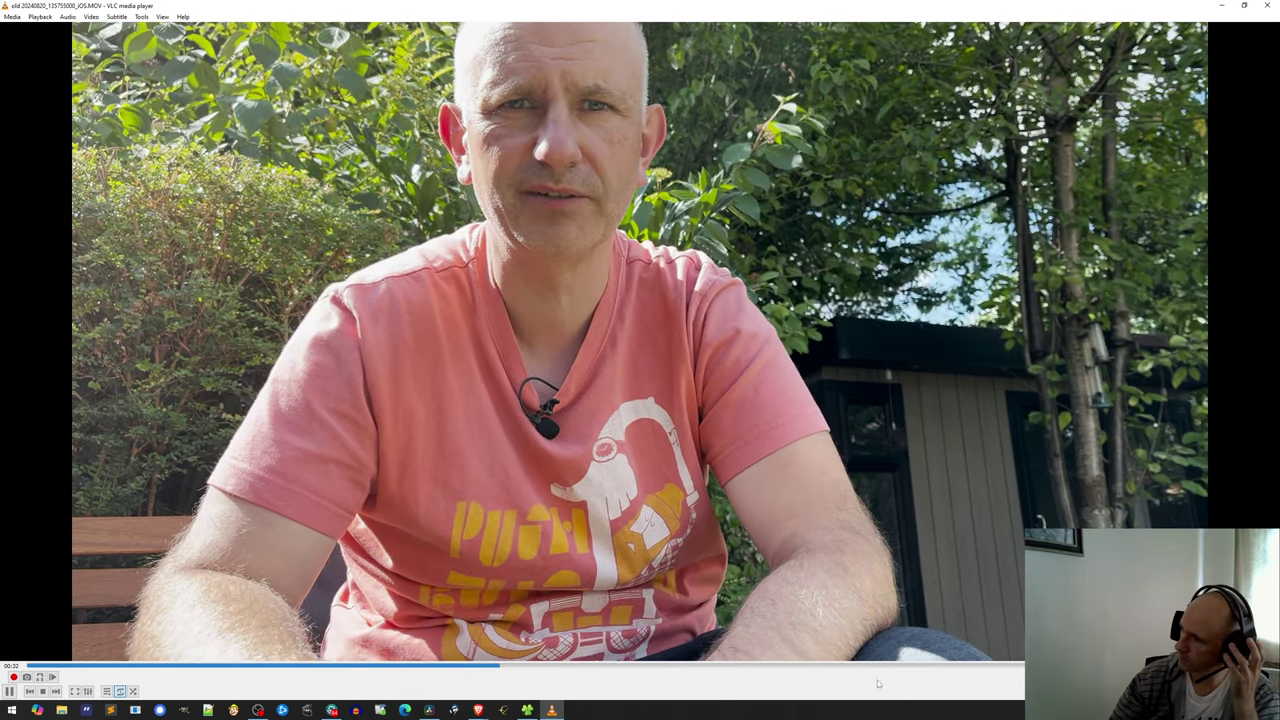
{"action": "left_click", "coordinate": [877, 665]}
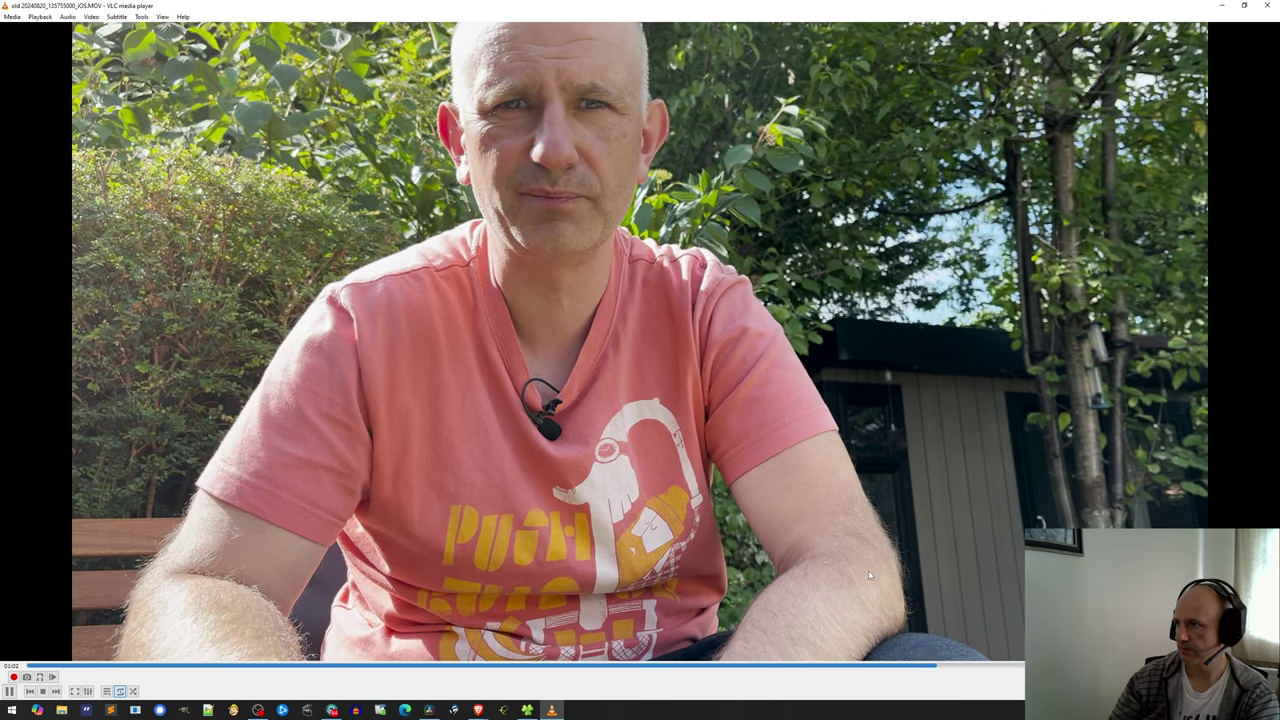
Step: Sample old 20240820_135755000_iOS.MOV near its end and again in its first half to check the recording
{"action": "key", "text": "space"}
{"action": "key", "text": "space"}
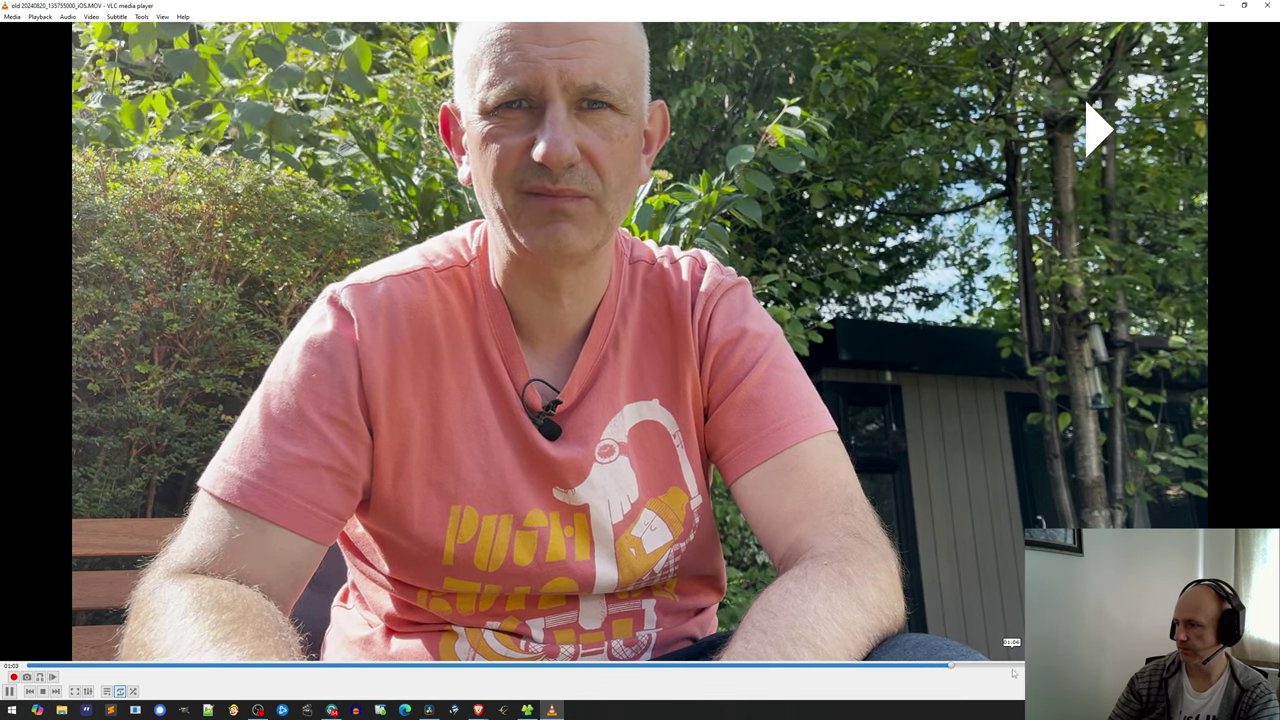
{"action": "left_click", "coordinate": [1110, 665]}
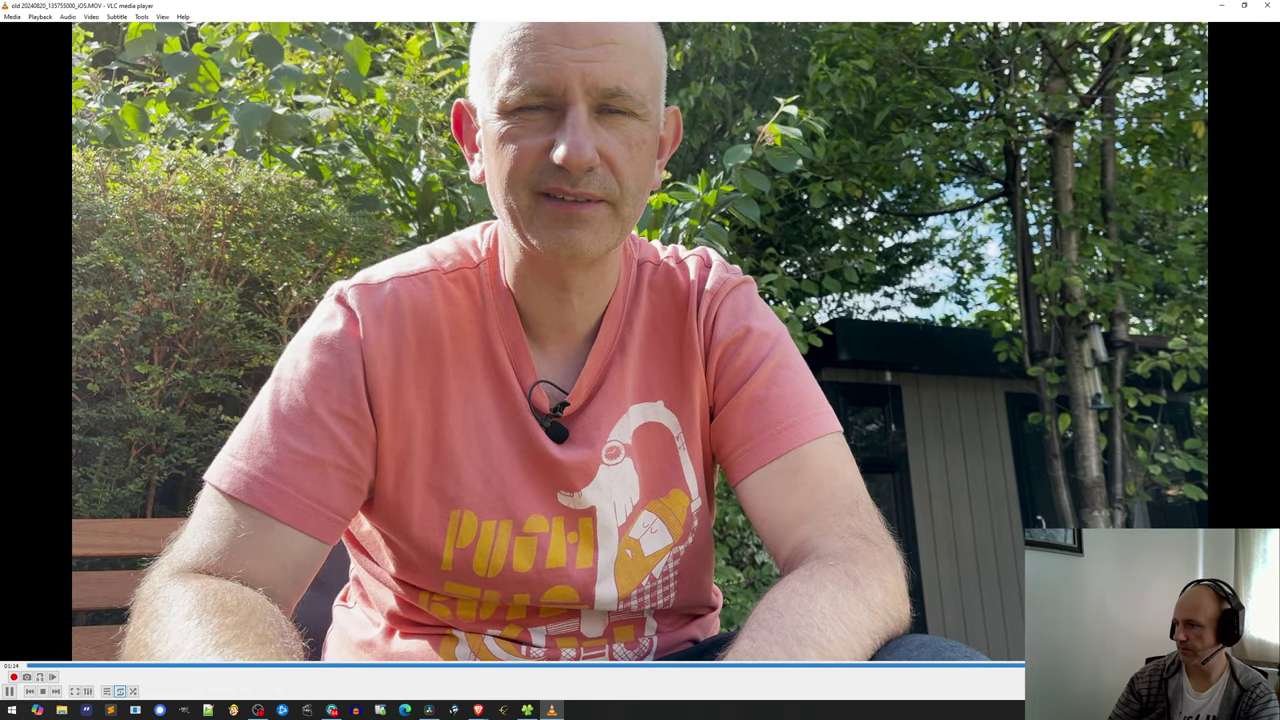
{"action": "left_click", "coordinate": [440, 665]}
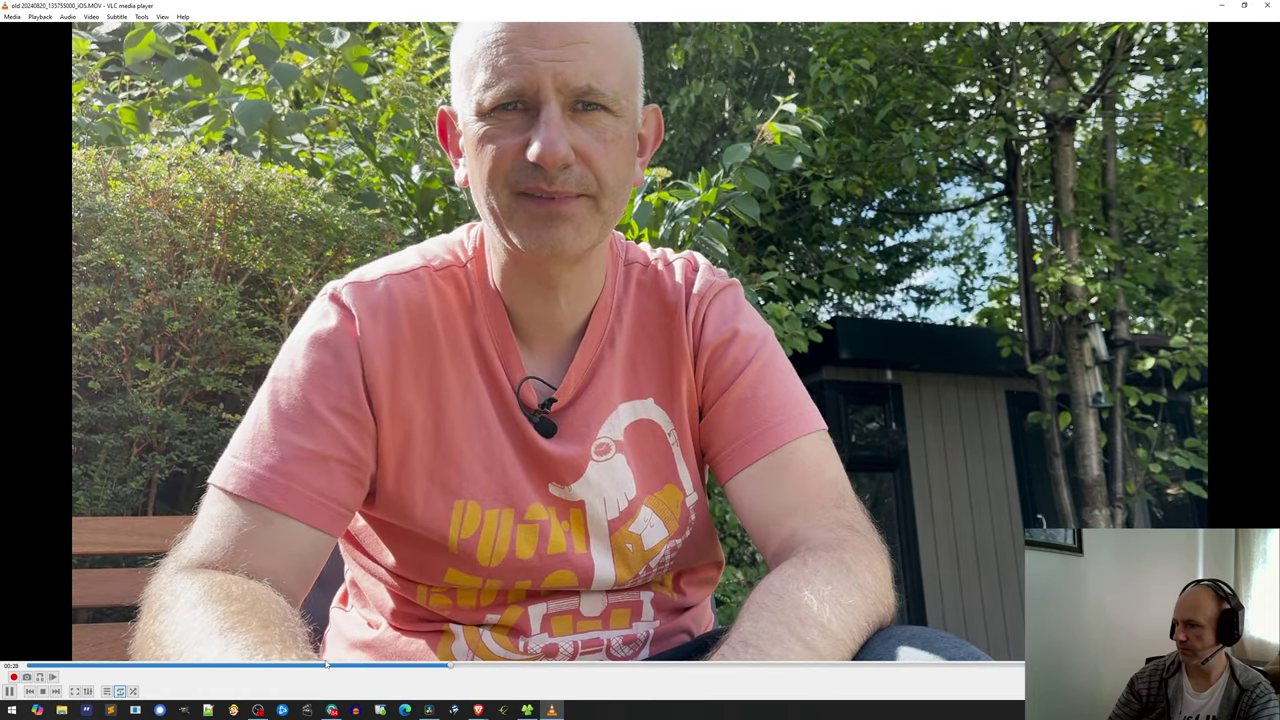
{"action": "left_click", "coordinate": [282, 665]}
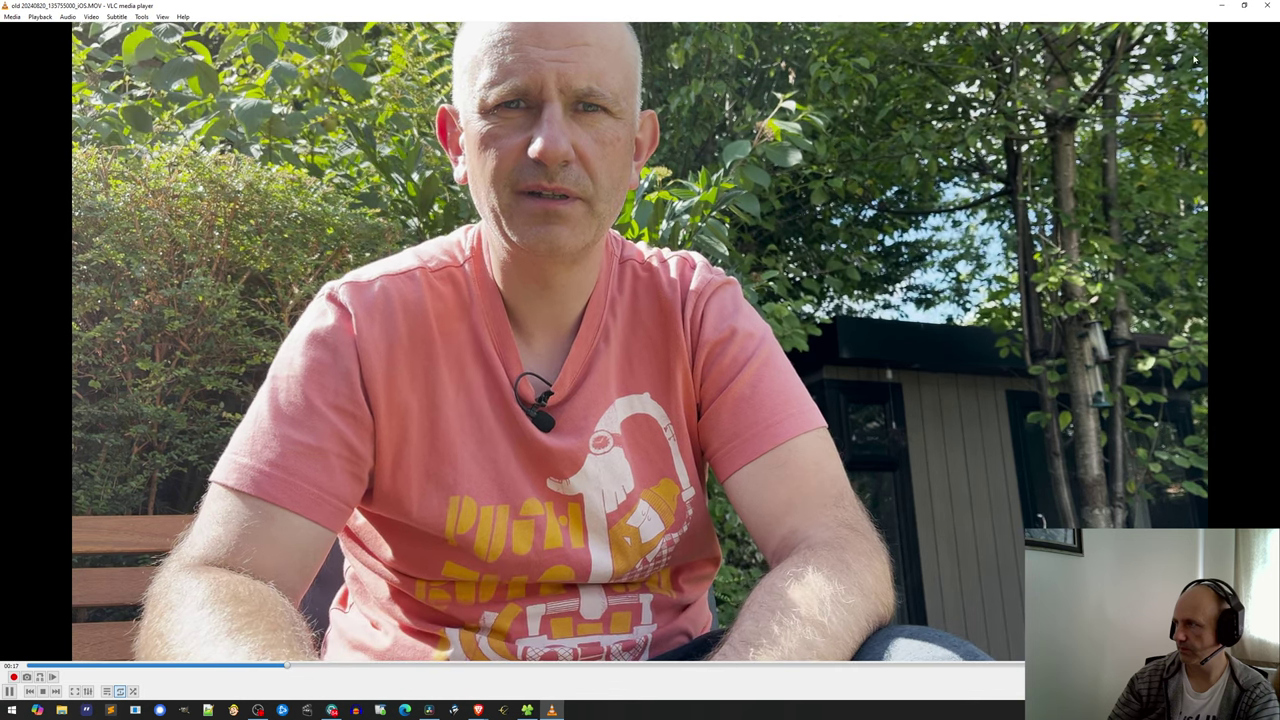
{"action": "key", "text": "space"}
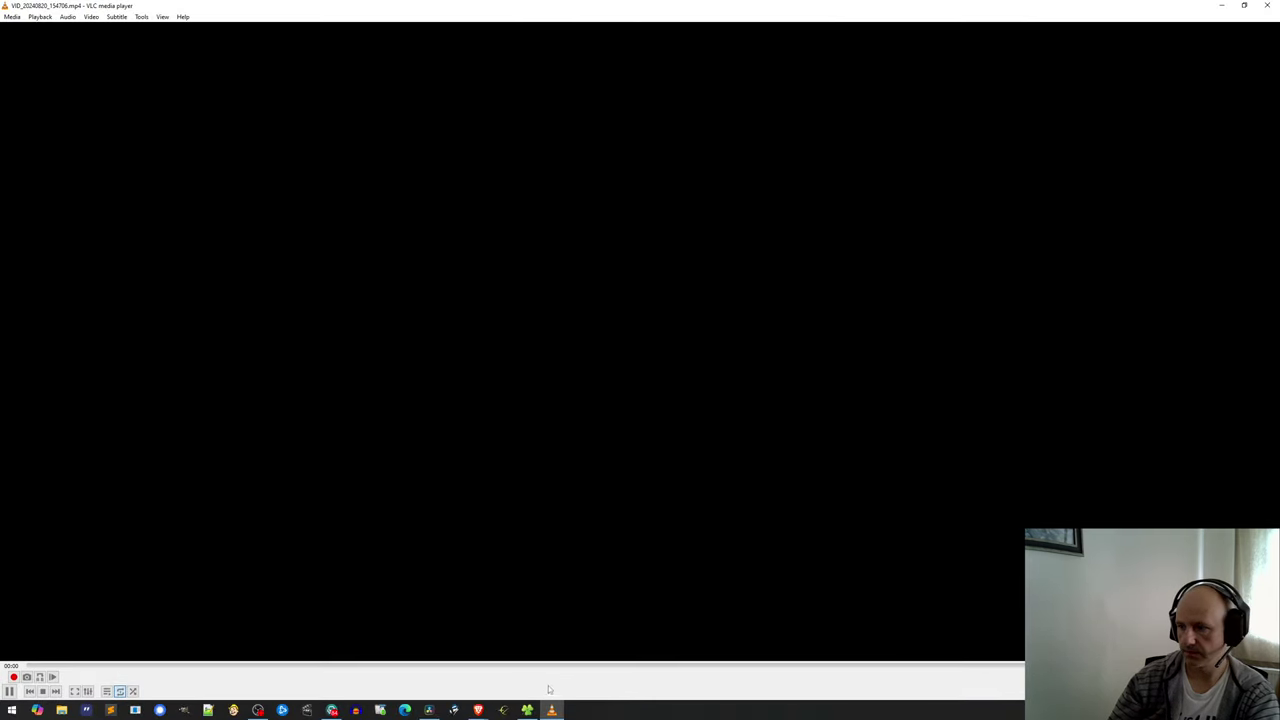
Step: Examine VID_20240820_154706.mp4 in VLC, playing points throughout the recording to find speech suitable for the audio demonstration
{"action": "left_click", "coordinate": [543, 666]}
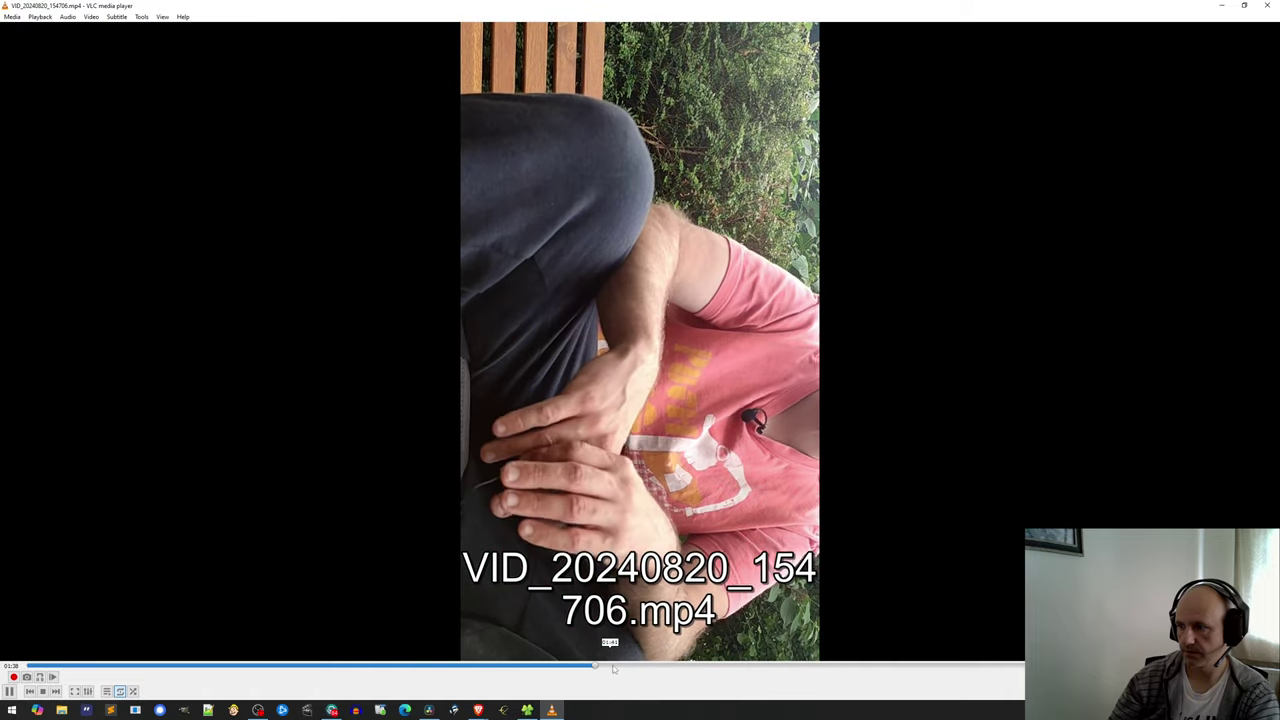
{"action": "left_click", "coordinate": [829, 667]}
{"action": "left_click", "coordinate": [910, 667]}
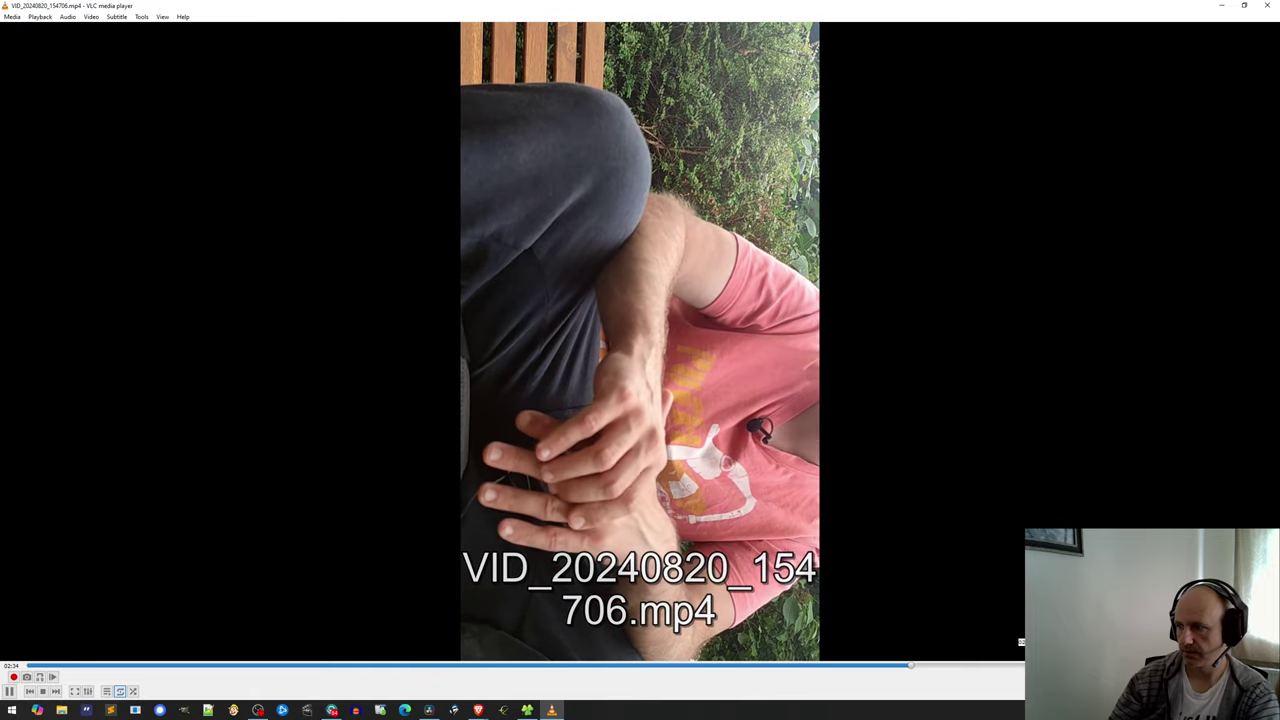
{"action": "left_click", "coordinate": [1043, 666]}
{"action": "left_click", "coordinate": [190, 667]}
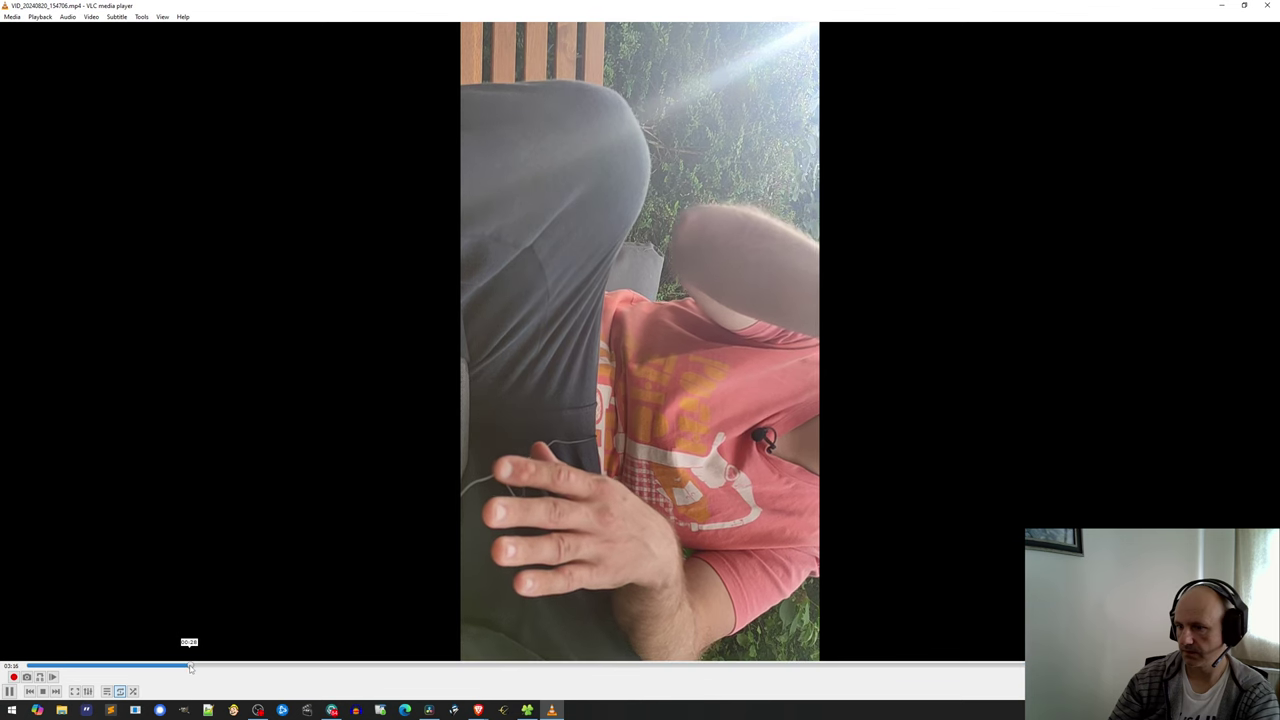
{"action": "left_click", "coordinate": [1160, 666]}
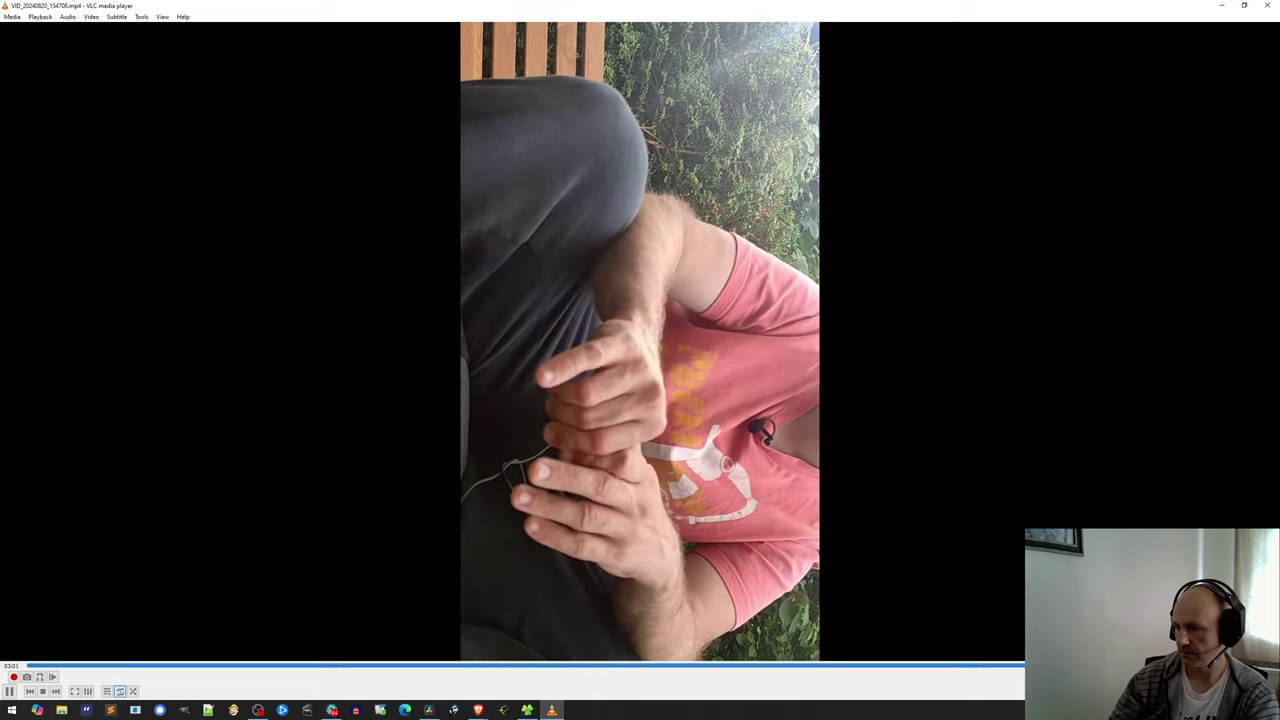
{"action": "left_click", "coordinate": [964, 666]}
{"action": "left_click", "coordinate": [124, 665]}
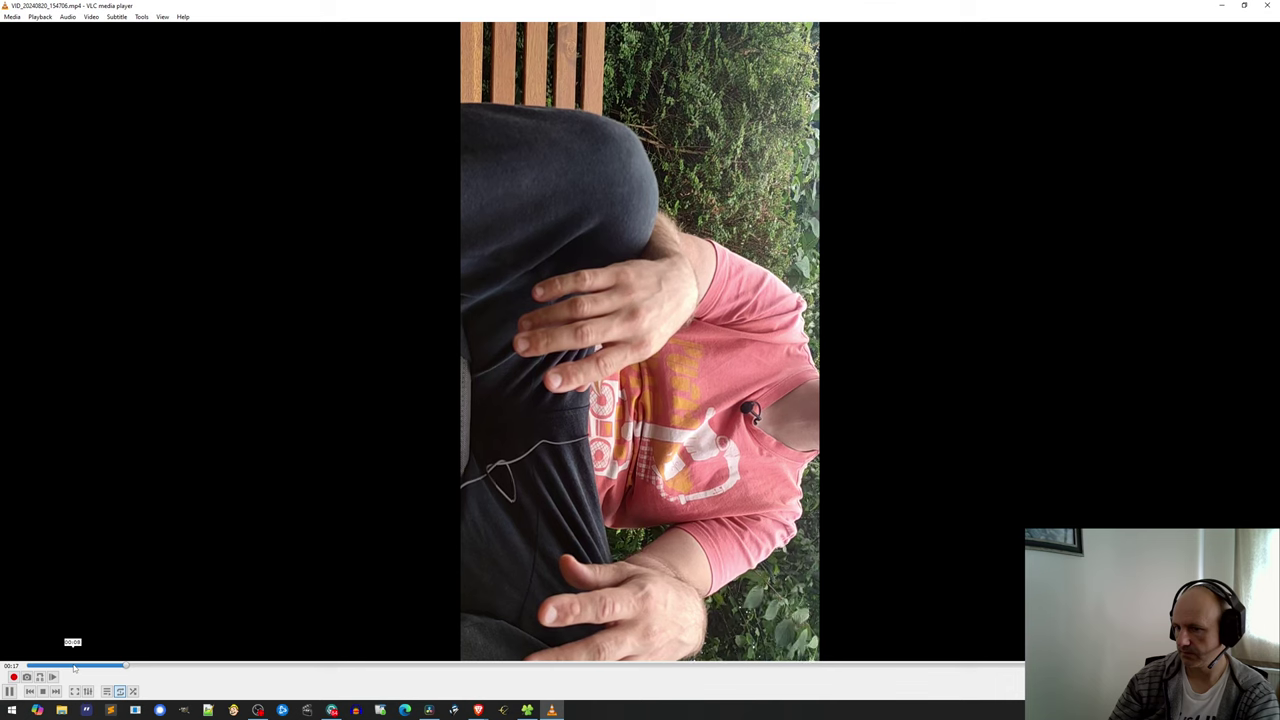
{"action": "left_click", "coordinate": [73, 665]}
{"action": "left_click", "coordinate": [255, 666]}
{"action": "left_click", "coordinate": [348, 666]}
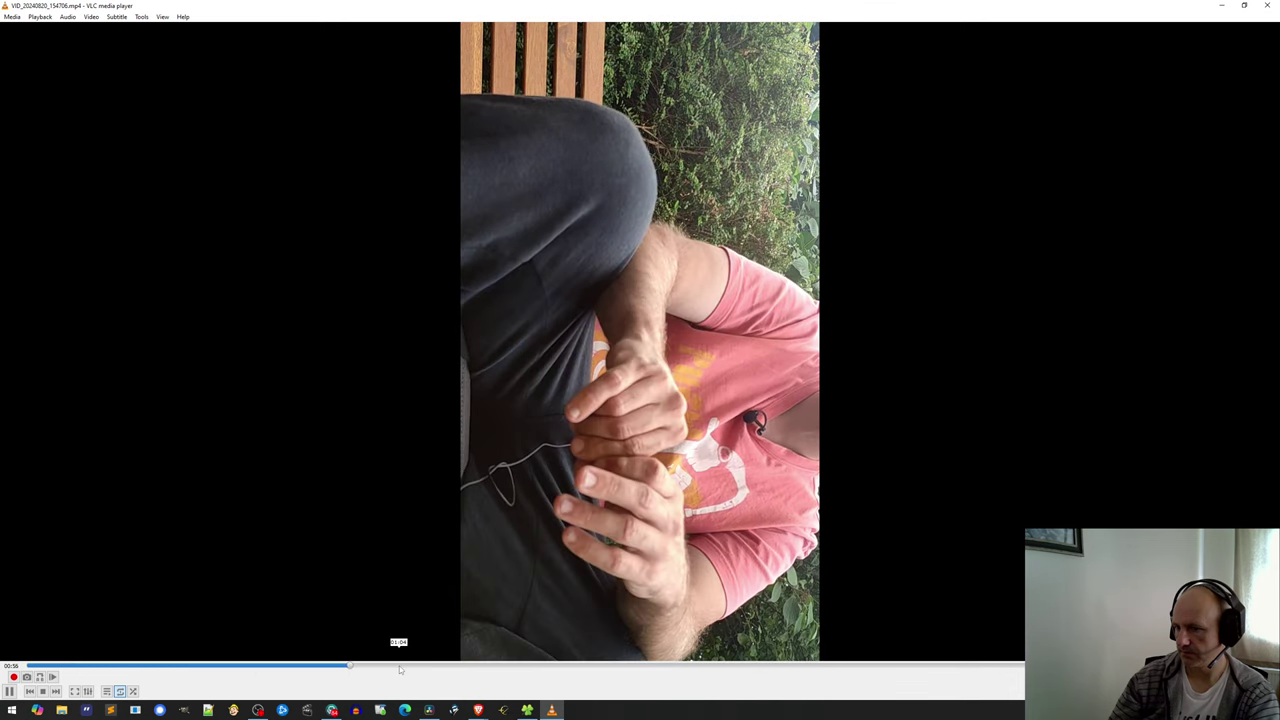
{"action": "left_click", "coordinate": [400, 666]}
{"action": "left_click", "coordinate": [566, 666]}
{"action": "left_click", "coordinate": [748, 666]}
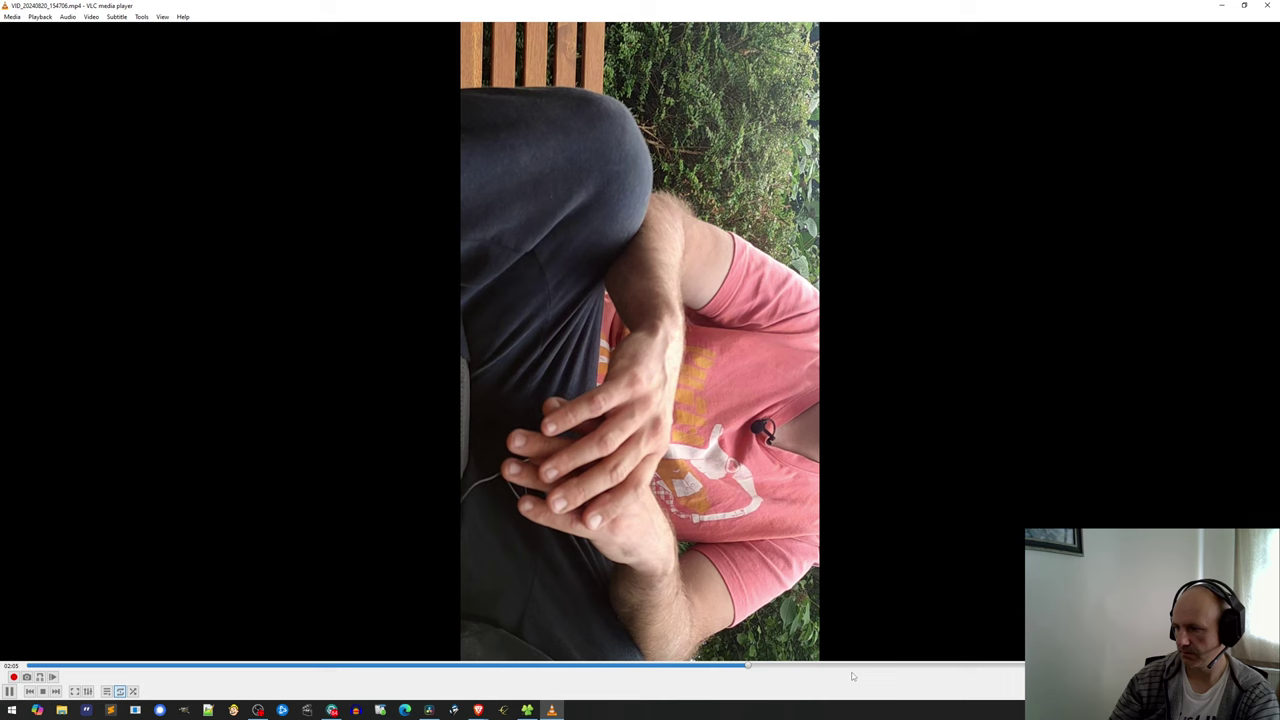
{"action": "left_click", "coordinate": [1020, 666]}
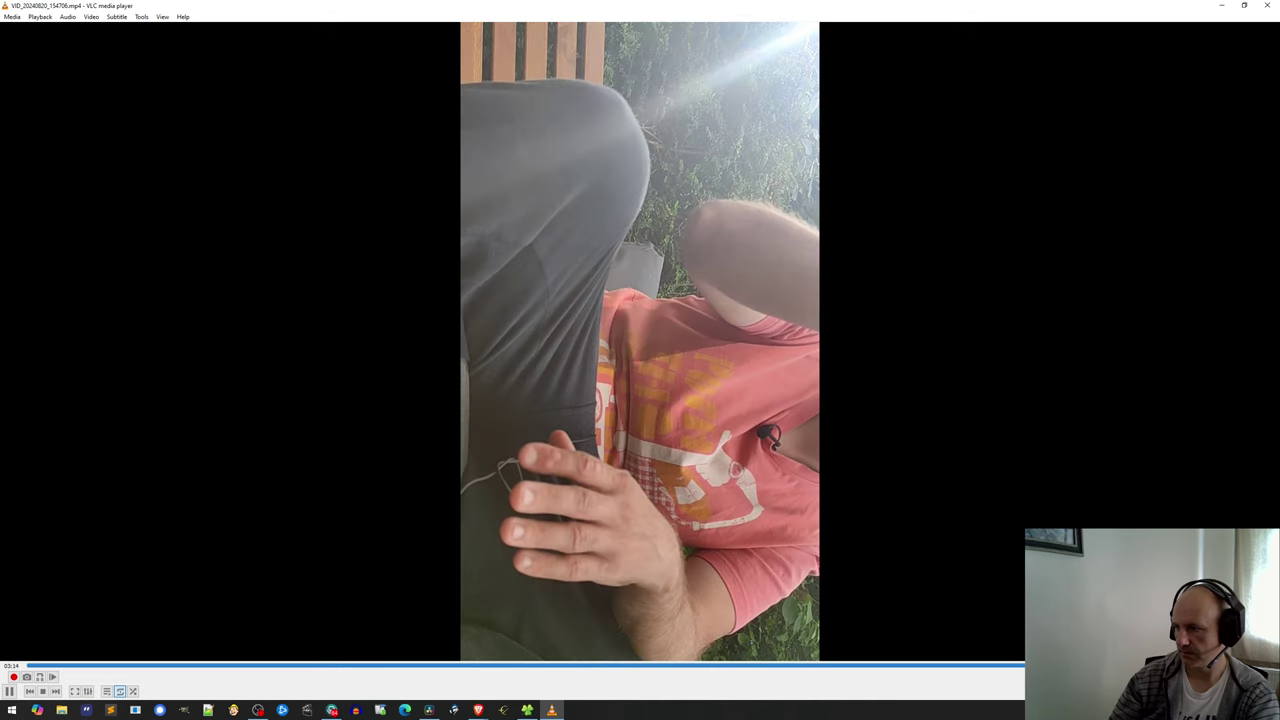
{"action": "key", "text": "space"}
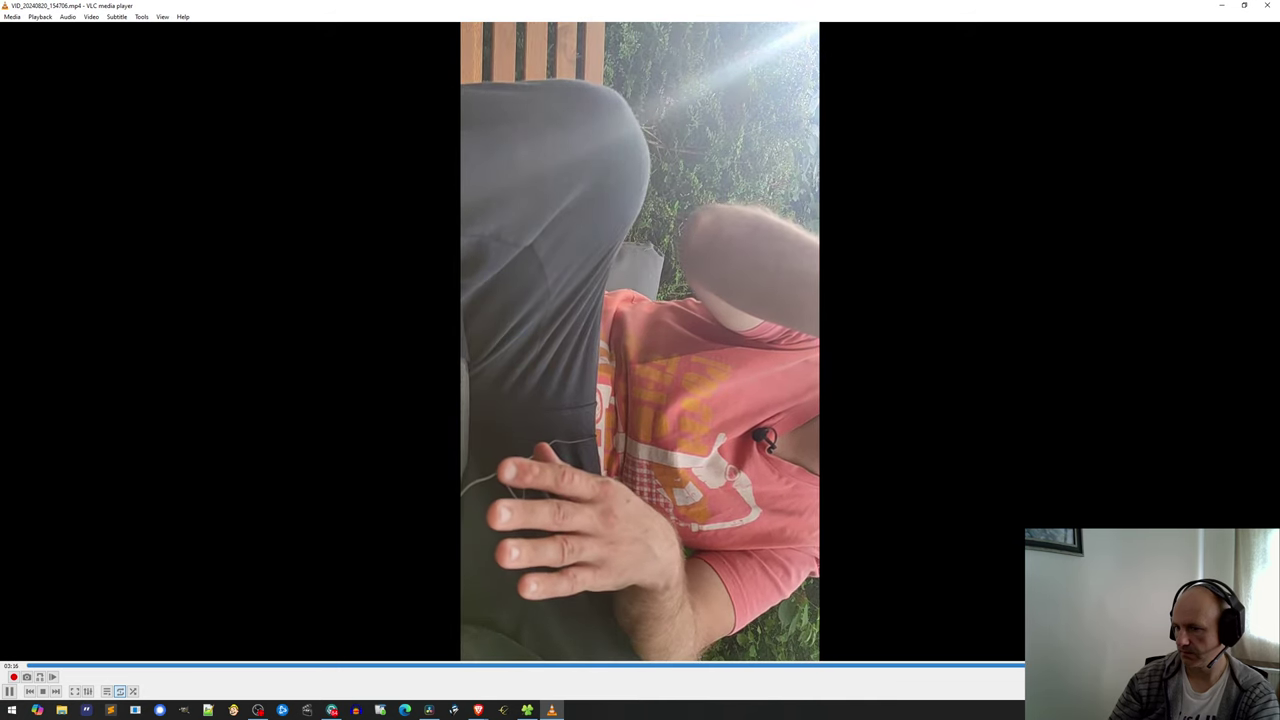
Step: Close VLC and add VID_20240820_154706.mp4 to Timeline 2 in DaVinci Resolve, after the last intro3.MOV clip
{"action": "left_click", "coordinate": [1272, 5]}
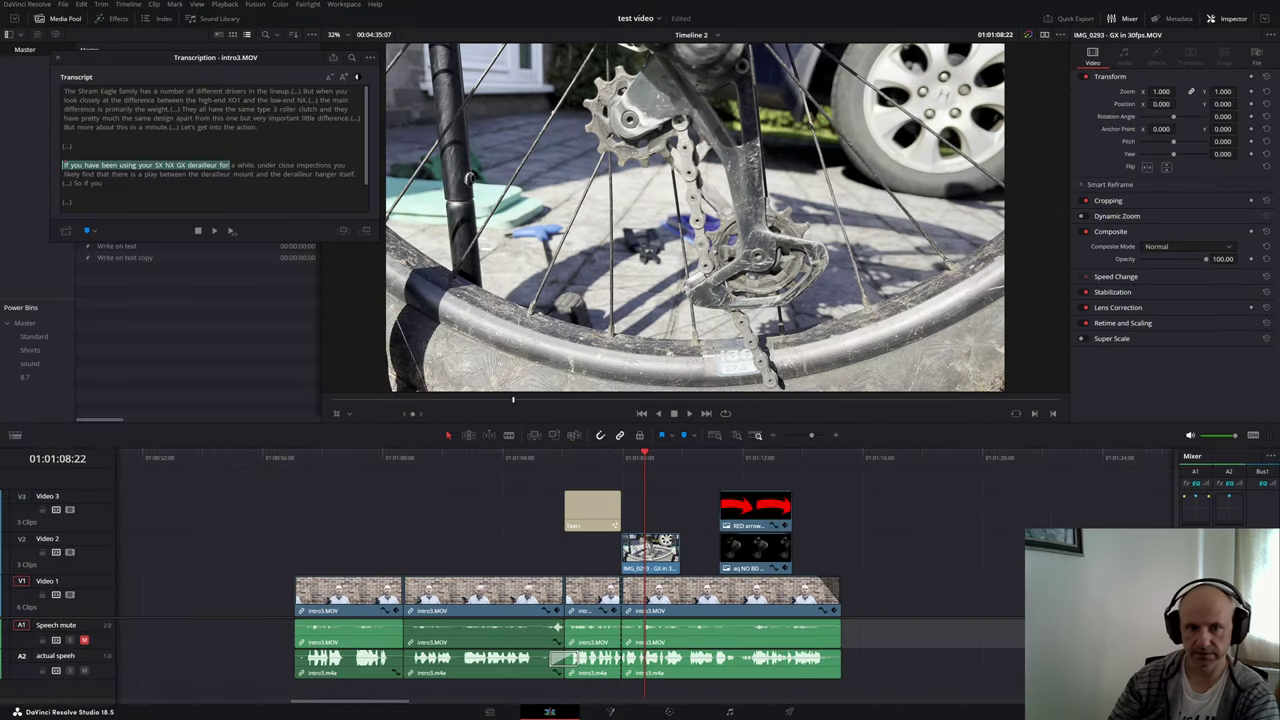
{"action": "left_click_drag", "start_coordinate": [0, 602], "coordinate": [878, 609]}
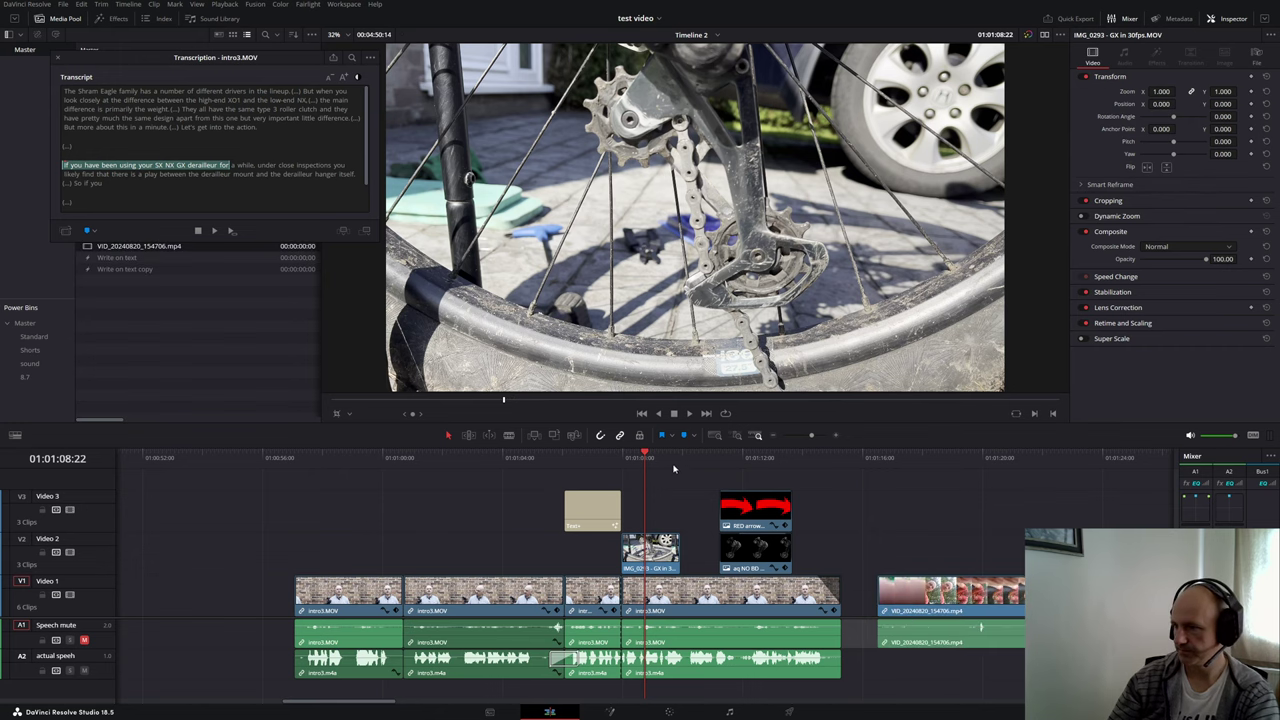
{"action": "left_click_drag", "start_coordinate": [690, 458], "coordinate": [1003, 530]}
{"action": "key", "text": "ctrl+minus"}
{"action": "scroll", "coordinate": [983, 541], "scroll_direction": "down", "scroll_amount": 3}
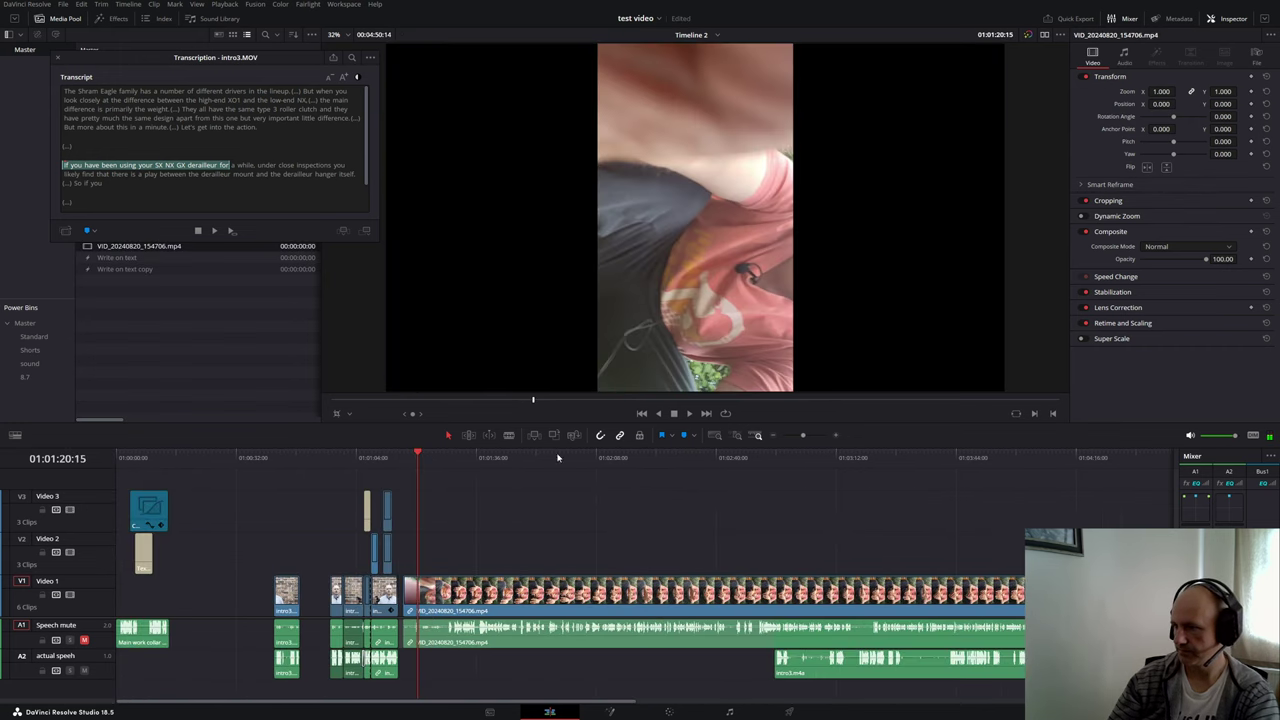
{"action": "left_click_drag", "start_coordinate": [416, 457], "coordinate": [643, 517]}
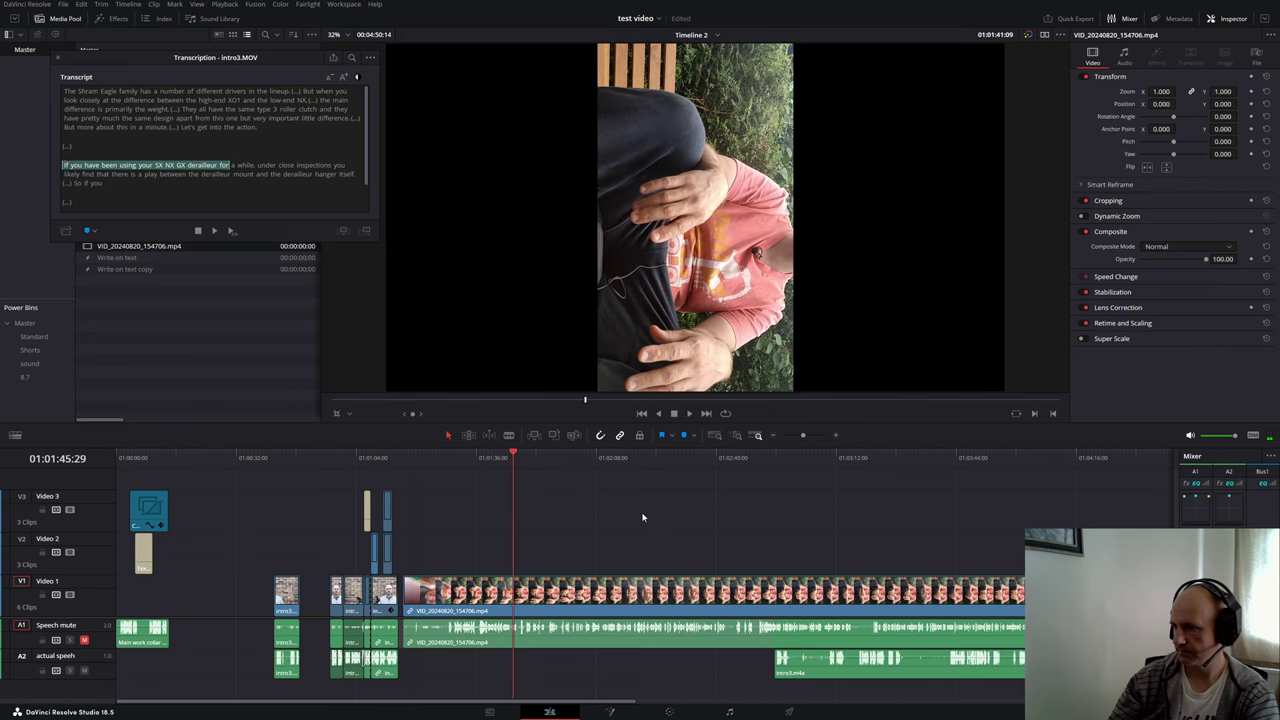
Step: Delete the leftover intro3.m4a audio and move VID_20240820_154706.mp4 onto Video 2 and the actual speech track, directly after the intro clips
{"action": "left_click", "coordinate": [841, 661]}
{"action": "key", "text": "Delete"}
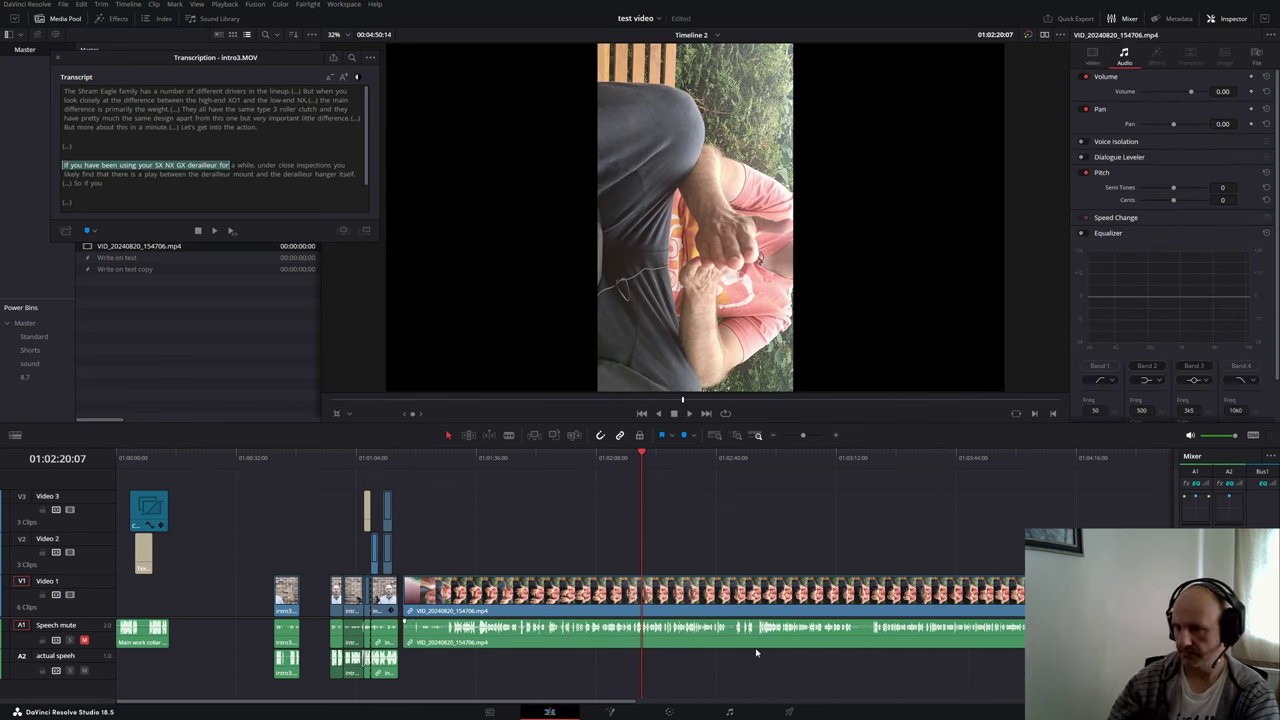
{"action": "left_click_drag", "start_coordinate": [728, 647], "coordinate": [724, 666]}
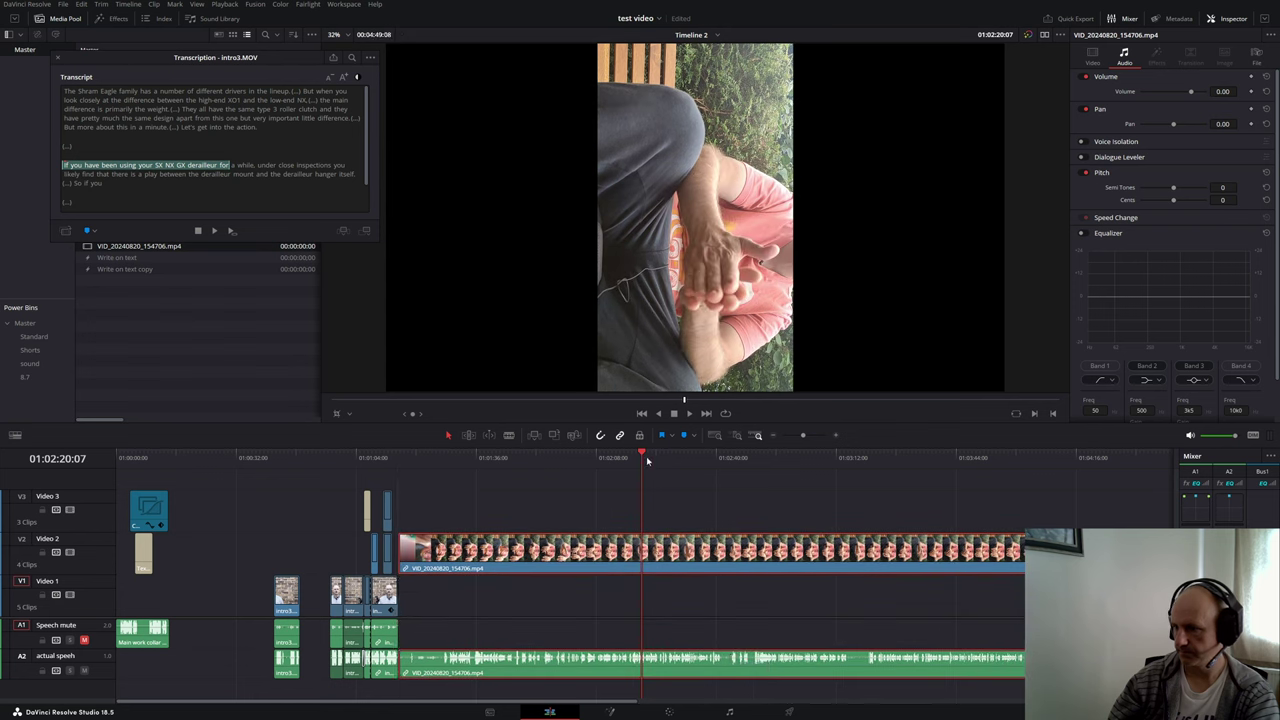
Step: Listen to the later part of VID_20240820_154706.mp4 at several points and check the actual speech track in Fairlight
{"action": "left_click_drag", "start_coordinate": [644, 459], "coordinate": [1017, 534]}
{"action": "key", "text": "space"}
{"action": "key", "text": "ctrl+minus"}
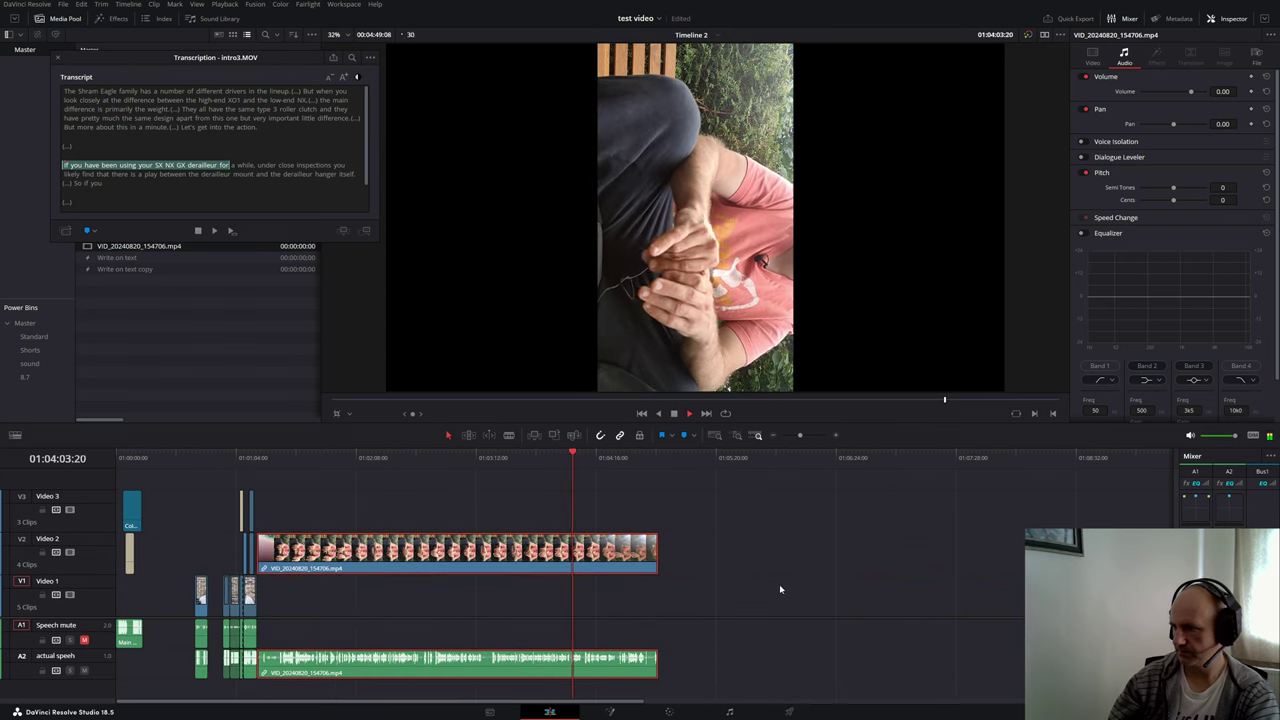
{"action": "key", "text": "ctrl+equal"}
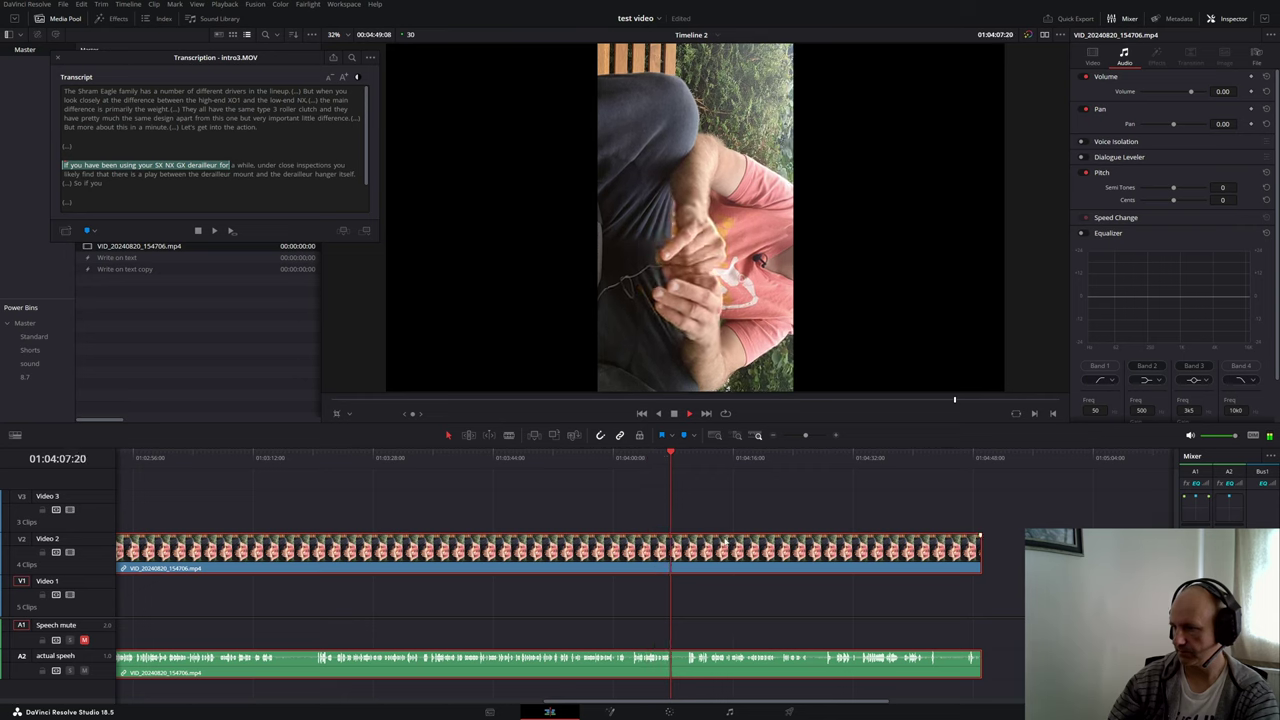
{"action": "key", "text": "space"}
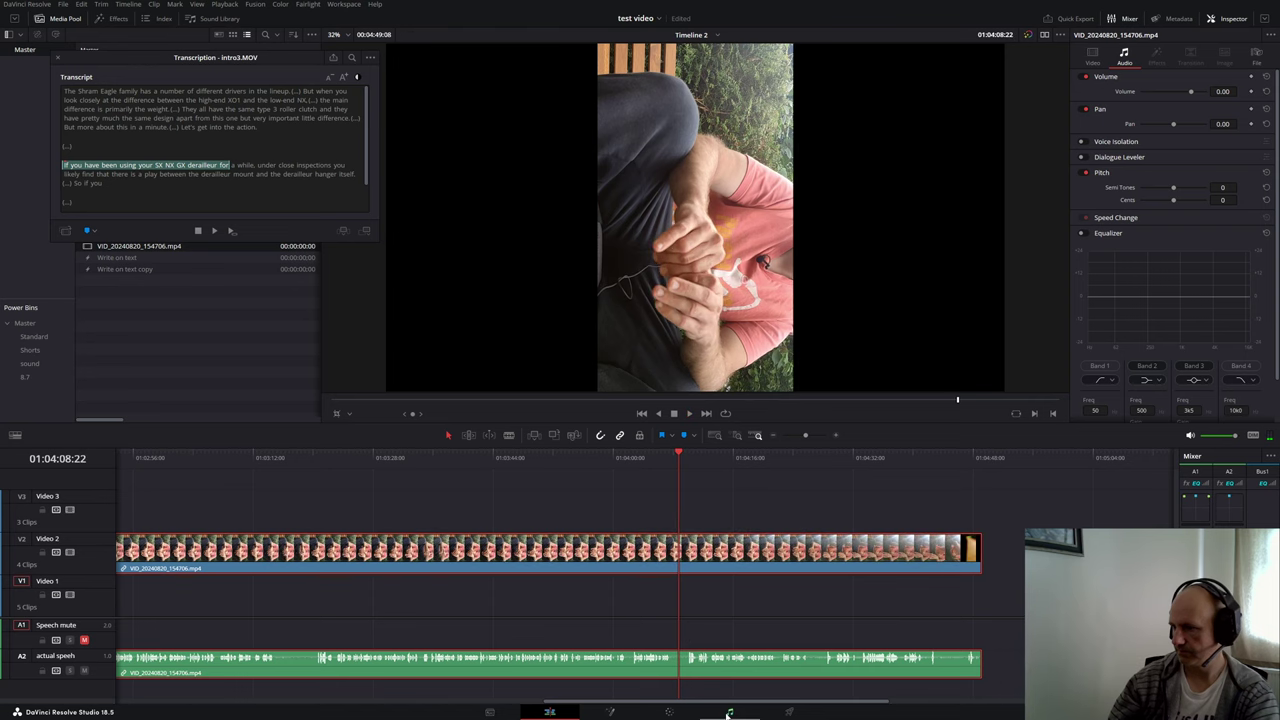
{"action": "left_click", "coordinate": [729, 712]}
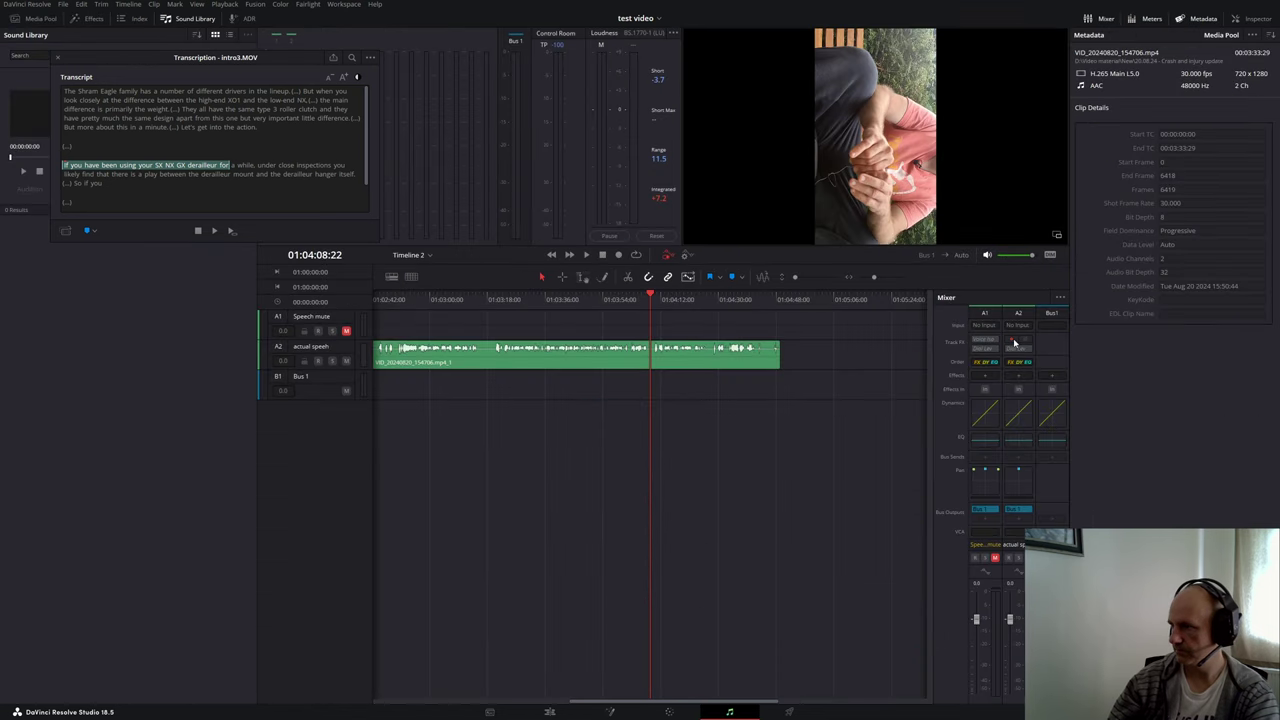
{"action": "left_click", "coordinate": [549, 711]}
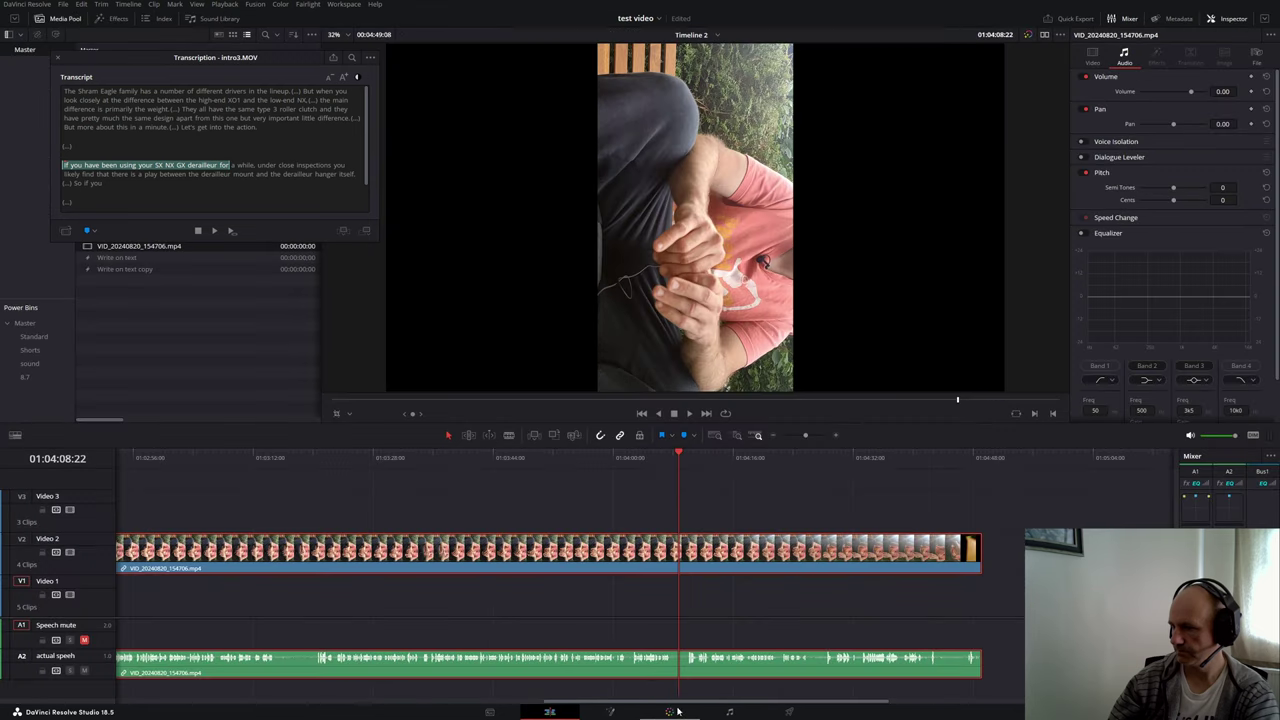
{"action": "key", "text": "space"}
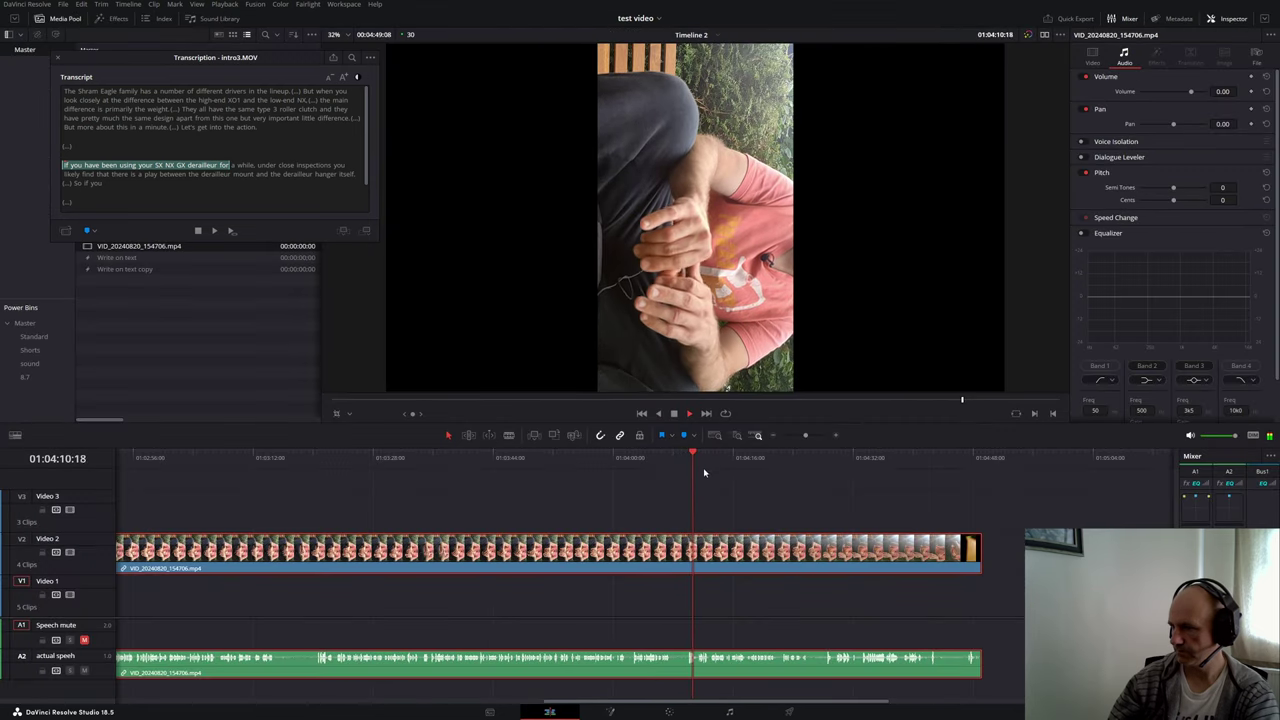
{"action": "left_click_drag", "start_coordinate": [706, 471], "coordinate": [821, 477]}
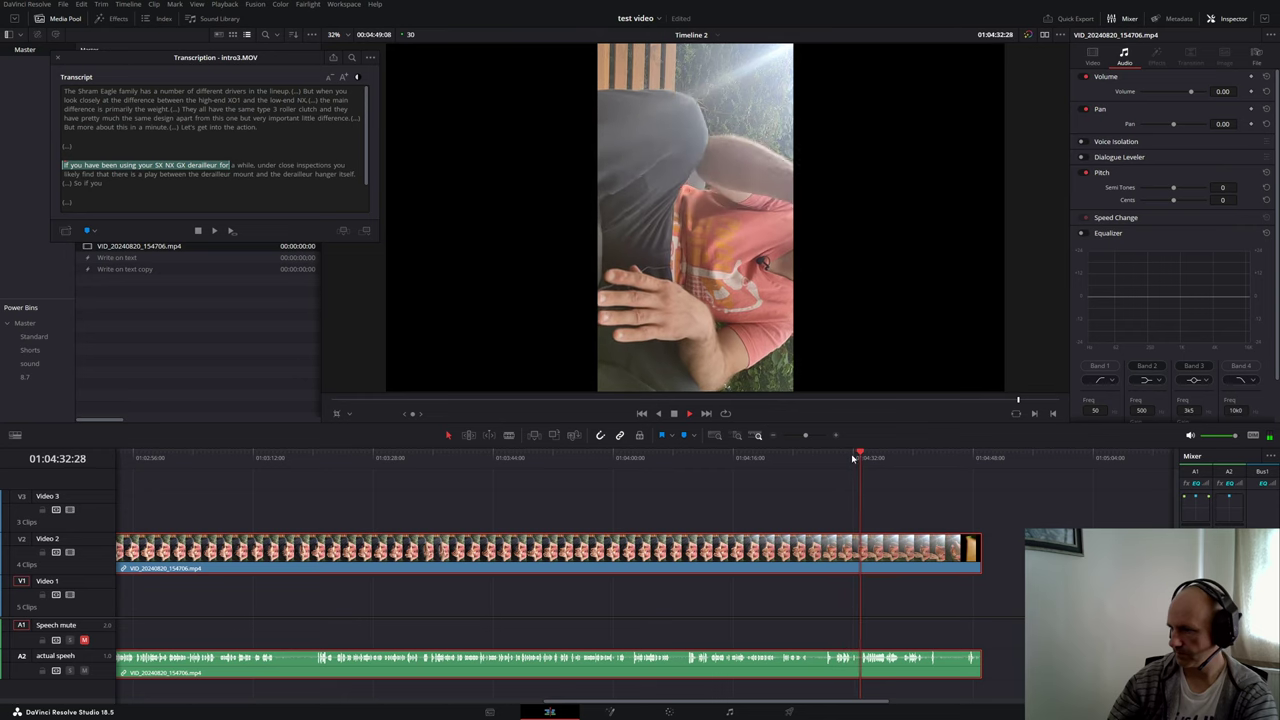
Step: Ripple-trim the start of VID_20240820_154706.mp4 up to 01:04:27:25, keeping only the final part of the recording
{"action": "left_click_drag", "start_coordinate": [848, 462], "coordinate": [824, 482]}
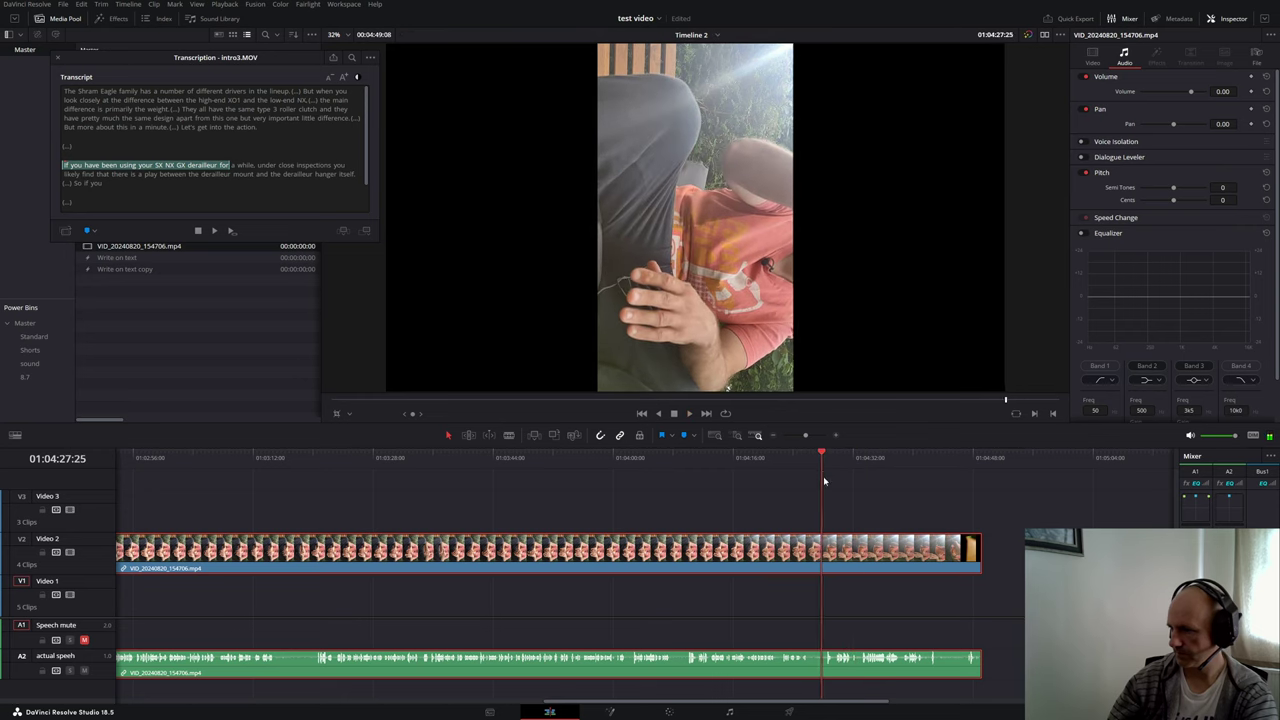
{"action": "left_click", "coordinate": [854, 625]}
{"action": "key", "text": "ctrl+shift+["}
{"action": "key", "text": "space"}
{"action": "key", "text": "ctrl+="}
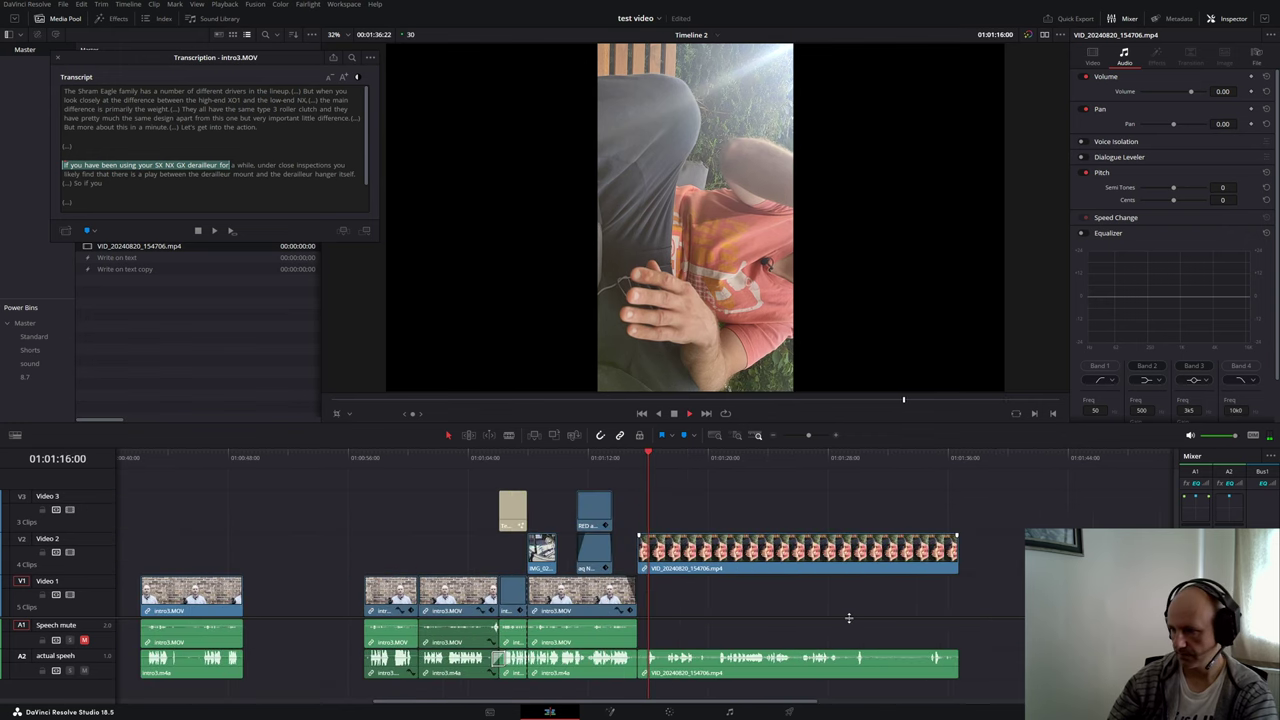
{"action": "key", "text": "space"}
Step: Move the trimmed clip to start at 01:01:18:26 and ripple-trim about 12 frames off its beginning
{"action": "left_click_drag", "start_coordinate": [700, 564], "coordinate": [754, 565]}
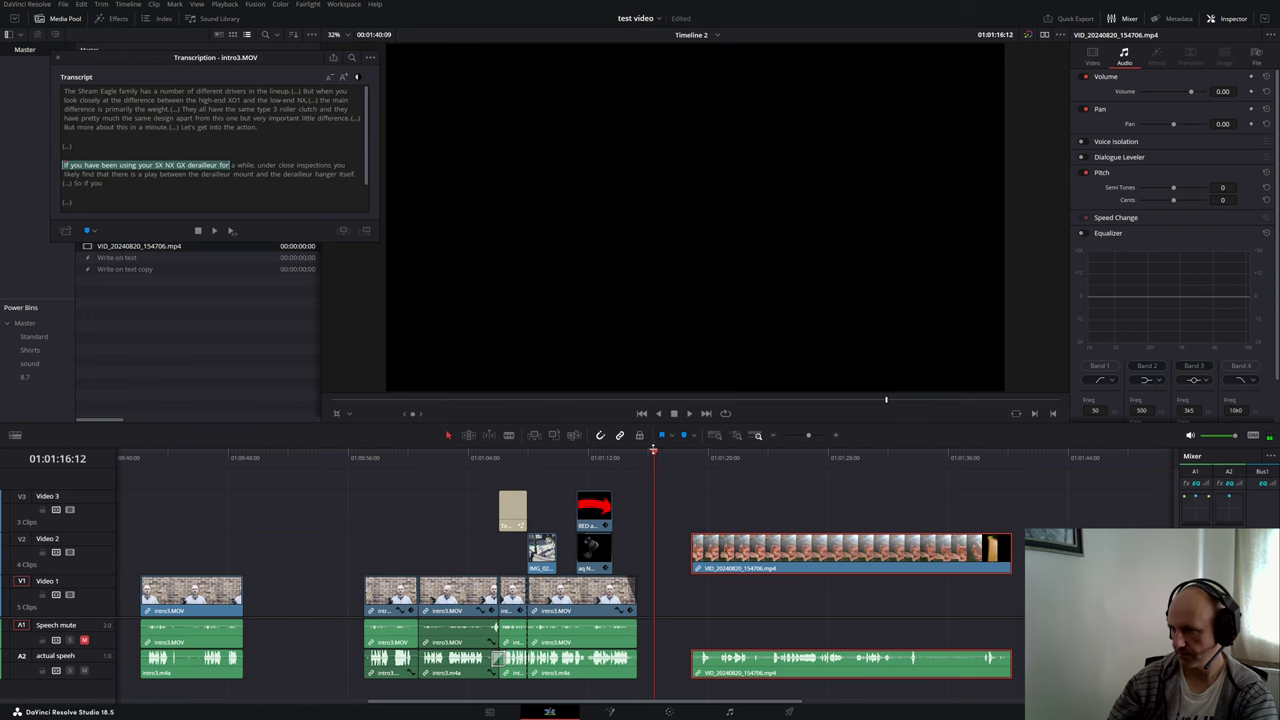
{"action": "left_click_drag", "start_coordinate": [680, 425], "coordinate": [698, 488]}
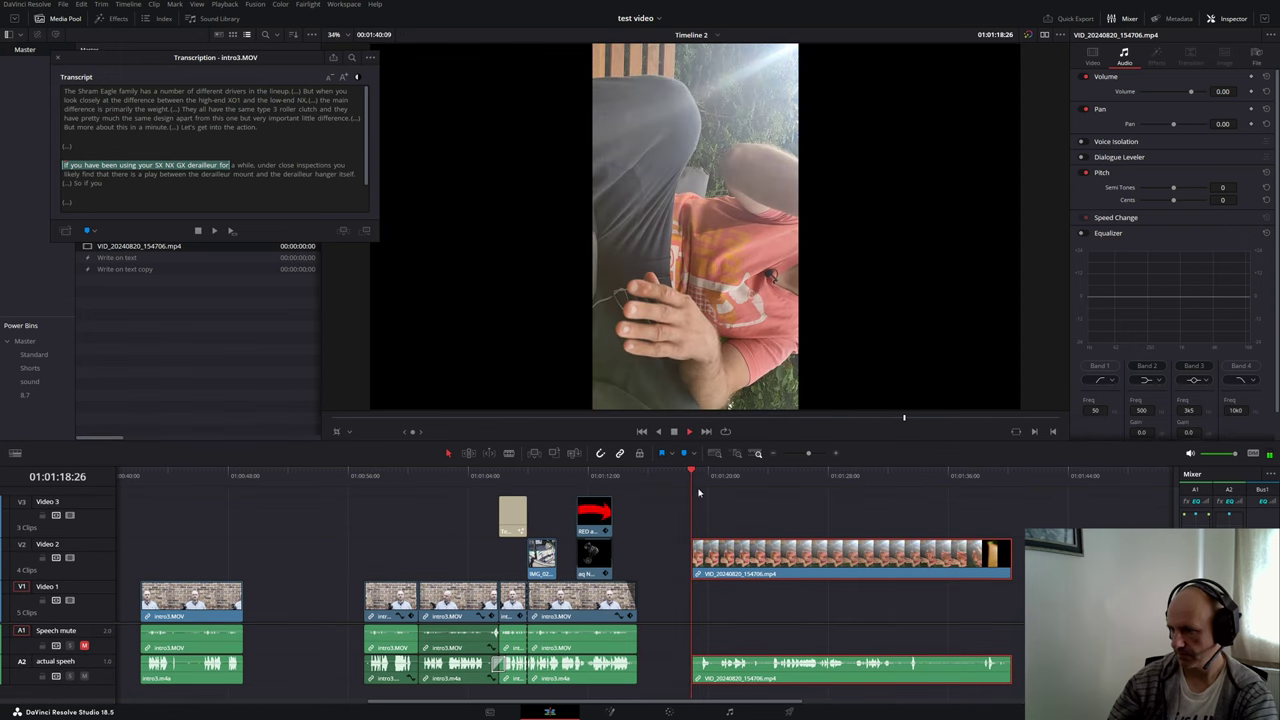
{"action": "key", "text": "space"}
{"action": "key", "text": "space"}
{"action": "key", "text": "ctrl+shift+["}
{"action": "key", "text": "space"}
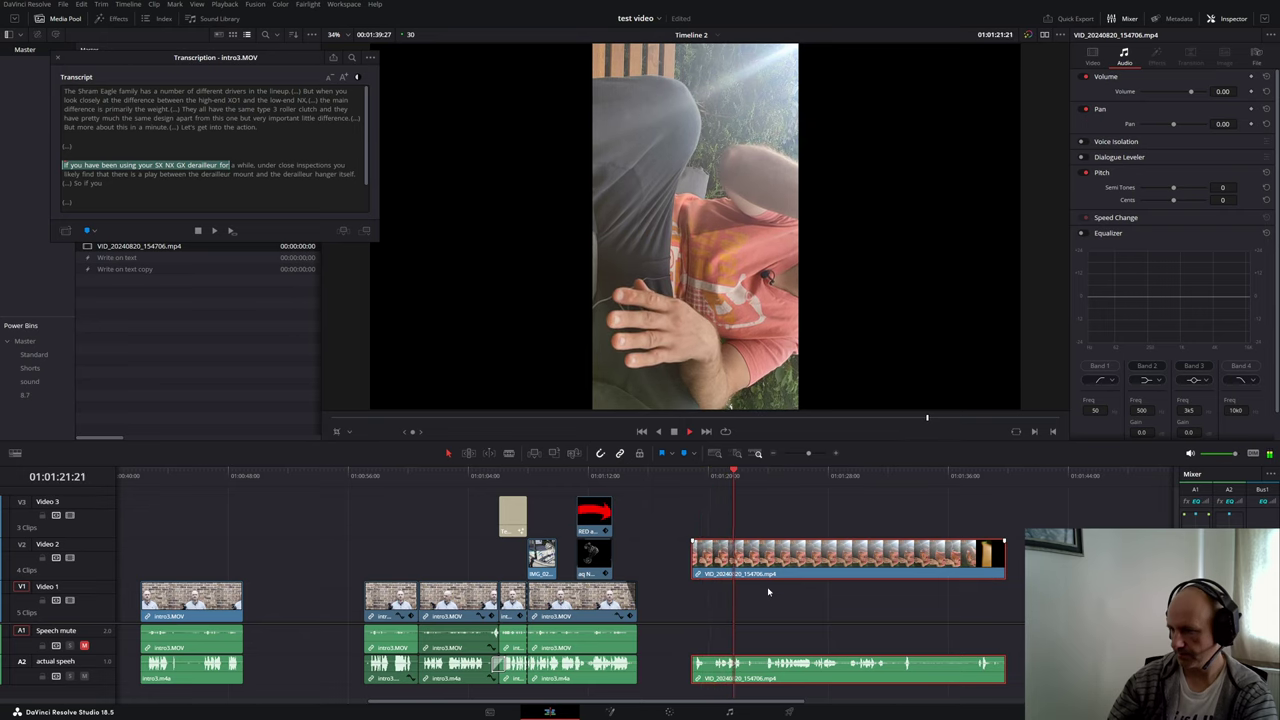
Step: Check the trimmed clip in Fairlight and play it on the Edit page, then return the playhead to its start
{"action": "key", "text": "shift+7"}
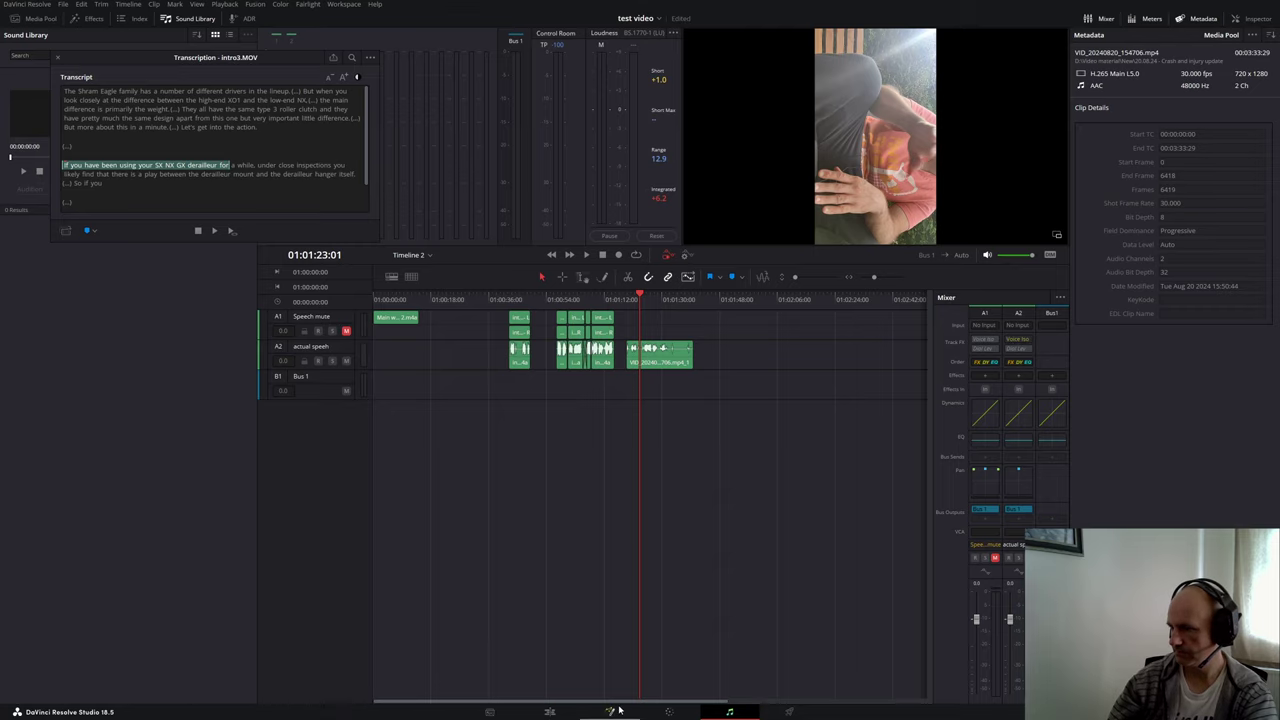
{"action": "left_click", "coordinate": [551, 711]}
{"action": "left_click_drag", "start_coordinate": [746, 494], "coordinate": [693, 499]}
{"action": "key", "text": "space"}
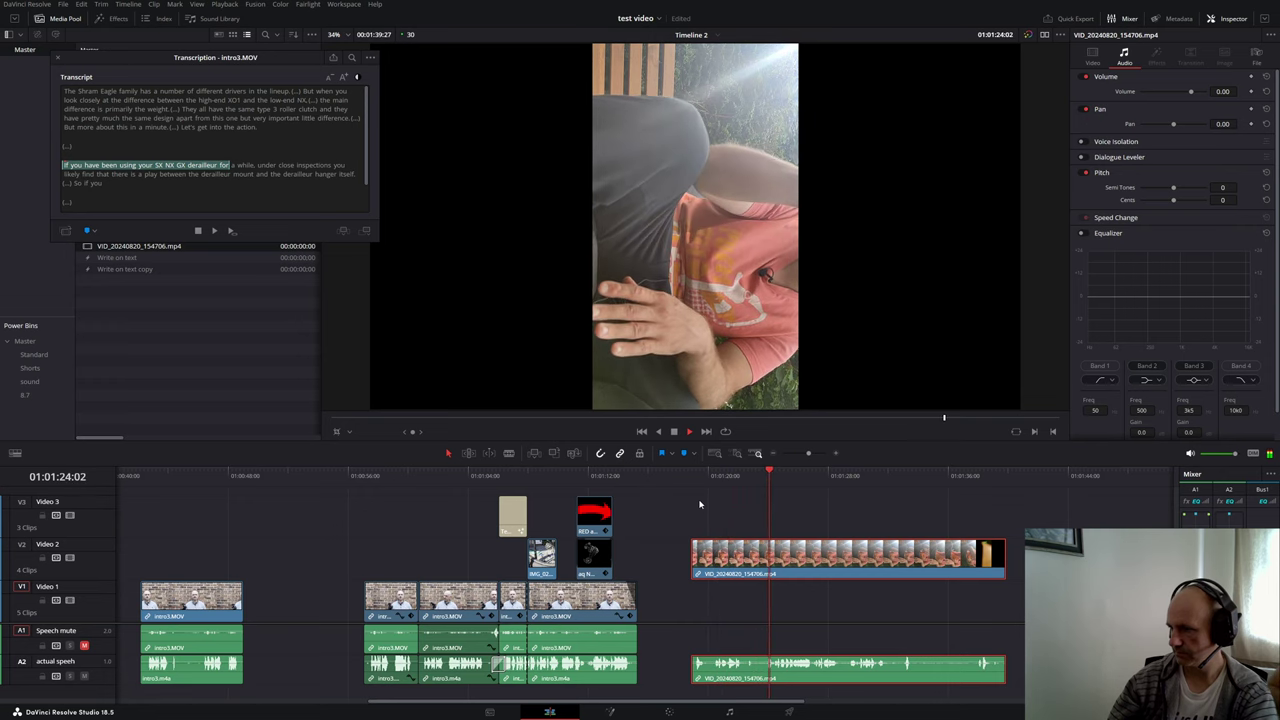
{"action": "left_click", "coordinate": [768, 487]}
{"action": "key", "text": "Up"}
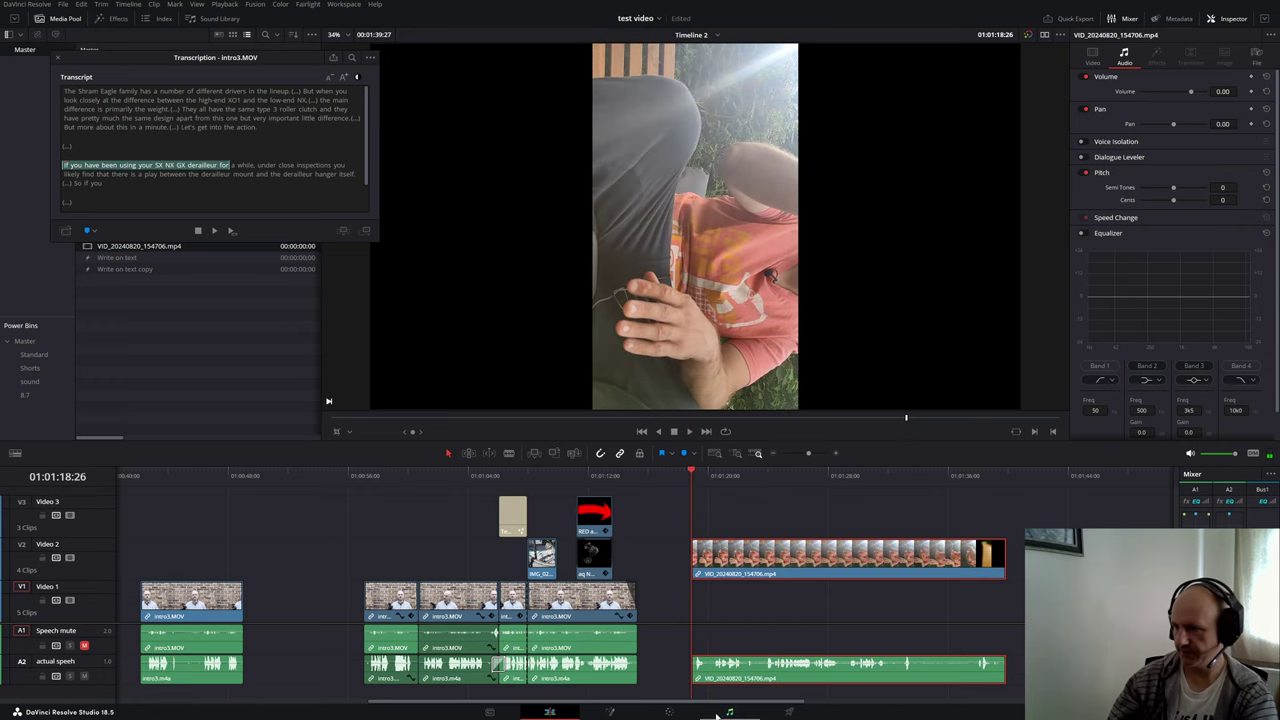
Step: Play the trimmed VID_20240820_154706.mp4 clip, split it at 01:01:23:20 and move the later part further along the timeline
{"action": "left_click", "coordinate": [729, 711]}
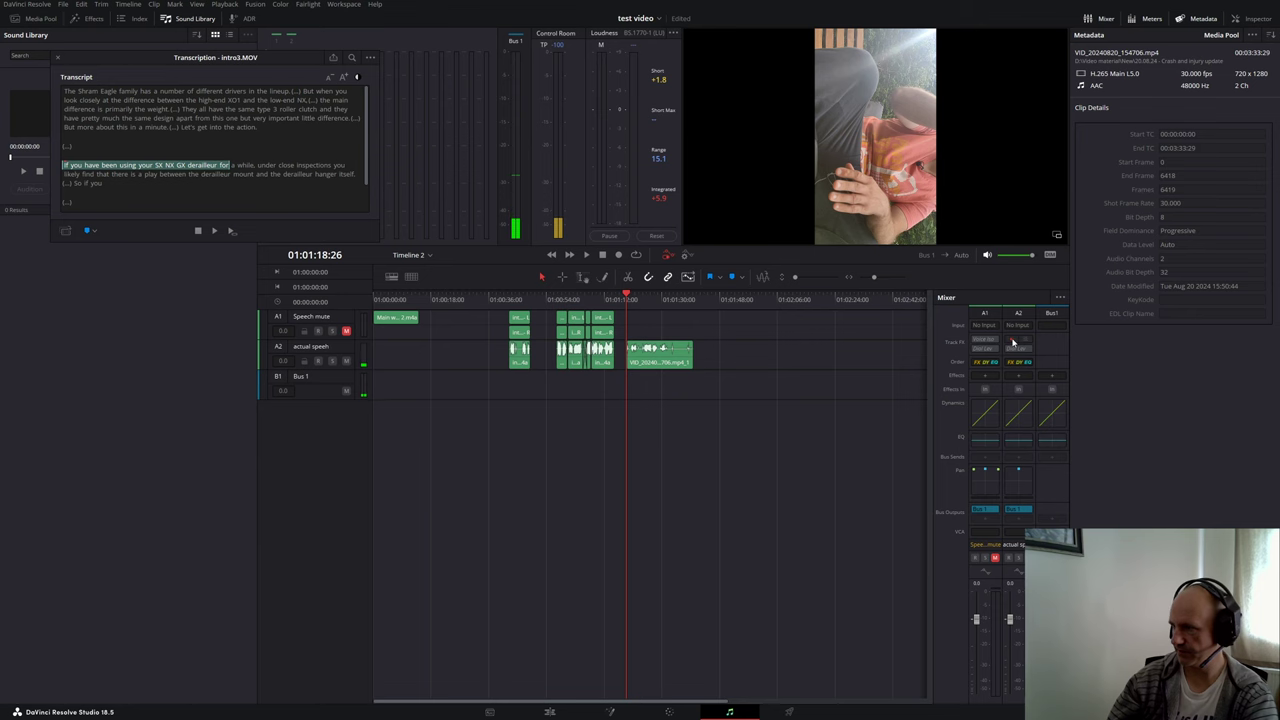
{"action": "left_click", "coordinate": [563, 711]}
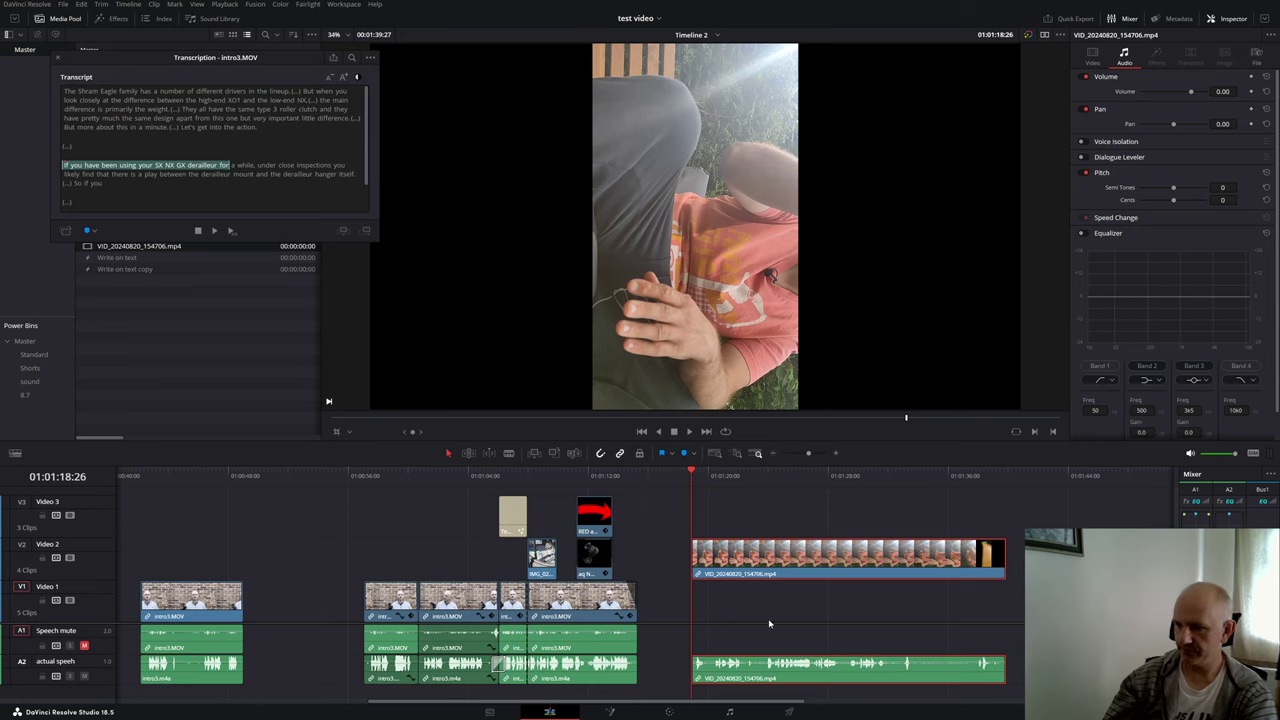
{"action": "key", "text": "space"}
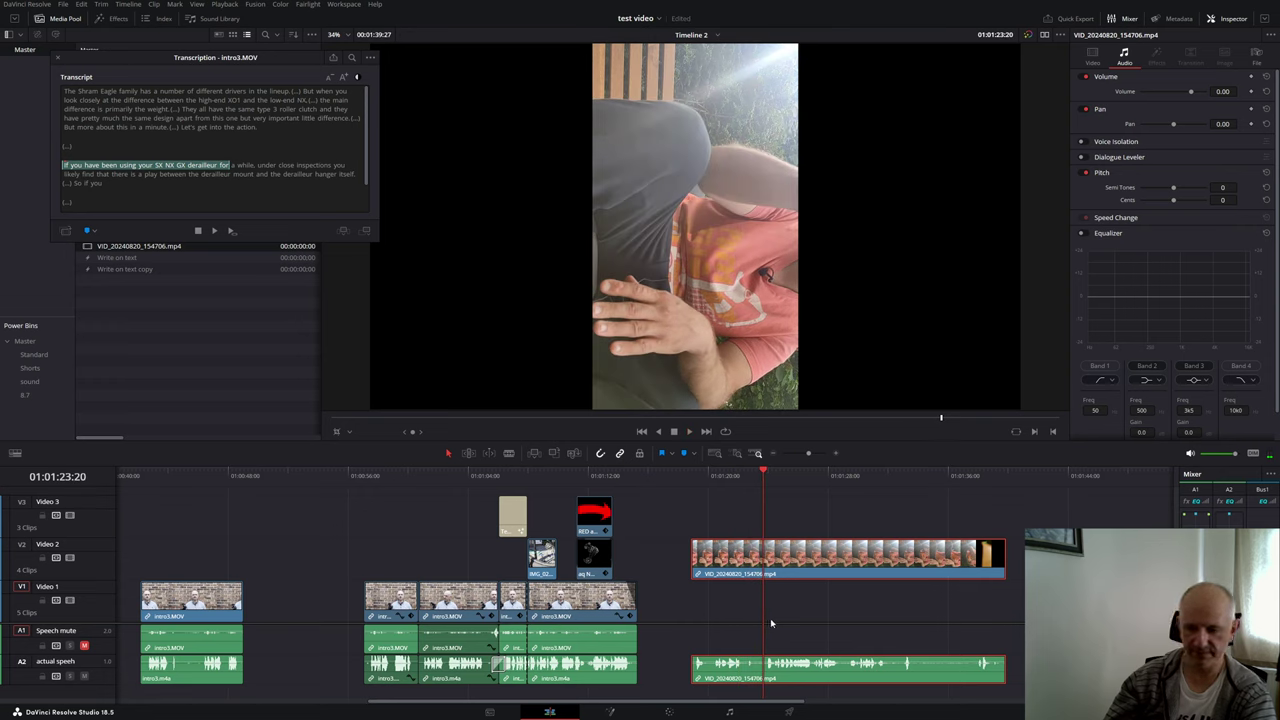
{"action": "key", "text": "ctrl+b"}
{"action": "left_click_drag", "start_coordinate": [840, 563], "coordinate": [972, 560]}
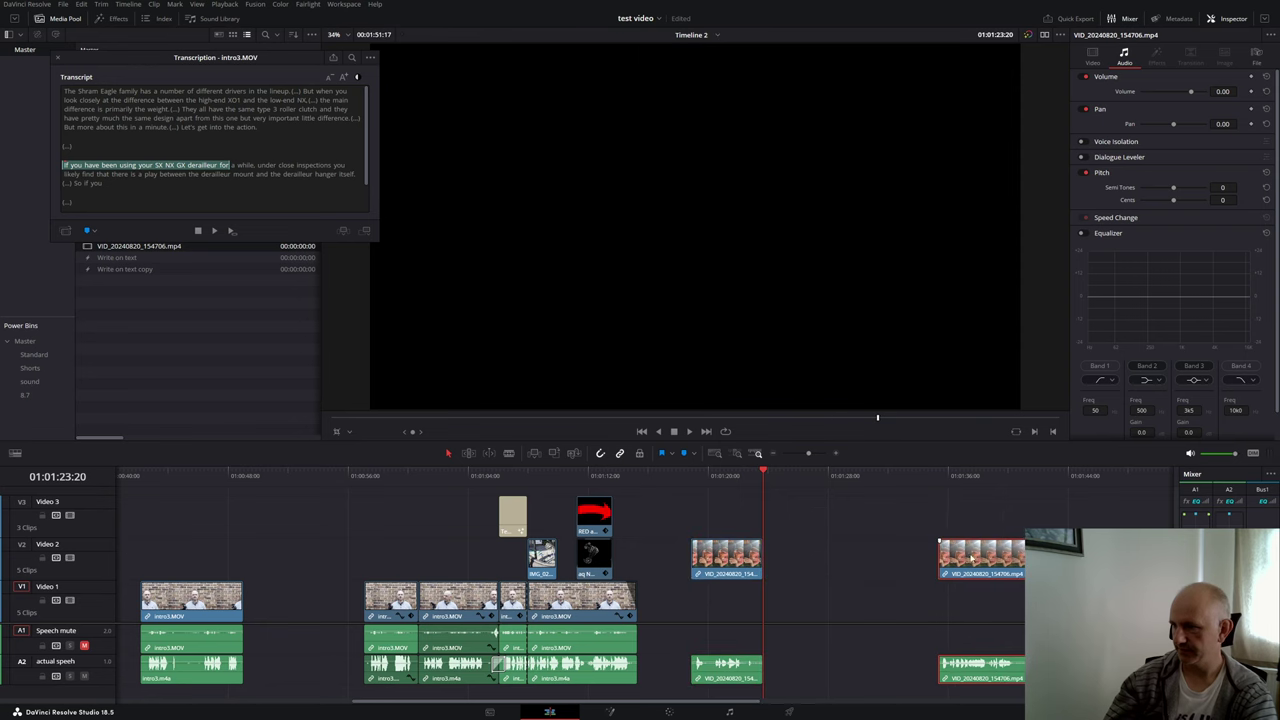
Step: Check the voice isolation effect on the actual speech track in Fairlight, listen to the short clip and return to its start
{"action": "left_click_drag", "start_coordinate": [764, 478], "coordinate": [691, 478]}
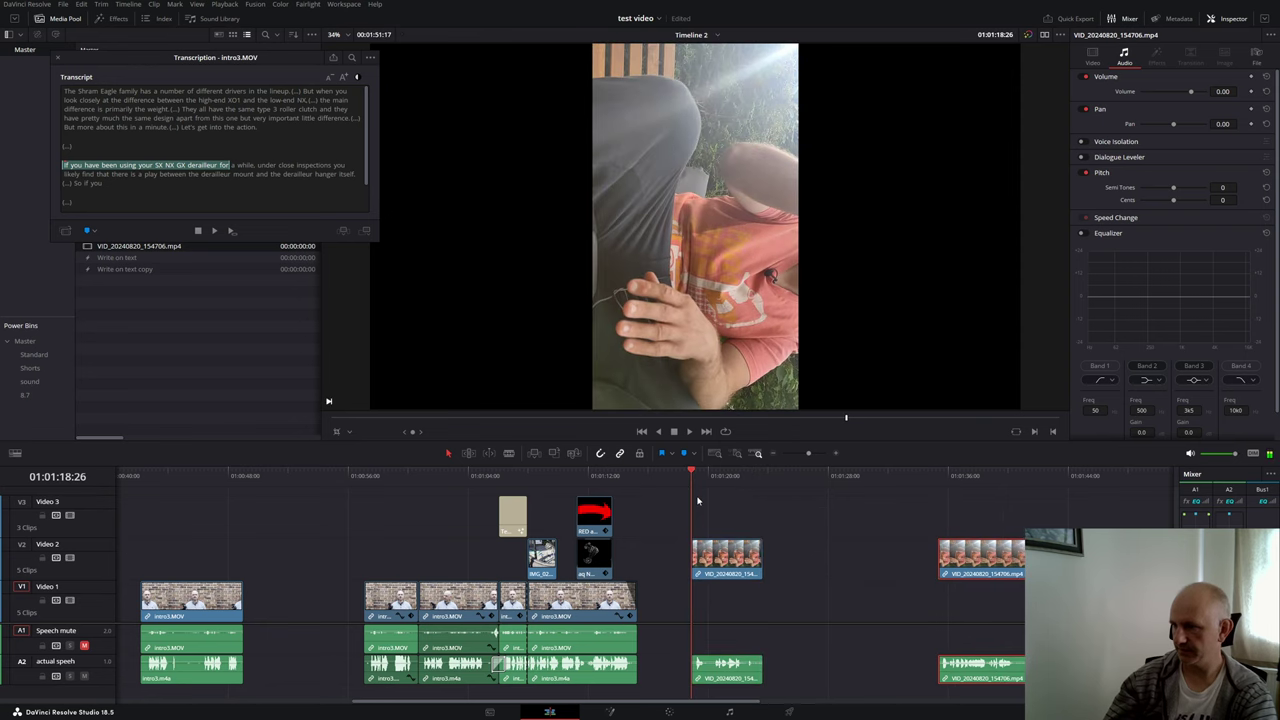
{"action": "left_click", "coordinate": [733, 711]}
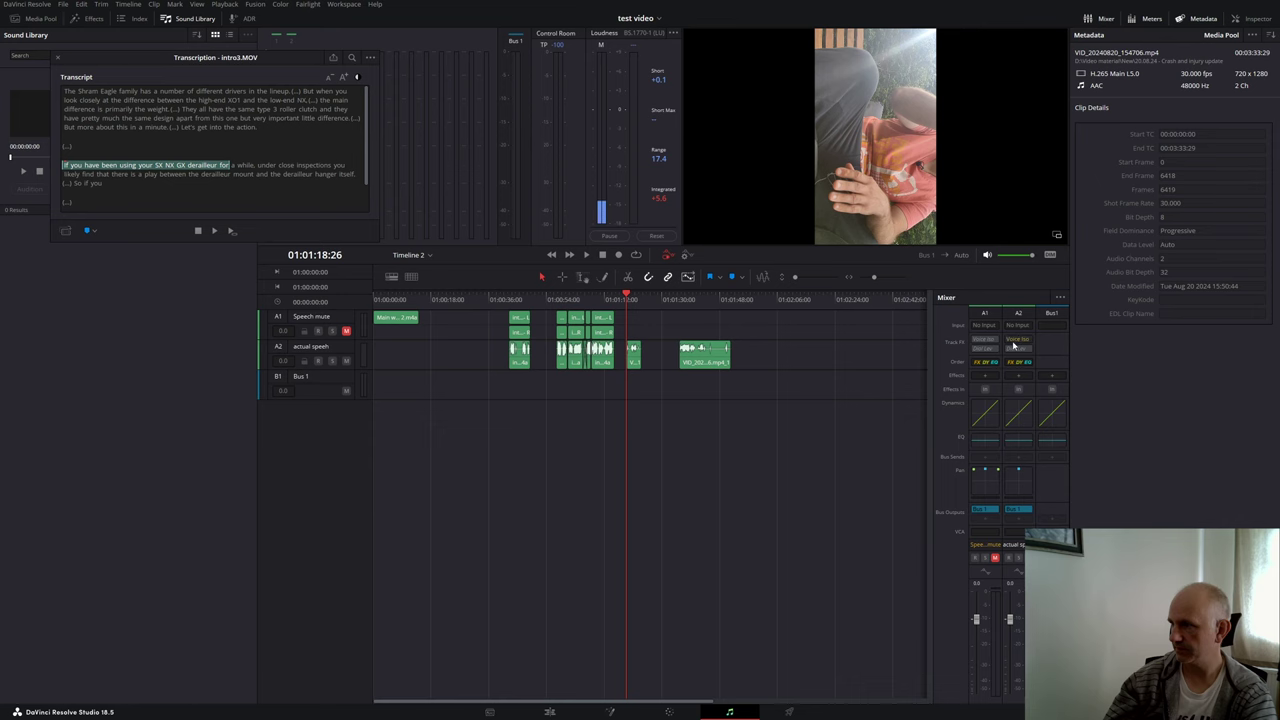
{"action": "left_click", "coordinate": [549, 711]}
{"action": "key", "text": "space"}
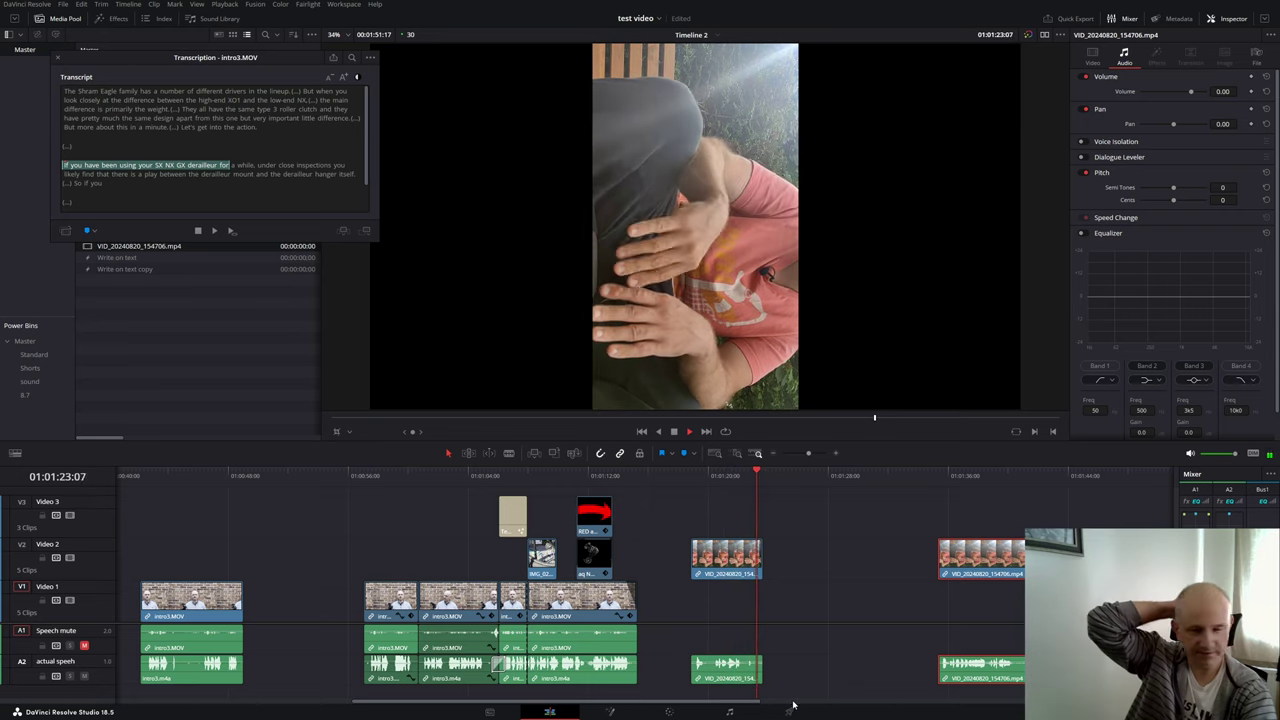
{"action": "key", "text": "space"}
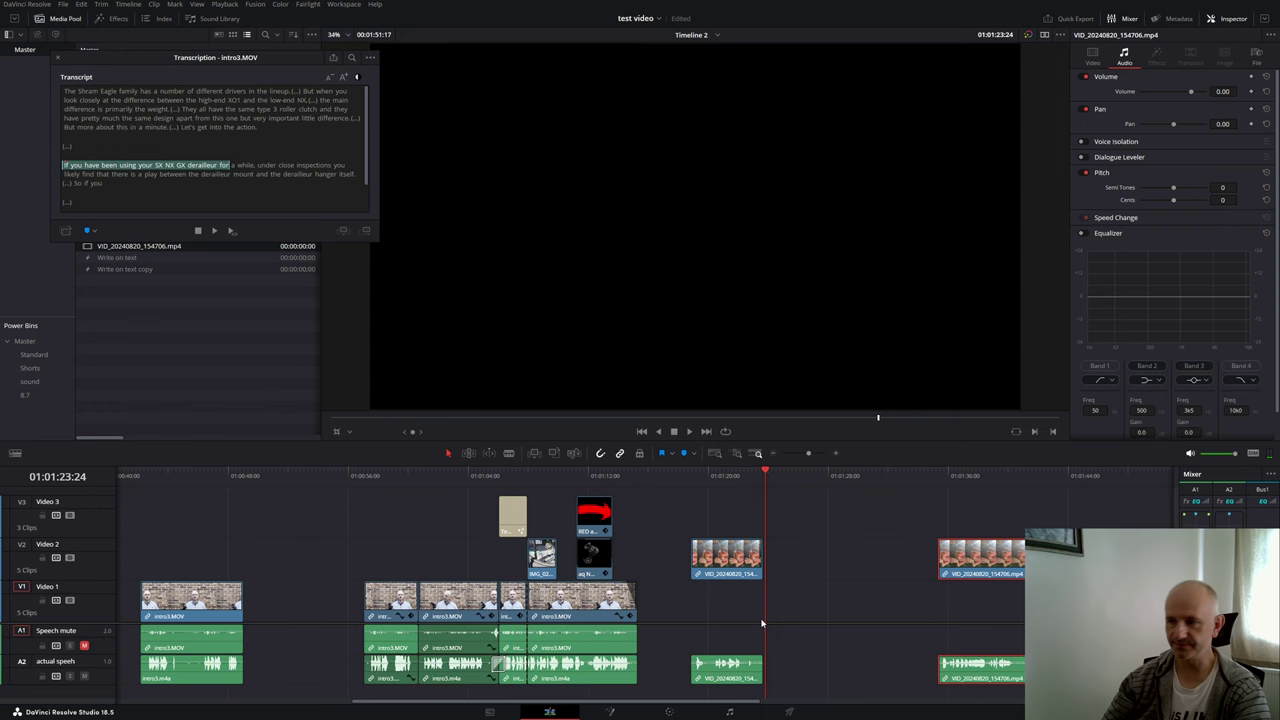
{"action": "left_click_drag", "start_coordinate": [764, 483], "coordinate": [697, 504]}
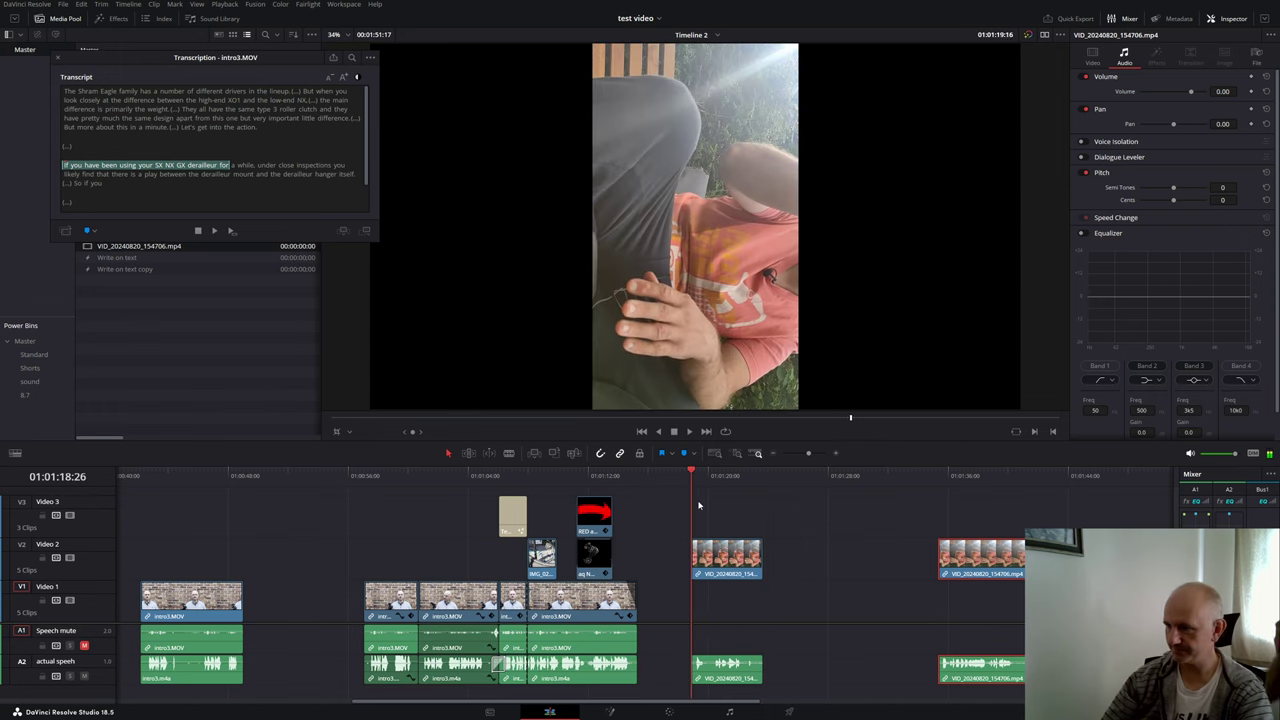
Step: Recheck the actual speech track's effects in Fairlight and replay the short clip for comparison, ending at its start at 01:01:18:26
{"action": "left_click", "coordinate": [731, 712]}
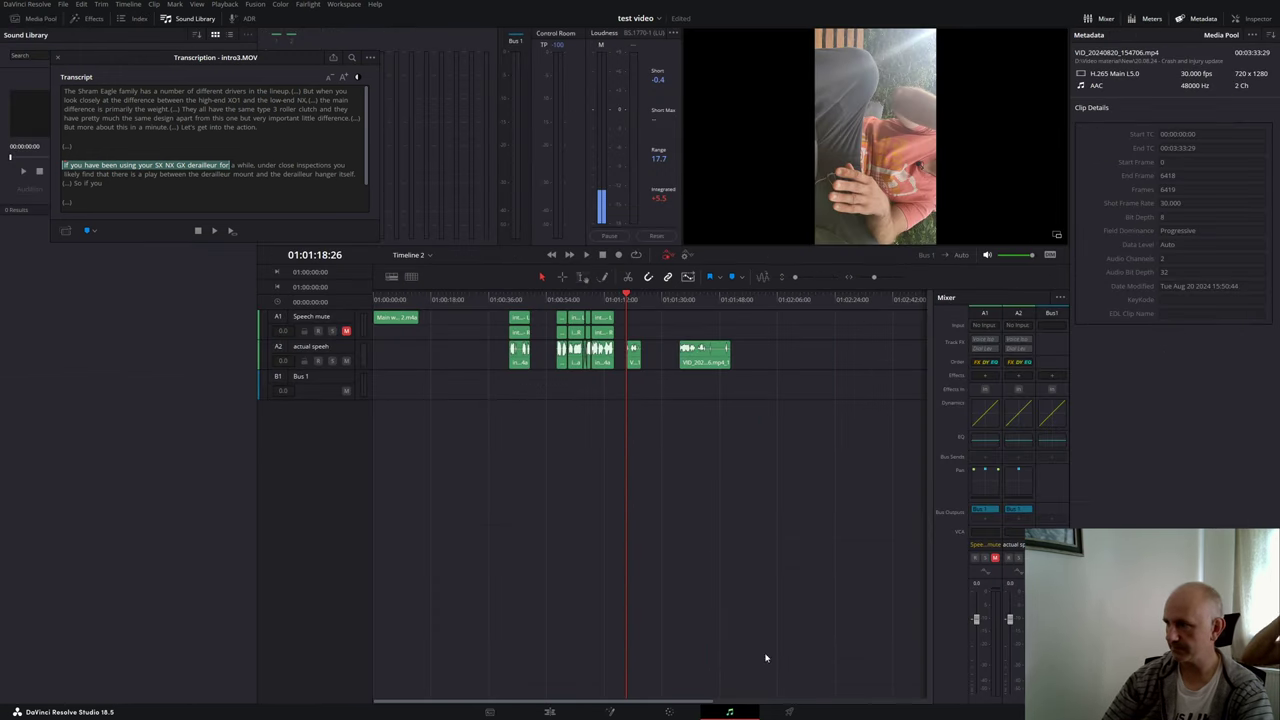
{"action": "left_click", "coordinate": [550, 711]}
{"action": "key", "text": "space"}
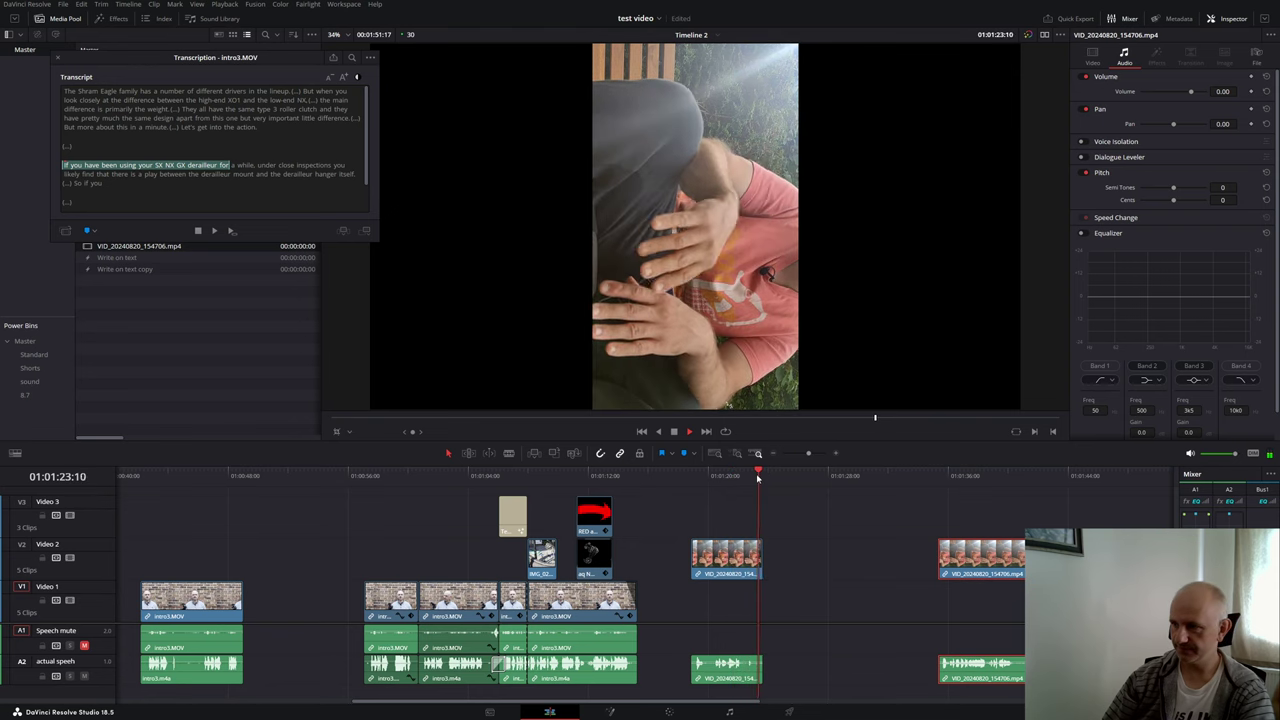
{"action": "left_click_drag", "start_coordinate": [759, 475], "coordinate": [691, 498]}
{"action": "left_click", "coordinate": [729, 711]}
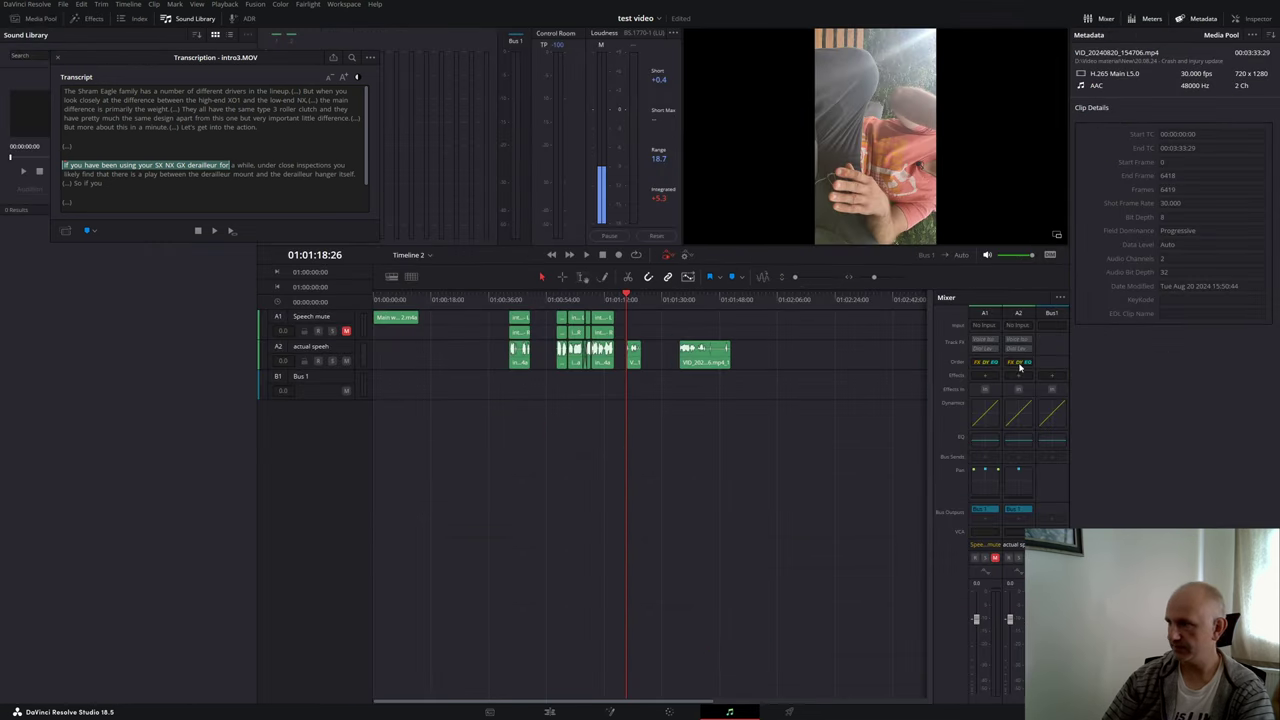
{"action": "left_click", "coordinate": [568, 708]}
{"action": "key", "text": "space"}
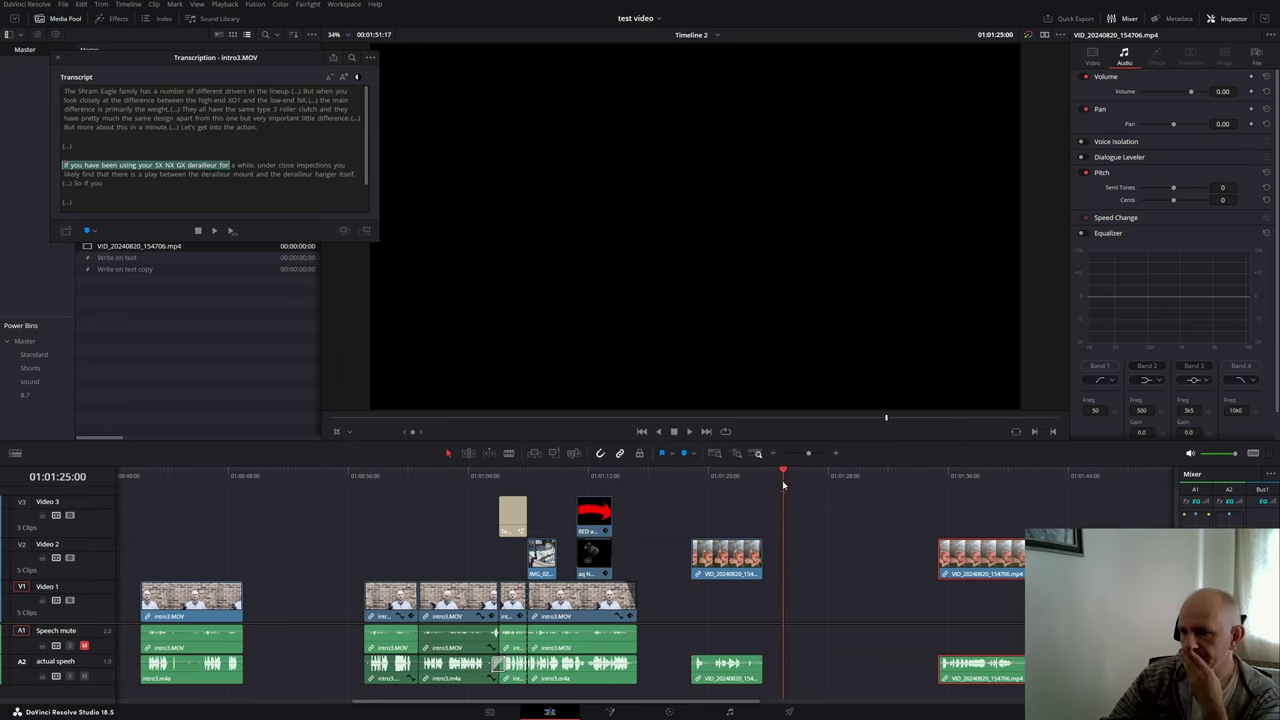
{"action": "left_click_drag", "start_coordinate": [782, 480], "coordinate": [689, 553]}
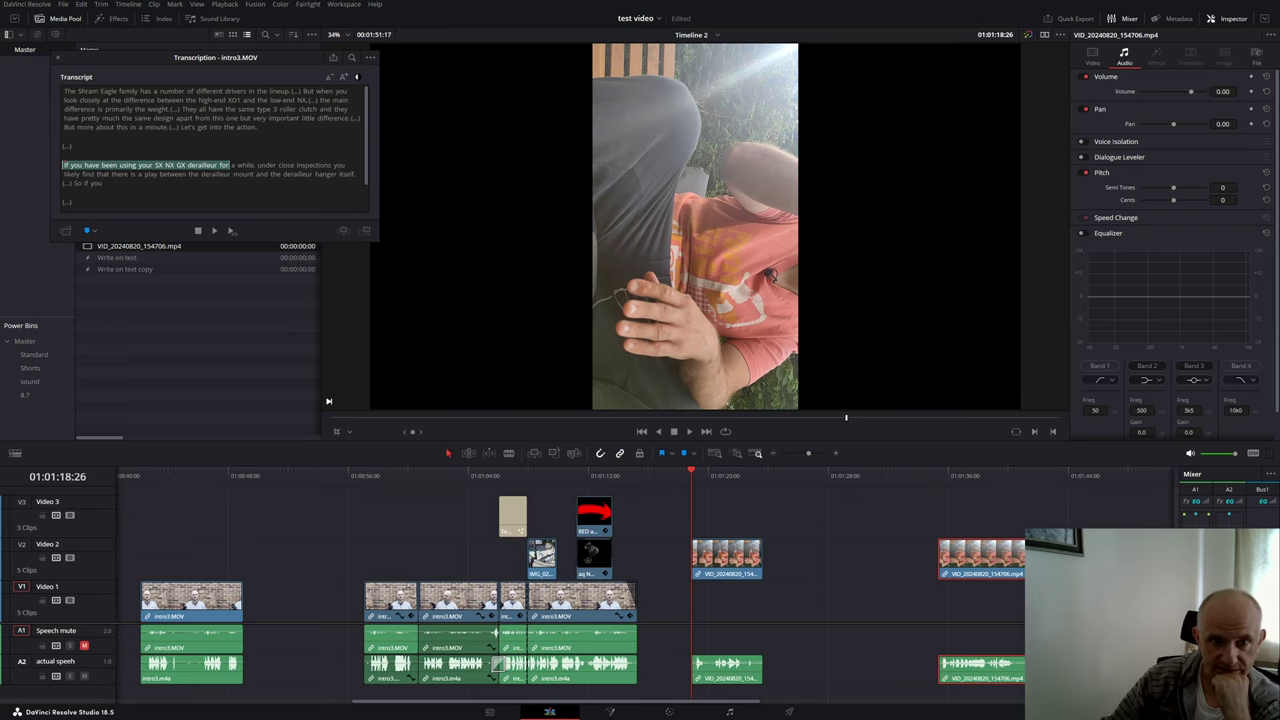
Step: Add drum roll.m4a on a new audio track and align its beginning with the start of the short VID_20240820_154706.mp4 clip
{"action": "left_click_drag", "start_coordinate": [413, 617], "coordinate": [696, 691]}
{"action": "left_click_drag", "start_coordinate": [691, 492], "coordinate": [673, 496]}
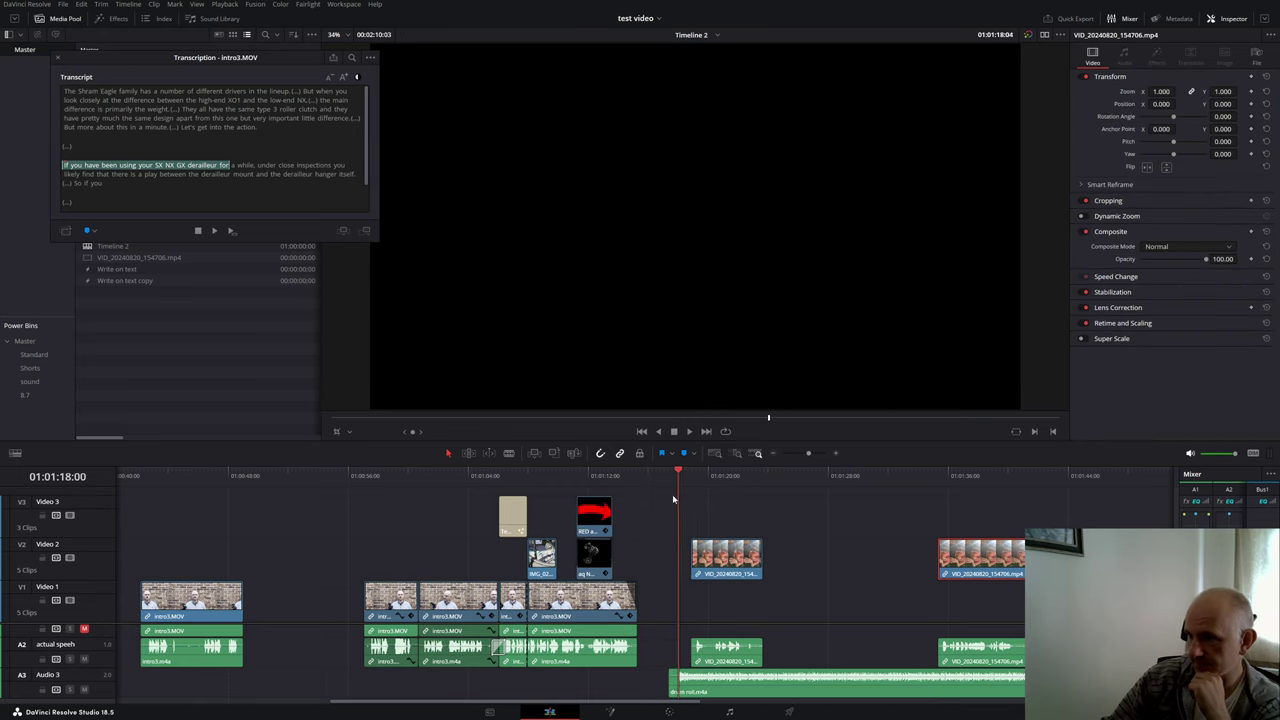
{"action": "left_click", "coordinate": [669, 502]}
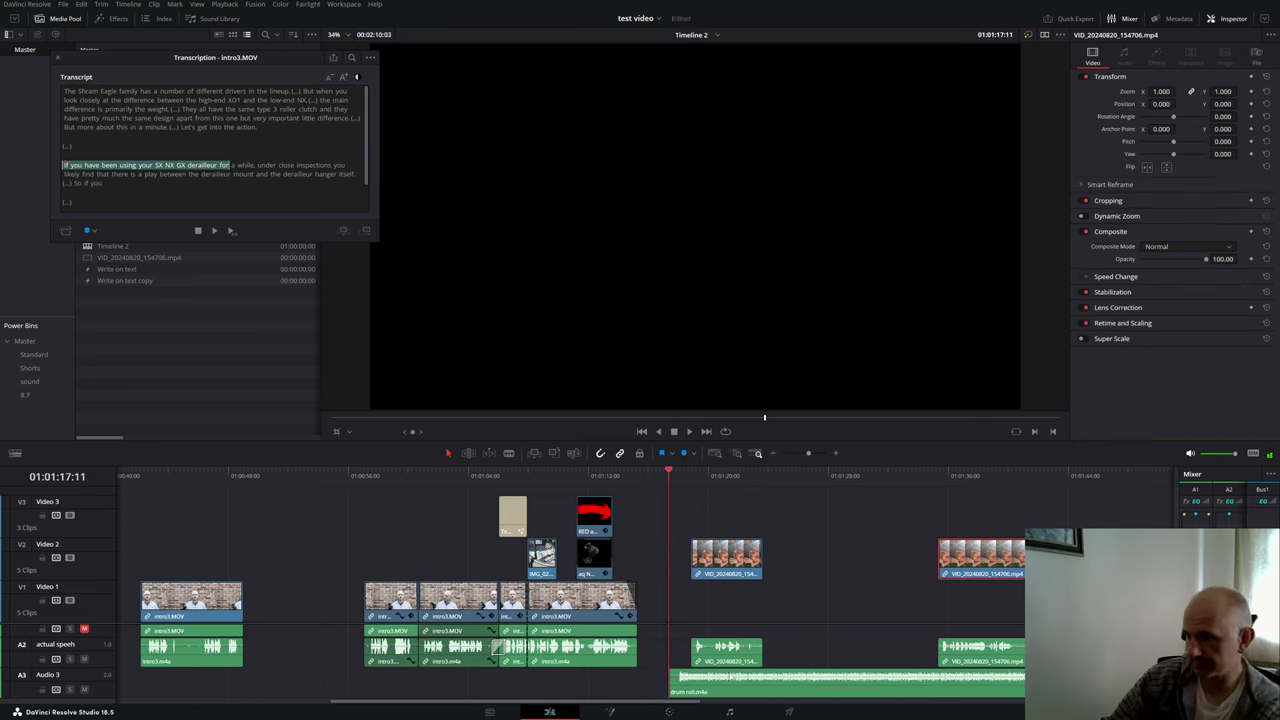
{"action": "left_click_drag", "start_coordinate": [720, 686], "coordinate": [737, 686]}
Step: Play the short clip with the drum roll and lower the drum roll's volume to -6.82
{"action": "key", "text": "space"}
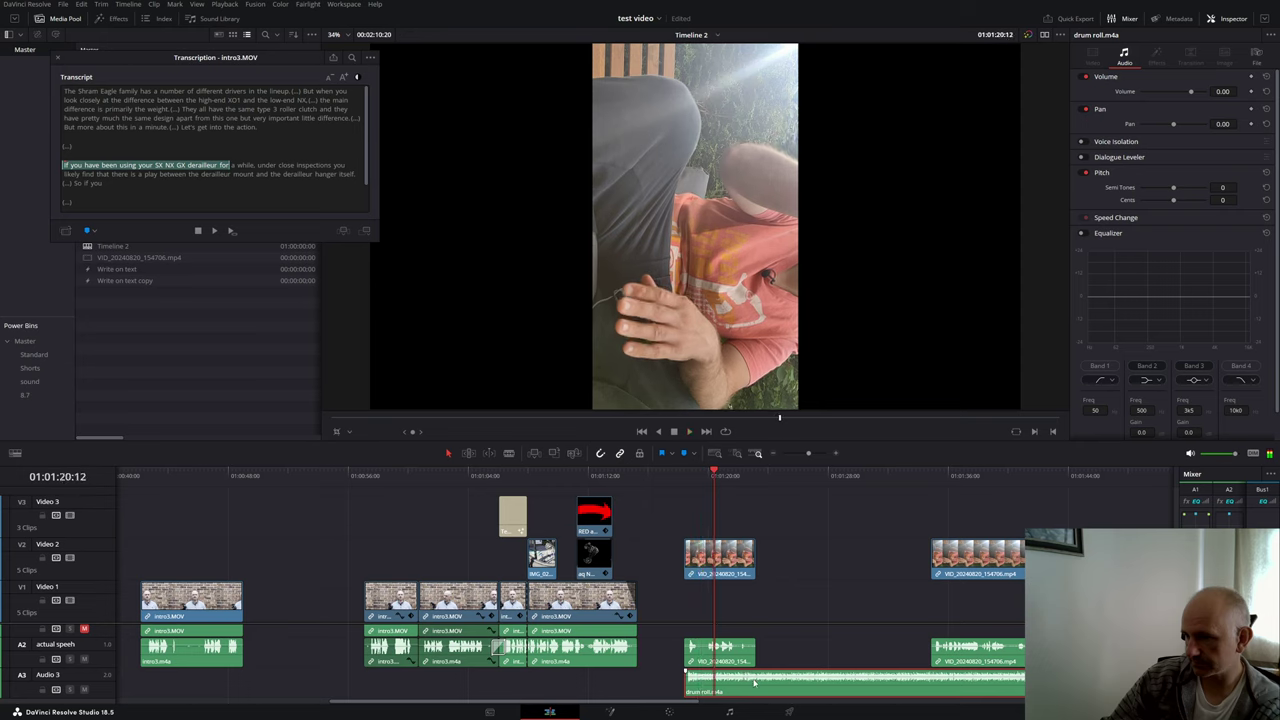
{"action": "left_click_drag", "start_coordinate": [750, 679], "coordinate": [750, 683]}
{"action": "key", "text": "space"}
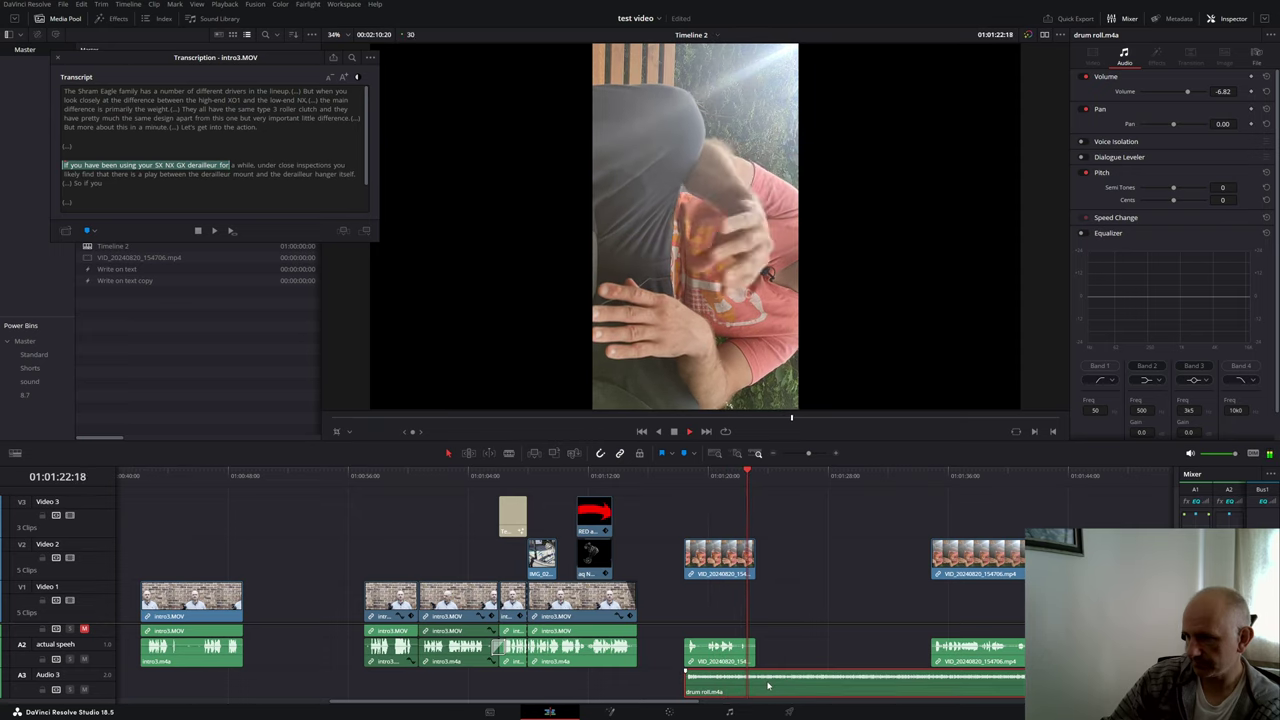
Step: Split drum roll.m4a at 01:01:23:07 and delete the part after the cut
{"action": "key", "text": "space"}
{"action": "key", "text": "ctrl+b"}
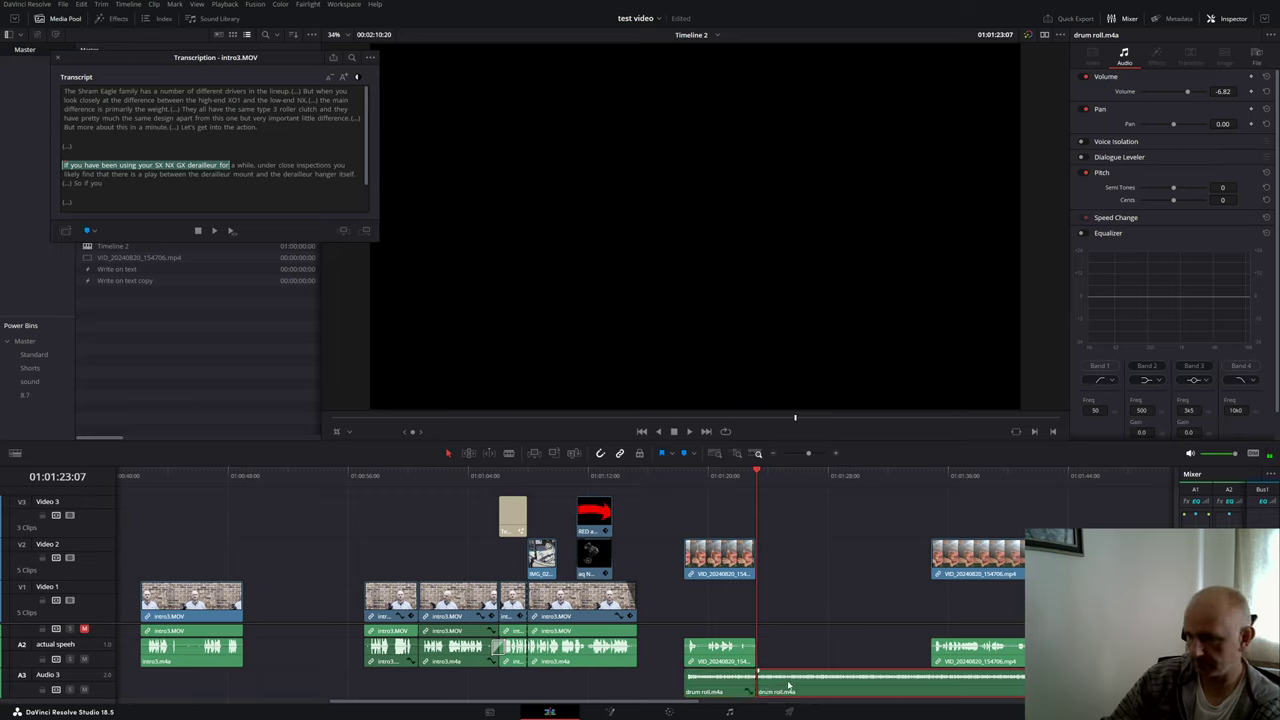
{"action": "left_click", "coordinate": [786, 686]}
{"action": "key", "text": "BackSpace"}
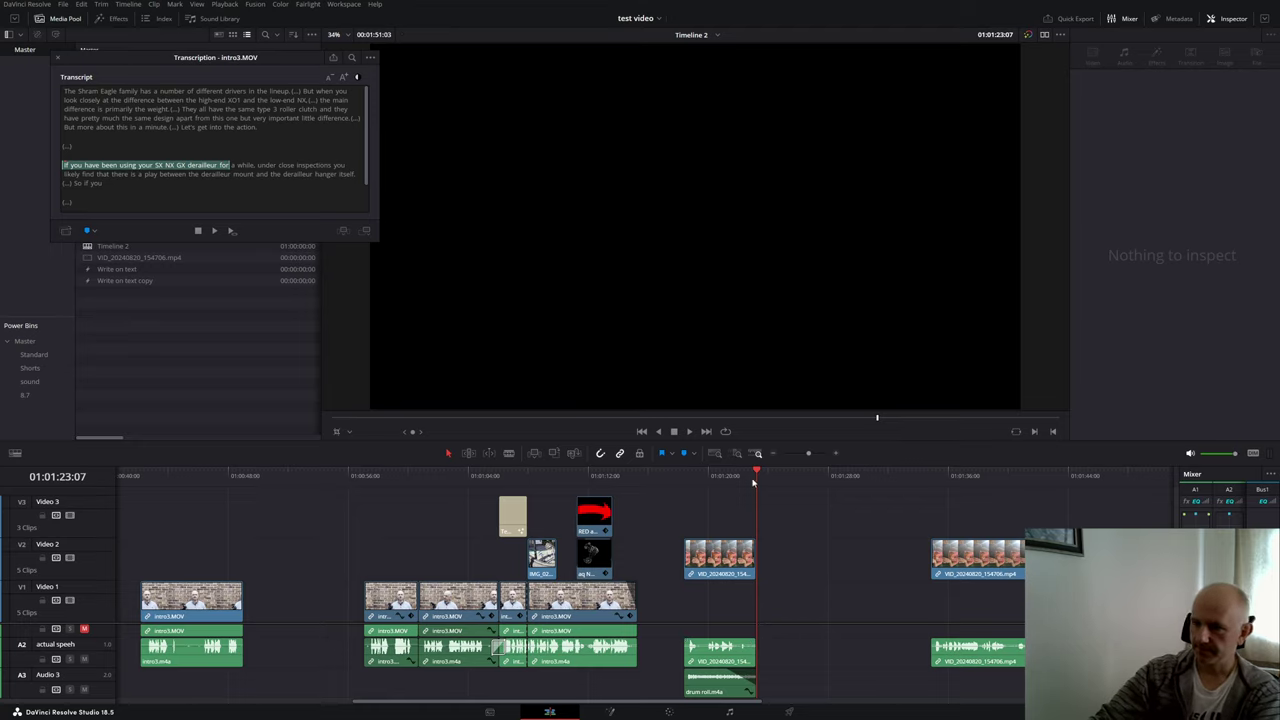
Step: Delete the remaining drum roll.m4a clip from Audio 3
{"action": "left_click", "coordinate": [718, 684]}
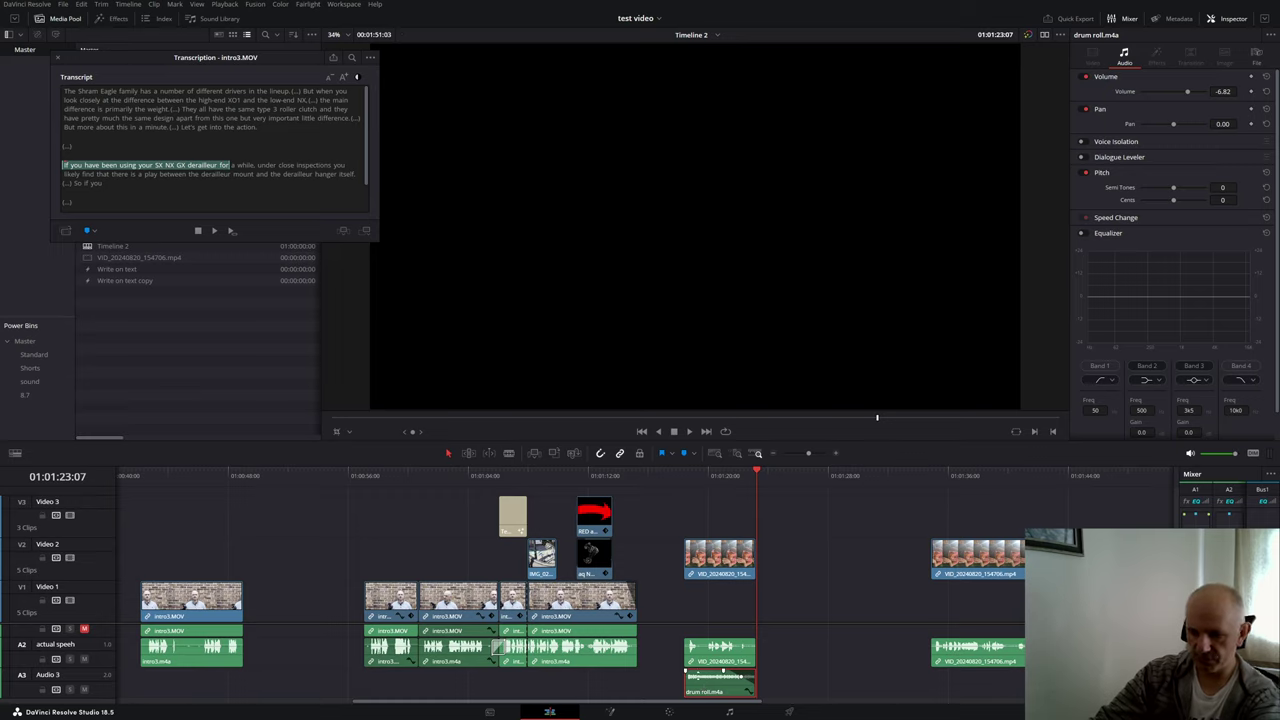
{"action": "key", "text": "Delete"}
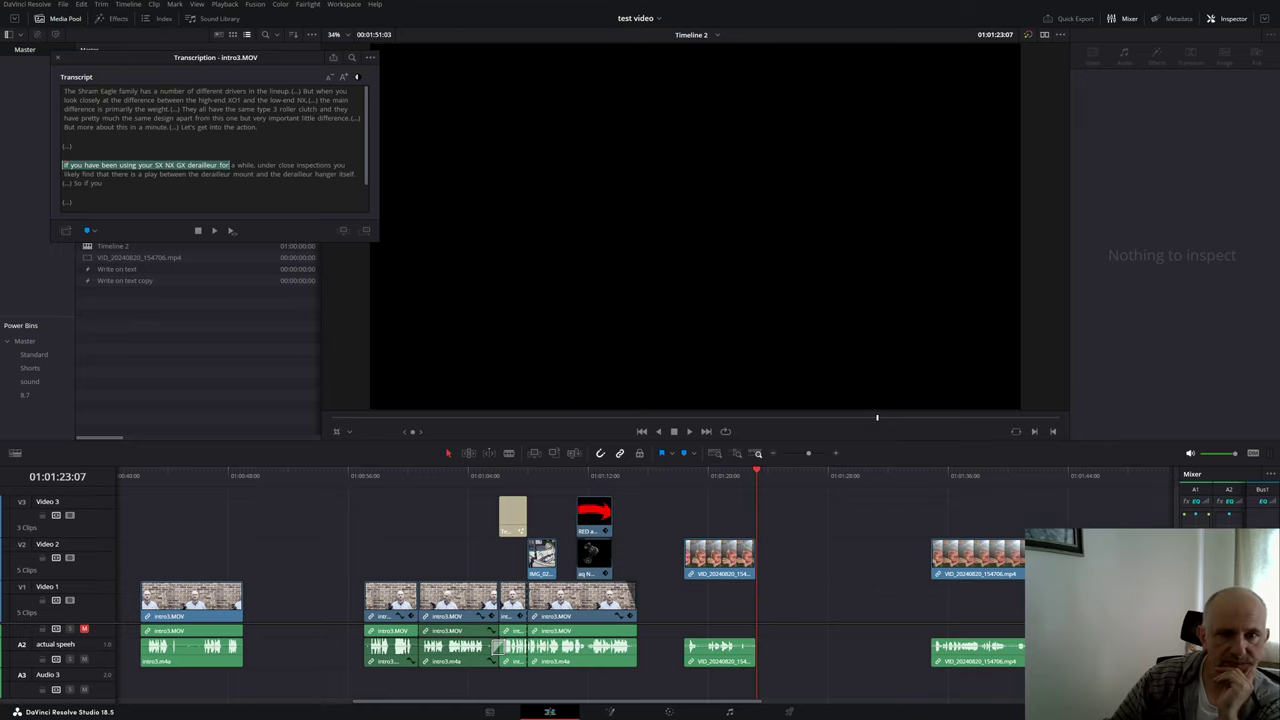
Step: Add the alex-productions emotional chill electronic vlog music track to Audio 3 from the timeline's start at 01:00:00:00 and lock Audio 3
{"action": "left_click_drag", "start_coordinate": [316, 581], "coordinate": [136, 682]}
{"action": "left_click_drag", "start_coordinate": [1062, 473], "coordinate": [62, 569]}
{"action": "key", "text": "ctrl+minus"}
{"action": "key", "text": "ctrl+minus"}
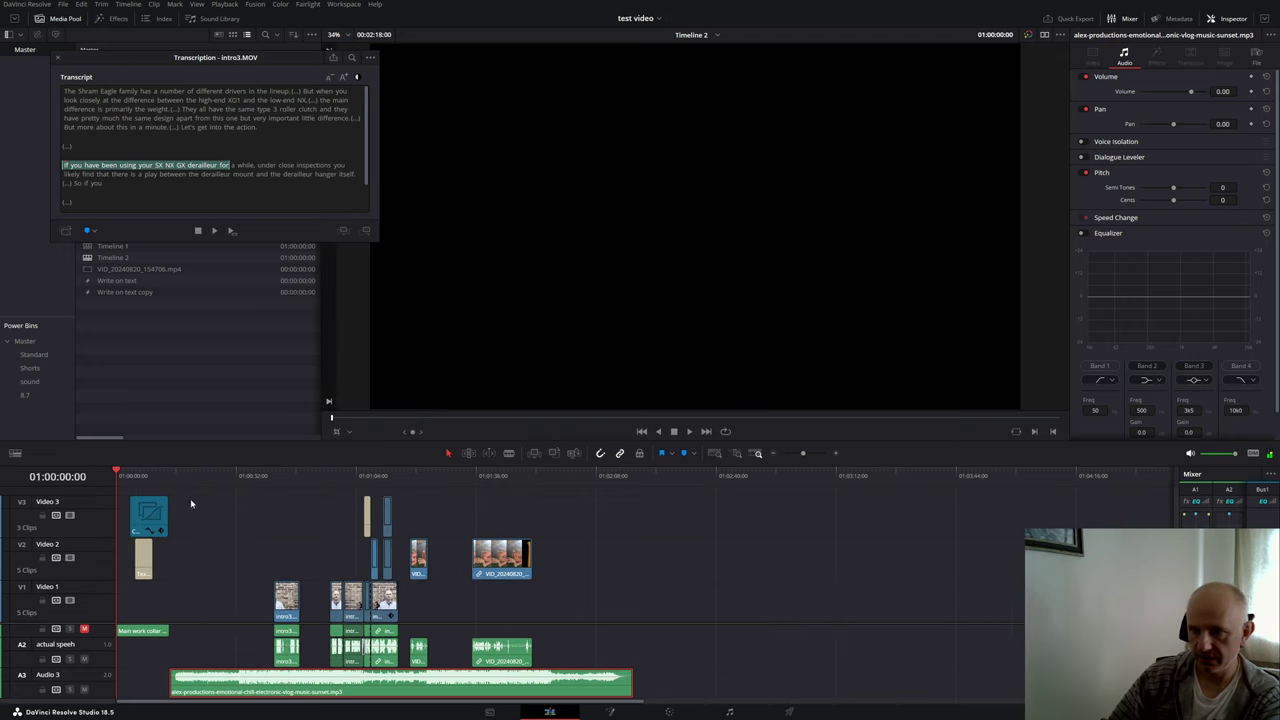
{"action": "left_click_drag", "start_coordinate": [222, 690], "coordinate": [170, 690]}
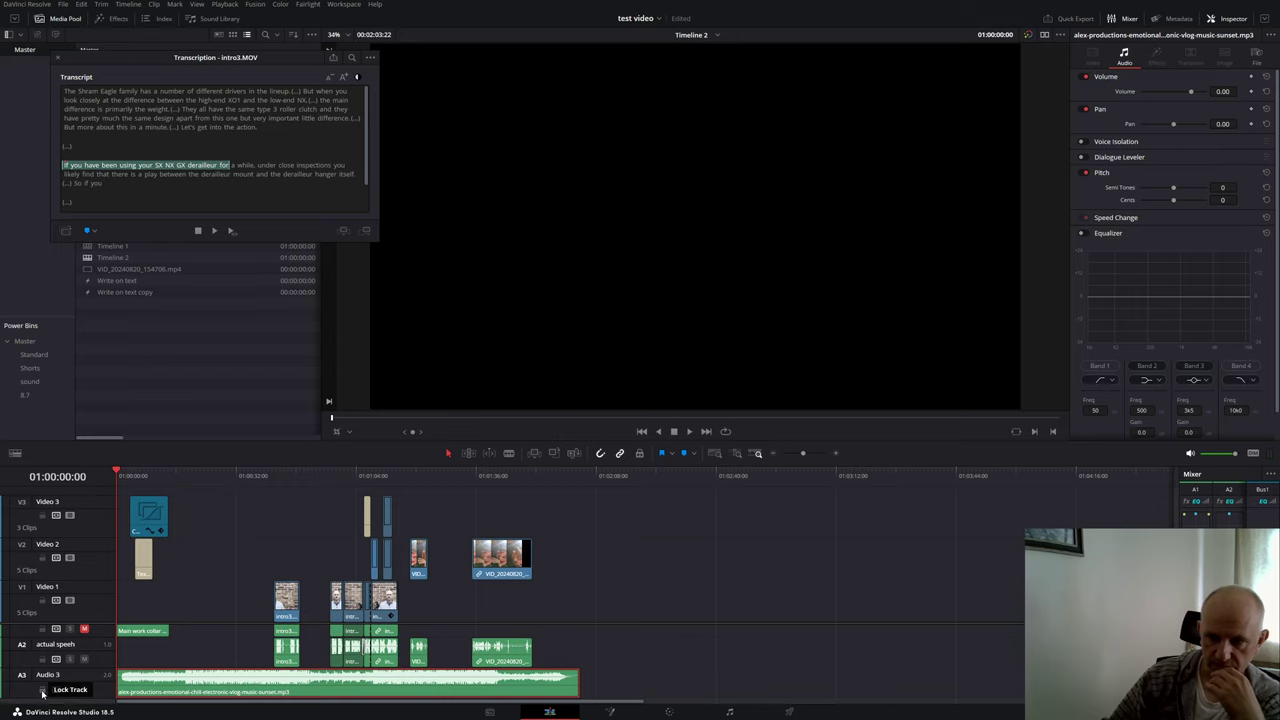
{"action": "left_click", "coordinate": [42, 691]}
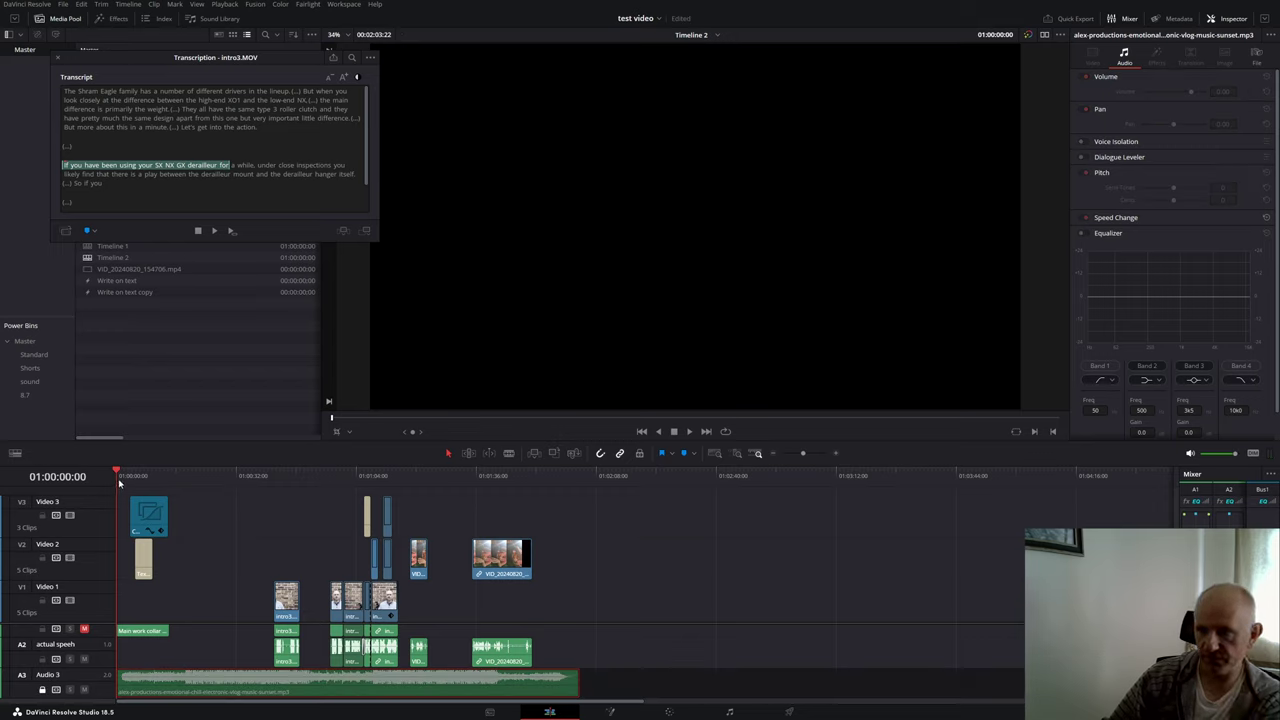
Step: Split the first intro3.MOV clip at about 01:00:44:18 and ripple-trim the second piece's start up to 01:00:46:00
{"action": "left_click_drag", "start_coordinate": [119, 484], "coordinate": [310, 563]}
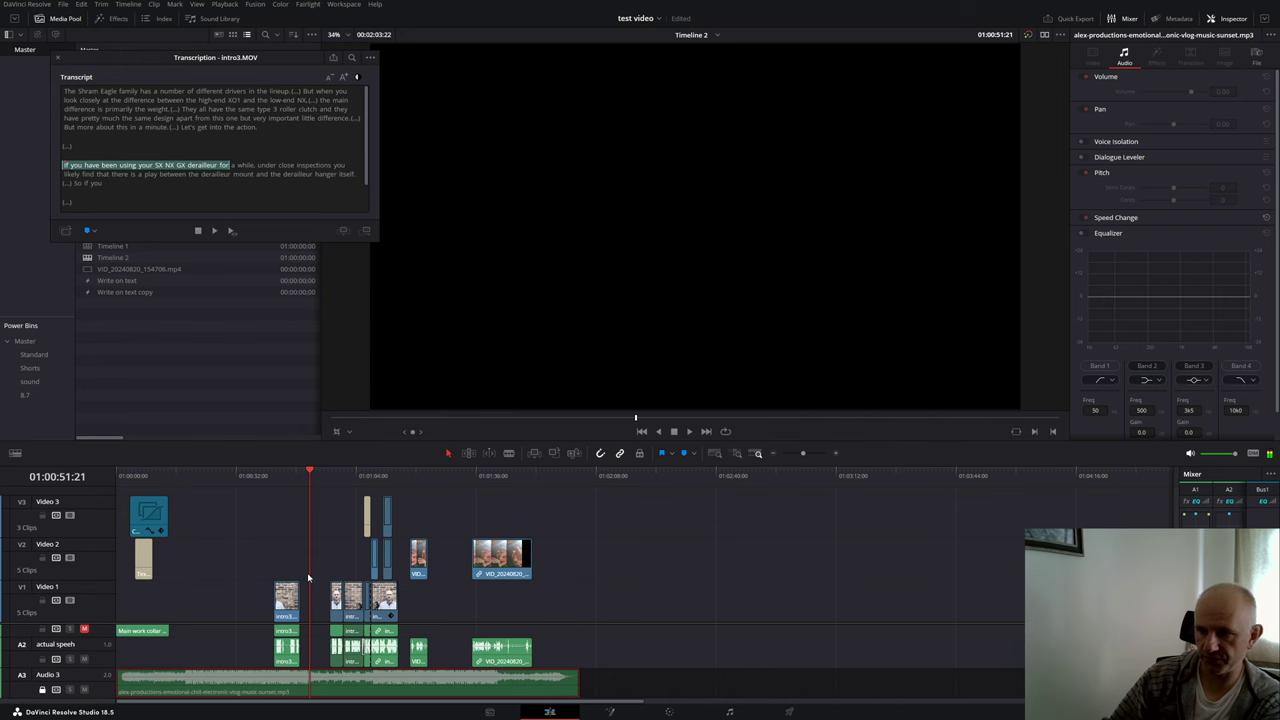
{"action": "left_click_drag", "start_coordinate": [309, 578], "coordinate": [277, 527]}
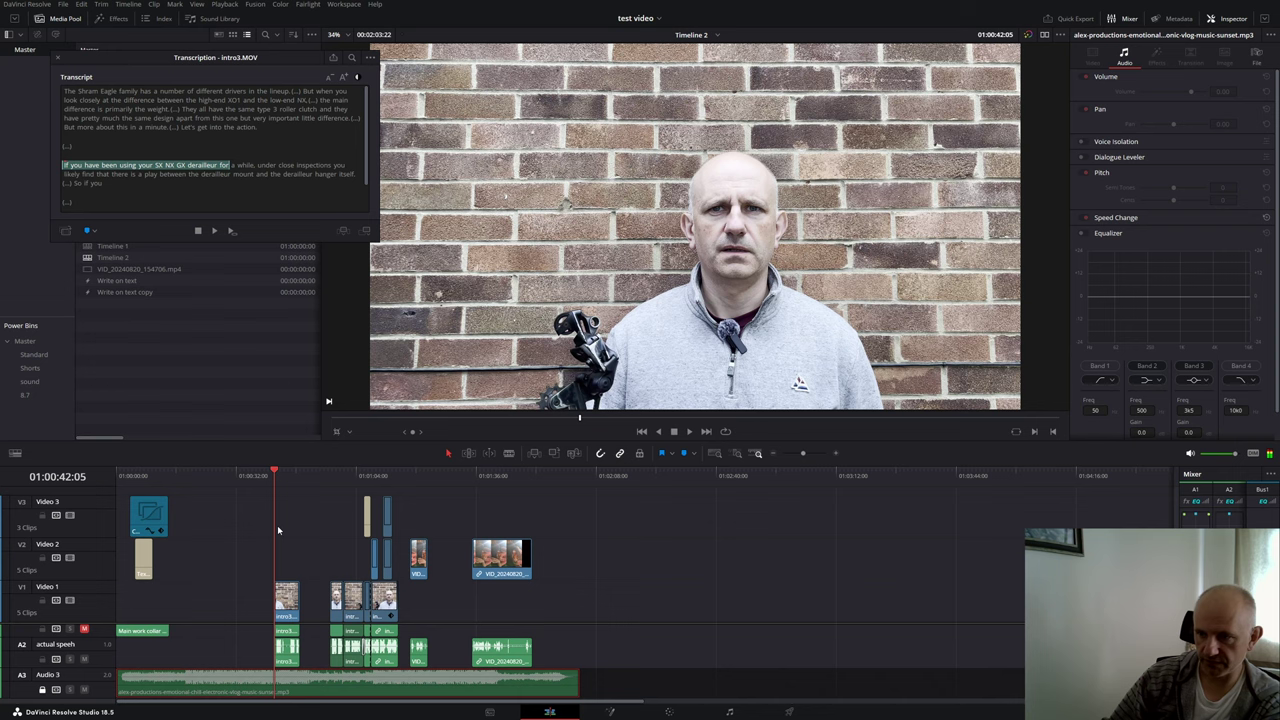
{"action": "key", "text": "ctrl+equal"}
{"action": "key", "text": "ctrl+equal"}
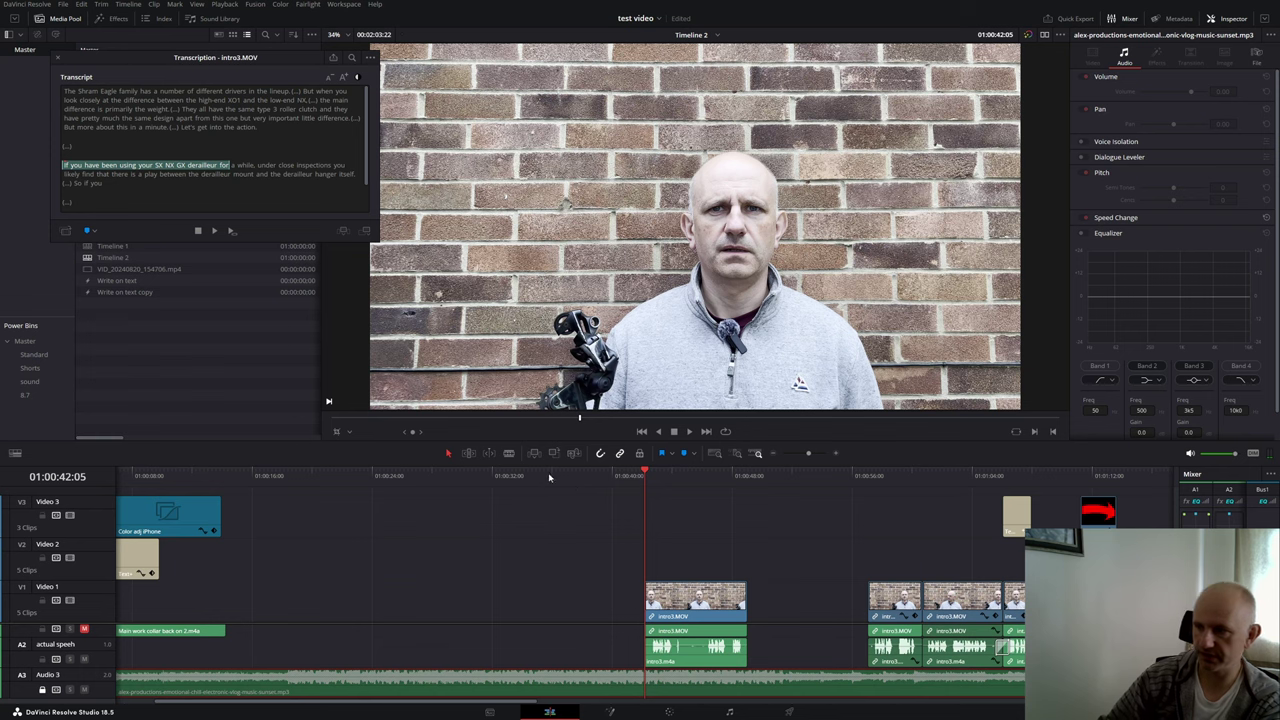
{"action": "key", "text": "space"}
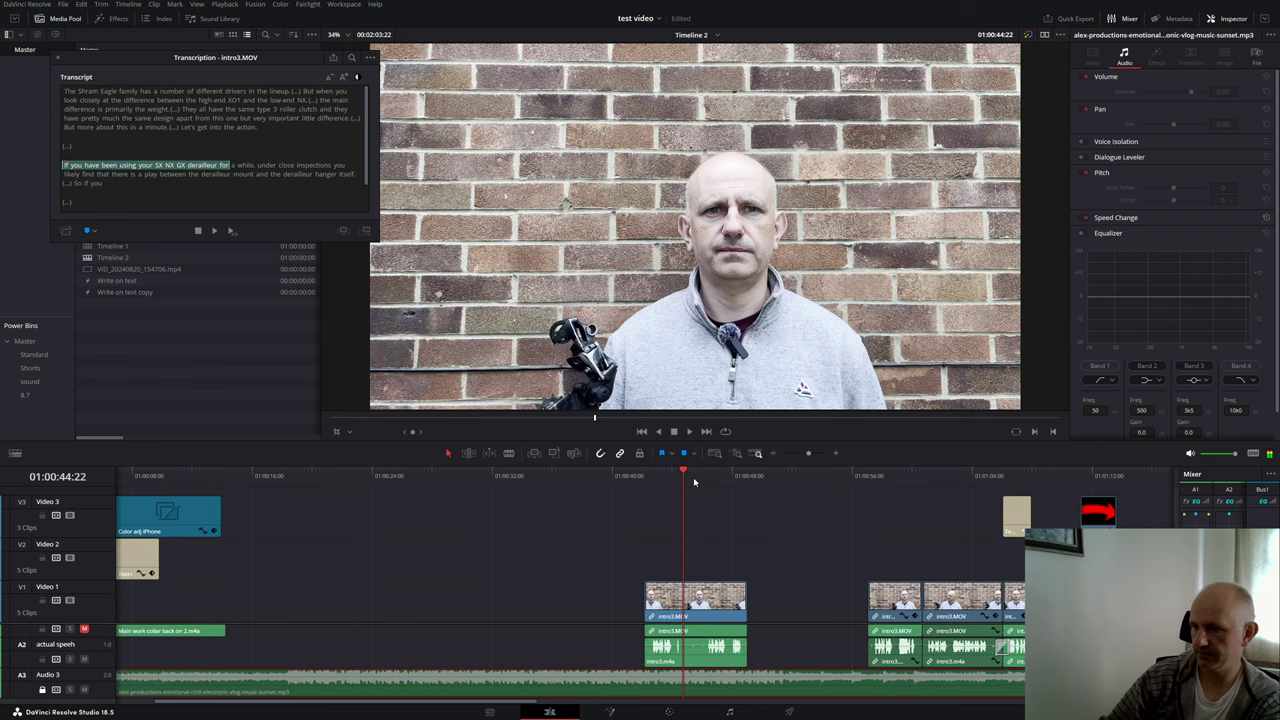
{"action": "mouse_move", "coordinate": [684, 478]}
{"action": "left_mouse_down"}
{"action": "mouse_move", "coordinate": [717, 478]}
{"action": "mouse_move", "coordinate": [703, 480]}
{"action": "left_mouse_up"}
{"action": "left_click", "coordinate": [708, 543]}
{"action": "key", "text": "ctrl+b"}
{"action": "left_click", "coordinate": [738, 535]}
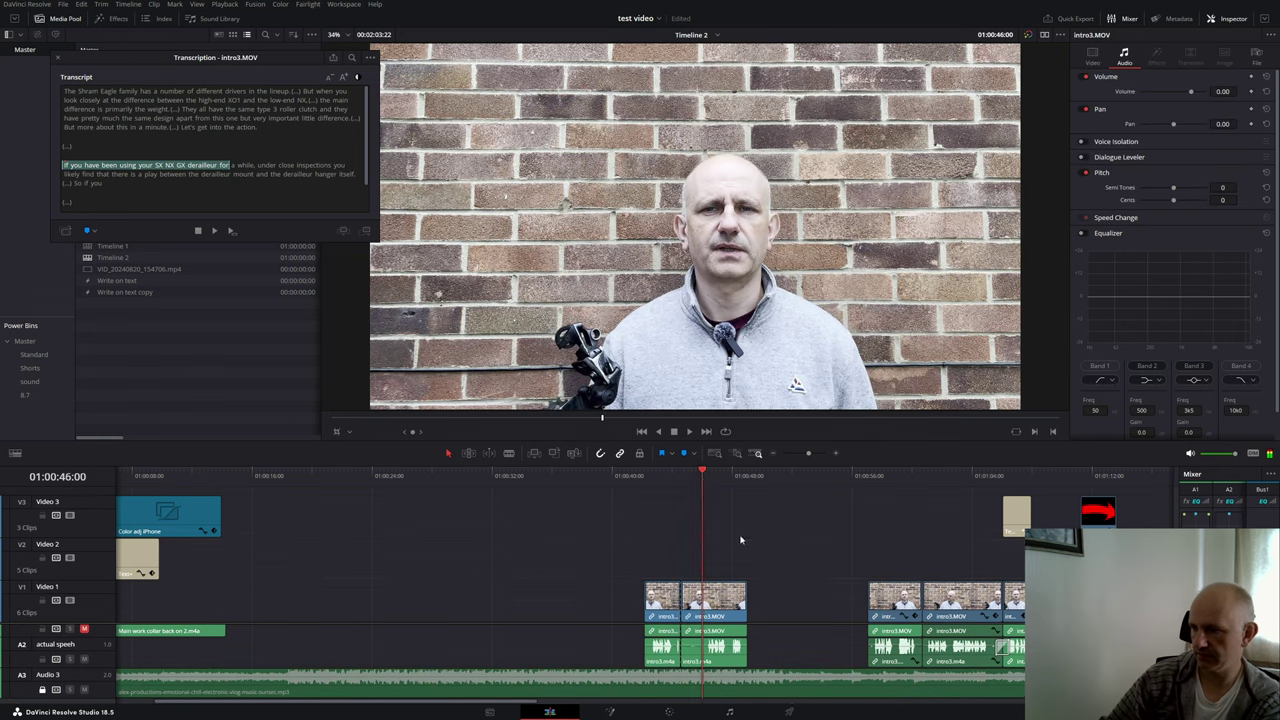
{"action": "key", "text": "ctrl+shift+["}
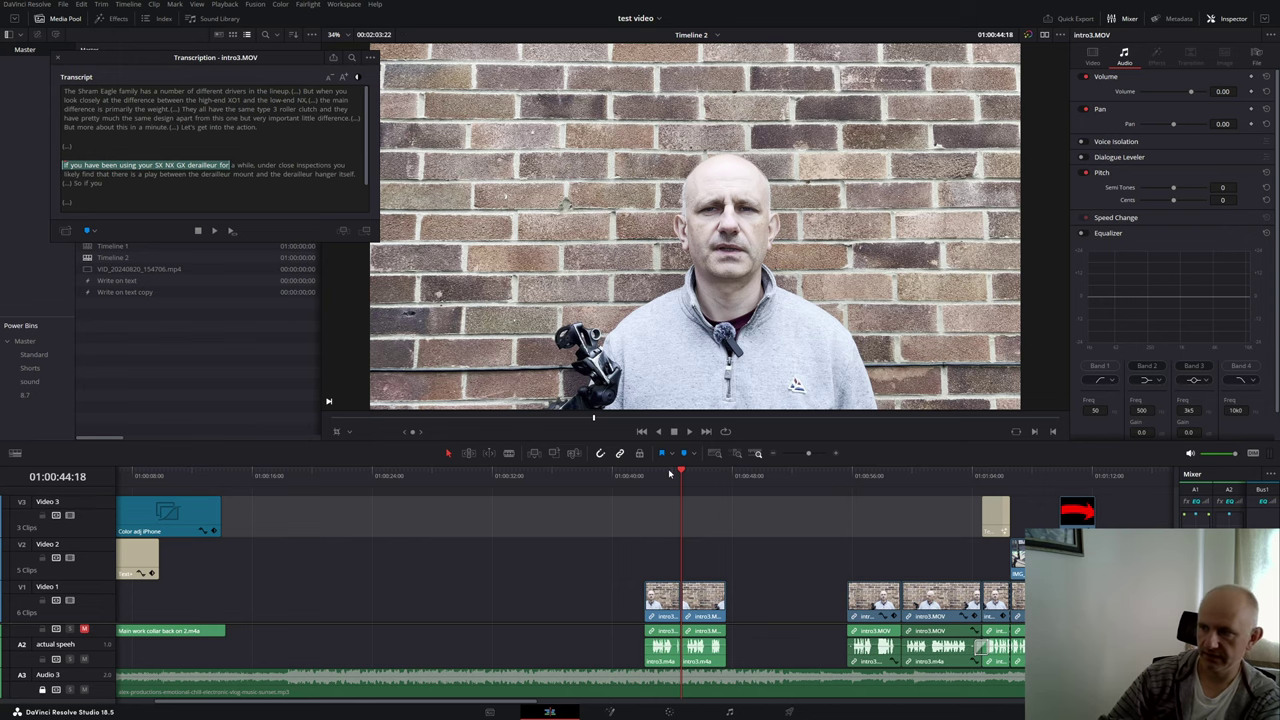
Step: Place the first intro3.MOV piece and the short VID_20240820_154706.mp4 clip side by side on Video 1 near 01:00:20, with Color adj iPhone above on Video 2
{"action": "left_click_drag", "start_coordinate": [671, 476], "coordinate": [116, 480]}
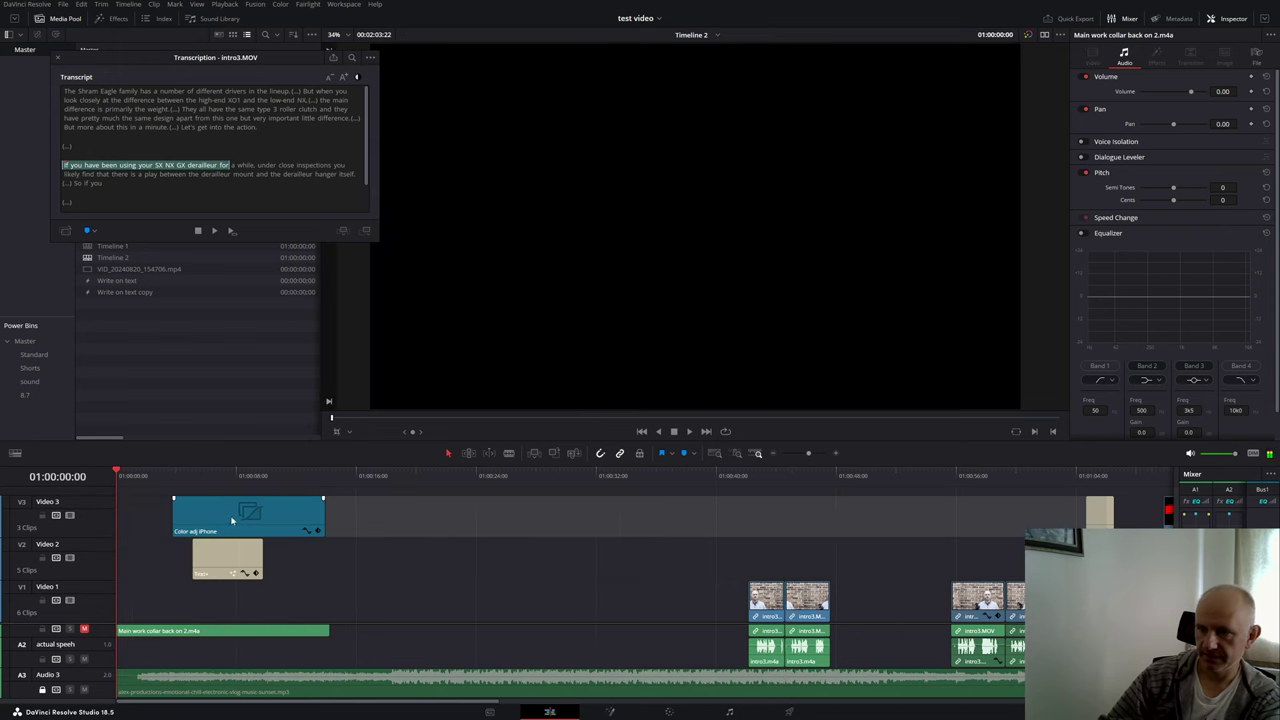
{"action": "key", "text": "ctrl+minus"}
{"action": "left_click", "coordinate": [166, 518]}
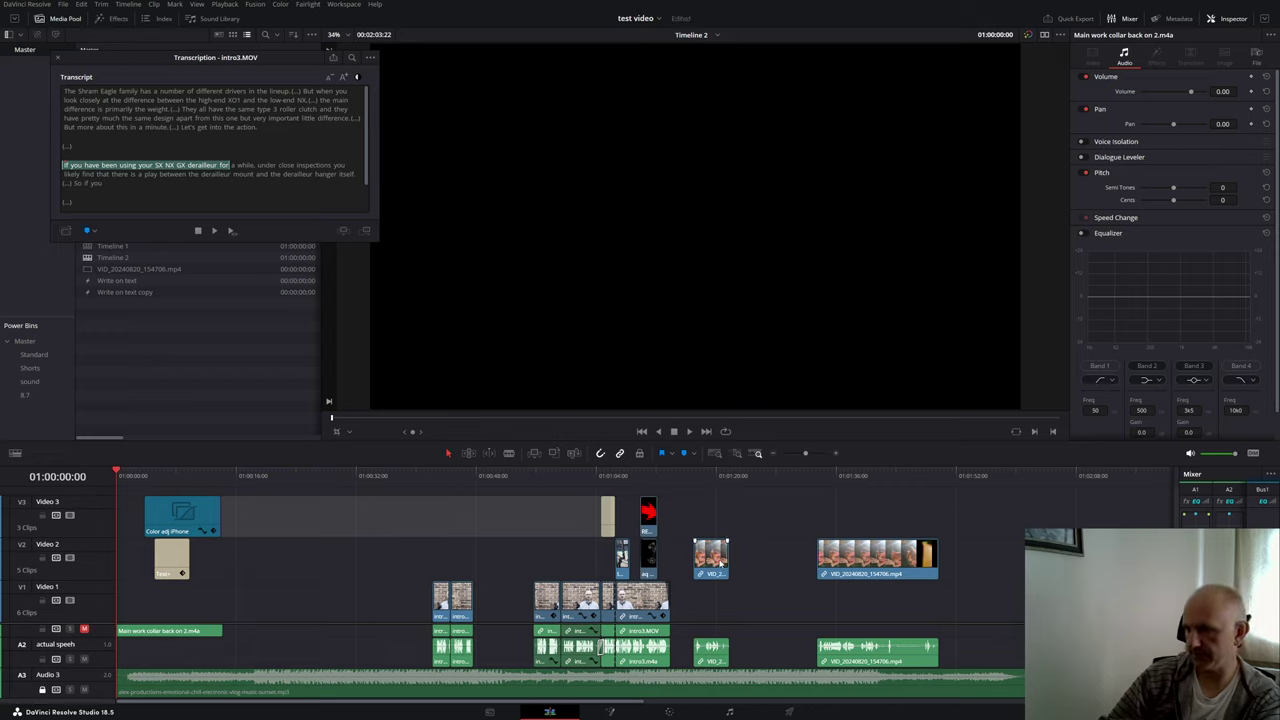
{"action": "left_click_drag", "start_coordinate": [720, 563], "coordinate": [700, 603]}
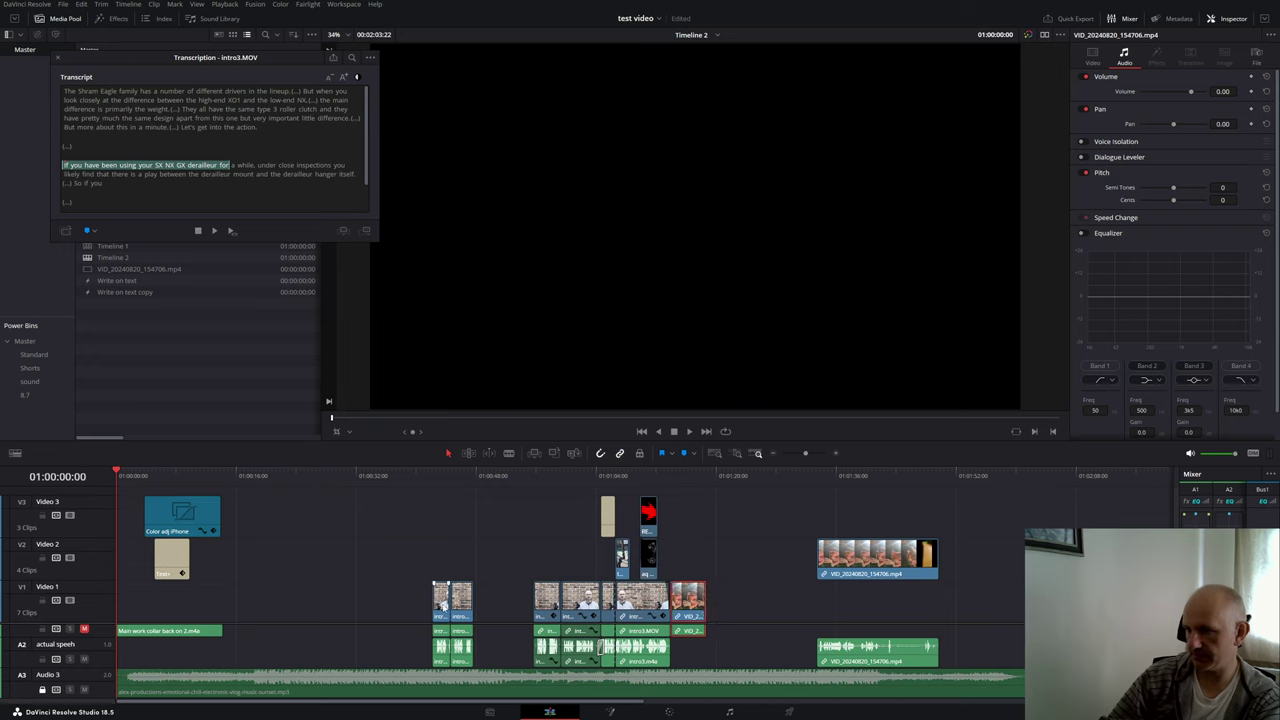
{"action": "left_click_drag", "start_coordinate": [444, 606], "coordinate": [276, 606]}
{"action": "left_click_drag", "start_coordinate": [690, 602], "coordinate": [302, 610]}
{"action": "left_click_drag", "start_coordinate": [175, 520], "coordinate": [300, 560]}
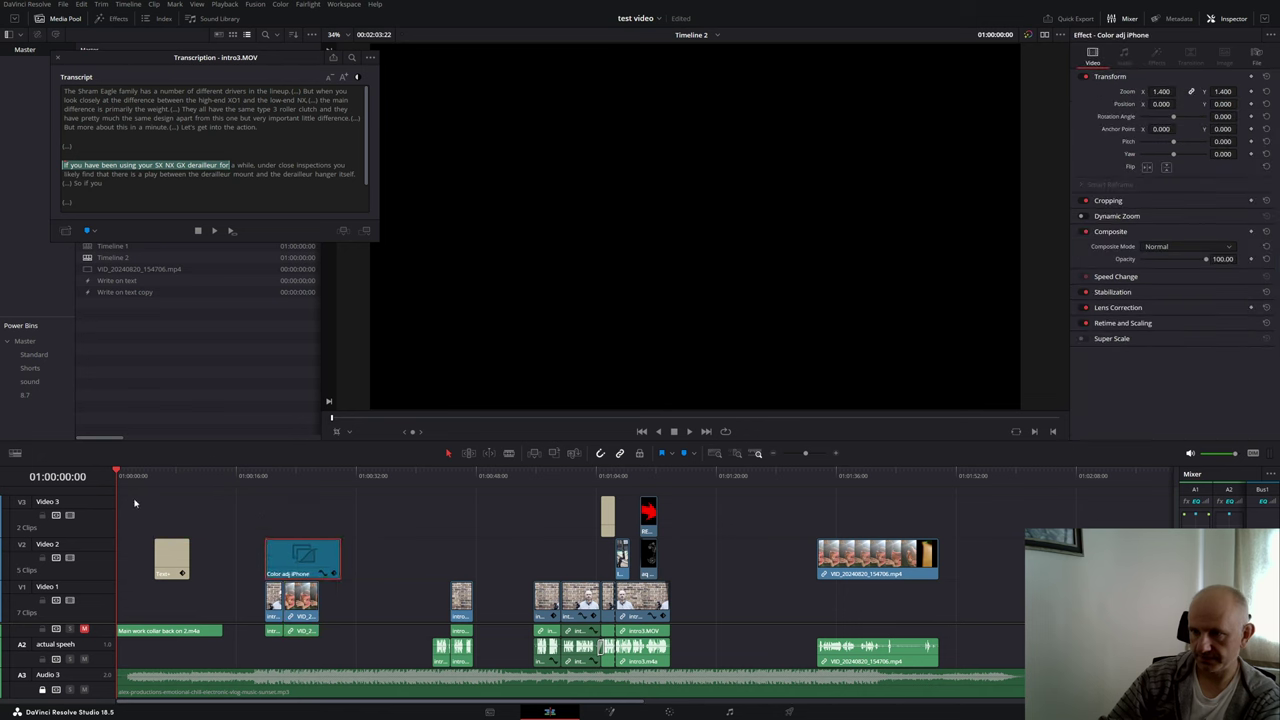
Step: Review the intro3.MOV and VID_20240820_154706.mp4 clips beneath the Color adj iPhone adjustment clip, parking the playhead at 01:00:20:13
{"action": "left_click_drag", "start_coordinate": [116, 479], "coordinate": [289, 510]}
{"action": "key", "text": "ctrl+equal"}
{"action": "key", "text": "ctrl+equal"}
{"action": "key", "text": "ctrl+equal"}
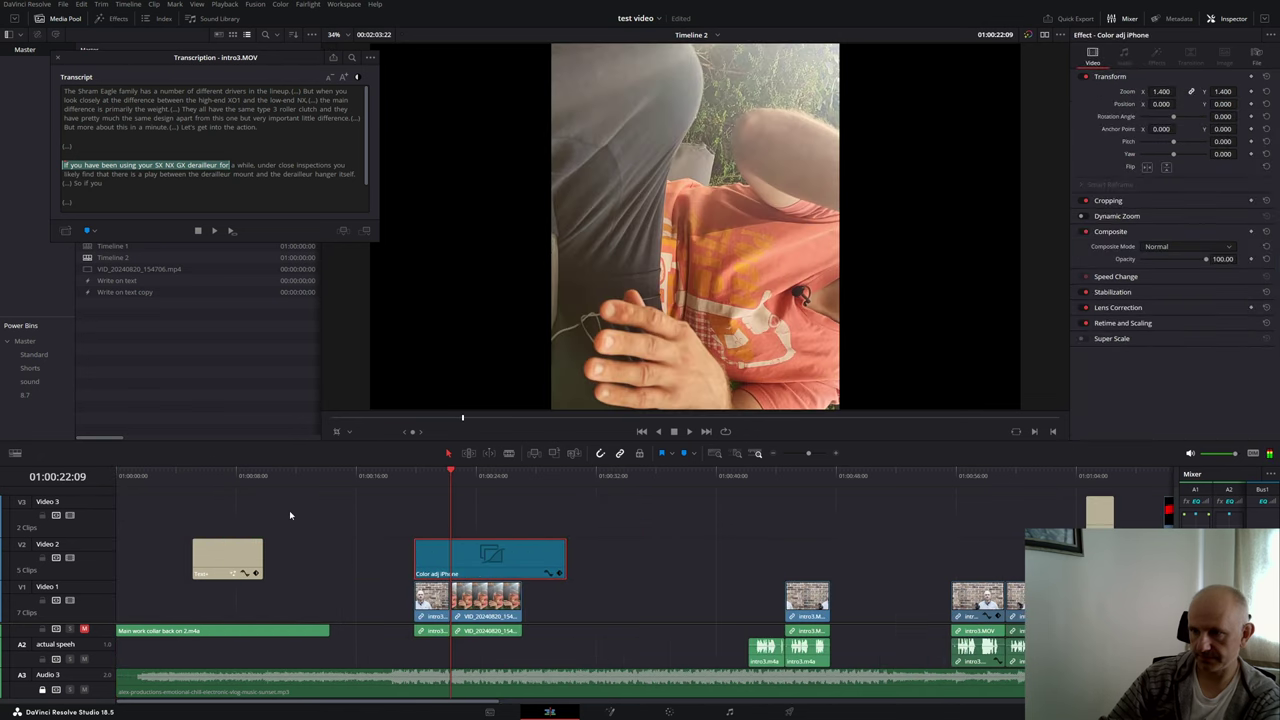
{"action": "left_click_drag", "start_coordinate": [650, 479], "coordinate": [597, 484]}
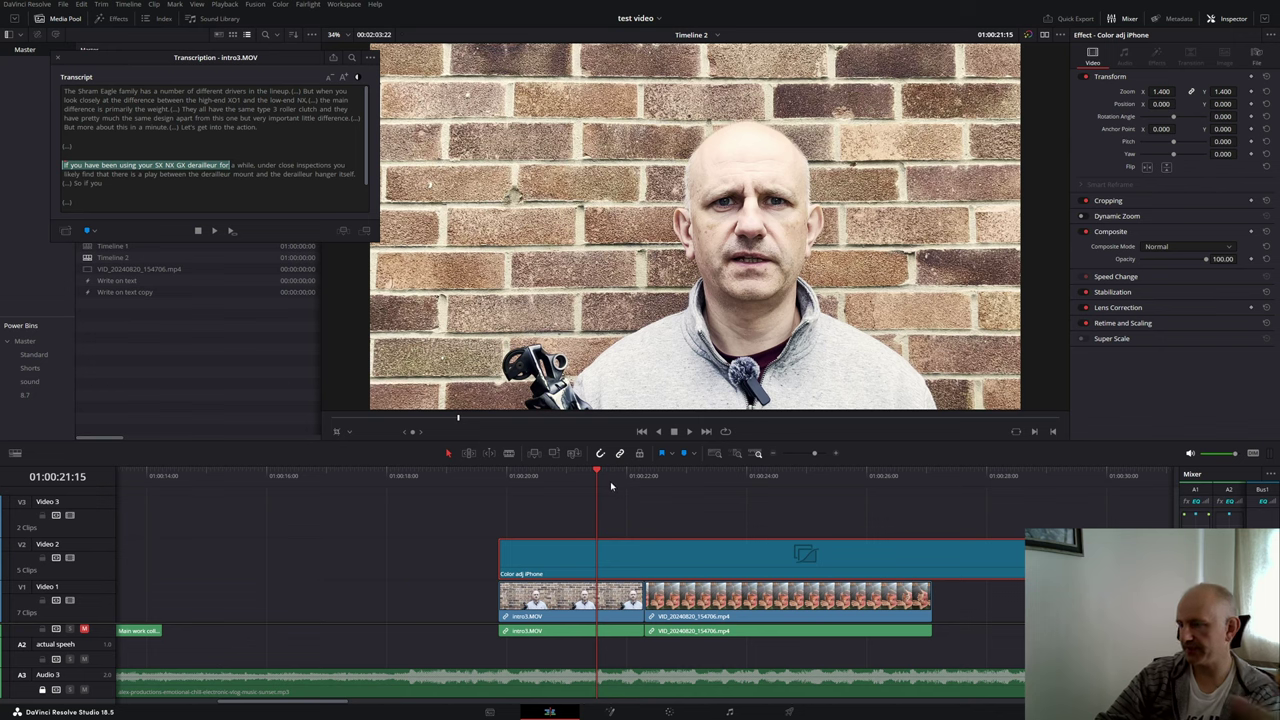
{"action": "left_click_drag", "start_coordinate": [595, 483], "coordinate": [533, 486]}
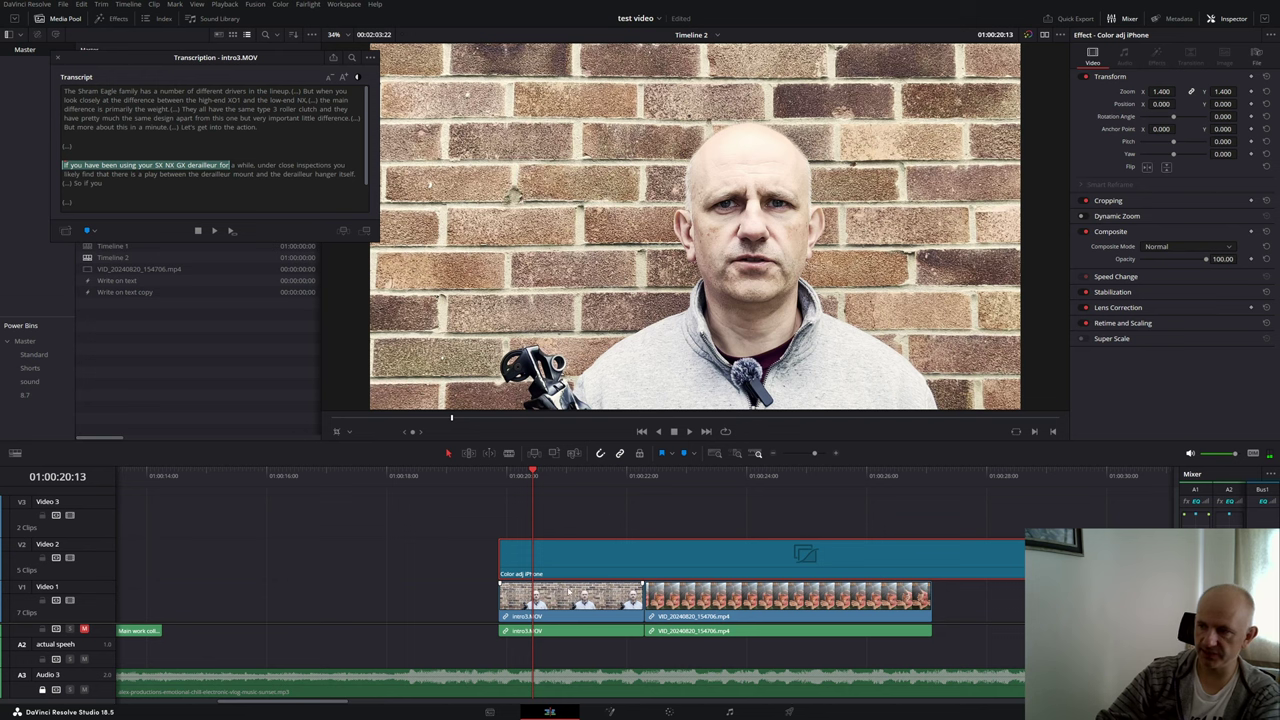
Step: Examine the Stabilization settings of the intro3.MOV clip beneath the Color adj iPhone adjustment clip
{"action": "left_click", "coordinate": [572, 596]}
{"action": "left_click", "coordinate": [1118, 293]}
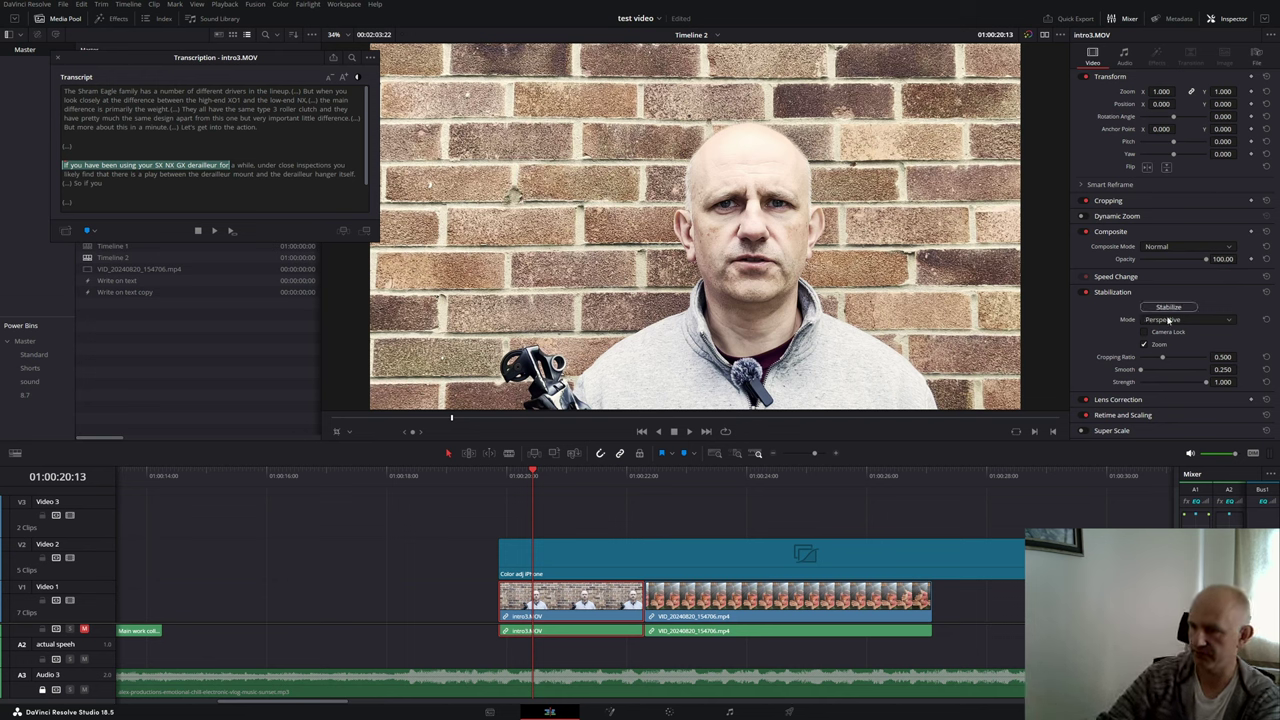
{"action": "left_click", "coordinate": [704, 506]}
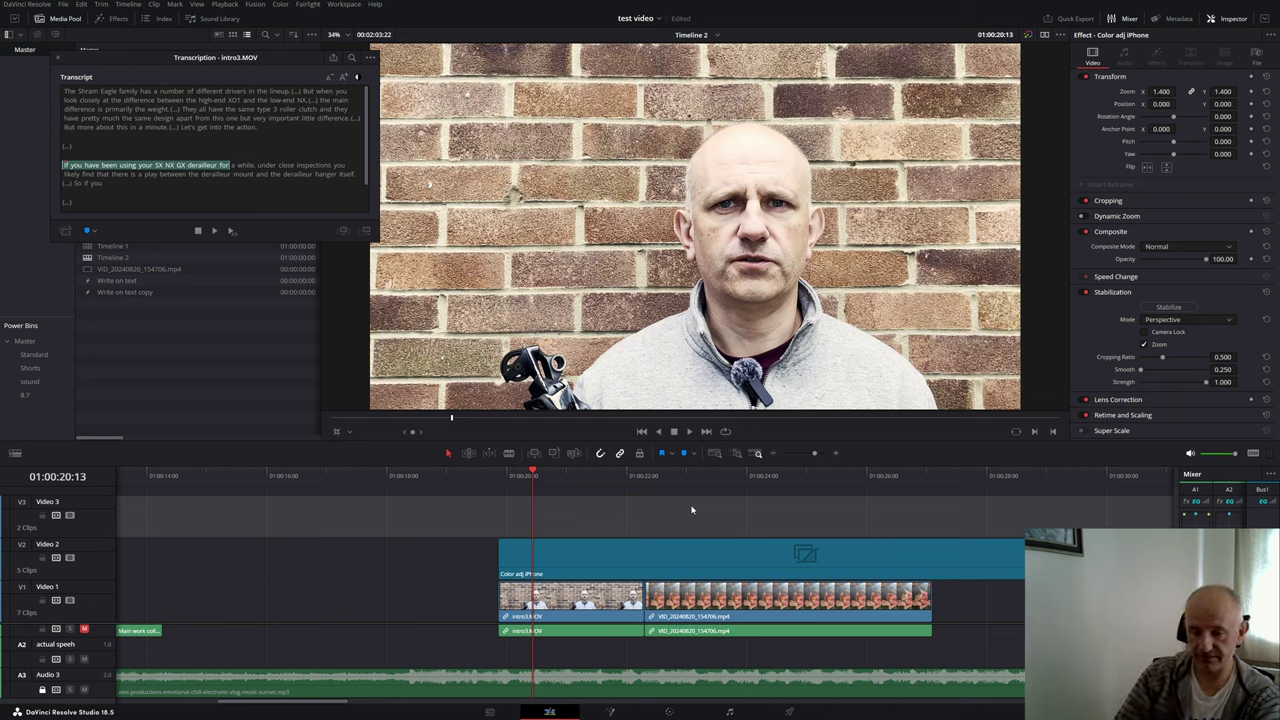
Step: Grade the Color adj iPhone adjustment clip at 01:00:20:09 with contrast 1.310, Mid/Detail 99, saturation 70.80, shadows -100, highlights 43 and gain 1.04
{"action": "key", "text": "ctrl+minus"}
{"action": "scroll", "coordinate": [691, 510], "scroll_direction": "up", "scroll_amount": 2}
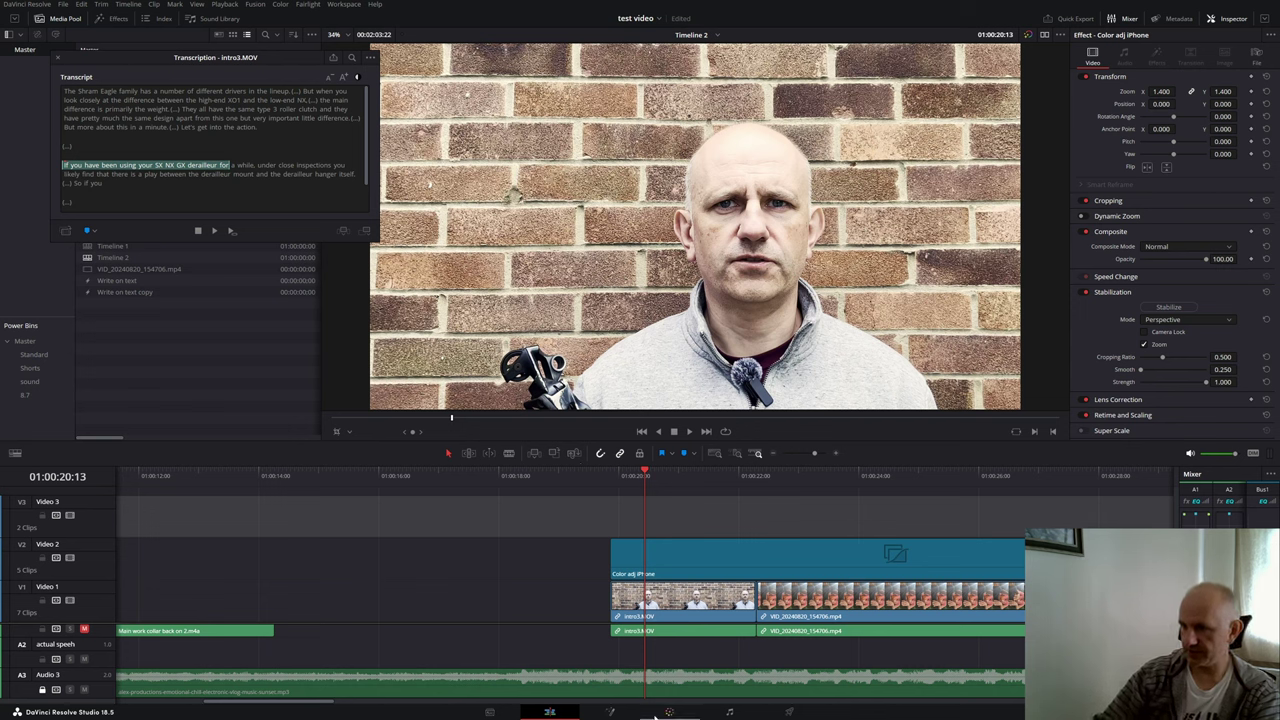
{"action": "left_click", "coordinate": [662, 568]}
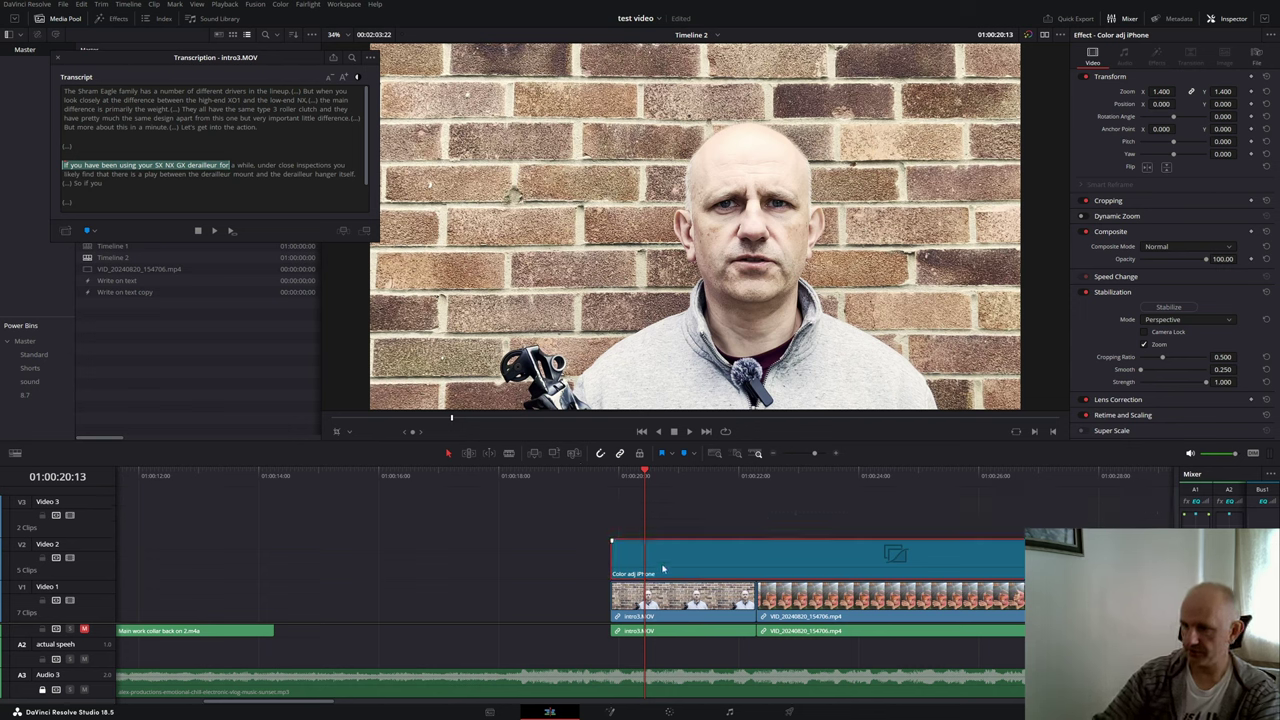
{"action": "left_click", "coordinate": [670, 510]}
{"action": "left_click", "coordinate": [690, 556]}
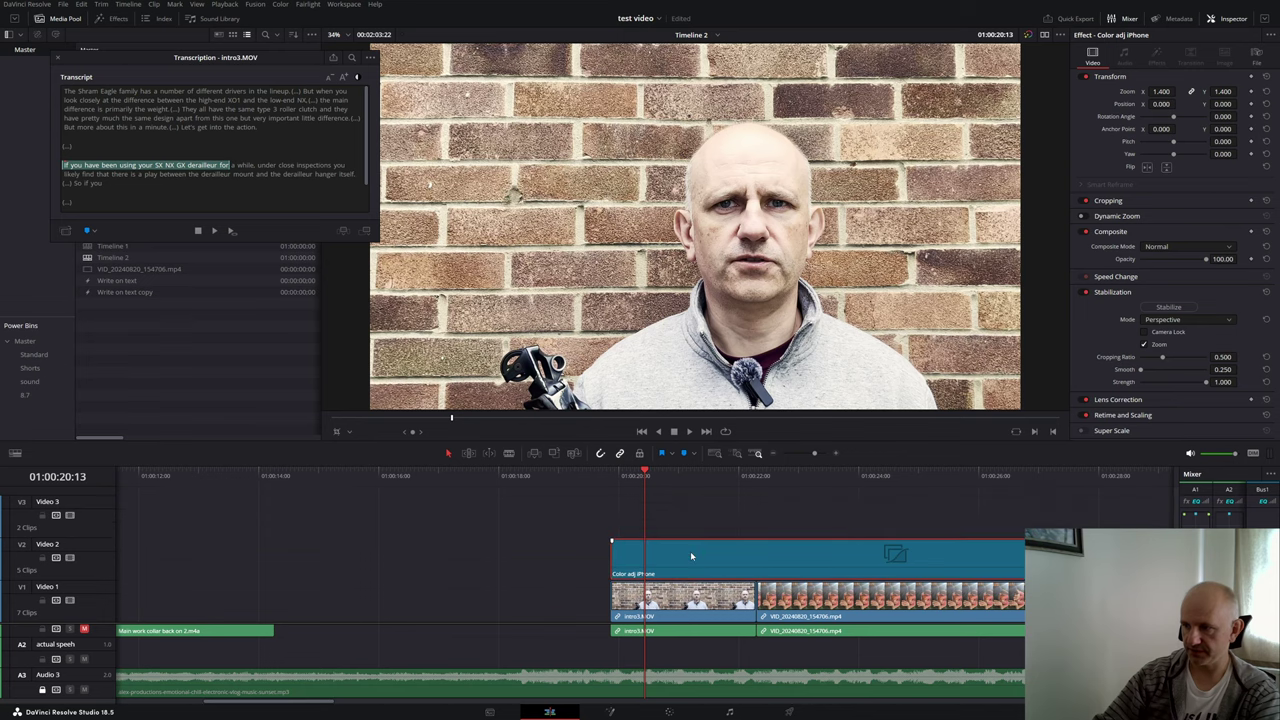
{"action": "left_click", "coordinate": [637, 490]}
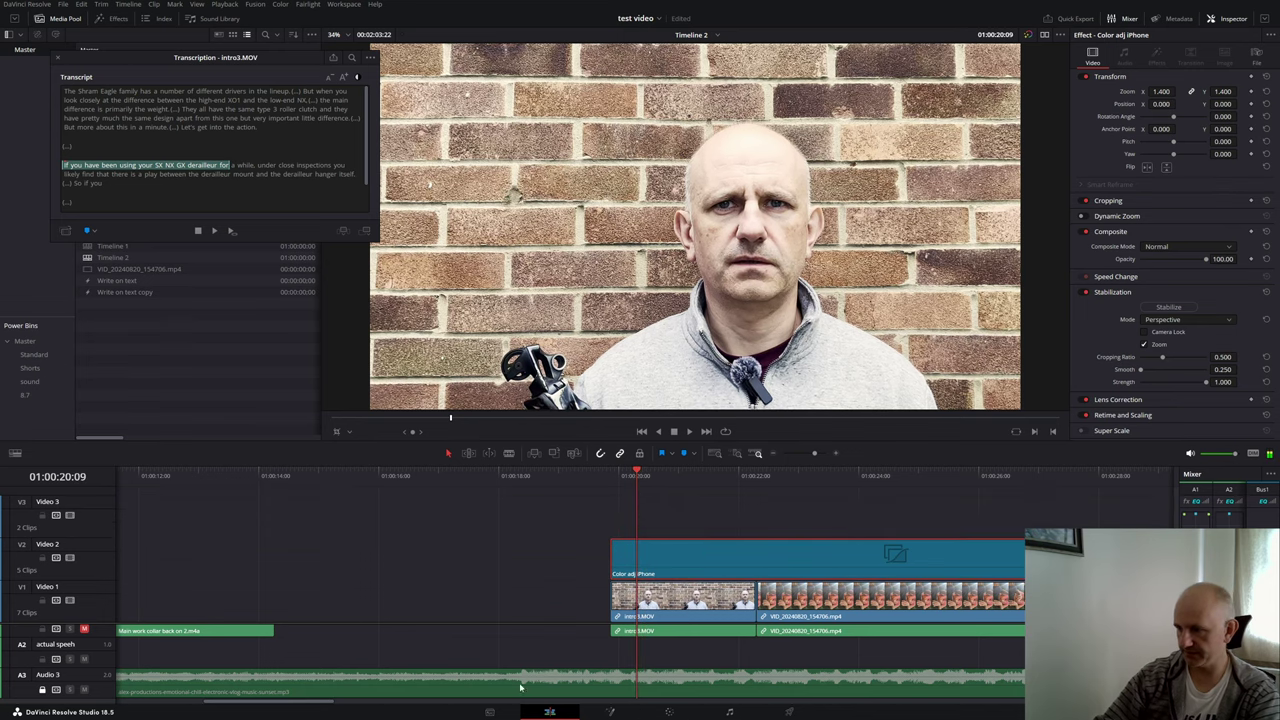
{"action": "left_click", "coordinate": [669, 712]}
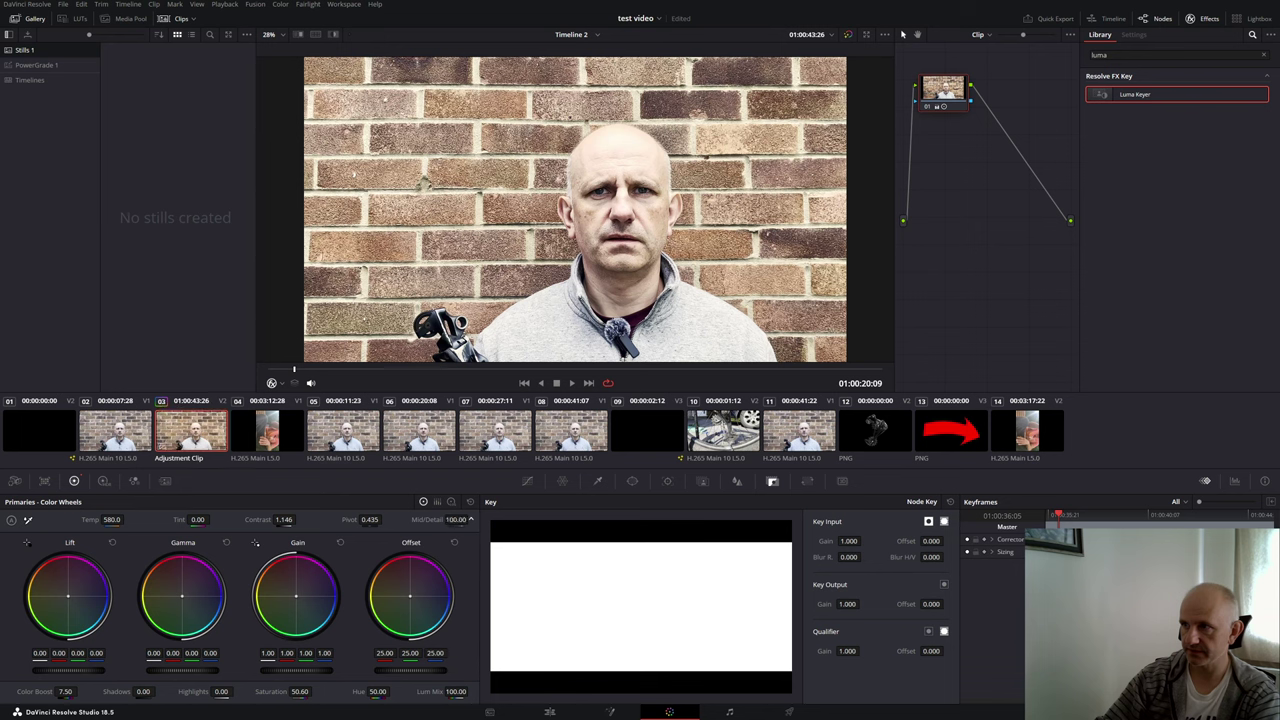
{"action": "left_click_drag", "start_coordinate": [470, 519], "coordinate": [636, 519]}
{"action": "left_click_drag", "start_coordinate": [285, 519], "coordinate": [310, 519]}
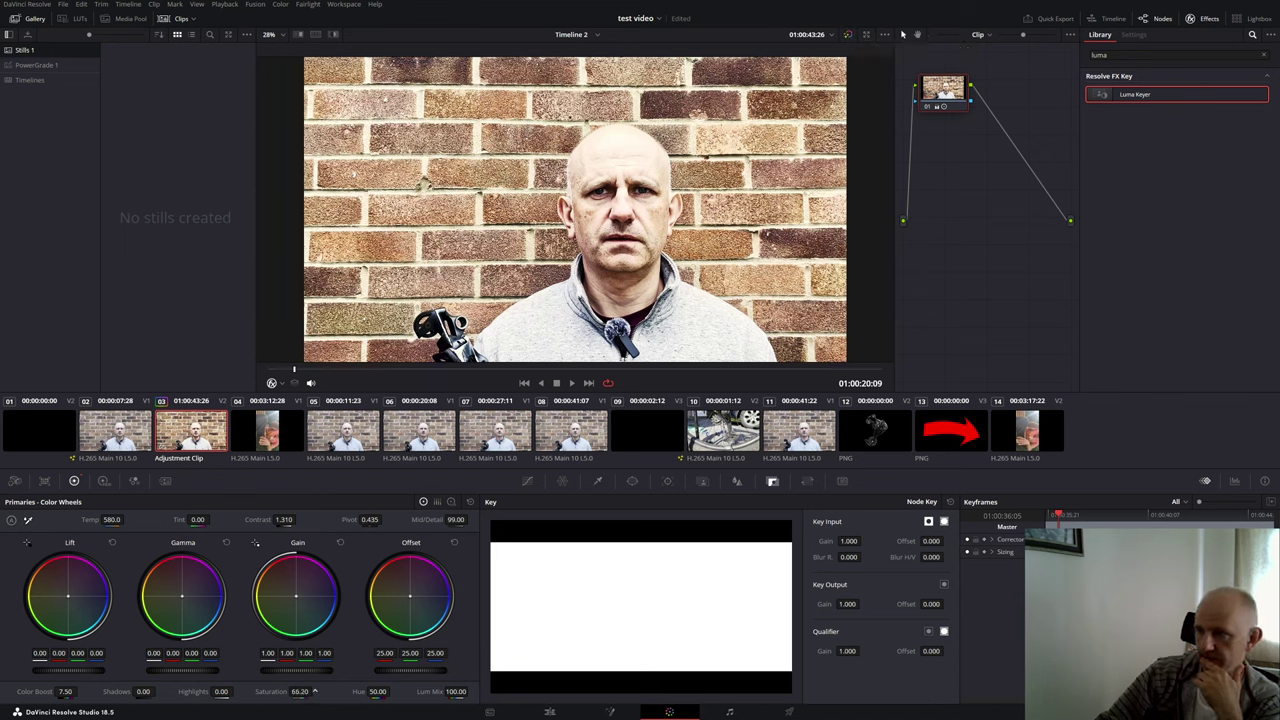
{"action": "left_click_drag", "start_coordinate": [314, 691], "coordinate": [312, 691]}
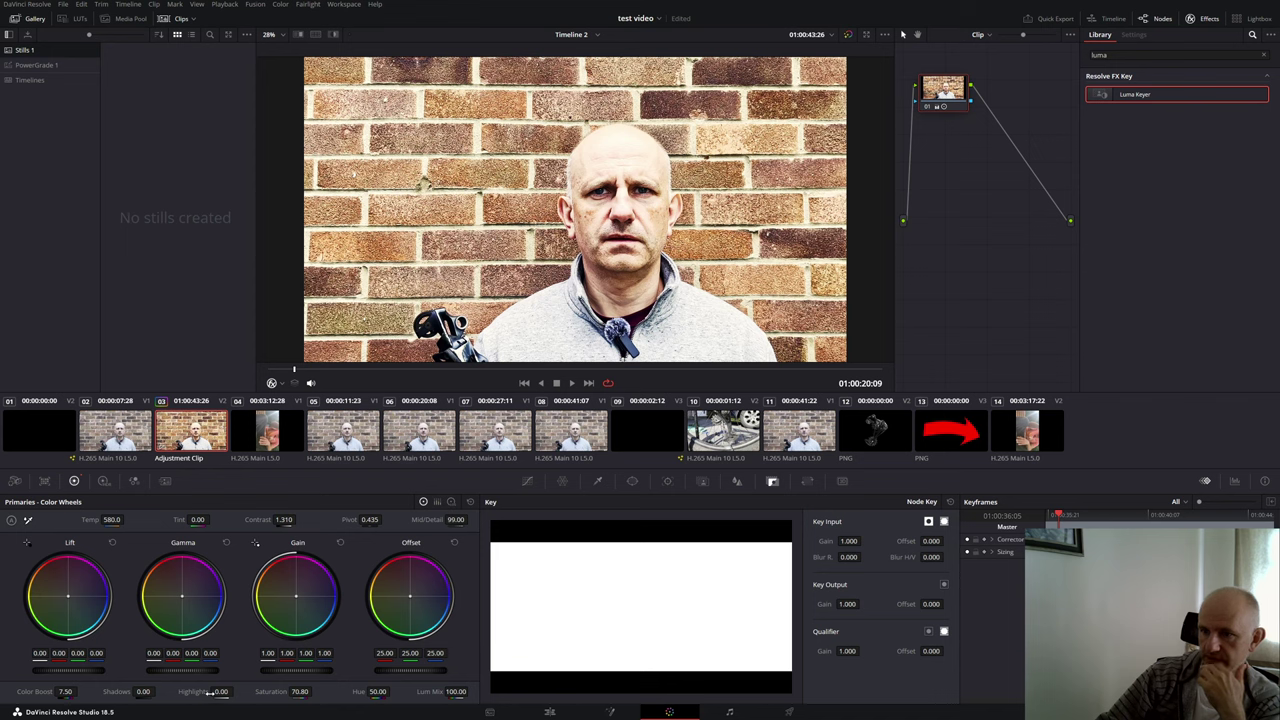
{"action": "left_click_drag", "start_coordinate": [158, 691], "coordinate": [158, 691]}
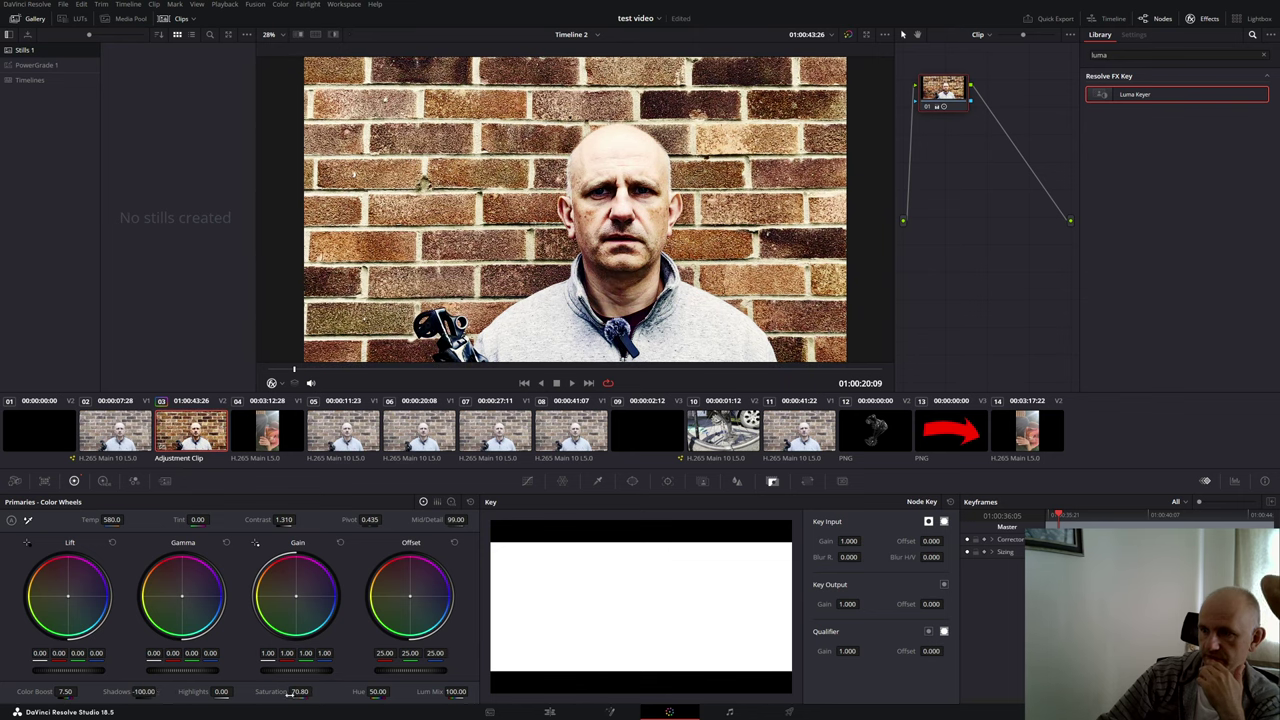
{"action": "left_click_drag", "start_coordinate": [236, 691], "coordinate": [274, 675]}
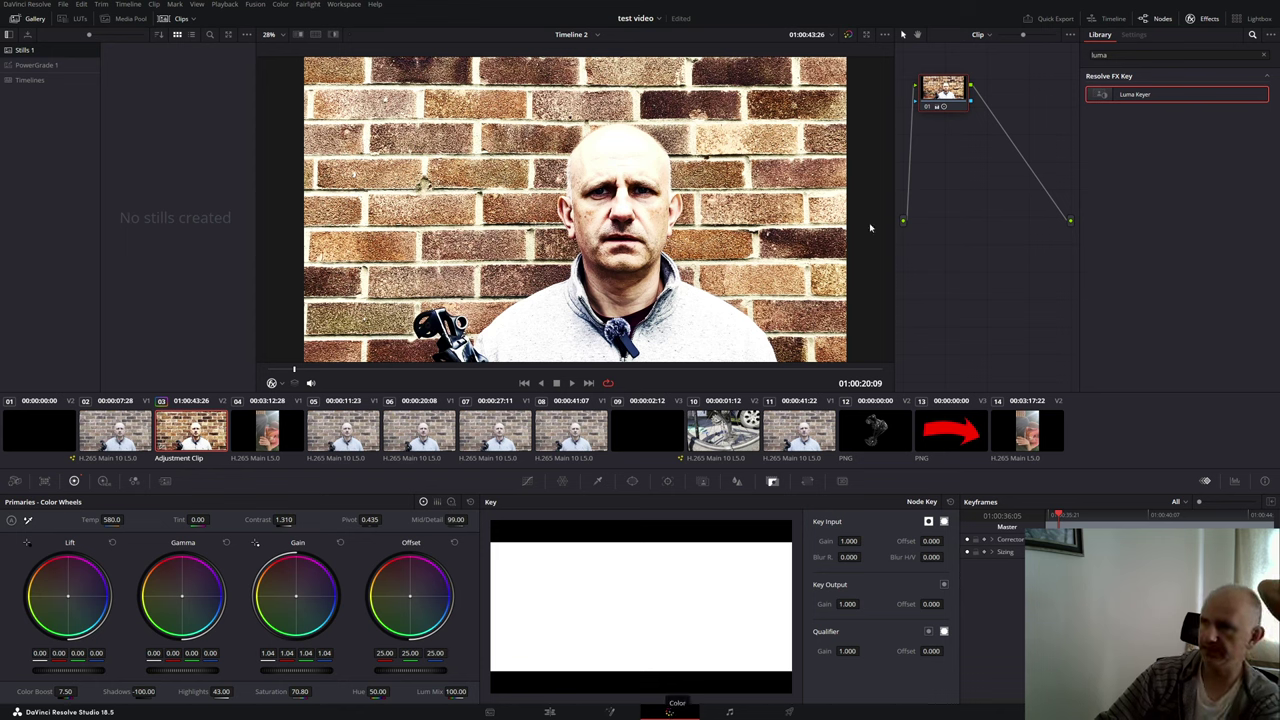
Step: Compare the adjustment clip's picture with color grades bypassed and enabled on the Color page
{"action": "left_click", "coordinate": [848, 35]}
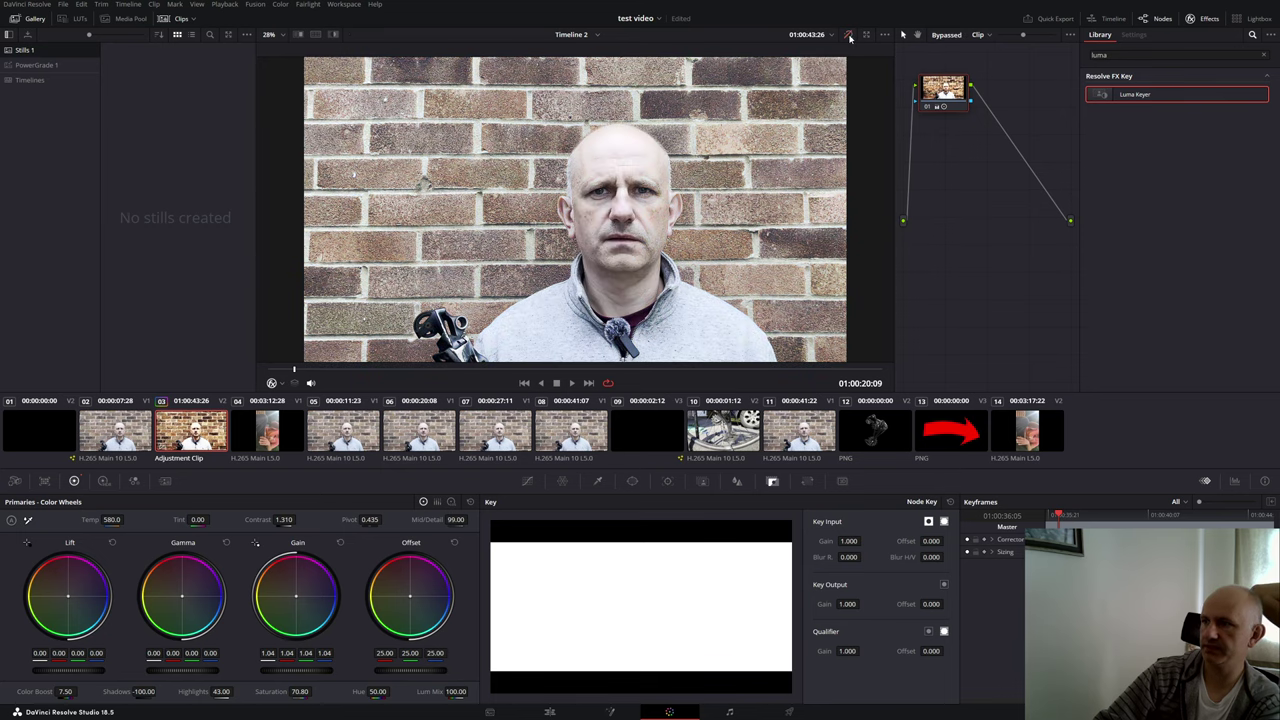
{"action": "left_click", "coordinate": [848, 35]}
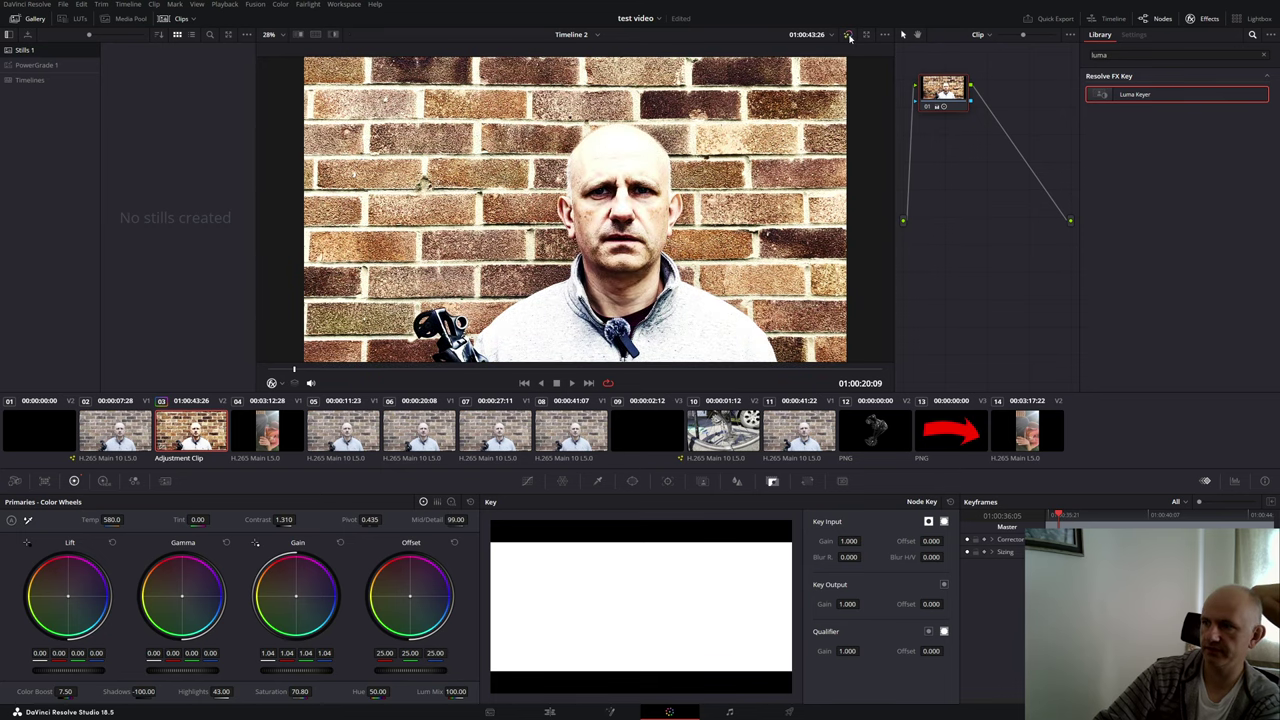
{"action": "left_click", "coordinate": [848, 35]}
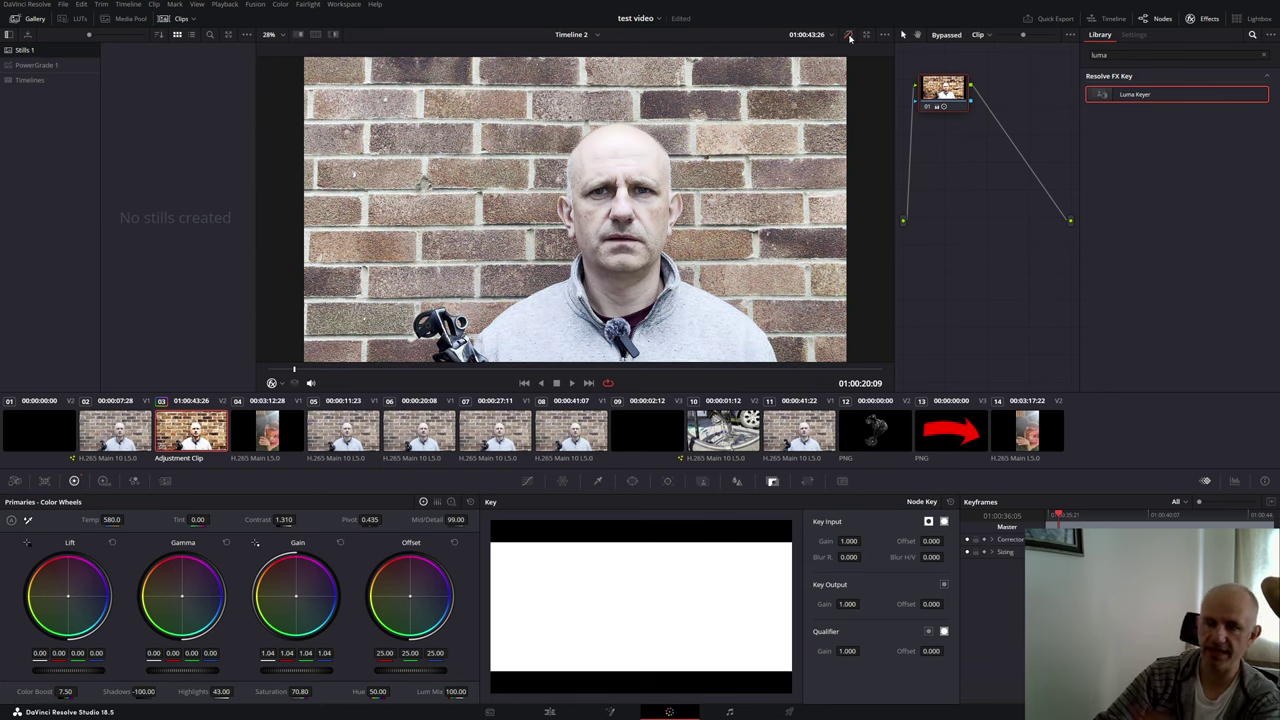
{"action": "left_click", "coordinate": [848, 35]}
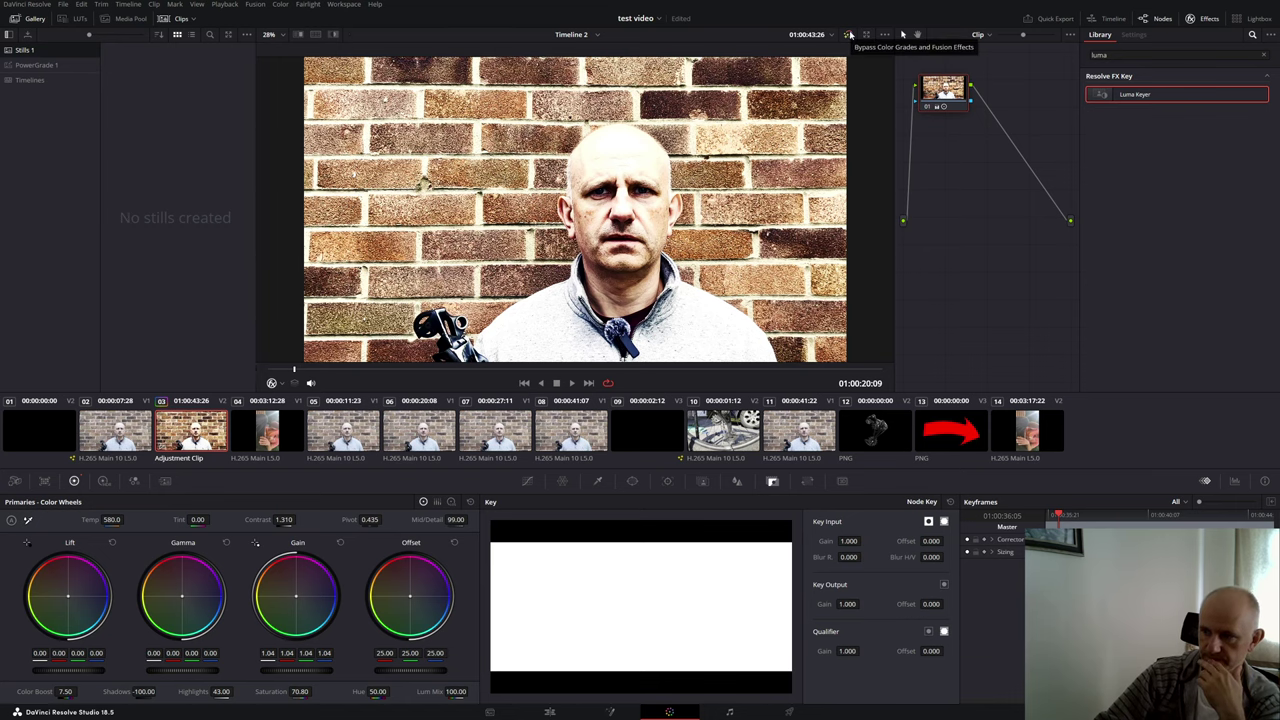
Step: Return to the edit timeline and locate the Adjustment Clip effect in the Toolbox effects library
{"action": "left_click", "coordinate": [552, 711]}
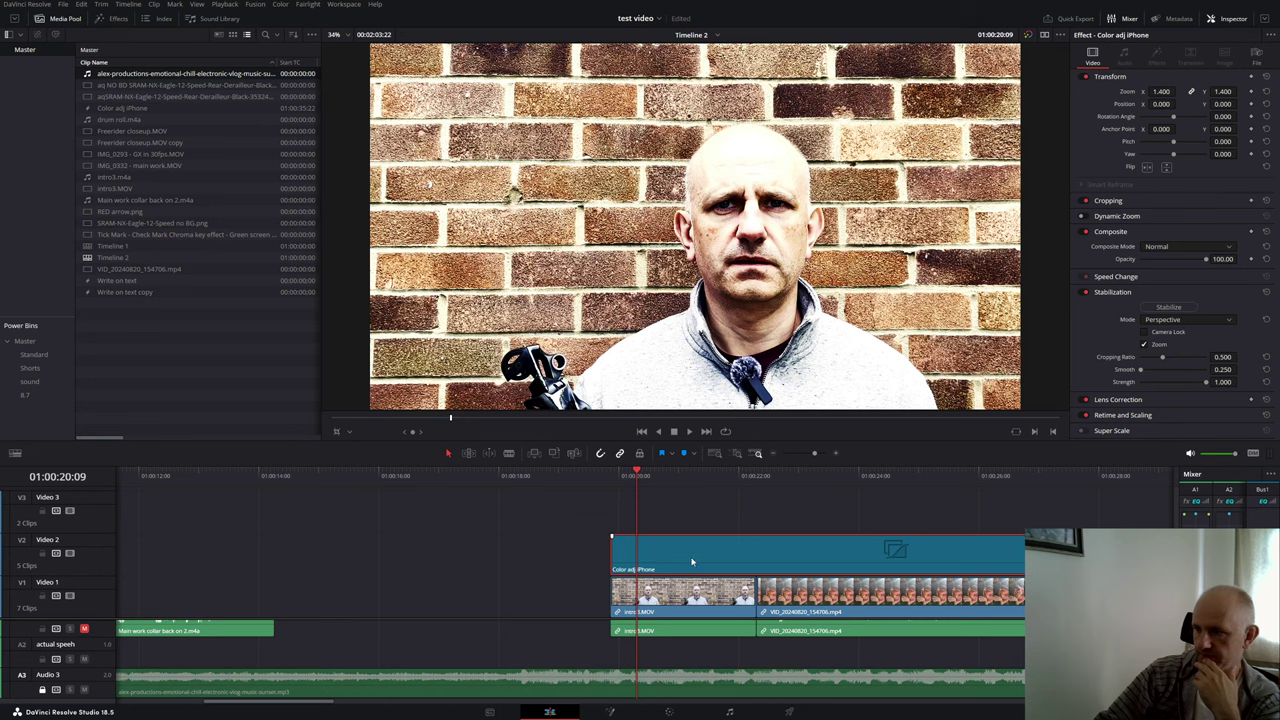
{"action": "left_click", "coordinate": [119, 21]}
{"action": "left_click", "coordinate": [35, 141]}
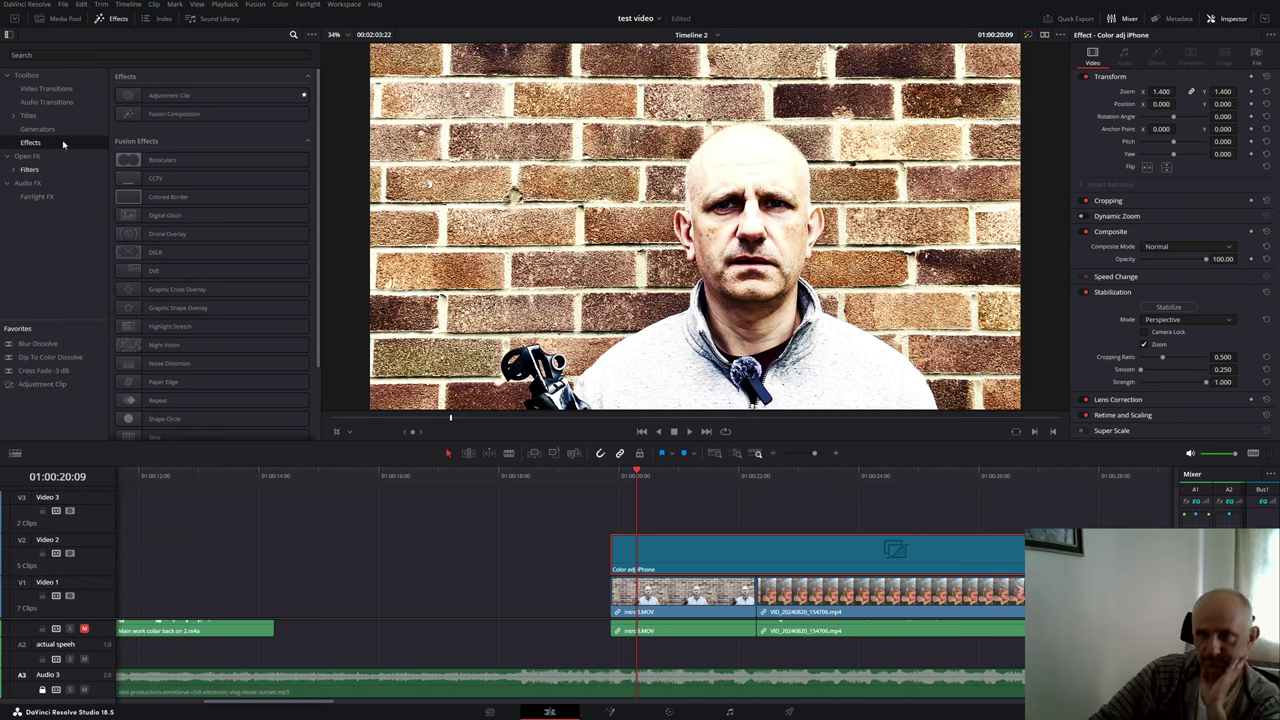
{"action": "left_click", "coordinate": [172, 95]}
{"action": "left_click_drag", "start_coordinate": [172, 95], "coordinate": [173, 96]}
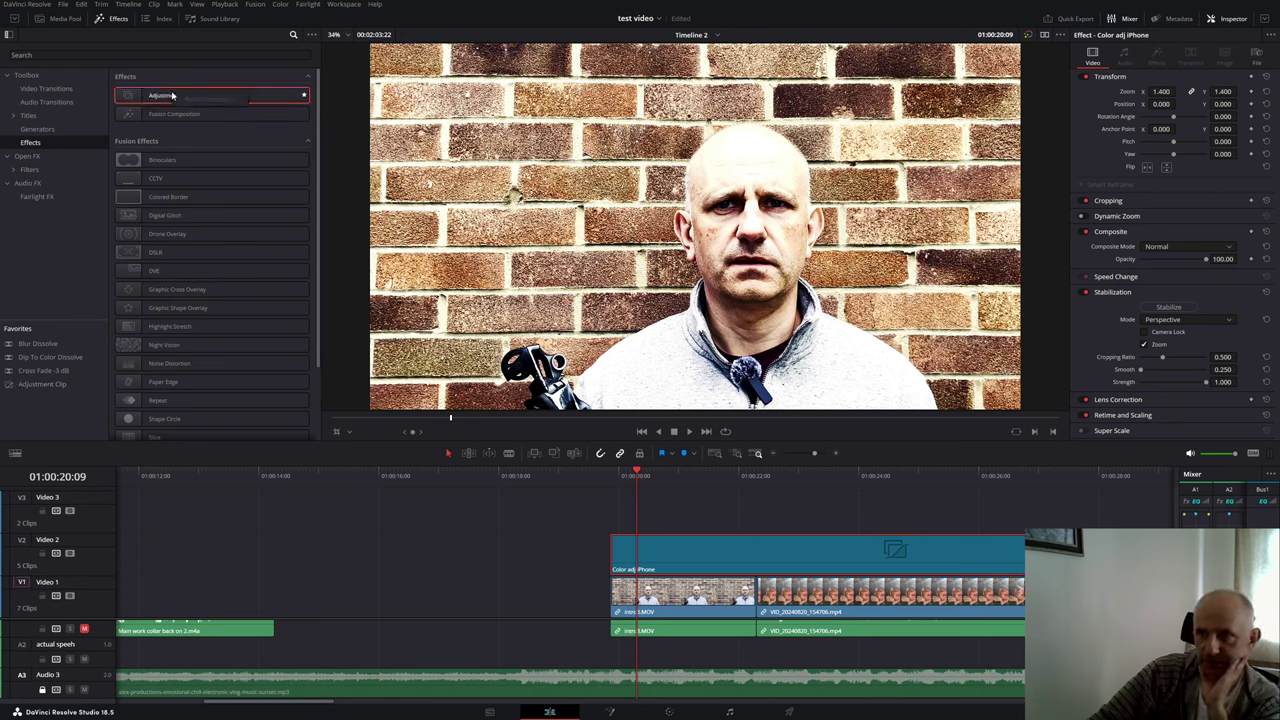
{"action": "left_click", "coordinate": [269, 75]}
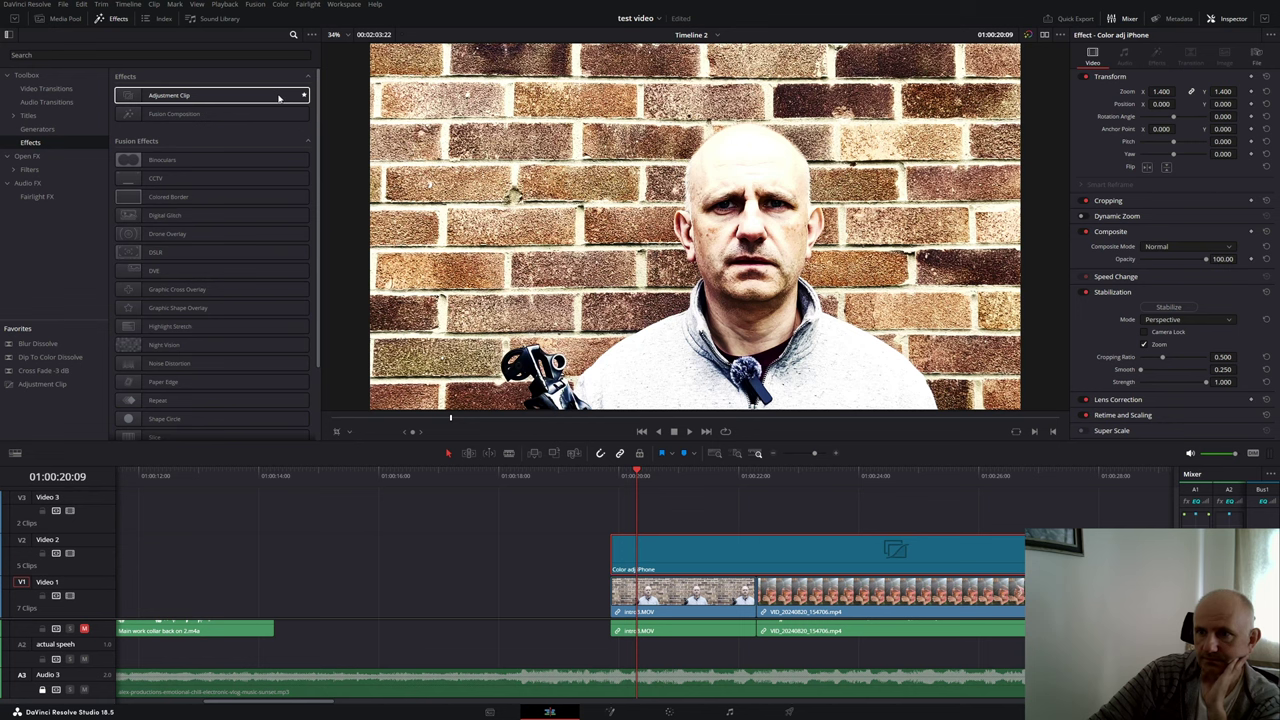
Step: Set the zoom of the intro3.MOV clip beneath the Color adj iPhone adjustment clip to 1.280
{"action": "left_click", "coordinate": [697, 608]}
{"action": "left_click", "coordinate": [708, 554]}
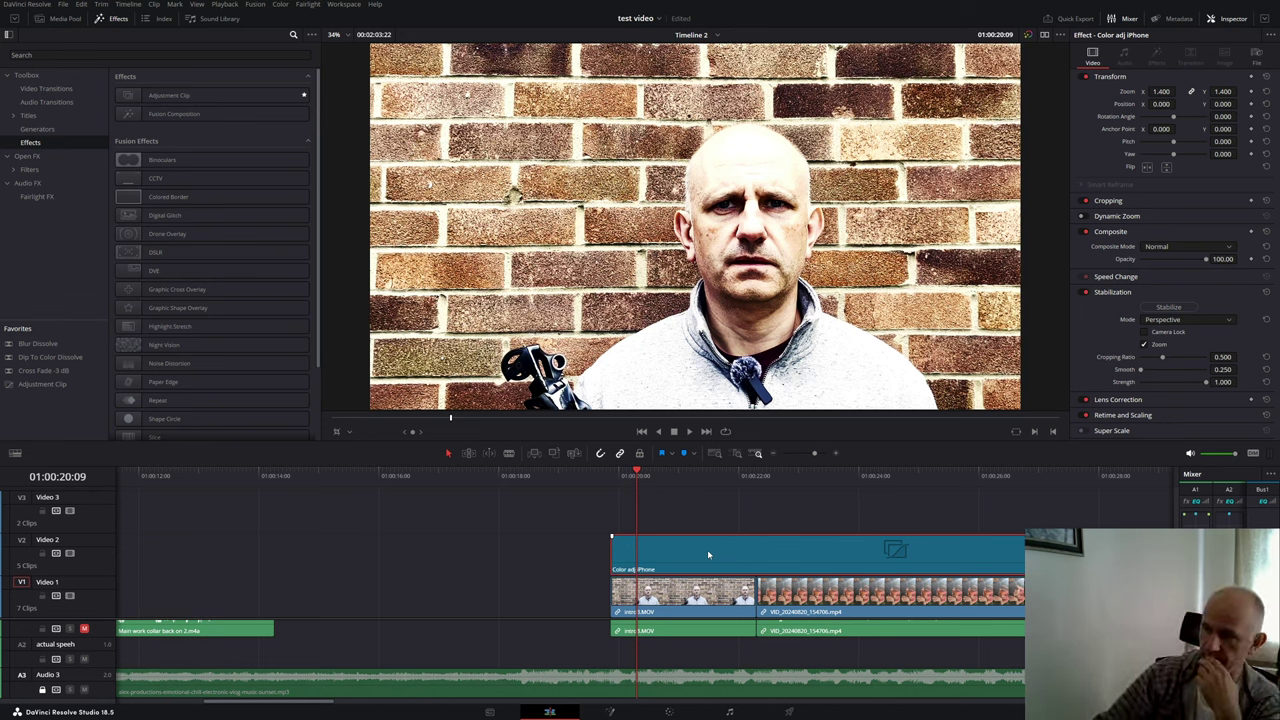
{"action": "left_click", "coordinate": [700, 598]}
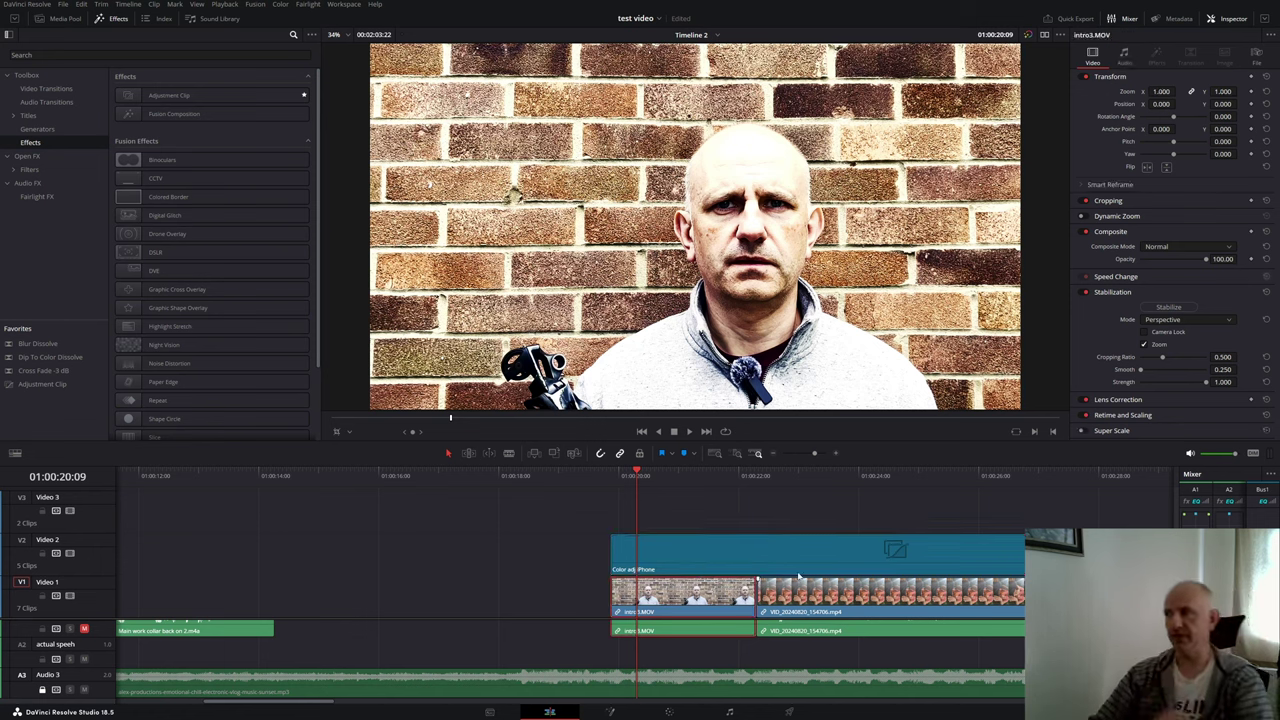
{"action": "left_click", "coordinate": [665, 564]}
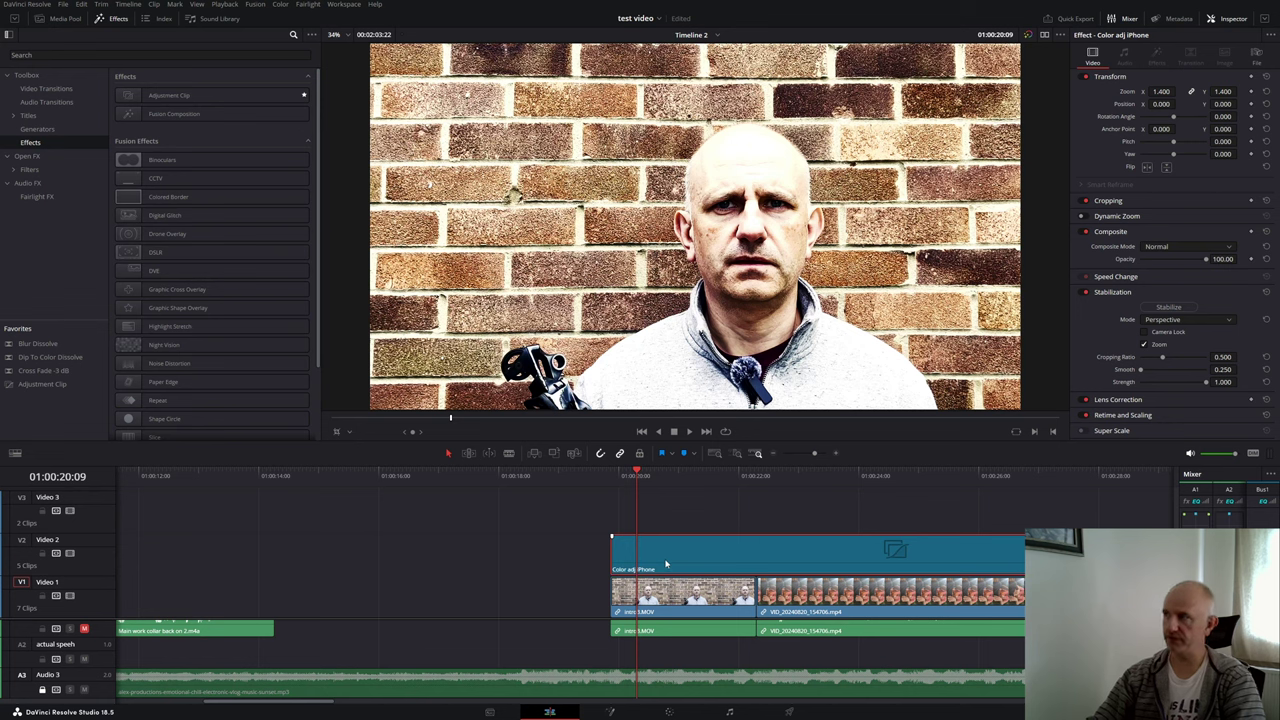
{"action": "left_click", "coordinate": [662, 590]}
{"action": "left_click", "coordinate": [668, 559]}
{"action": "left_click", "coordinate": [666, 590]}
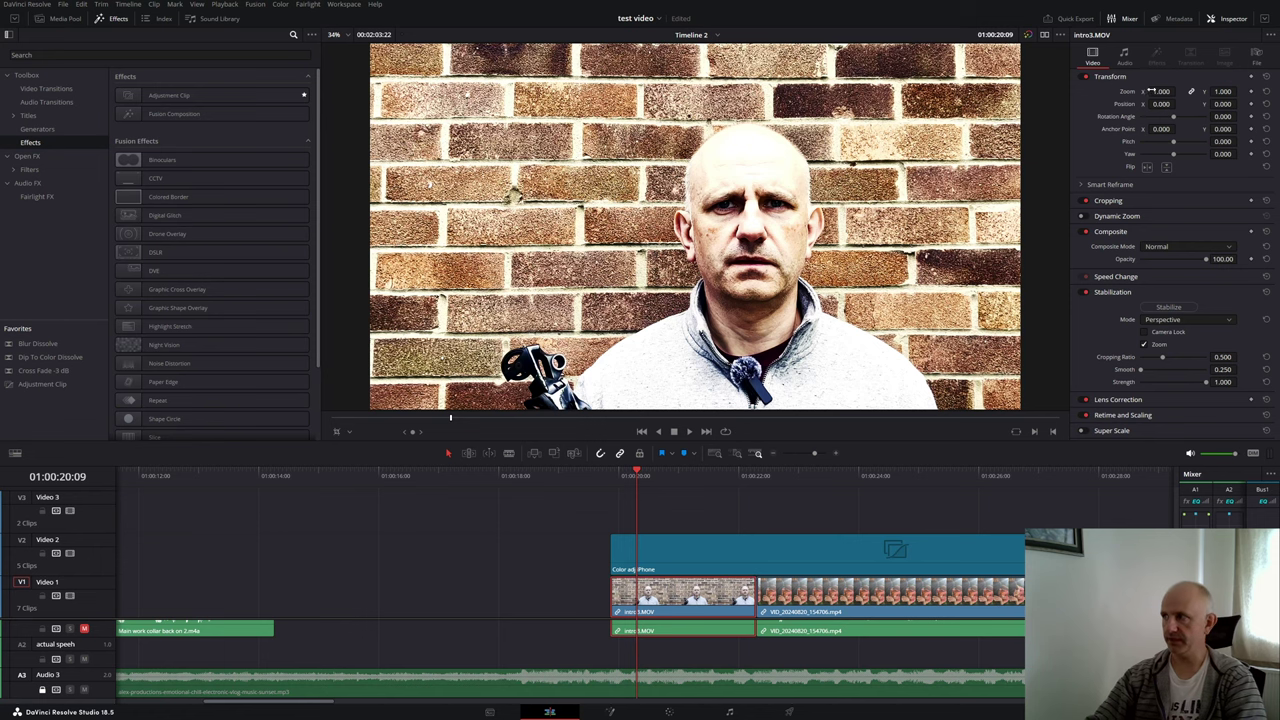
{"action": "key", "text": "ctrl+shift+z"}
Step: Compare the Transform settings of Color adj iPhone and intro3.MOV, and check the picture with color grades bypassed and enabled
{"action": "left_click", "coordinate": [707, 545]}
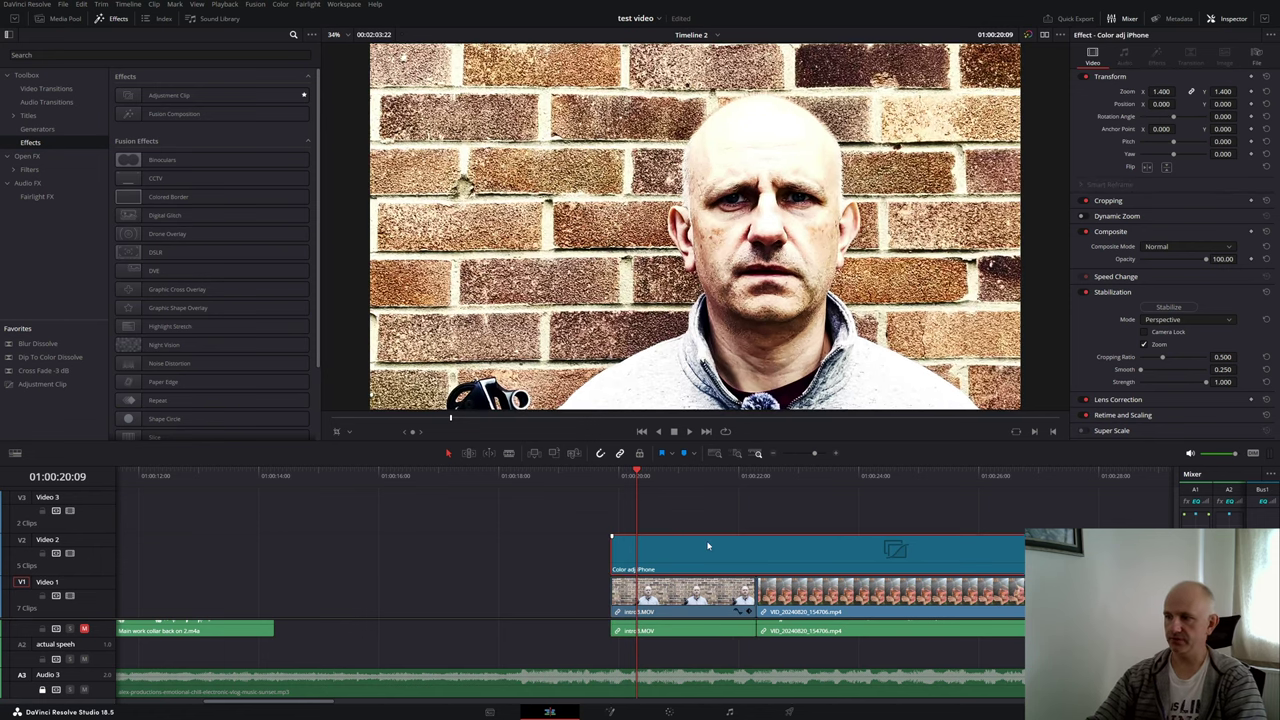
{"action": "left_click", "coordinate": [666, 590]}
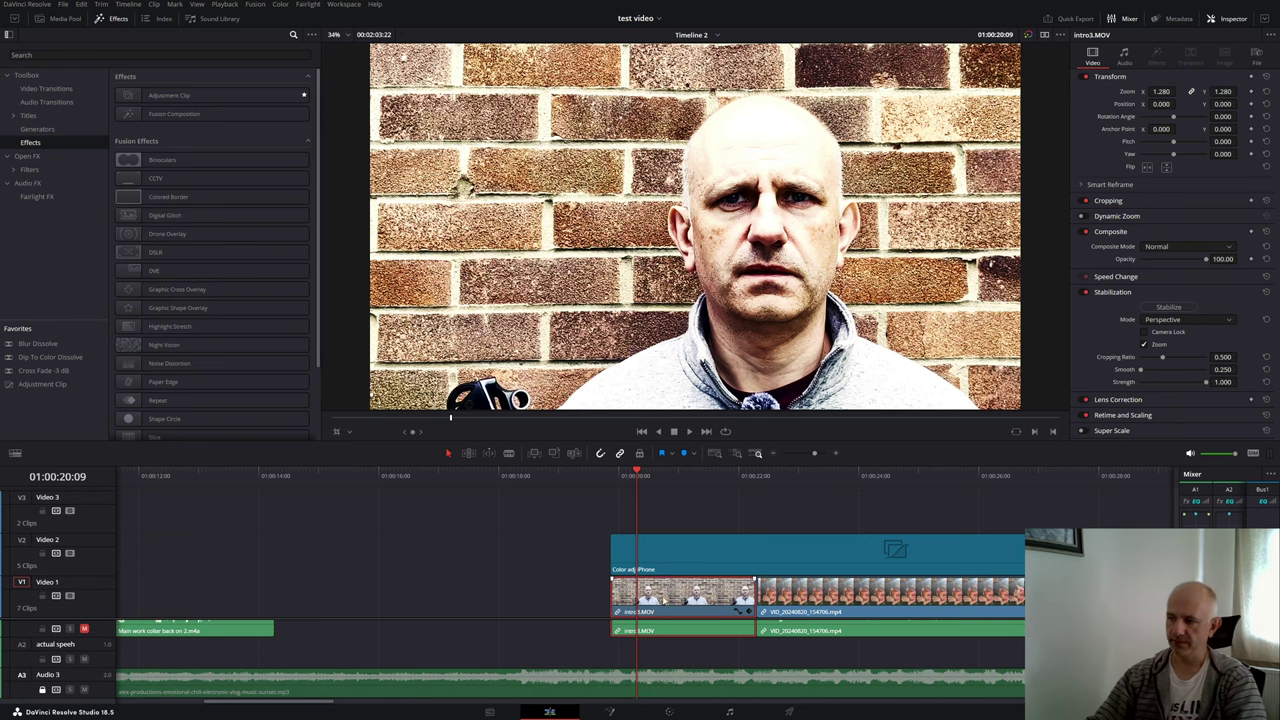
{"action": "left_click", "coordinate": [649, 546]}
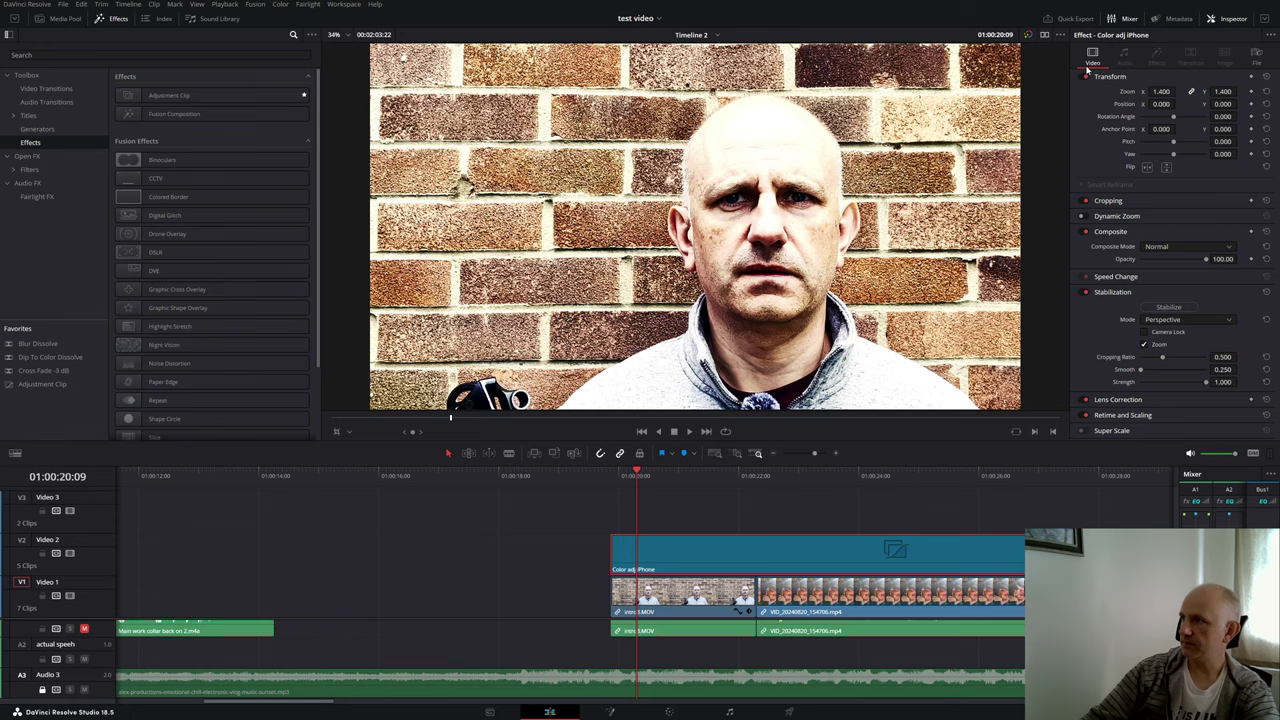
{"action": "left_click", "coordinate": [1027, 36]}
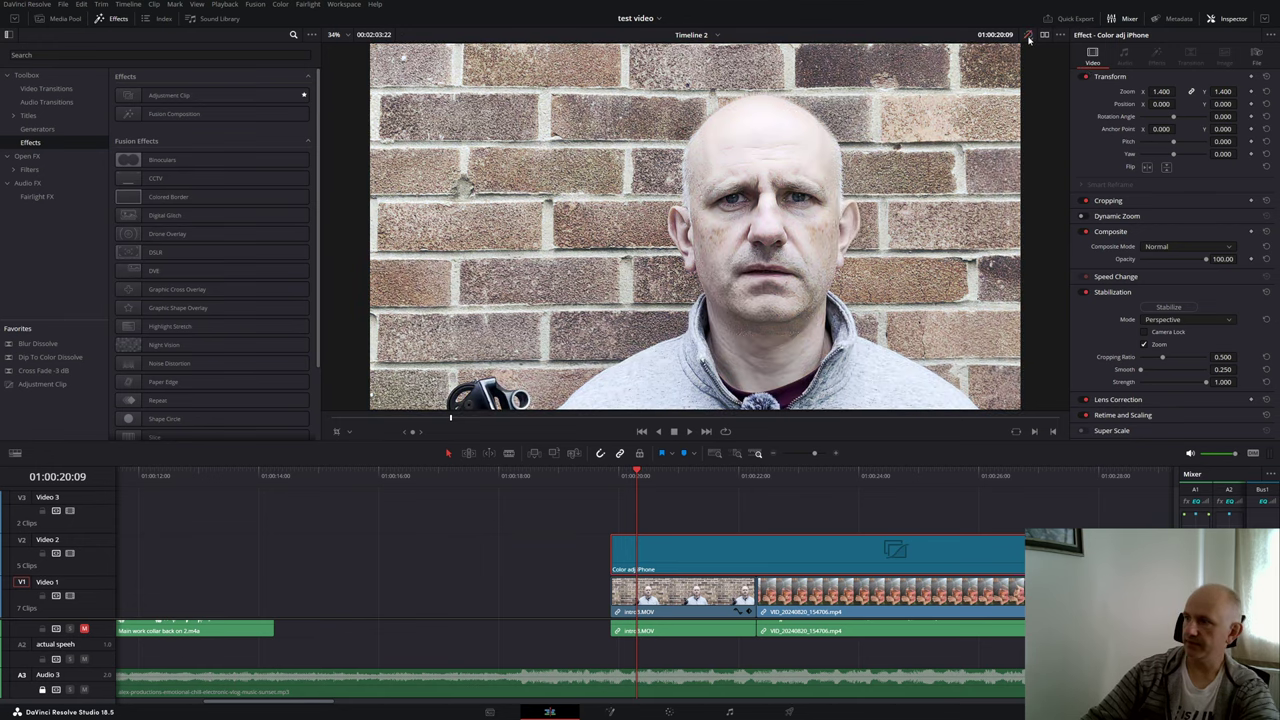
{"action": "left_click", "coordinate": [1027, 36]}
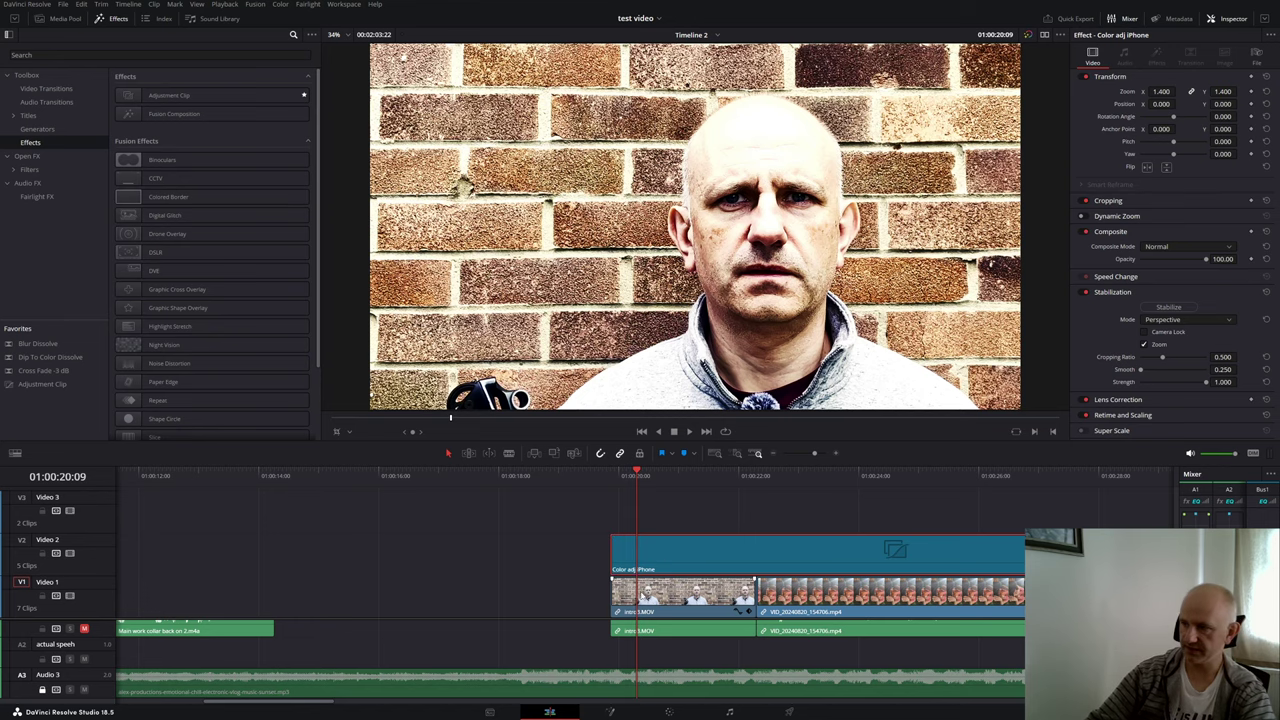
Step: Disable and re-enable the Color adj iPhone adjustment clip repeatedly to compare the picture with and without it, ending with it disabled
{"action": "key", "text": "d"}
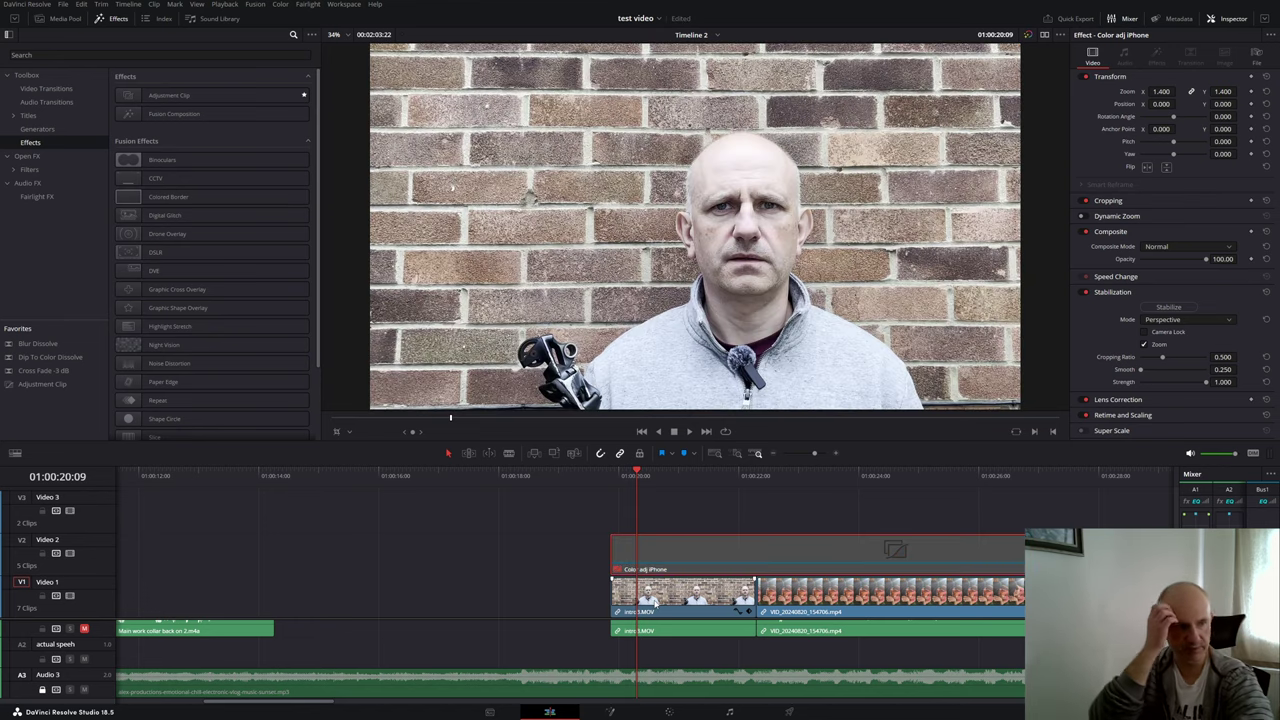
{"action": "key", "text": "d"}
{"action": "key", "text": "d"}
{"action": "key", "text": "d"}
{"action": "key", "text": "d"}
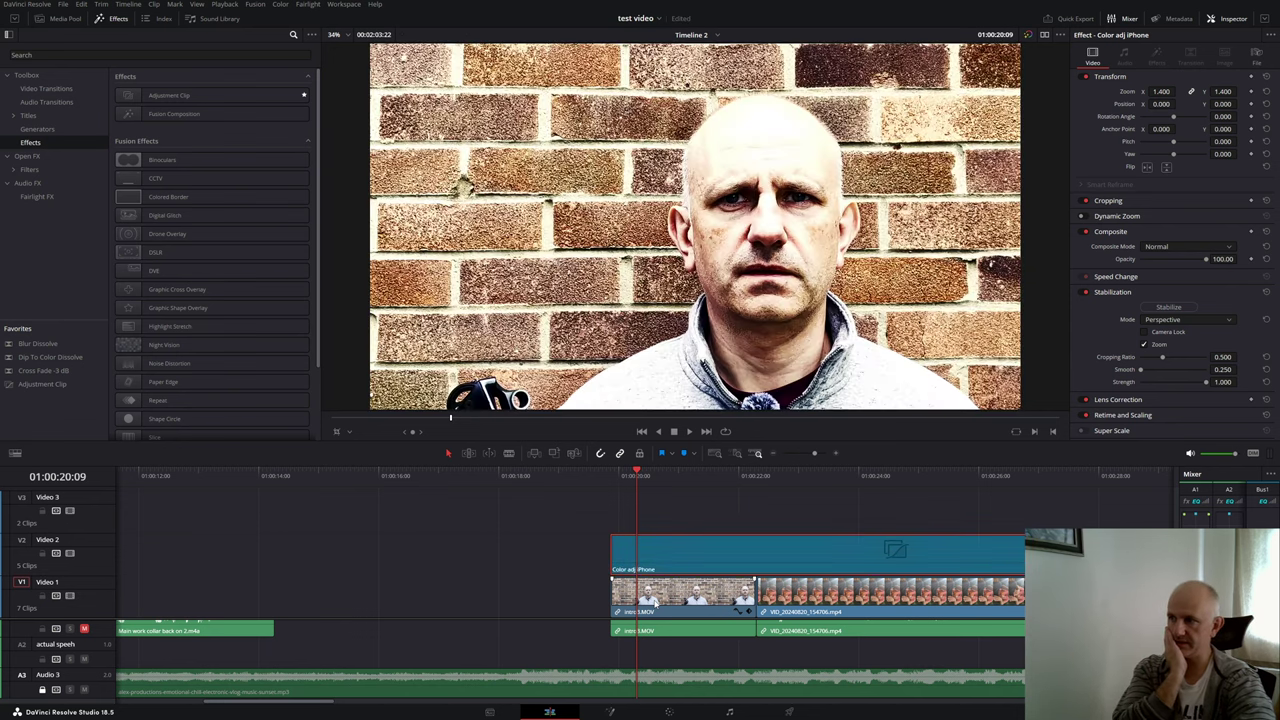
{"action": "key", "text": "d"}
{"action": "key", "text": "d"}
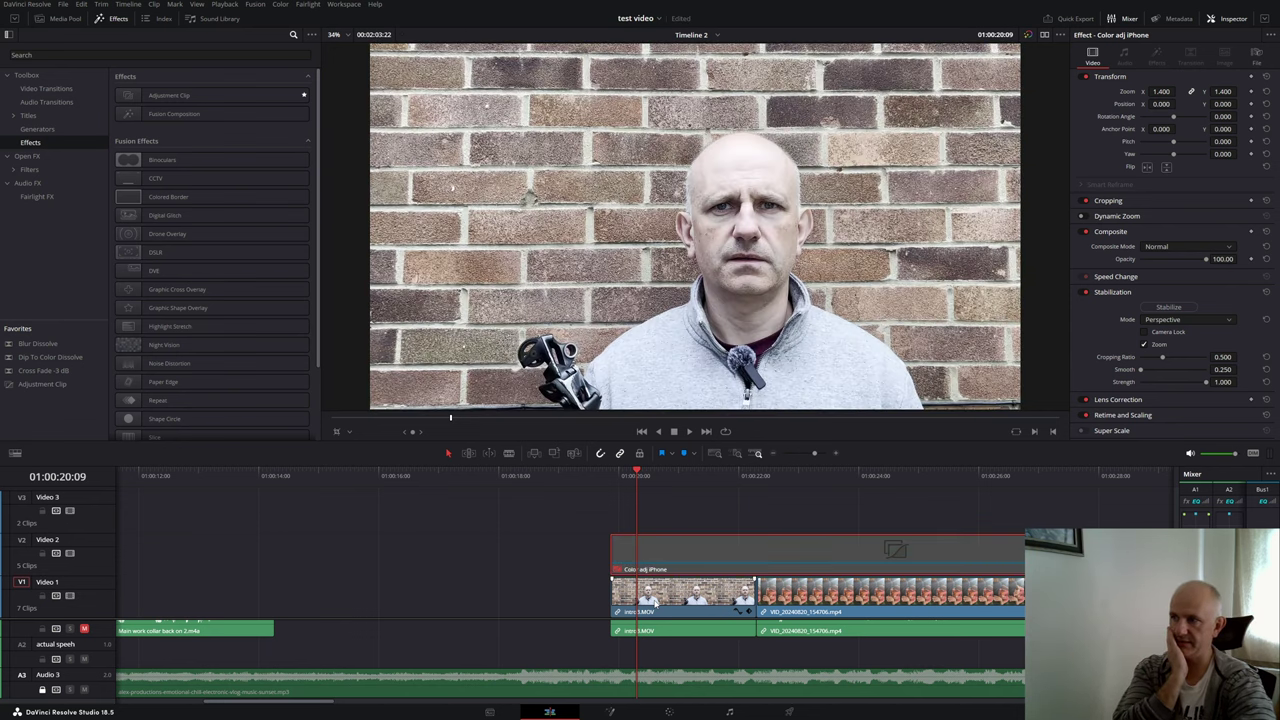
{"action": "key", "text": "d"}
{"action": "key", "text": "d"}
{"action": "key", "text": "d"}
{"action": "key", "text": "d"}
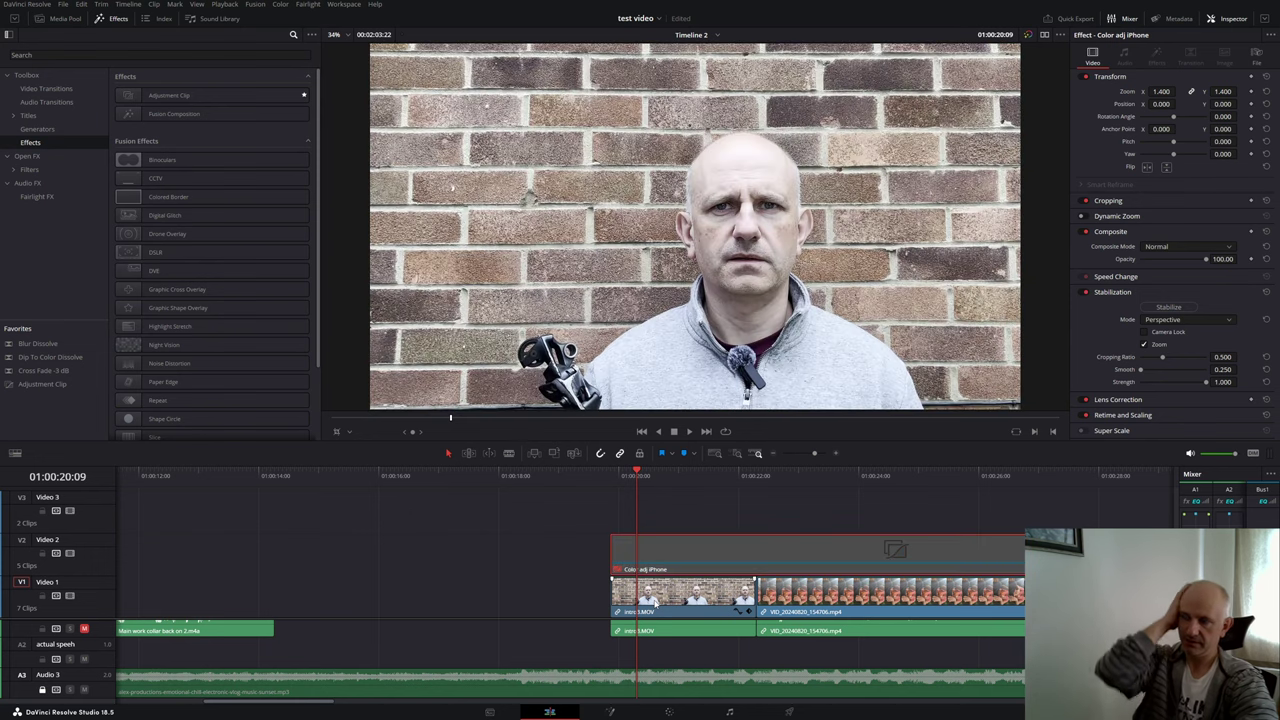
Step: Toggle the Color adj iPhone adjustment clip several more times to compare the picture, ending with it enabled
{"action": "key", "text": "d"}
{"action": "key", "text": "d"}
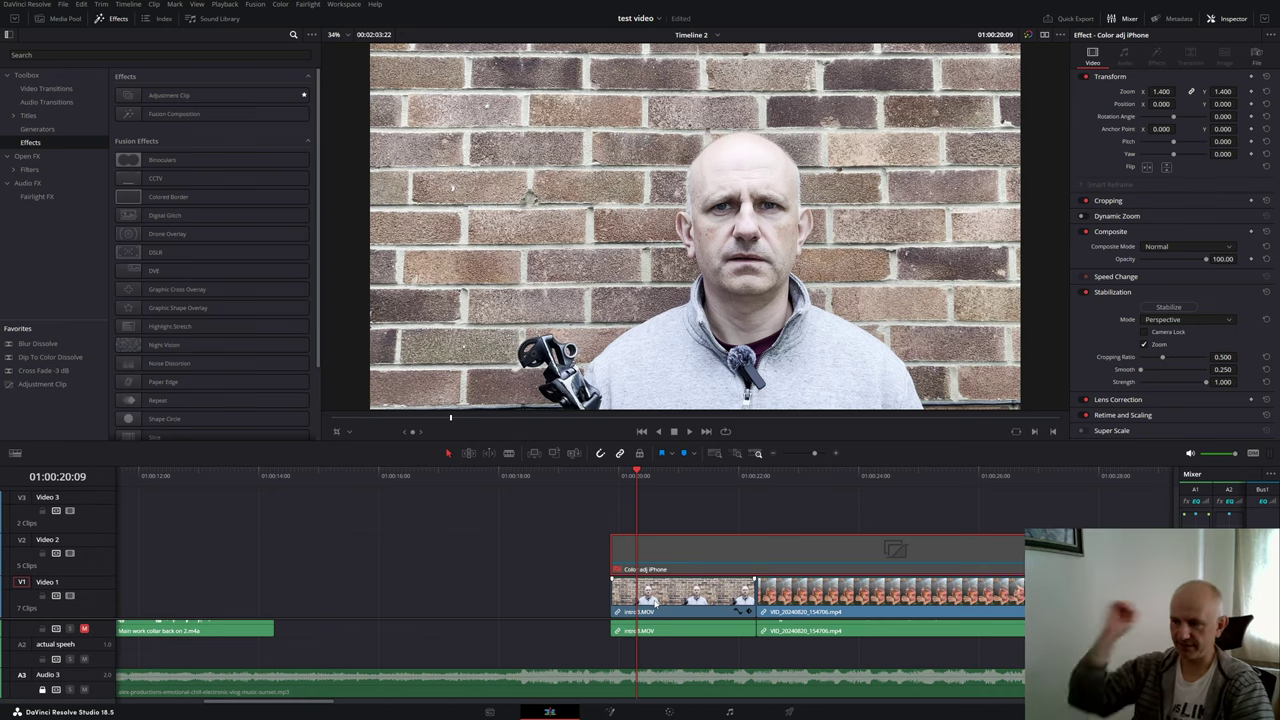
{"action": "key", "text": "d"}
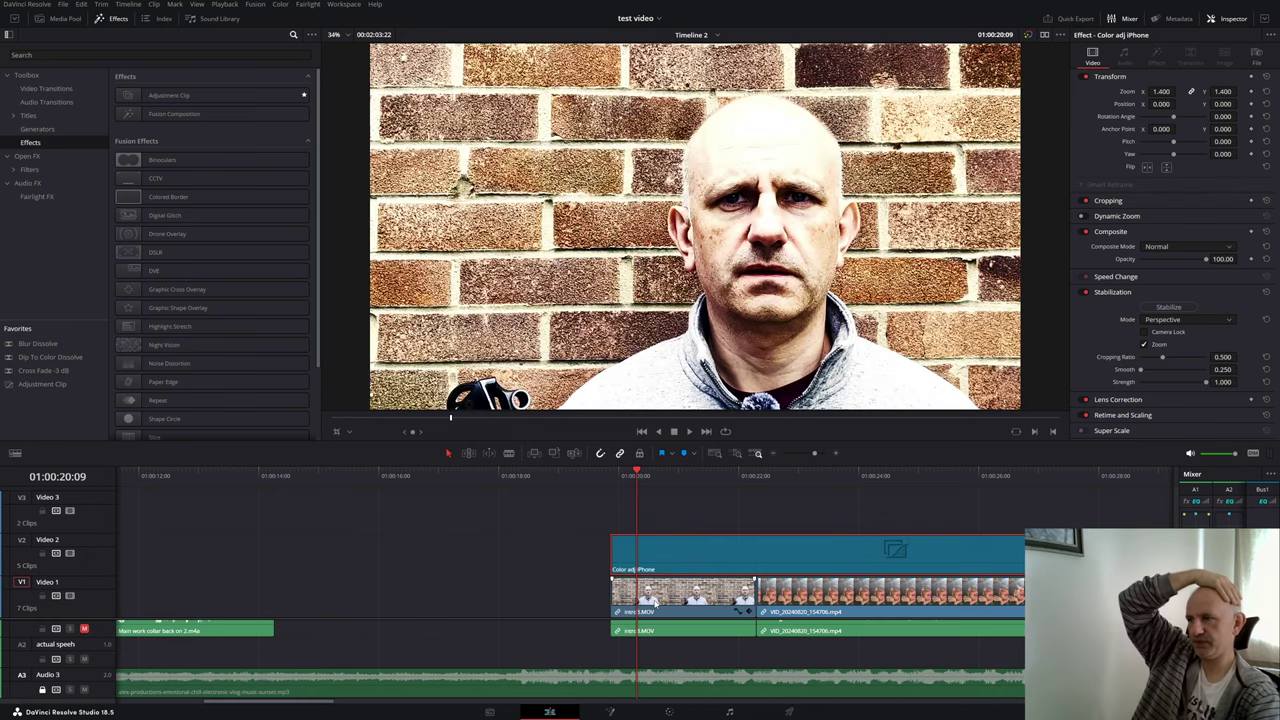
{"action": "key", "text": "d"}
{"action": "key", "text": "d"}
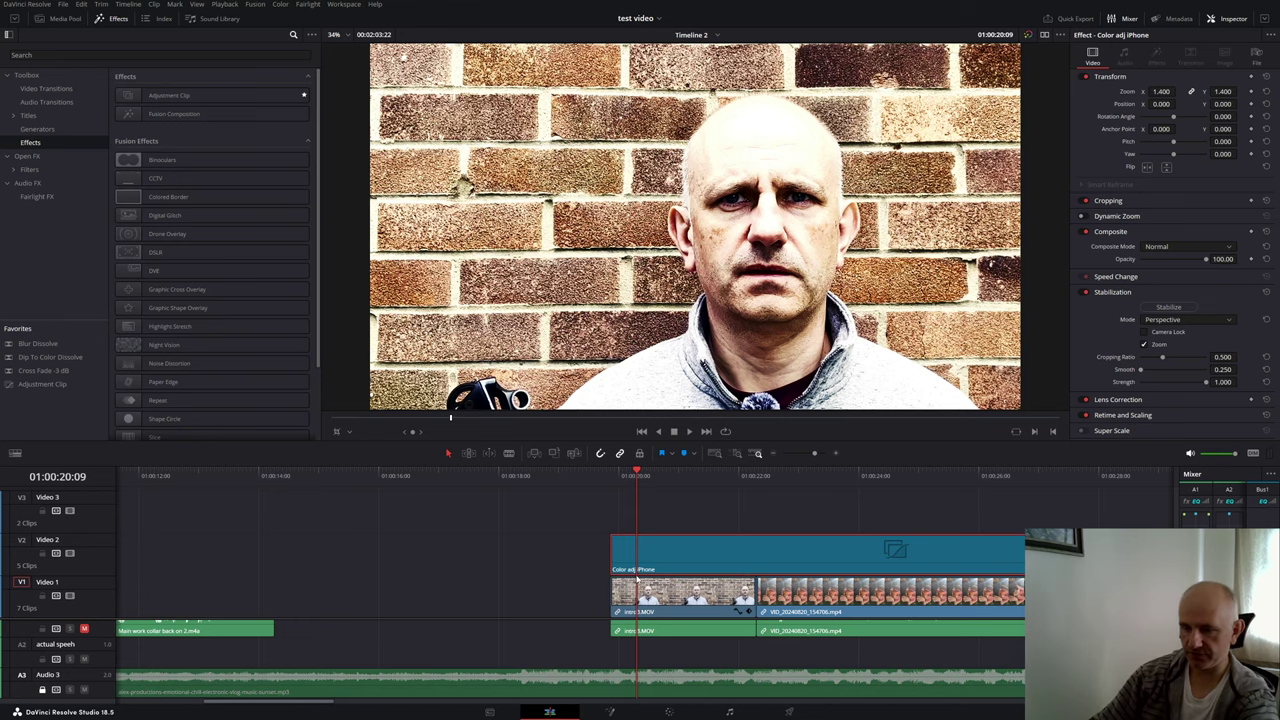
Step: Replace the Color adj iPhone adjustment clip above intro3.MOV on Video 2 with the saved copy from the Standard power bin
{"action": "key", "text": "Delete"}
{"action": "key", "text": "ctrl+minus"}
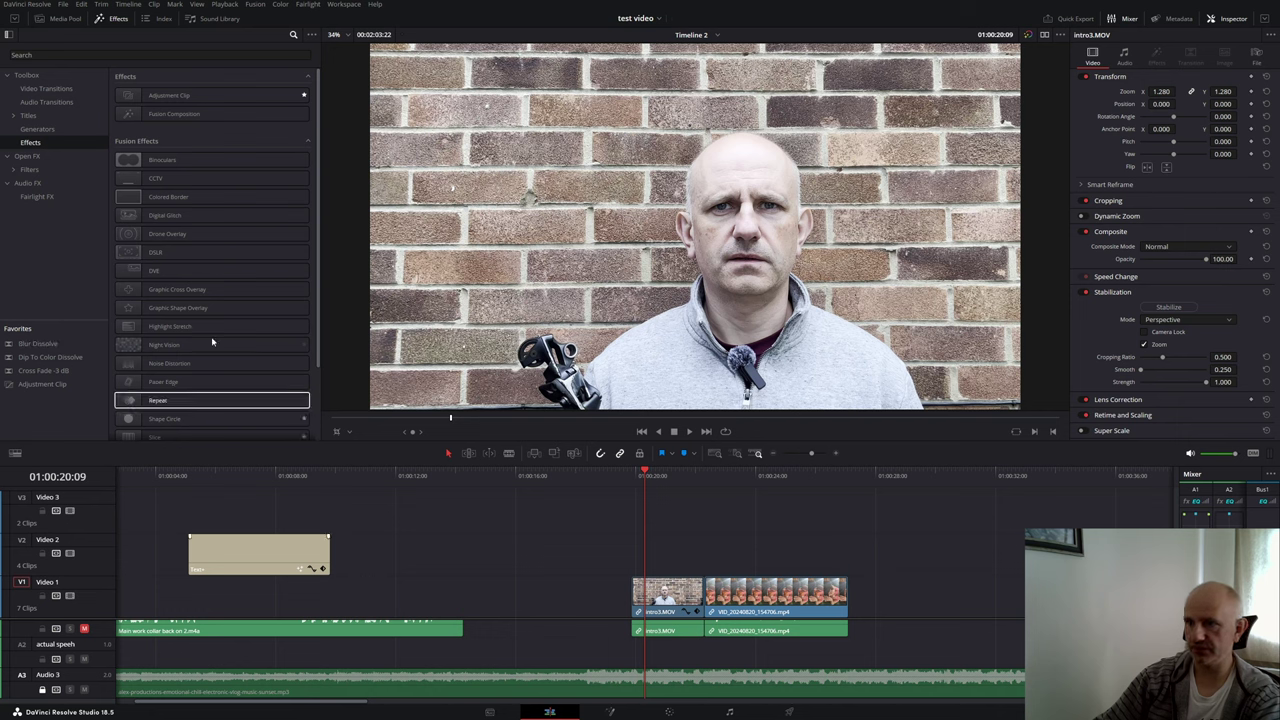
{"action": "left_click", "coordinate": [71, 21]}
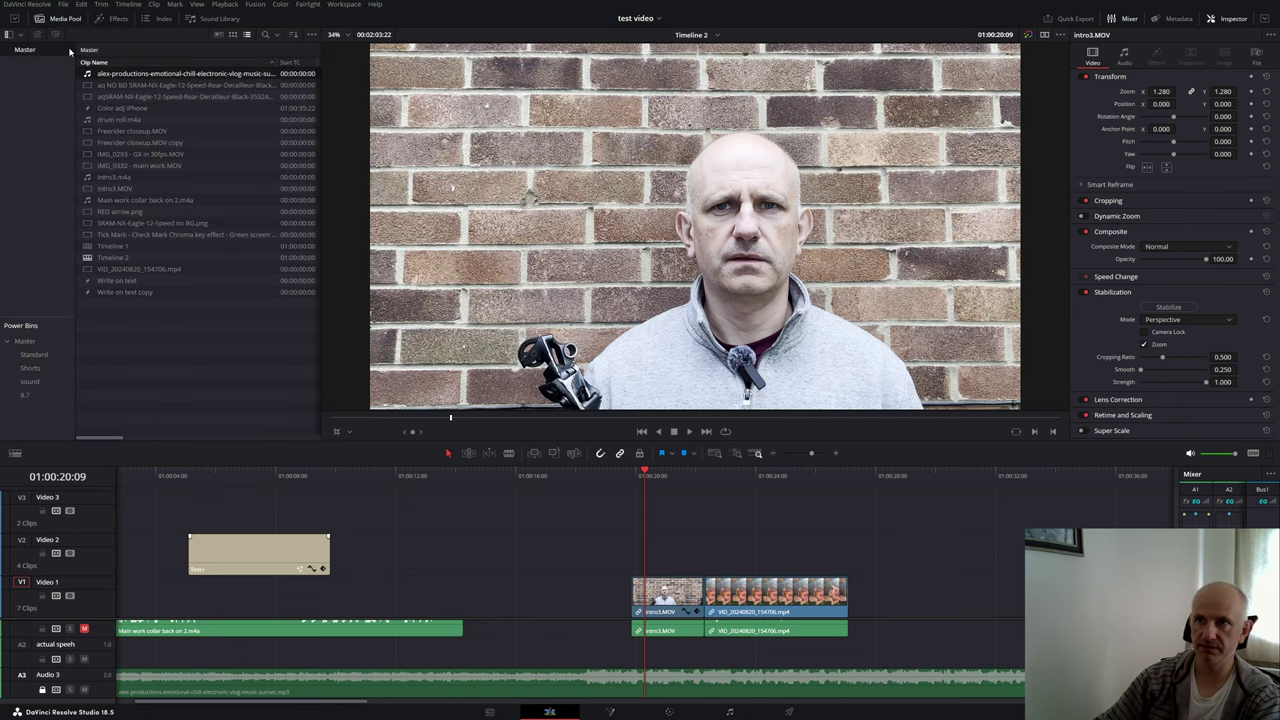
{"action": "left_click", "coordinate": [35, 355]}
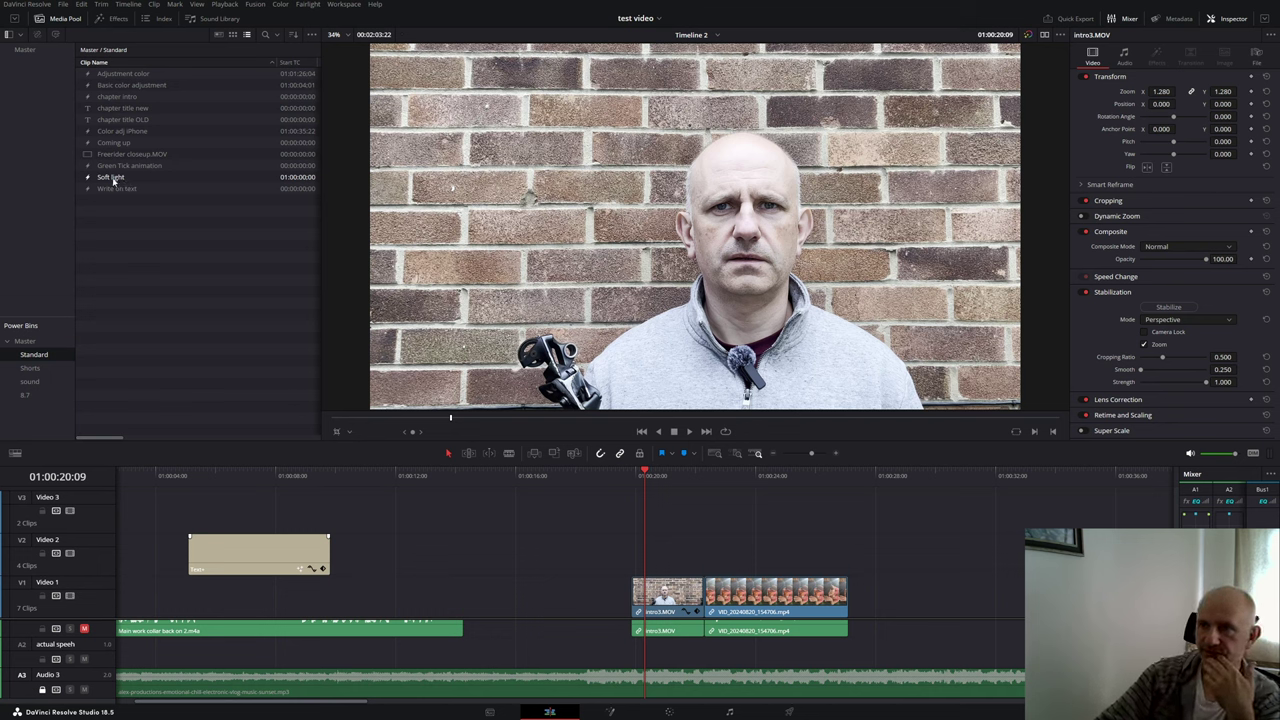
{"action": "left_click", "coordinate": [123, 75]}
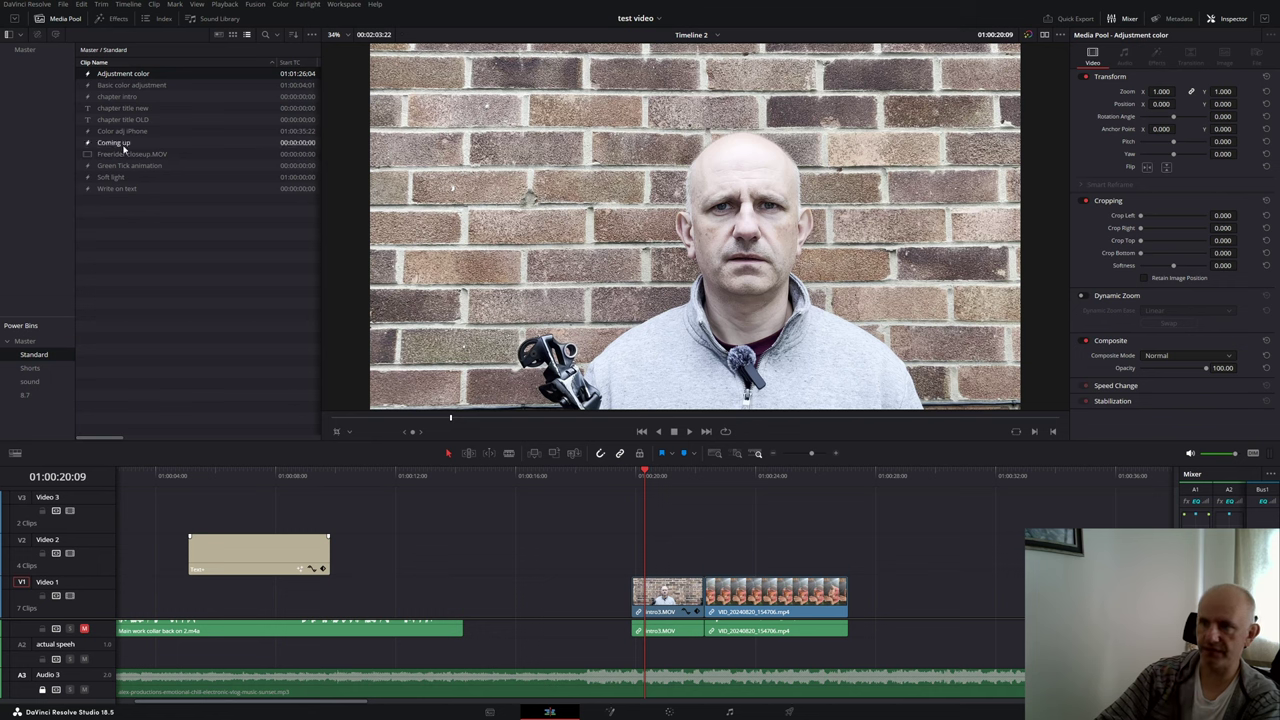
{"action": "left_click_drag", "start_coordinate": [127, 134], "coordinate": [634, 558]}
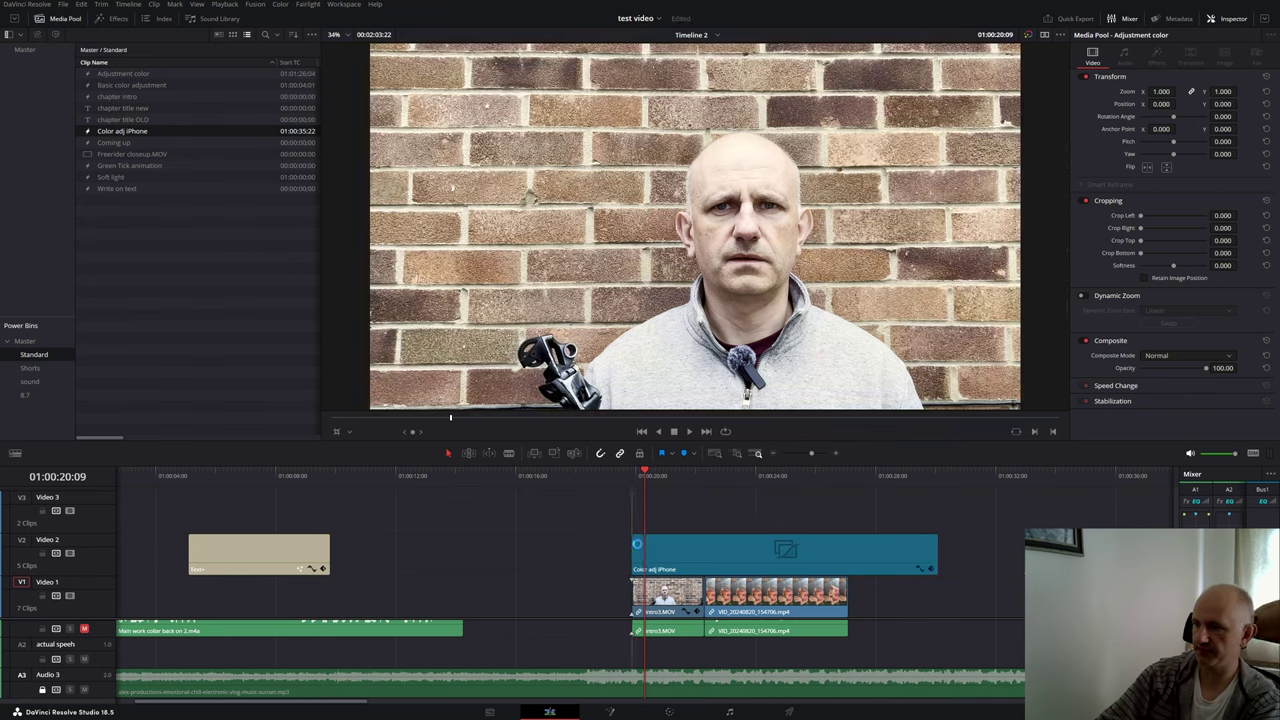
Step: Play briefly under the newly placed adjustment clip and compare the picture with color grades bypassed and enabled
{"action": "key", "text": "space"}
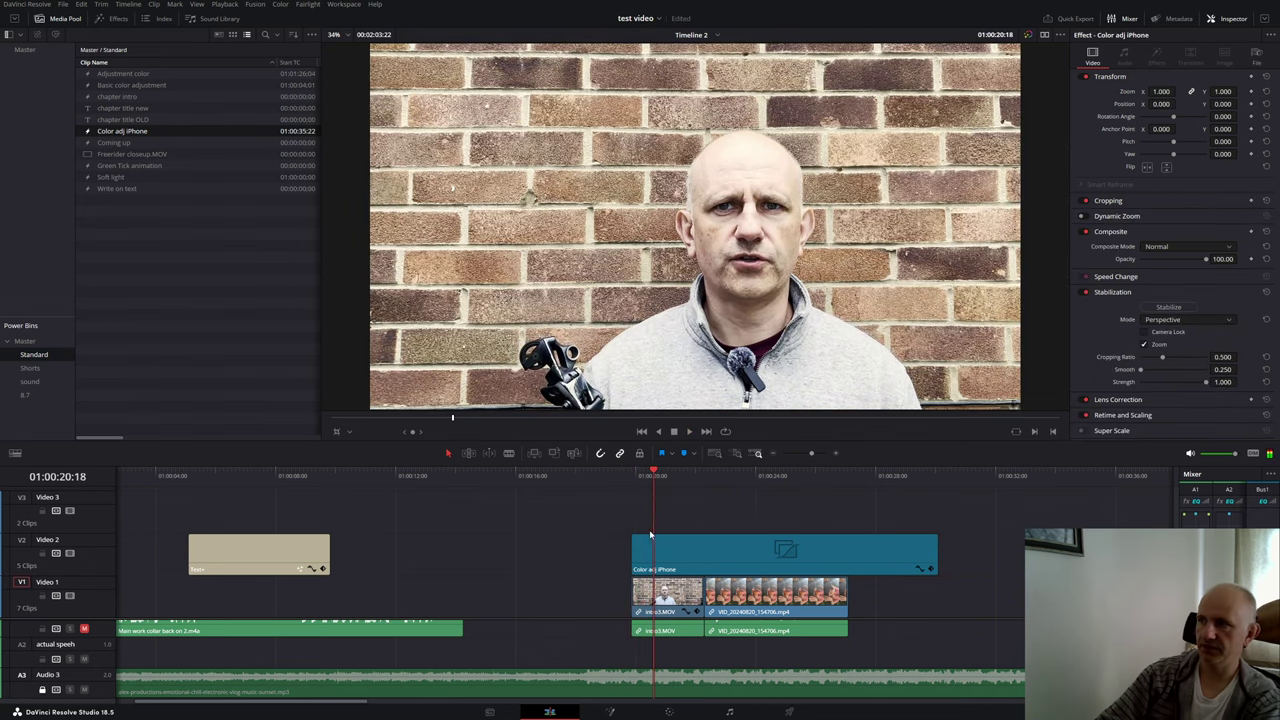
{"action": "left_click", "coordinate": [650, 553]}
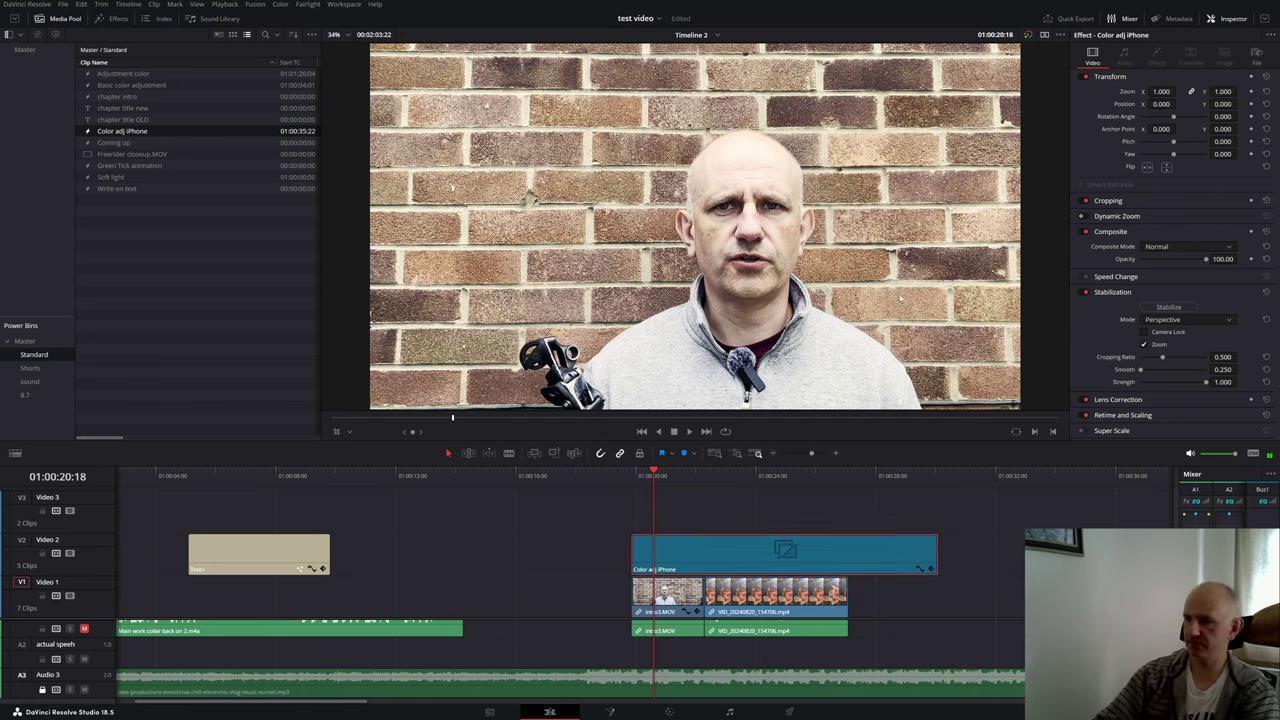
{"action": "left_click", "coordinate": [1030, 36]}
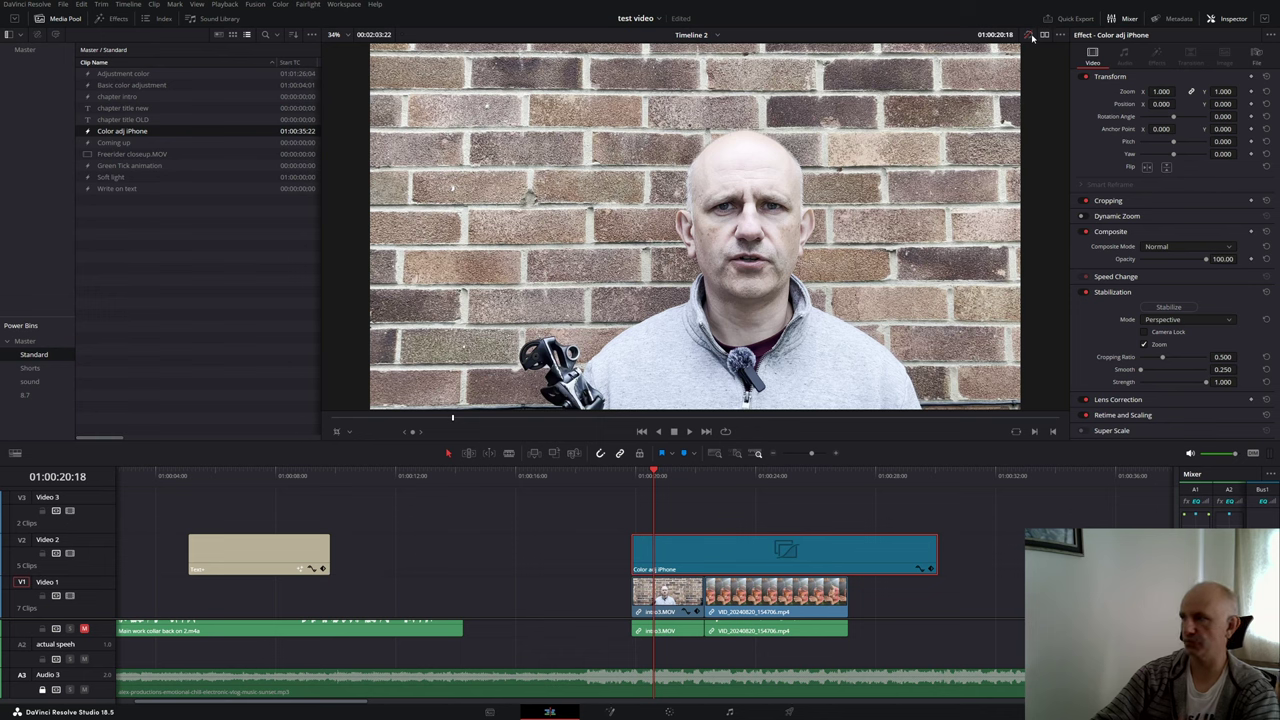
{"action": "left_click", "coordinate": [1030, 36]}
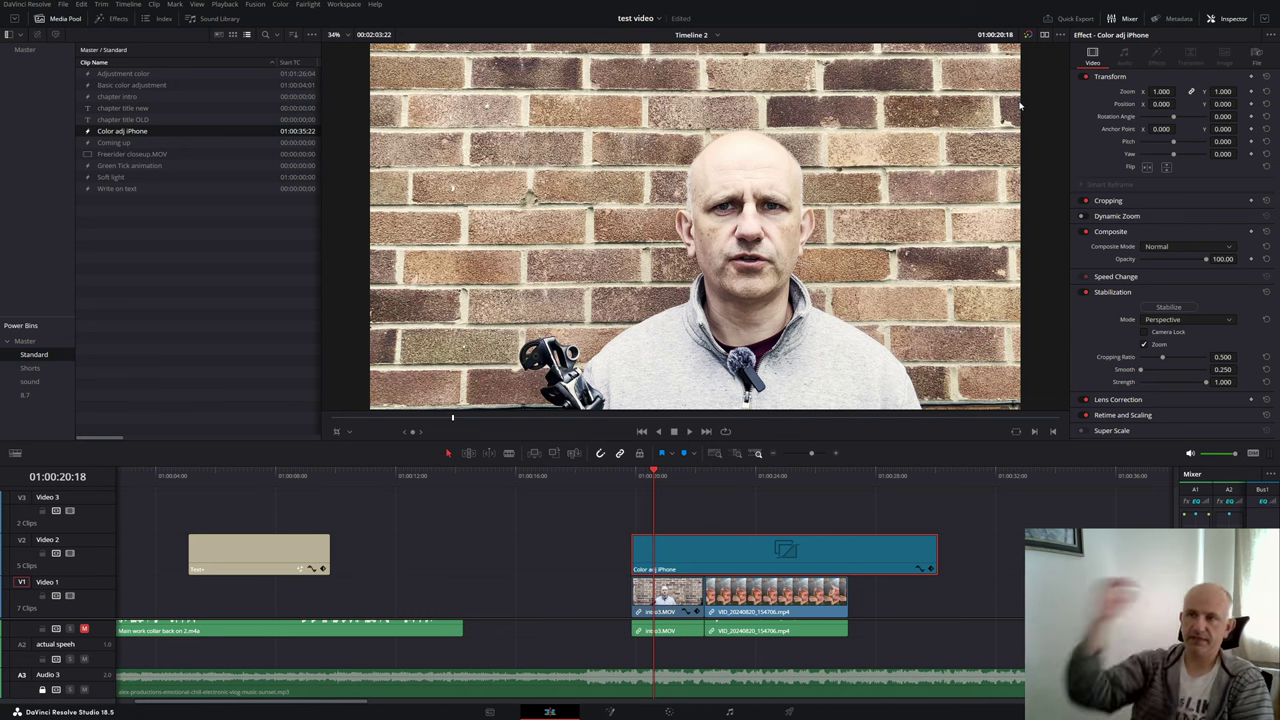
Step: Save the Text+ title clip from Video 2 into the Standard power bin and place a copy of it at about 01:00:12:00
{"action": "left_click", "coordinate": [273, 556]}
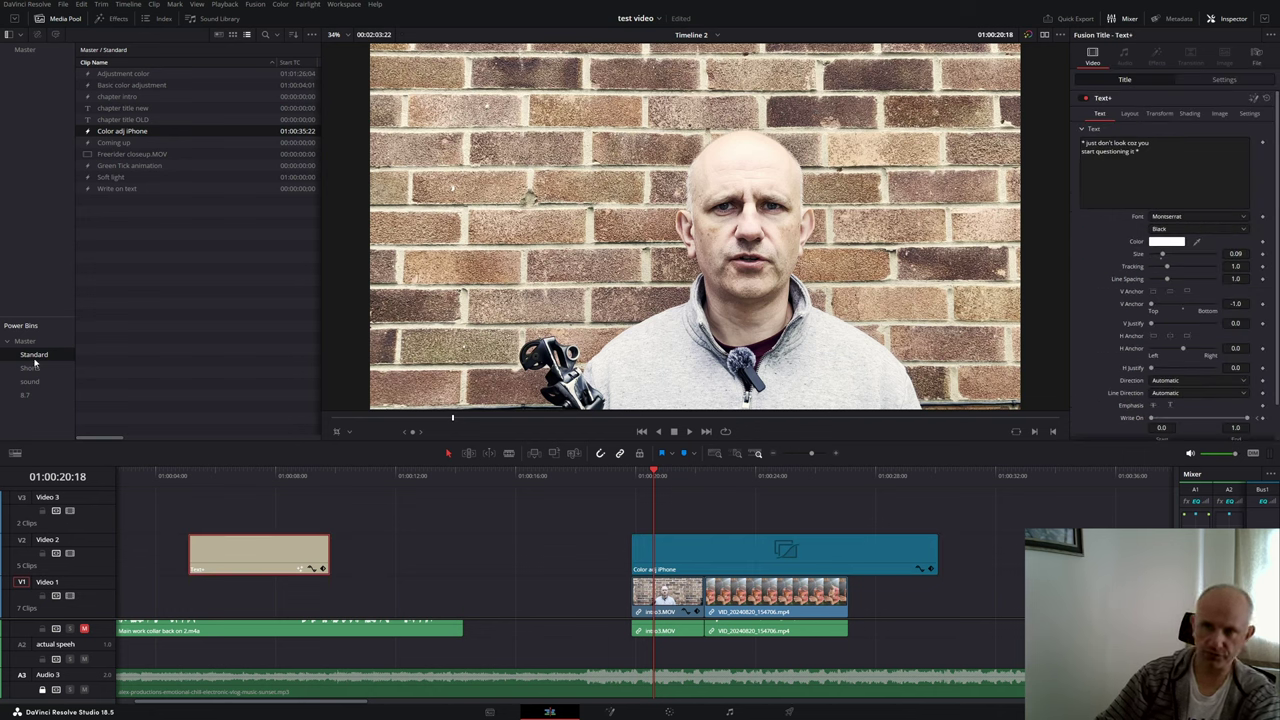
{"action": "left_click", "coordinate": [546, 563]}
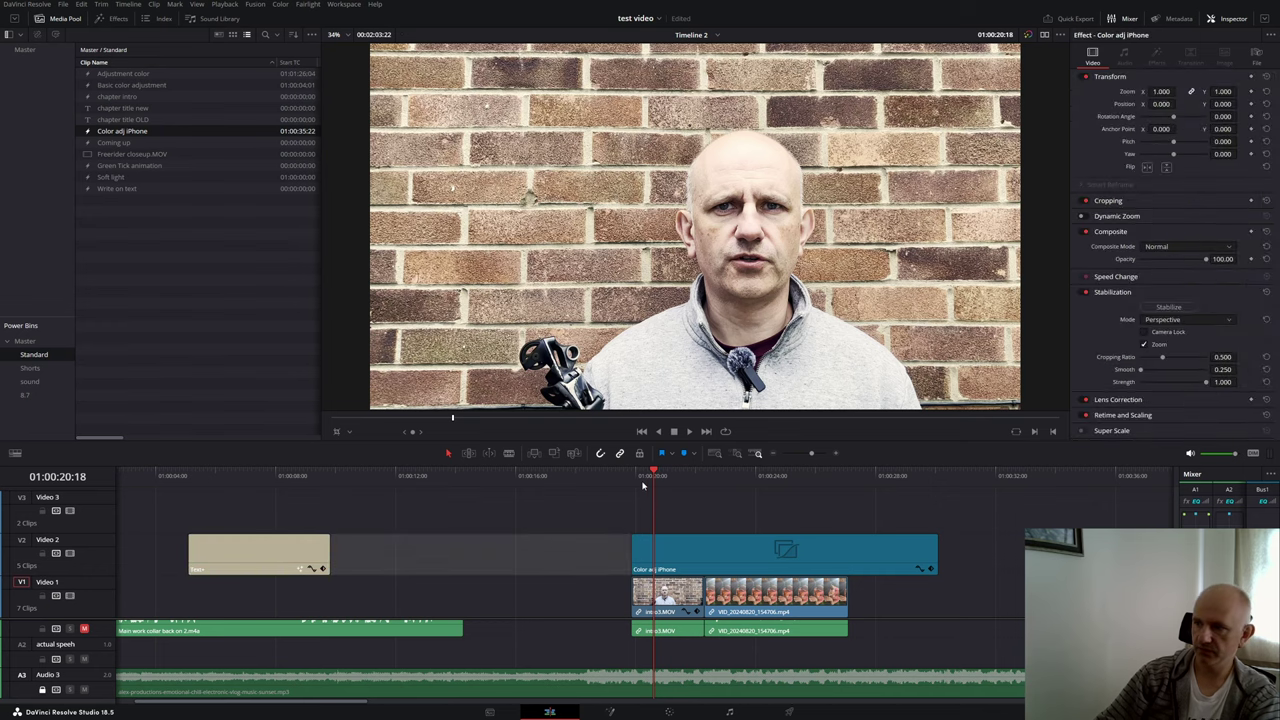
{"action": "left_click_drag", "start_coordinate": [646, 480], "coordinate": [206, 530]}
{"action": "left_click", "coordinate": [243, 560]}
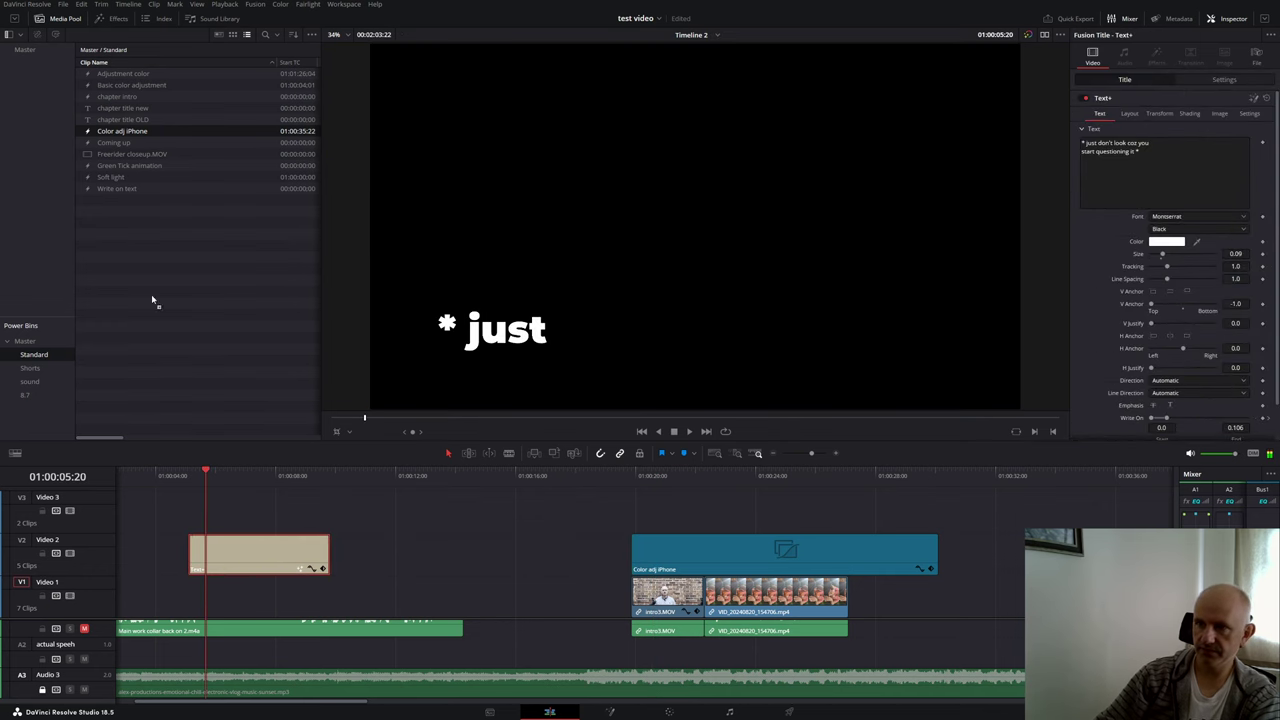
{"action": "left_click_drag", "start_coordinate": [155, 182], "coordinate": [428, 568]}
{"action": "left_click", "coordinate": [147, 237]}
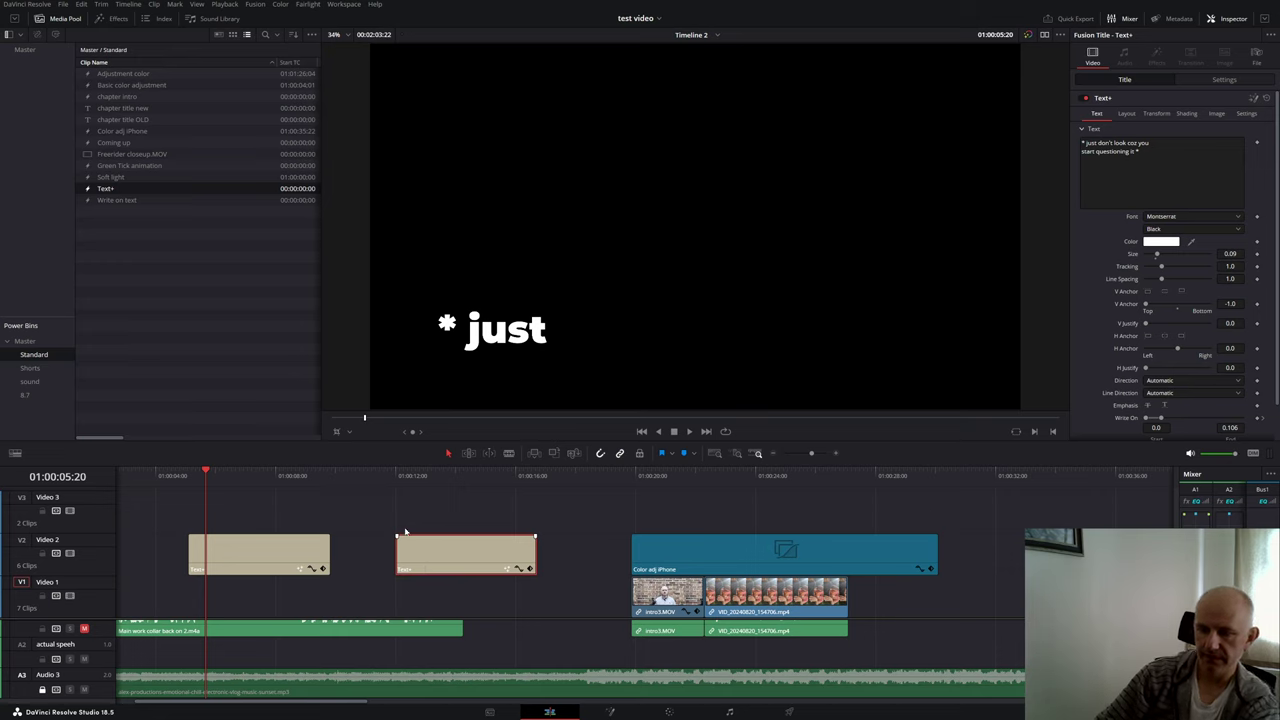
Step: Delete the title copy from the timeline and remove the Text+ item from the Standard power bin
{"action": "key", "text": "Delete"}
{"action": "right_click", "coordinate": [137, 188]}
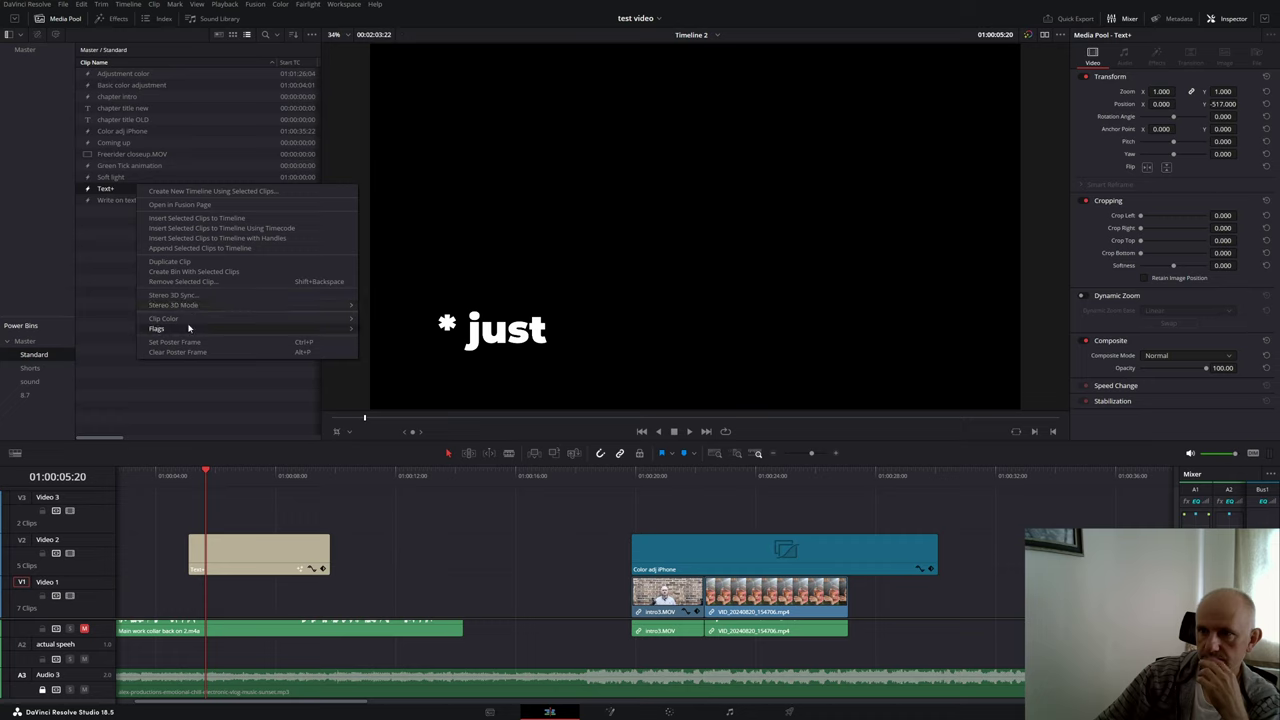
{"action": "mouse_move", "coordinate": [188, 328]}
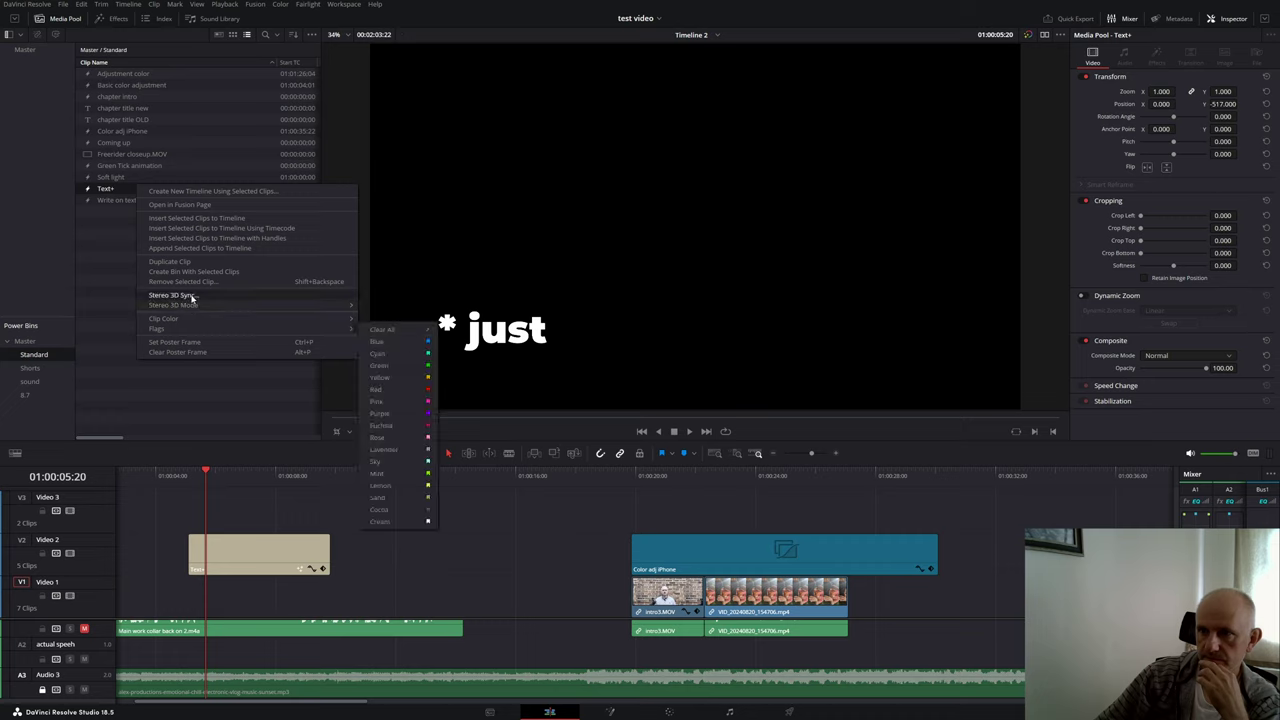
{"action": "left_click", "coordinate": [204, 283]}
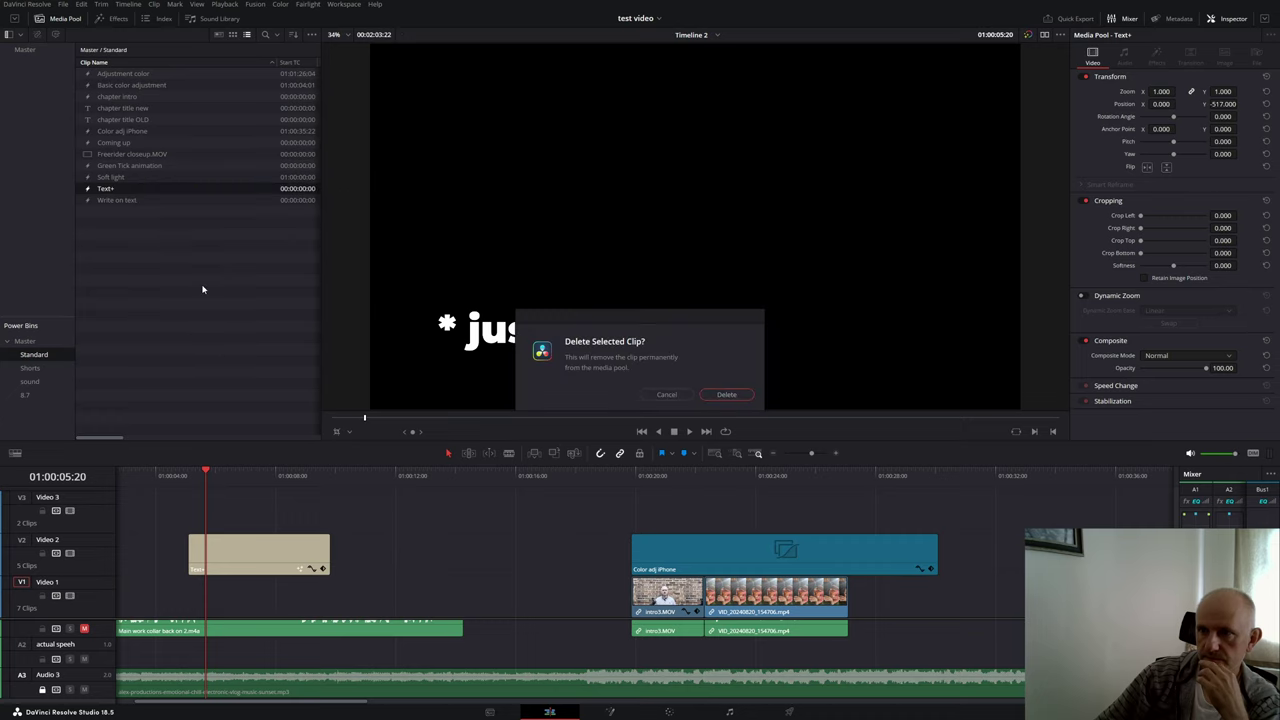
{"action": "left_click", "coordinate": [727, 395]}
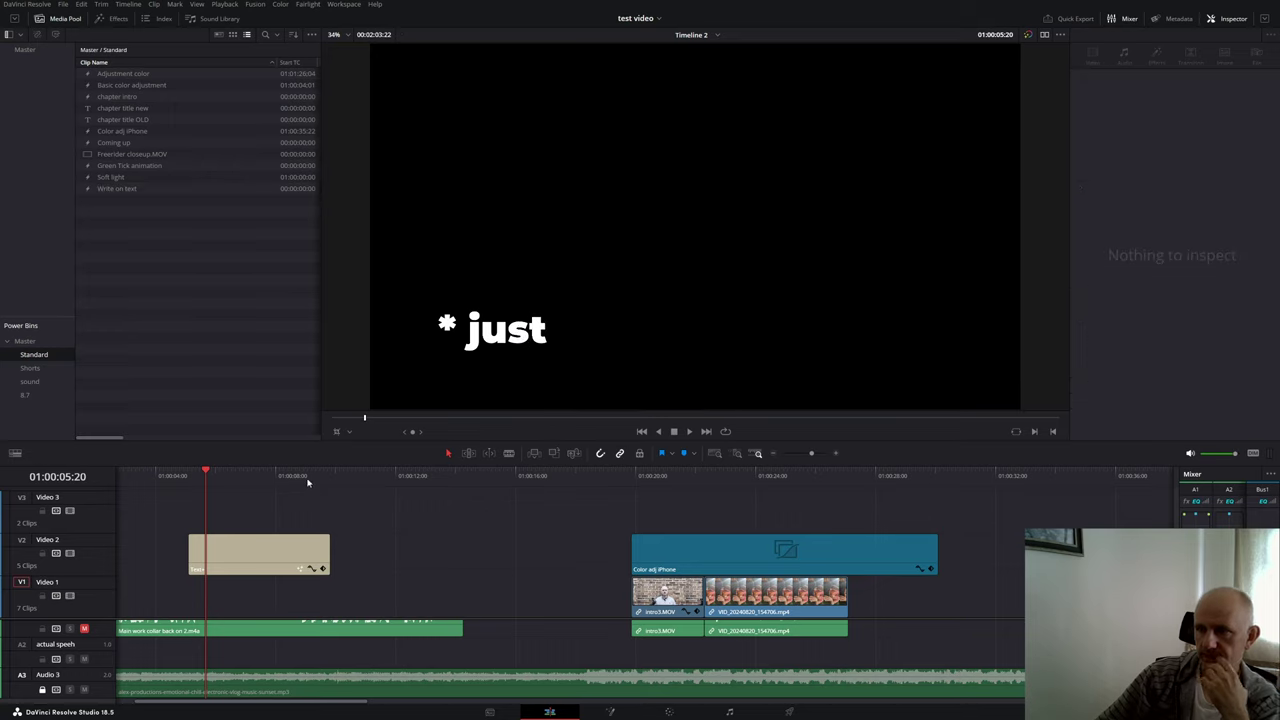
{"action": "left_click_drag", "start_coordinate": [209, 474], "coordinate": [196, 520]}
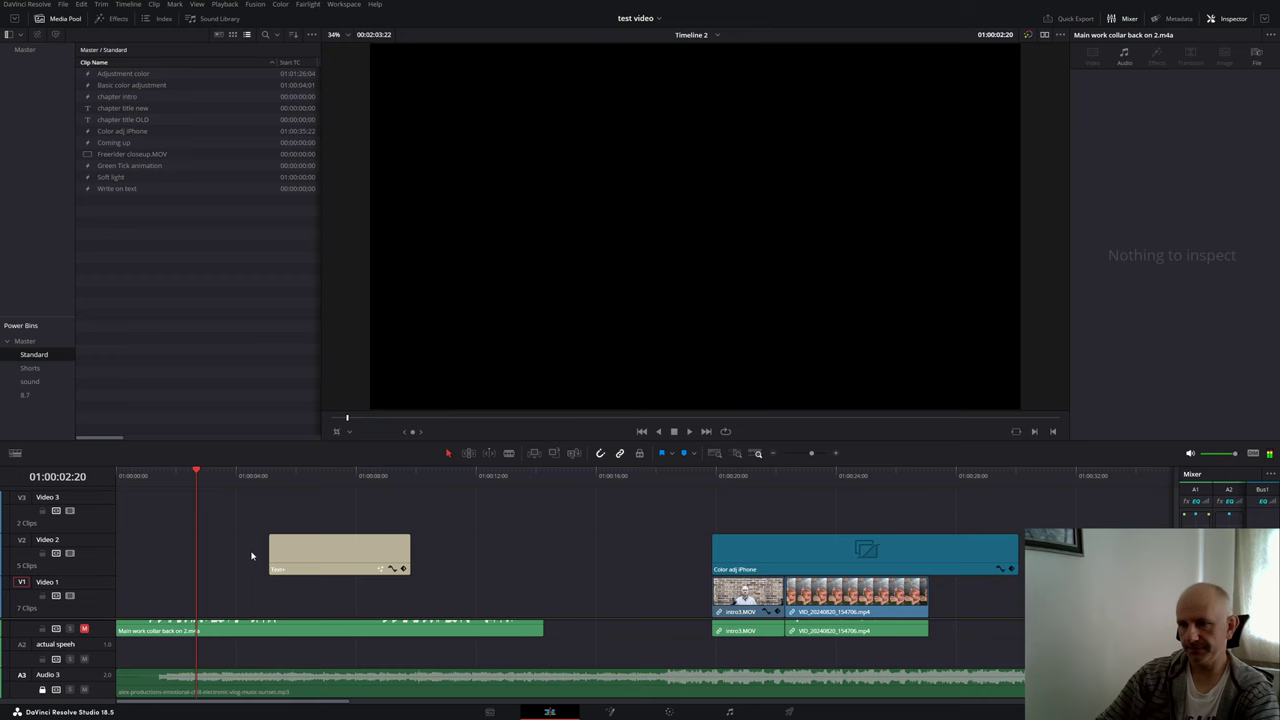
{"action": "scroll", "coordinate": [279, 559], "scroll_direction": "down", "scroll_amount": 4}
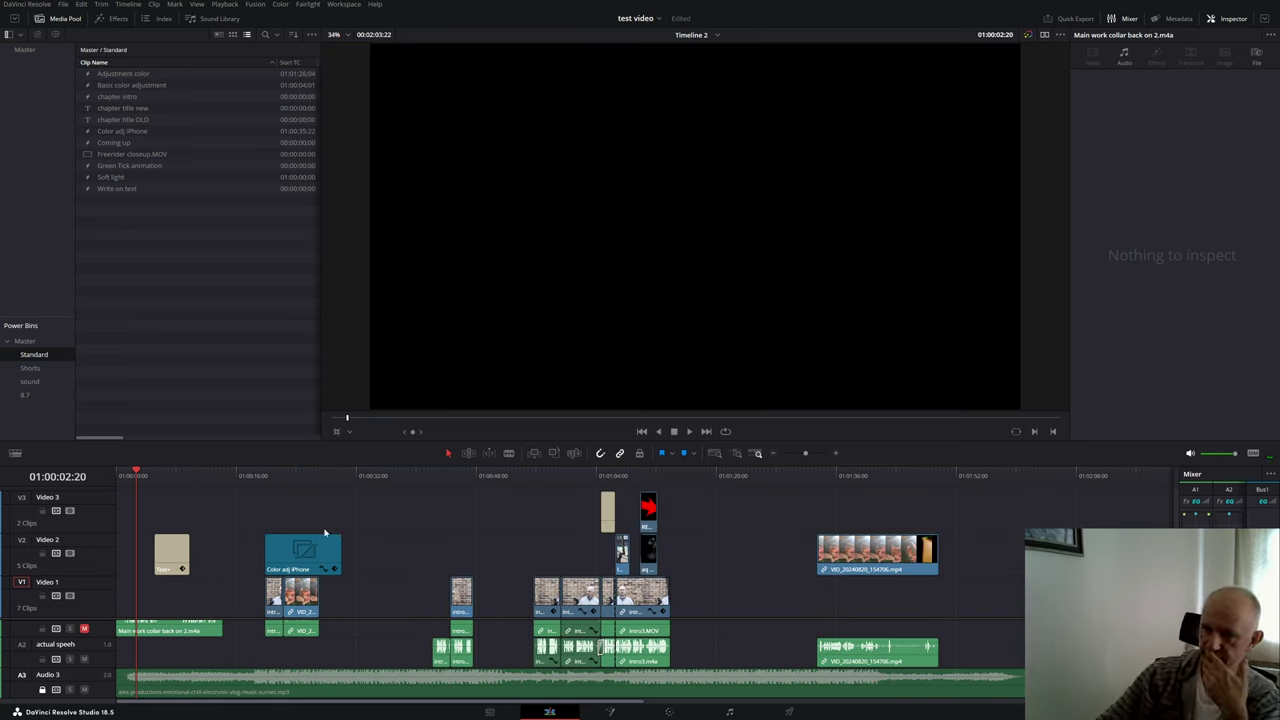
{"action": "left_click_drag", "start_coordinate": [264, 509], "coordinate": [656, 580]}
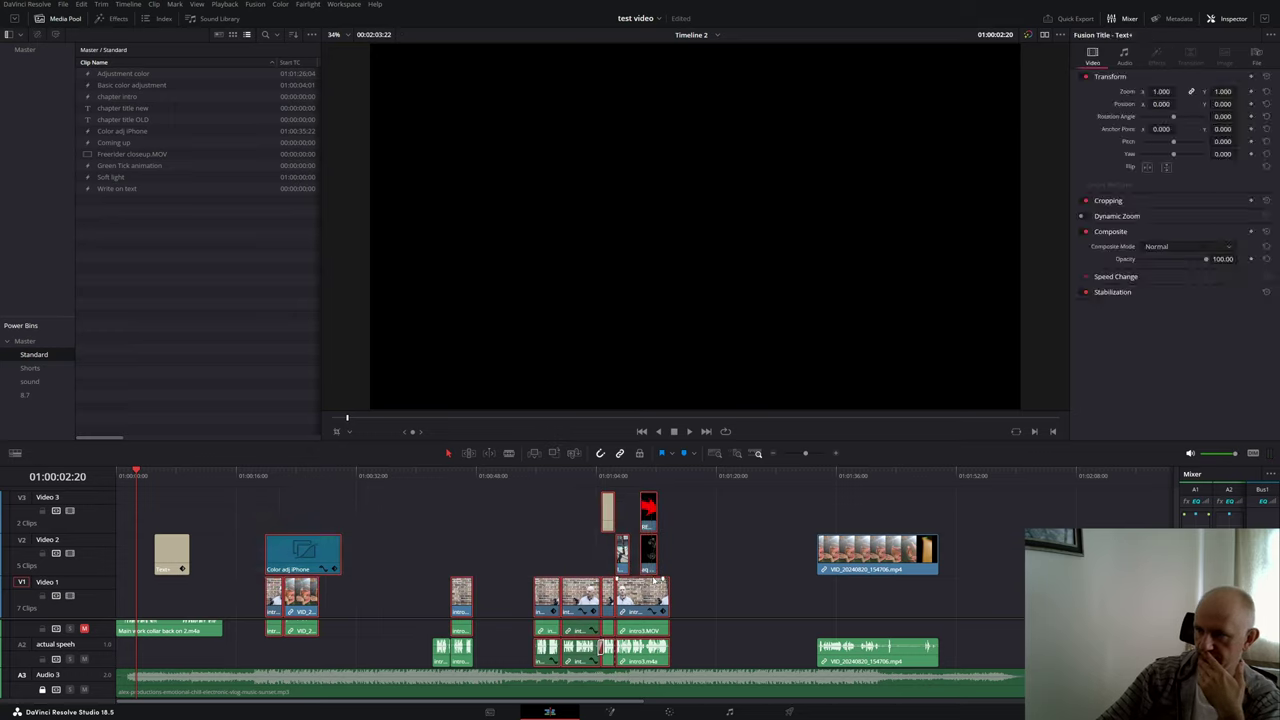
{"action": "left_click", "coordinate": [835, 599]}
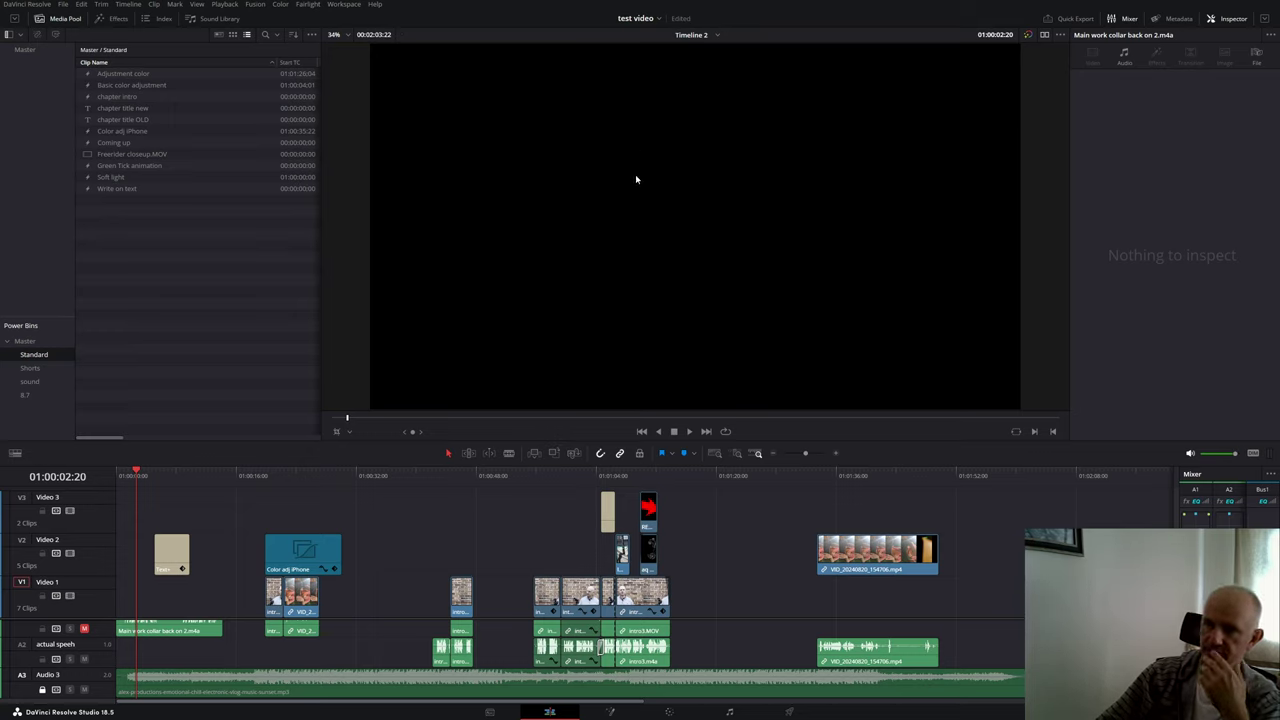
Step: Copy the last group of title and Fusion Composition clips from the MTB shoes do you need a pair project into the test video timeline
{"action": "left_click", "coordinate": [656, 19]}
{"action": "left_click", "coordinate": [665, 32]}
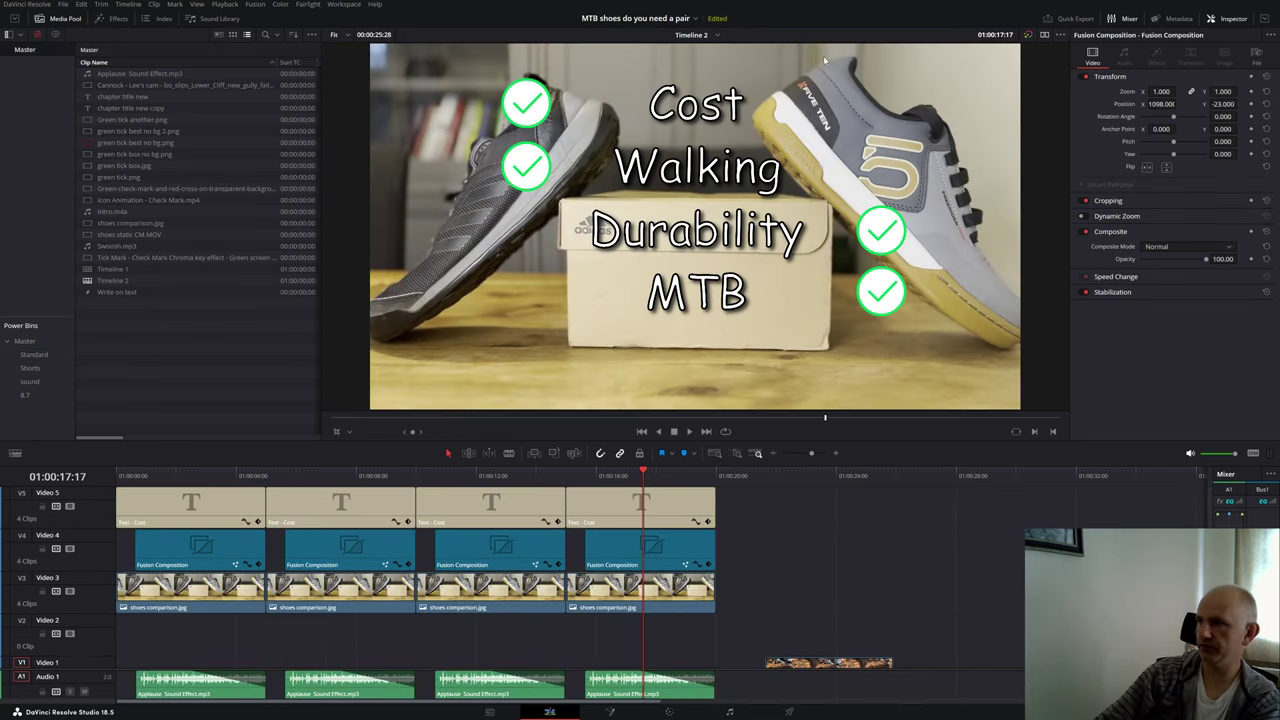
{"action": "scroll", "coordinate": [729, 619], "scroll_direction": "up", "scroll_amount": 2}
{"action": "left_click_drag", "start_coordinate": [777, 595], "coordinate": [610, 495]}
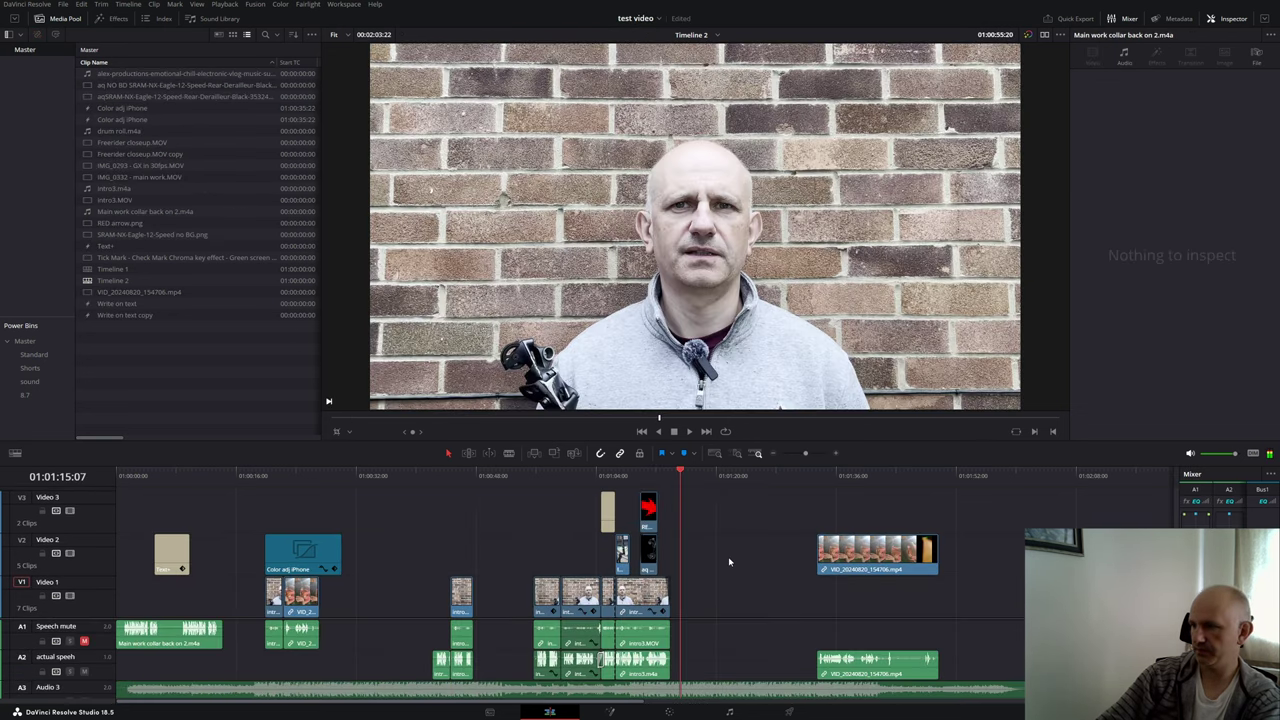
{"action": "left_click", "coordinate": [762, 561]}
{"action": "key", "text": "ctrl+v"}
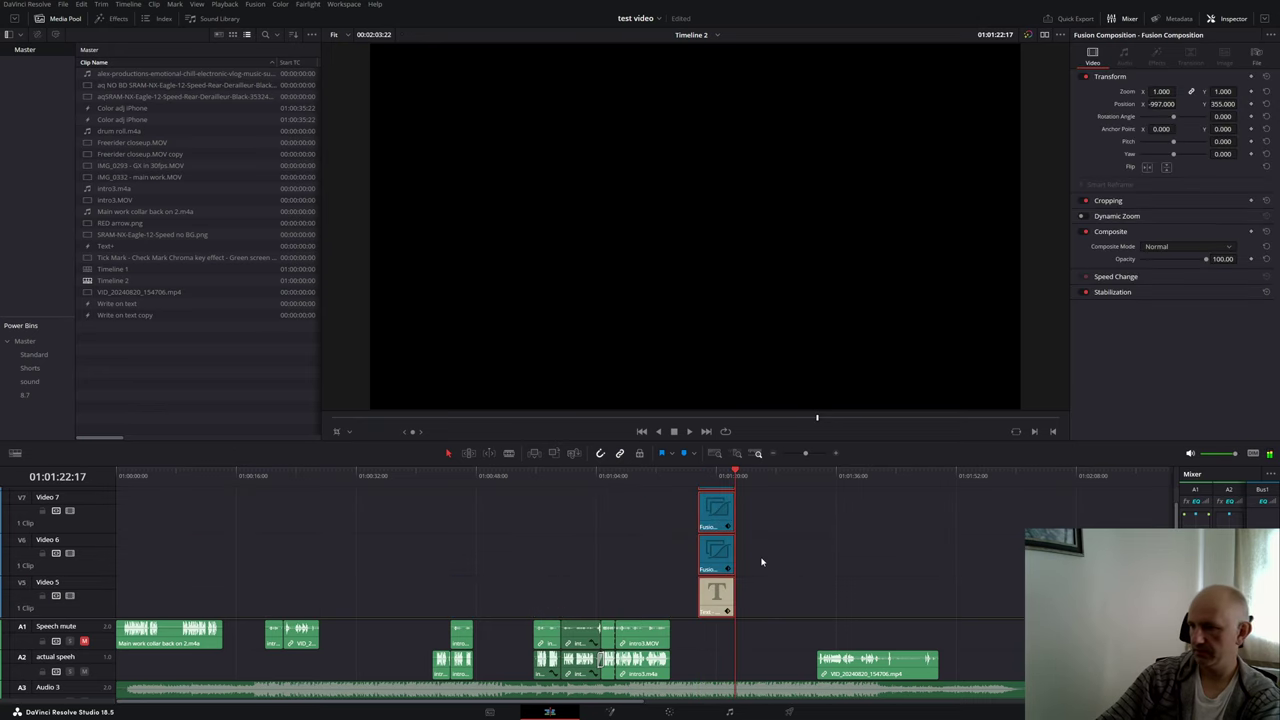
Step: Play through the pasted title and Fusion Composition clips and examine their stacked layers on the upper video tracks
{"action": "left_click_drag", "start_coordinate": [741, 479], "coordinate": [689, 485]}
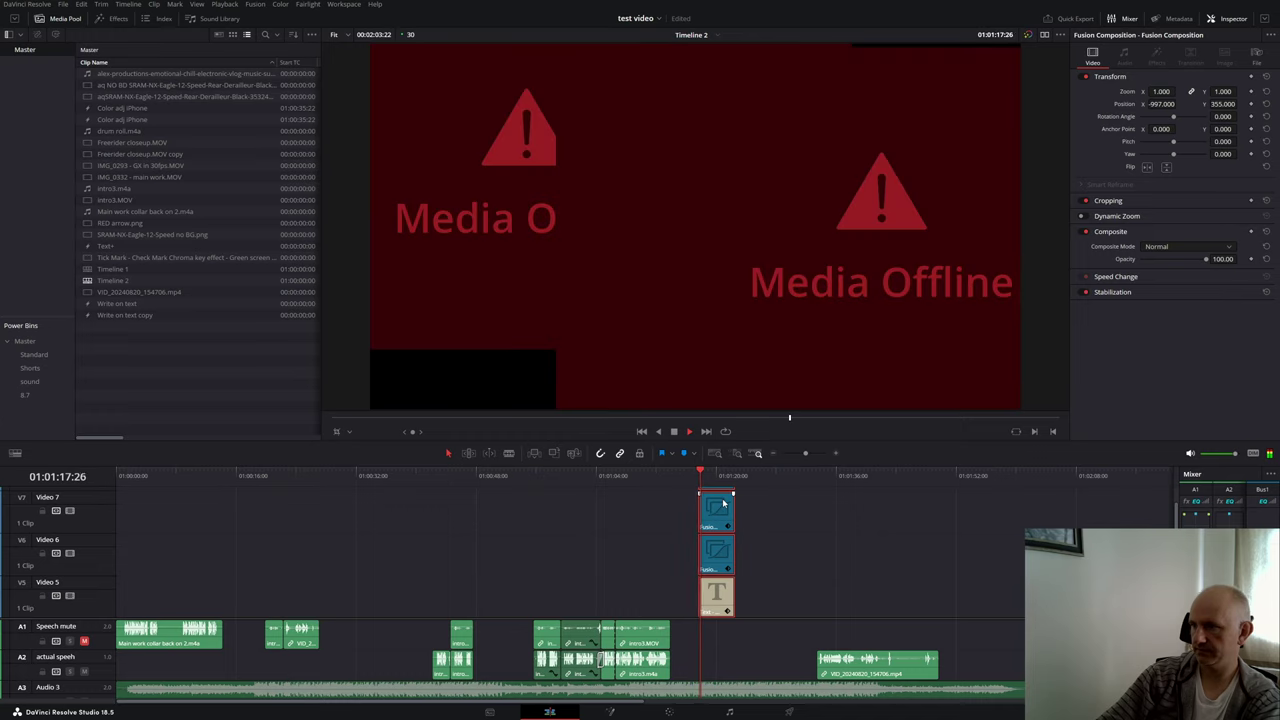
{"action": "scroll", "coordinate": [766, 551], "scroll_direction": "up", "scroll_amount": 2}
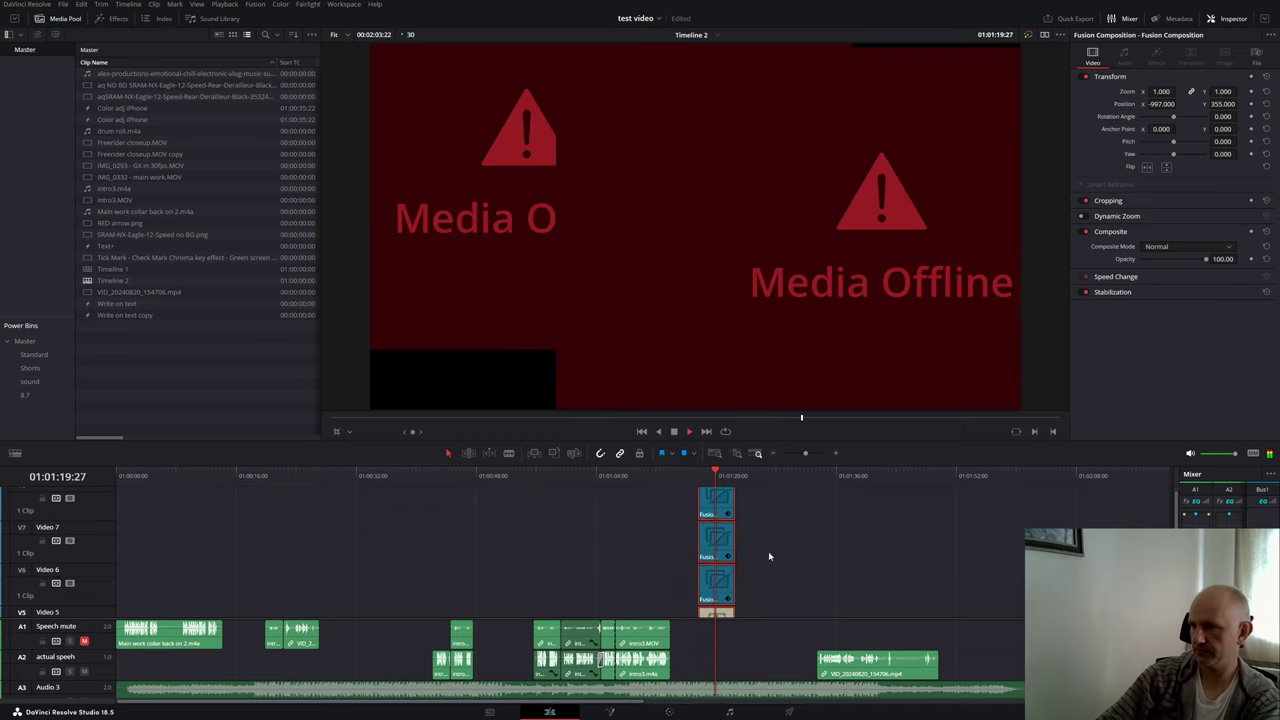
{"action": "scroll", "coordinate": [750, 493], "scroll_direction": "down", "scroll_amount": 4}
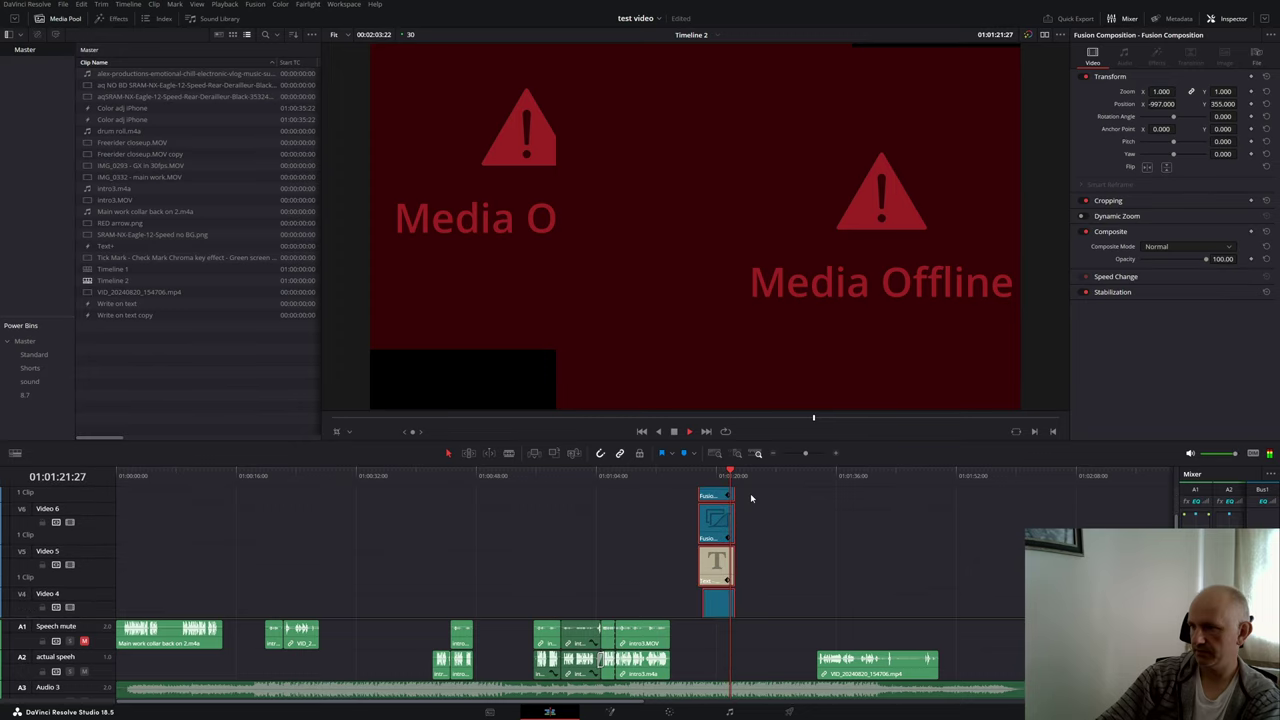
{"action": "scroll", "coordinate": [751, 514], "scroll_direction": "down", "scroll_amount": 2}
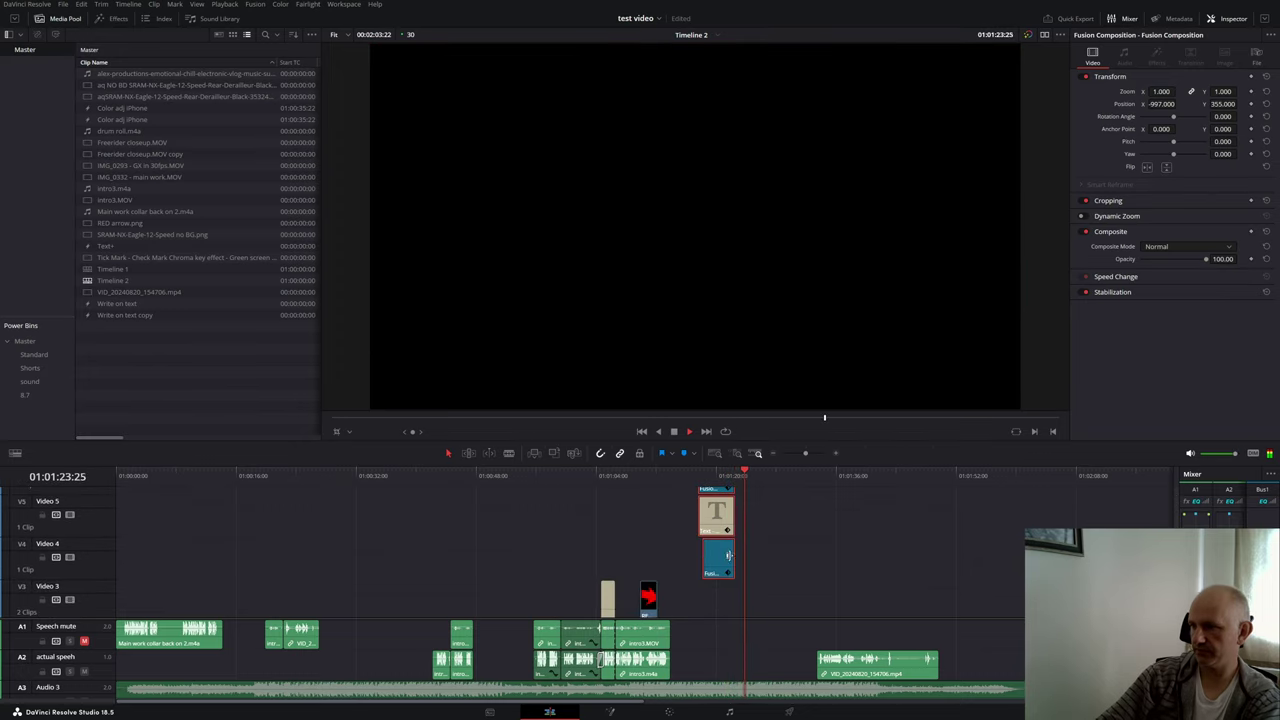
{"action": "mouse_move", "coordinate": [731, 477]}
{"action": "left_mouse_down"}
{"action": "mouse_move", "coordinate": [700, 480]}
{"action": "mouse_move", "coordinate": [710, 490]}
{"action": "left_mouse_up"}
{"action": "key", "text": "space"}
{"action": "scroll", "coordinate": [740, 560], "scroll_direction": "up", "scroll_amount": 3}
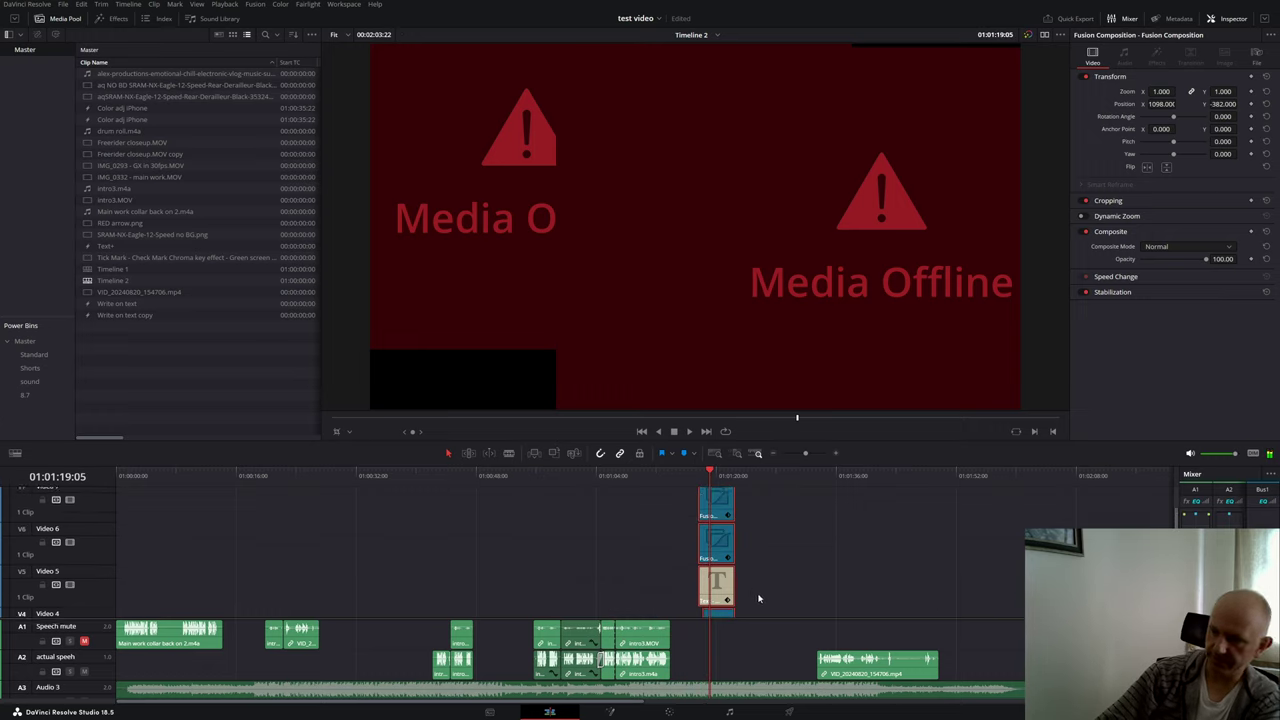
Step: Delete all the pasted clips from the upper video tracks and move the playhead back to the end of intro3.MOV
{"action": "scroll", "coordinate": [760, 555], "scroll_direction": "down", "scroll_amount": 1}
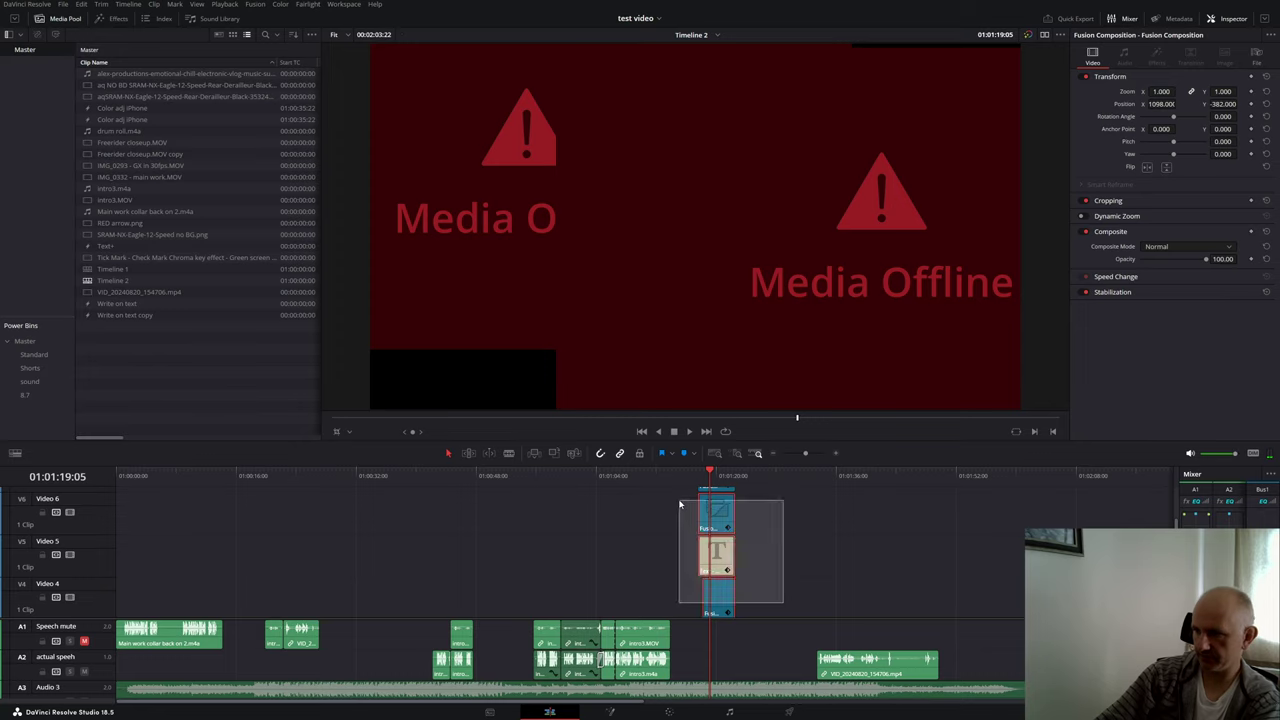
{"action": "key", "text": "Delete"}
{"action": "scroll", "coordinate": [814, 566], "scroll_direction": "up", "scroll_amount": 2}
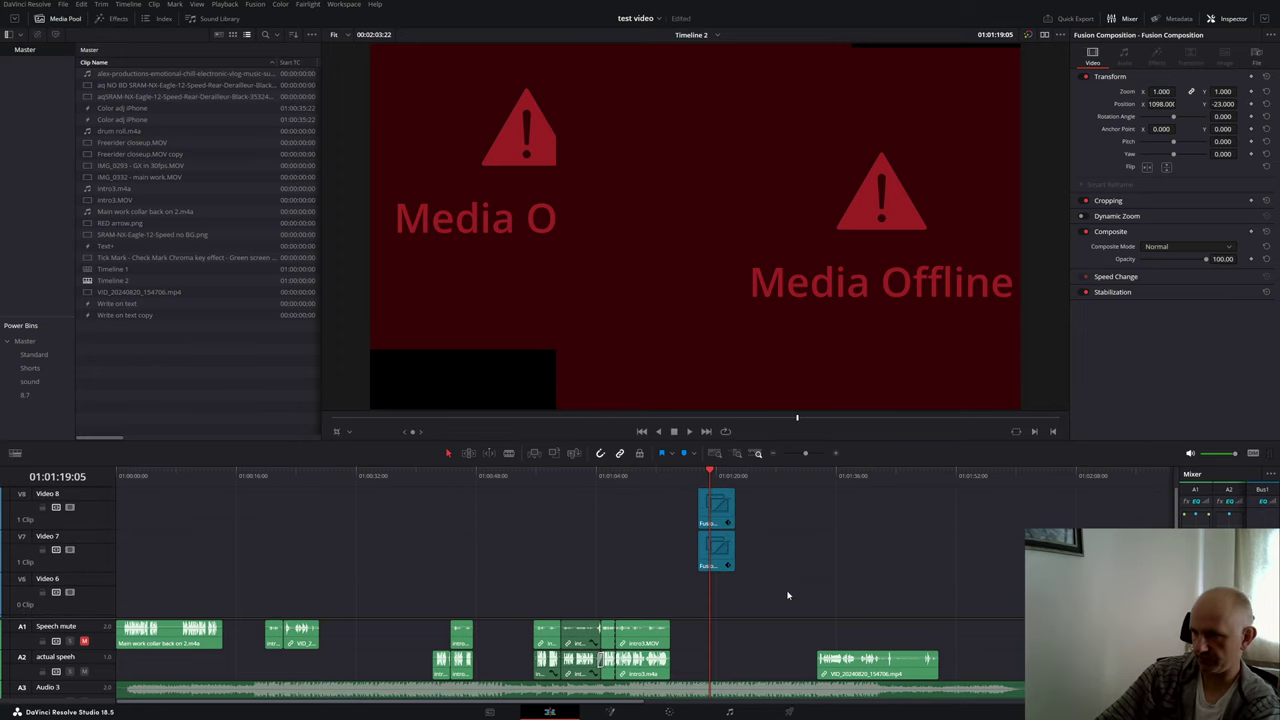
{"action": "left_click_drag", "start_coordinate": [784, 588], "coordinate": [657, 498]}
{"action": "key", "text": "Delete"}
{"action": "key", "text": "Up"}
{"action": "key", "text": "Up"}
{"action": "key", "text": "Up"}
{"action": "key", "text": "Up"}
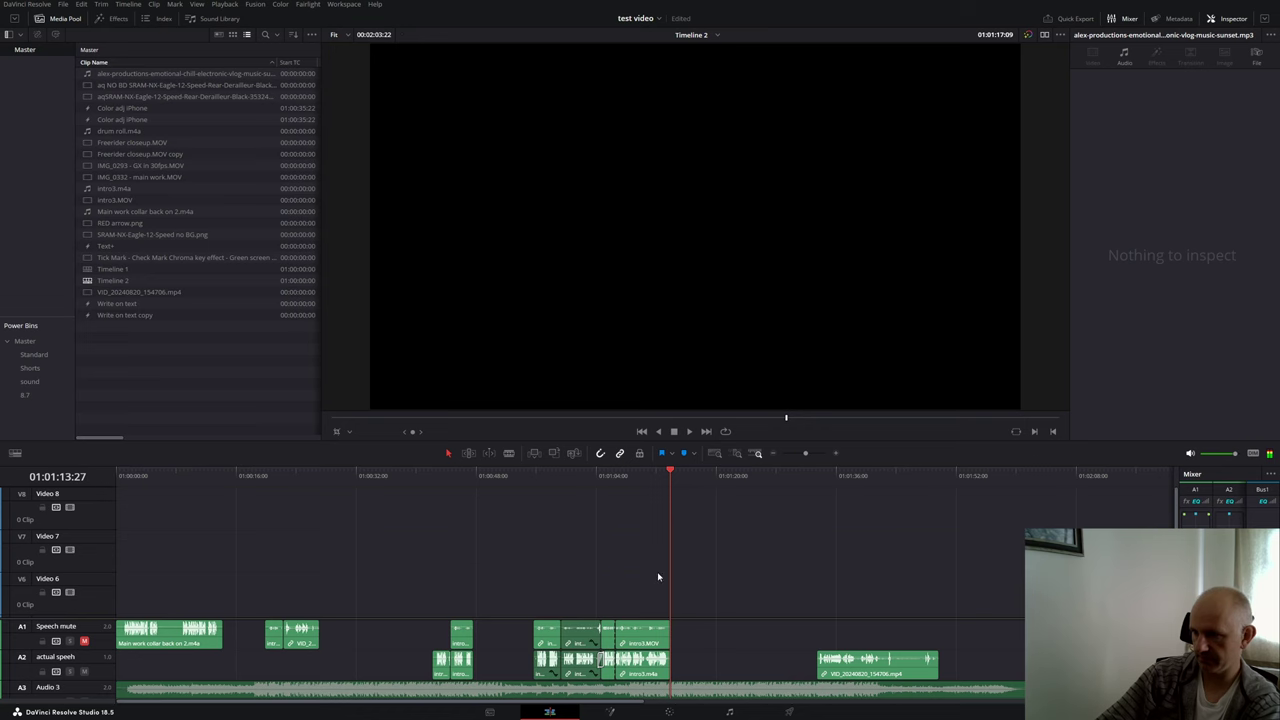
Step: Copy the stacked clips at the start of Timeline 1 in the MTB shoes do you need a pair project into the test video timeline after intro3.MOV
{"action": "scroll", "coordinate": [665, 487], "scroll_direction": "down", "scroll_amount": 1}
{"action": "key", "text": "l"}
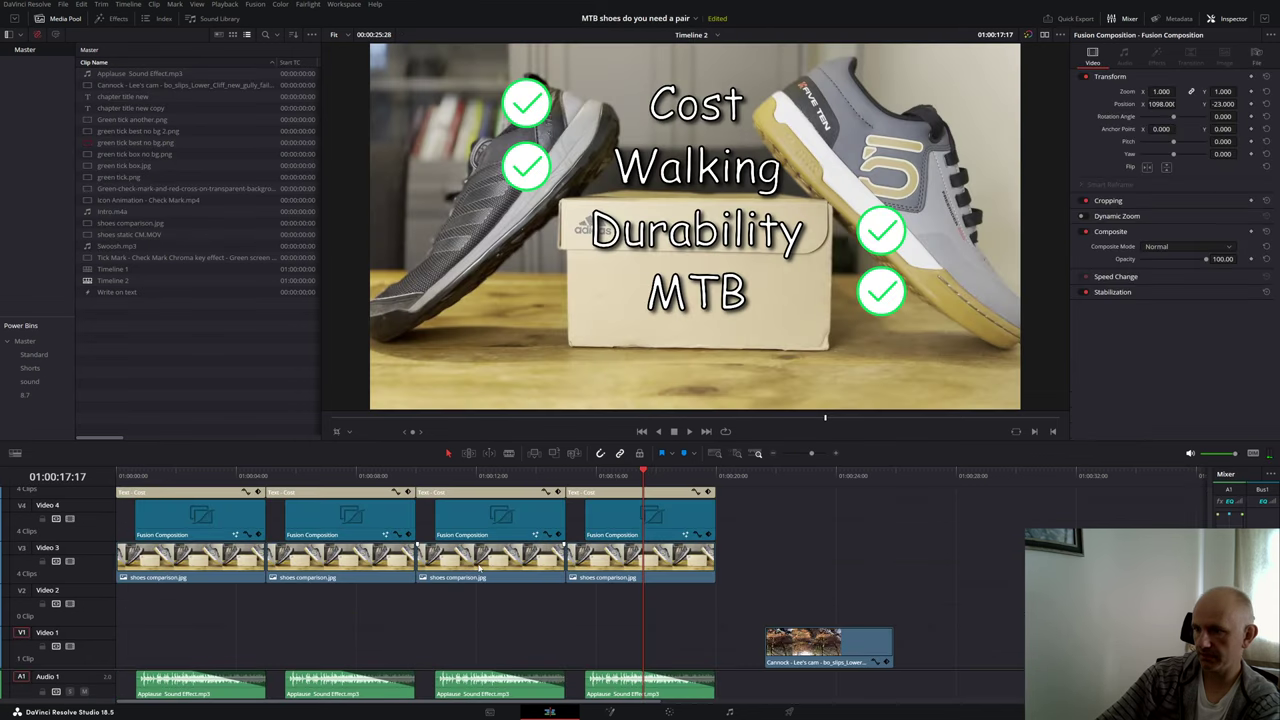
{"action": "left_click", "coordinate": [704, 35]}
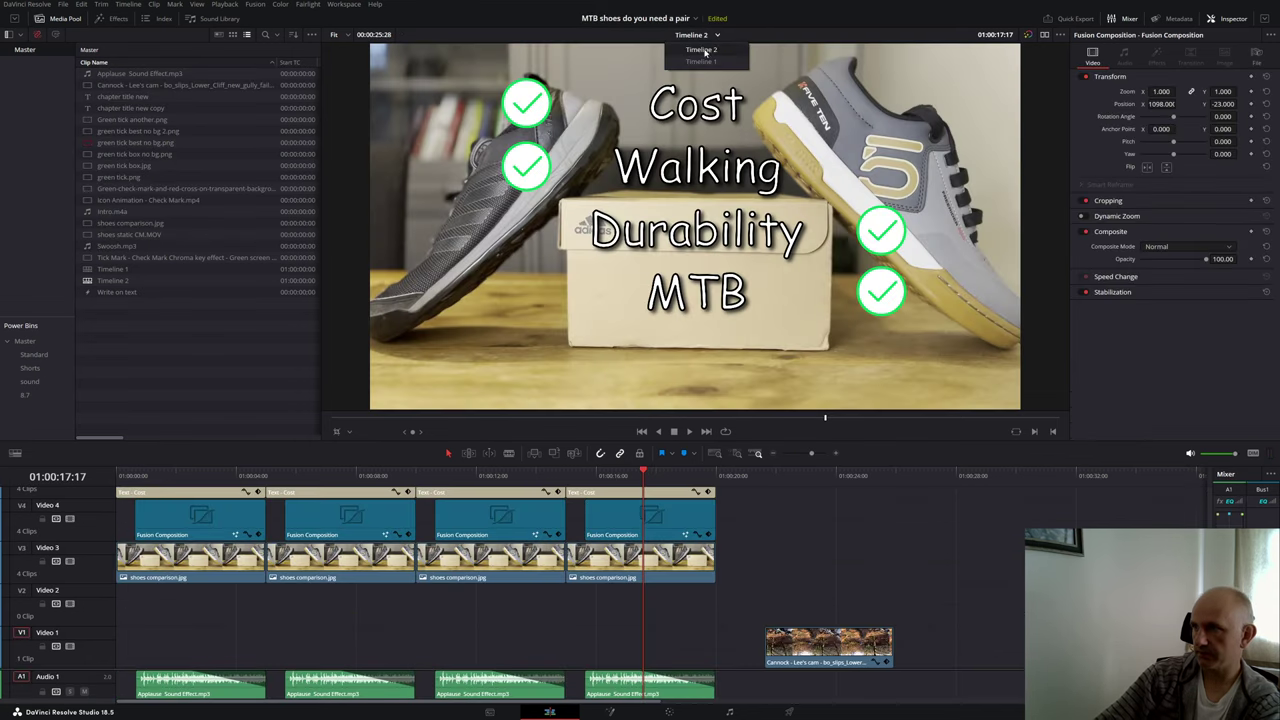
{"action": "left_click", "coordinate": [695, 52]}
{"action": "left_click_drag", "start_coordinate": [364, 493], "coordinate": [33, 539]}
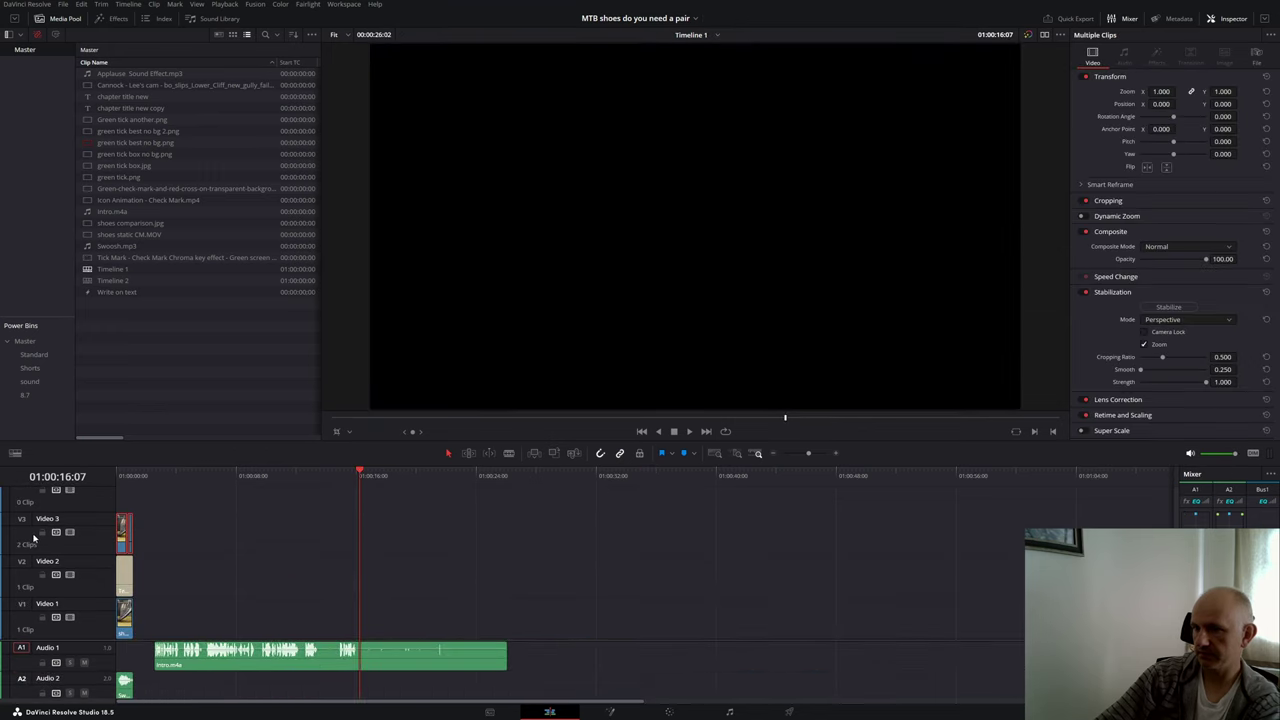
{"action": "left_click_drag", "start_coordinate": [174, 634], "coordinate": [100, 523]}
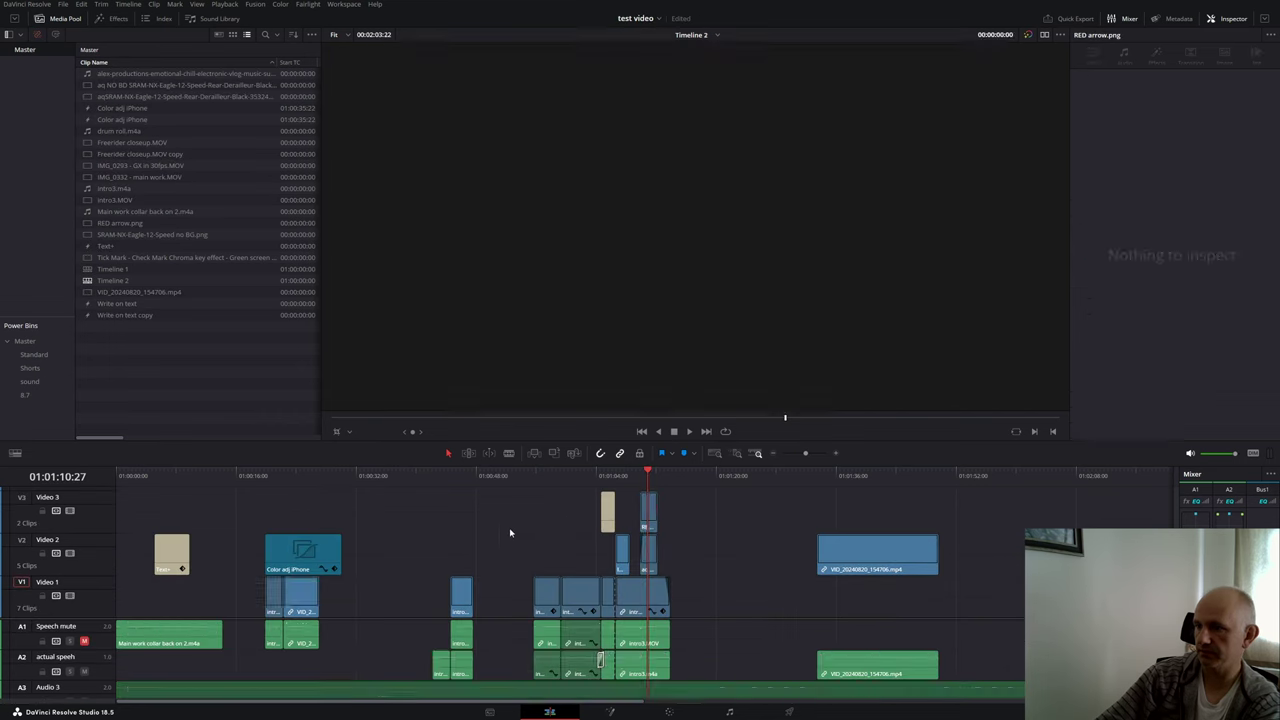
{"action": "key", "text": "ctrl+v"}
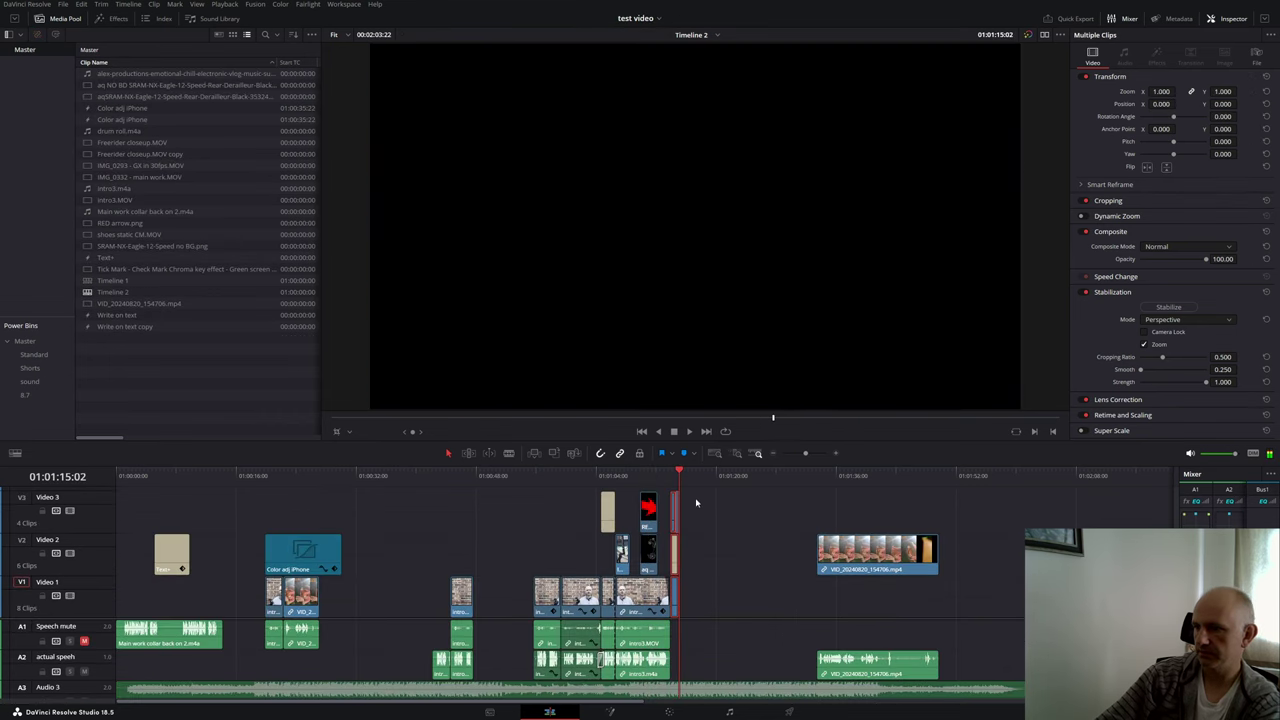
Step: Play through the end of intro3.MOV and the pasted shoes clips to review them
{"action": "left_click", "coordinate": [660, 475]}
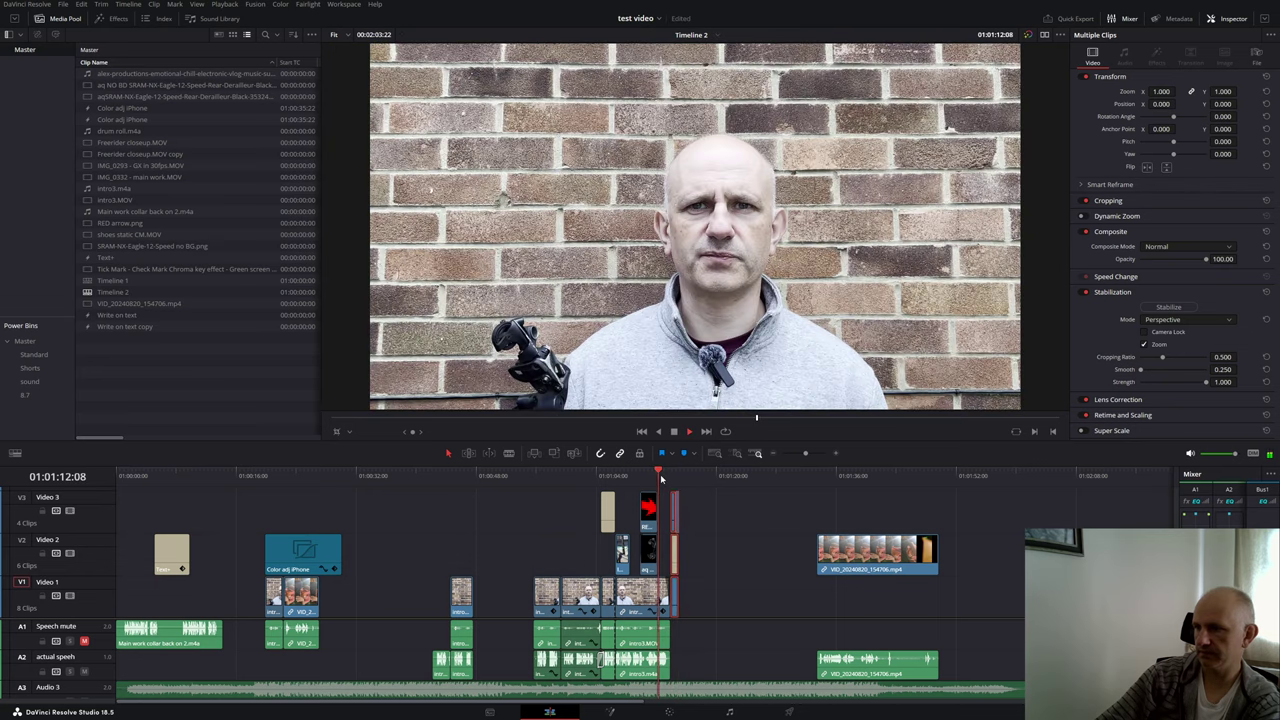
{"action": "key", "text": "space"}
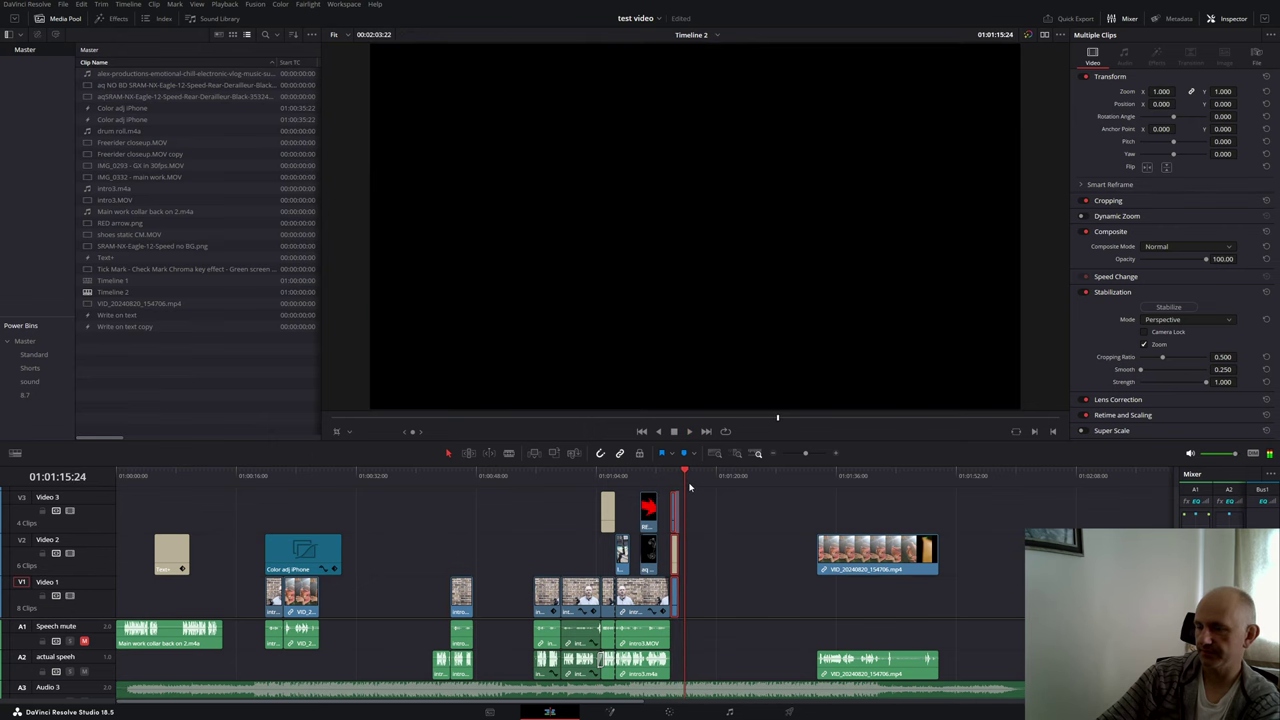
{"action": "key", "text": "ctrl+equal"}
{"action": "key", "text": "ctrl+equal"}
{"action": "key", "text": "ctrl+minus"}
{"action": "key", "text": "ctrl+minus"}
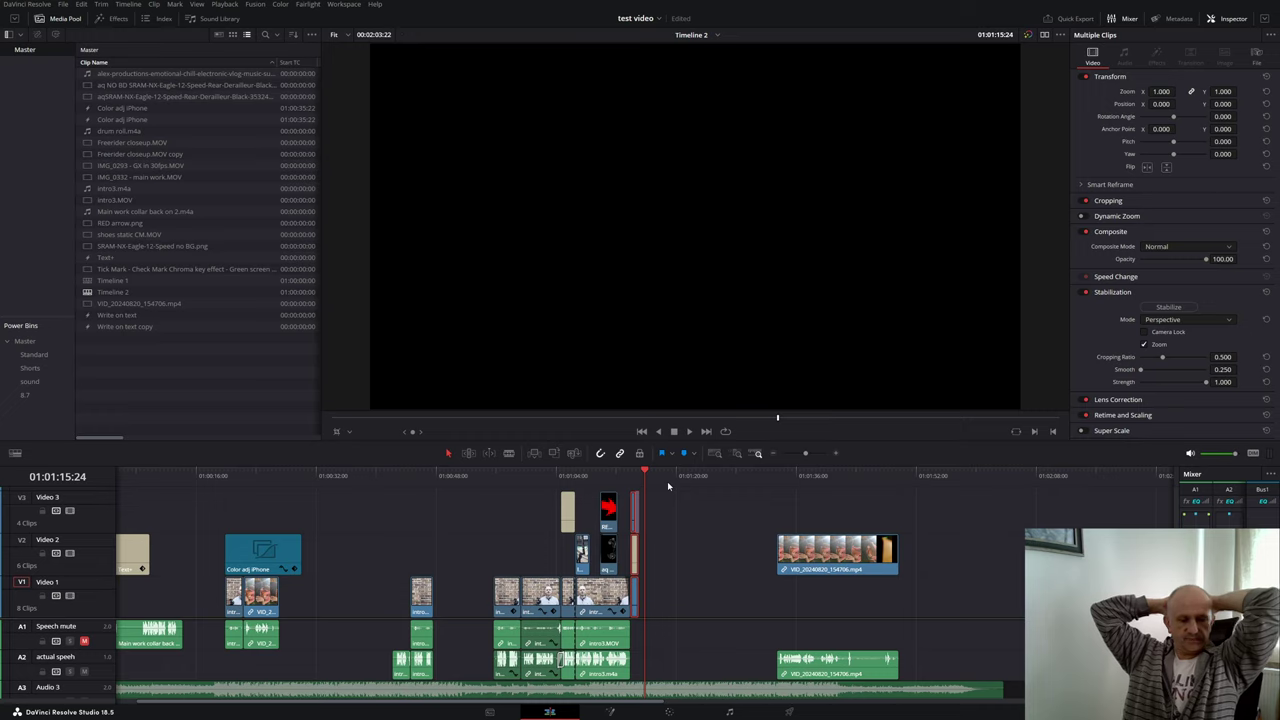
Step: Export the doomie keyboard shortcut preset to the Downloads folder as Davinci keyboard shortcuts
{"action": "left_click", "coordinate": [48, 6]}
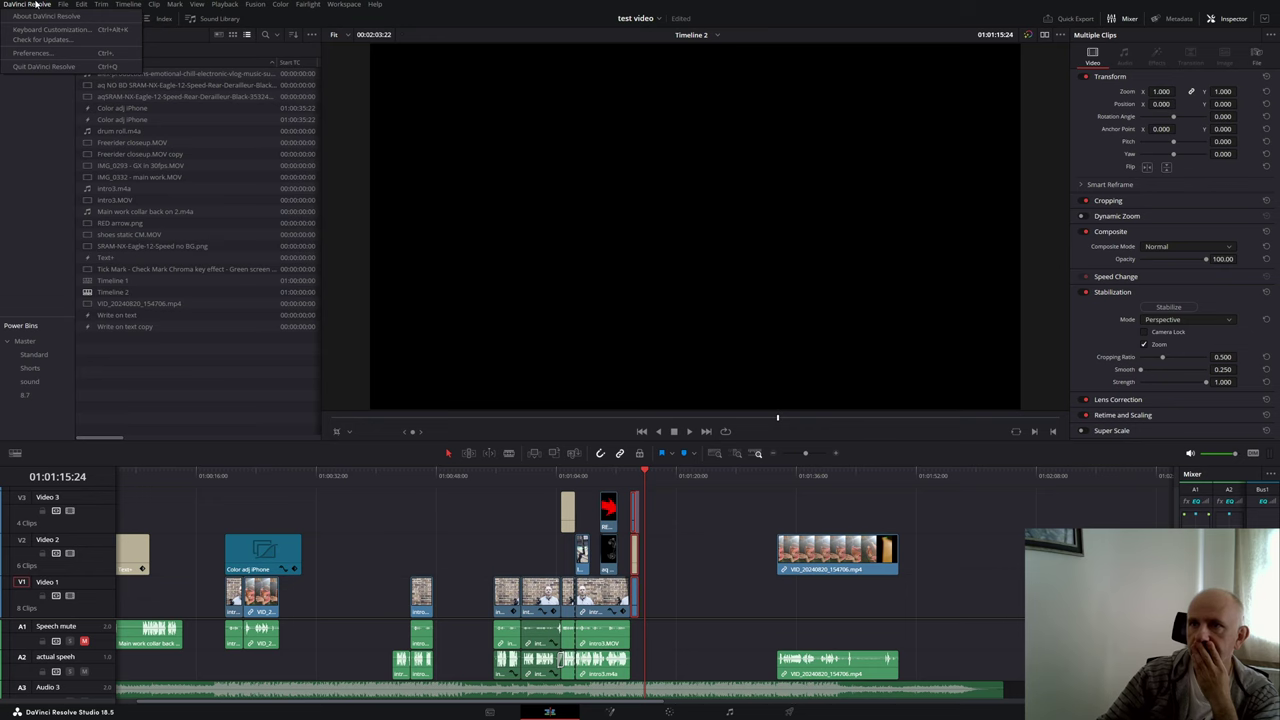
{"action": "left_click", "coordinate": [48, 29]}
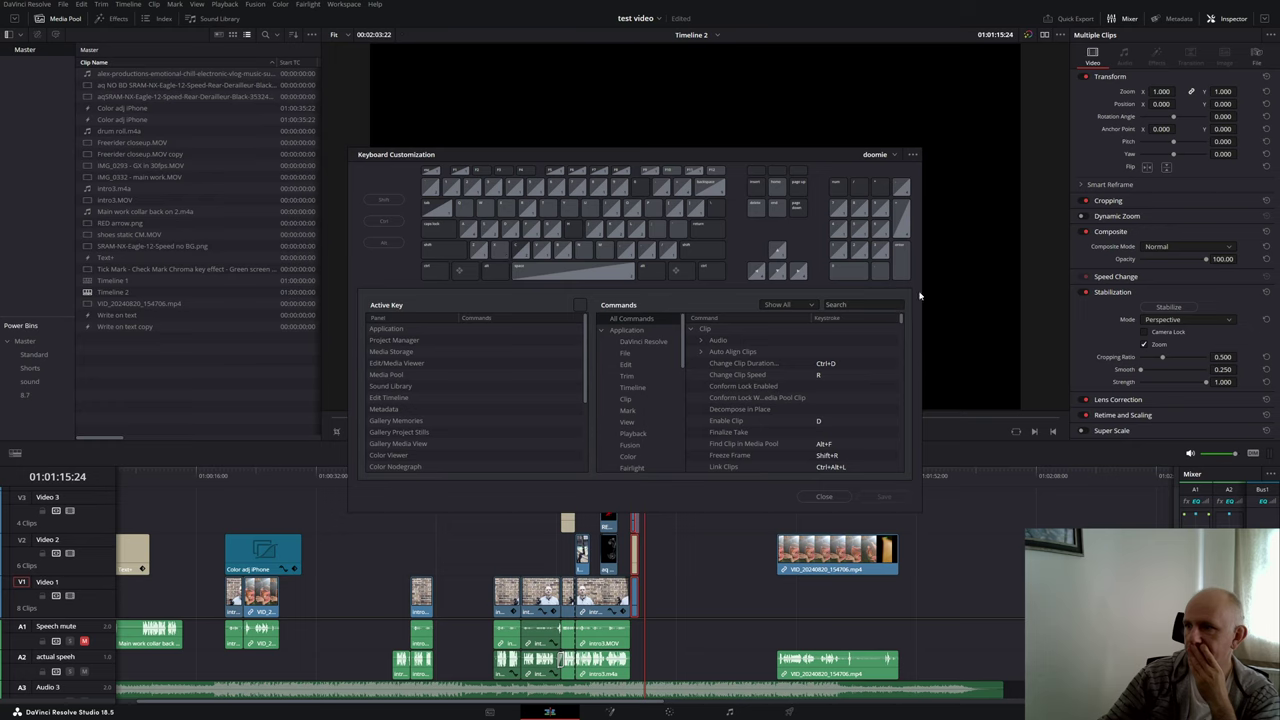
{"action": "left_click", "coordinate": [912, 155]}
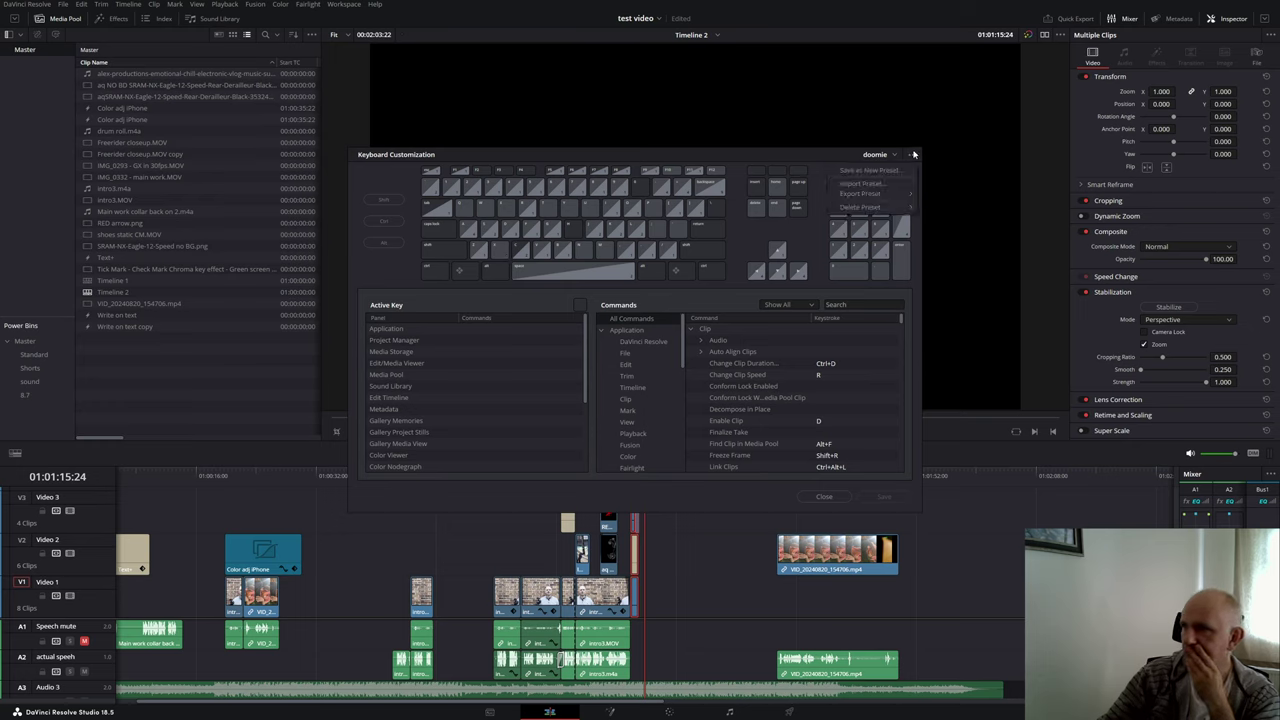
{"action": "mouse_move", "coordinate": [896, 202]}
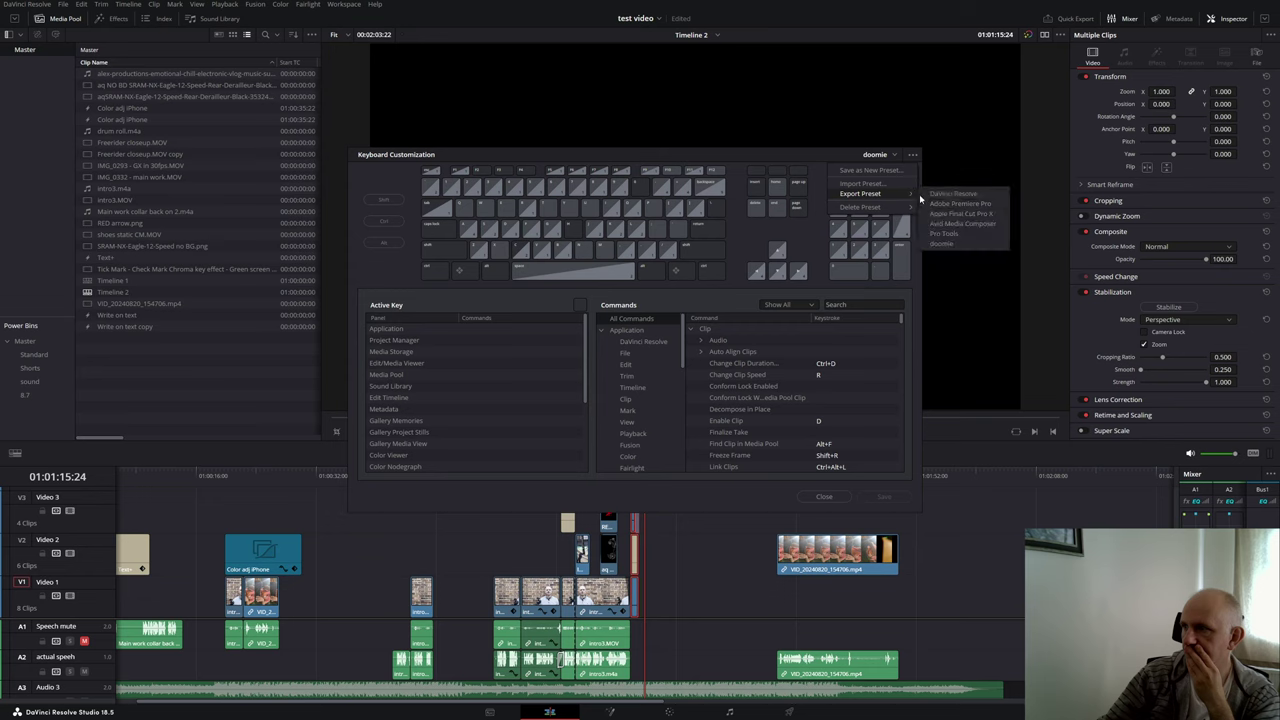
{"action": "left_click", "coordinate": [948, 250]}
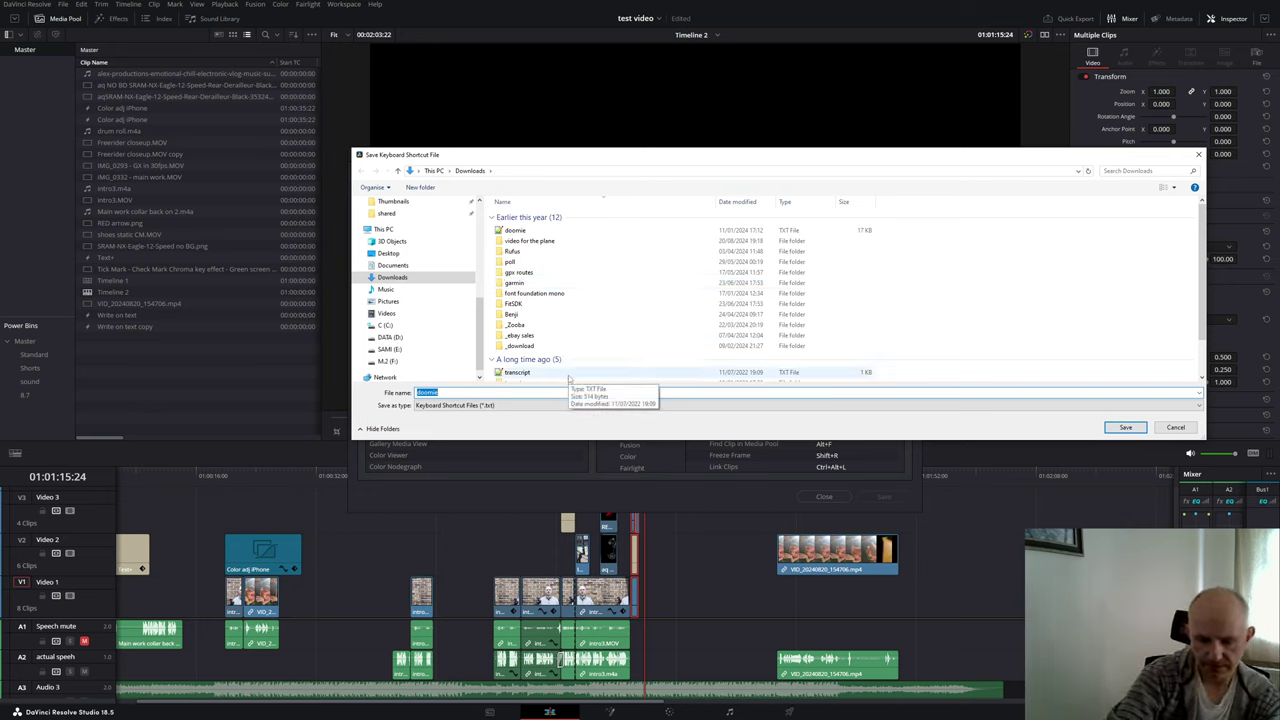
{"action": "type", "text": "Davinci"}
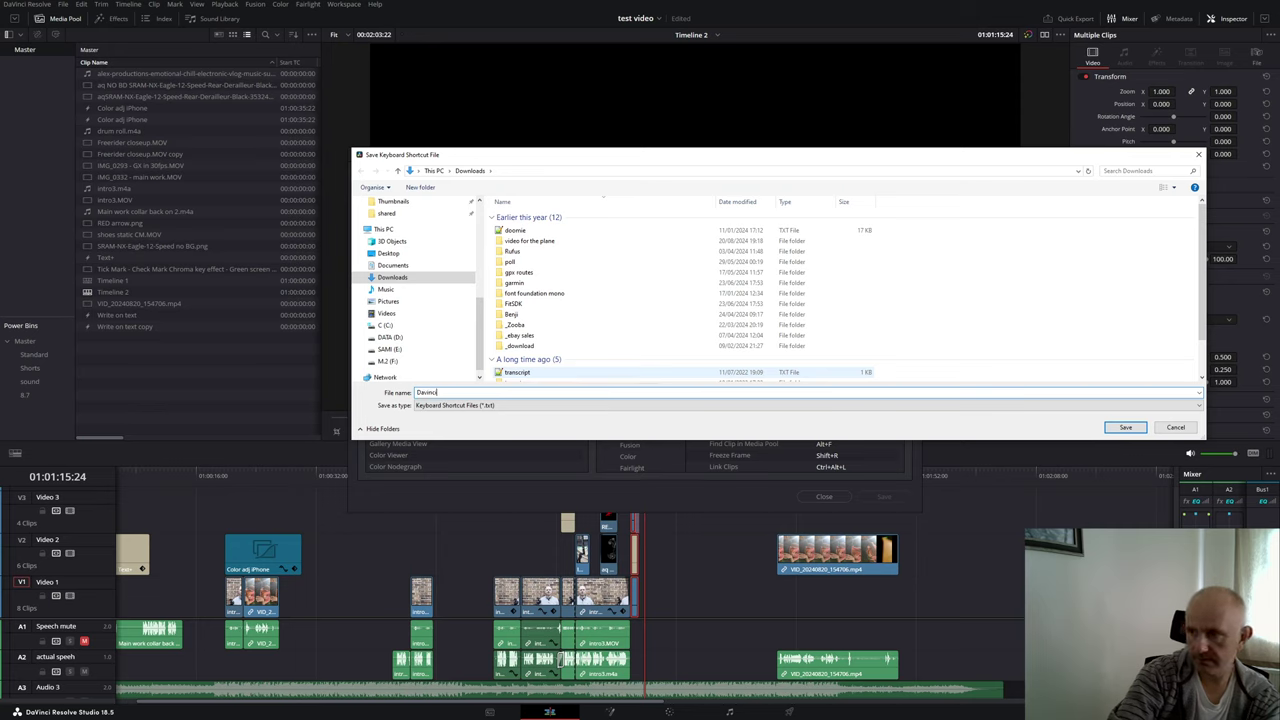
{"action": "type", "text": " keyboard shortcuts"}
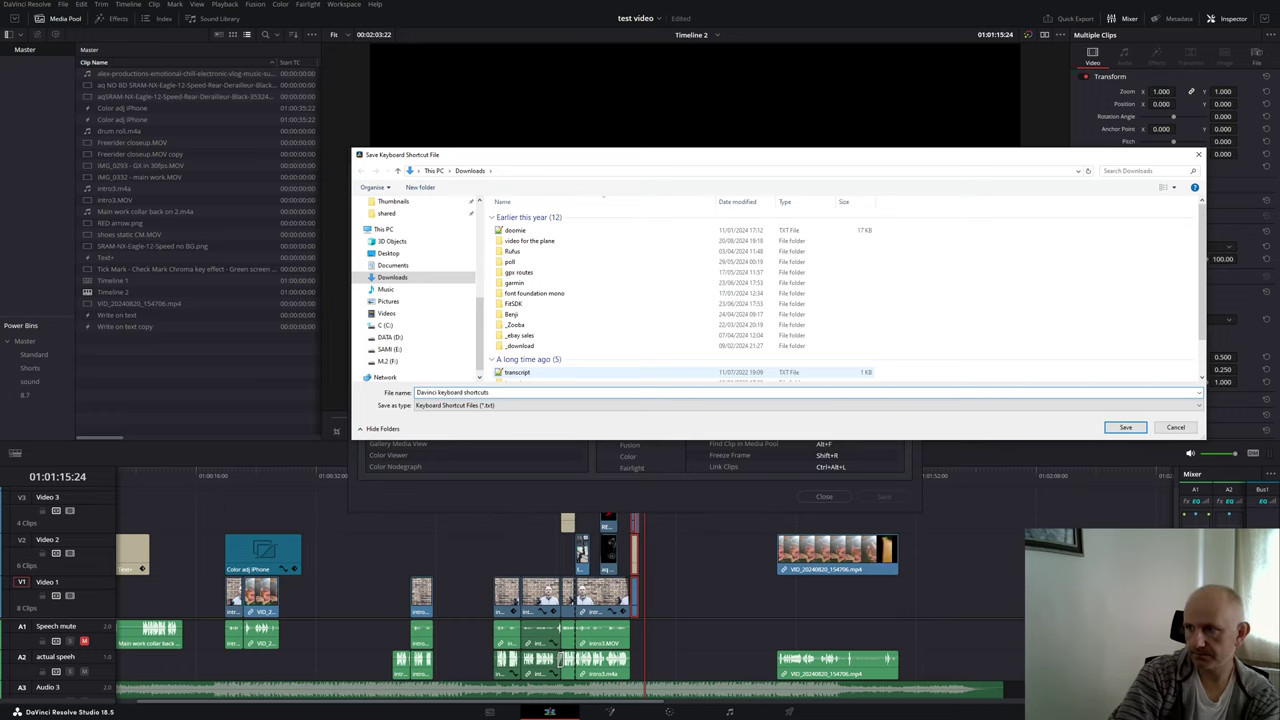
{"action": "key", "text": "Return"}
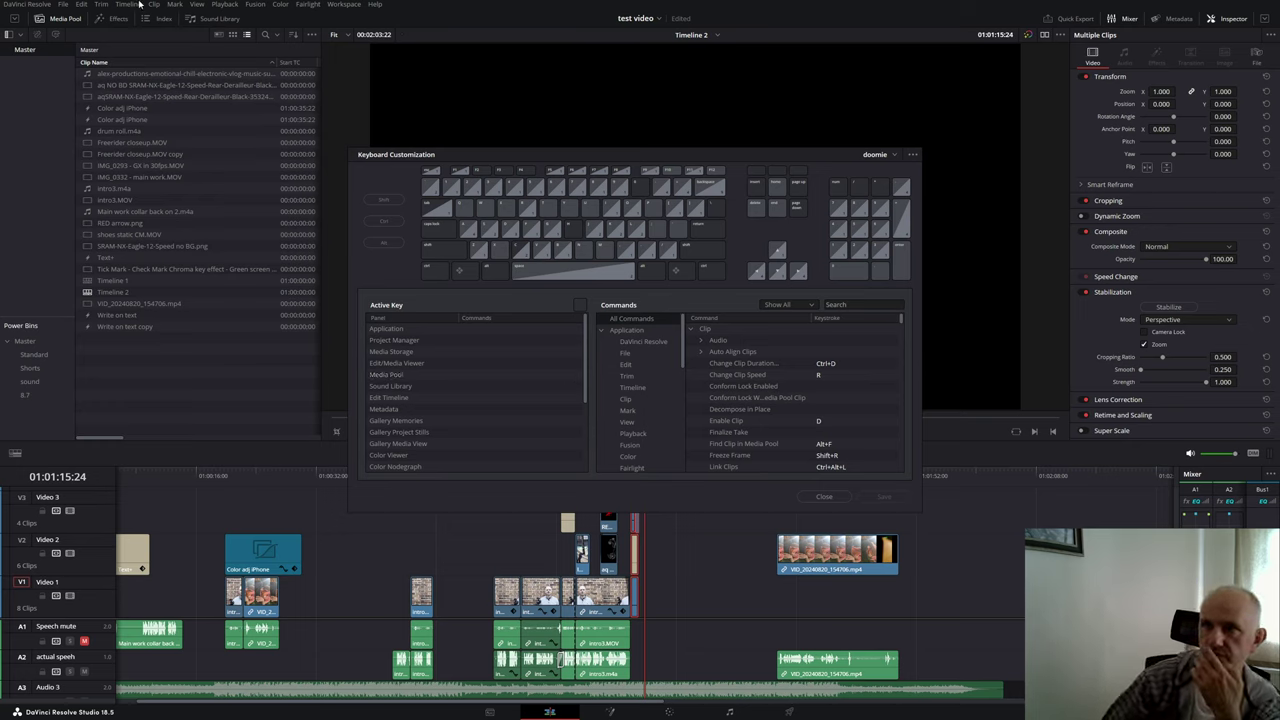
Step: Close the keyboard customization and check the exported Davinci keyboard shortcuts file in the Downloads folder
{"action": "left_click", "coordinate": [913, 155]}
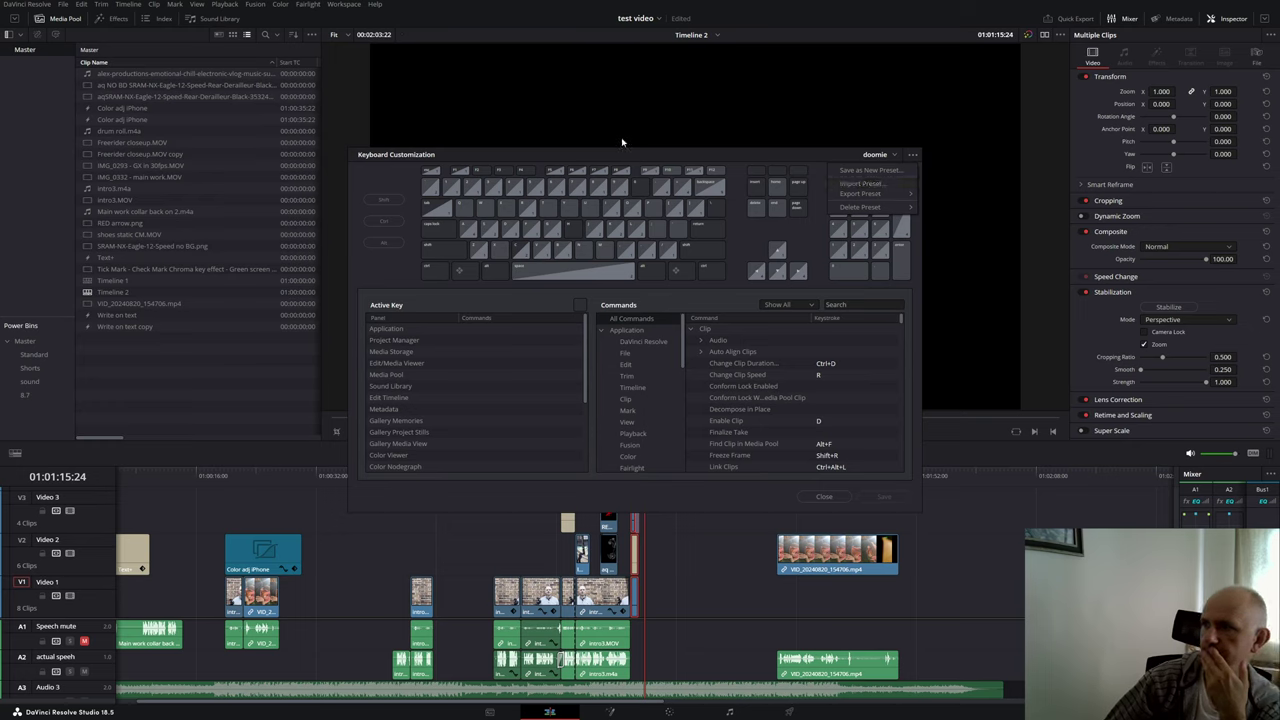
{"action": "left_click", "coordinate": [824, 496]}
{"action": "left_click", "coordinate": [824, 496]}
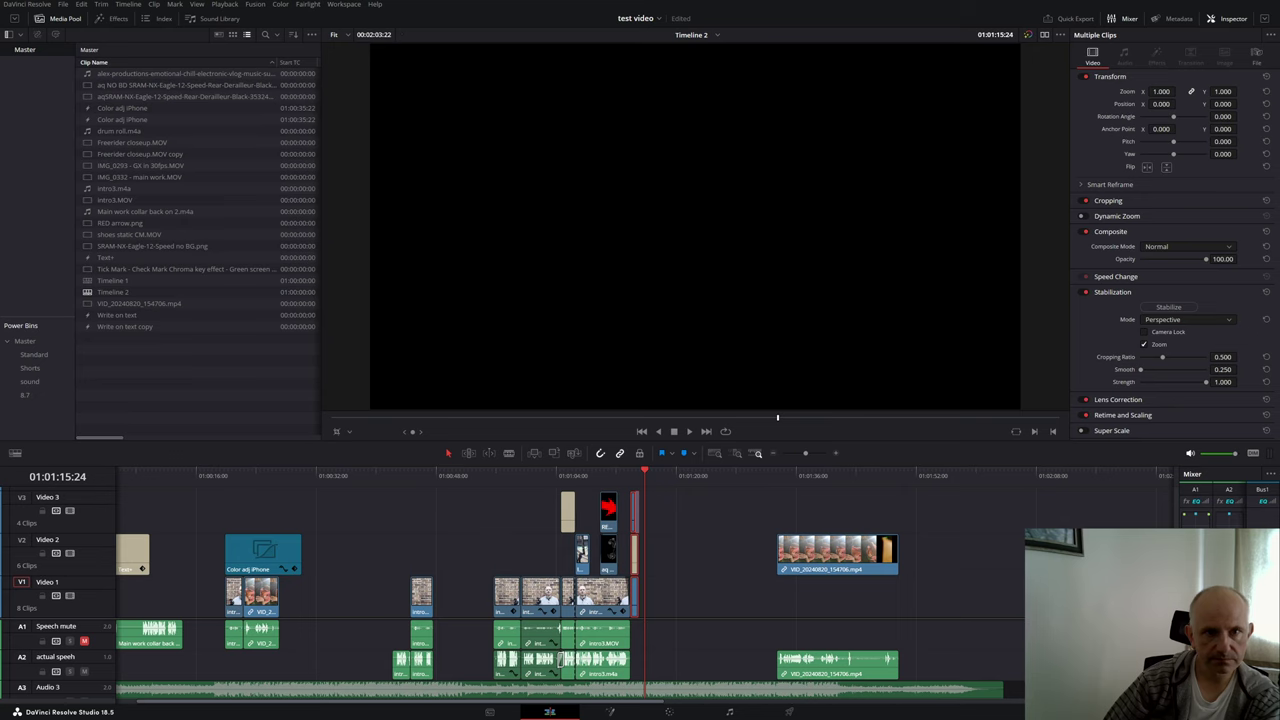
{"action": "left_click_drag", "start_coordinate": [0, 283], "coordinate": [497, 183]}
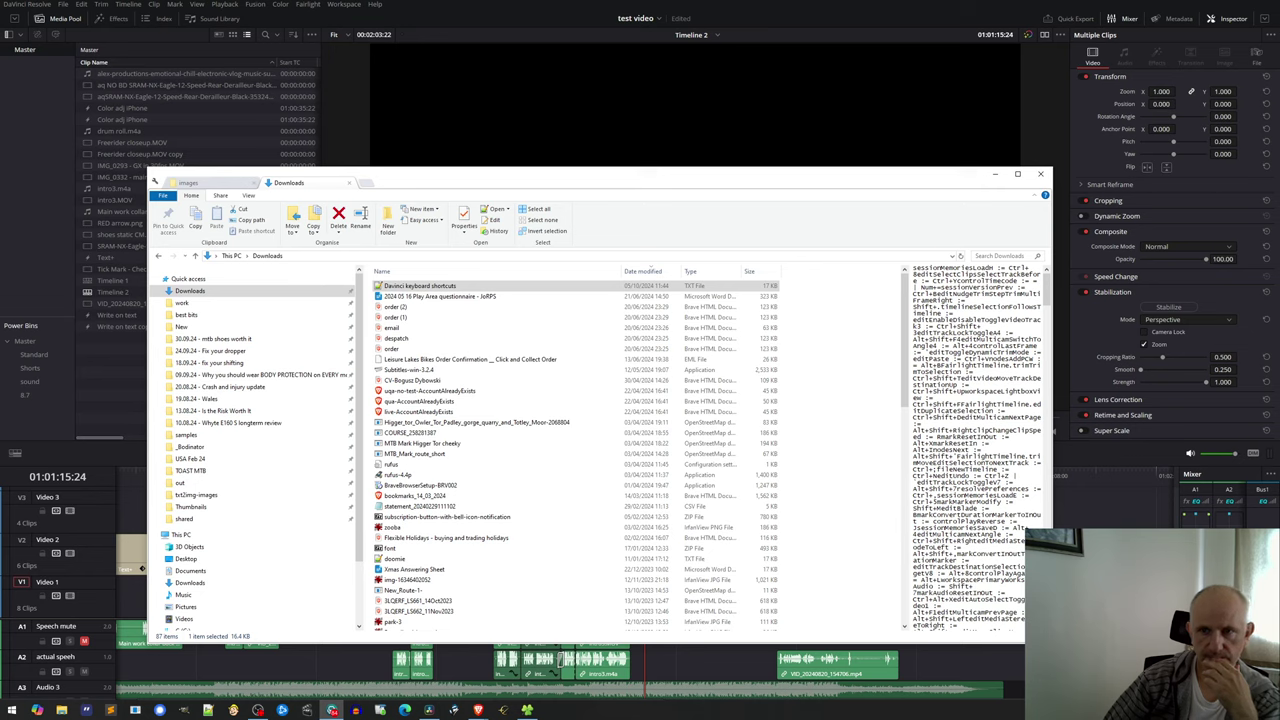
{"action": "left_click_drag", "start_coordinate": [772, 182], "coordinate": [0, 205]}
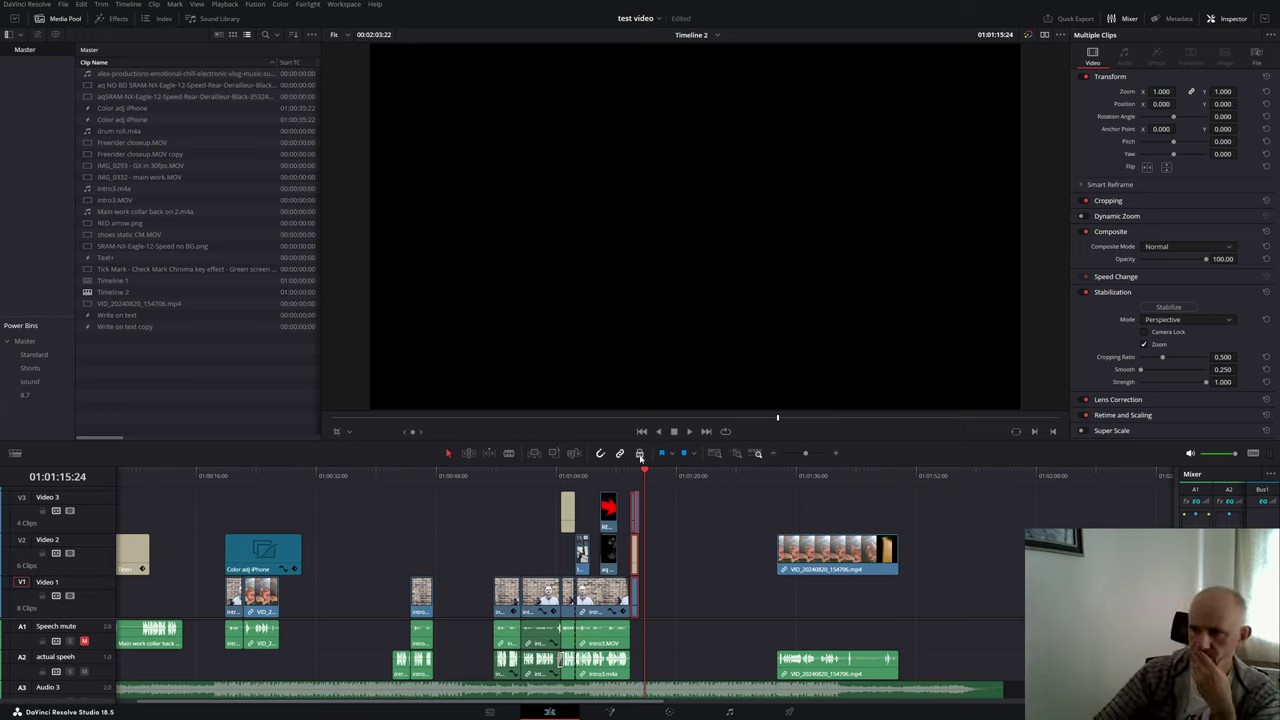
Step: View the pasted shoes clip's Fusion composition, return to editing, and examine the workspace's dual-screen and viewer mode options
{"action": "left_click", "coordinate": [609, 712]}
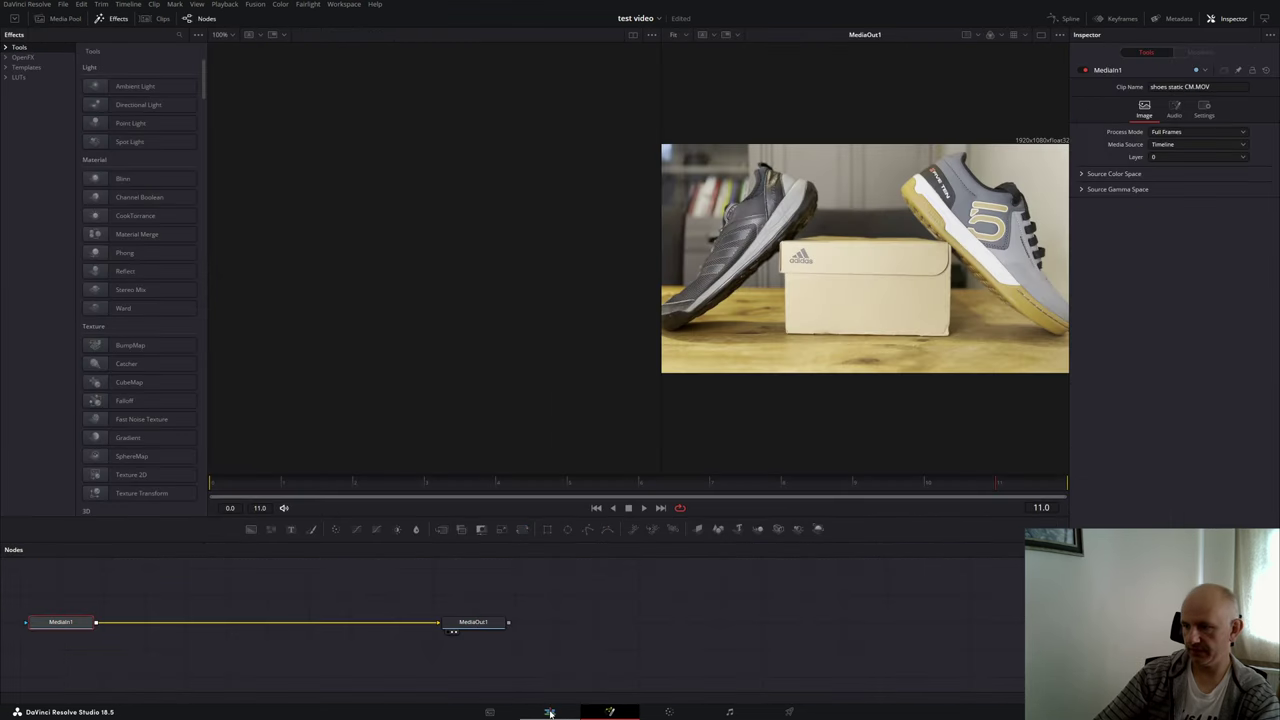
{"action": "left_click", "coordinate": [549, 712]}
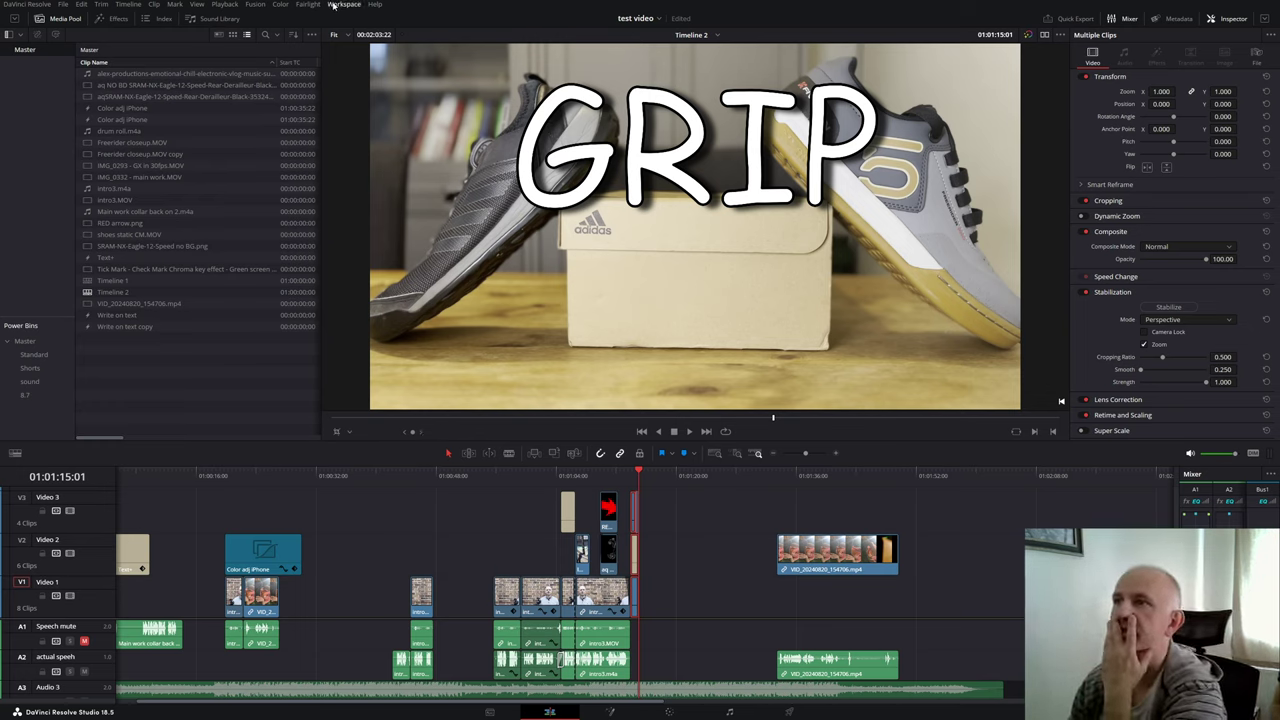
{"action": "left_click", "coordinate": [340, 5]}
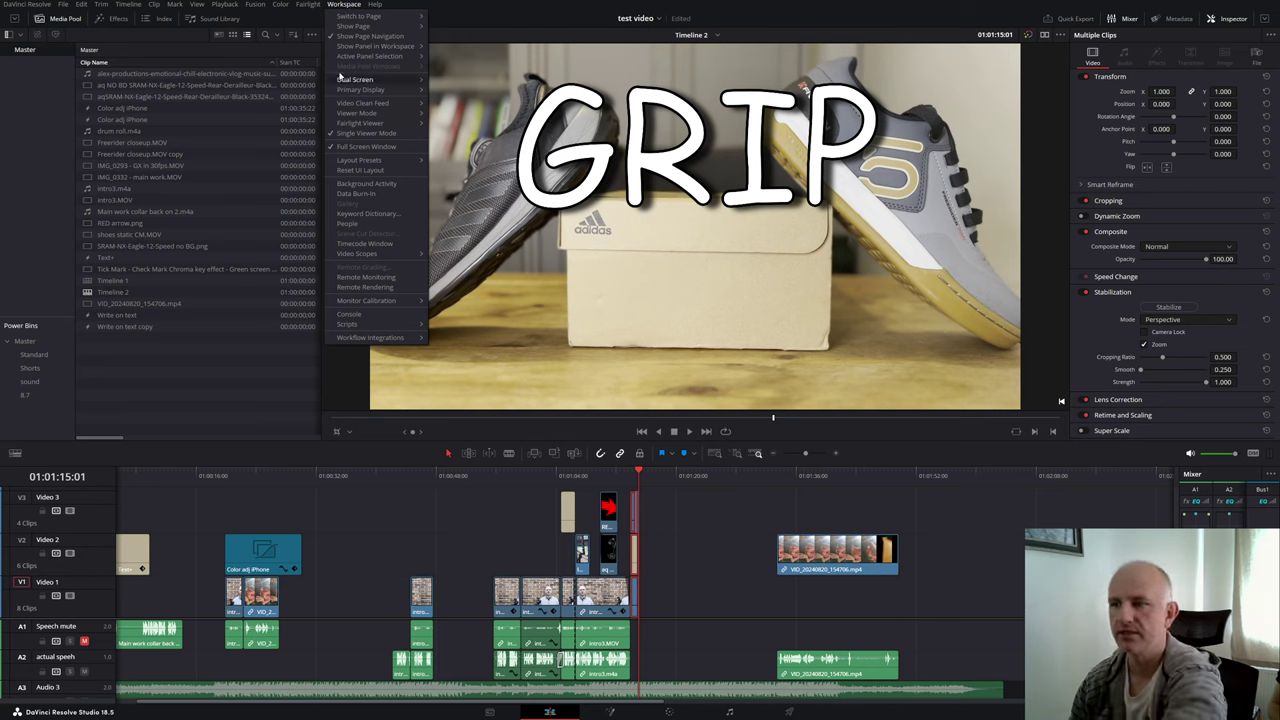
{"action": "mouse_move", "coordinate": [334, 79]}
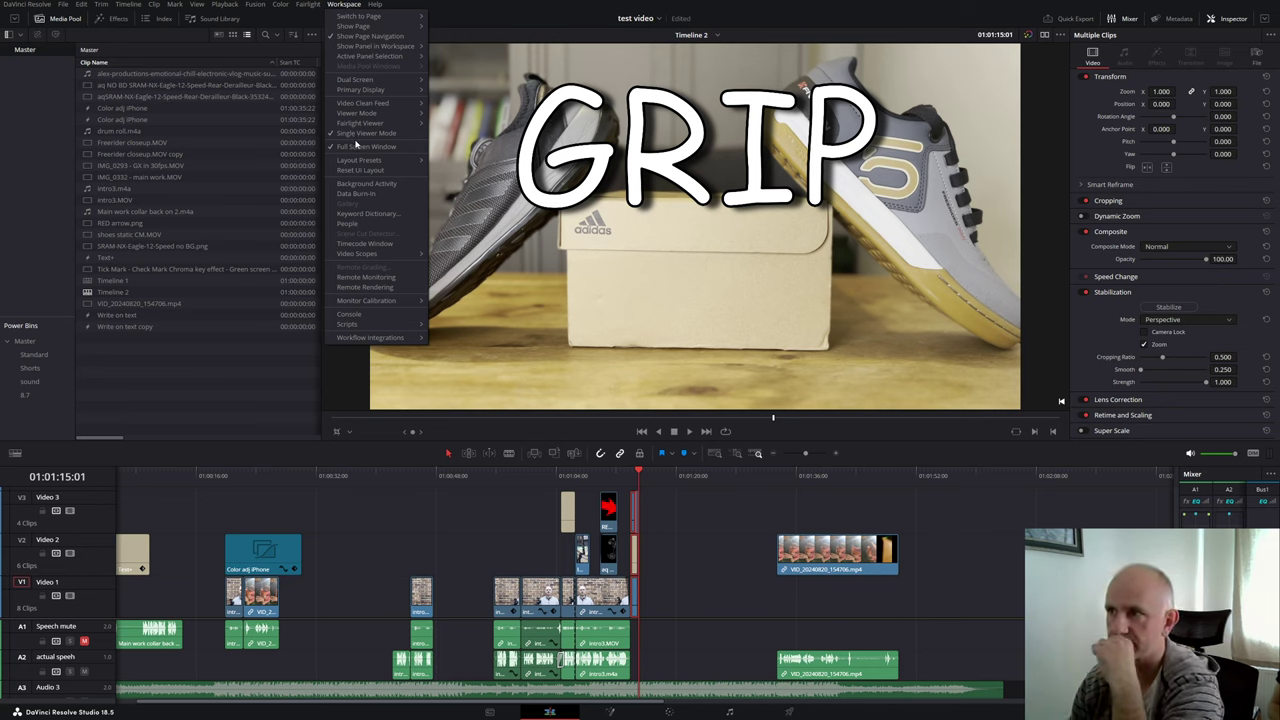
{"action": "mouse_move", "coordinate": [362, 114]}
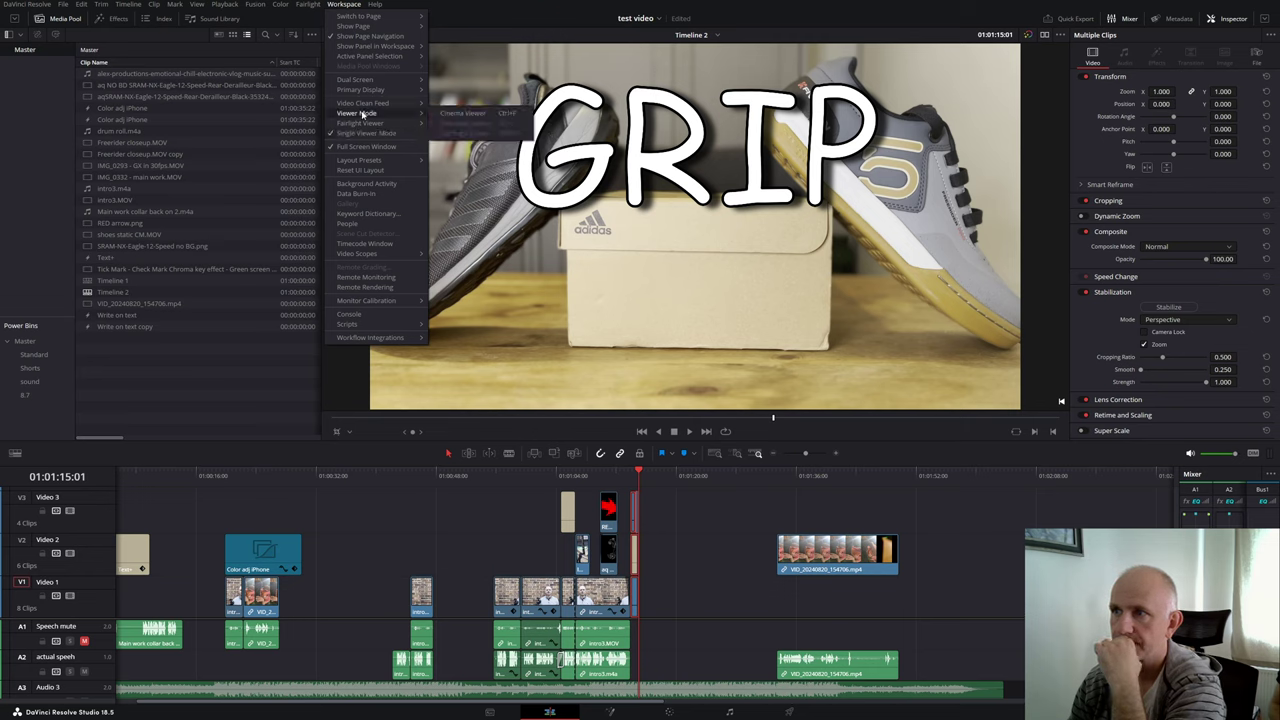
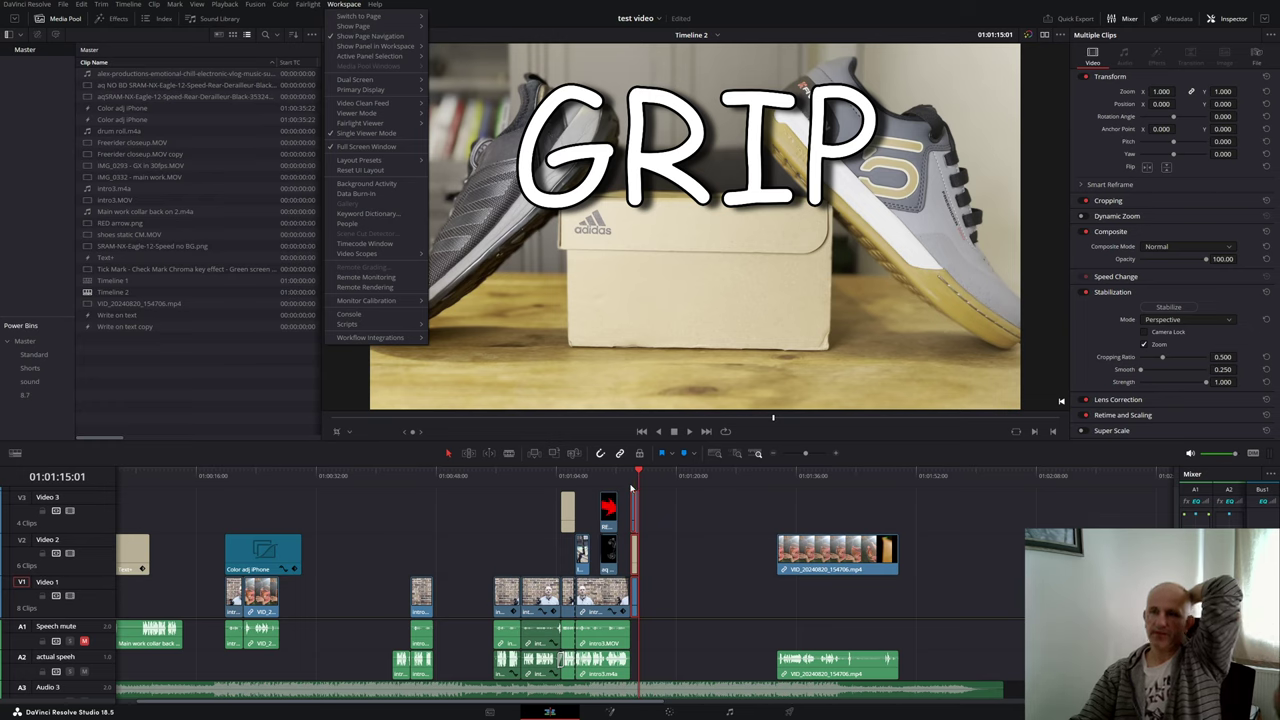
{"action": "mouse_move", "coordinate": [374, 4]}
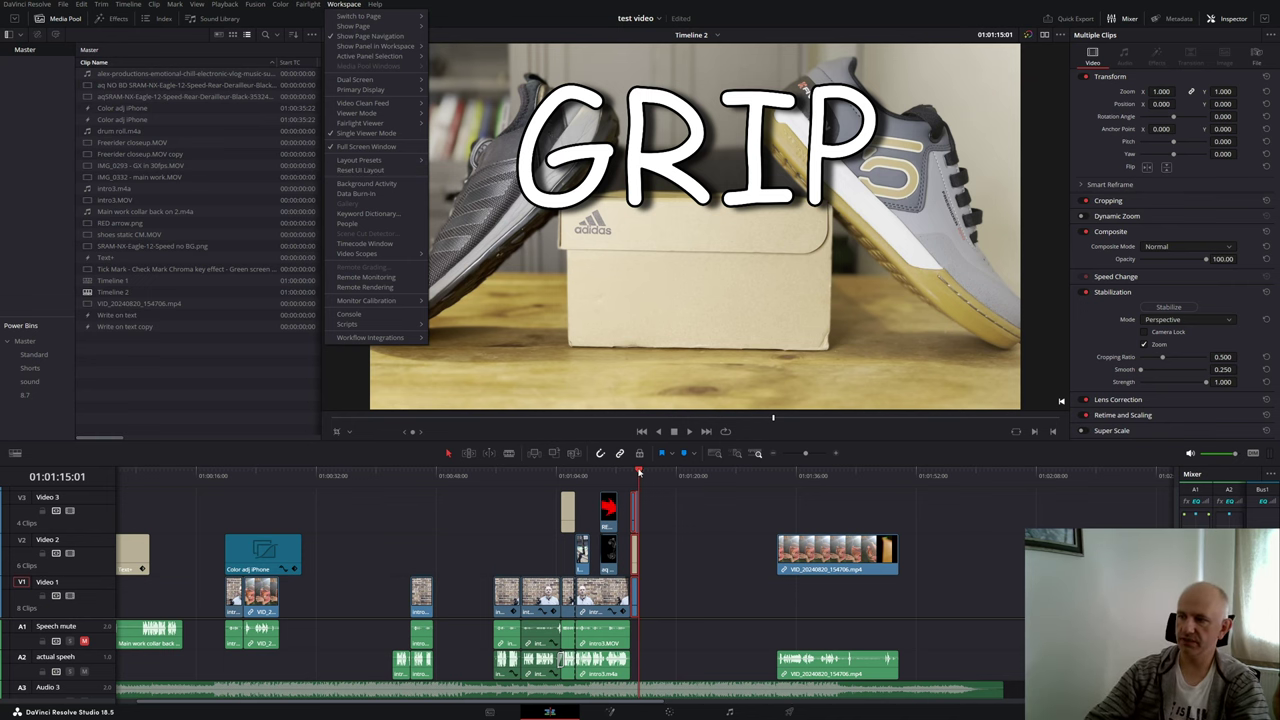
{"action": "left_click_drag", "start_coordinate": [639, 472], "coordinate": [510, 530]}
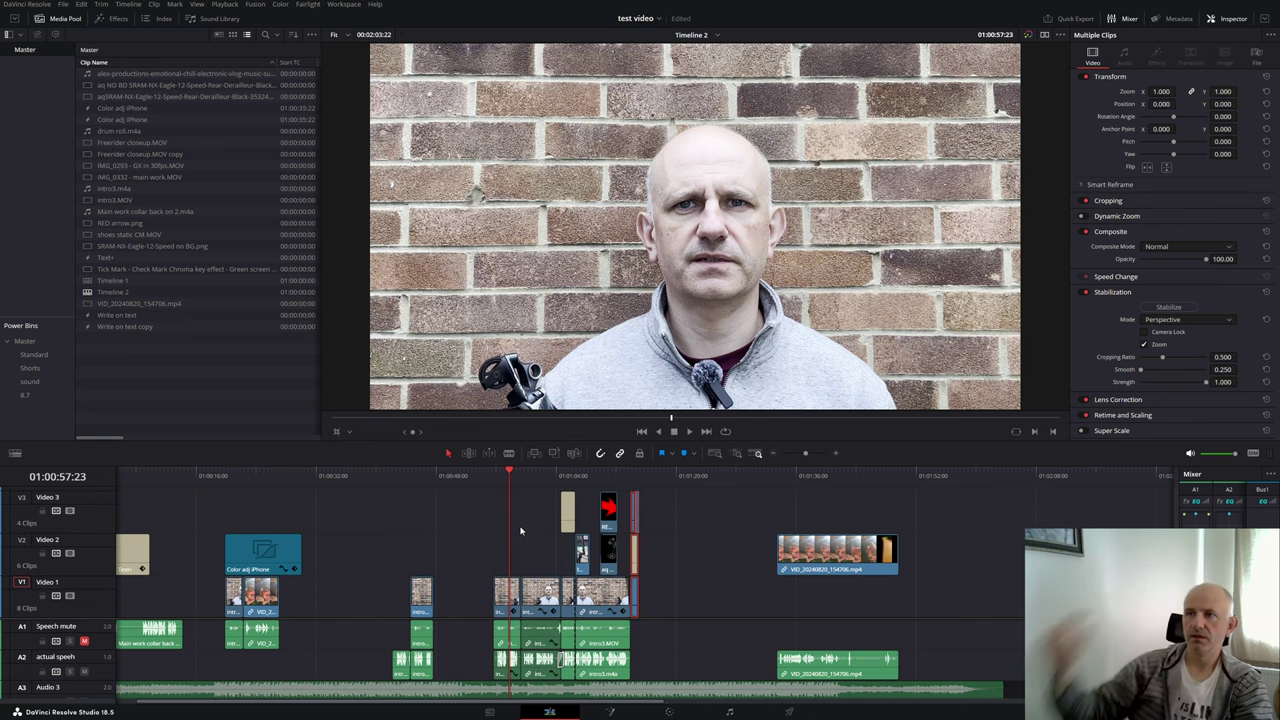
Step: Open the Sound Library and examine its search and field filter options
{"action": "left_click", "coordinate": [220, 19]}
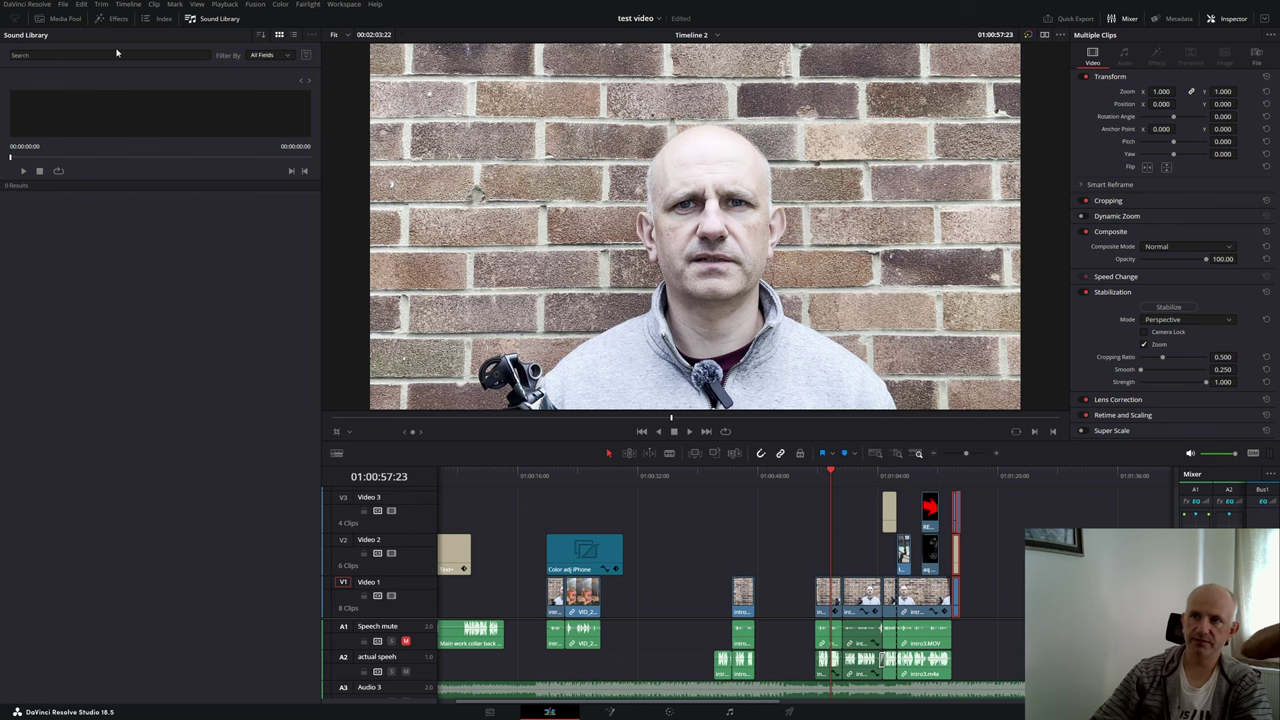
{"action": "left_click", "coordinate": [72, 55]}
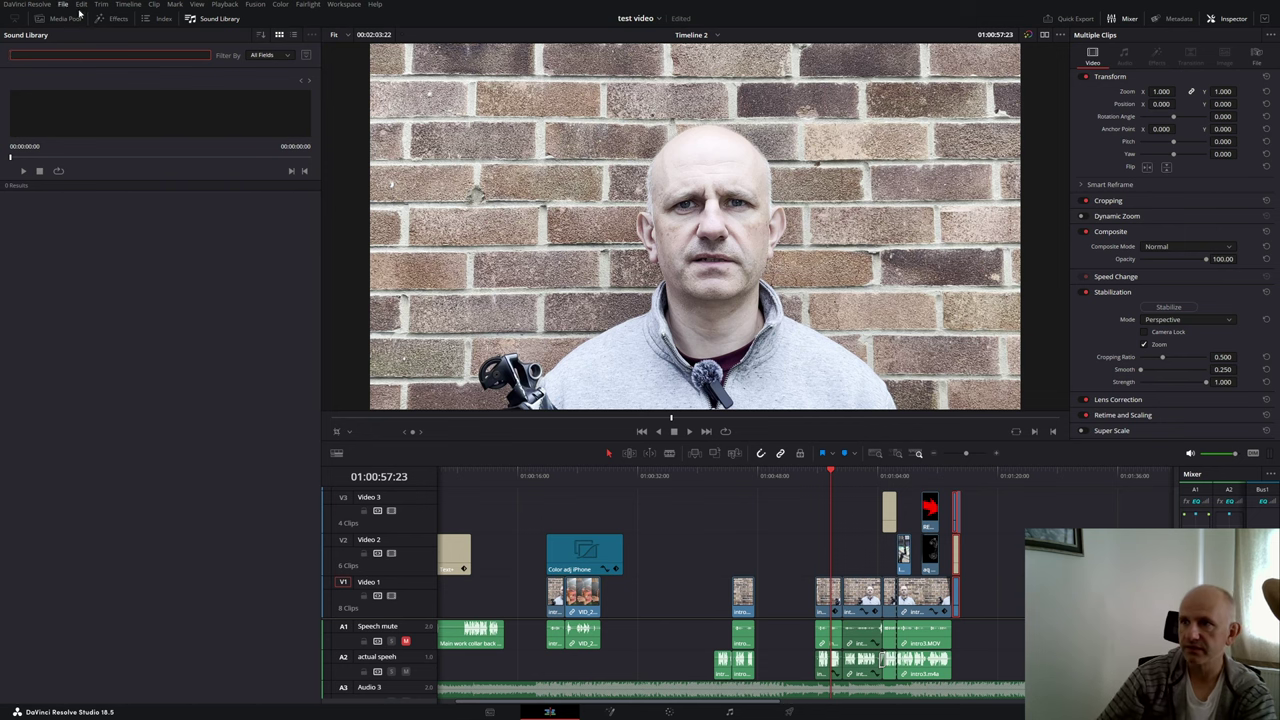
{"action": "left_click", "coordinate": [288, 55]}
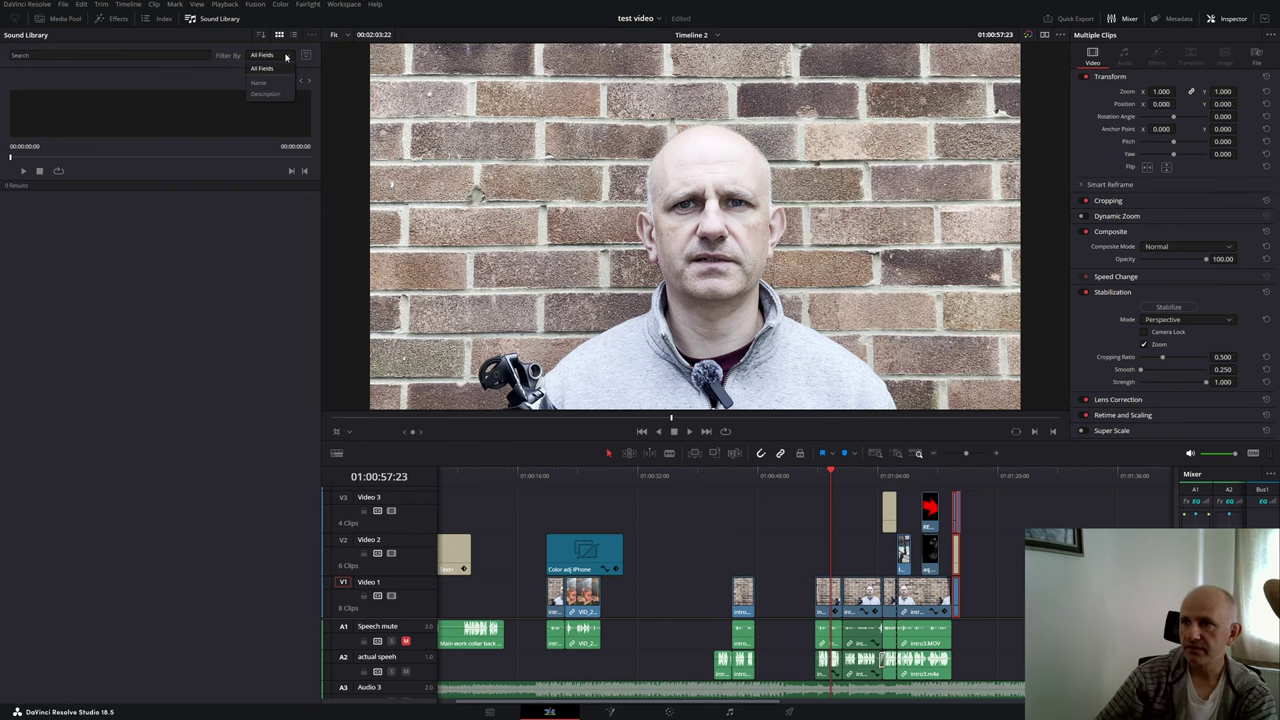
{"action": "left_click", "coordinate": [203, 83]}
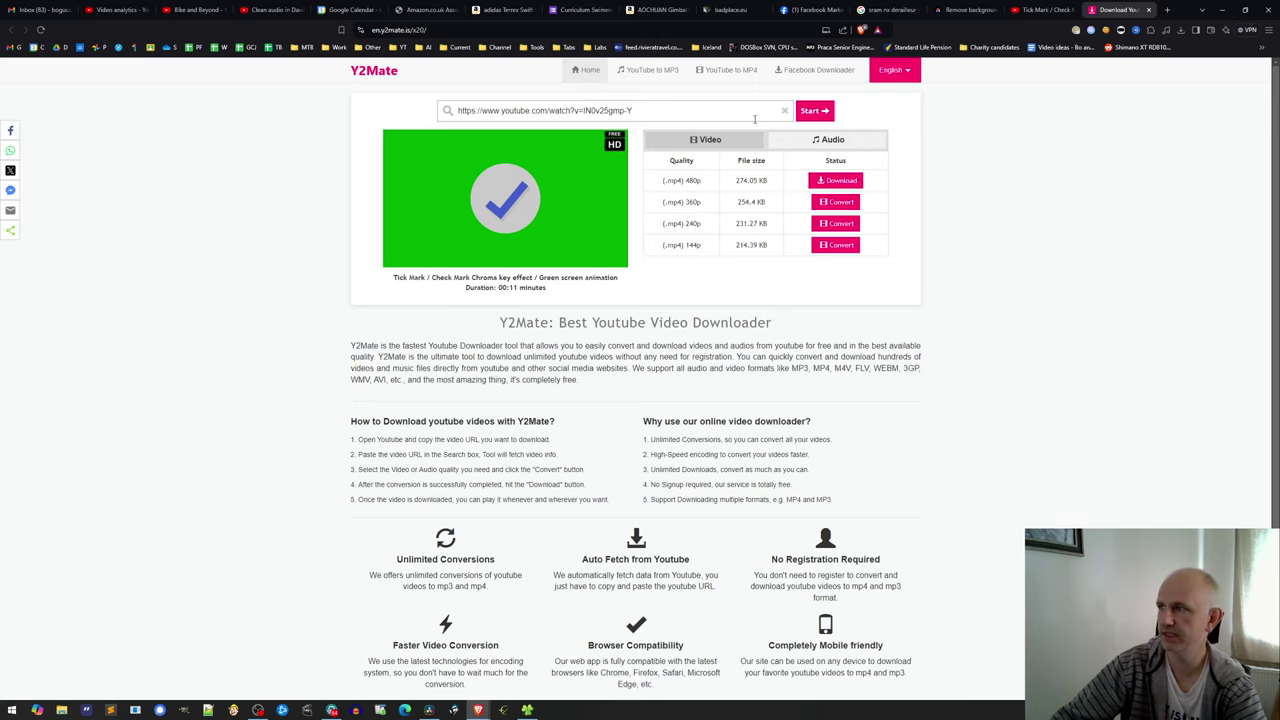
Step: Switch to the browser's YouTube page and search for "fart sound"
{"action": "left_click", "coordinate": [816, 145]}
{"action": "left_click", "coordinate": [1040, 10]}
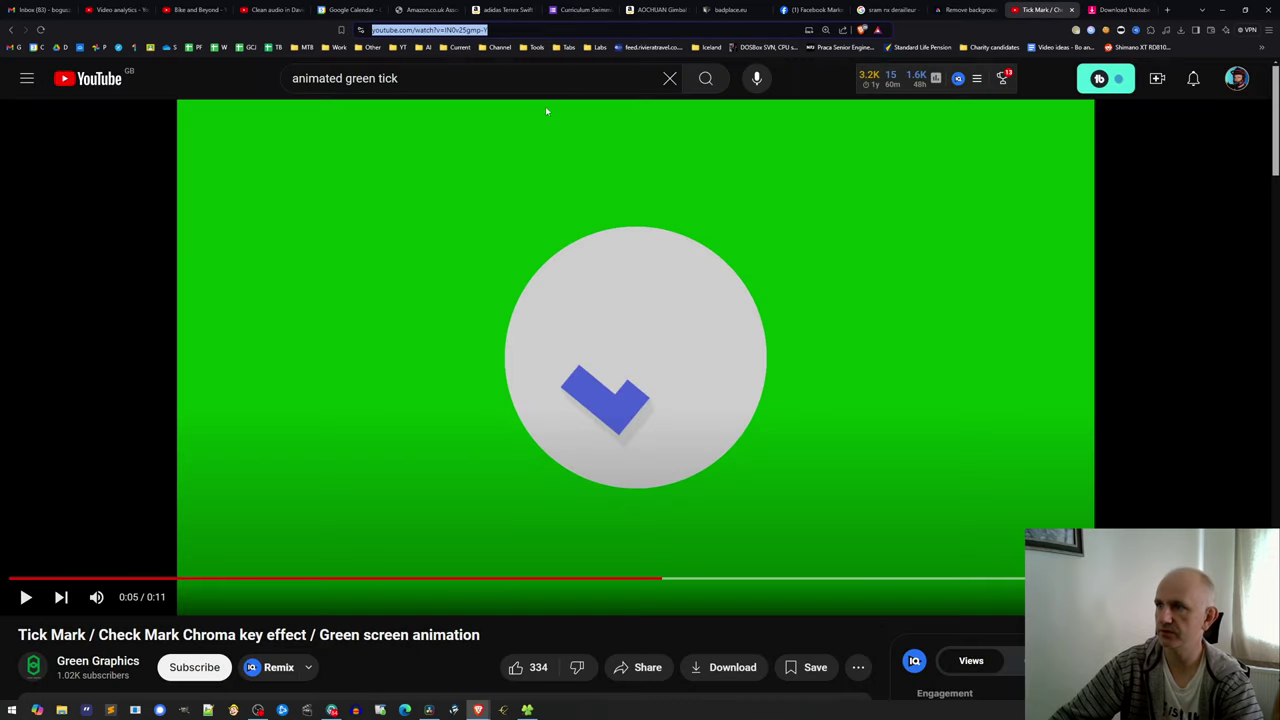
{"action": "triple_click", "coordinate": [460, 78]}
{"action": "type", "text": "fart so"}
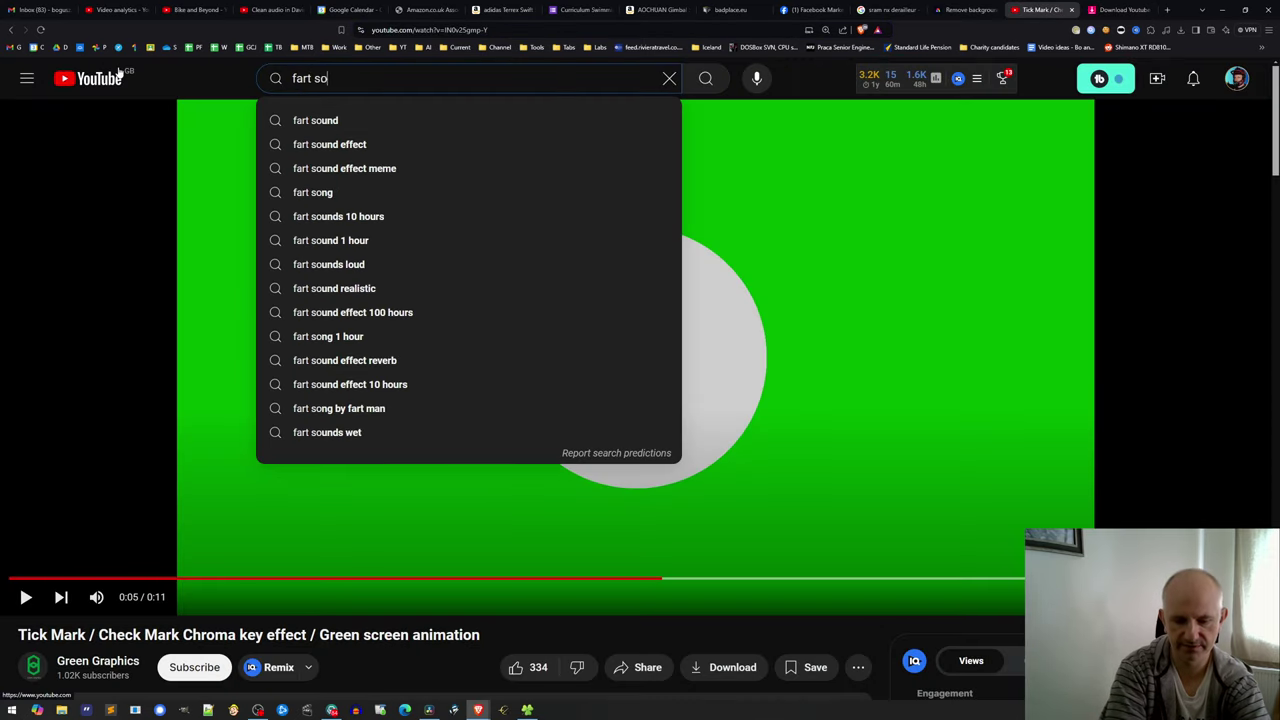
{"action": "type", "text": "und"}
{"action": "key", "text": "Return"}
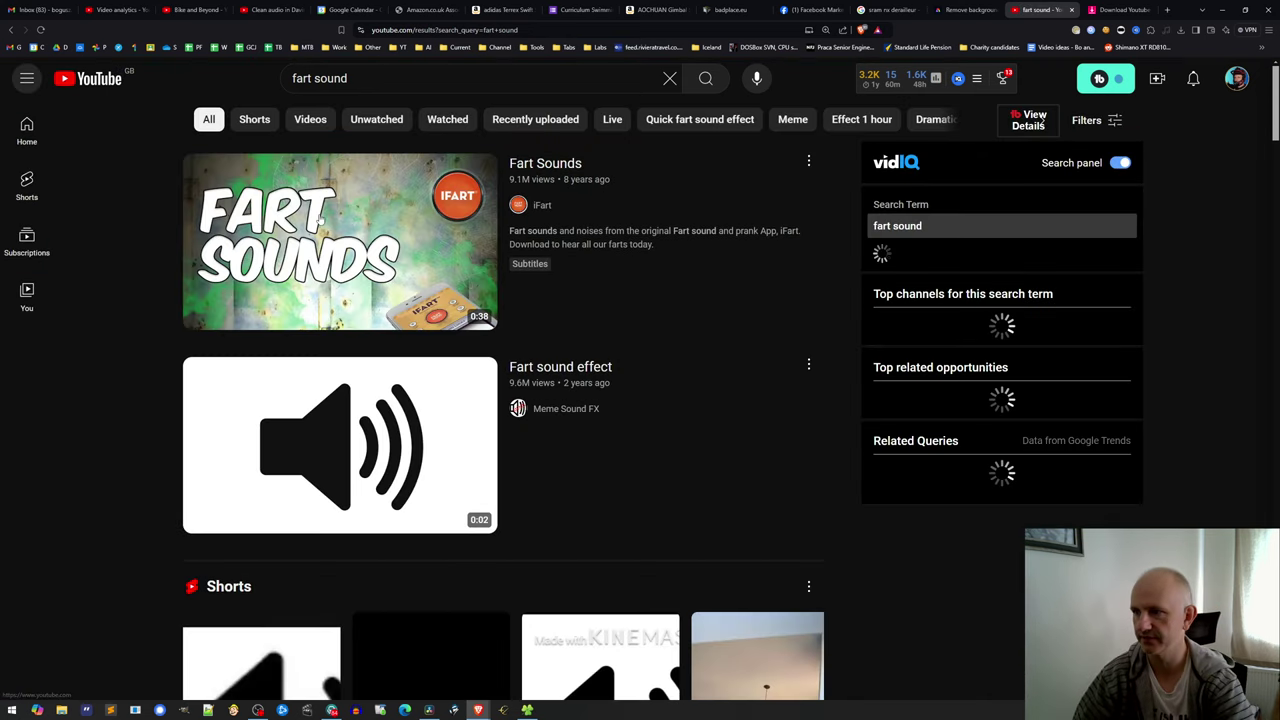
Step: Open the Fart sound effect video from Meme Sound FX and paste its copied link into the Y2Mate converter
{"action": "left_click", "coordinate": [388, 430]}
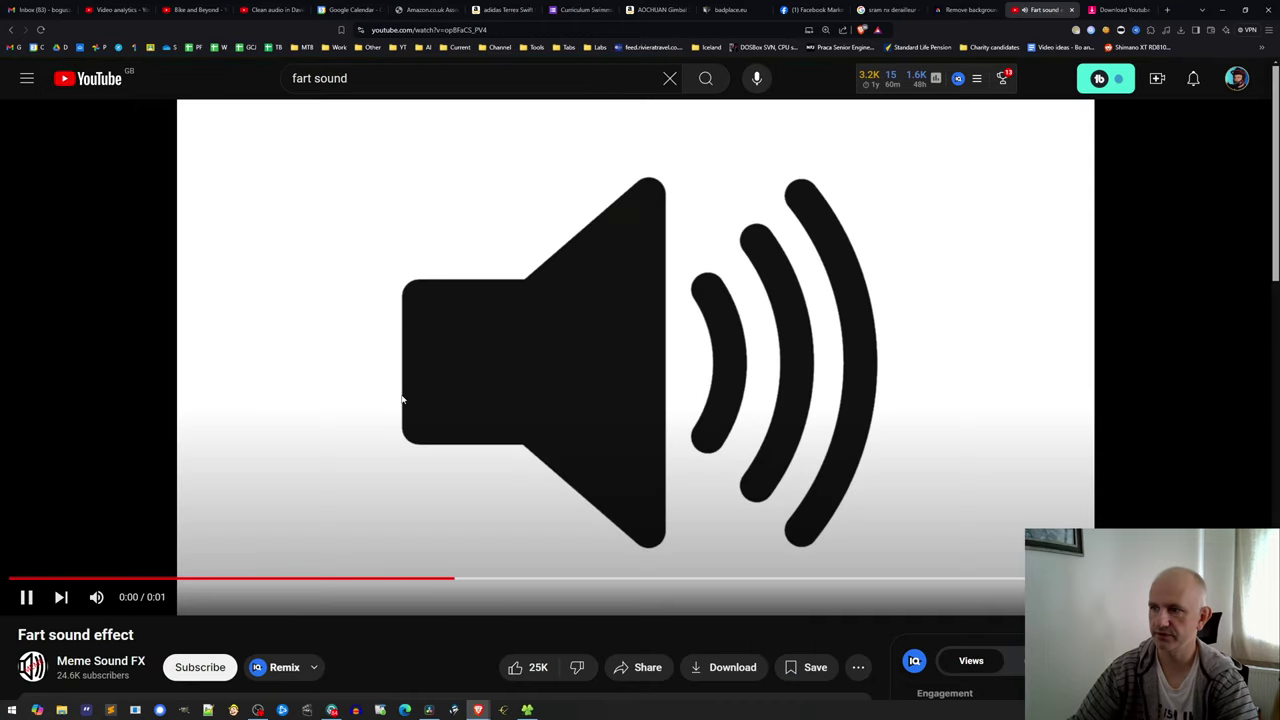
{"action": "left_click", "coordinate": [430, 29]}
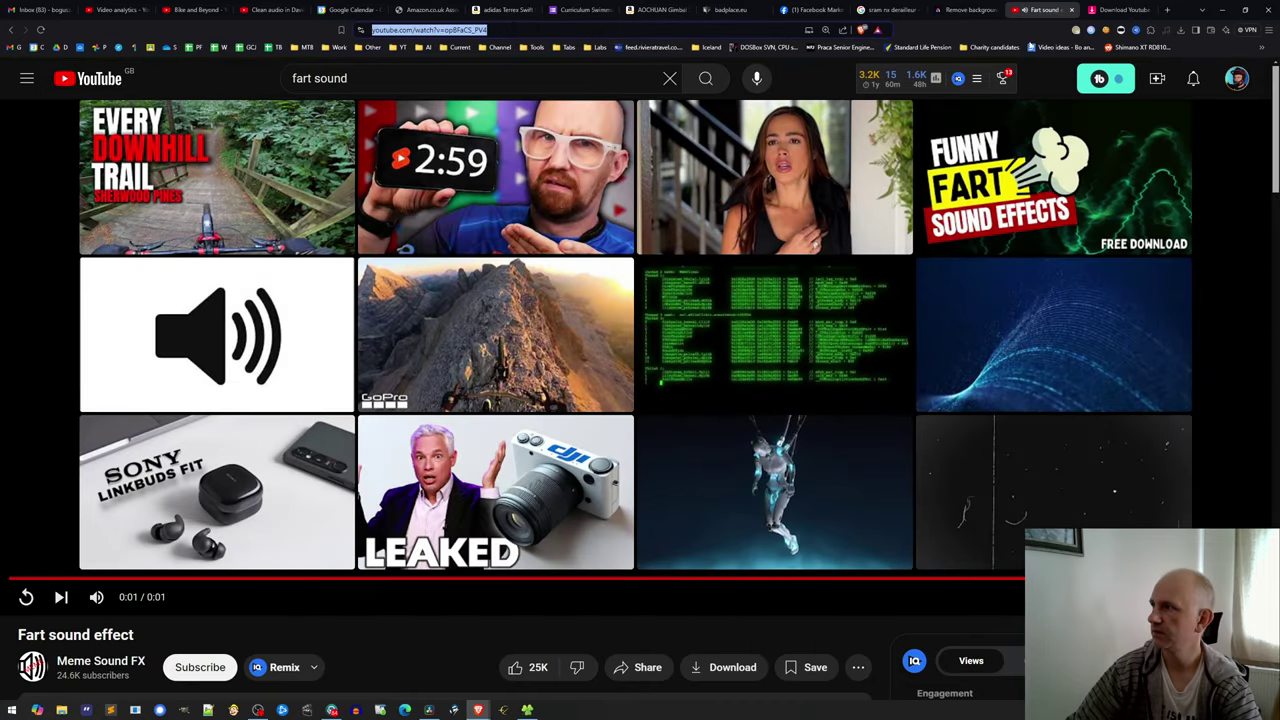
{"action": "key", "text": "ctrl+c"}
{"action": "left_click", "coordinate": [1118, 9]}
{"action": "left_click", "coordinate": [454, 112]}
{"action": "key", "text": "ctrl+v"}
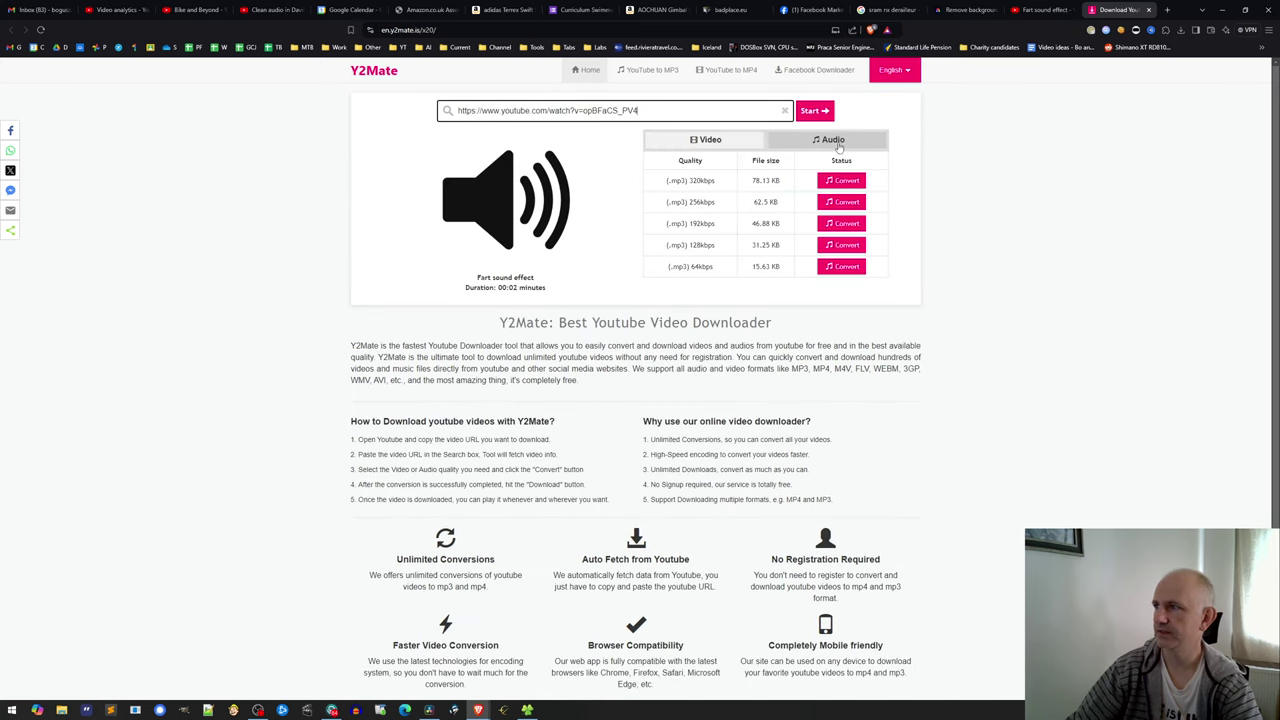
Step: Convert the video's audio to a 320kbps MP3 and start its download, cancelling at the save dialog
{"action": "left_click", "coordinate": [838, 147]}
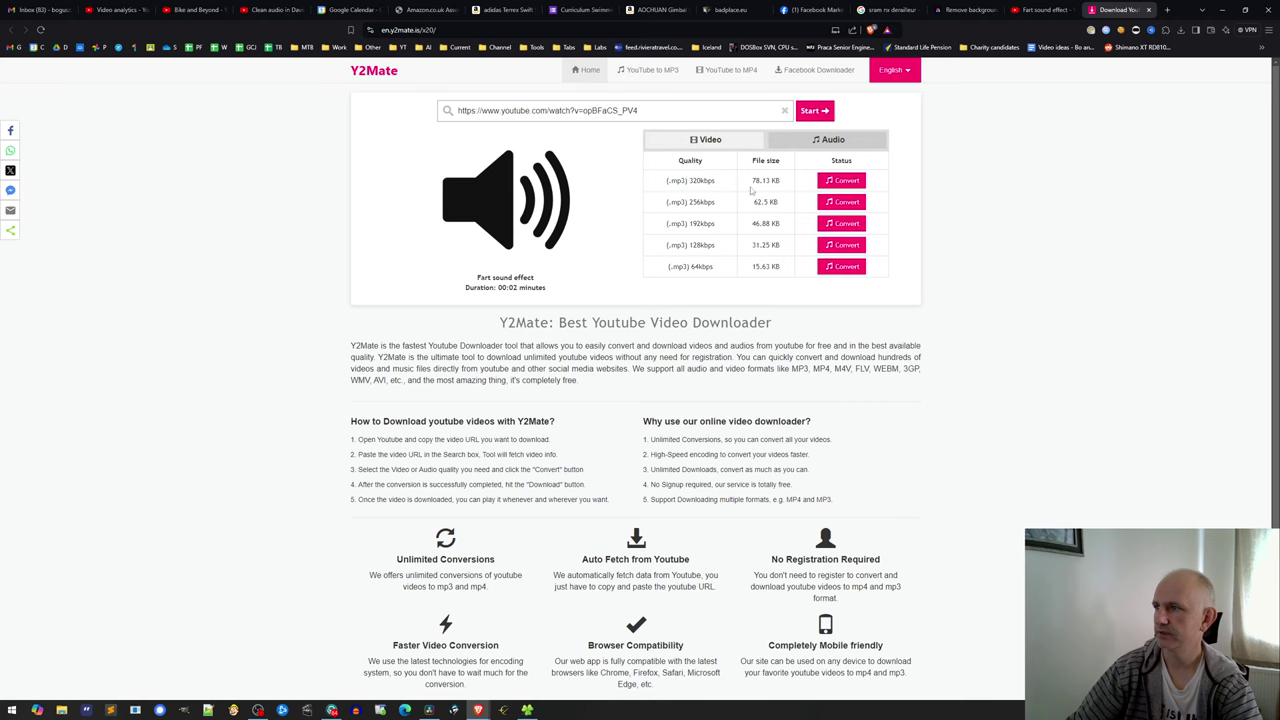
{"action": "left_click", "coordinate": [842, 182]}
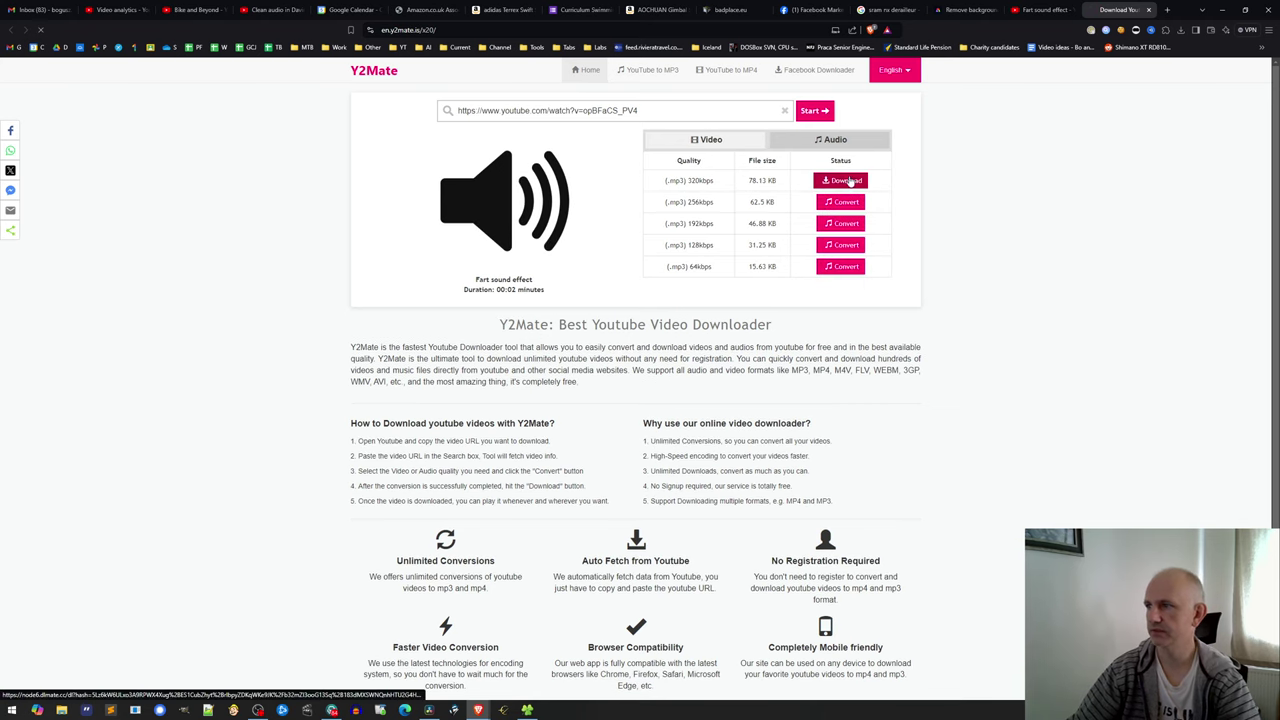
{"action": "left_click", "coordinate": [846, 181]}
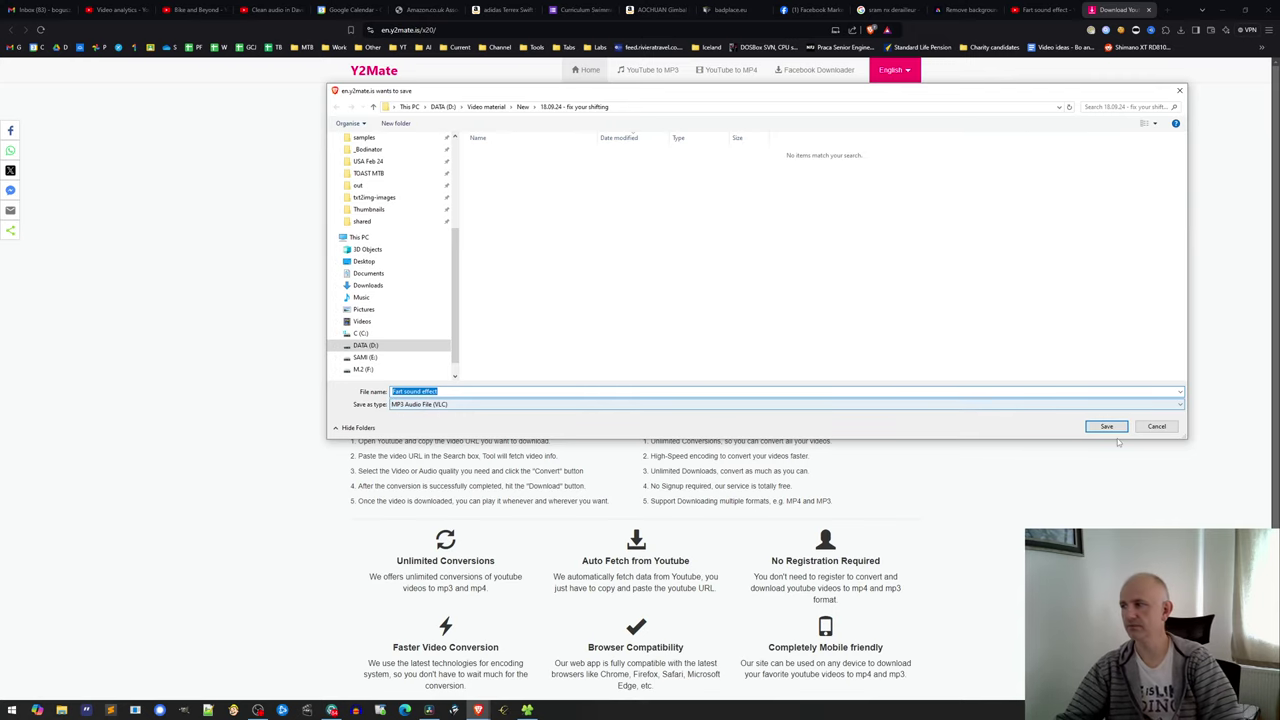
{"action": "left_click", "coordinate": [1160, 428]}
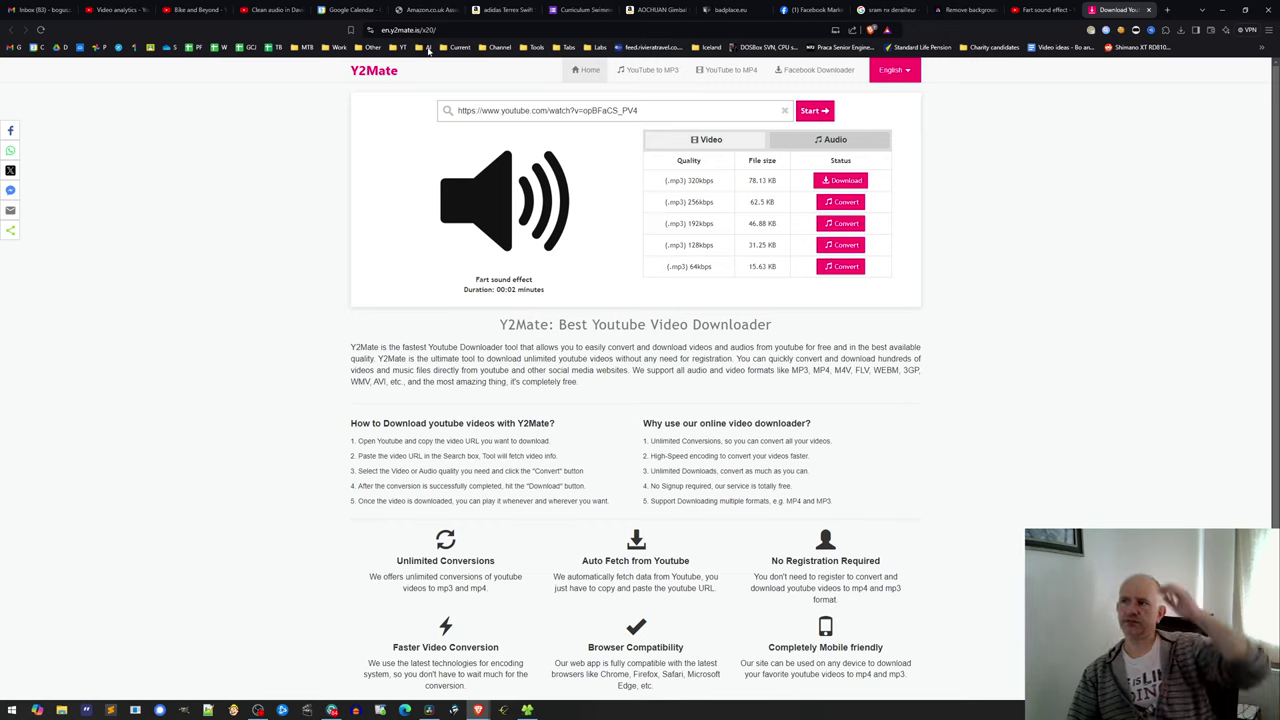
{"action": "left_click", "coordinate": [537, 48]}
{"action": "mouse_move", "coordinate": [560, 49]}
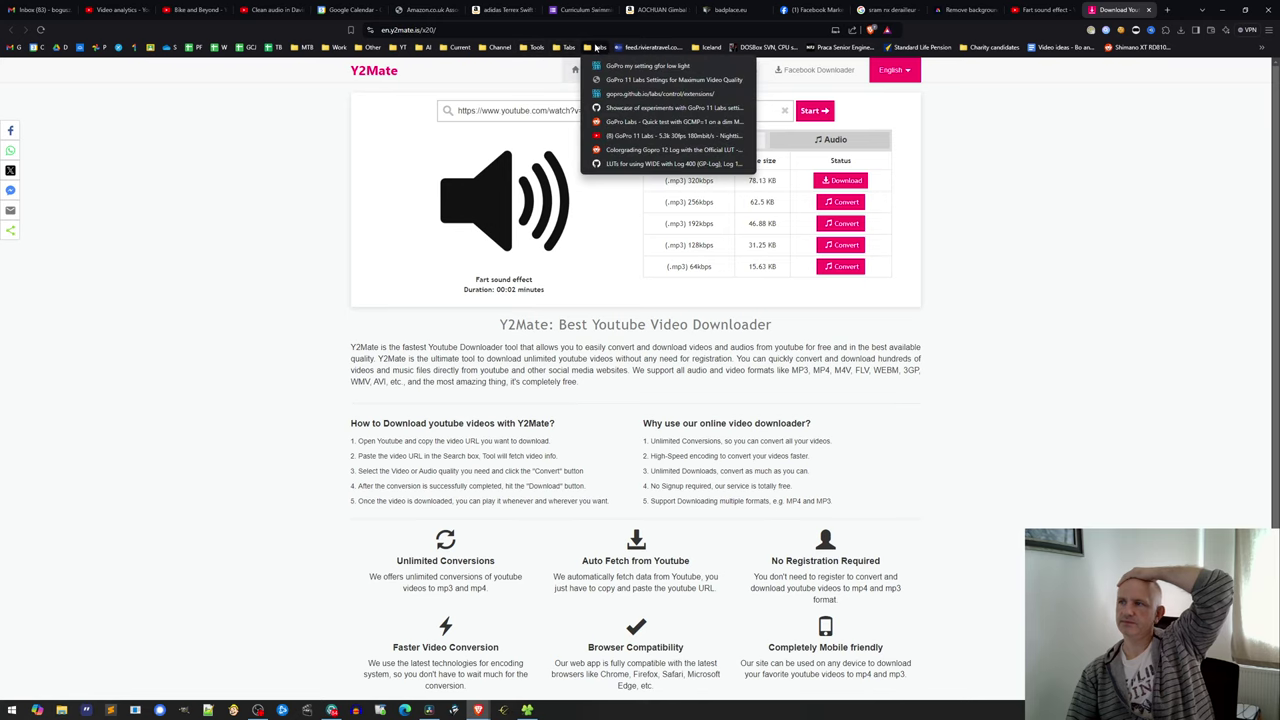
{"action": "left_click", "coordinate": [1115, 185]}
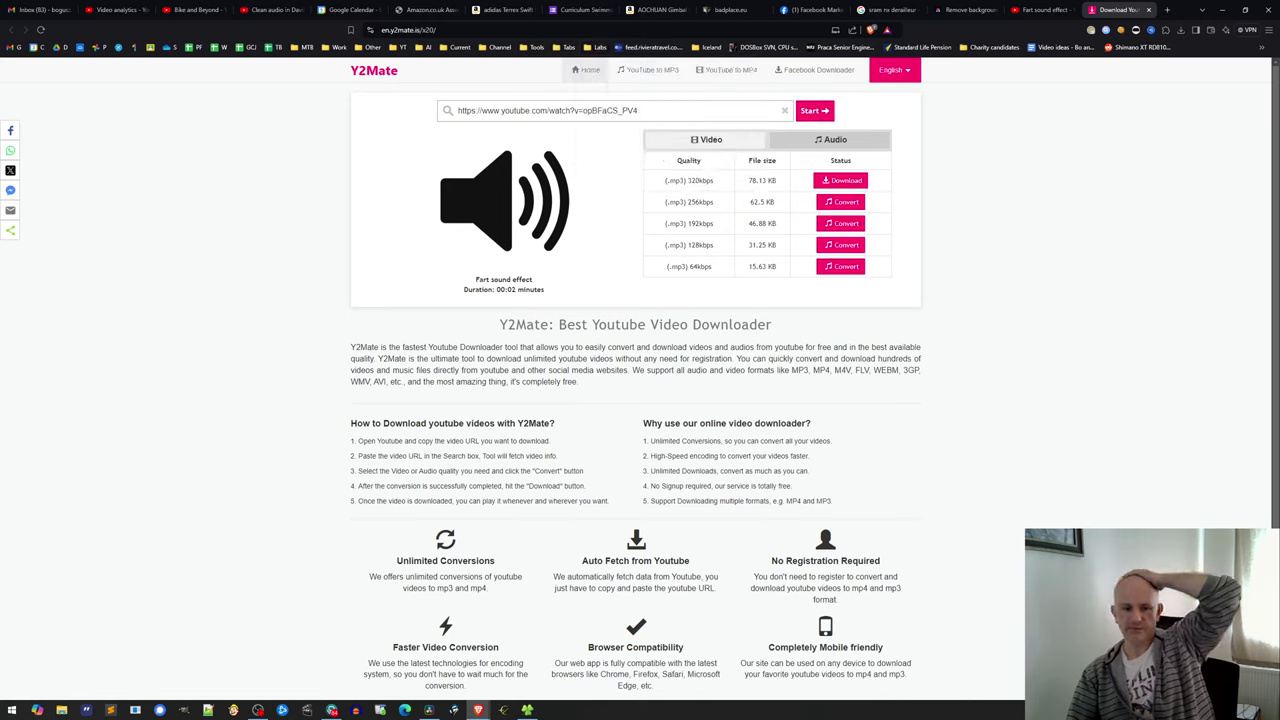